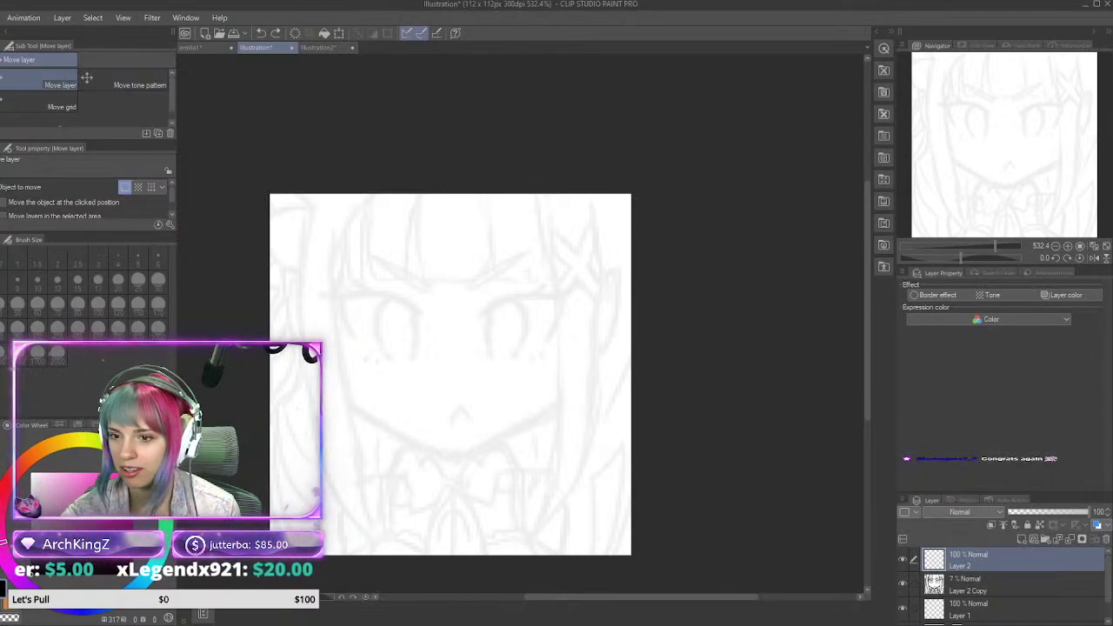
Step: Ink both slanted eyebrows over the faint sketch on Layer 2 with the G-pen at brush size 5
key(p)
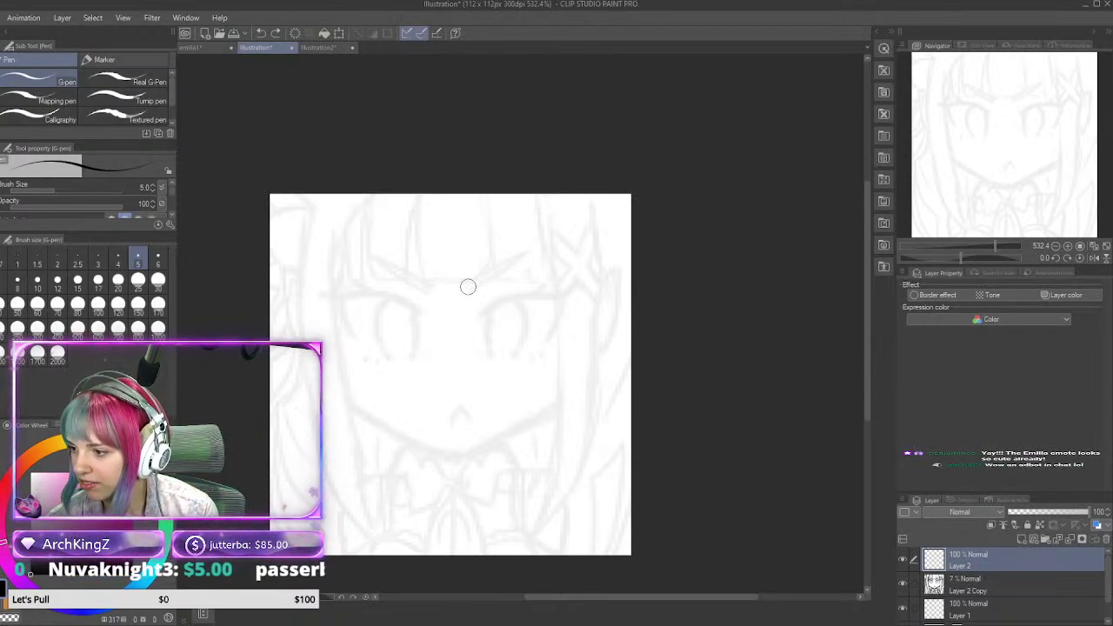
drag(466, 285, 536, 249)
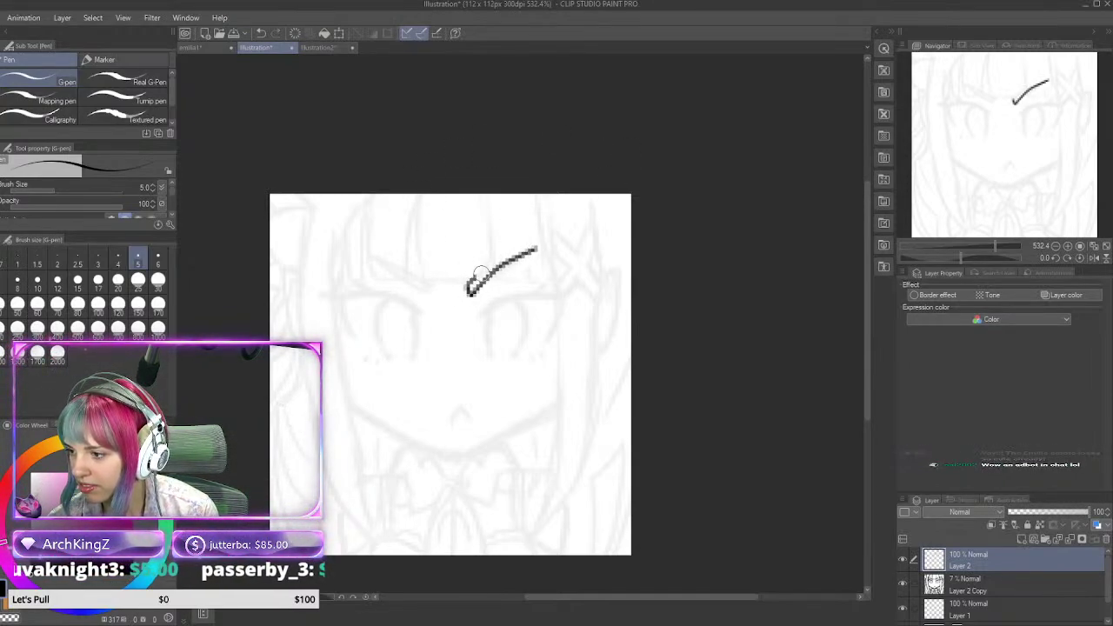
drag(468, 290, 536, 250)
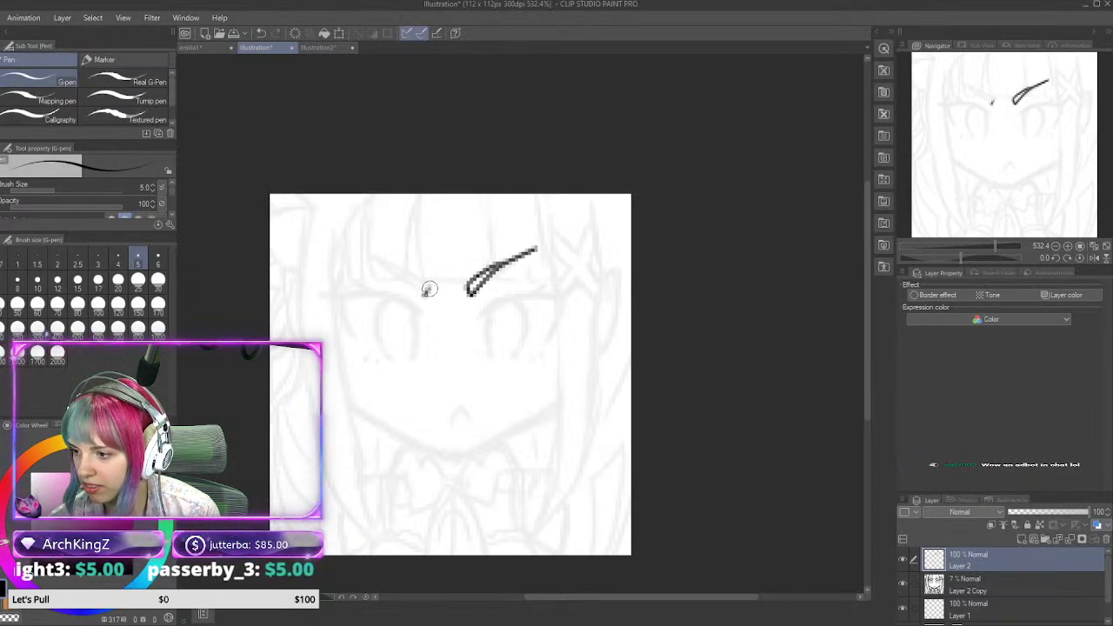
mouse_move(423, 287)
mouse_down()
mouse_move(386, 260)
mouse_move(427, 296)
mouse_move(387, 263)
mouse_up()
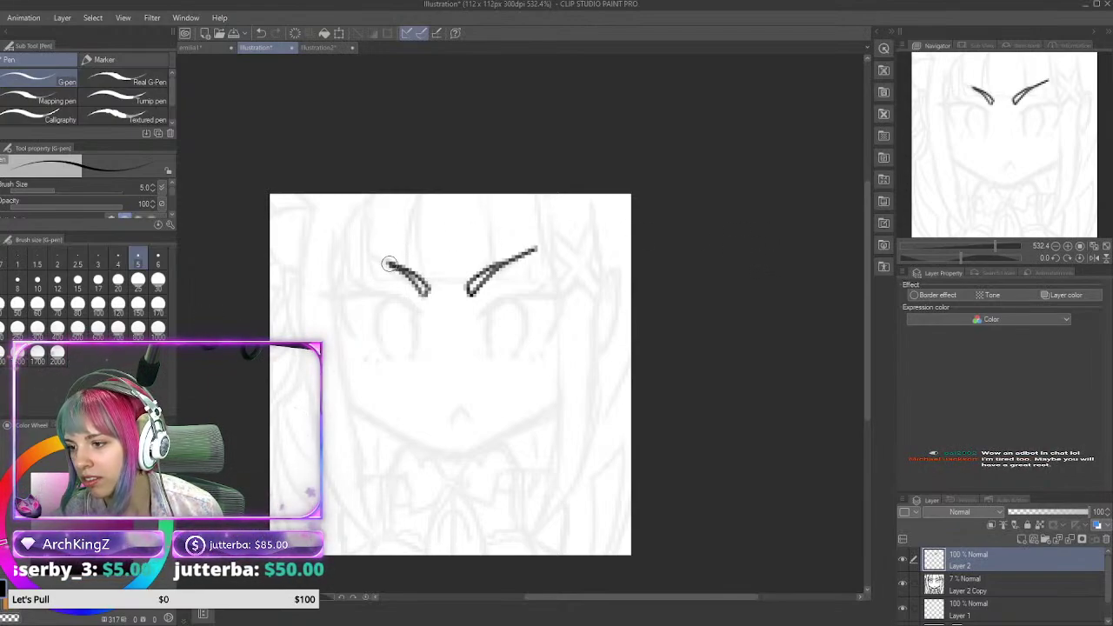
drag(393, 265, 362, 258)
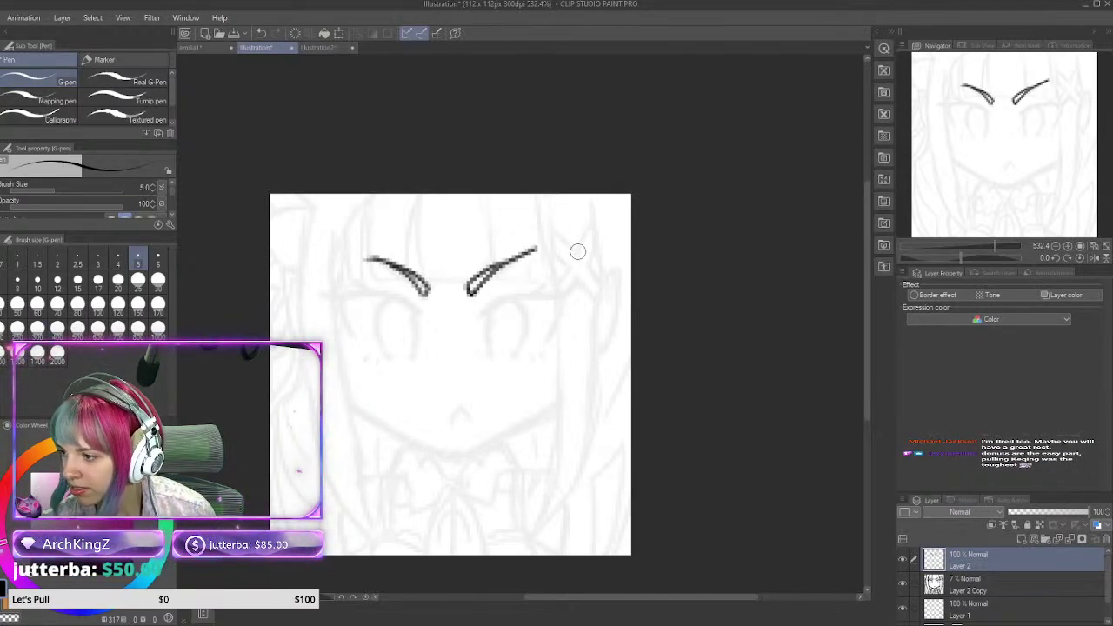
Step: Ink the four-petal hair ornament beside the character's brow and add inner lines to its petals
mouse_move(578, 251)
mouse_down()
mouse_move(591, 228)
mouse_move(598, 304)
mouse_move(576, 285)
mouse_move(563, 305)
mouse_move(554, 297)
mouse_move(567, 268)
mouse_move(550, 233)
mouse_move(583, 256)
mouse_up()
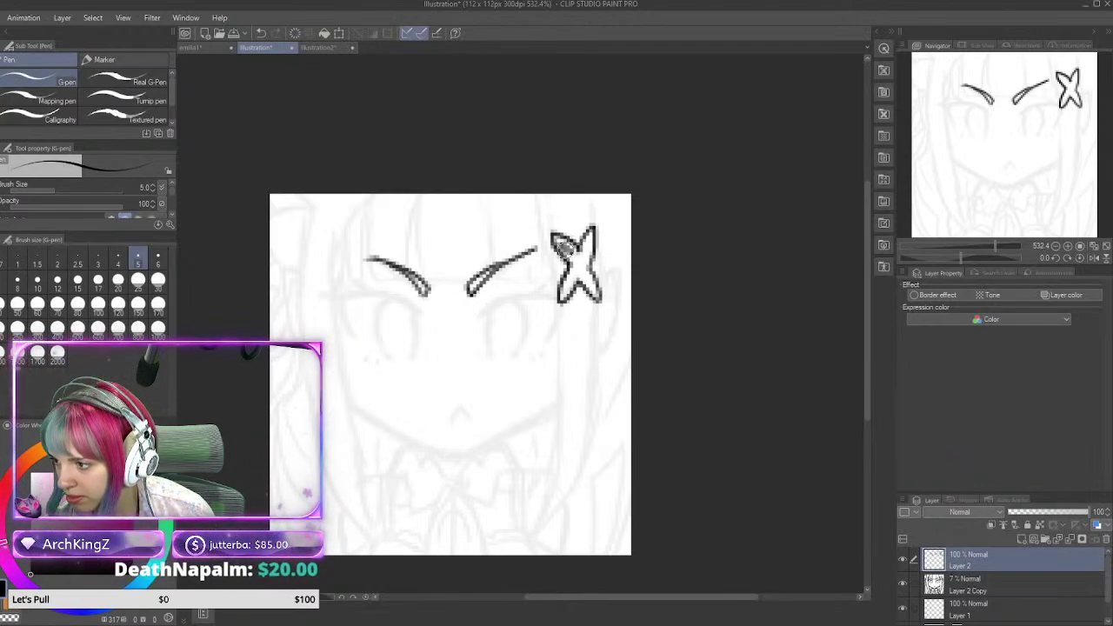
mouse_move(565, 250)
mouse_down()
mouse_move(589, 238)
mouse_move(586, 254)
mouse_up()
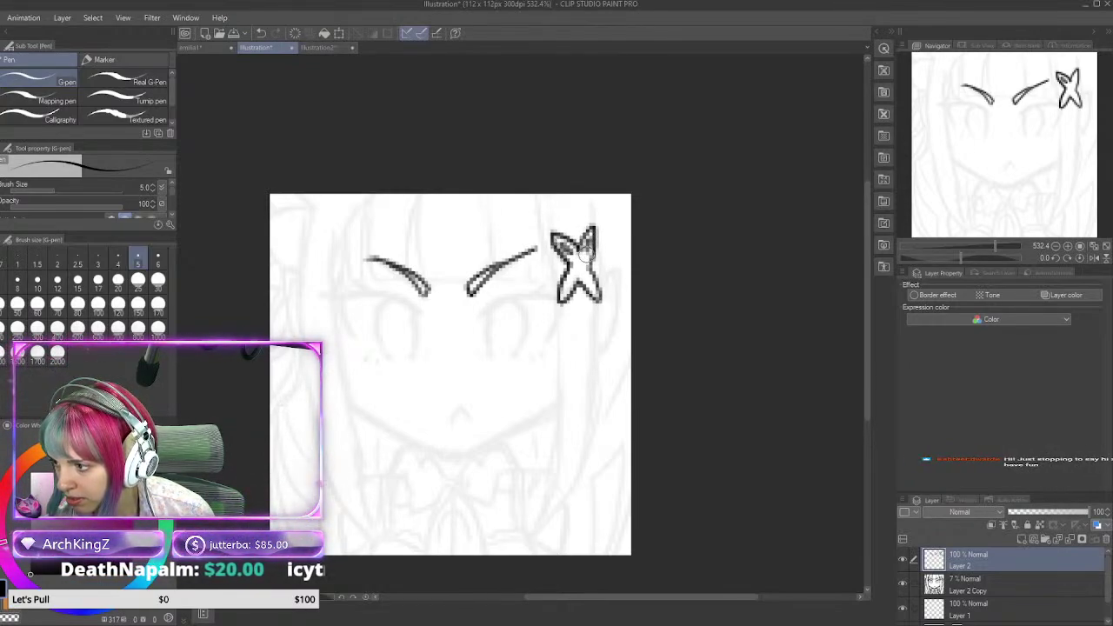
mouse_move(565, 294)
mouse_down()
mouse_move(570, 279)
mouse_move(560, 297)
mouse_move(600, 297)
mouse_up()
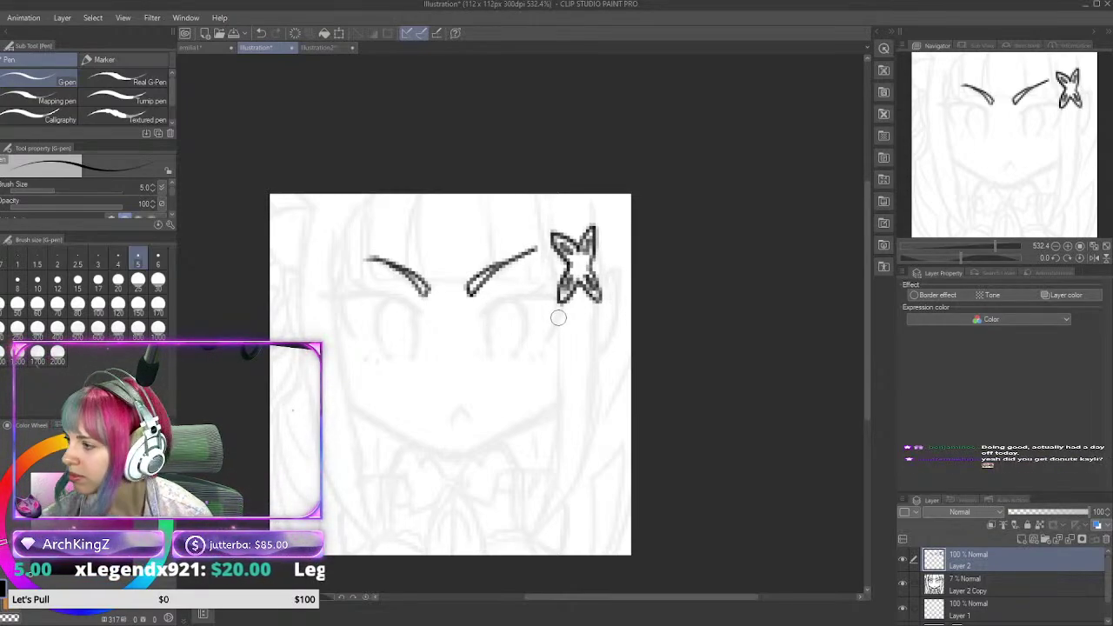
Step: Rotate the canvas to -25 degrees and ink the lash line and iris outline of the eye below the hair ornament
click(1055, 258)
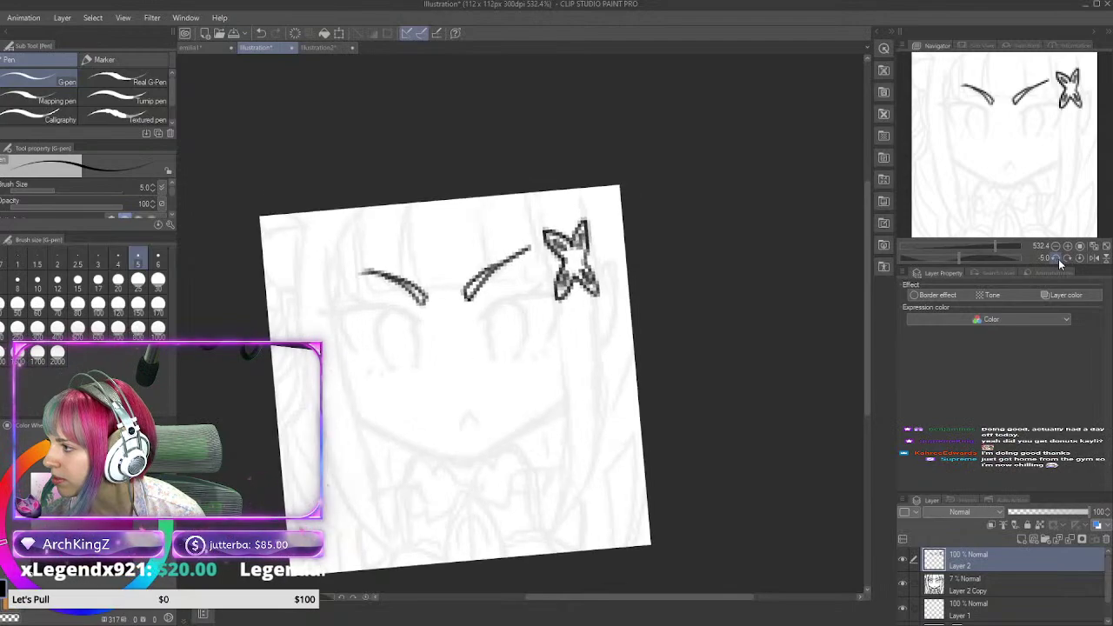
click(1054, 258)
click(1055, 259)
click(1055, 258)
click(1054, 258)
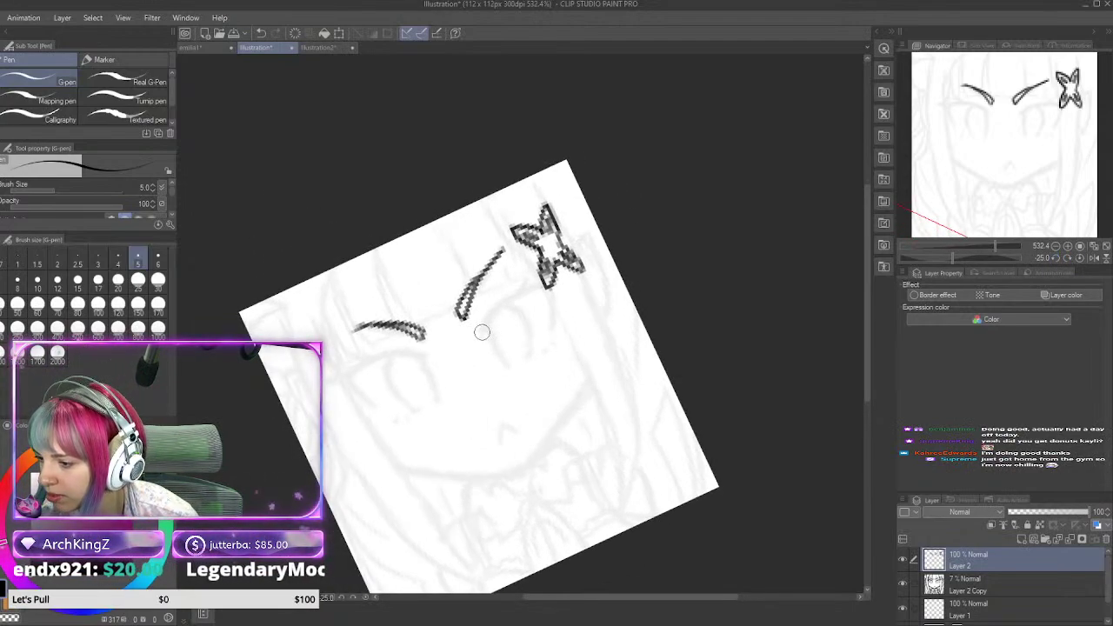
mouse_move(482, 331)
mouse_down()
mouse_move(541, 285)
mouse_move(557, 340)
mouse_up()
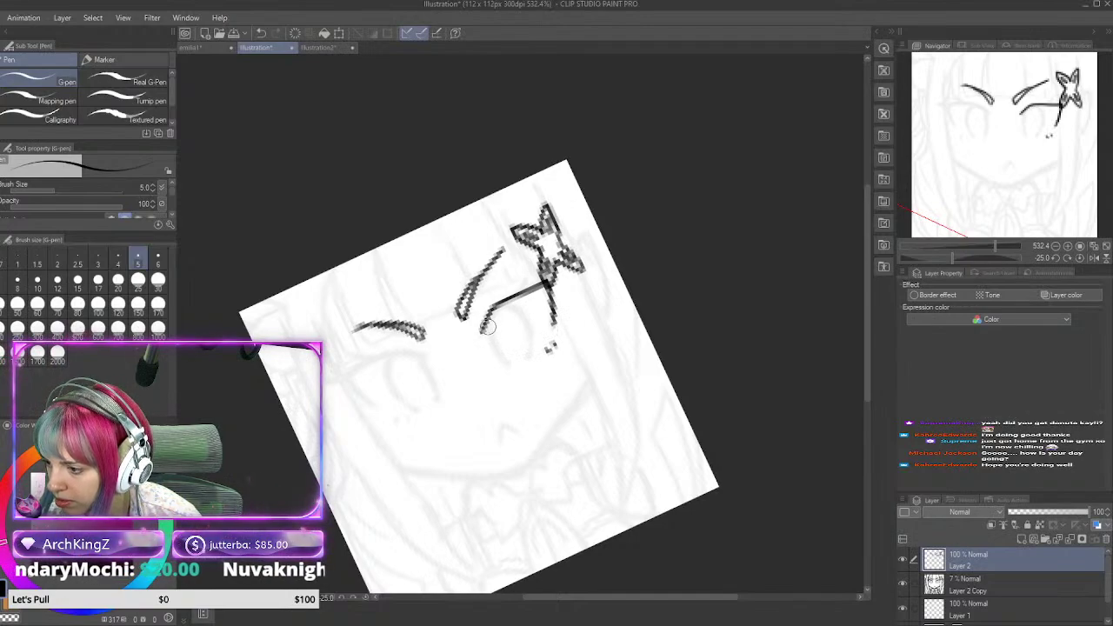
mouse_move(489, 325)
mouse_down()
mouse_move(508, 369)
mouse_move(528, 354)
mouse_move(529, 327)
mouse_move(493, 301)
mouse_up()
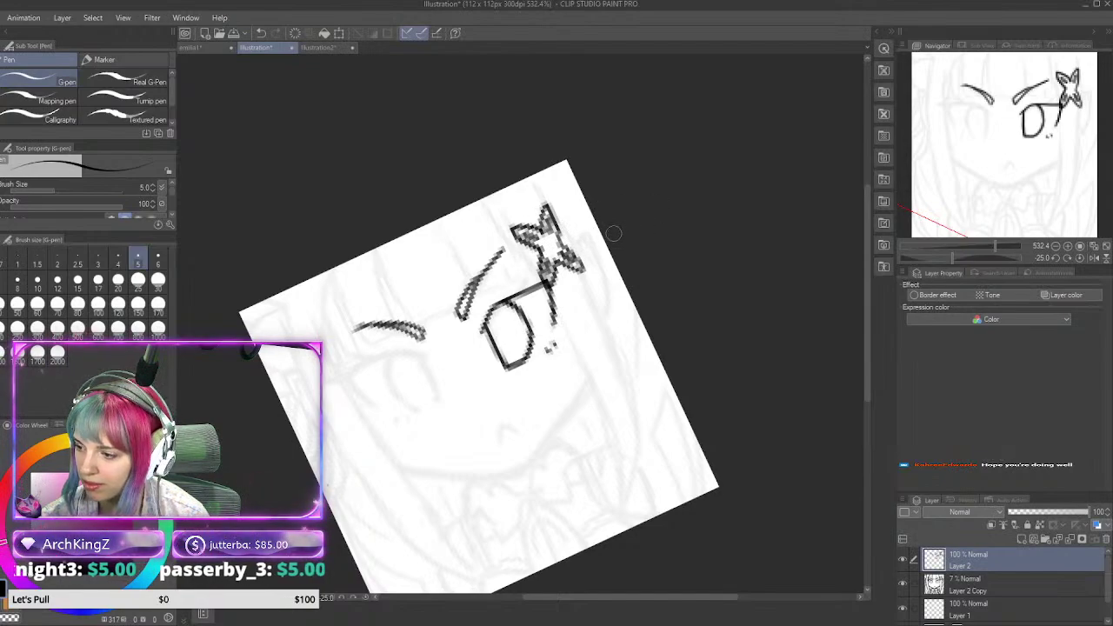
Step: Ink the other eye's curved lash line and iris outline, and add small accent marks near the eyes' inner corners
mouse_move(423, 354)
mouse_down()
mouse_move(337, 378)
mouse_move(374, 402)
mouse_up()
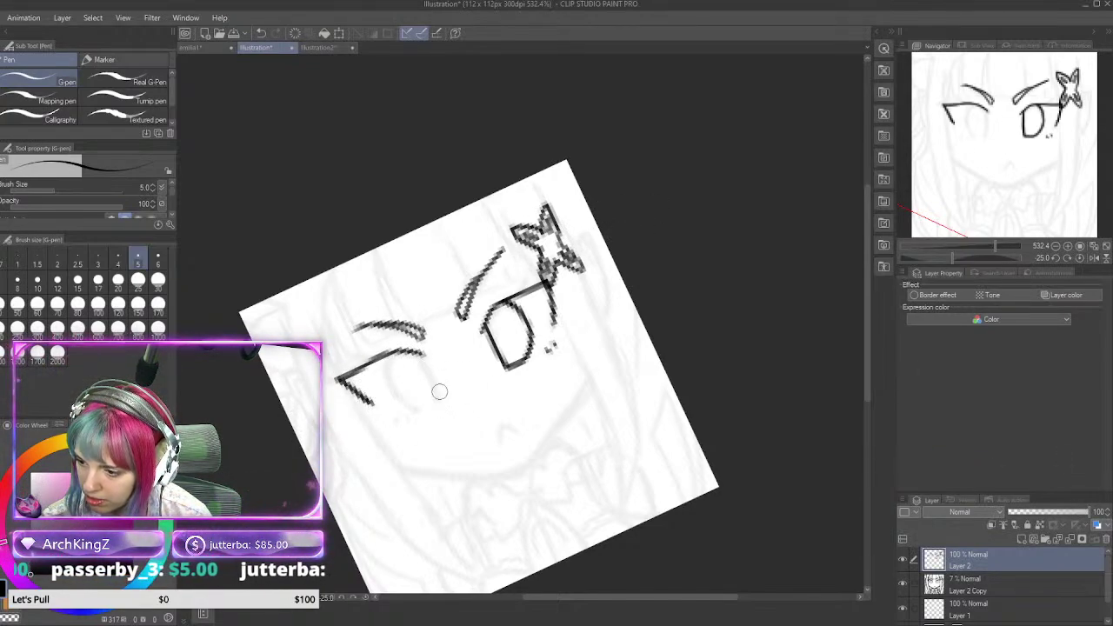
key(ctrl+z)
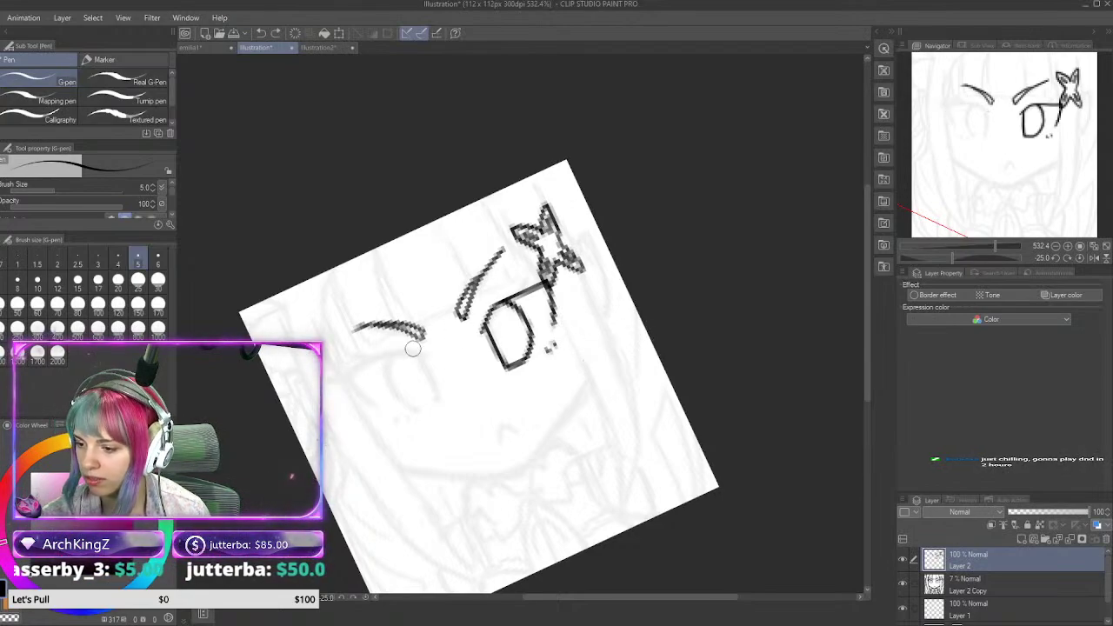
mouse_move(423, 358)
mouse_down()
mouse_move(400, 351)
mouse_move(345, 379)
mouse_move(378, 405)
mouse_up()
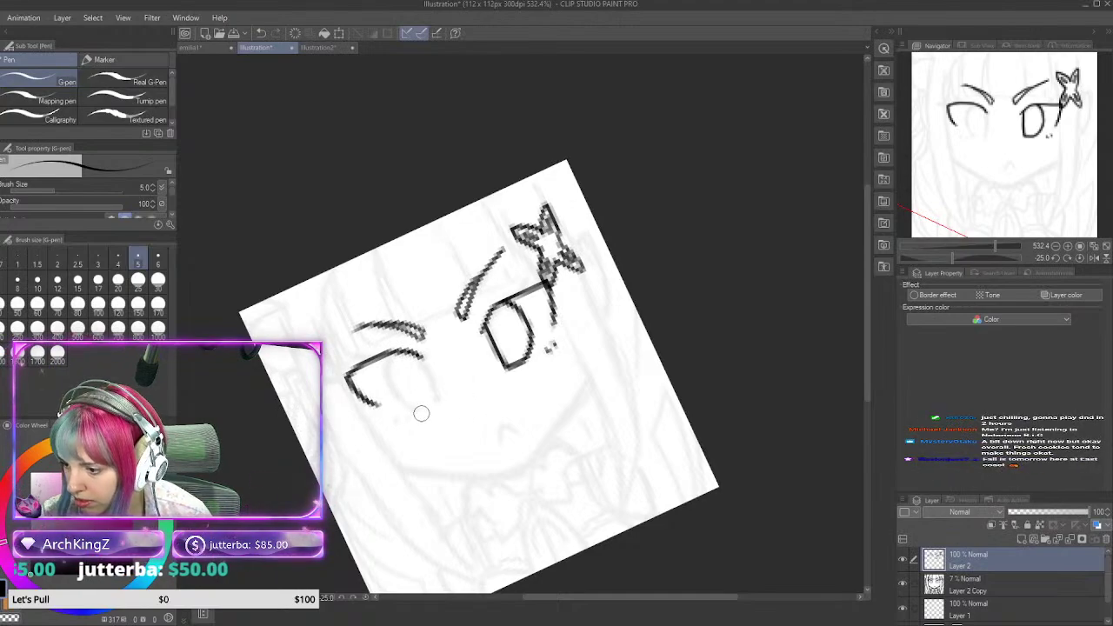
mouse_move(392, 355)
mouse_down()
mouse_move(399, 400)
mouse_move(415, 413)
mouse_move(437, 402)
mouse_move(425, 355)
mouse_up()
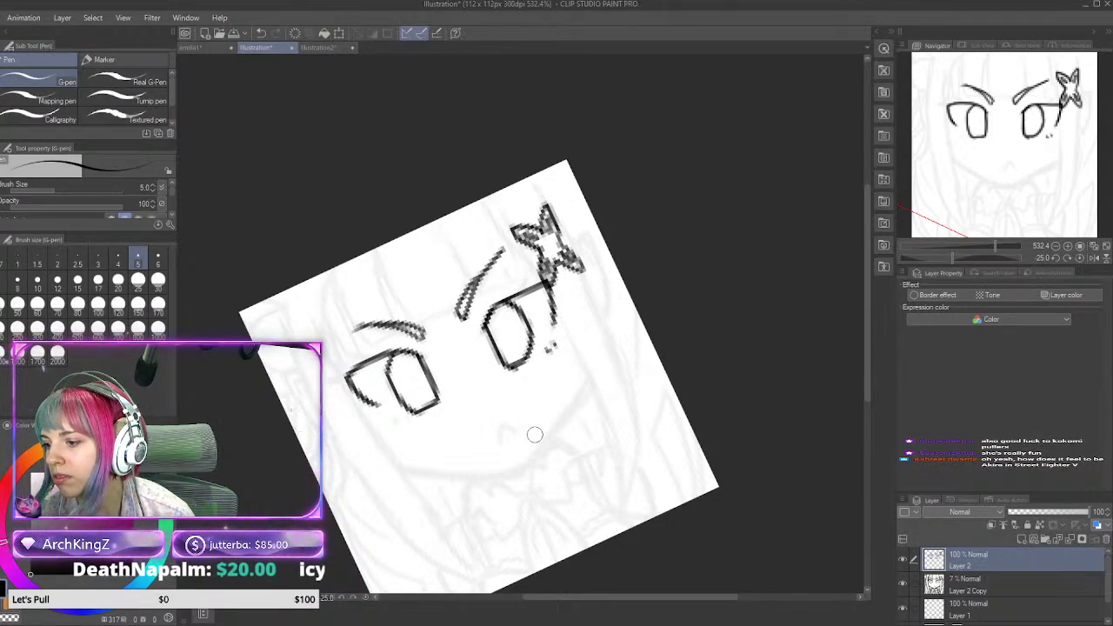
click(478, 315)
click(414, 345)
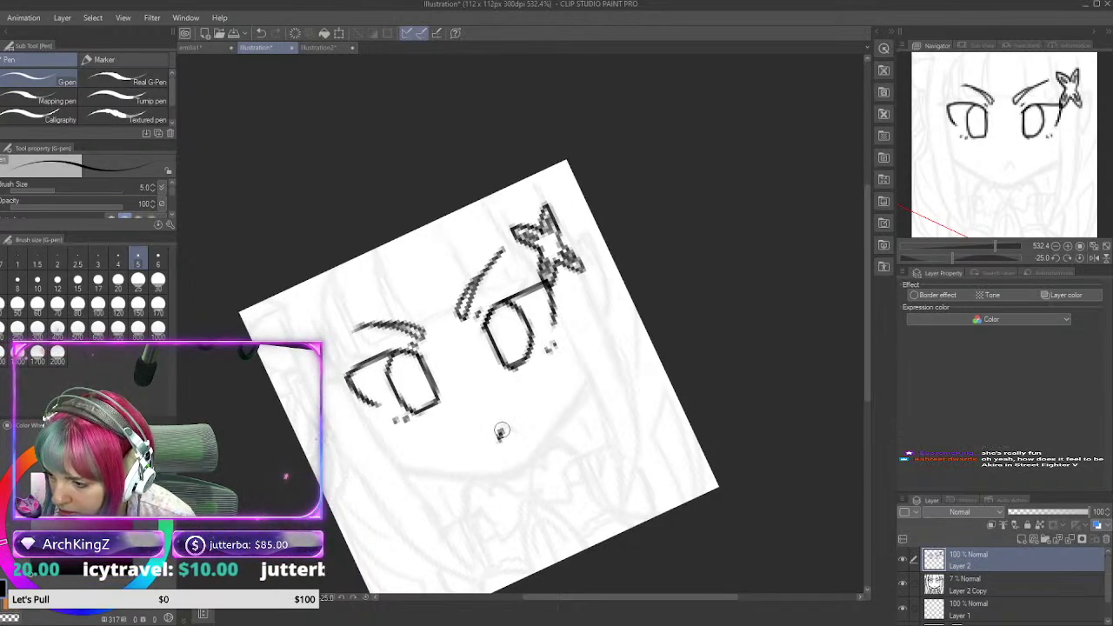
drag(498, 439, 516, 436)
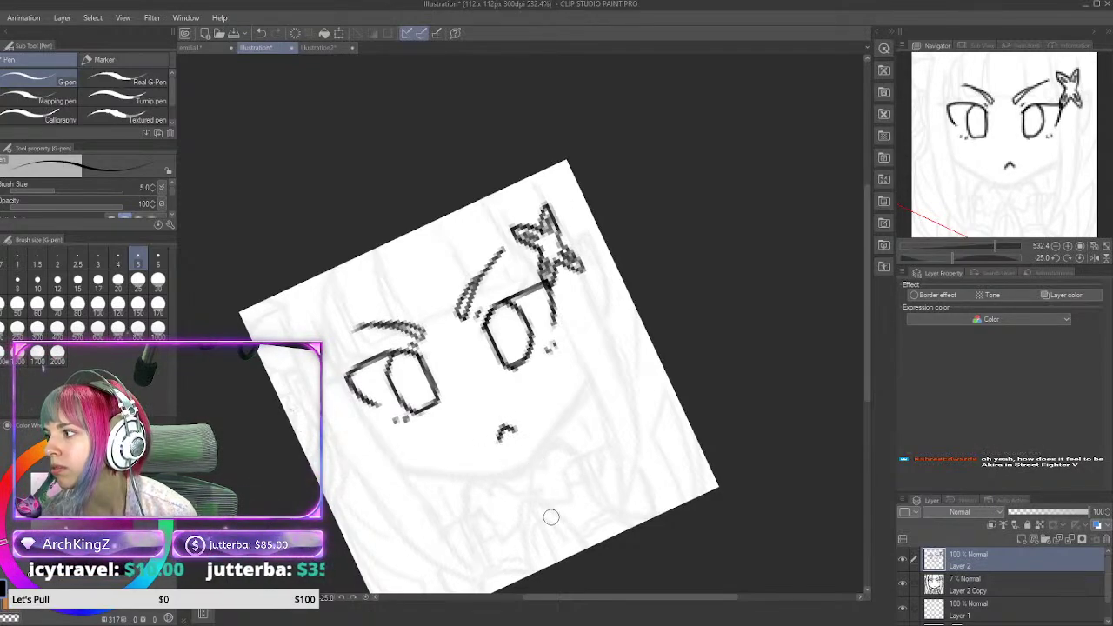
key(ctrl+z)
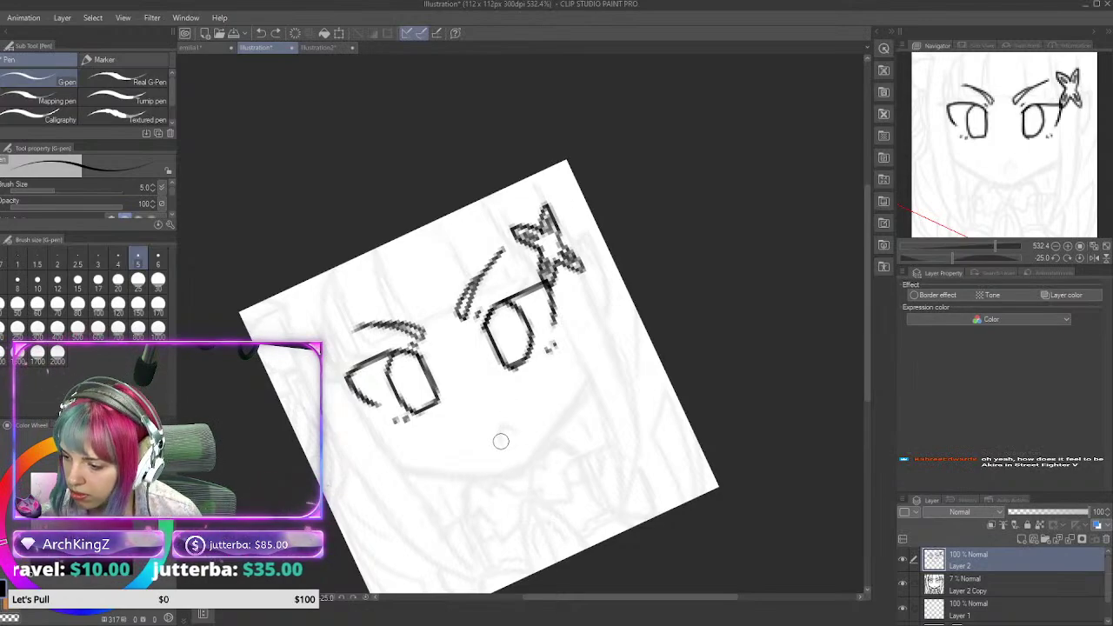
mouse_move(501, 441)
mouse_down()
mouse_move(511, 426)
mouse_move(522, 437)
mouse_up()
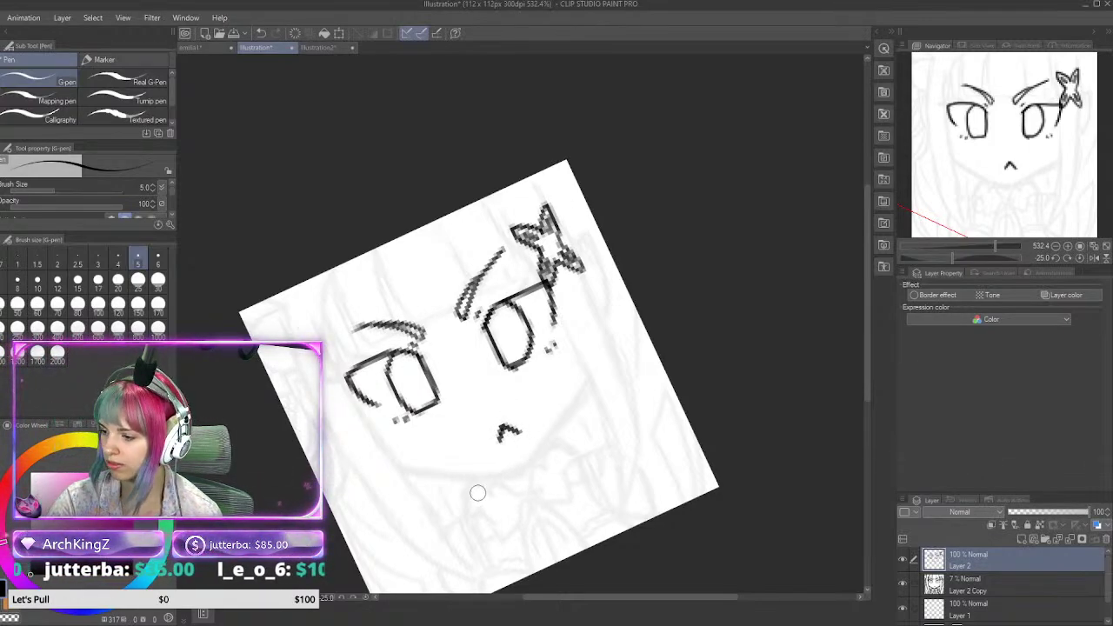
key(ctrl+z)
mouse_move(496, 442)
mouse_down()
mouse_move(502, 428)
mouse_move(511, 439)
mouse_move(501, 442)
mouse_move(511, 432)
mouse_move(519, 439)
mouse_up()
key(ctrl+z)
key(ctrl+z)
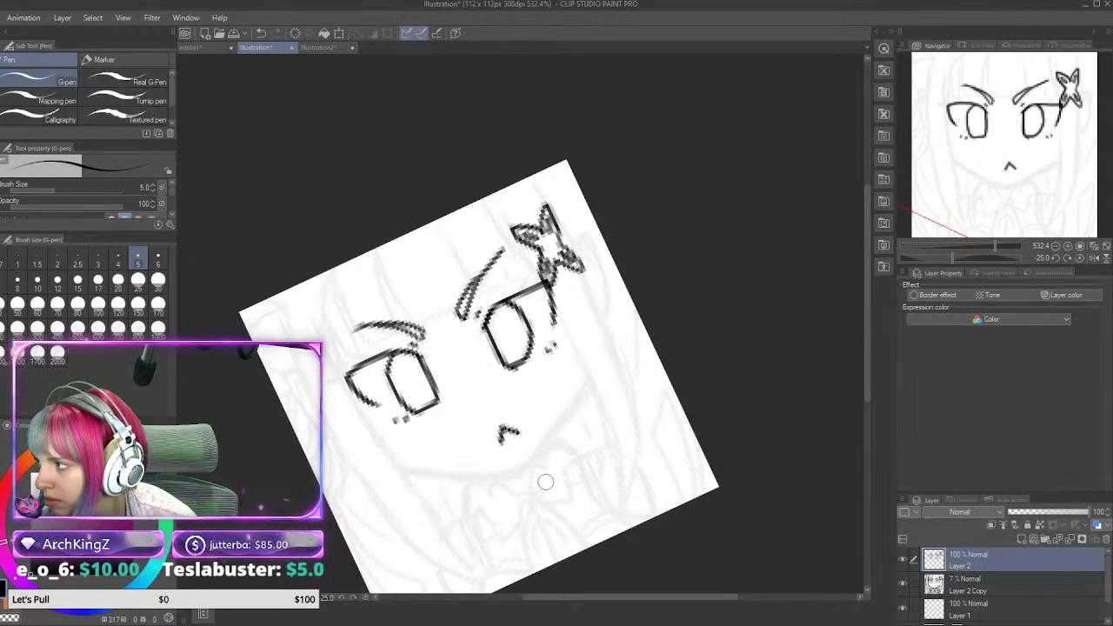
key(ctrl+z)
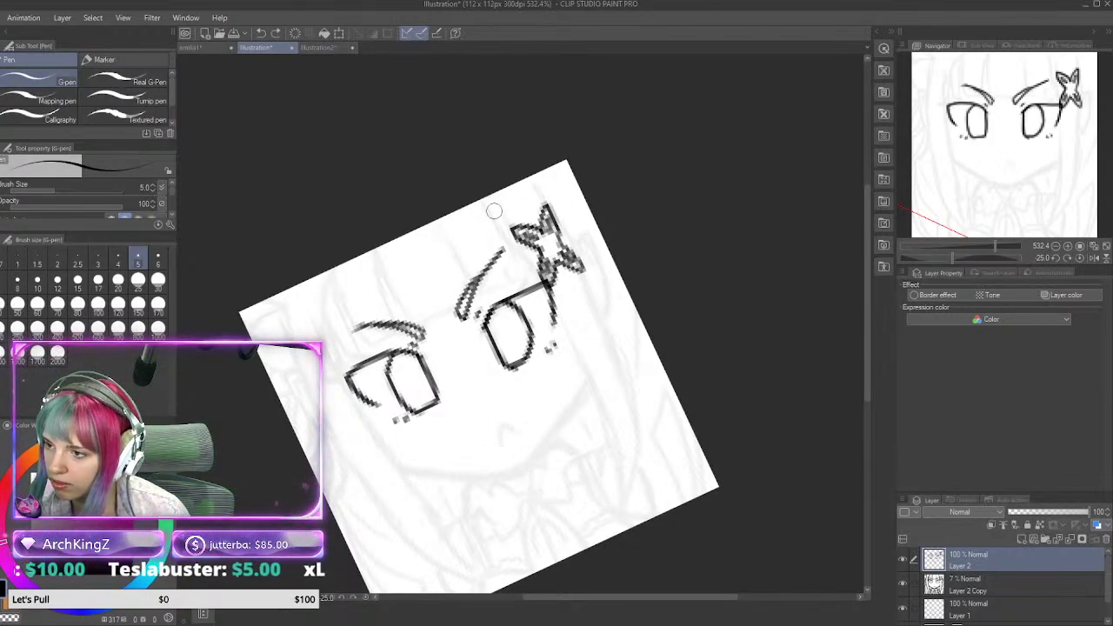
Step: Reset the canvas rotation to upright and ink a small inverted-V mouth over the sketch, redrawing it until it fits
click(1079, 260)
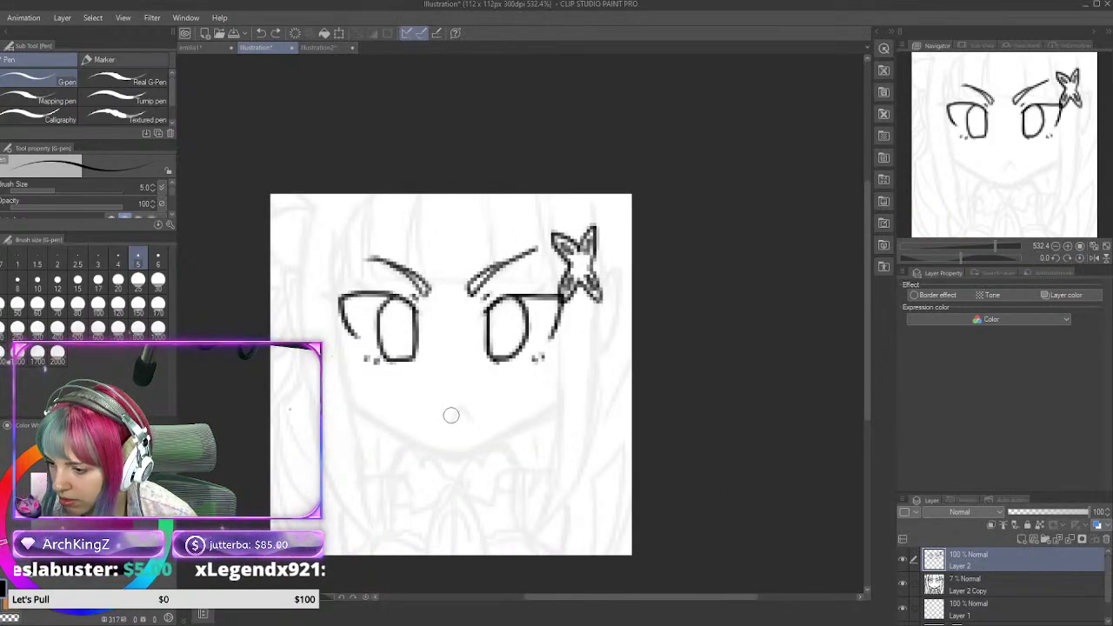
mouse_move(451, 412)
mouse_down()
mouse_move(443, 423)
mouse_move(449, 409)
mouse_move(464, 425)
mouse_up()
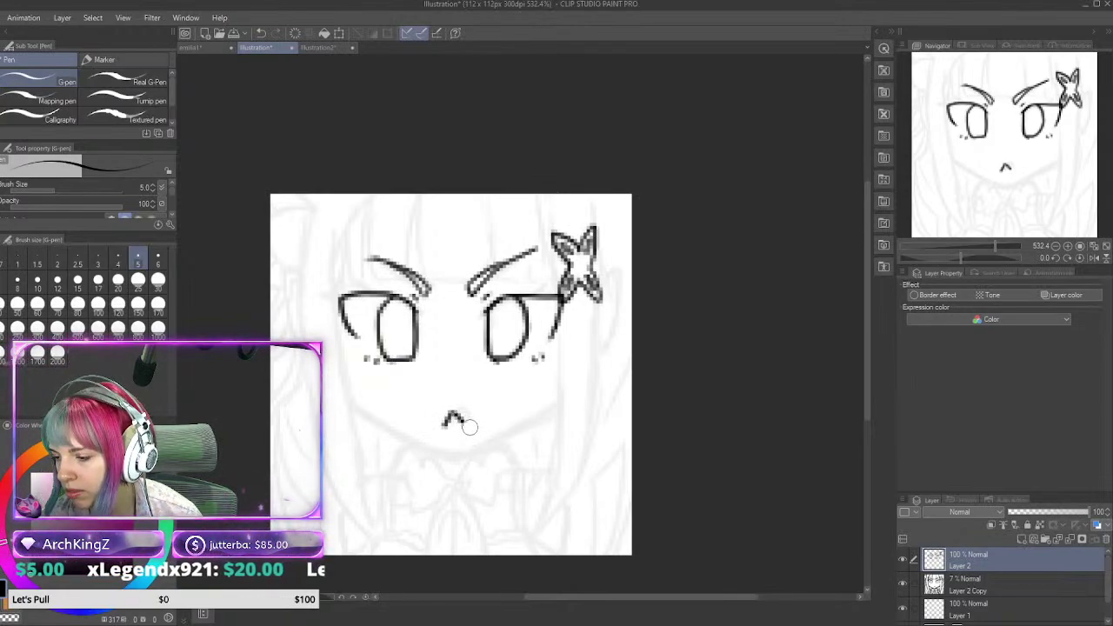
key(ctrl+z)
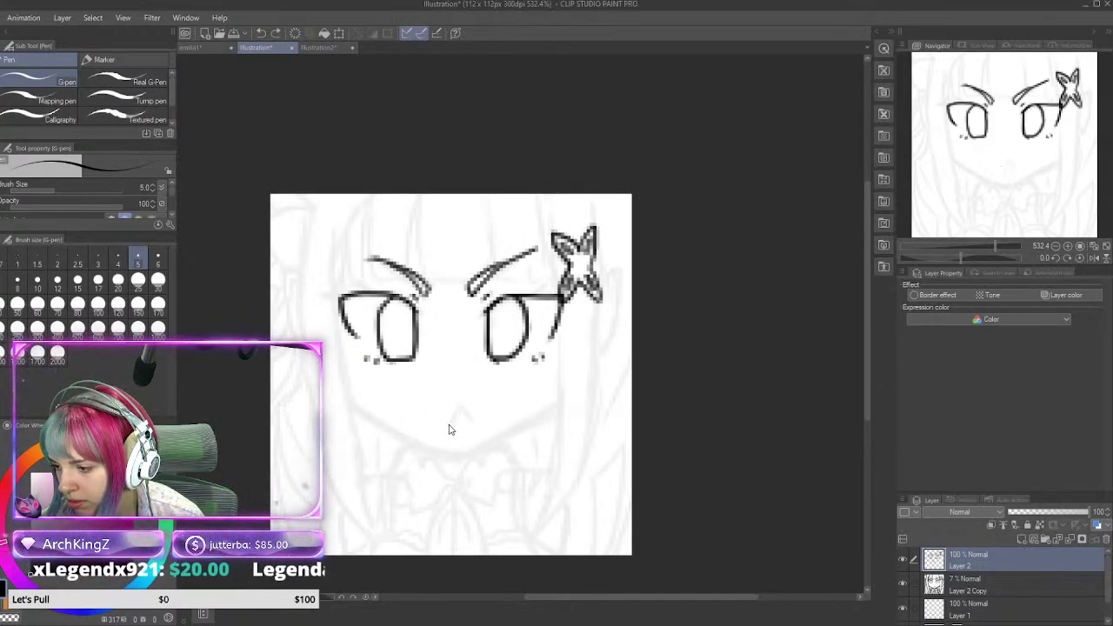
key(ctrl+z)
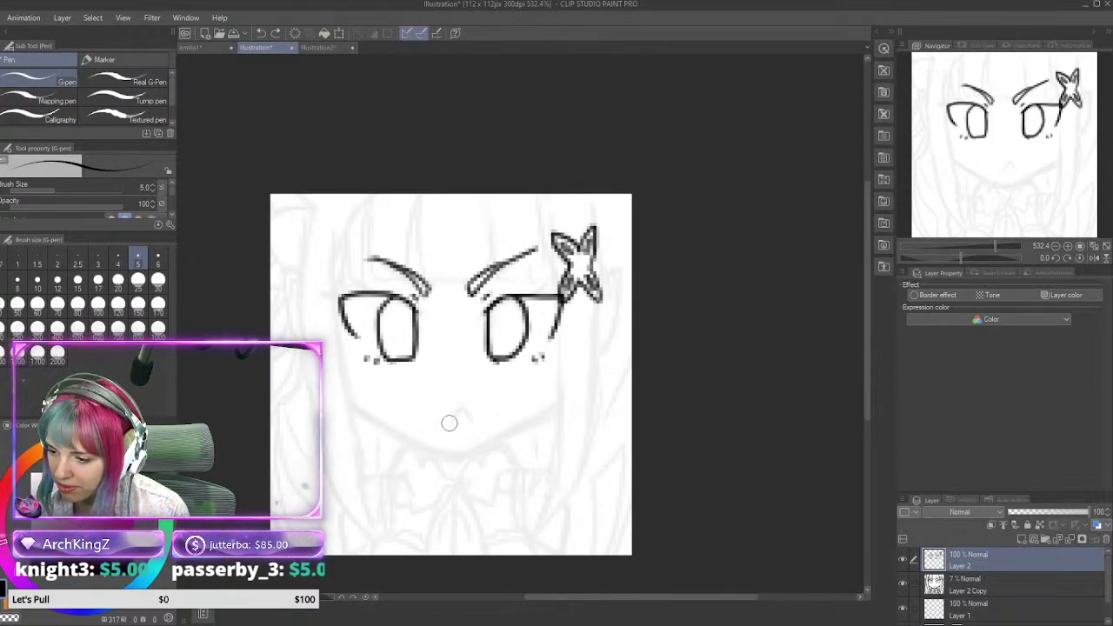
mouse_move(452, 412)
mouse_down()
mouse_move(449, 423)
mouse_move(468, 425)
mouse_up()
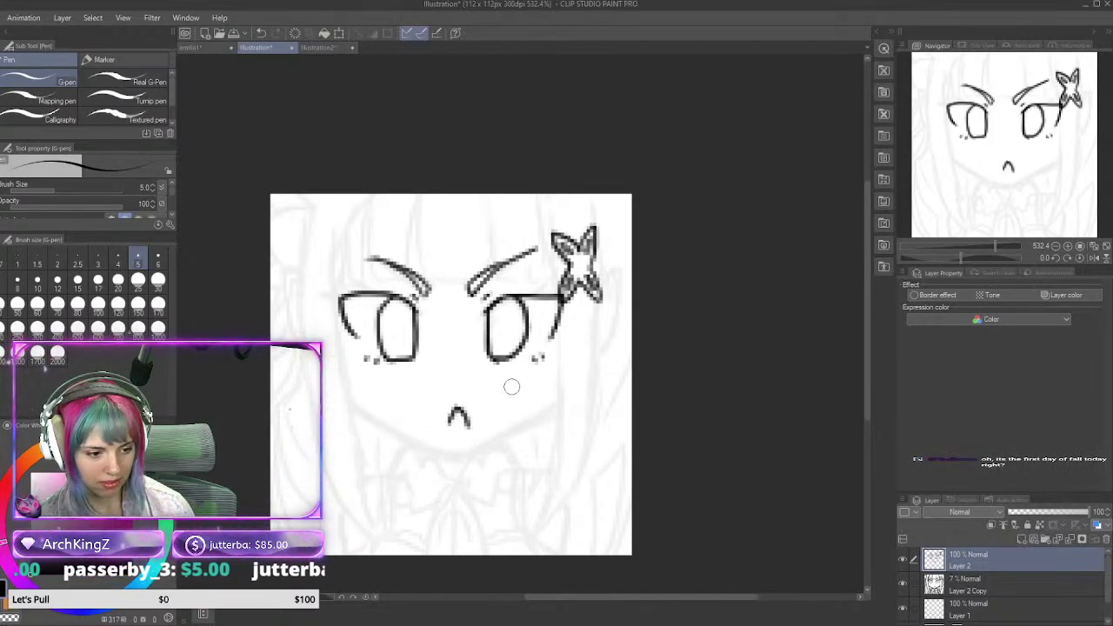
key(ctrl+z)
key(ctrl+z)
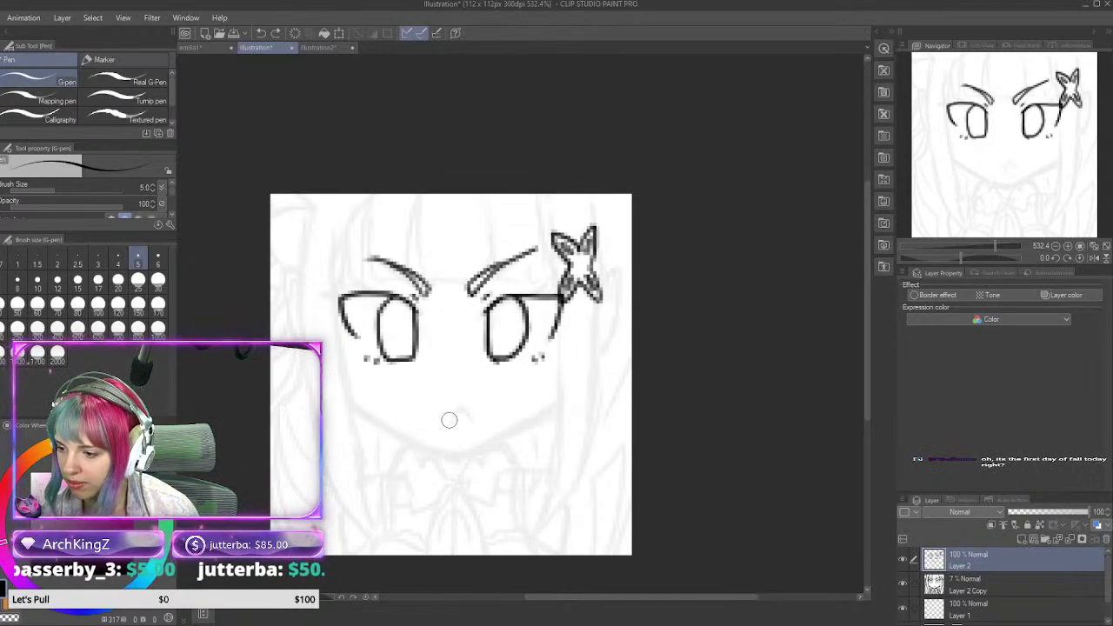
drag(447, 421, 462, 423)
key(ctrl+z)
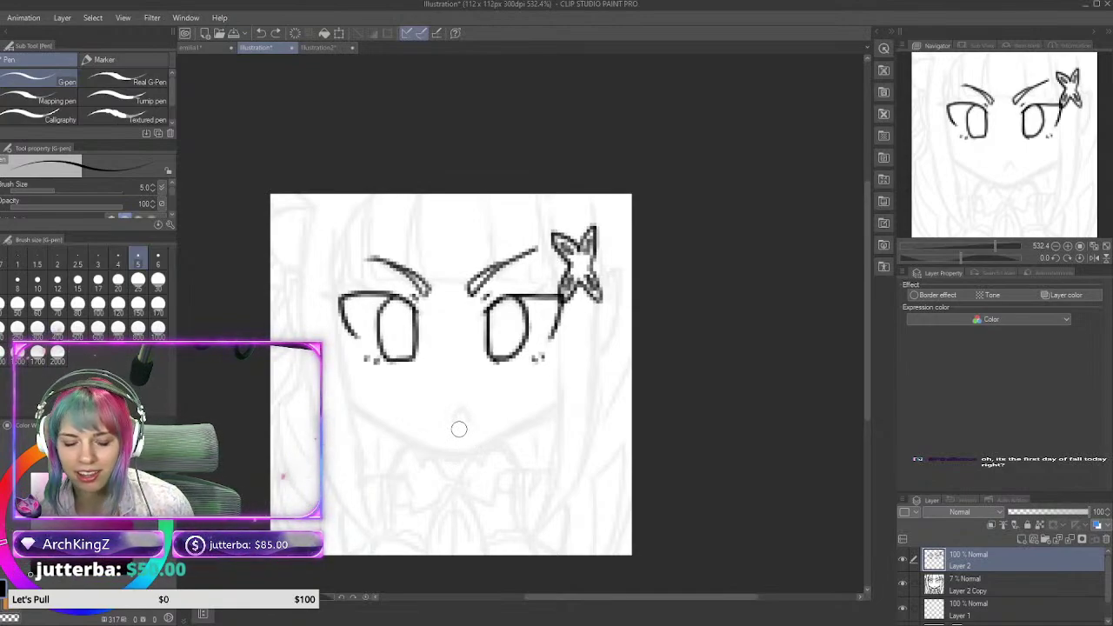
mouse_move(452, 421)
mouse_down()
mouse_move(457, 411)
mouse_move(471, 426)
mouse_move(458, 406)
mouse_move(469, 426)
mouse_up()
key(ctrl+z)
key(ctrl+z)
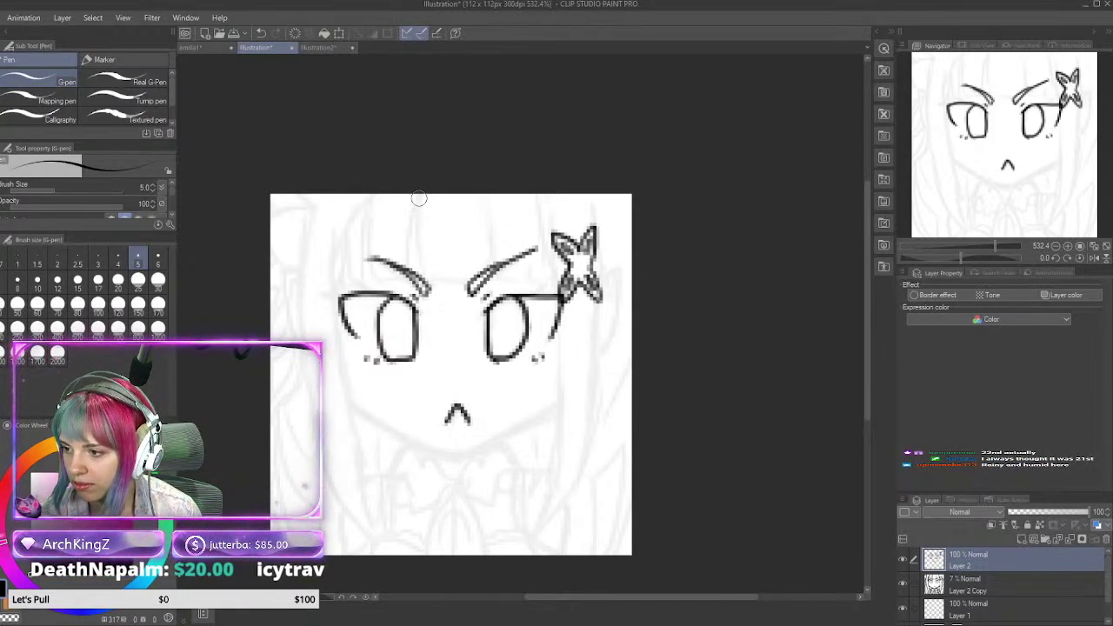
mouse_move(418, 200)
mouse_down()
mouse_move(426, 287)
mouse_move(479, 280)
mouse_move(492, 264)
mouse_up()
drag(486, 199, 493, 260)
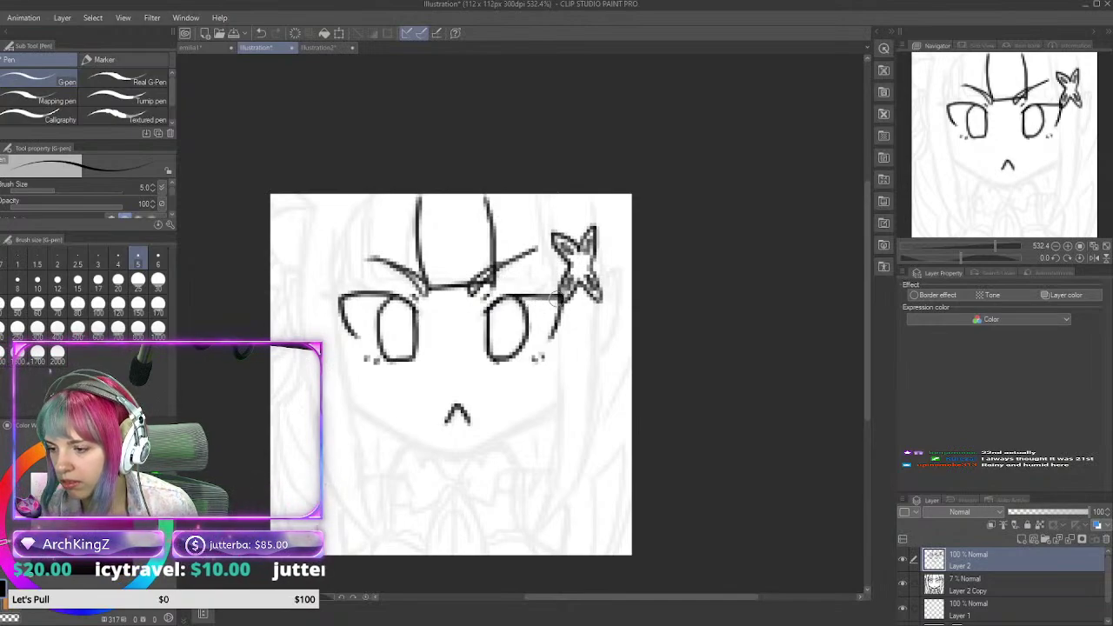
key(ctrl+z)
key(ctrl+z)
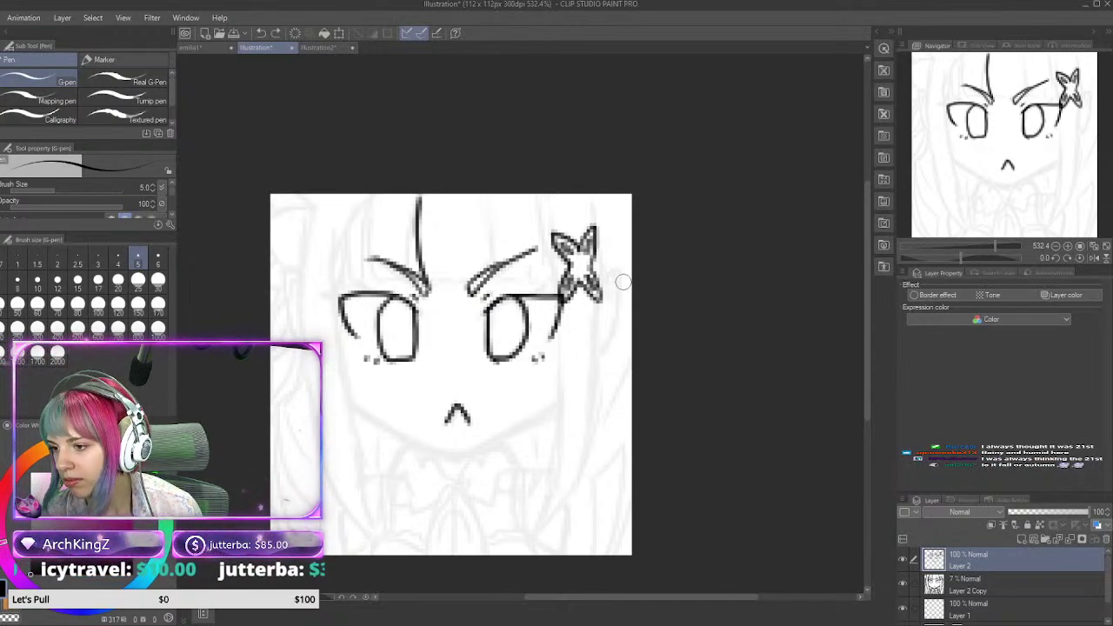
key(ctrl+z)
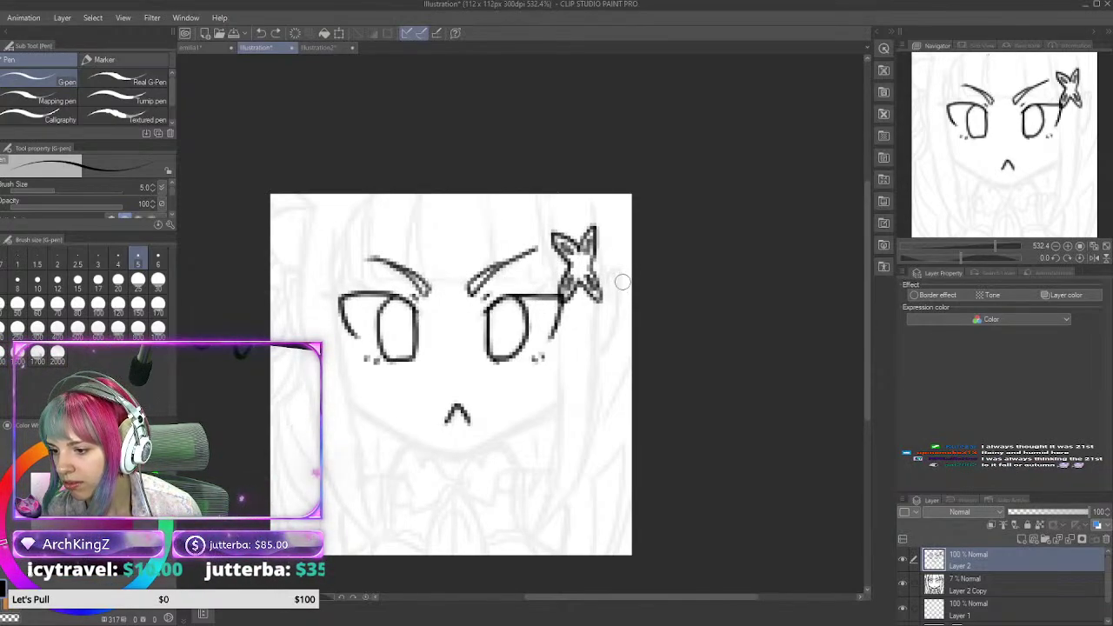
Step: Create a new raster layer above Layer 2 for the hair line art
click(1022, 537)
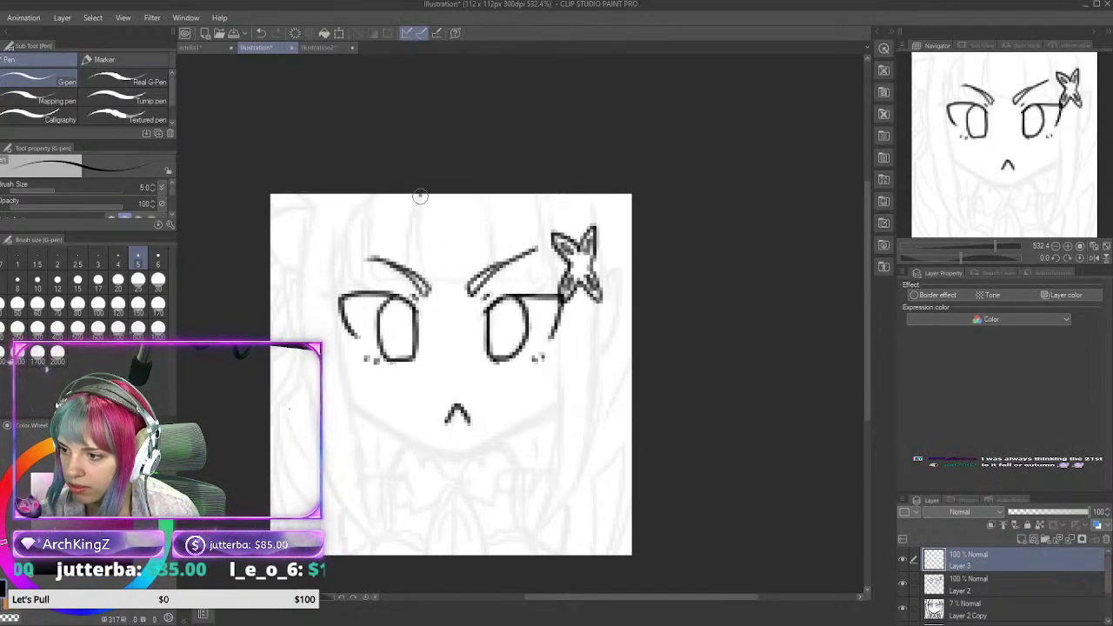
mouse_move(417, 195)
mouse_down()
mouse_move(429, 285)
mouse_move(499, 277)
mouse_up()
key(ctrl+z)
key(ctrl+z)
key(ctrl+z)
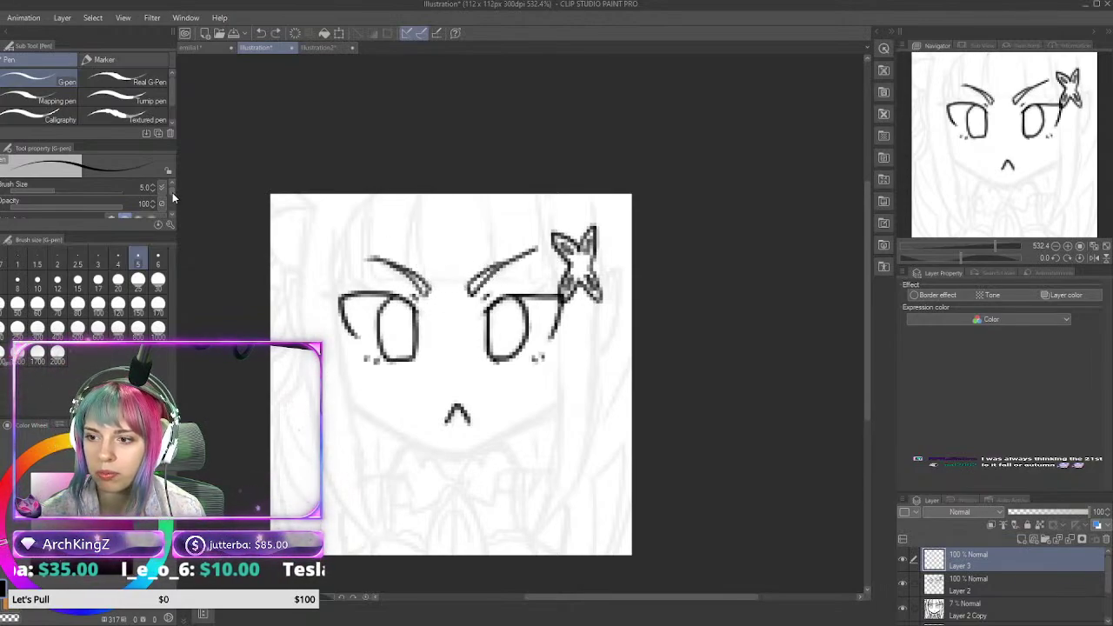
Step: Set the G-pen's stabilization to 37 and ink the central bangs and the bang section beside the hair ornament
drag(172, 192, 173, 201)
drag(61, 204, 104, 213)
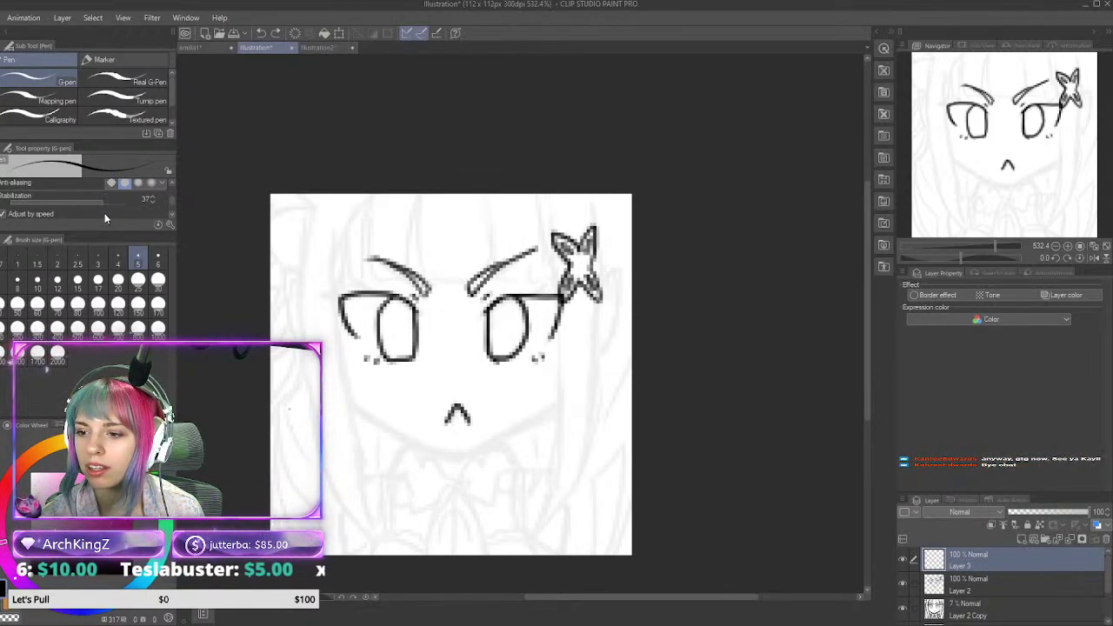
mouse_move(422, 197)
mouse_down()
mouse_move(425, 282)
mouse_move(501, 268)
mouse_up()
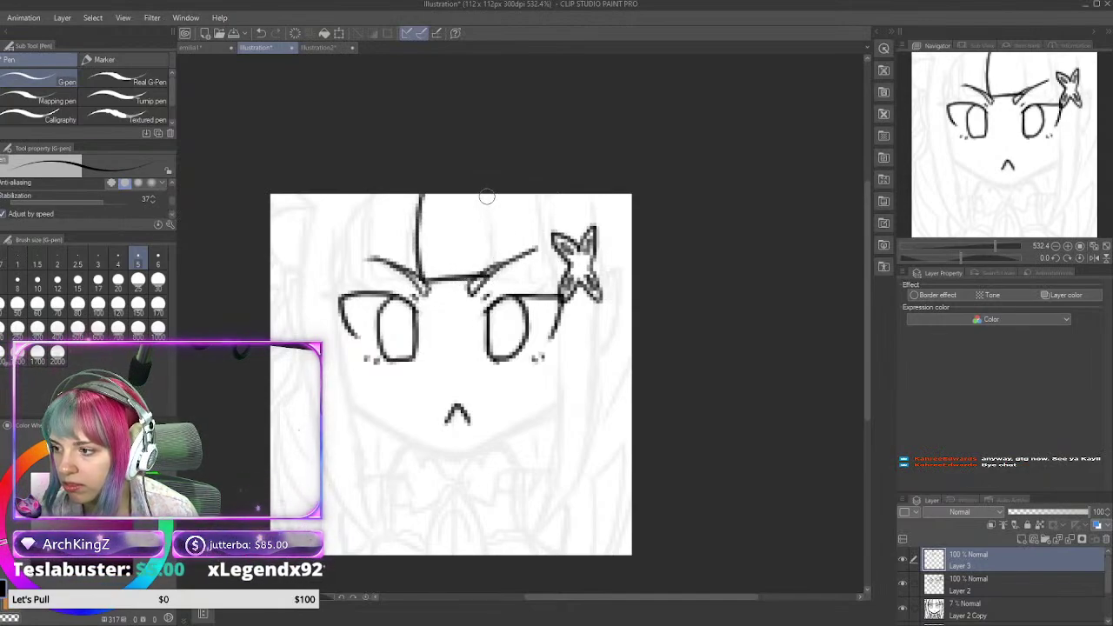
mouse_move(484, 197)
mouse_down()
mouse_move(491, 276)
mouse_move(526, 278)
mouse_move(529, 267)
mouse_move(546, 279)
mouse_up()
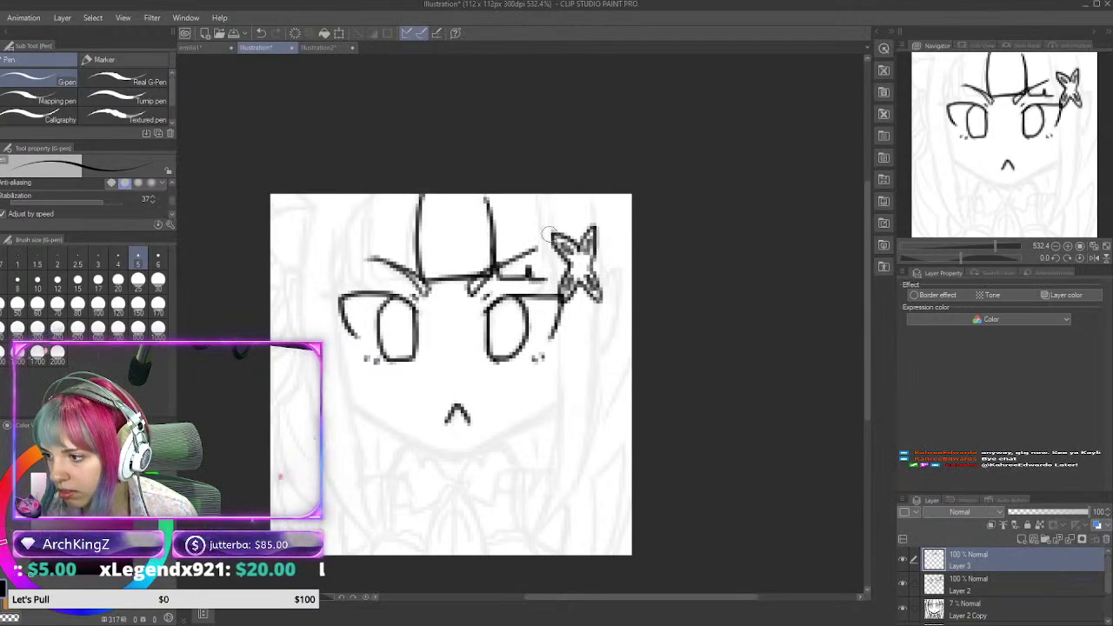
drag(536, 196, 547, 280)
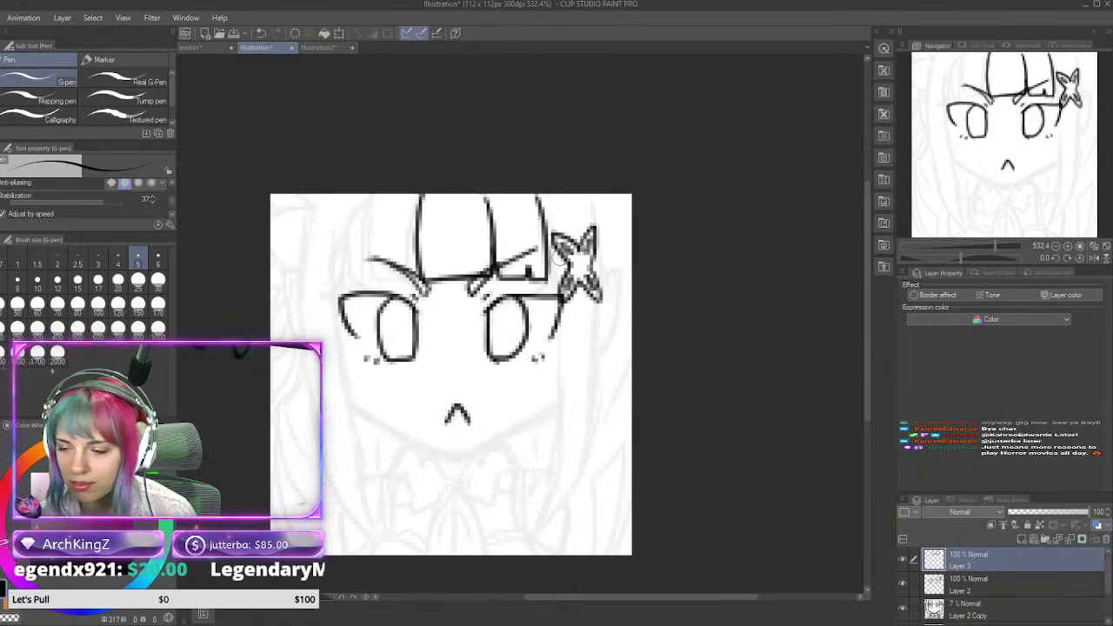
key(ctrl+z)
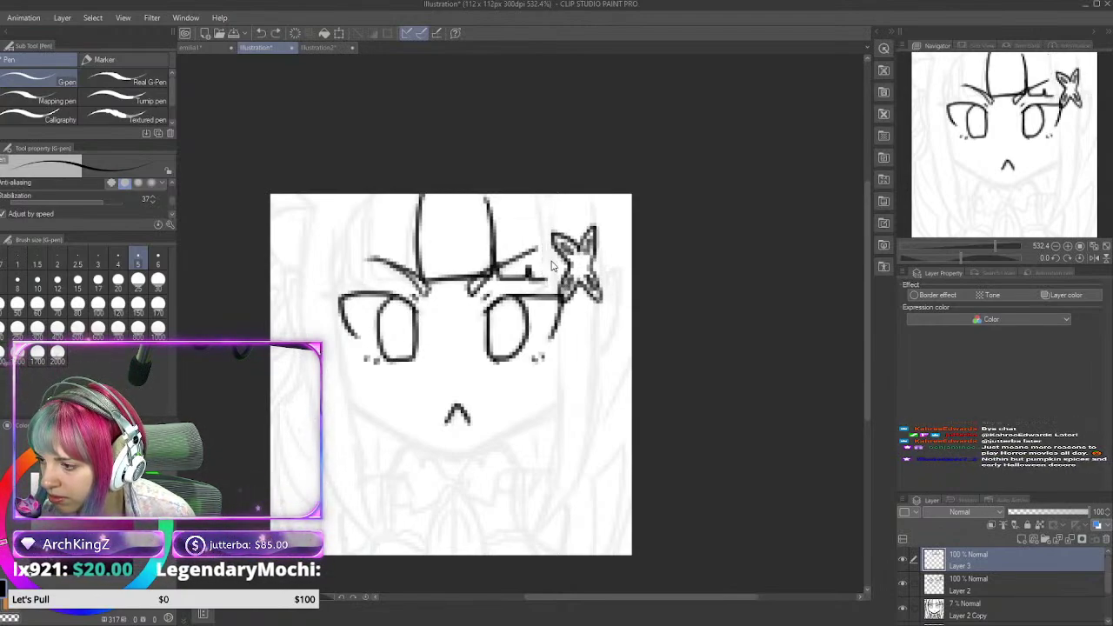
drag(532, 197, 545, 262)
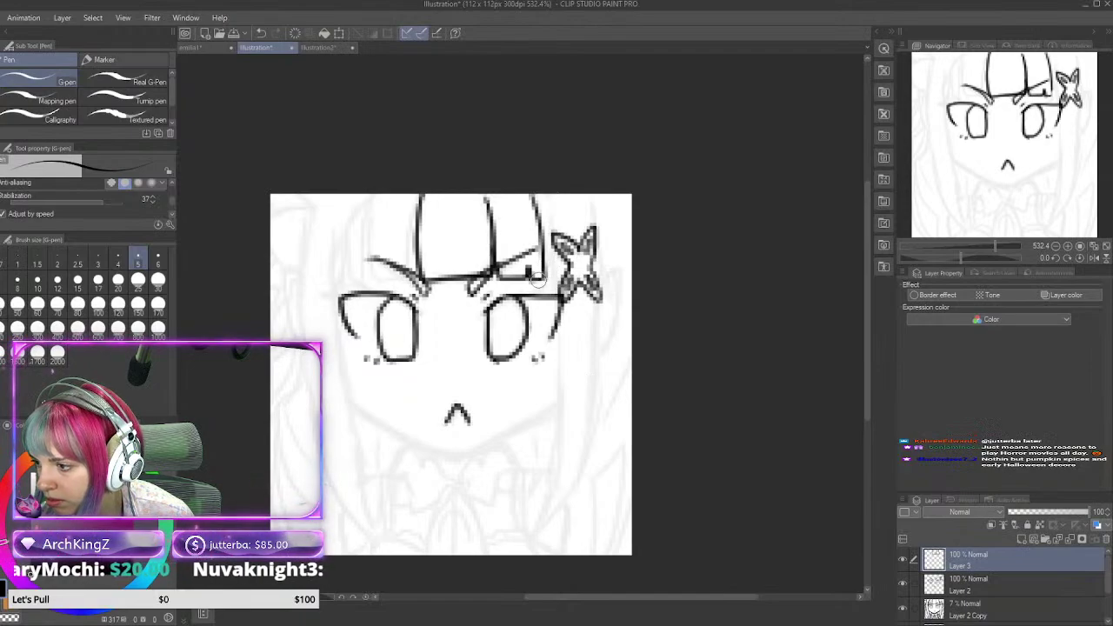
drag(545, 261, 556, 283)
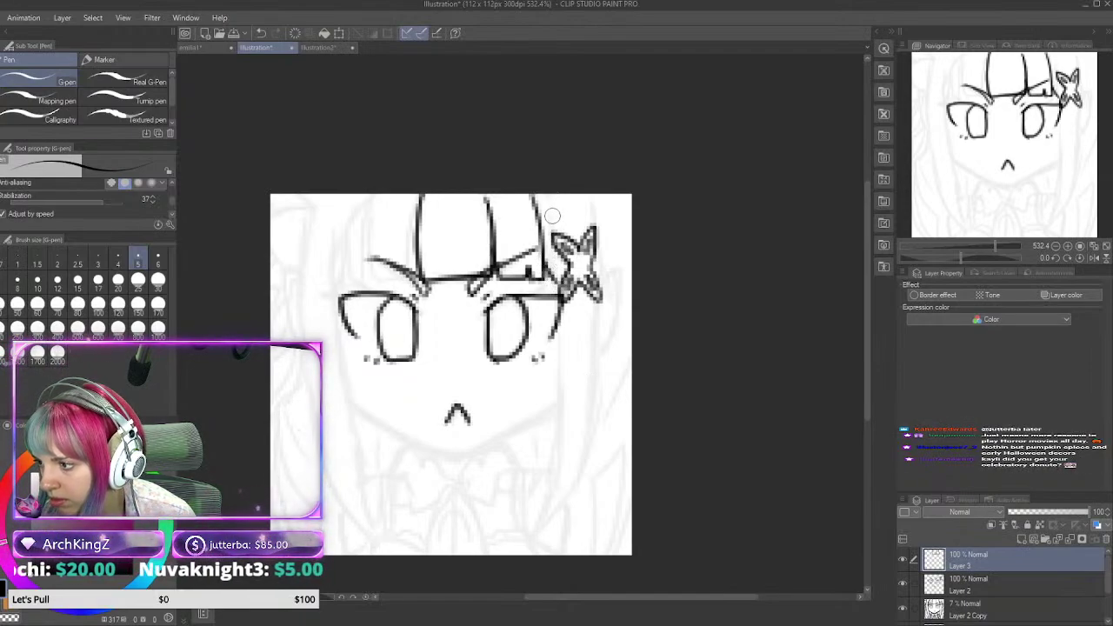
Step: Ink the long tapering side lock hanging below the hair ornament, redrawing its outer edge until the curve is fuller
mouse_move(545, 212)
mouse_down()
mouse_move(561, 264)
mouse_move(562, 388)
mouse_move(542, 501)
mouse_move(520, 541)
mouse_up()
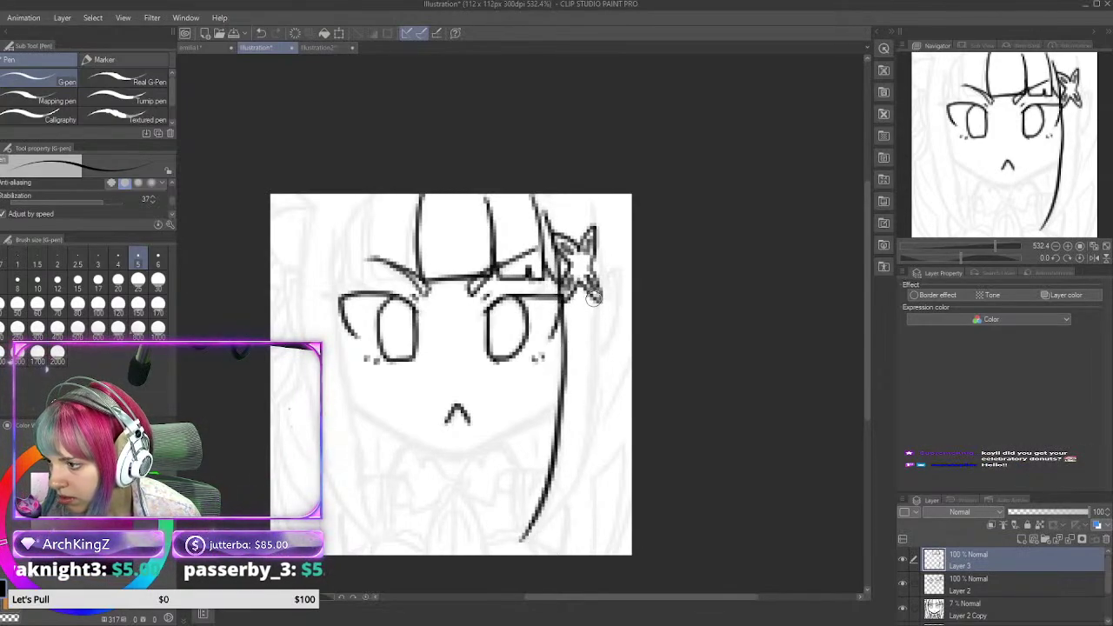
mouse_move(596, 298)
mouse_down()
mouse_move(591, 457)
mouse_move(558, 514)
mouse_move(523, 546)
mouse_up()
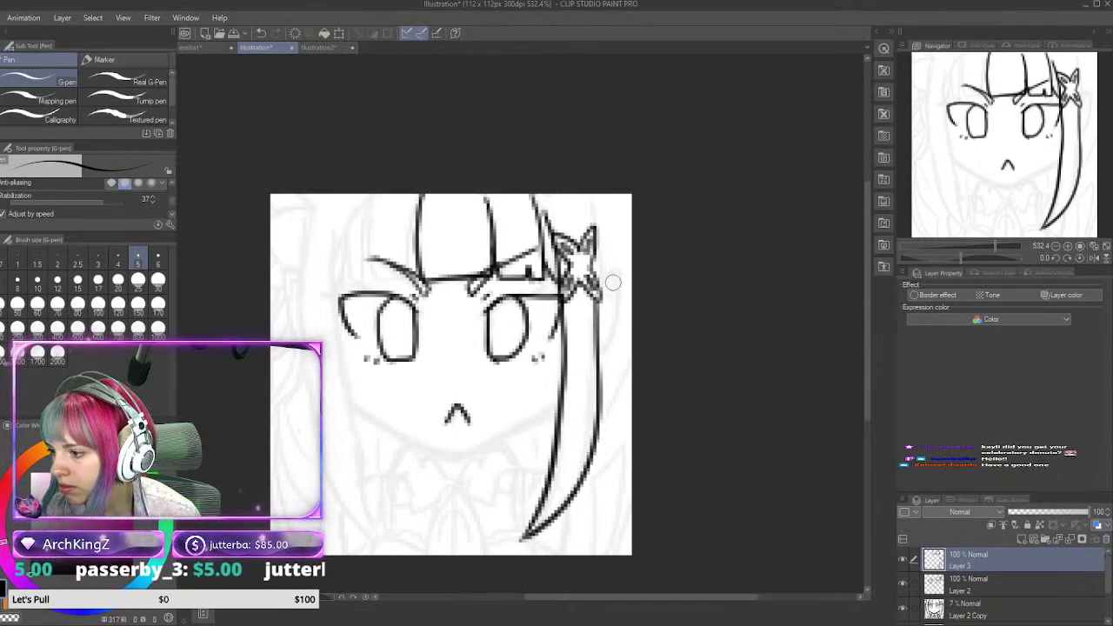
key(ctrl+z)
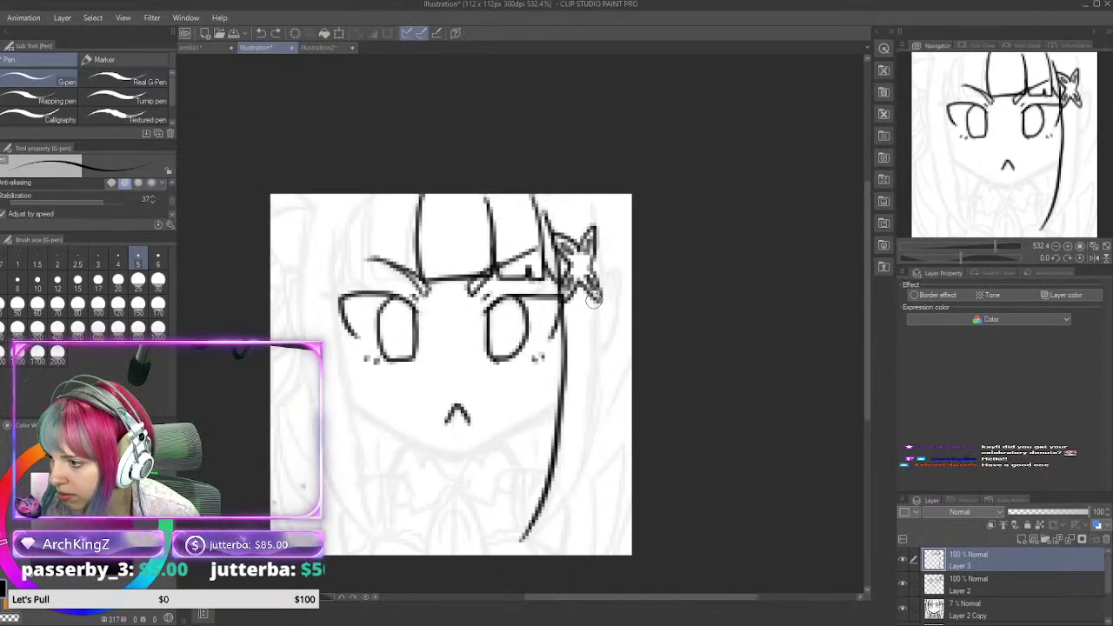
mouse_move(593, 298)
mouse_down()
mouse_move(593, 374)
mouse_move(565, 473)
mouse_move(520, 541)
mouse_up()
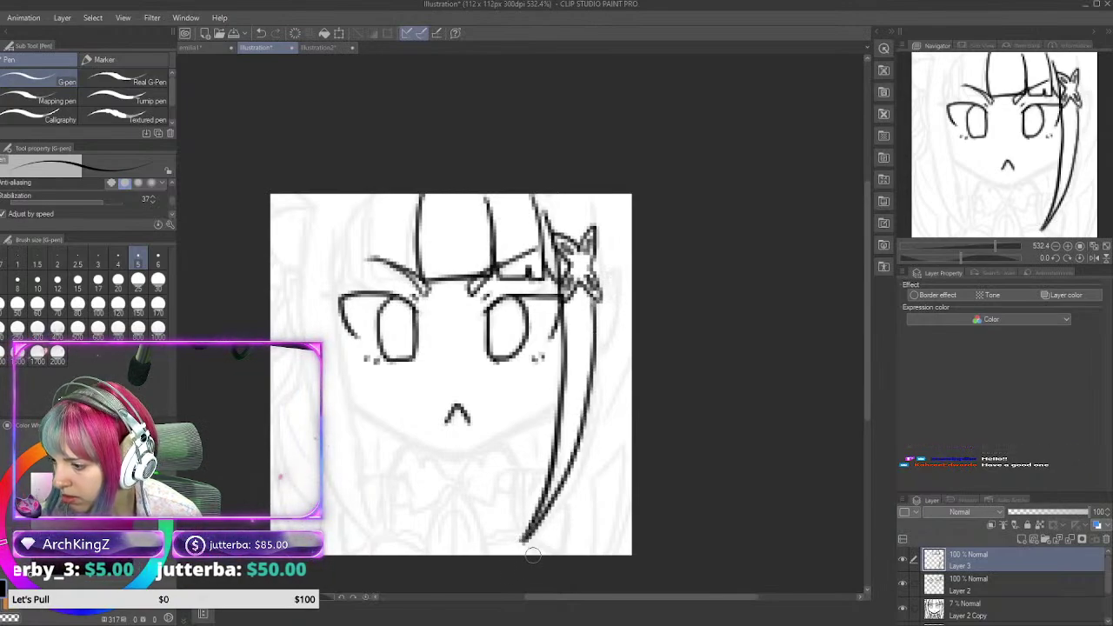
key(ctrl+z)
mouse_move(594, 294)
mouse_down()
mouse_move(596, 407)
mouse_move(580, 470)
mouse_move(520, 540)
mouse_up()
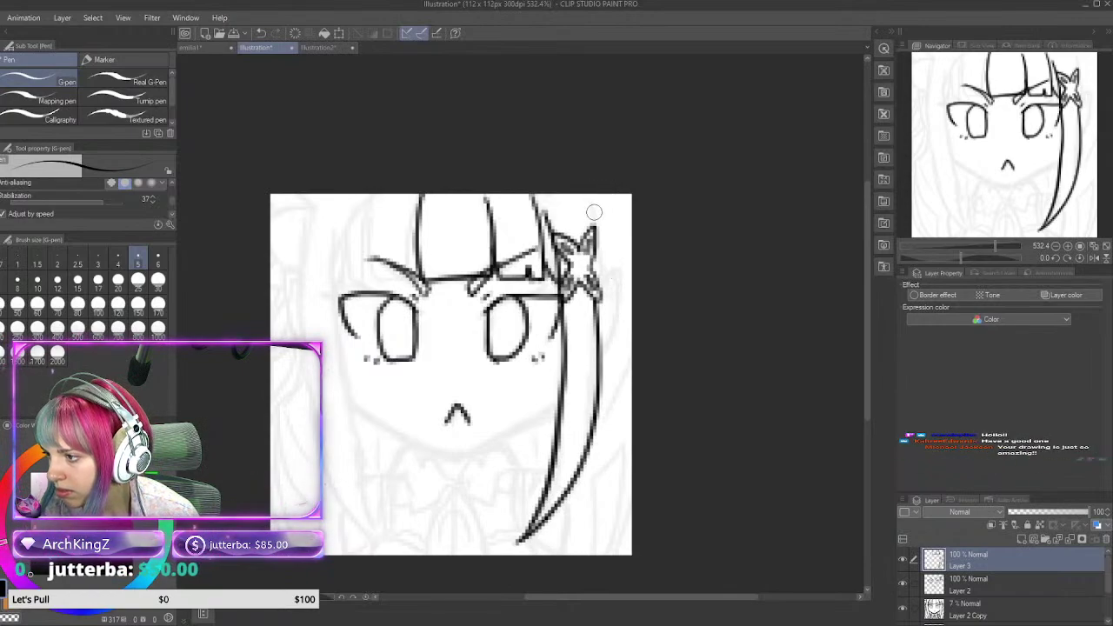
Step: Ink the pointed ear beside the side lock and a short hair line running down behind the ornament
mouse_move(598, 283)
mouse_down()
mouse_move(619, 292)
mouse_move(606, 359)
mouse_up()
mouse_move(612, 299)
mouse_down()
mouse_move(613, 287)
mouse_move(602, 302)
mouse_up()
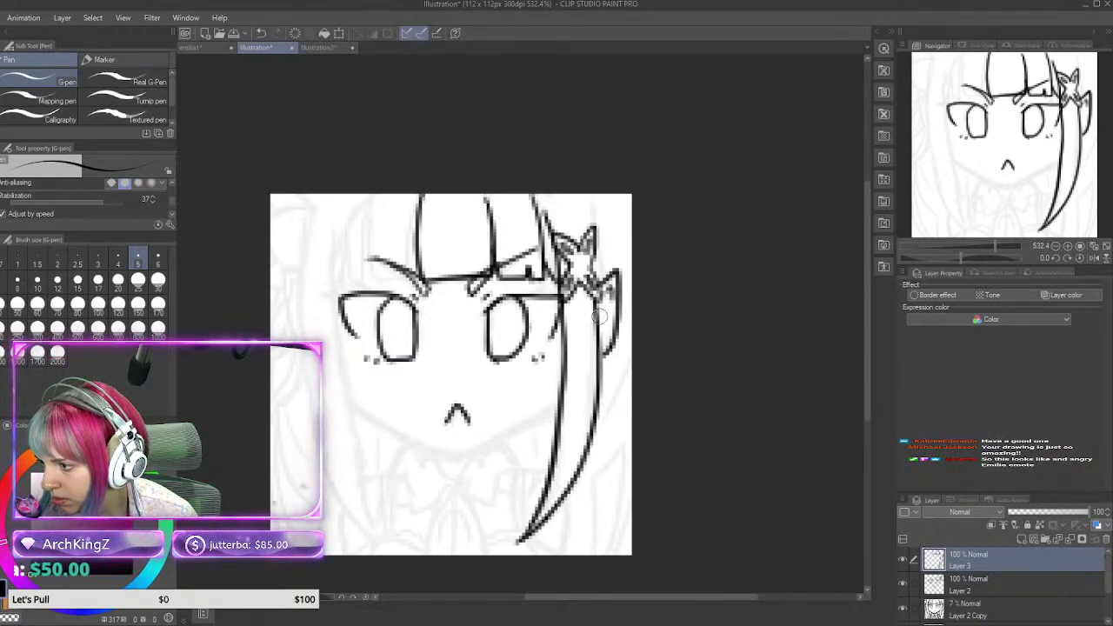
drag(590, 205, 603, 284)
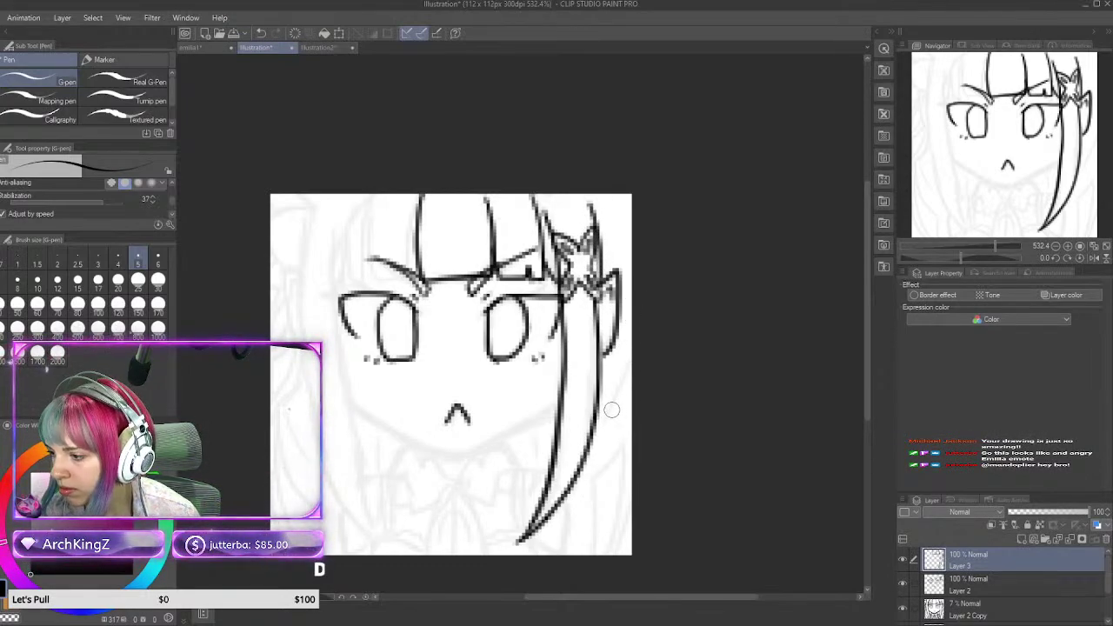
Step: Ink the back hair strands along the canvas edge below the ear on the ornament side
mouse_move(626, 350)
mouse_down()
mouse_move(592, 490)
mouse_move(593, 554)
mouse_up()
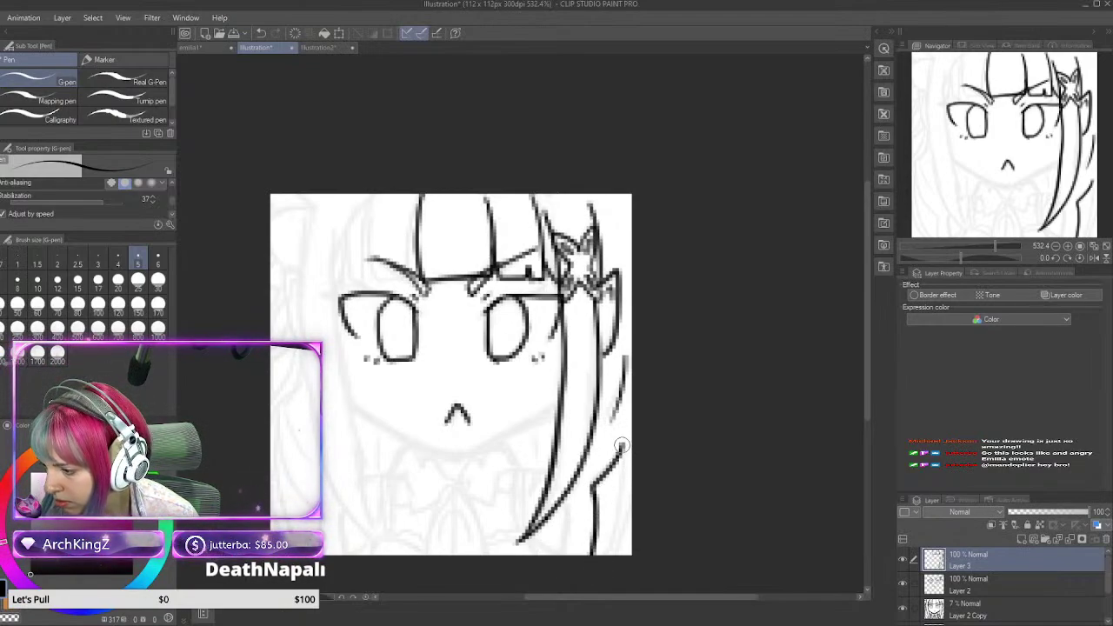
drag(621, 446, 612, 555)
drag(631, 503, 621, 553)
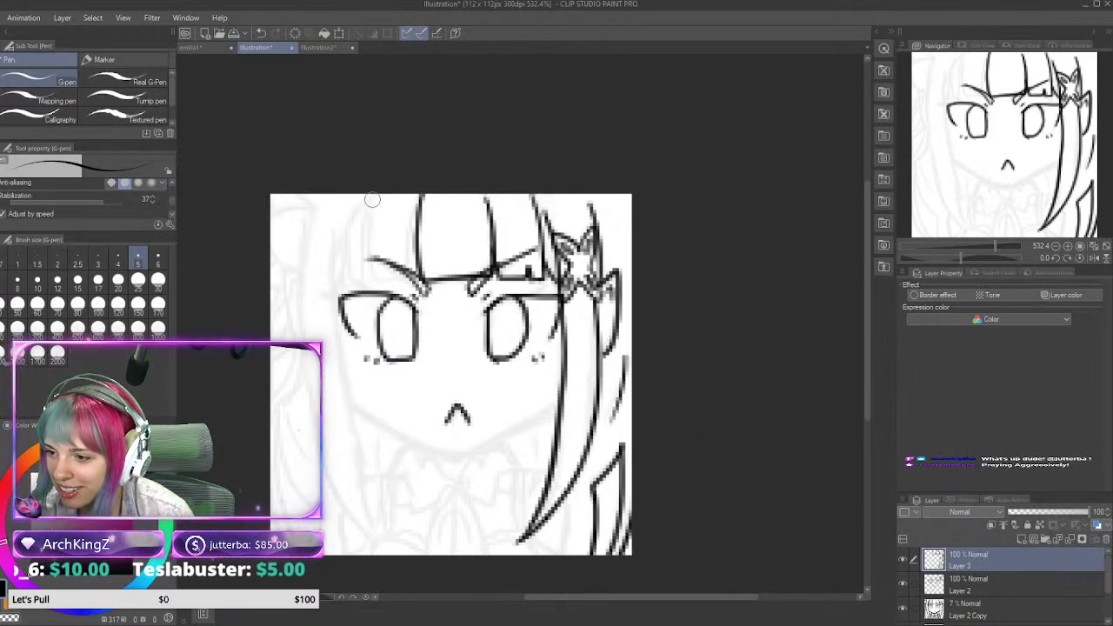
mouse_move(372, 200)
mouse_down()
mouse_move(372, 285)
mouse_move(424, 280)
mouse_up()
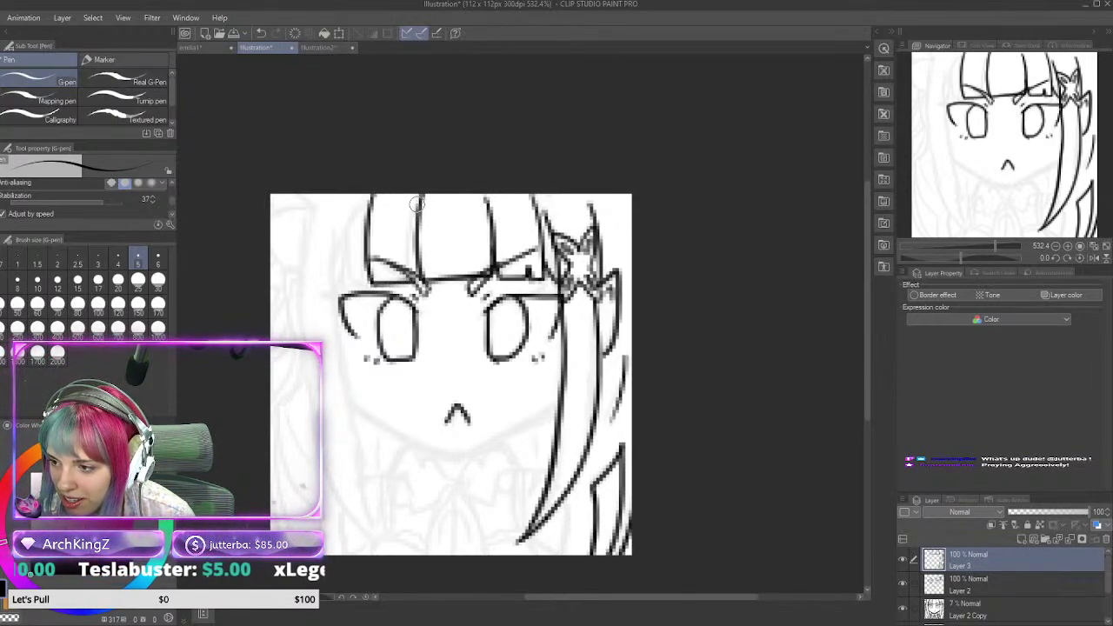
drag(417, 202, 411, 275)
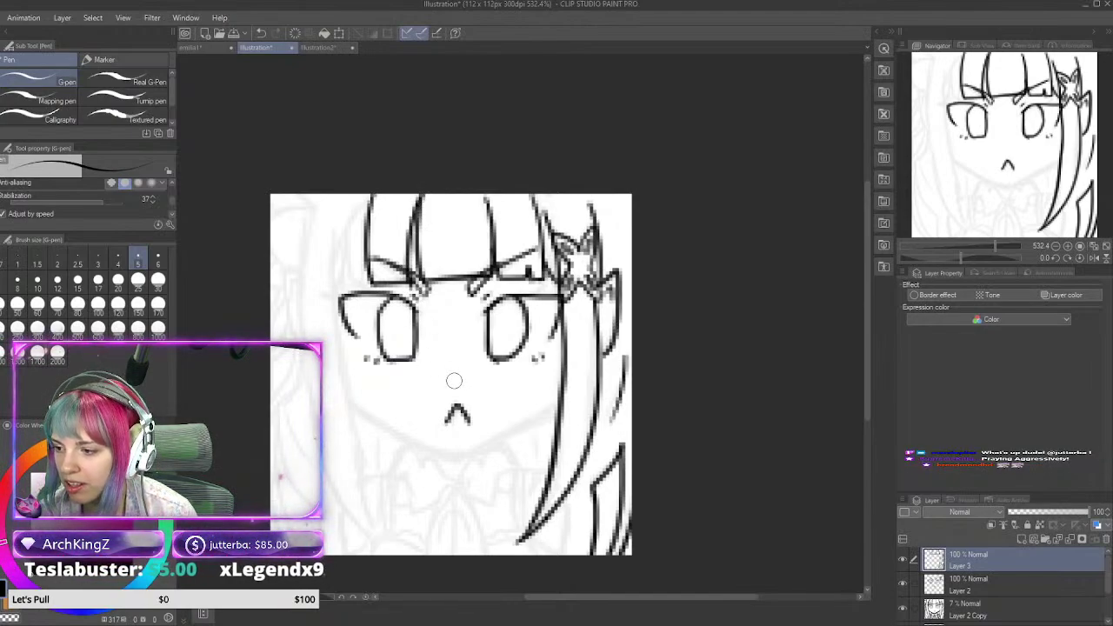
key(ctrl+z)
key(ctrl+z)
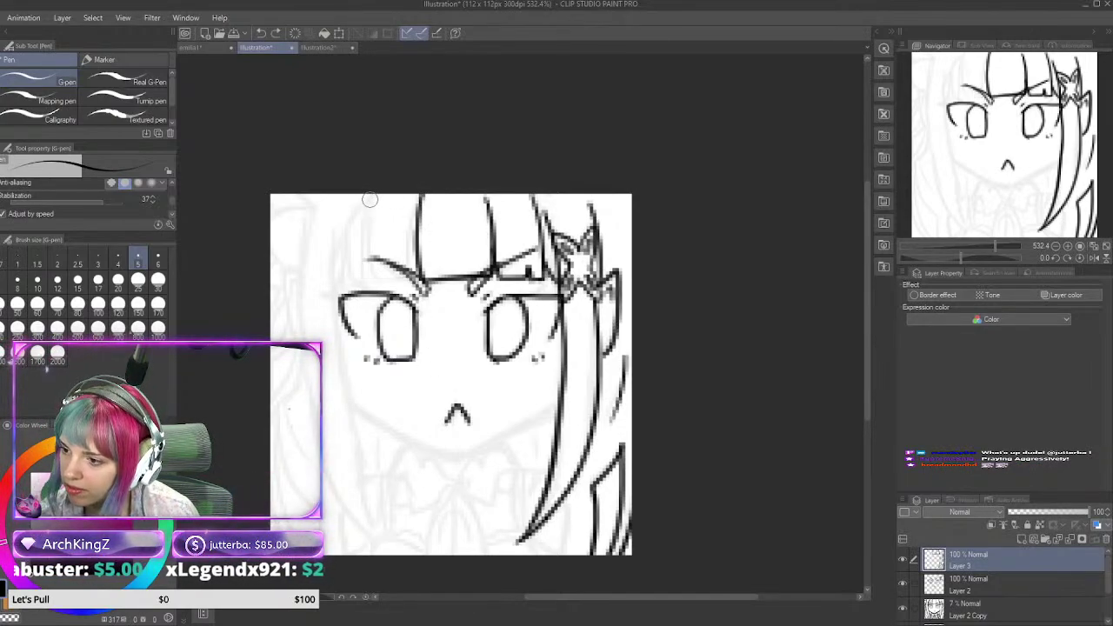
Step: Ink the remaining bang sections opposite the hair ornament and the long tapering side lock on that side of the face
mouse_move(370, 205)
mouse_down()
mouse_move(372, 281)
mouse_move(422, 278)
mouse_up()
drag(420, 198, 409, 282)
mouse_move(365, 228)
mouse_down()
mouse_move(362, 283)
mouse_move(349, 285)
mouse_move(350, 209)
mouse_move(335, 290)
mouse_up()
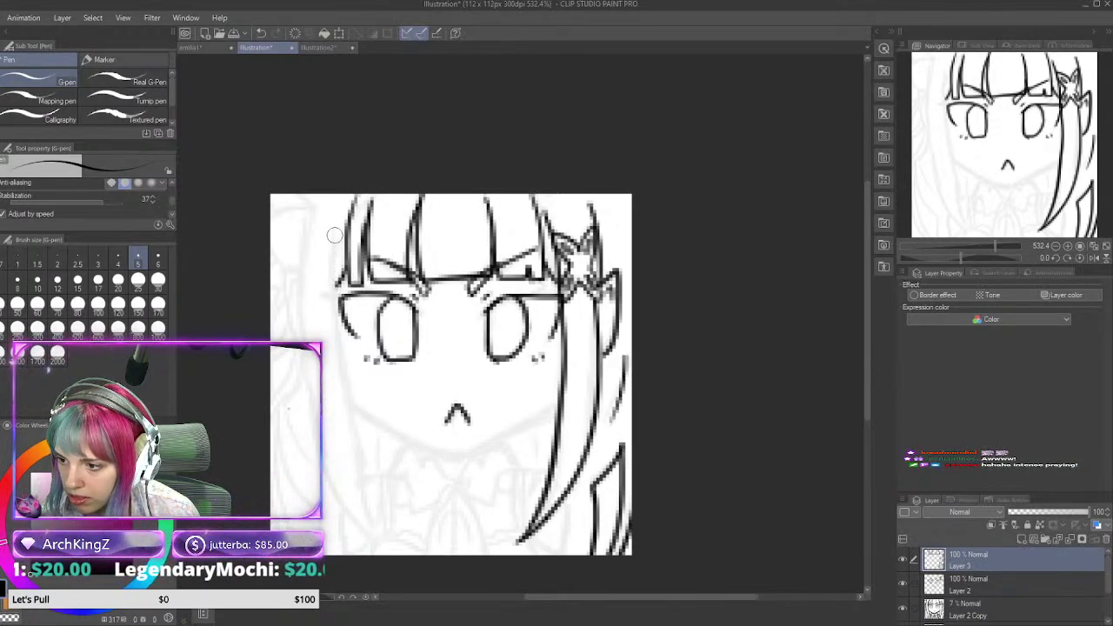
mouse_move(334, 234)
mouse_down()
mouse_move(345, 397)
mouse_move(380, 539)
mouse_up()
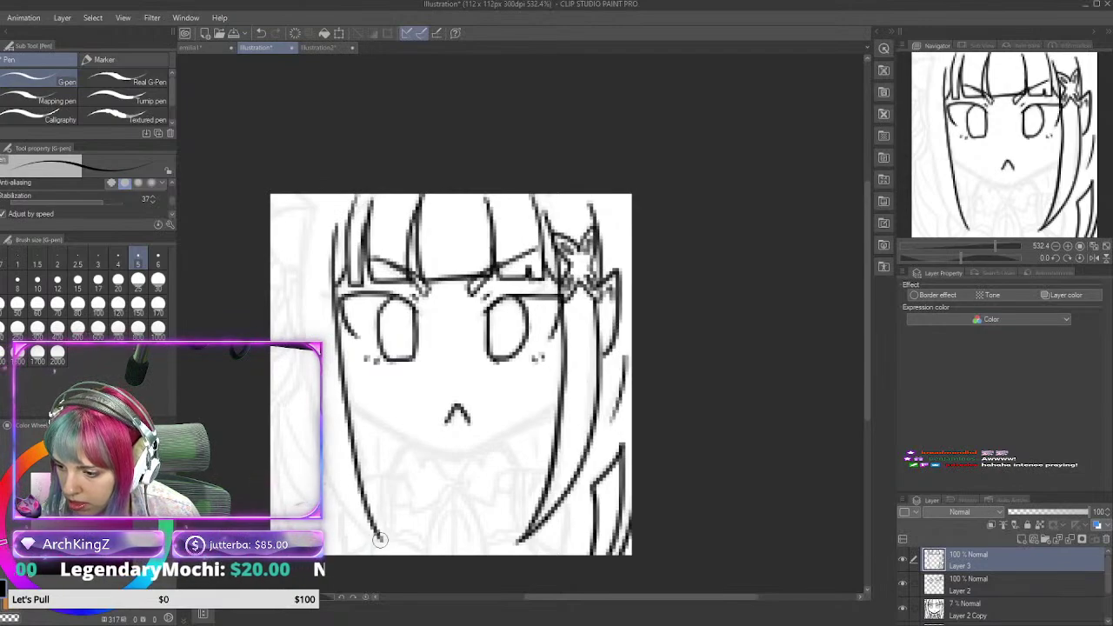
mouse_move(311, 207)
mouse_down()
mouse_move(303, 249)
mouse_move(317, 415)
mouse_move(391, 551)
mouse_up()
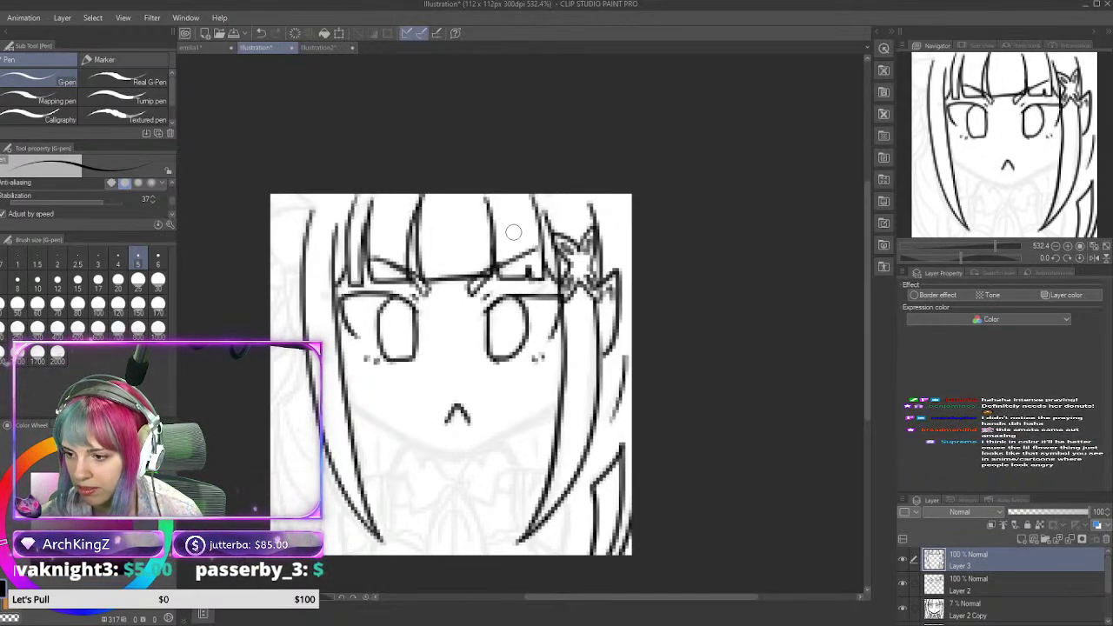
Step: Ink the ear opposite the ornament and add inner-ear lines to both ears
mouse_move(298, 275)
mouse_down()
mouse_move(283, 287)
mouse_move(294, 330)
mouse_up()
drag(300, 287, 294, 320)
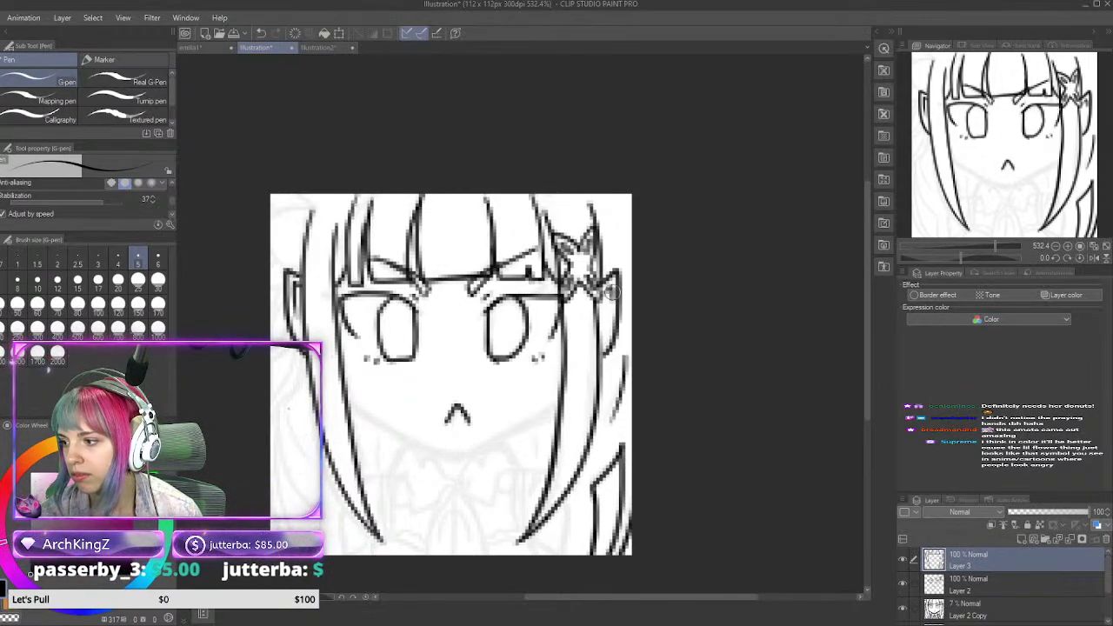
drag(612, 292, 606, 331)
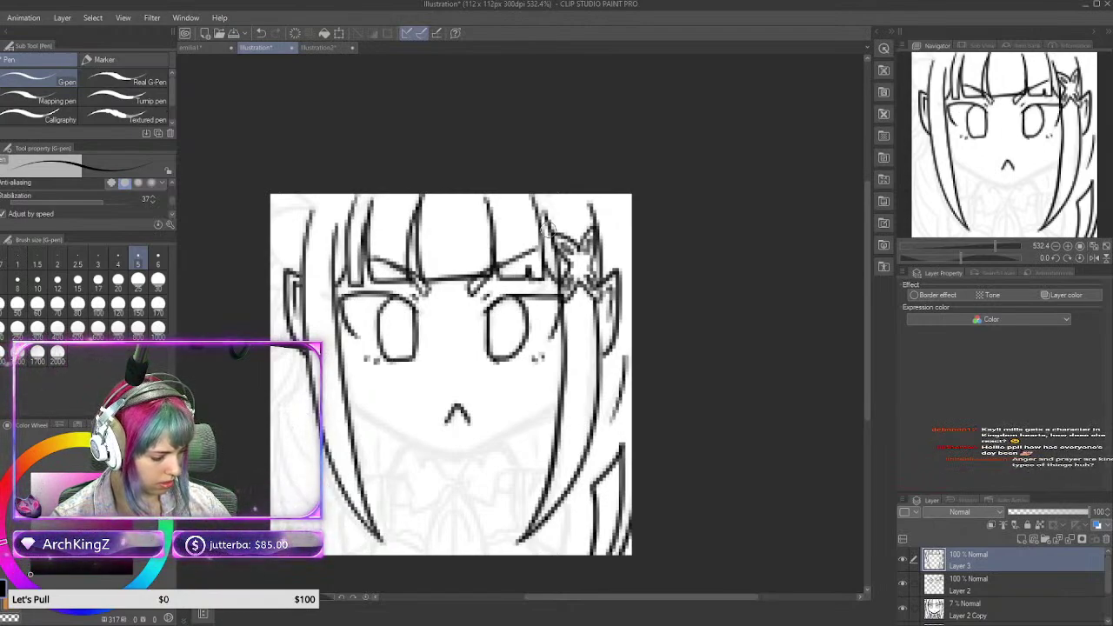
key(d)
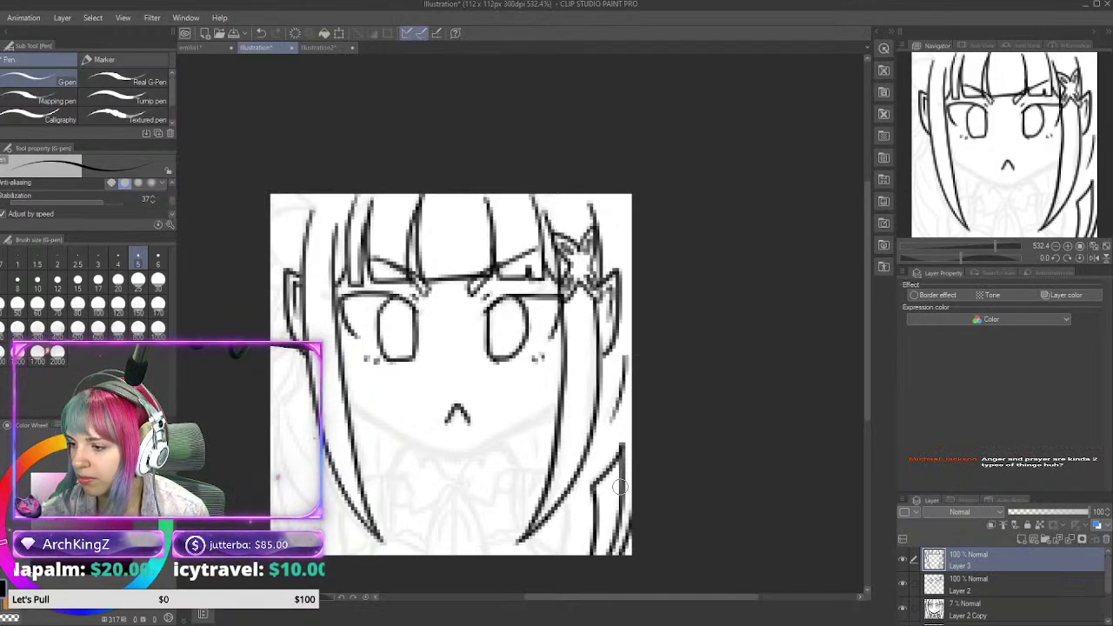
Step: On Layer 2, ink the praying hands below the chin with fingertips meeting at a centre line, redrawing the second hand's finger
click(983, 587)
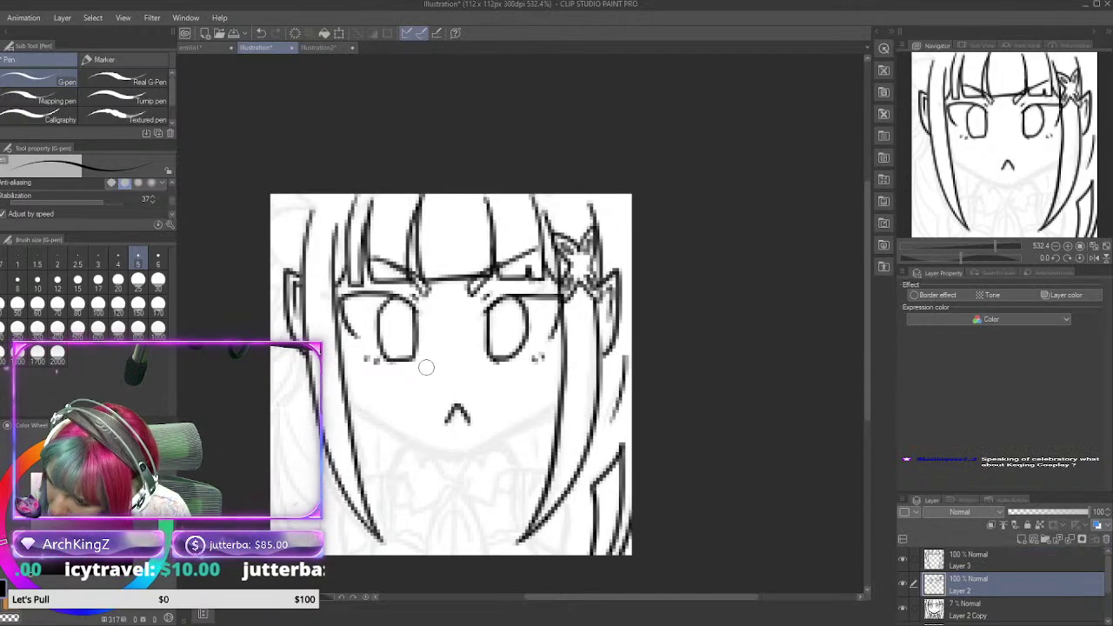
drag(456, 515, 456, 557)
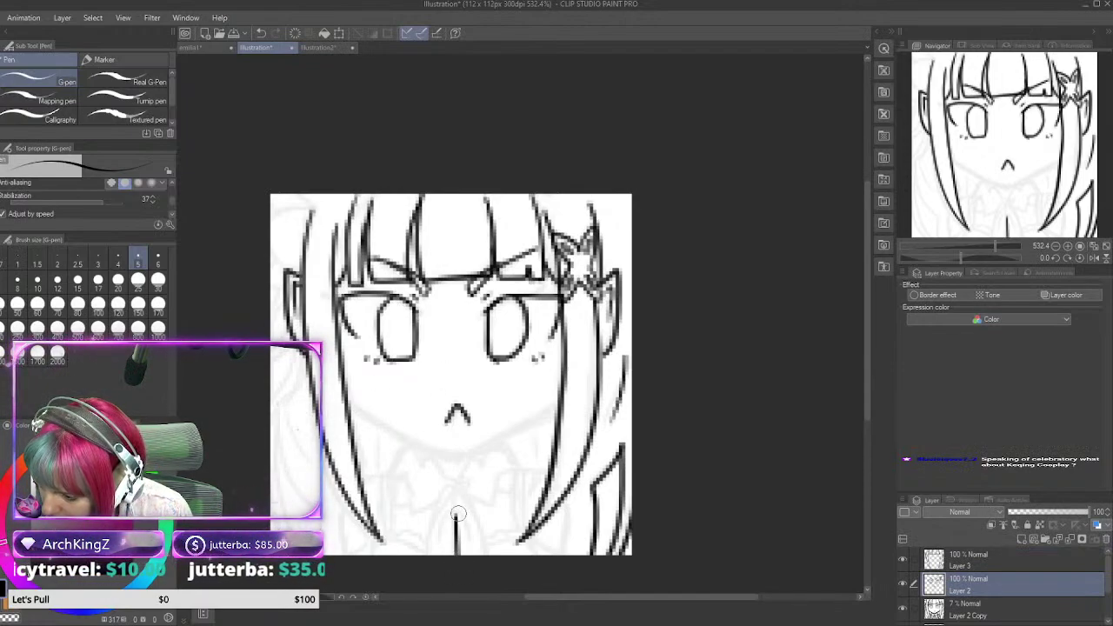
mouse_move(457, 515)
mouse_down()
mouse_move(470, 540)
mouse_move(455, 496)
mouse_move(489, 569)
mouse_up()
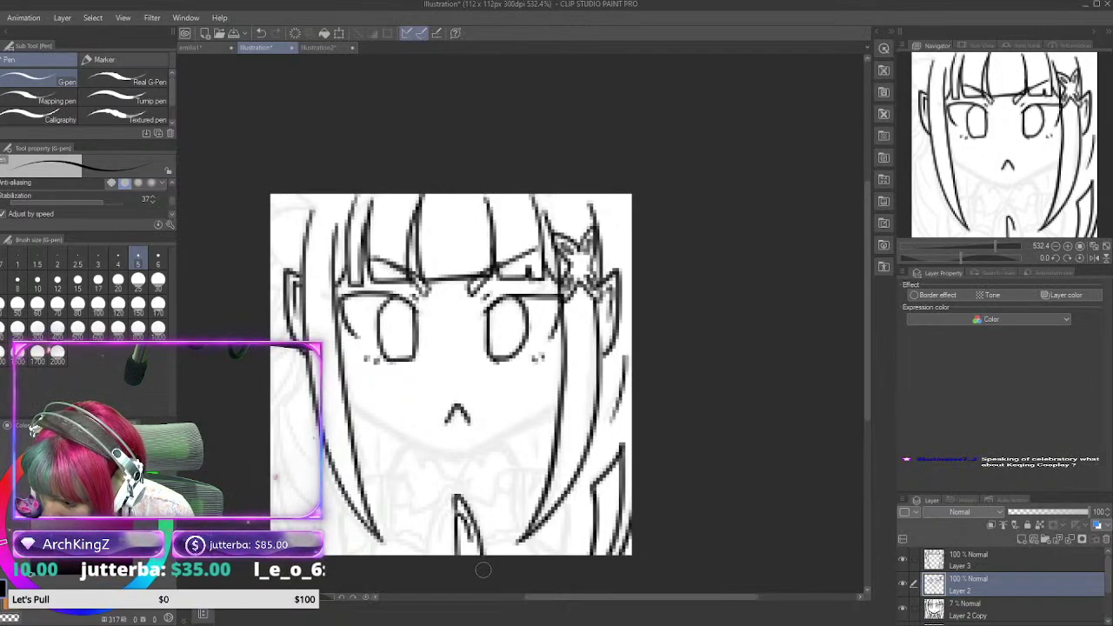
mouse_move(452, 491)
mouse_down()
mouse_move(479, 527)
mouse_move(445, 532)
mouse_move(440, 553)
mouse_up()
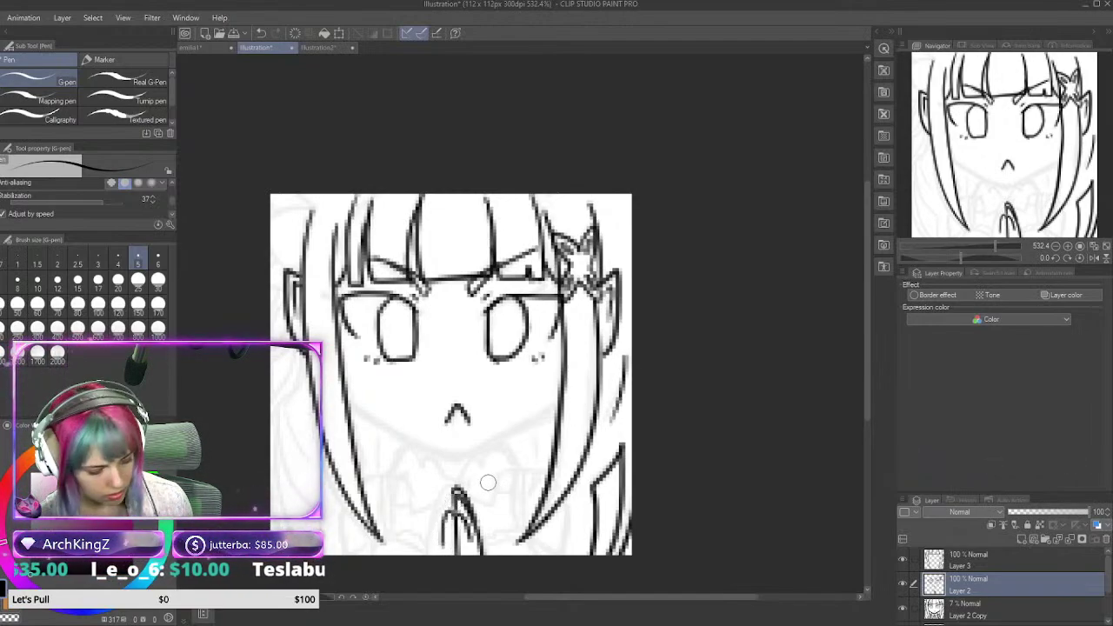
key(ctrl+z)
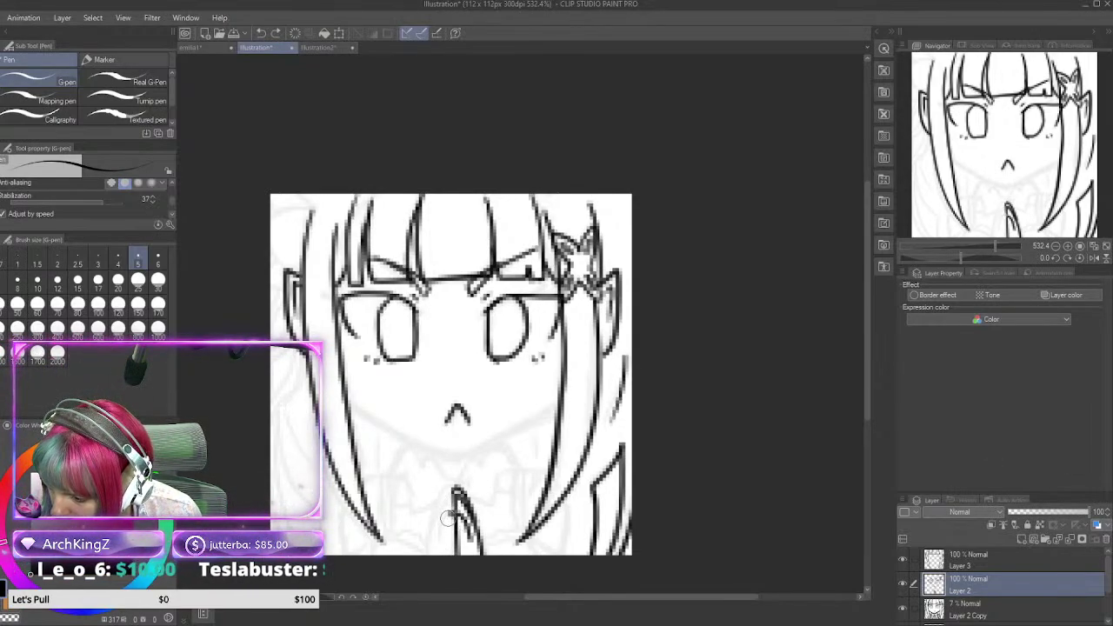
mouse_move(455, 513)
mouse_down()
mouse_move(446, 534)
mouse_move(430, 530)
mouse_move(425, 564)
mouse_up()
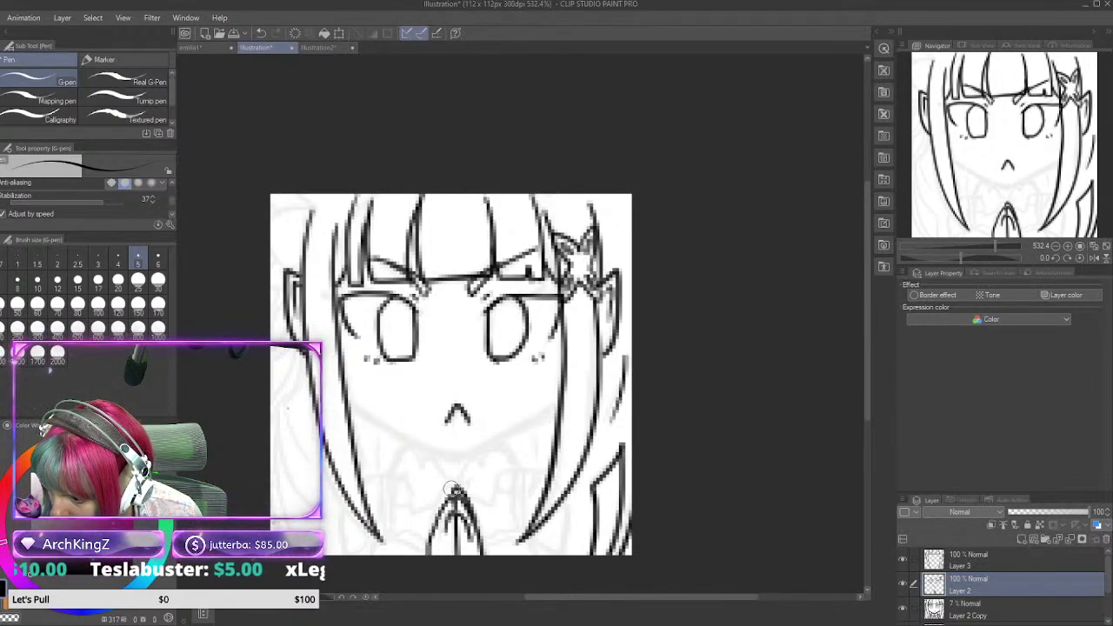
drag(453, 490, 423, 555)
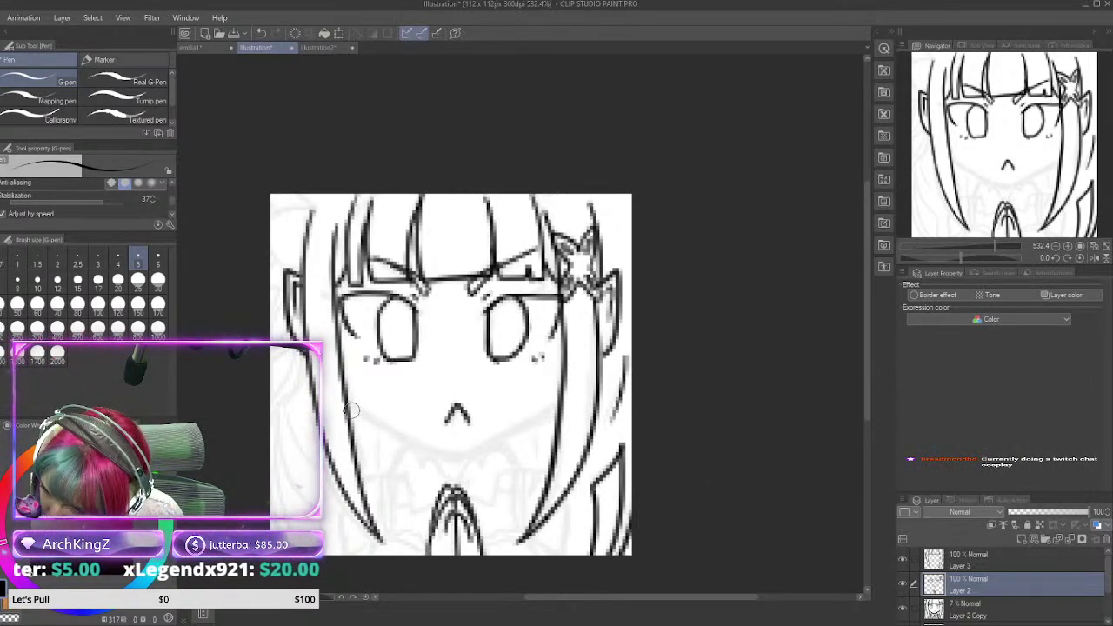
drag(350, 413, 459, 453)
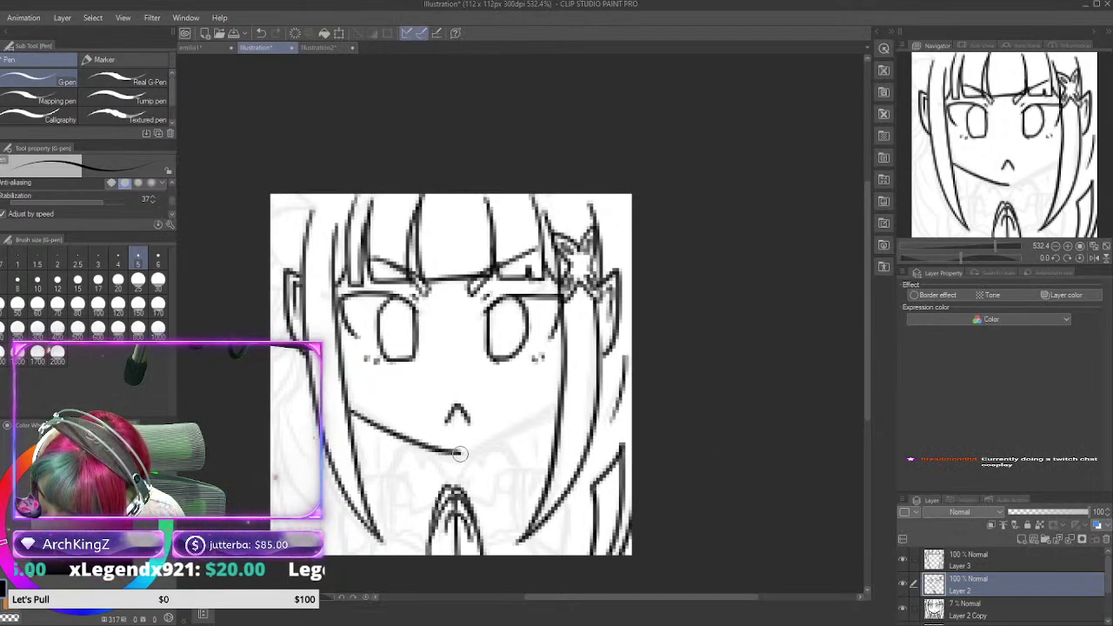
drag(557, 403, 459, 453)
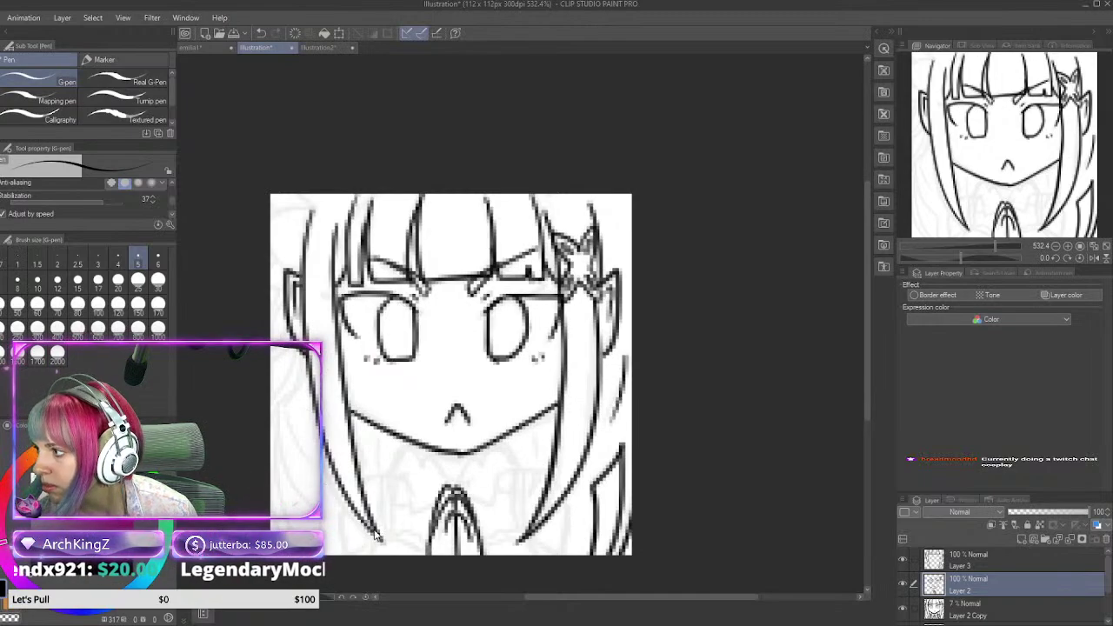
key(ctrl+z)
key(ctrl+z)
Step: Ink the jawline from one side lock to the other, coming to a soft point at the chin
mouse_move(347, 394)
mouse_down()
mouse_move(466, 460)
mouse_move(454, 456)
mouse_move(565, 397)
mouse_up()
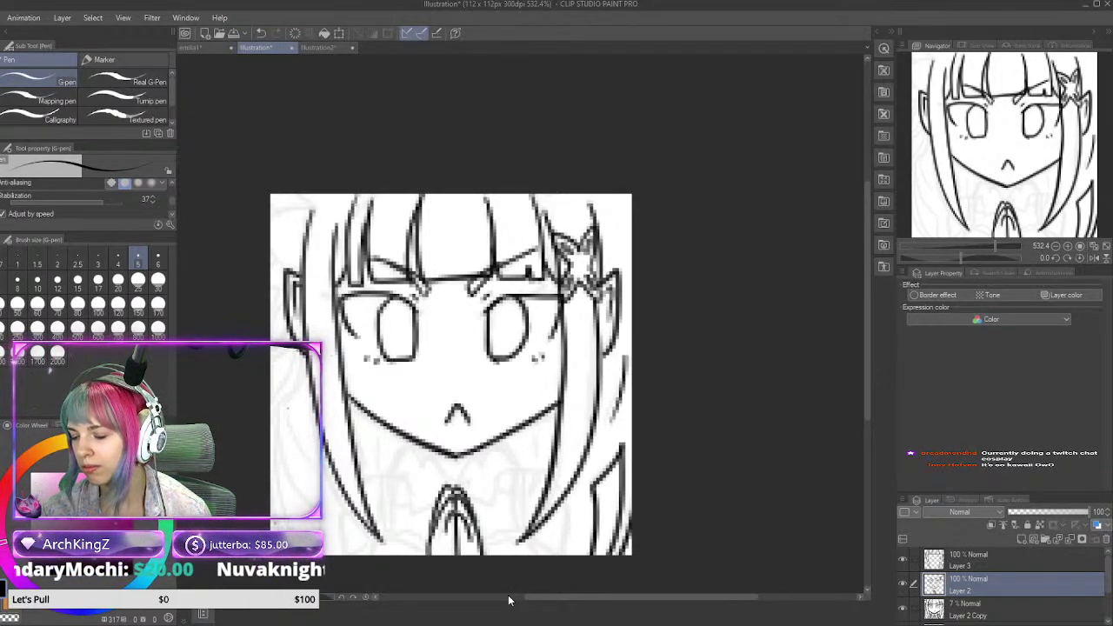
Step: Add a new layer above Layer 2 and check the character reference sheet for the neck and collar design
click(1018, 538)
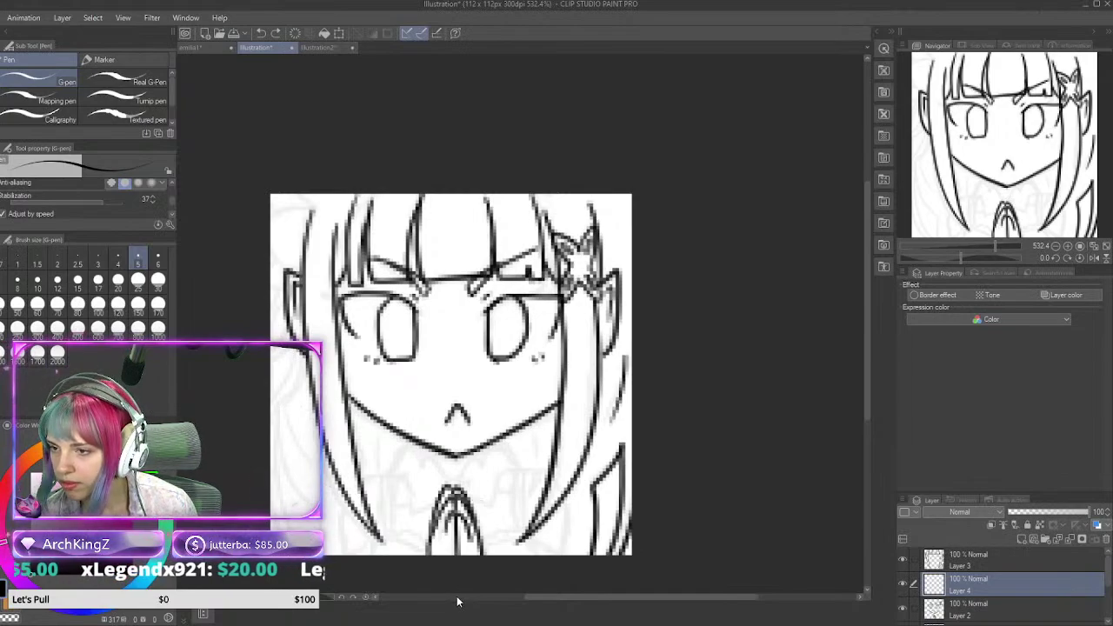
click(335, 49)
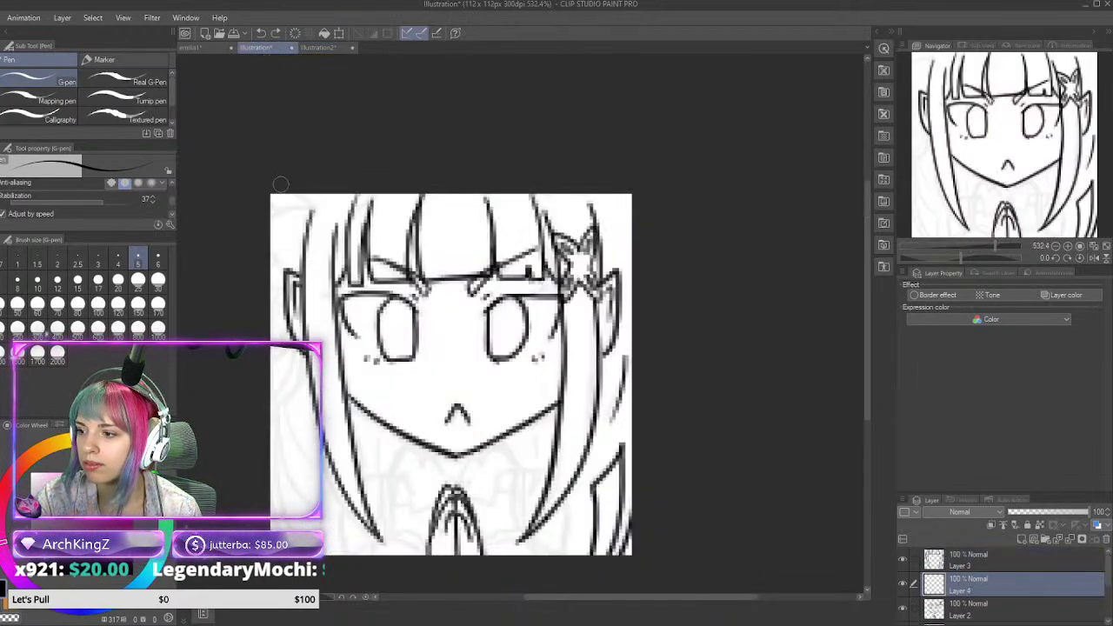
click(259, 45)
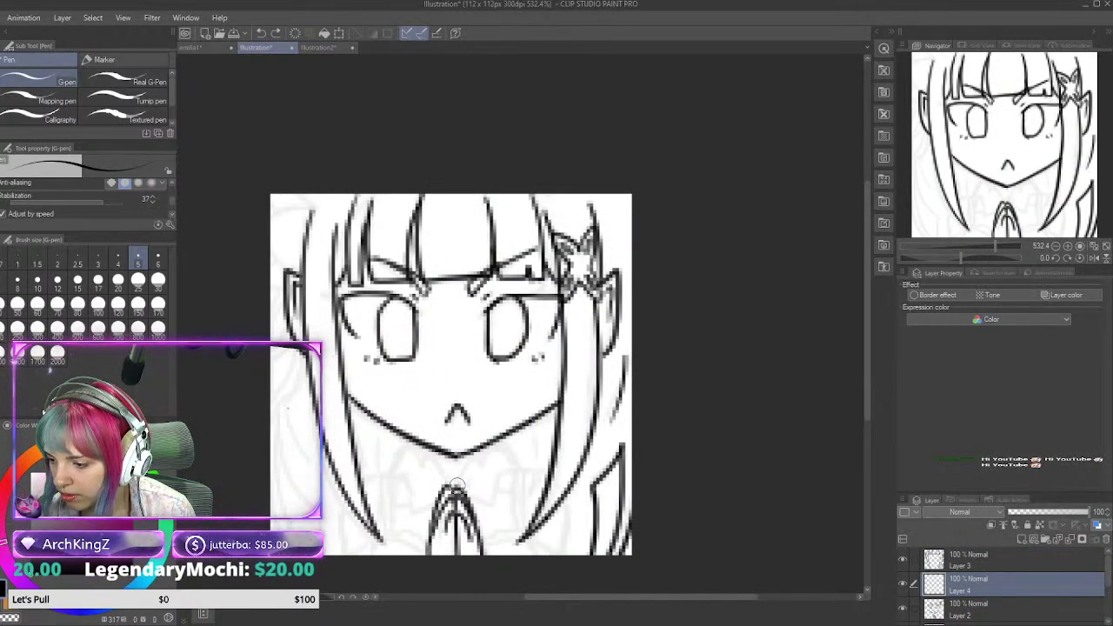
mouse_move(456, 485)
mouse_down()
mouse_move(470, 462)
mouse_move(507, 460)
mouse_up()
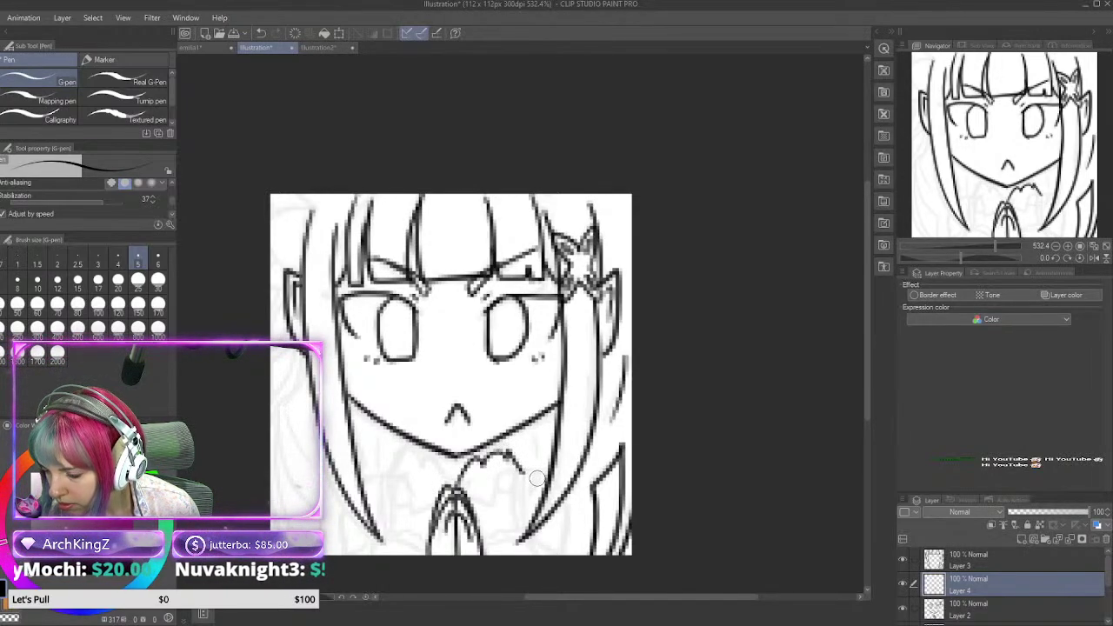
click(316, 48)
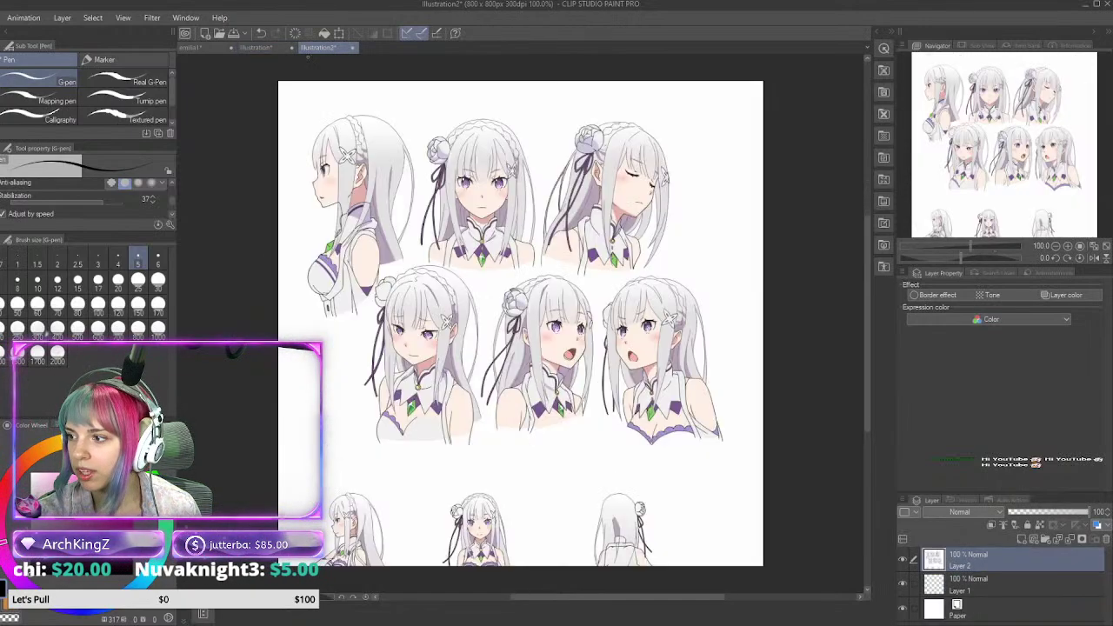
click(268, 52)
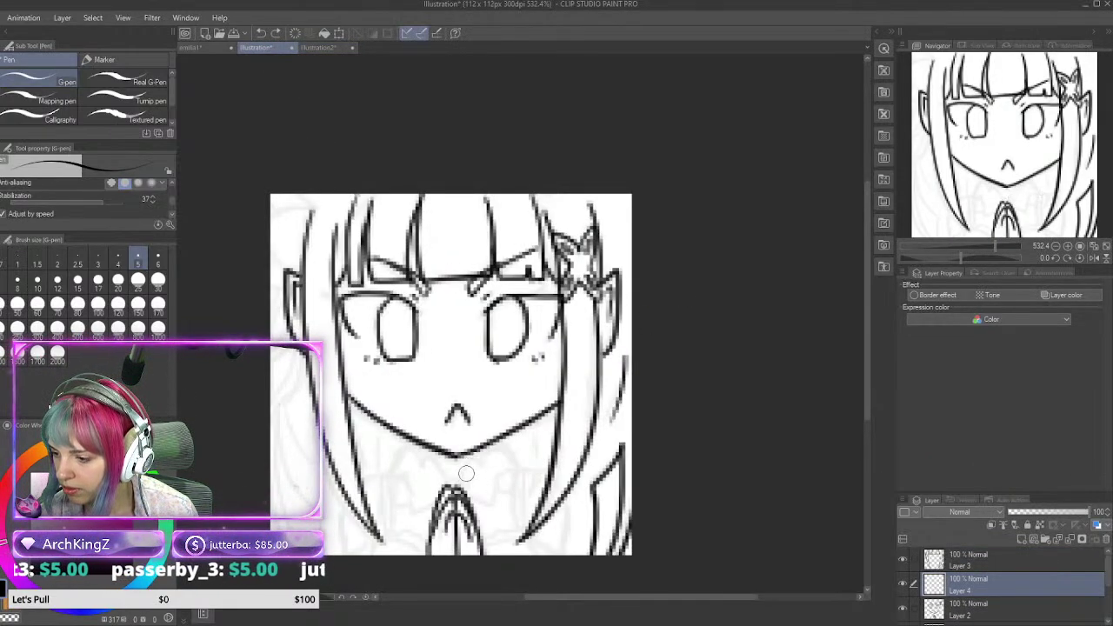
mouse_move(451, 483)
mouse_down()
mouse_move(505, 447)
mouse_move(522, 475)
mouse_up()
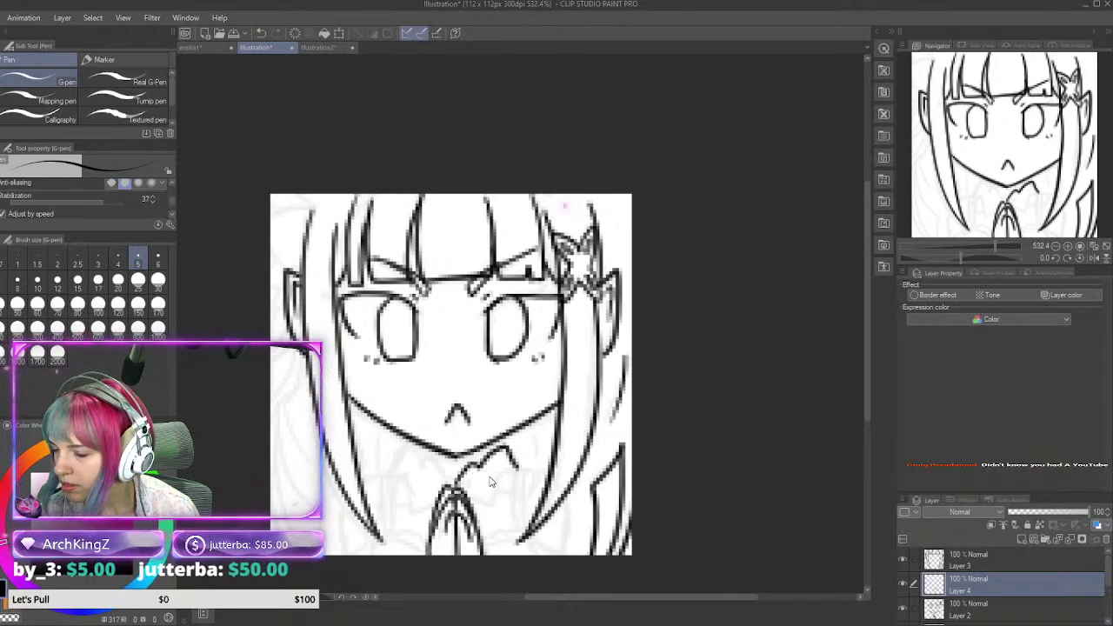
key(ctrl+z)
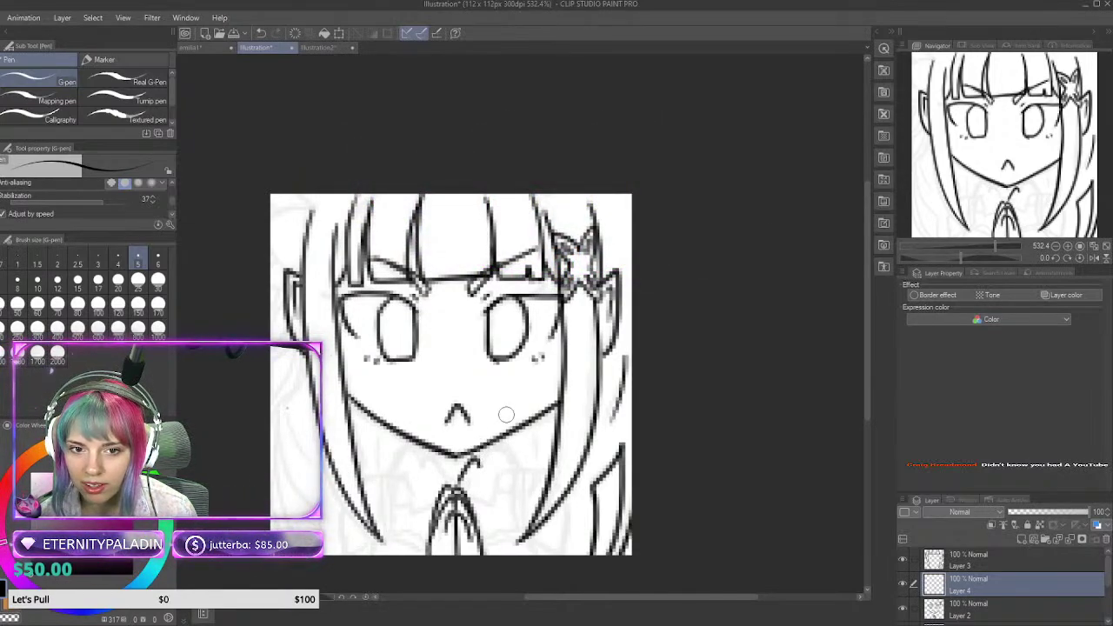
mouse_move(479, 464)
mouse_down()
mouse_move(508, 448)
mouse_move(500, 439)
mouse_up()
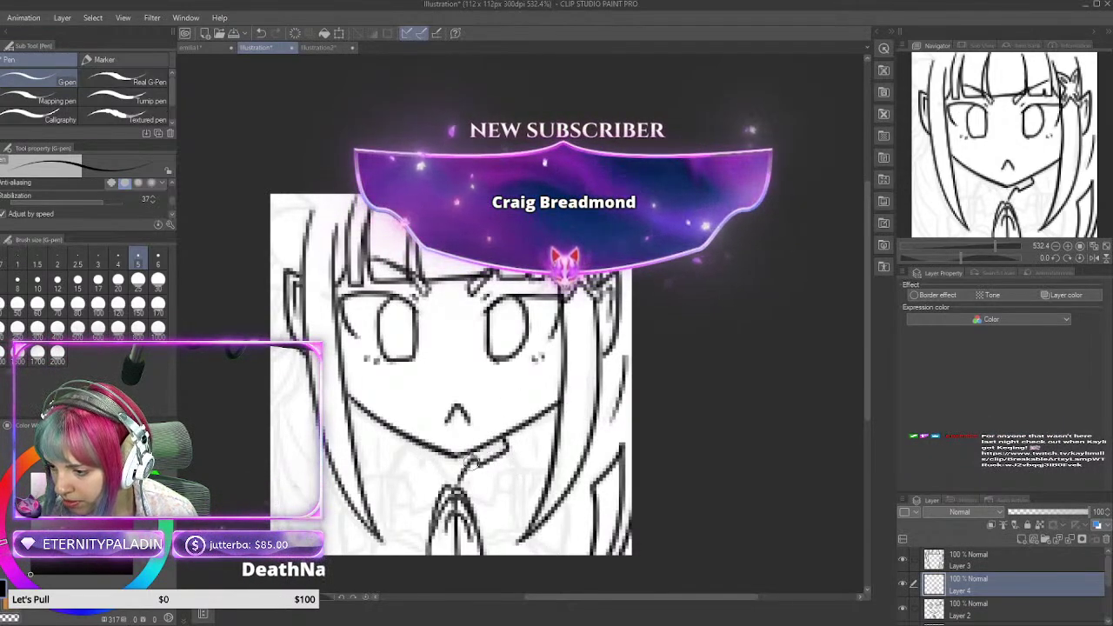
mouse_move(451, 483)
mouse_down()
mouse_move(434, 453)
mouse_move(424, 459)
mouse_move(439, 465)
mouse_move(389, 477)
mouse_up()
key(ctrl+z)
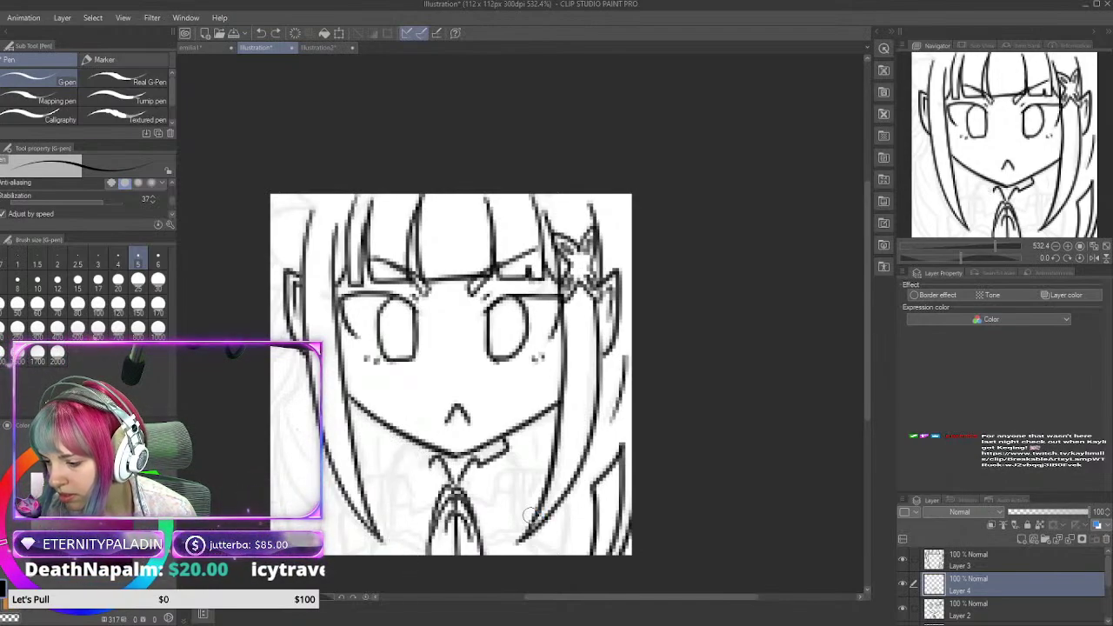
drag(486, 447, 488, 461)
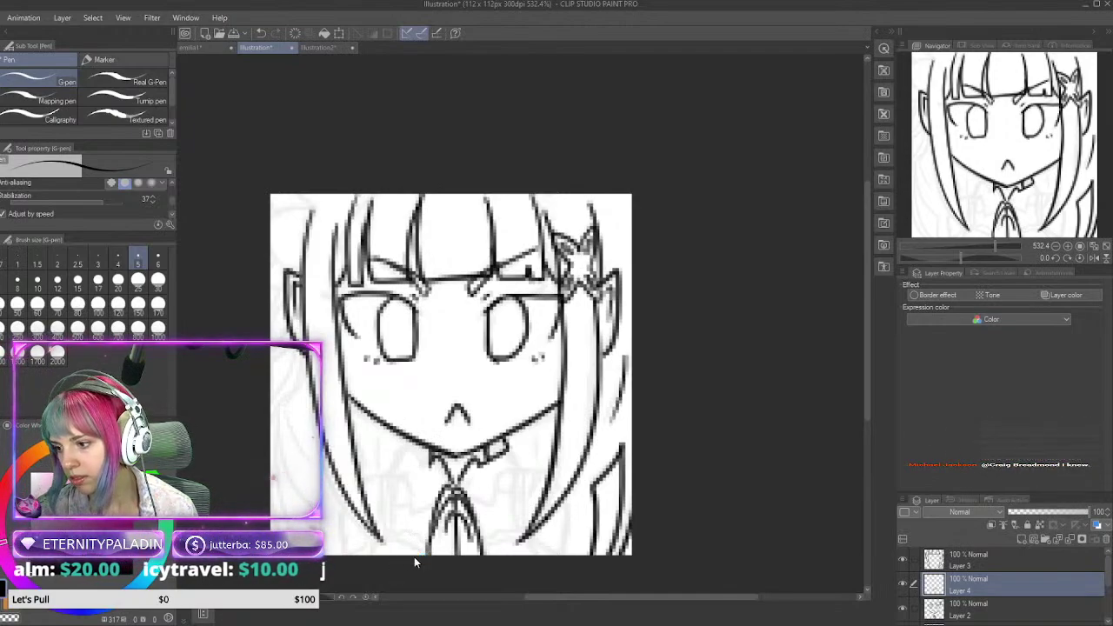
key(ctrl+z)
key(ctrl+z)
key(ctrl+z)
key(ctrl+z)
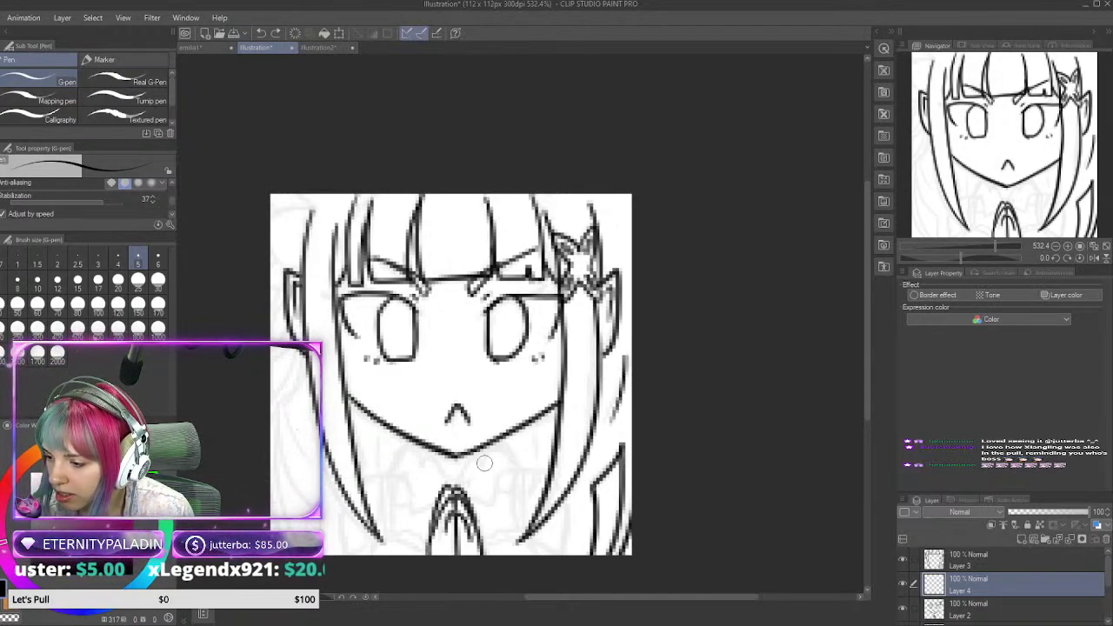
Step: Ink two short neck lines under the jaw, one on each side of the chin, redrawing them for even spacing
drag(479, 451, 478, 460)
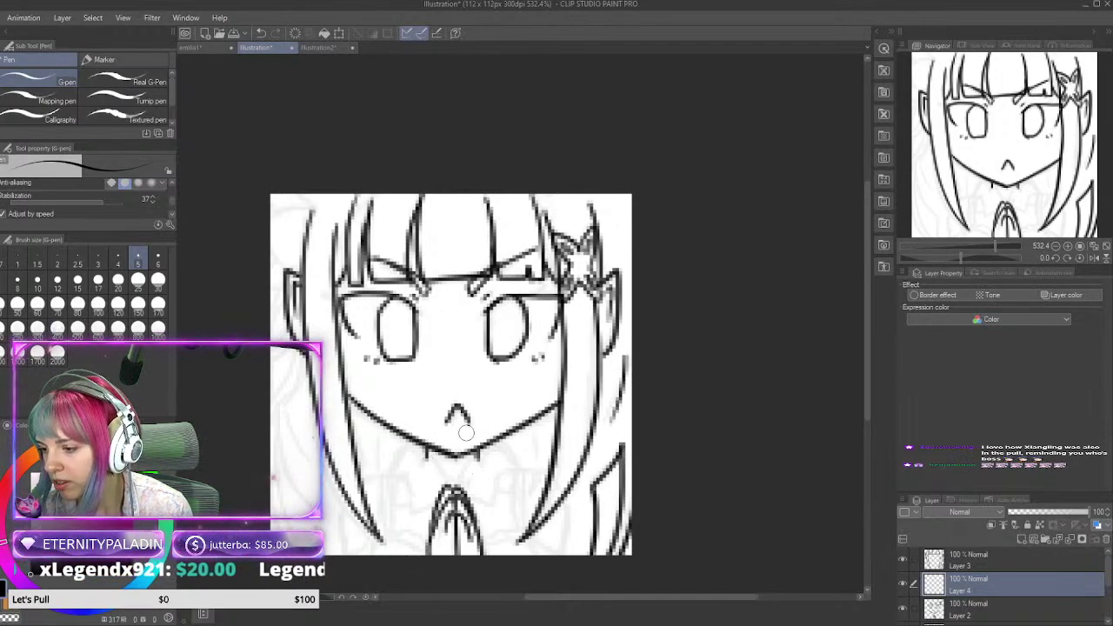
key(ctrl+z)
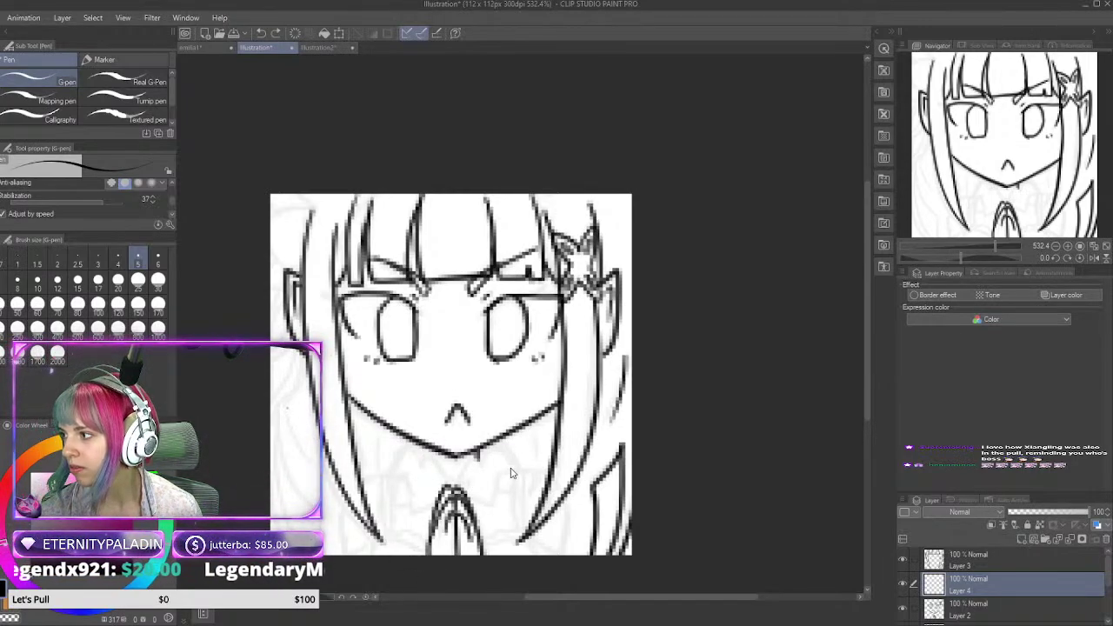
drag(484, 449, 482, 459)
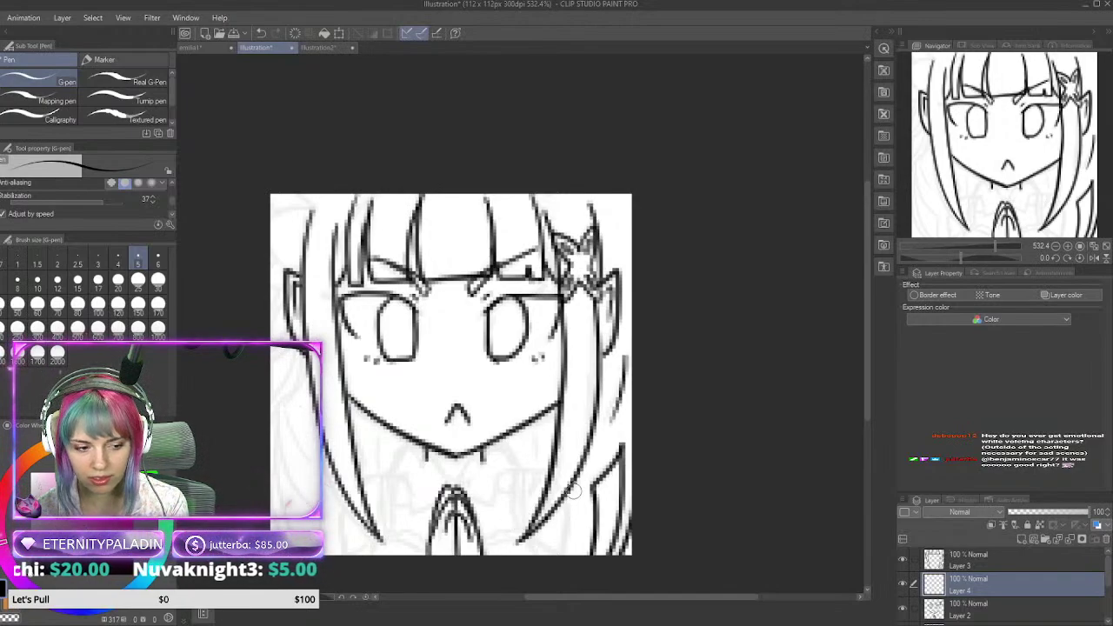
mouse_move(455, 481)
mouse_down()
mouse_move(482, 466)
mouse_move(508, 442)
mouse_move(528, 469)
mouse_move(501, 489)
mouse_up()
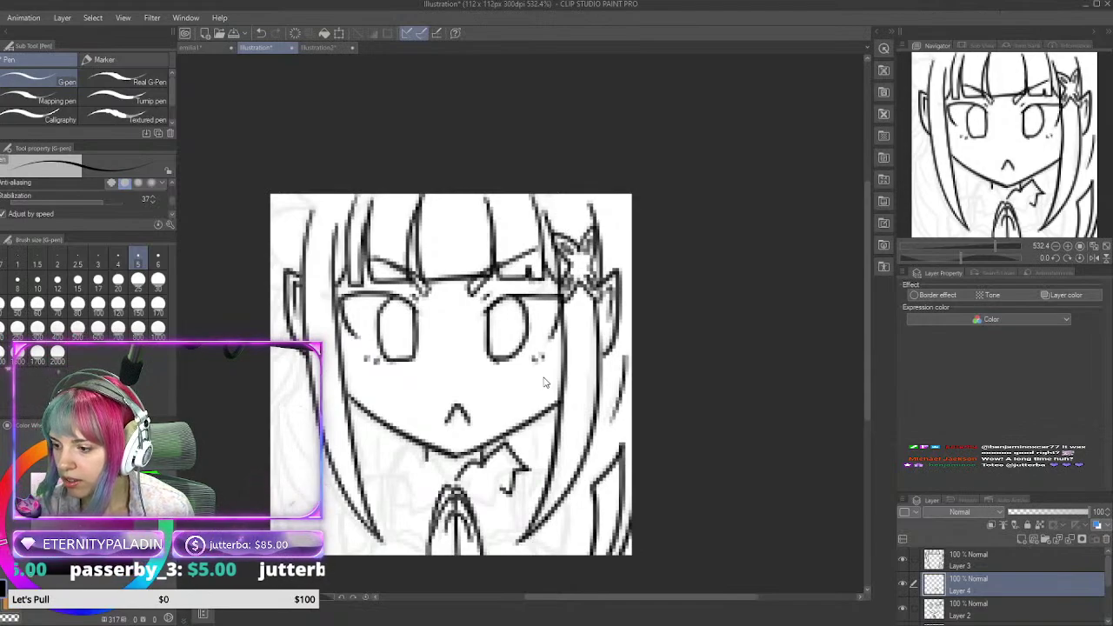
key(ctrl+z)
key(ctrl+z)
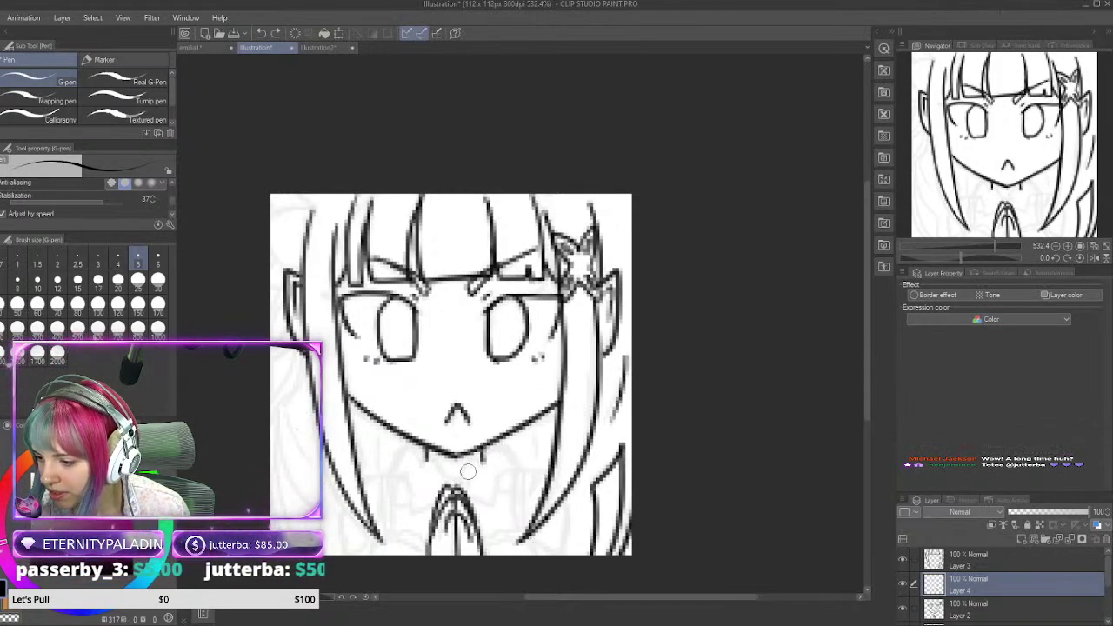
Step: Try inking the jagged pointed collar on both sides of the fingertips, with paired vertical clothing lines beside it
mouse_move(467, 466)
mouse_down()
mouse_move(520, 484)
mouse_move(497, 485)
mouse_move(486, 508)
mouse_move(466, 496)
mouse_move(518, 497)
mouse_move(510, 467)
mouse_move(453, 481)
mouse_move(404, 478)
mouse_up()
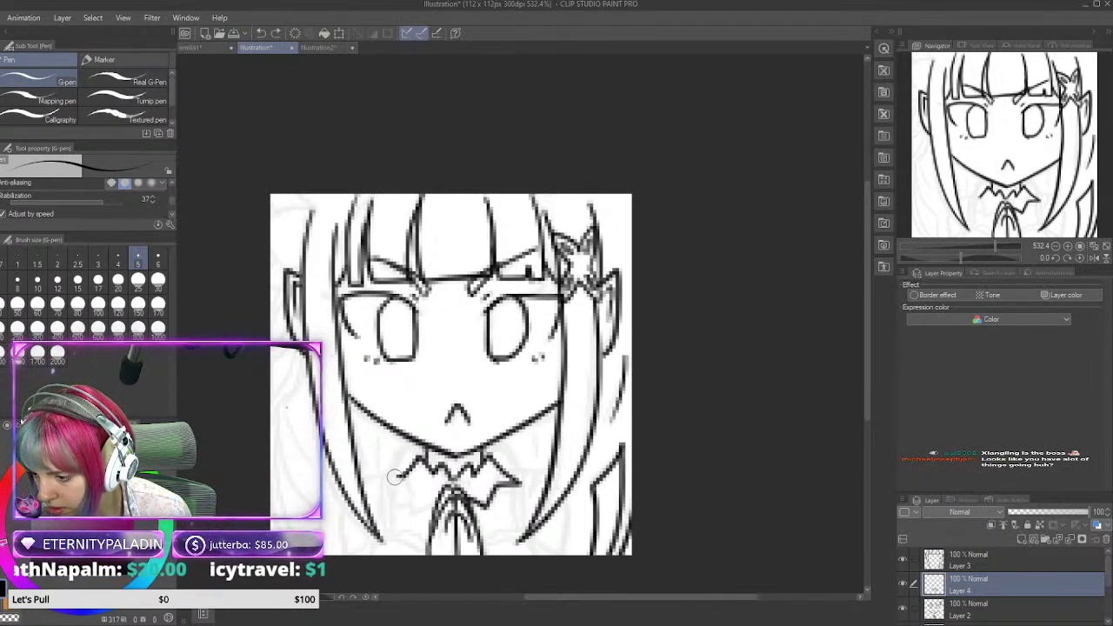
drag(395, 477, 393, 527)
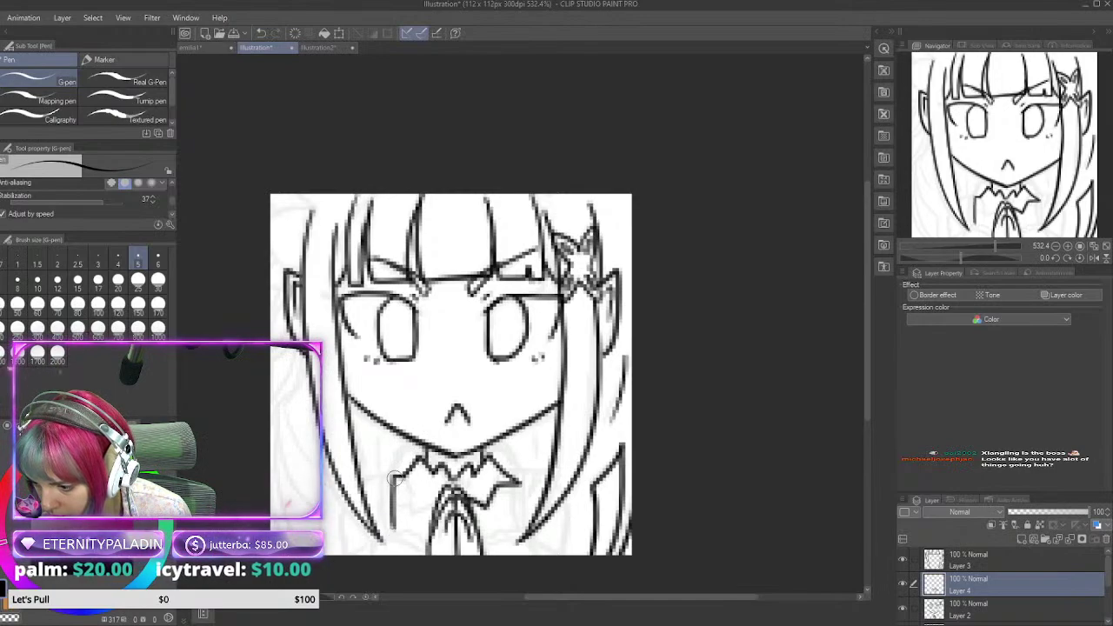
drag(388, 469, 385, 548)
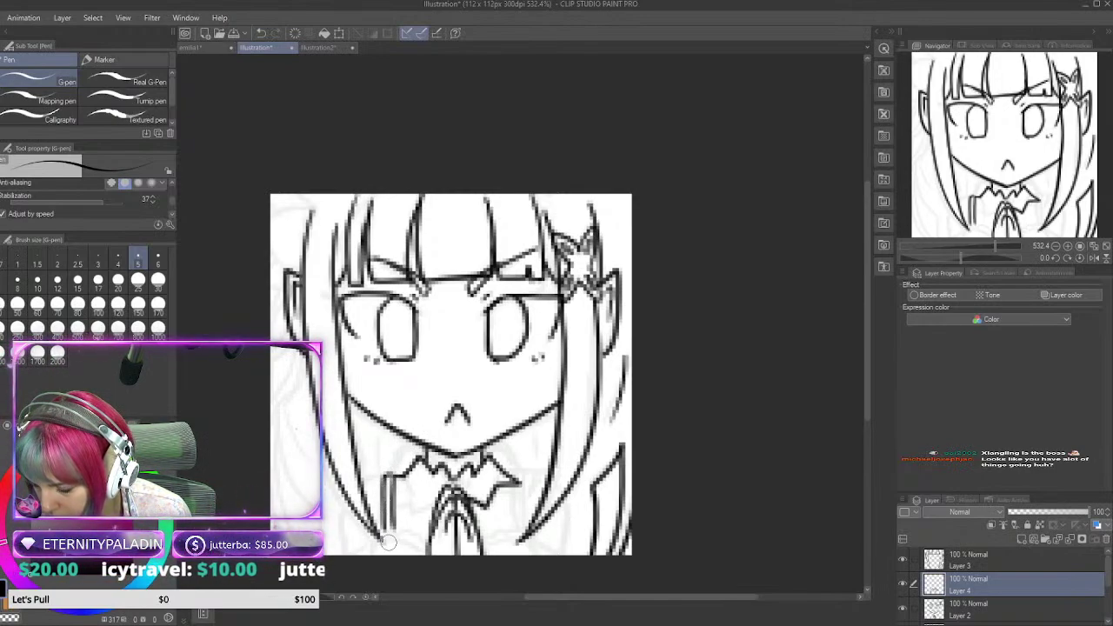
mouse_move(404, 478)
mouse_down()
mouse_move(412, 510)
mouse_move(437, 506)
mouse_up()
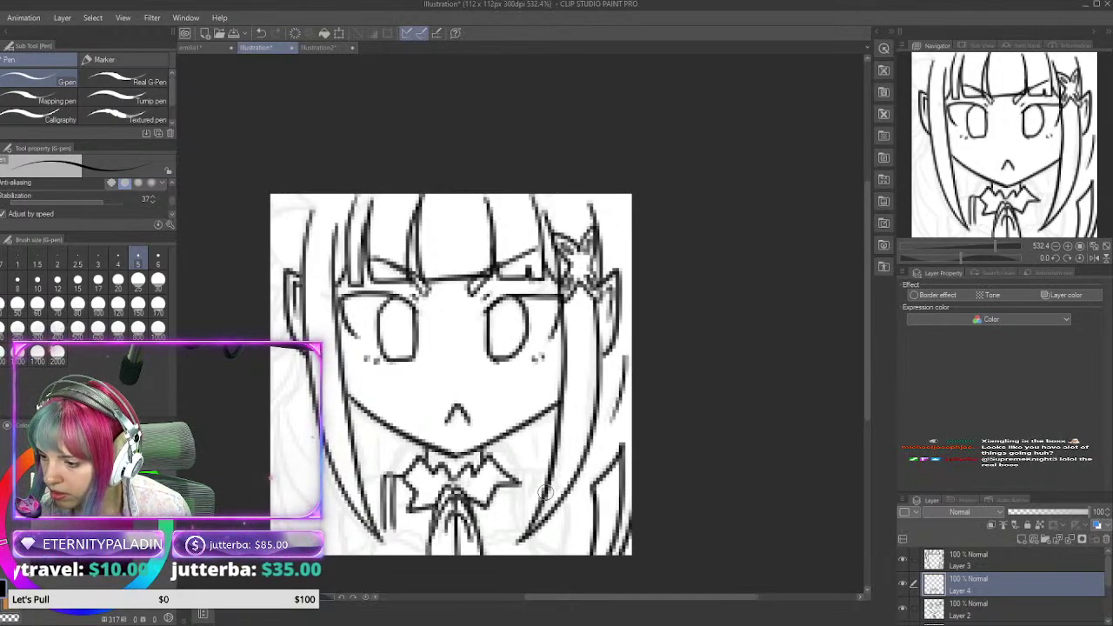
drag(515, 477, 504, 492)
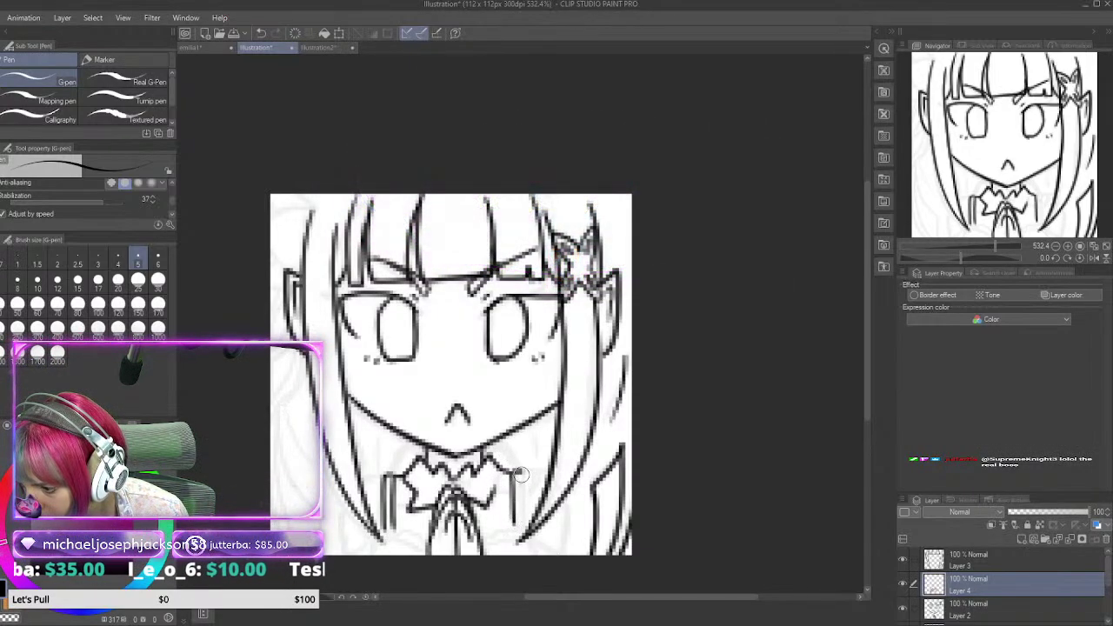
drag(522, 503, 525, 526)
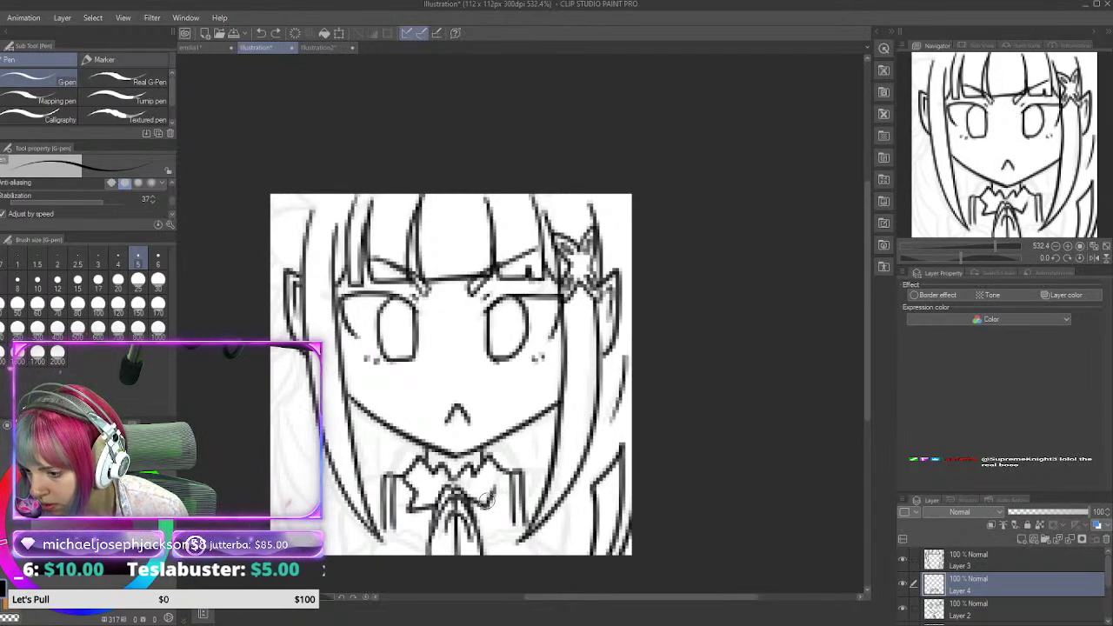
key(ctrl+z)
drag(520, 474, 519, 521)
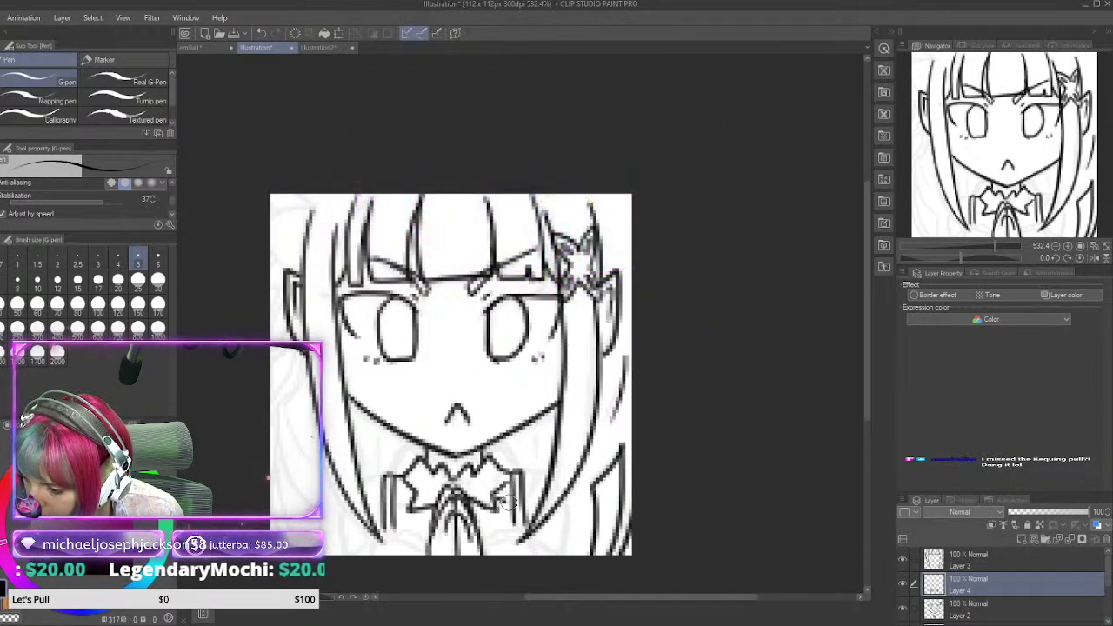
drag(509, 502, 515, 504)
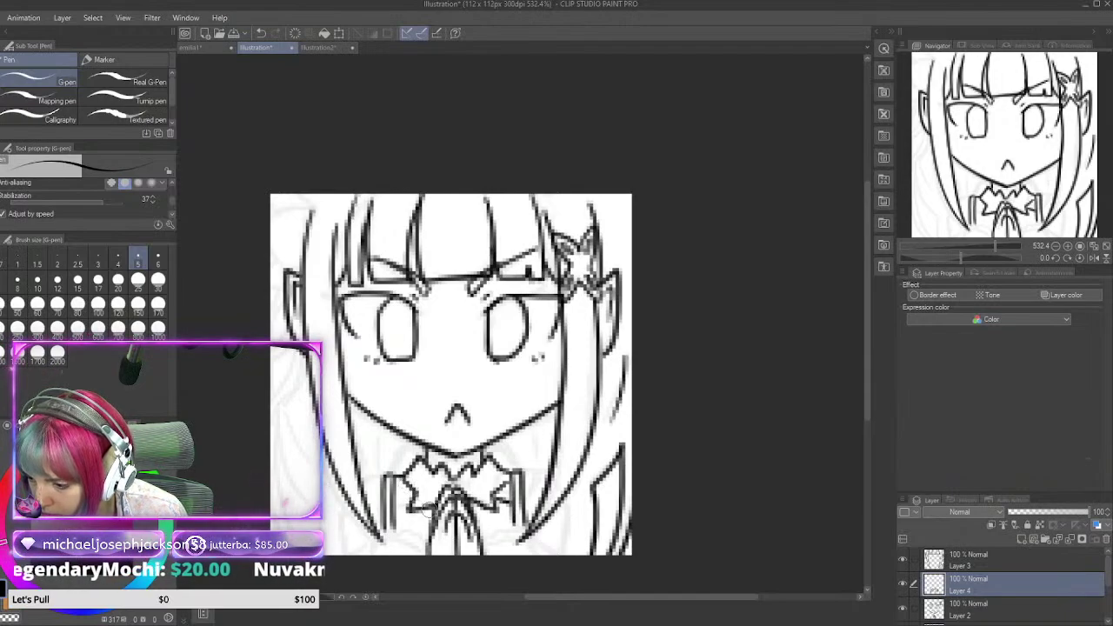
Step: Undo the collar and vertical clothing strokes back to the two neck lines
key(ctrl+z)
key(ctrl+z)
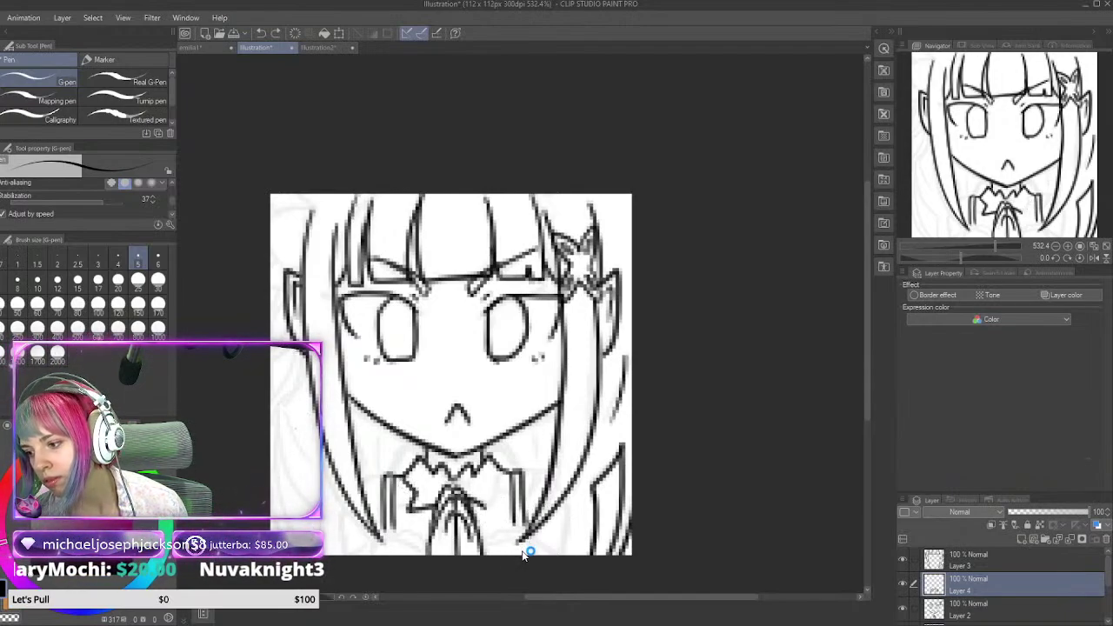
key(ctrl+z)
key(ctrl+z)
key(ctrl+z)
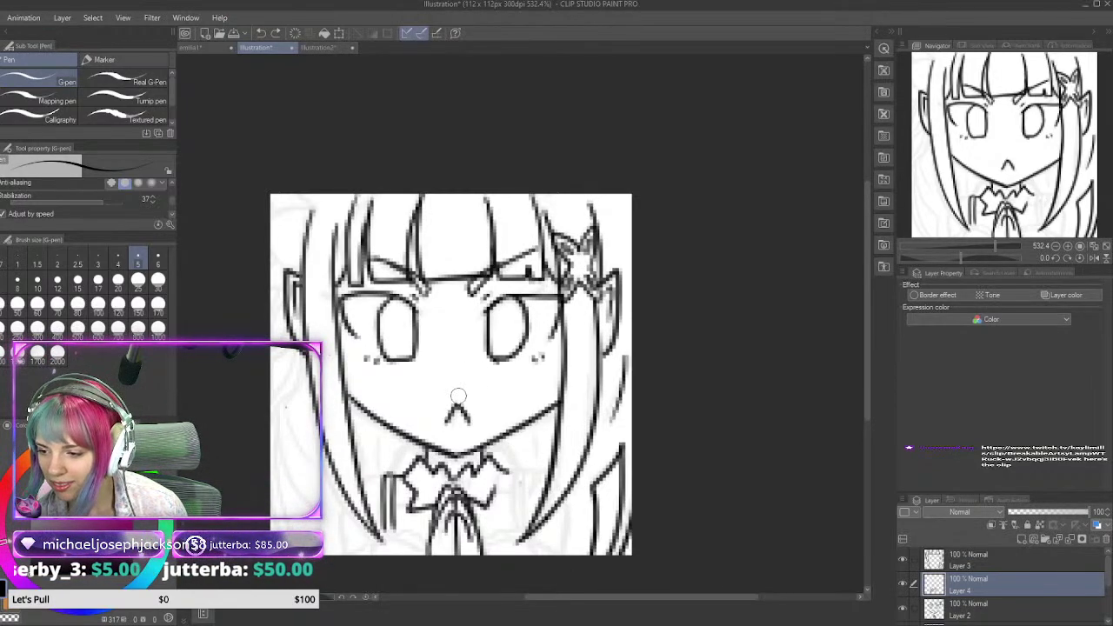
key(ctrl+z)
key(ctrl+z)
key(ctrl+z)
key(ctrl+z)
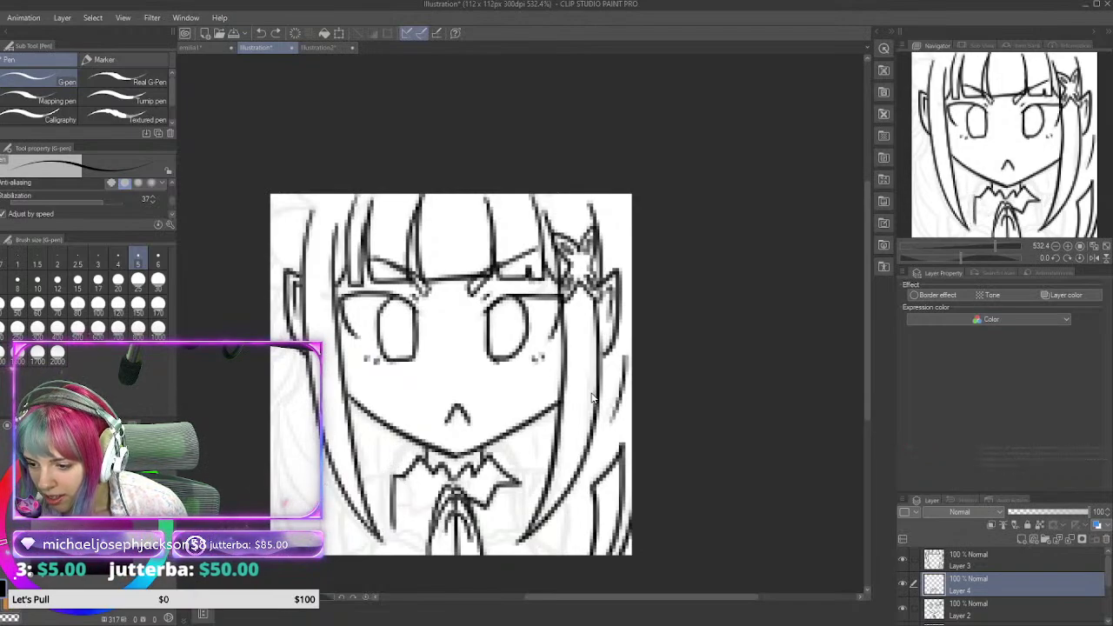
key(ctrl+z)
key(ctrl+z)
key(ctrl+z)
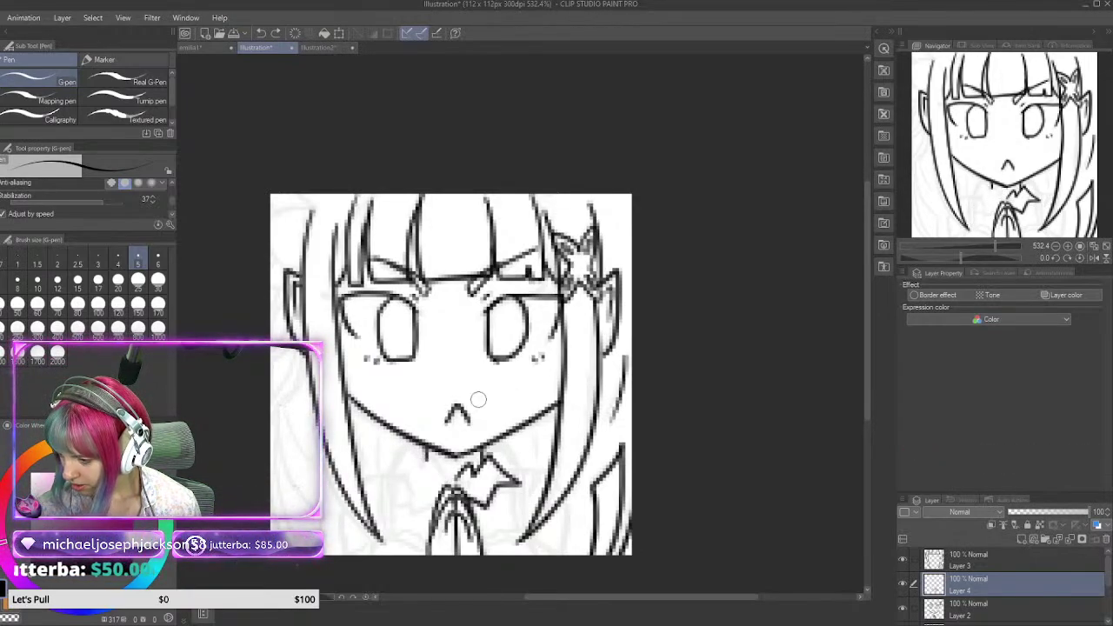
key(ctrl+z)
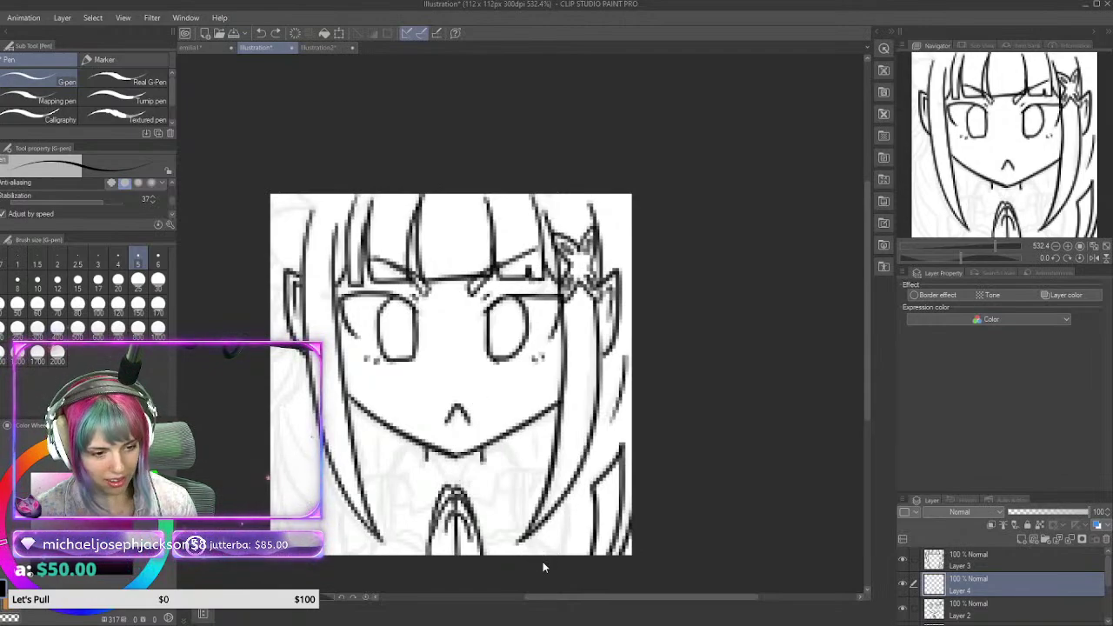
Step: Restore the collar's upper strokes, then try closing one collar point and reshaping the other on the ornament side
key(ctrl+y)
key(ctrl+y)
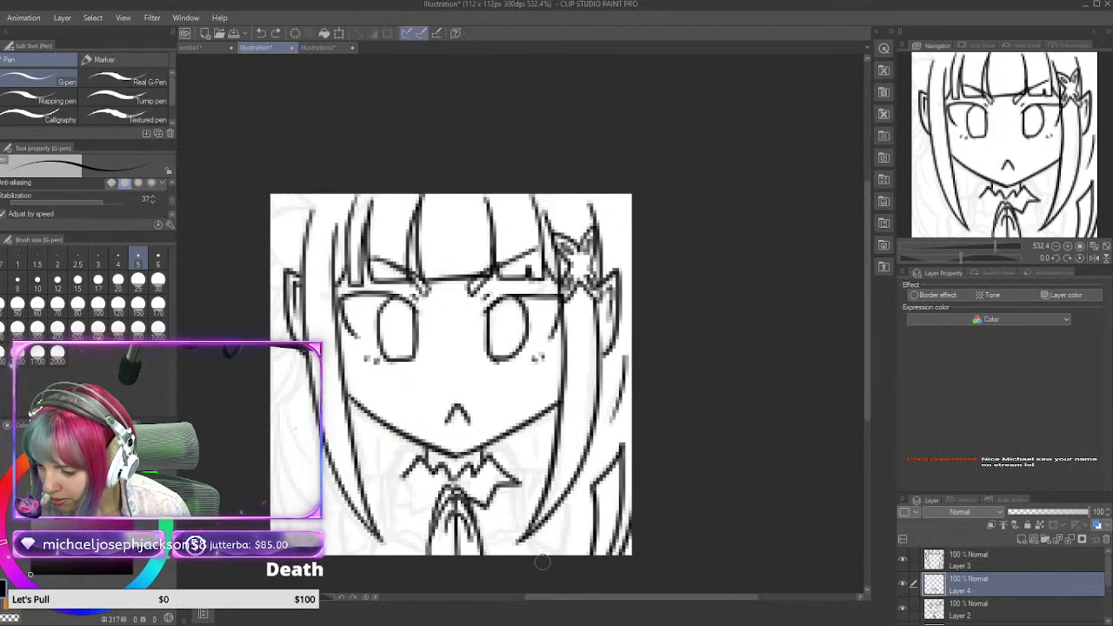
mouse_move(403, 476)
mouse_down()
mouse_move(410, 515)
mouse_move(437, 499)
mouse_up()
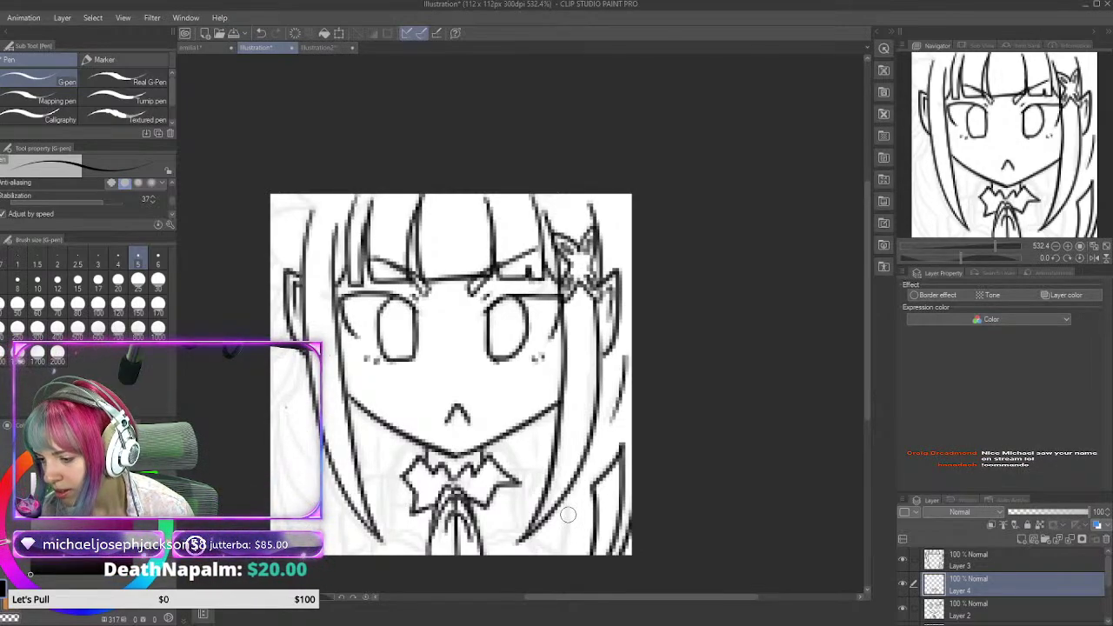
mouse_move(507, 467)
mouse_down()
mouse_move(519, 484)
mouse_move(507, 489)
mouse_move(492, 460)
mouse_move(501, 476)
mouse_up()
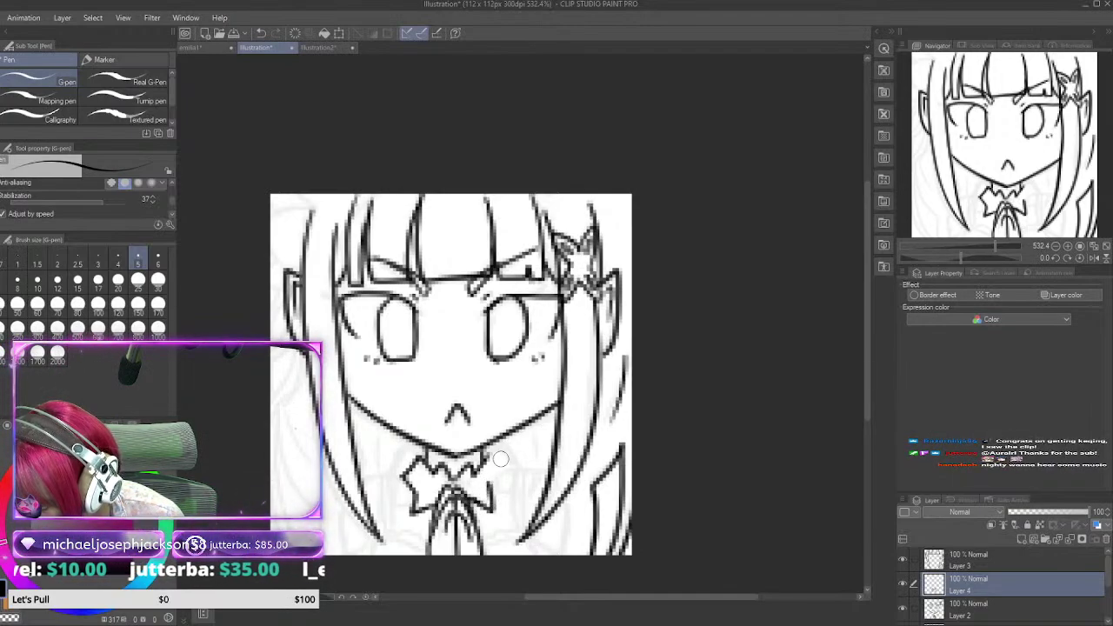
mouse_move(486, 458)
mouse_down()
mouse_move(511, 461)
mouse_move(493, 485)
mouse_move(515, 465)
mouse_move(485, 492)
mouse_move(492, 510)
mouse_up()
Step: Undo all the collar strokes, keeping only the two neck lines under the jaw
key(ctrl+z)
key(ctrl+z)
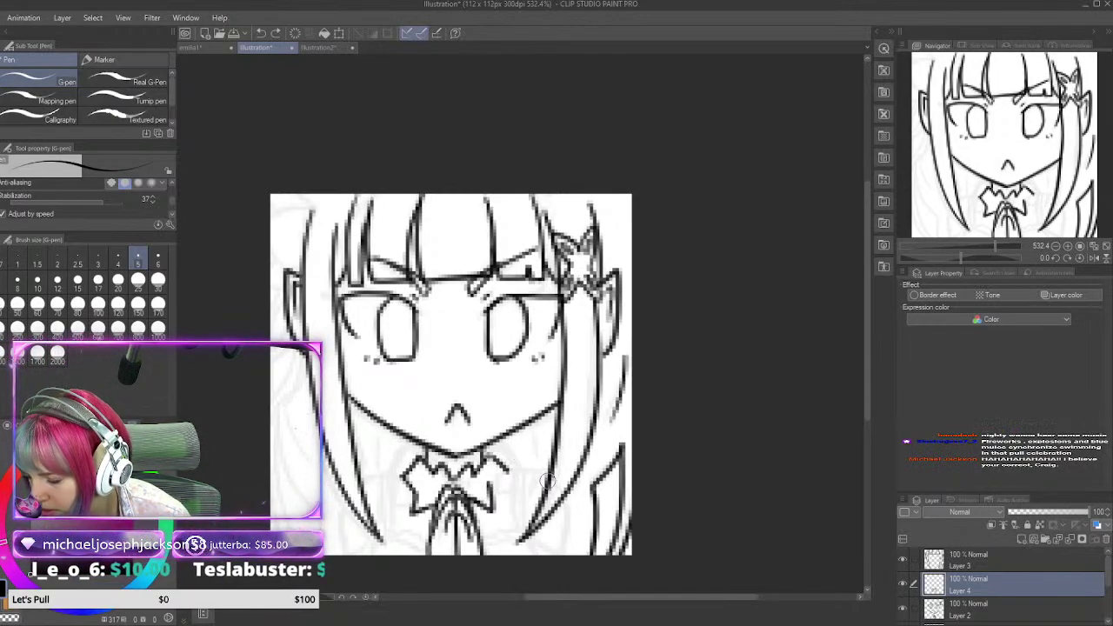
key(ctrl+z)
key(ctrl+z)
key(ctrl+z)
key(ctrl+z)
key(ctrl+z)
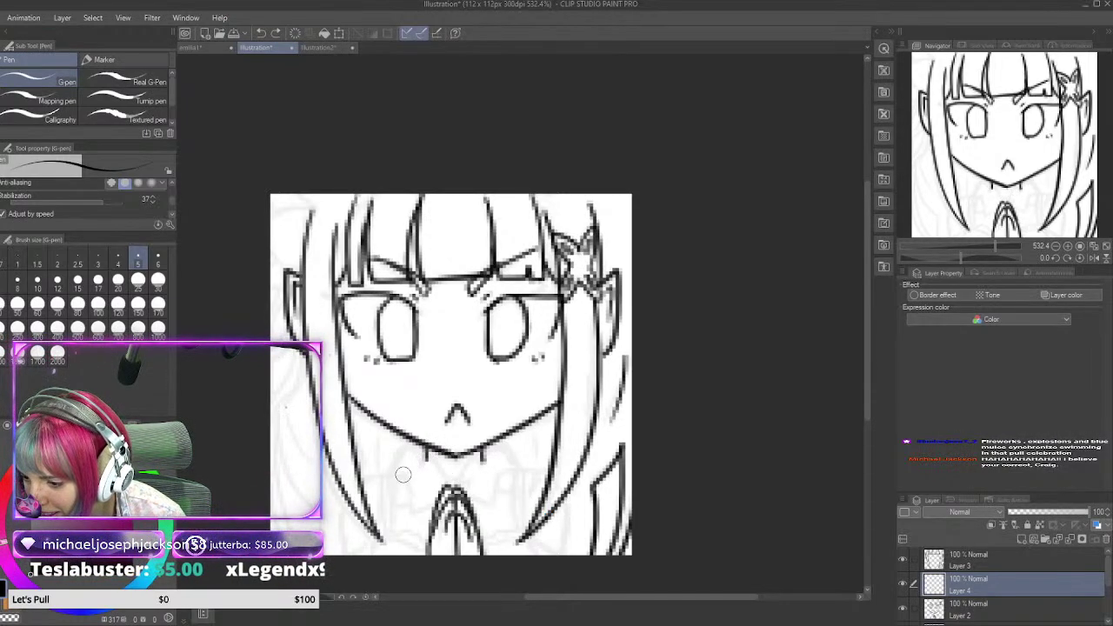
Step: Try inking a collar curve, then paired vertical clothing lines on both sides of the praying hands
drag(396, 475, 430, 453)
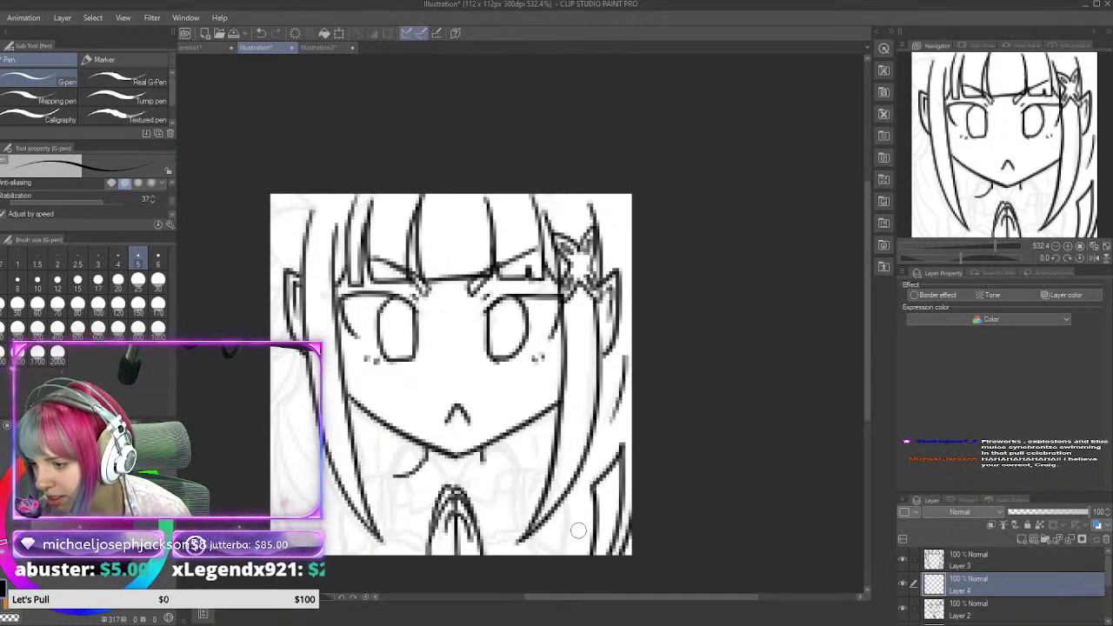
key(ctrl+z)
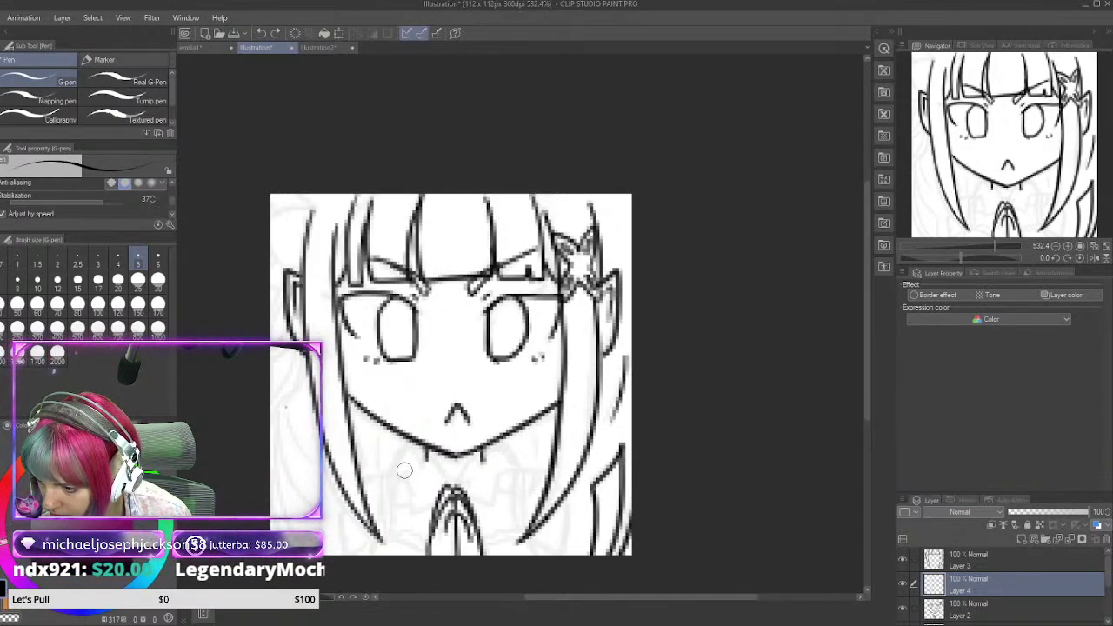
mouse_move(394, 473)
mouse_down()
mouse_move(405, 499)
mouse_move(395, 534)
mouse_up()
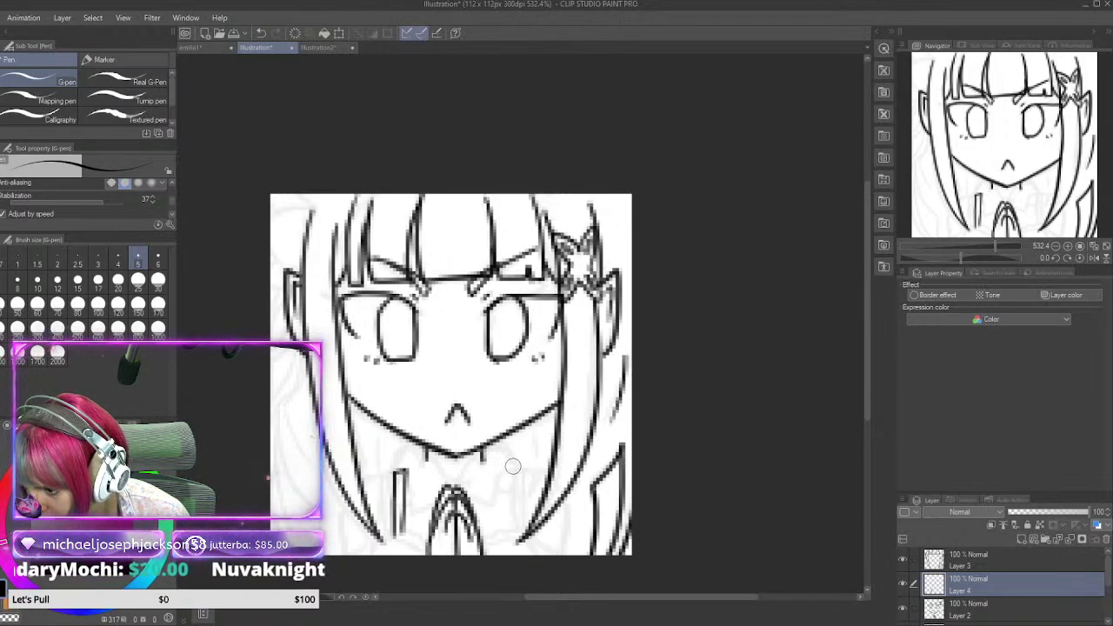
drag(508, 470, 516, 541)
key(ctrl+z)
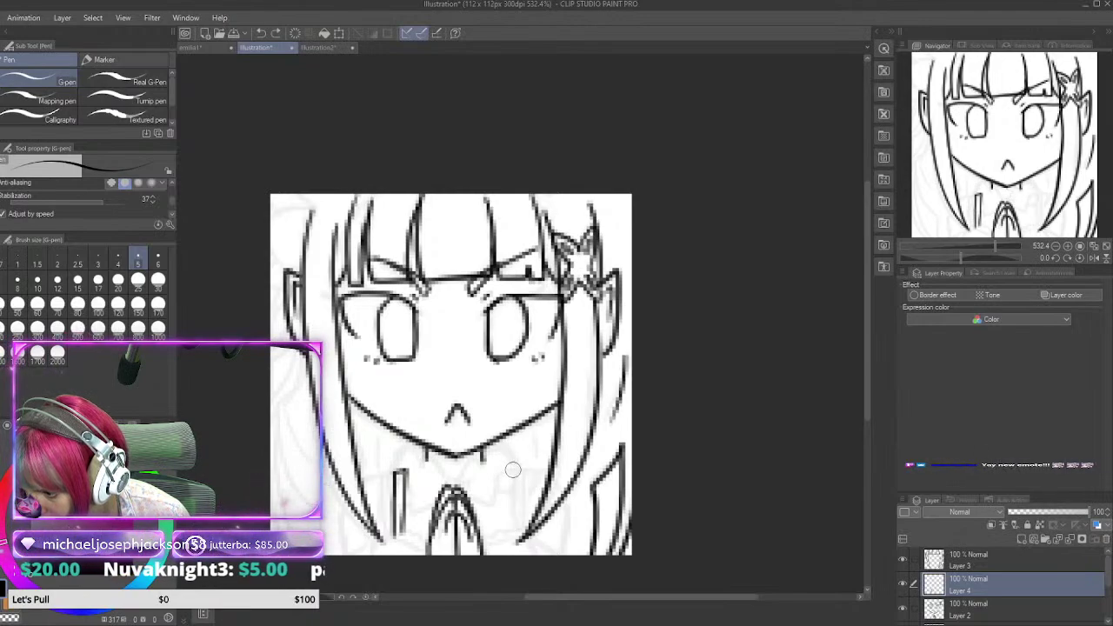
drag(509, 467, 516, 530)
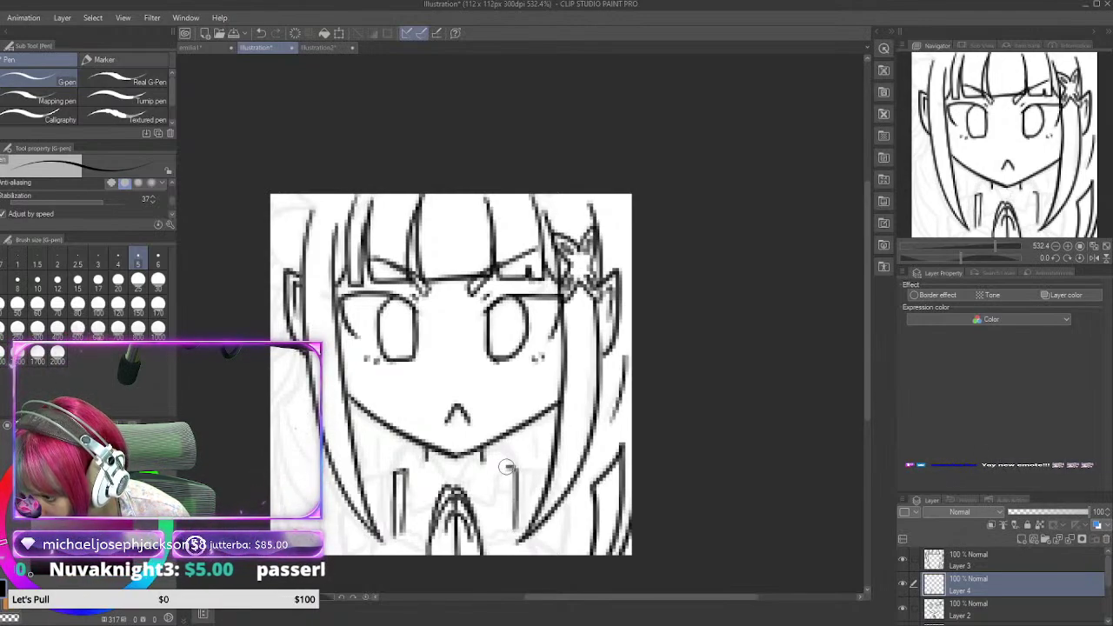
drag(508, 469, 510, 527)
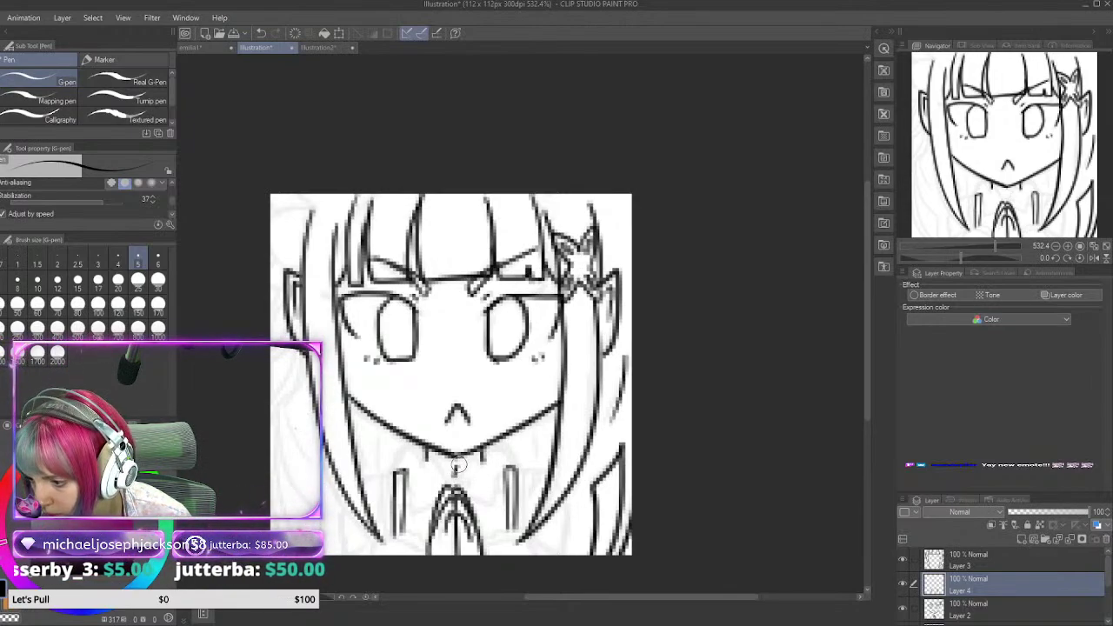
Step: Ink the scalloped collar edge under the neck and a jagged bow spreading to both sides of the fingertips
drag(463, 474, 485, 453)
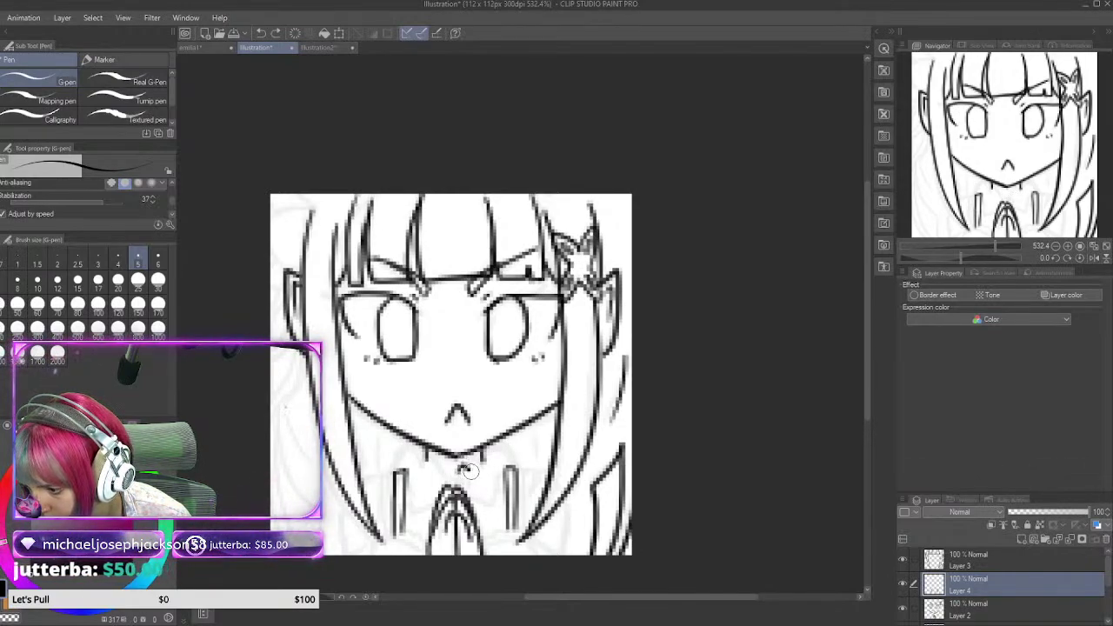
mouse_move(469, 471)
mouse_down()
mouse_move(509, 468)
mouse_move(441, 473)
mouse_move(421, 461)
mouse_move(404, 472)
mouse_up()
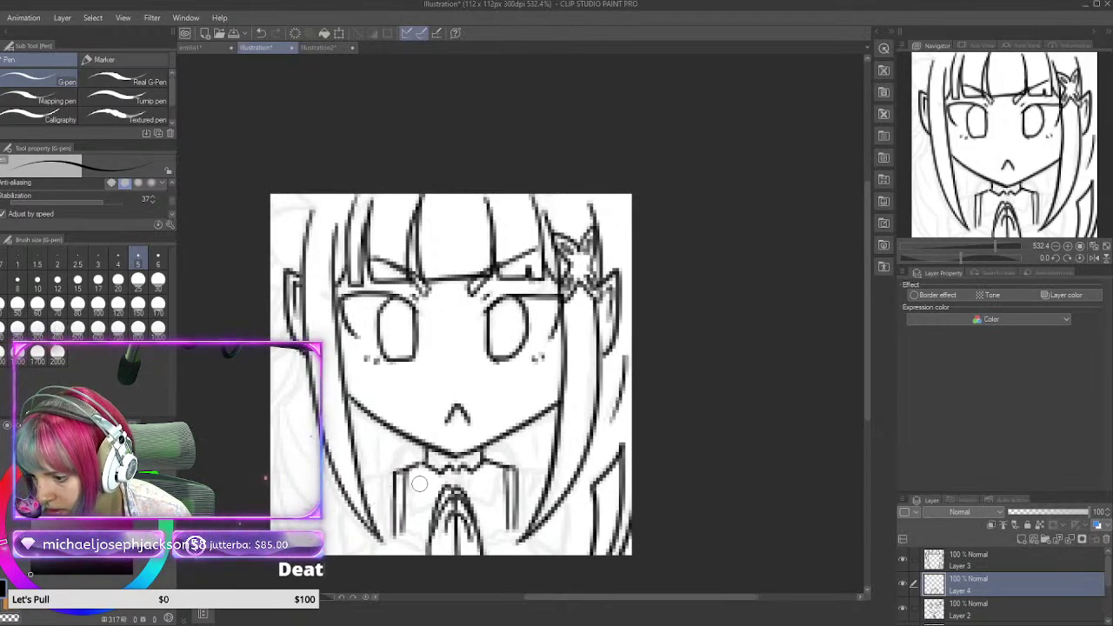
mouse_move(406, 489)
mouse_down()
mouse_move(419, 504)
mouse_move(412, 520)
mouse_move(443, 506)
mouse_move(488, 513)
mouse_move(507, 482)
mouse_move(494, 500)
mouse_move(507, 505)
mouse_up()
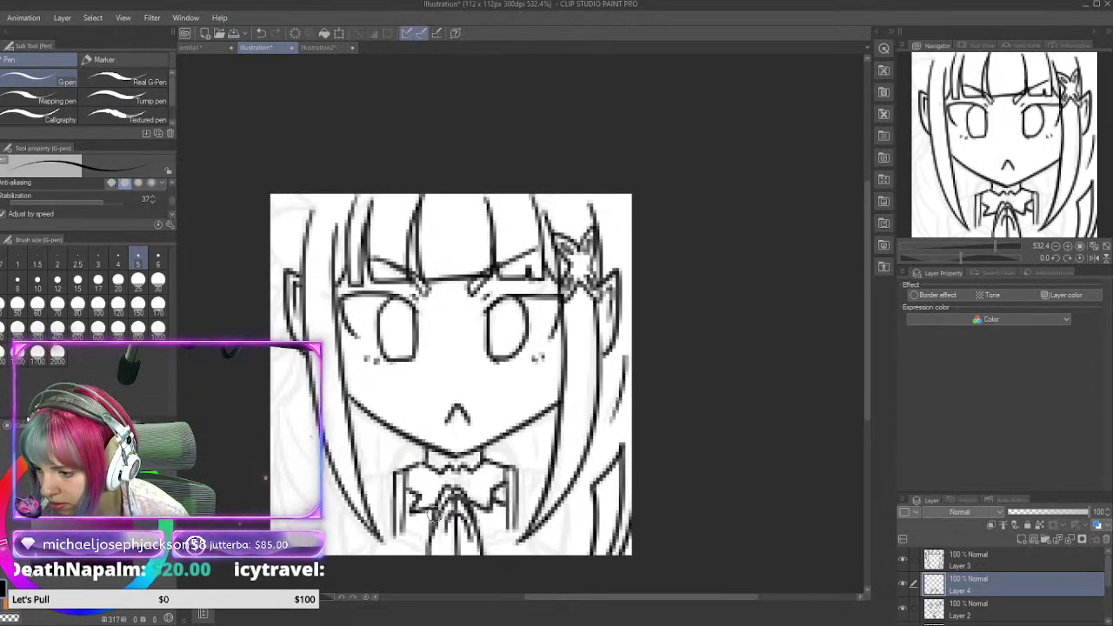
mouse_move(479, 507)
mouse_down()
mouse_move(478, 533)
mouse_move(461, 538)
mouse_move(437, 518)
mouse_up()
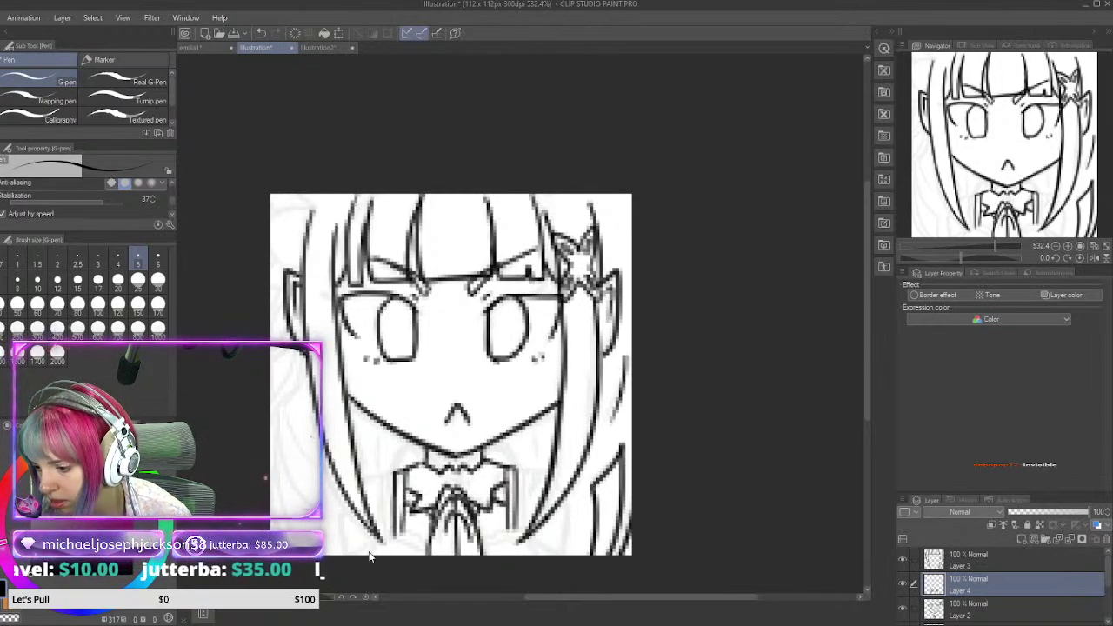
Step: Undo the jagged bow sides and redraw them as cleaner pointed shapes on both sides of the fingertips
key(ctrl+z)
key(ctrl+z)
key(ctrl+z)
key(ctrl+z)
key(ctrl+z)
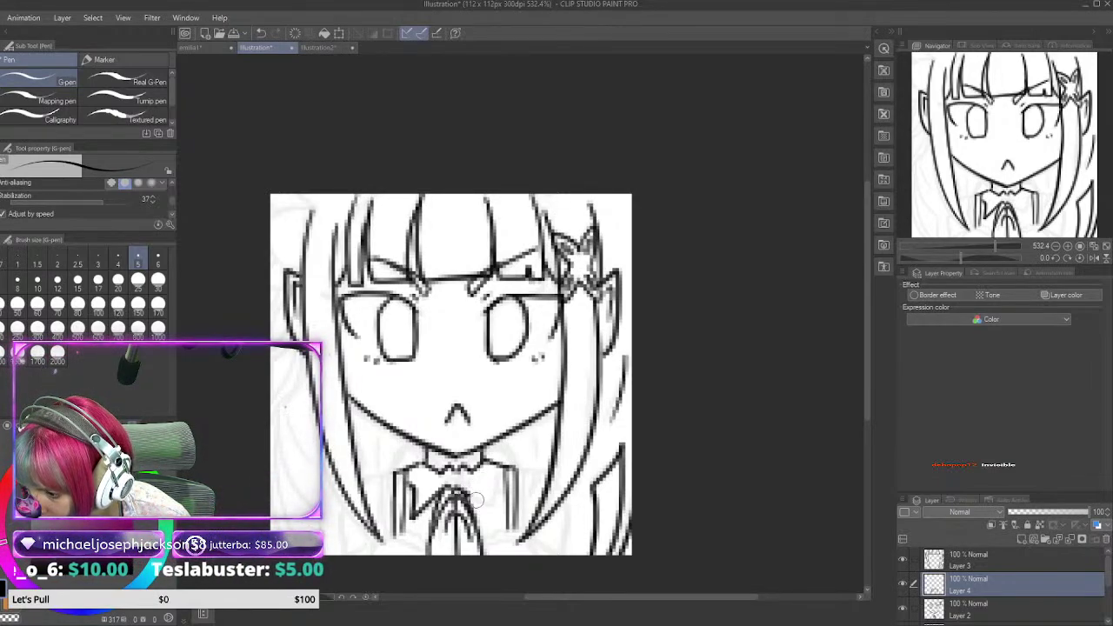
mouse_move(466, 490)
mouse_down()
mouse_move(496, 515)
mouse_move(511, 476)
mouse_up()
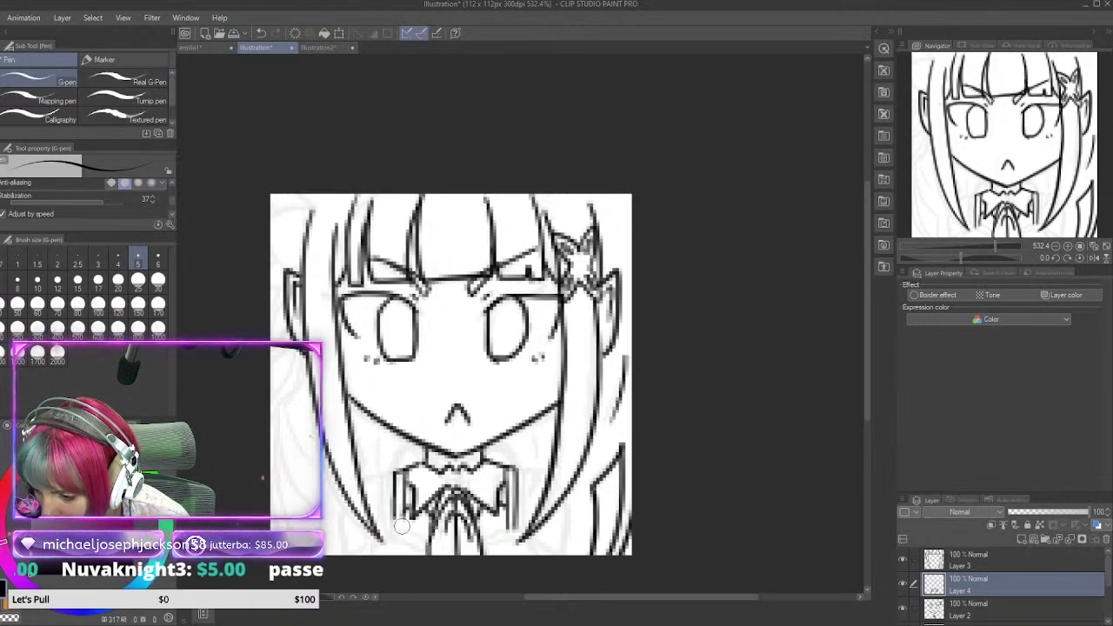
Step: Erase the vertical clothing lines and ink paired slanted strap lines from the bow's outer ends down both sides
mouse_move(398, 485)
mouse_down()
mouse_move(395, 526)
mouse_move(396, 465)
mouse_up()
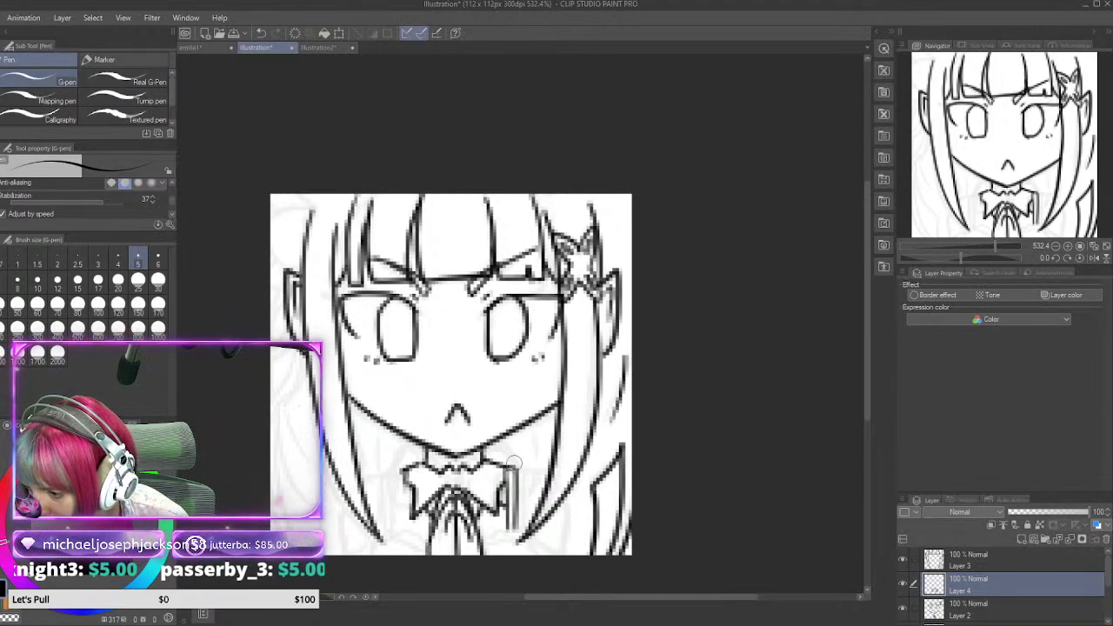
mouse_move(514, 462)
mouse_down()
mouse_move(512, 529)
mouse_move(510, 510)
mouse_up()
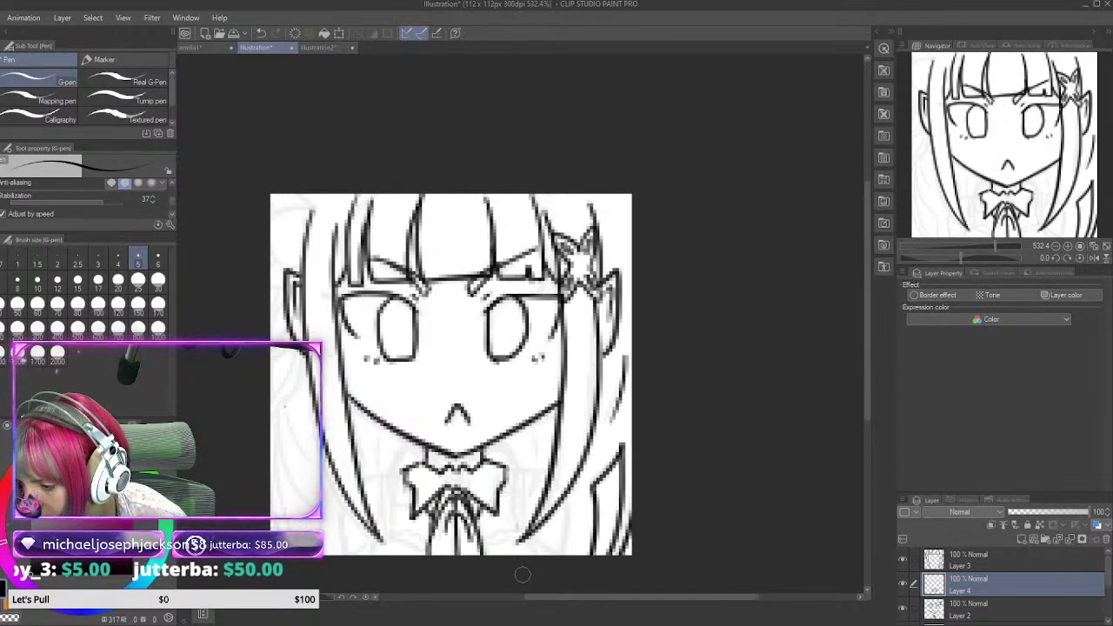
drag(509, 470, 532, 529)
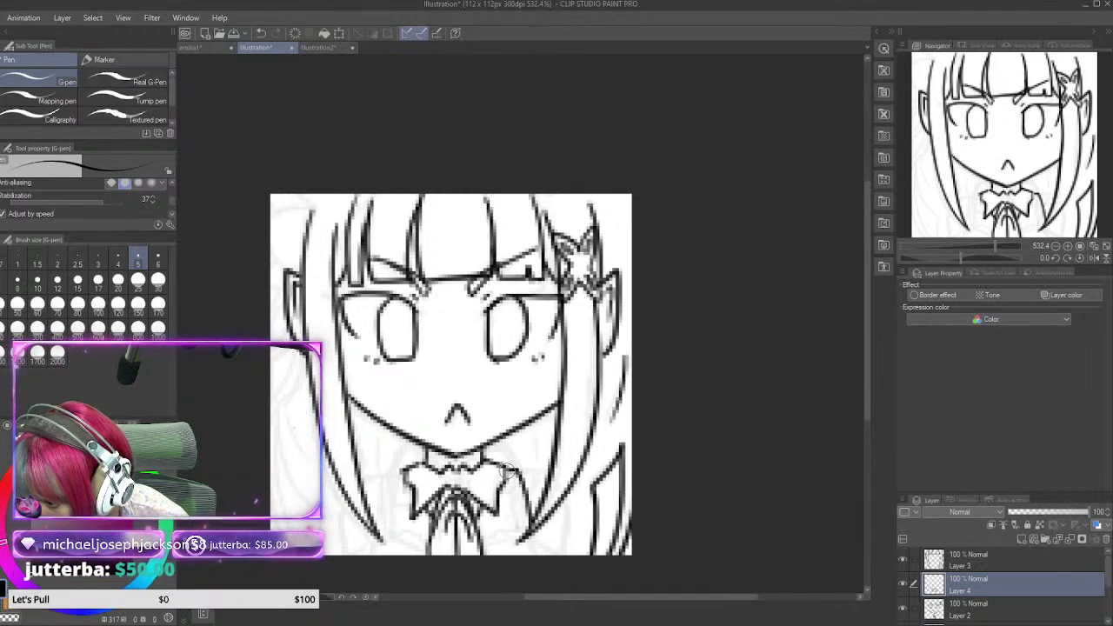
drag(509, 469, 536, 547)
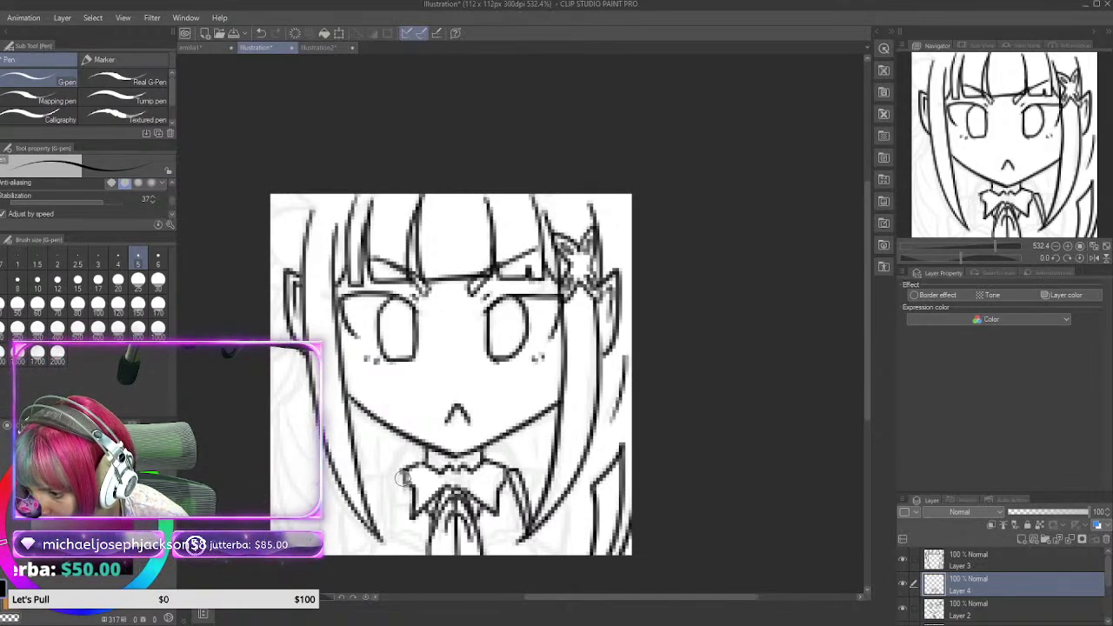
drag(402, 477, 386, 548)
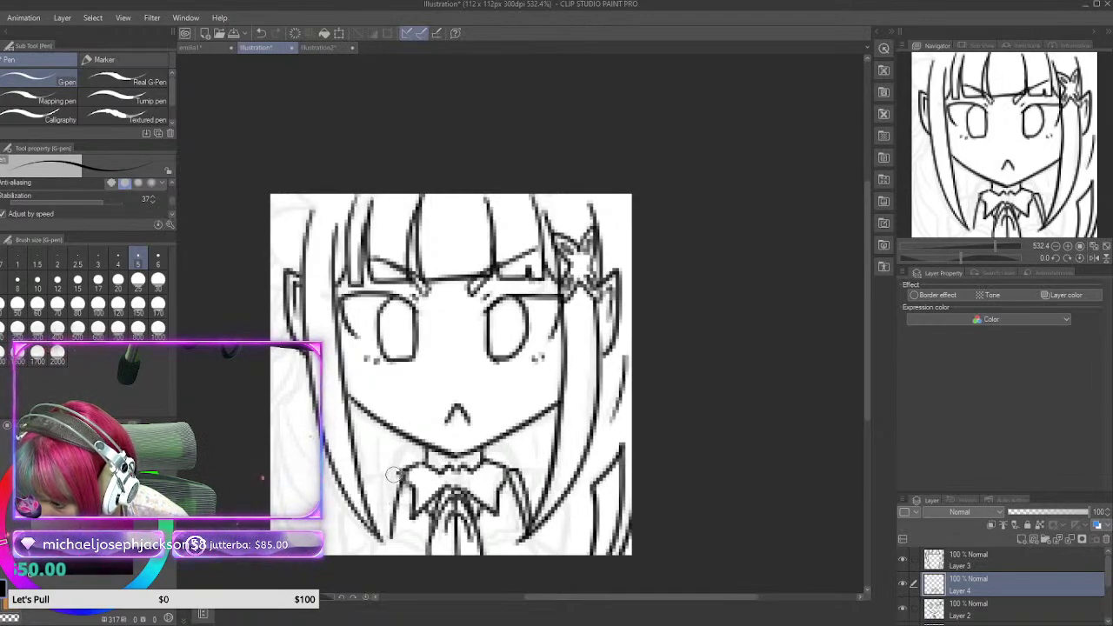
drag(394, 474, 391, 544)
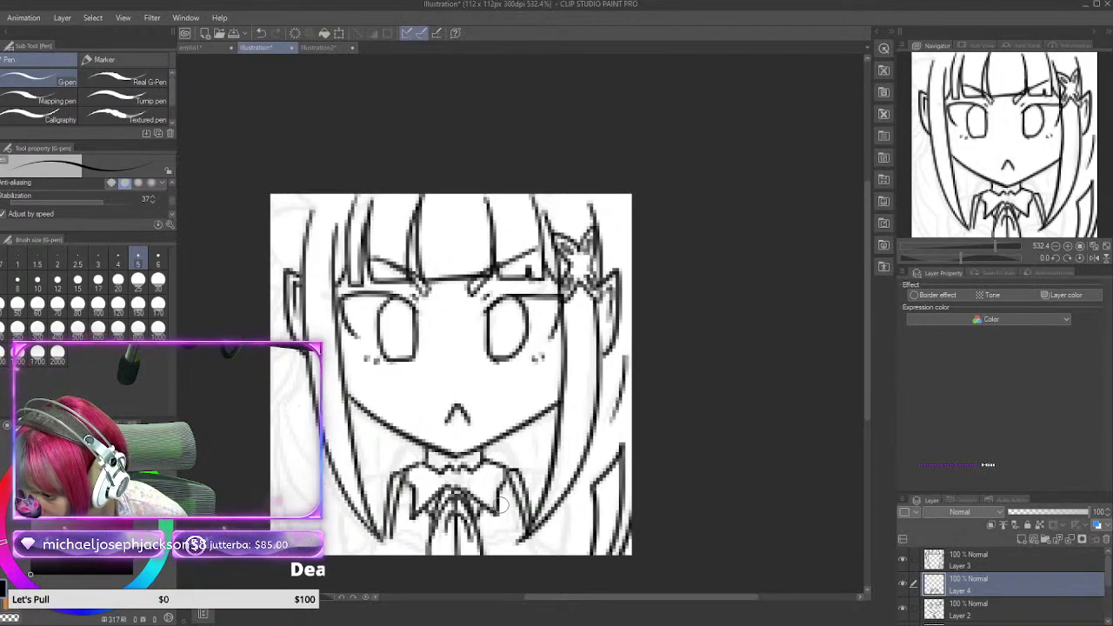
Step: Ink the short cross lines between bow and straps, plus the shoulder and sleeve lines on both sides
drag(500, 504, 527, 513)
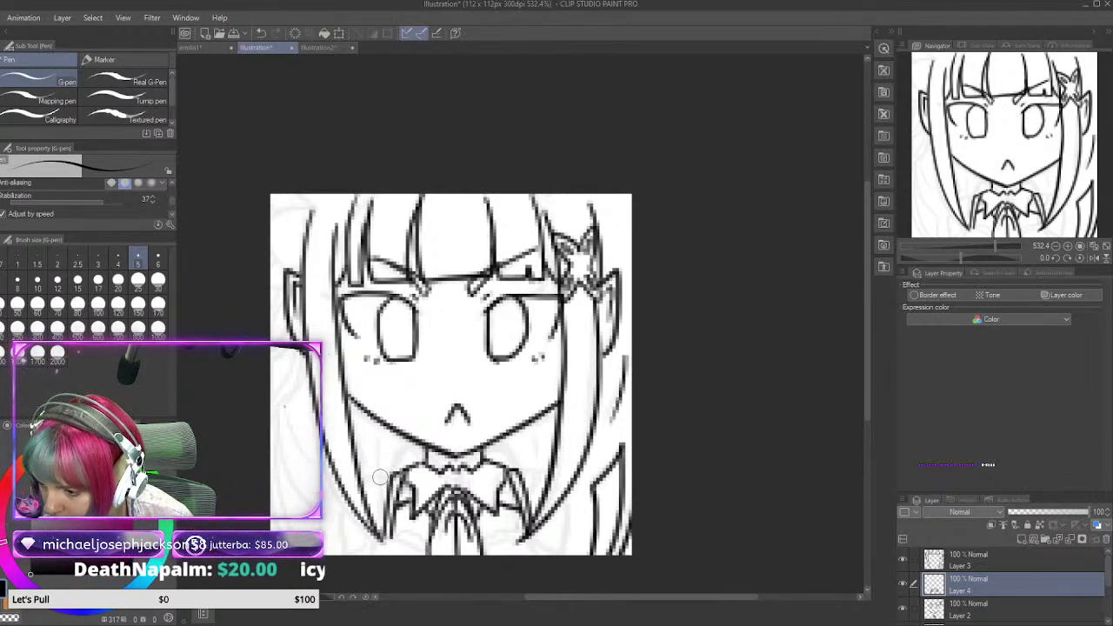
mouse_move(380, 477)
mouse_down()
mouse_move(385, 504)
mouse_move(394, 473)
mouse_up()
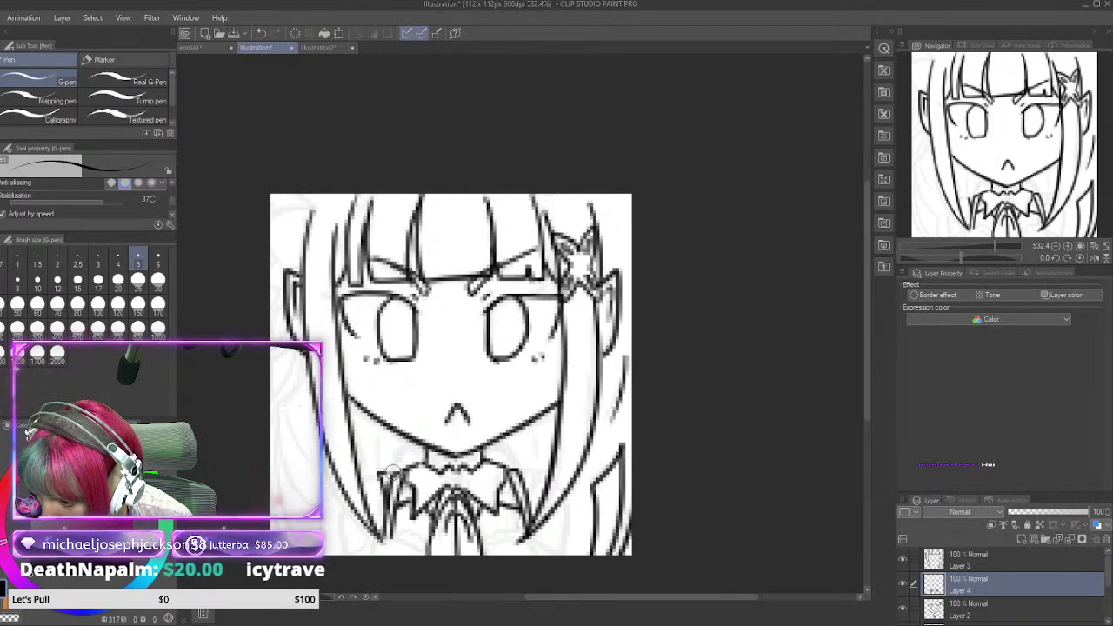
mouse_move(521, 471)
mouse_down()
mouse_move(540, 471)
mouse_move(528, 520)
mouse_up()
drag(563, 487, 566, 554)
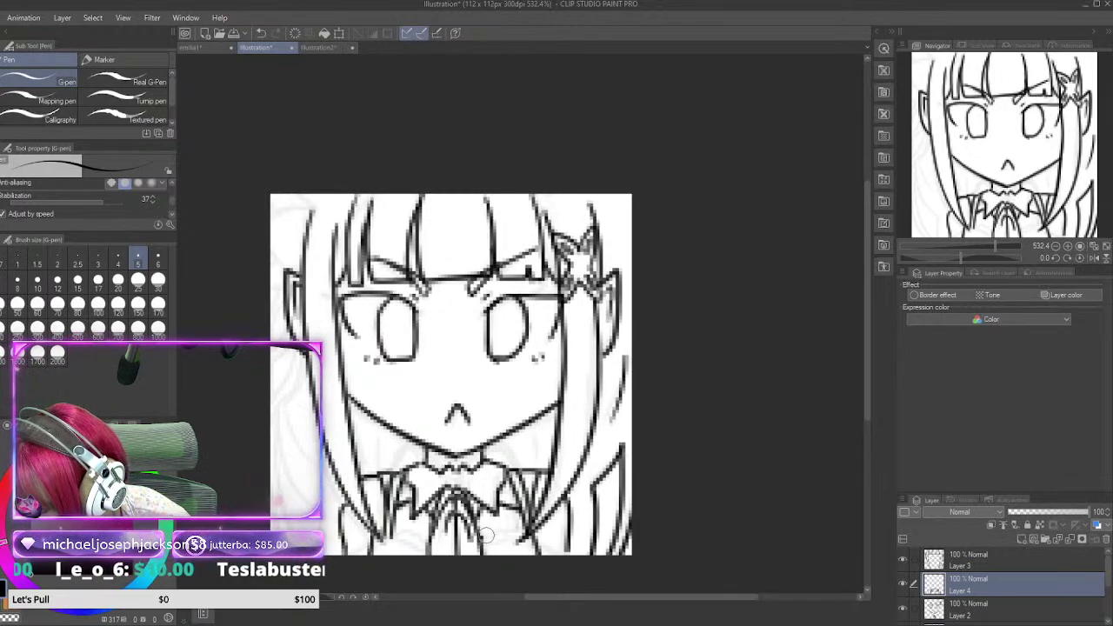
Step: Ink the ruffled chest trim on both sides of the praying hands, between the hands and the straps
drag(486, 536, 522, 529)
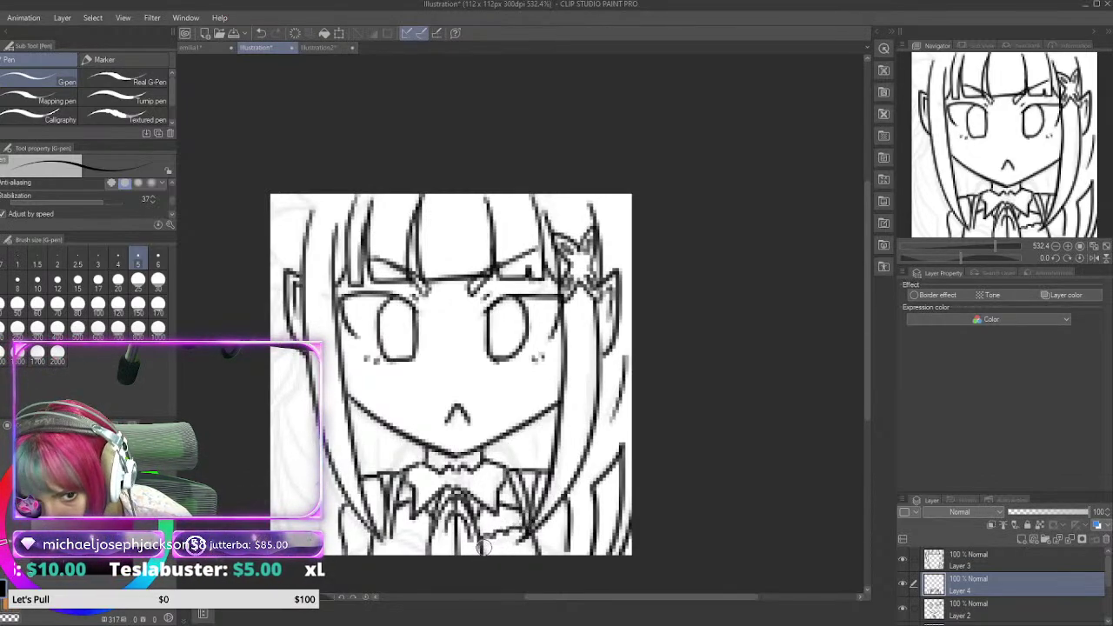
drag(485, 543, 533, 545)
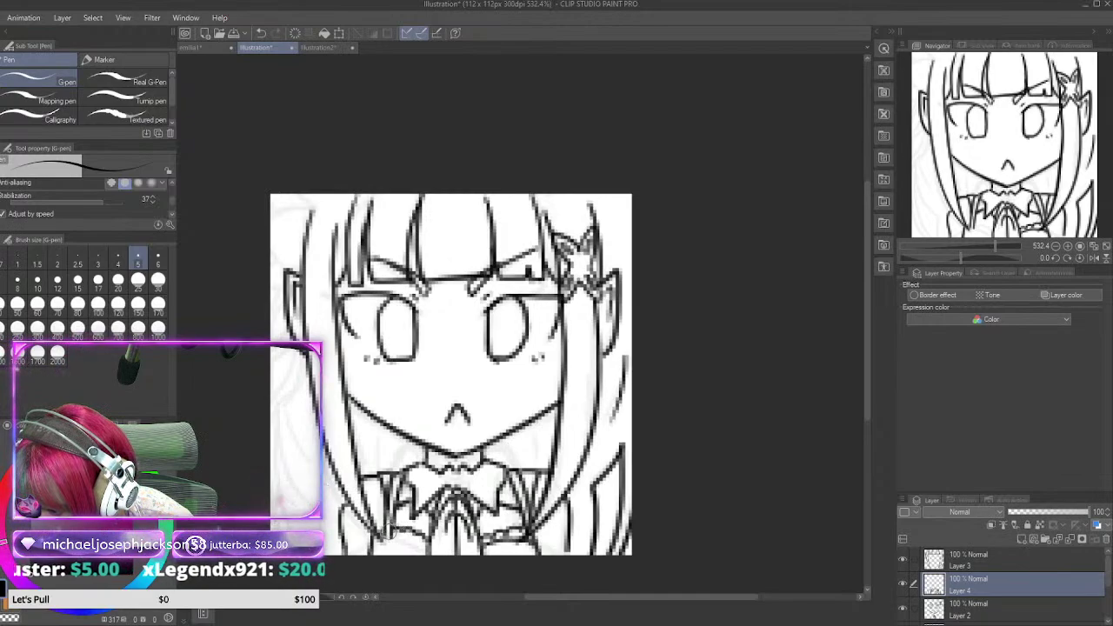
drag(379, 533, 398, 539)
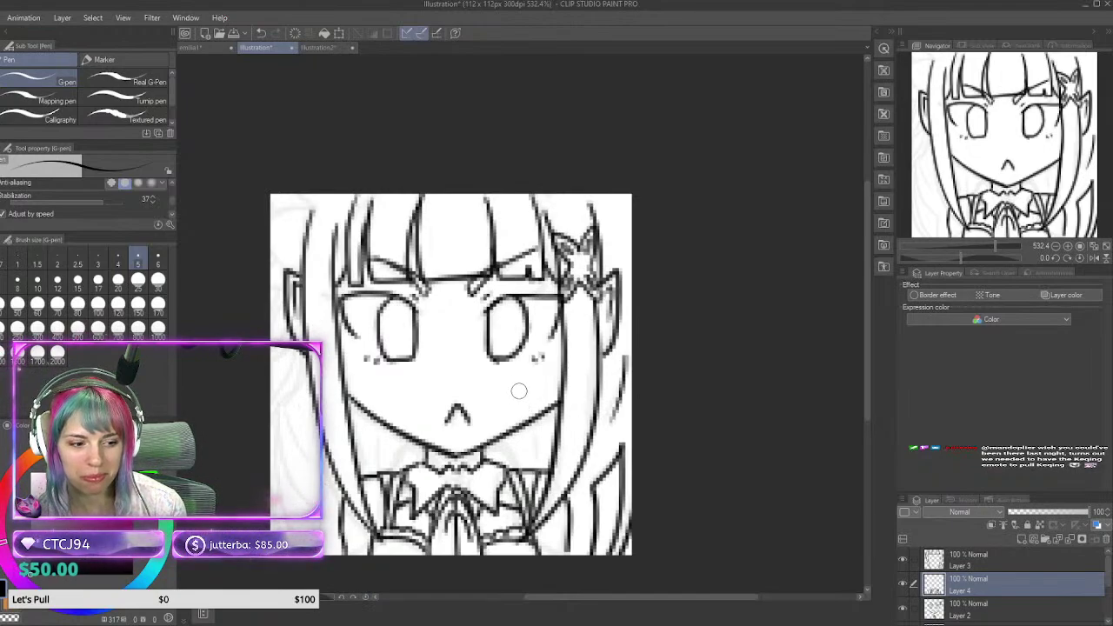
Step: Ink short hair strands behind the neck on both sides on Layer 3, then make Layer 4 active
click(977, 559)
drag(533, 423, 527, 469)
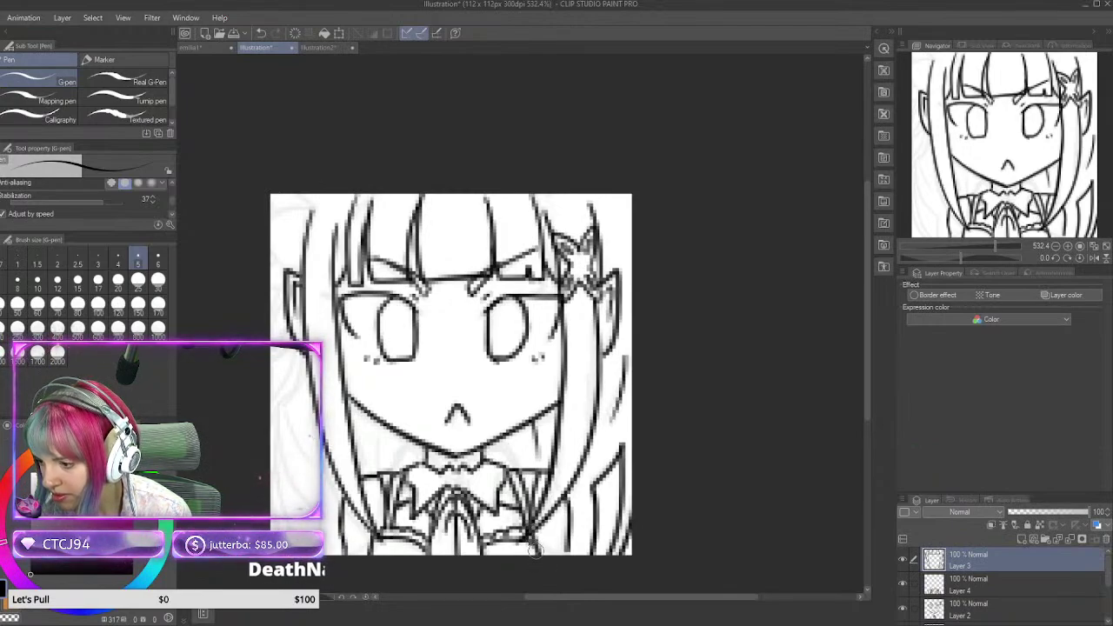
drag(379, 432, 382, 471)
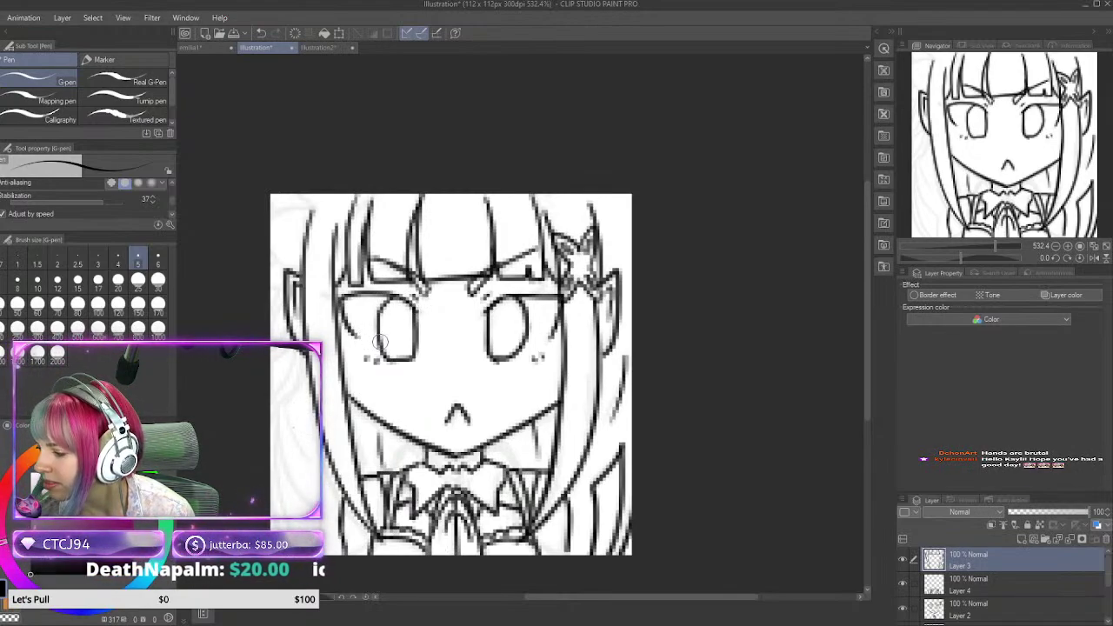
click(977, 616)
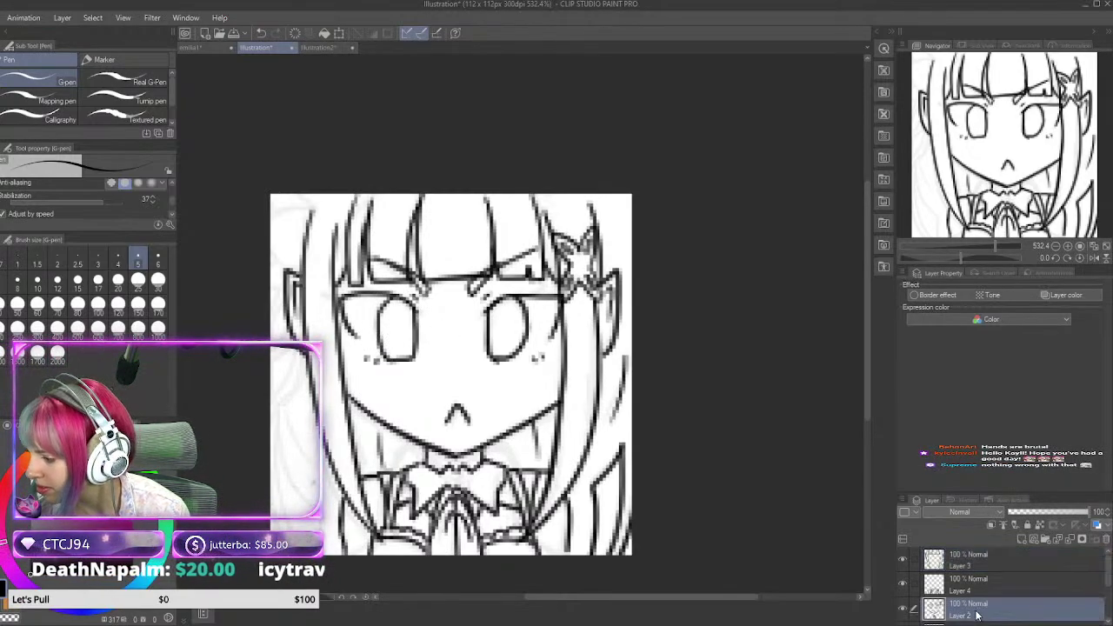
click(969, 590)
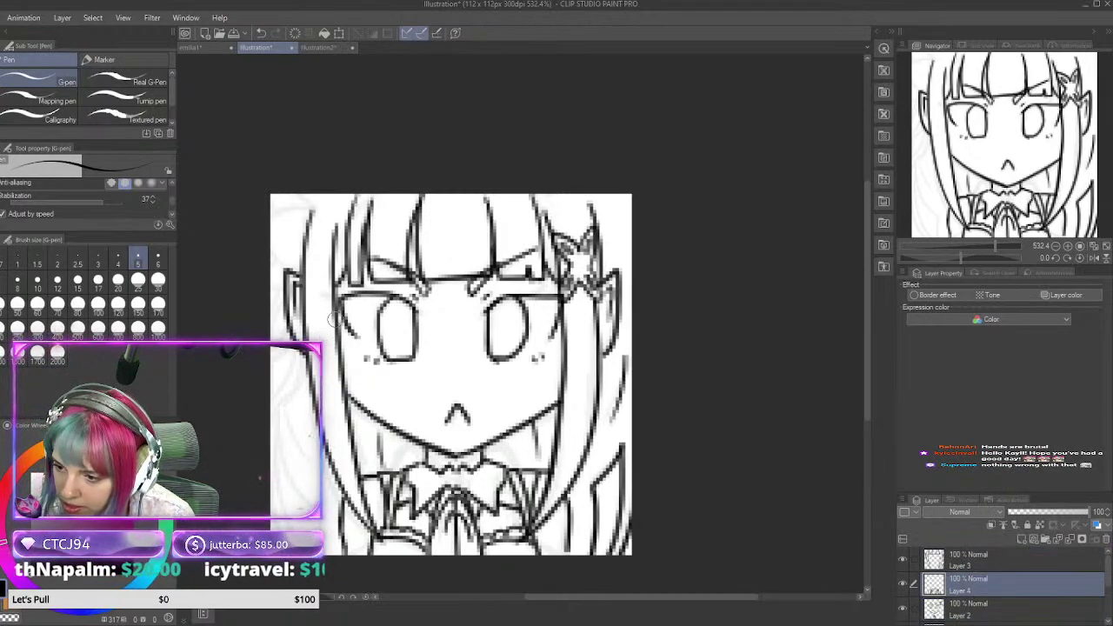
drag(310, 211, 268, 209)
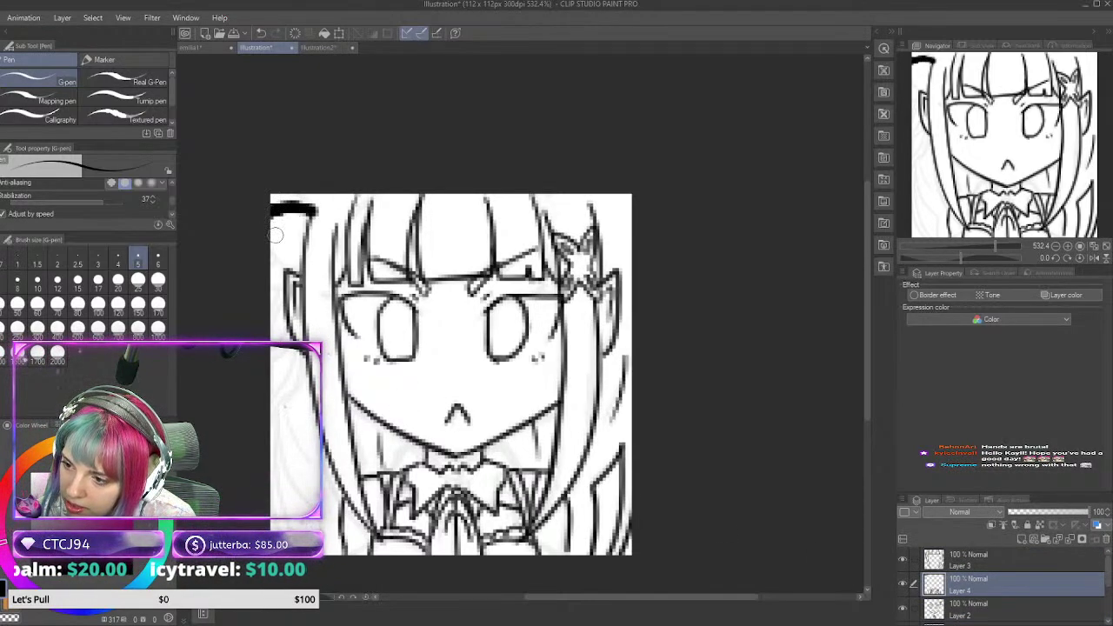
key(ctrl+z)
drag(338, 199, 327, 310)
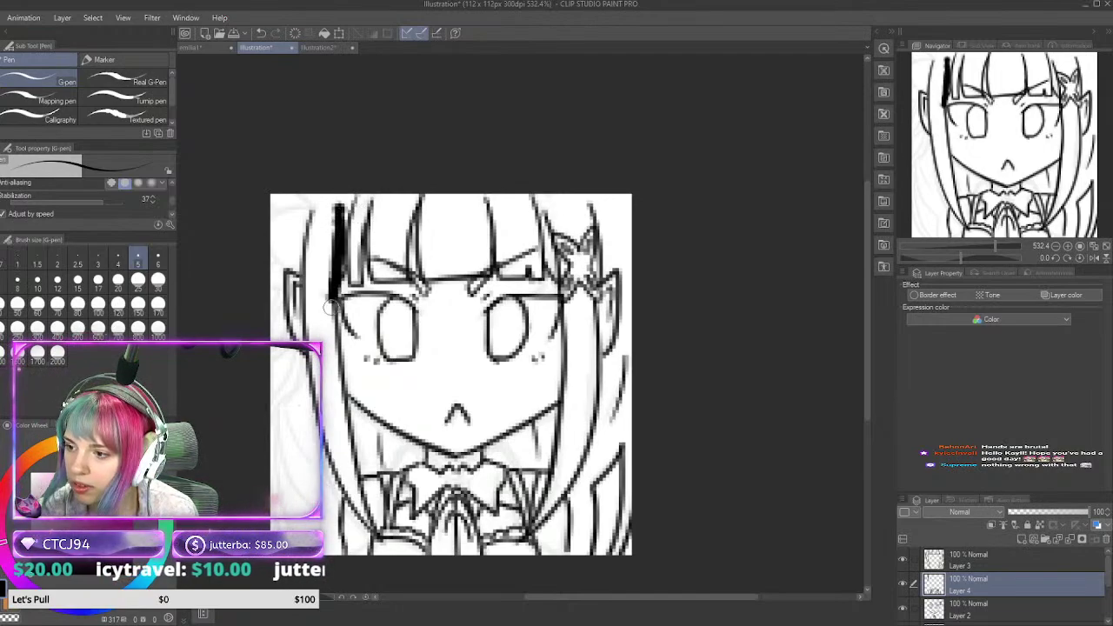
key(ctrl+z)
mouse_move(300, 409)
mouse_down()
mouse_move(311, 487)
mouse_move(343, 551)
mouse_up()
key(ctrl+z)
Step: Ink the curved shapes above and below the ear along the canvas edge opposite the star ornament on Layer 4
drag(306, 208, 271, 220)
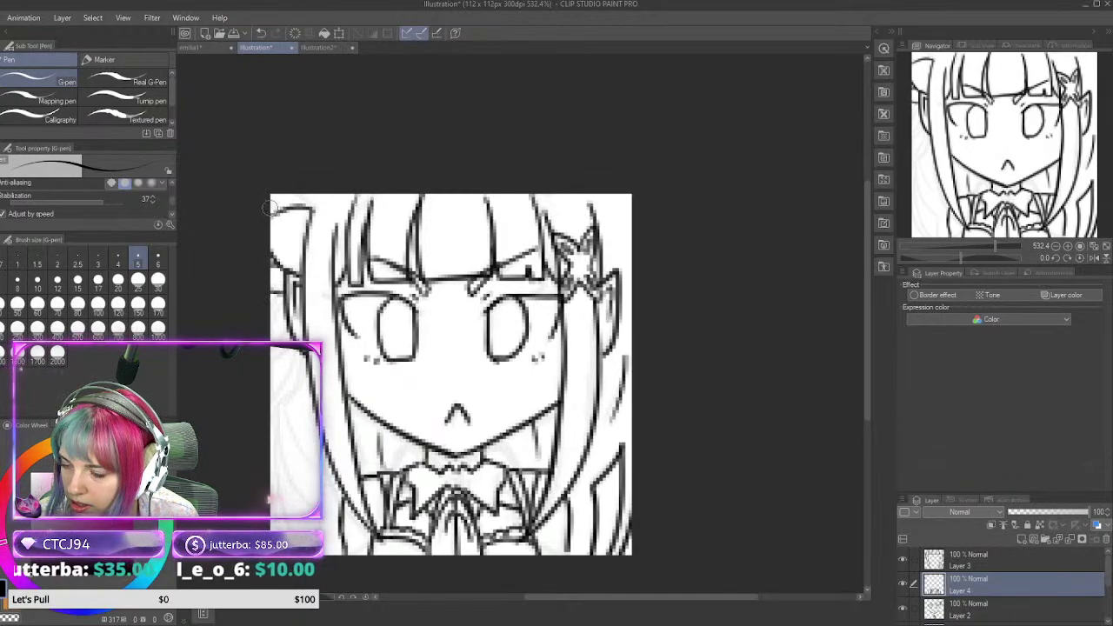
mouse_move(303, 195)
mouse_down()
mouse_move(315, 212)
mouse_move(321, 195)
mouse_up()
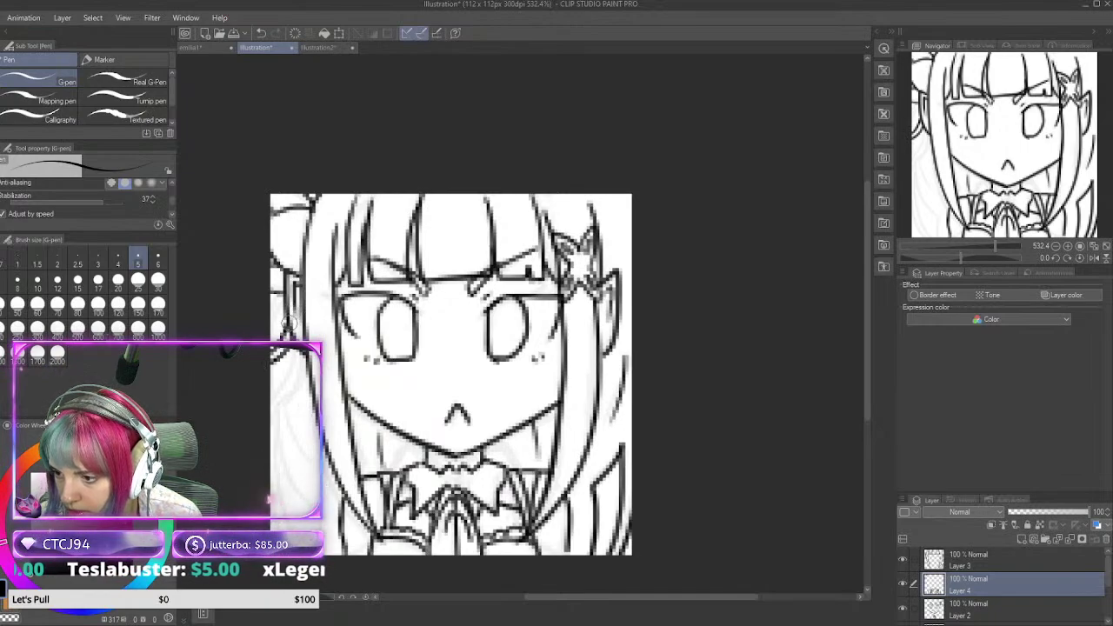
drag(283, 302, 268, 354)
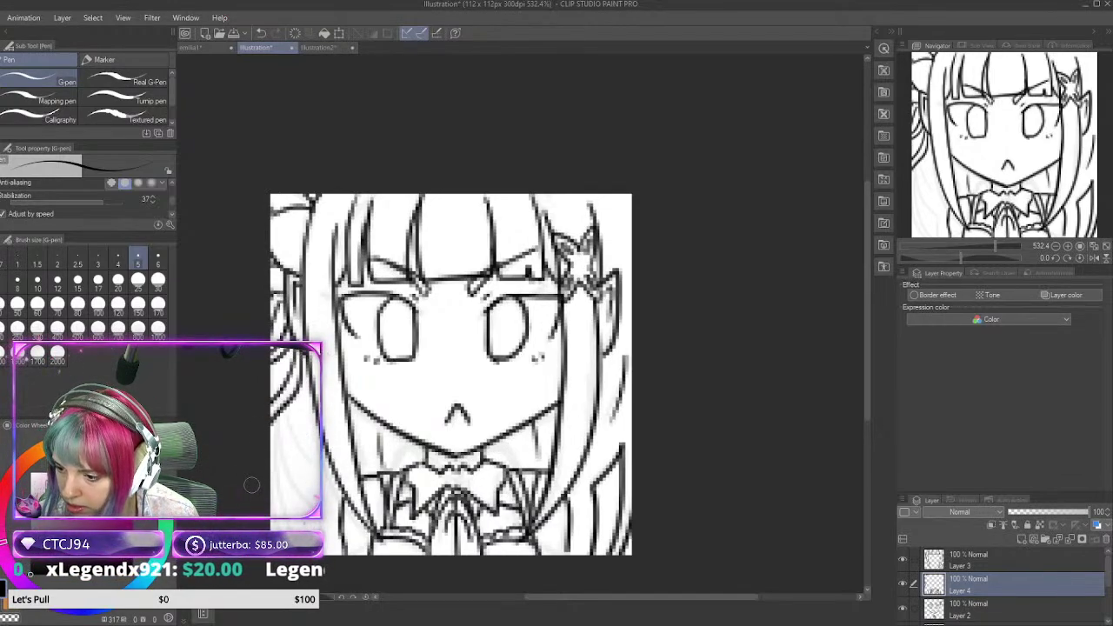
Step: Make Layer 3 active and ink long hair strands along the lower canvas edge on the side opposite the star ornament
click(973, 561)
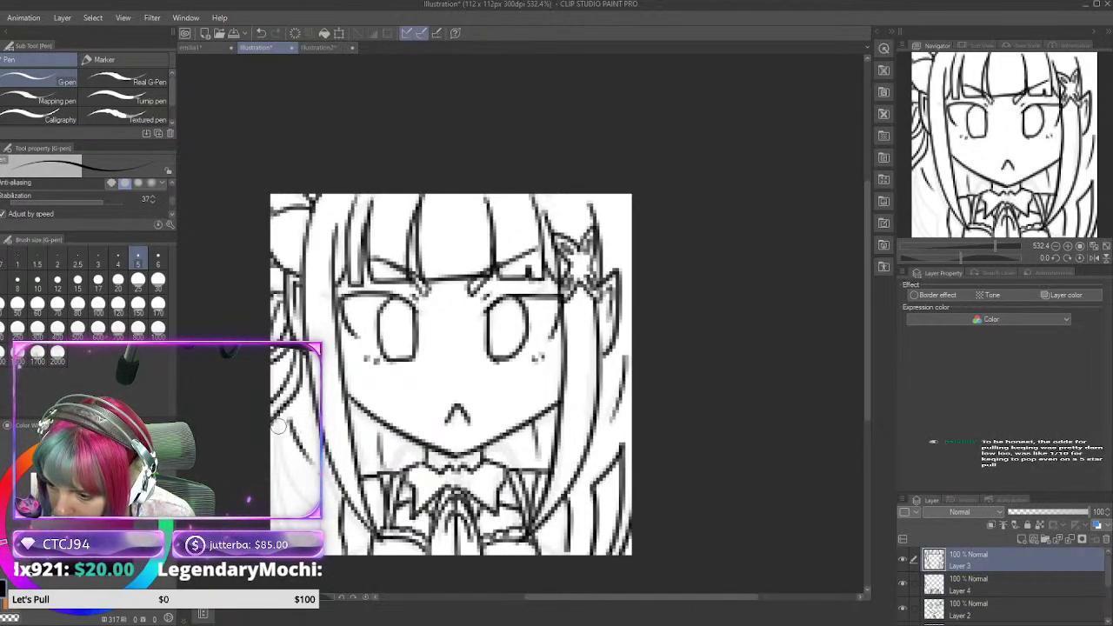
mouse_move(279, 416)
mouse_down()
mouse_move(293, 489)
mouse_move(316, 516)
mouse_up()
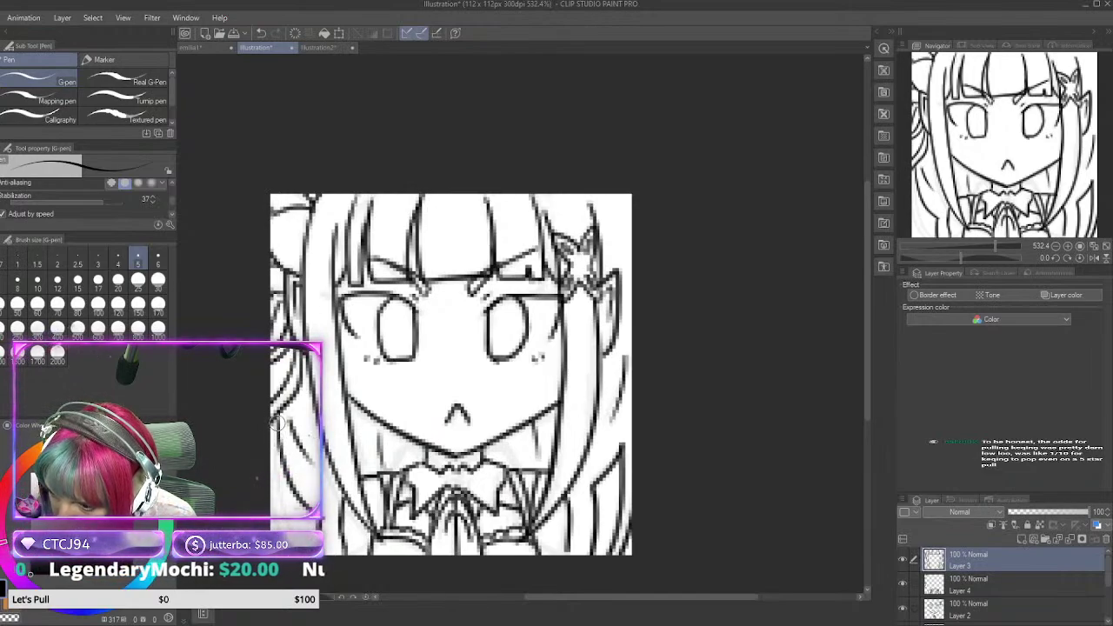
drag(283, 505, 336, 573)
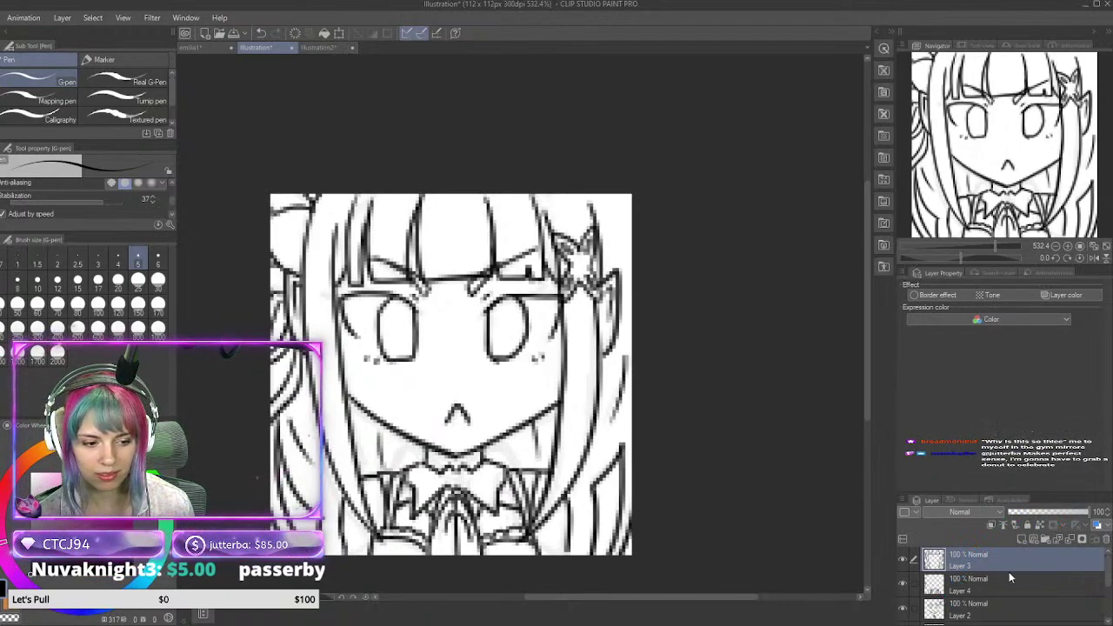
Step: Make Layer 2 active and thicken the upper and outer lash lines of both eyes
click(951, 615)
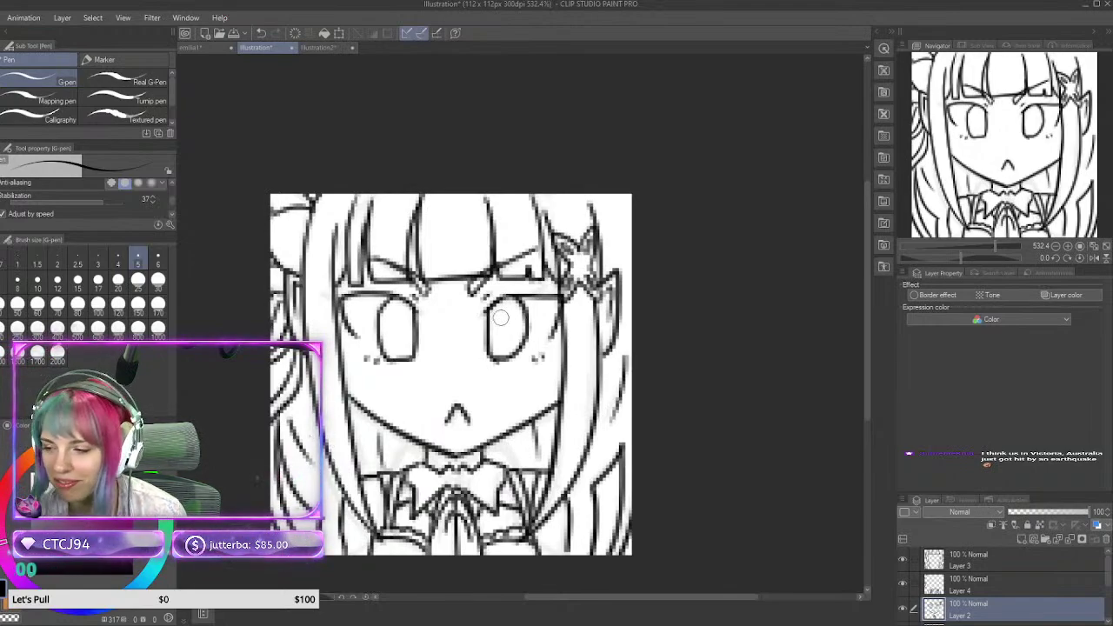
mouse_move(479, 311)
mouse_down()
mouse_move(500, 296)
mouse_move(560, 296)
mouse_move(548, 339)
mouse_up()
mouse_move(418, 306)
mouse_down()
mouse_move(388, 290)
mouse_move(341, 297)
mouse_move(390, 273)
mouse_move(364, 308)
mouse_move(340, 298)
mouse_move(352, 341)
mouse_up()
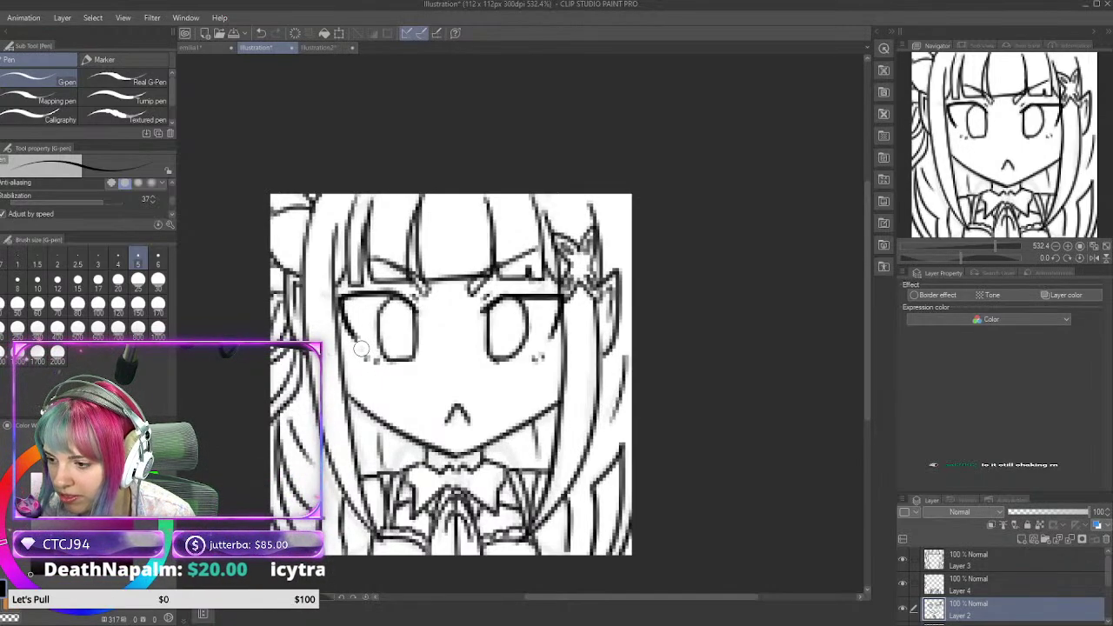
drag(361, 348, 382, 359)
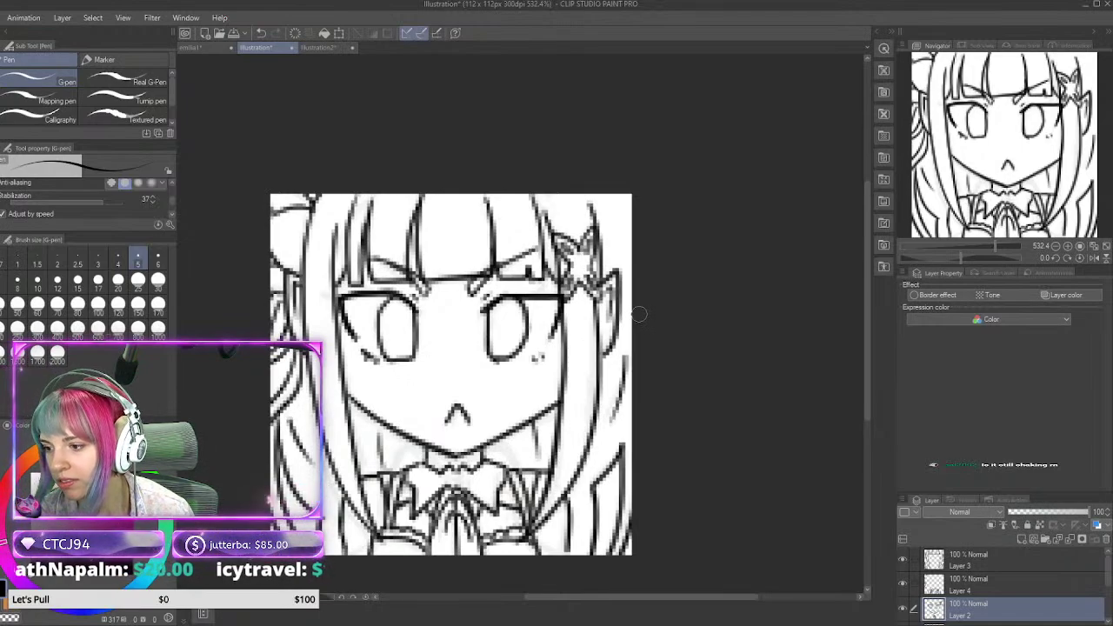
drag(453, 380, 466, 399)
key(ctrl+z)
key(ctrl+z)
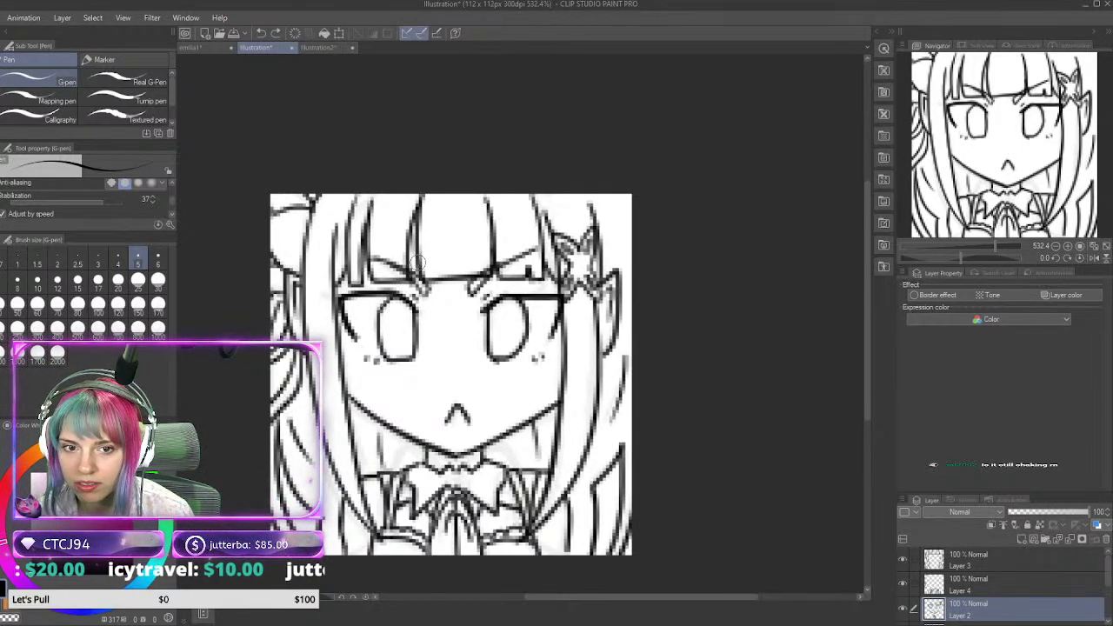
Step: Extend the outer corners of the upper lashes with extra lash strokes on both eyes
drag(318, 297, 372, 287)
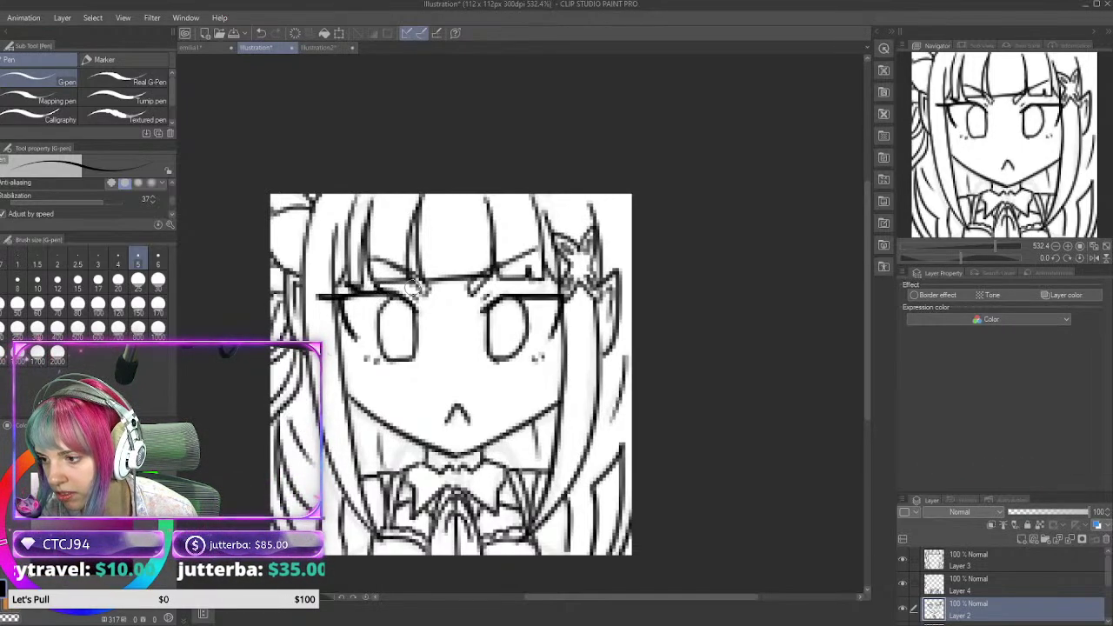
drag(553, 296, 573, 285)
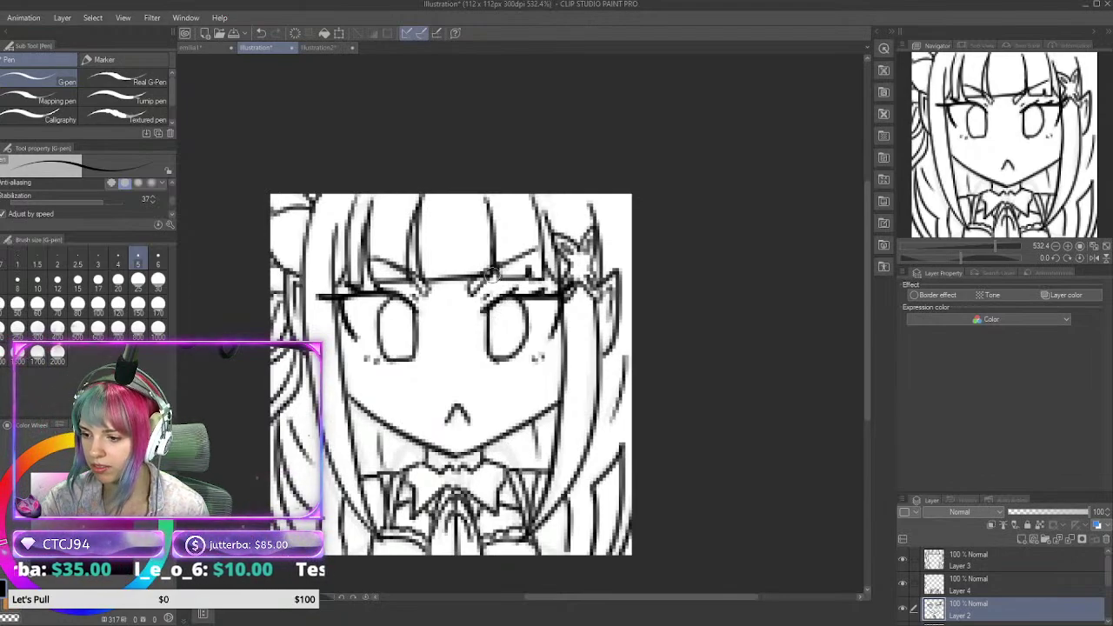
Step: Examine the whole line art at small emote size and enlarged again
scroll(737, 400, down, 10)
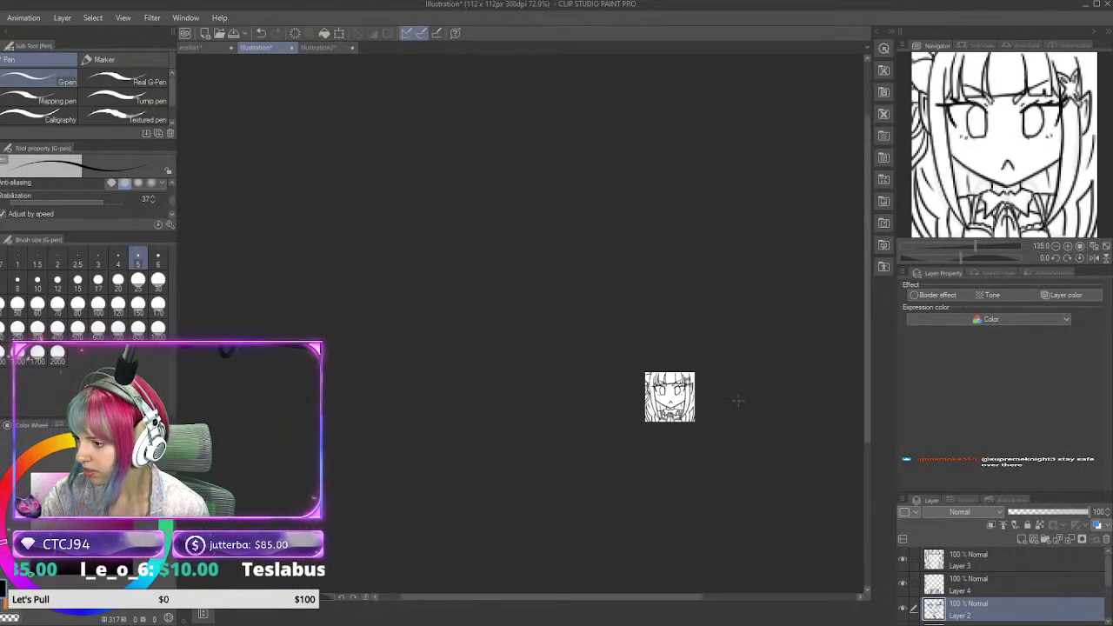
scroll(737, 400, down, 2)
scroll(961, 619, down, 2)
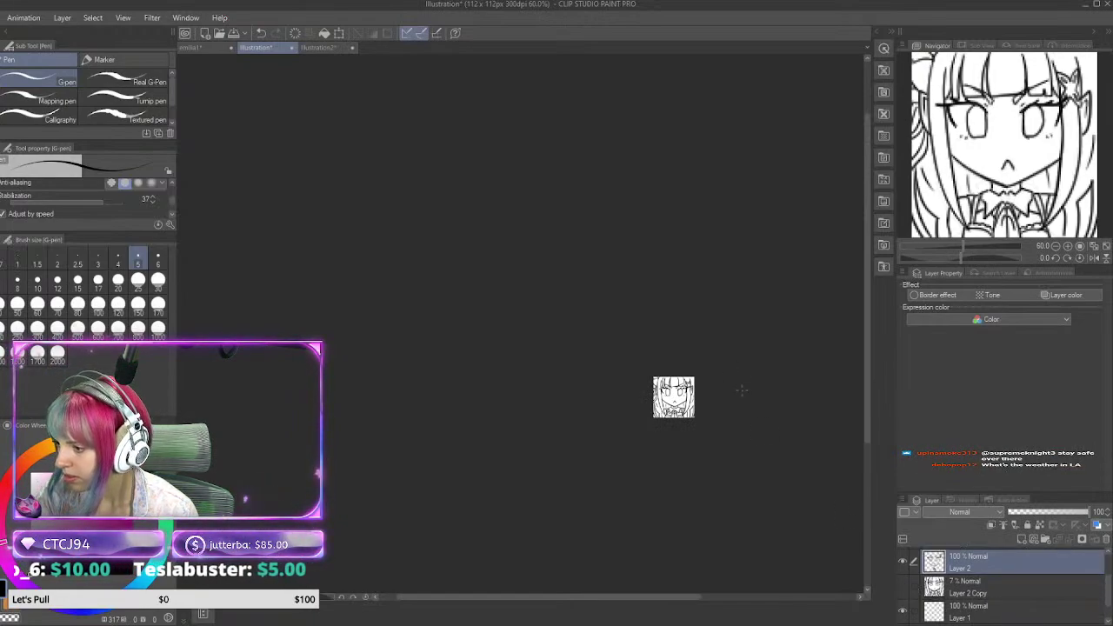
scroll(739, 393, up, 10)
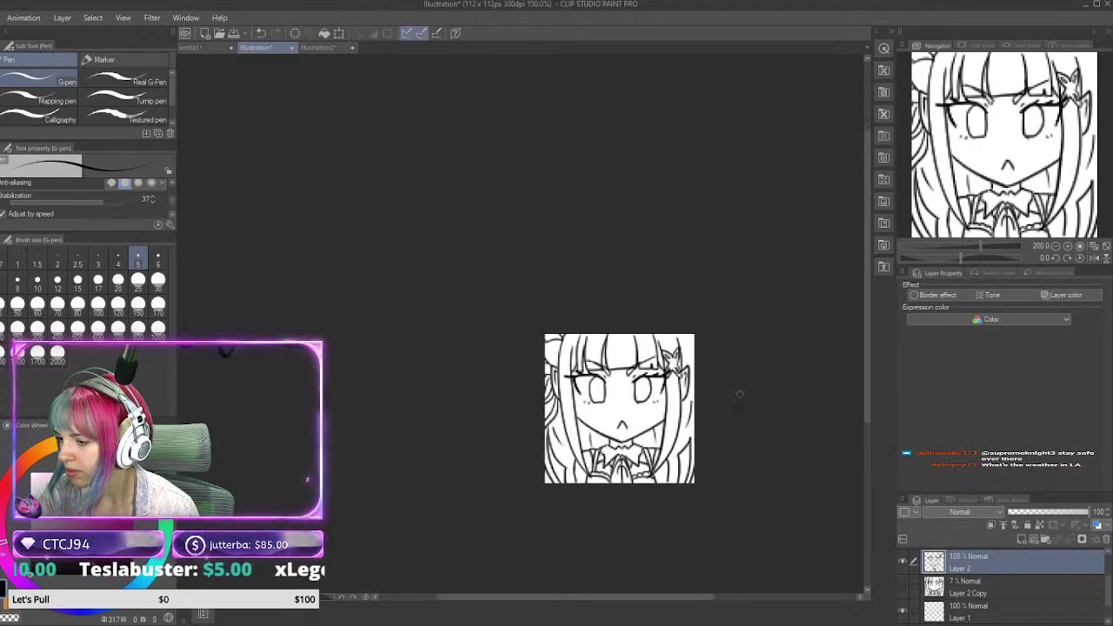
scroll(739, 394, up, 3)
scroll(565, 449, down, 2)
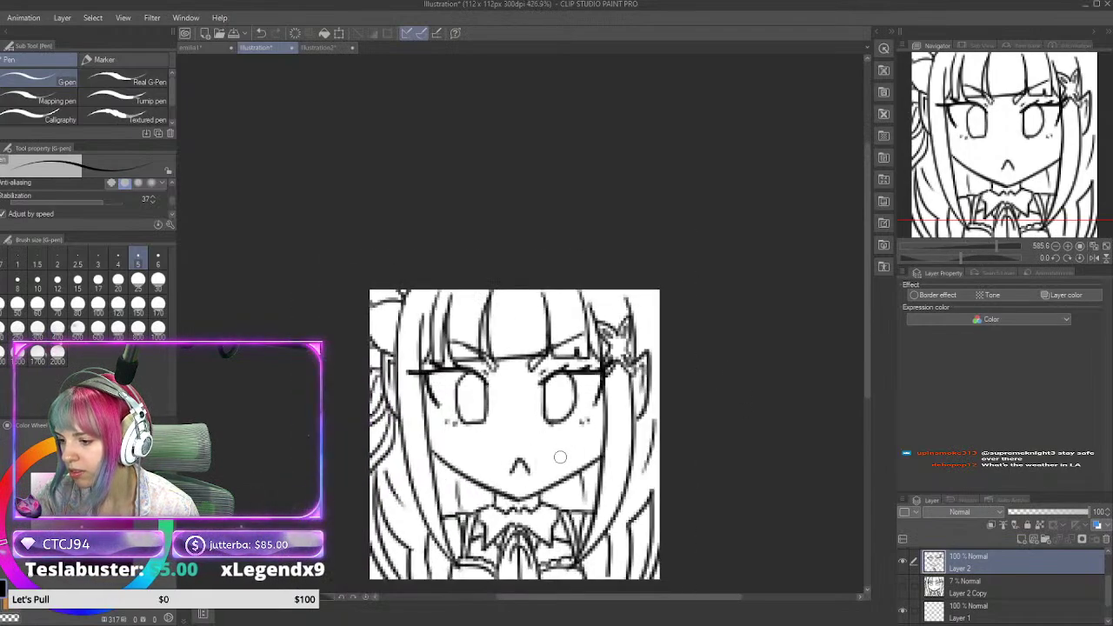
scroll(521, 460, up, 2)
Step: Add a new layer directly above the Paper layer and fill it with dark blue as a backdrop
scroll(522, 461, down, 1)
scroll(976, 591, down, 2)
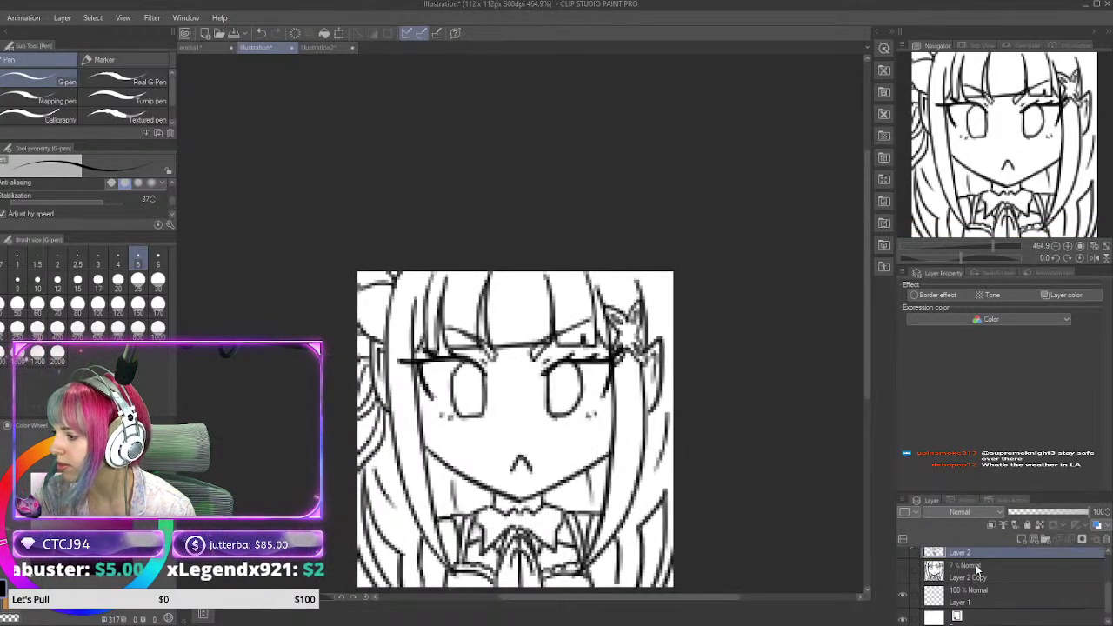
click(999, 615)
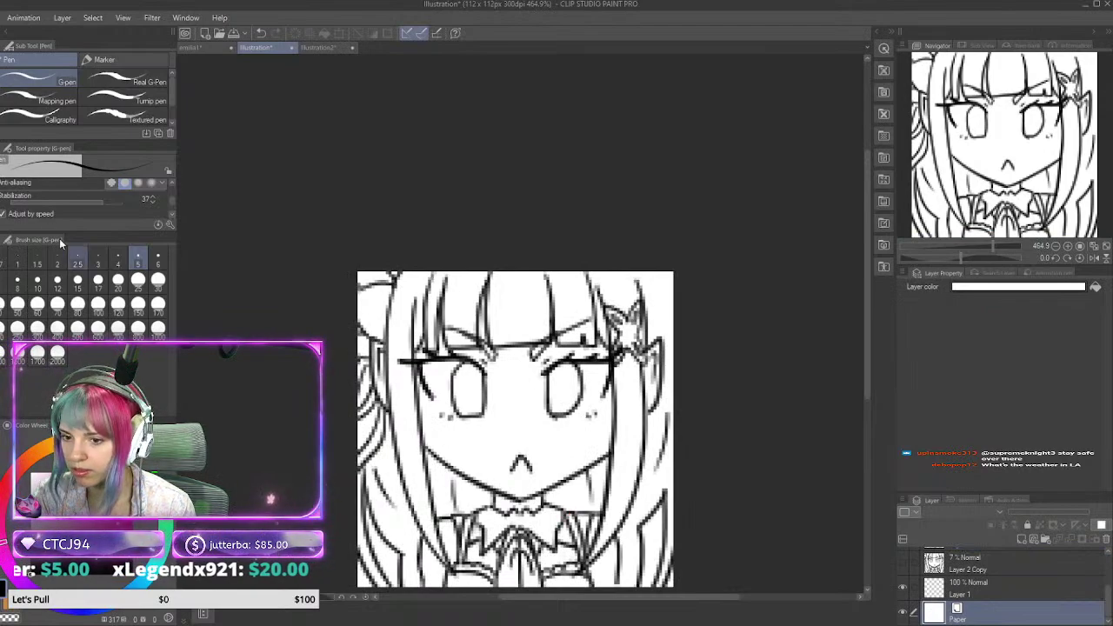
key(g)
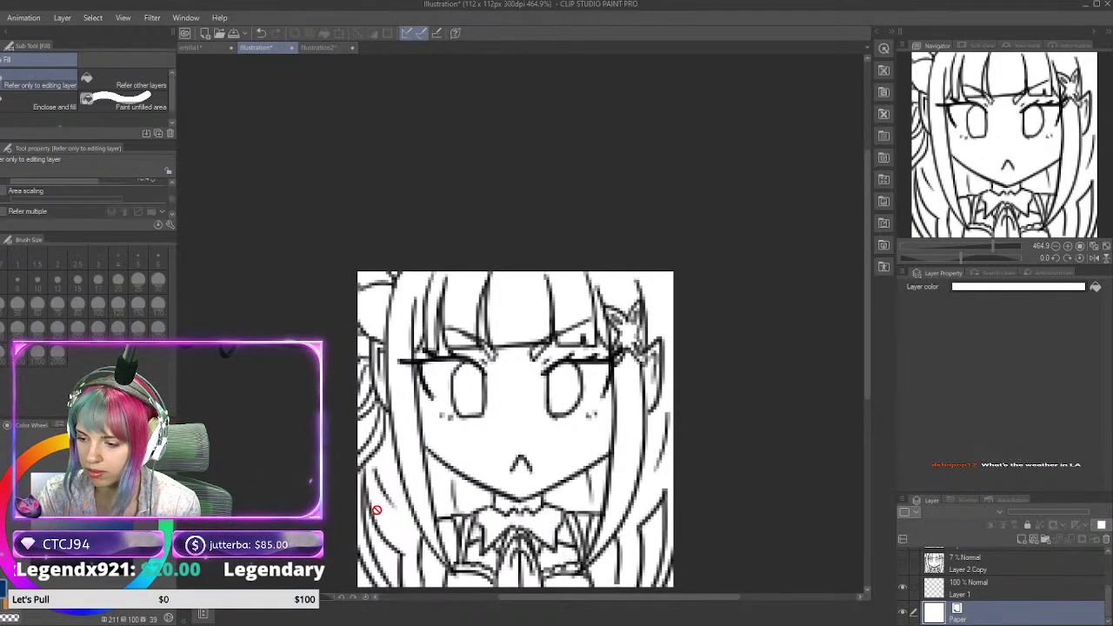
click(1024, 535)
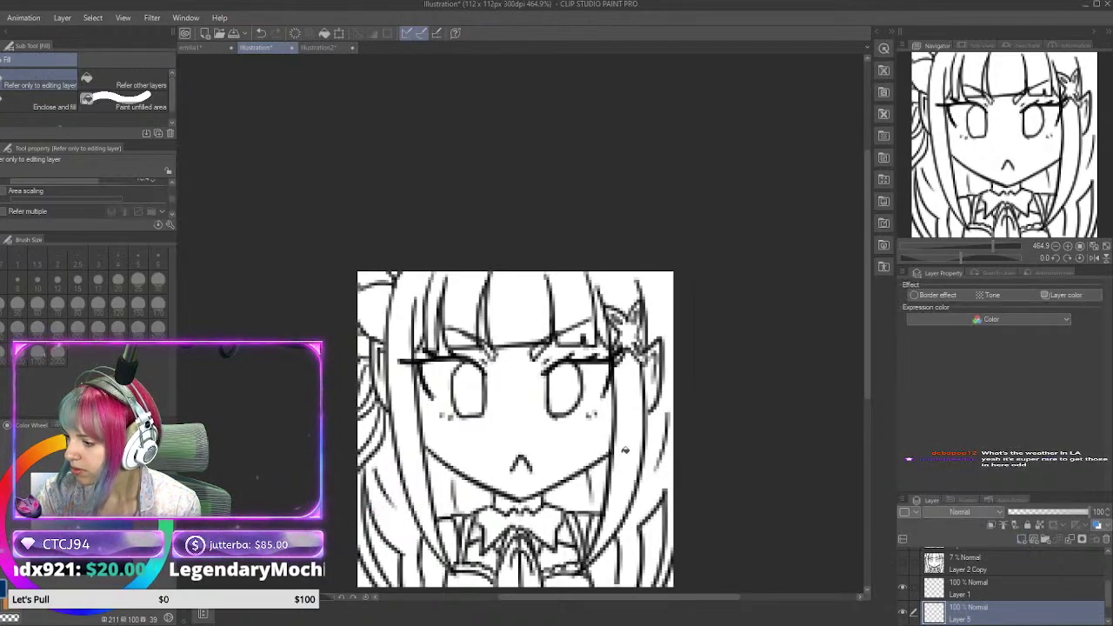
click(625, 450)
Step: Add another layer above the blue fill and pick the pale skin colour from the character reference sheet in Illustration2
click(1020, 537)
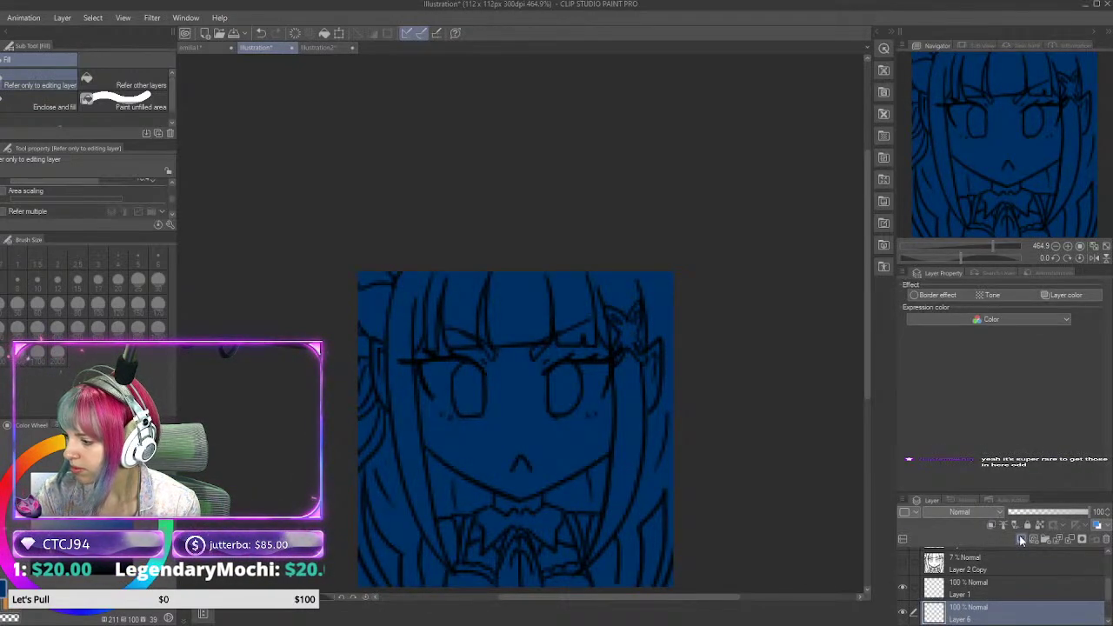
click(323, 50)
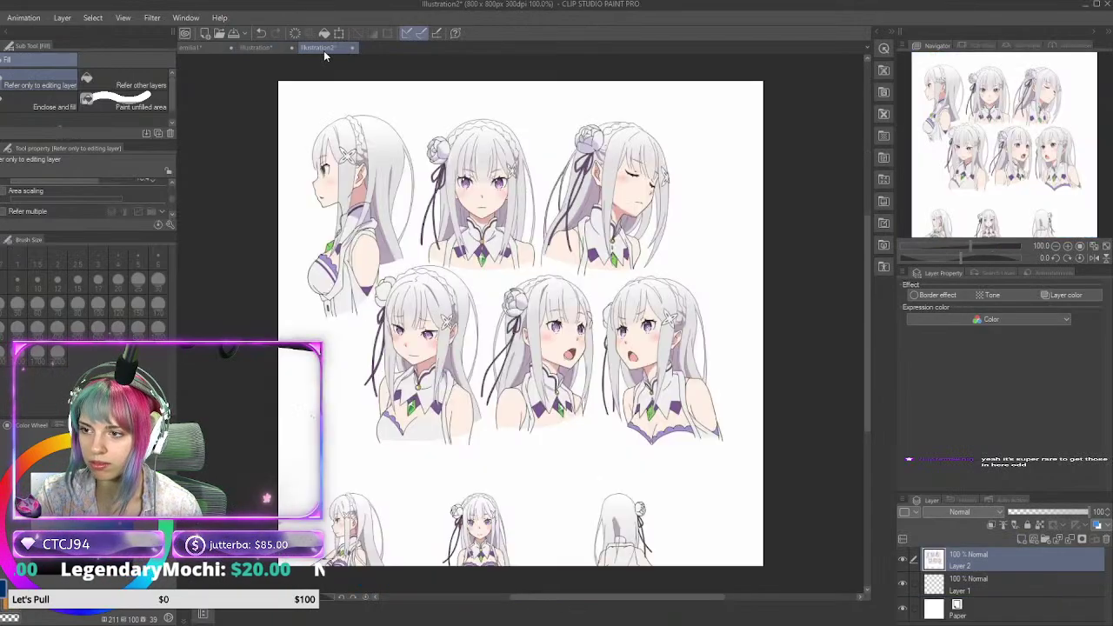
key(i)
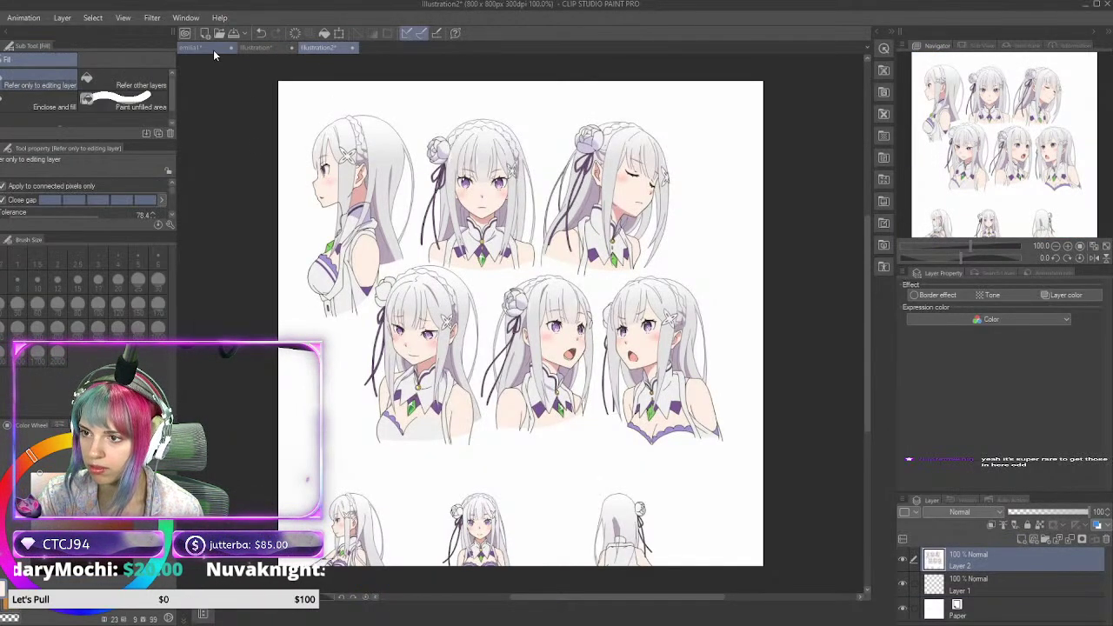
click(202, 49)
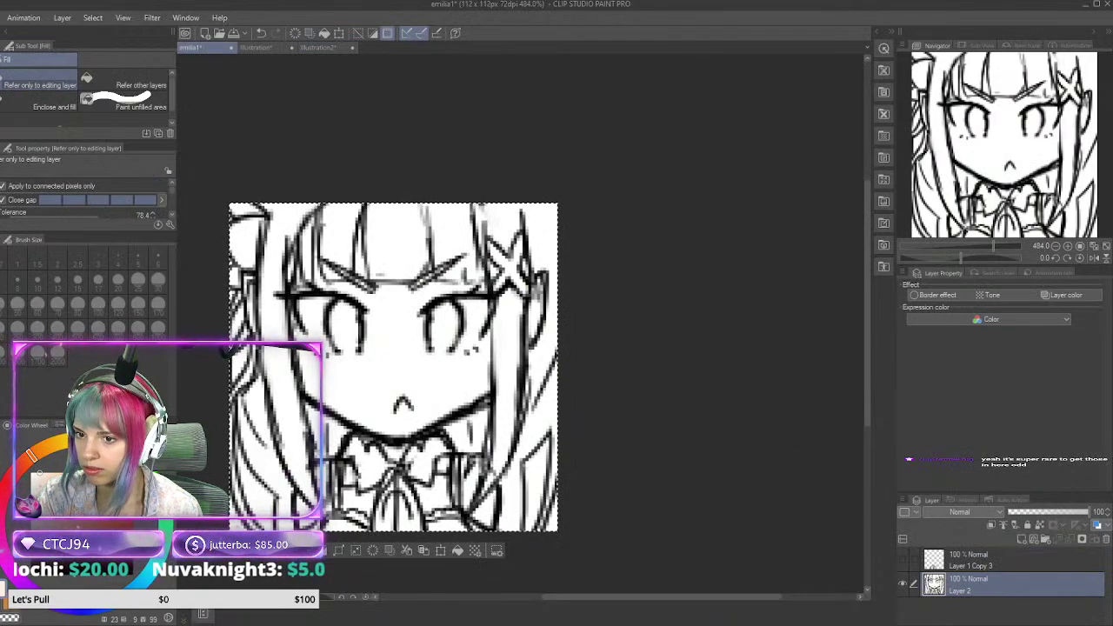
click(263, 48)
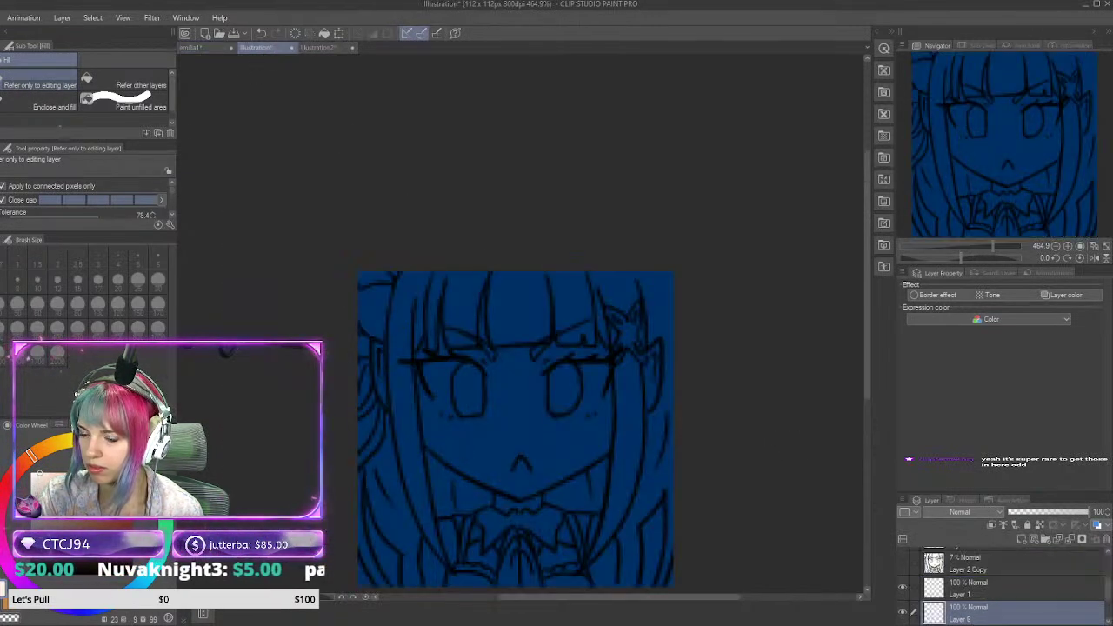
scroll(616, 479, up, 1)
scroll(710, 517, down, 2)
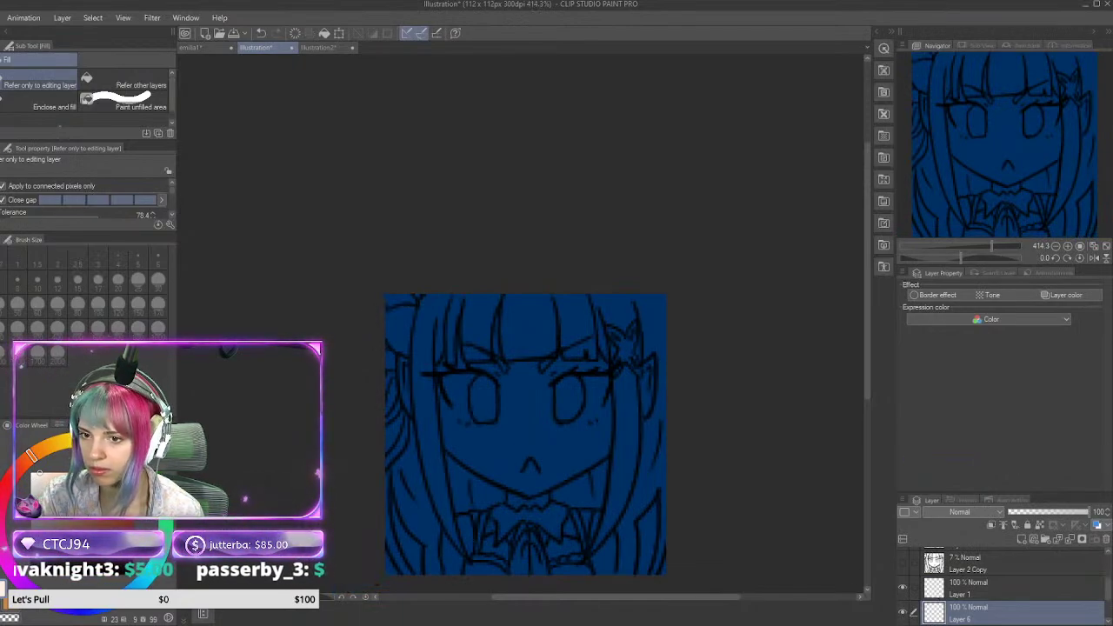
Step: Set the G-pen to brush size 5, opacity 99 and stabilization 5
key(p)
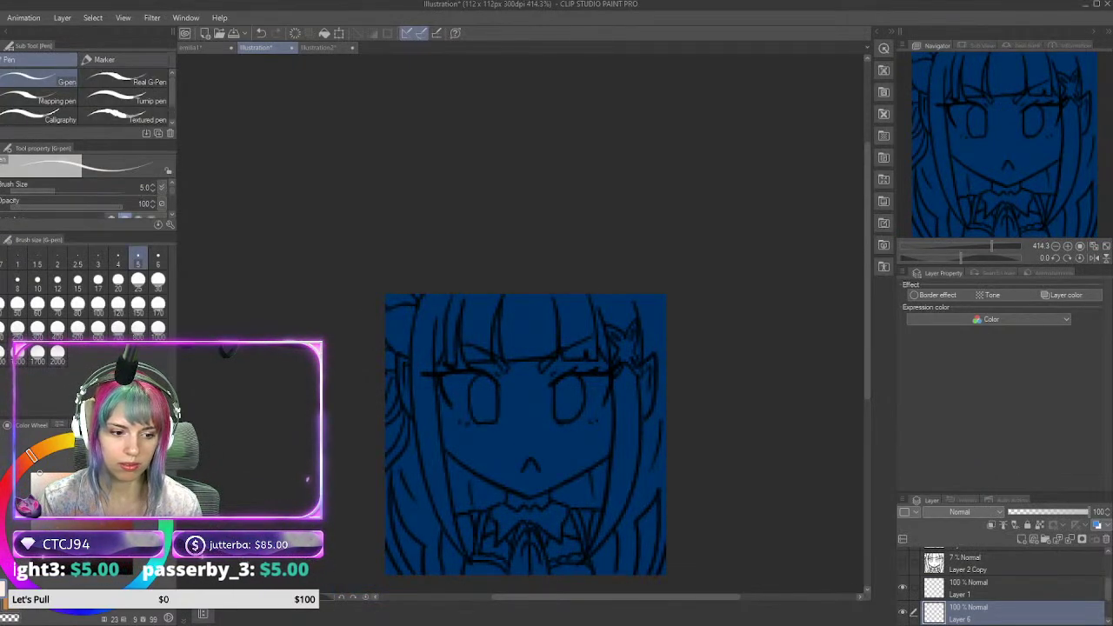
click(49, 188)
click(119, 205)
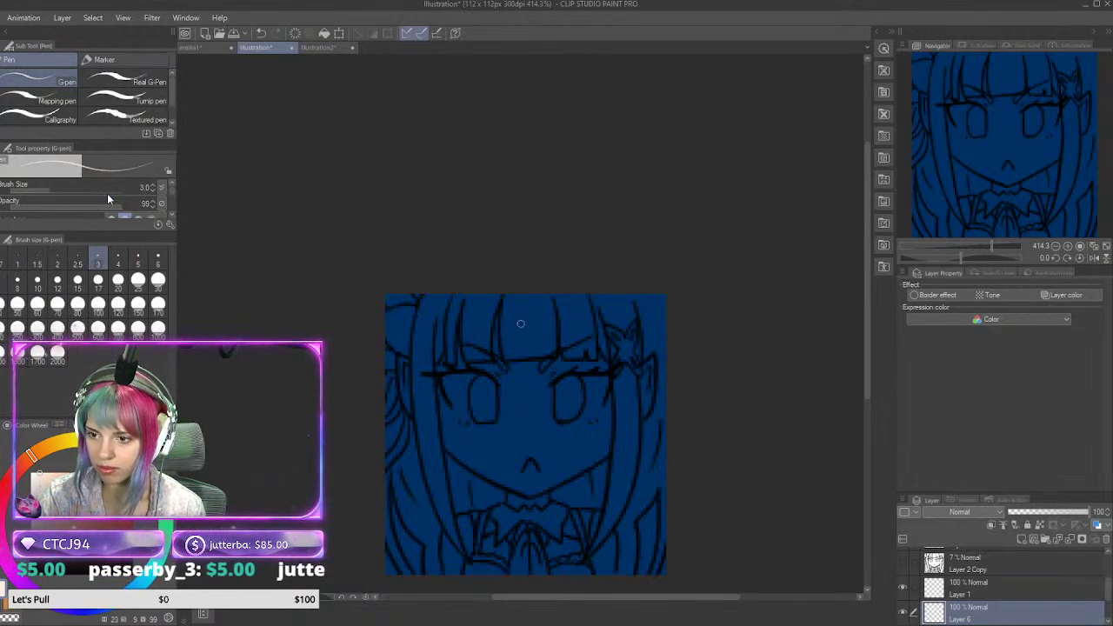
key(bracketright)
key(bracketright)
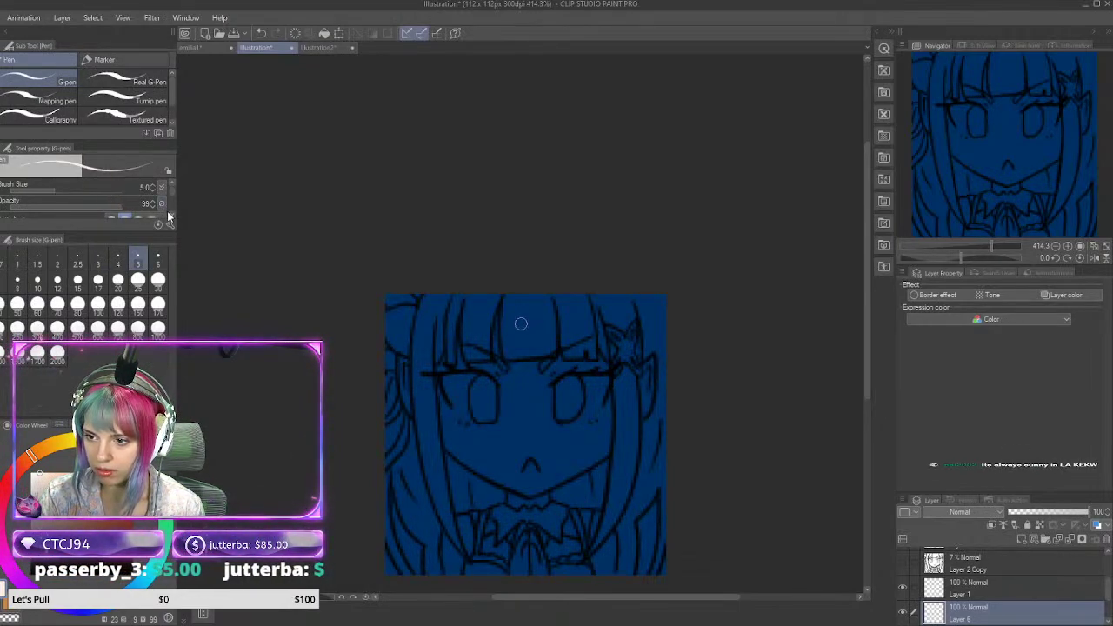
mouse_move(172, 193)
mouse_down()
mouse_move(169, 212)
mouse_move(175, 202)
mouse_up()
scroll(169, 218, down, 1)
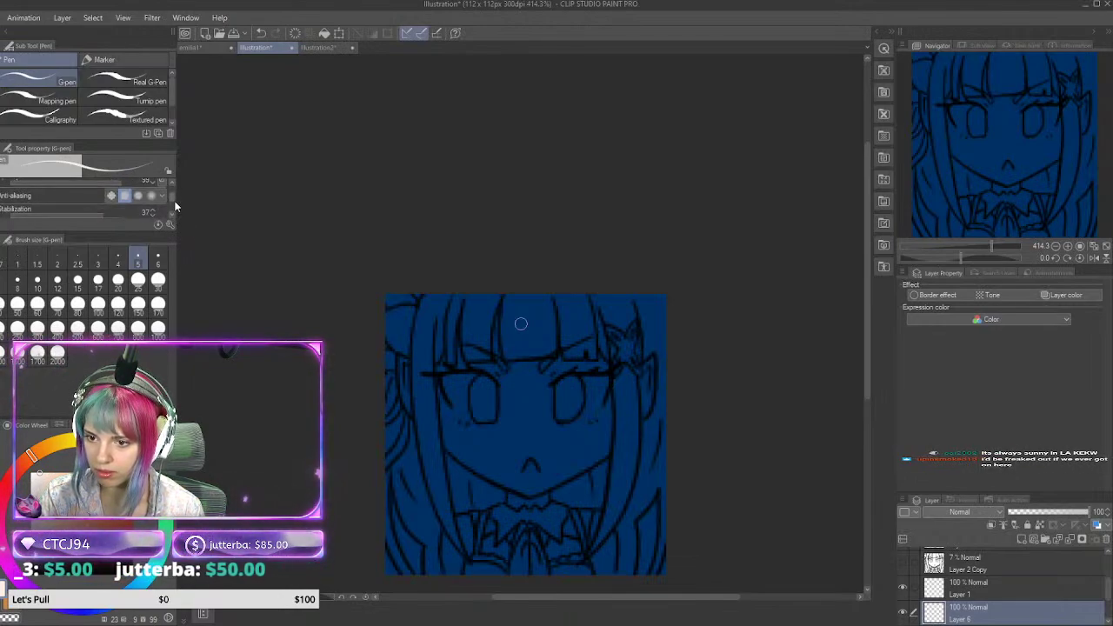
mouse_move(89, 205)
mouse_down()
mouse_move(59, 211)
mouse_move(69, 206)
mouse_up()
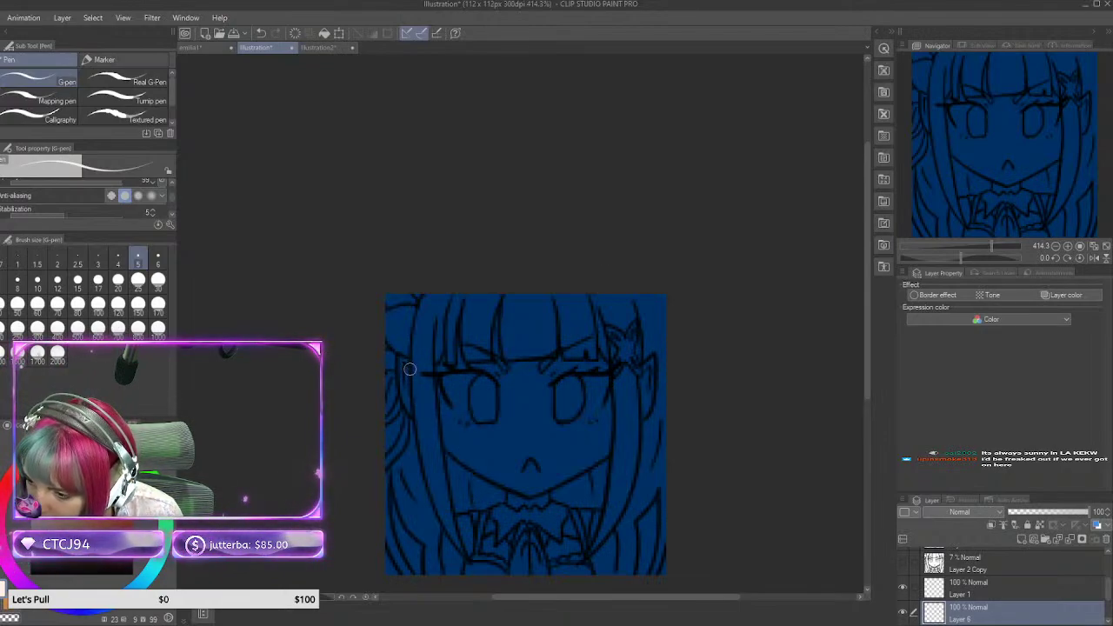
Step: Outline the face, neck and the ear opposite the star ornament in the skin colour on Layer 6, and fill the enclosed face
drag(402, 372, 419, 419)
mouse_move(405, 364)
mouse_down()
mouse_move(416, 409)
mouse_move(424, 327)
mouse_move(451, 294)
mouse_up()
mouse_move(582, 294)
mouse_down()
mouse_move(605, 319)
mouse_move(619, 402)
mouse_move(611, 449)
mouse_move(568, 470)
mouse_move(589, 460)
mouse_up()
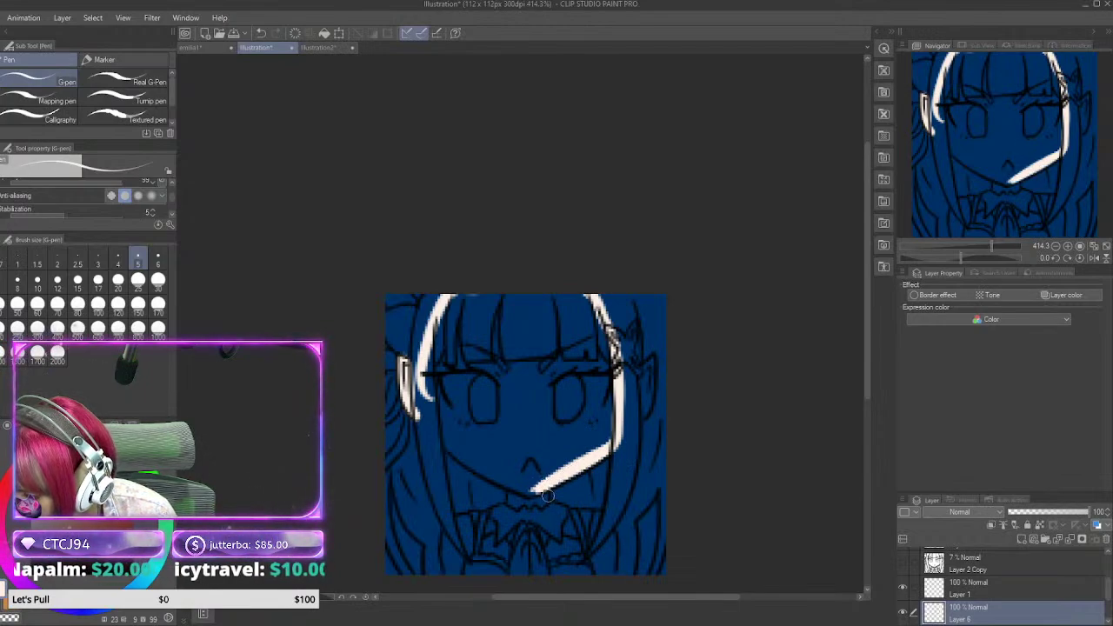
mouse_move(535, 486)
mouse_down()
mouse_move(546, 513)
mouse_move(512, 509)
mouse_up()
mouse_move(426, 397)
mouse_down()
mouse_move(442, 442)
mouse_move(515, 493)
mouse_up()
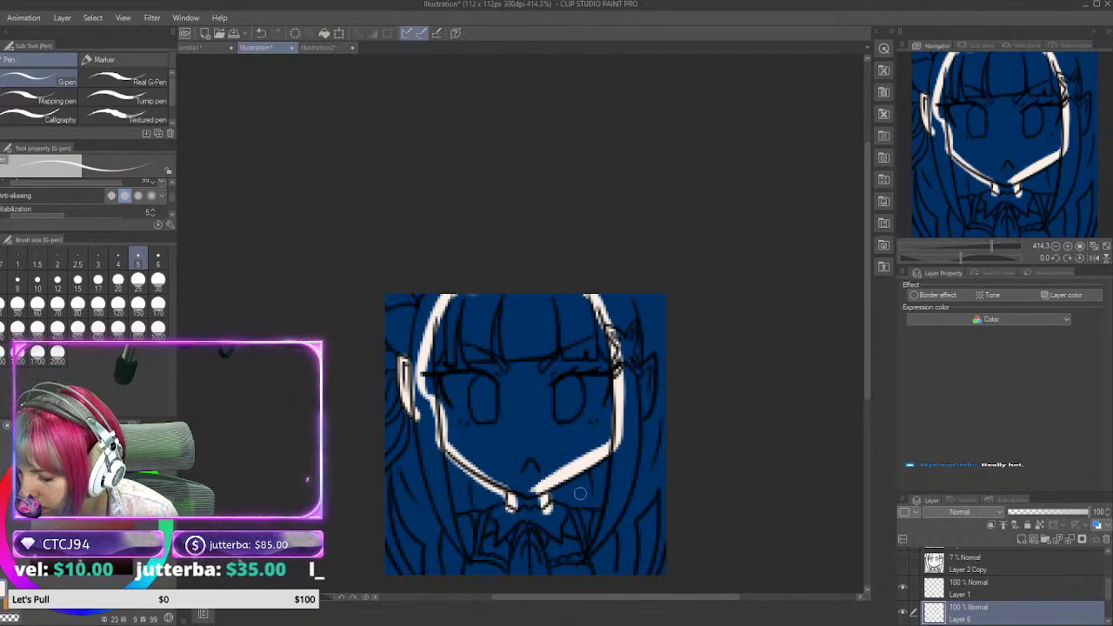
mouse_move(504, 504)
mouse_down()
mouse_move(548, 512)
mouse_move(551, 497)
mouse_up()
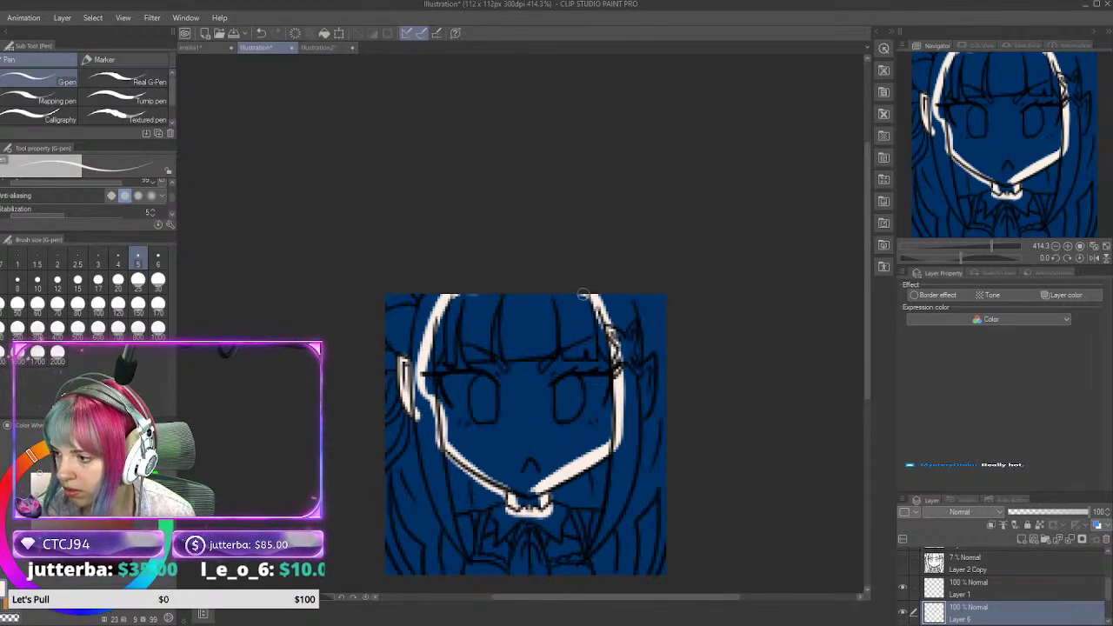
key(g)
click(522, 404)
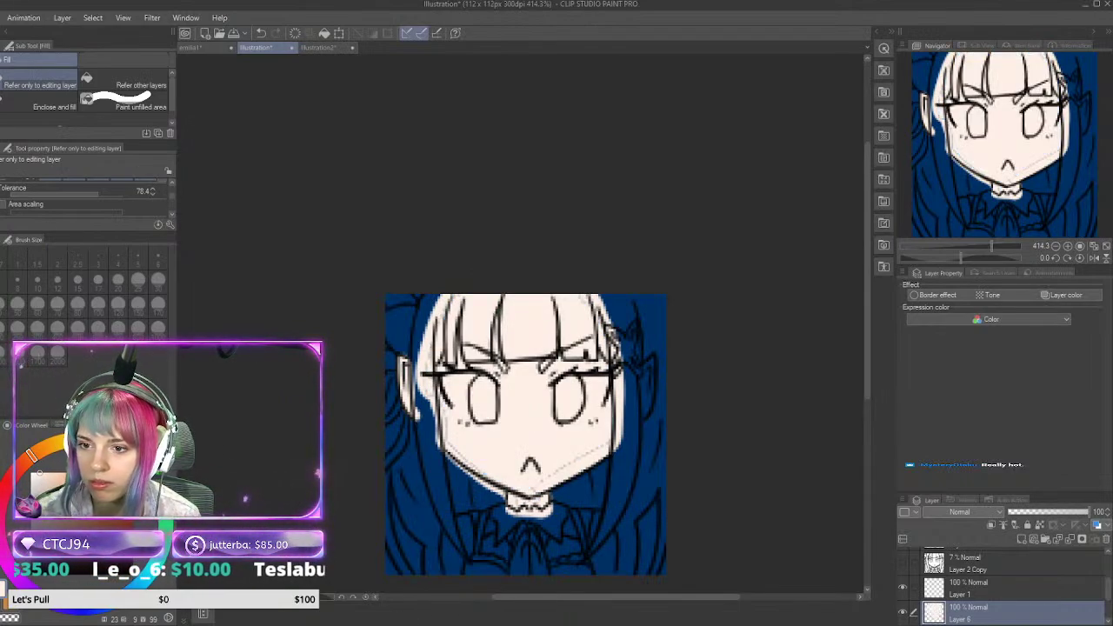
Step: Turn off the G-pen's anti-aliasing, cover the gaps along the jaw and paint the ear below the star ornament in the skin colour
key(p)
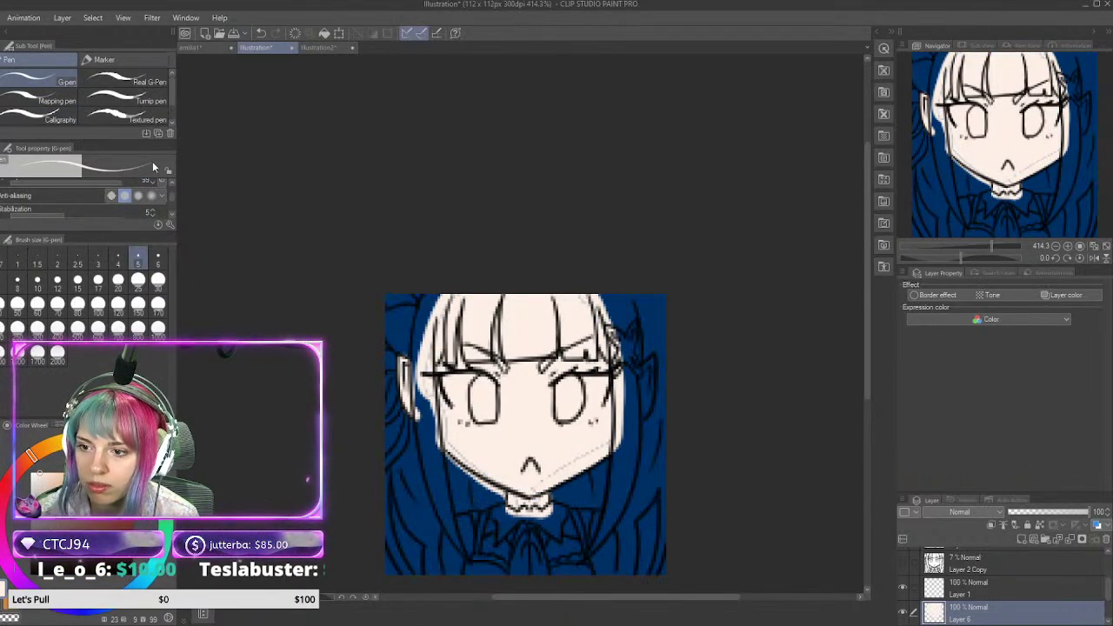
click(119, 196)
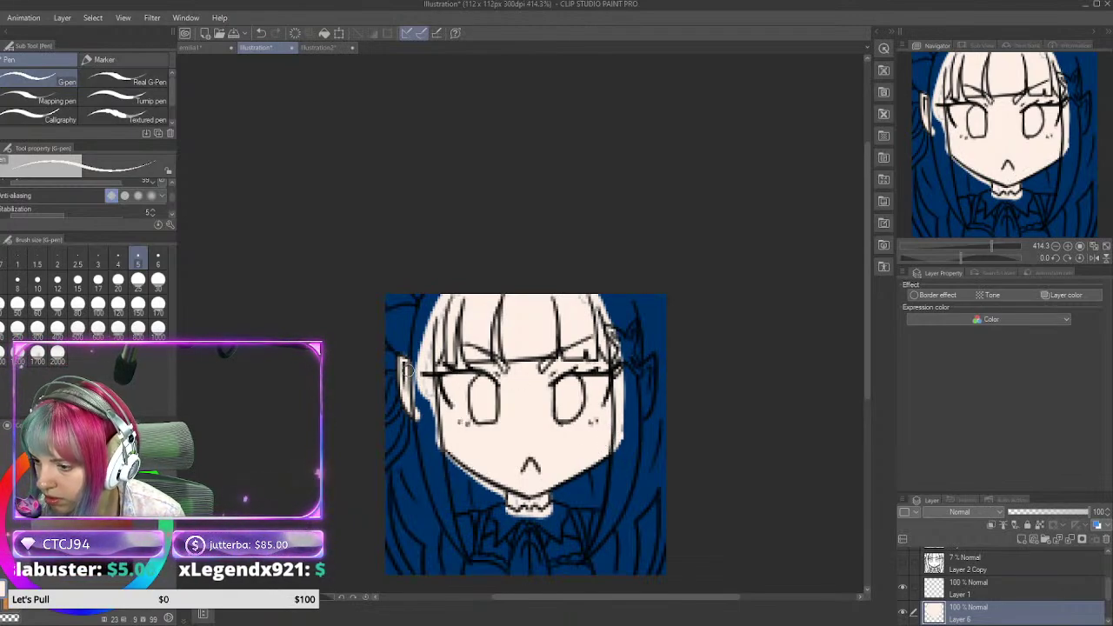
mouse_move(648, 364)
mouse_down()
mouse_move(644, 413)
mouse_move(649, 368)
mouse_up()
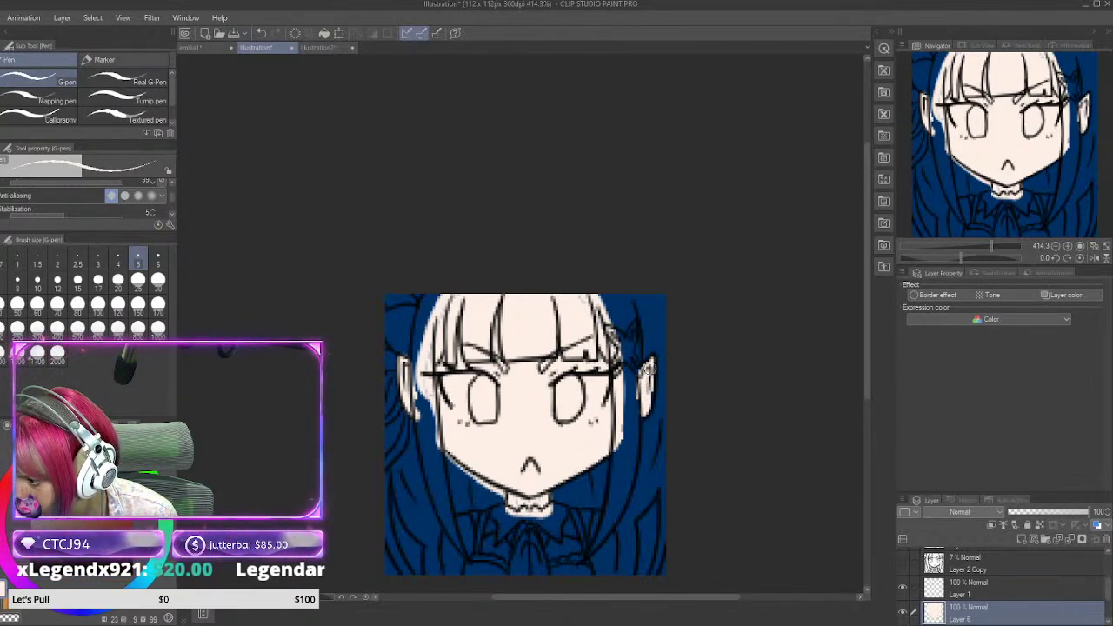
Step: Paint the praying hands, the shoulders and the arms beside the collar in the skin colour on Layer 6
mouse_move(489, 536)
mouse_down()
mouse_move(525, 549)
mouse_move(511, 552)
mouse_move(510, 584)
mouse_move(521, 522)
mouse_move(519, 584)
mouse_move(531, 522)
mouse_move(543, 583)
mouse_move(530, 579)
mouse_move(539, 581)
mouse_move(546, 545)
mouse_move(560, 536)
mouse_move(565, 552)
mouse_move(661, 491)
mouse_move(613, 538)
mouse_move(640, 565)
mouse_move(608, 559)
mouse_move(591, 521)
mouse_move(599, 515)
mouse_move(610, 561)
mouse_move(594, 553)
mouse_move(599, 579)
mouse_move(612, 534)
mouse_move(606, 565)
mouse_up()
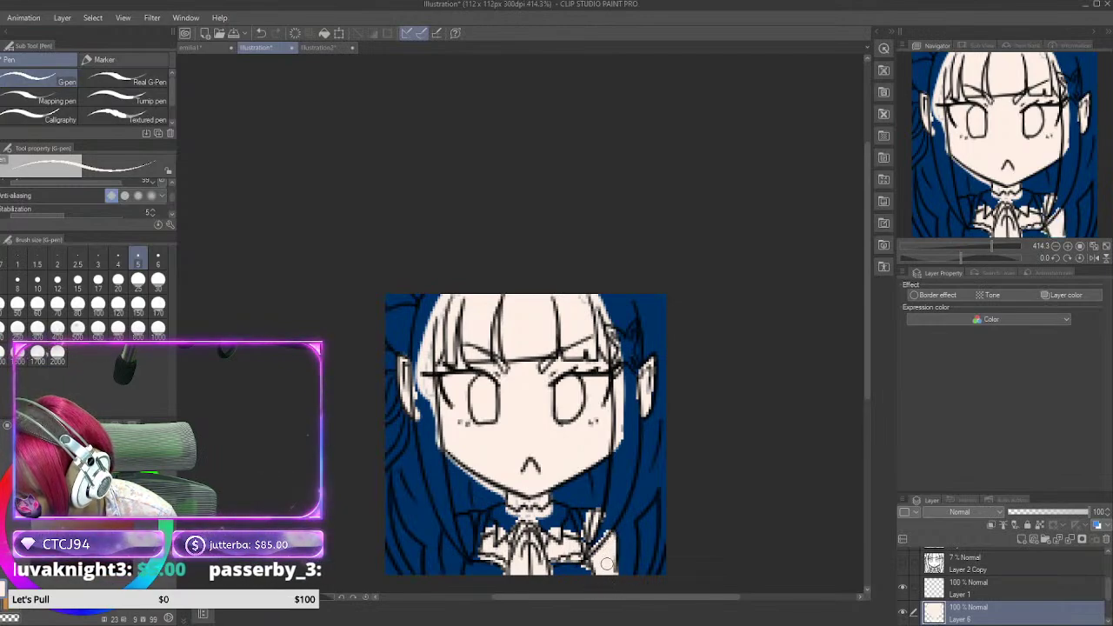
mouse_move(450, 551)
mouse_down()
mouse_move(452, 584)
mouse_move(446, 543)
mouse_move(461, 588)
mouse_up()
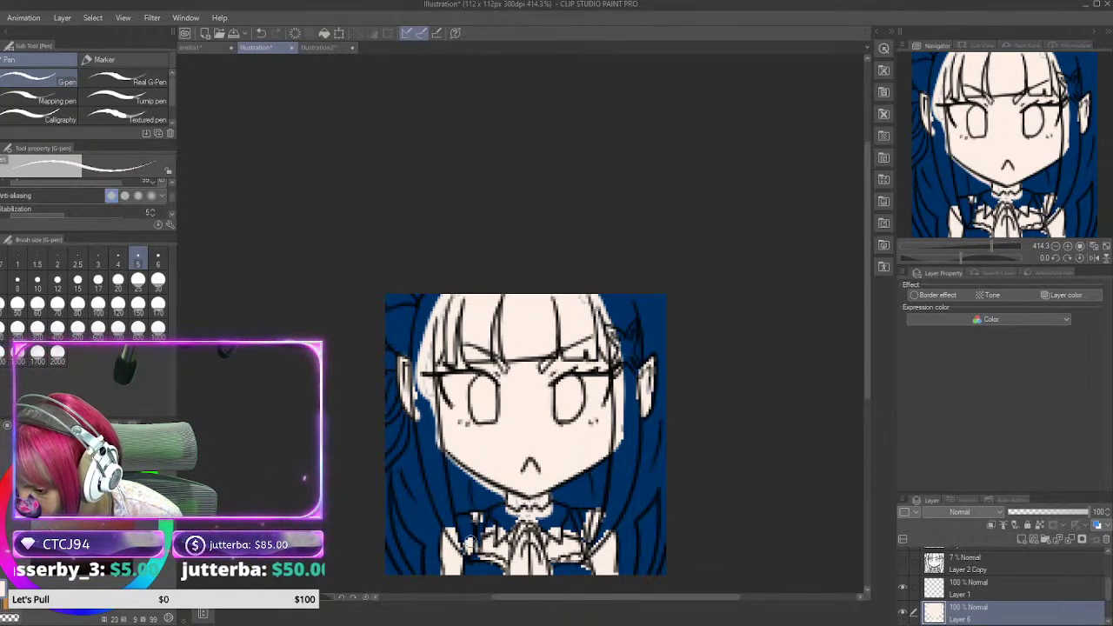
drag(463, 522, 476, 520)
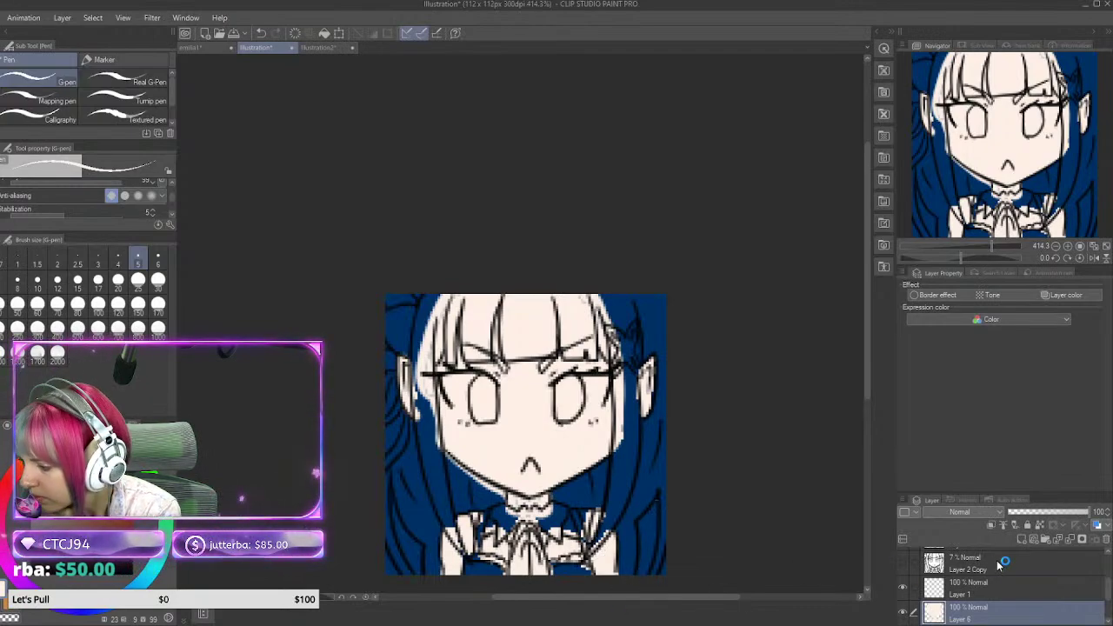
scroll(1110, 584, up, 2)
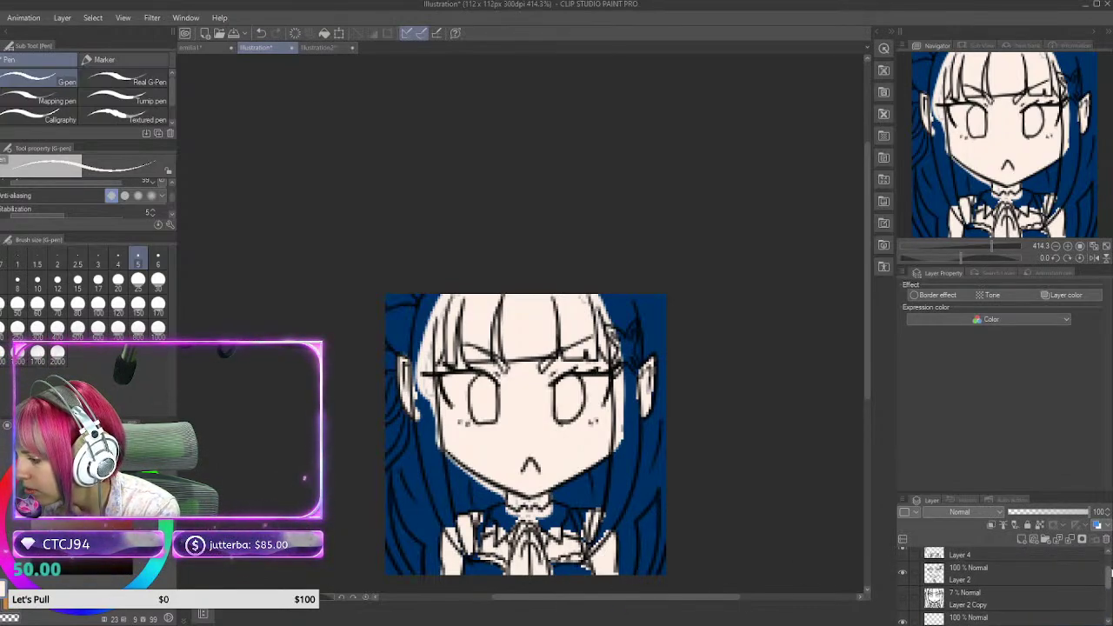
click(1017, 575)
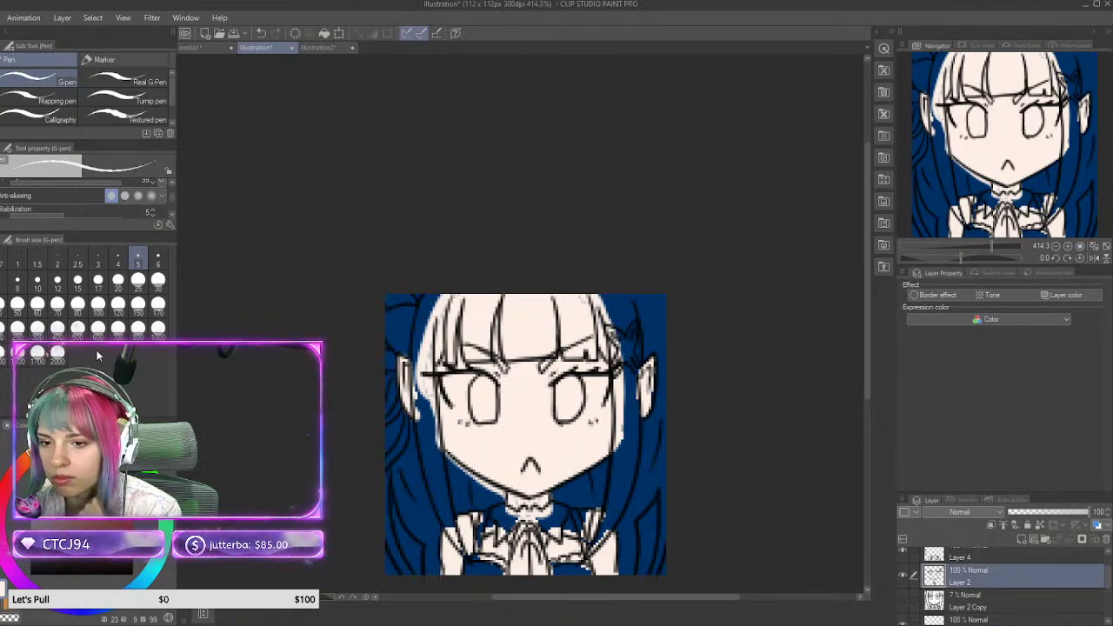
drag(52, 543, 30, 574)
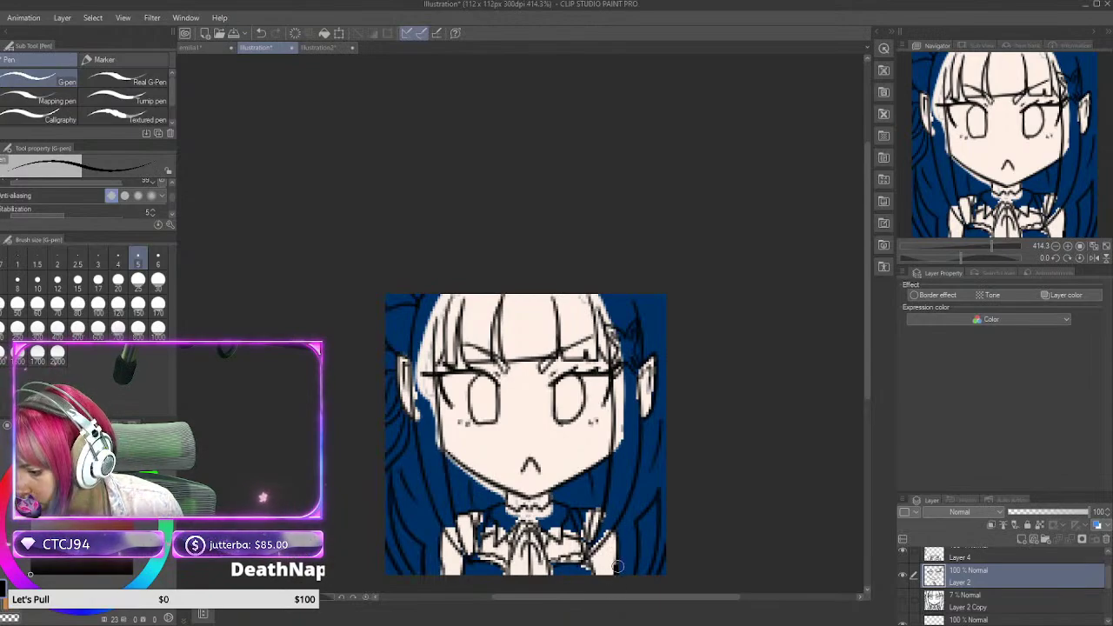
click(124, 196)
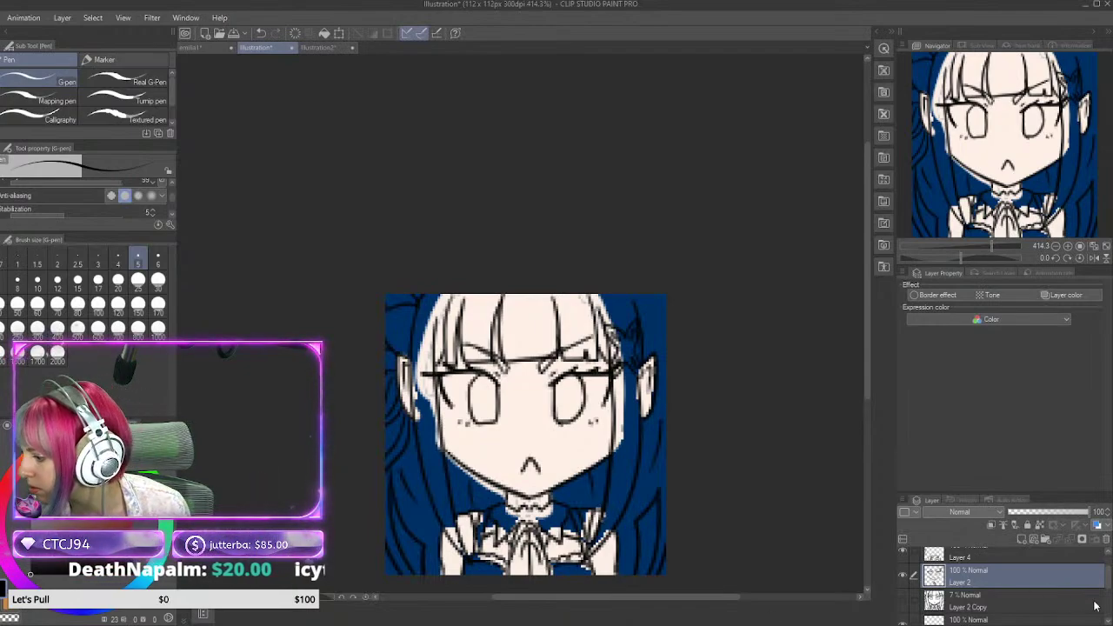
Step: Add a layer above the skin layer, Layer 6, and pick the pale grey-white hair colour from the character reference sheet in Illustration2
scroll(1070, 591, down, 5)
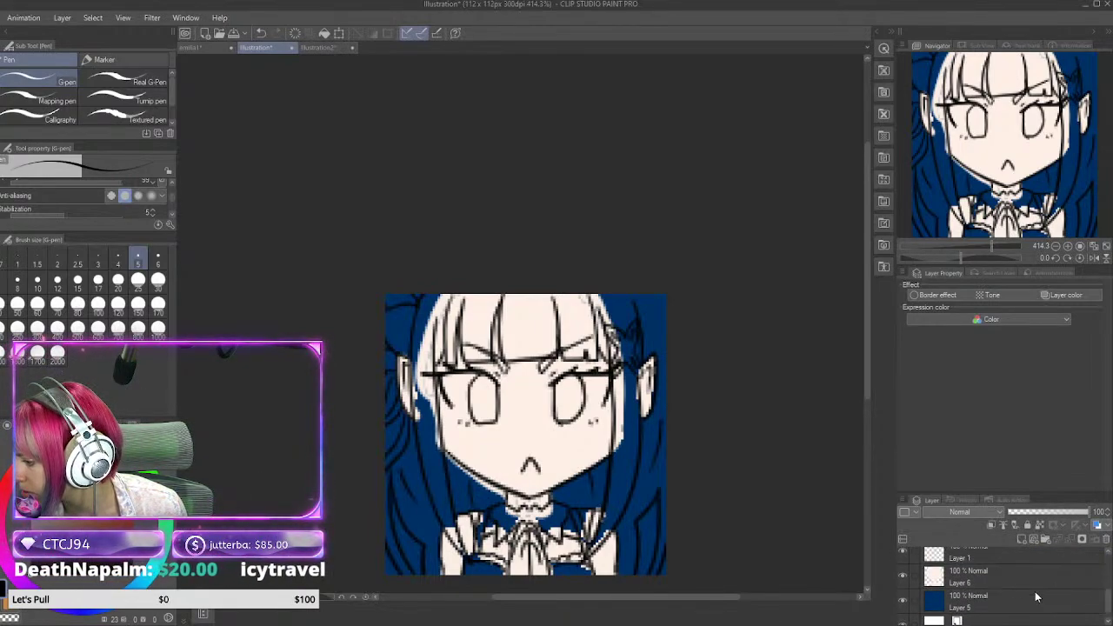
click(975, 583)
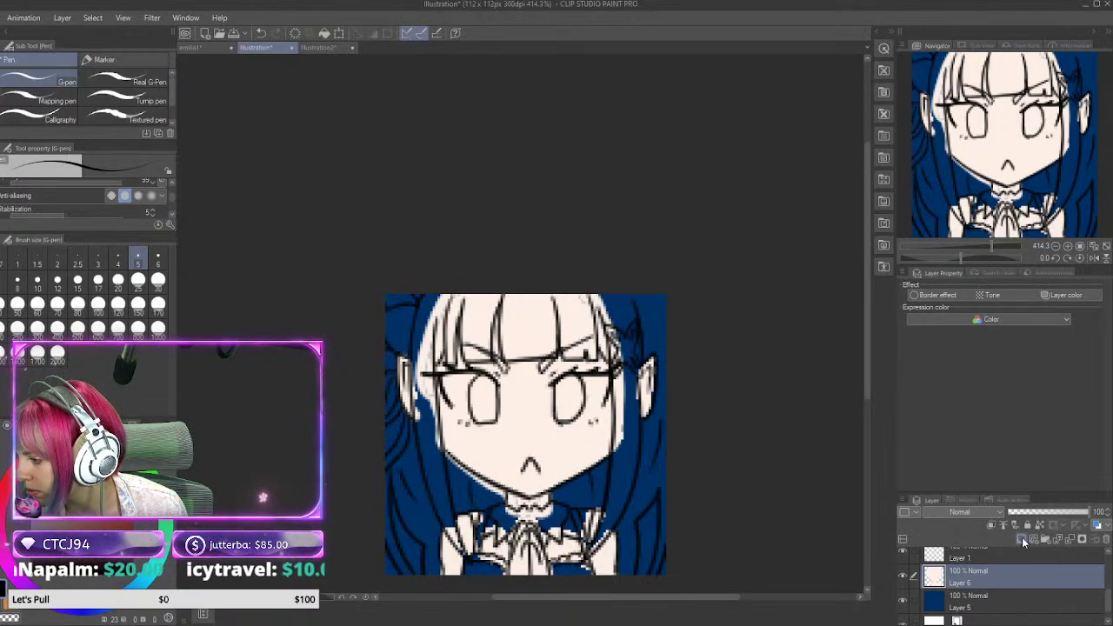
click(1021, 538)
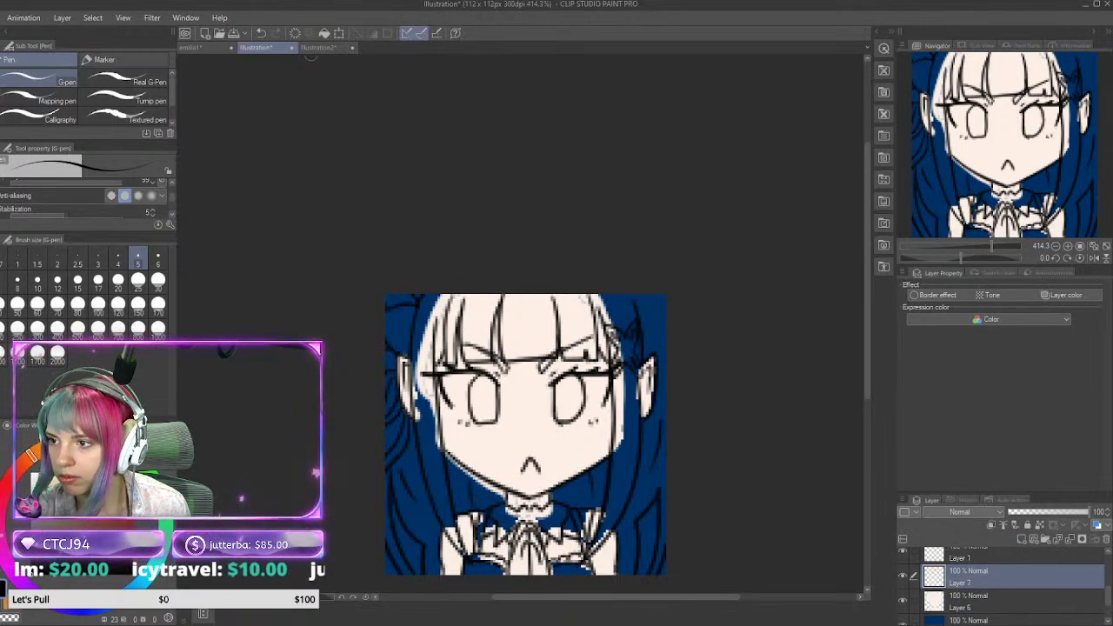
click(314, 48)
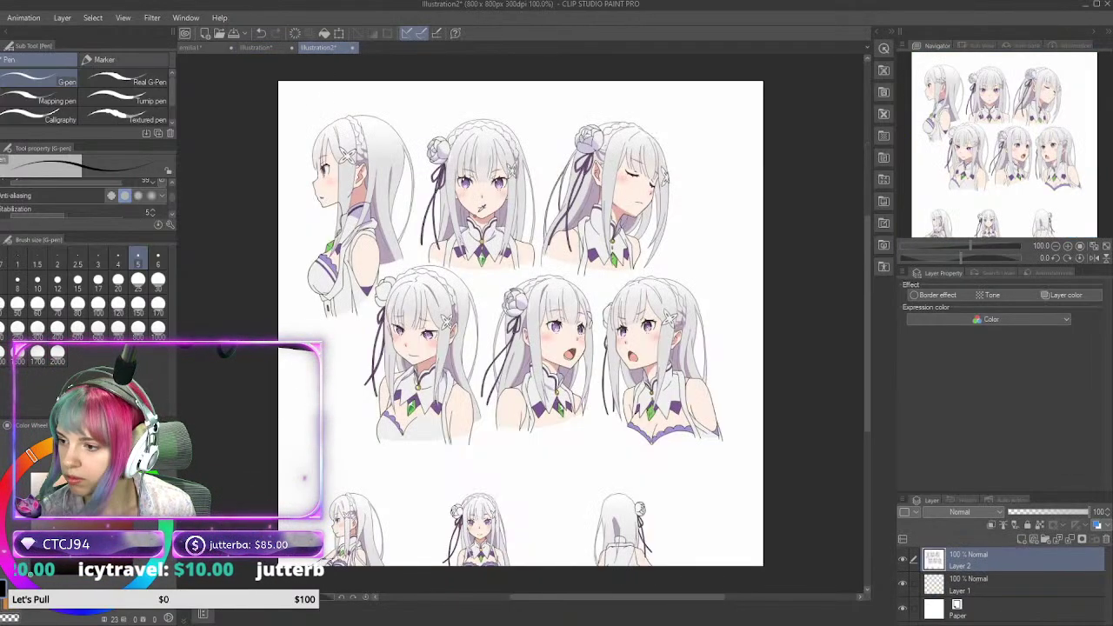
key(i)
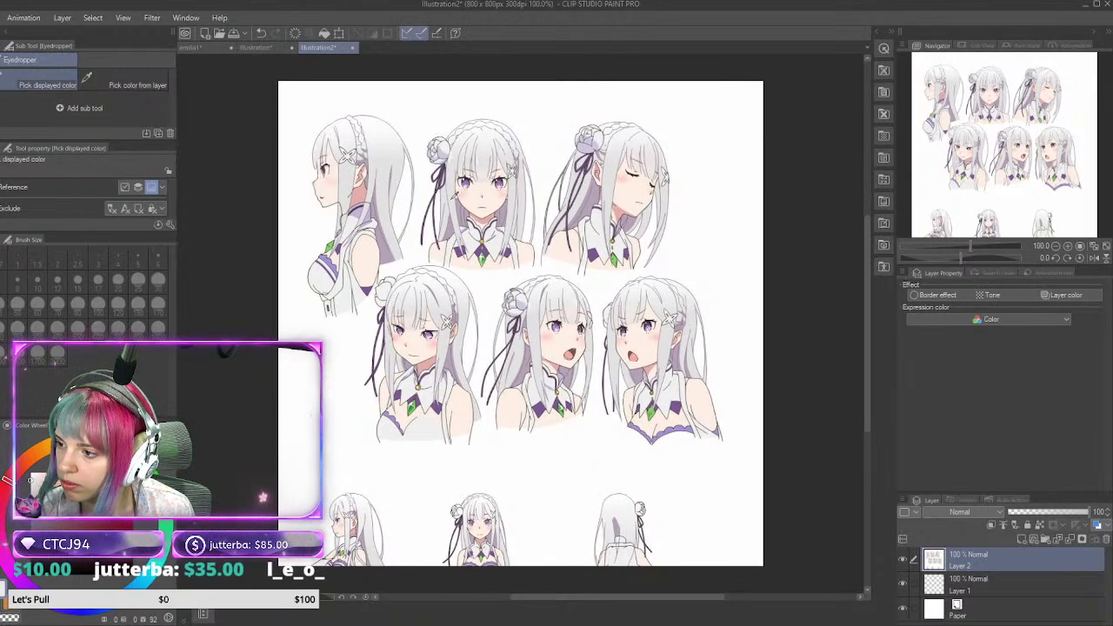
key(p)
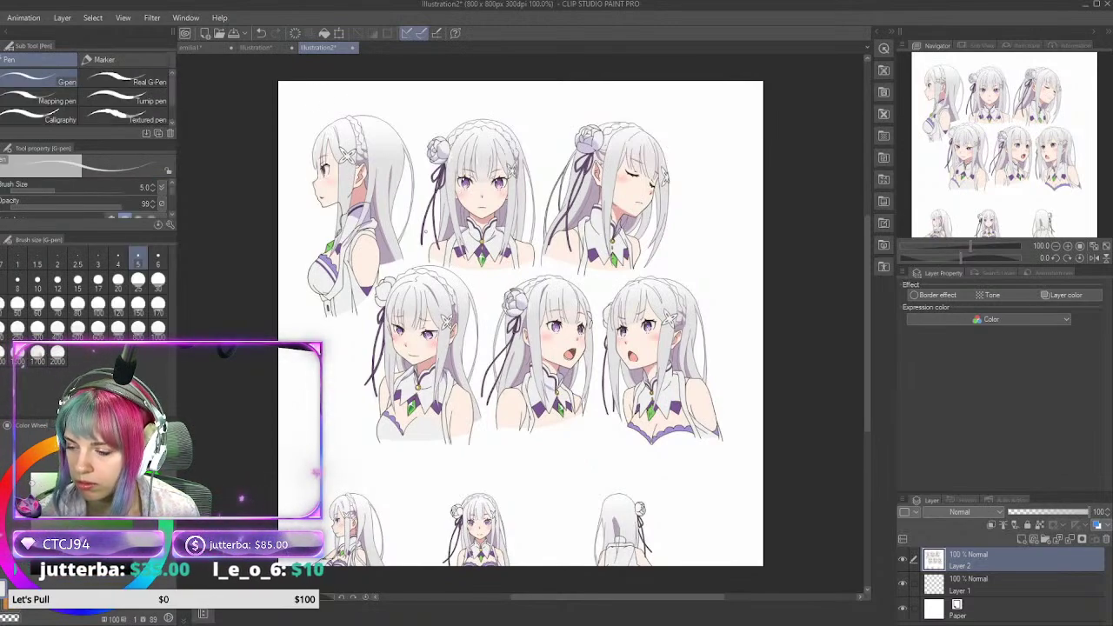
key(i)
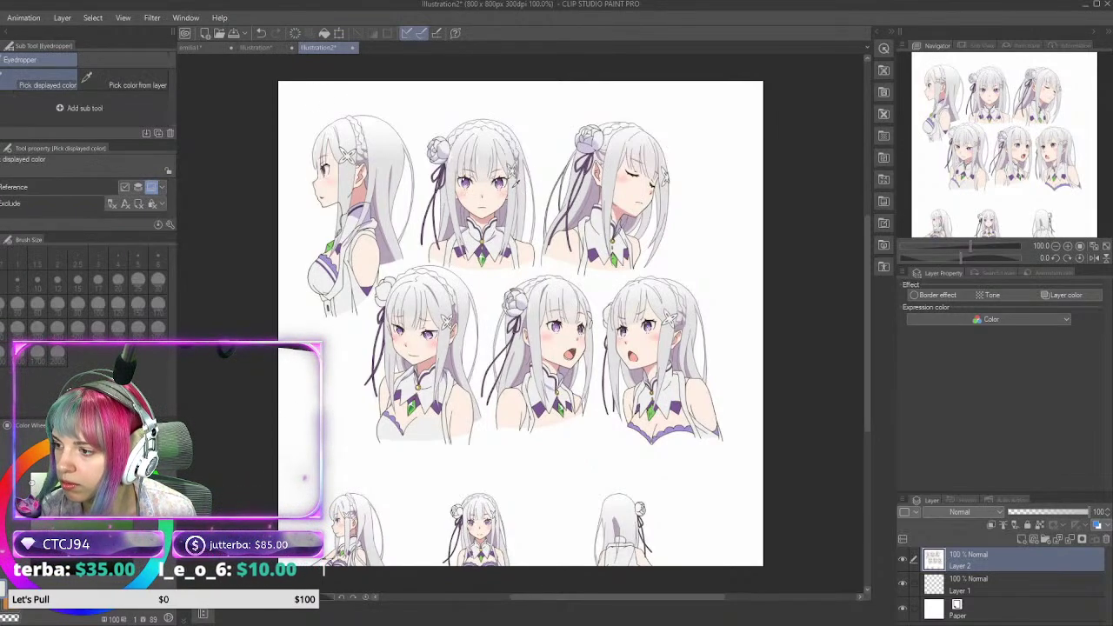
key(p)
Step: Return to the emote drawing in Illustration and hide the skin layer, Layer 6
click(208, 47)
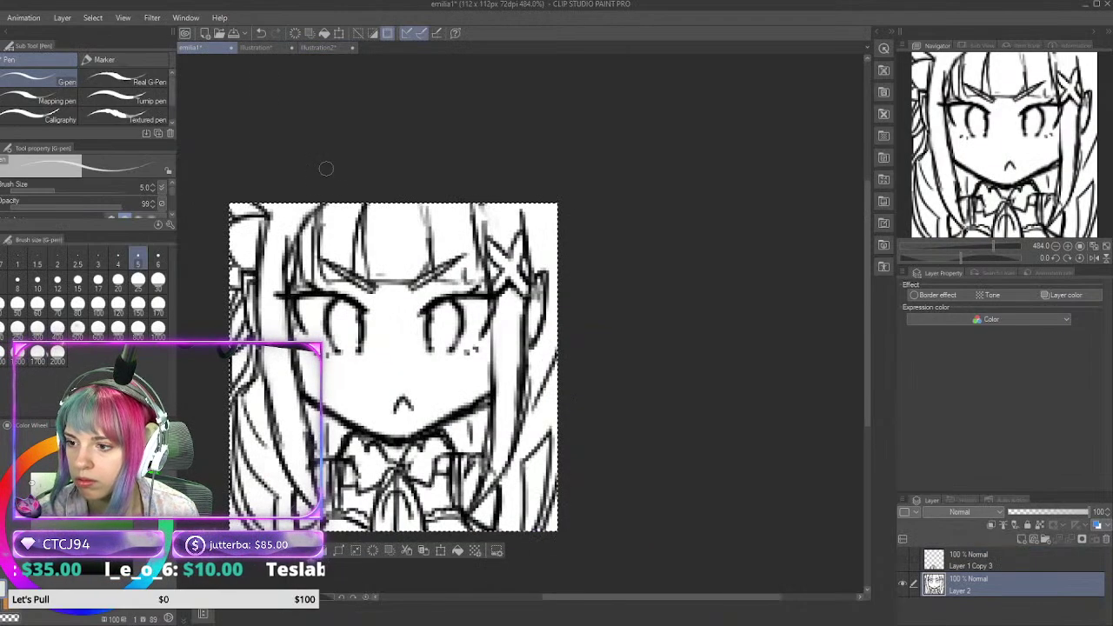
click(257, 48)
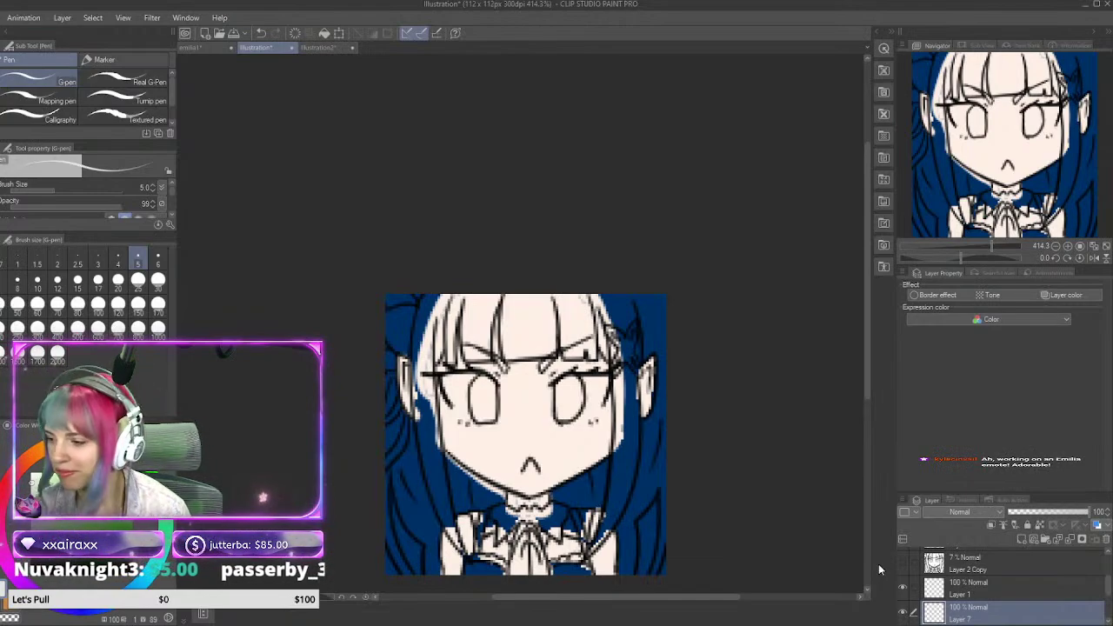
scroll(1109, 589, down, 2)
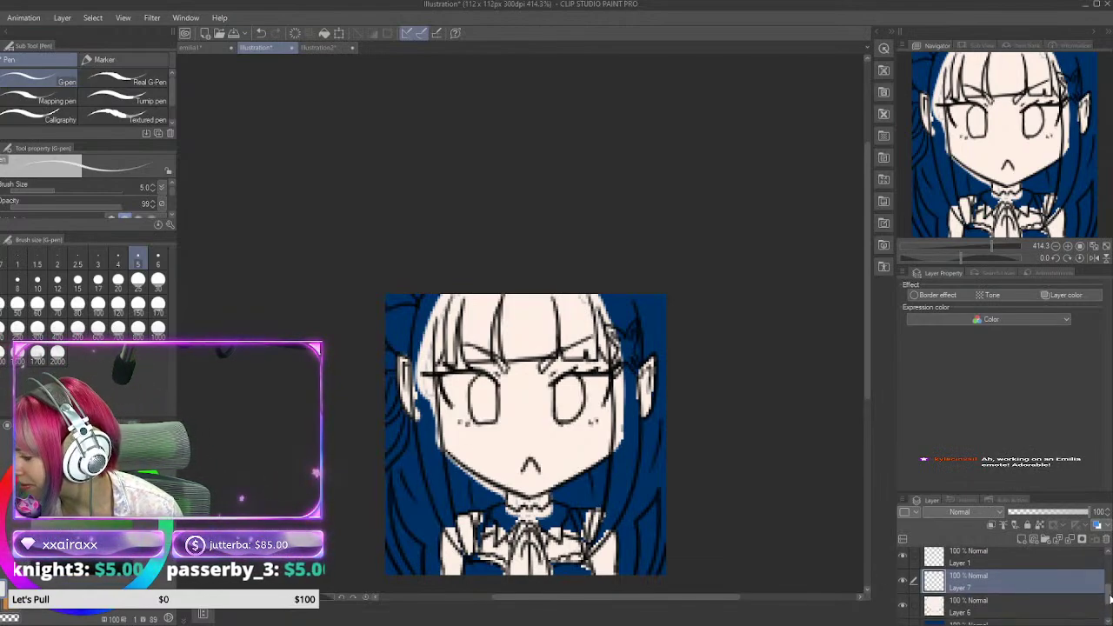
click(904, 597)
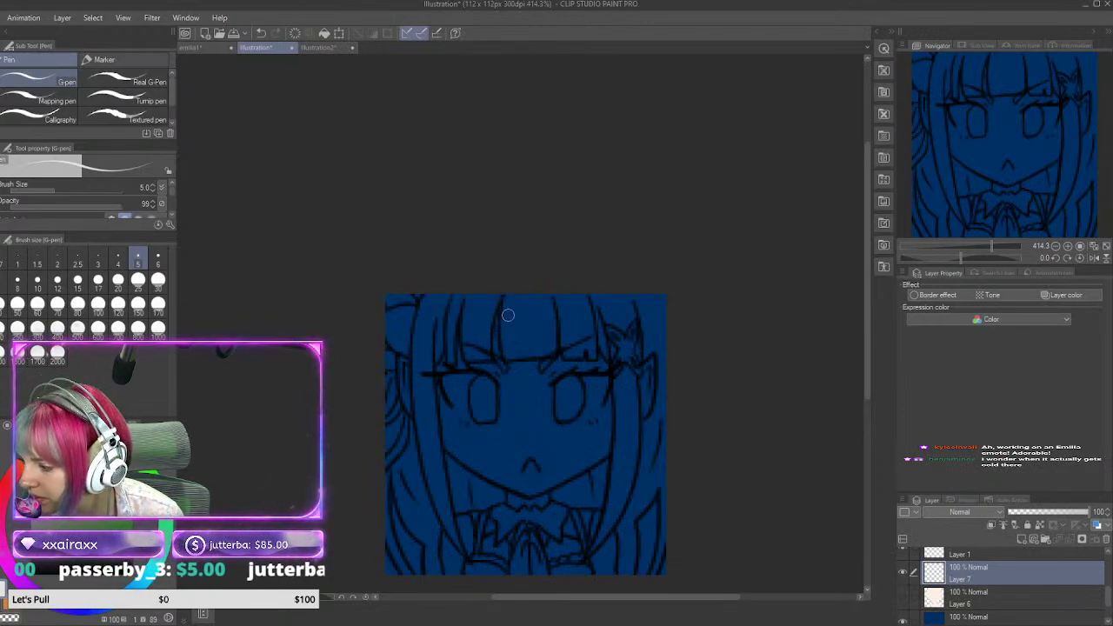
Step: Outline the centre bangs, the fringe beside the star ornament and the long lock below it in the hair colour on Layer 7
drag(507, 296, 504, 354)
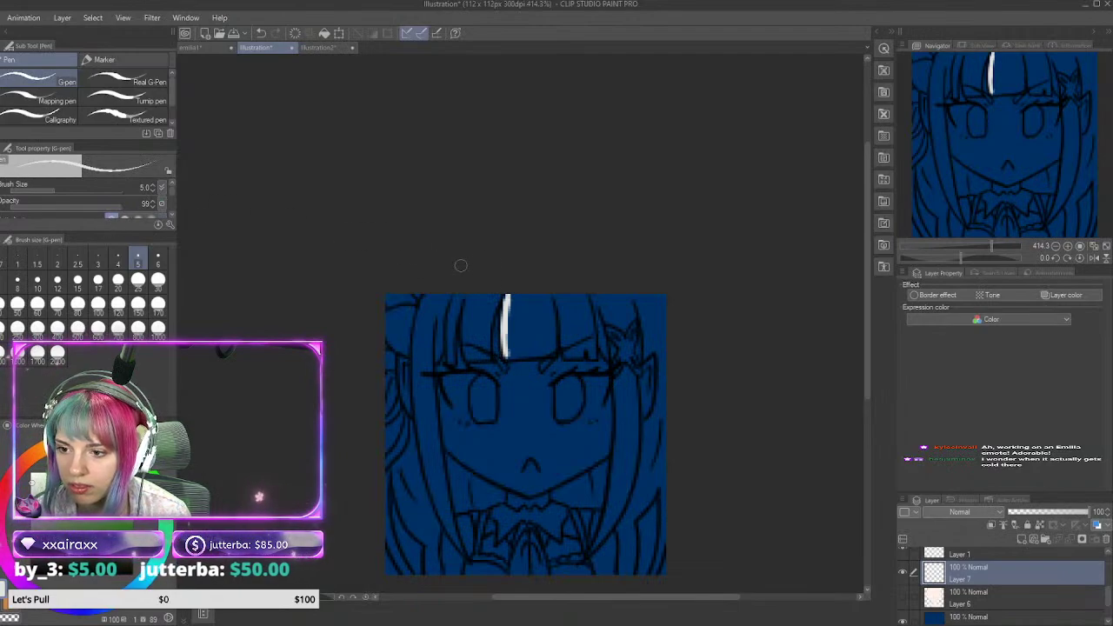
mouse_move(508, 296)
mouse_down()
mouse_move(509, 354)
mouse_move(525, 349)
mouse_move(508, 357)
mouse_move(553, 350)
mouse_move(550, 298)
mouse_up()
mouse_move(562, 342)
mouse_down()
mouse_move(574, 355)
mouse_move(593, 339)
mouse_move(589, 350)
mouse_move(590, 320)
mouse_move(608, 353)
mouse_move(617, 443)
mouse_move(608, 518)
mouse_move(589, 556)
mouse_move(609, 510)
mouse_up()
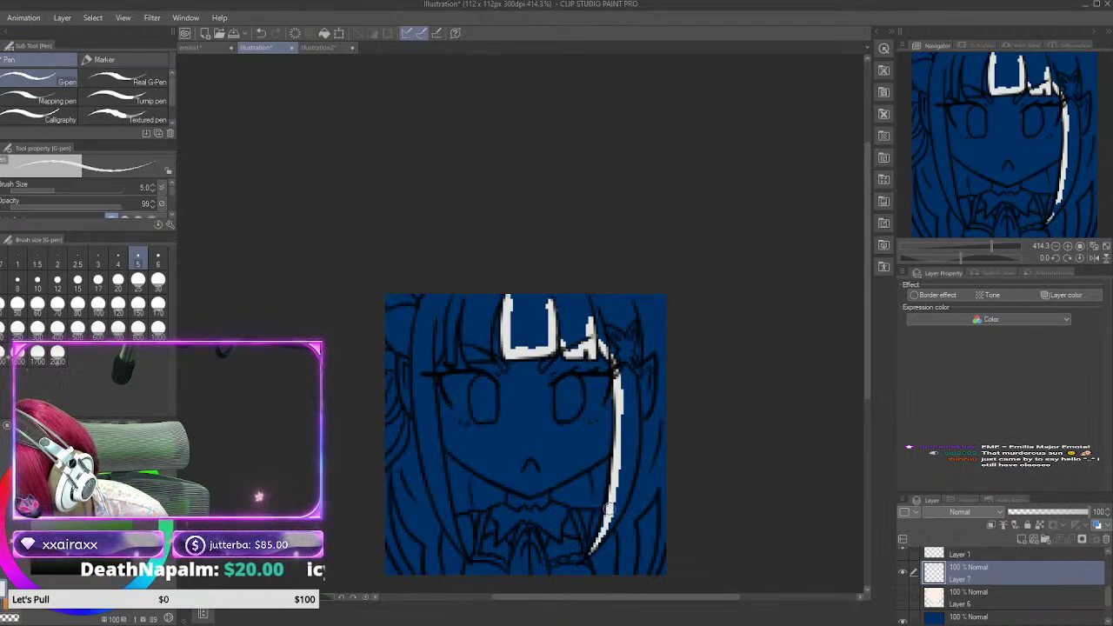
drag(594, 549, 613, 522)
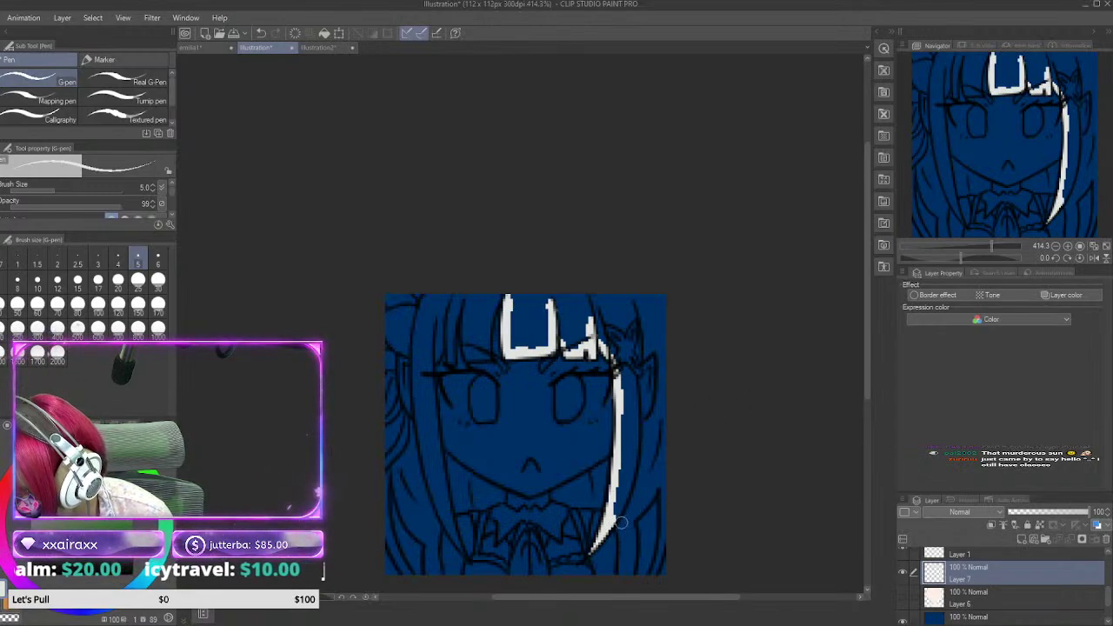
Step: Outline the outer hair strands below and around the ear on the star ornament's side, and thicken the start of the centre bangs outline
mouse_move(615, 525)
mouse_down()
mouse_move(626, 584)
mouse_move(625, 526)
mouse_move(659, 483)
mouse_move(632, 530)
mouse_up()
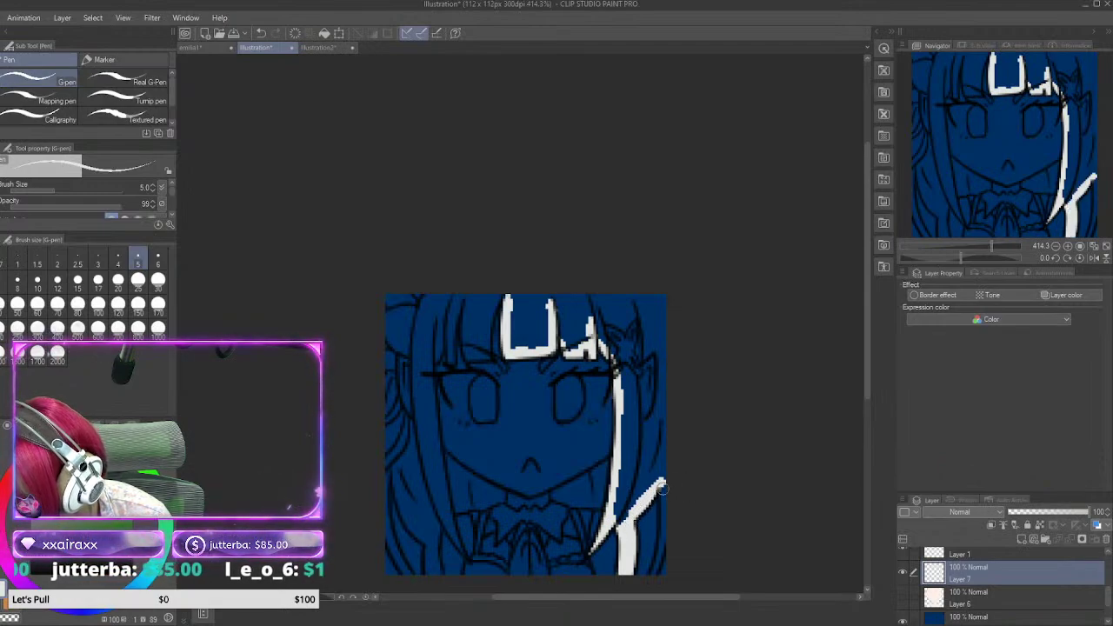
mouse_move(663, 489)
mouse_down()
mouse_move(663, 513)
mouse_move(663, 487)
mouse_up()
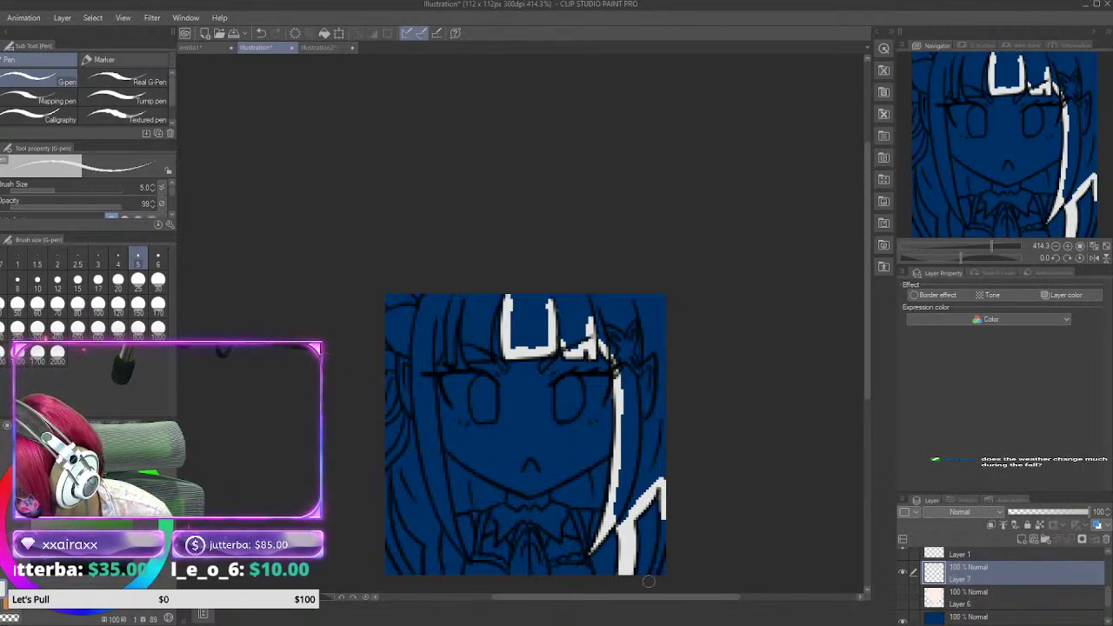
drag(648, 581, 663, 502)
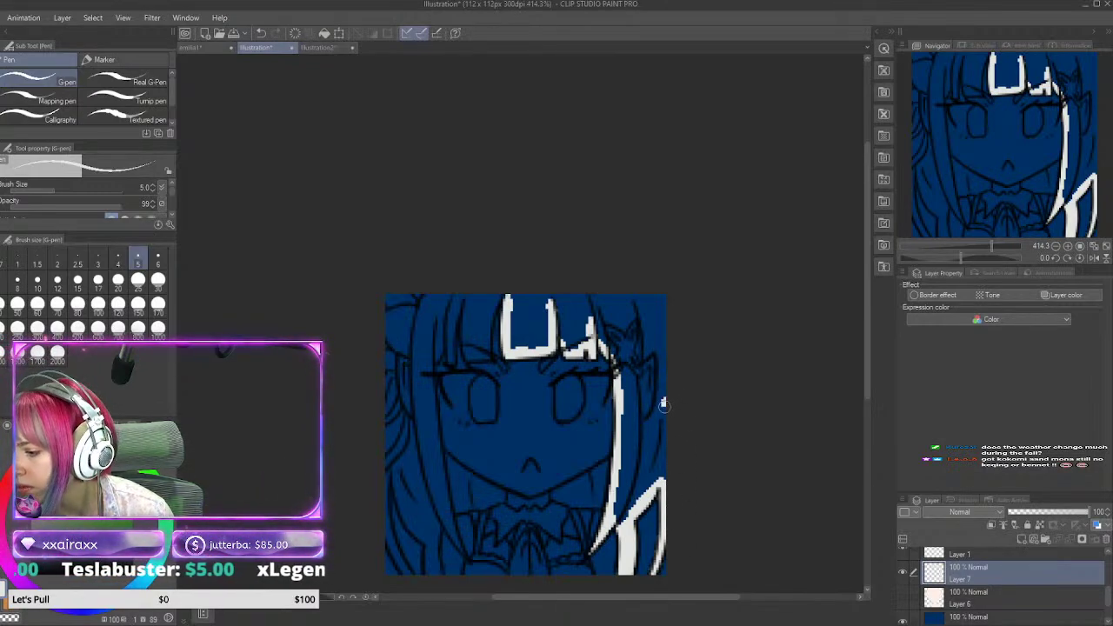
drag(663, 404, 638, 429)
drag(661, 353, 654, 419)
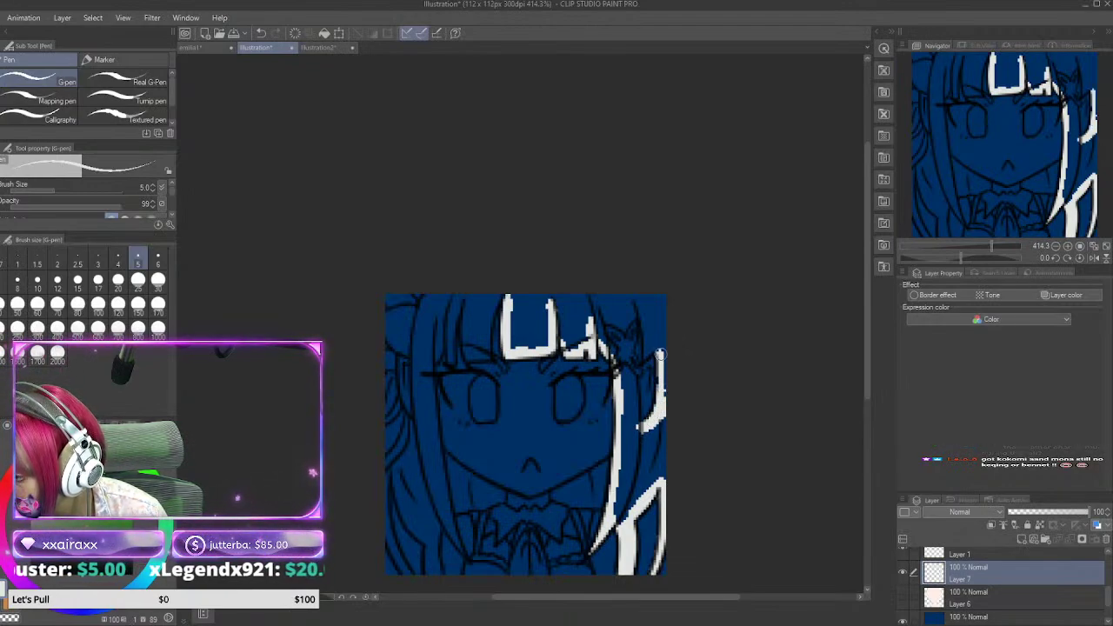
drag(656, 344, 636, 364)
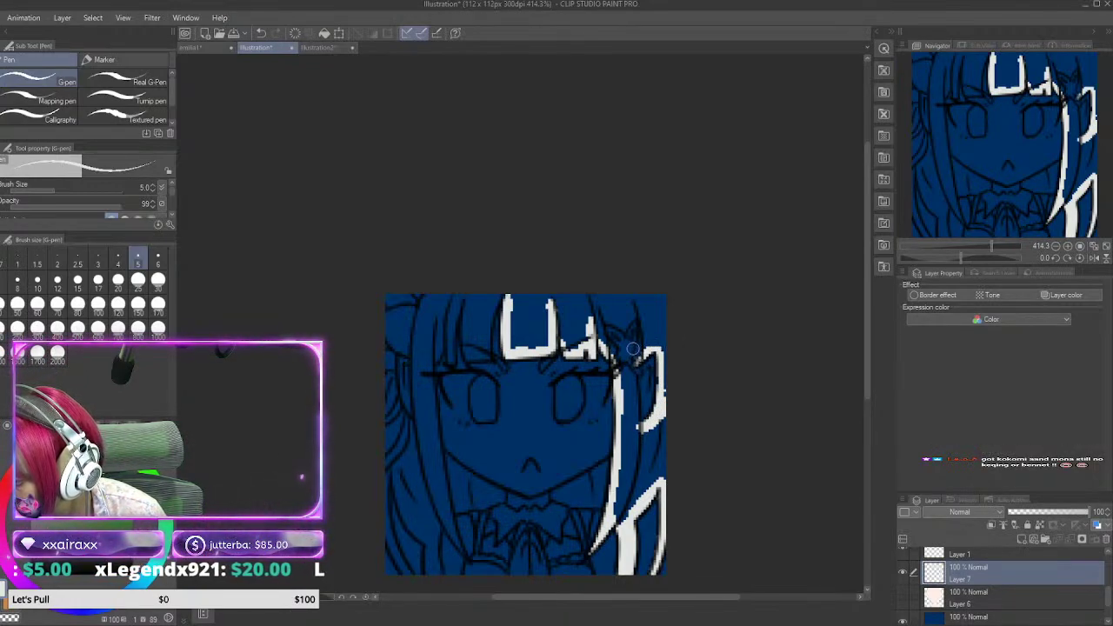
drag(636, 365, 645, 447)
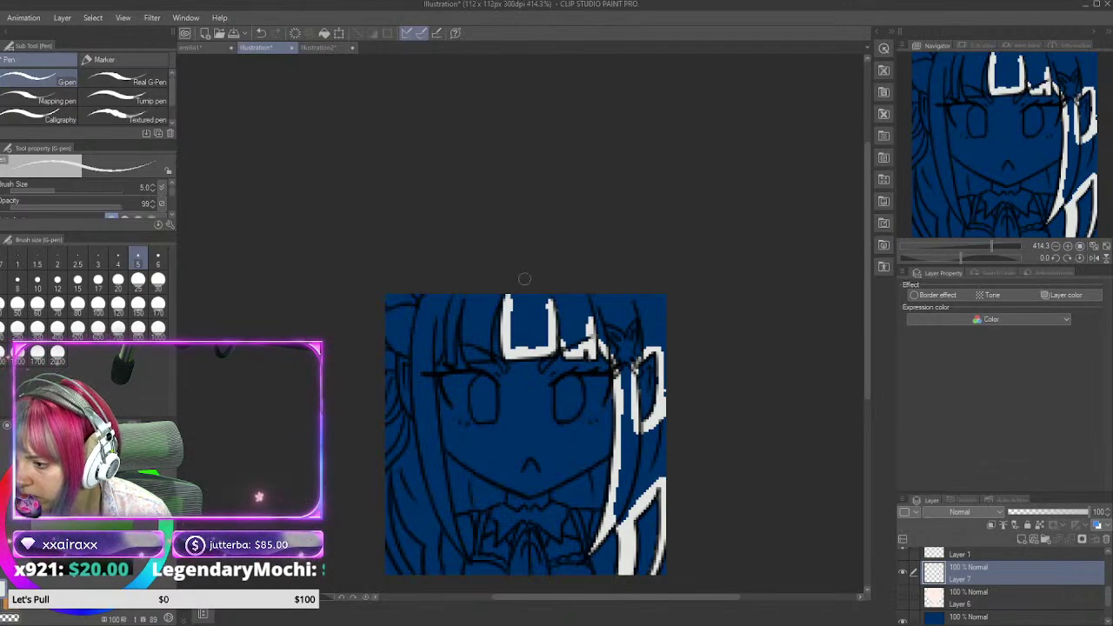
mouse_move(520, 297)
mouse_down()
mouse_move(512, 308)
mouse_move(508, 297)
mouse_up()
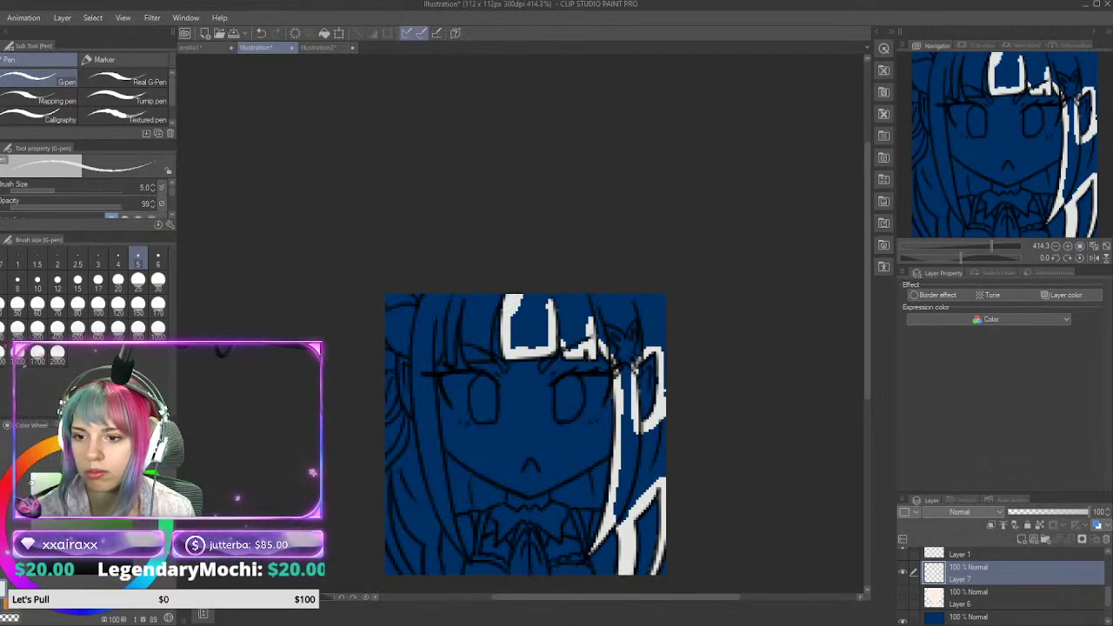
Step: Fill the outlined centre bangs and the hair around the star ornament with the hair colour
key(g)
click(539, 318)
click(653, 358)
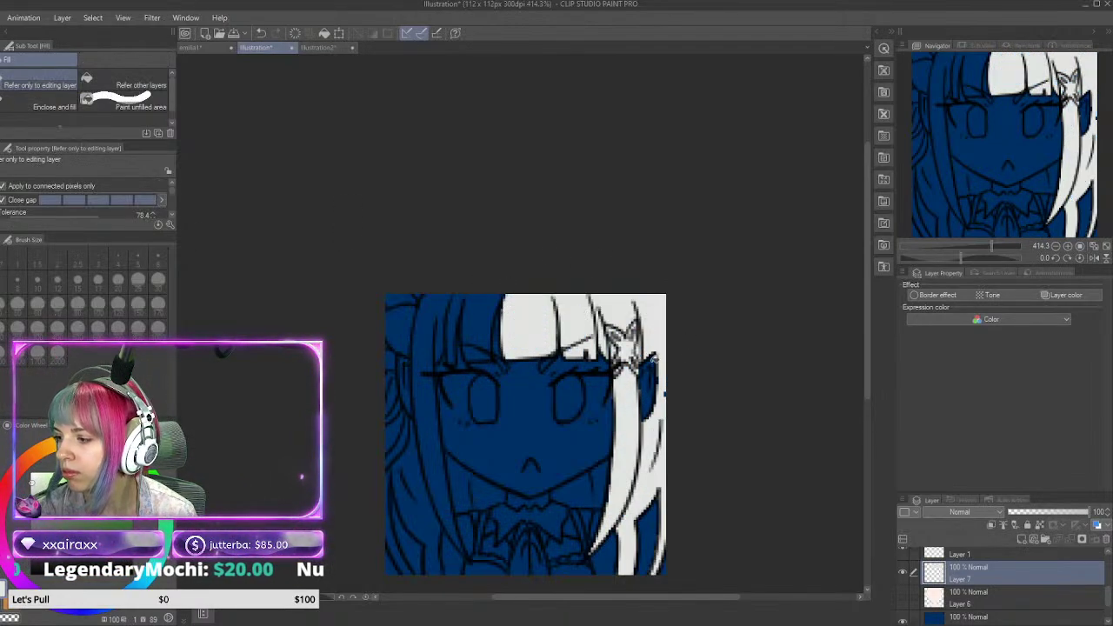
Step: Try to fill the enclosed ear and the gap between the lower outer strands with the hair colour
click(650, 382)
key(ctrl+z)
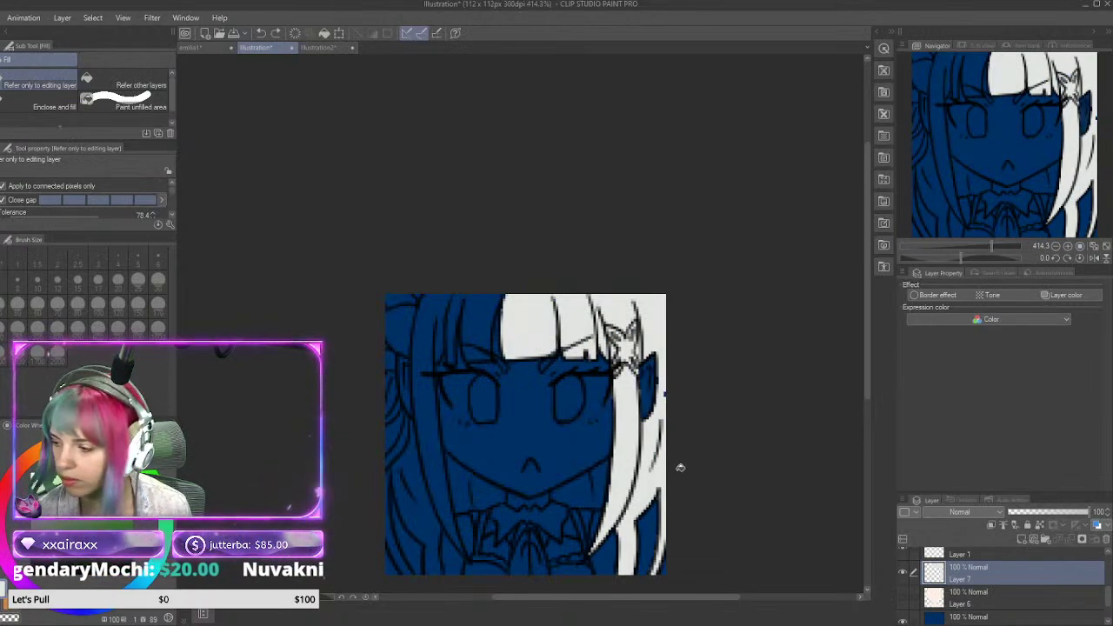
click(655, 522)
key(ctrl+z)
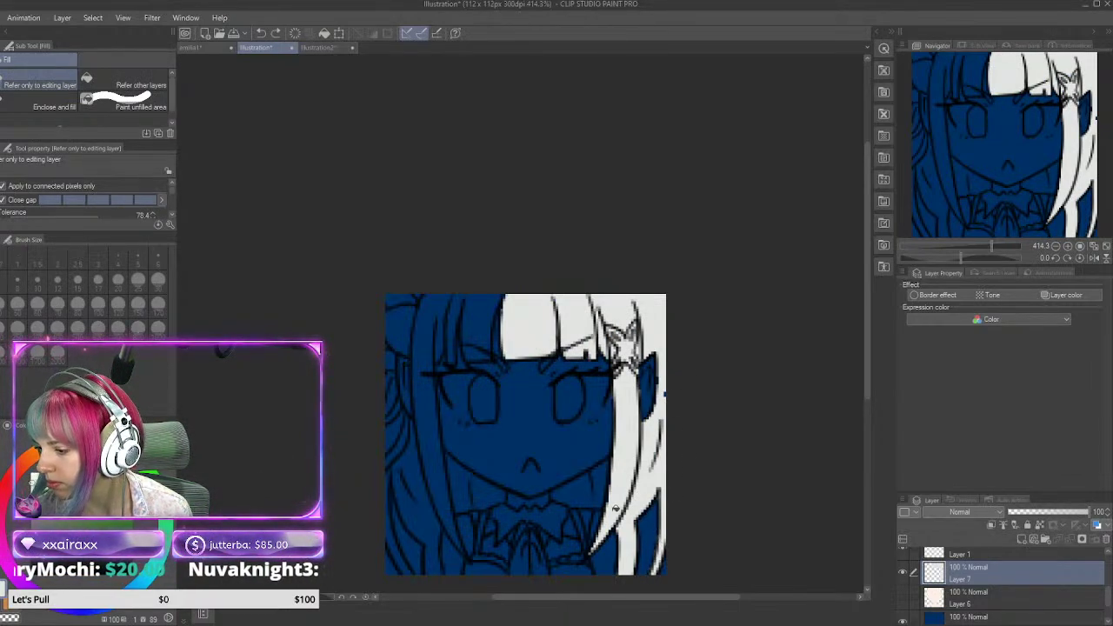
Step: Outline the fringe strands on the side opposite the star ornament in the hair colour with the G-pen on Layer 7
key(p)
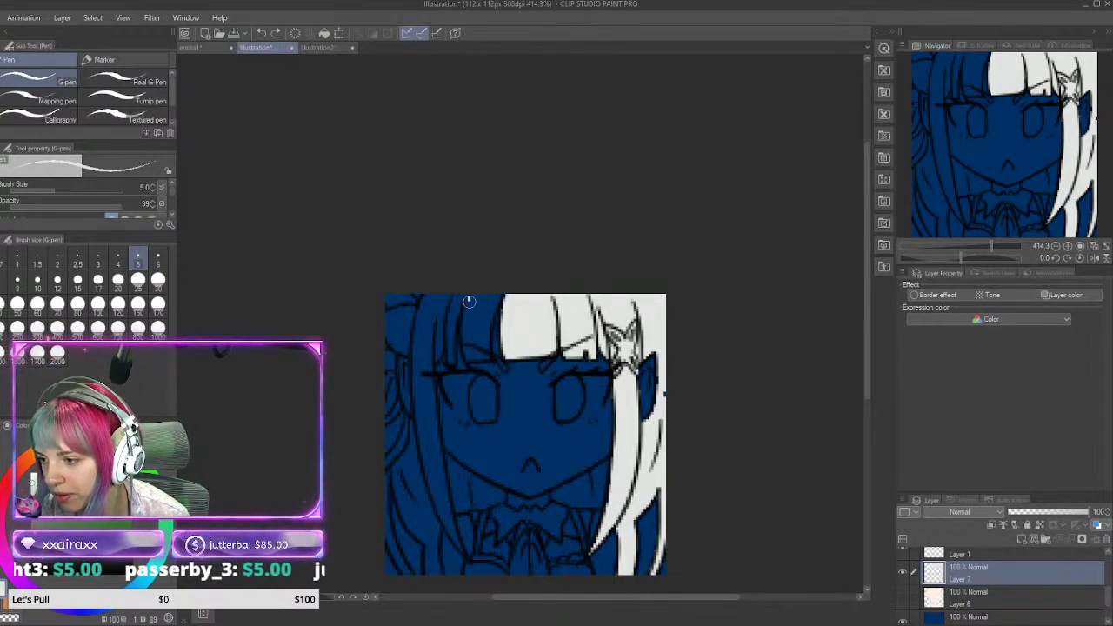
drag(468, 301, 468, 338)
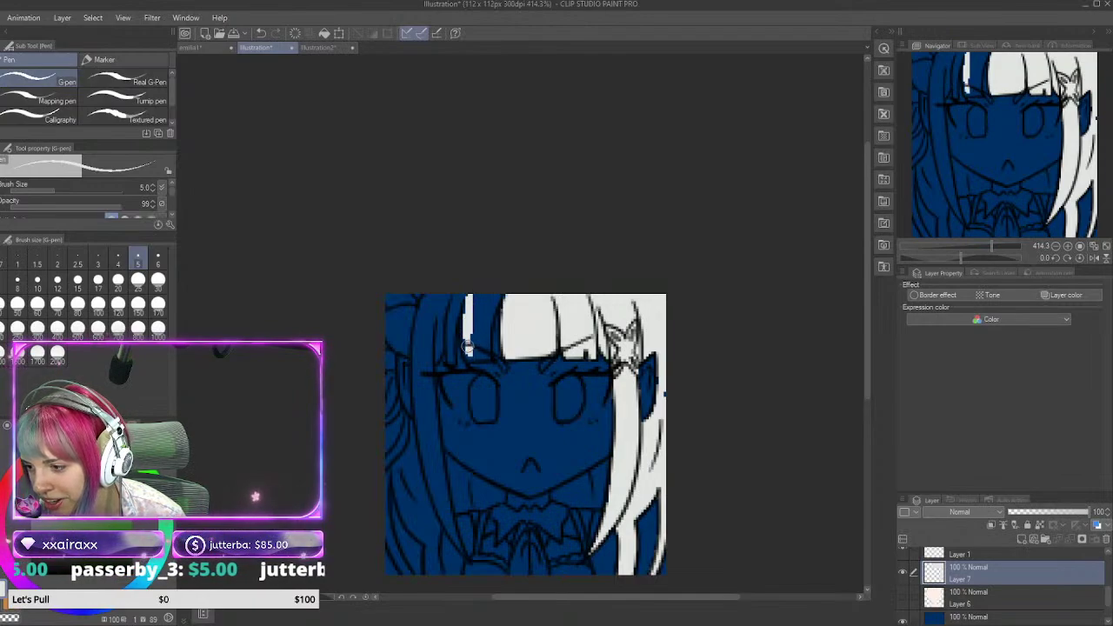
drag(467, 346, 467, 350)
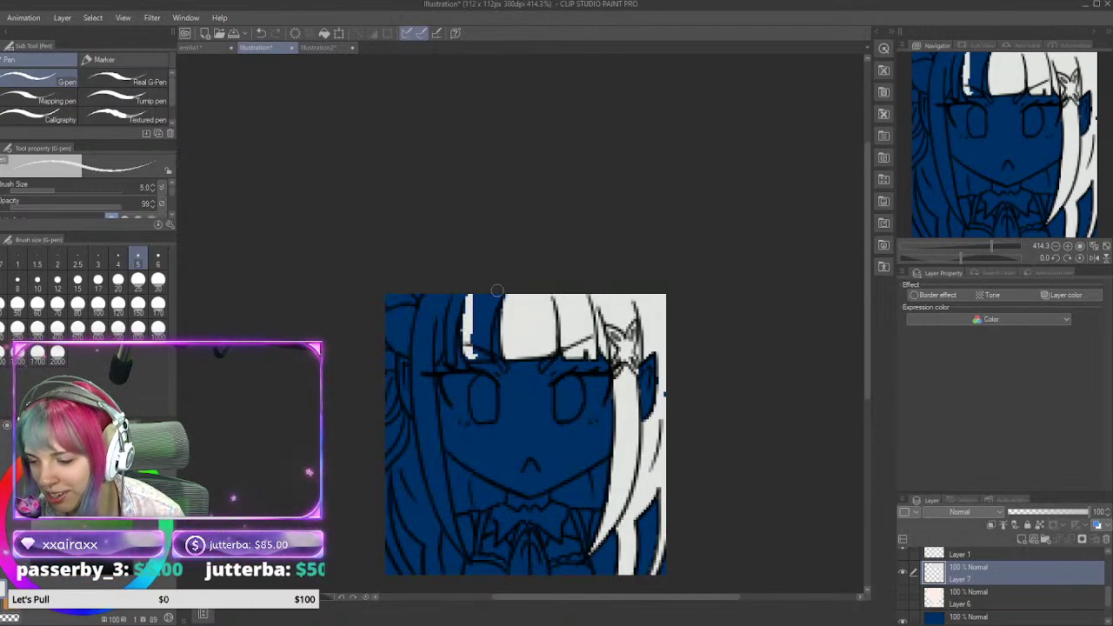
drag(452, 326, 463, 356)
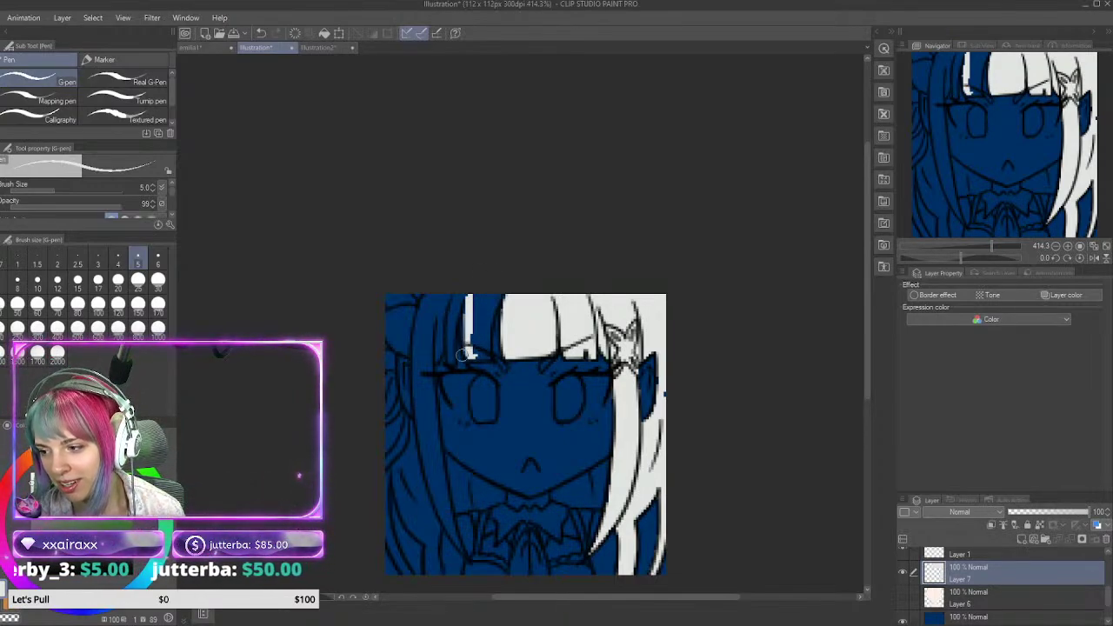
mouse_move(467, 318)
mouse_down()
mouse_move(468, 354)
mouse_move(488, 353)
mouse_move(478, 304)
mouse_move(494, 348)
mouse_move(476, 356)
mouse_move(473, 346)
mouse_move(475, 357)
mouse_move(487, 356)
mouse_move(498, 293)
mouse_up()
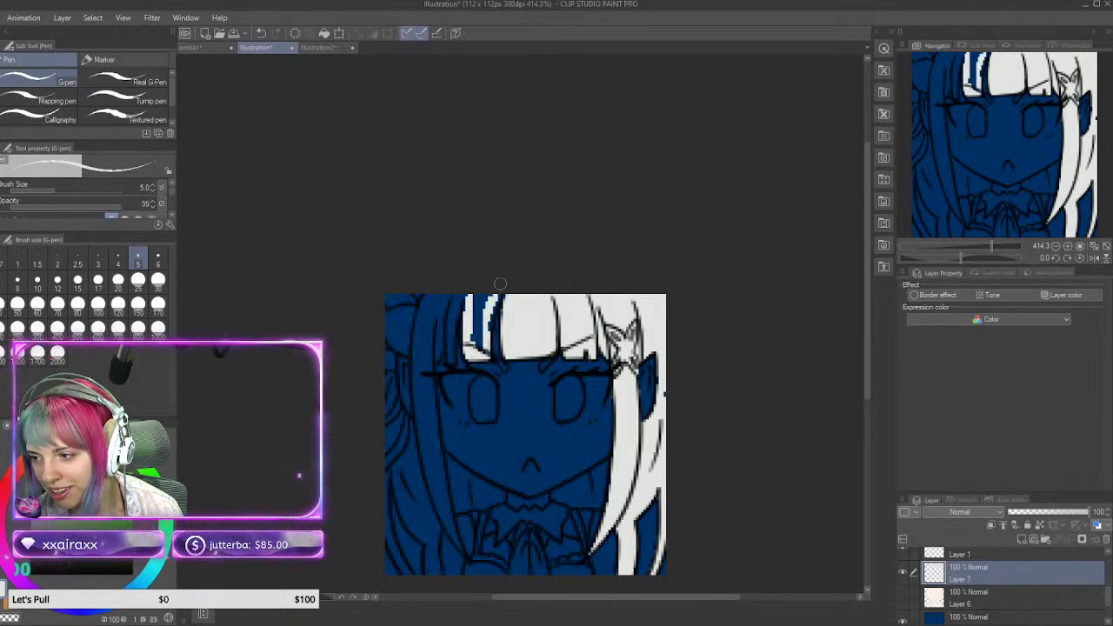
drag(490, 332, 501, 292)
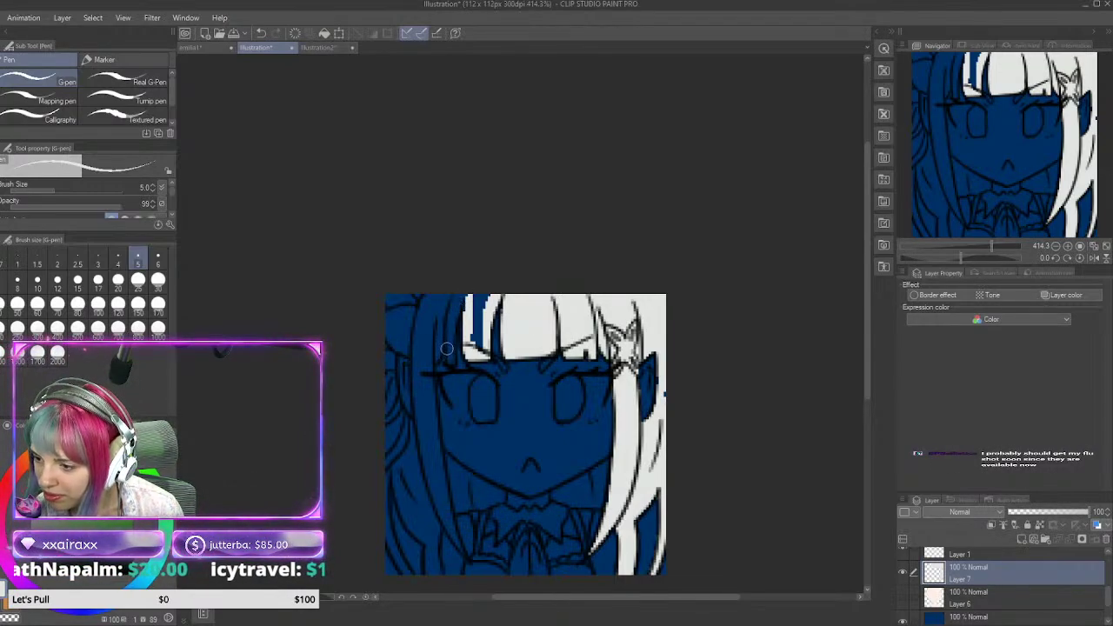
mouse_move(449, 335)
mouse_down()
mouse_move(451, 360)
mouse_move(452, 304)
mouse_up()
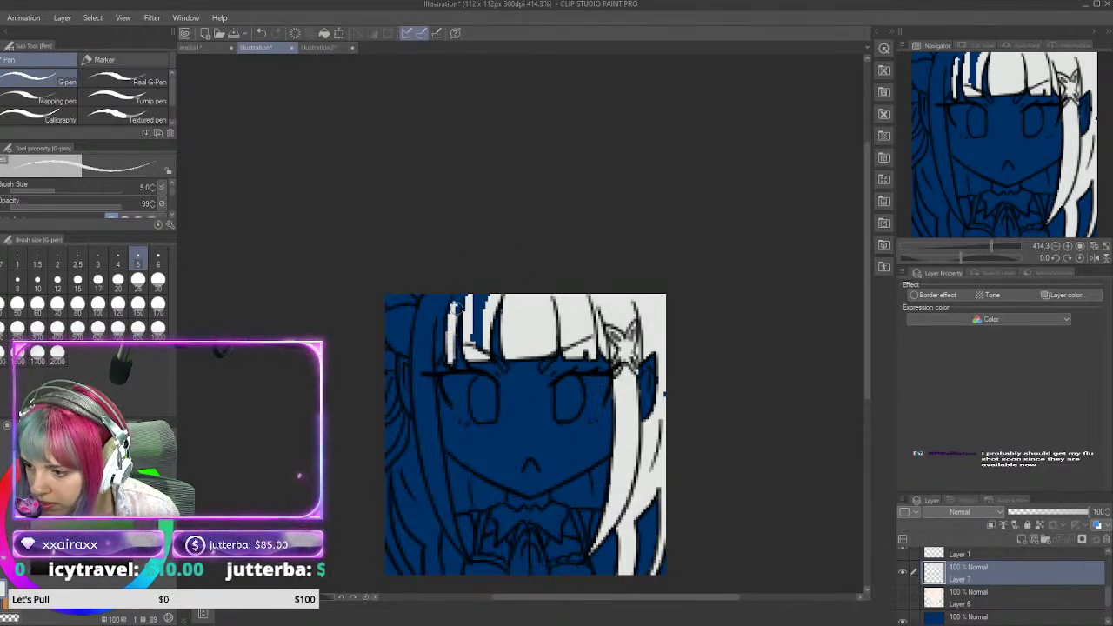
drag(461, 297, 429, 367)
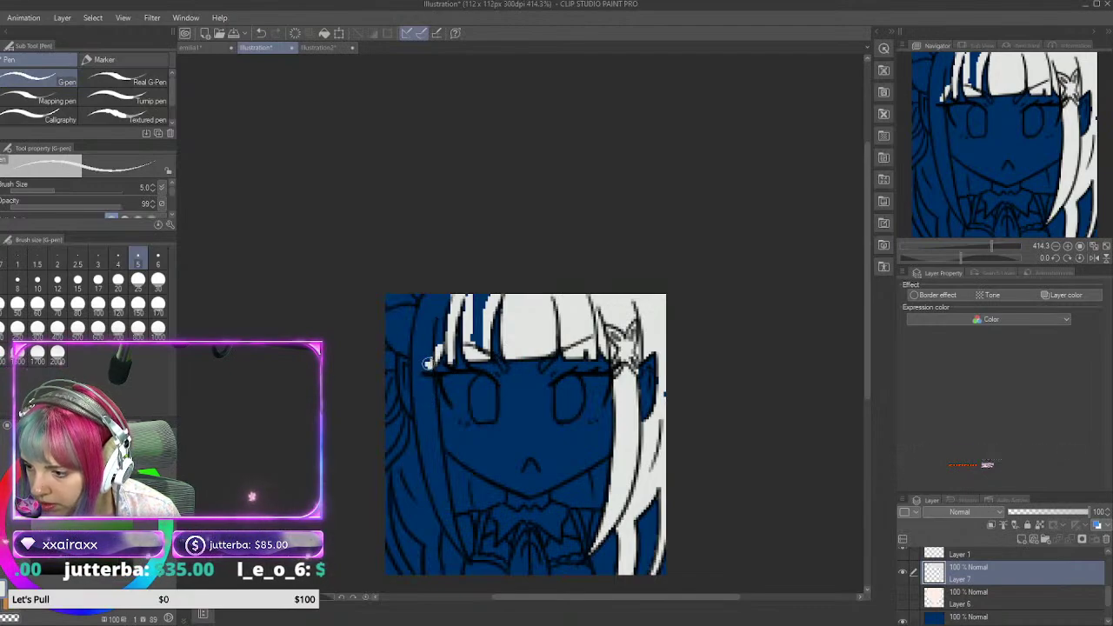
Step: Paint the inner edge of the long face-framing lock opposite the star ornament down to its pointed tip in the hair colour
mouse_move(427, 432)
mouse_down()
mouse_move(428, 367)
mouse_move(433, 445)
mouse_up()
drag(433, 384, 434, 445)
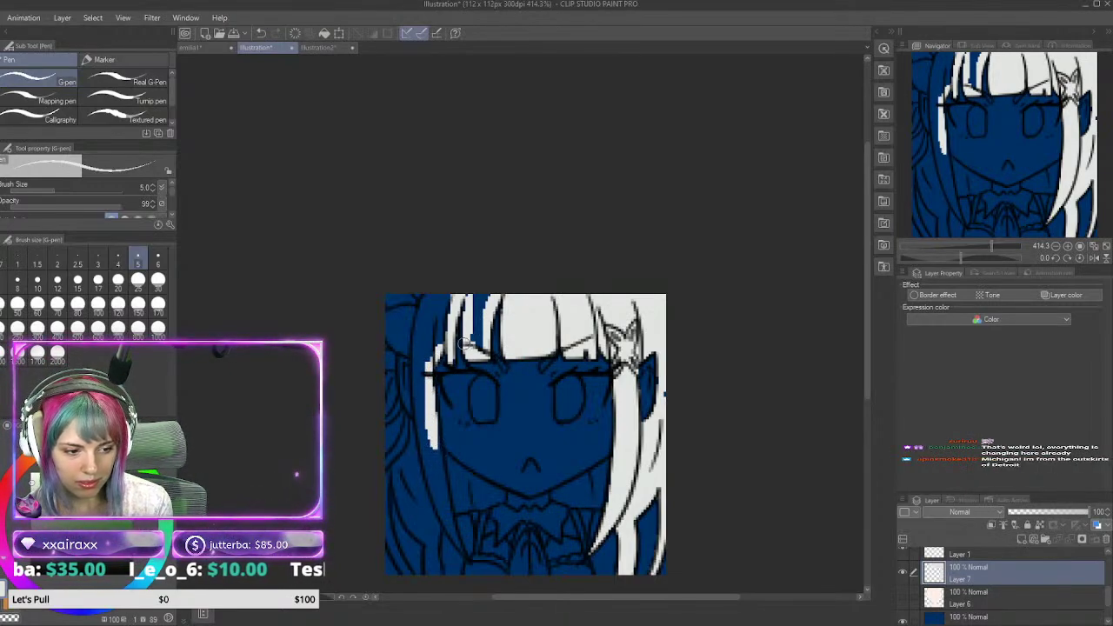
drag(466, 342, 481, 341)
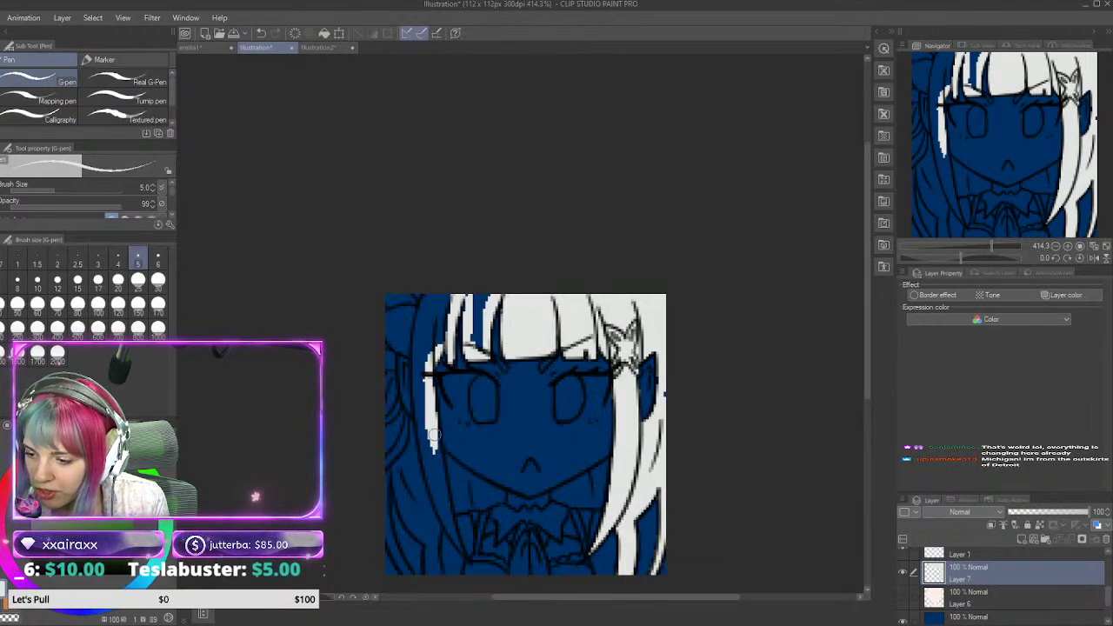
drag(432, 435, 448, 502)
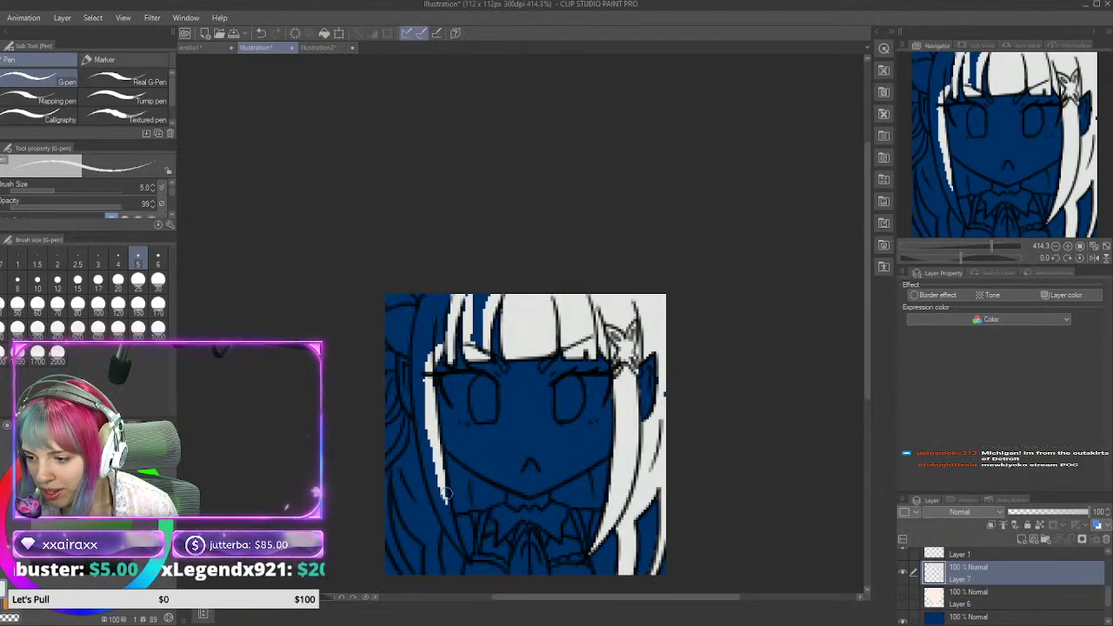
mouse_move(433, 434)
mouse_down()
mouse_move(446, 500)
mouse_move(423, 450)
mouse_move(462, 549)
mouse_up()
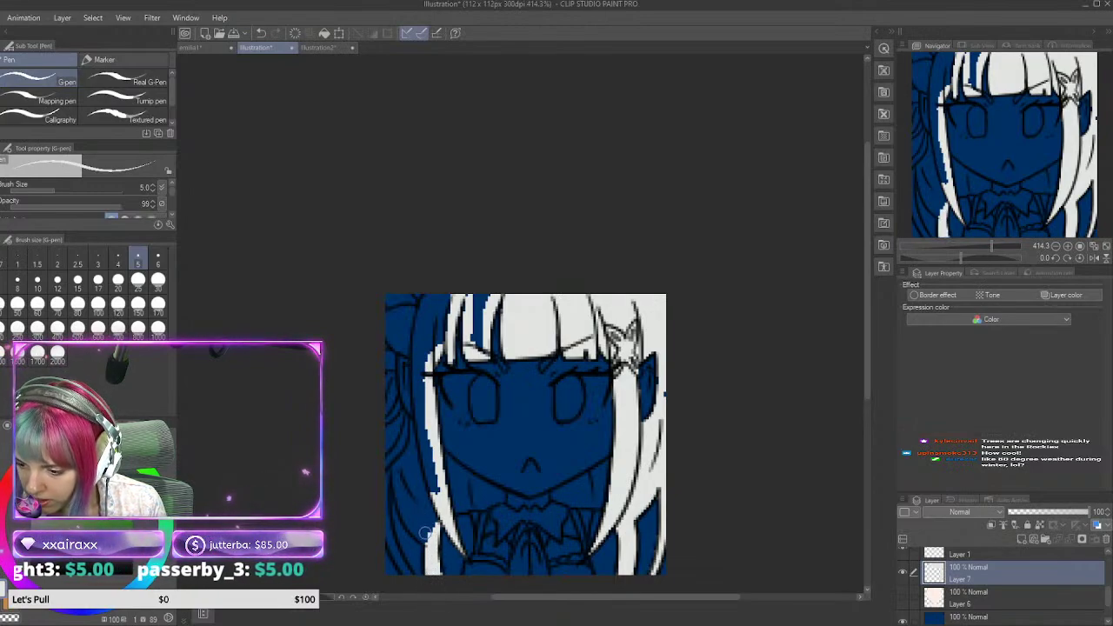
Step: Outline the lower outer strand and thicken the long lock's outer edge up to the canvas's upper border in the hair colour
drag(428, 543, 399, 479)
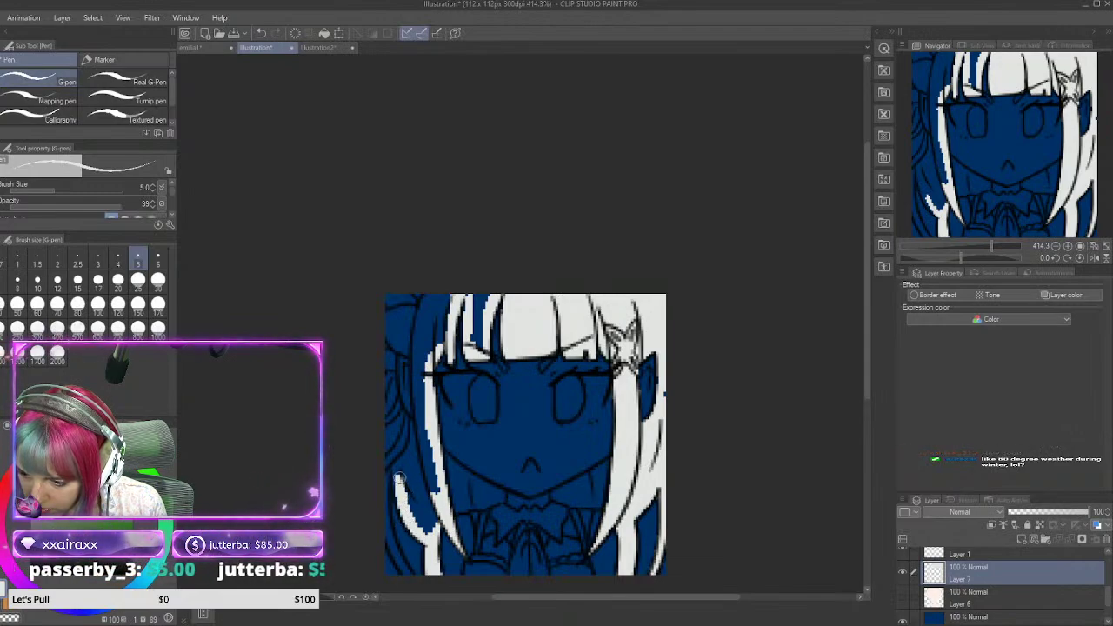
drag(408, 520, 400, 465)
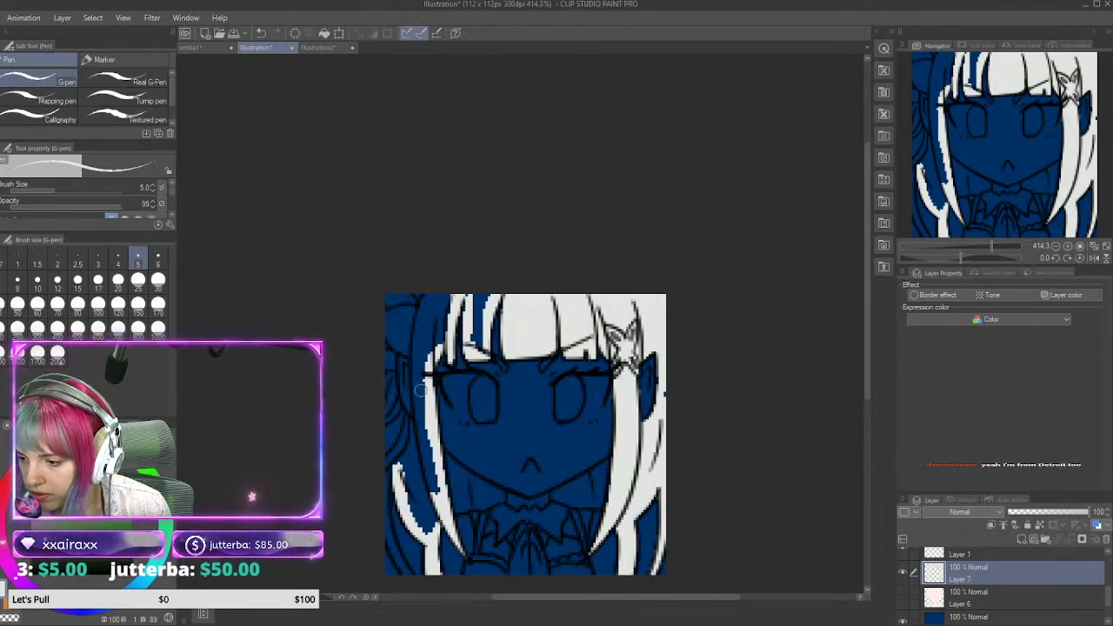
drag(415, 348, 419, 439)
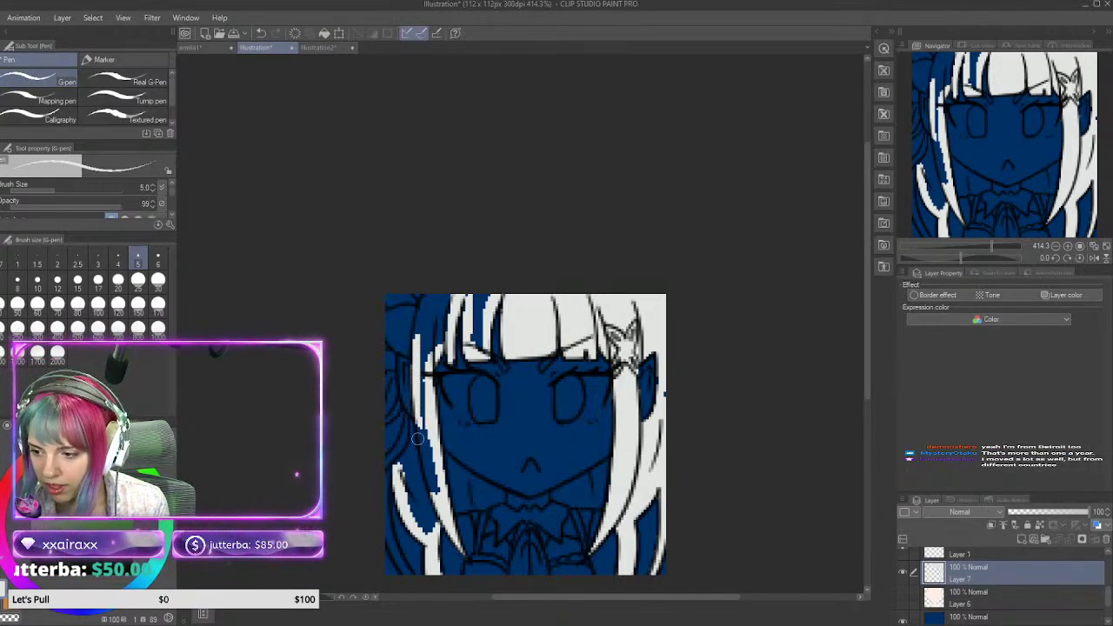
mouse_move(423, 444)
mouse_down()
mouse_move(437, 508)
mouse_move(427, 468)
mouse_up()
drag(421, 349, 424, 445)
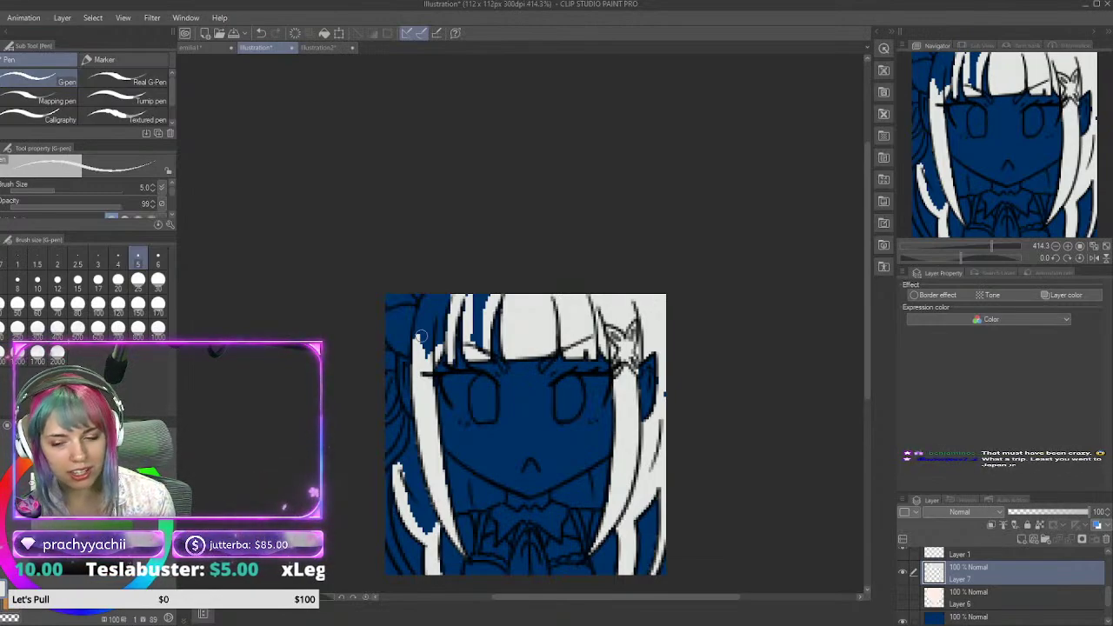
mouse_move(423, 318)
mouse_down()
mouse_move(417, 347)
mouse_move(433, 287)
mouse_up()
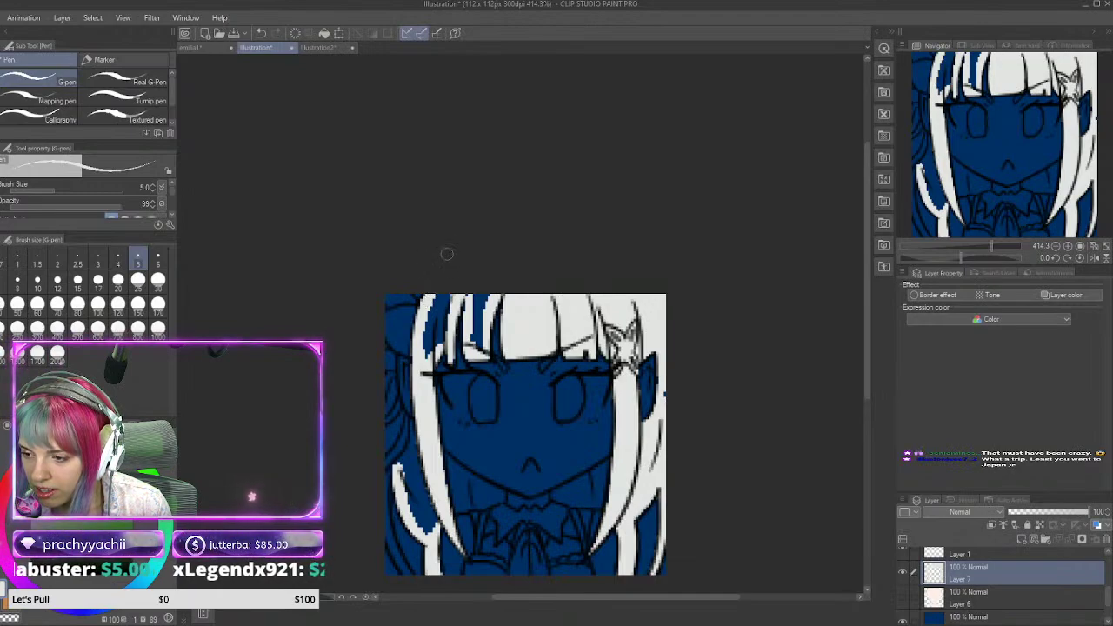
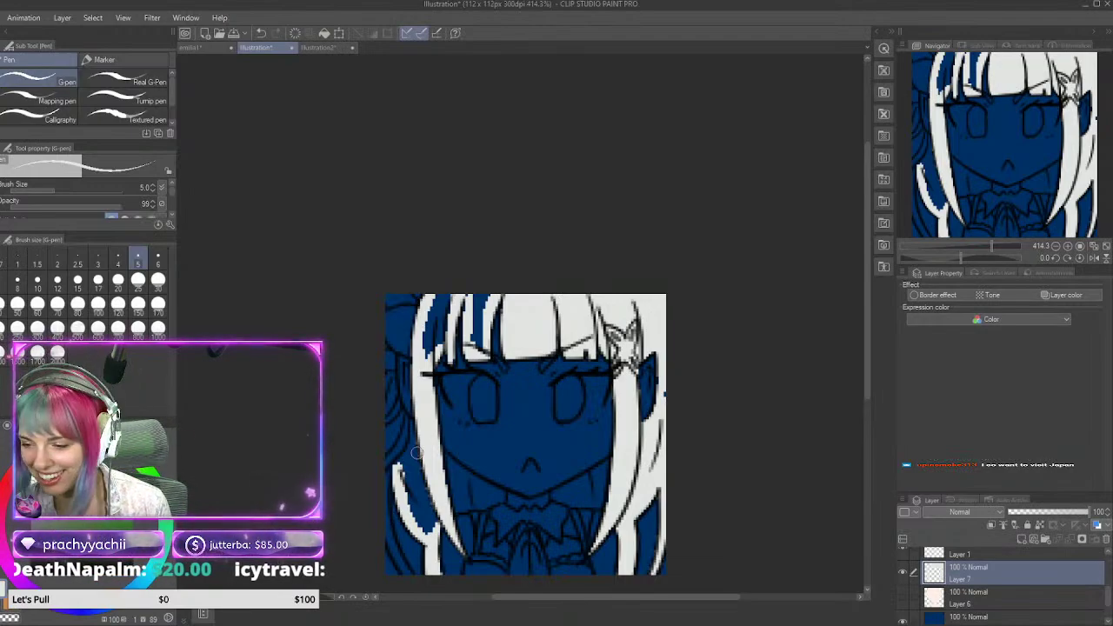
Step: Paint the hair colour along the curls and outermost strands behind the long lock opposite the star ornament
drag(397, 466, 412, 426)
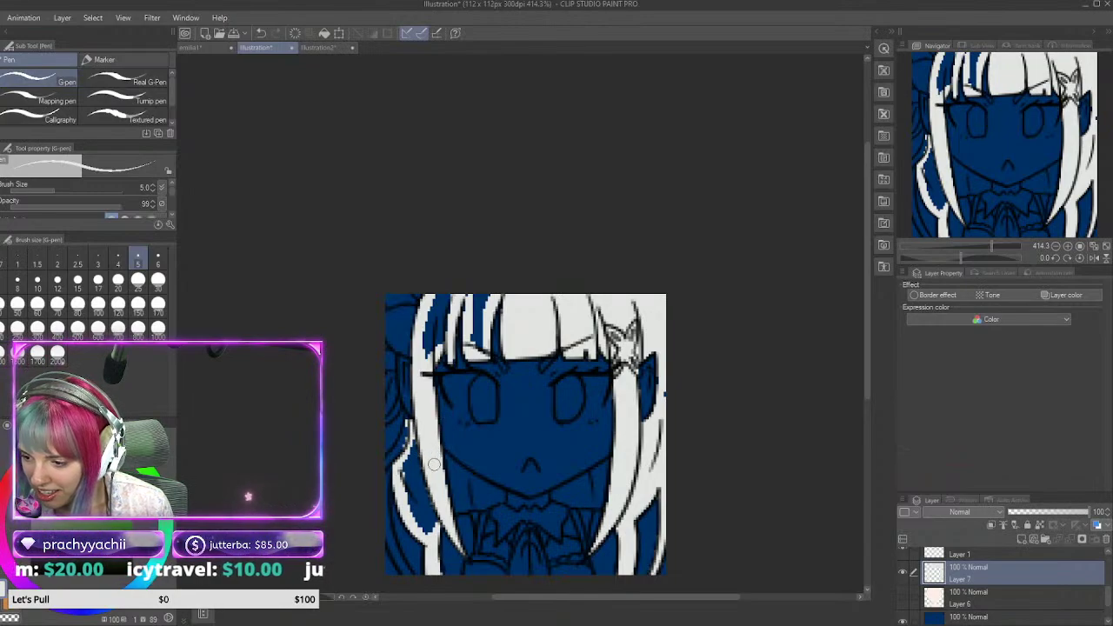
mouse_move(388, 456)
mouse_down()
mouse_move(384, 513)
mouse_move(387, 466)
mouse_move(386, 513)
mouse_move(388, 473)
mouse_move(394, 548)
mouse_move(387, 510)
mouse_move(411, 576)
mouse_up()
drag(386, 527, 407, 579)
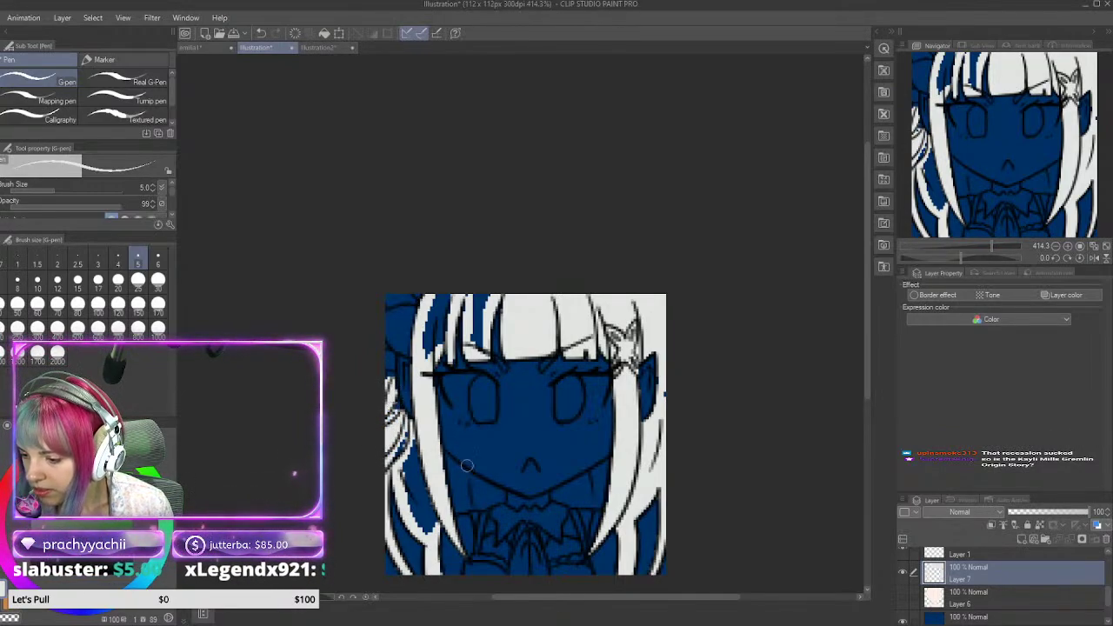
Step: Outline the hair areas under the jaw on both sides of the neck in the hair colour, using brush size 3 for the finer edges
drag(445, 461, 496, 492)
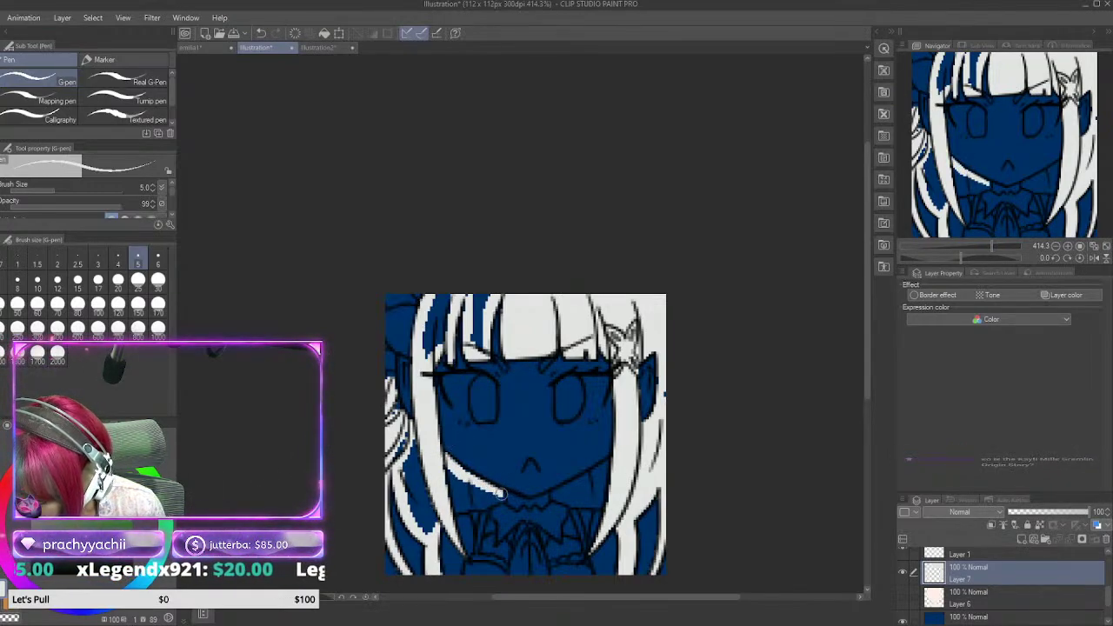
scroll(497, 477, up, 4)
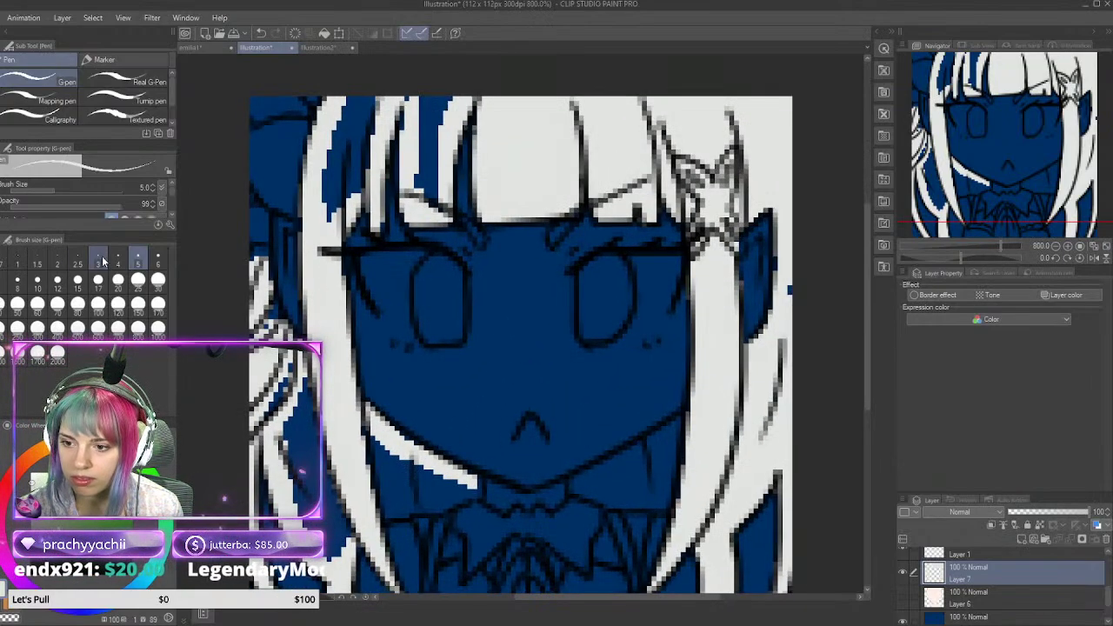
click(98, 263)
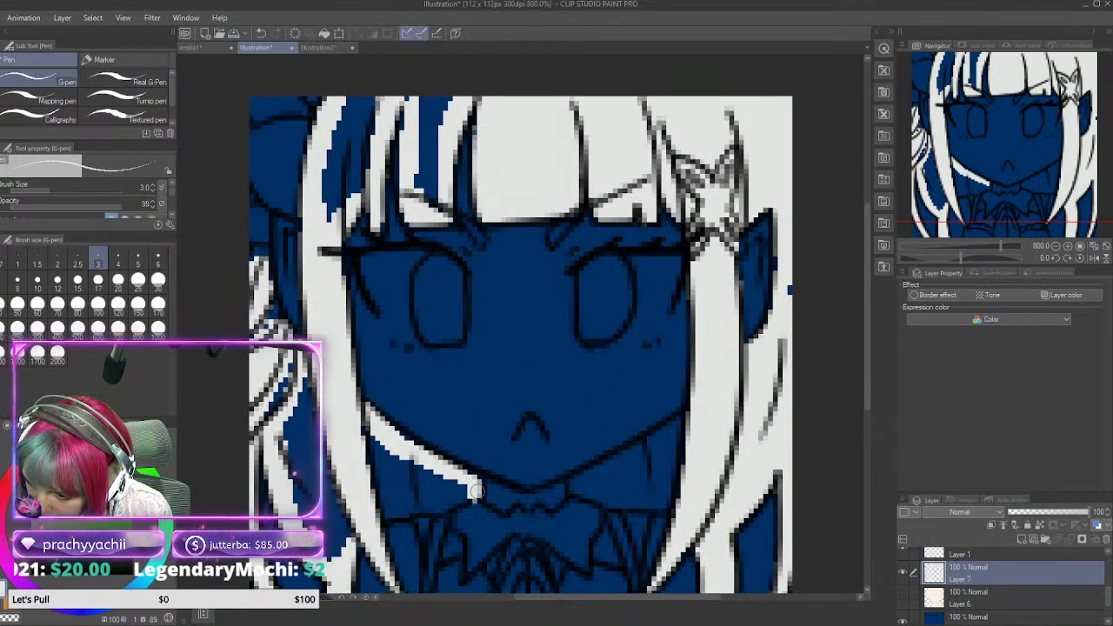
drag(461, 503, 368, 516)
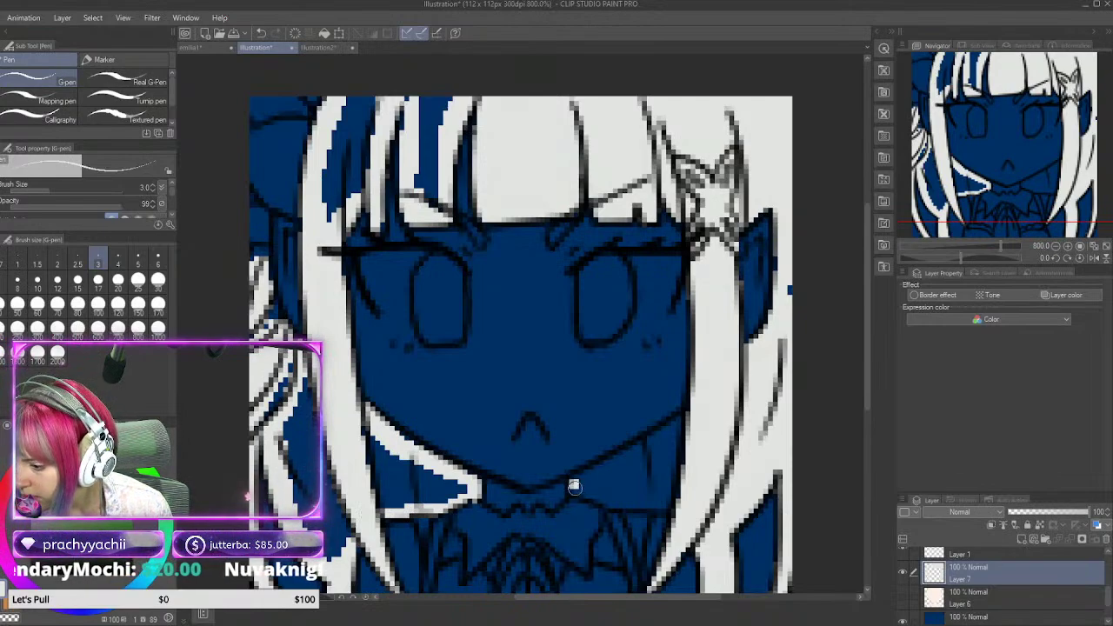
drag(573, 487, 673, 423)
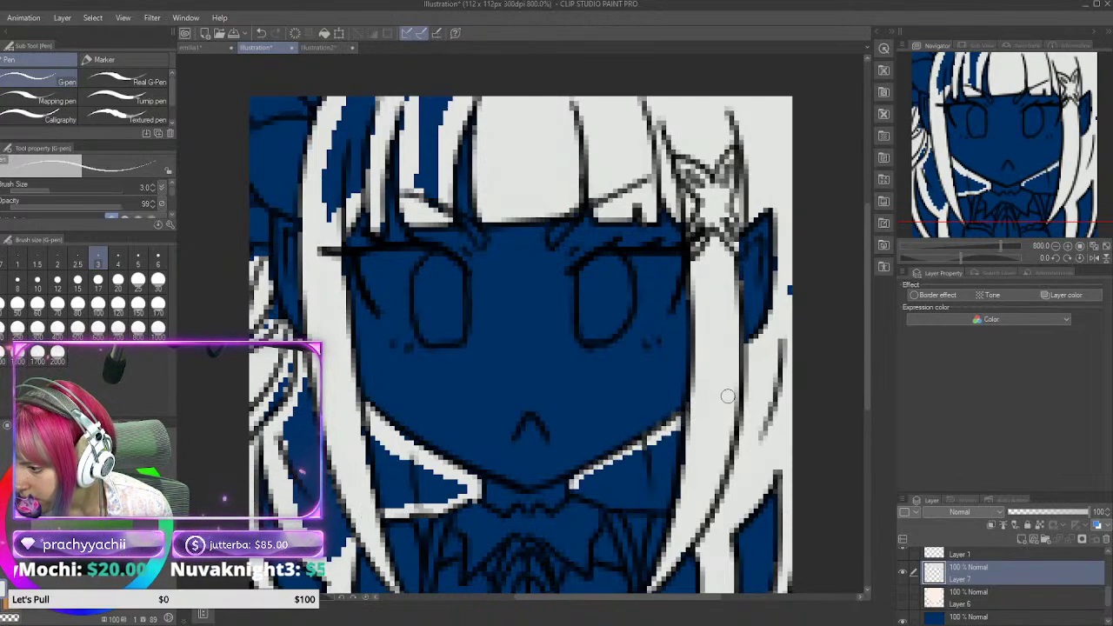
drag(574, 489, 613, 502)
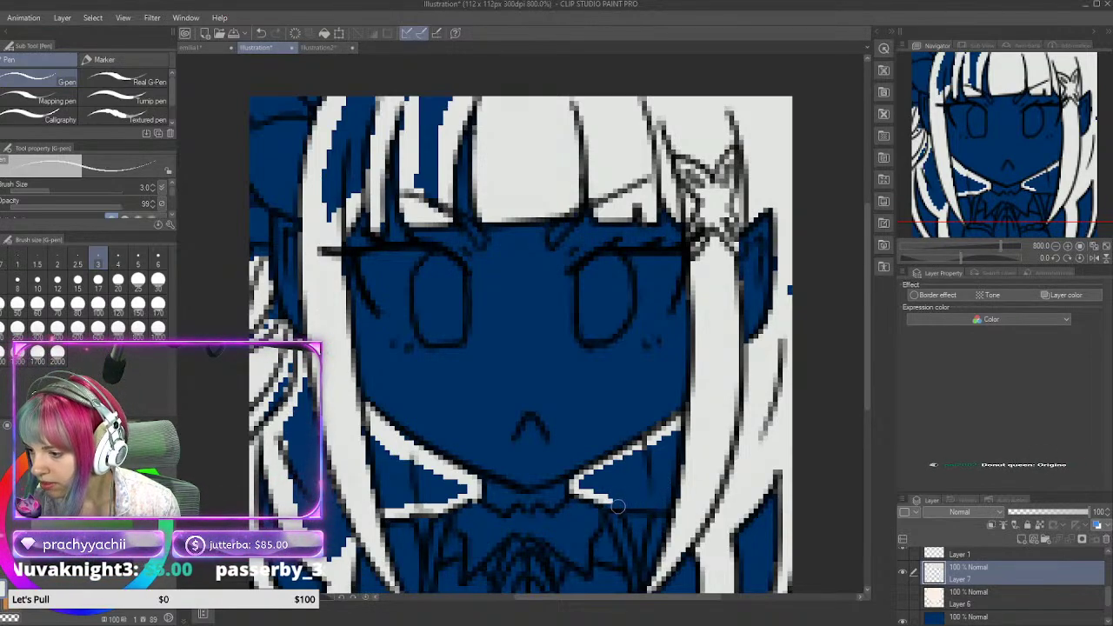
drag(606, 502, 654, 505)
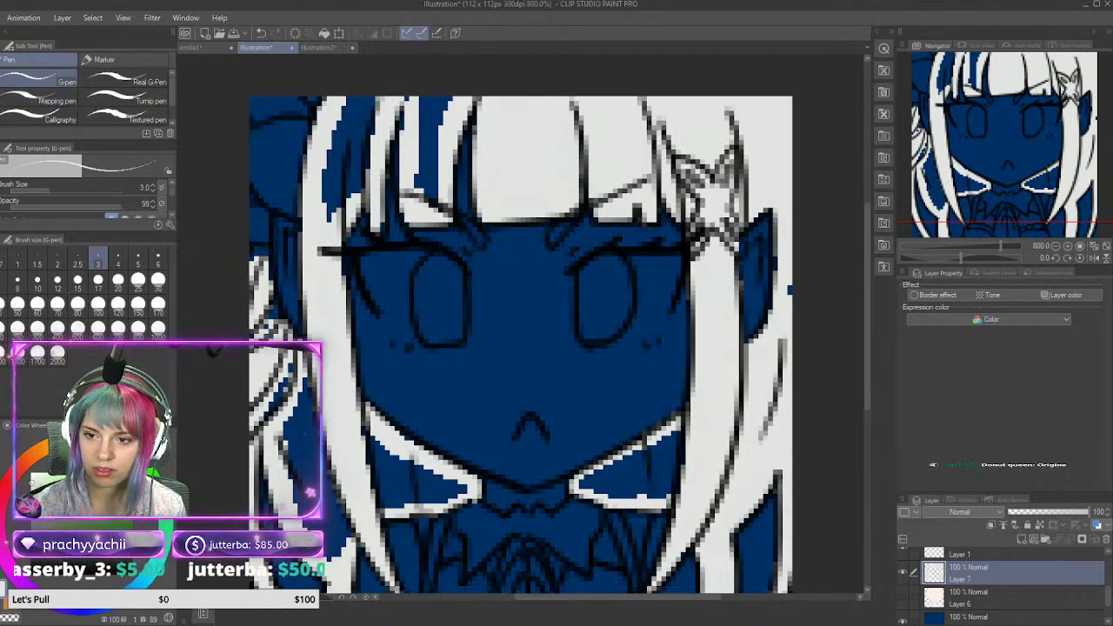
Step: Fill the outlined fringe, the hair on both sides of the neck and the outer hair opposite the star ornament with the hair colour
key(g)
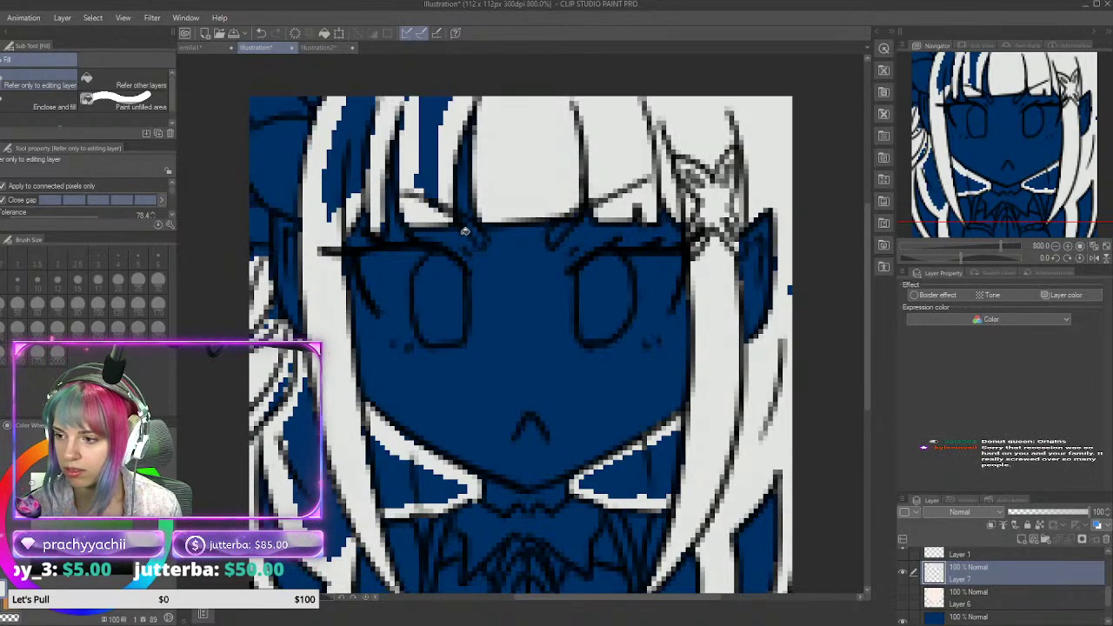
click(351, 153)
click(438, 128)
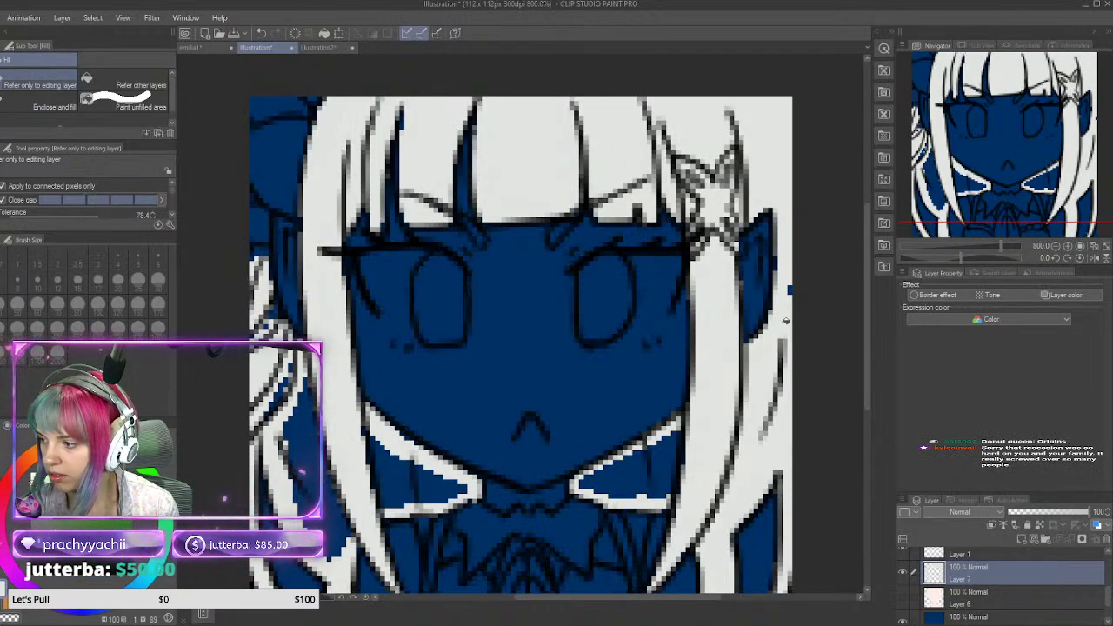
click(626, 470)
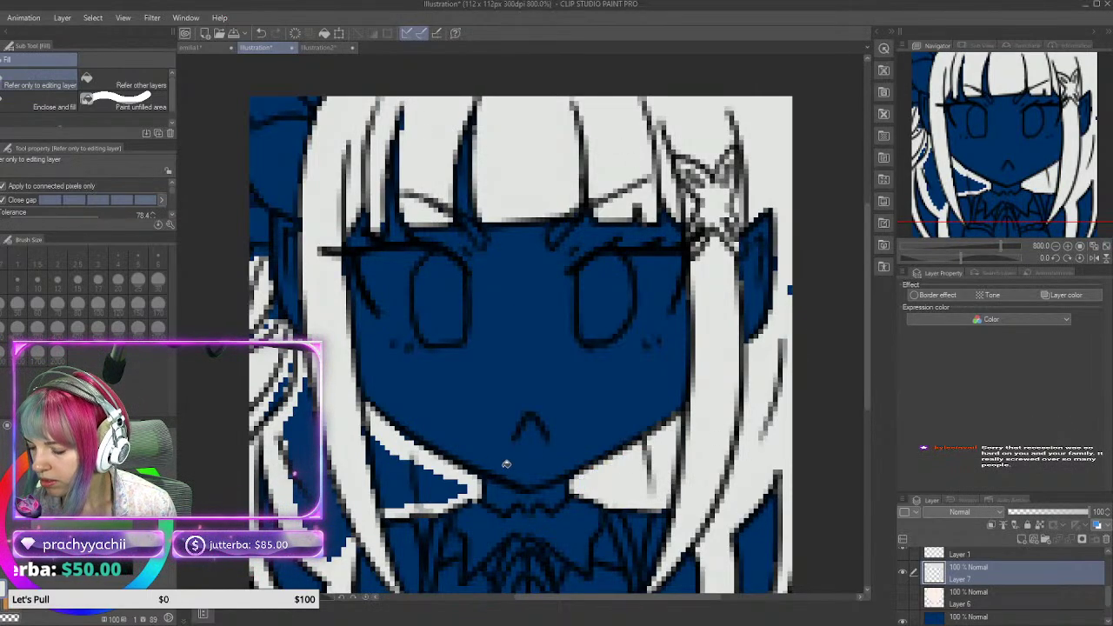
click(417, 469)
click(300, 417)
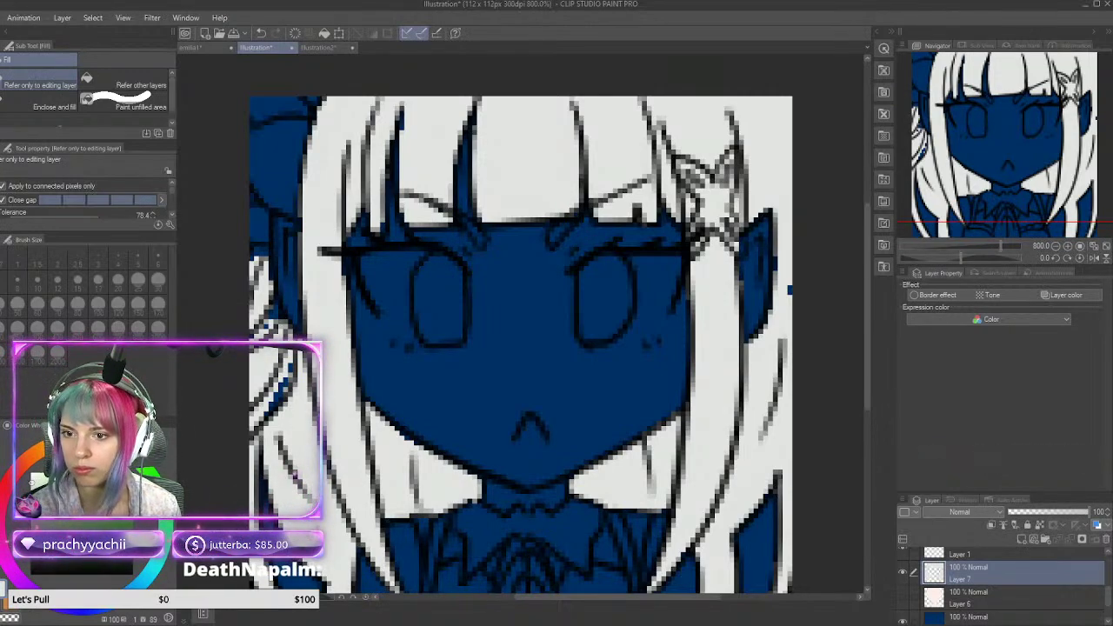
Step: Add a layer beneath the hair colour layer and outline both eye whites in white with the G-pen at size 3
key(p)
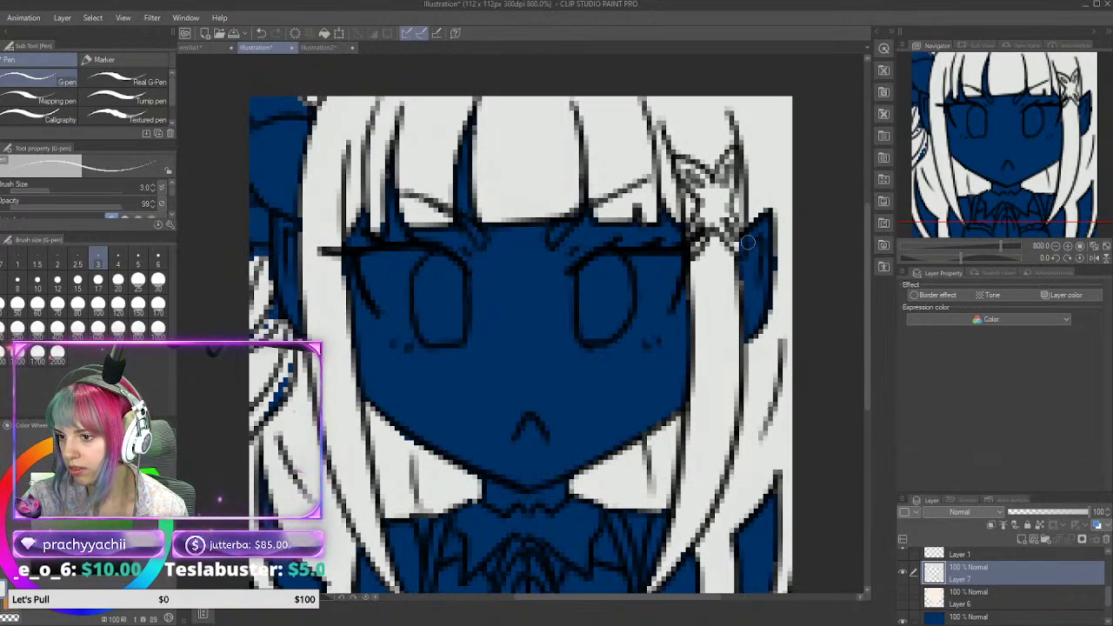
scroll(1017, 569, down, 1)
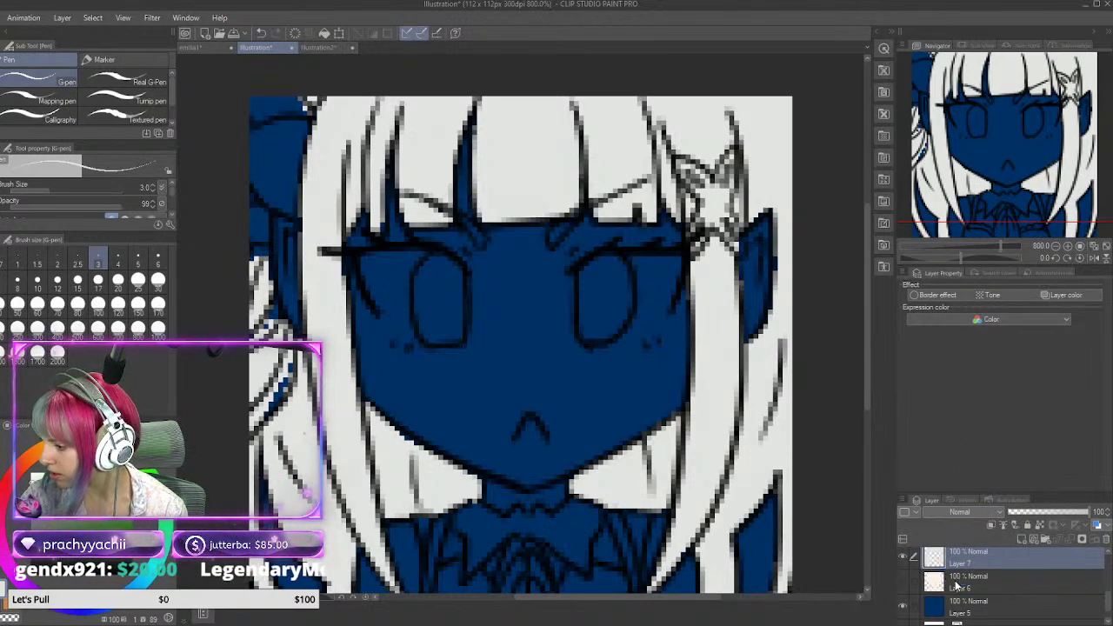
click(1021, 538)
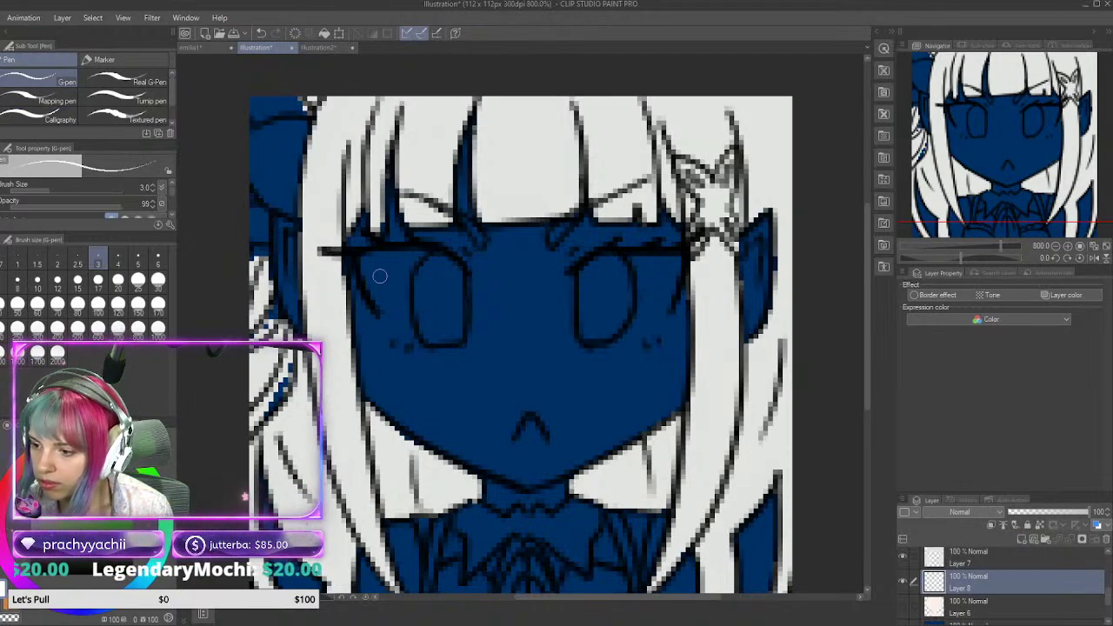
drag(365, 268, 382, 306)
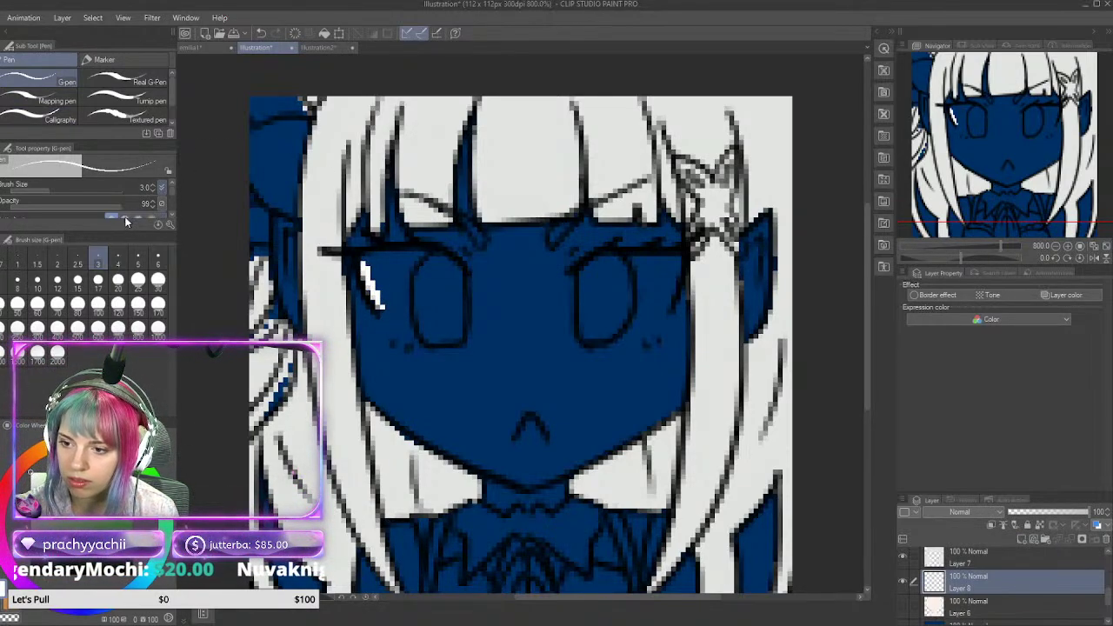
drag(380, 314, 422, 346)
drag(381, 308, 421, 341)
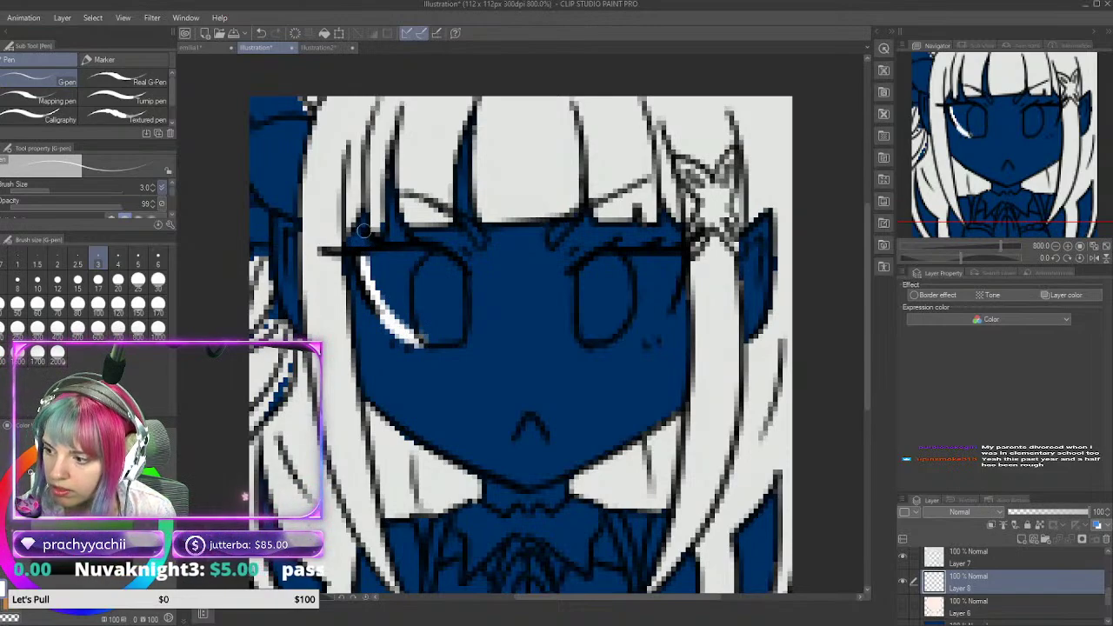
drag(573, 275, 585, 348)
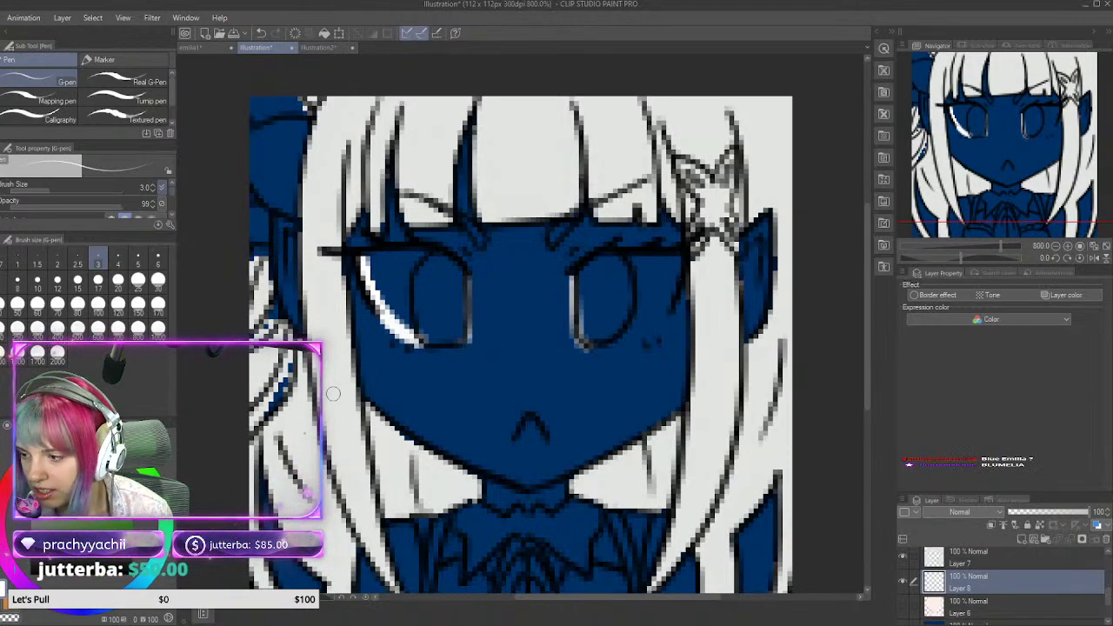
mouse_move(671, 298)
mouse_down()
mouse_move(647, 339)
mouse_move(631, 338)
mouse_move(651, 326)
mouse_move(613, 343)
mouse_move(654, 326)
mouse_up()
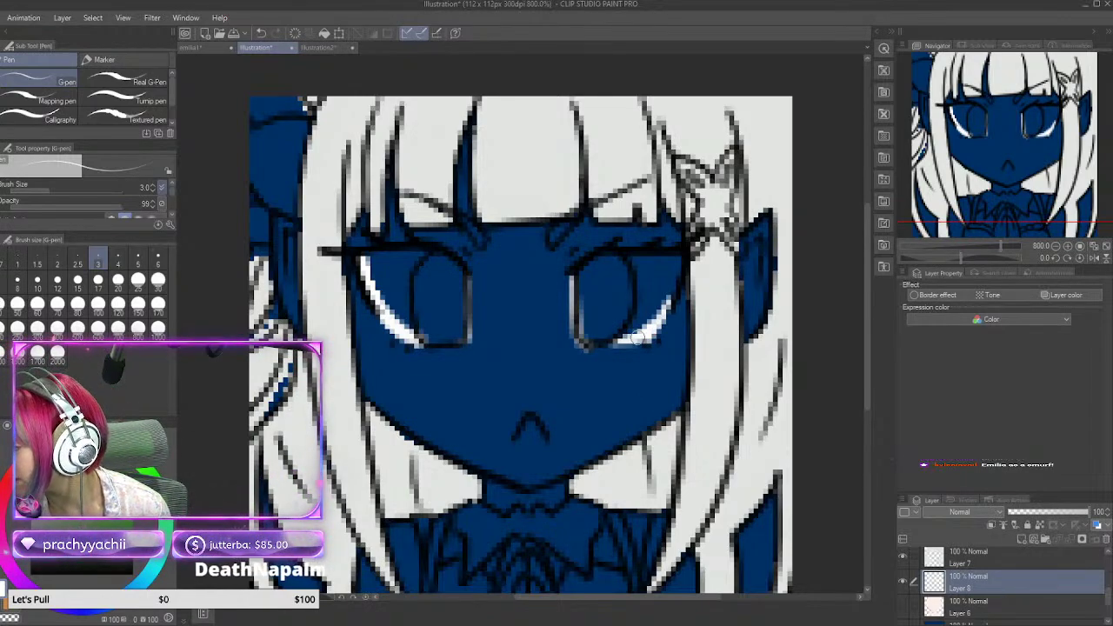
Step: Redraw the outer edge of both irises in black on the line art layer, Layer 2
drag(1110, 600, 1110, 567)
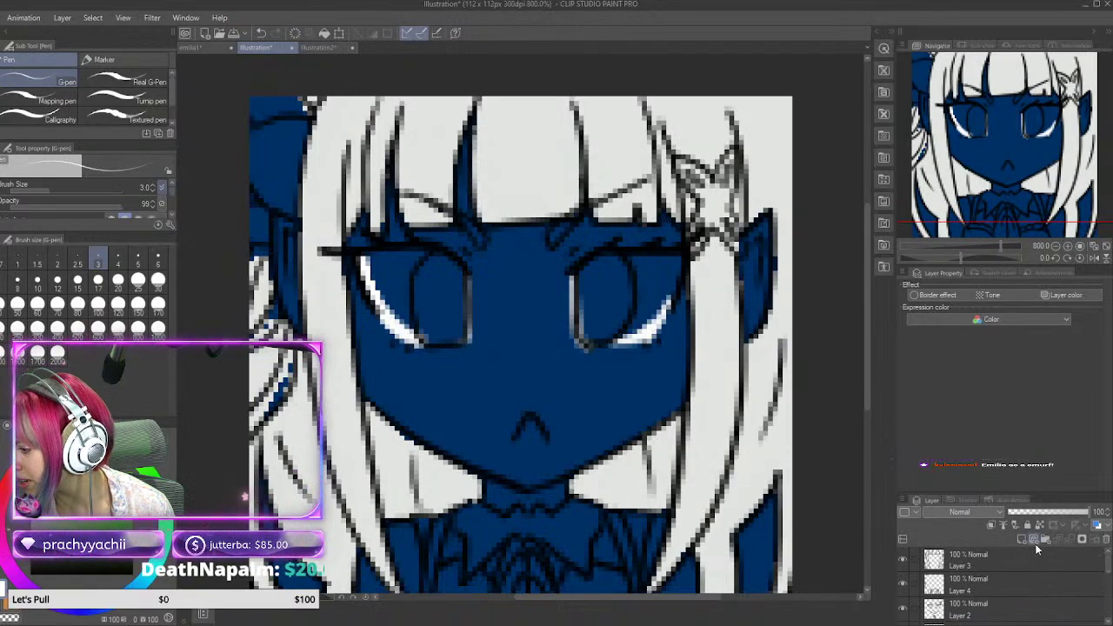
click(949, 609)
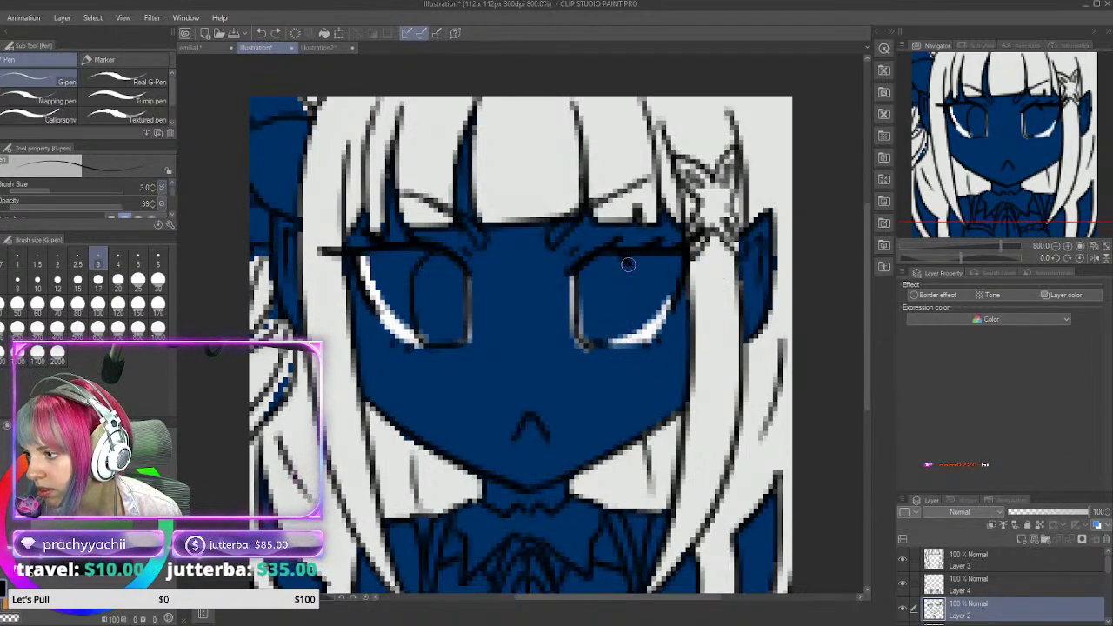
mouse_move(627, 265)
mouse_down()
mouse_move(627, 320)
mouse_move(600, 343)
mouse_up()
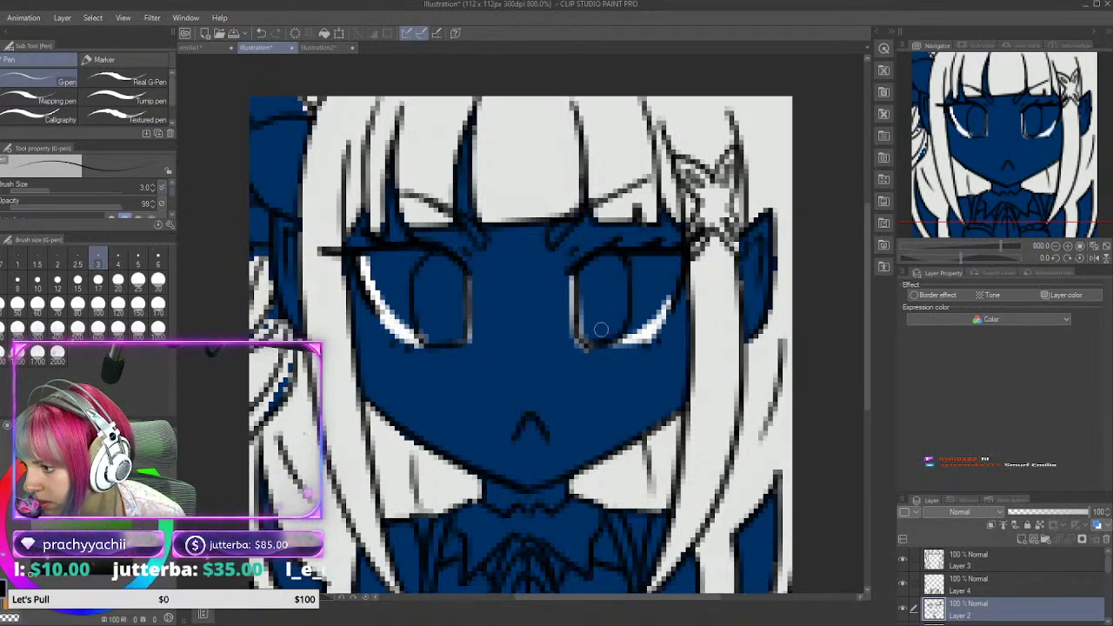
key(ctrl+z)
mouse_move(626, 264)
mouse_down()
mouse_move(634, 333)
mouse_move(591, 345)
mouse_up()
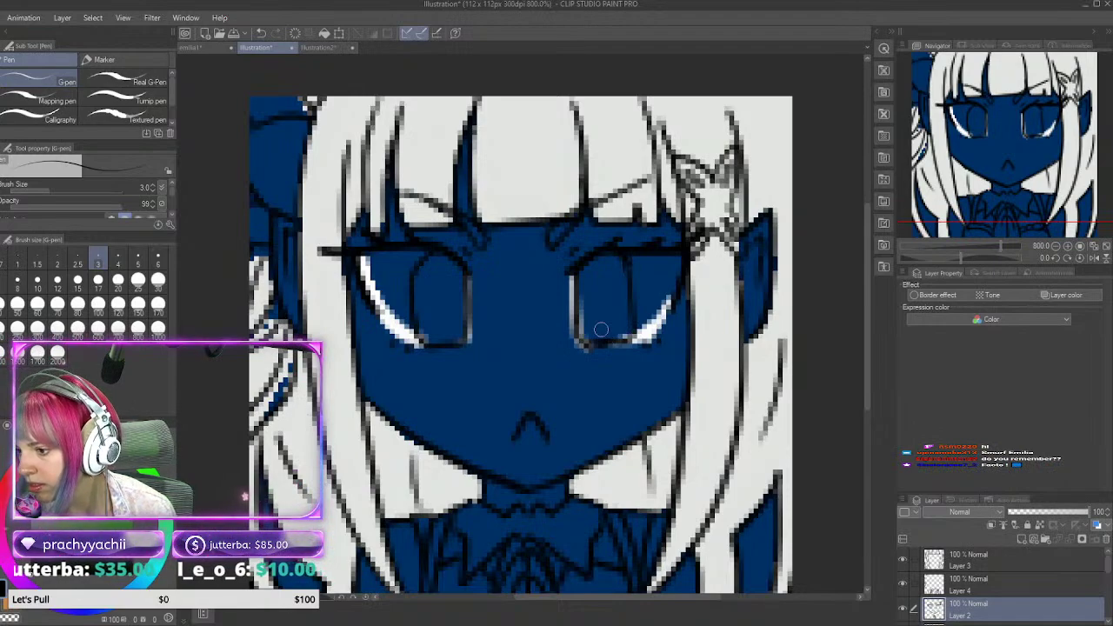
key(ctrl+z)
mouse_move(626, 255)
mouse_down()
mouse_move(632, 334)
mouse_move(593, 346)
mouse_up()
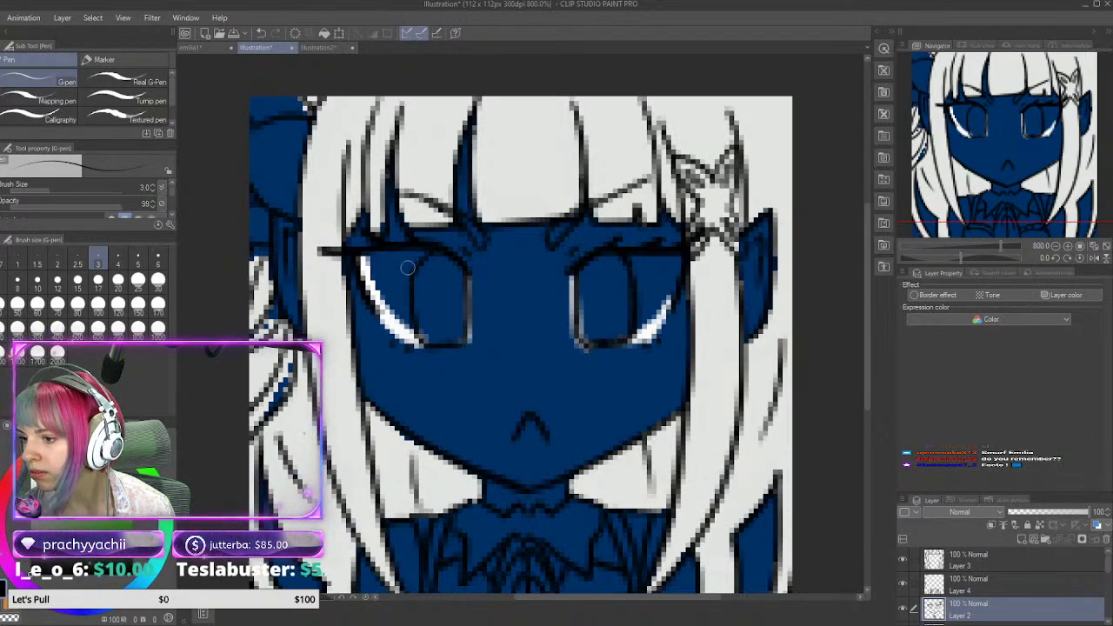
mouse_move(427, 256)
mouse_down()
mouse_move(408, 301)
mouse_move(412, 346)
mouse_move(439, 357)
mouse_up()
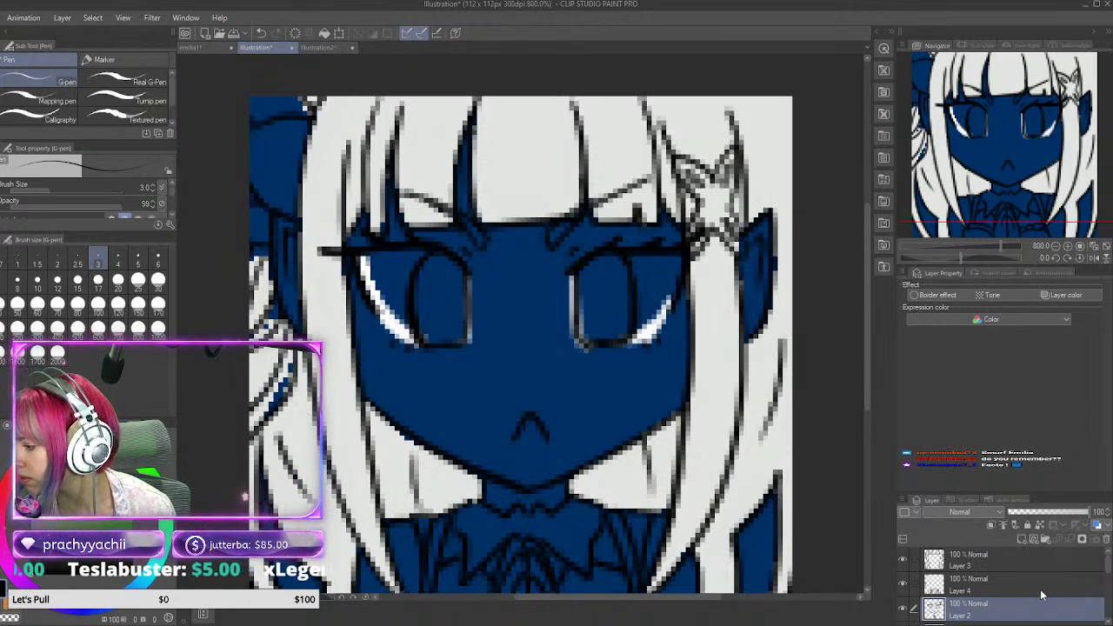
Step: Paint both eye whites solid white around the irises on Layer 8
drag(1108, 571, 1108, 595)
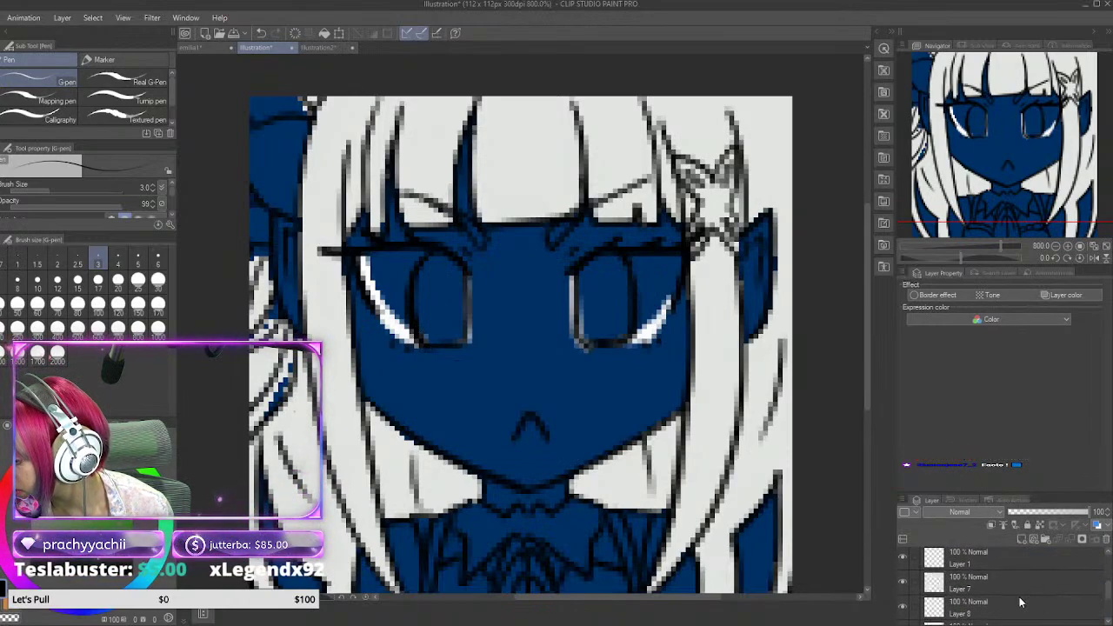
click(989, 602)
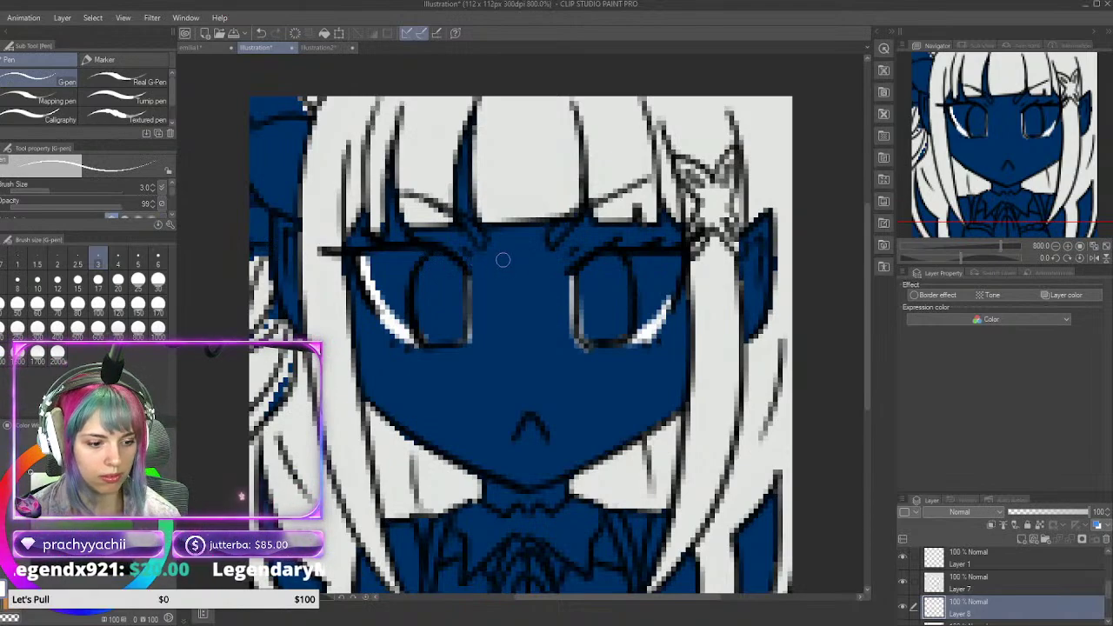
mouse_move(667, 303)
mouse_down()
mouse_move(679, 258)
mouse_move(608, 257)
mouse_move(576, 275)
mouse_move(586, 338)
mouse_move(625, 340)
mouse_up()
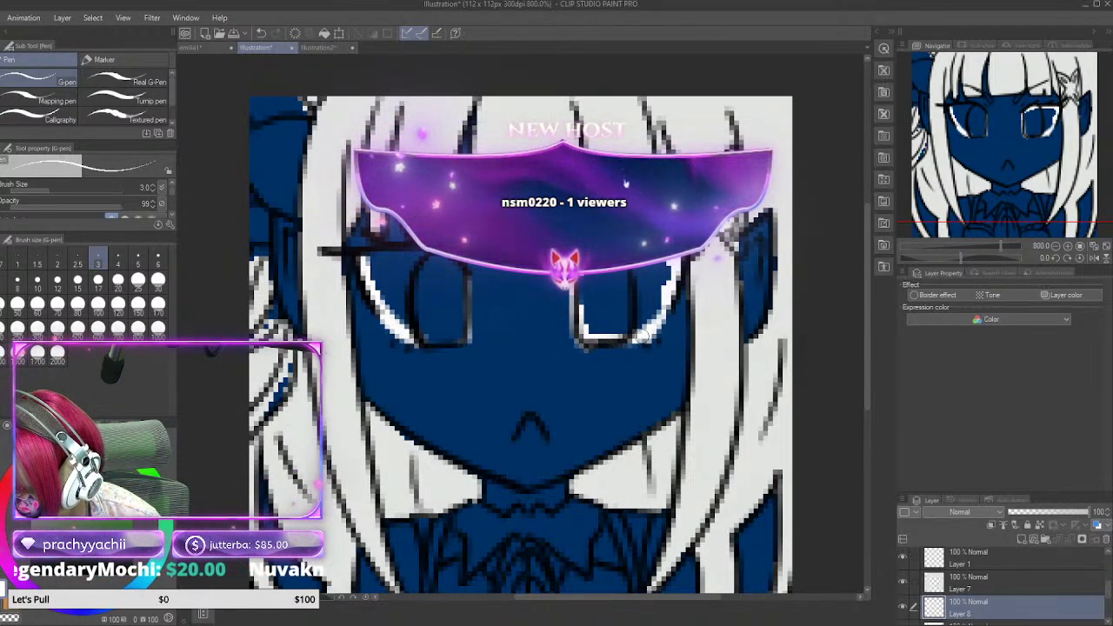
mouse_move(637, 260)
mouse_down()
mouse_move(637, 333)
mouse_move(670, 286)
mouse_move(666, 263)
mouse_move(645, 264)
mouse_move(664, 283)
mouse_up()
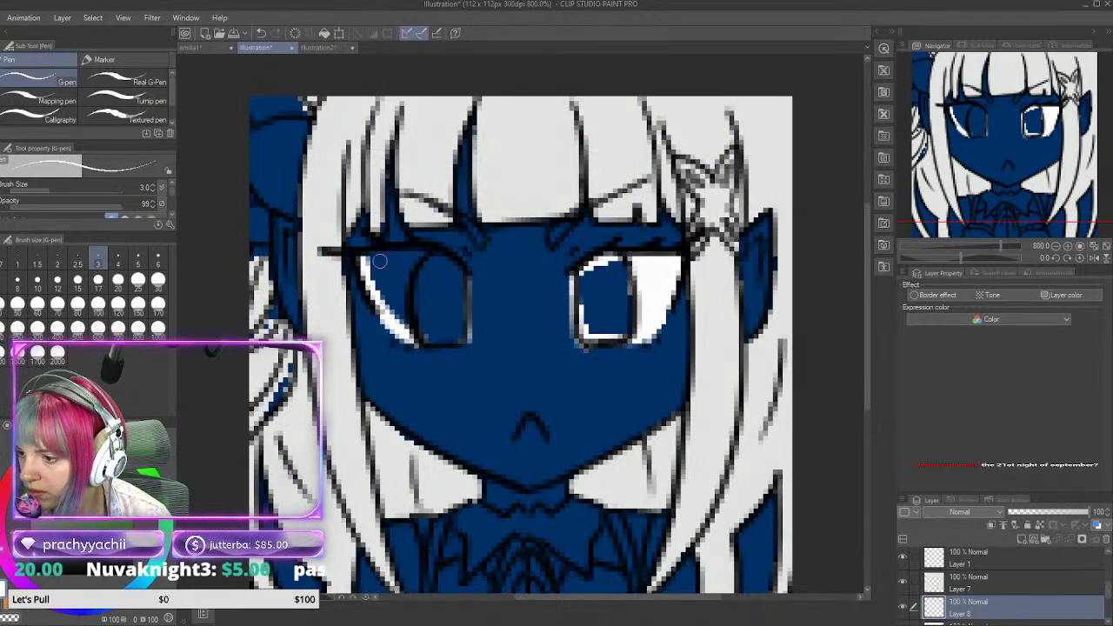
mouse_move(362, 263)
mouse_down()
mouse_move(424, 260)
mouse_move(408, 294)
mouse_move(411, 331)
mouse_move(373, 267)
mouse_move(395, 267)
mouse_move(397, 309)
mouse_move(398, 273)
mouse_up()
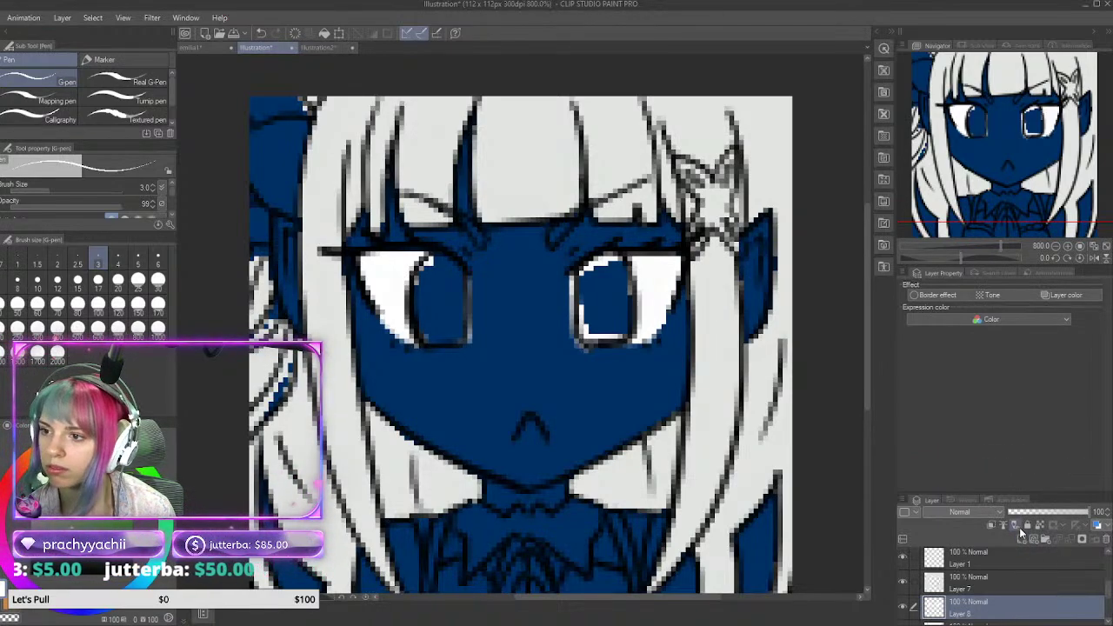
Step: Sample the iris purple from the front-facing portrait in the character reference sheet
click(318, 48)
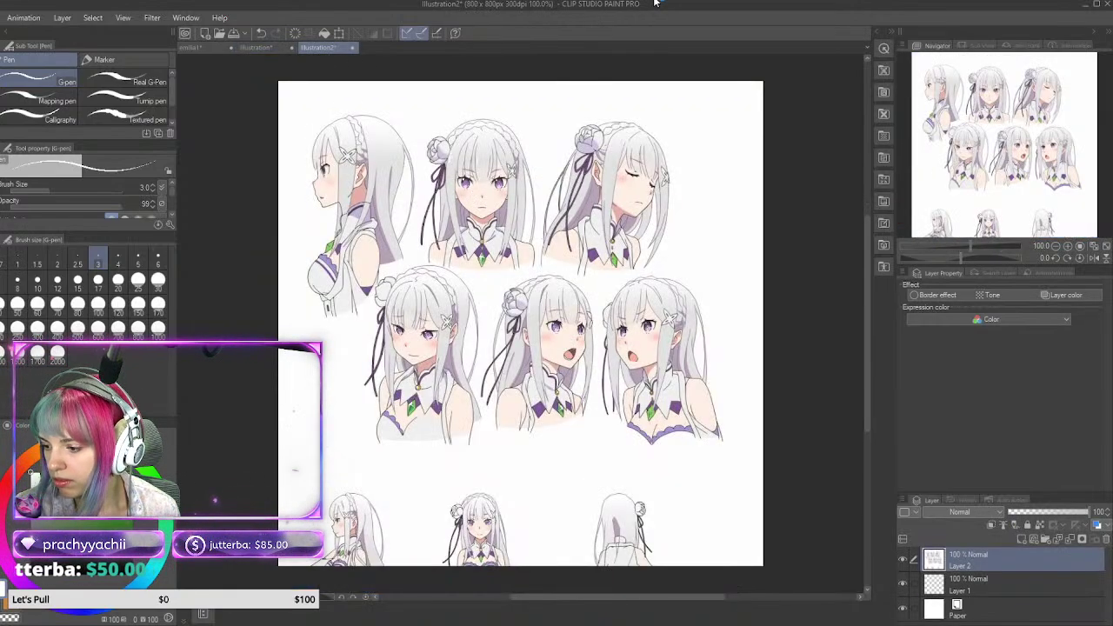
scroll(542, 166, down, 1)
scroll(543, 166, up, 6)
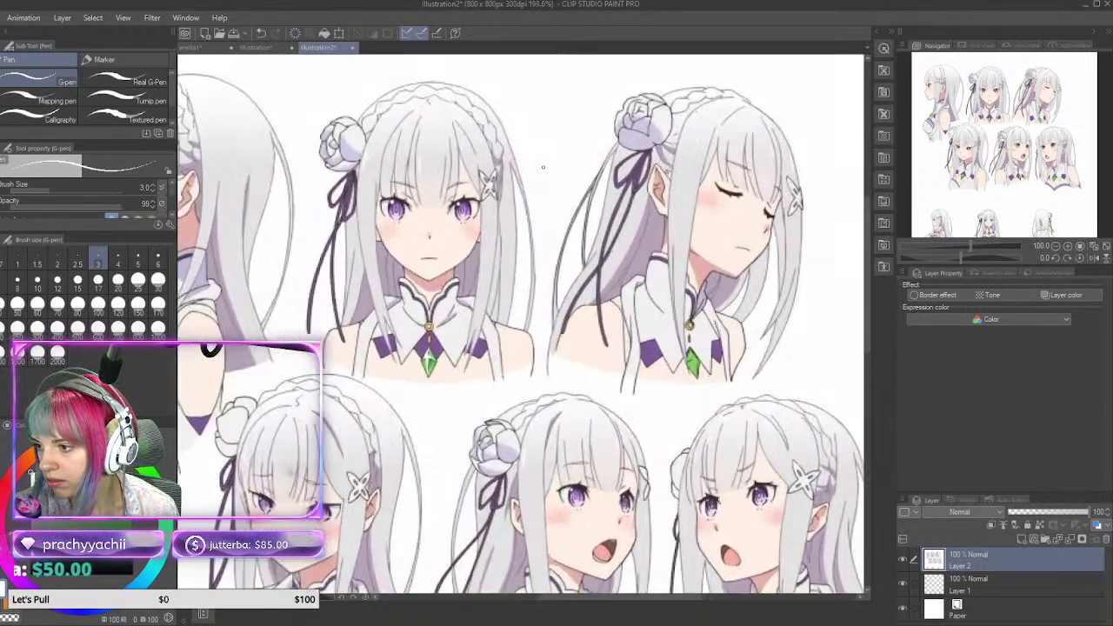
key(i)
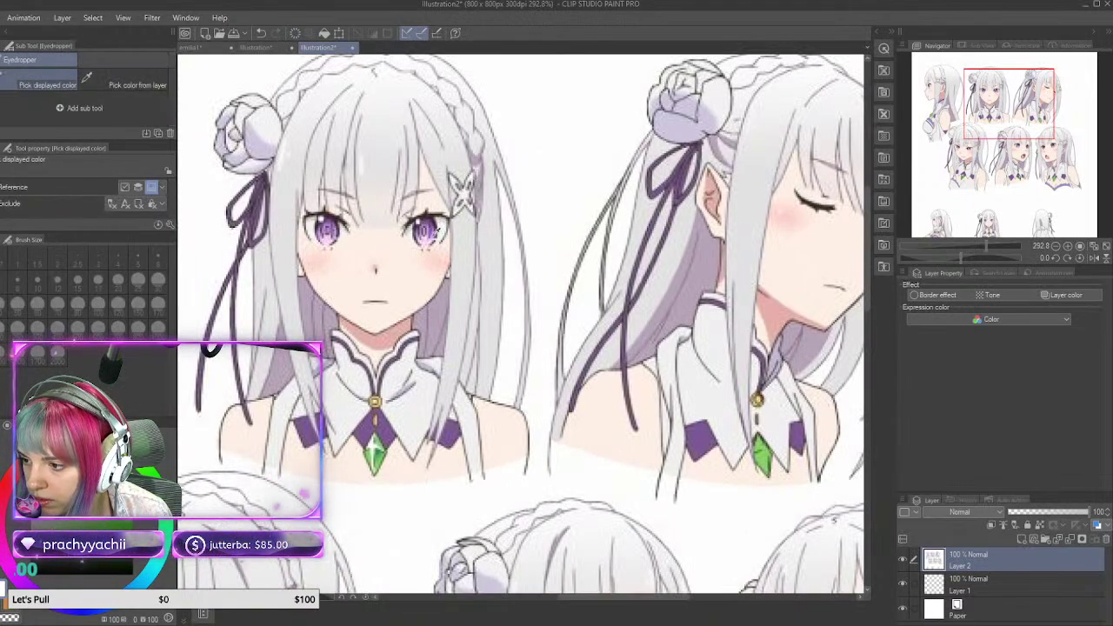
key(p)
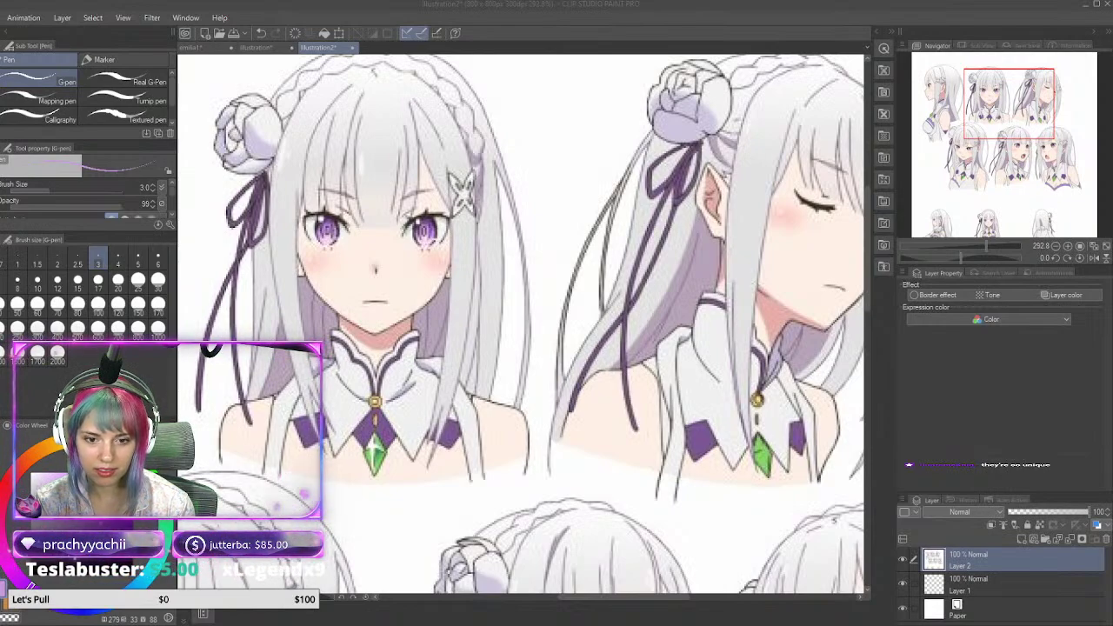
Step: Paste the waving chibi picture into the reference sheet, scale it down and place it over the upper portraits
key(m)
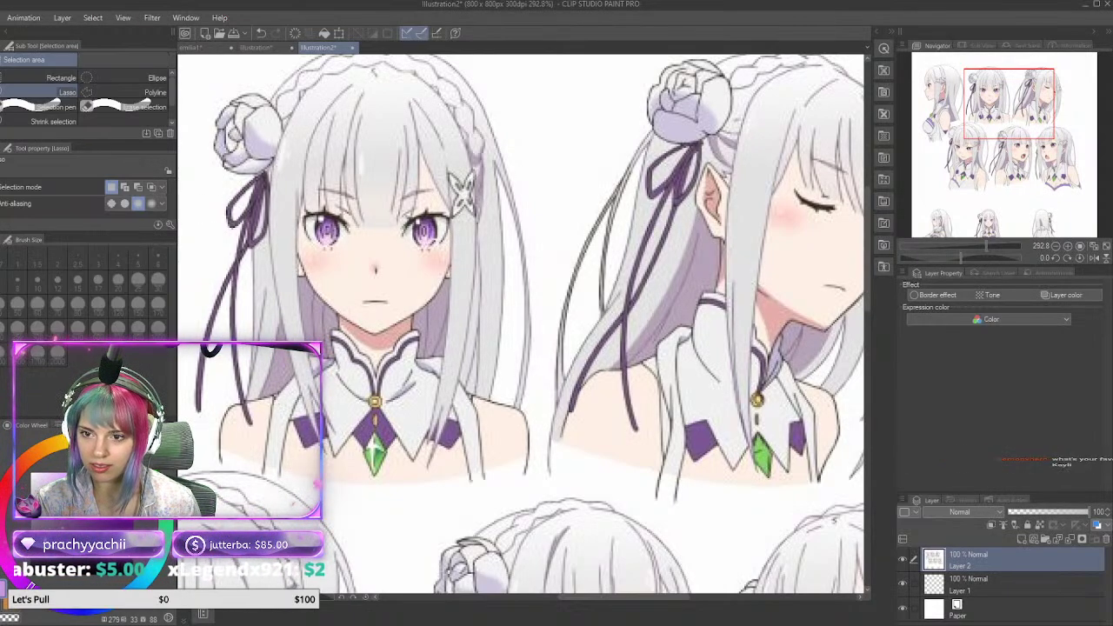
mouse_move(383, 275)
mouse_down()
mouse_move(461, 409)
mouse_move(474, 404)
mouse_up()
key(ctrl+v)
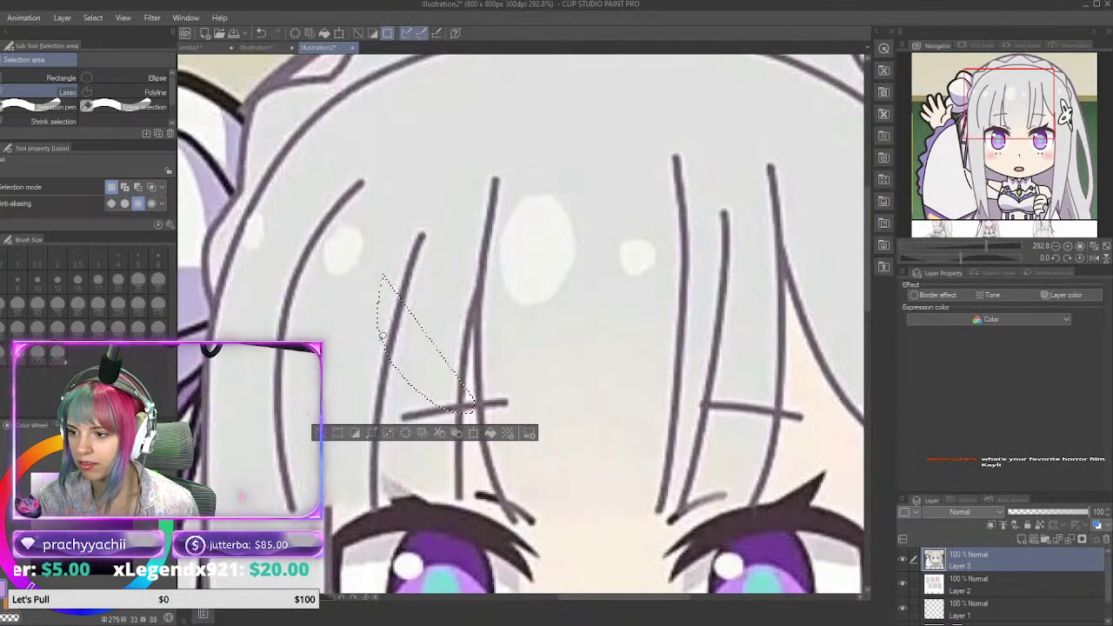
click(419, 279)
scroll(402, 269, down, 2)
key(ctrl+t)
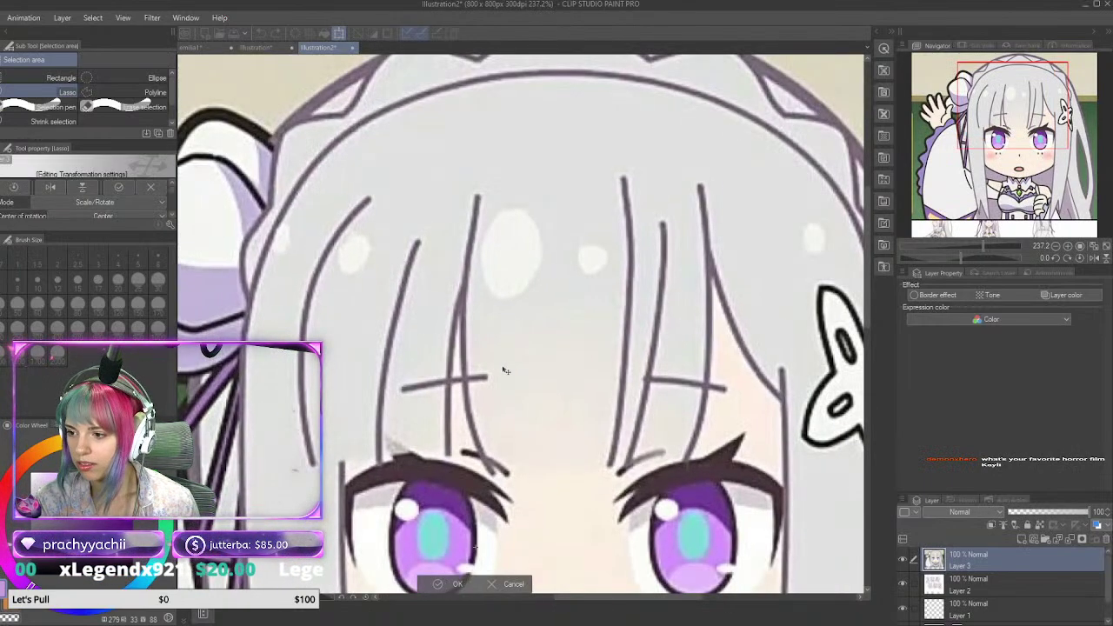
drag(504, 370, 188, 485)
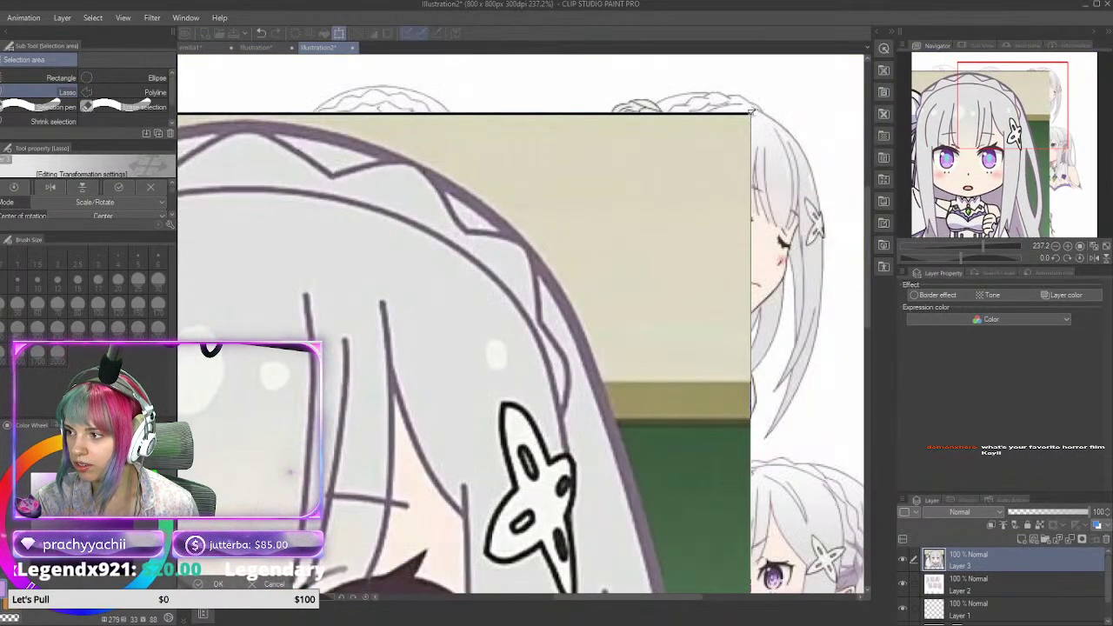
drag(751, 112, 476, 336)
drag(401, 455, 724, 176)
drag(633, 263, 678, 220)
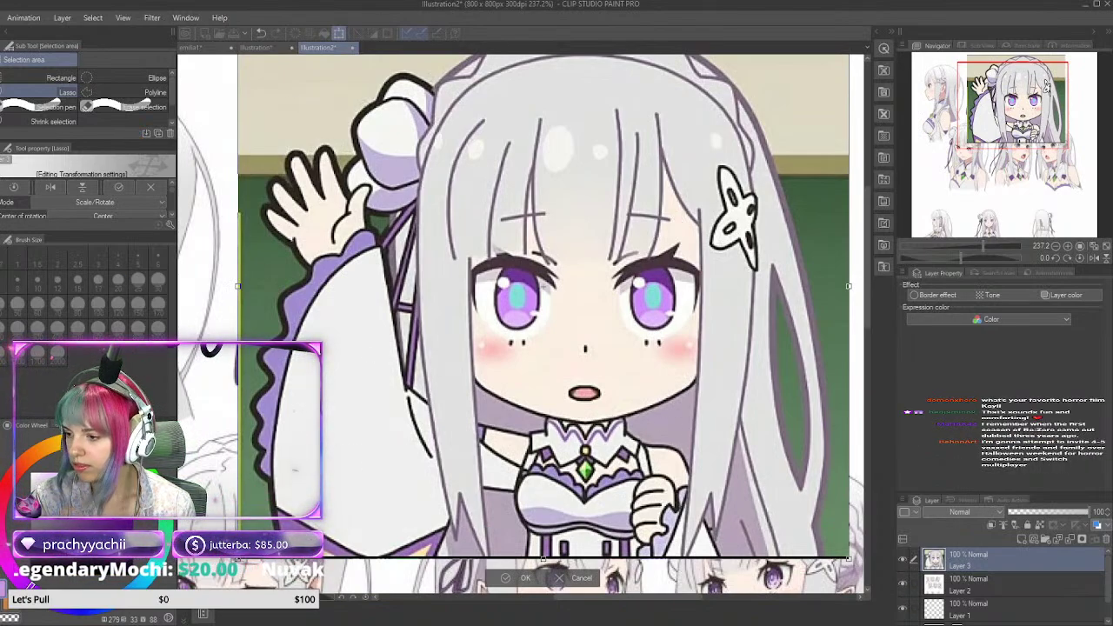
click(528, 578)
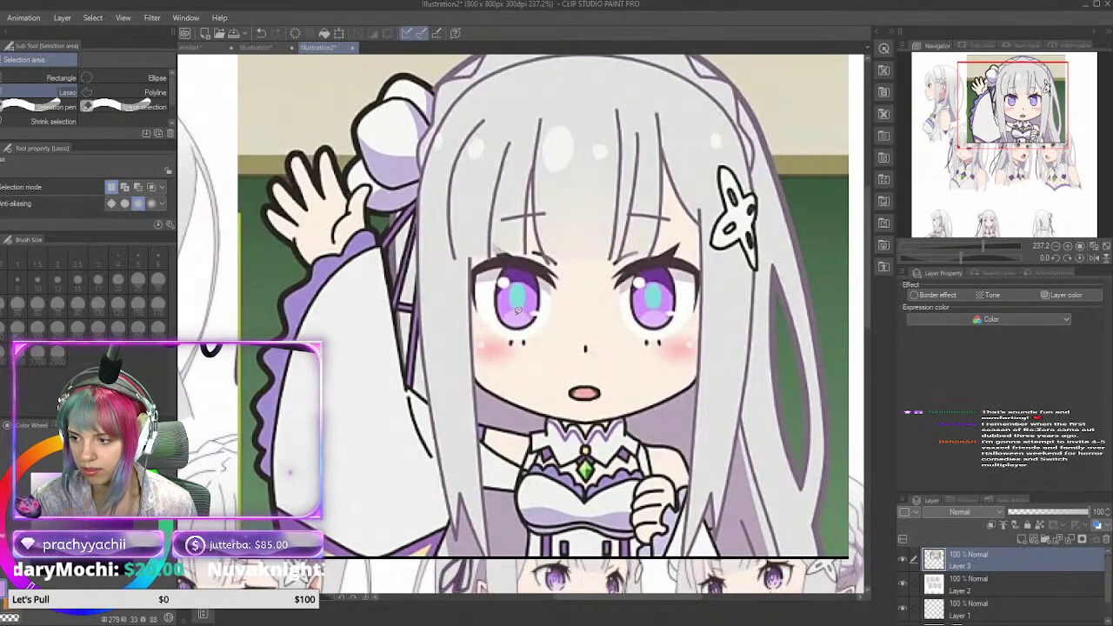
Step: Sample the light purple from the chibi reference's iris and return to the coloured emote canvas with the G-pen at size 3
key(i)
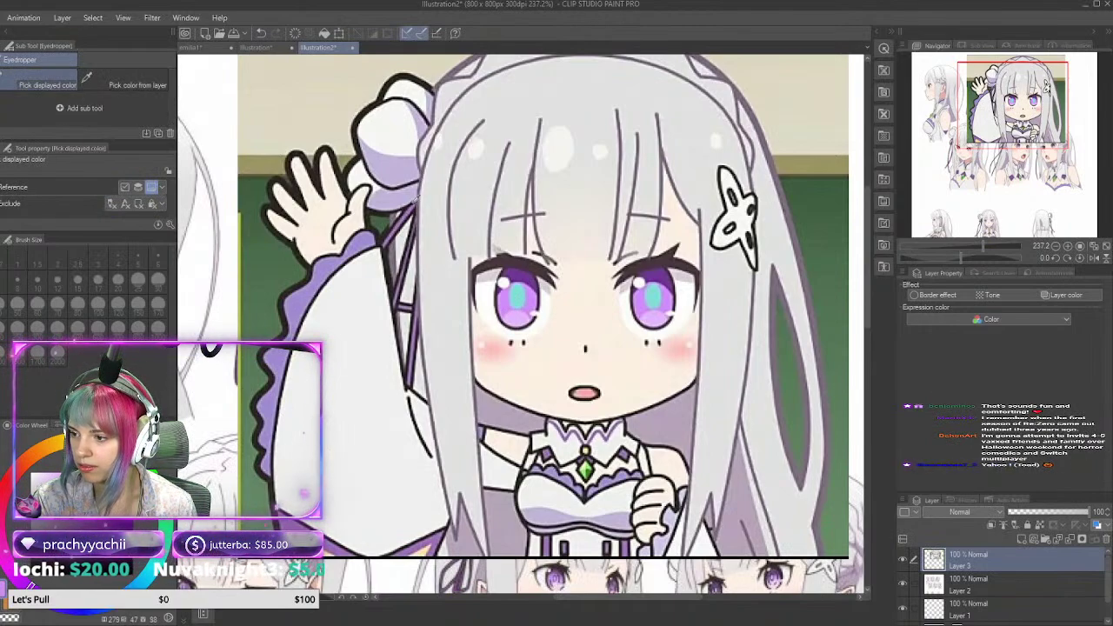
key(m)
click(207, 50)
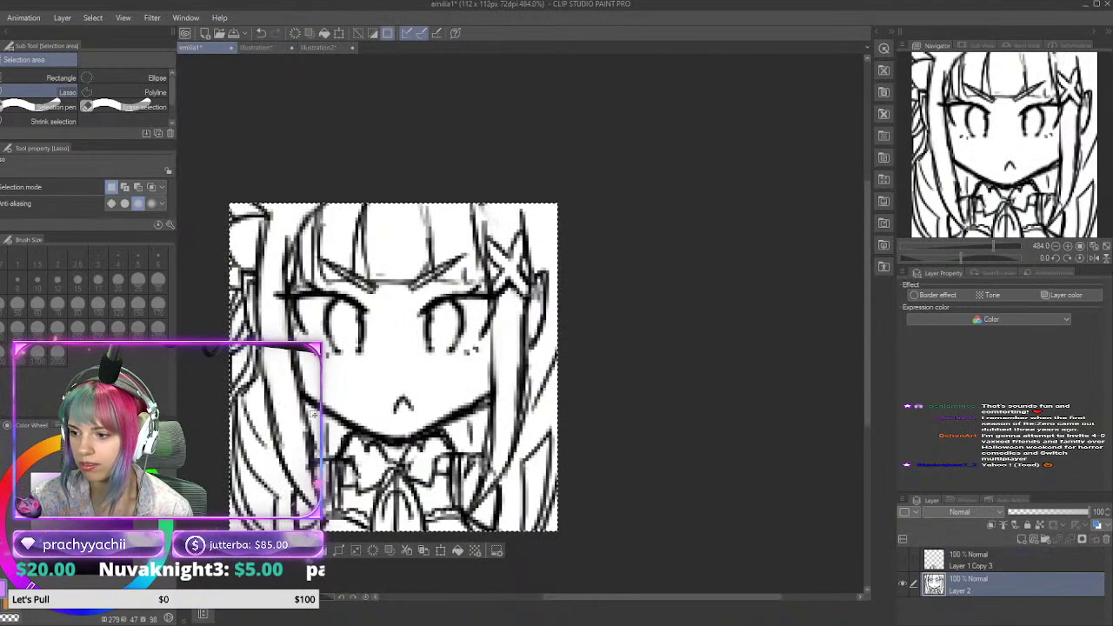
click(259, 49)
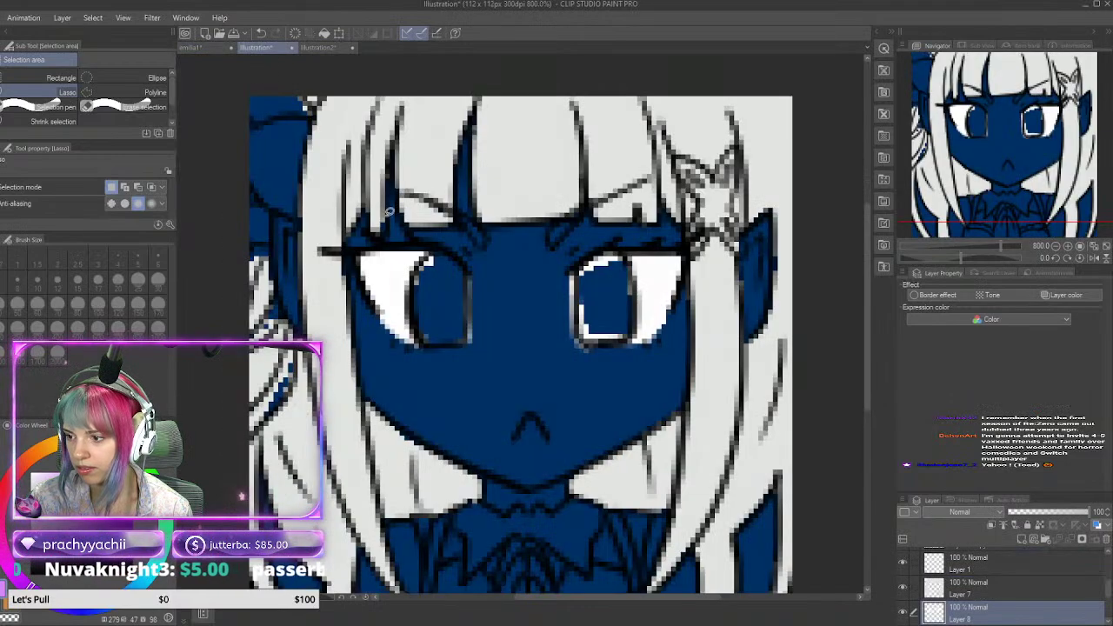
scroll(465, 330, up, 4)
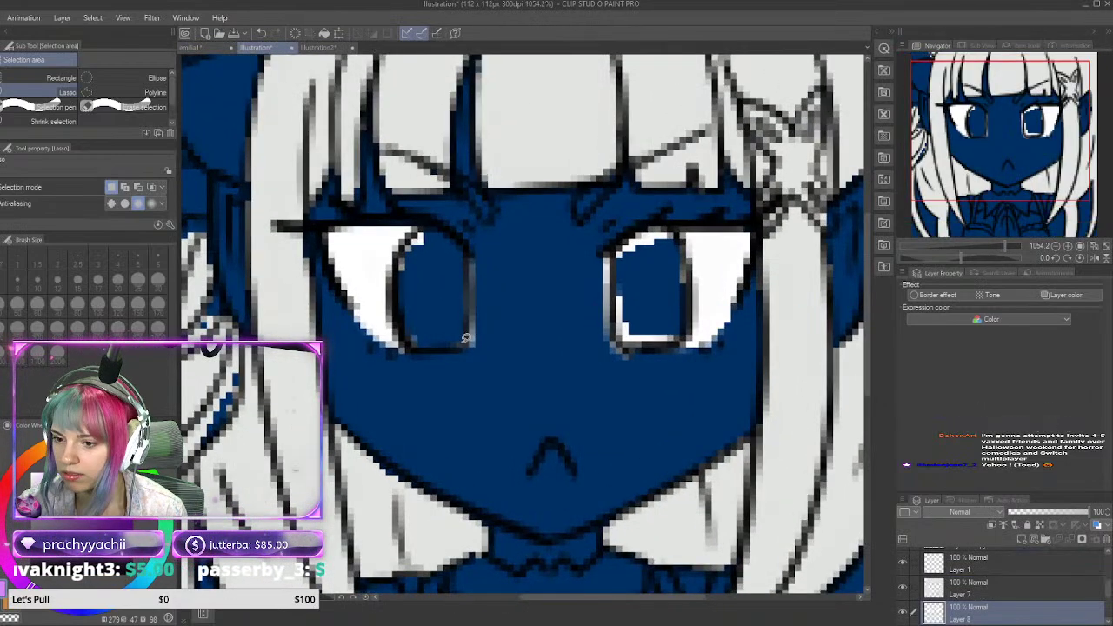
key(p)
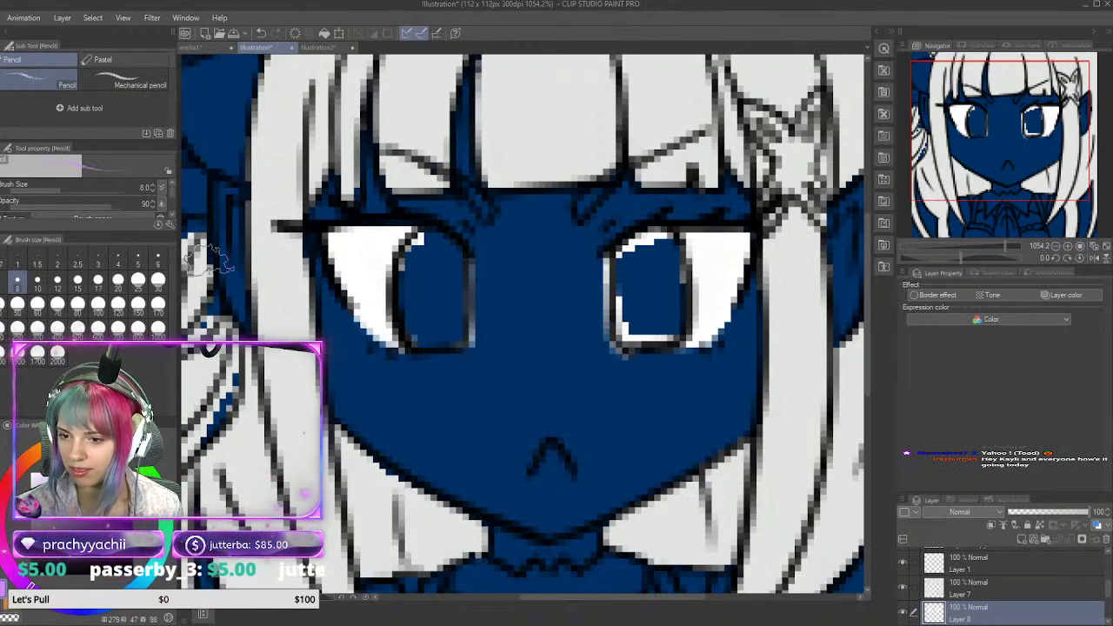
key(p)
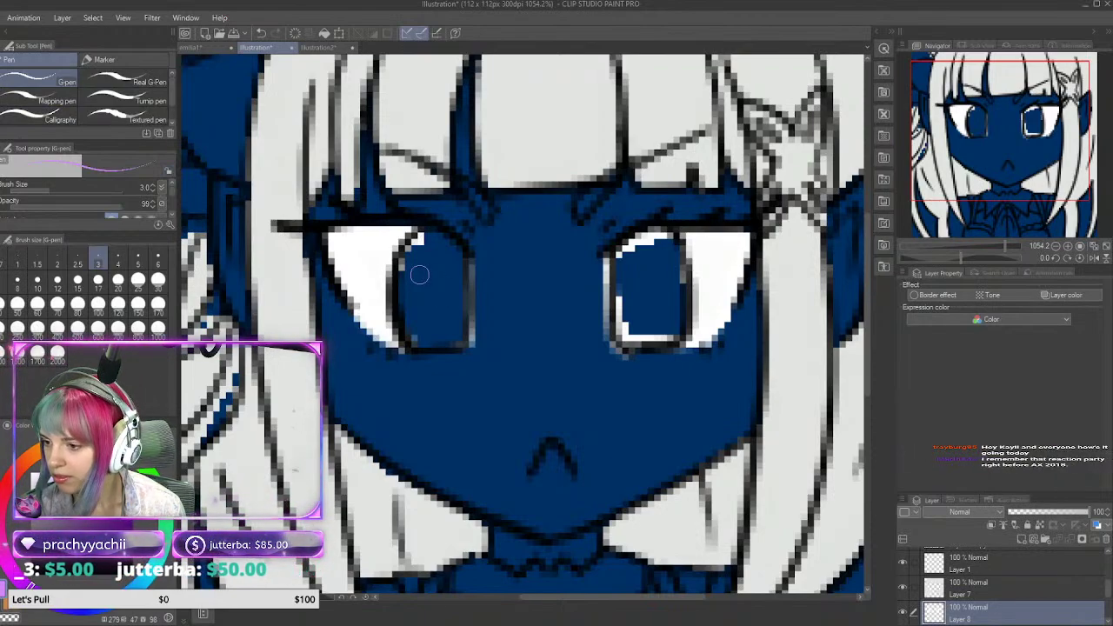
scroll(1109, 606, down, 3)
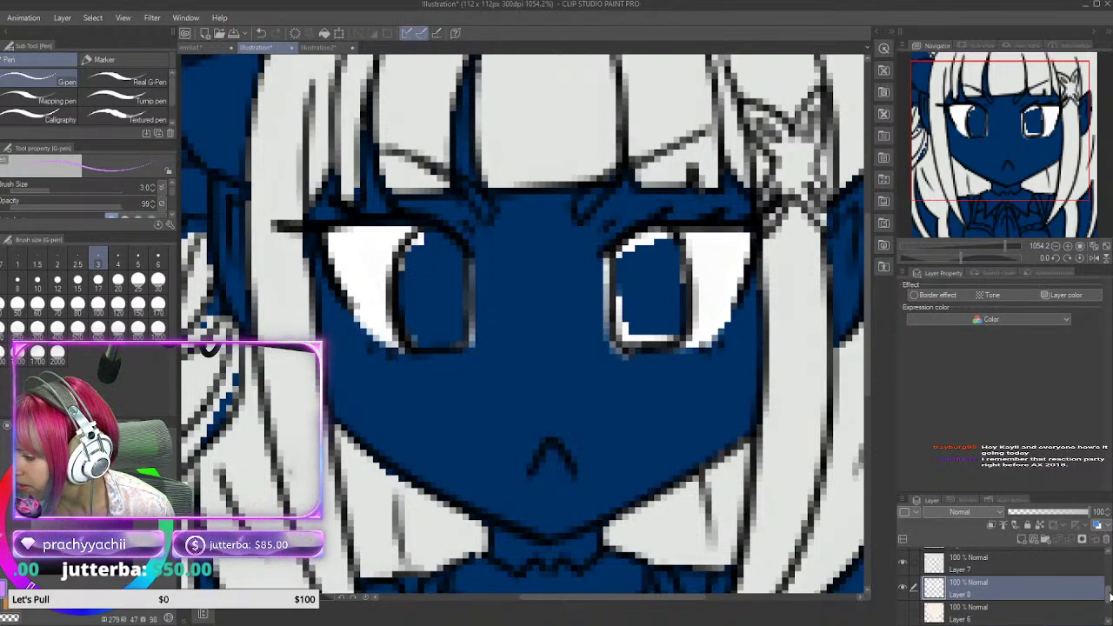
Step: Hide the dark blue backdrop on Layer 5 and show the skin colour on Layer 6 beneath the eye colours
scroll(1108, 609, down, 1)
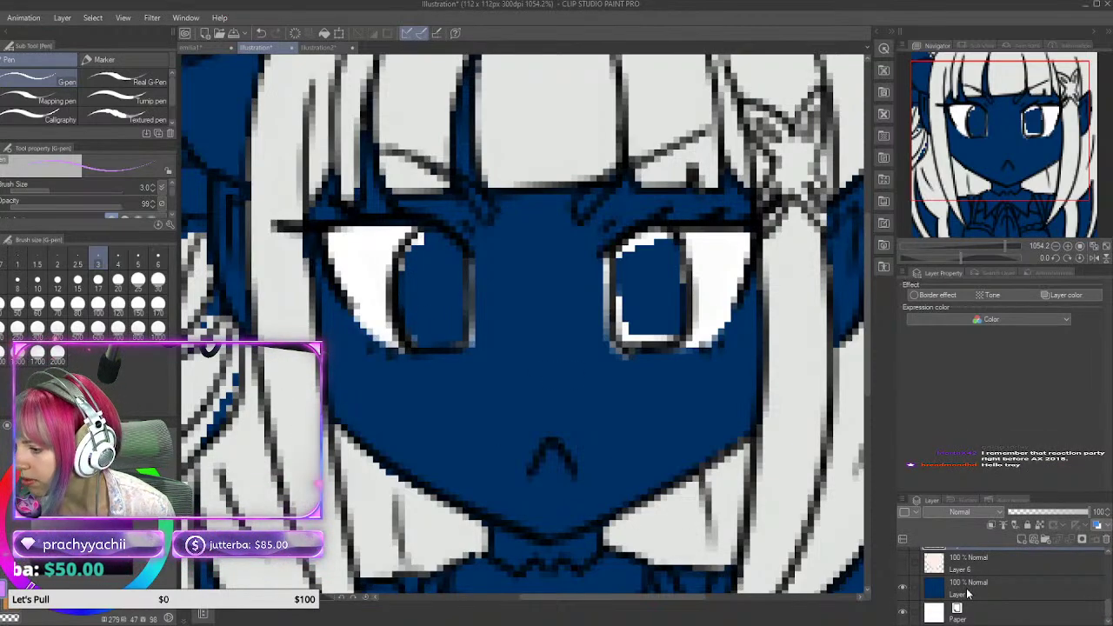
click(903, 591)
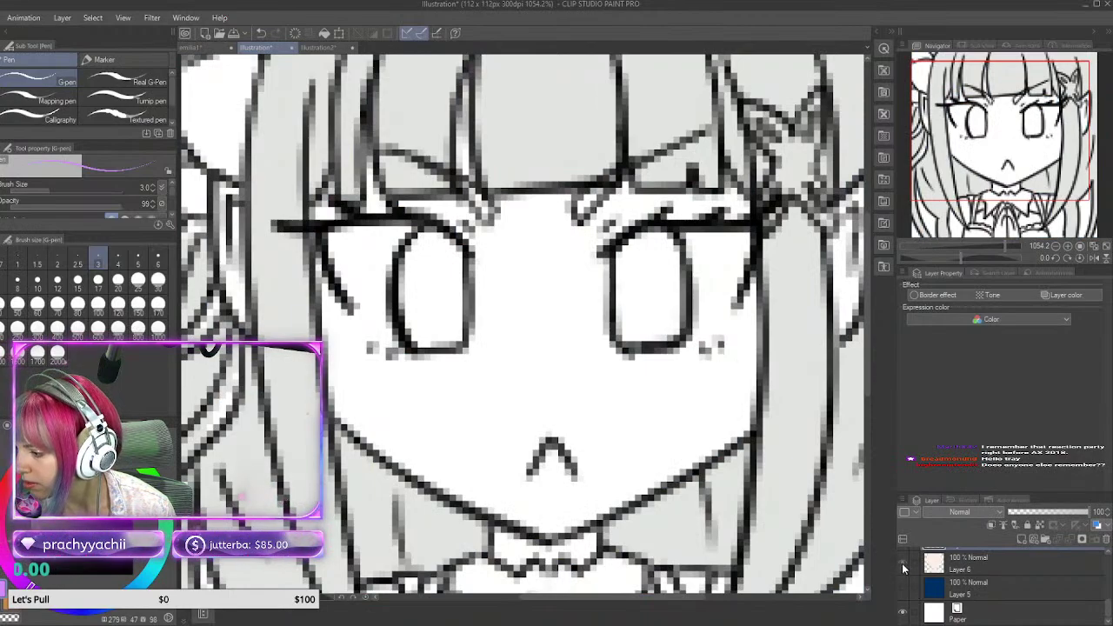
click(902, 563)
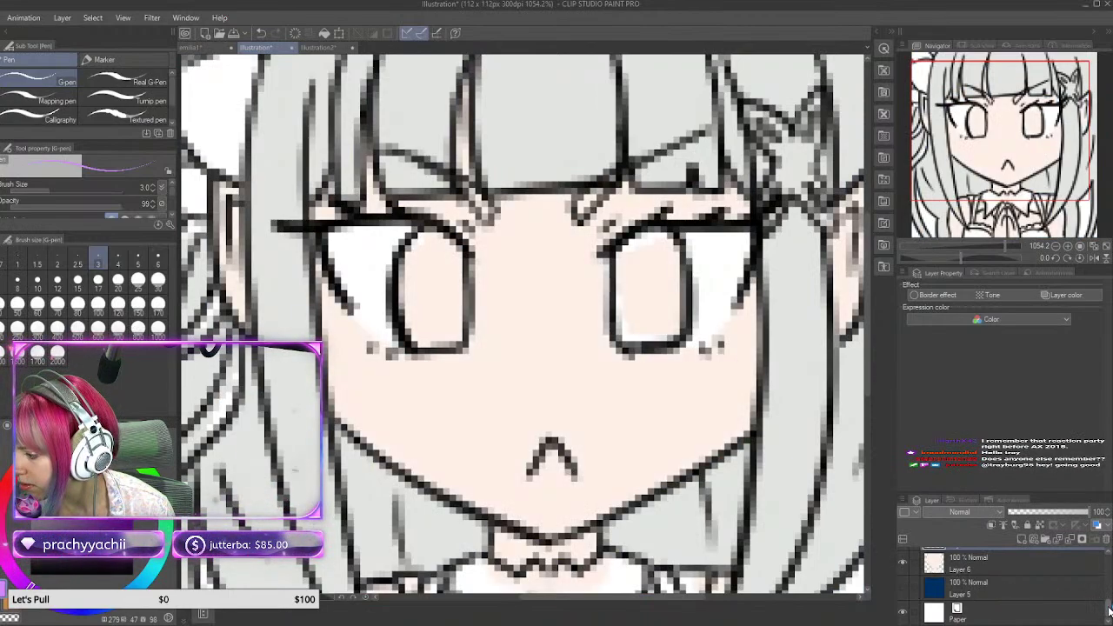
mouse_move(1108, 597)
mouse_down()
mouse_move(1108, 564)
mouse_move(1107, 581)
mouse_up()
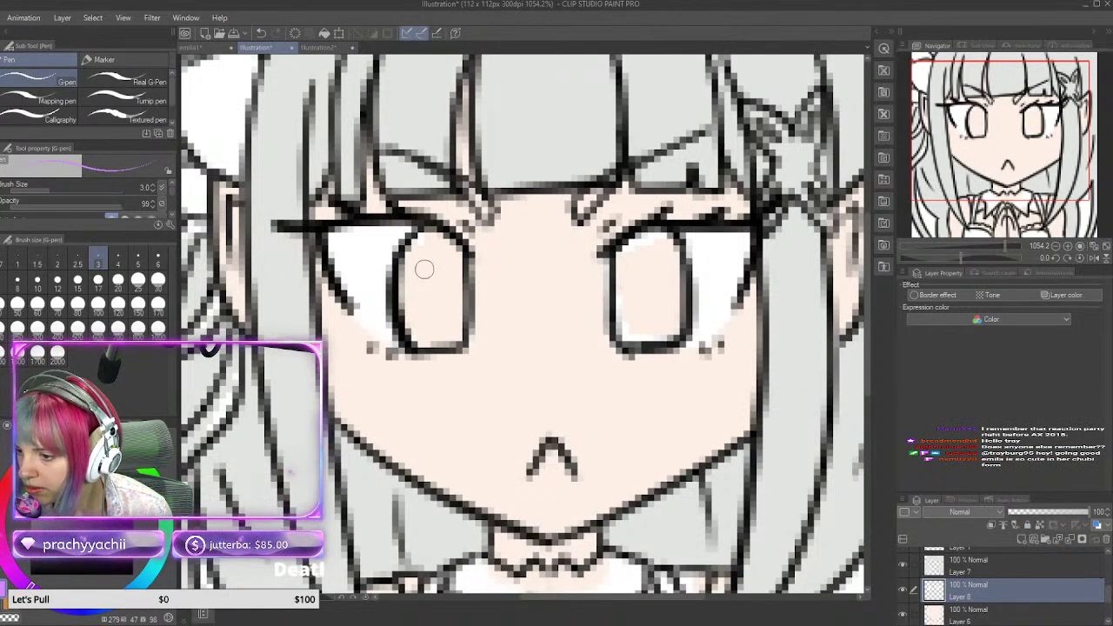
Step: Paint both irises solid light purple inside their outlines on Layer 8 with the size 3 G-pen
mouse_move(407, 275)
mouse_down()
mouse_move(407, 313)
mouse_move(408, 263)
mouse_move(406, 273)
mouse_move(429, 233)
mouse_move(445, 235)
mouse_move(461, 290)
mouse_move(453, 338)
mouse_move(420, 338)
mouse_move(431, 329)
mouse_up()
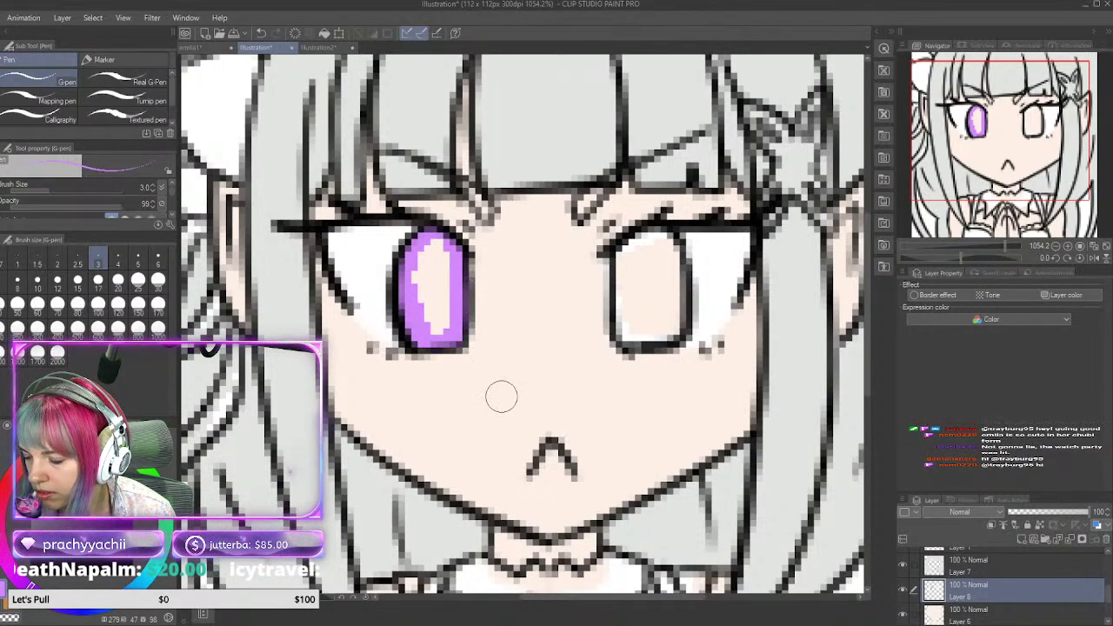
mouse_move(410, 258)
mouse_down()
mouse_move(435, 268)
mouse_move(426, 286)
mouse_move(428, 244)
mouse_move(441, 245)
mouse_move(446, 322)
mouse_move(433, 263)
mouse_up()
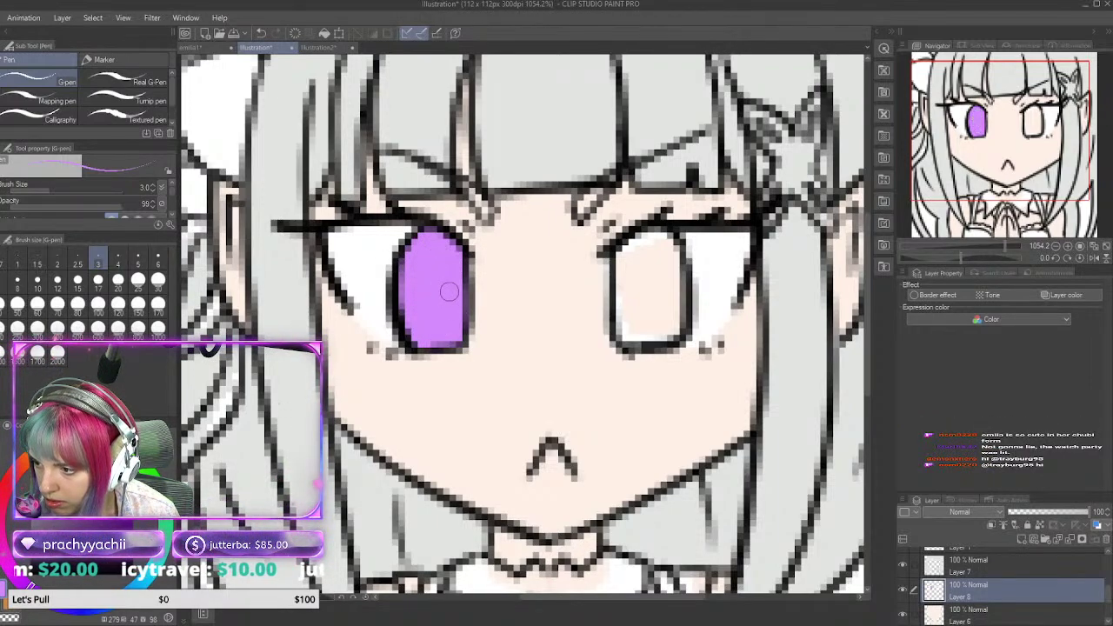
mouse_move(623, 266)
mouse_down()
mouse_move(623, 324)
mouse_move(621, 261)
mouse_move(651, 236)
mouse_move(671, 250)
mouse_move(669, 321)
mouse_move(656, 334)
mouse_move(622, 335)
mouse_move(636, 315)
mouse_move(655, 323)
mouse_move(659, 314)
mouse_move(665, 273)
mouse_move(651, 245)
mouse_move(643, 313)
mouse_move(635, 260)
mouse_move(649, 320)
mouse_move(663, 258)
mouse_move(676, 315)
mouse_up()
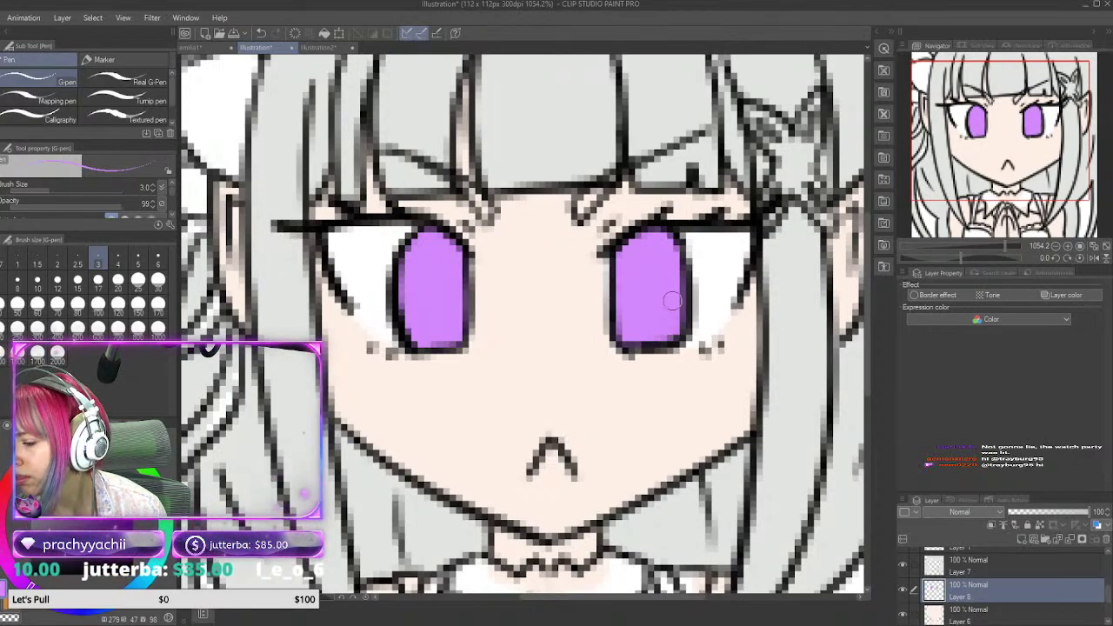
Step: Select both purple iris areas together with Auto select, referring only to the editing layer and adding to the selection
scroll(672, 300, up, 1)
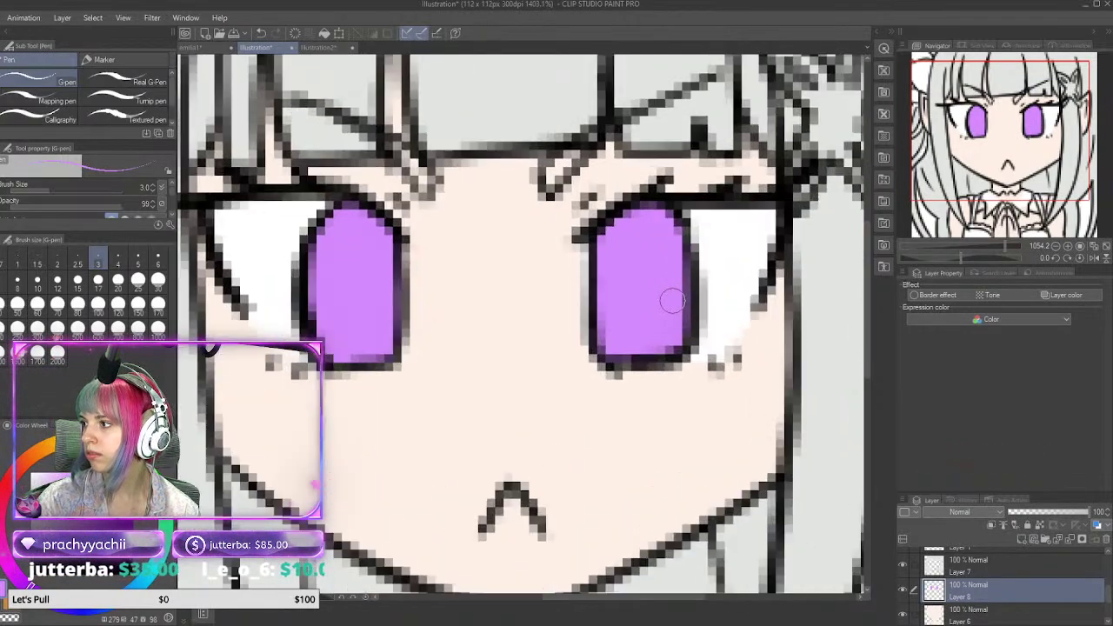
scroll(672, 300, down, 10)
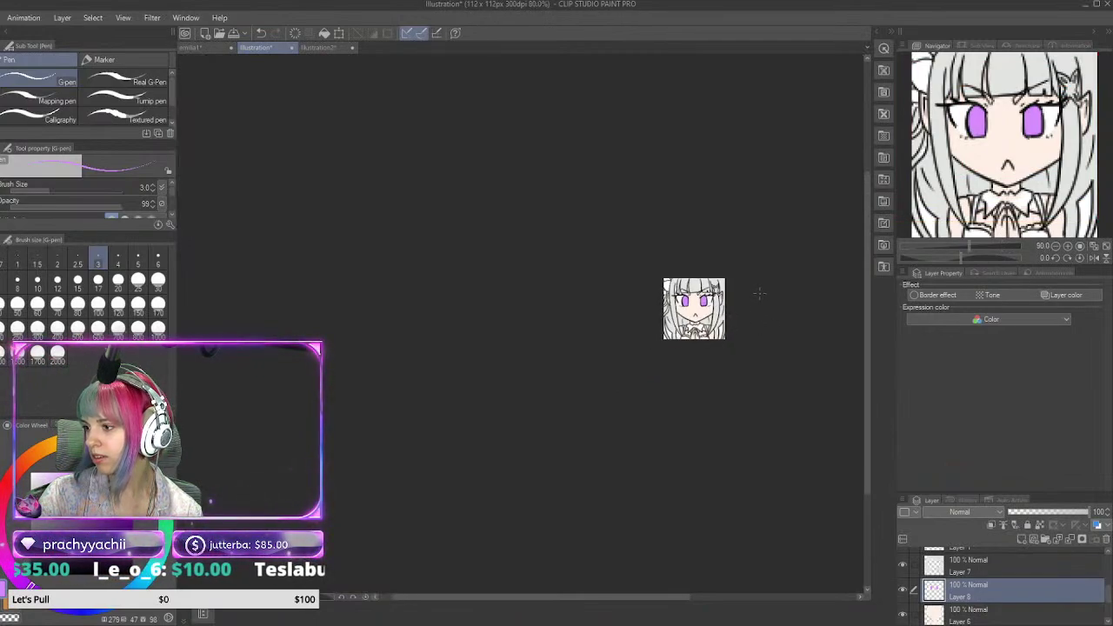
scroll(759, 293, up, 9)
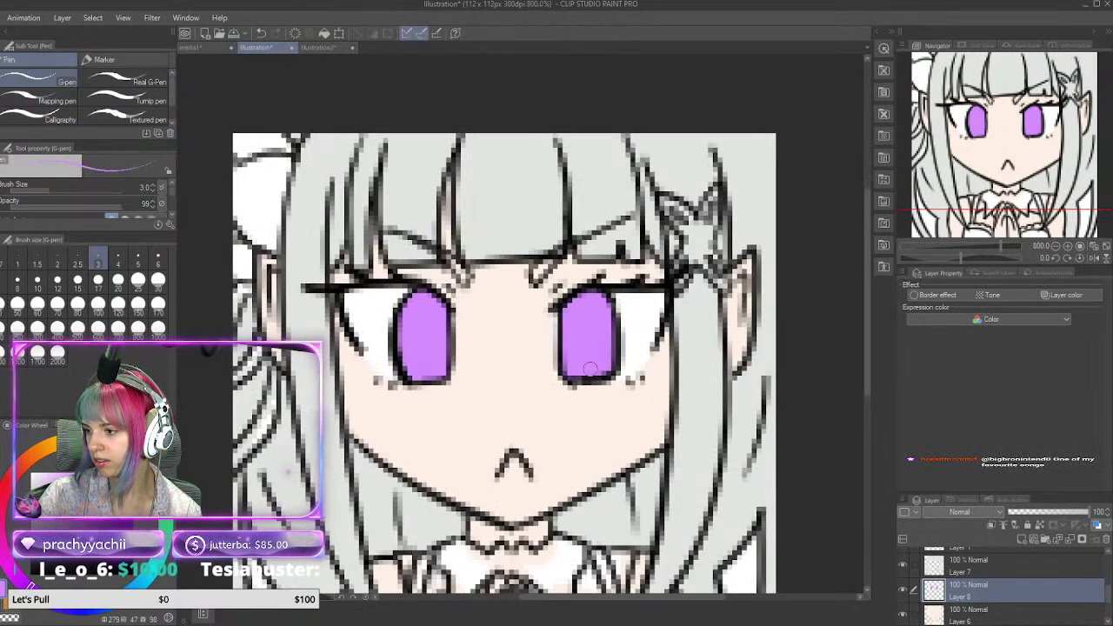
scroll(512, 354, up, 2)
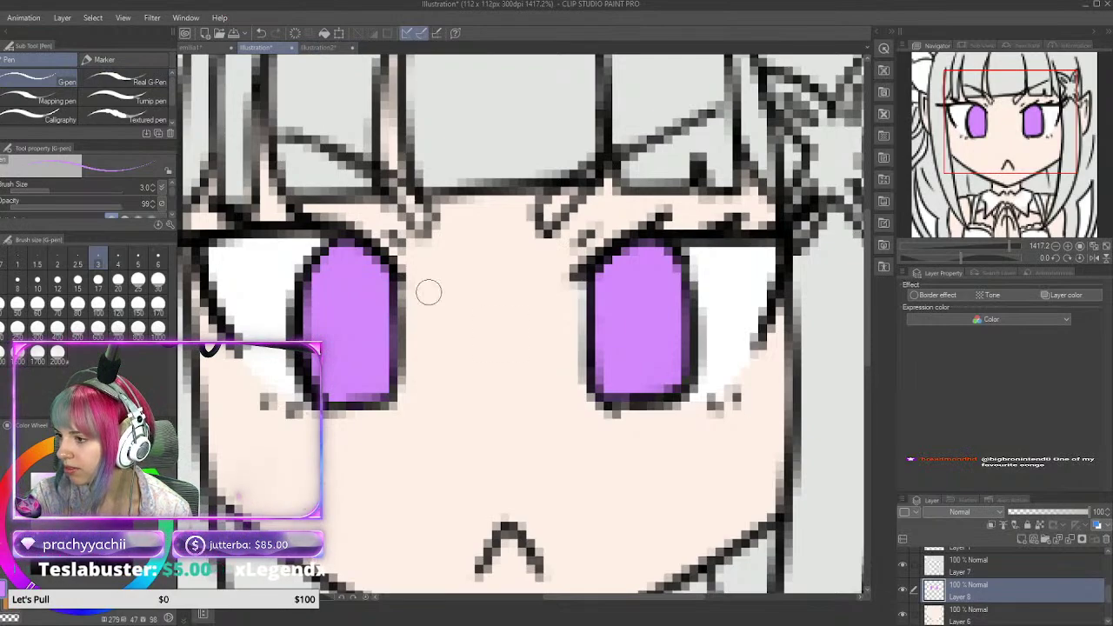
scroll(428, 292, down, 1)
scroll(428, 292, up, 2)
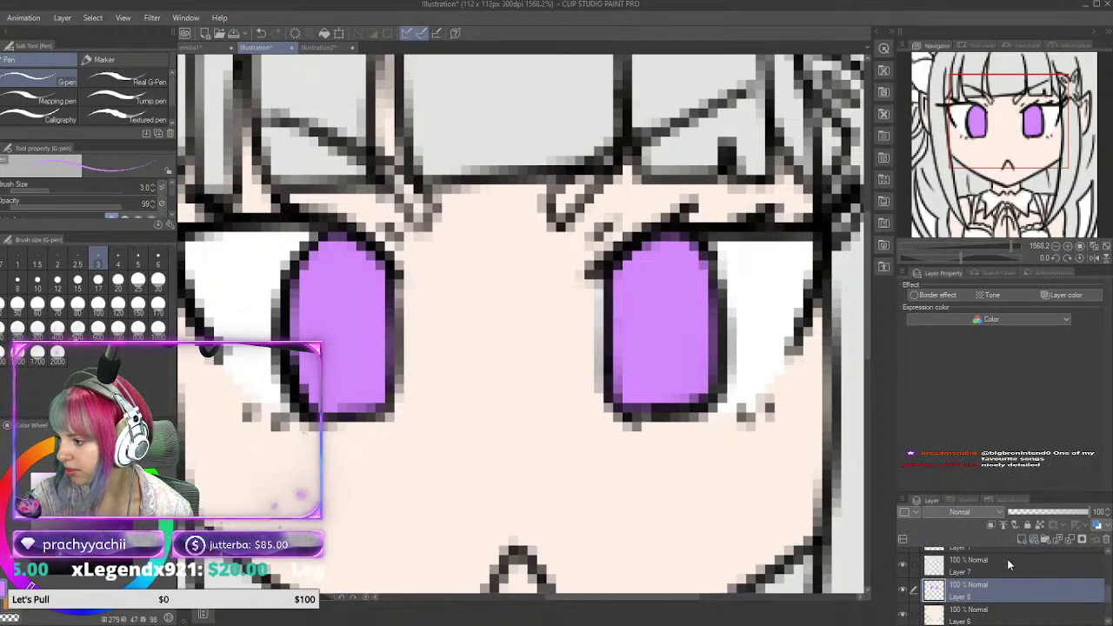
key(w)
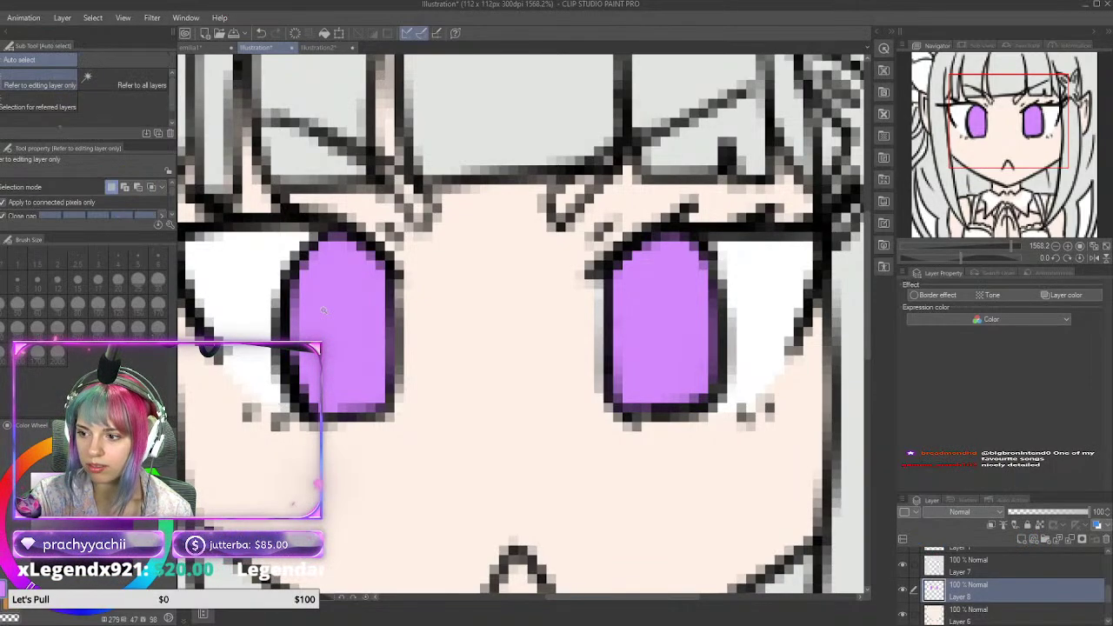
click(339, 331)
click(693, 351)
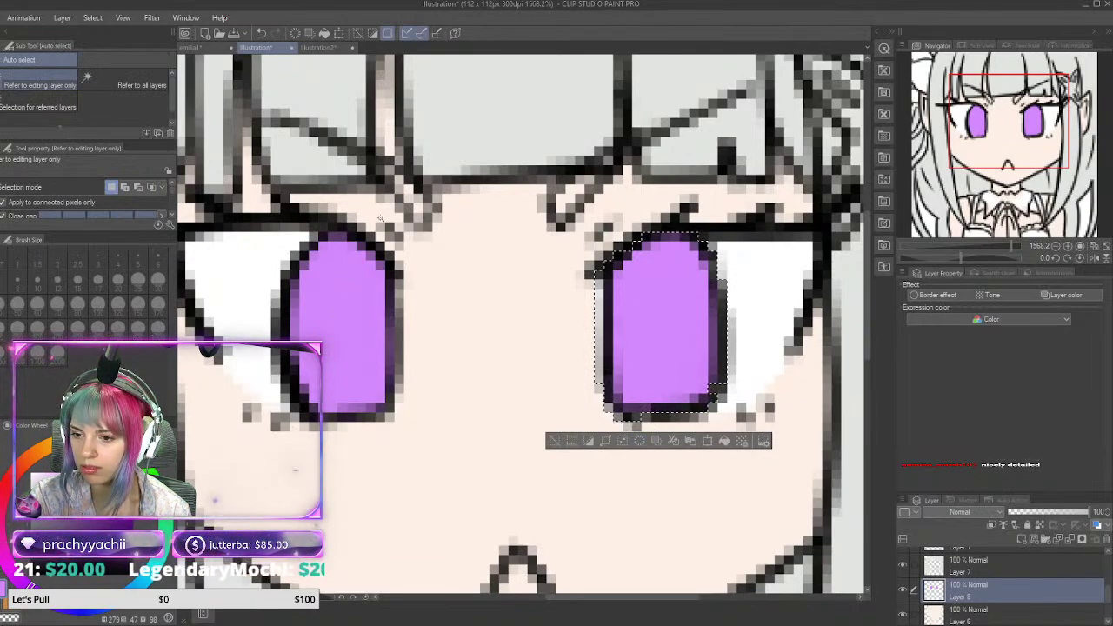
click(124, 188)
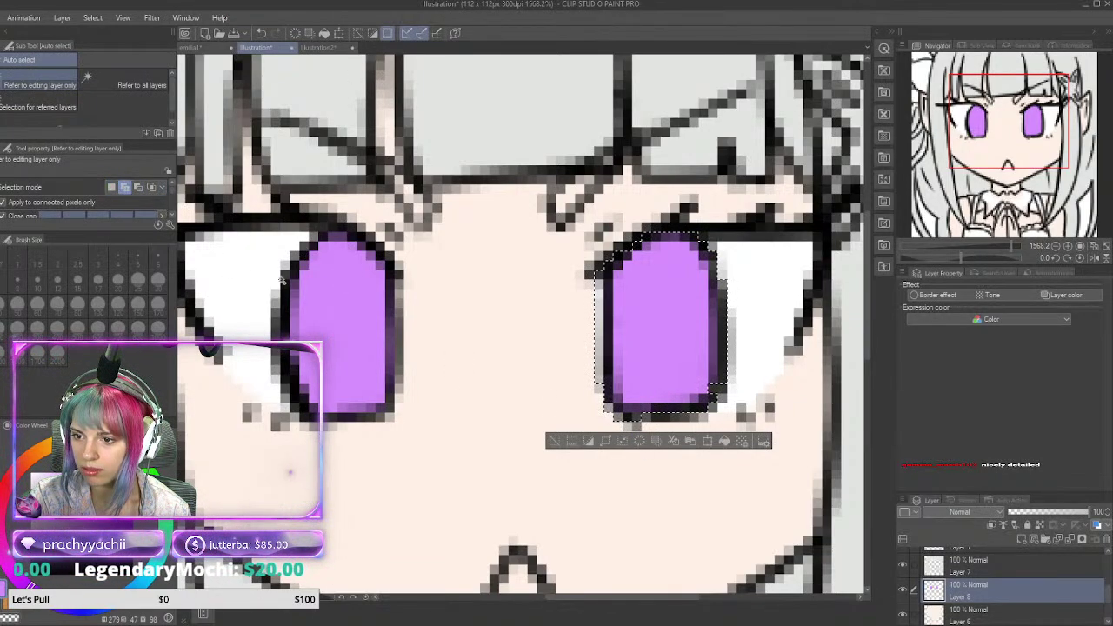
click(341, 327)
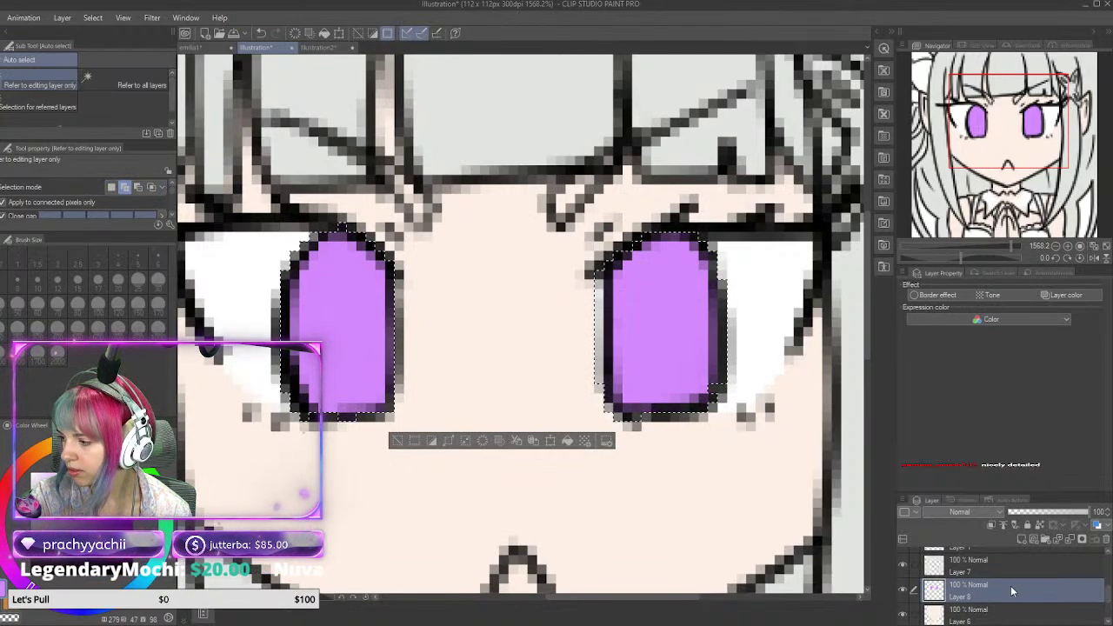
Step: Sample the dark purple from the upper iris of the waving chibi reference and return to the emote canvas
click(321, 47)
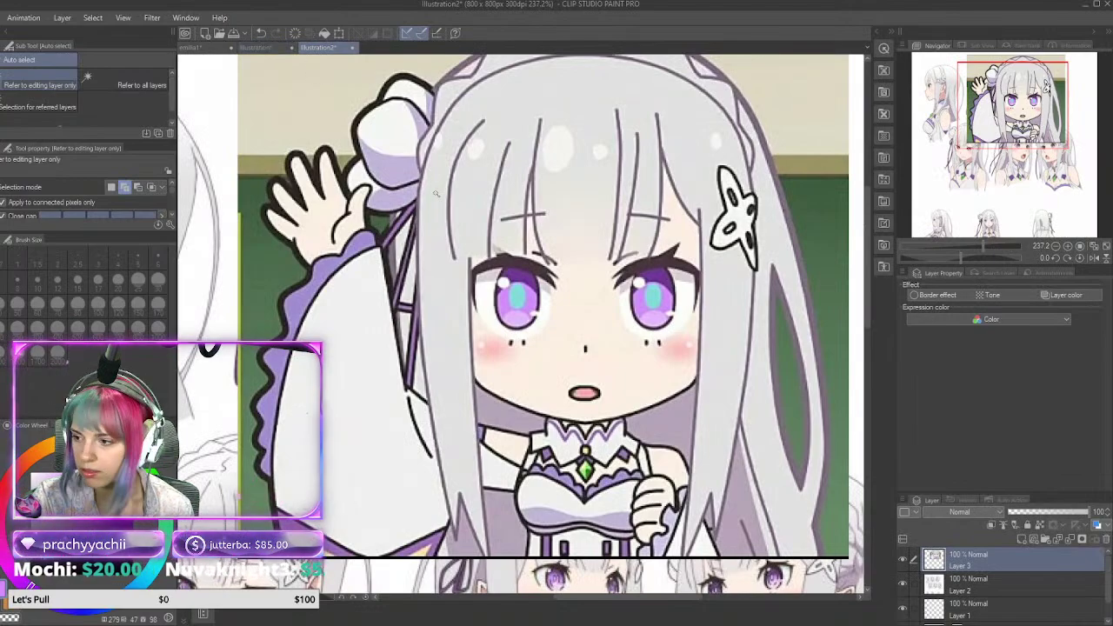
key(i)
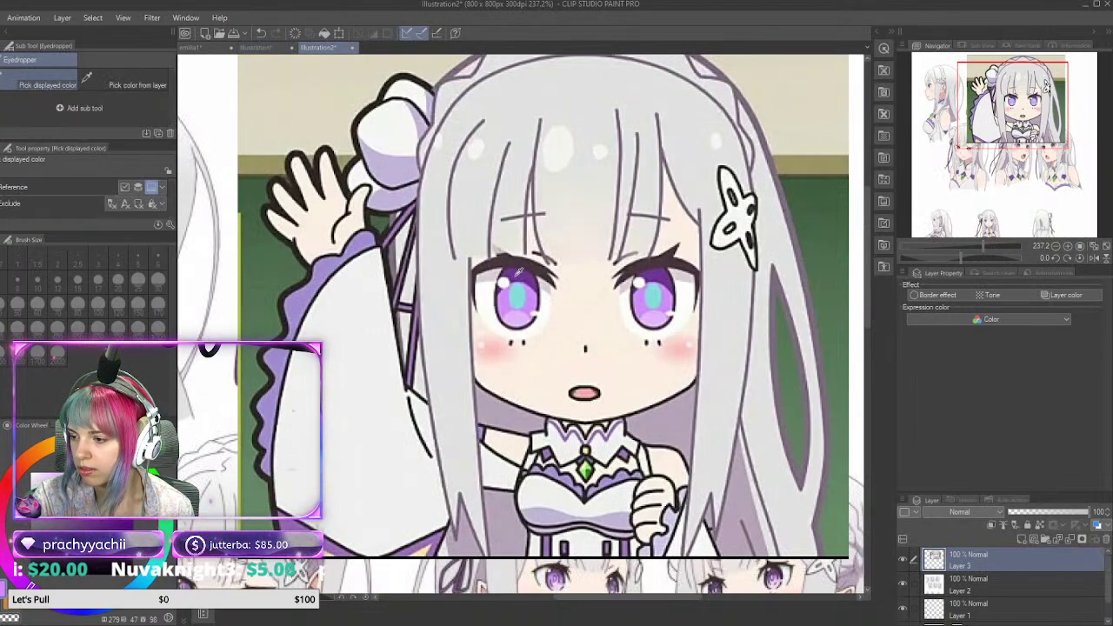
key(w)
click(259, 46)
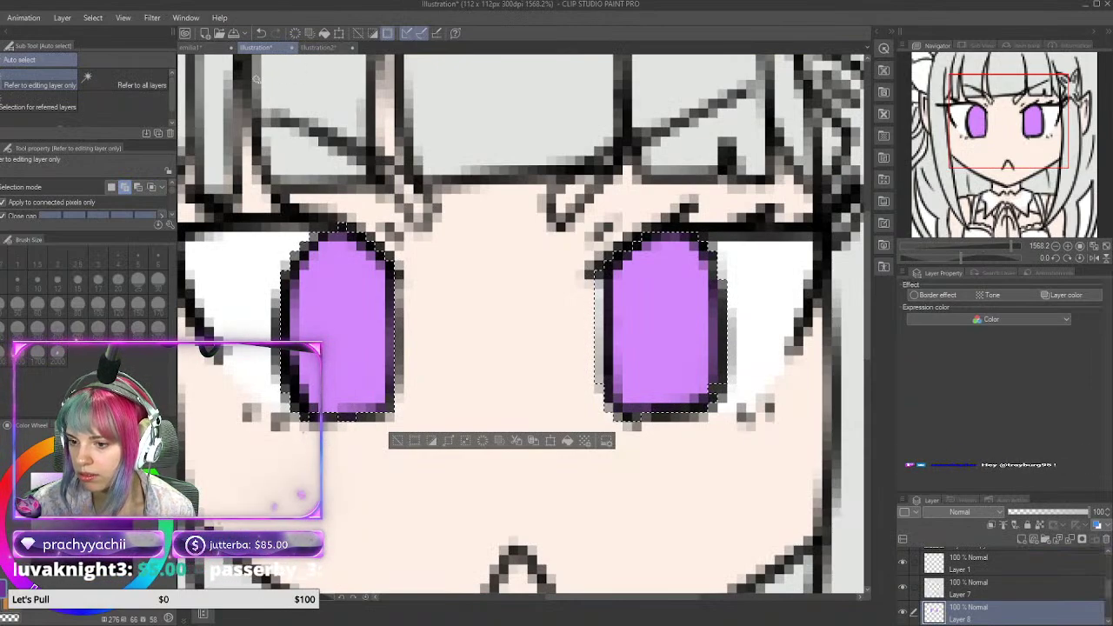
Step: Shade the upper part of both selected irises dark purple with an arched lower edge, using the G-pen
key(p)
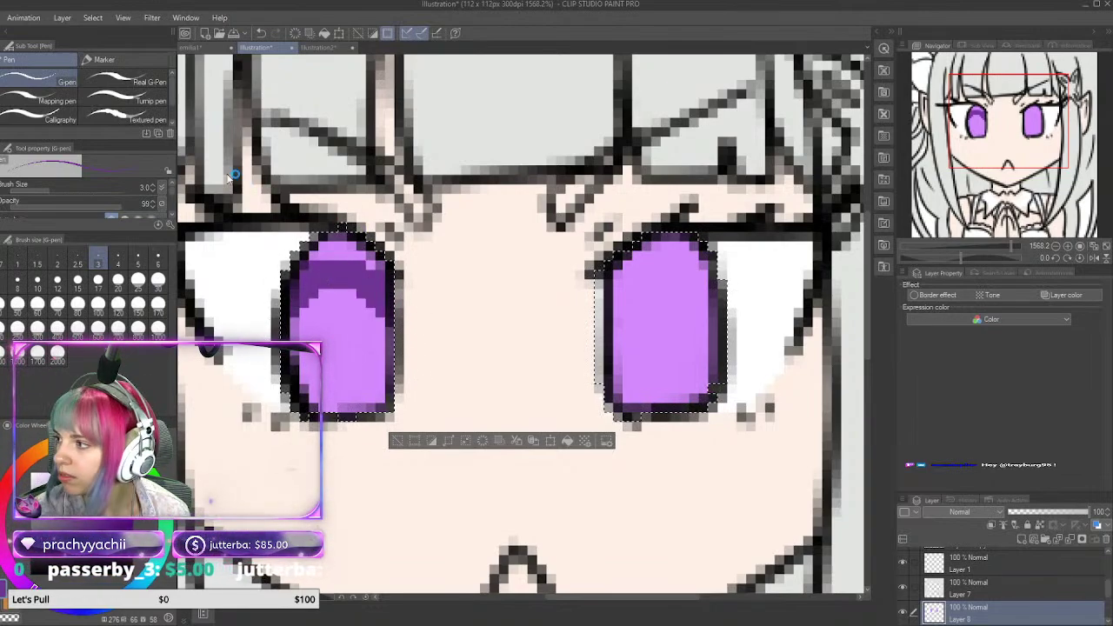
key(ctrl+z)
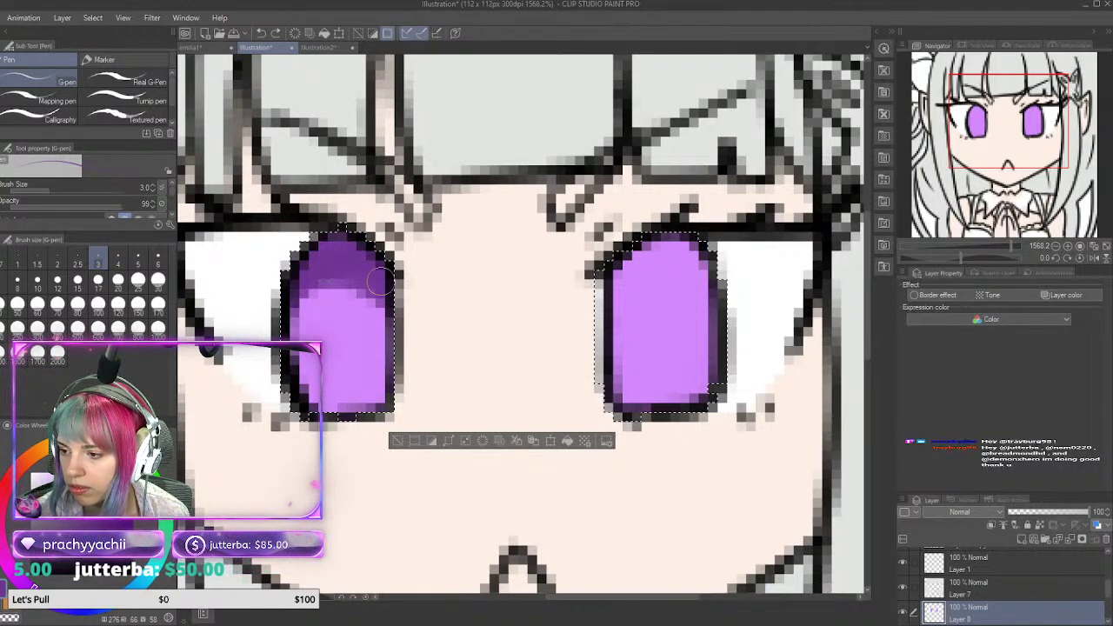
mouse_move(383, 297)
mouse_down()
mouse_move(346, 266)
mouse_move(287, 323)
mouse_move(415, 317)
mouse_move(348, 254)
mouse_move(273, 298)
mouse_move(336, 261)
mouse_up()
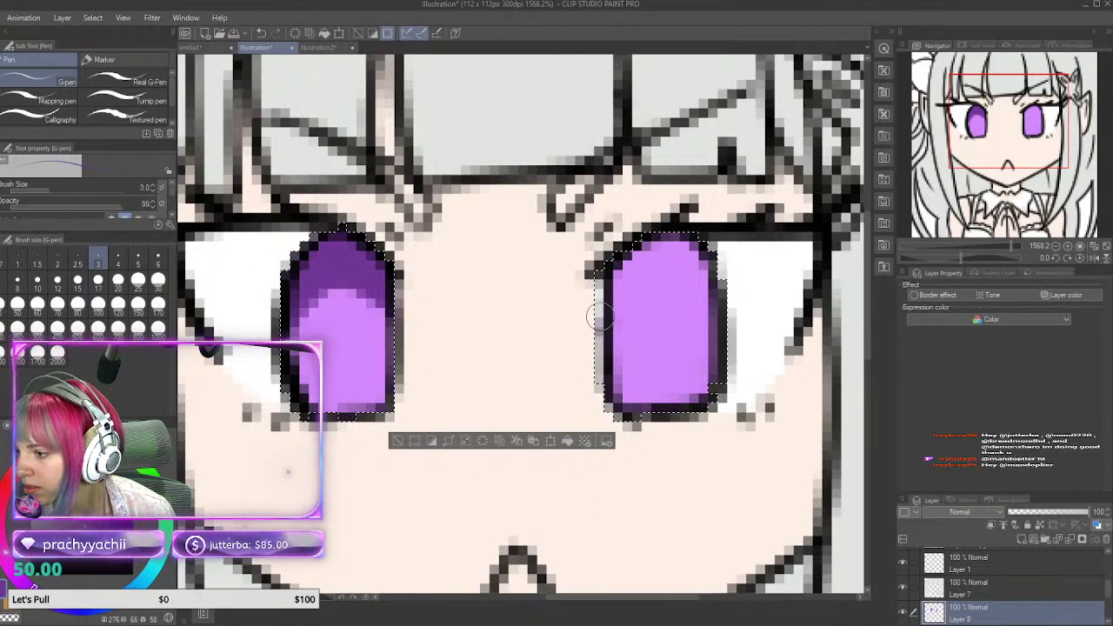
mouse_move(600, 300)
mouse_down()
mouse_move(640, 260)
mouse_move(696, 278)
mouse_move(722, 327)
mouse_up()
key(ctrl+z)
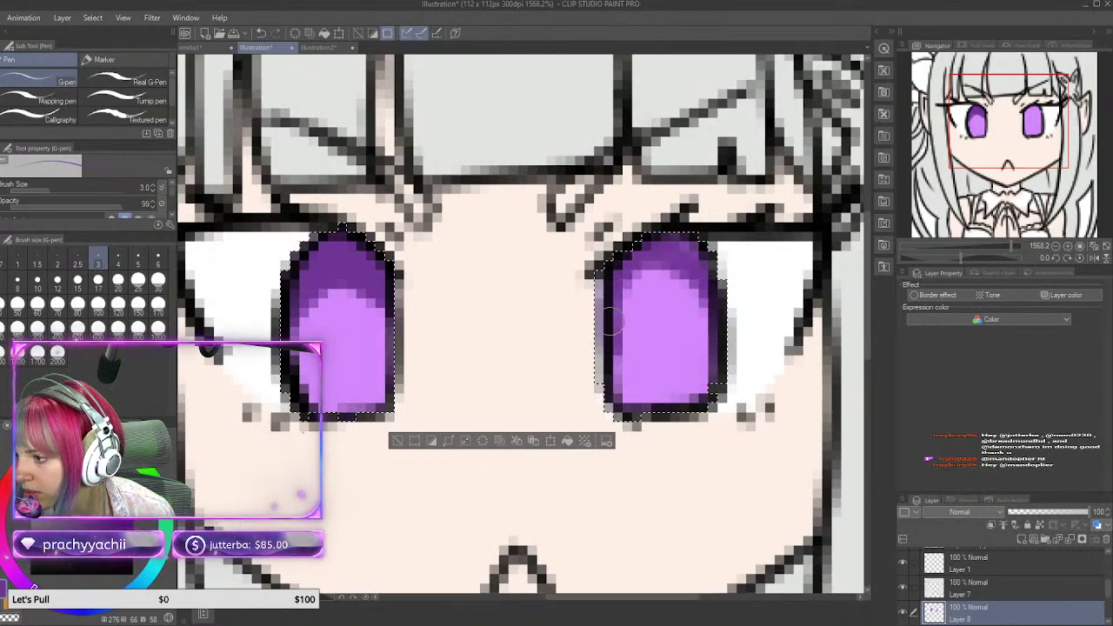
mouse_move(596, 320)
mouse_down()
mouse_move(676, 273)
mouse_move(730, 313)
mouse_up()
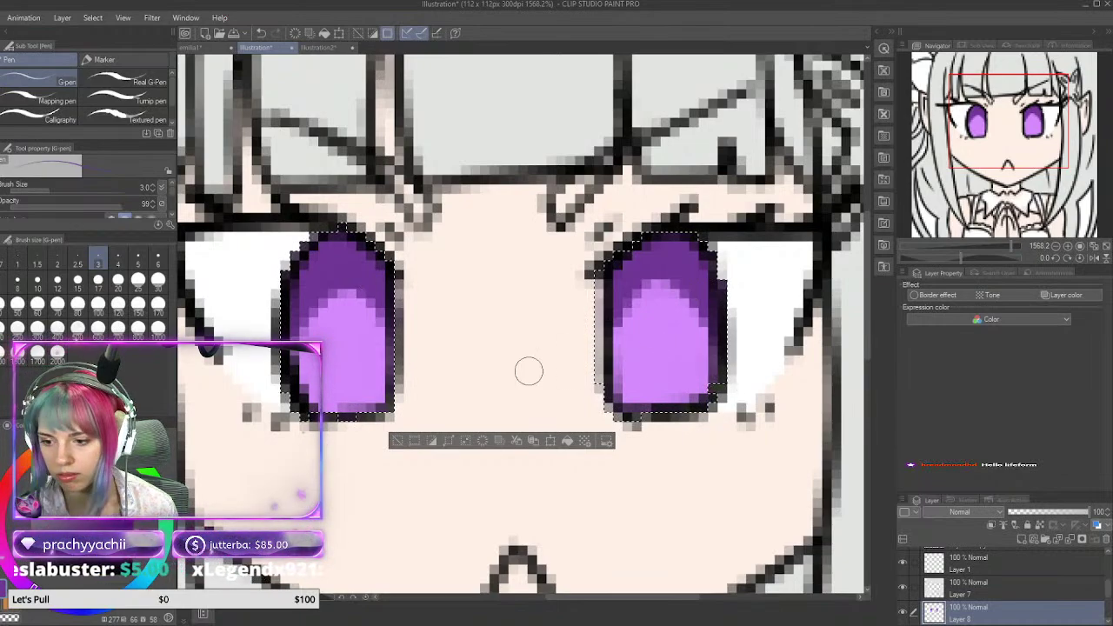
Step: Sample the pale lilac from the chibi reference's lower iris and paint it across the bottom of both irises
click(318, 48)
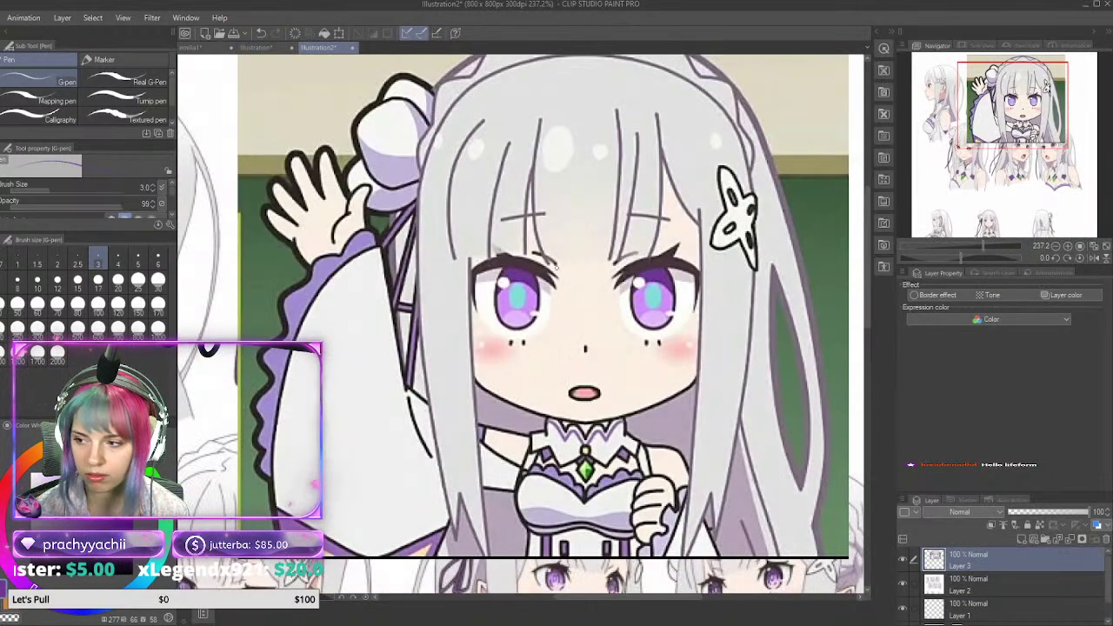
click(198, 47)
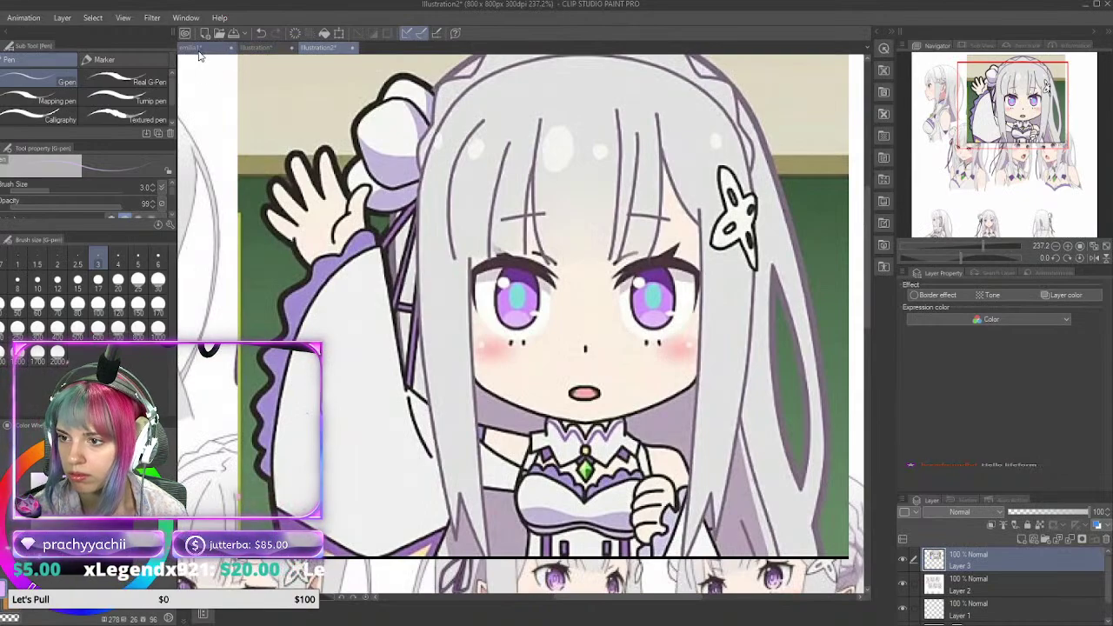
click(268, 51)
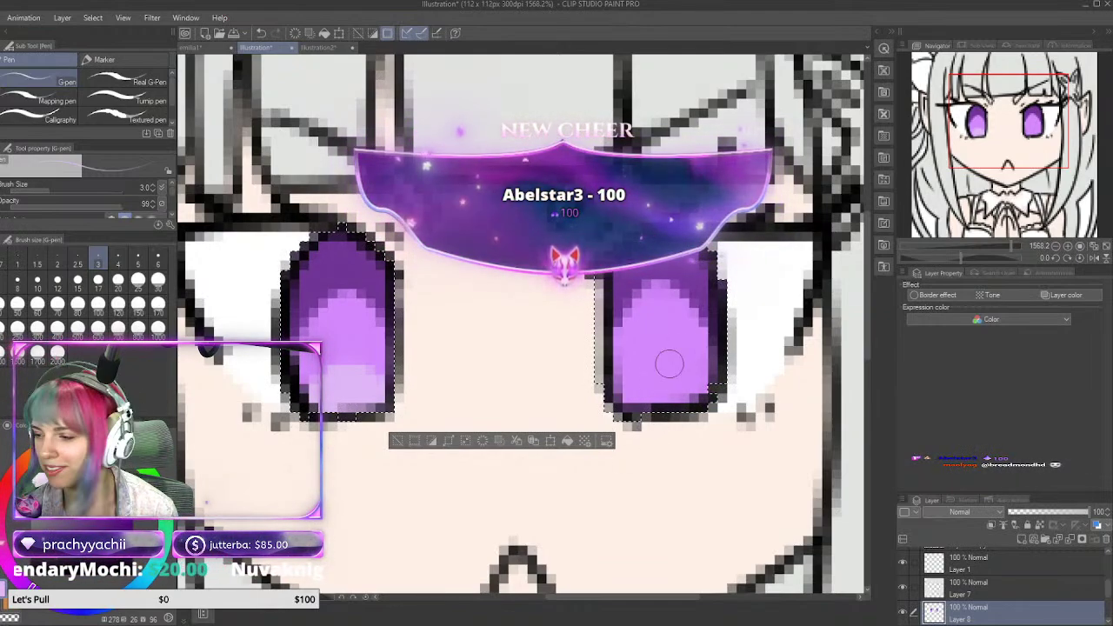
mouse_move(660, 372)
mouse_down()
mouse_move(706, 412)
mouse_move(702, 377)
mouse_move(647, 365)
mouse_move(622, 416)
mouse_move(656, 373)
mouse_move(691, 402)
mouse_up()
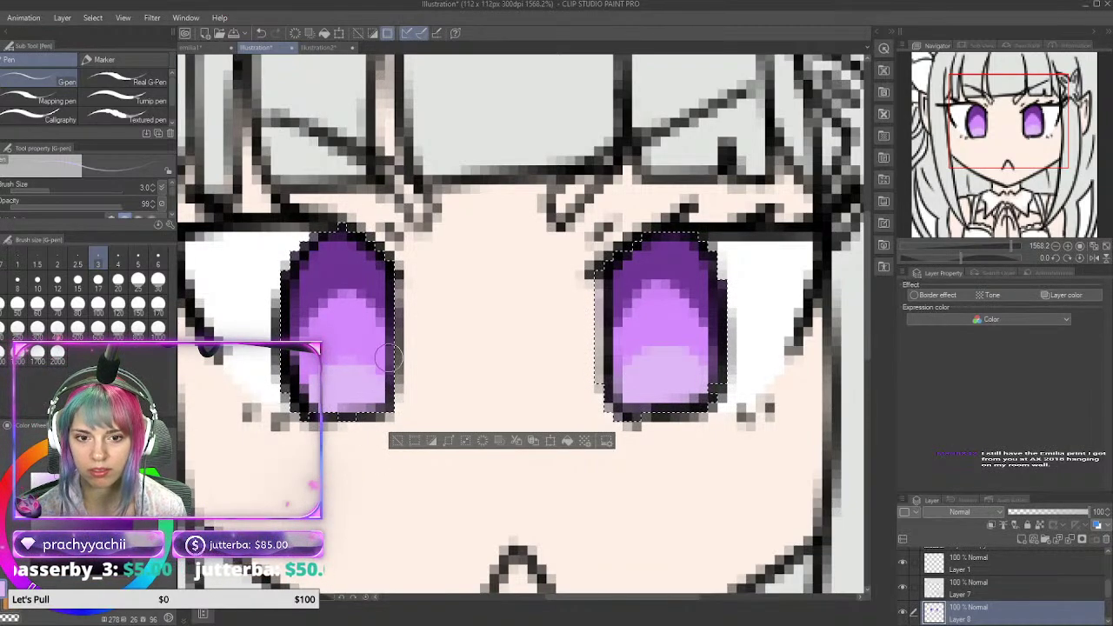
Step: Sample the turquoise from the chibi reference's pupil and return to the emote canvas with the G-pen
click(318, 48)
key(i)
click(518, 296)
key(p)
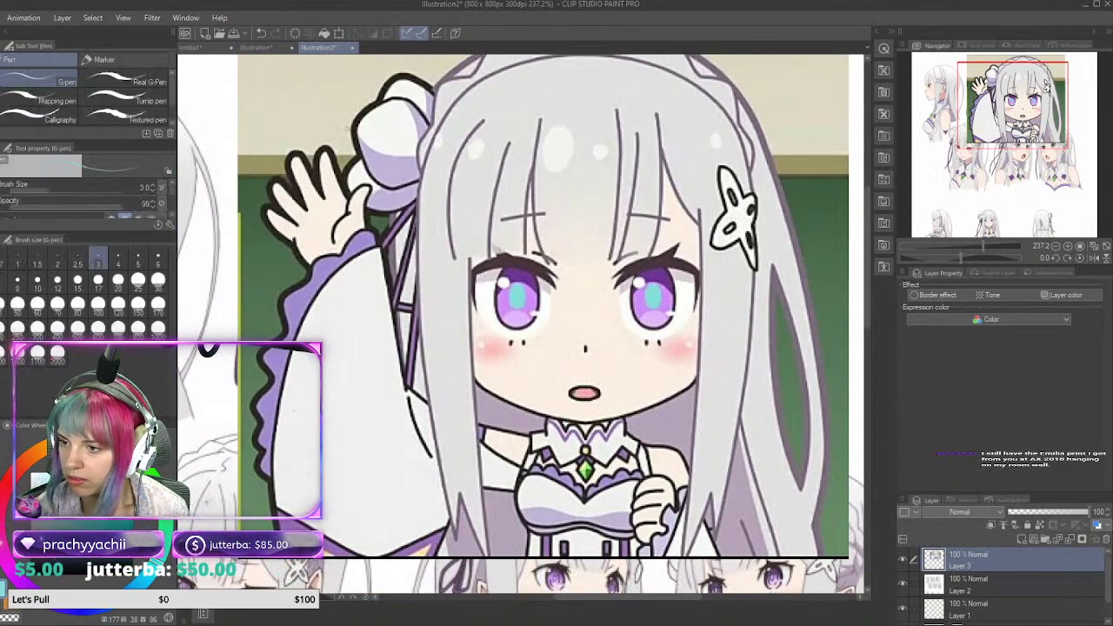
click(260, 48)
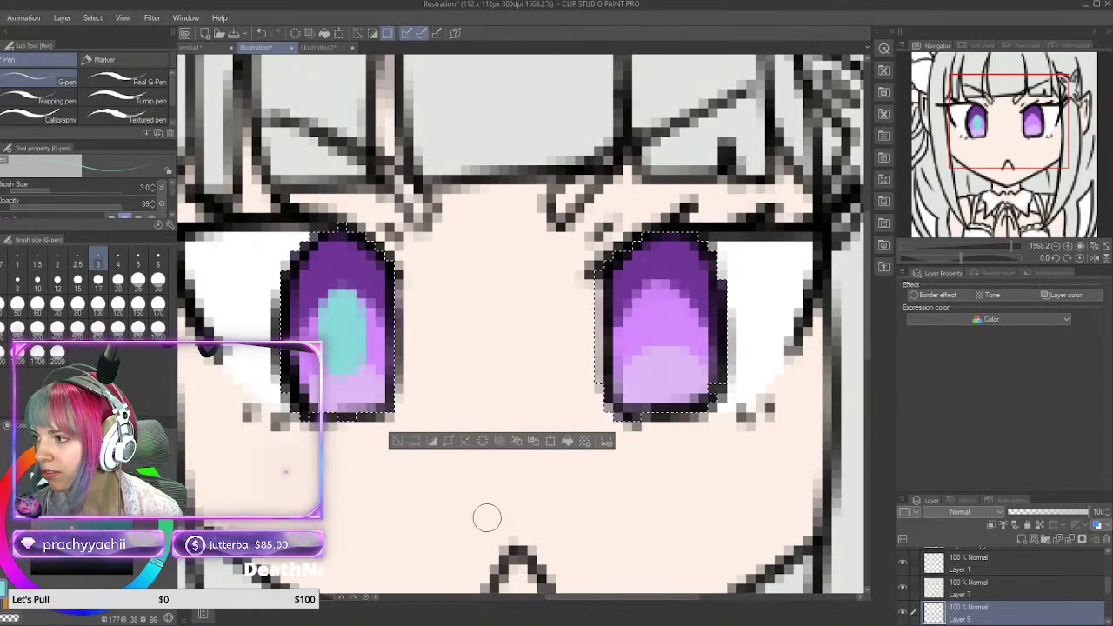
Step: Try out turquoise oval pupils of different widths in both irises and undo the strokes
key(ctrl+z)
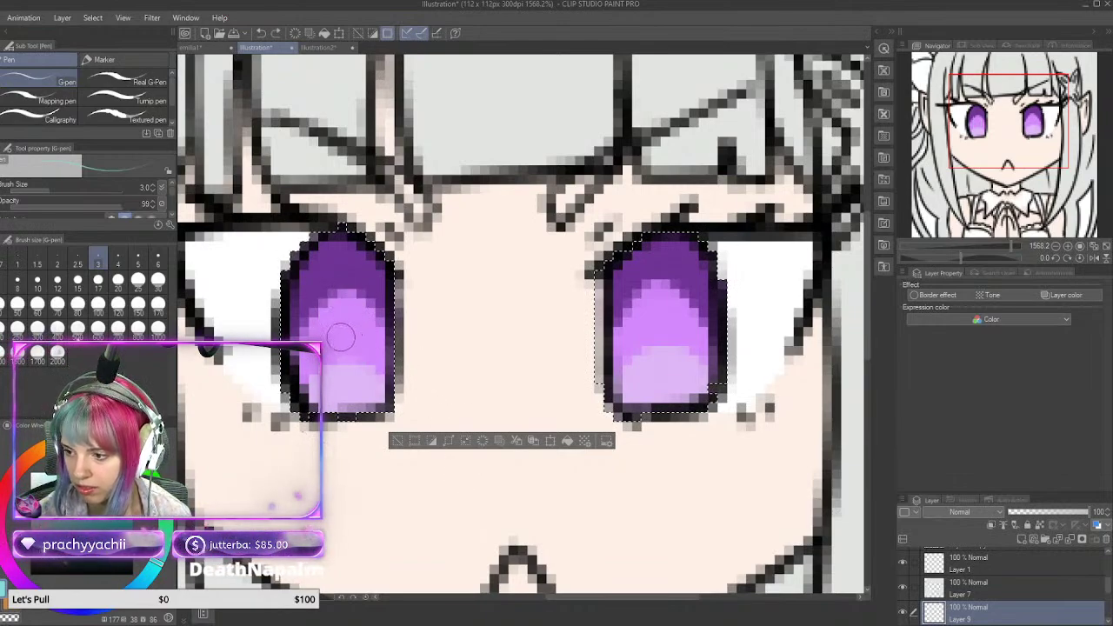
drag(334, 316, 343, 350)
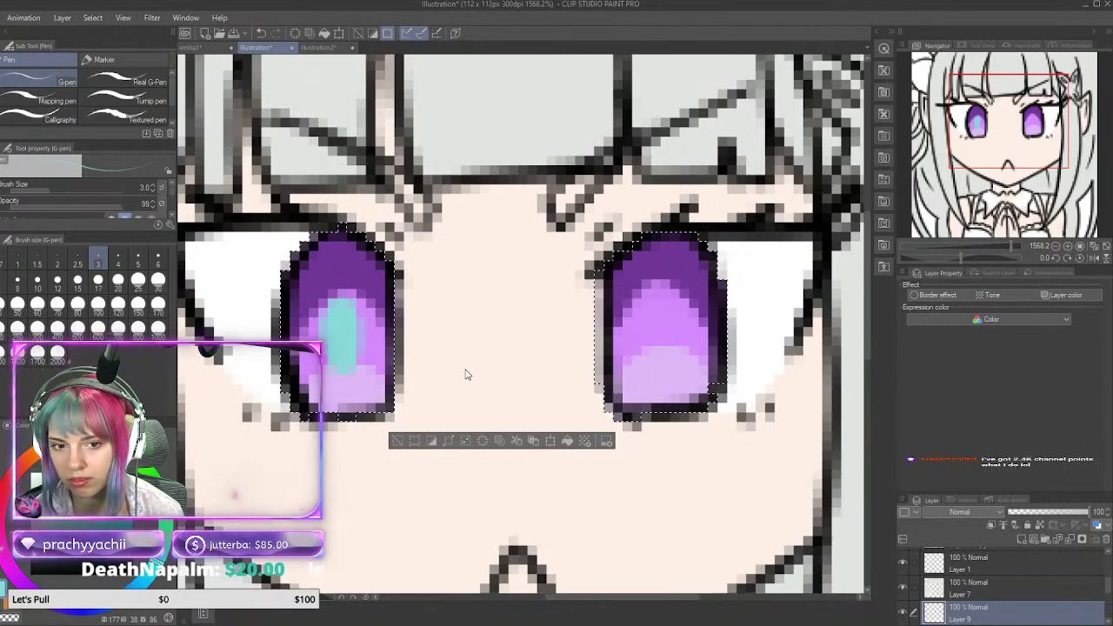
key(ctrl+z)
mouse_move(356, 335)
mouse_down()
mouse_move(327, 326)
mouse_move(346, 295)
mouse_move(361, 349)
mouse_move(341, 366)
mouse_move(341, 308)
mouse_move(358, 333)
mouse_up()
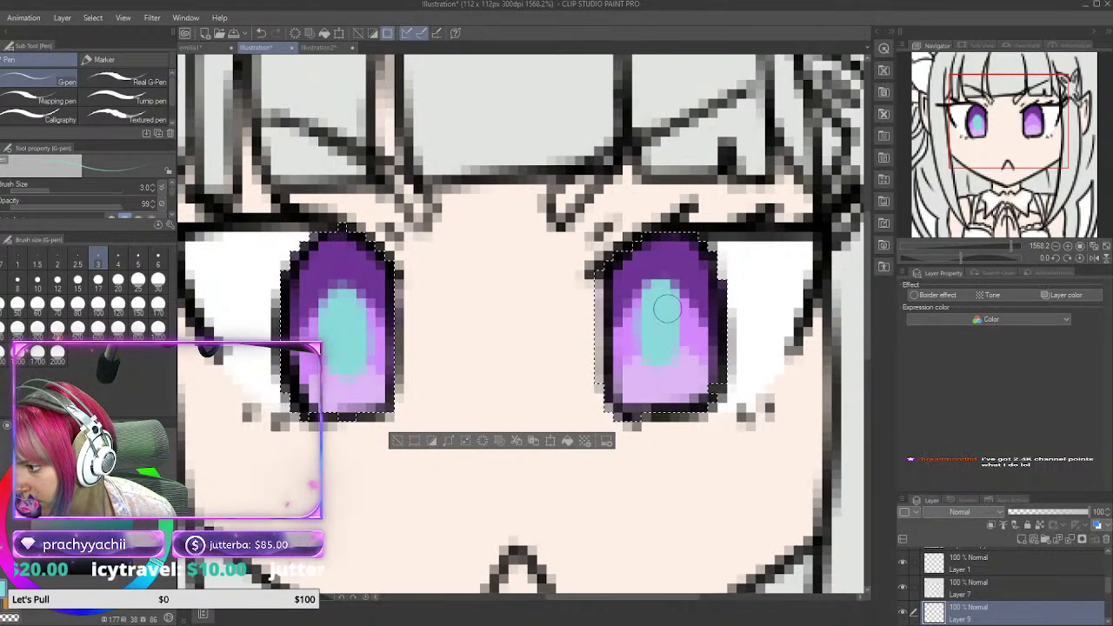
drag(667, 308, 660, 367)
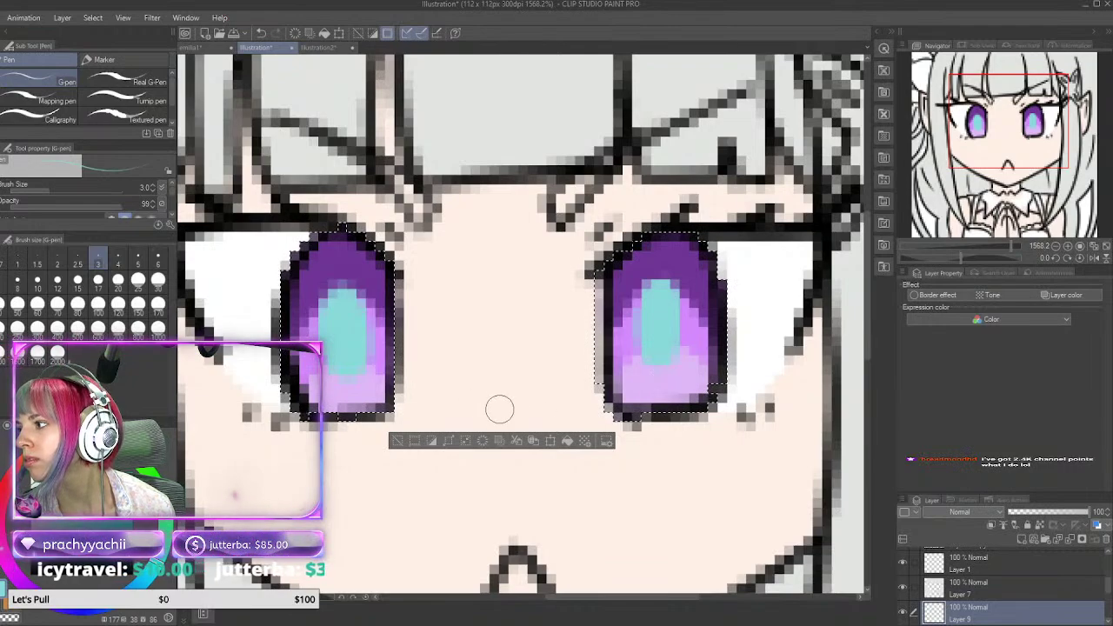
key(ctrl+z)
key(ctrl+z)
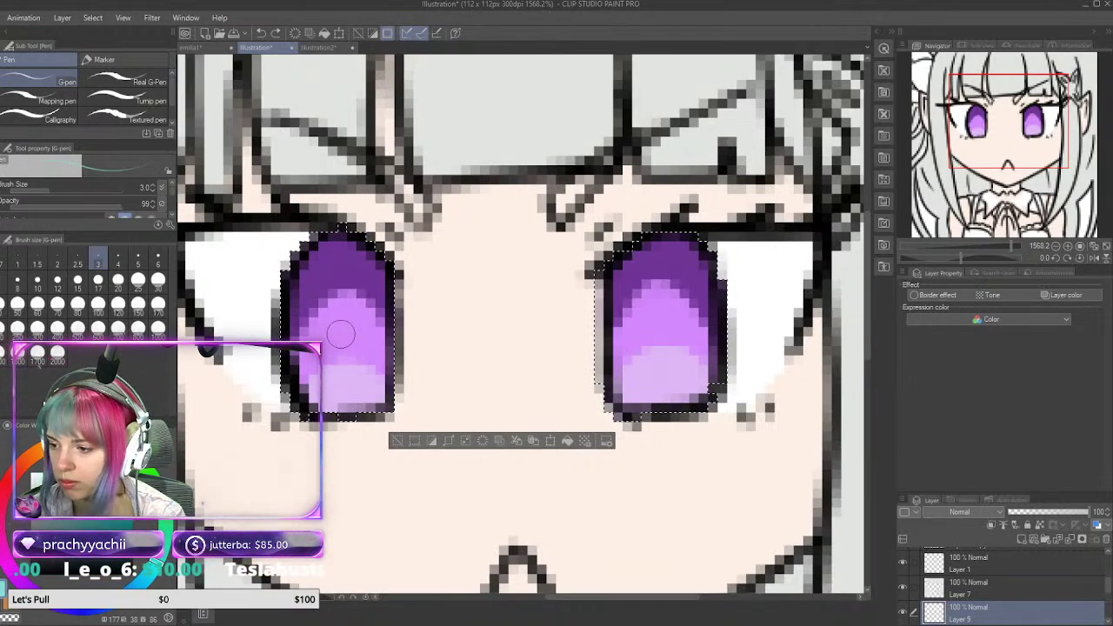
Step: Paint a narrow vertical turquoise oval as the pupil in the centre of each iris on Layer 9
drag(344, 316, 344, 361)
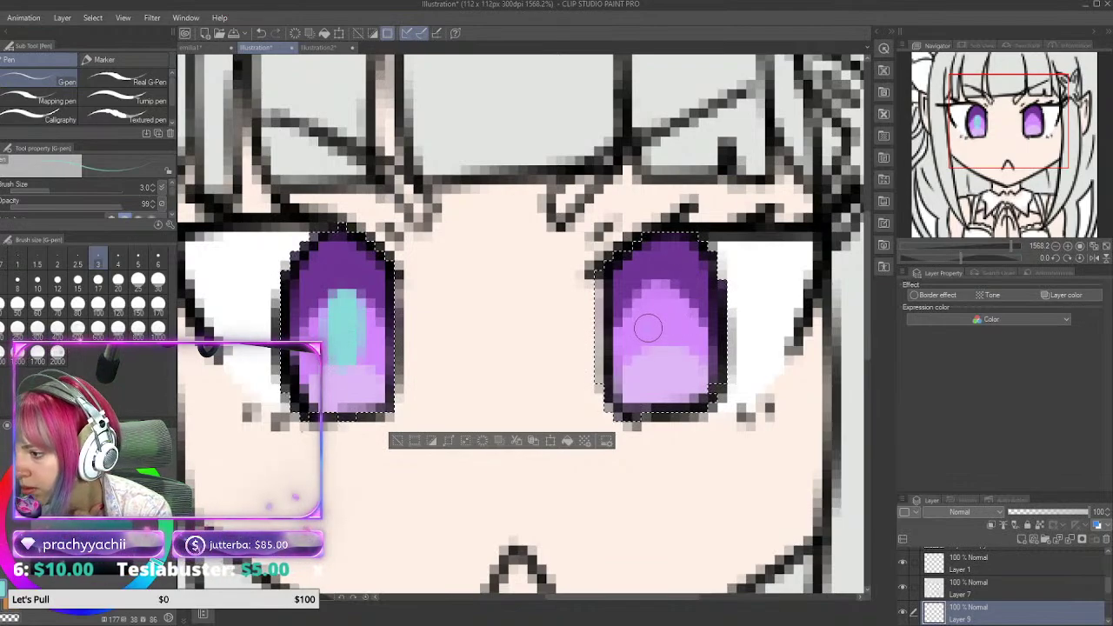
drag(648, 328, 650, 342)
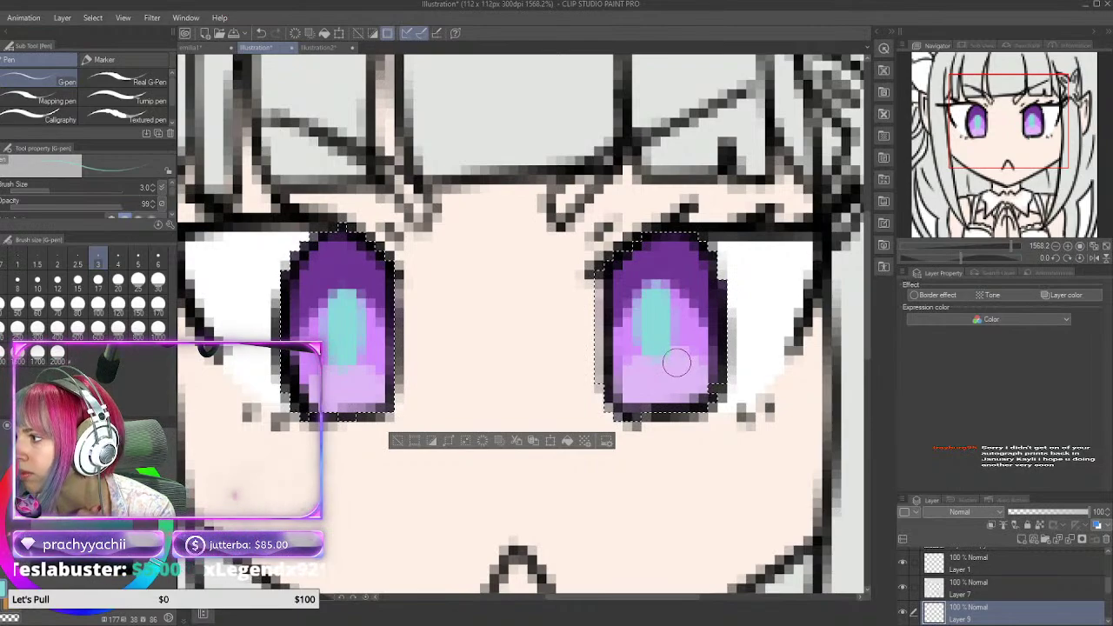
key(ctrl+z)
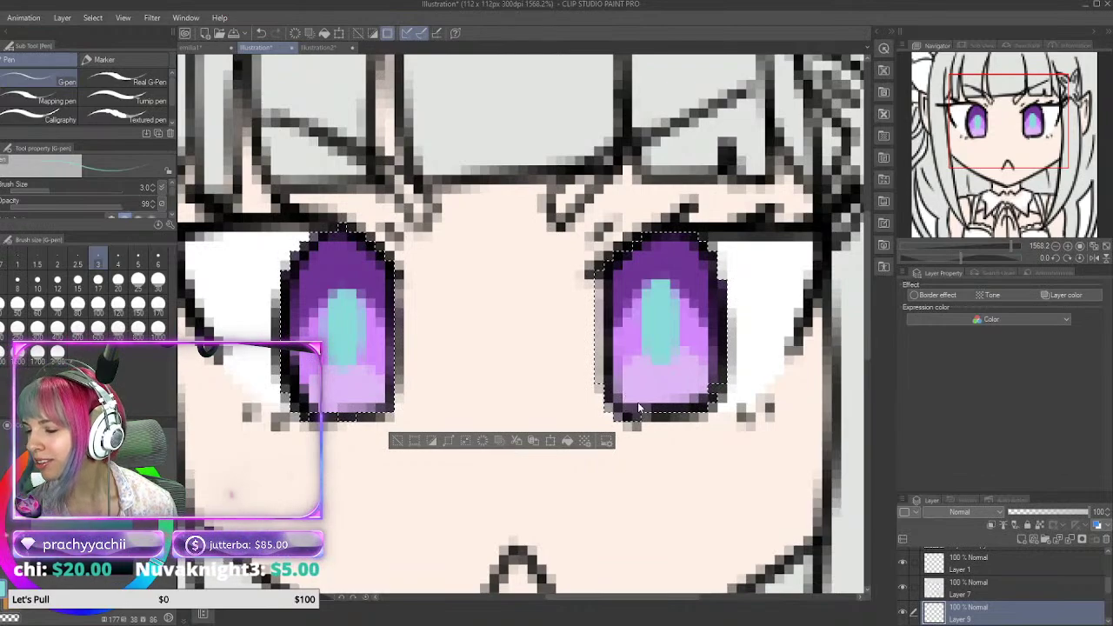
Step: Try repainting the teal vertical pupil in the purple eye on the picture's right side
mouse_move(639, 407)
mouse_down()
mouse_move(659, 291)
mouse_move(664, 356)
mouse_move(656, 294)
mouse_move(655, 338)
mouse_move(676, 372)
mouse_up()
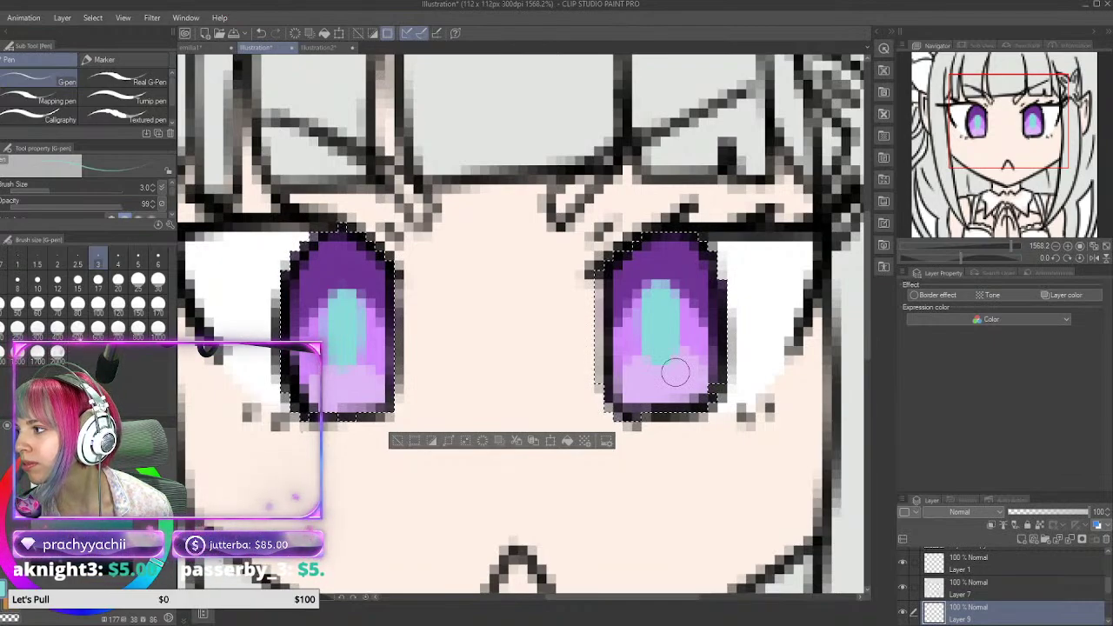
key(ctrl+z)
key(ctrl+z)
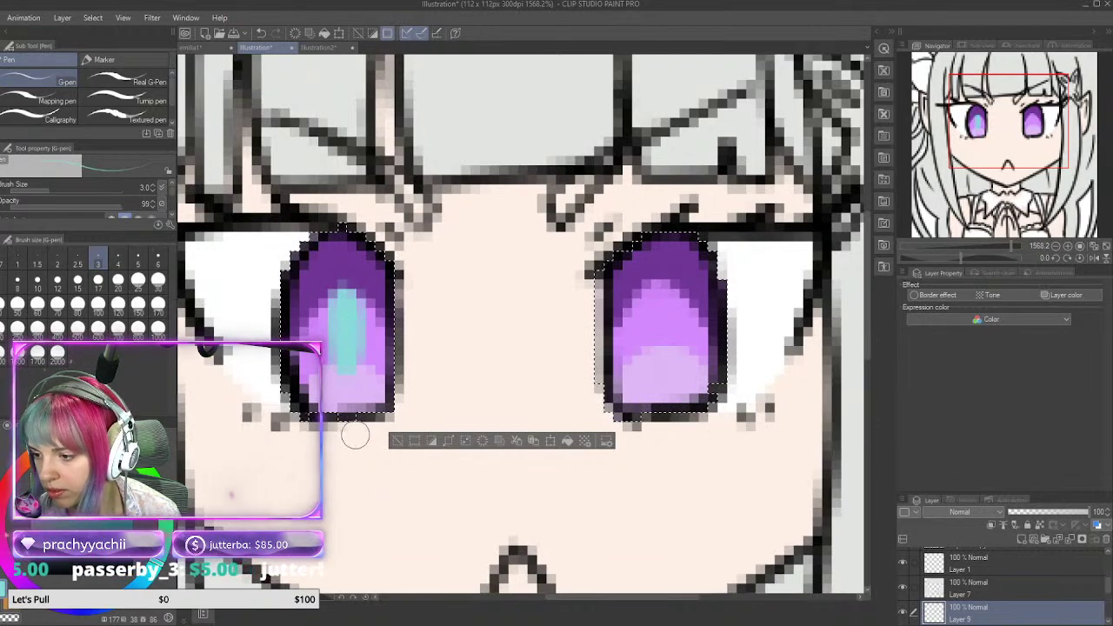
drag(651, 318, 653, 359)
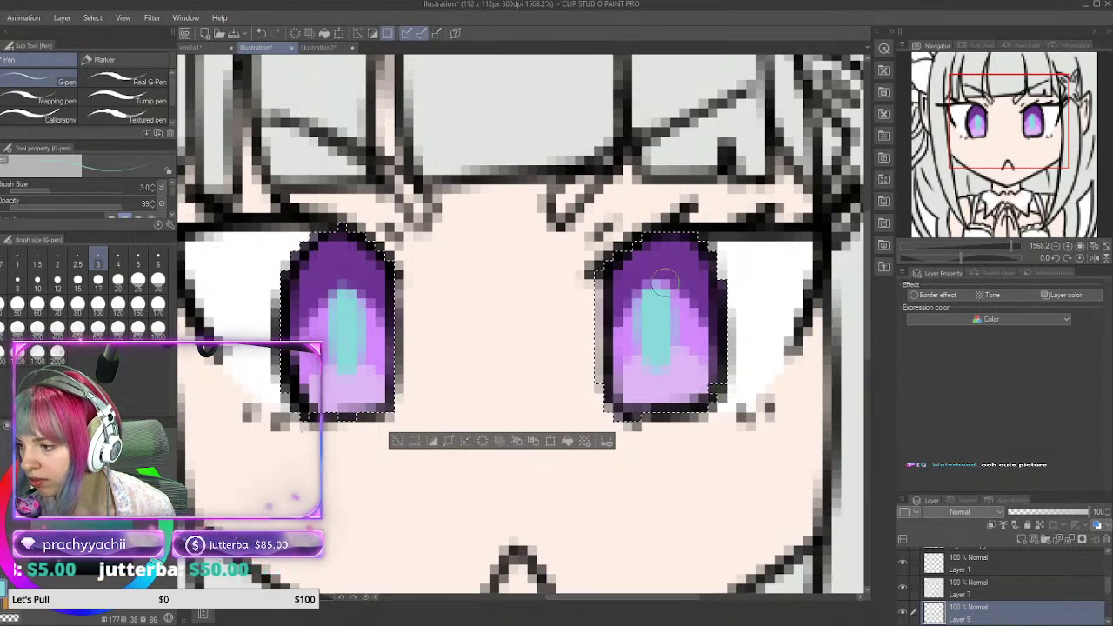
key(ctrl+z)
drag(659, 300, 661, 326)
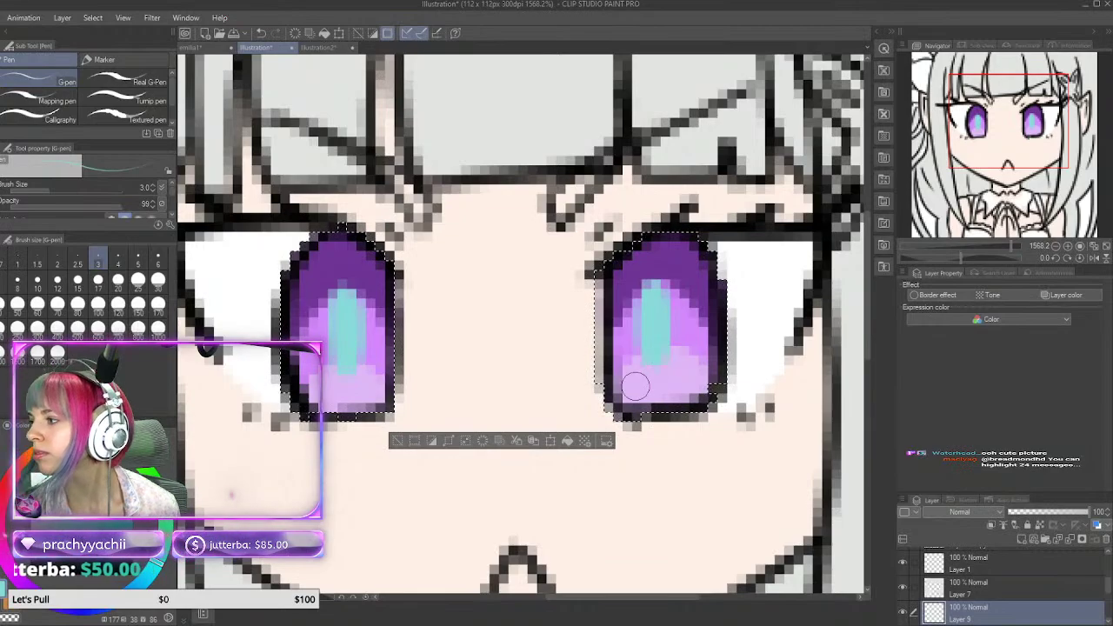
Step: Examine how both purple eyes with their teal pupils read at small canvas size and up close
scroll(635, 384, down, 3)
scroll(634, 380, up, 4)
scroll(643, 365, down, 6)
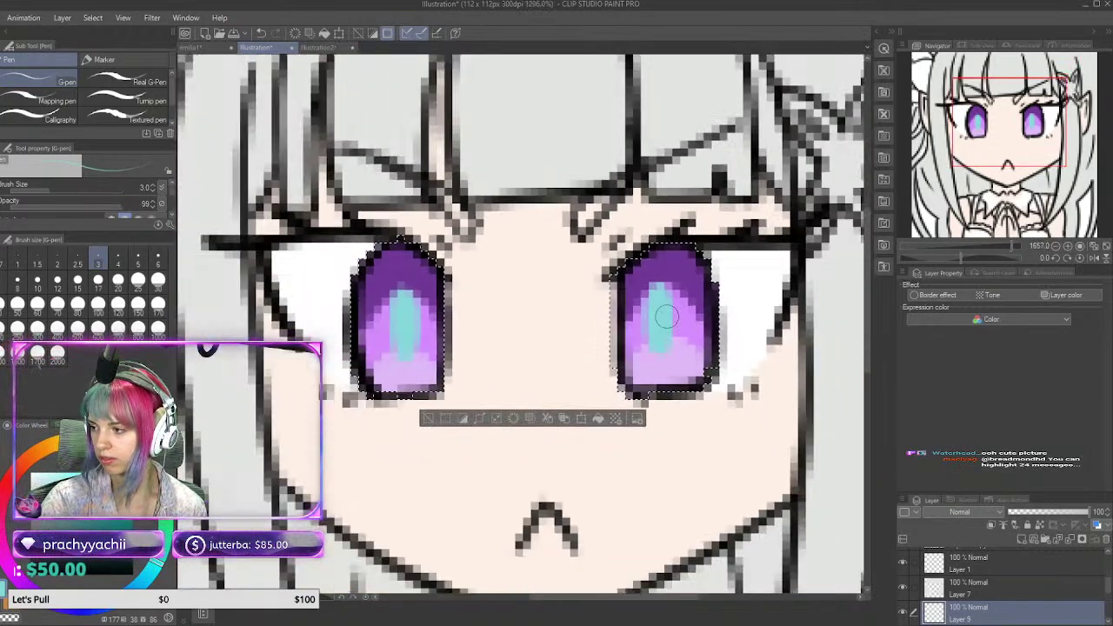
scroll(666, 315, down, 5)
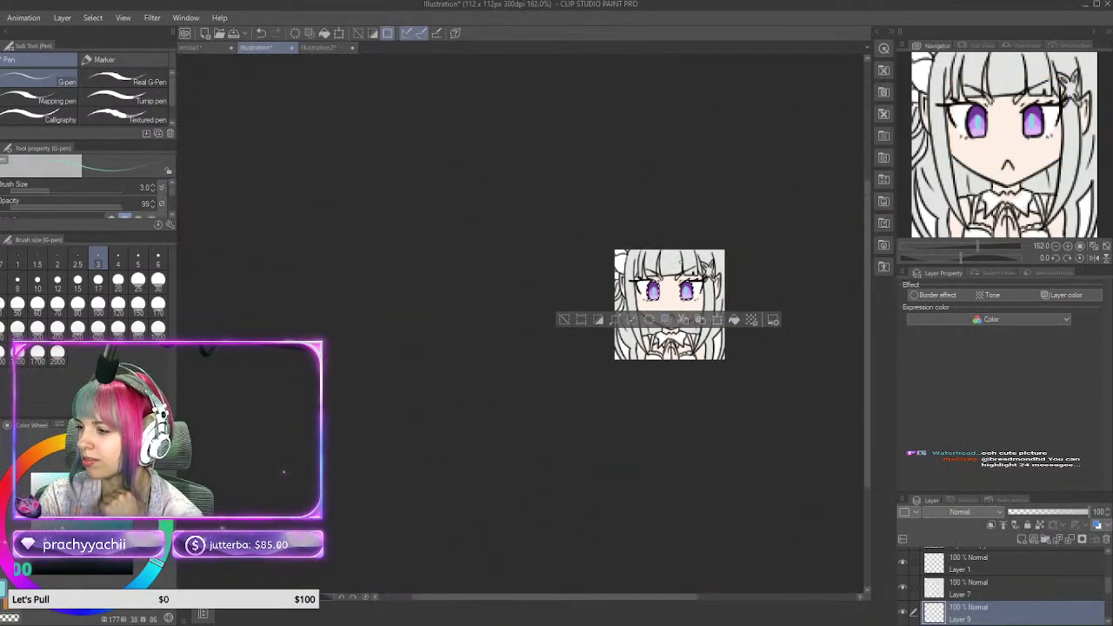
scroll(731, 339, down, 3)
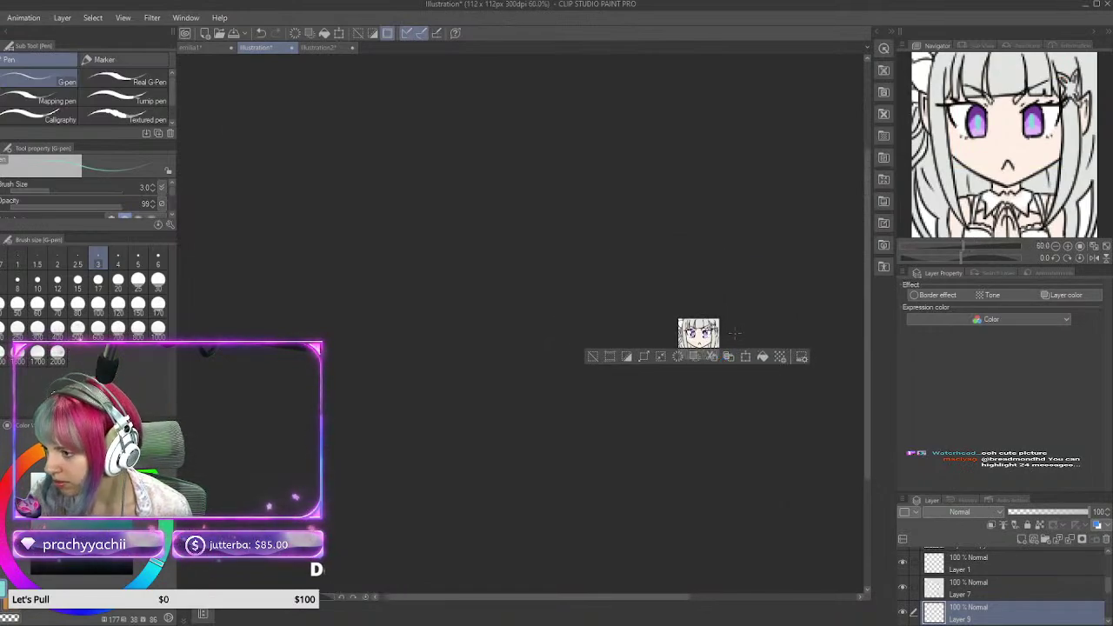
scroll(722, 335, up, 1)
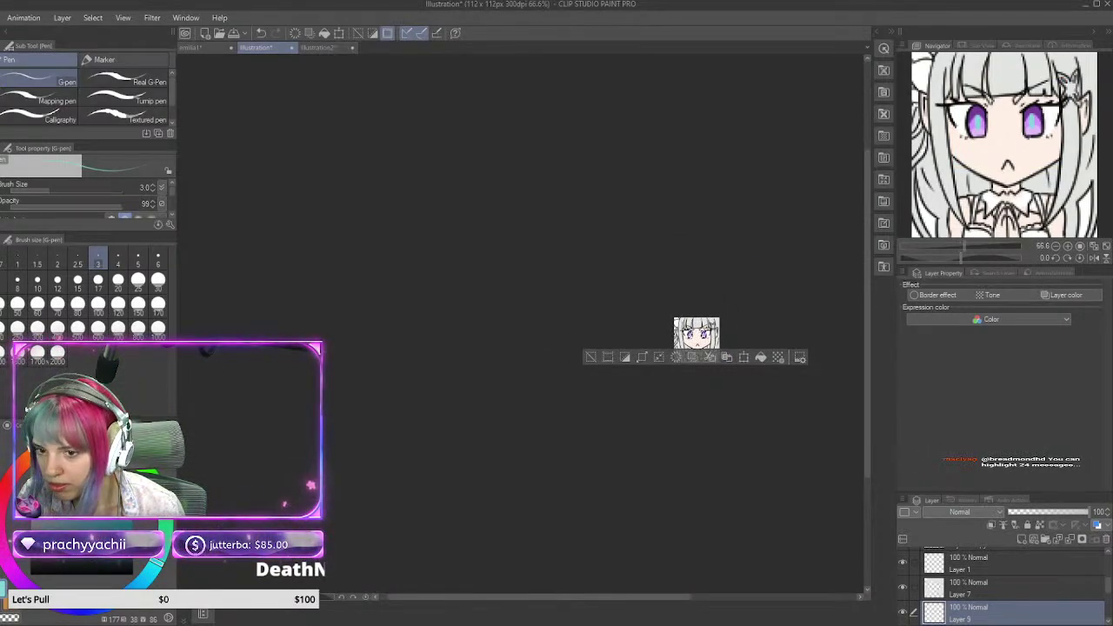
key(k)
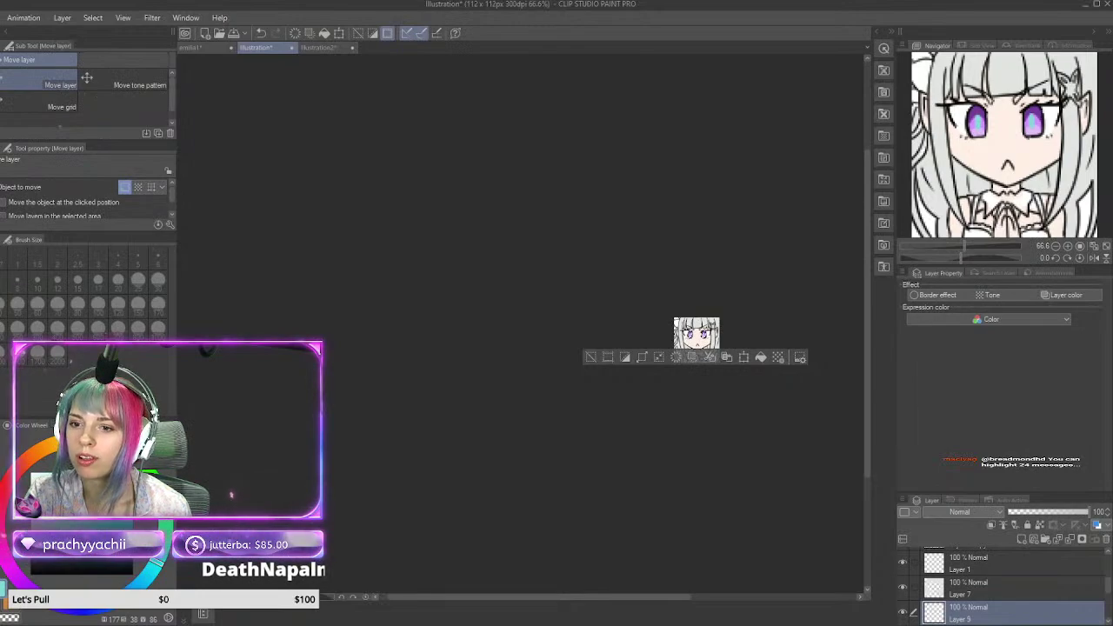
key(m)
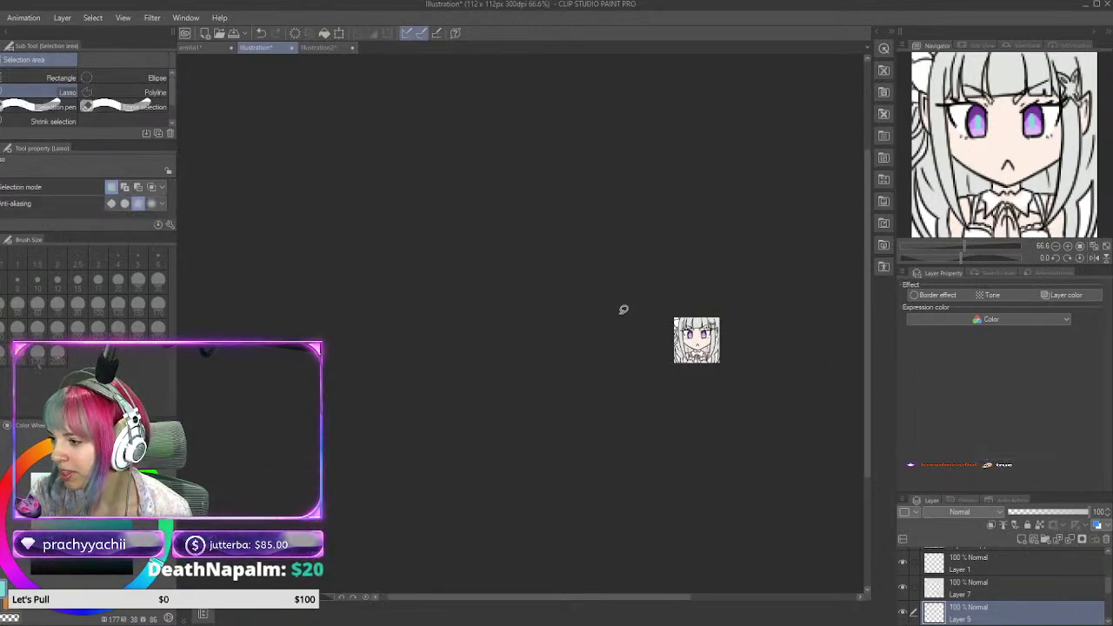
scroll(696, 348, up, 4)
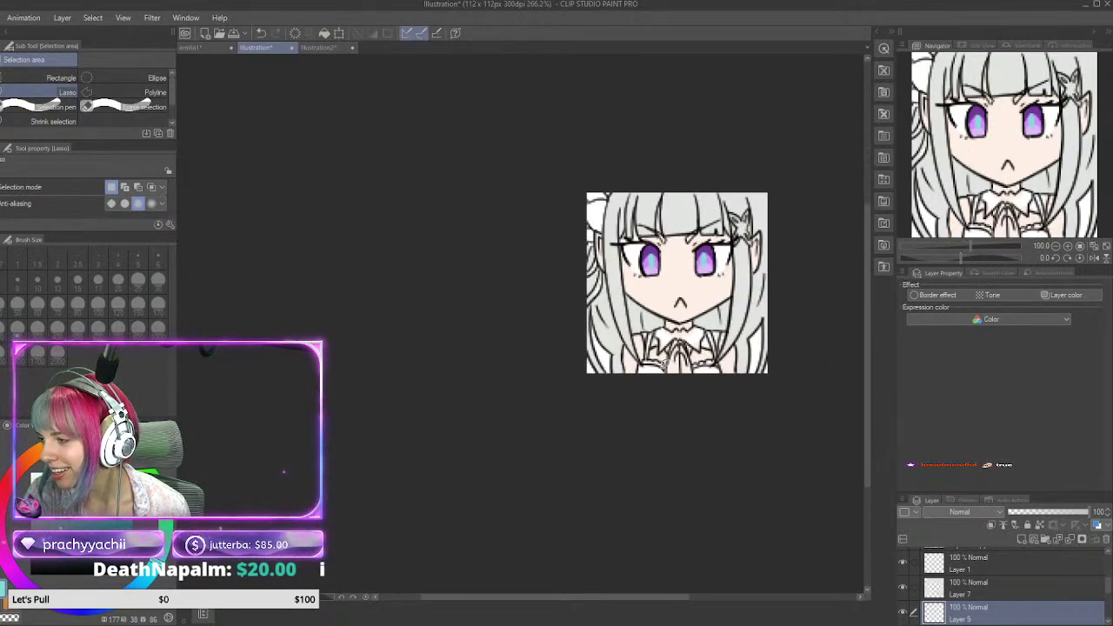
scroll(714, 264, up, 4)
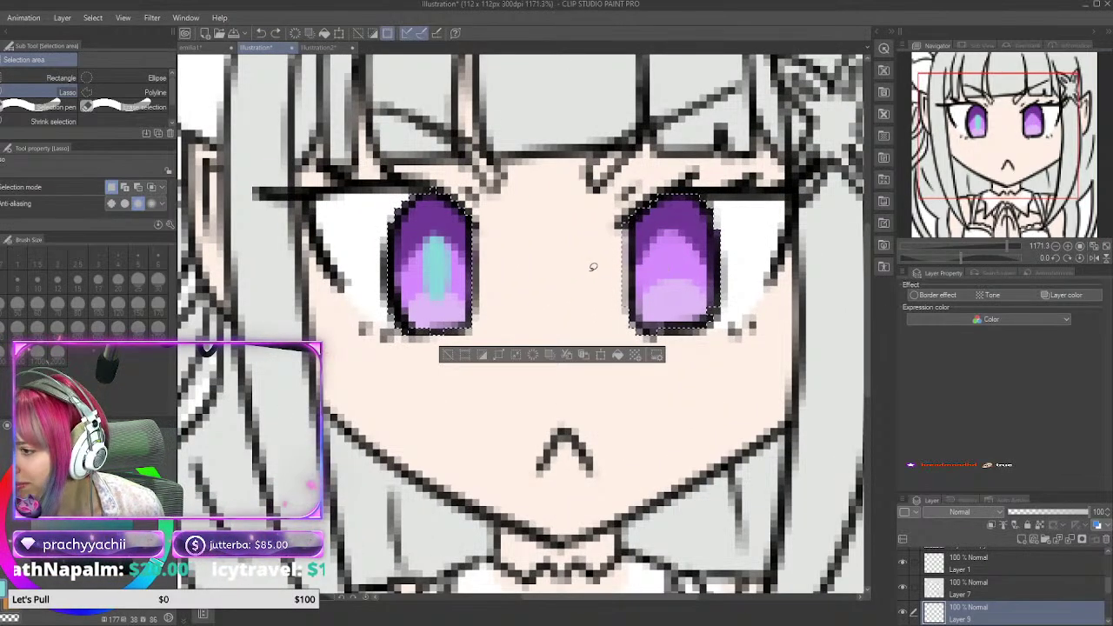
Step: Redraw the teal pupil of the eye on the picture's right with the size 3 G-pen, centred to match the other eye
key(p)
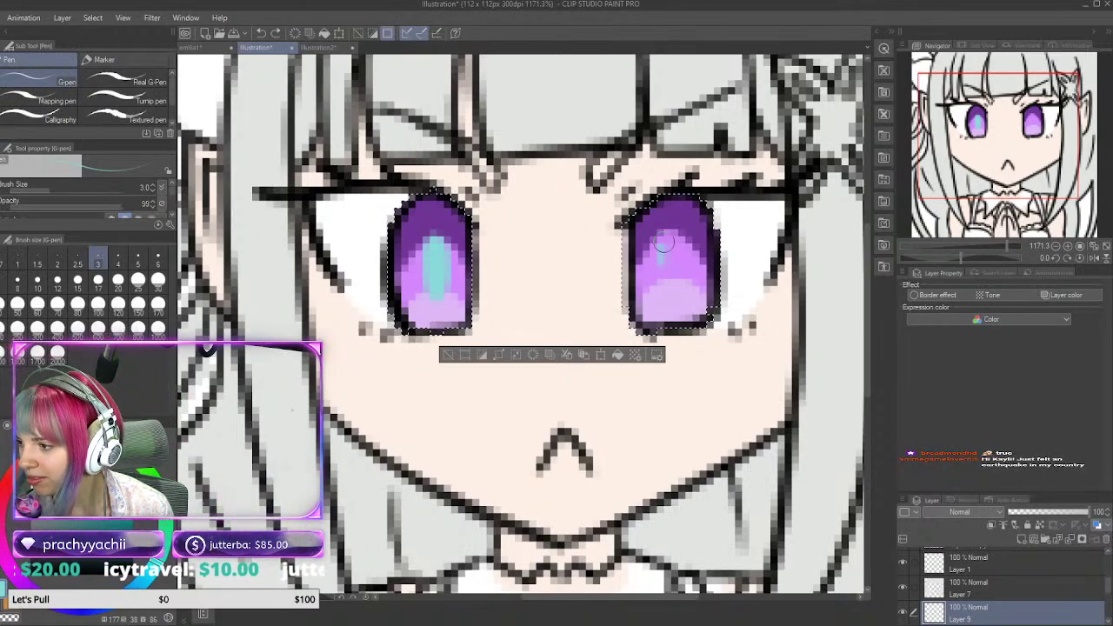
drag(662, 244, 665, 283)
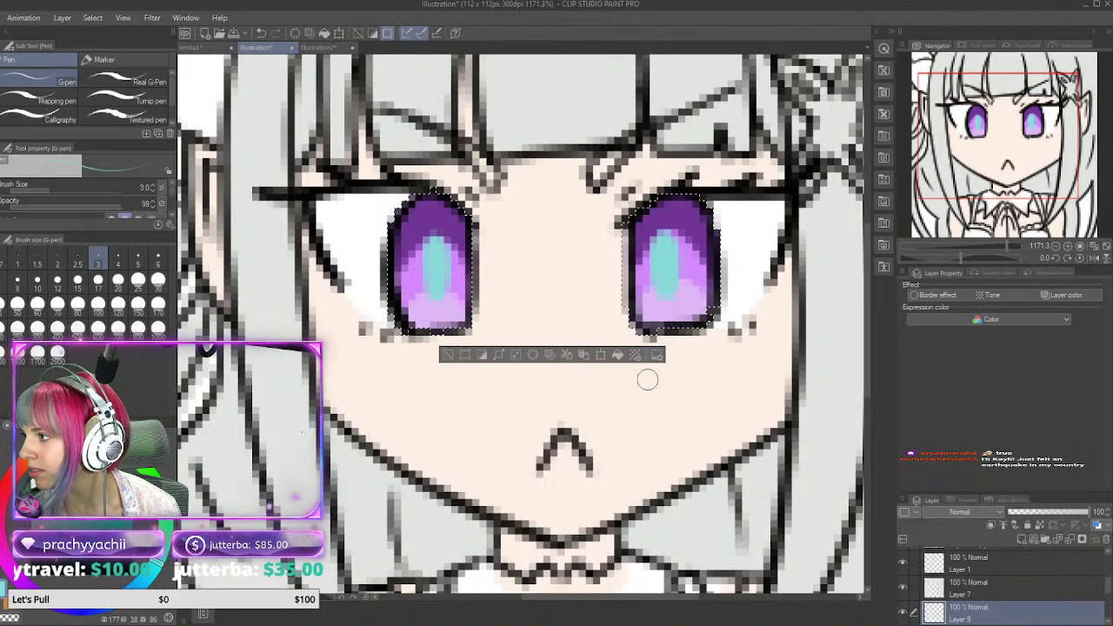
key(ctrl+z)
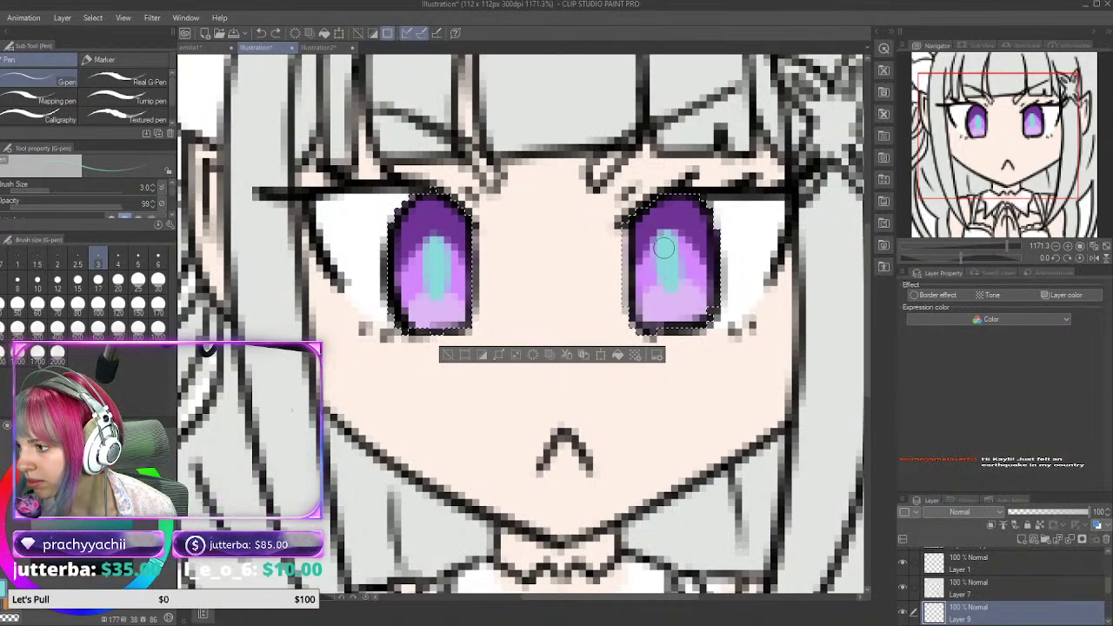
mouse_move(660, 274)
mouse_down()
mouse_move(666, 264)
mouse_move(668, 284)
mouse_up()
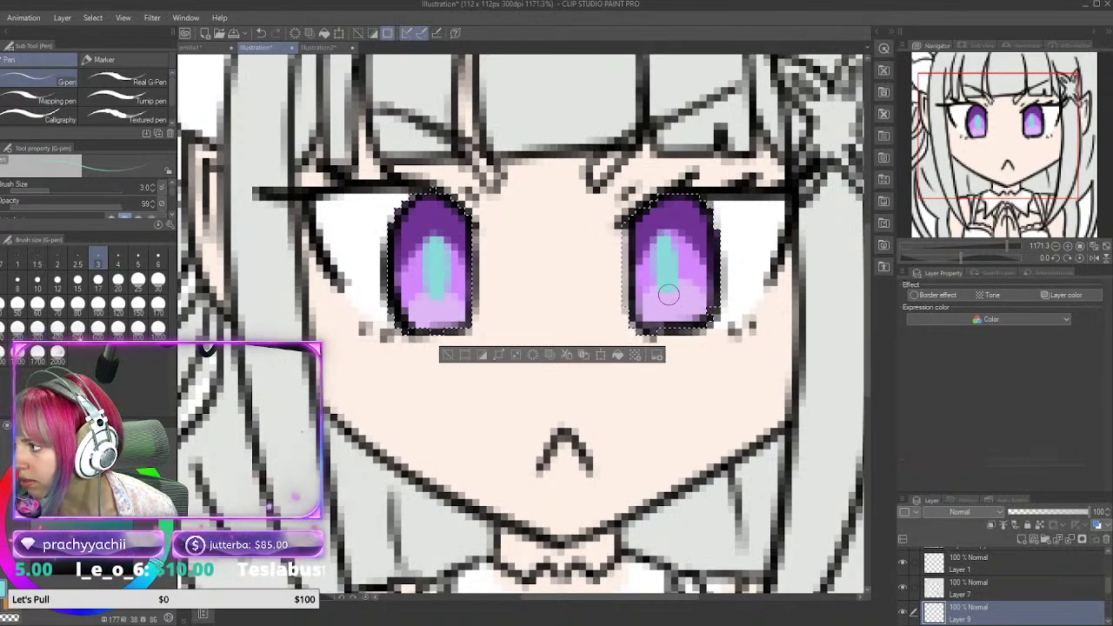
key(ctrl+z)
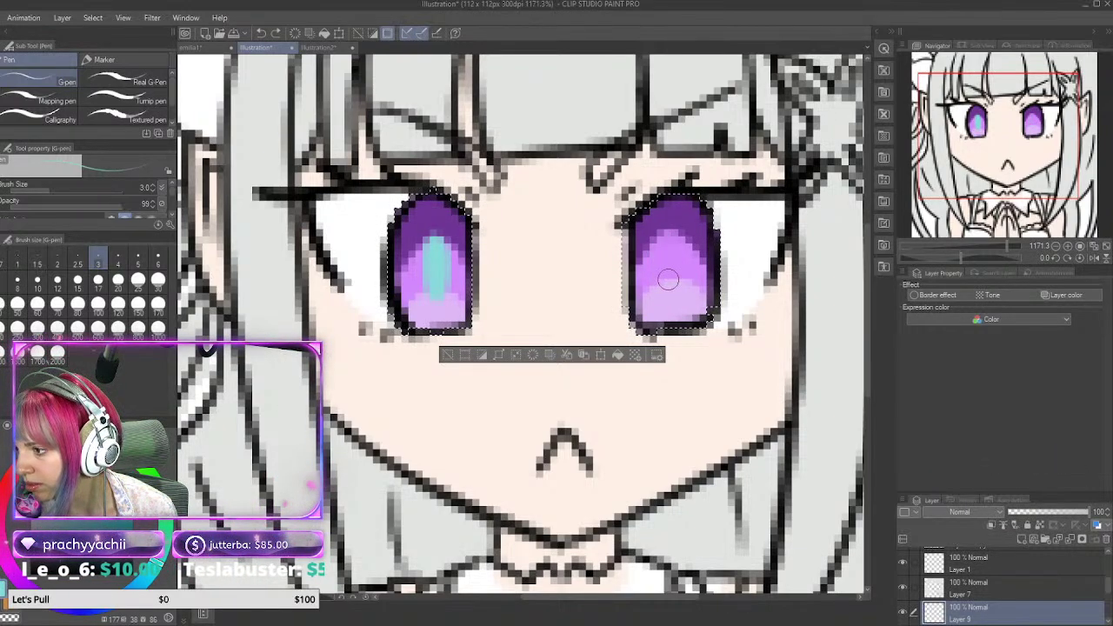
mouse_move(669, 246)
mouse_down()
mouse_move(673, 290)
mouse_move(665, 271)
mouse_up()
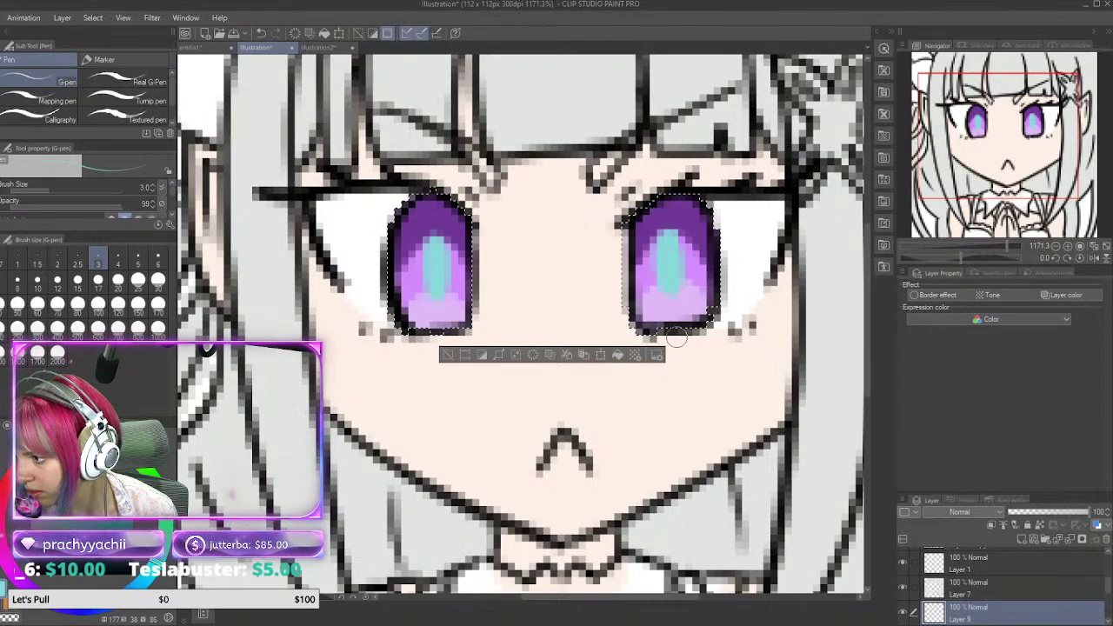
Step: Compare the shape and position of the two teal pupils at reduced and enlarged view
scroll(675, 369, down, 2)
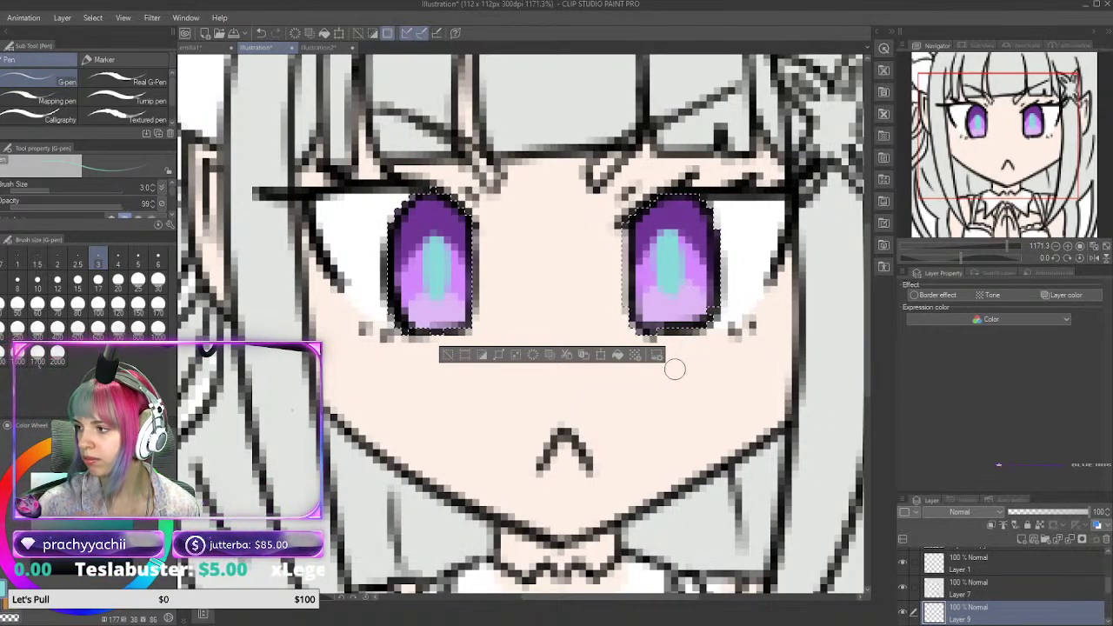
scroll(675, 368, up, 3)
scroll(675, 369, down, 3)
scroll(675, 369, down, 6)
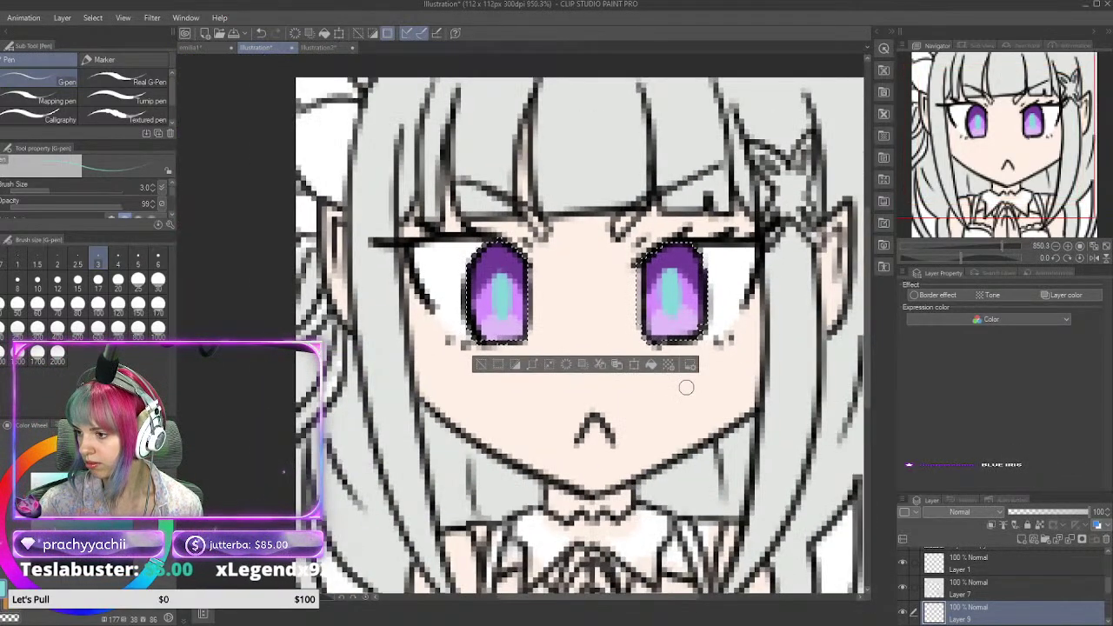
scroll(738, 422, down, 3)
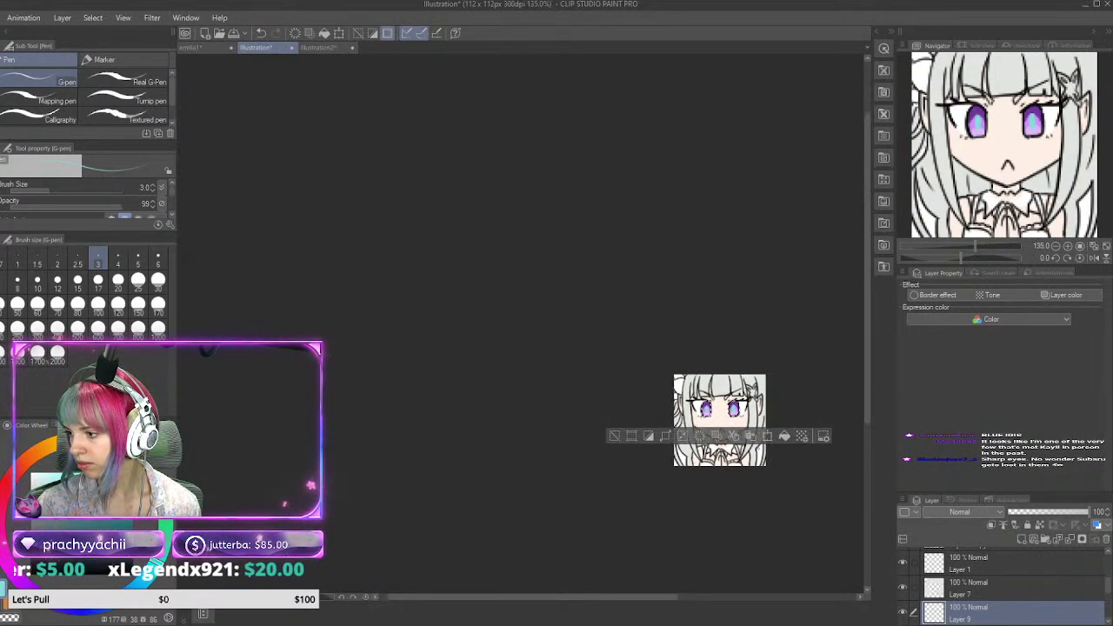
scroll(737, 419, up, 5)
scroll(748, 374, up, 4)
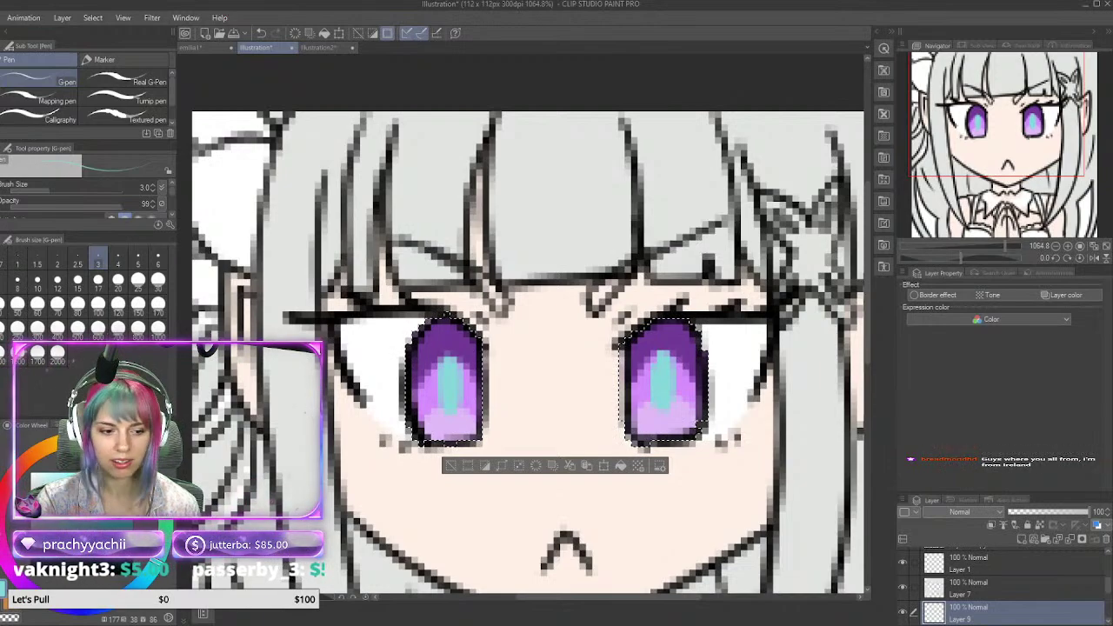
Step: Clear the eye selection and paint the inner eyebrow ends with the hair's light grey on a new layer above Layer 7
key(m)
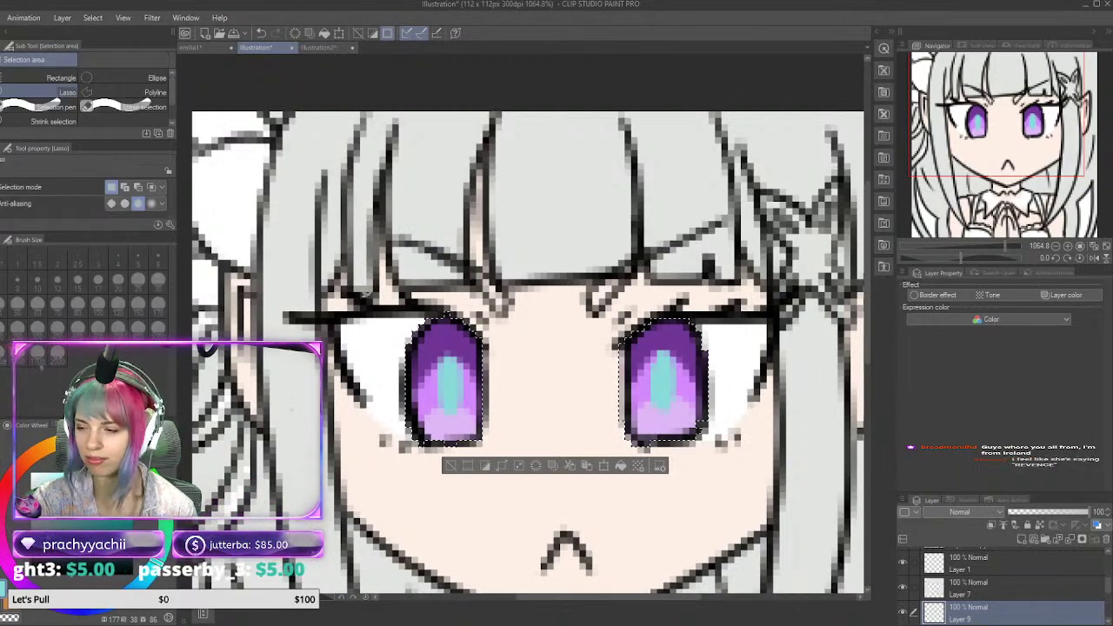
key(ctrl+d)
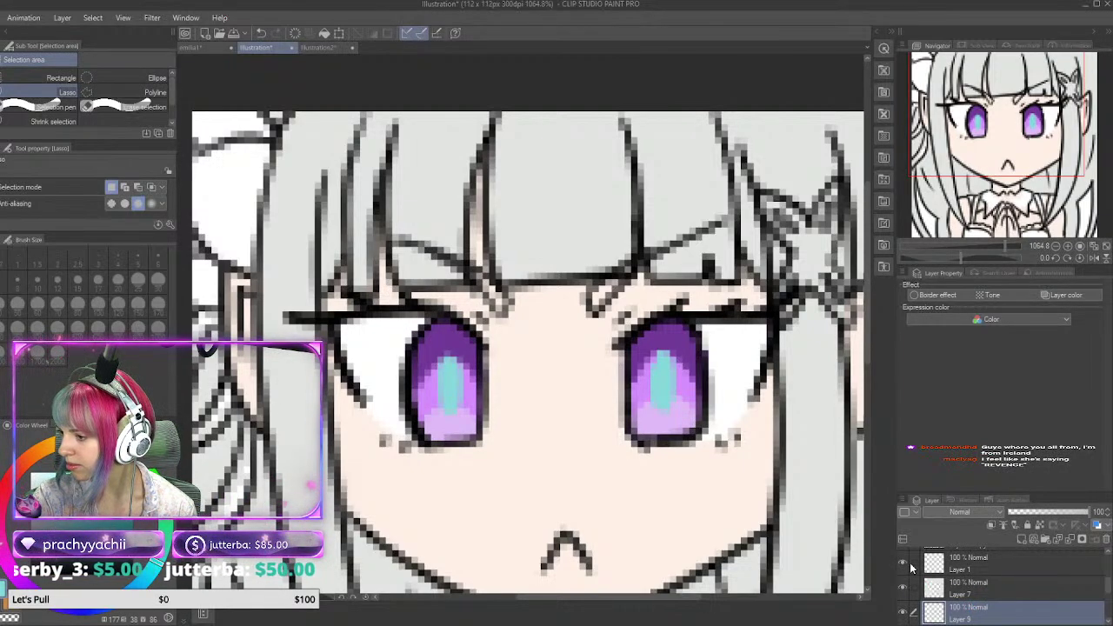
click(958, 584)
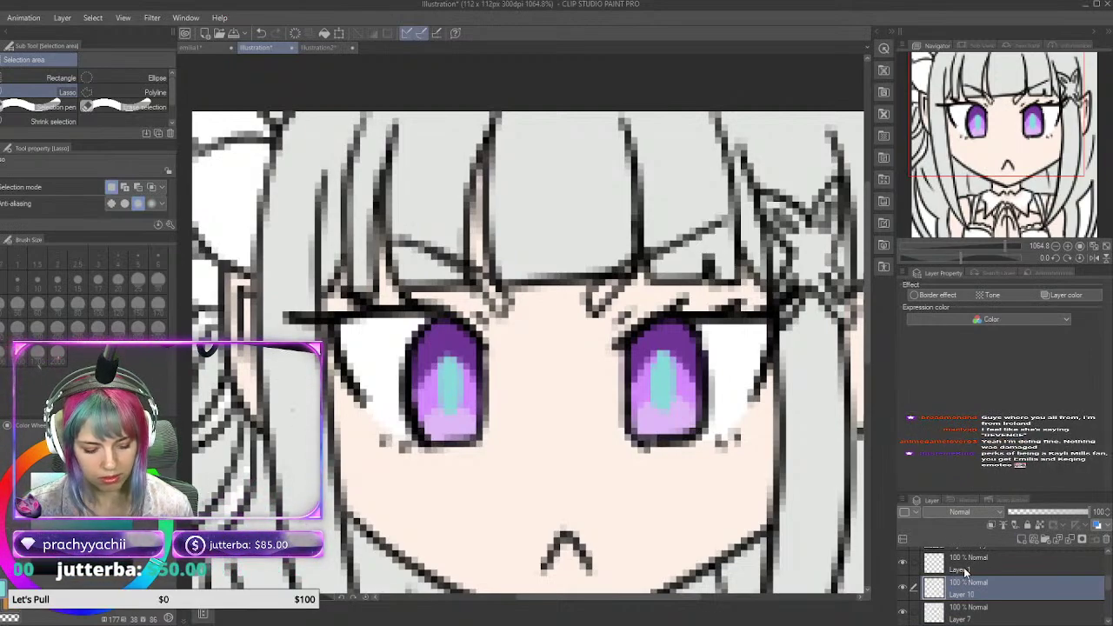
alt+click(532, 208)
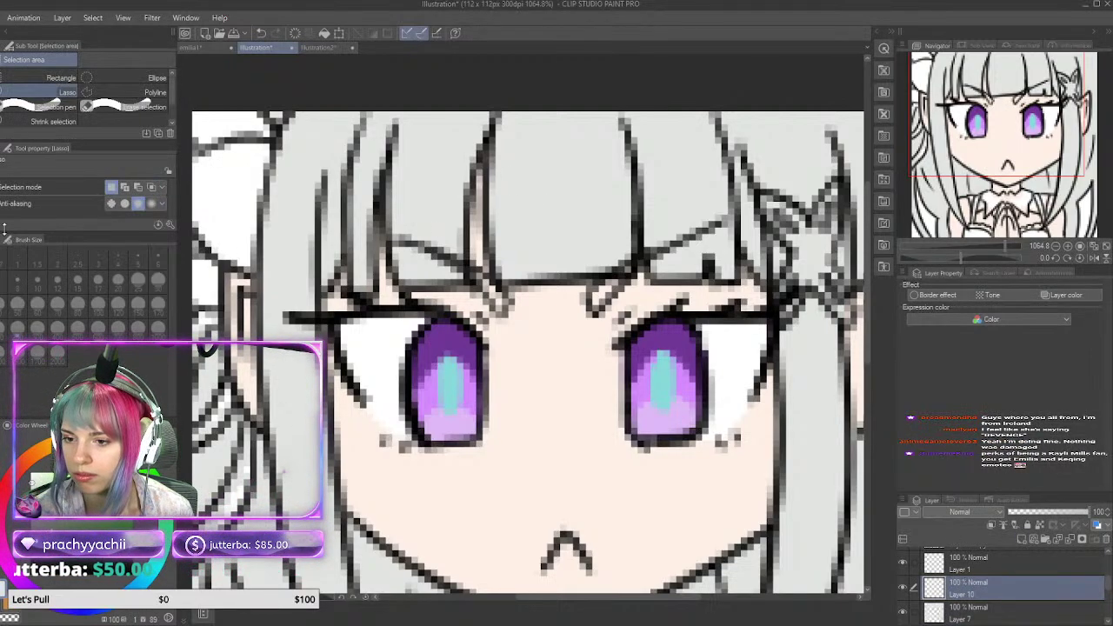
key(p)
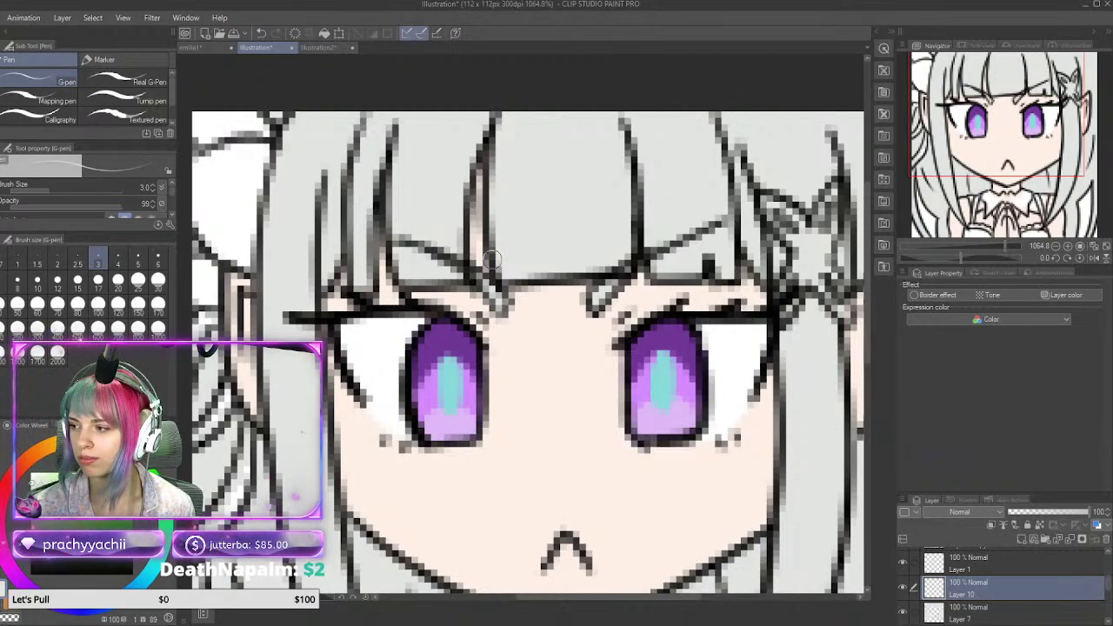
Step: Review the whole portrait, checking the eyes and grey eyebrow ends at several magnifications
scroll(621, 490, down, 6)
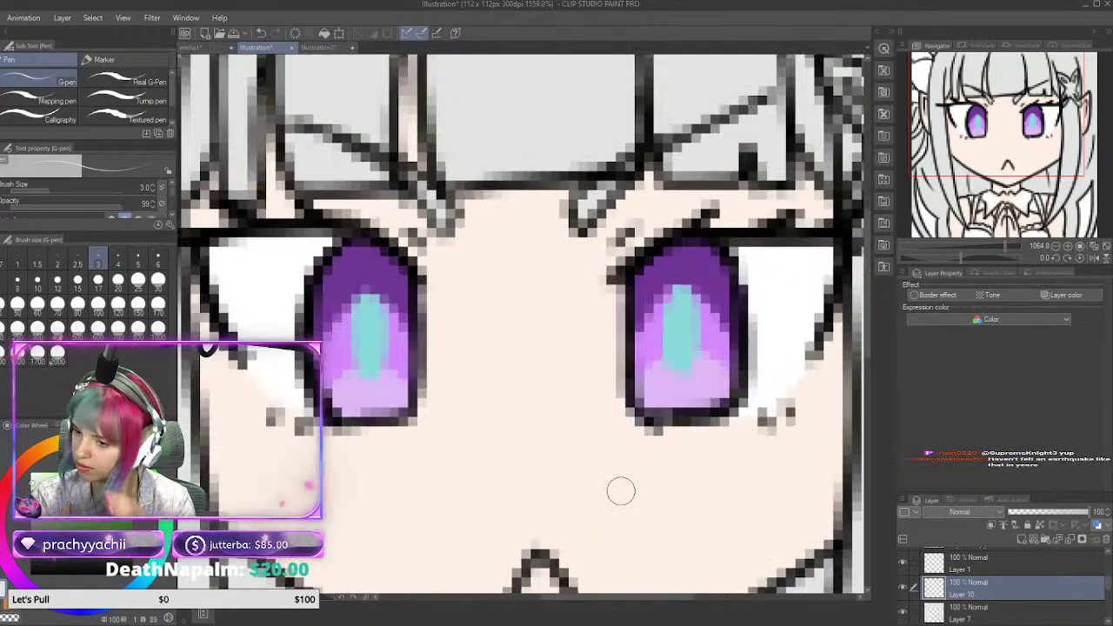
scroll(621, 489, up, 3)
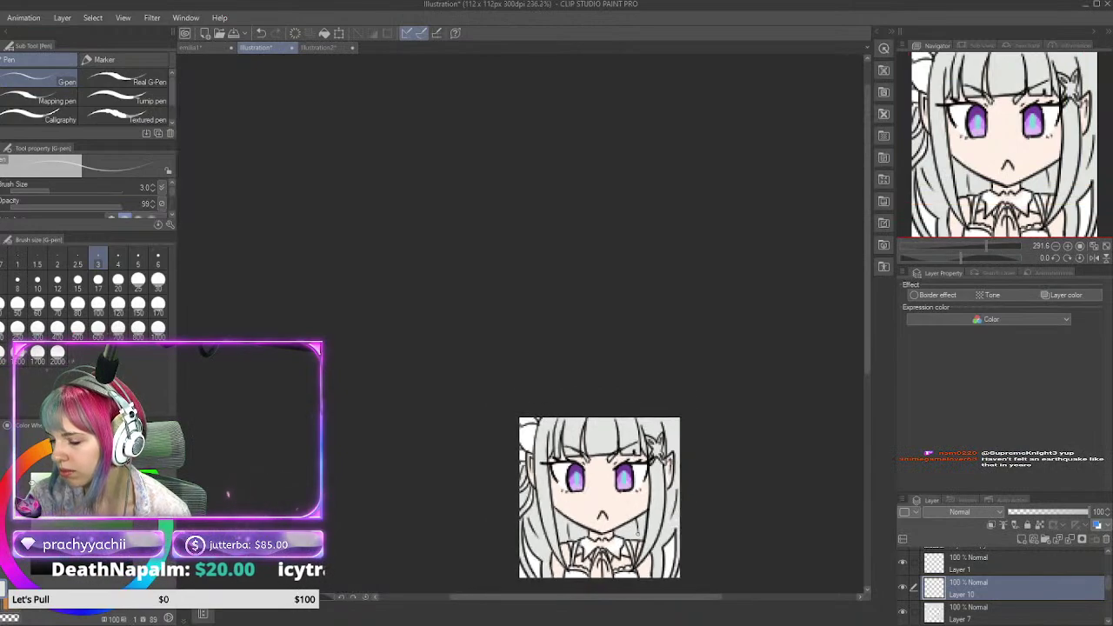
scroll(588, 425, up, 3)
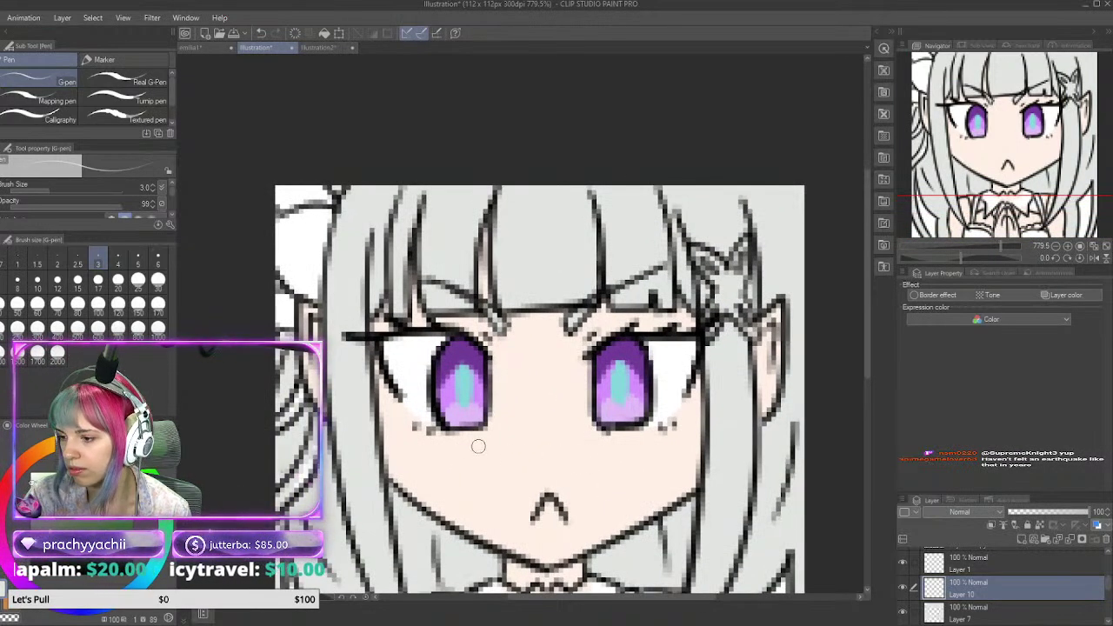
scroll(468, 429, down, 3)
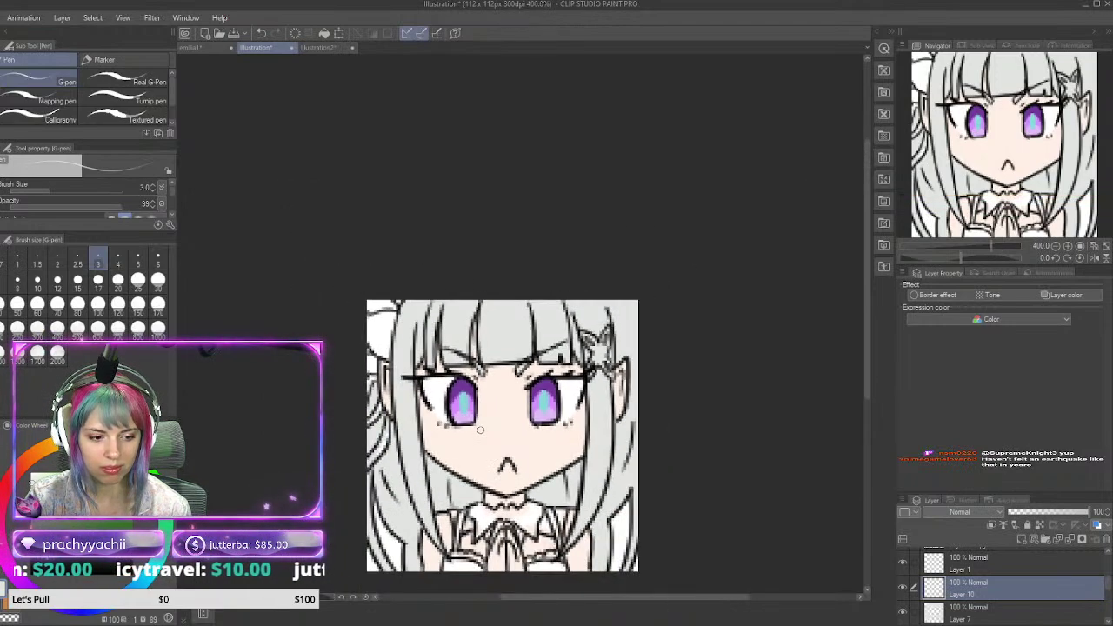
scroll(484, 462, up, 3)
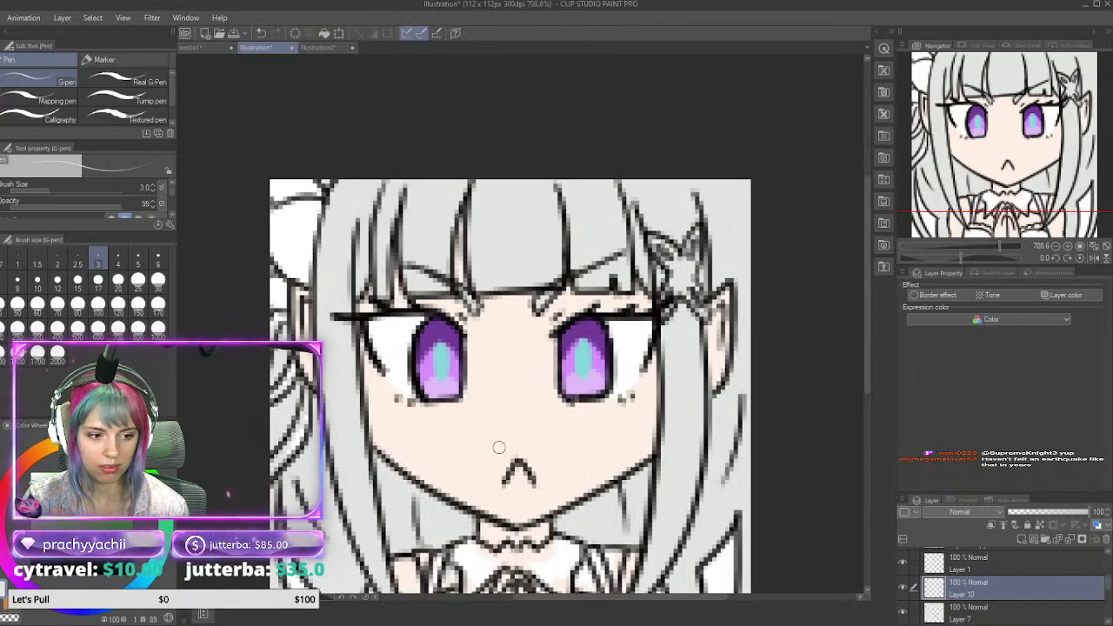
scroll(501, 434, down, 3)
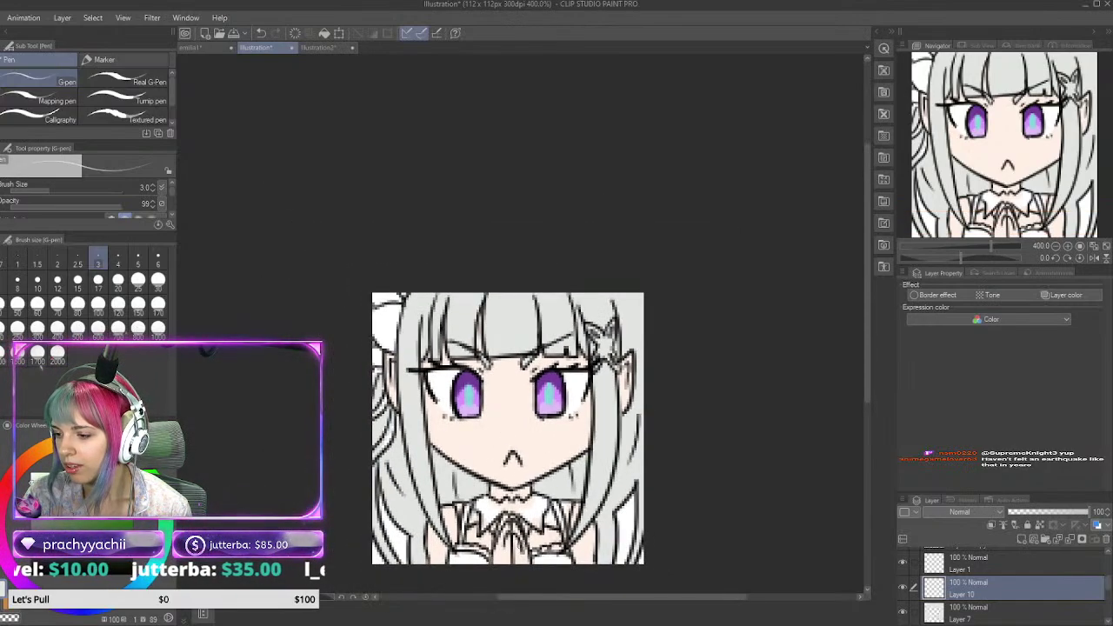
scroll(502, 426, up, 2)
scroll(519, 523, up, 5)
scroll(522, 539, down, 10)
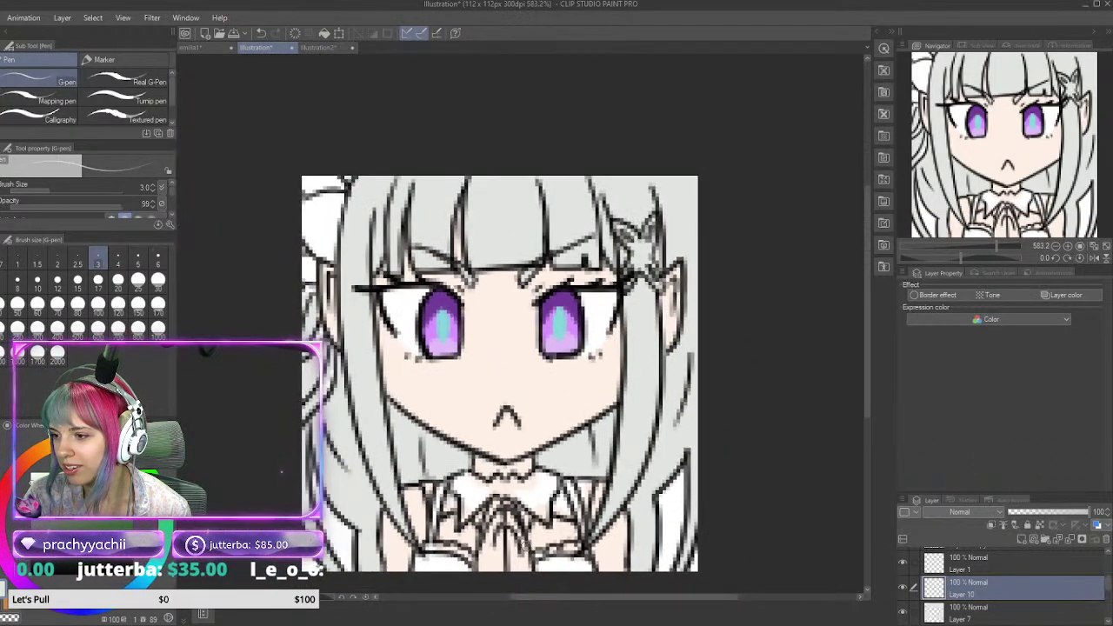
scroll(525, 545, up, 5)
scroll(509, 516, down, 4)
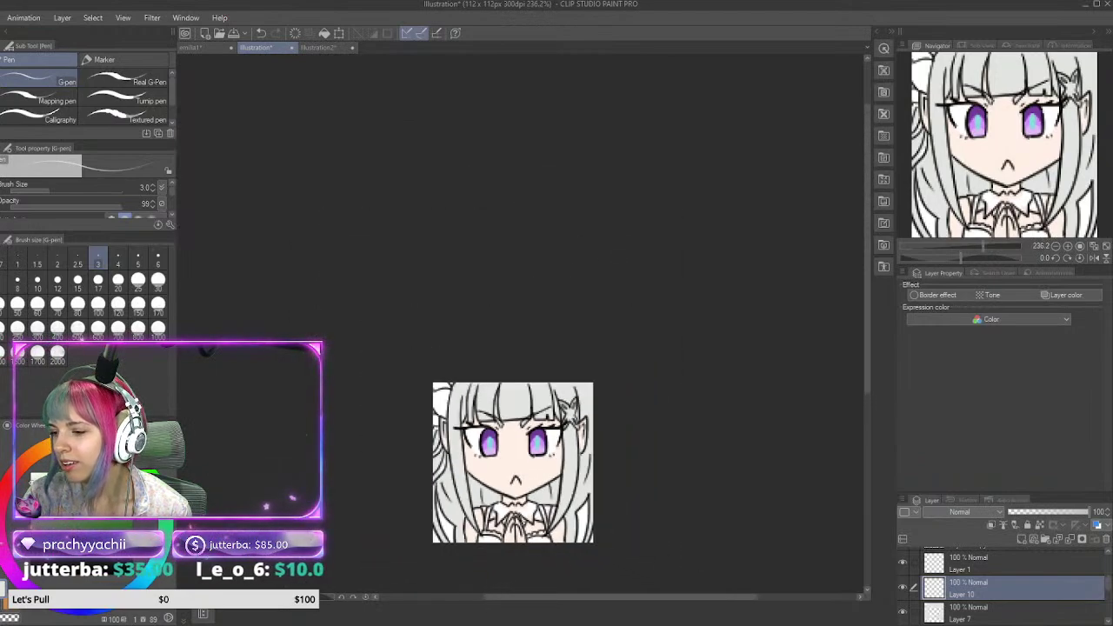
Step: Sample the off-white from the reference illustration and start painting the star-shaped hair clip on a new layer above Layer 10
scroll(510, 515, up, 1)
scroll(535, 538, up, 4)
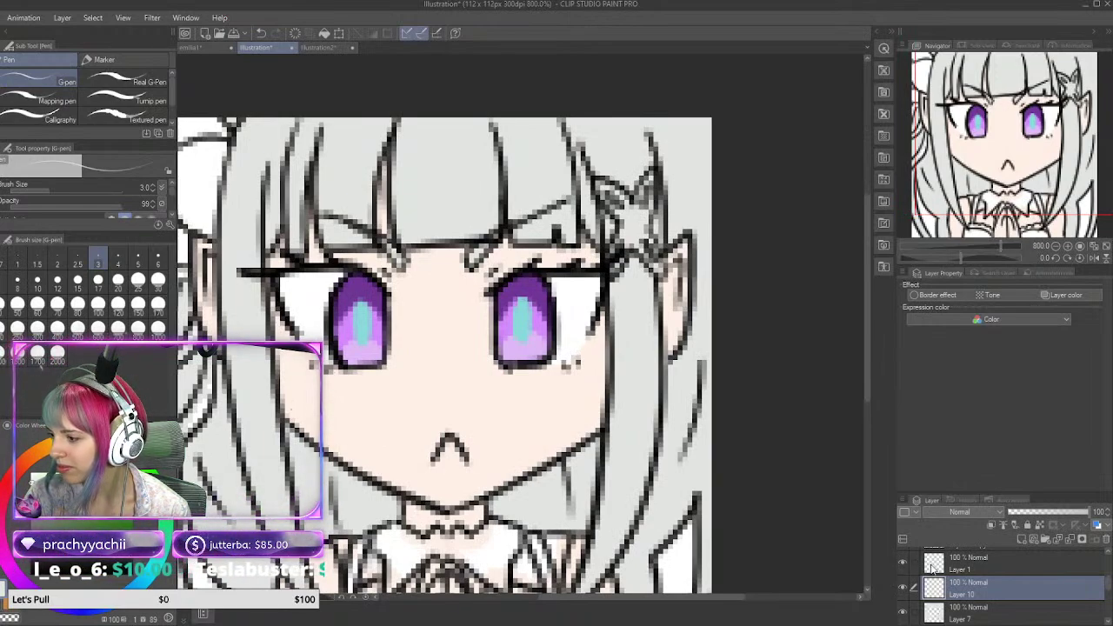
scroll(932, 565, up, 2)
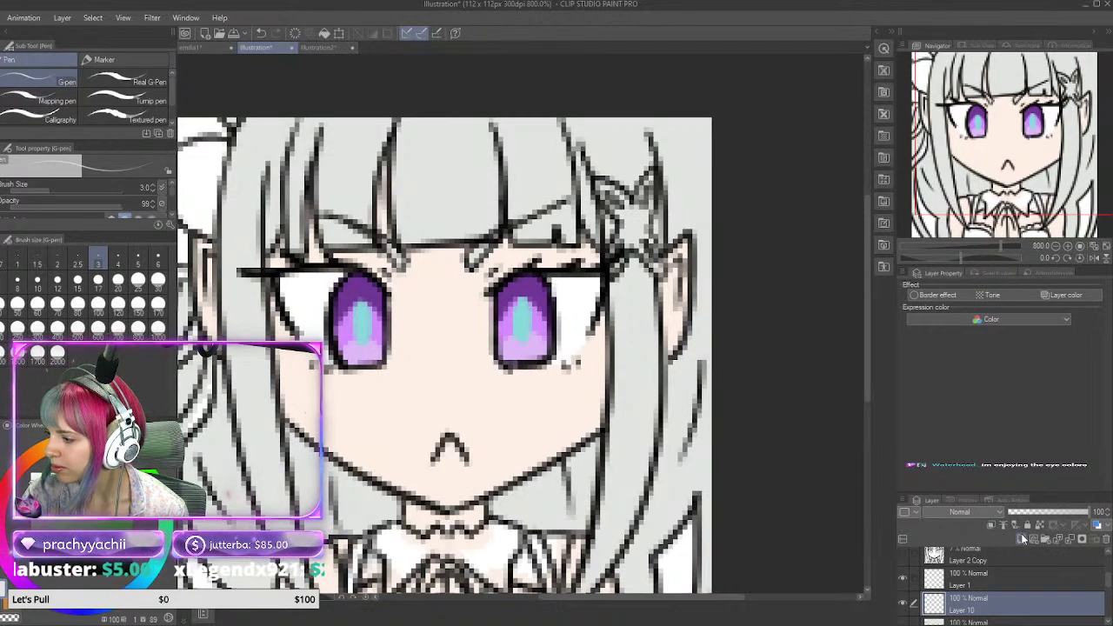
click(326, 47)
key(i)
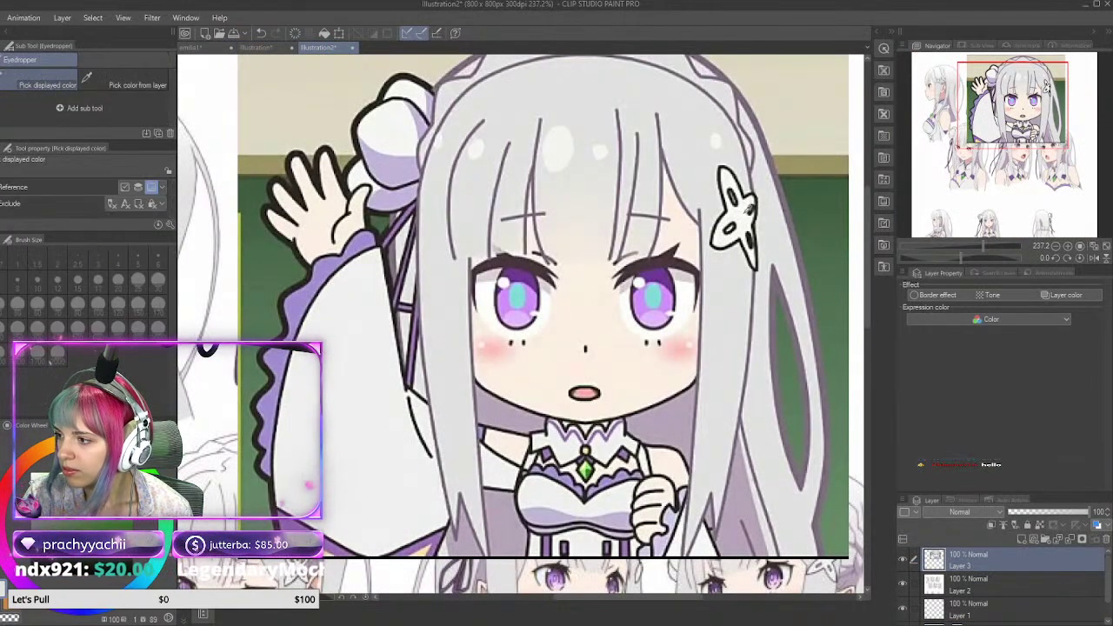
key(p)
click(261, 49)
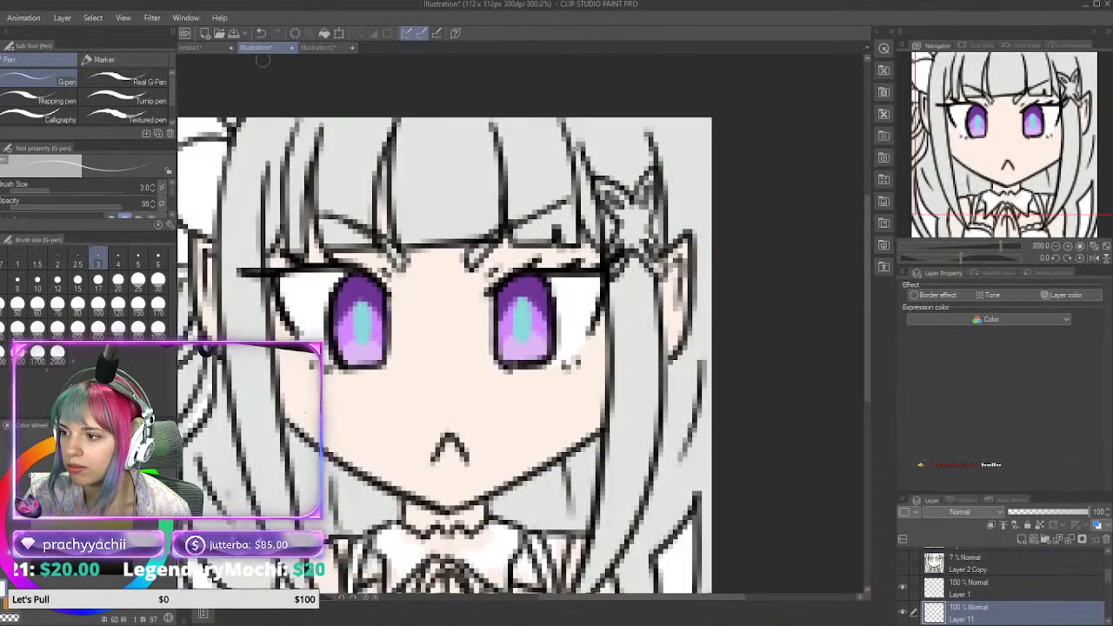
scroll(632, 216, up, 3)
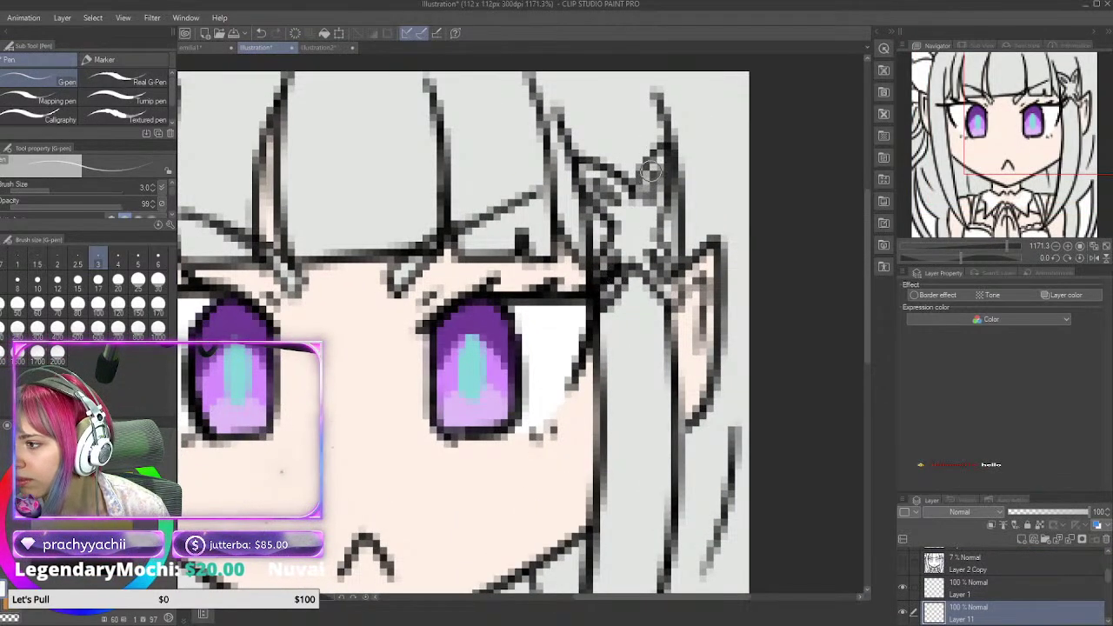
drag(649, 178, 633, 235)
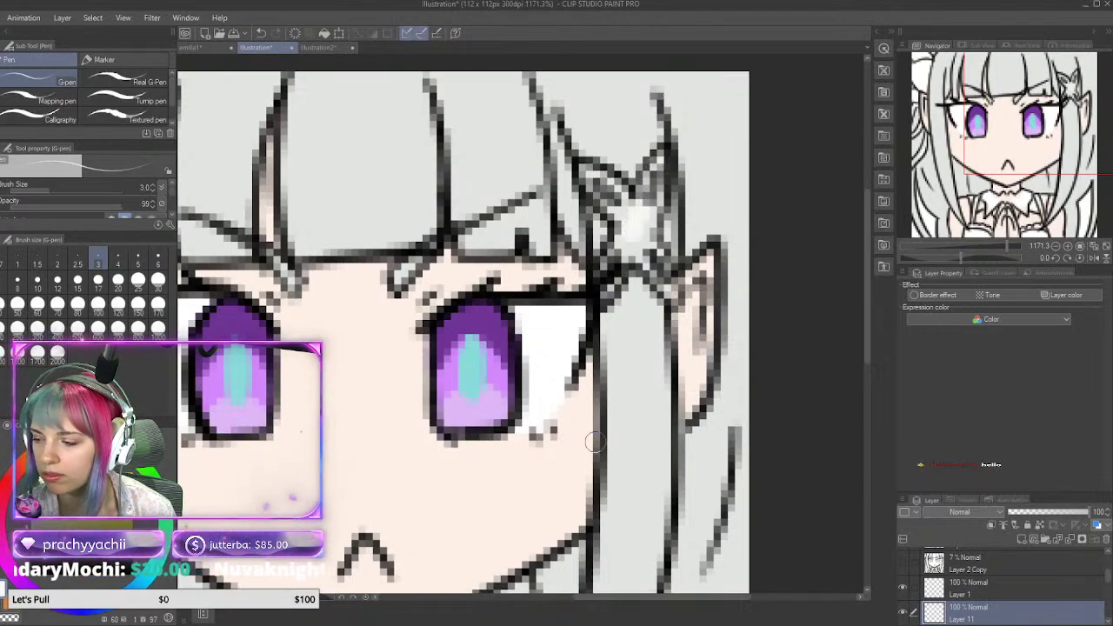
Step: Hide the grey hair on Layer 7 and show the dark blue Layer 5 as a contrasting backdrop
drag(1106, 581, 1100, 588)
click(903, 604)
scroll(1107, 588, down, 3)
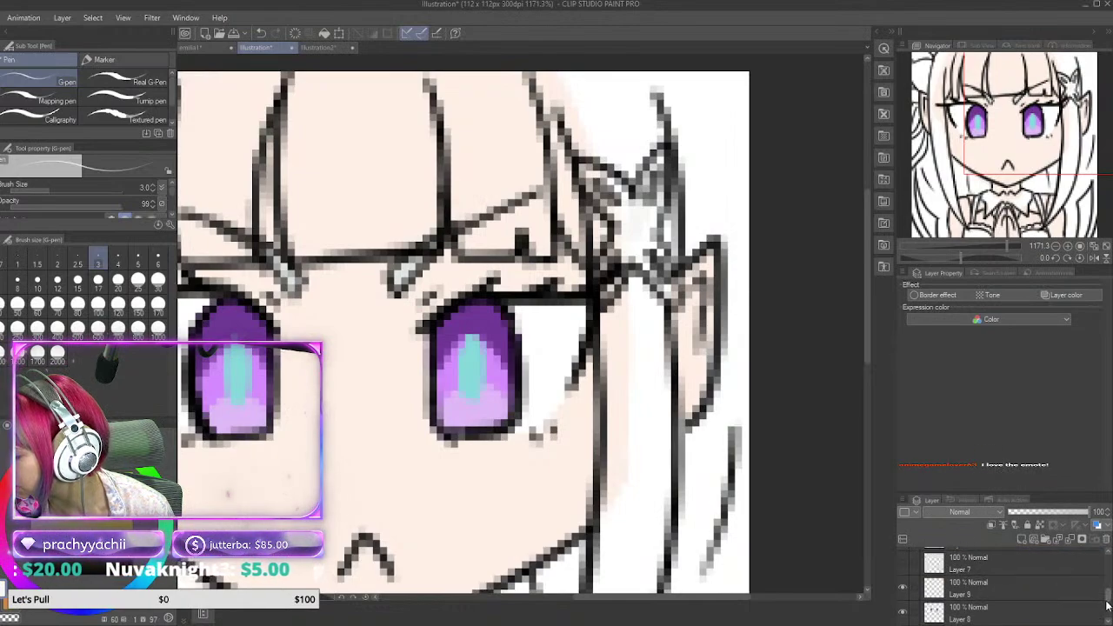
click(904, 589)
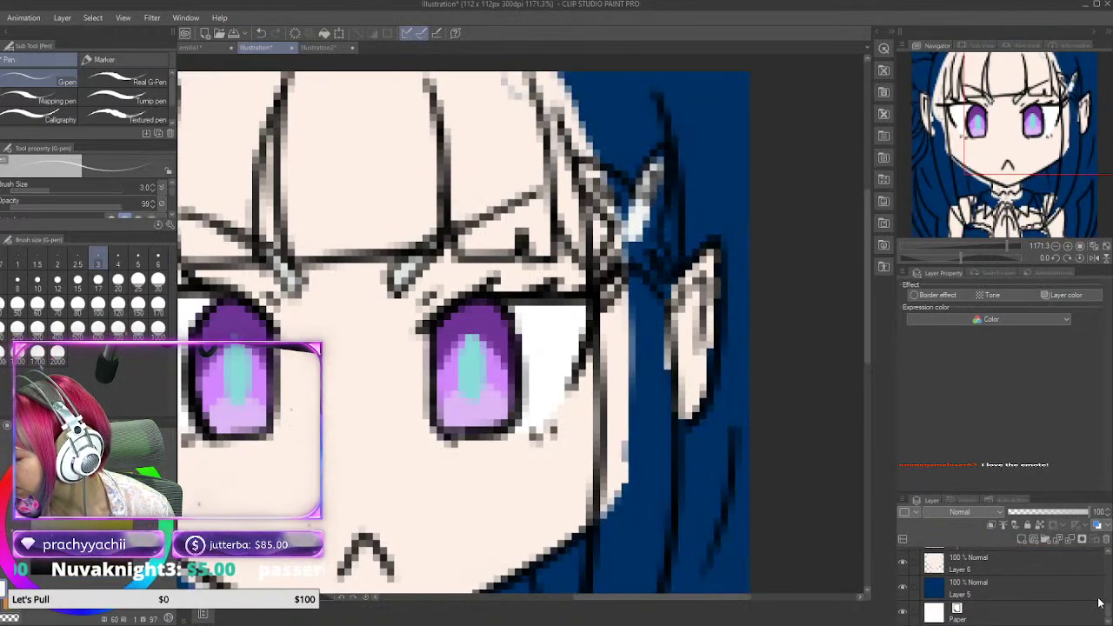
scroll(1109, 581, down, 2)
scroll(1108, 581, down, 1)
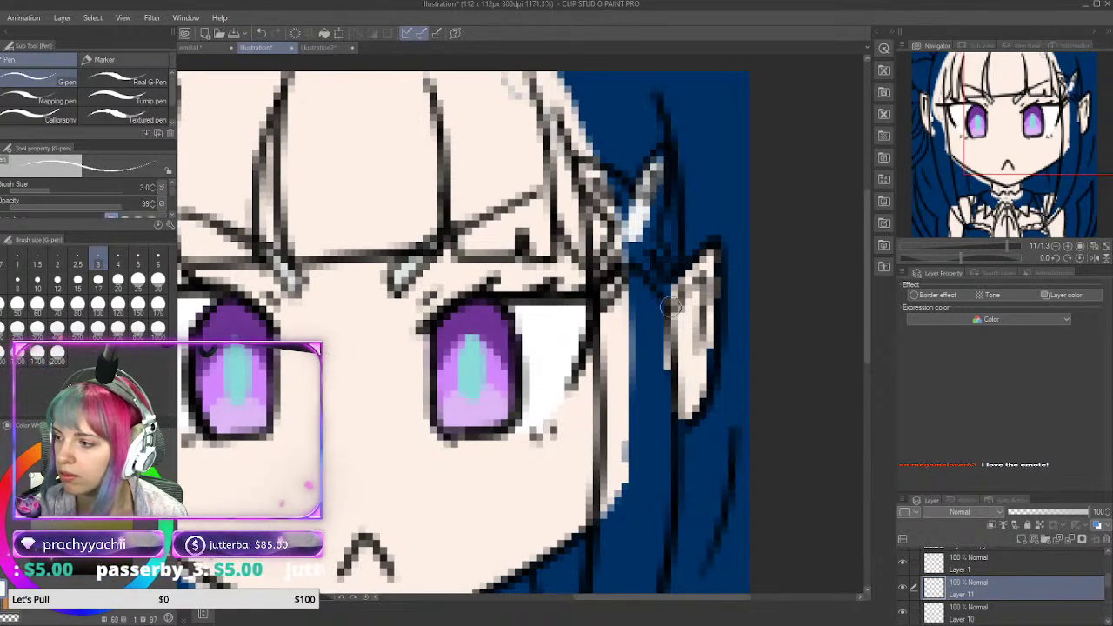
Step: Fill the remaining points and centre of the hair clip with off-white on Layer 11 using the size 3 G-pen
drag(588, 172, 620, 213)
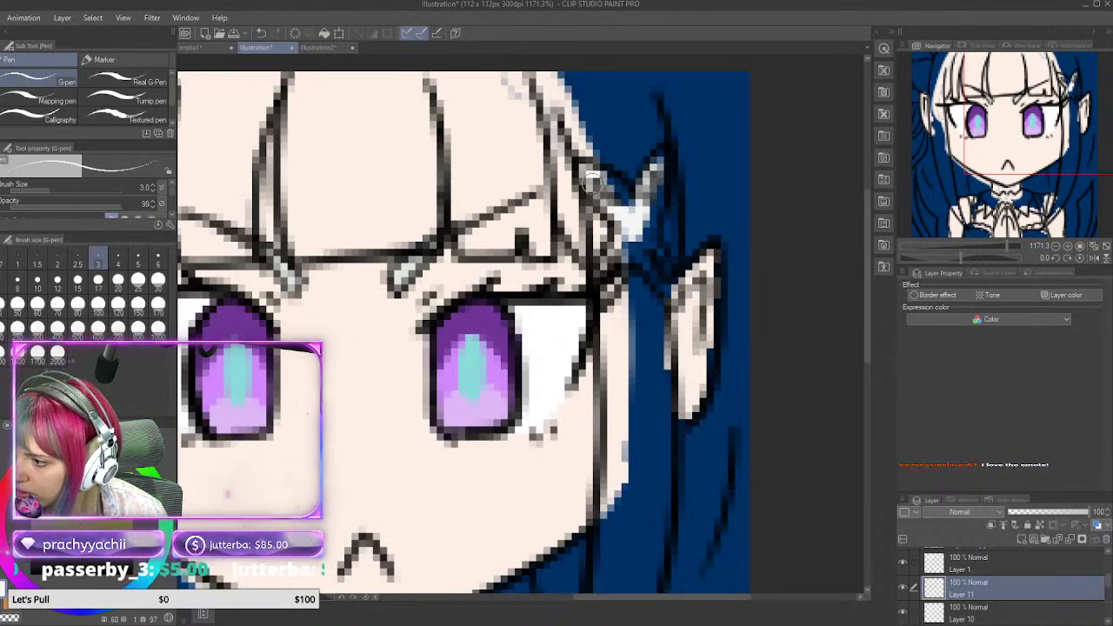
mouse_move(584, 172)
mouse_down()
mouse_move(633, 209)
mouse_move(624, 213)
mouse_up()
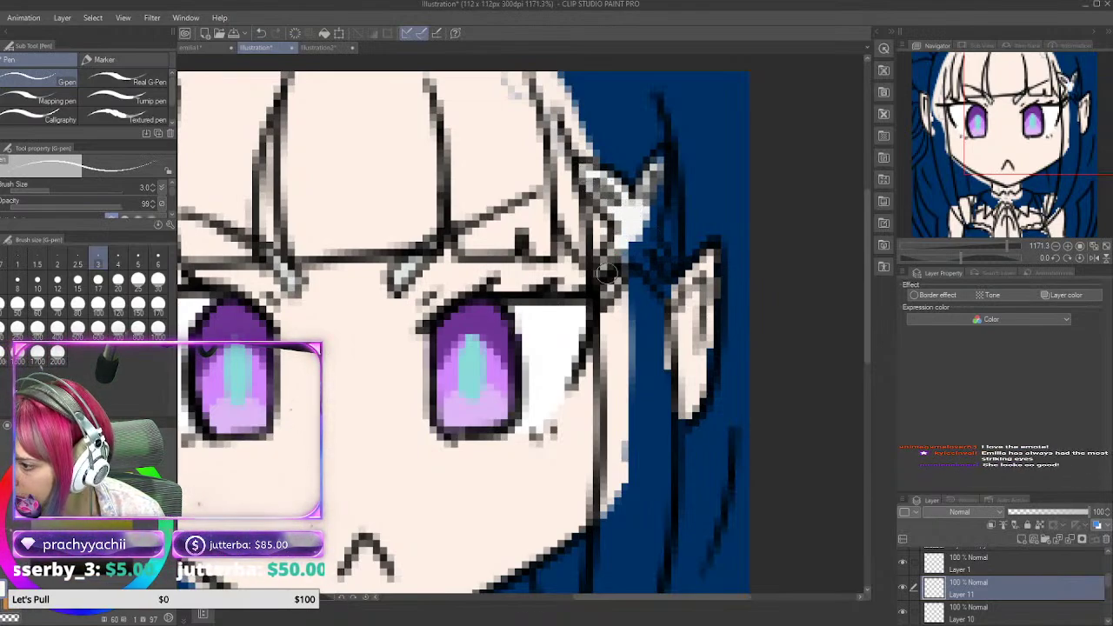
mouse_move(617, 263)
mouse_down()
mouse_move(664, 209)
mouse_move(646, 259)
mouse_move(631, 243)
mouse_move(685, 321)
mouse_move(644, 235)
mouse_move(661, 278)
mouse_move(644, 206)
mouse_move(663, 154)
mouse_move(645, 196)
mouse_up()
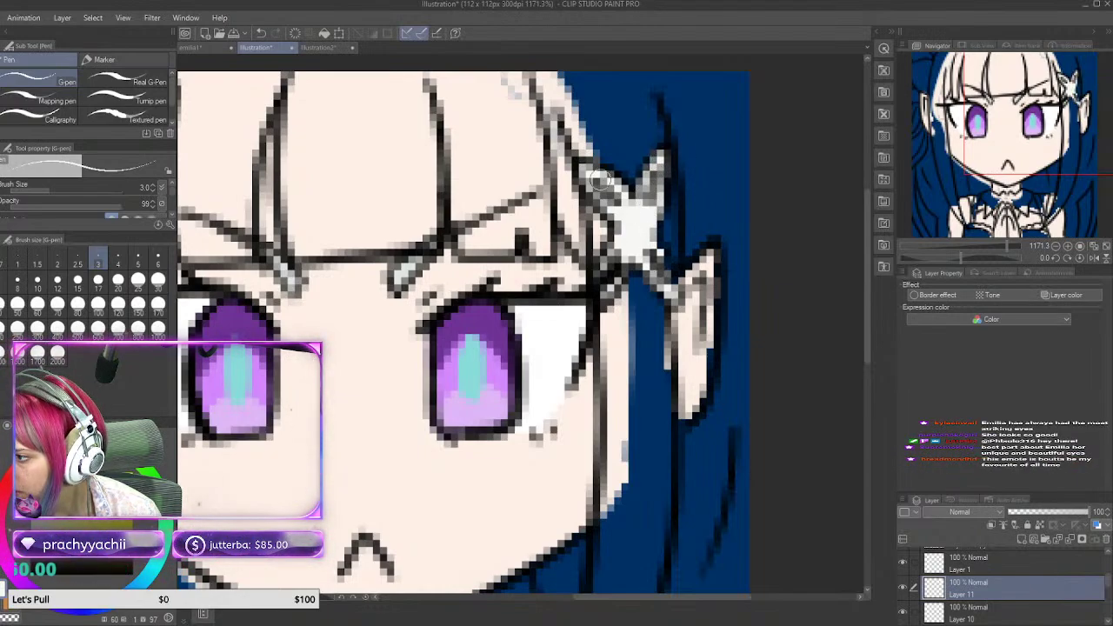
Step: Paint the rounded hair ornament at the picture's left edge, above the ear, off-white on Layer 11
click(565, 598)
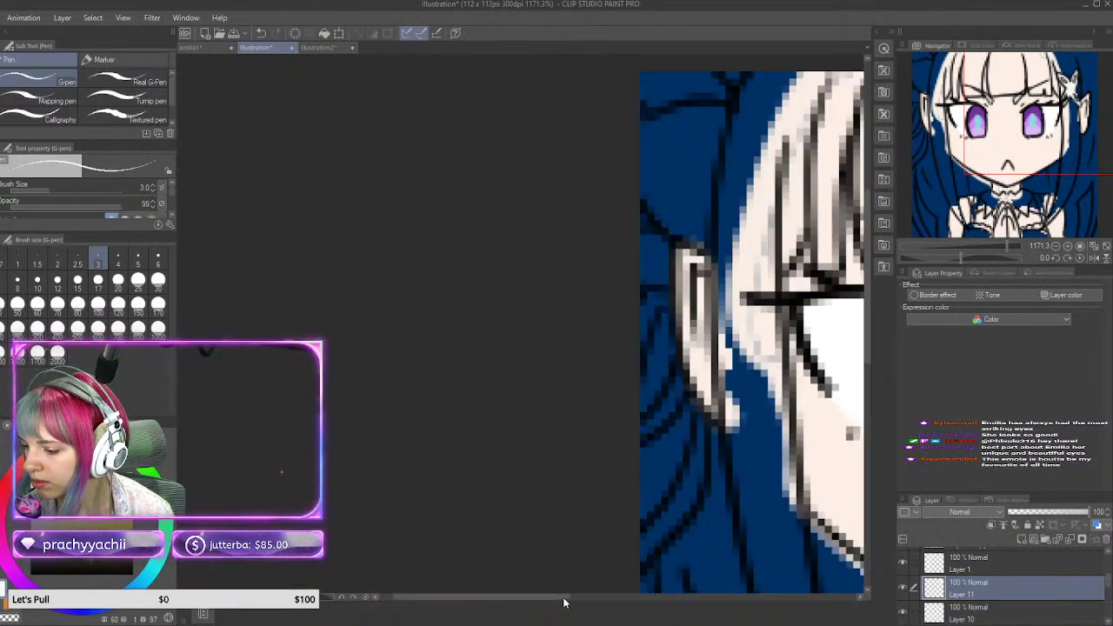
mouse_move(542, 599)
mouse_down()
mouse_move(529, 598)
mouse_move(670, 604)
mouse_move(660, 599)
mouse_up()
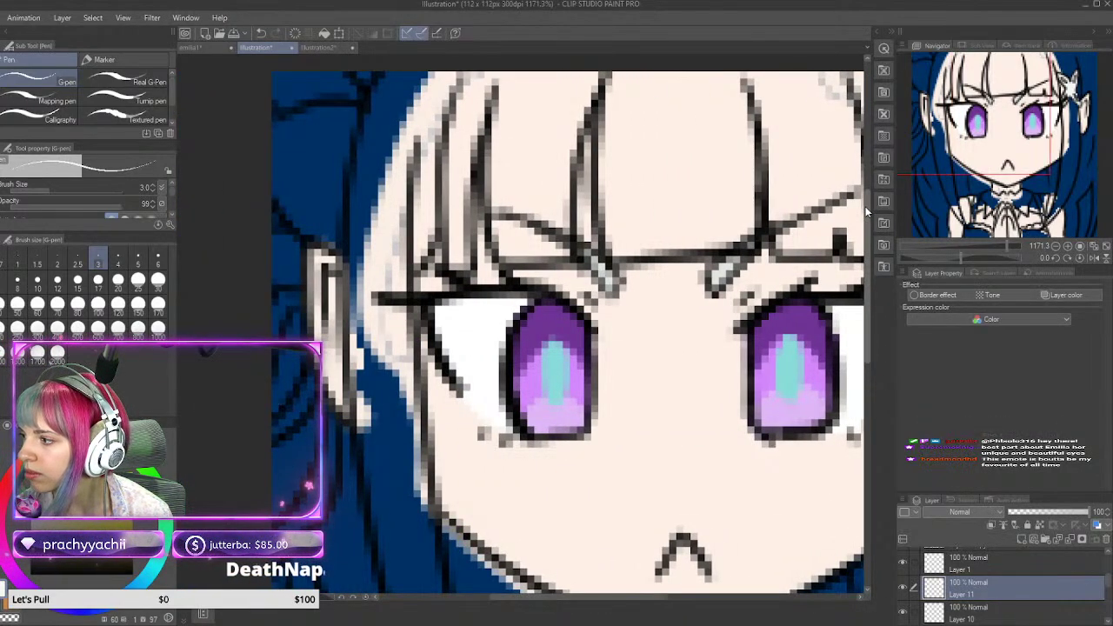
drag(865, 206, 859, 162)
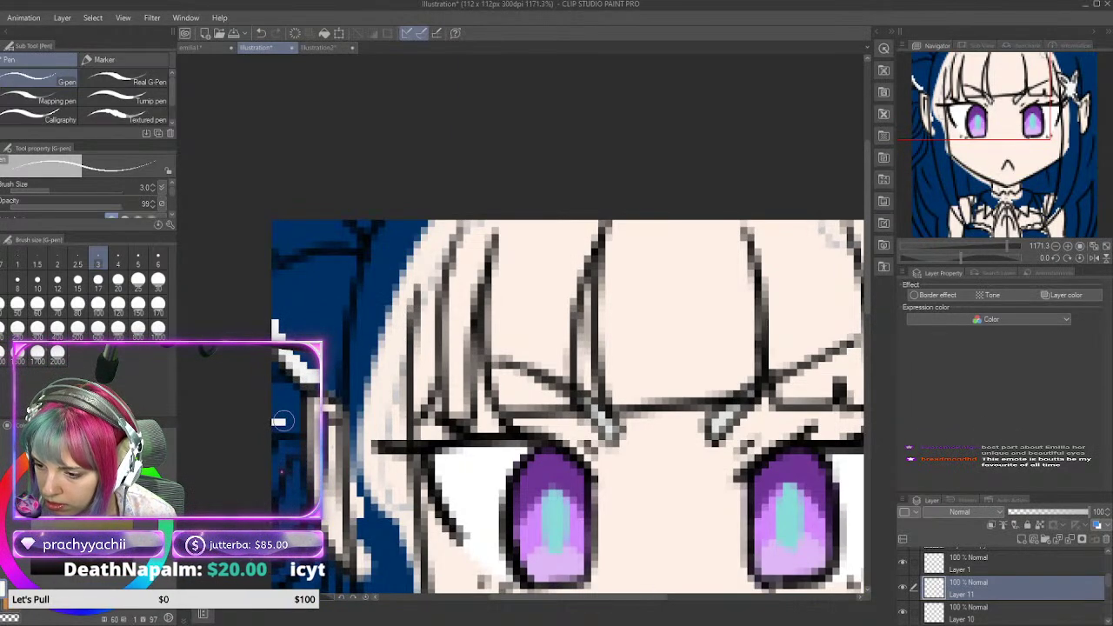
mouse_move(274, 428)
mouse_down()
mouse_move(296, 426)
mouse_move(298, 390)
mouse_move(274, 388)
mouse_move(283, 392)
mouse_move(276, 328)
mouse_up()
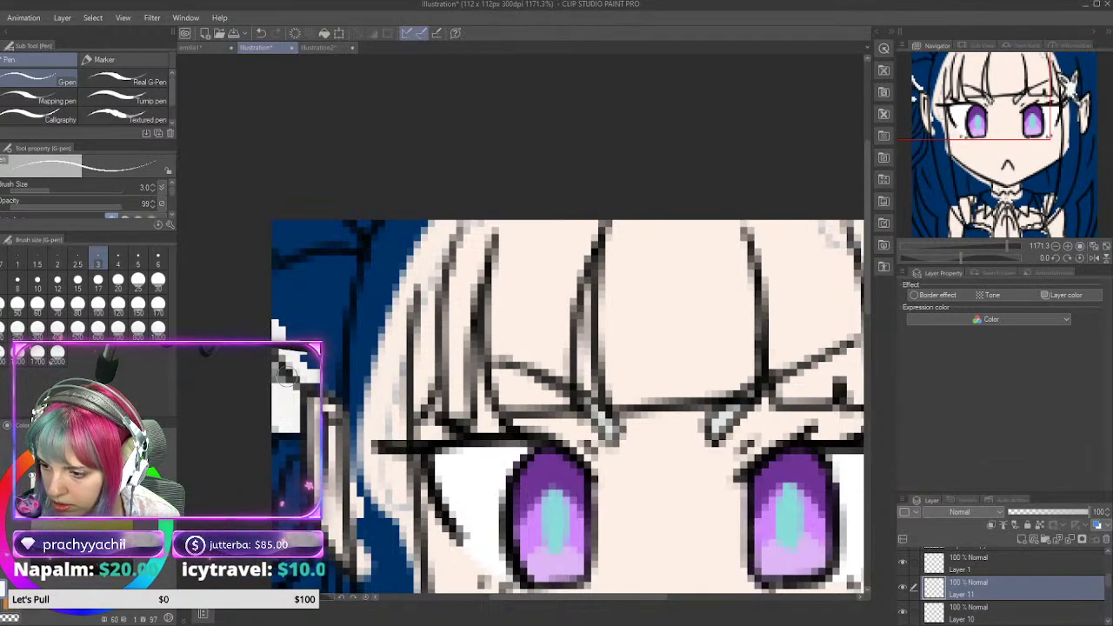
mouse_move(284, 376)
mouse_down()
mouse_move(330, 374)
mouse_move(341, 392)
mouse_move(348, 250)
mouse_move(333, 218)
mouse_move(350, 246)
mouse_move(312, 222)
mouse_move(263, 227)
mouse_move(274, 308)
mouse_move(324, 356)
mouse_move(322, 252)
mouse_move(307, 217)
mouse_move(287, 278)
mouse_move(311, 353)
mouse_up()
mouse_move(323, 266)
mouse_down()
mouse_move(306, 305)
mouse_move(319, 330)
mouse_up()
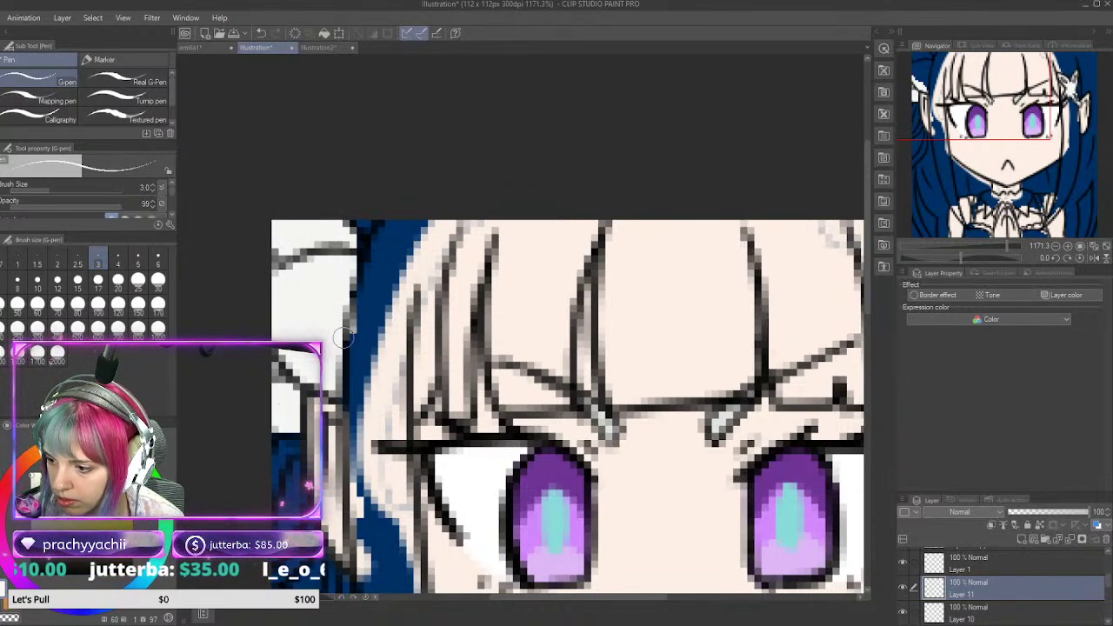
mouse_move(360, 308)
mouse_down()
mouse_move(360, 374)
mouse_move(358, 315)
mouse_up()
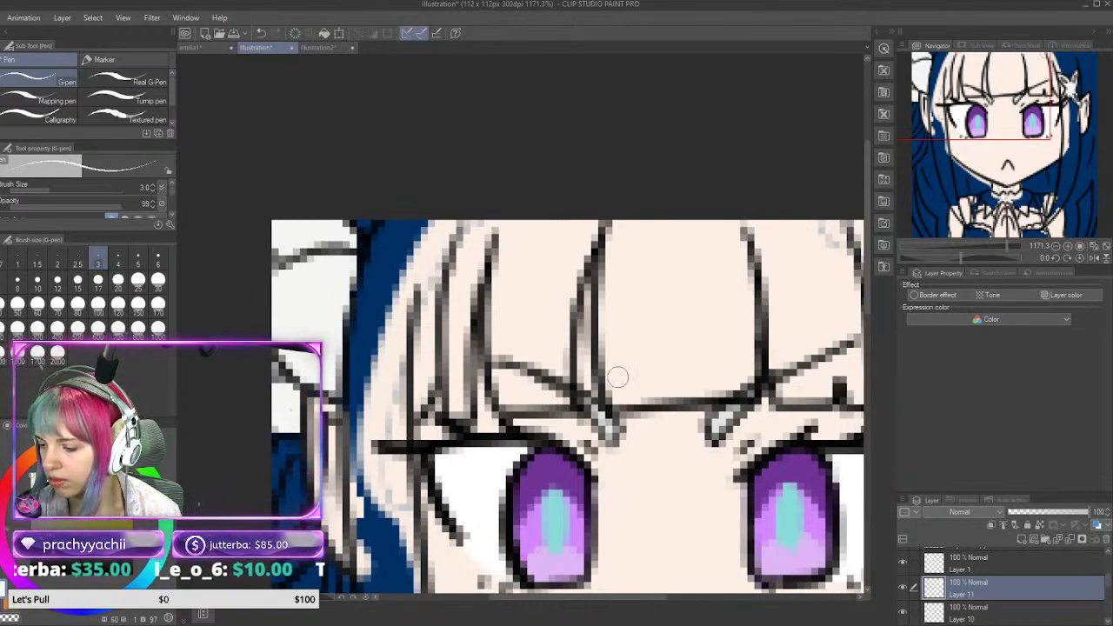
Step: Sample the muted purple from the reference illustration and paint the ribbons below the hair ornament with the size 2 G-pen
scroll(865, 311, down, 1)
scroll(868, 329, down, 4)
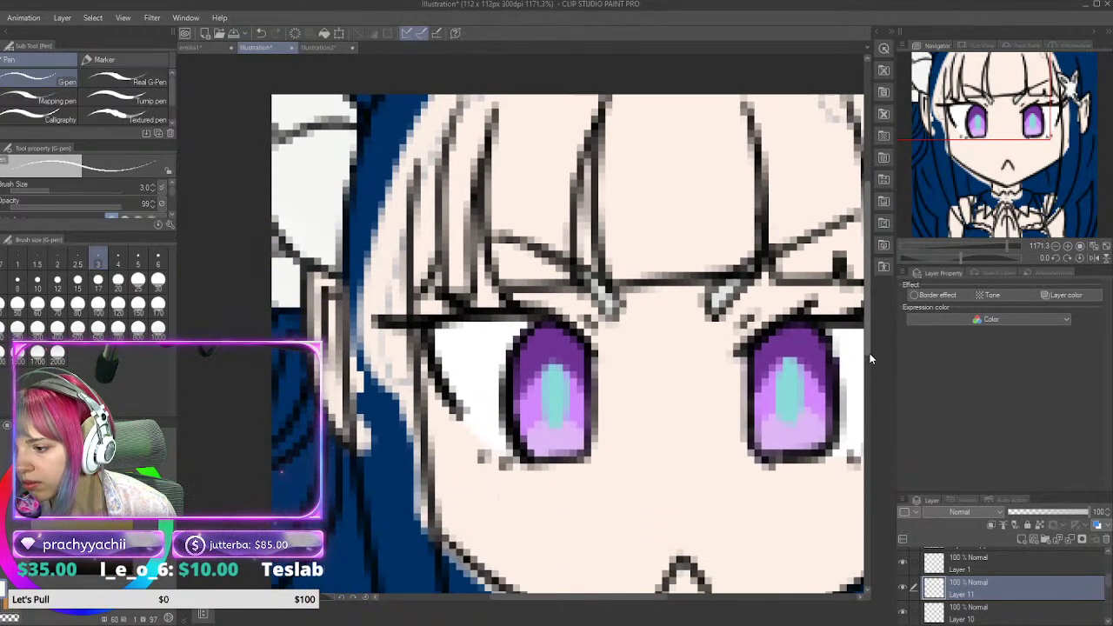
click(57, 261)
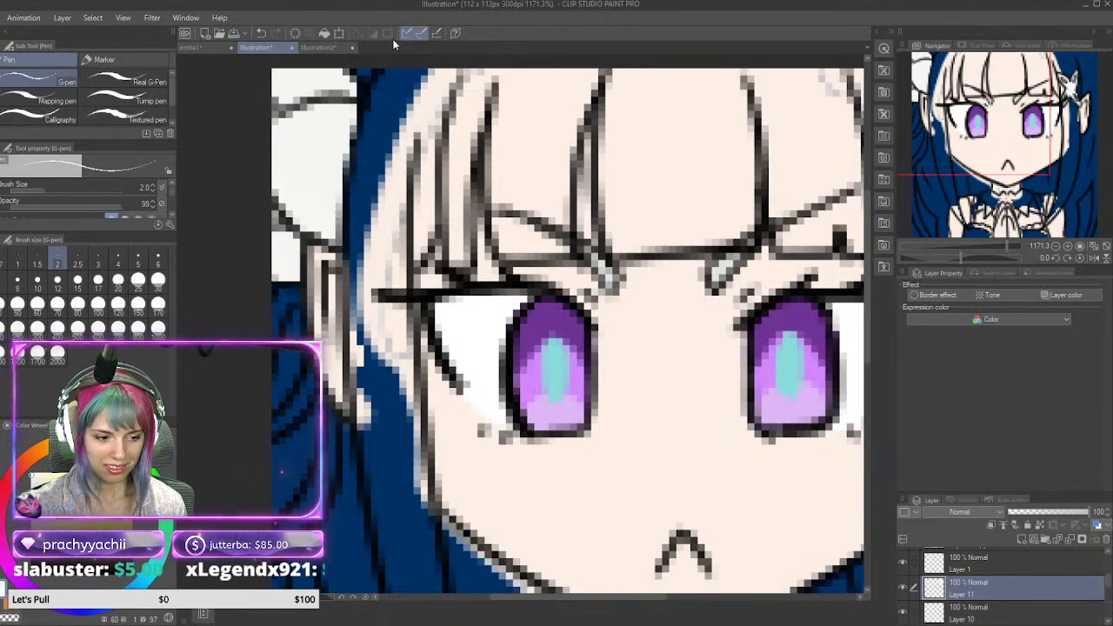
click(326, 46)
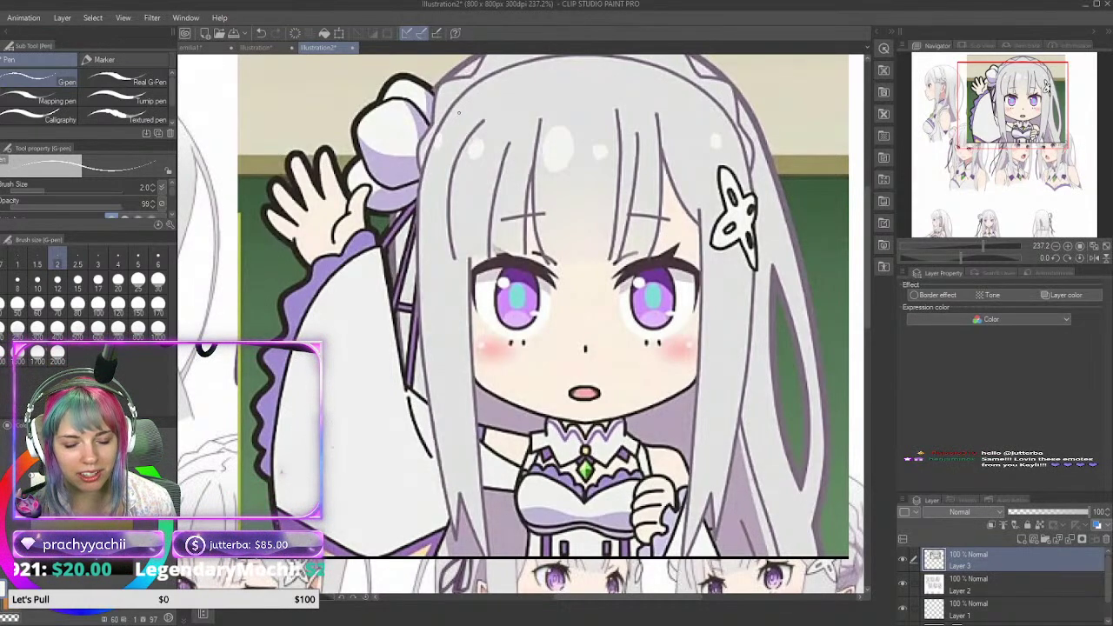
key(i)
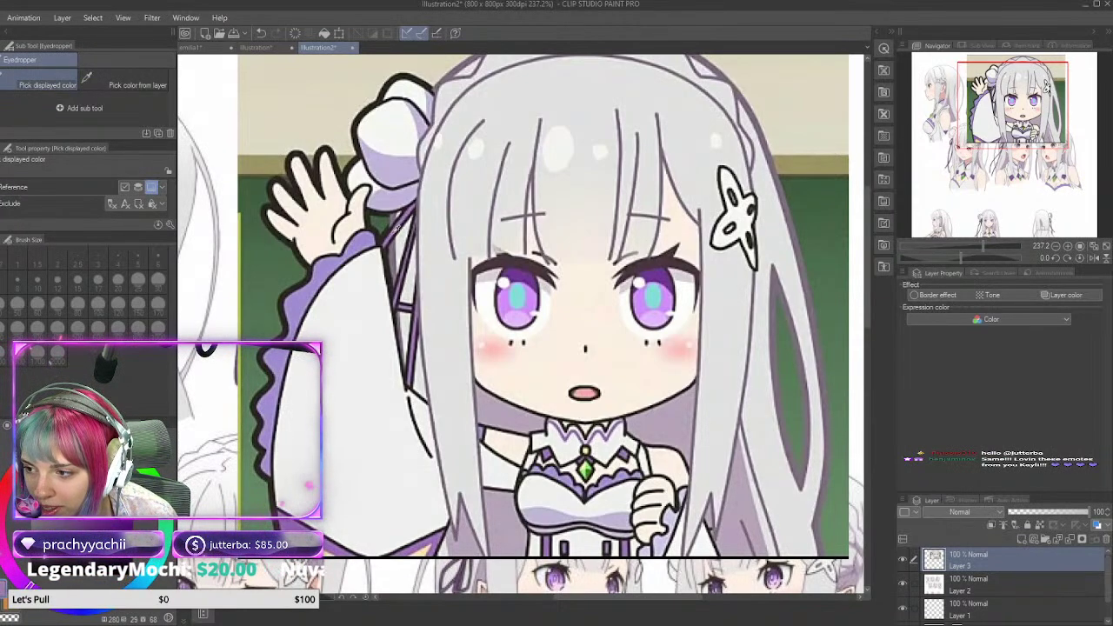
key(p)
click(259, 49)
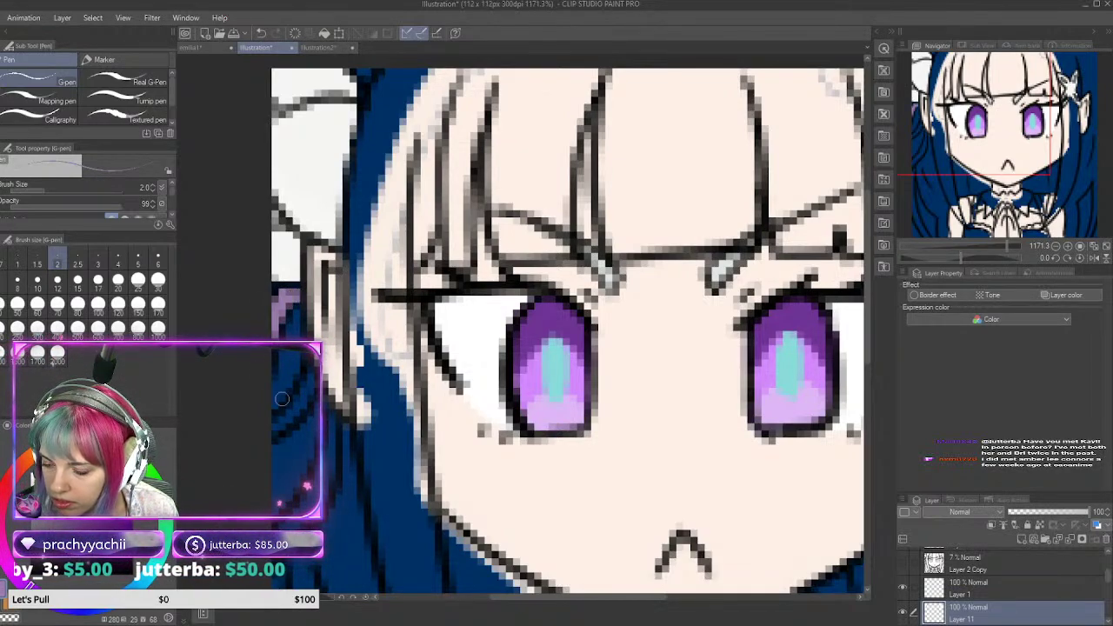
drag(275, 424, 310, 367)
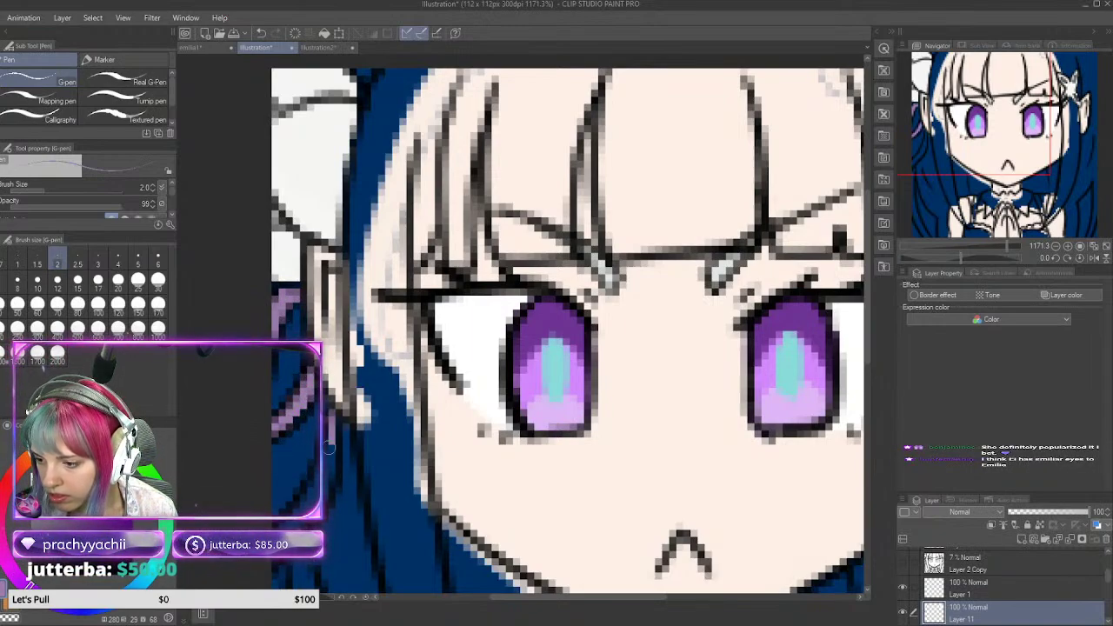
drag(315, 506, 329, 415)
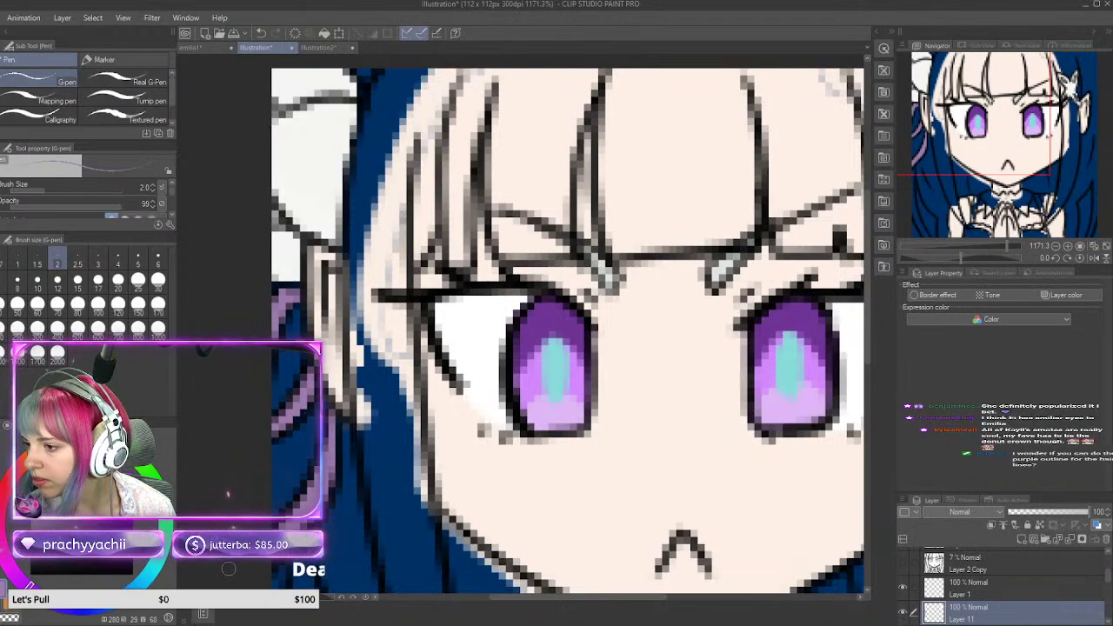
Step: Show the hair on Layer 7 again and check the whole portrait at reduced and enlarged view
drag(1108, 583, 1108, 594)
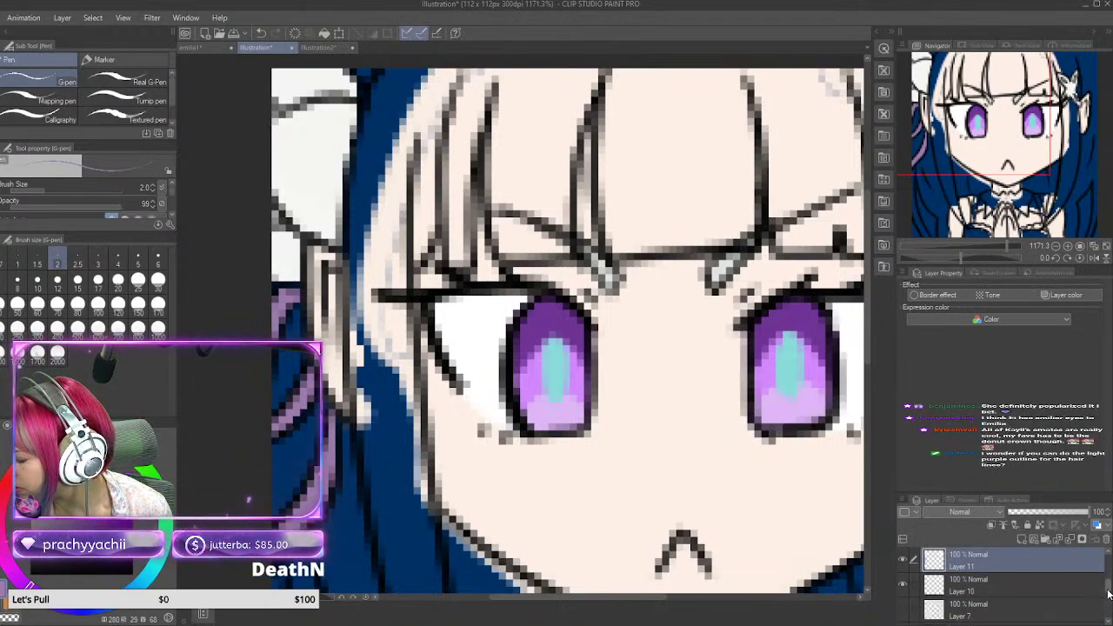
click(903, 612)
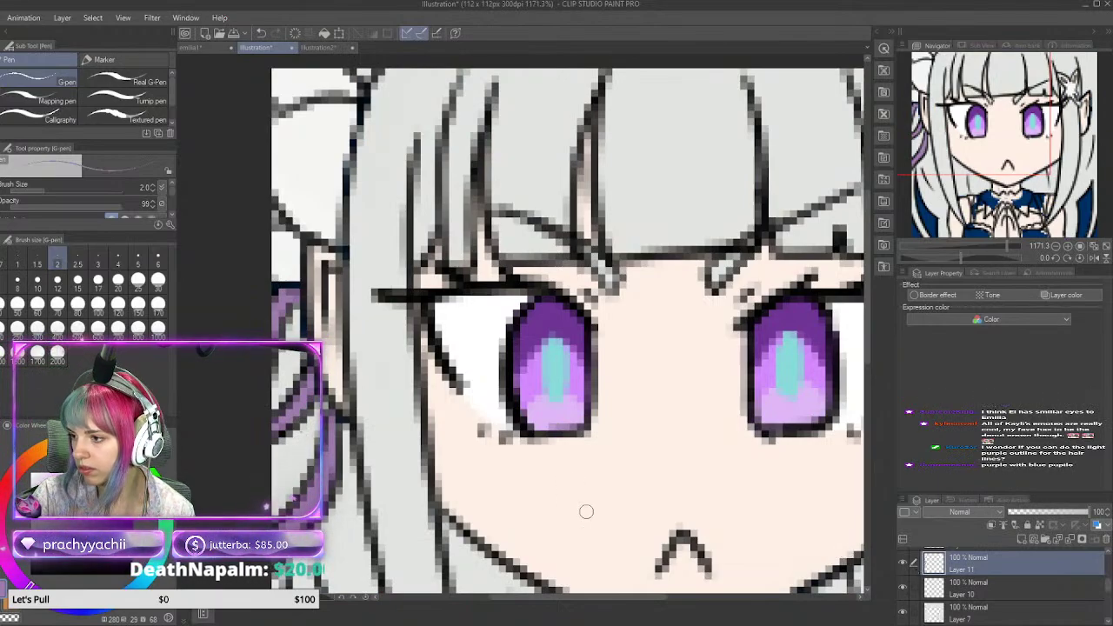
scroll(586, 511, down, 8)
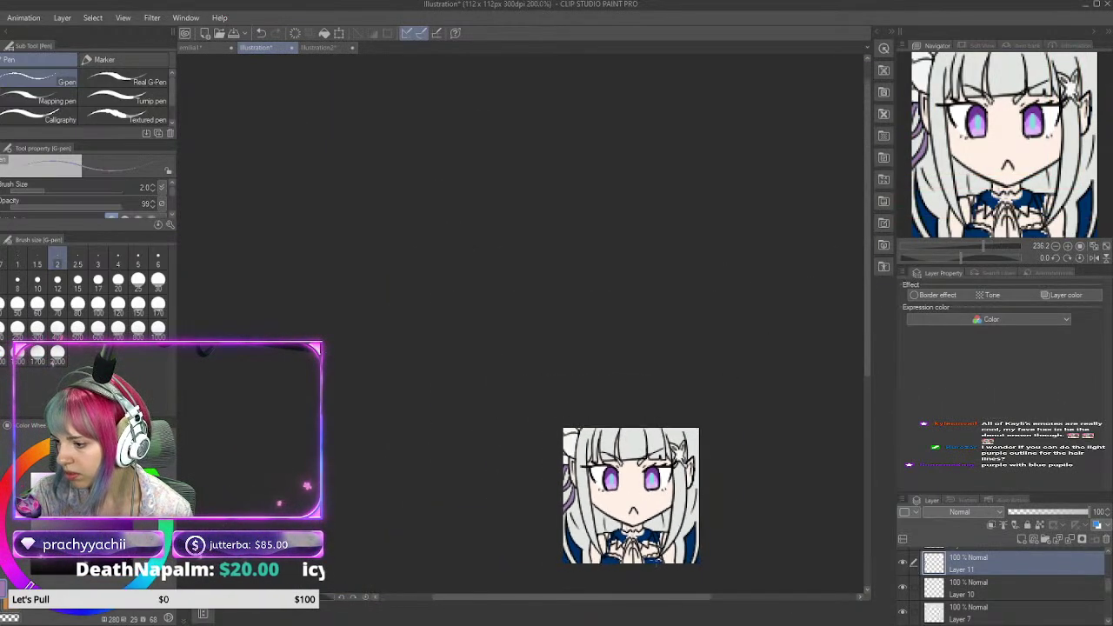
scroll(661, 561, up, 4)
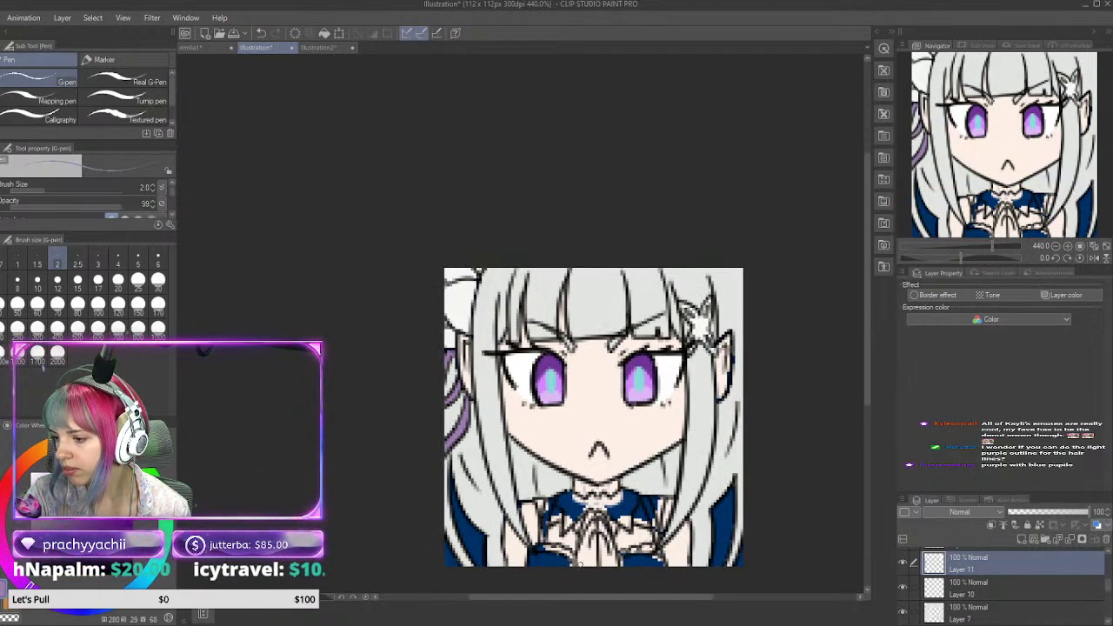
scroll(581, 565, up, 4)
Step: Make the skin layer, Layer 6, active and sample the face's skin tone for the G-pen
scroll(961, 594, down, 3)
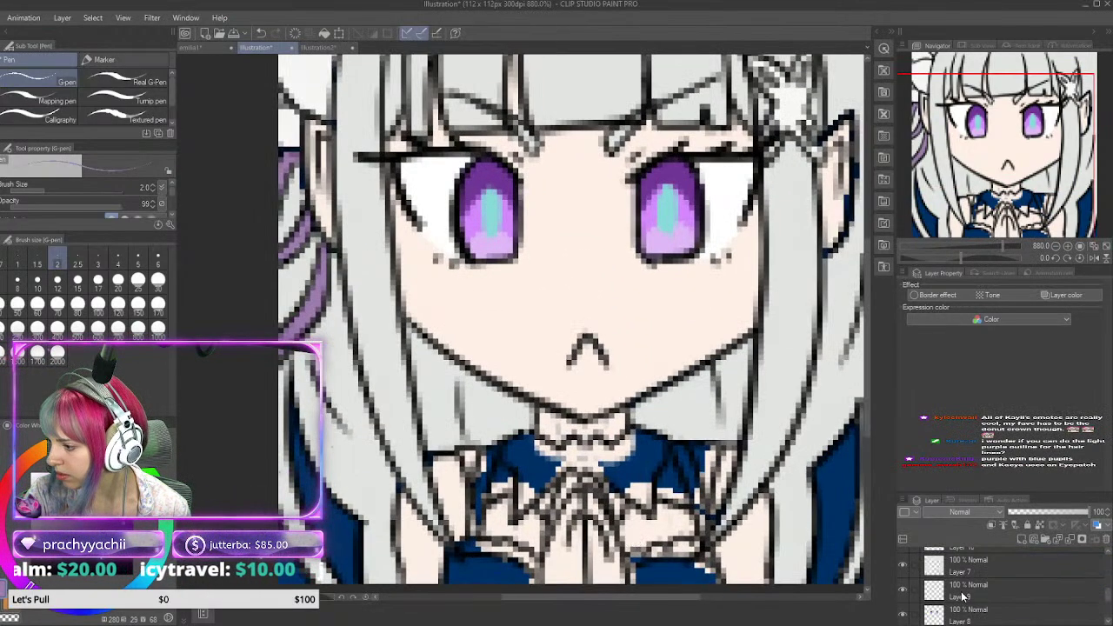
click(963, 594)
key(i)
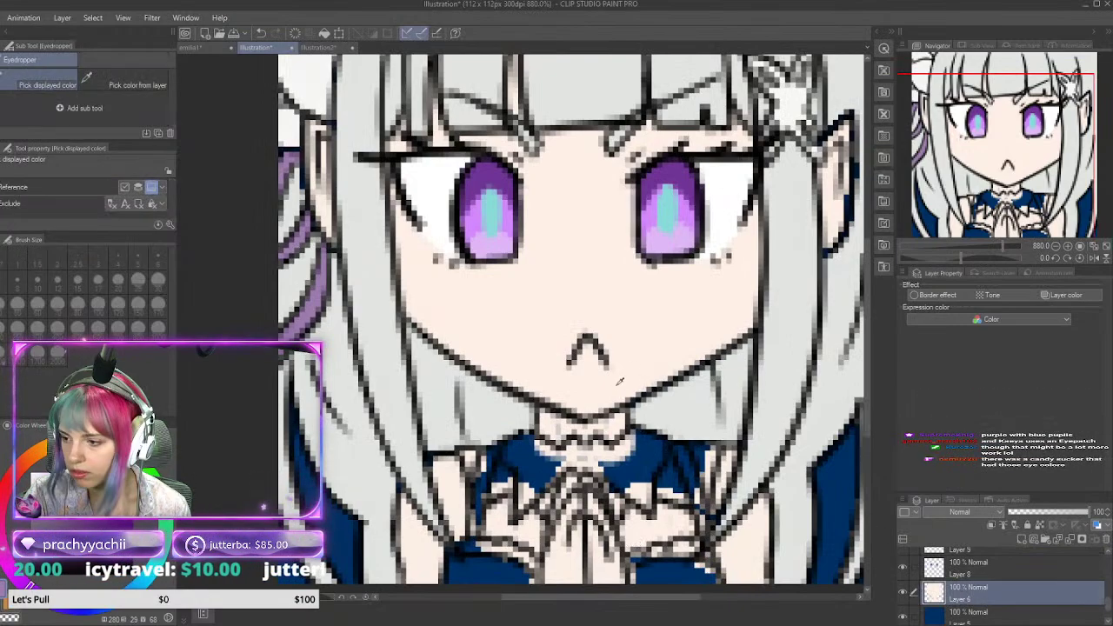
key(p)
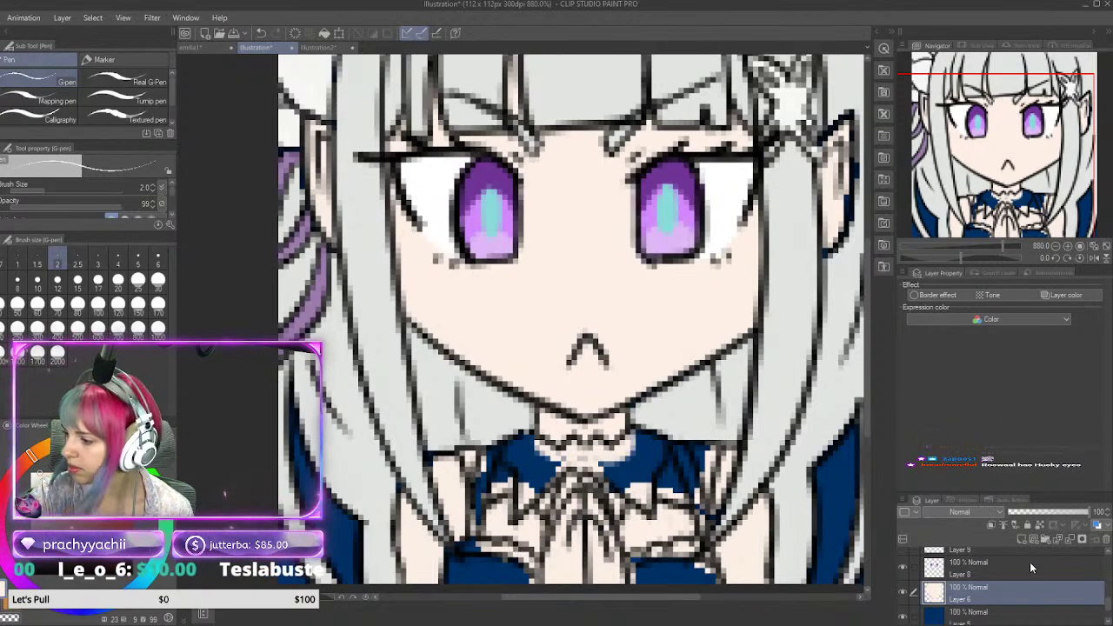
Step: Toggle the visibility of Layer 9 and Layer 10 off and on to identify what each one contains
scroll(980, 573, up, 1)
click(903, 558)
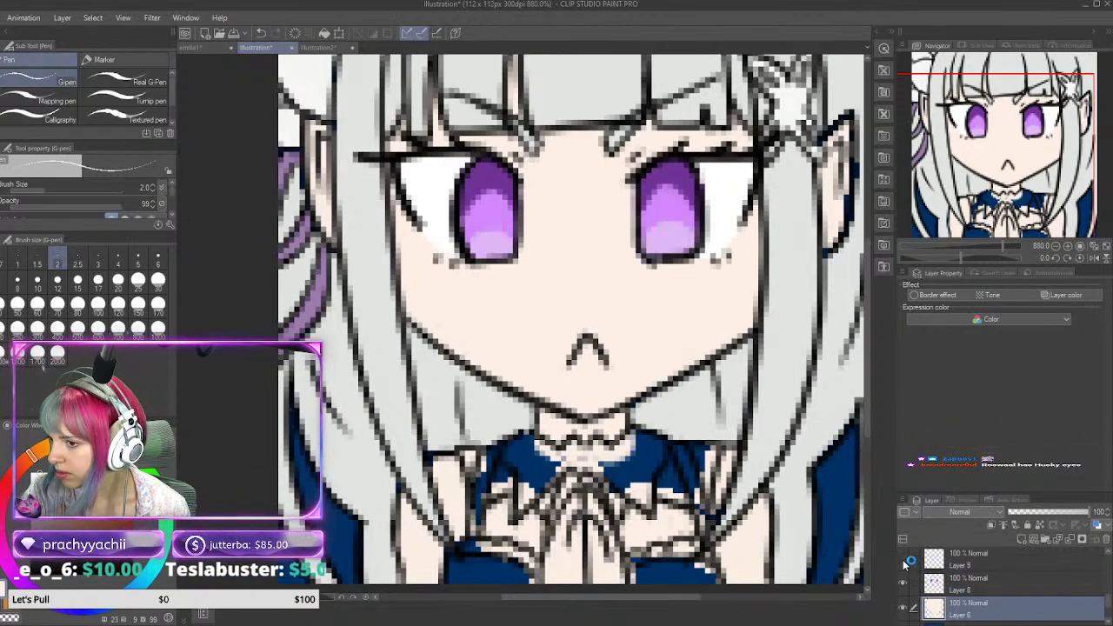
click(903, 559)
scroll(904, 561, up, 1)
scroll(908, 562, up, 1)
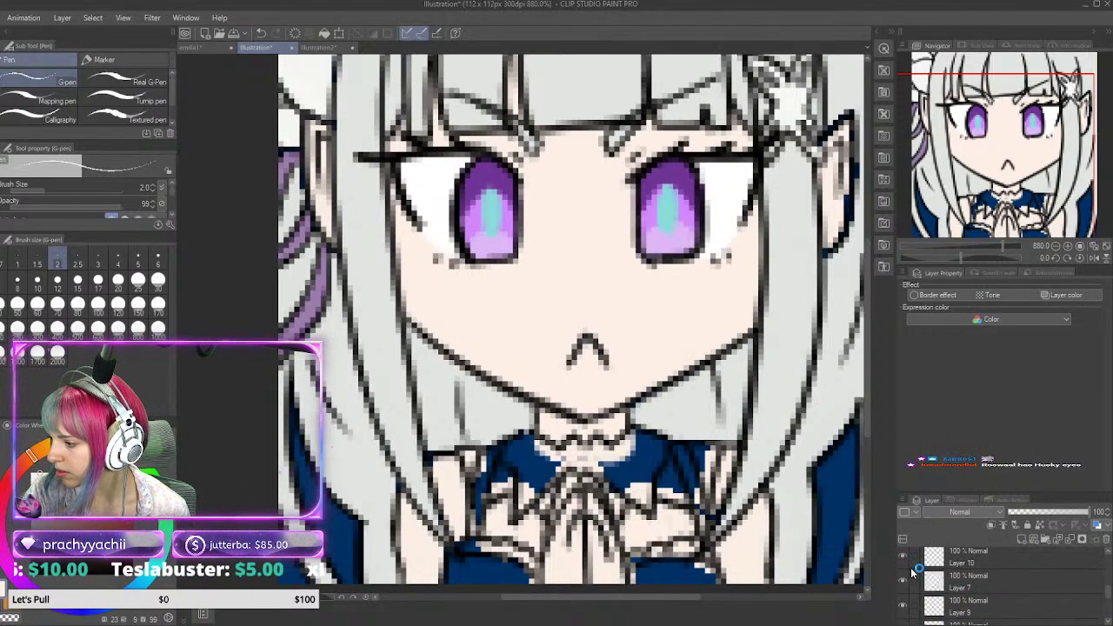
click(907, 562)
click(908, 562)
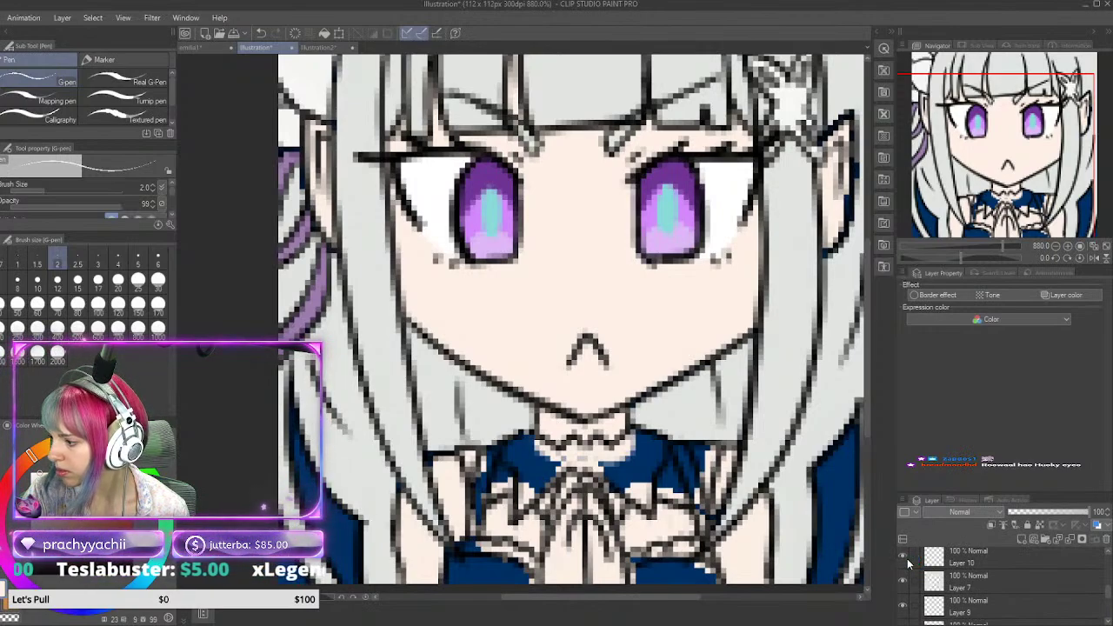
Step: Toggle Layer 11 off and on to identify its contents and make it the active layer
scroll(905, 561, up, 1)
click(904, 557)
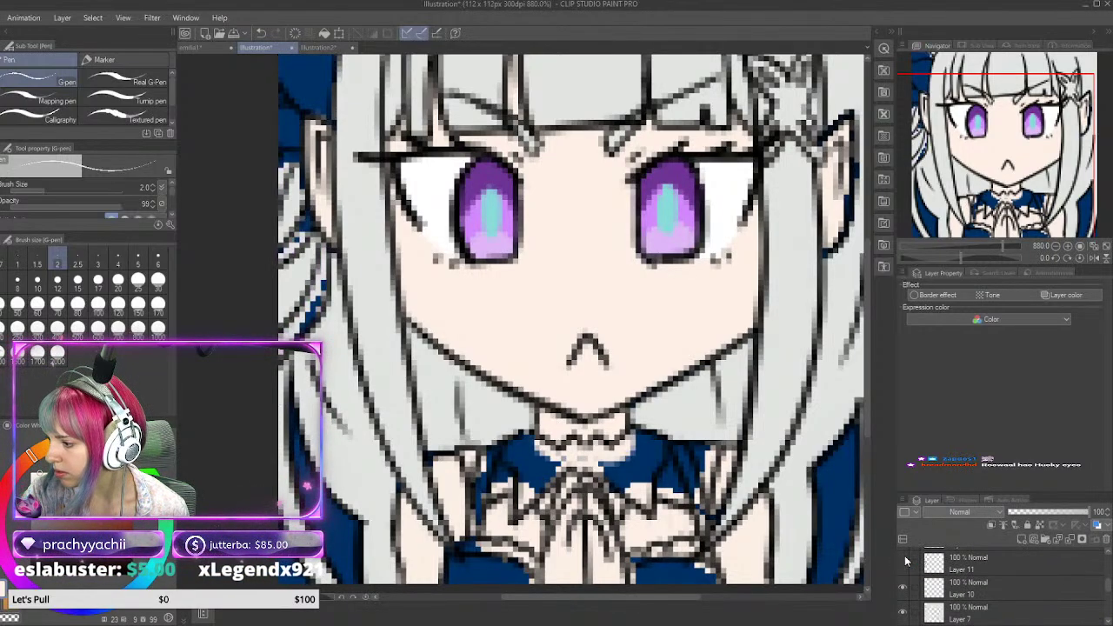
click(906, 561)
click(985, 567)
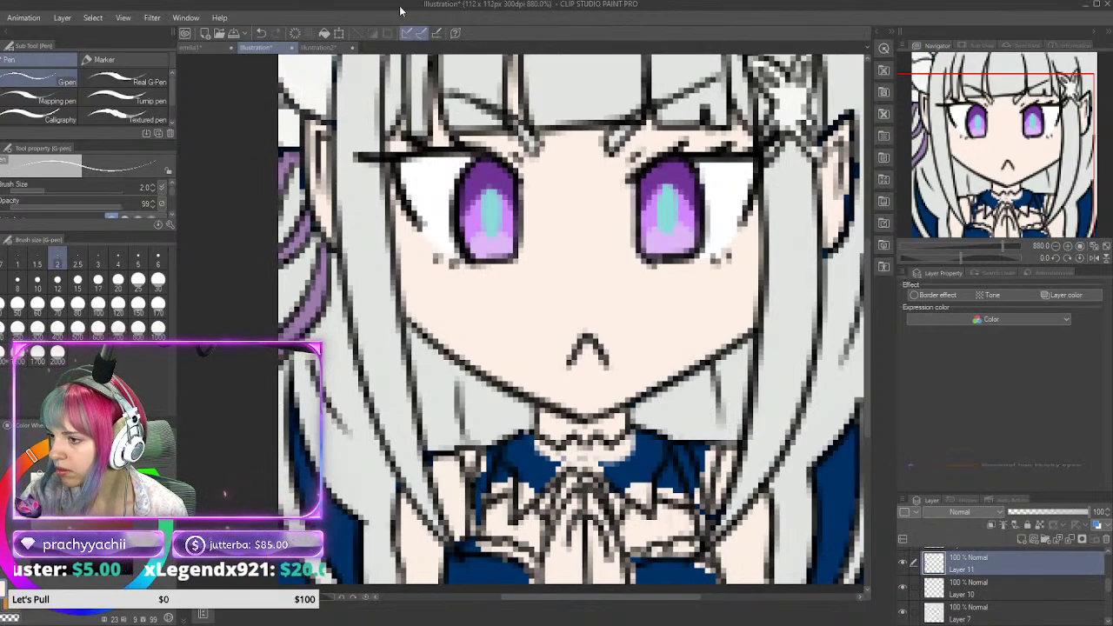
Step: Sample the near-white of the outfit from the reference illustration and return to the emote's collar area
click(314, 49)
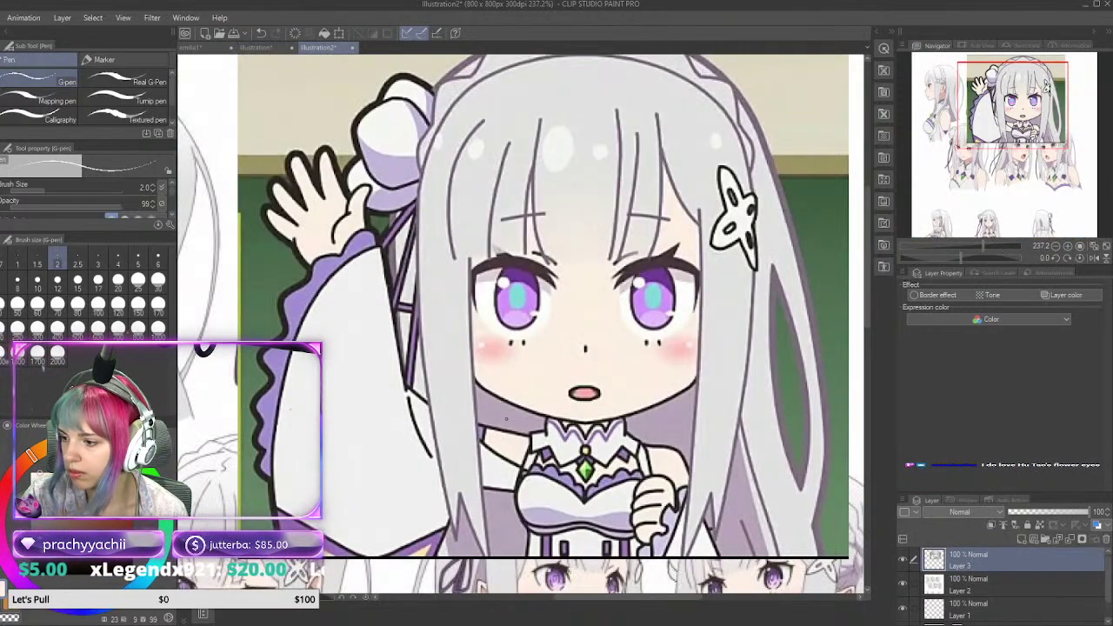
click(193, 49)
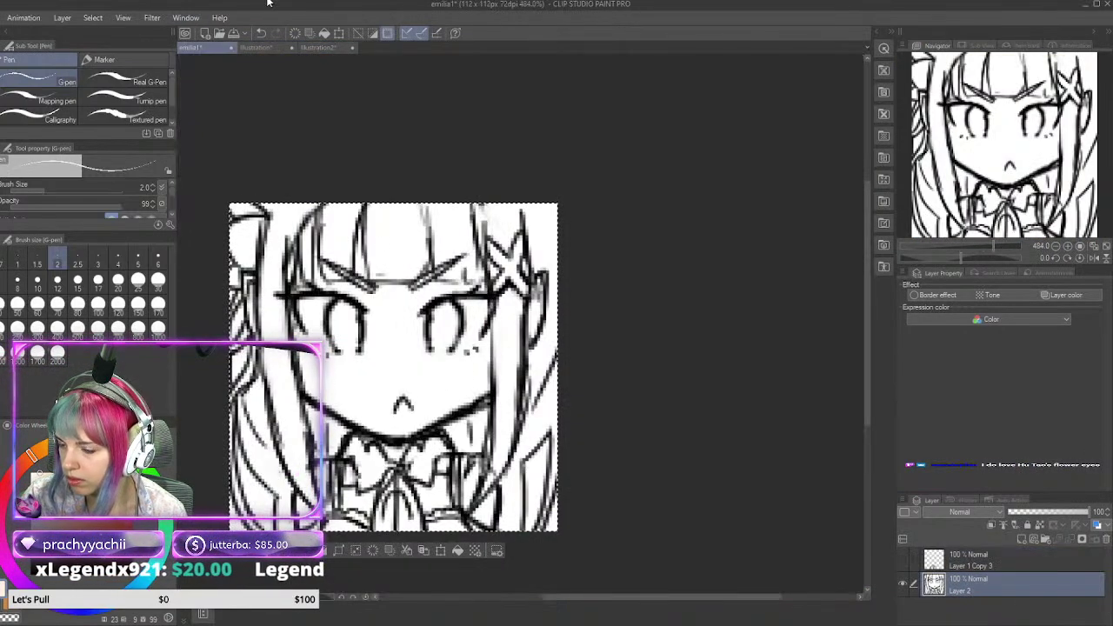
click(266, 45)
click(316, 49)
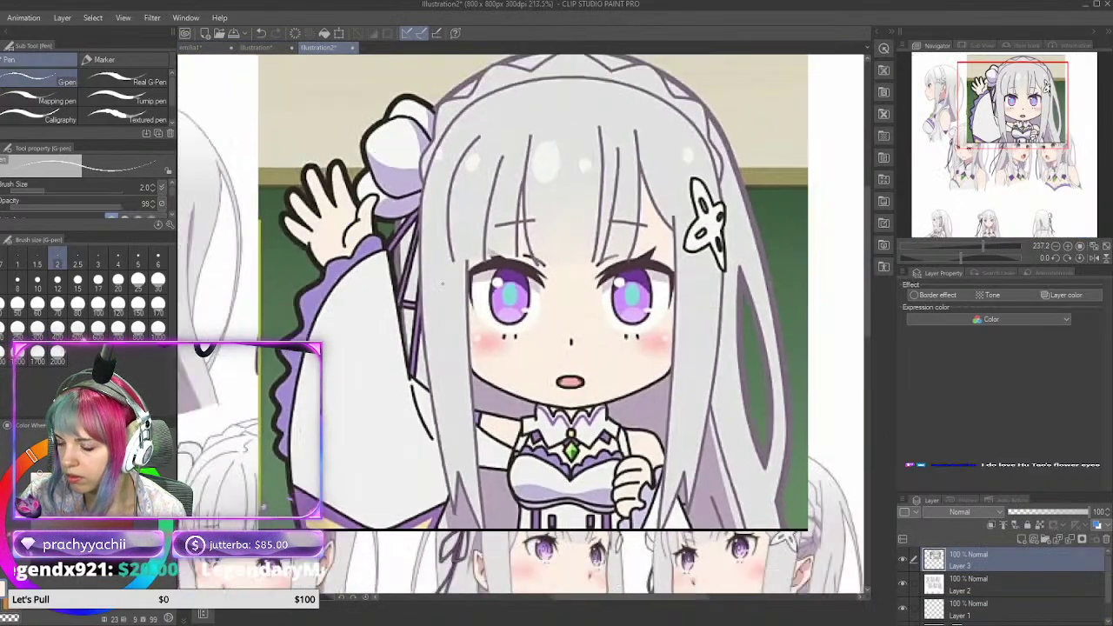
scroll(186, 413, up, 3)
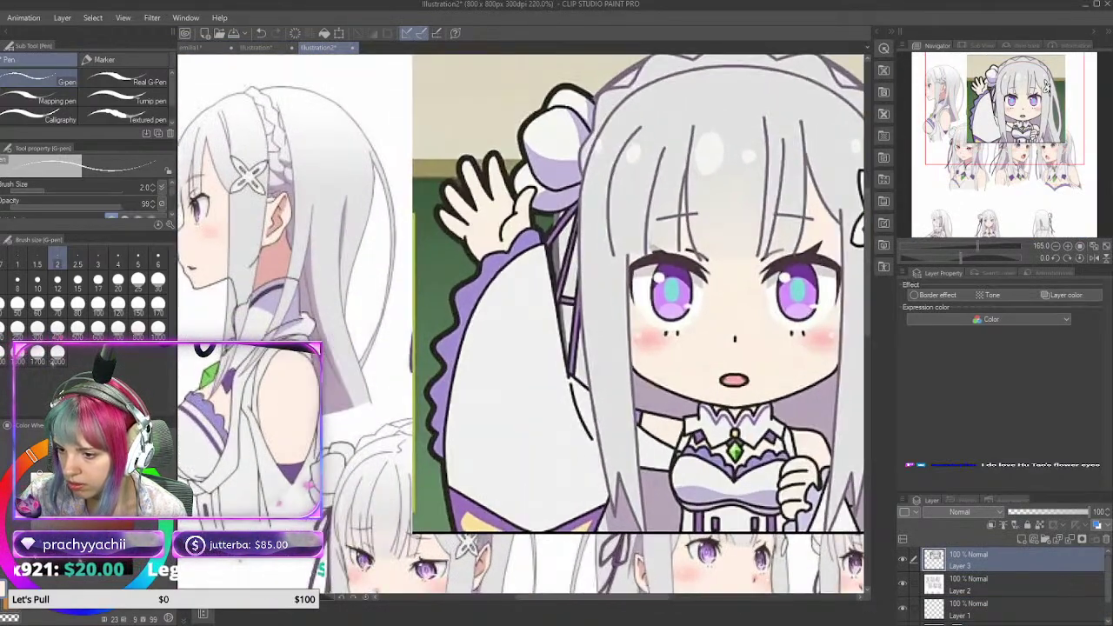
key(alt)
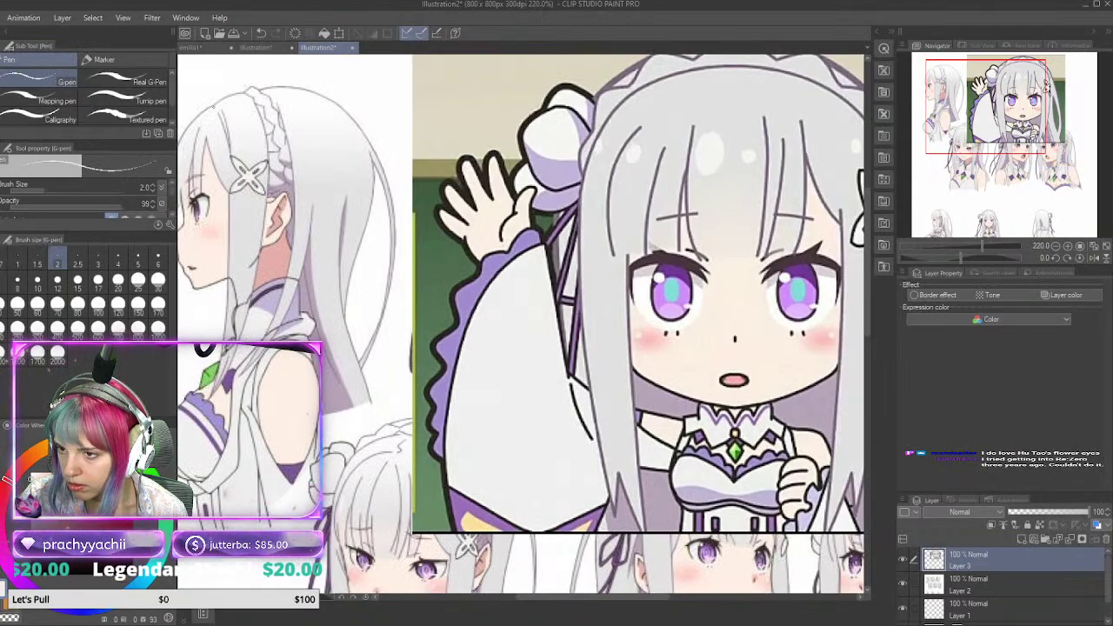
click(266, 49)
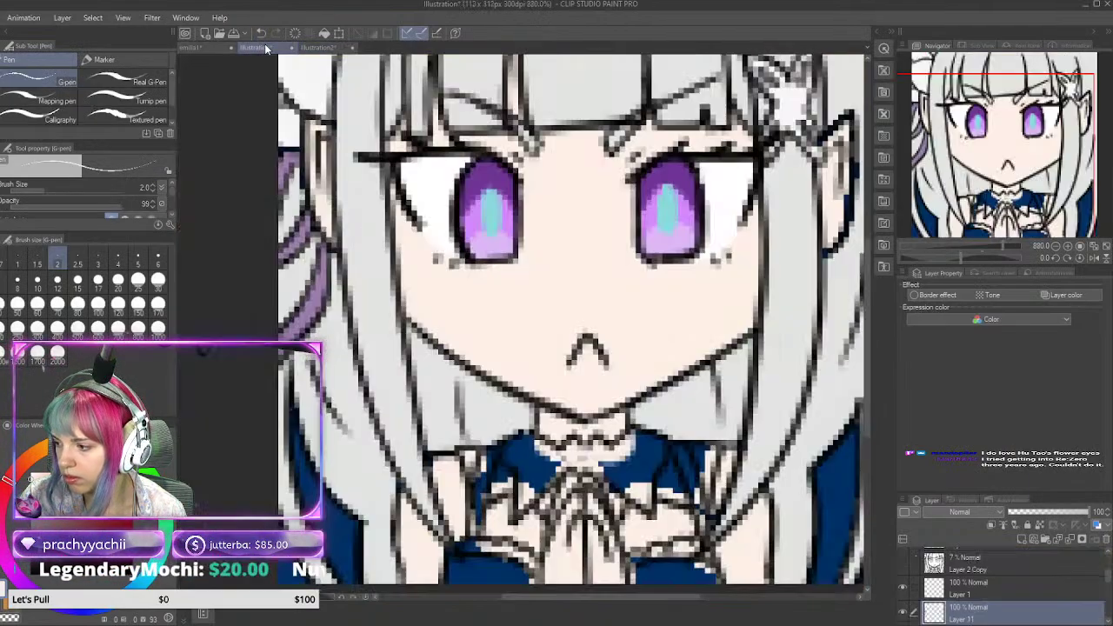
scroll(567, 520, up, 1)
scroll(567, 520, up, 1)
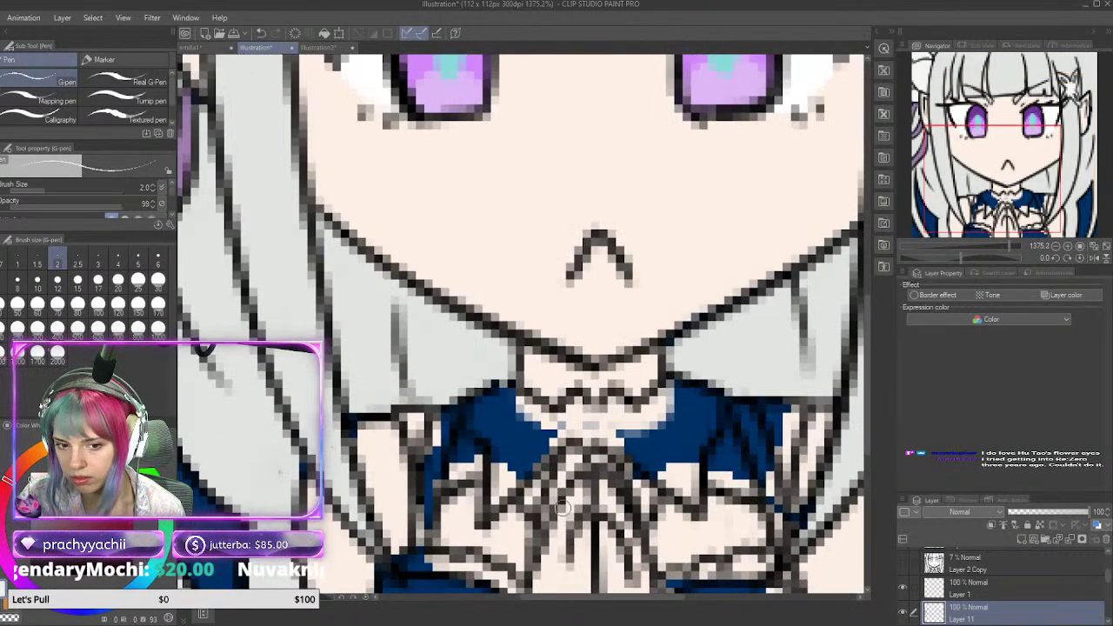
Step: Make the line-art layer, Layer 2, active and refine the collar outline in black with the size 3 G-pen
scroll(561, 506, down, 4)
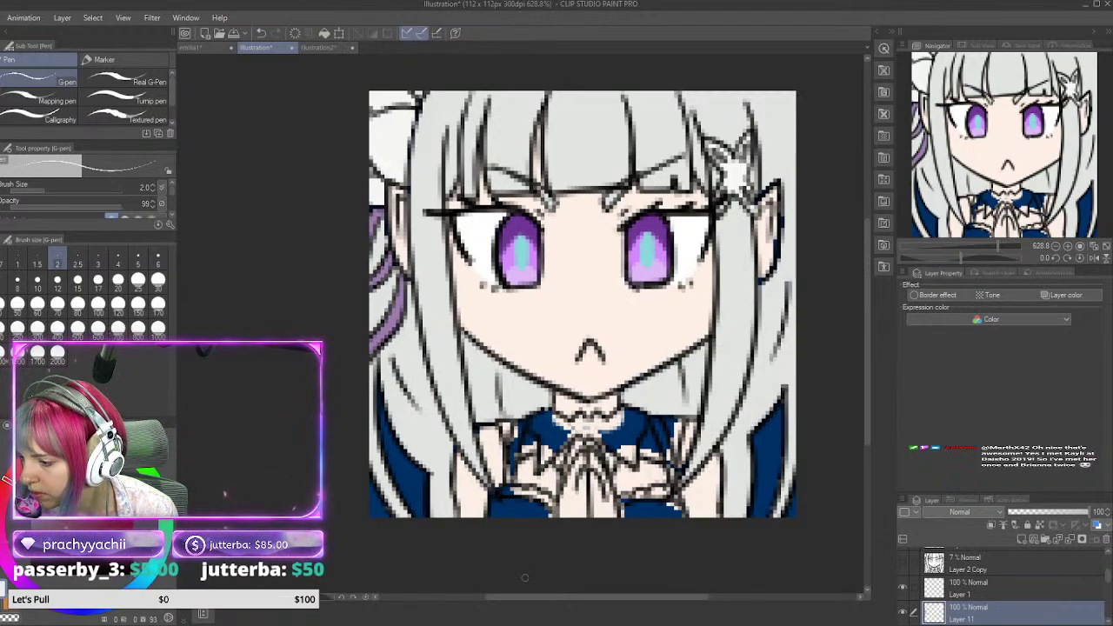
scroll(1109, 571, down, 2)
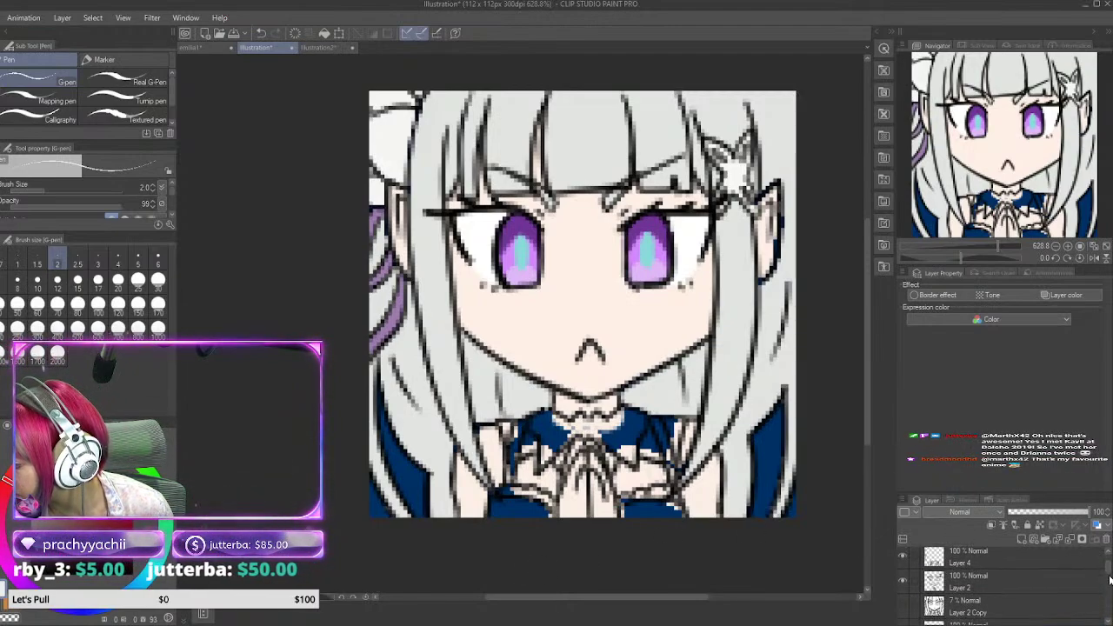
scroll(1109, 571, down, 6)
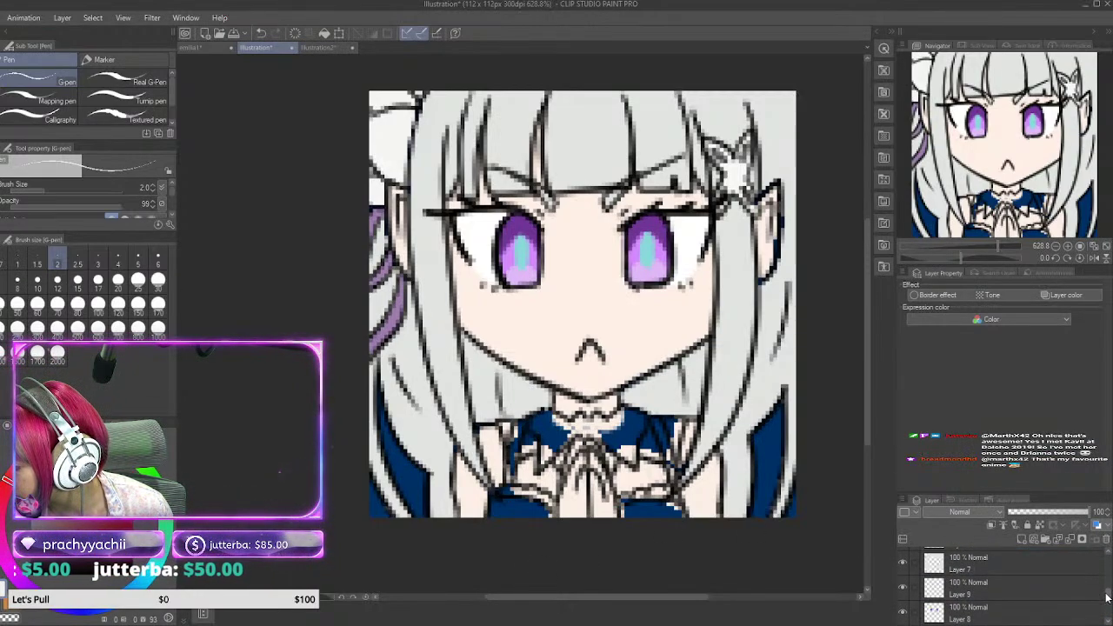
drag(1104, 616, 1104, 577)
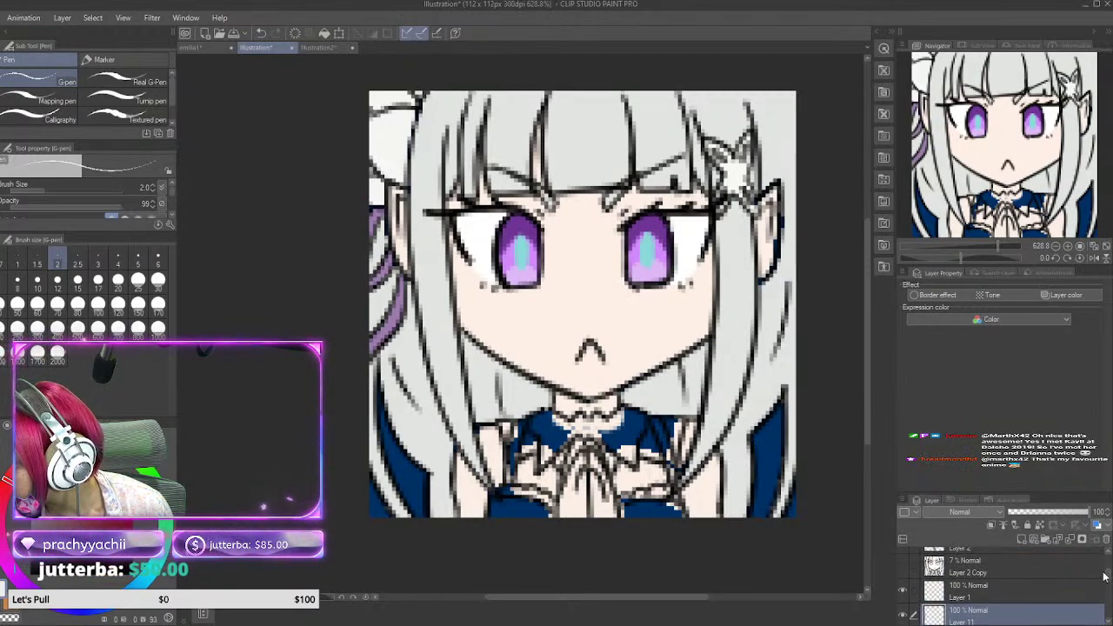
scroll(1109, 580, up, 2)
click(1013, 590)
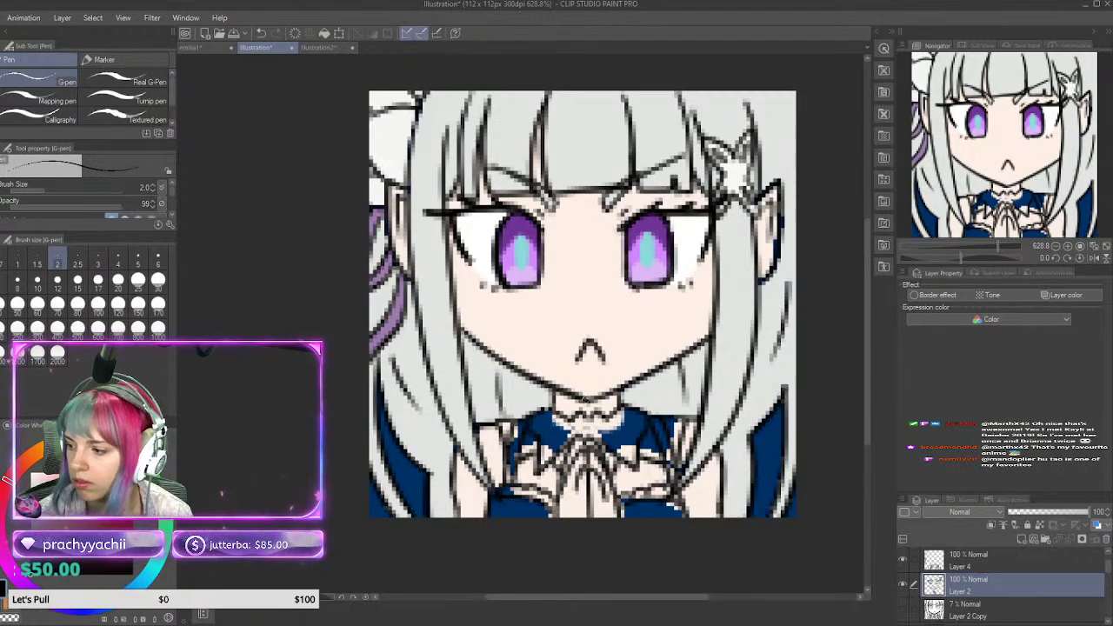
click(98, 259)
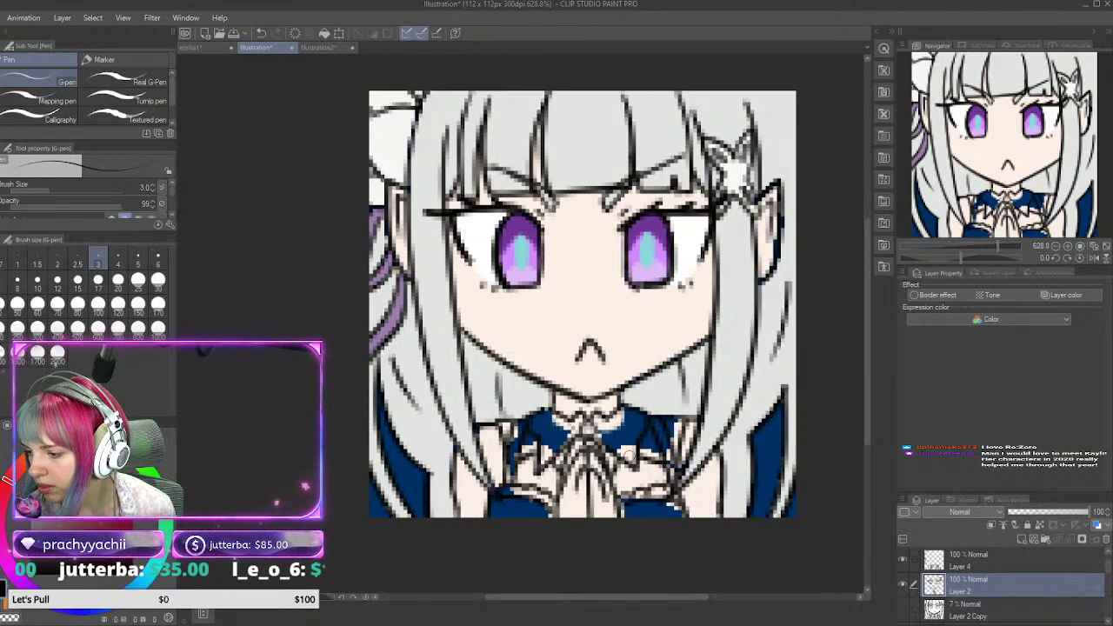
Step: Sample the outfit's near-white from the reference and paint the left half of the collar on Layer 11
drag(1107, 565, 1108, 596)
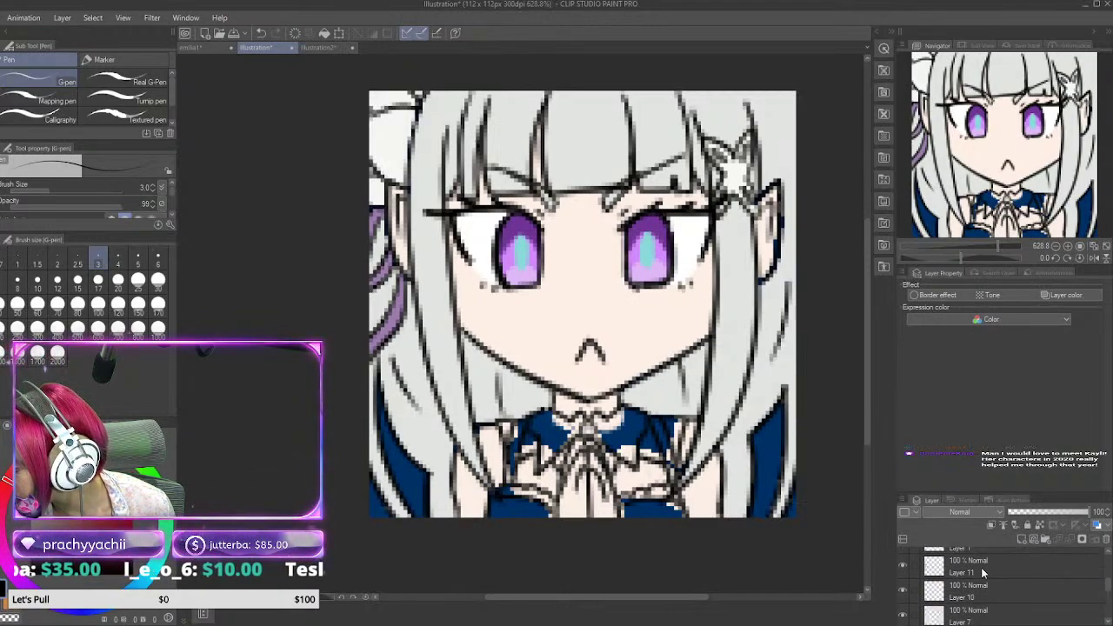
click(983, 570)
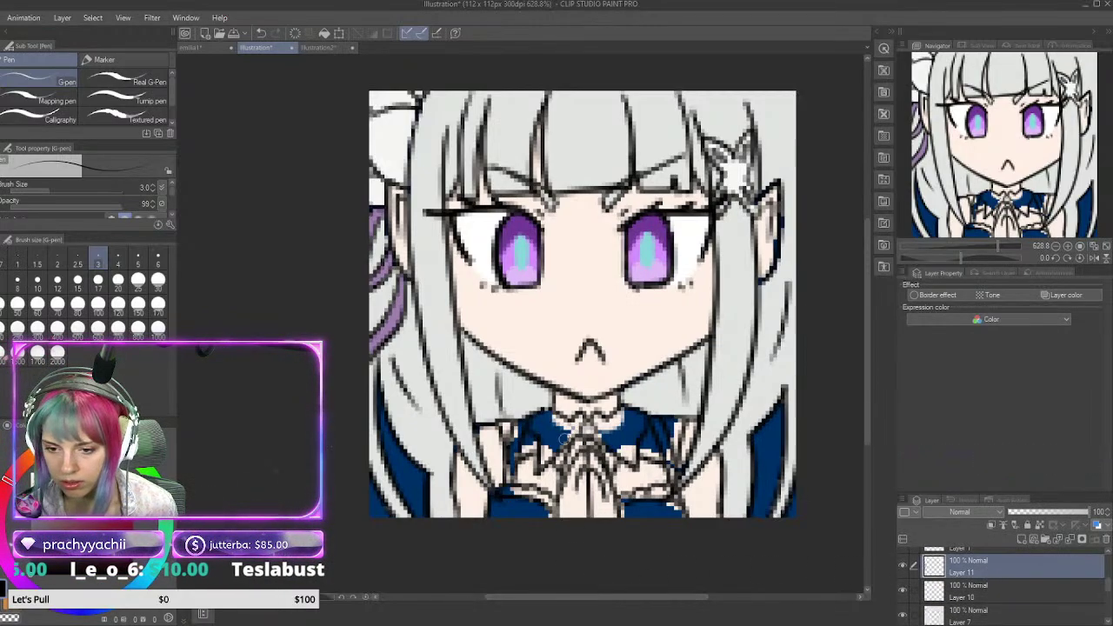
click(310, 49)
key(i)
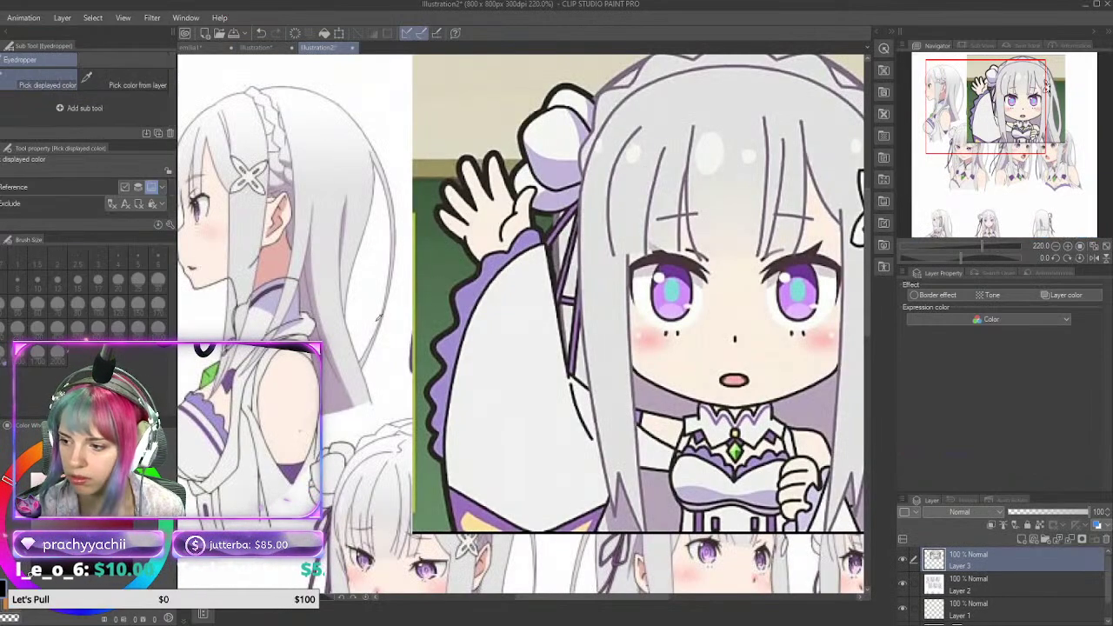
key(p)
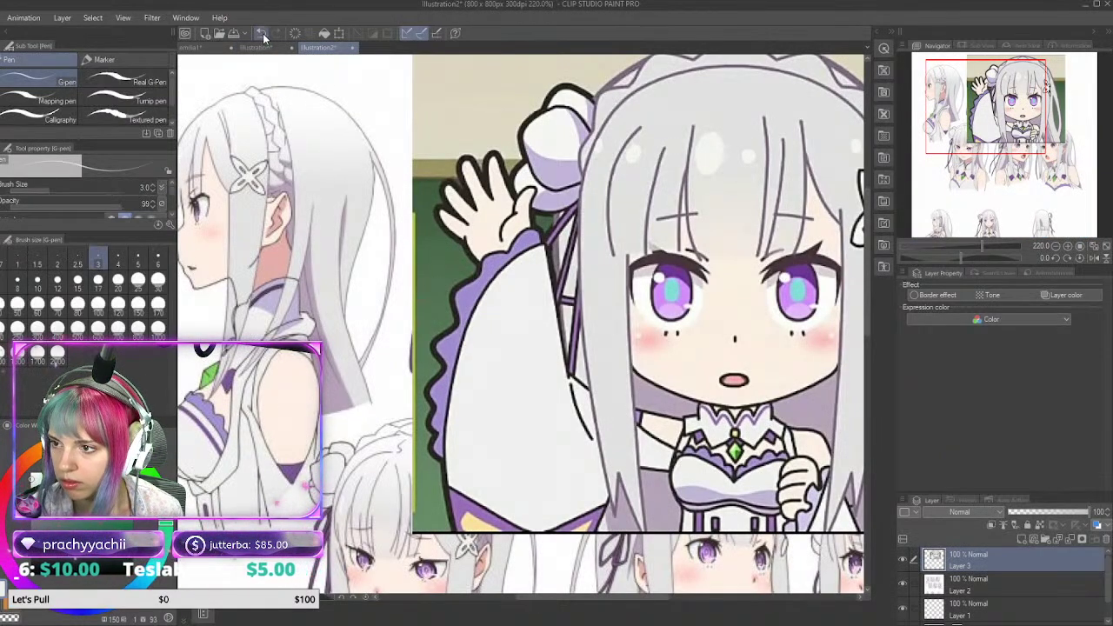
click(255, 48)
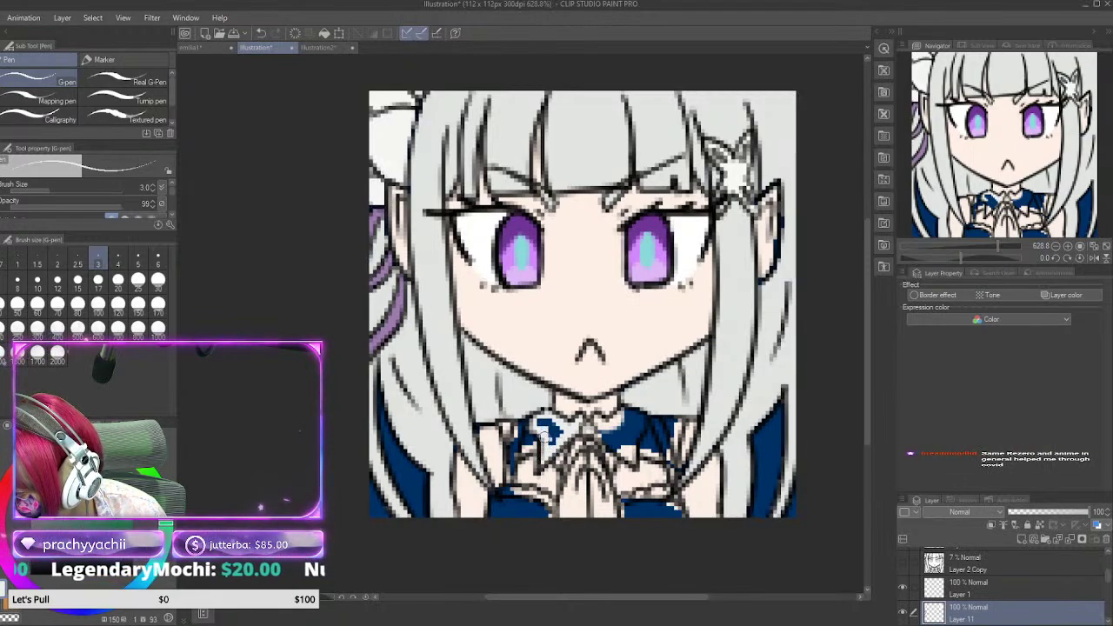
mouse_move(544, 436)
mouse_down()
mouse_move(548, 424)
mouse_move(557, 431)
mouse_up()
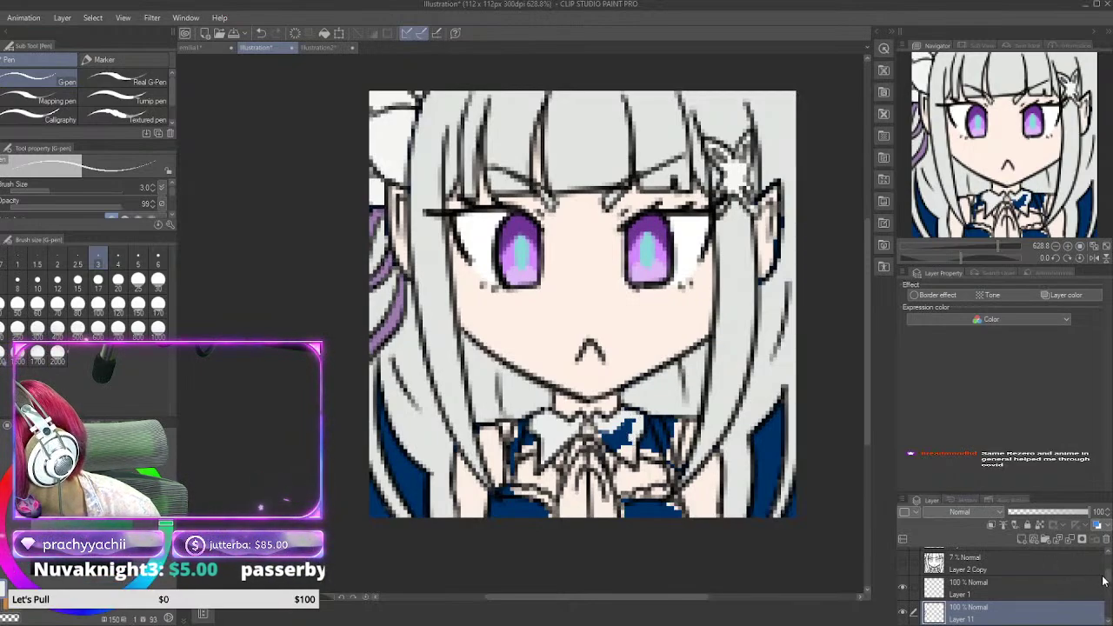
Step: Paint the right half of the collar, the shoulder straps and the sleeve tops near-white on Layer 11
drag(1107, 576, 1107, 576)
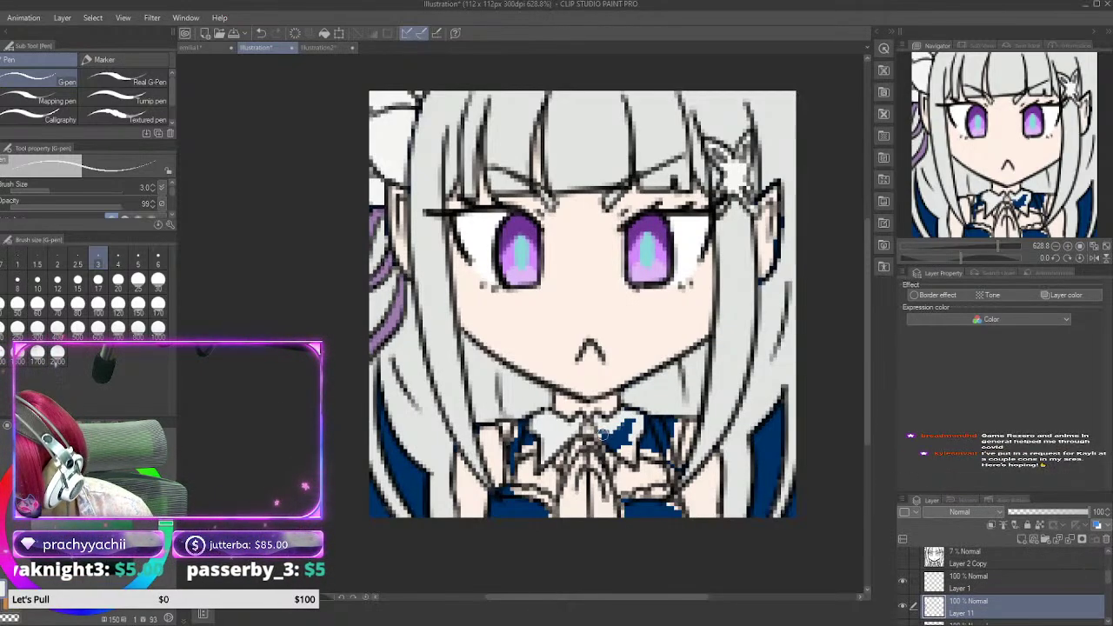
mouse_move(600, 431)
mouse_down()
mouse_move(623, 454)
mouse_move(623, 440)
mouse_move(632, 462)
mouse_move(620, 437)
mouse_up()
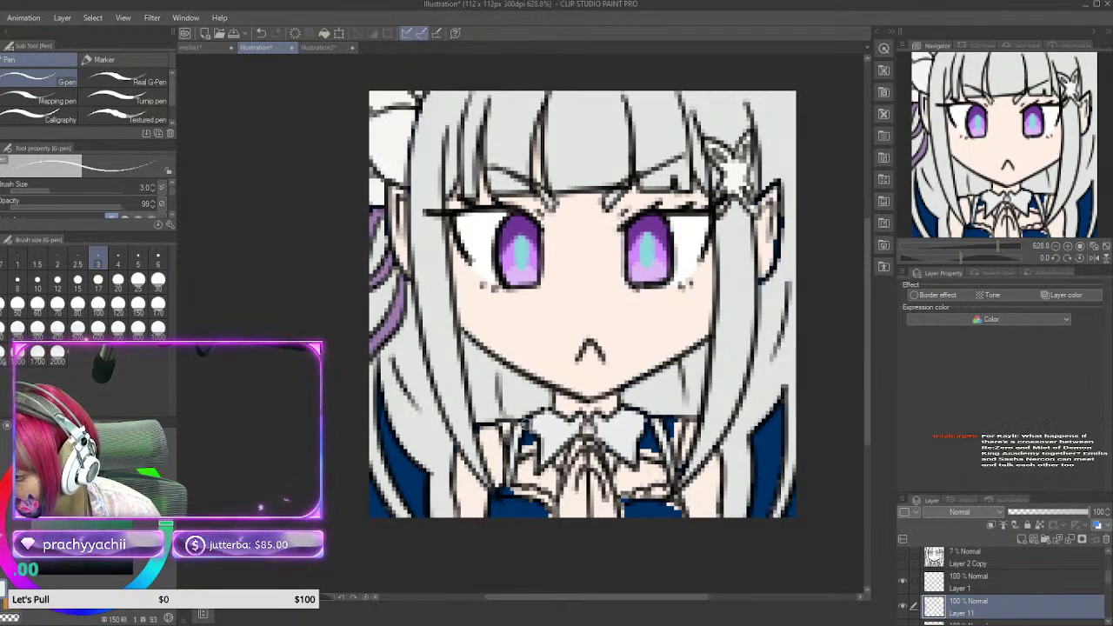
mouse_move(496, 505)
mouse_down()
mouse_move(491, 515)
mouse_move(509, 499)
mouse_up()
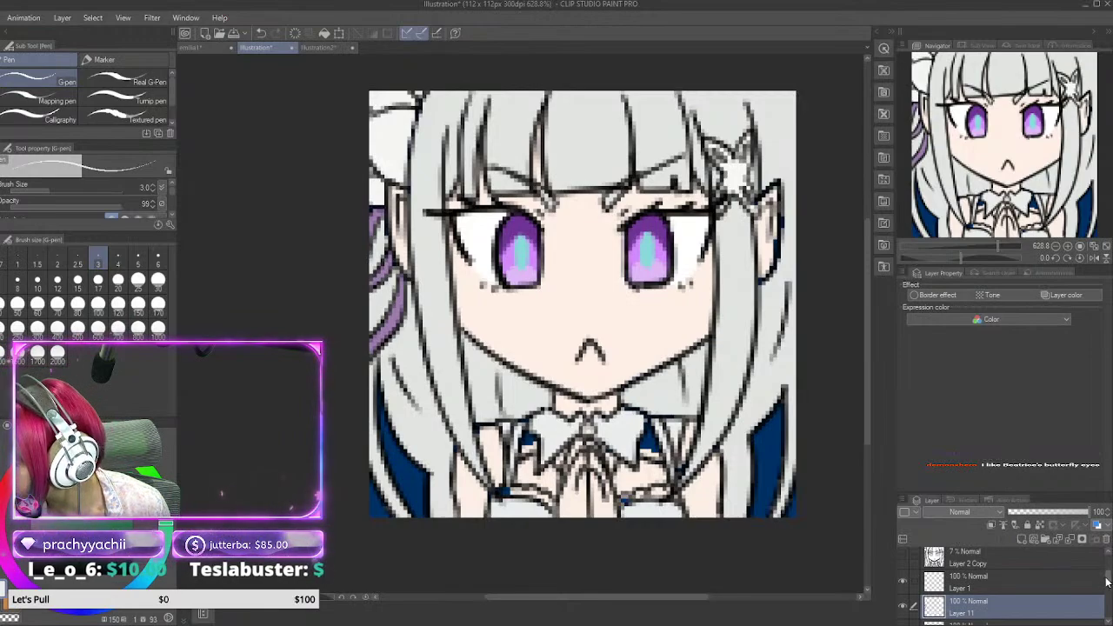
Step: Rework the right shoulder strap's outline in black on Layer 4, undoing the last stroke
scroll(1106, 581, down, 5)
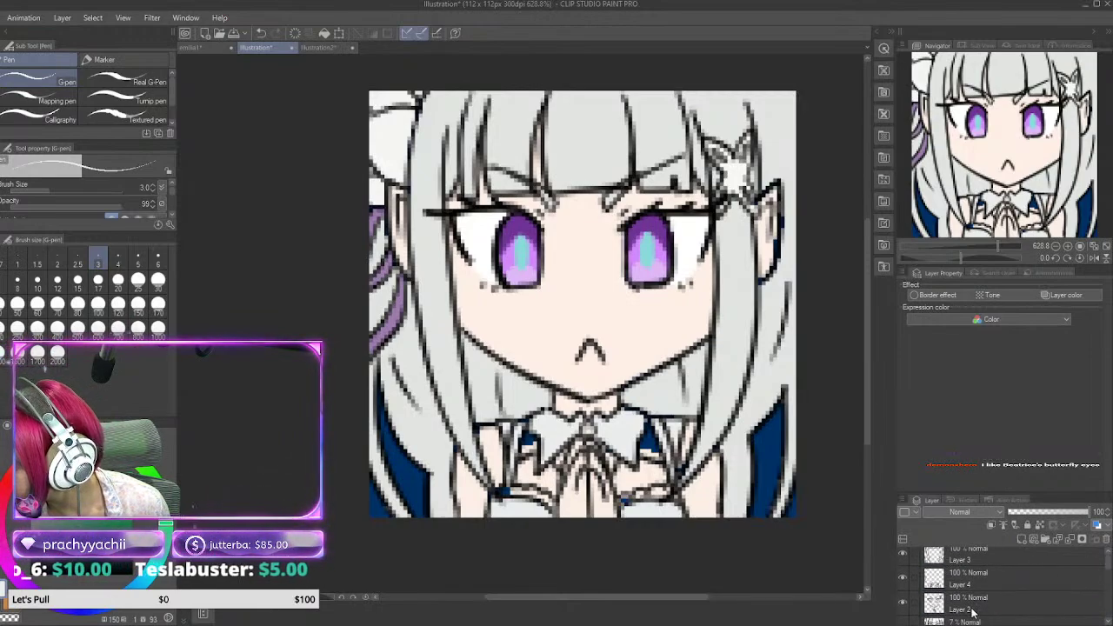
click(969, 609)
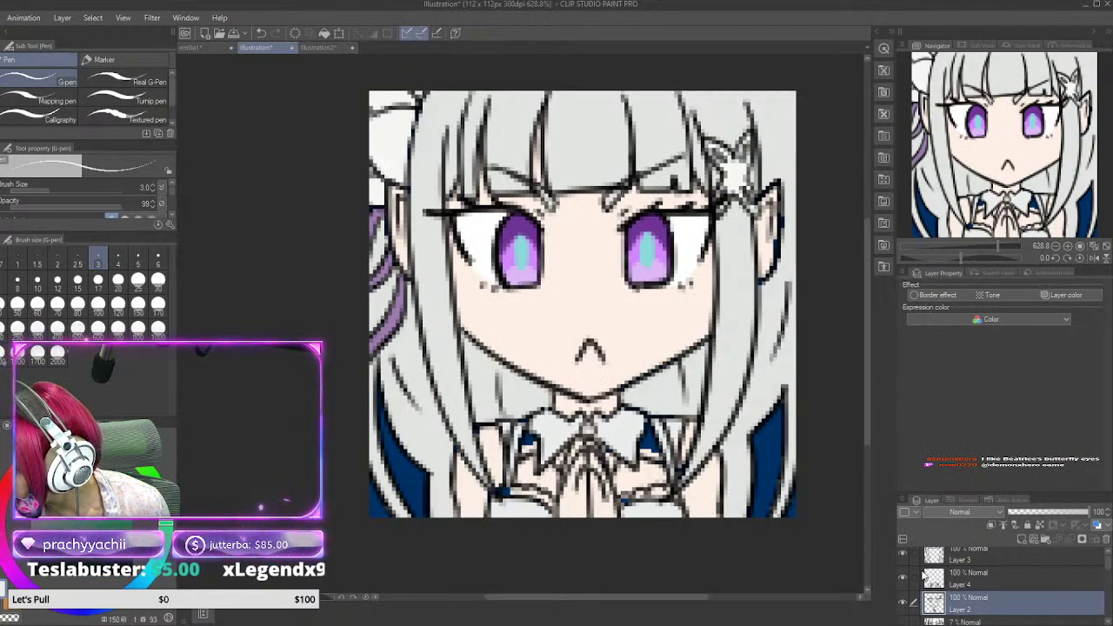
click(925, 576)
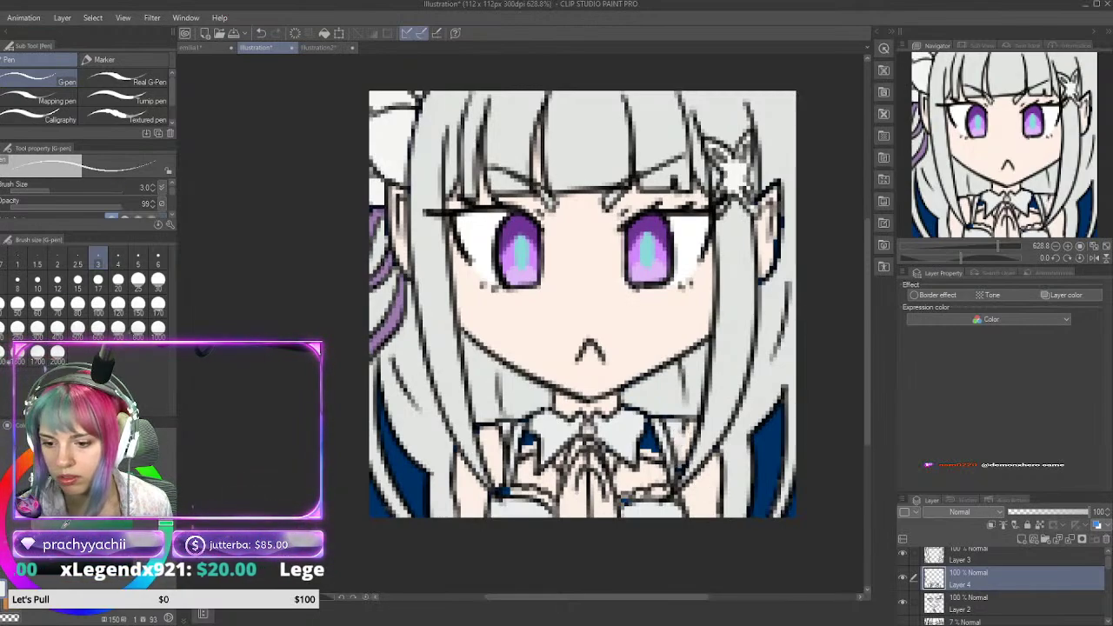
click(35, 574)
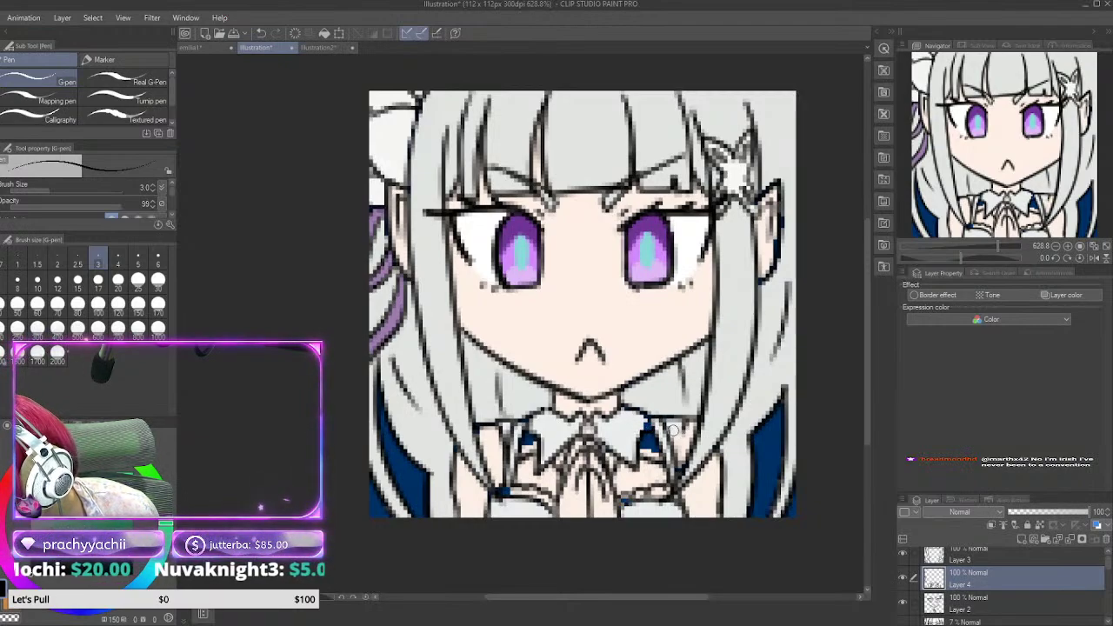
drag(668, 428, 689, 426)
key(ctrl+z)
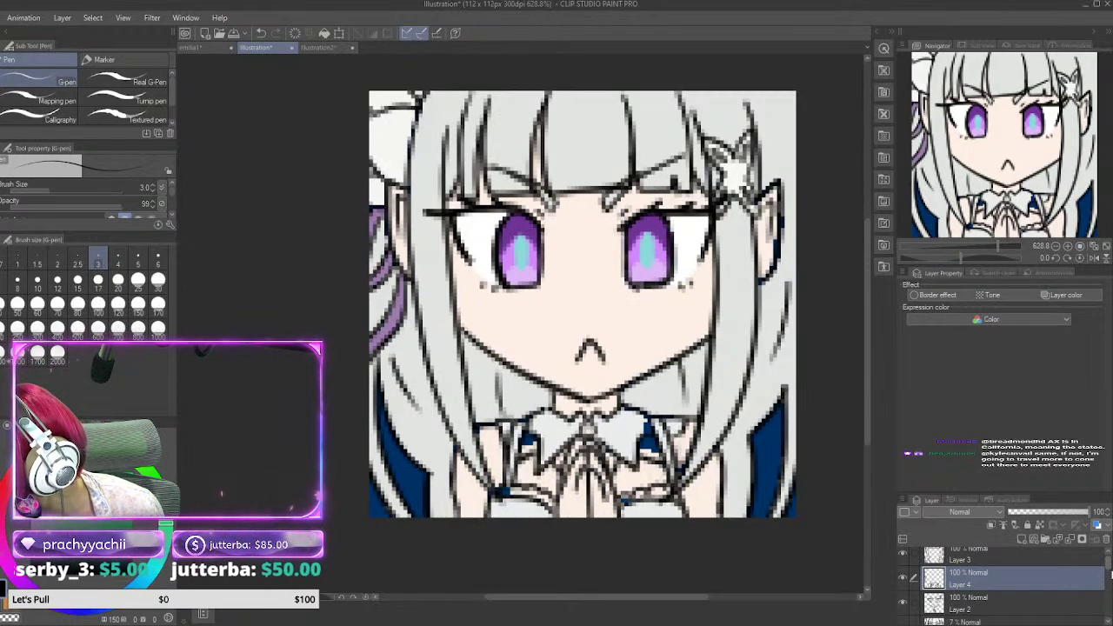
Step: Return to Layer 11, sample the outfit's near-white and touch up the dress around the right shoulder strap
mouse_move(1109, 569)
mouse_down()
mouse_move(1109, 606)
mouse_move(1108, 591)
mouse_up()
click(991, 575)
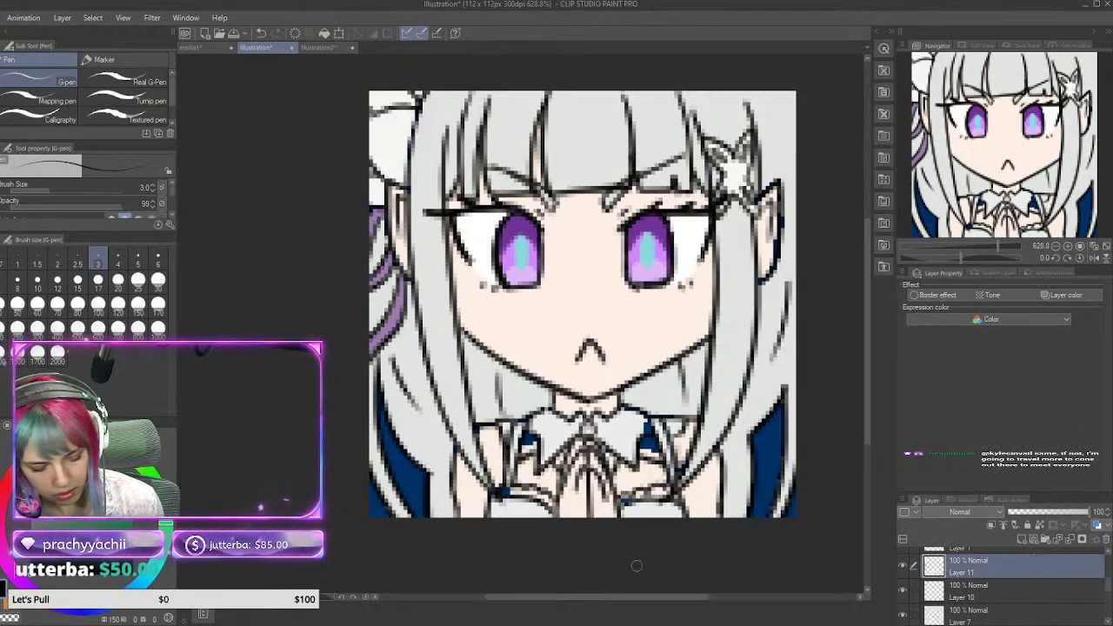
key(i)
key(p)
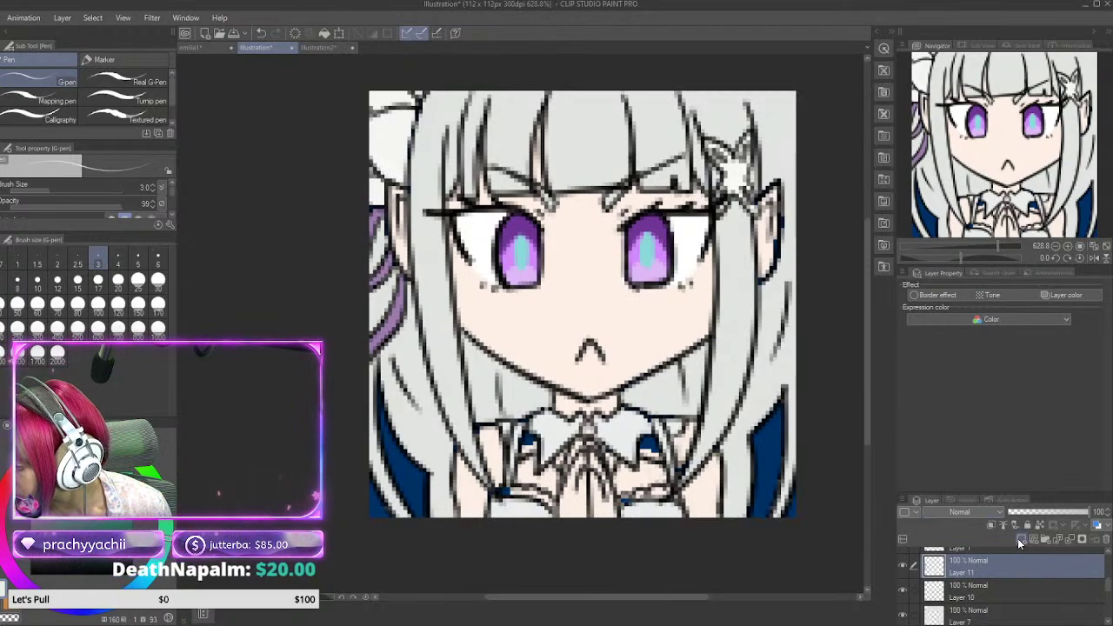
Step: Sample the dress trim's purple from the reference, paint the panels beside the collar on new Layer 12, and return to the reference
click(307, 52)
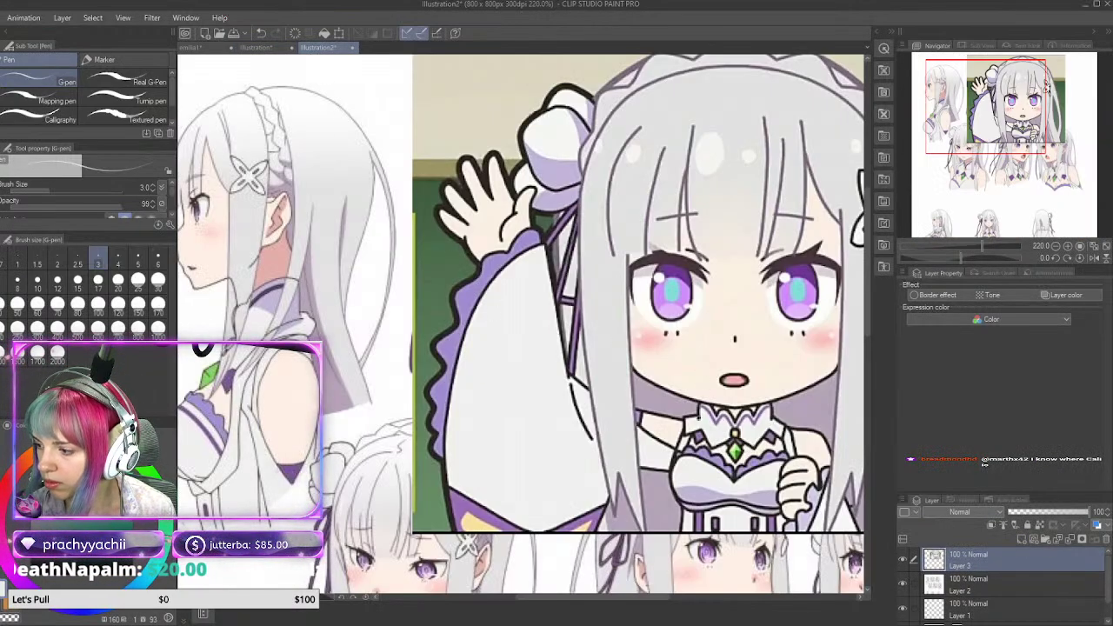
key(i)
key(p)
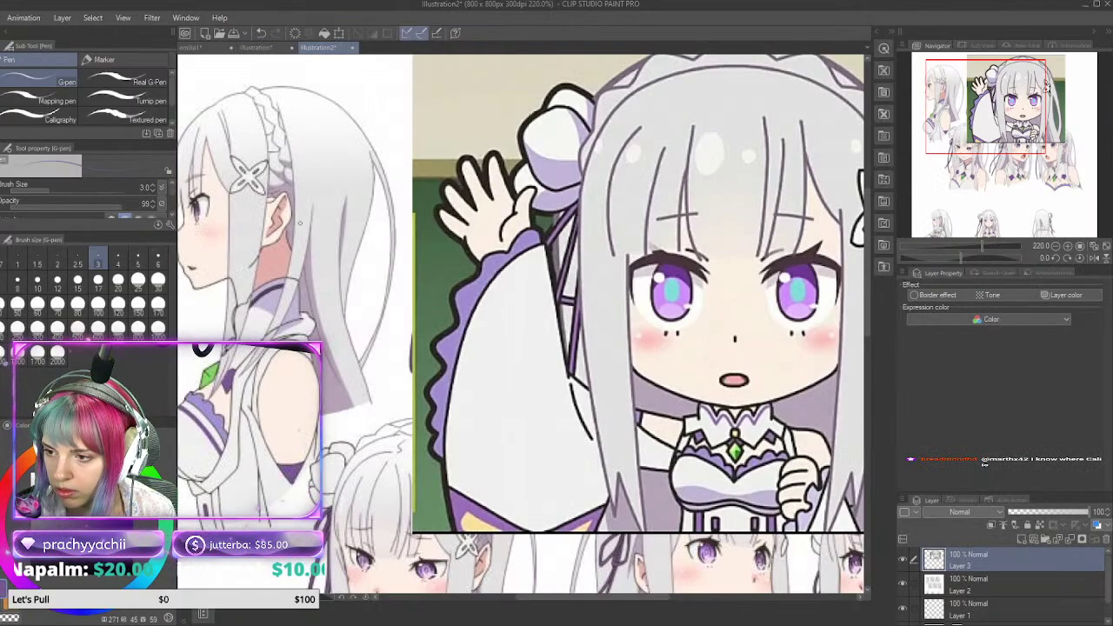
click(256, 48)
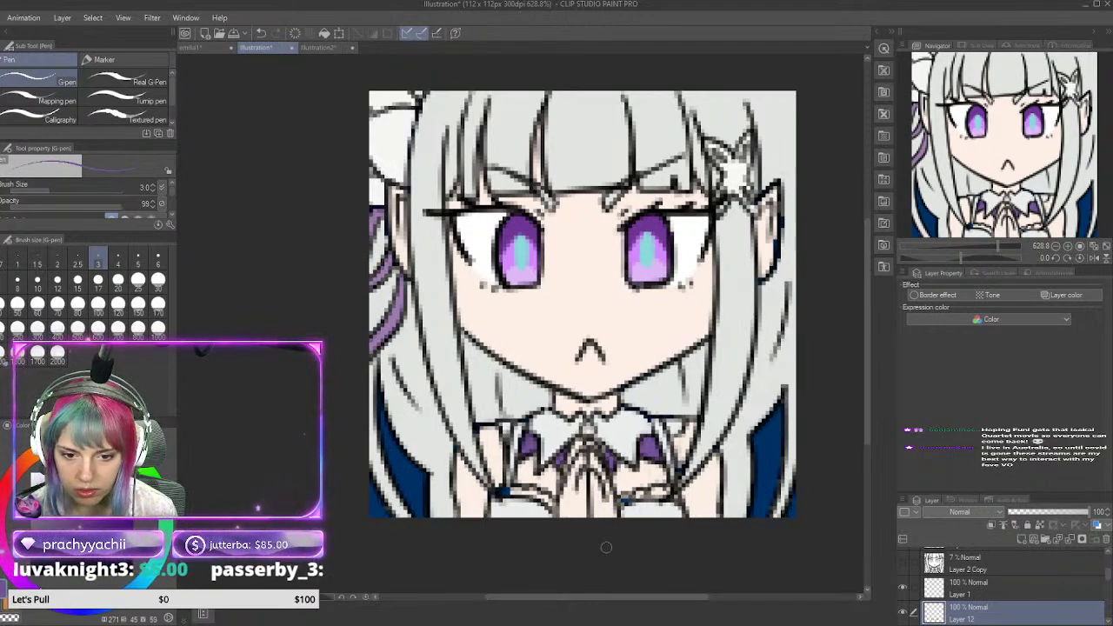
click(317, 50)
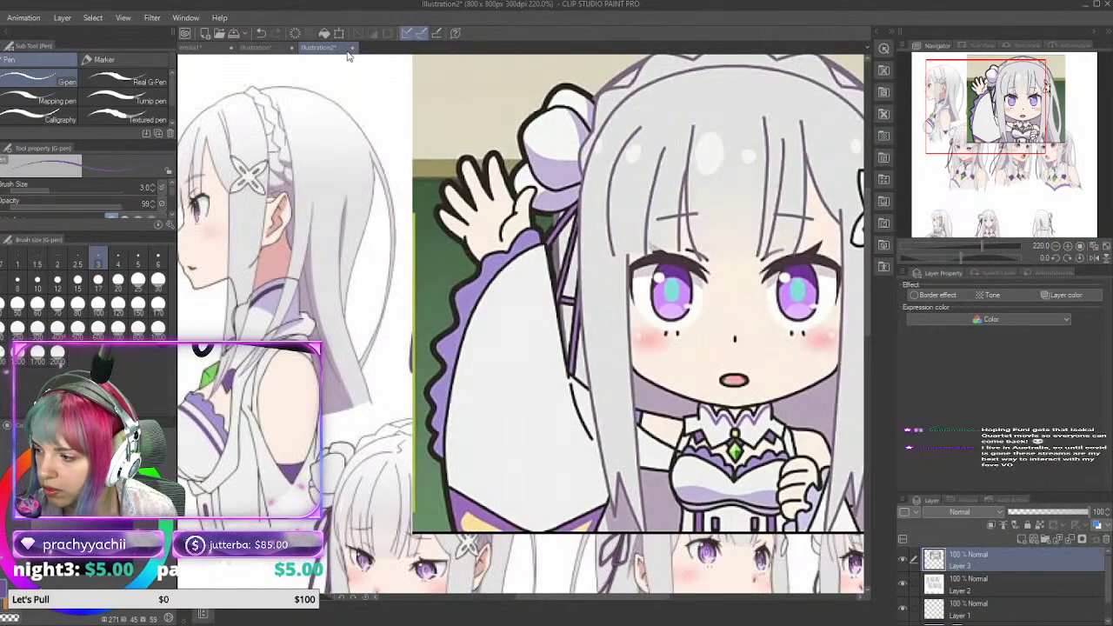
Step: Sample the brooch's yellow from the reference and paint the gem at the collar's centre on Layer 12, adding a darker gold and a pale highlight
key(i)
key(p)
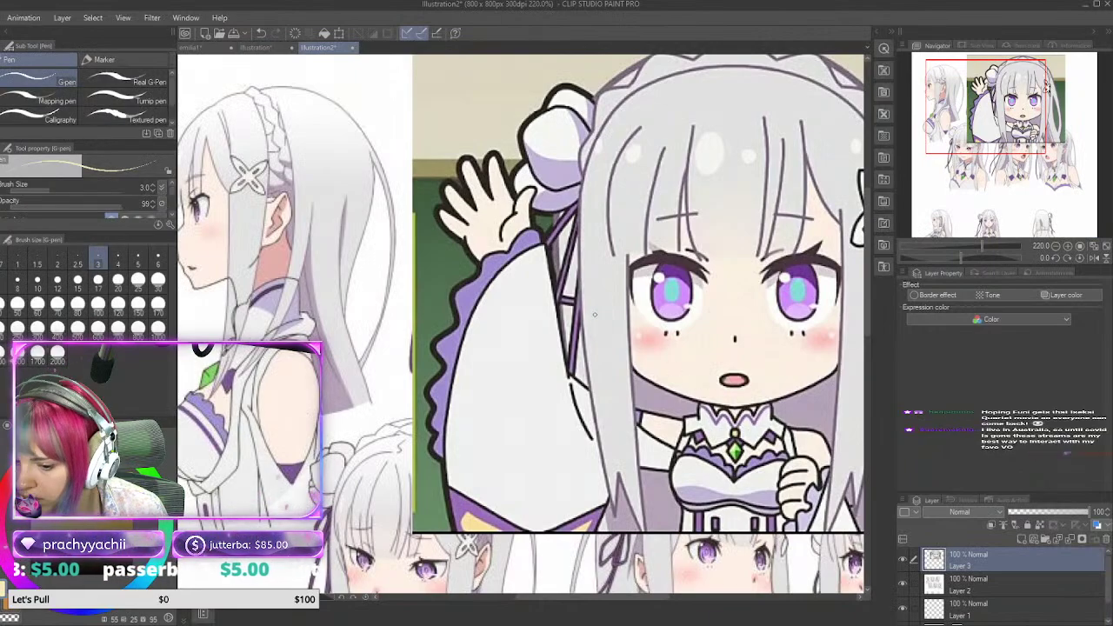
click(257, 48)
click(589, 430)
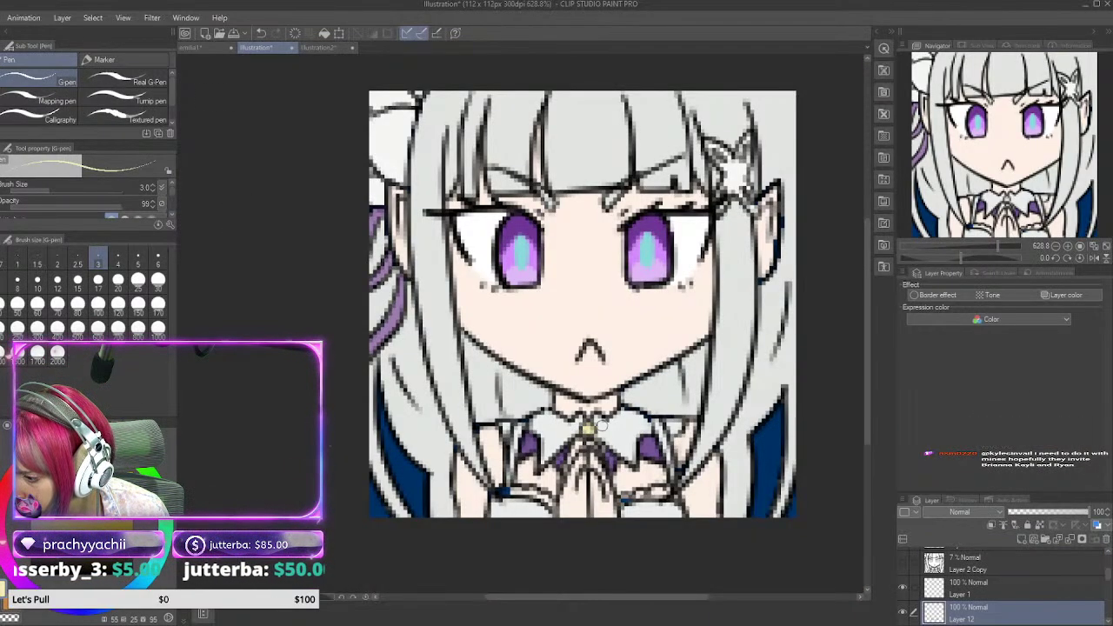
click(87, 520)
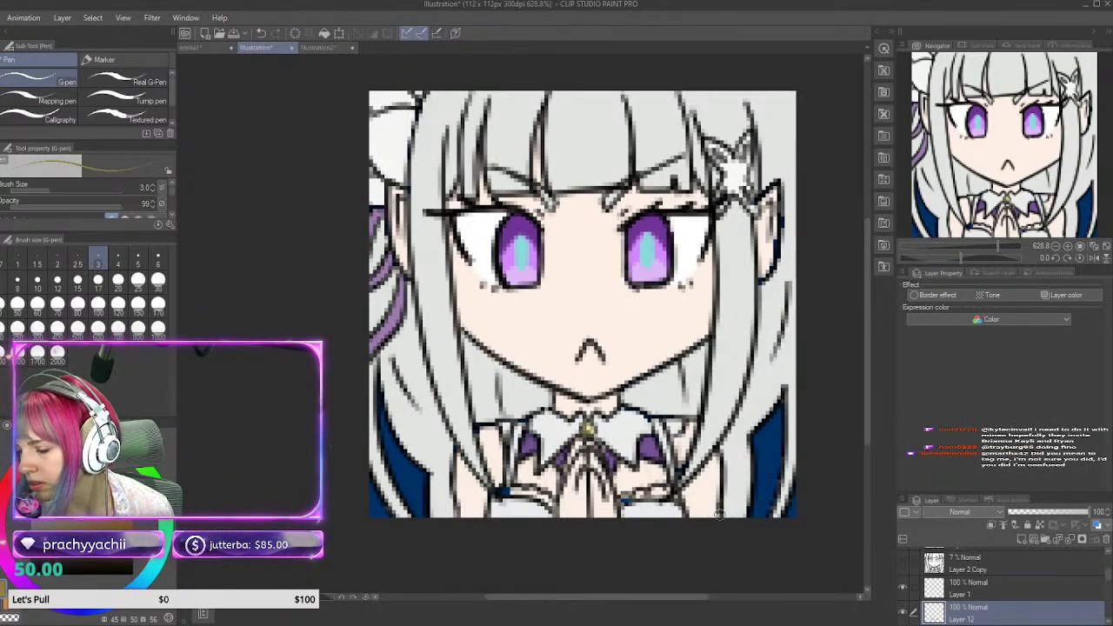
click(49, 469)
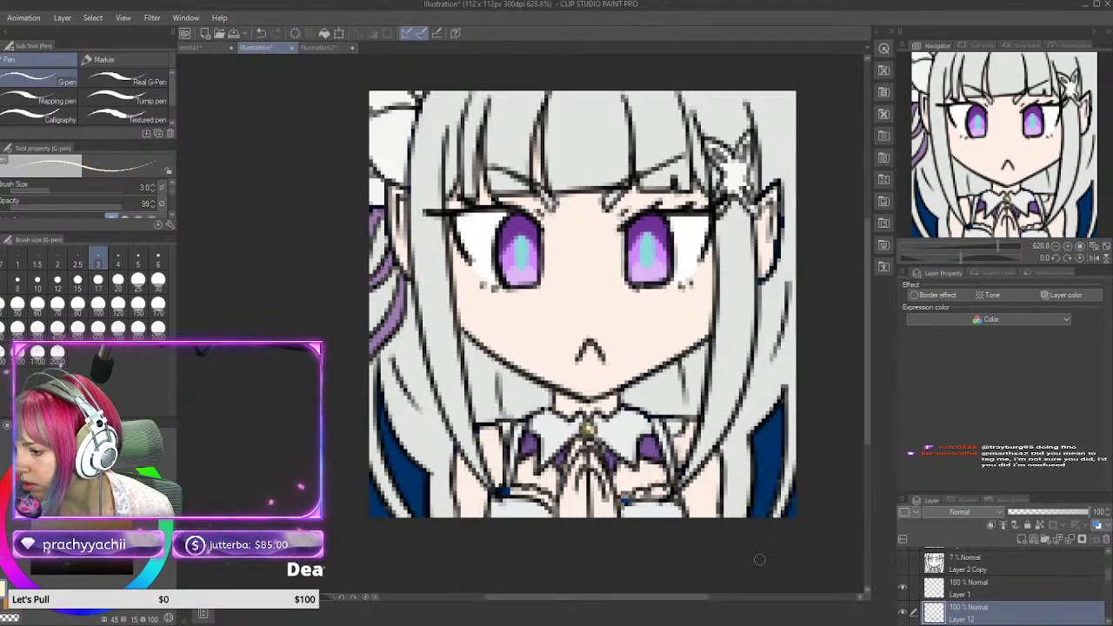
Step: Sample the dress trim's light purple from the reference and paint the bands along both sleeve tops on Layer 12
click(322, 48)
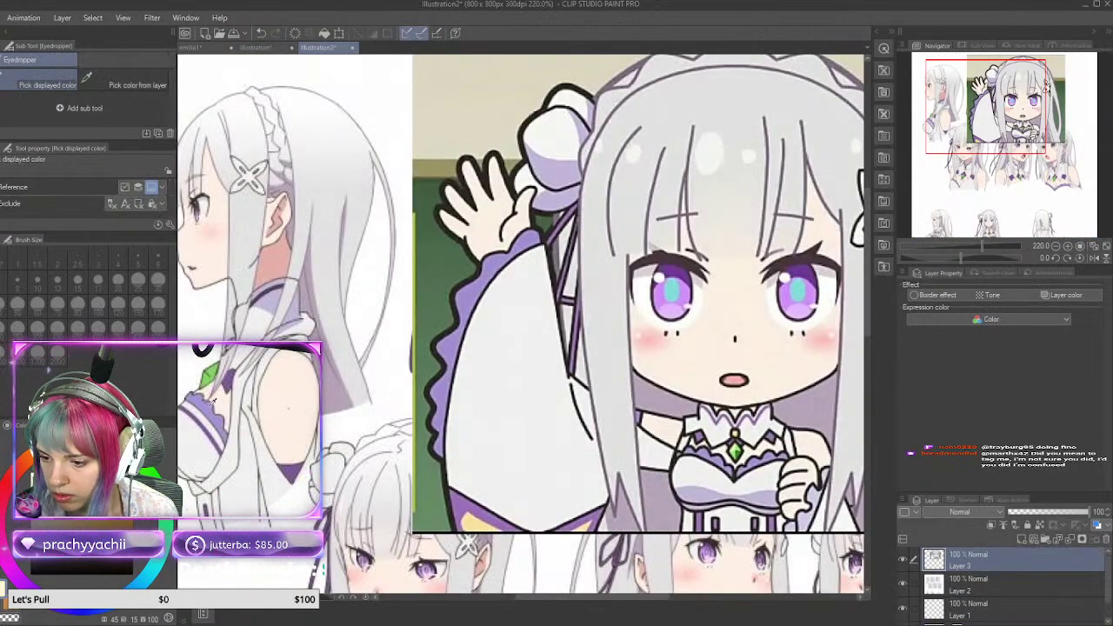
click(255, 48)
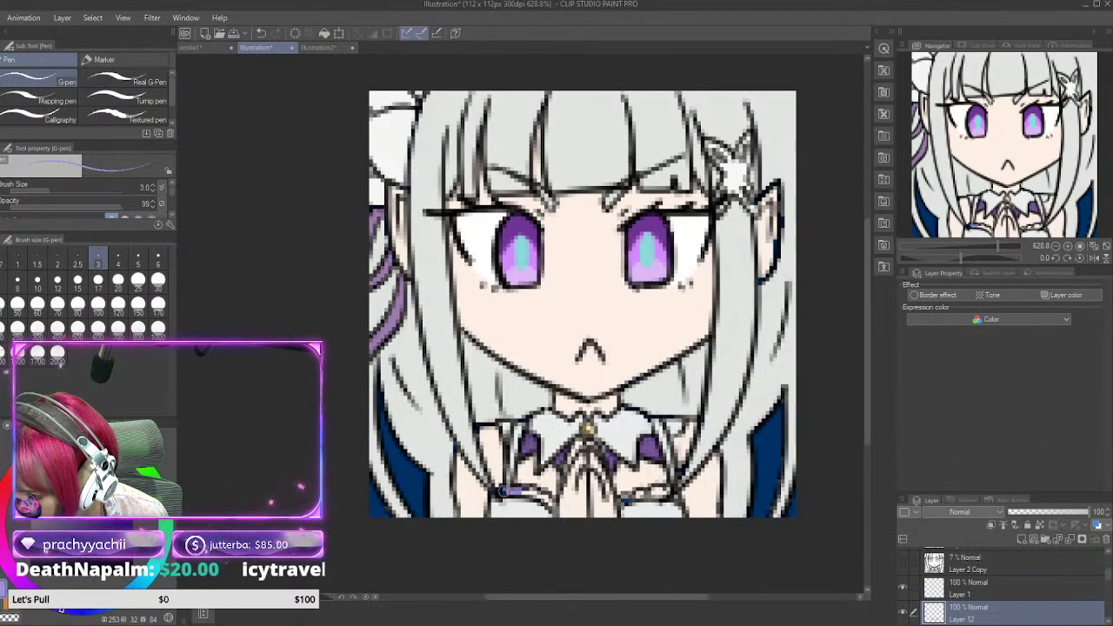
drag(520, 491, 539, 495)
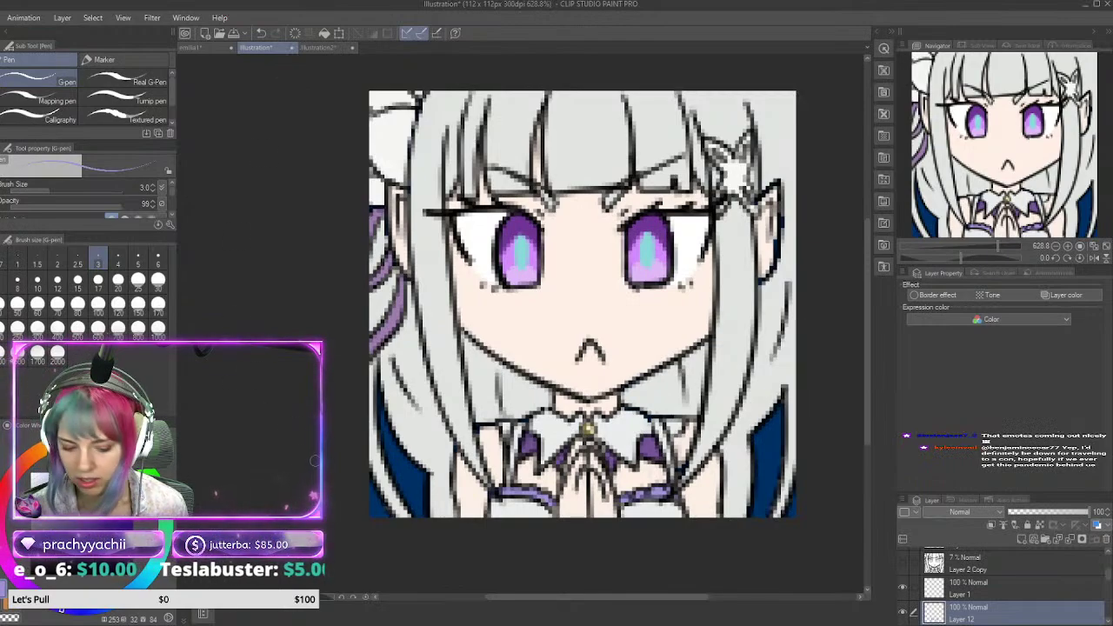
Step: Sample a darker purple, lock Layer 11's transparent pixels and paint thin stripes on both sleeves with the G-pen at size 1
key(i)
key(p)
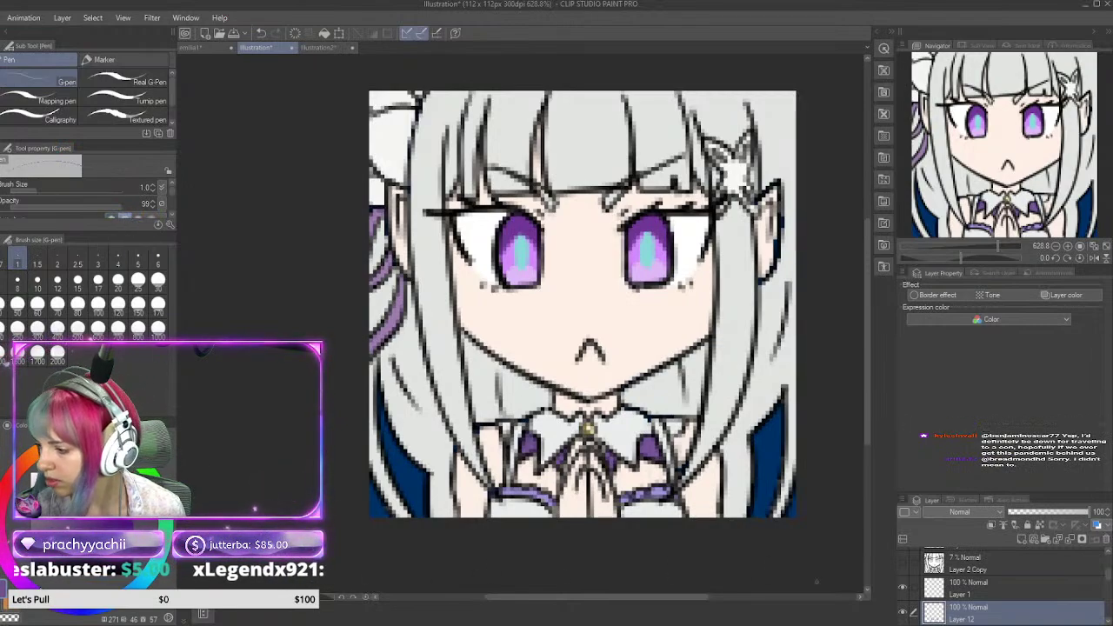
drag(1107, 579, 1107, 588)
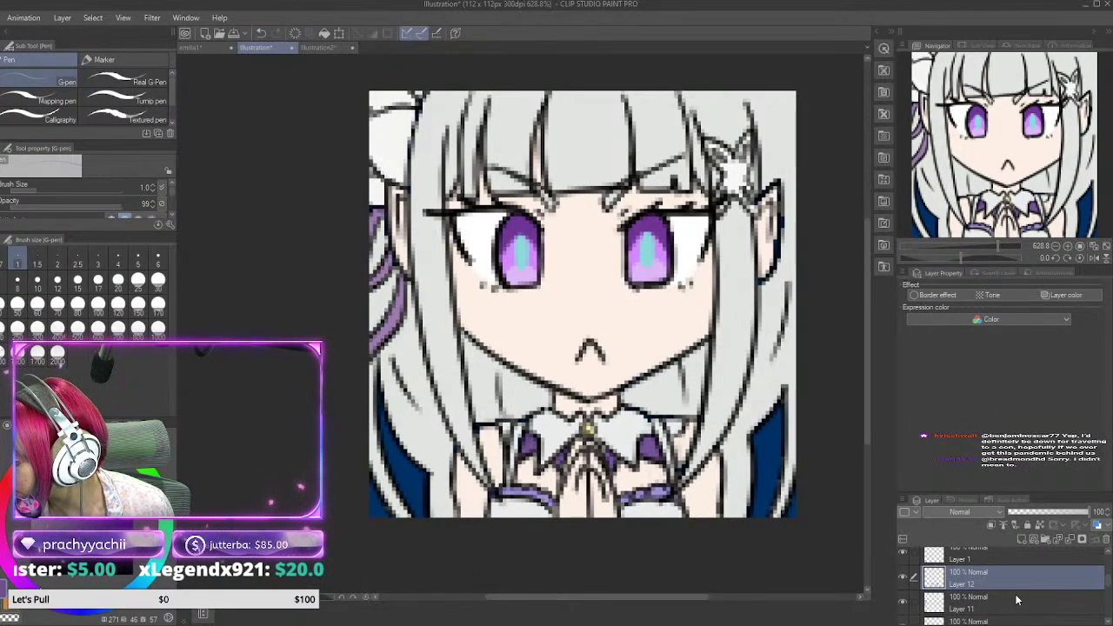
click(1015, 599)
click(992, 526)
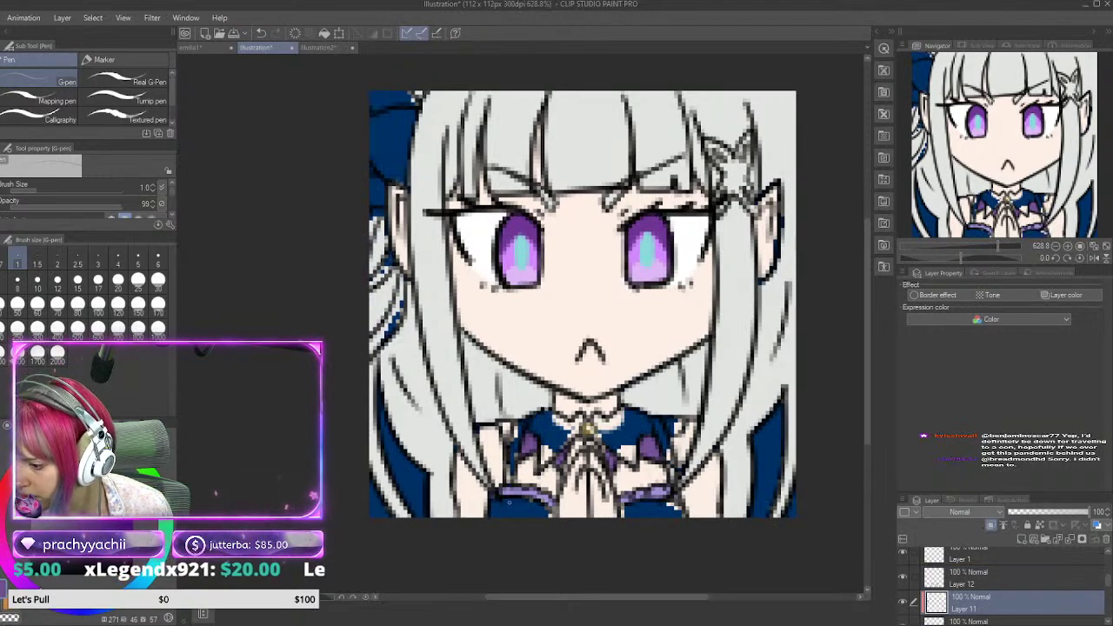
key(ctrl+z)
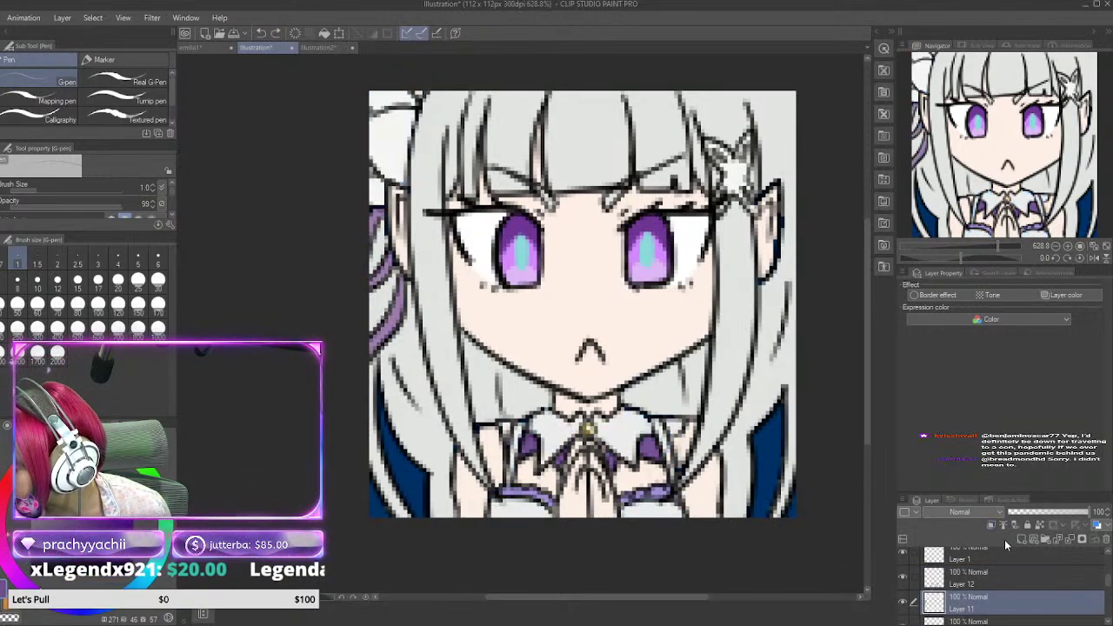
click(1039, 526)
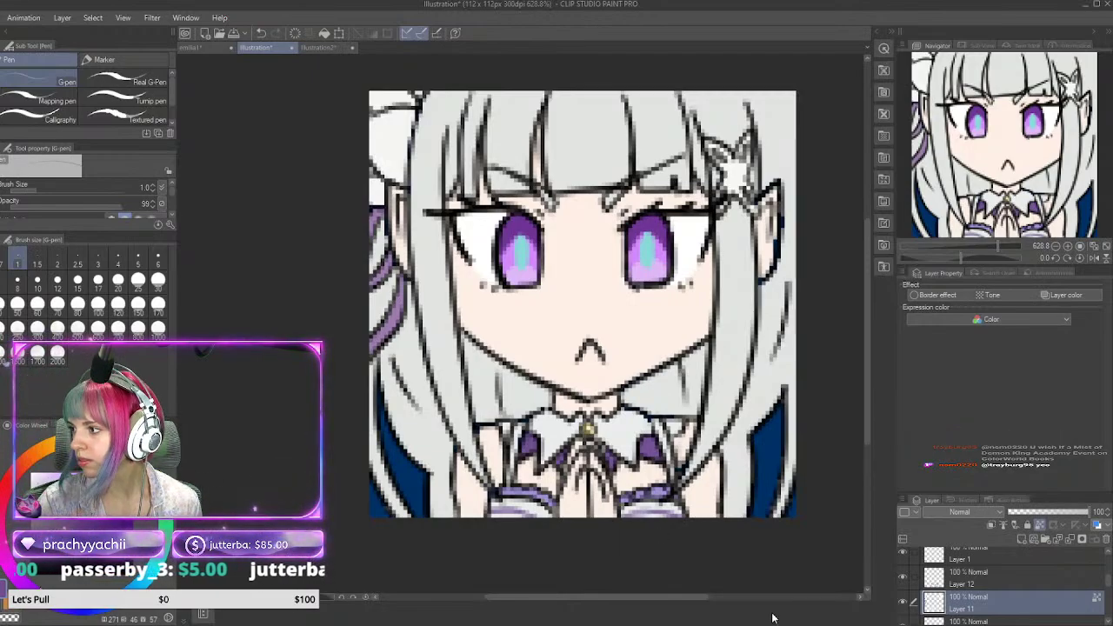
Step: Examine the whole emote at small and larger display sizes
scroll(659, 319, up, 2)
scroll(669, 320, down, 3)
scroll(667, 320, down, 5)
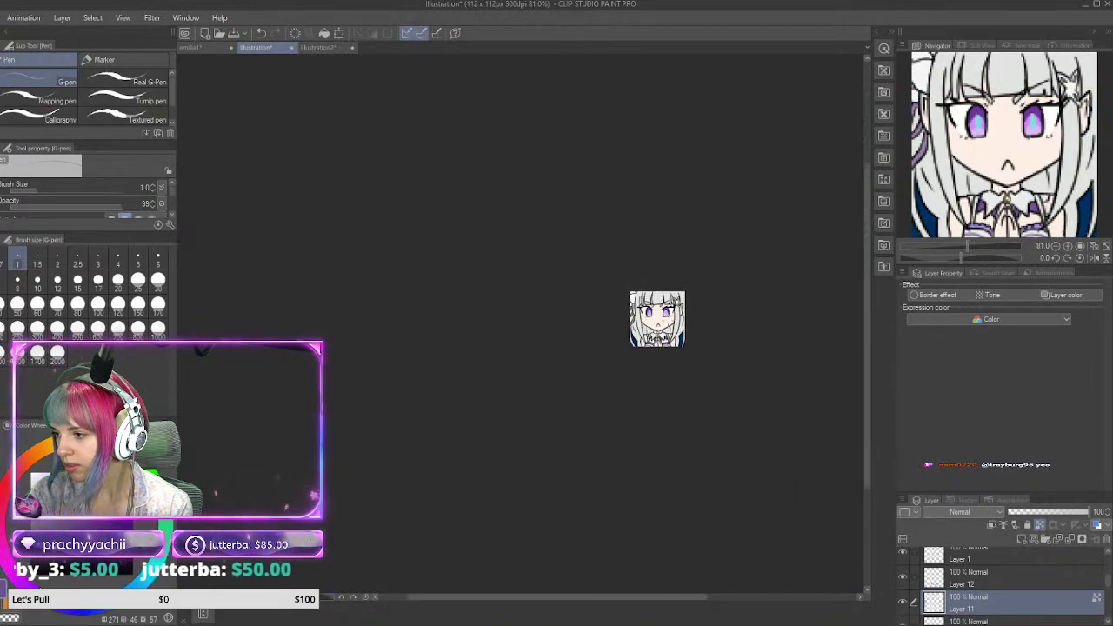
scroll(695, 283, up, 3)
scroll(642, 347, up, 4)
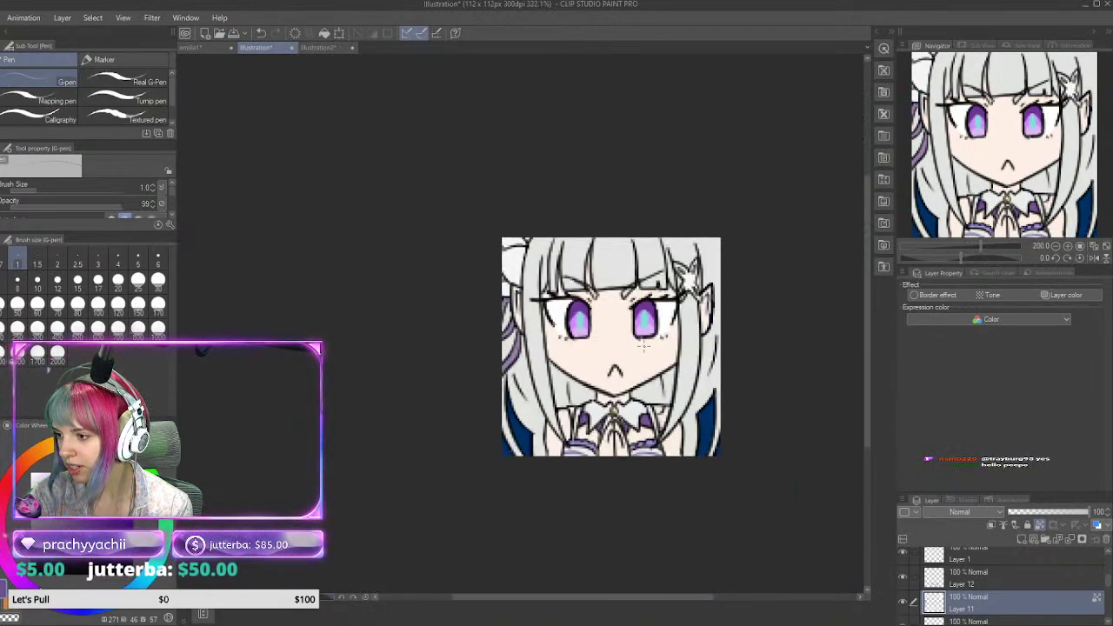
scroll(1029, 603, up, 1)
Step: Dot a small black nose above the mouth on Layer 2 with the G-pen at size 2, undoing a first attempt at size 5
scroll(1026, 600, up, 3)
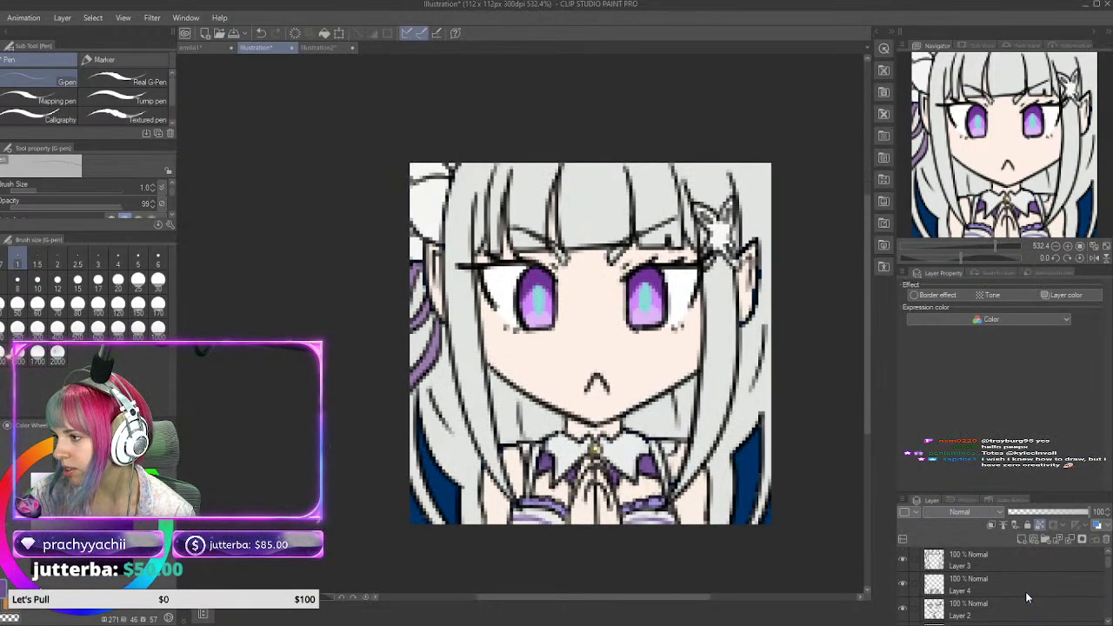
click(961, 566)
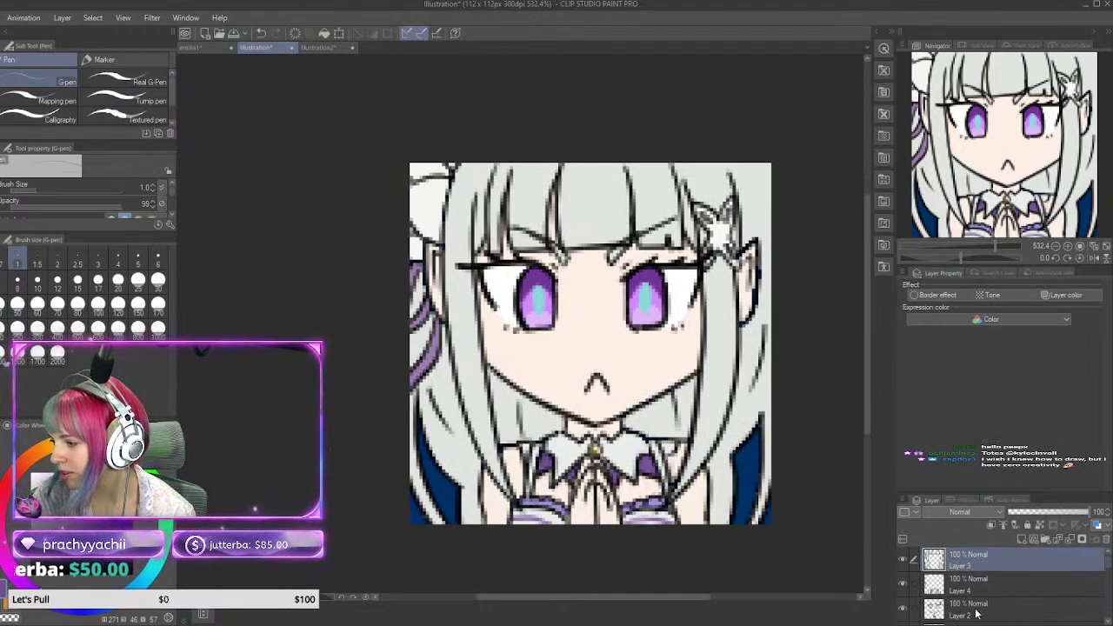
click(975, 614)
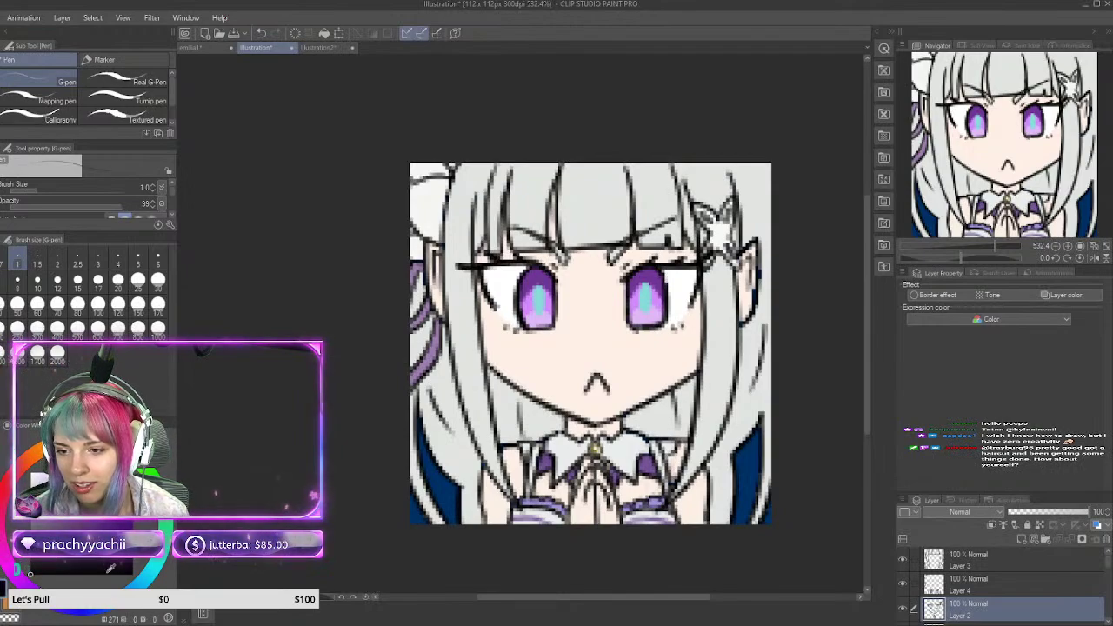
click(137, 261)
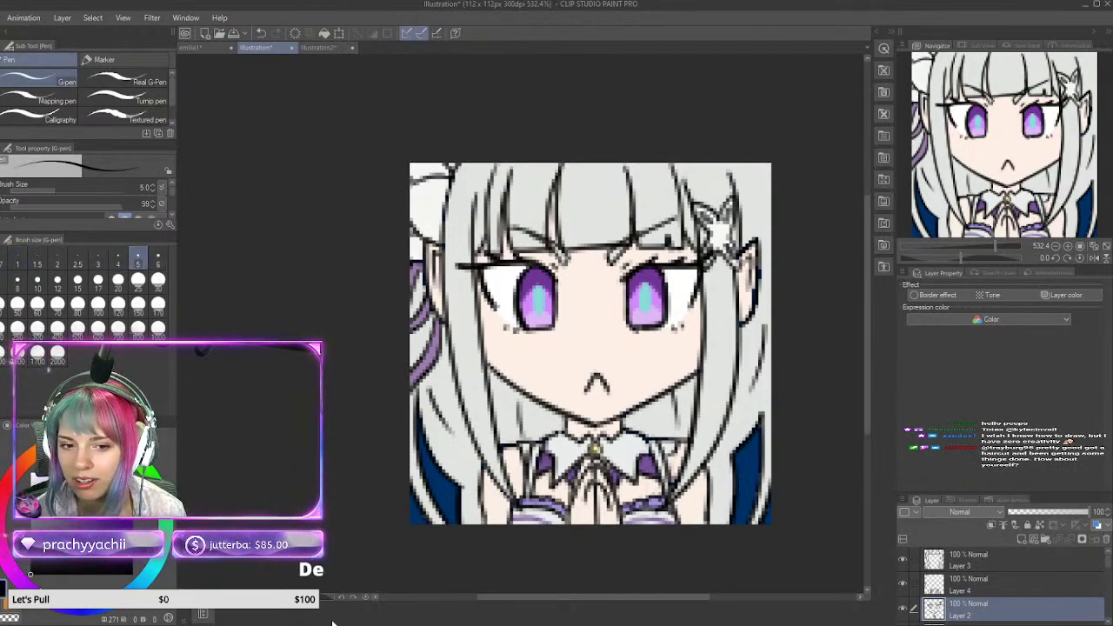
click(596, 348)
key(ctrl+z)
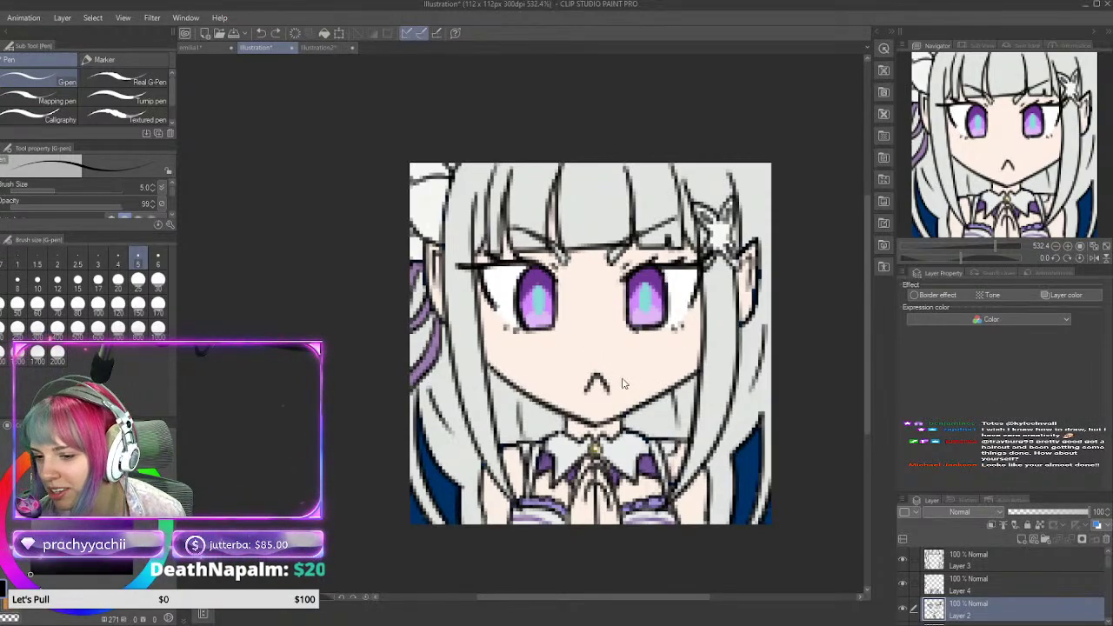
click(56, 262)
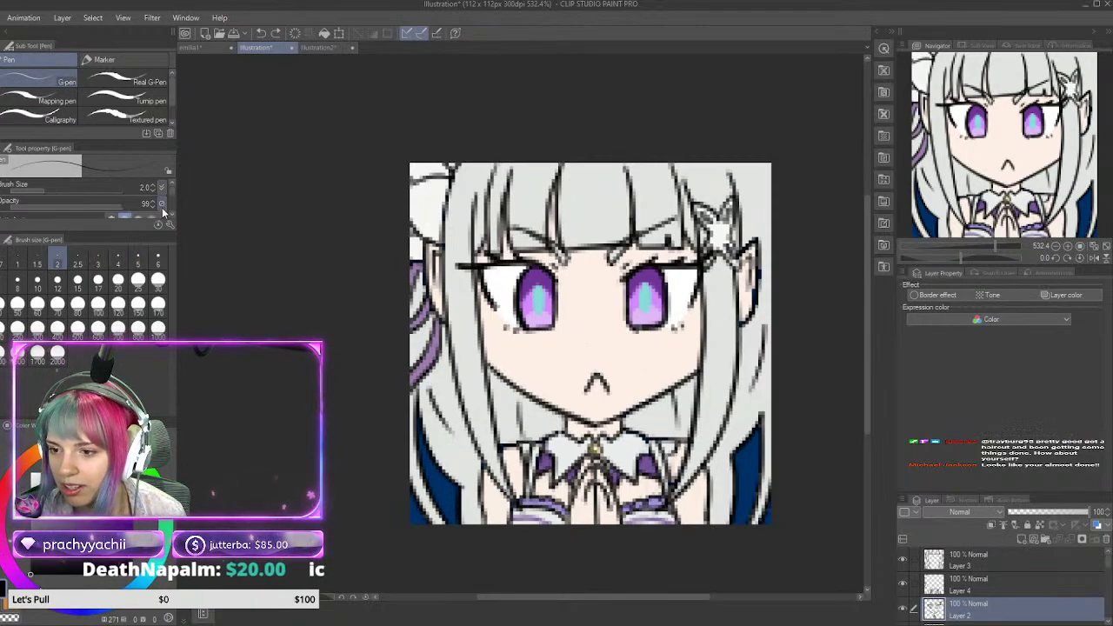
click(594, 348)
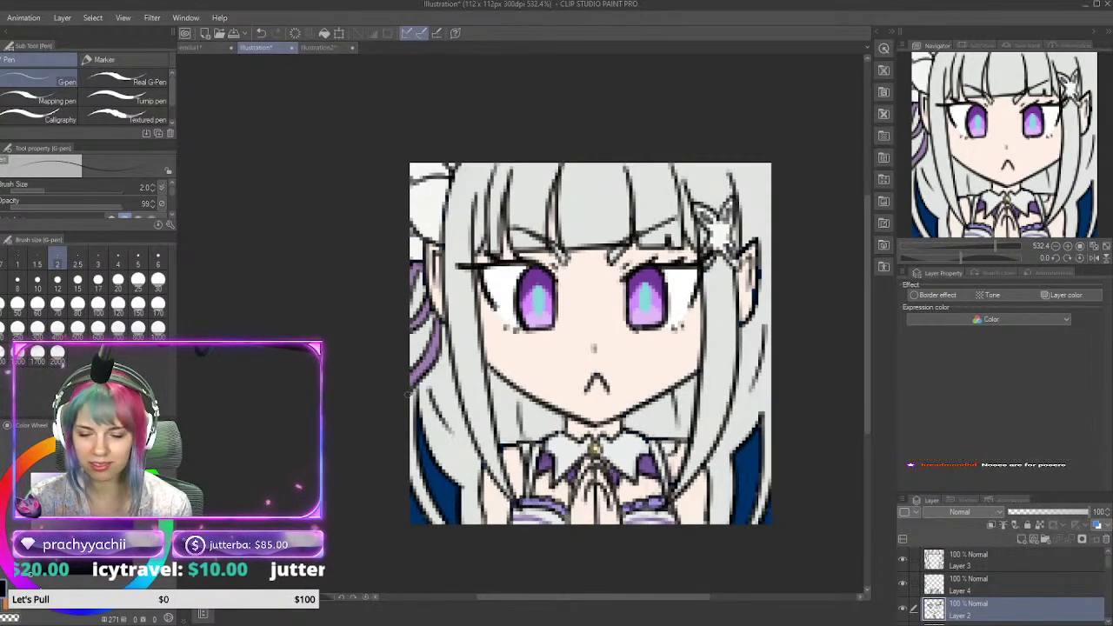
Step: Examine the face with its nose at several zoom levels and look through the layer stack
scroll(640, 375, up, 1)
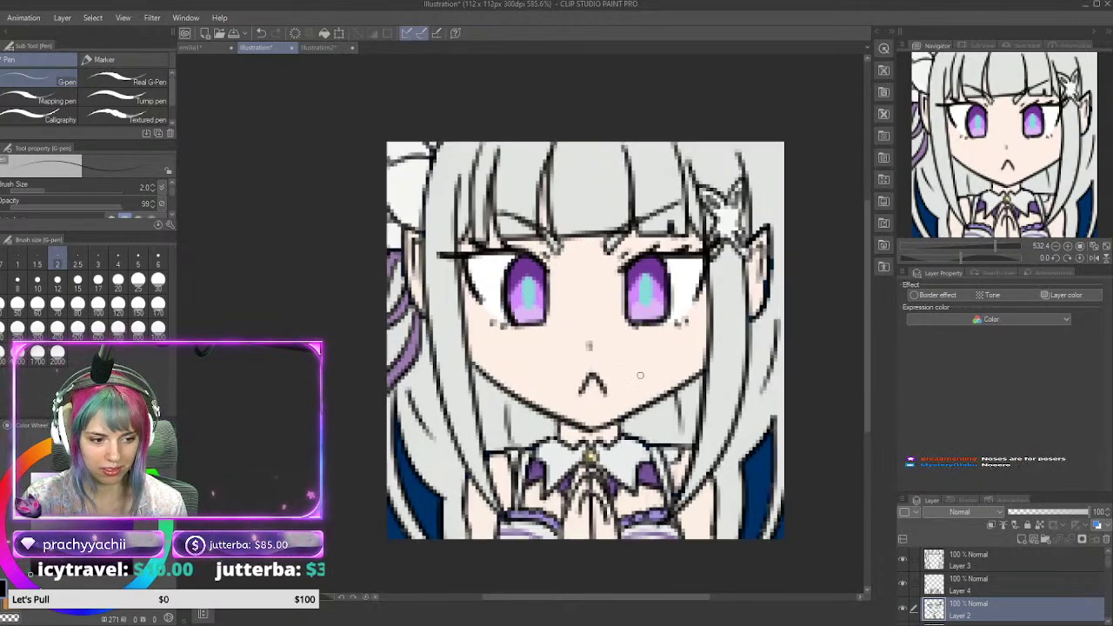
scroll(640, 375, down, 12)
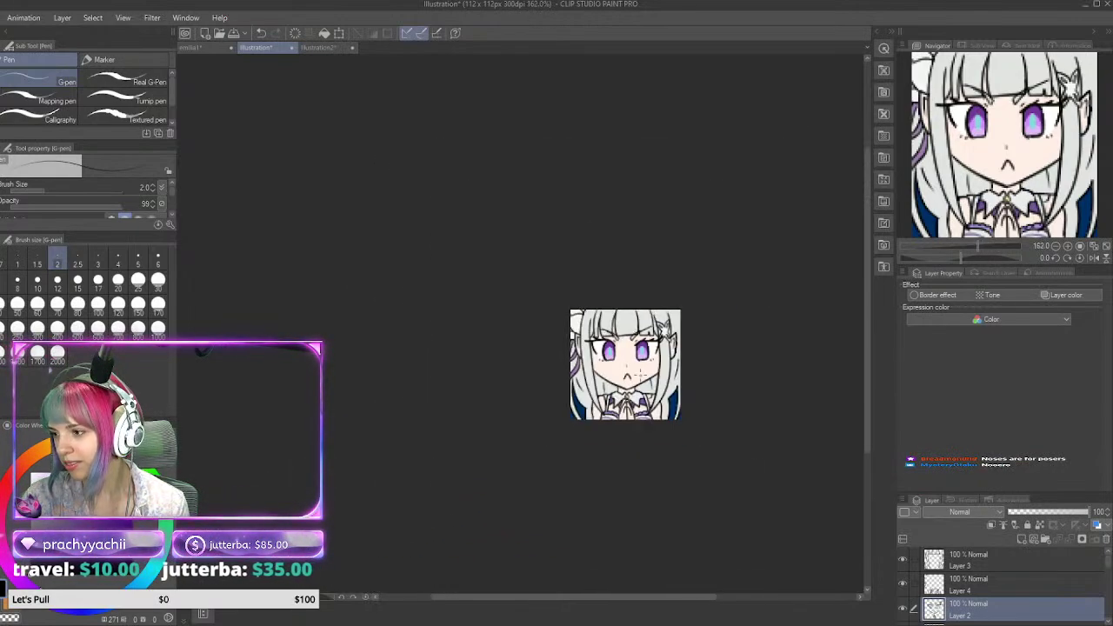
scroll(643, 369, up, 10)
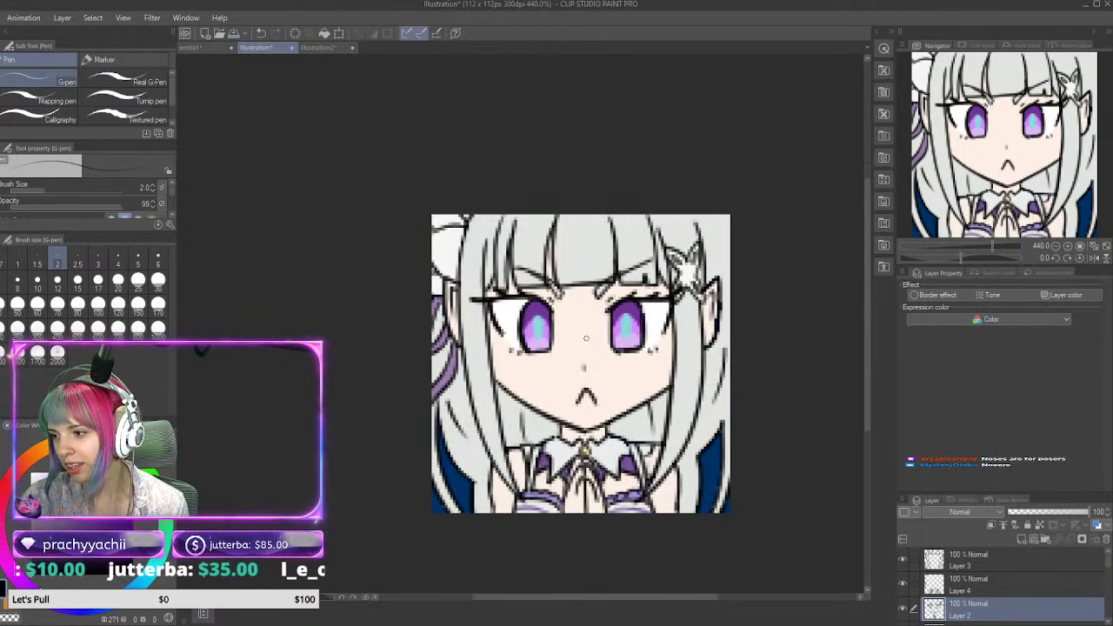
scroll(1020, 584, down, 3)
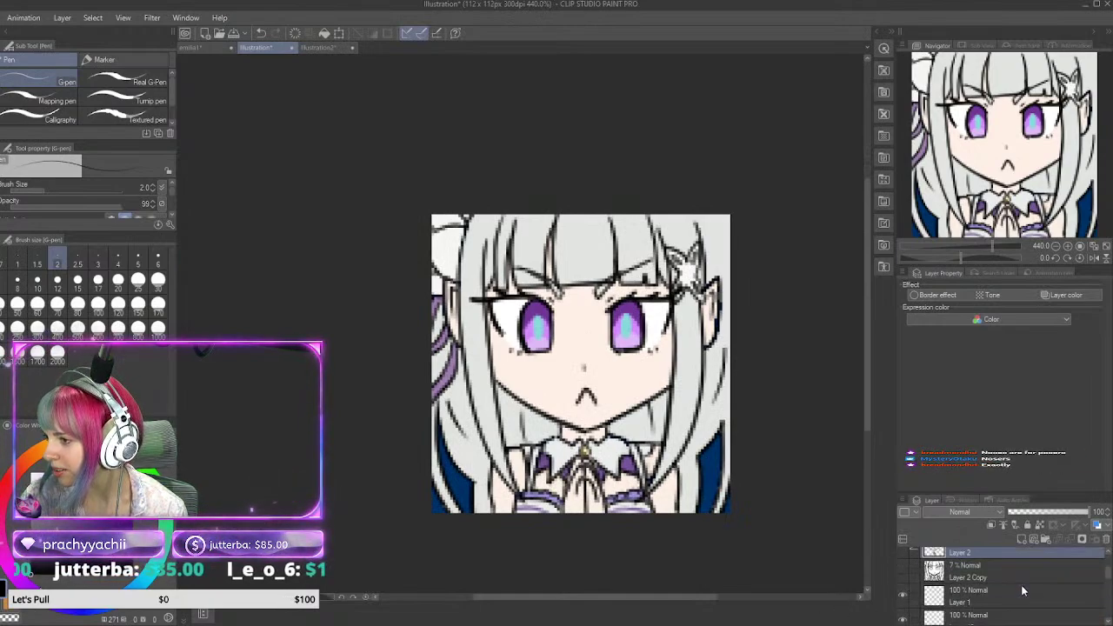
scroll(1021, 584, down, 5)
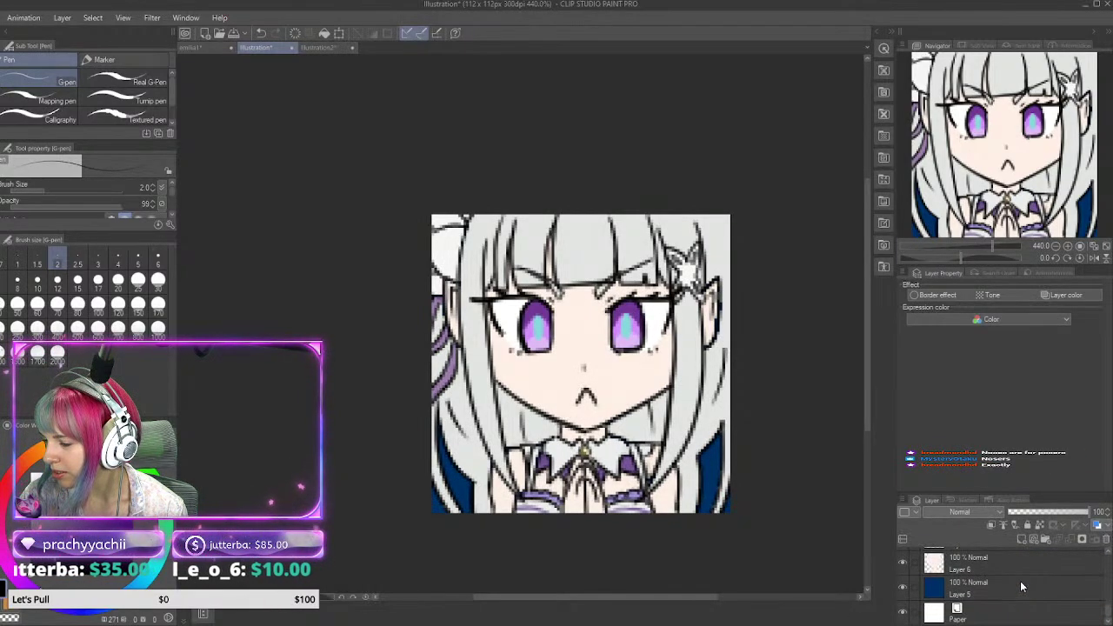
scroll(696, 271, up, 4)
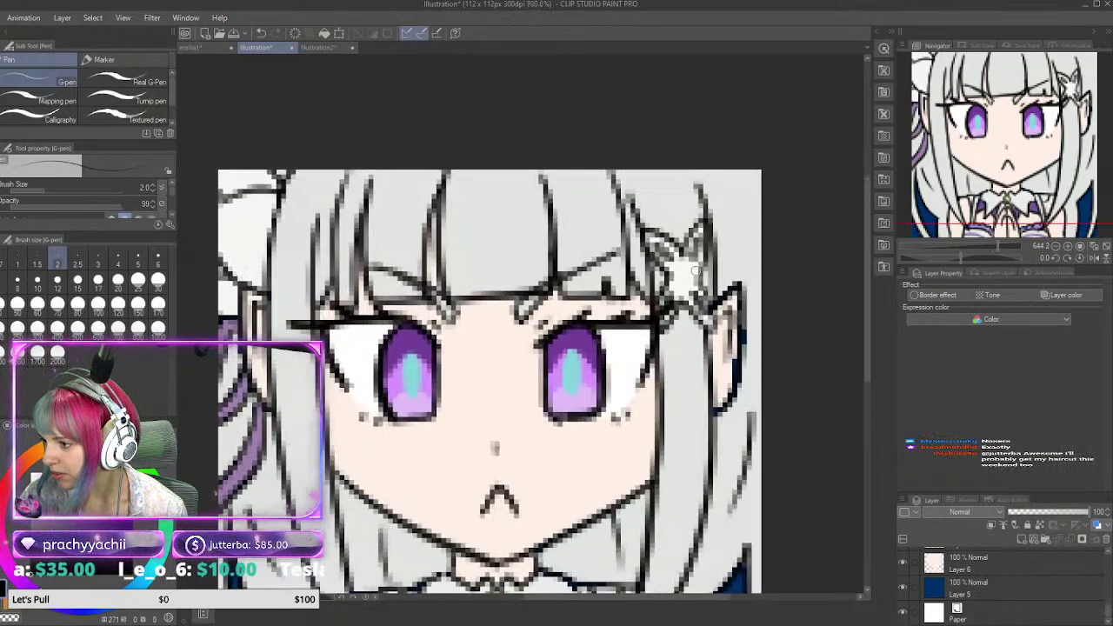
scroll(696, 270, down, 4)
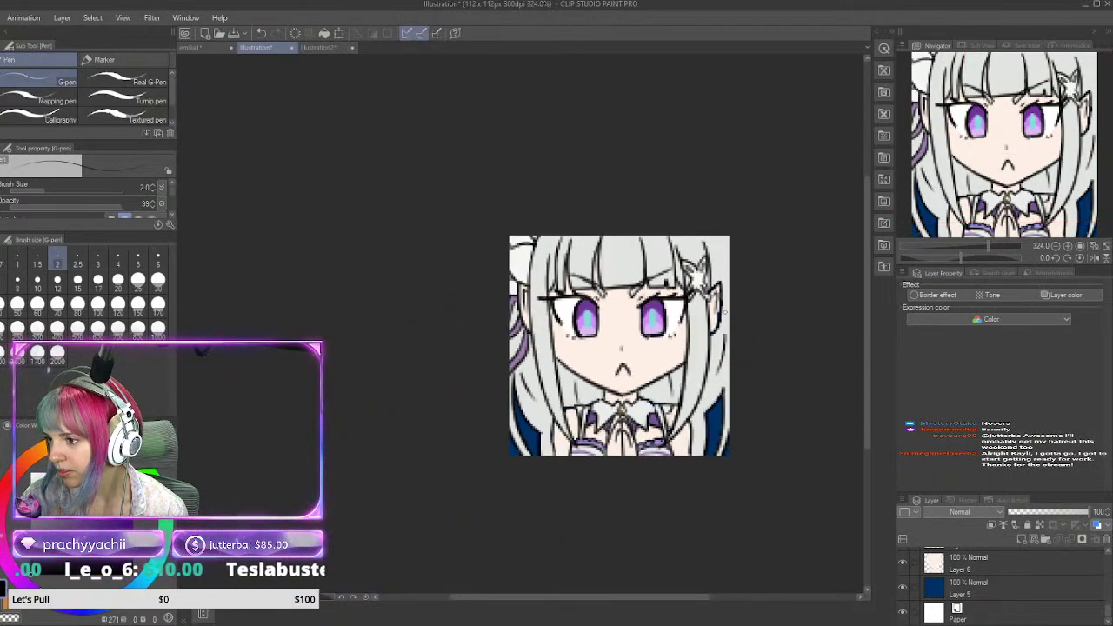
scroll(700, 273, down, 3)
scroll(721, 313, up, 4)
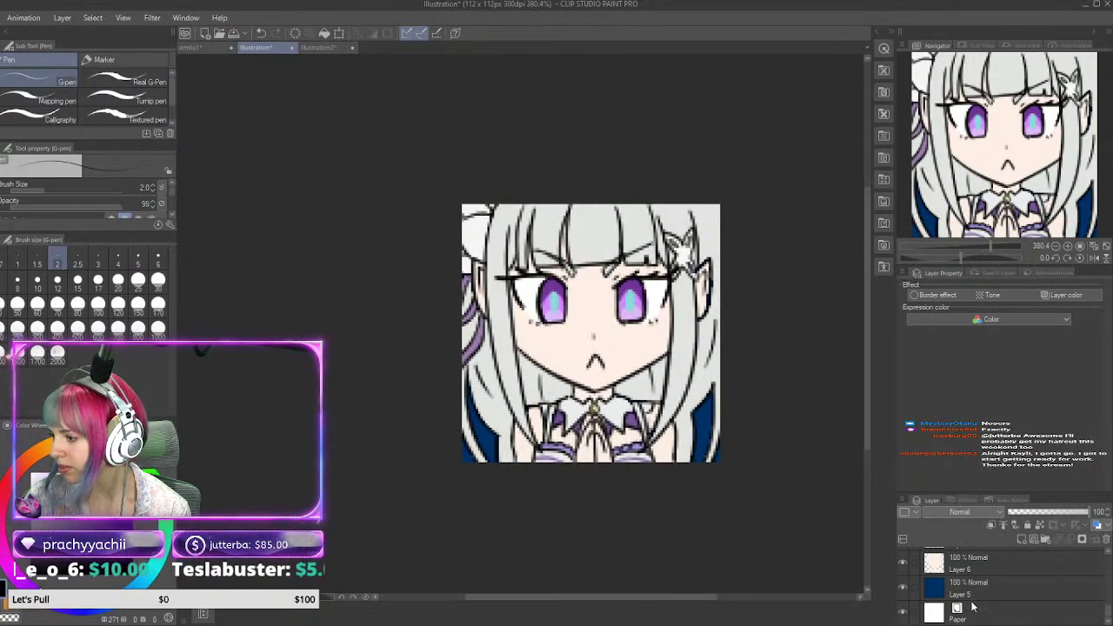
Step: Lock the transparent pixels of the skin on Layer 6 and prepare a light pink from the sampled skin colour with G-pen size 5
scroll(972, 607, up, 4)
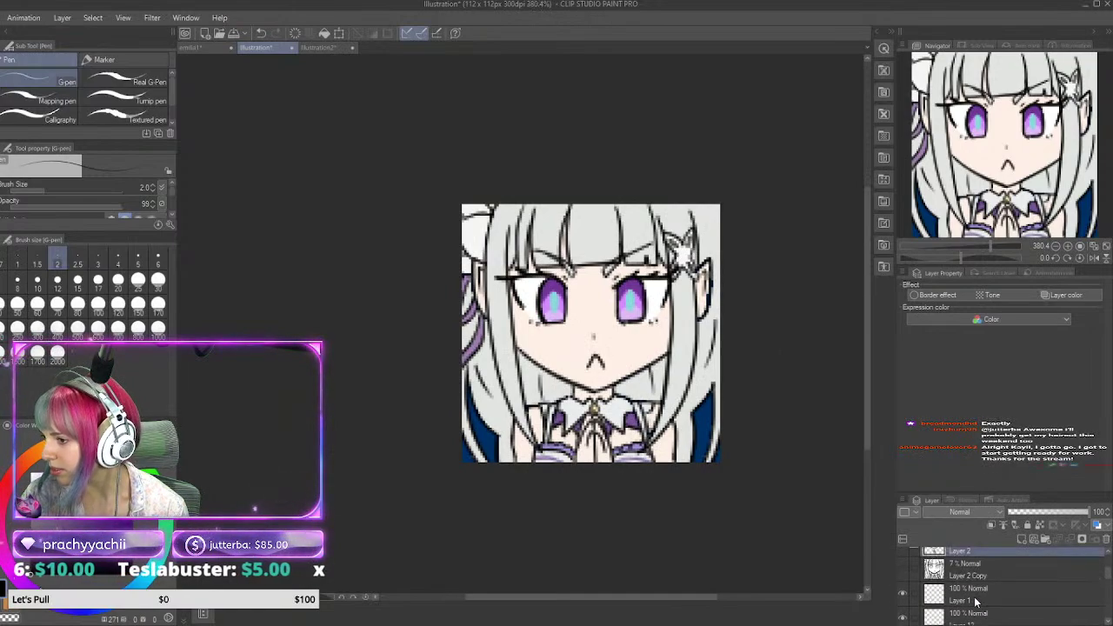
scroll(974, 601, up, 5)
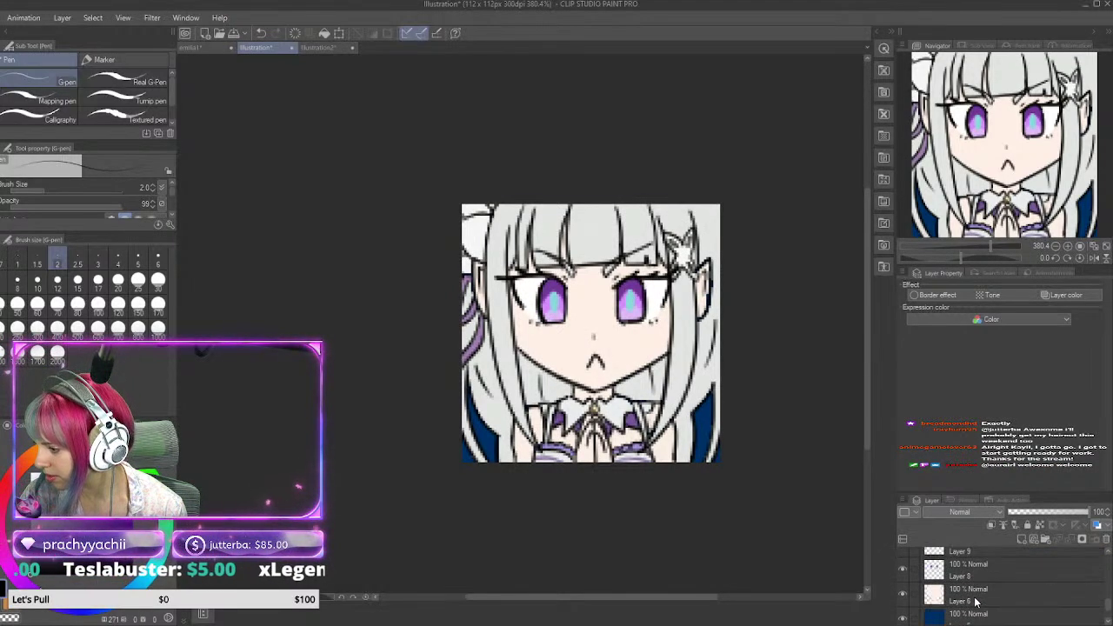
click(974, 600)
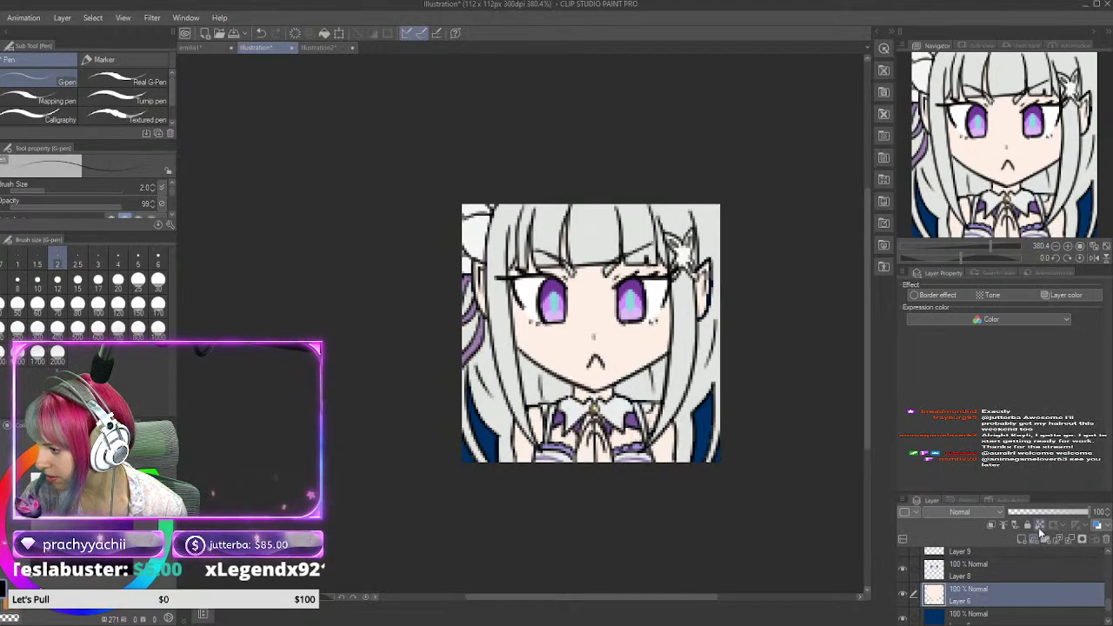
click(1038, 526)
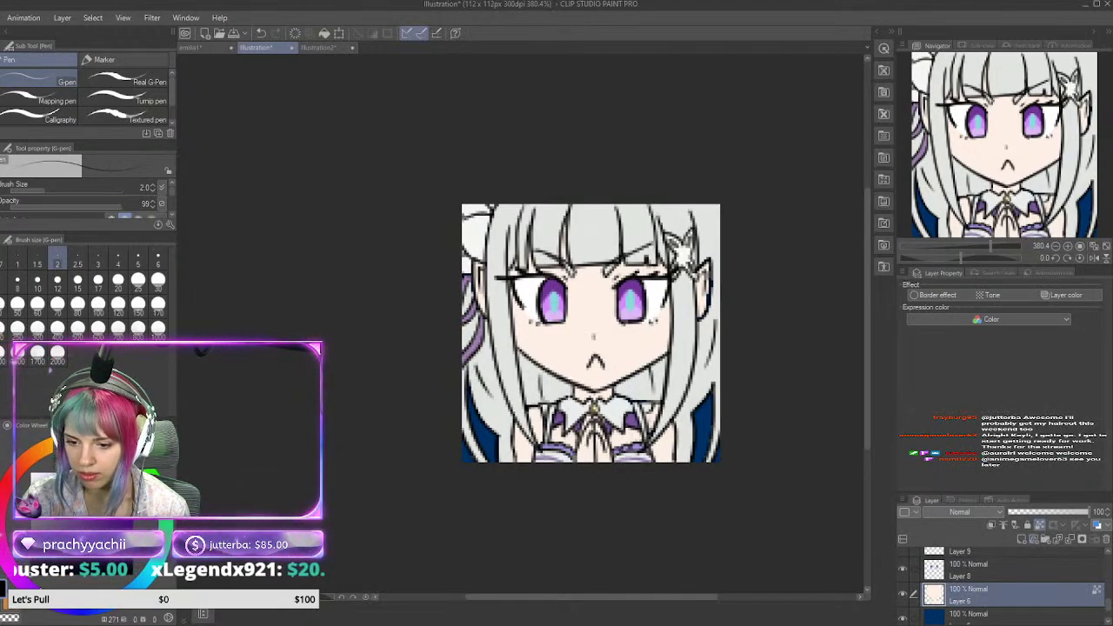
key(i)
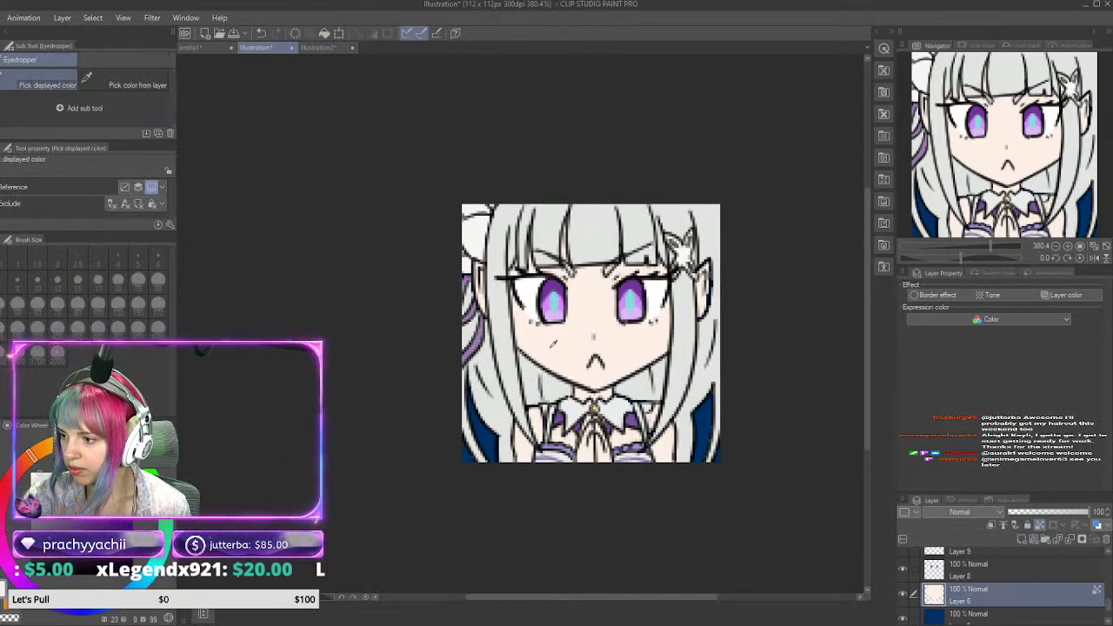
key(p)
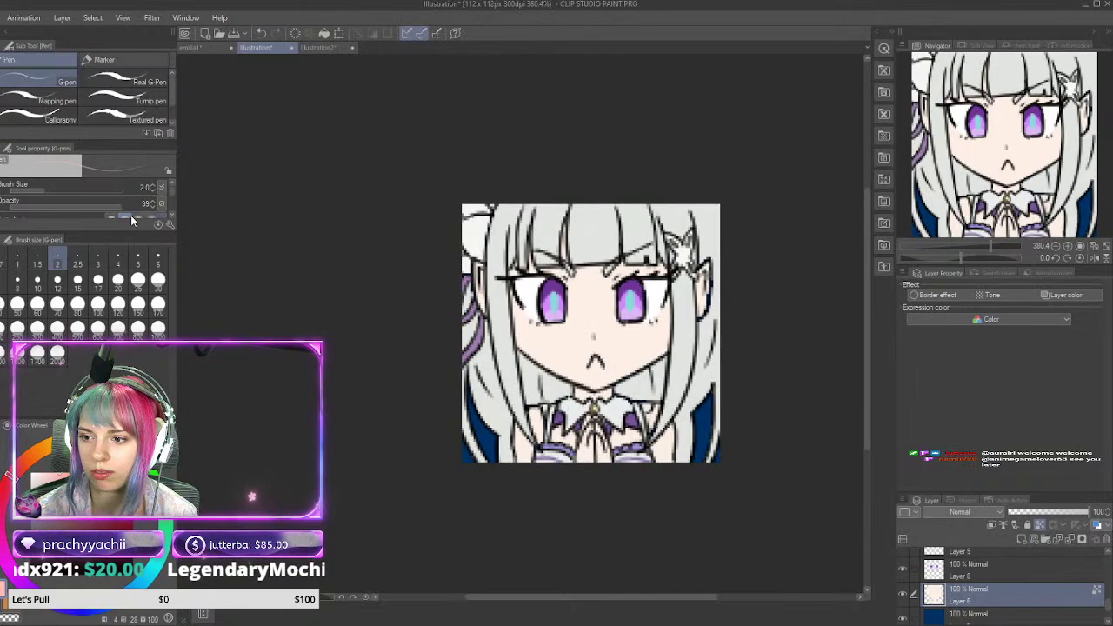
click(98, 279)
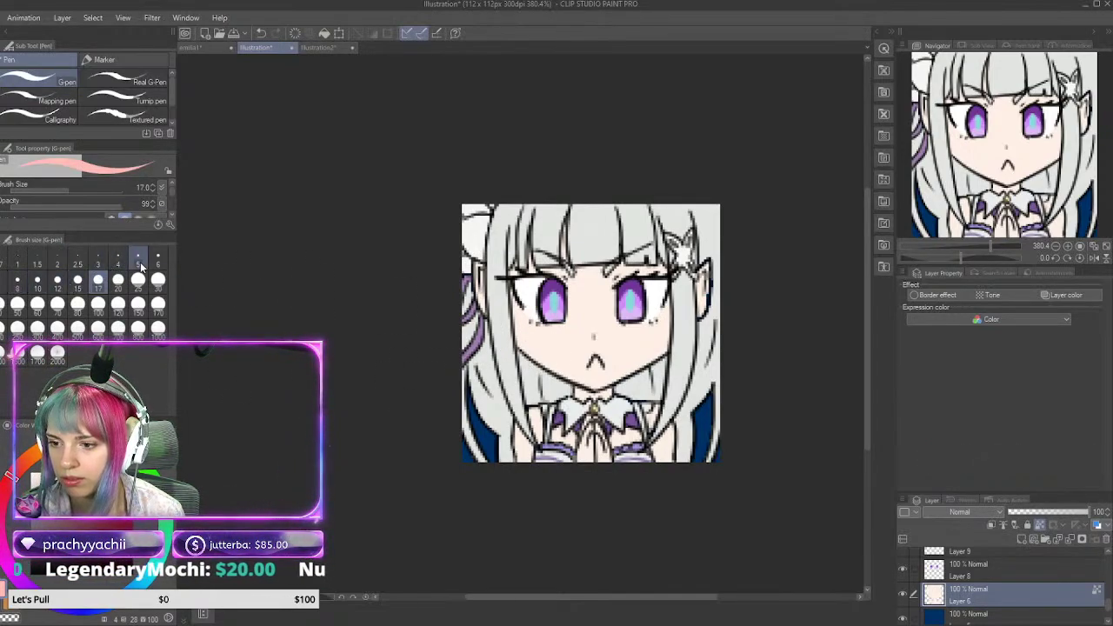
click(137, 261)
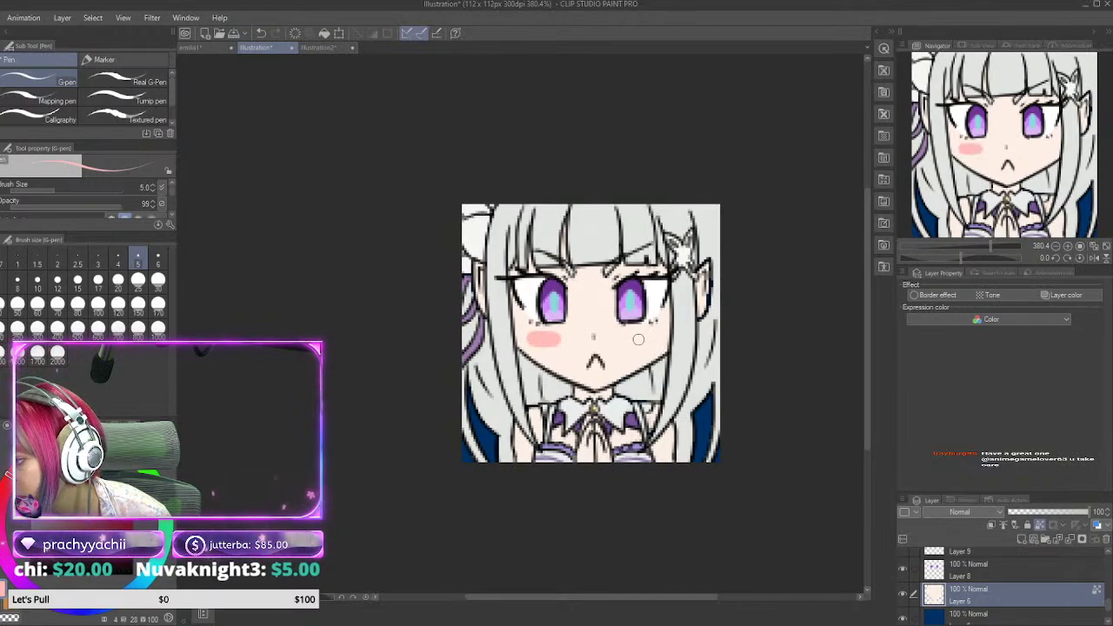
drag(659, 337, 638, 335)
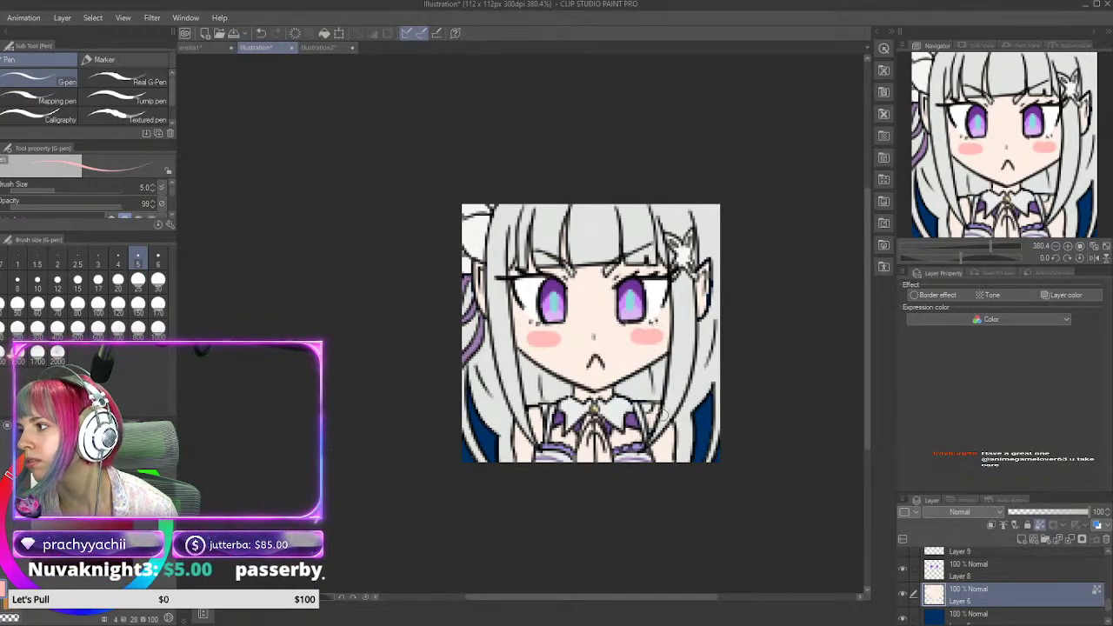
key(ctrl+z)
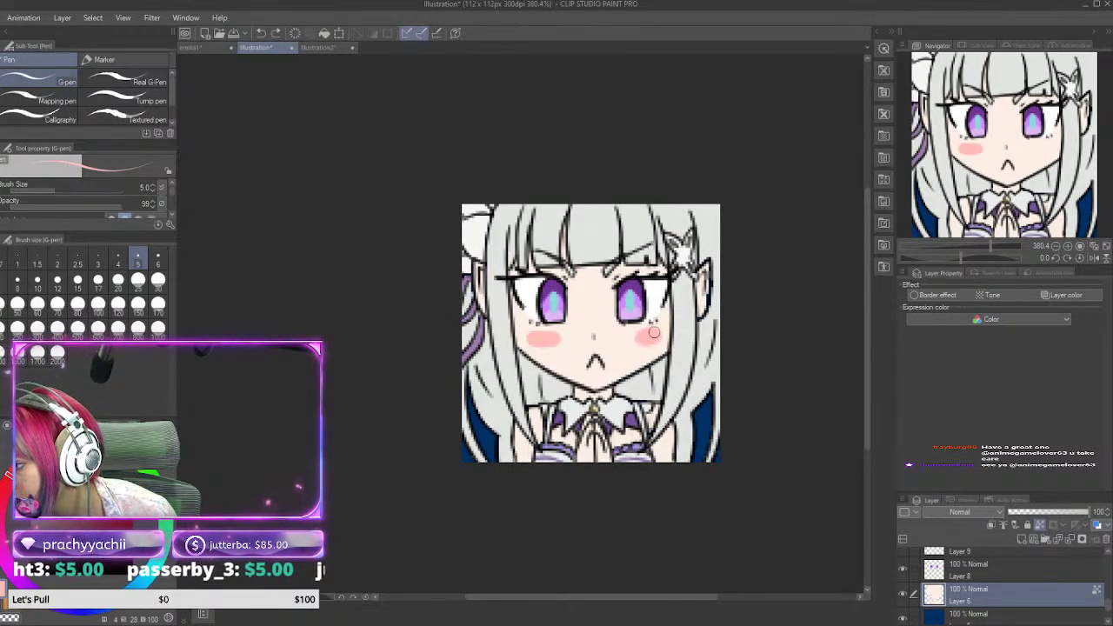
drag(653, 332, 664, 333)
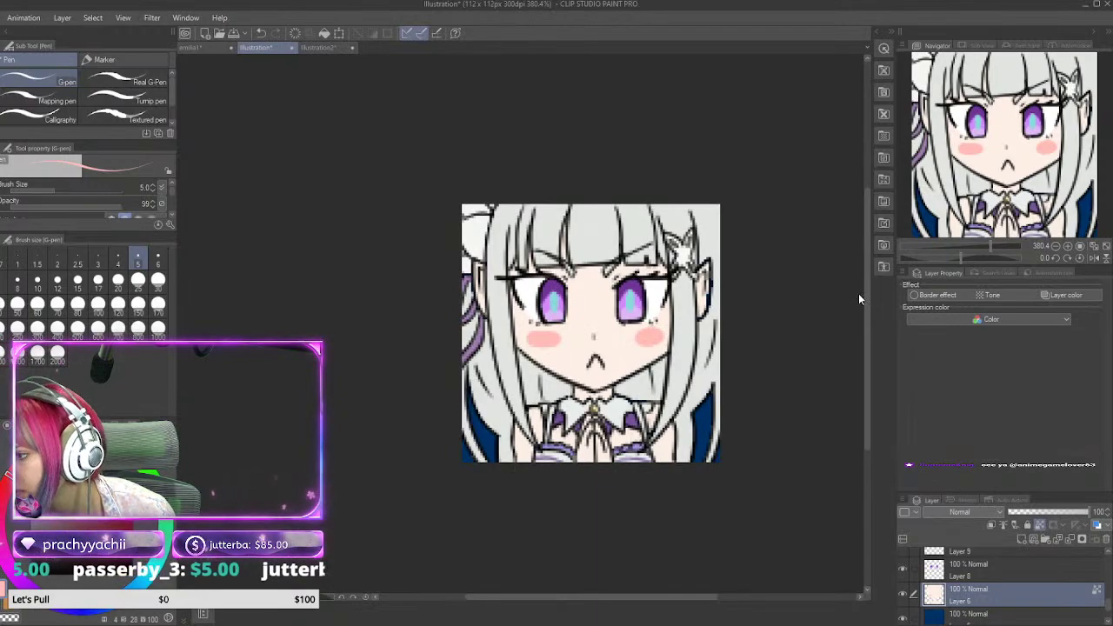
key(ctrl+z)
key(ctrl+z)
Step: Paint a soft pink blush oval on each cheek below the eyes with the G-pen at size 5, redoing the second one
mouse_move(535, 345)
mouse_down()
mouse_move(546, 339)
mouse_move(530, 340)
mouse_up()
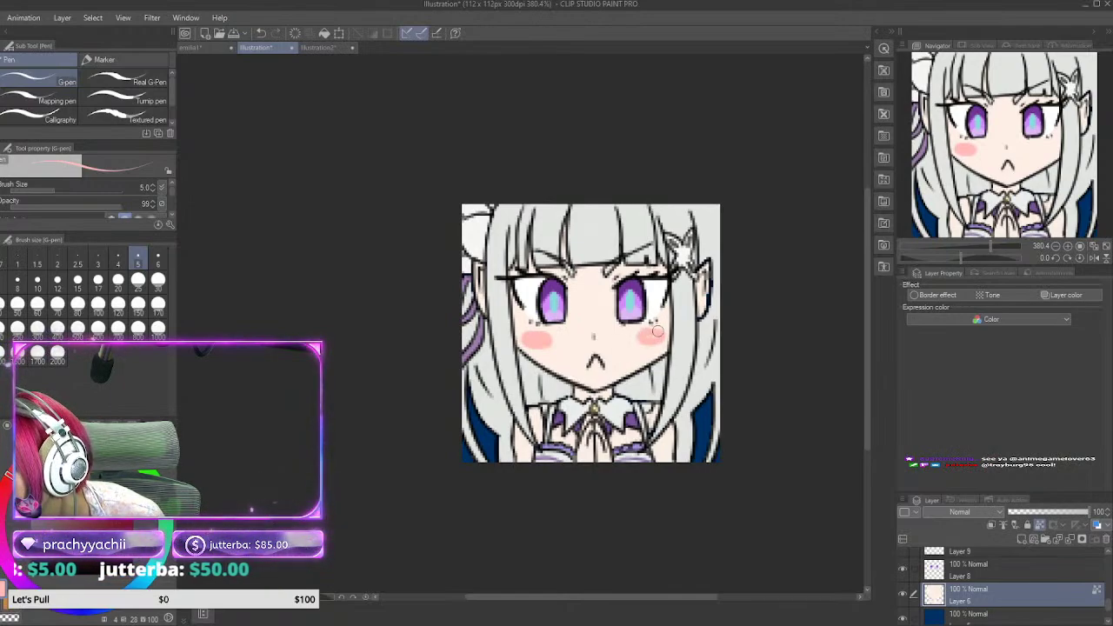
drag(651, 334, 643, 339)
key(ctrl+z)
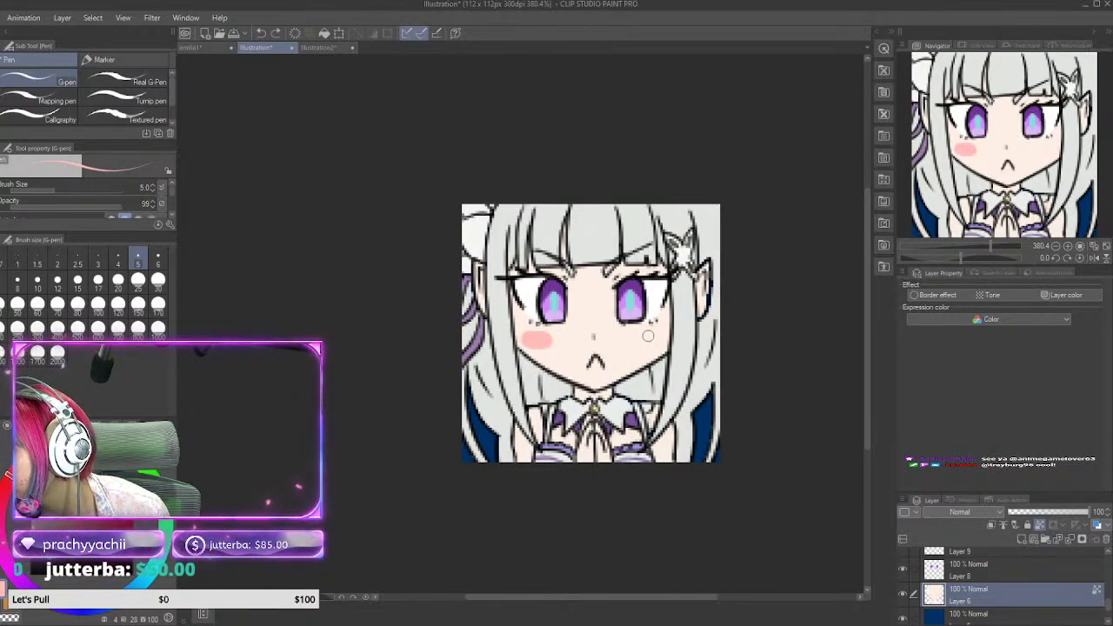
drag(661, 339, 647, 337)
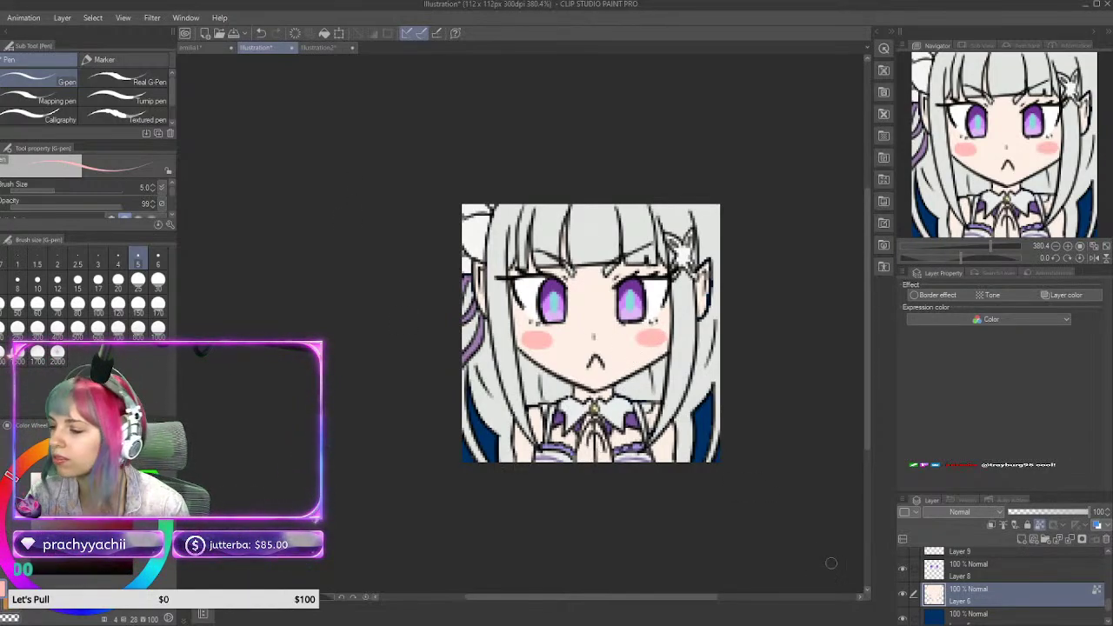
Step: Add a new raster layer directly above Layer 7 and clip it to the layer below
scroll(995, 567, up, 3)
click(972, 590)
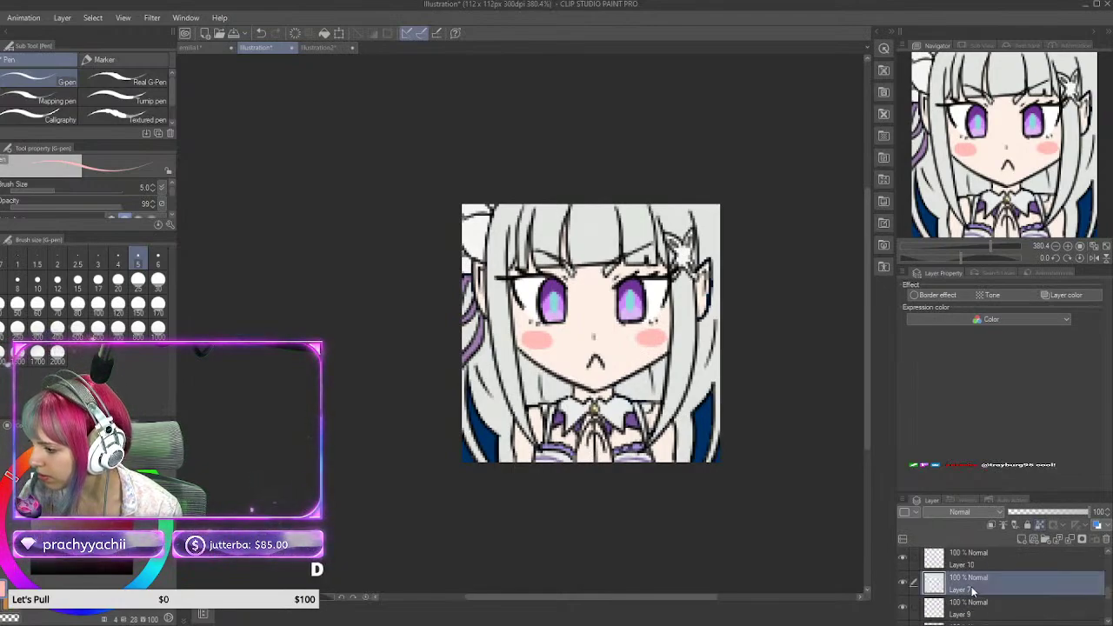
click(1022, 536)
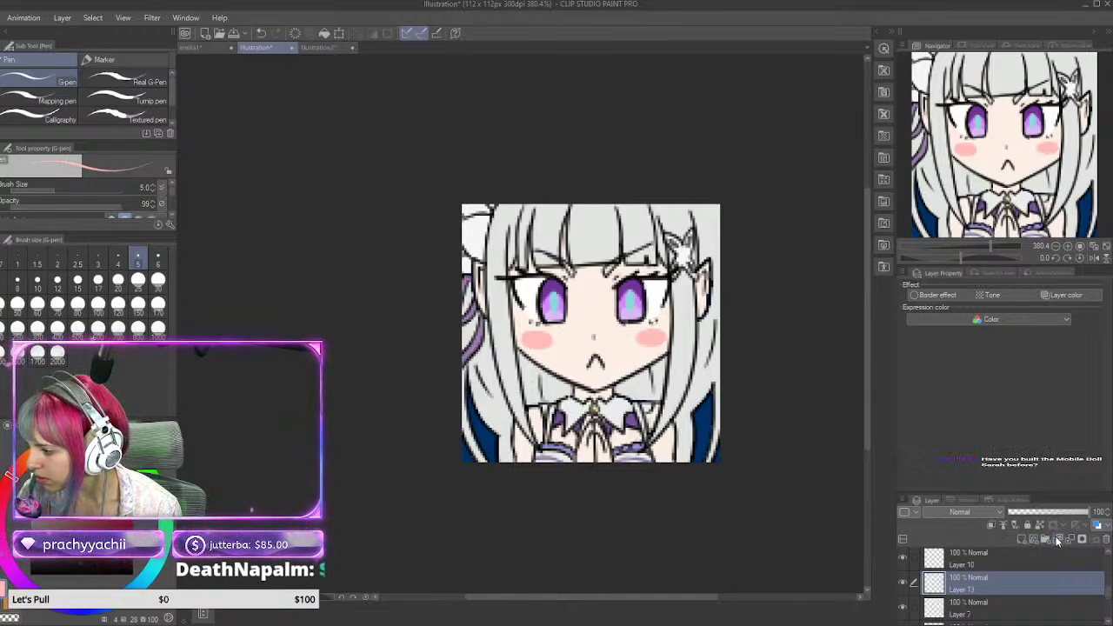
click(992, 527)
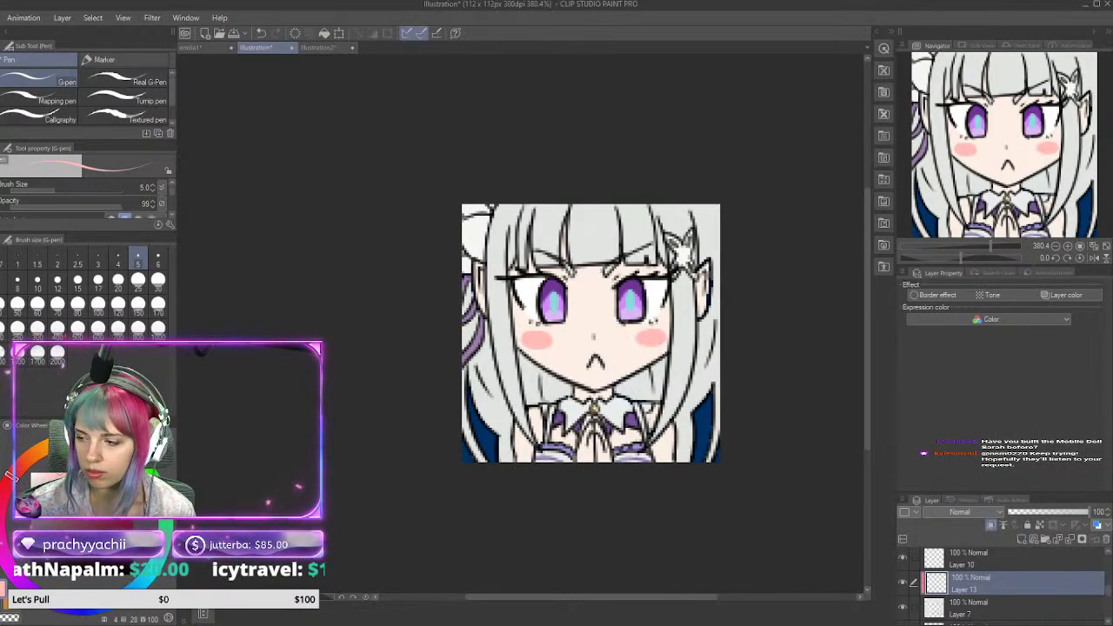
Step: Sample the white from the top of the reference's side-view hair and paint it across the emote's crown with the G-pen at size 15
key(i)
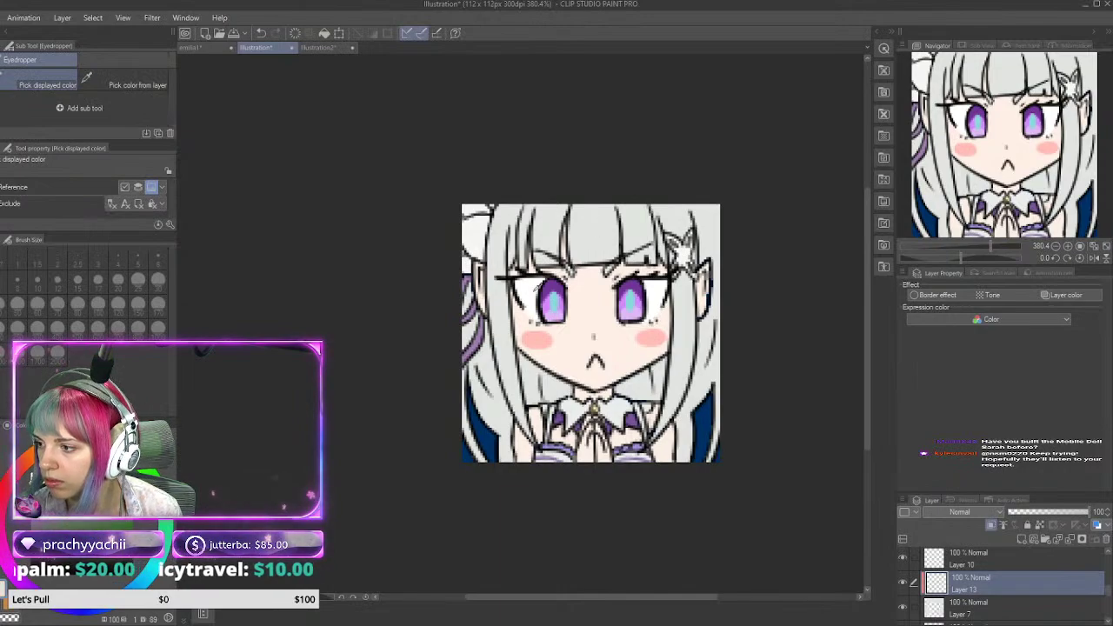
key(p)
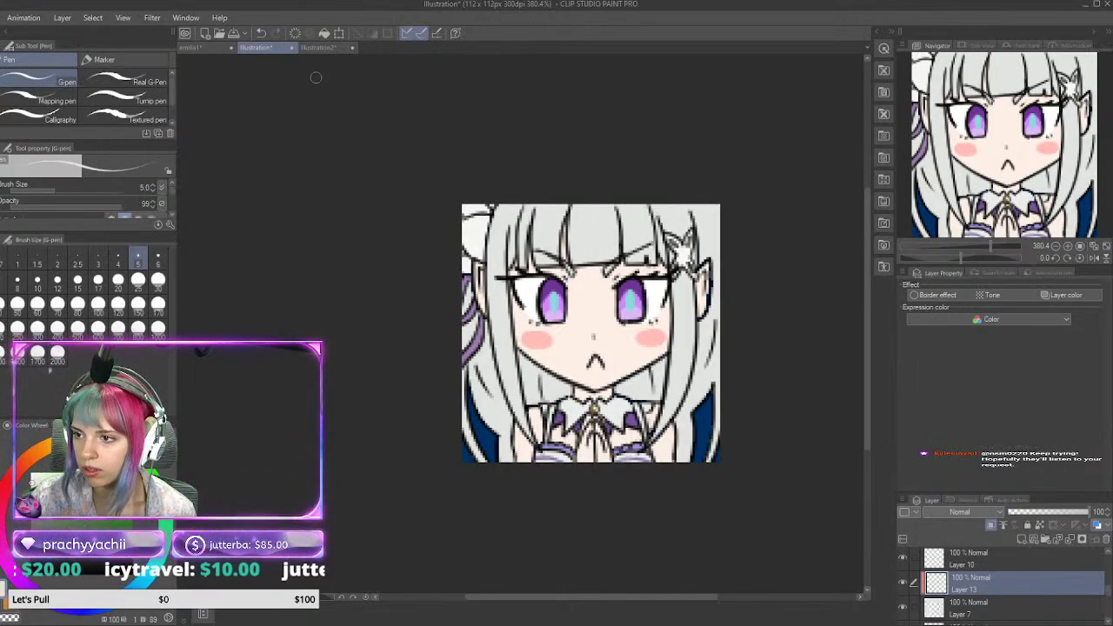
click(320, 48)
key(i)
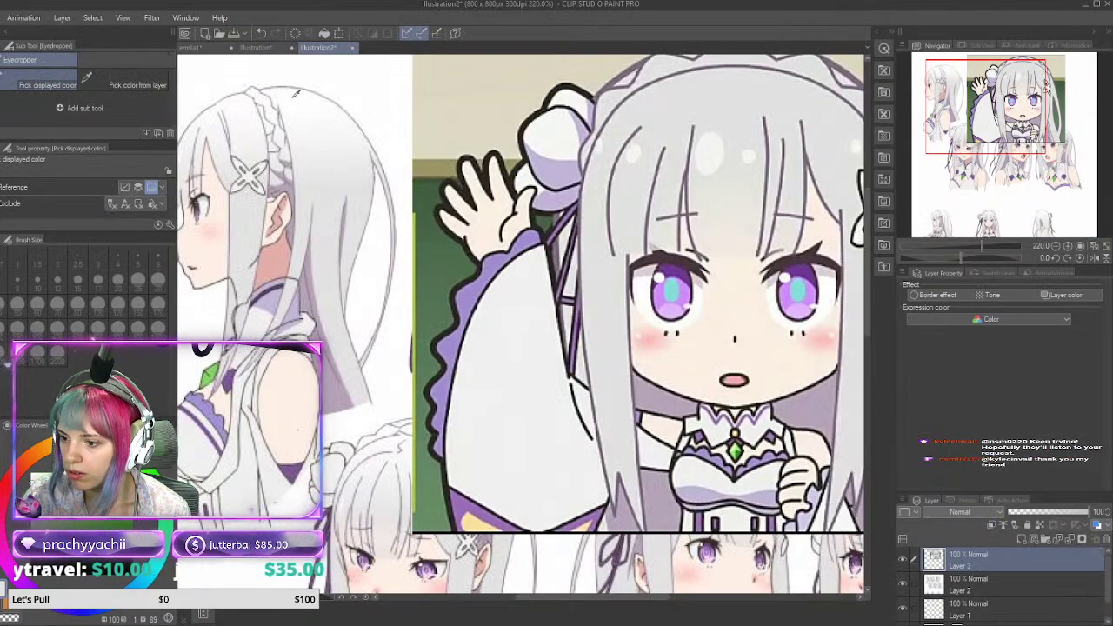
key(p)
click(256, 47)
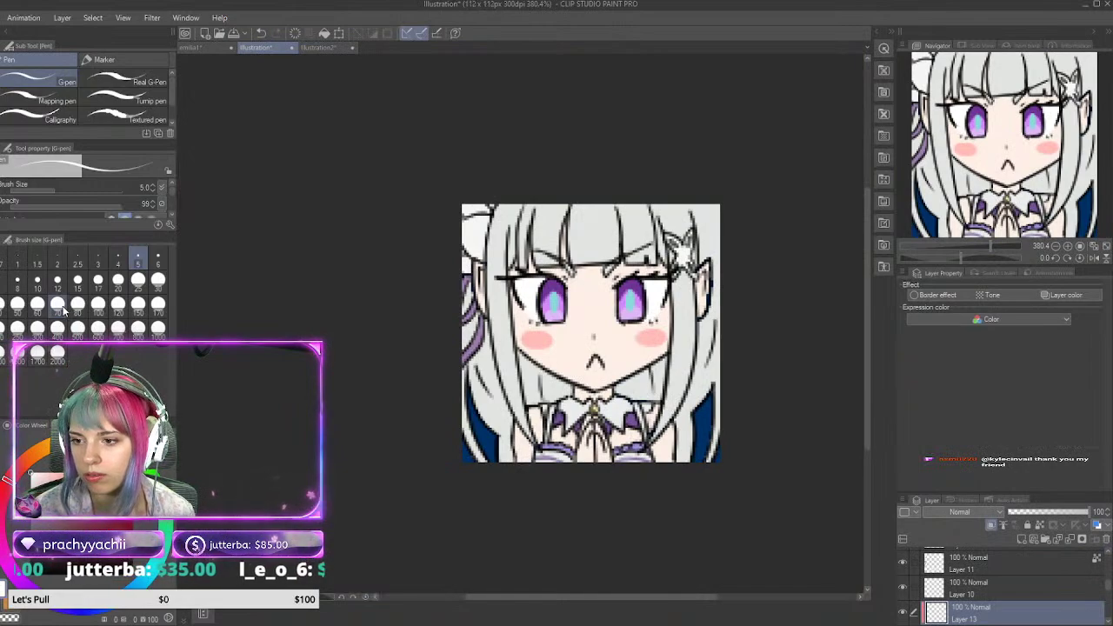
click(61, 306)
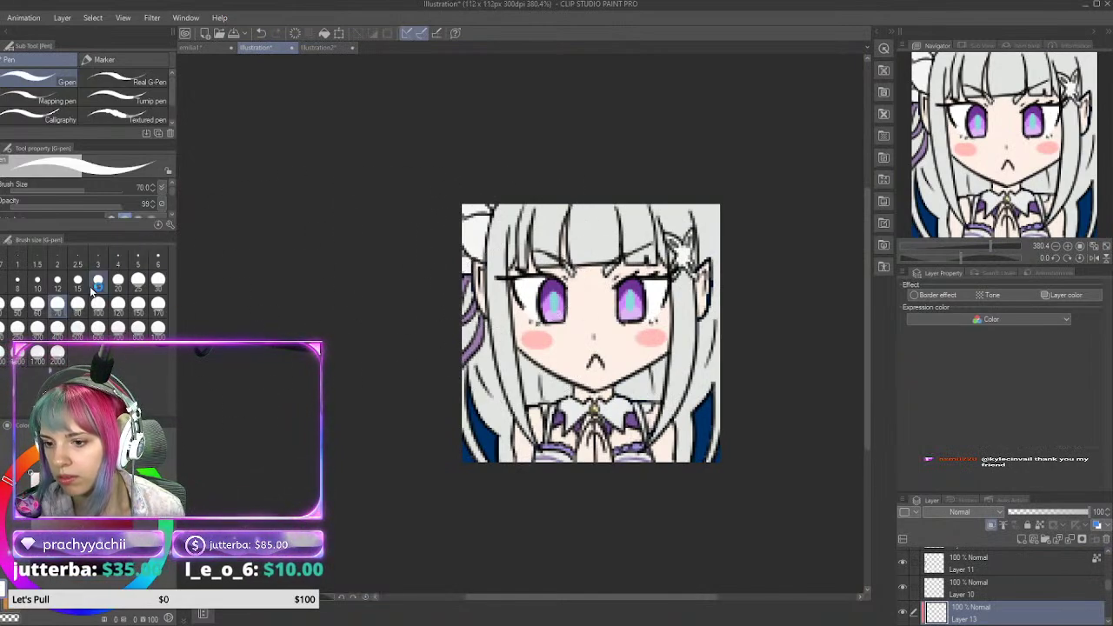
click(79, 282)
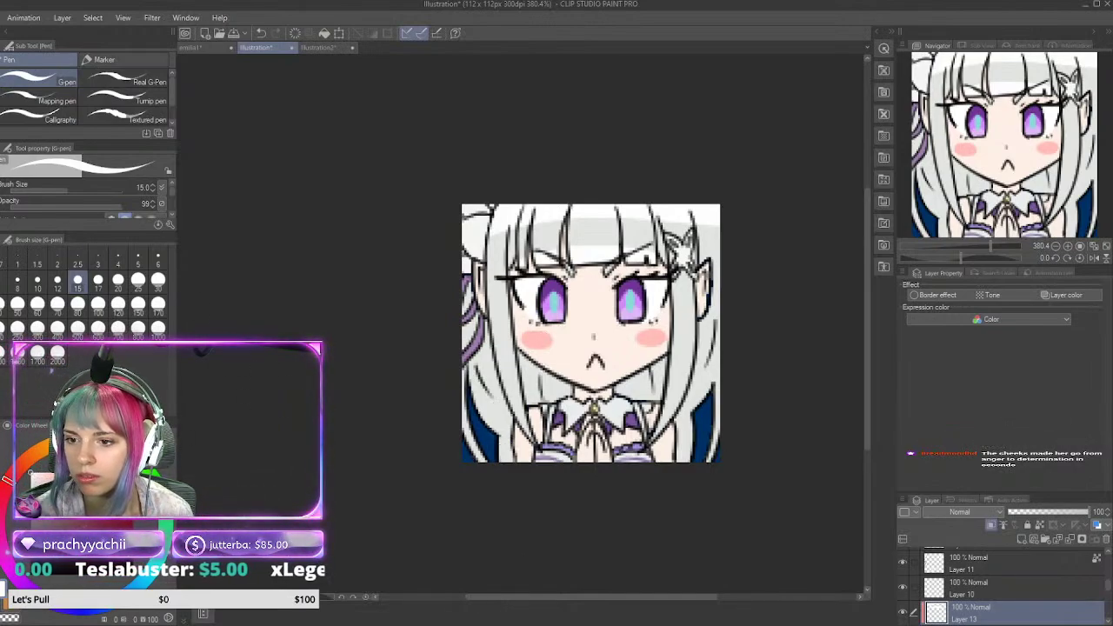
Step: Blend the white highlight softly into the grey hair with the Blend tool at sizes 10 and 15
key(j)
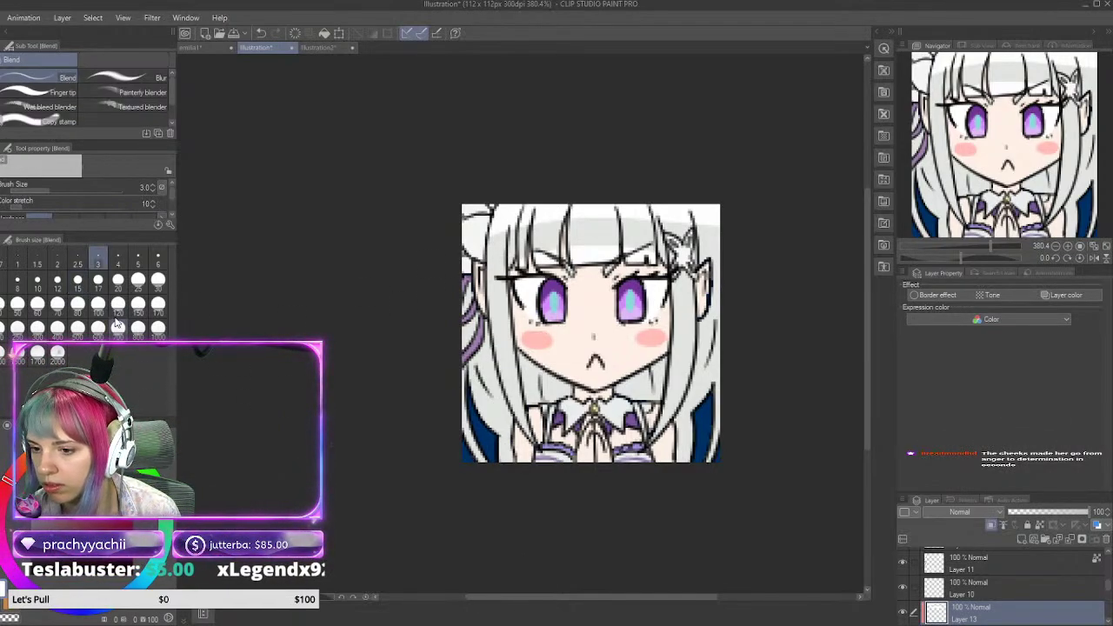
click(78, 279)
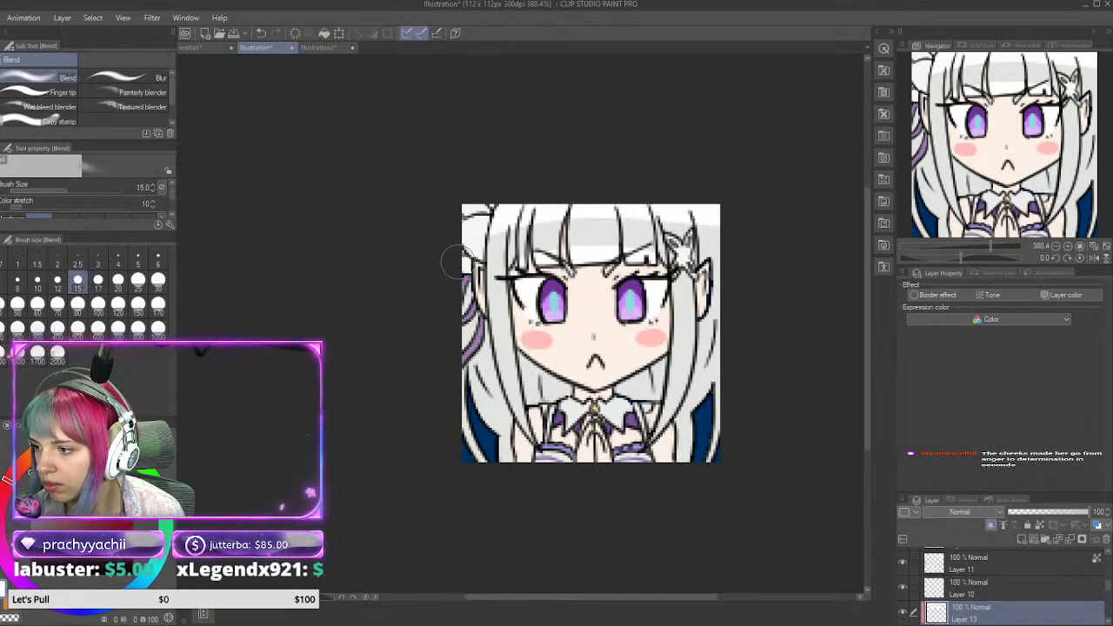
click(38, 279)
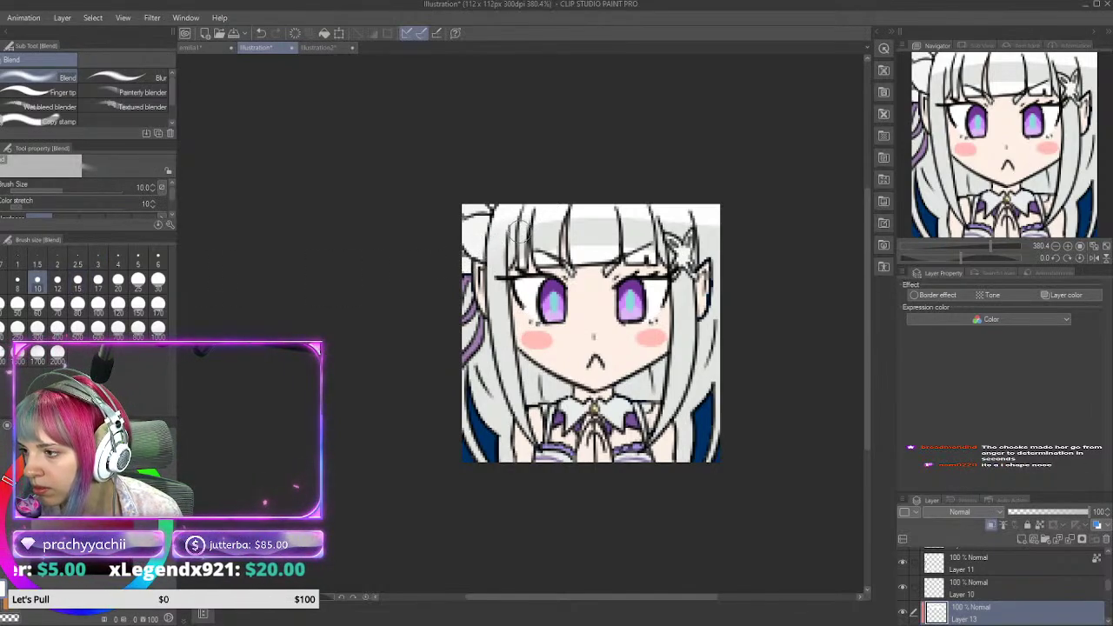
click(84, 283)
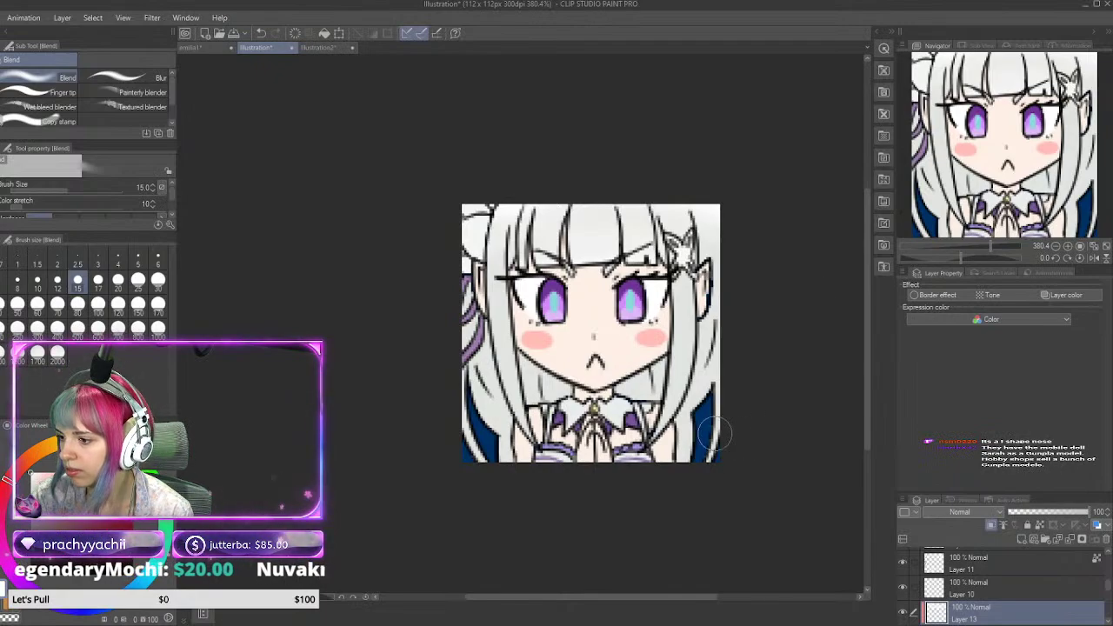
Step: Sample a hair shade from the lower ends of the side-view reference hair and return to the emote drawing
click(318, 49)
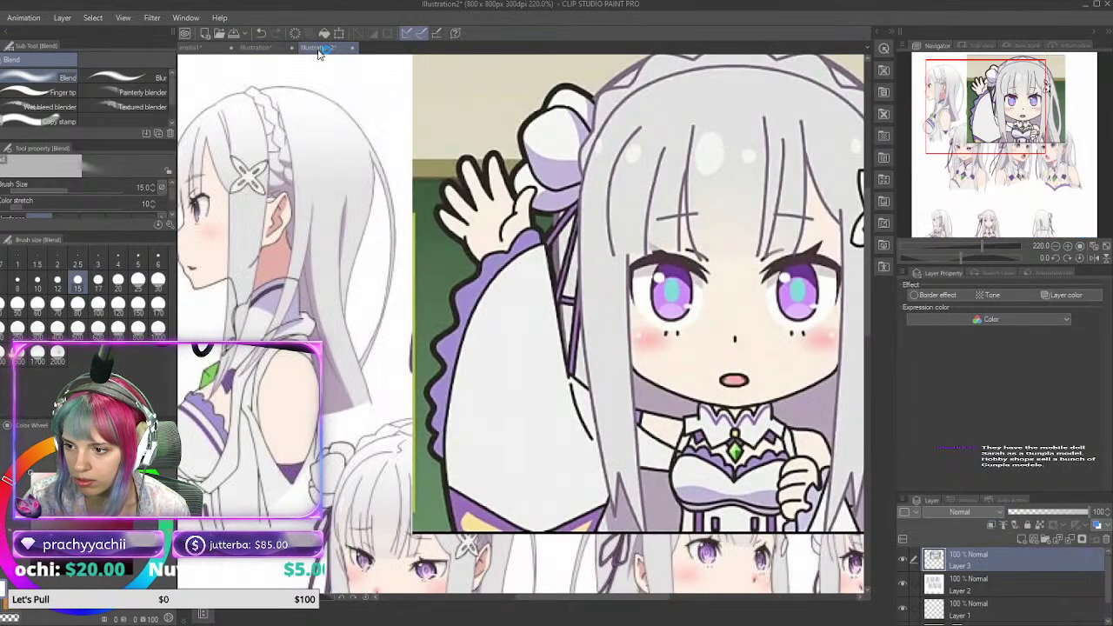
key(i)
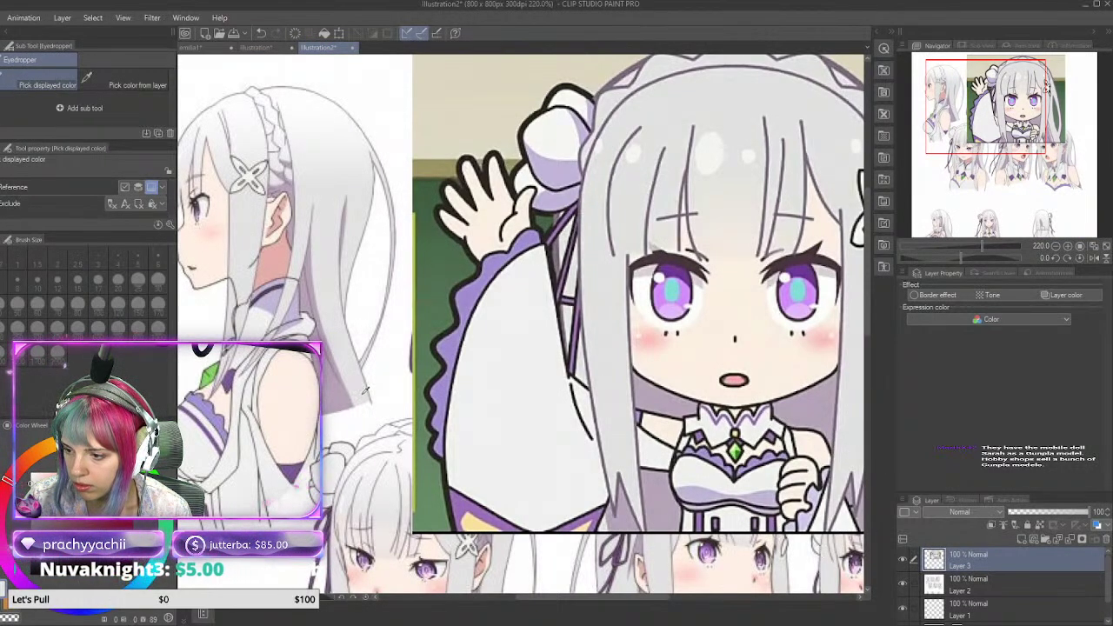
key(j)
click(212, 50)
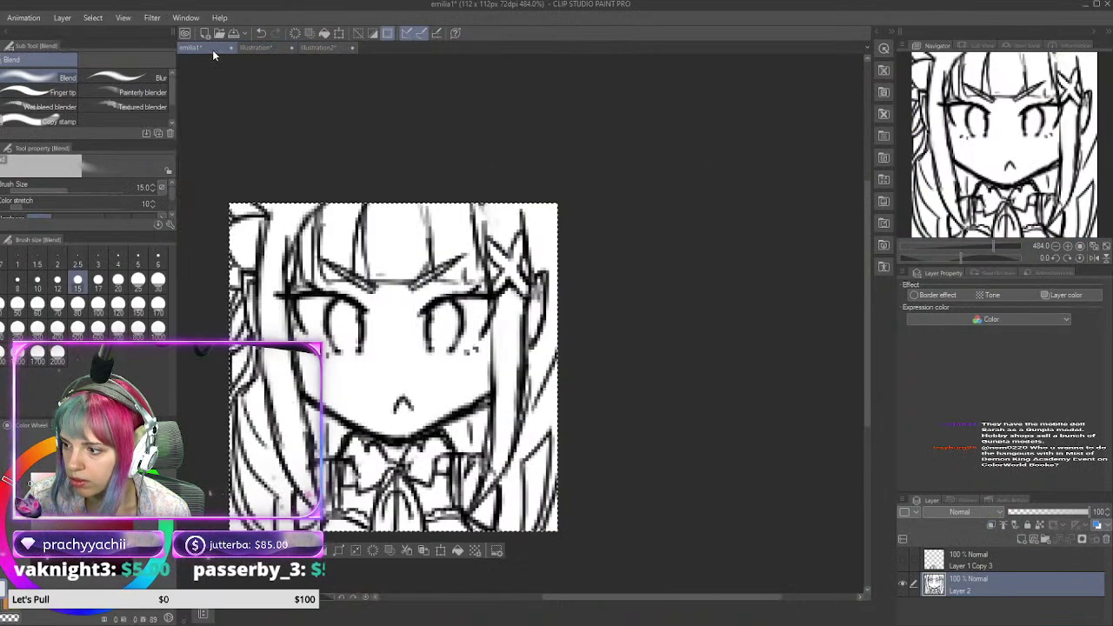
click(261, 47)
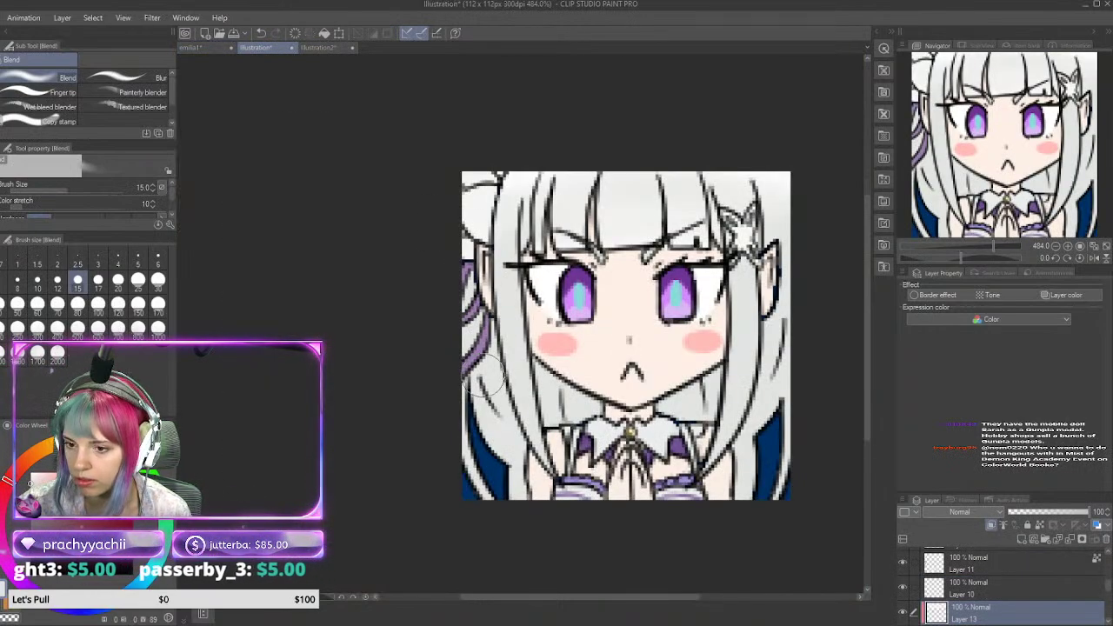
Step: Add another new raster layer above Layer 13 and clip it to the layer below
key(p)
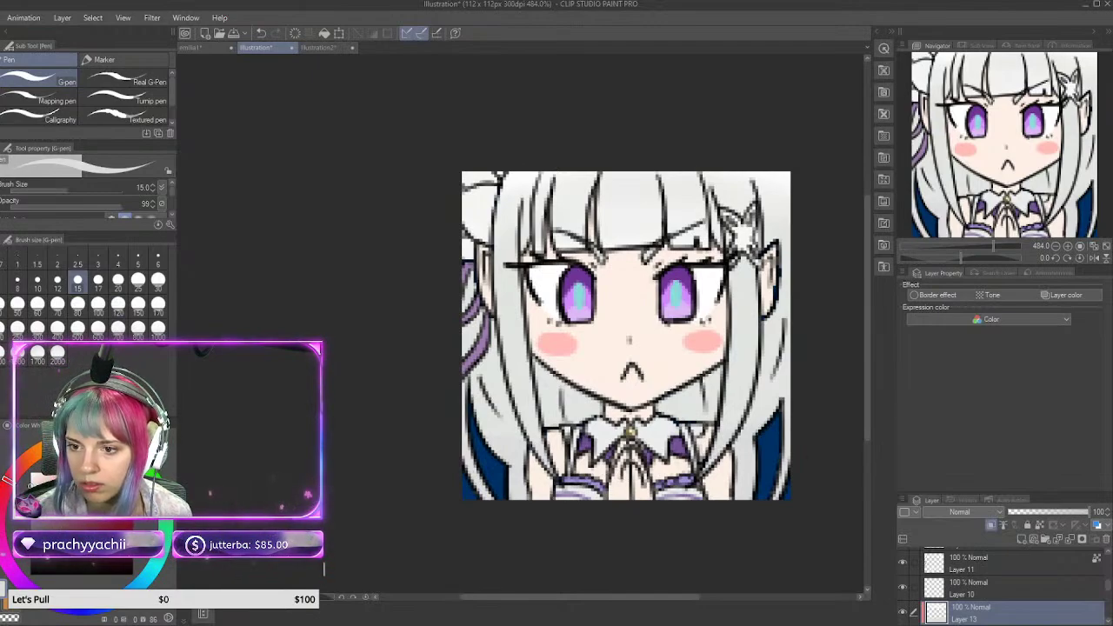
key(j)
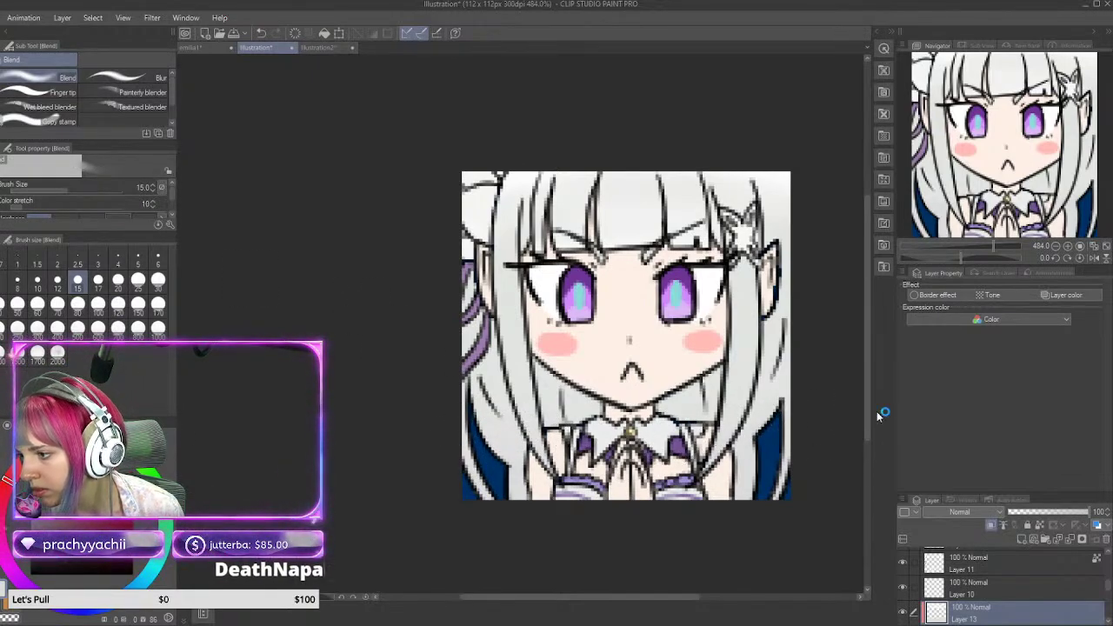
click(1023, 539)
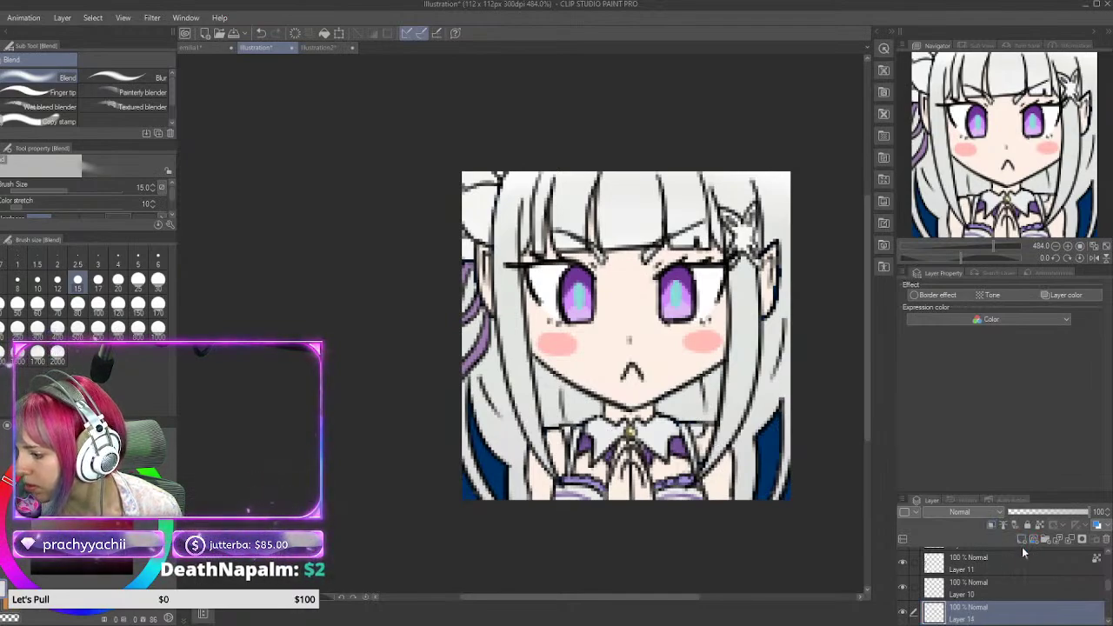
click(992, 526)
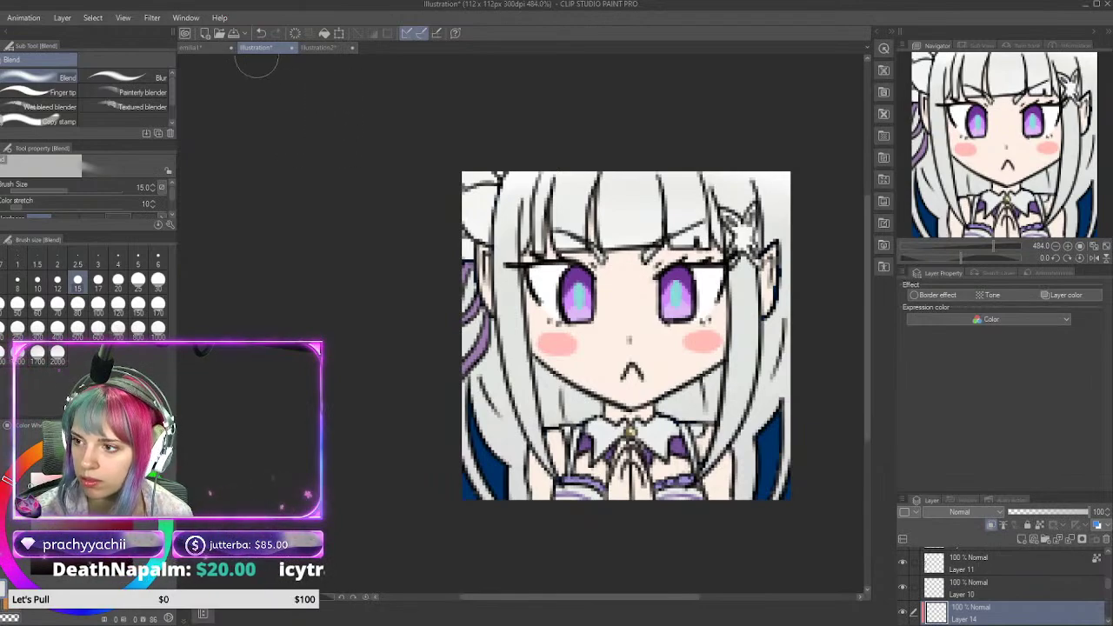
Step: Sample the mauve shadow shade from the side-view reference hair and return to the emote drawing with the G-pen
click(211, 49)
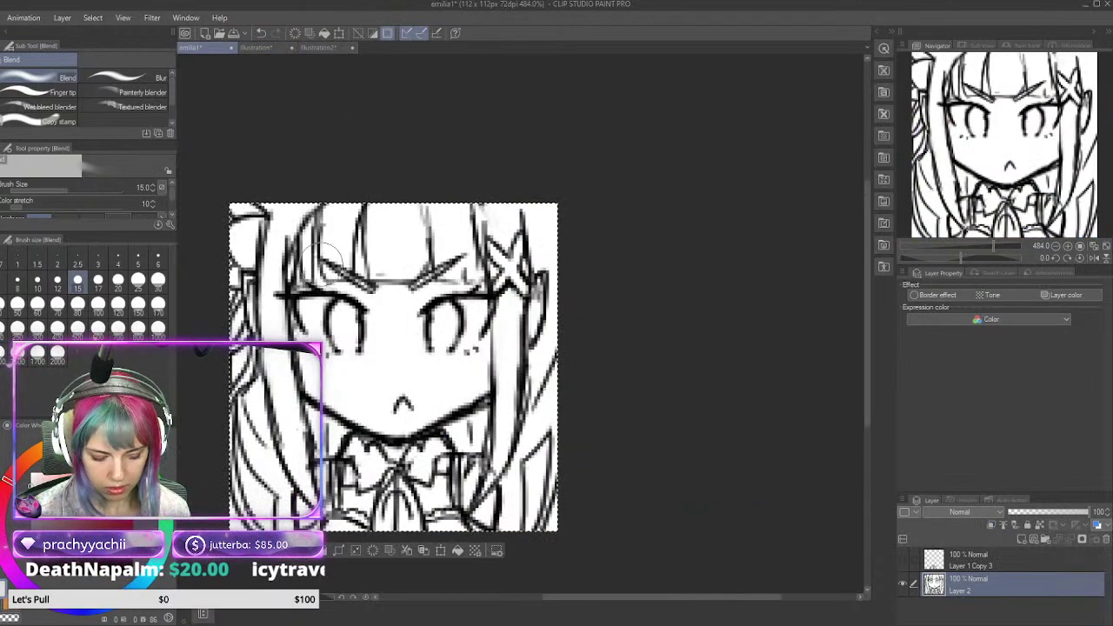
click(324, 48)
key(i)
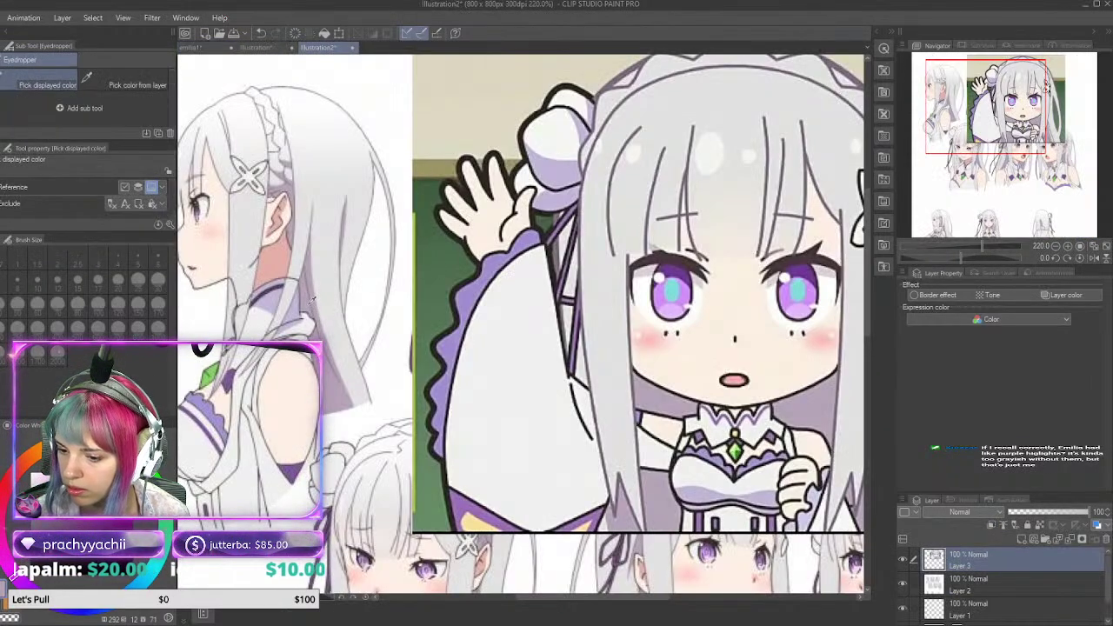
key(j)
click(261, 48)
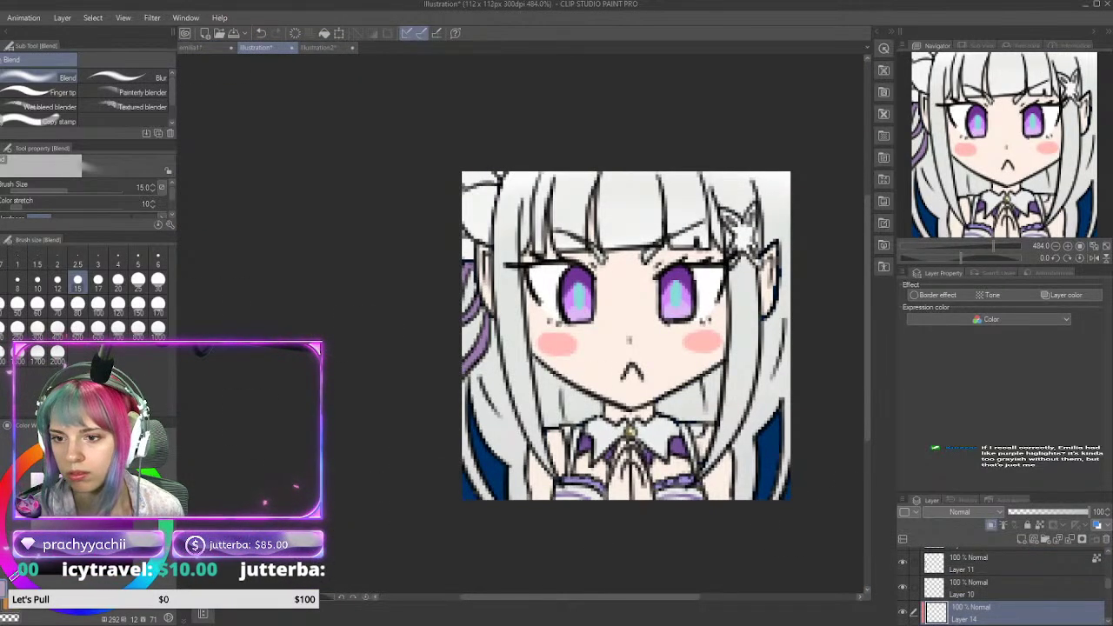
key(p)
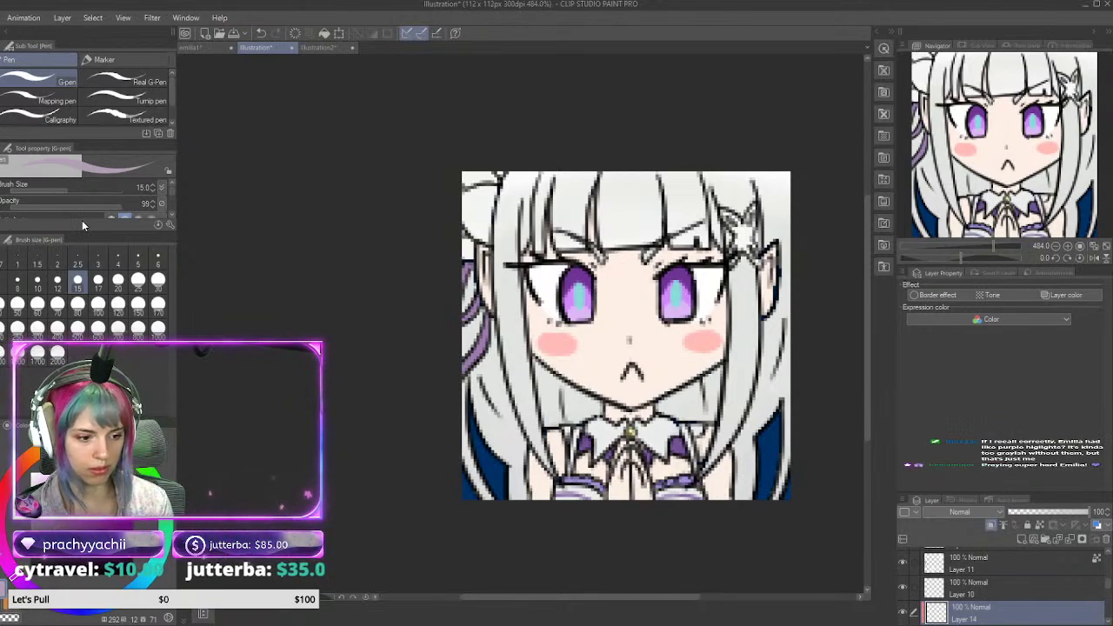
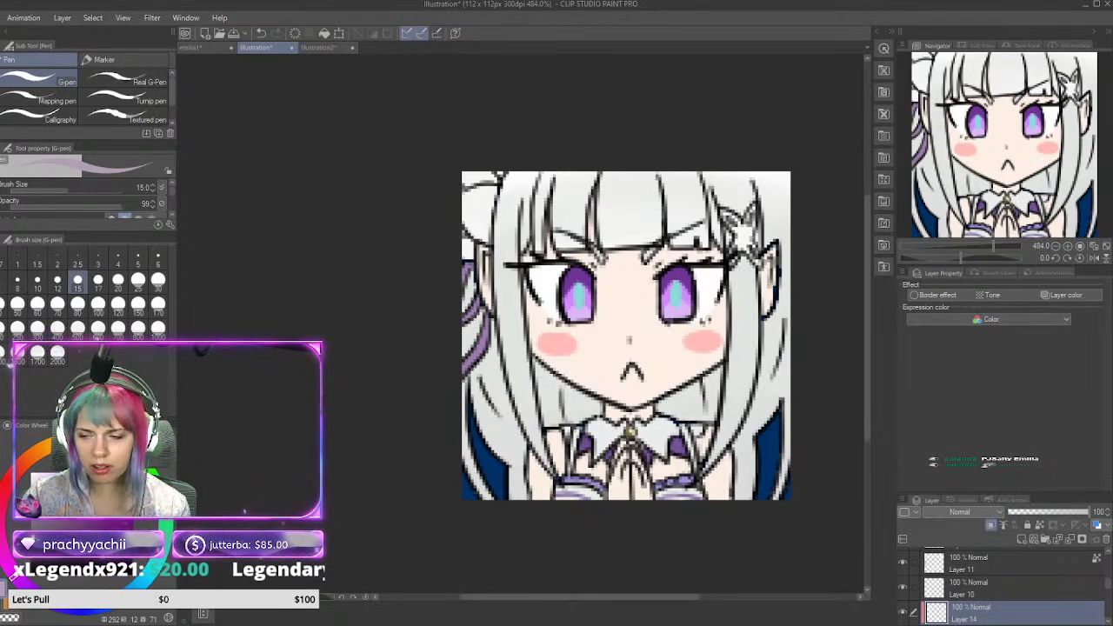
Step: Paint the mauve shadow over the hair behind the neck on both sides, using the G-pen at size 10
mouse_move(562, 389)
mouse_down()
mouse_move(564, 425)
mouse_move(567, 406)
mouse_move(600, 460)
mouse_up()
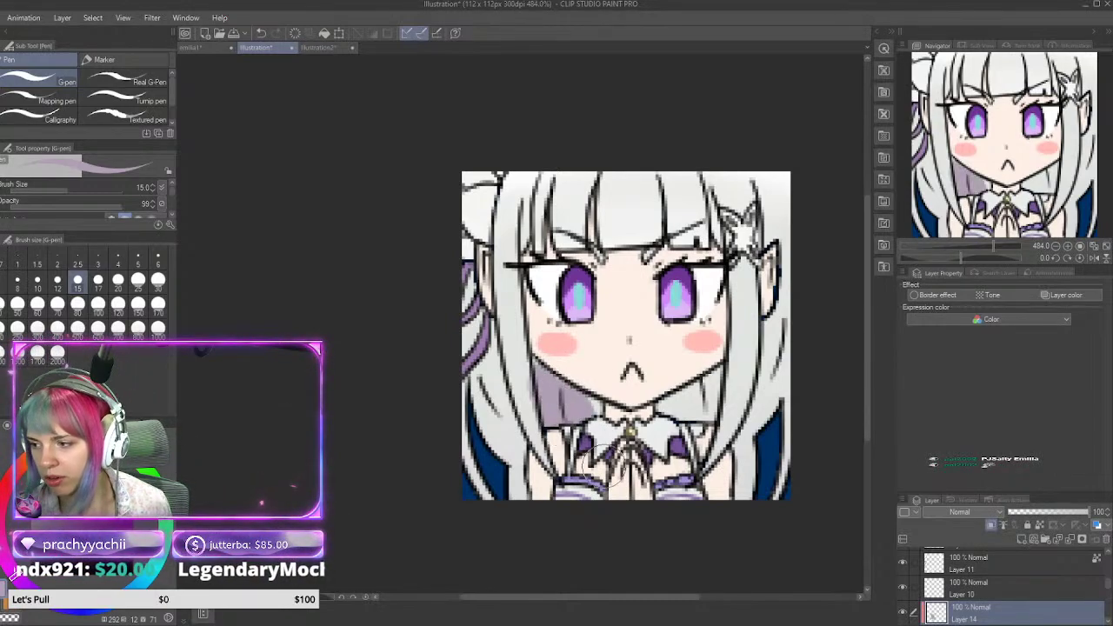
key(ctrl+z)
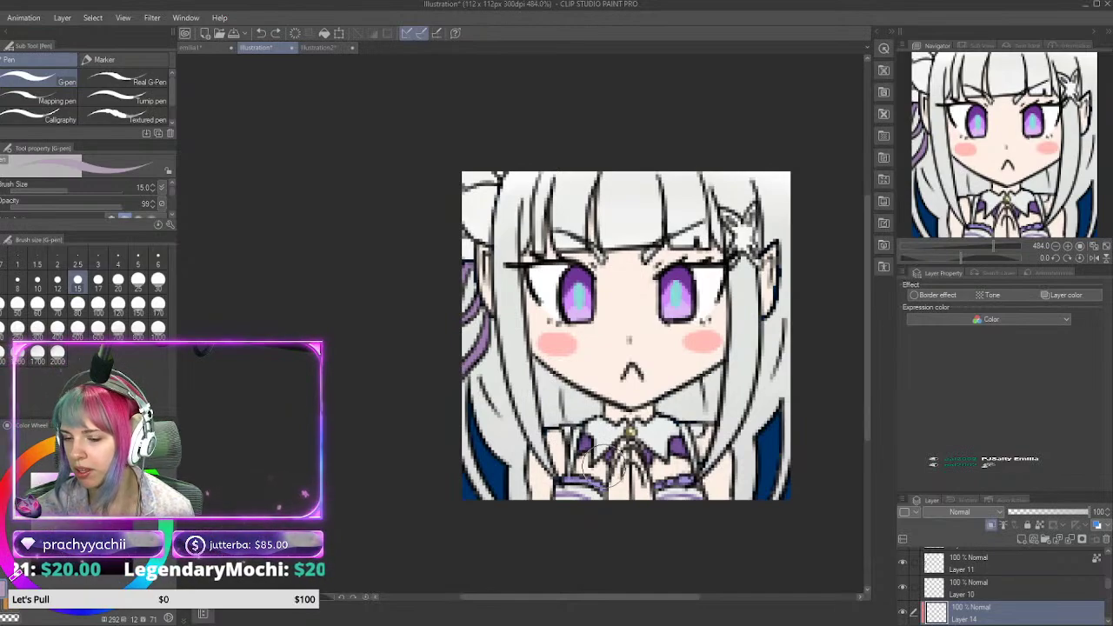
click(58, 285)
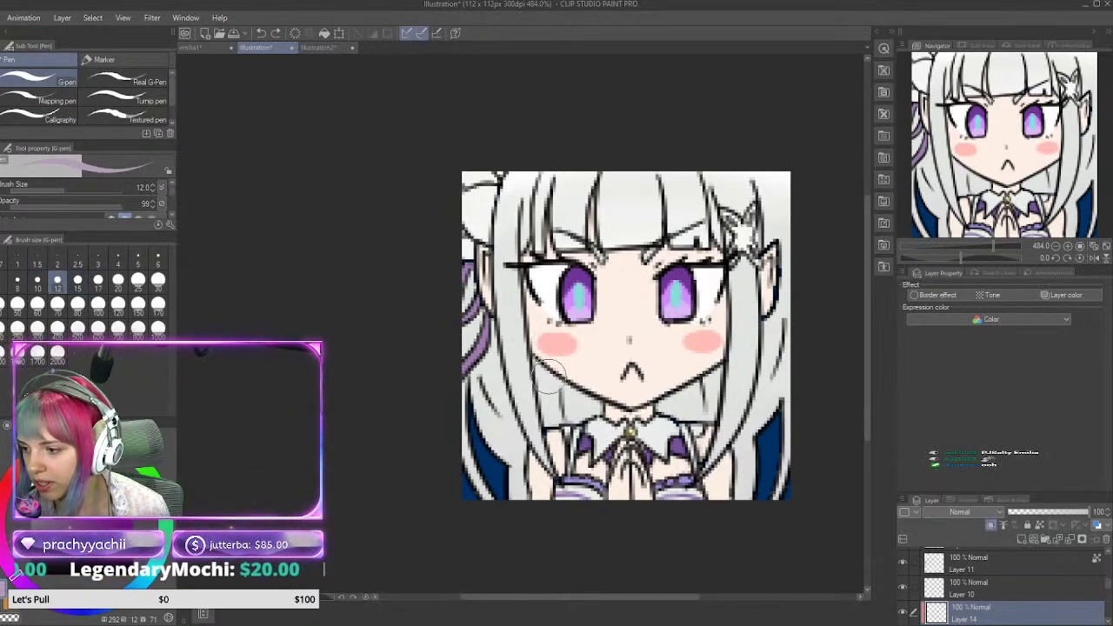
click(38, 284)
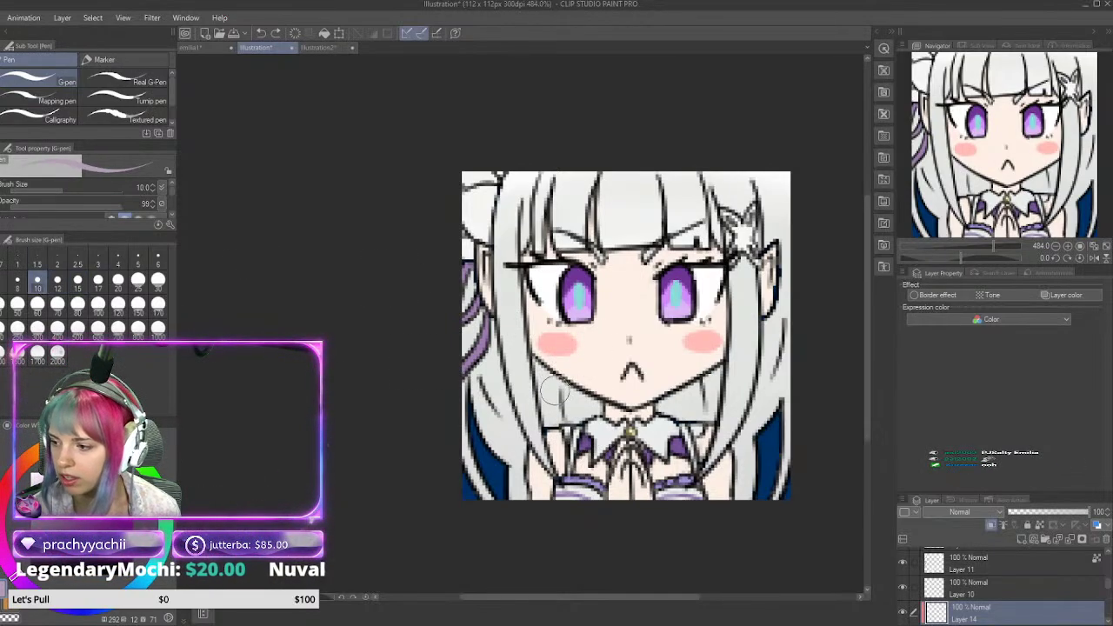
drag(545, 364, 565, 431)
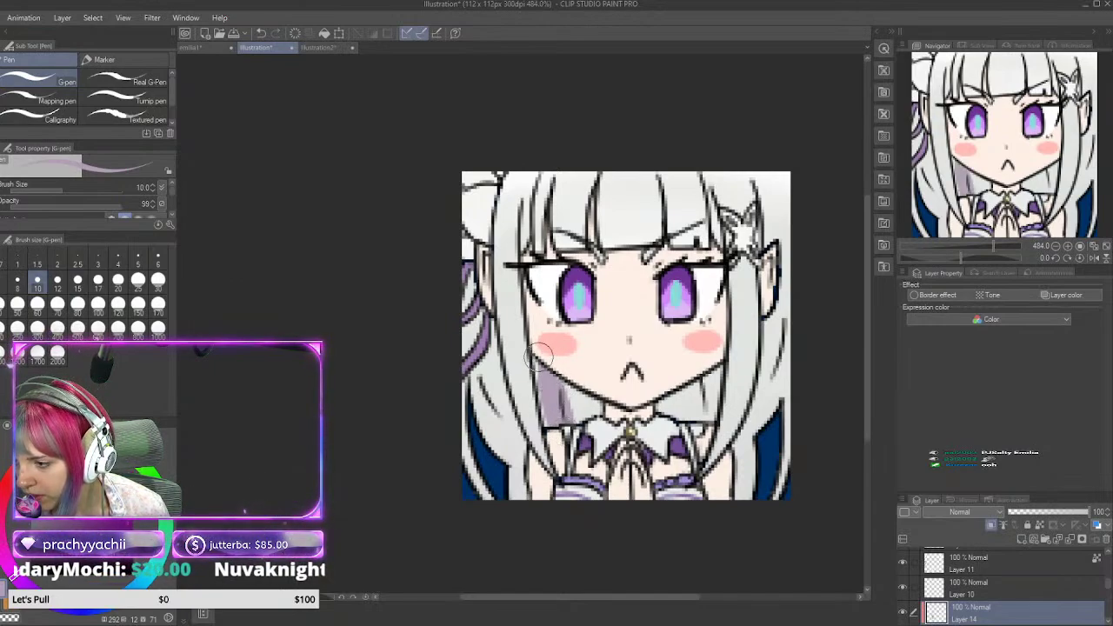
drag(538, 356, 563, 435)
mouse_move(570, 397)
mouse_down()
mouse_move(583, 426)
mouse_move(611, 386)
mouse_move(662, 393)
mouse_move(685, 380)
mouse_move(700, 409)
mouse_move(713, 356)
mouse_move(709, 391)
mouse_up()
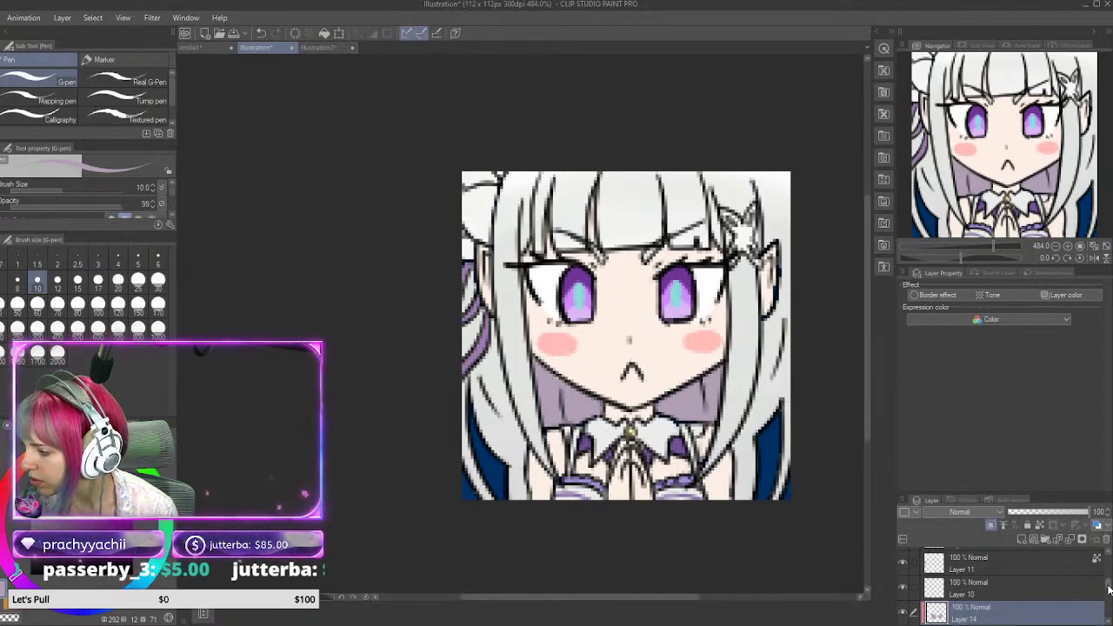
Step: Lock the transparent pixels of Layer 7 and repaint its base hair a light violet-grey with the G-pen at size 400
drag(1108, 587, 1108, 596)
click(976, 606)
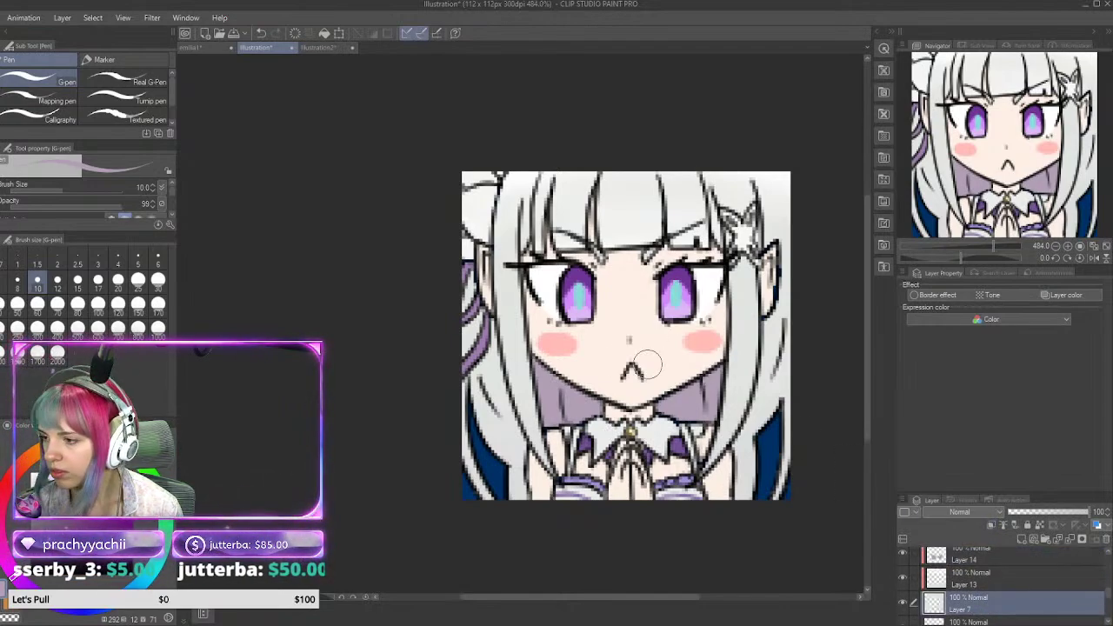
key(i)
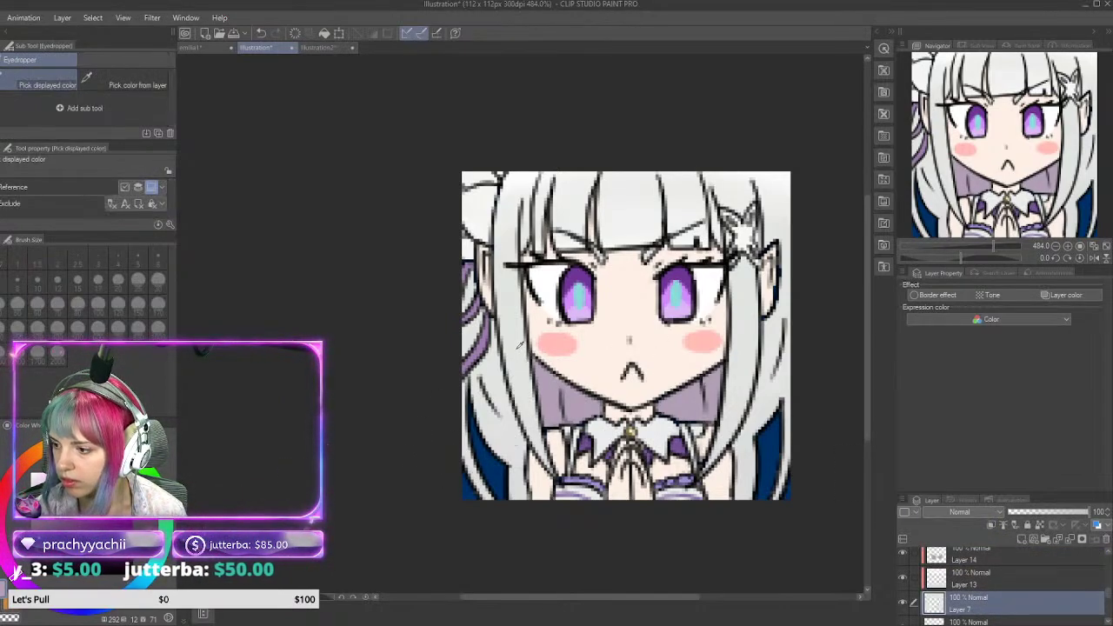
key(p)
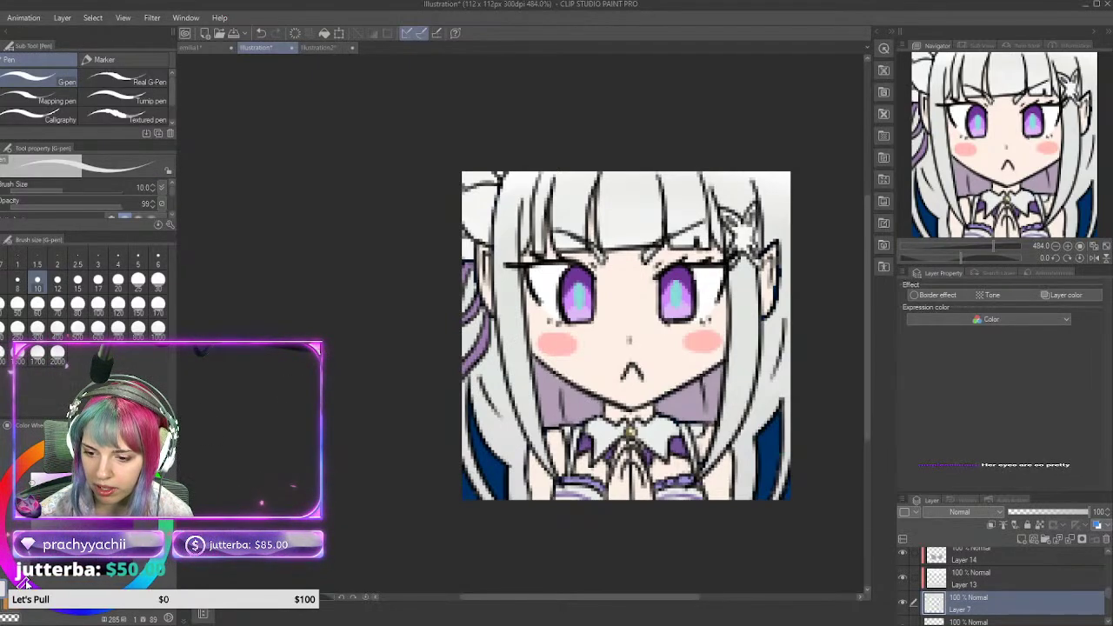
click(58, 328)
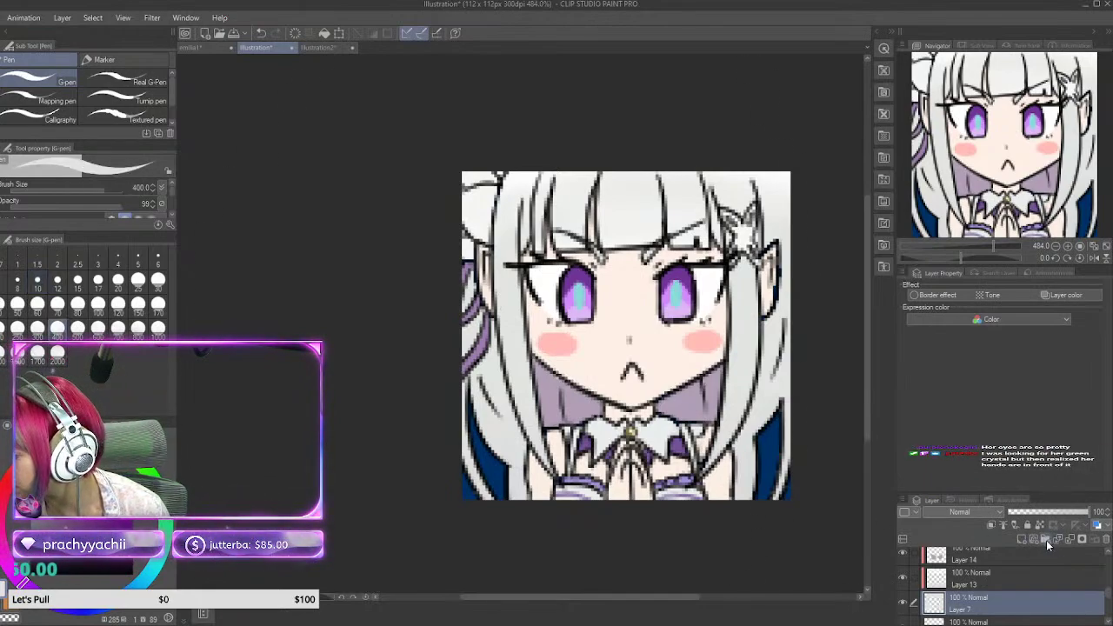
click(1039, 525)
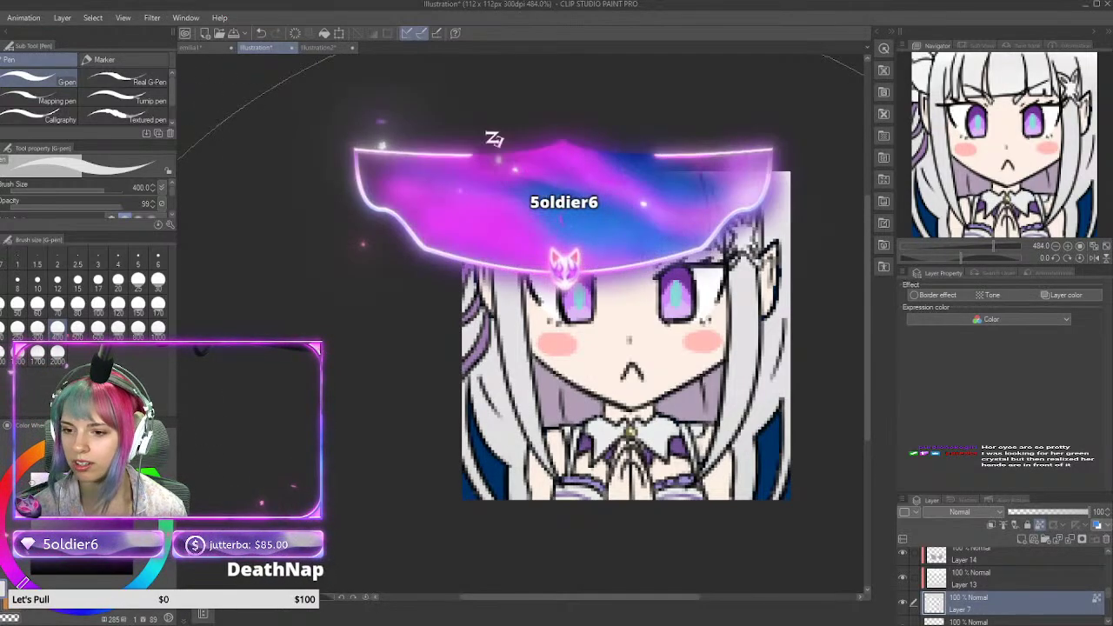
Step: Set the G-pen to size 15 and add a new clipped raster layer above Layer 14
click(77, 280)
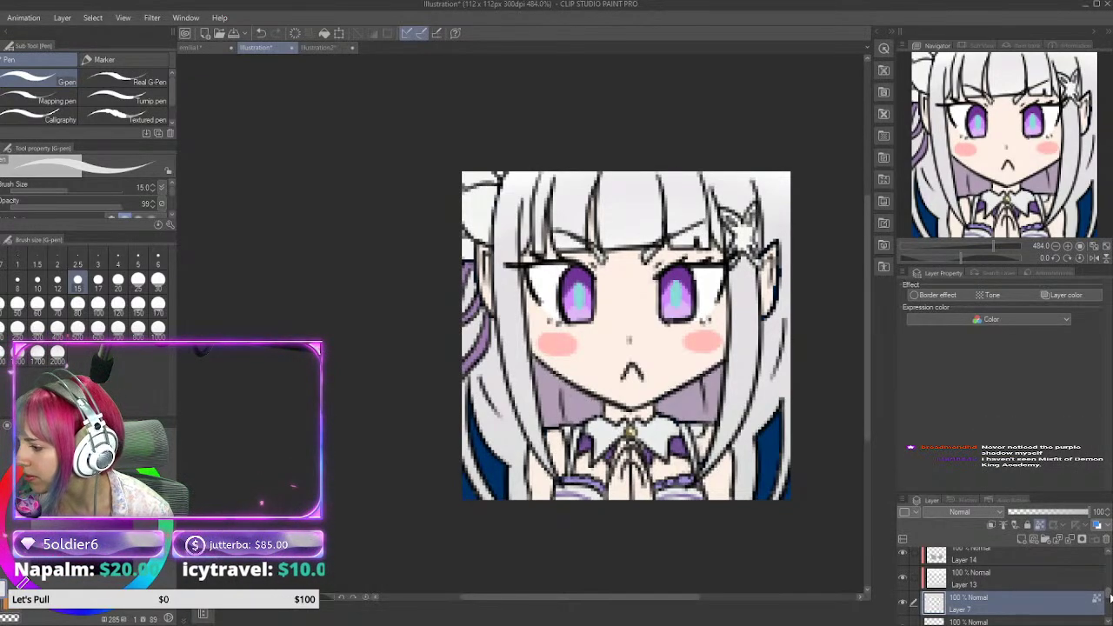
click(1007, 551)
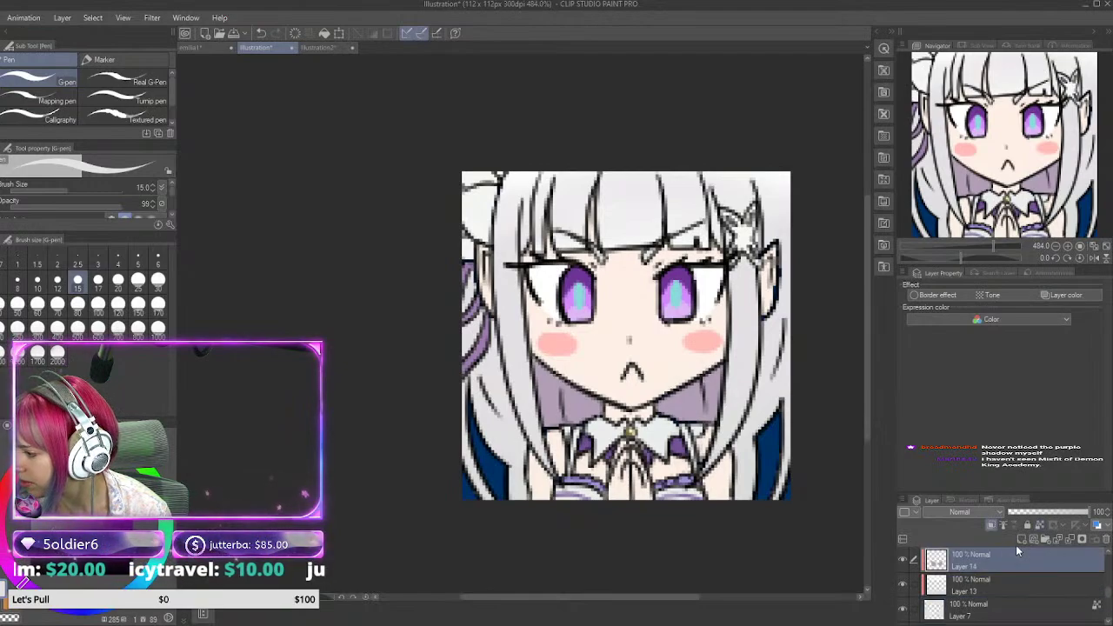
click(1020, 539)
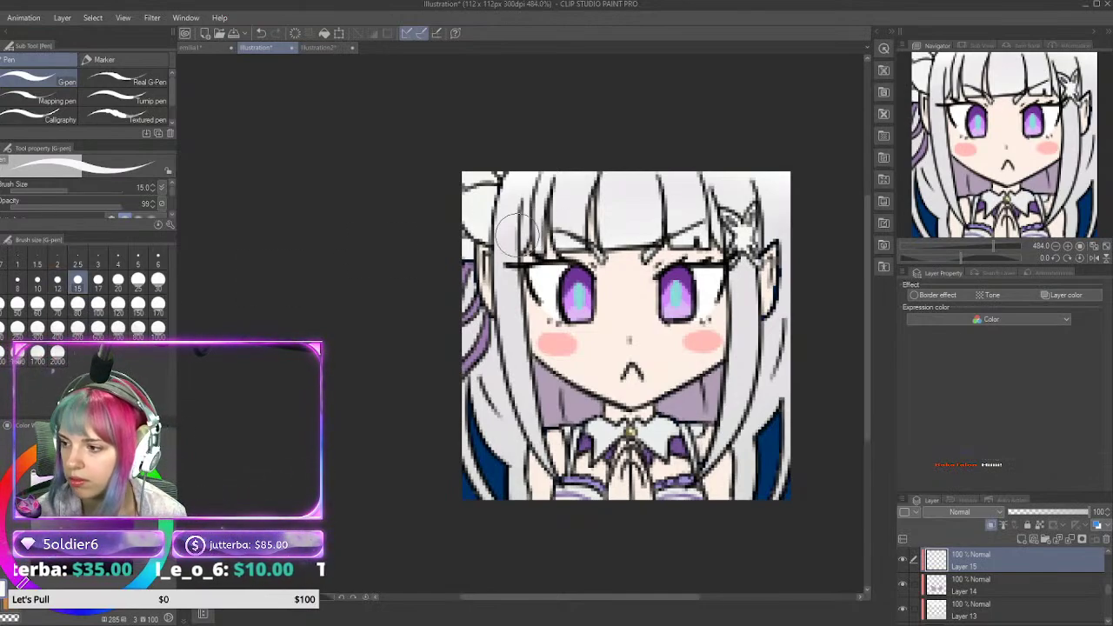
click(38, 279)
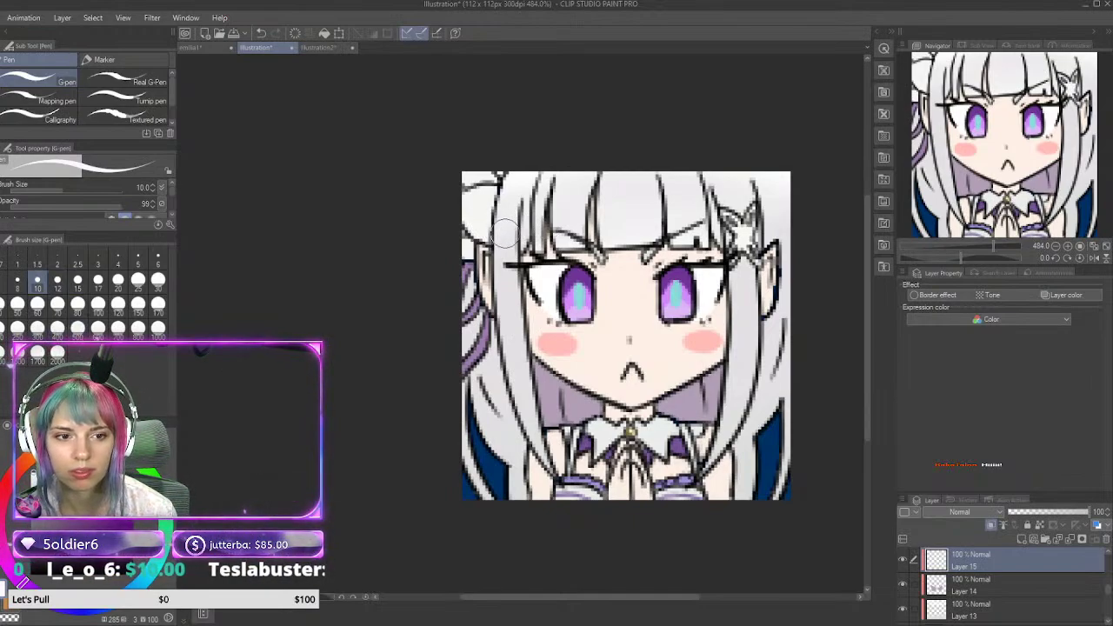
drag(604, 205, 611, 196)
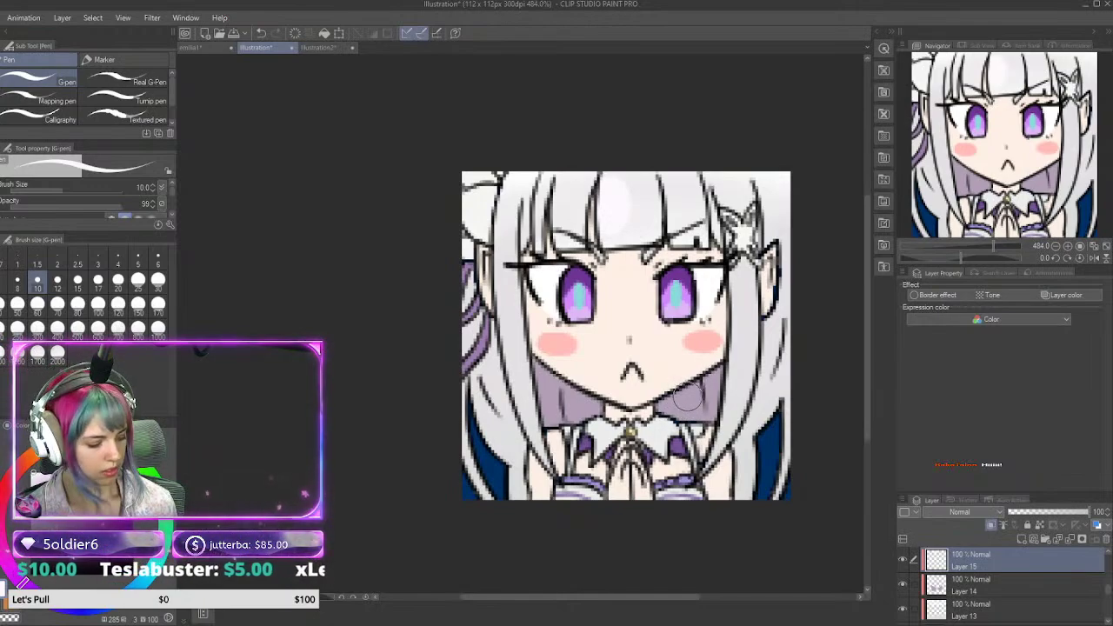
key(ctrl+z)
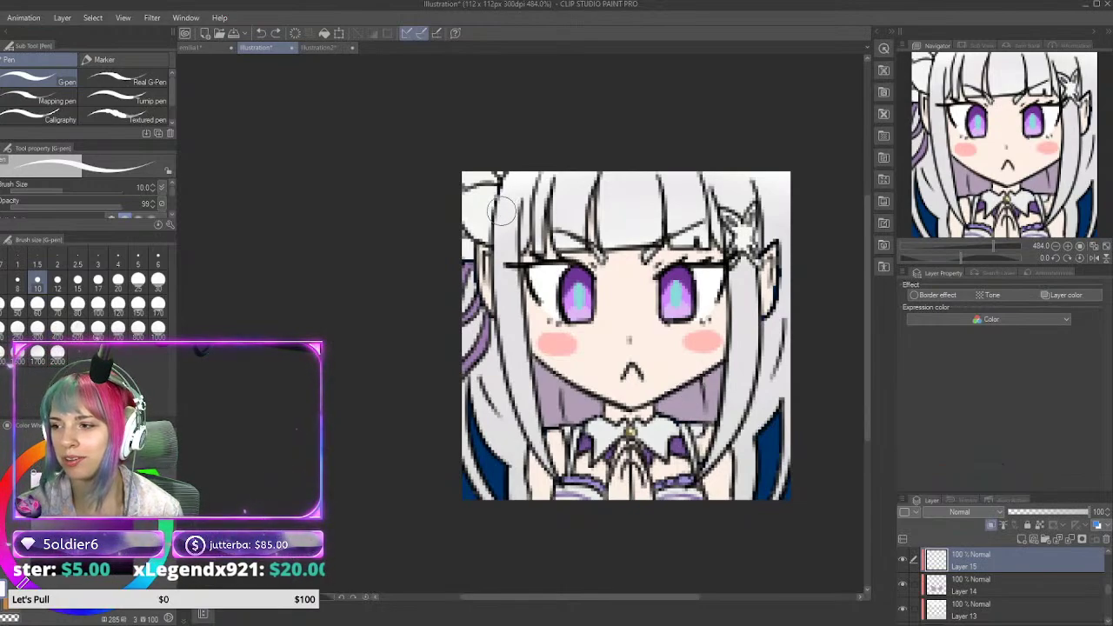
mouse_move(502, 208)
mouse_down()
mouse_move(698, 215)
mouse_move(825, 199)
mouse_up()
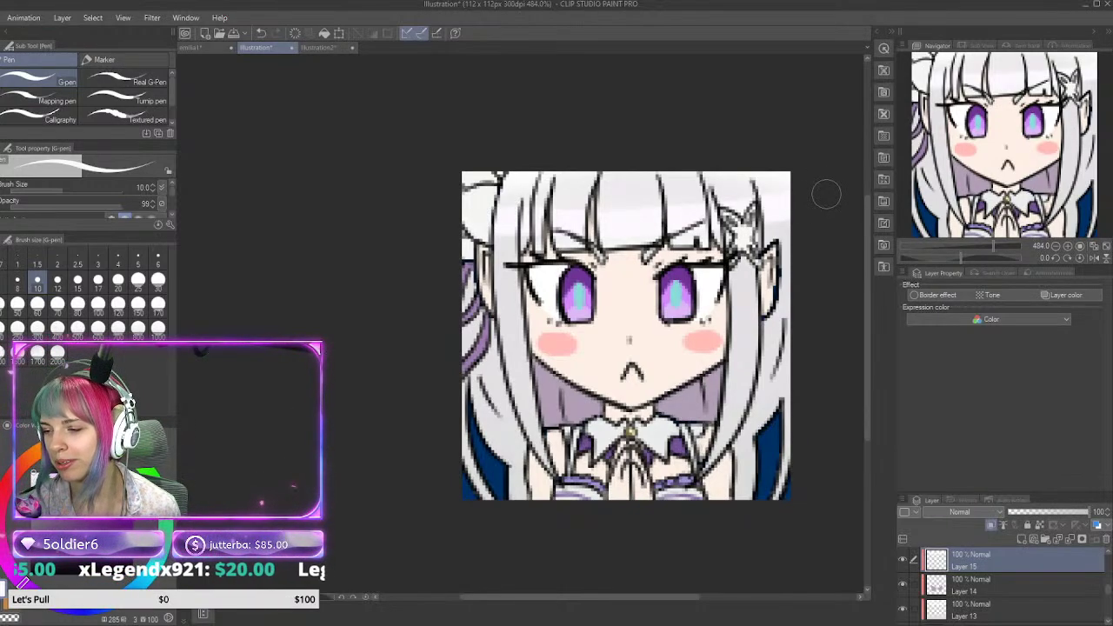
key(ctrl+z)
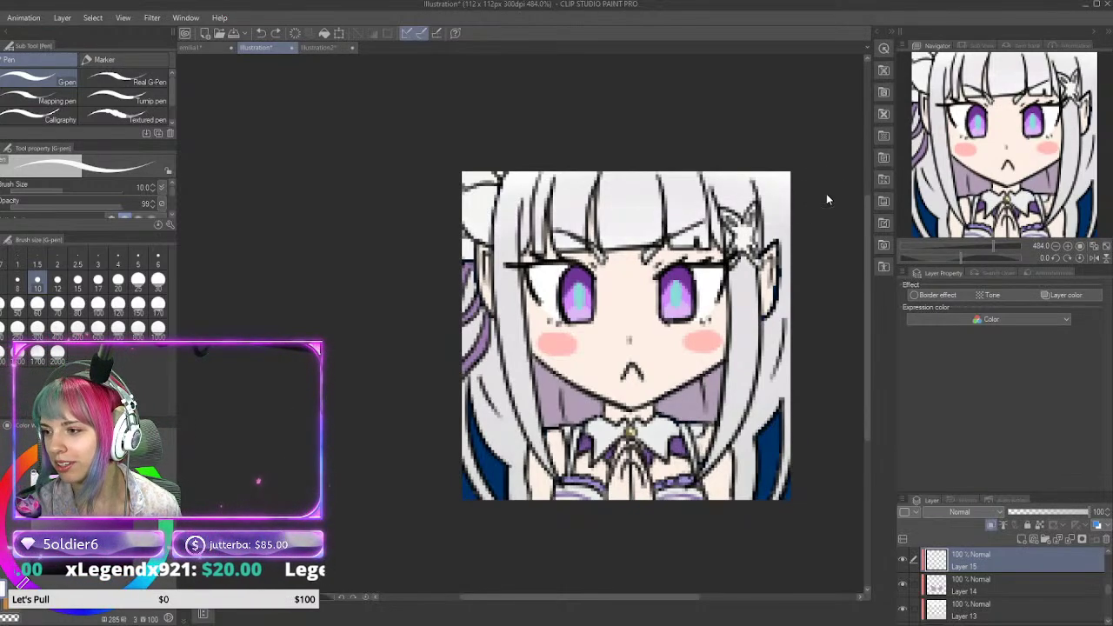
Step: Paint pure white highlight spots on the upper part of the middle bangs with the G-pen at size 7
click(9, 285)
drag(579, 188, 574, 225)
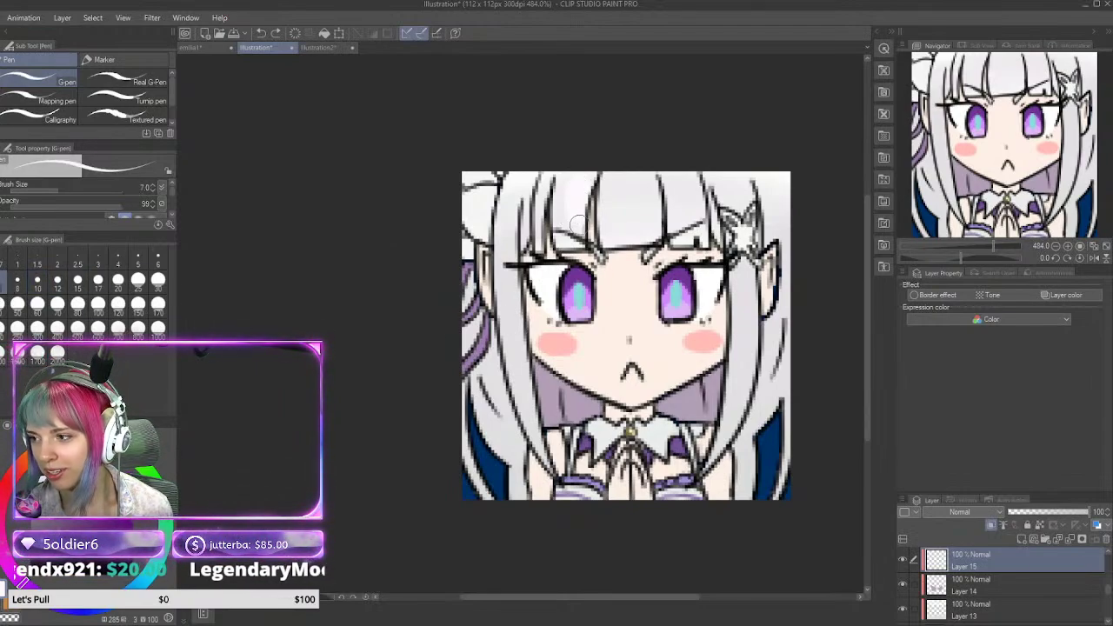
key(ctrl+z)
click(66, 485)
key(x)
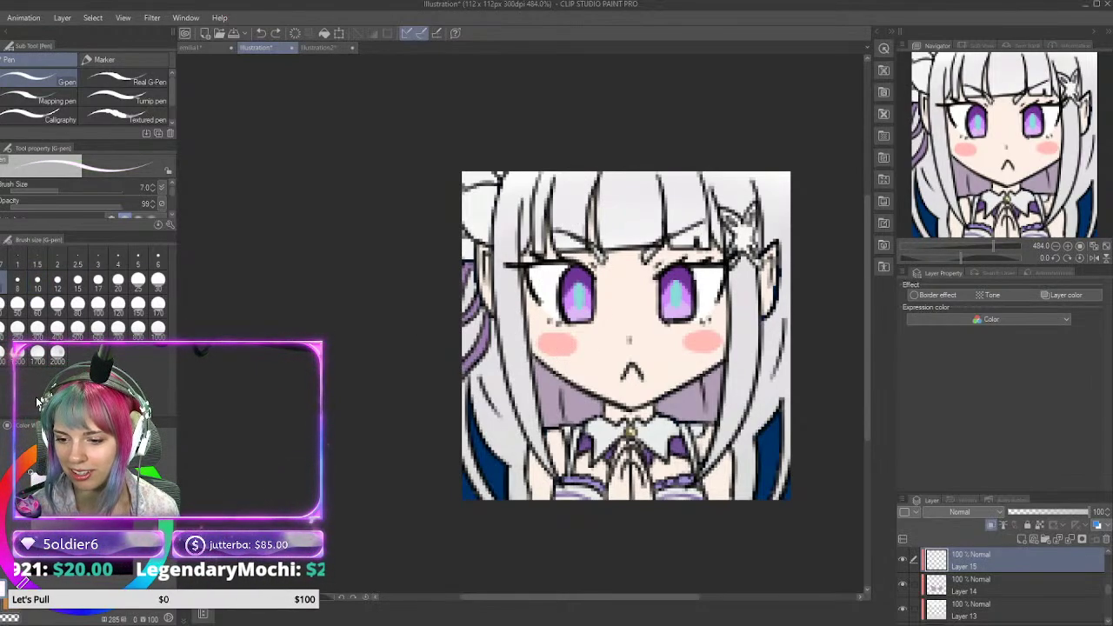
mouse_move(611, 189)
mouse_down()
mouse_move(614, 219)
mouse_move(614, 184)
mouse_up()
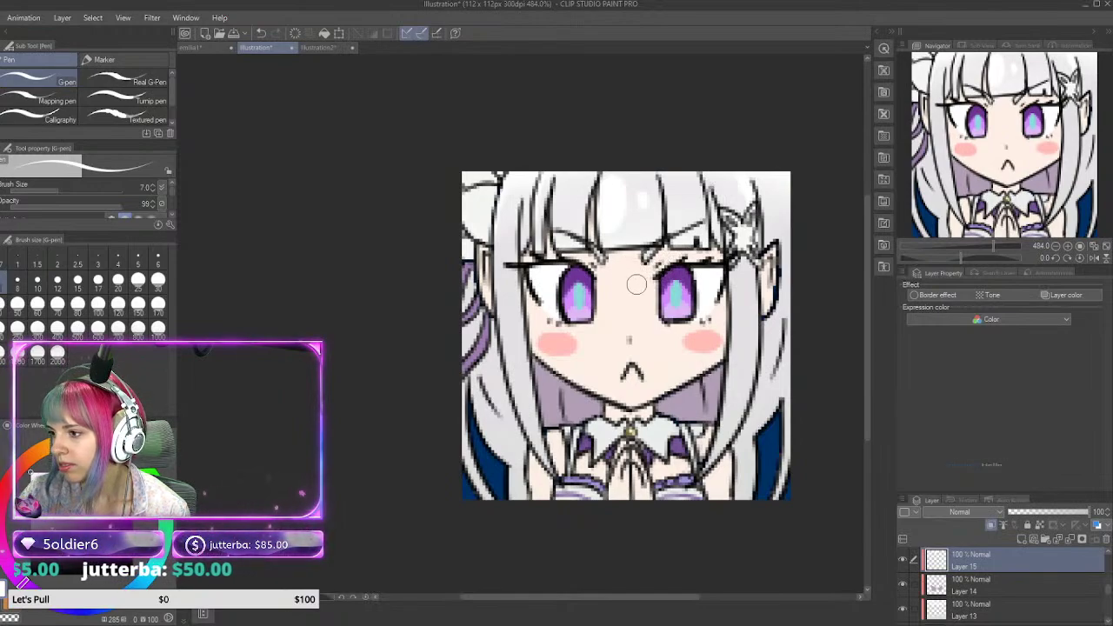
scroll(637, 284, up, 1)
scroll(638, 285, down, 3)
scroll(641, 286, up, 3)
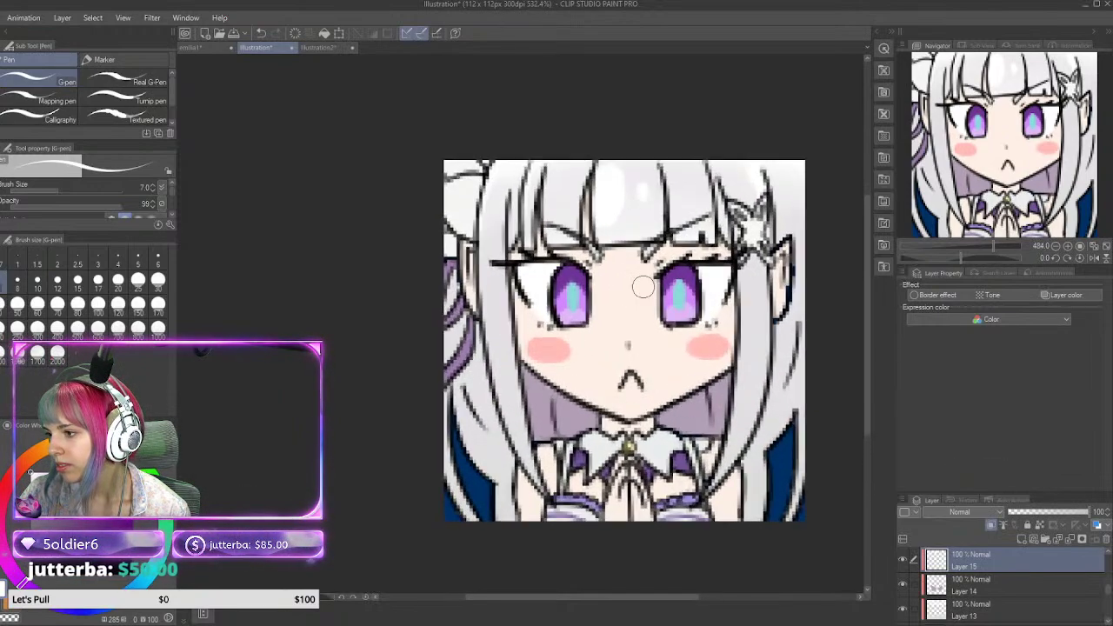
scroll(643, 287, down, 1)
scroll(686, 252, up, 1)
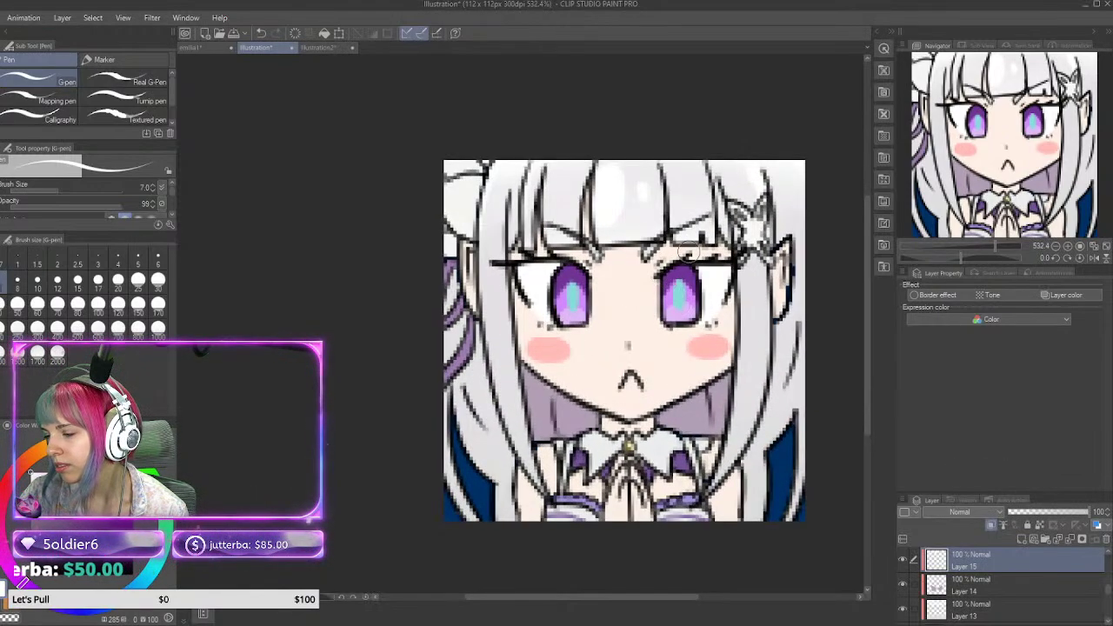
Step: Try the hard eraser at size 15 and the soft eraser at sizes 17 and 25 on the hair in Layer 7
scroll(974, 585, down, 3)
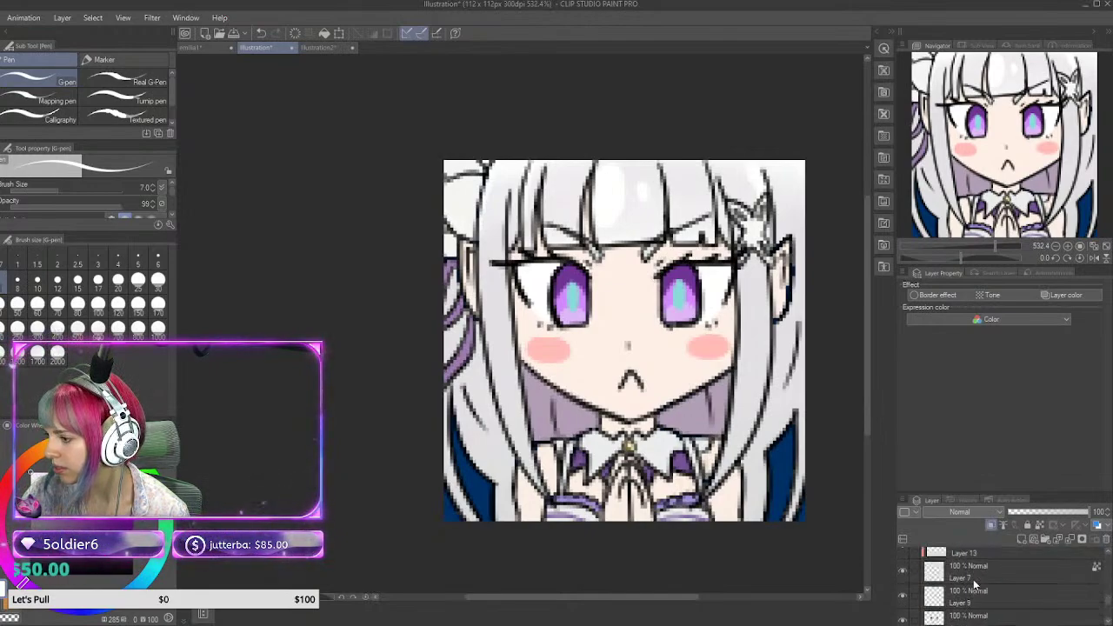
click(964, 580)
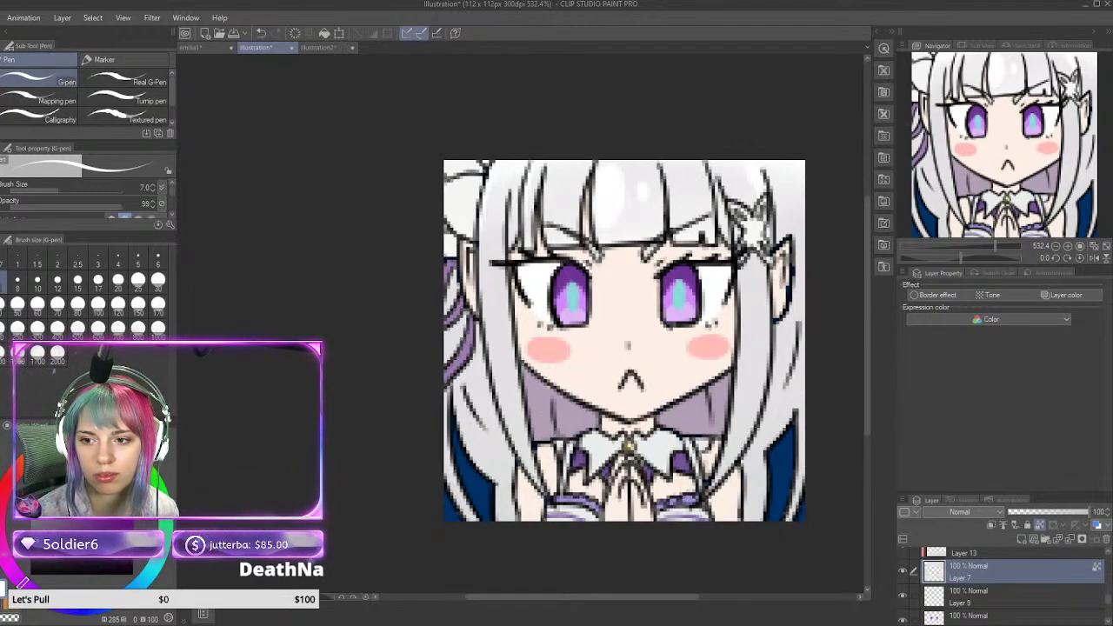
key(j)
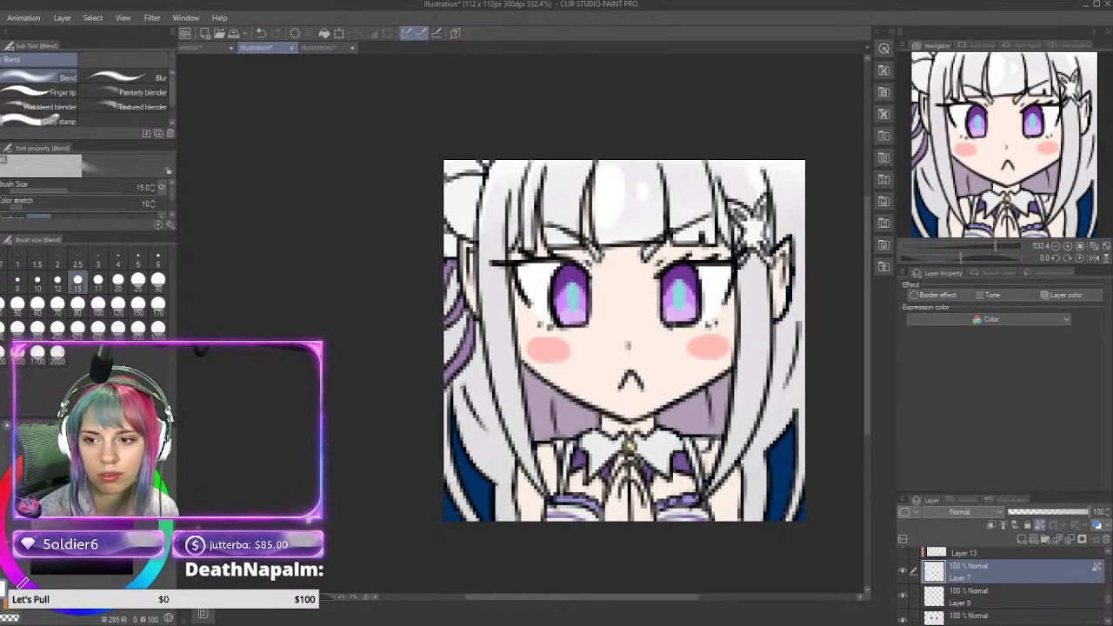
key(e)
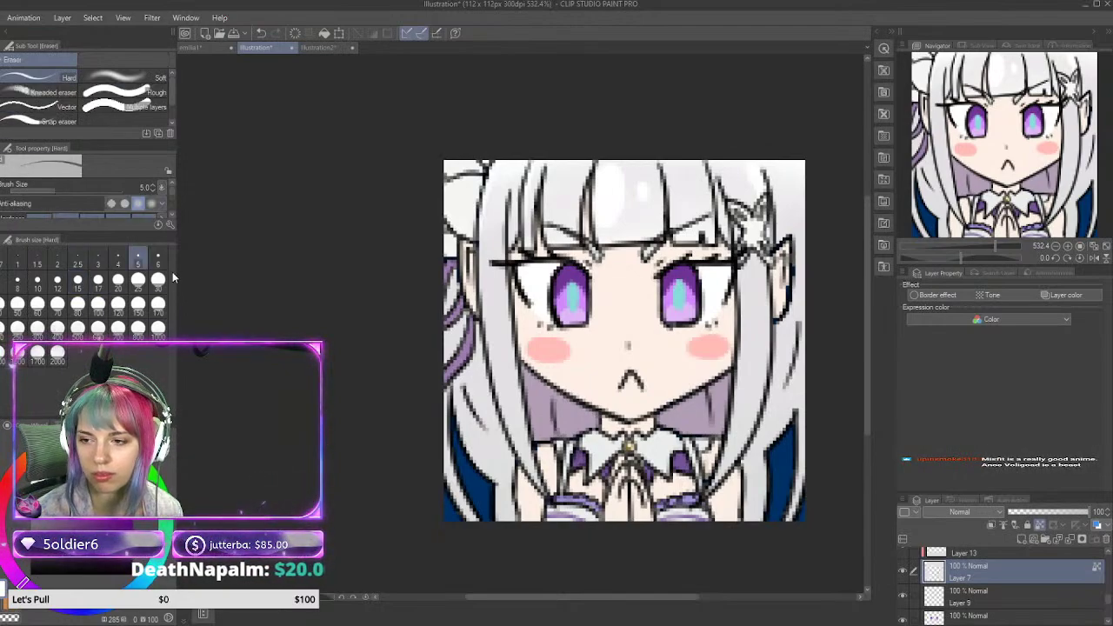
click(78, 280)
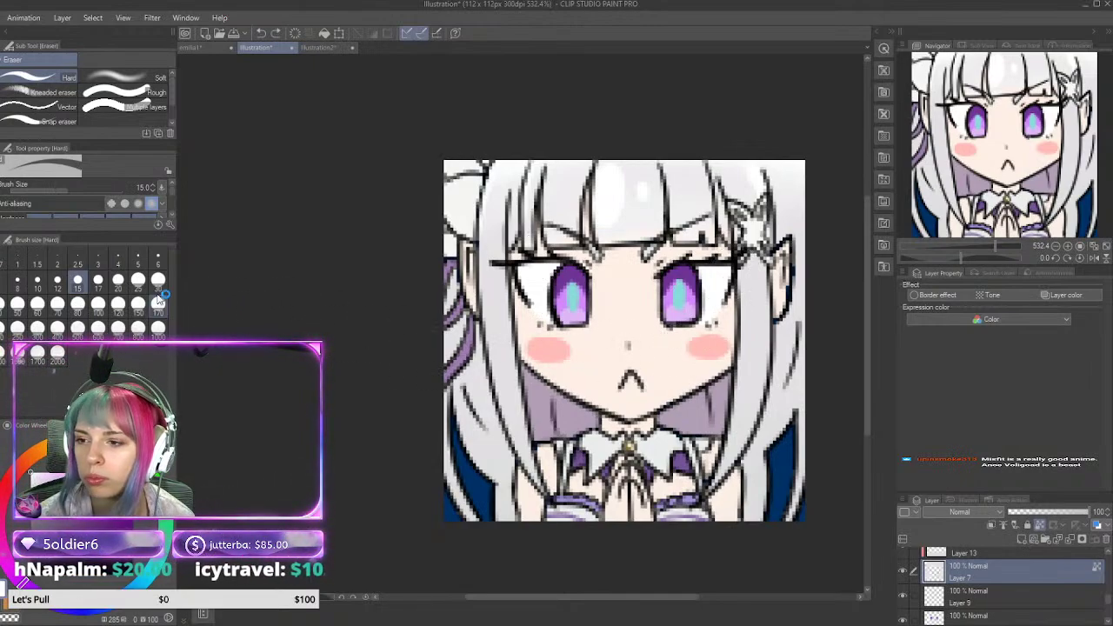
click(126, 77)
click(97, 279)
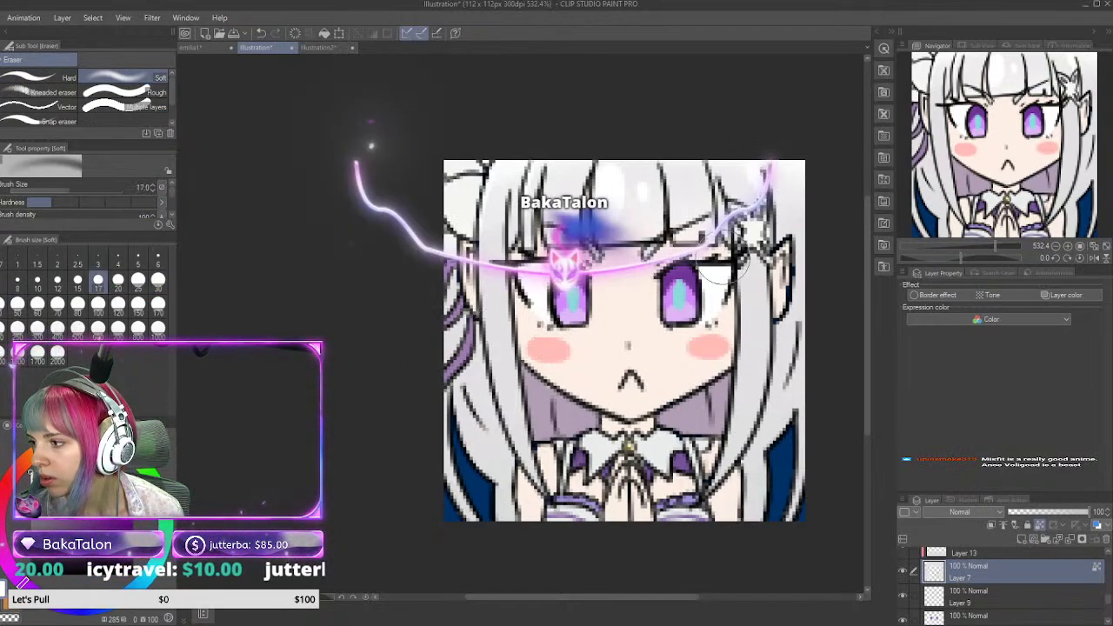
click(138, 279)
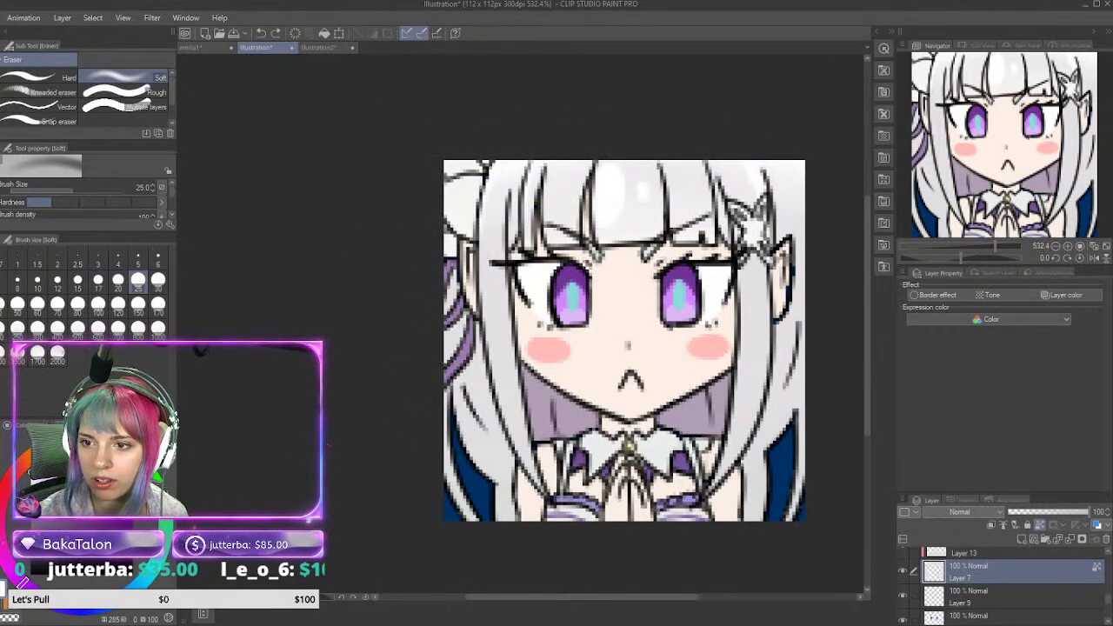
Step: Try a lasso selection around the bangs and upper face on Layer 7, and clear it
key(m)
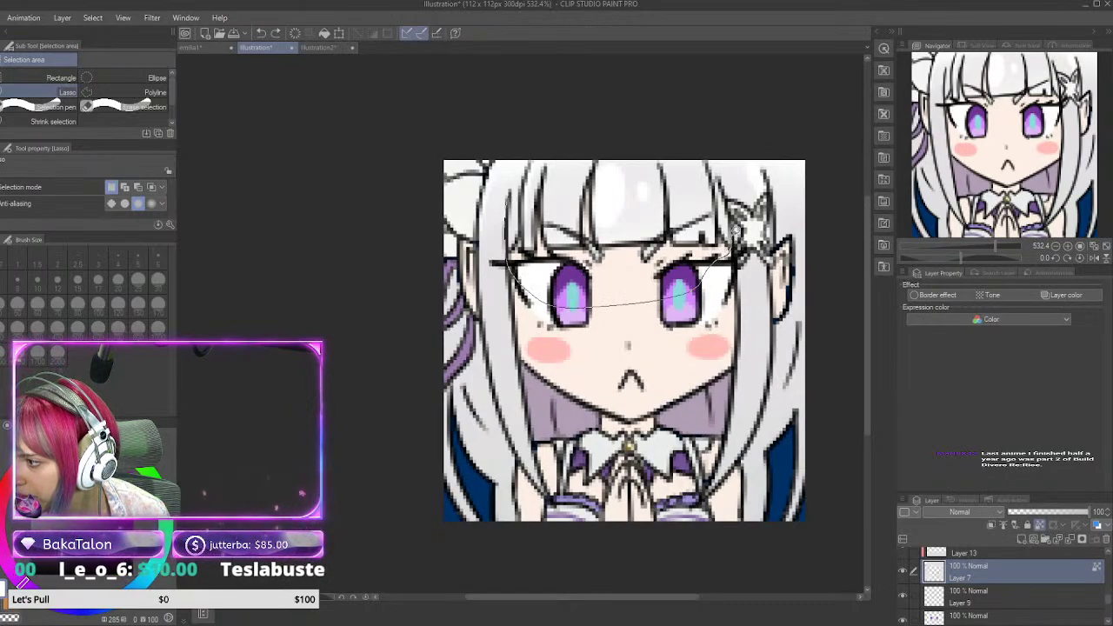
mouse_move(717, 174)
mouse_down()
mouse_move(547, 129)
mouse_move(509, 178)
mouse_up()
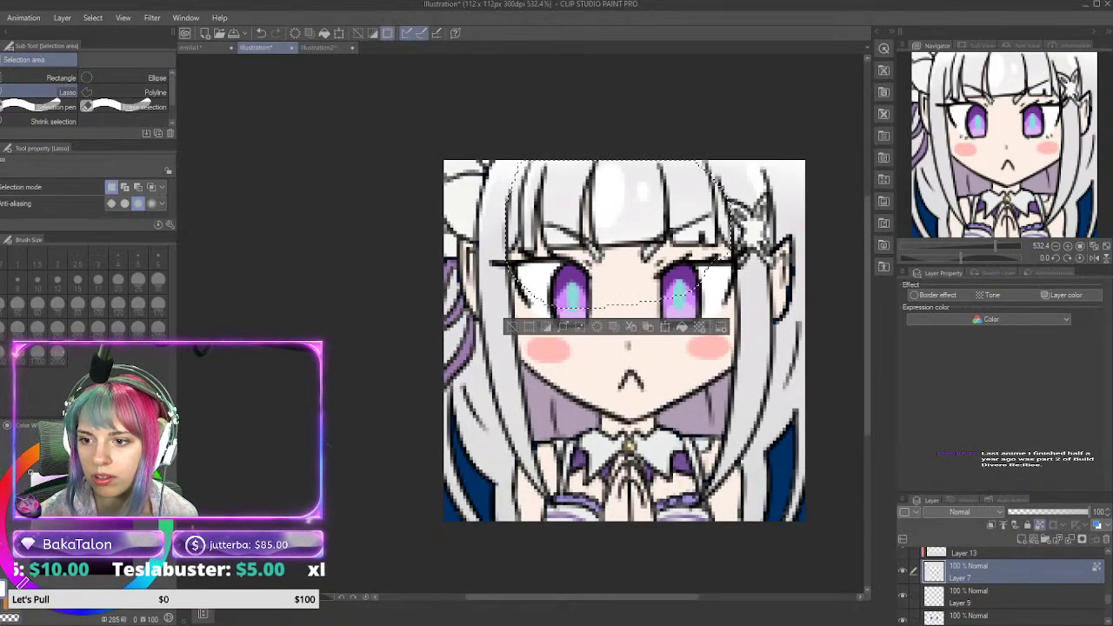
key(e)
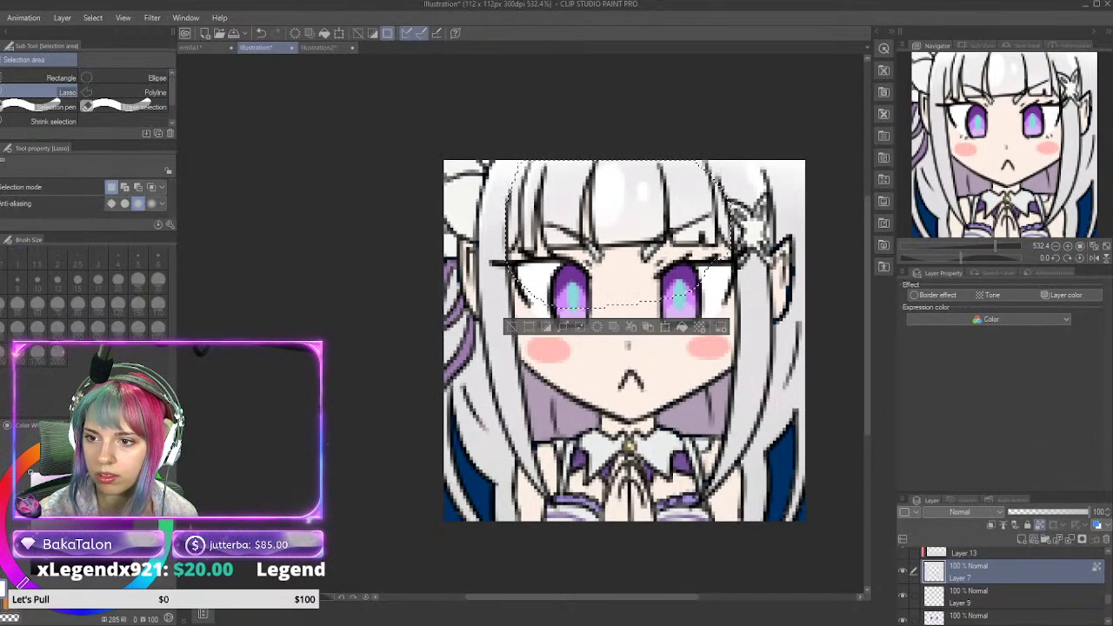
key(m)
key(ctrl+d)
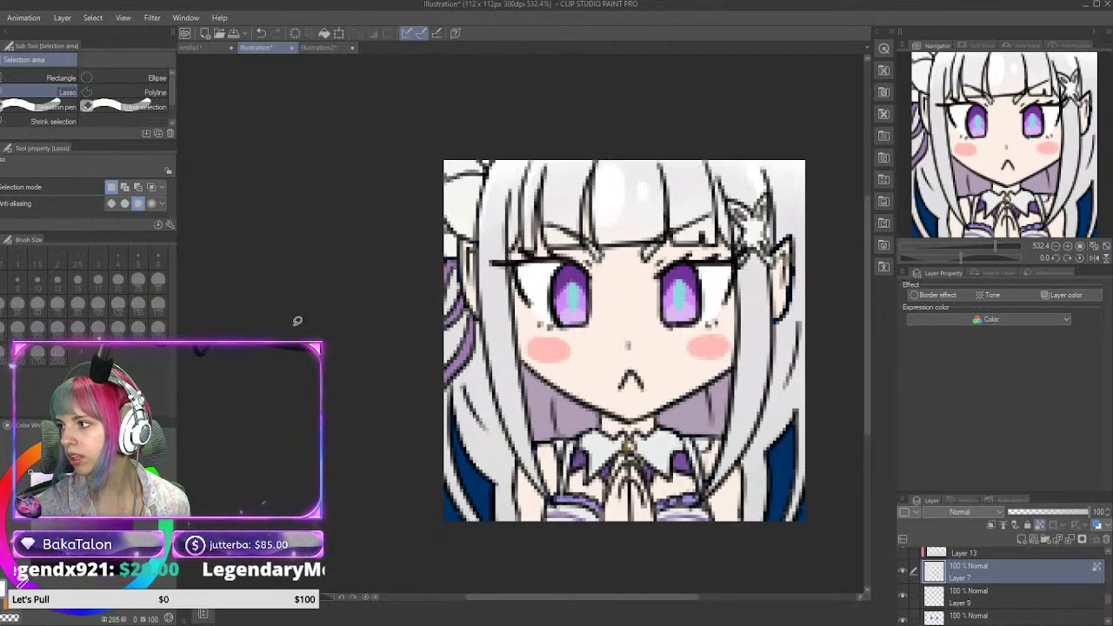
Step: Save the emote illustration as emilia1-1
scroll(209, 309, up, 1)
scroll(240, 300, down, 3)
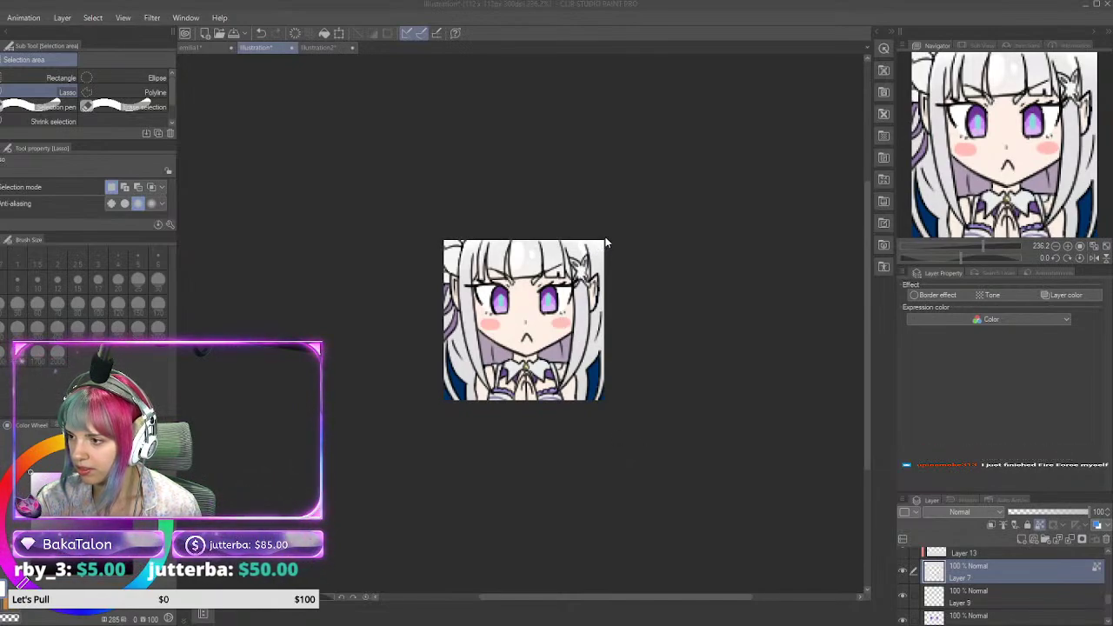
click(721, 243)
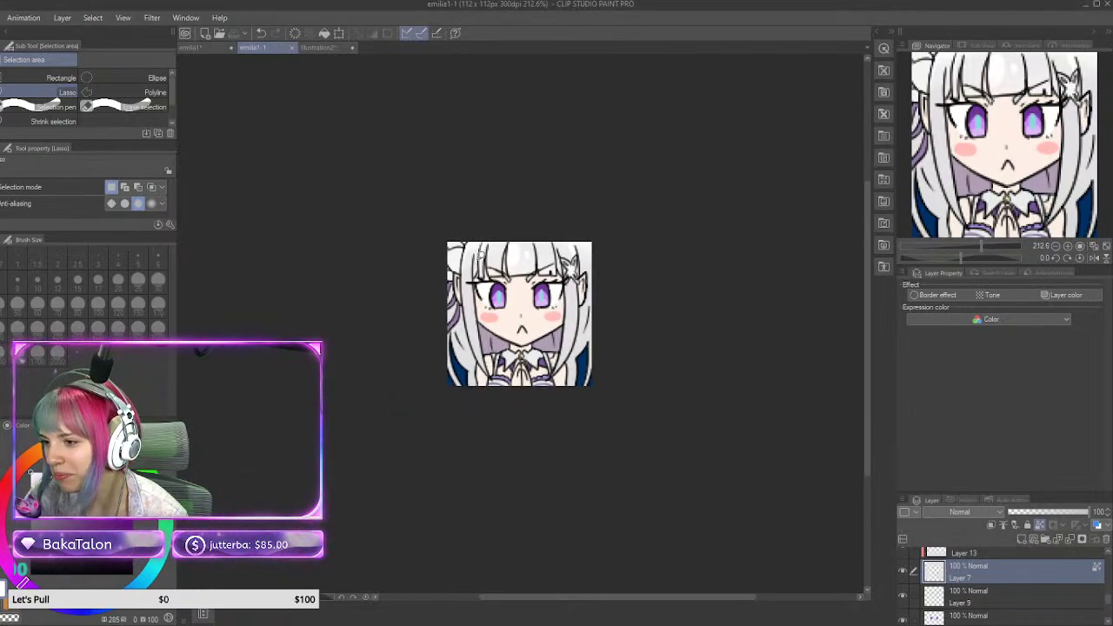
Step: Compare the emote's hair and face up close with the chibi reference in Illustration2
scroll(503, 243, up, 2)
scroll(647, 451, up, 3)
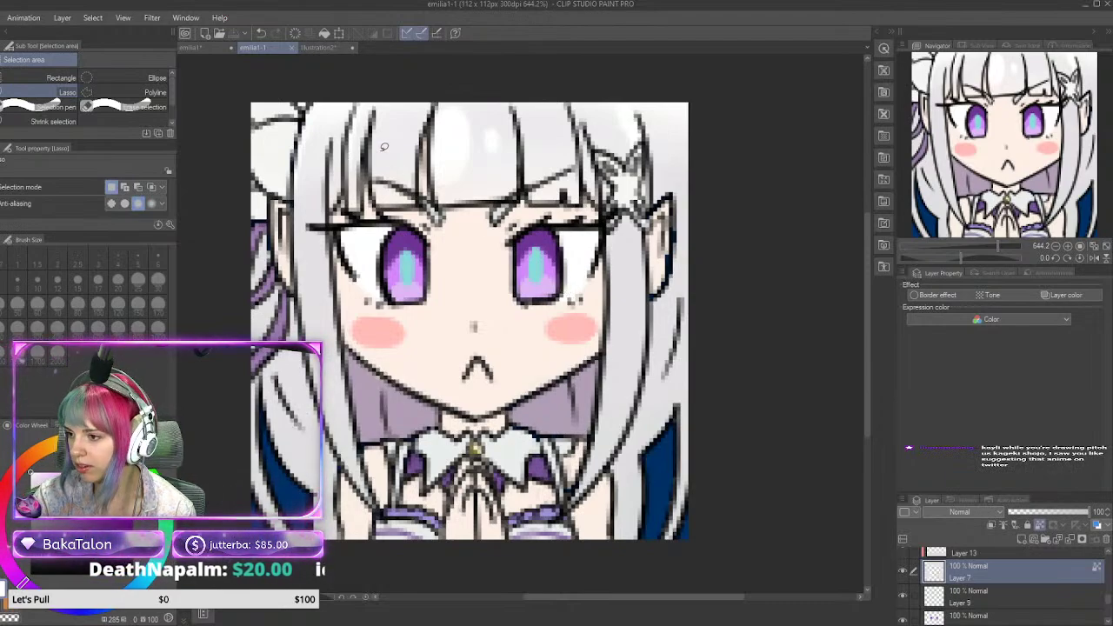
click(328, 48)
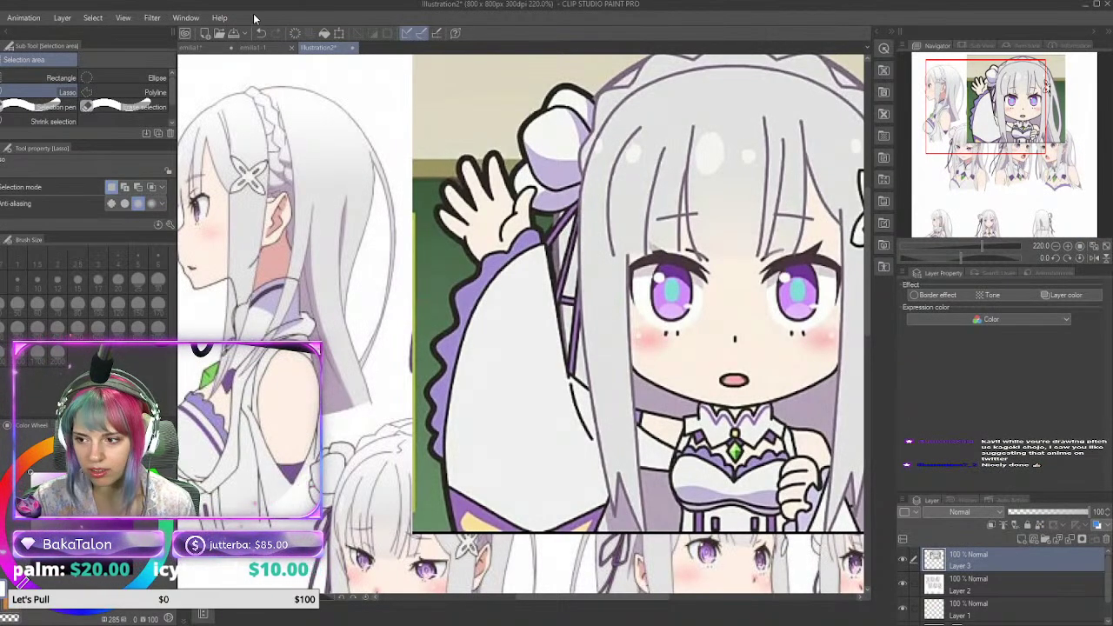
click(265, 47)
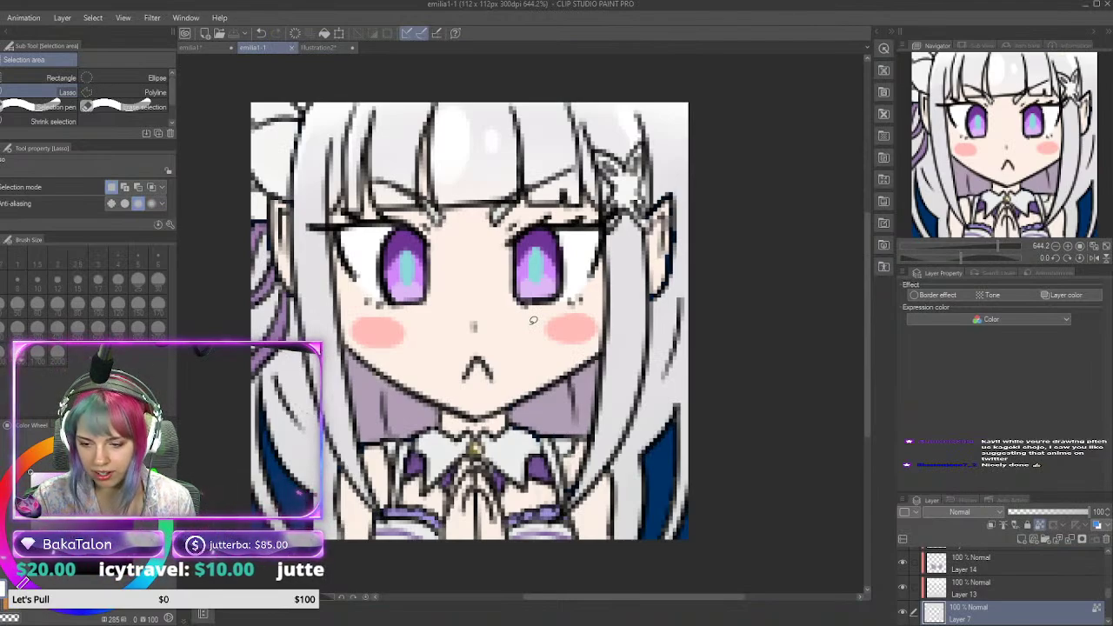
Step: Sample the pale colour of the collar with the eyedropper
key(i)
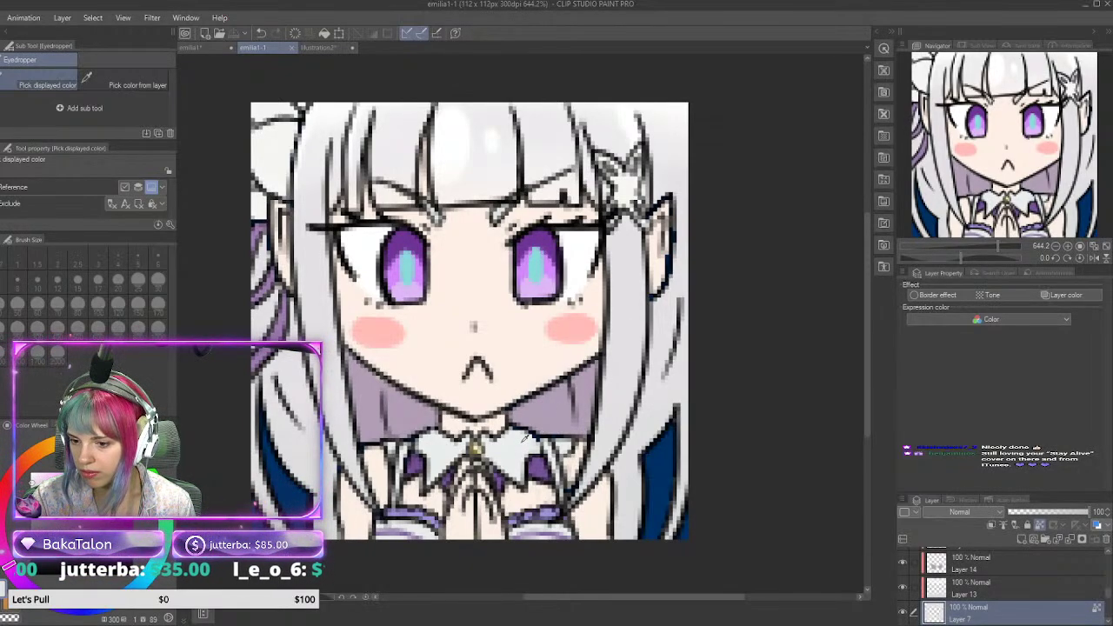
key(p)
key(i)
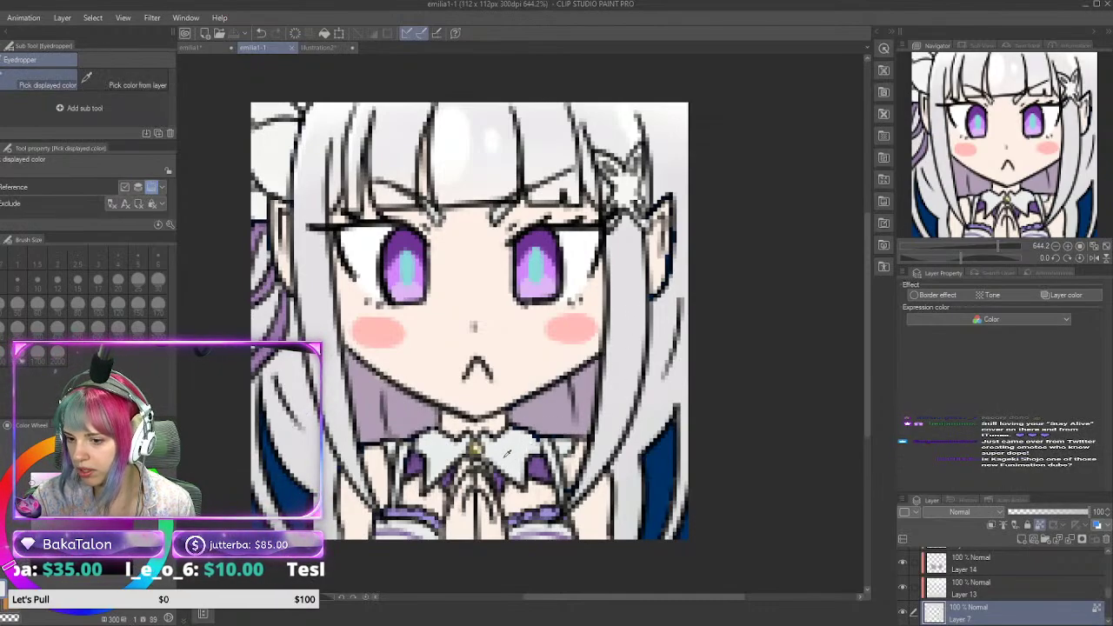
key(m)
Step: Examine the coloured emote both in close-up and at reduced size
scroll(582, 324, up, 1)
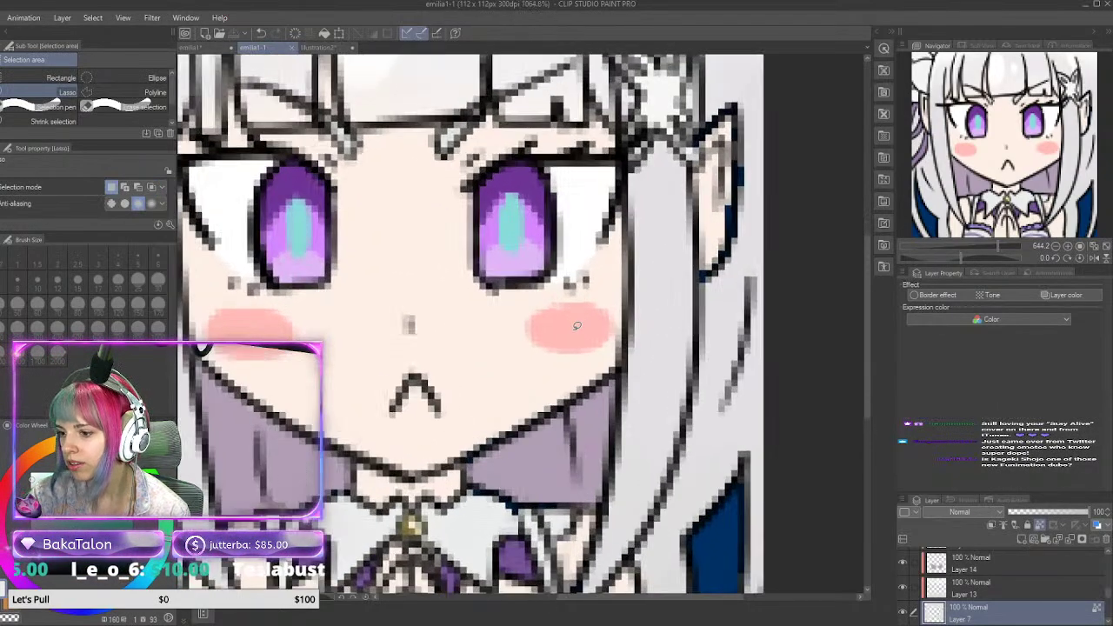
scroll(577, 318, down, 3)
scroll(533, 518, up, 2)
scroll(499, 237, up, 1)
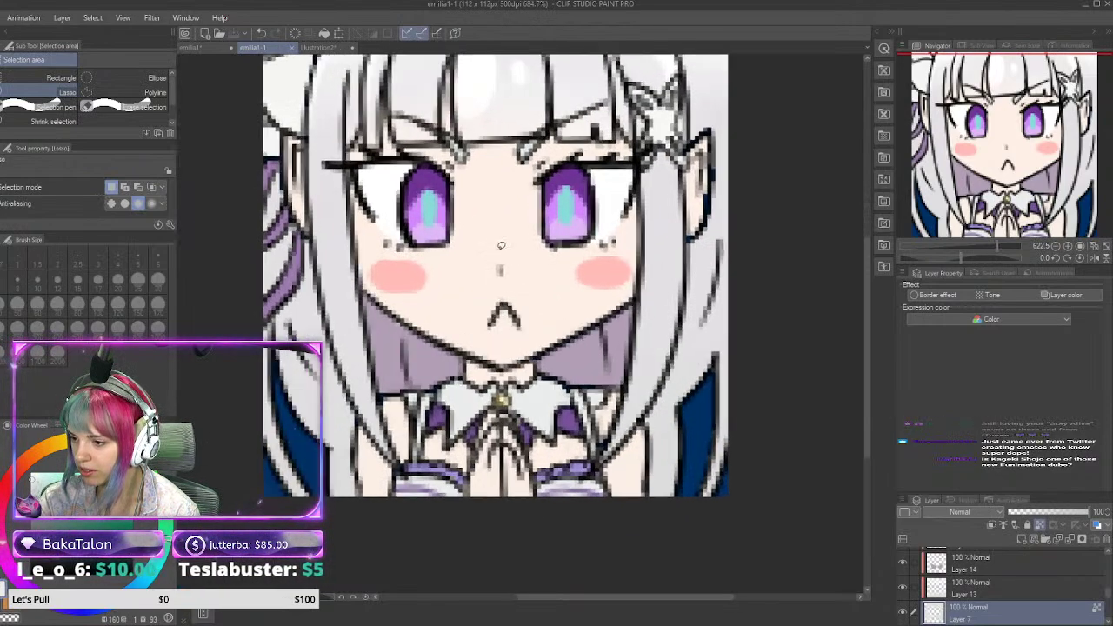
scroll(501, 242, down, 3)
scroll(500, 145, up, 1)
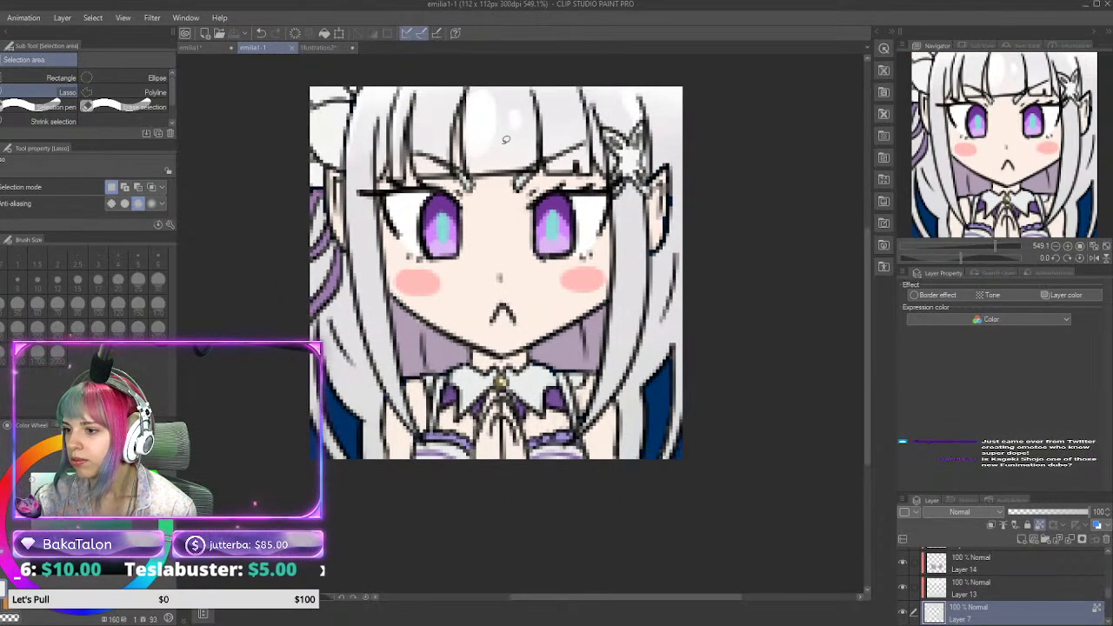
scroll(484, 118, down, 2)
scroll(527, 90, up, 1)
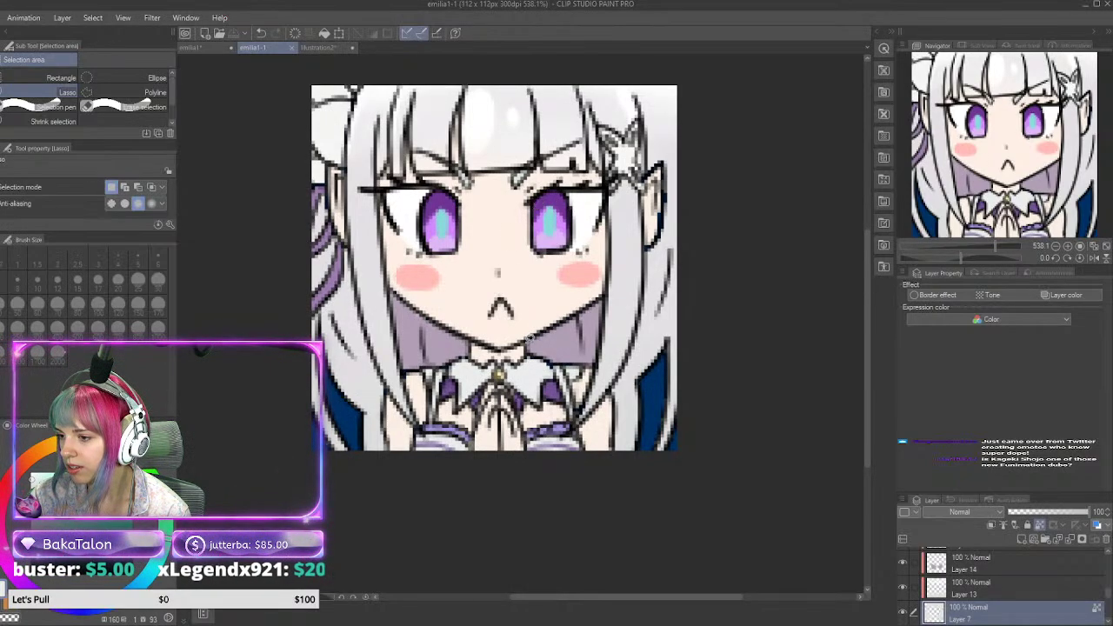
scroll(528, 337, down, 2)
scroll(511, 193, down, 8)
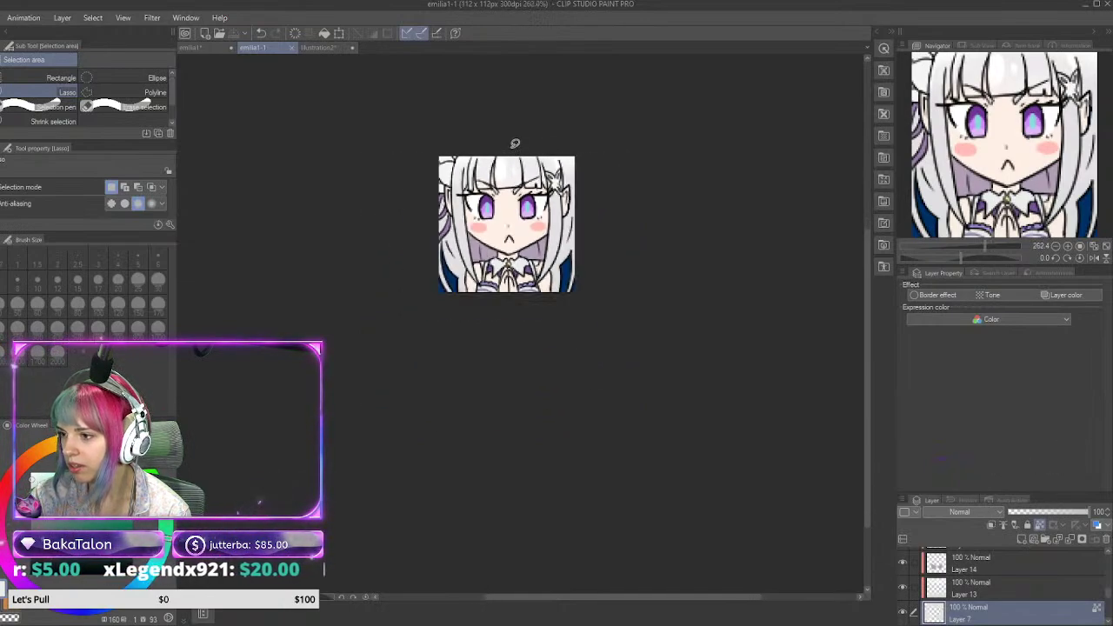
Step: Hide the navy background on Layer 5 so the emote sits on the plain paper
scroll(978, 595, down, 4)
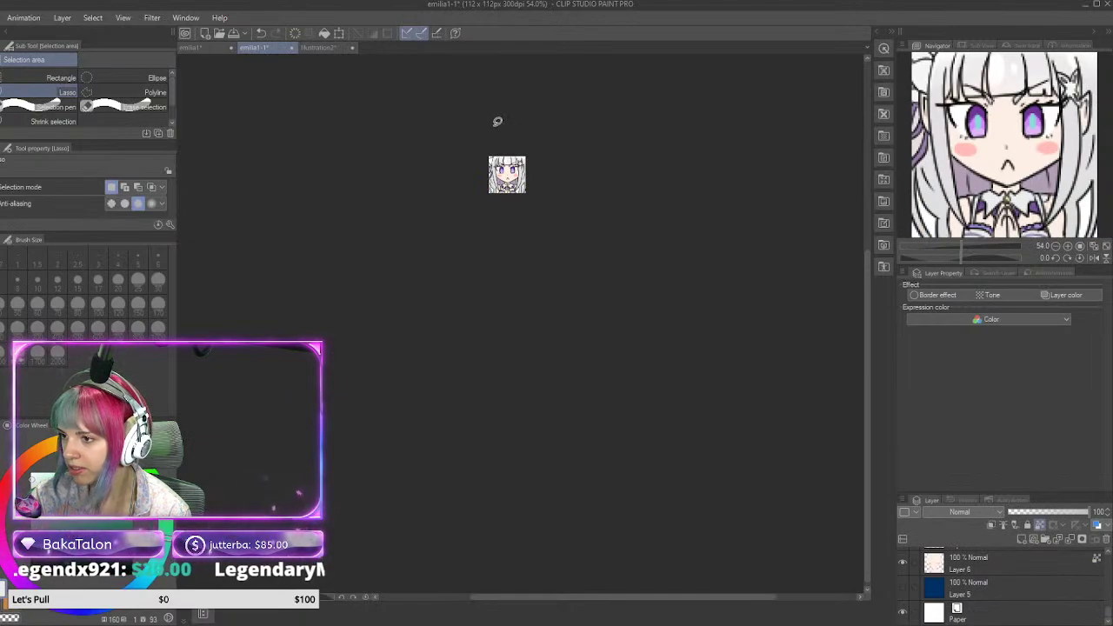
scroll(504, 120, up, 8)
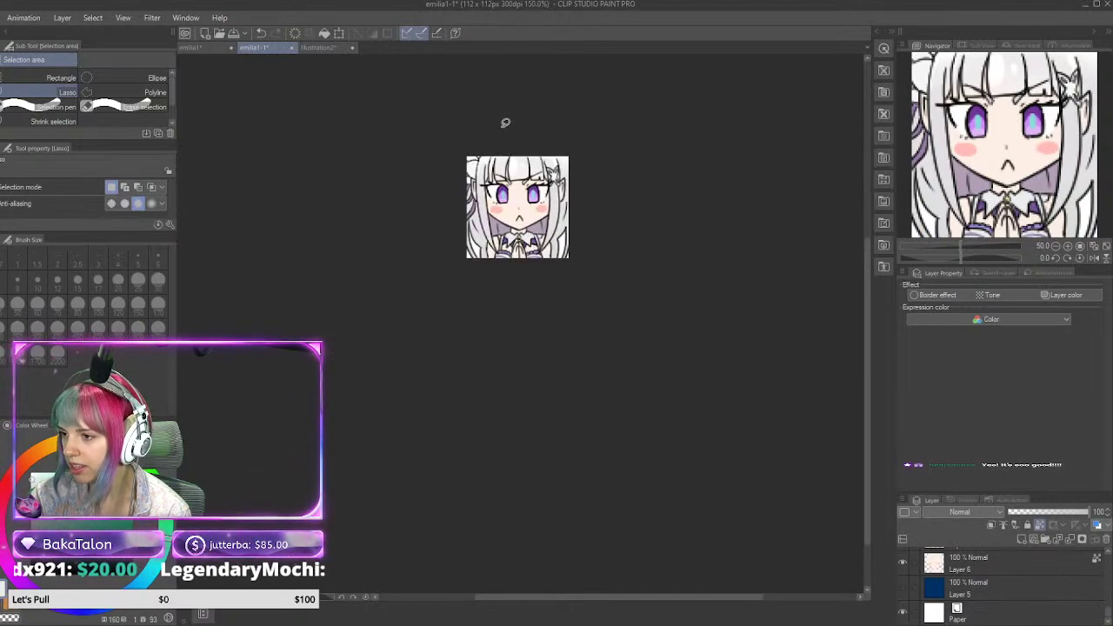
scroll(504, 123, up, 1)
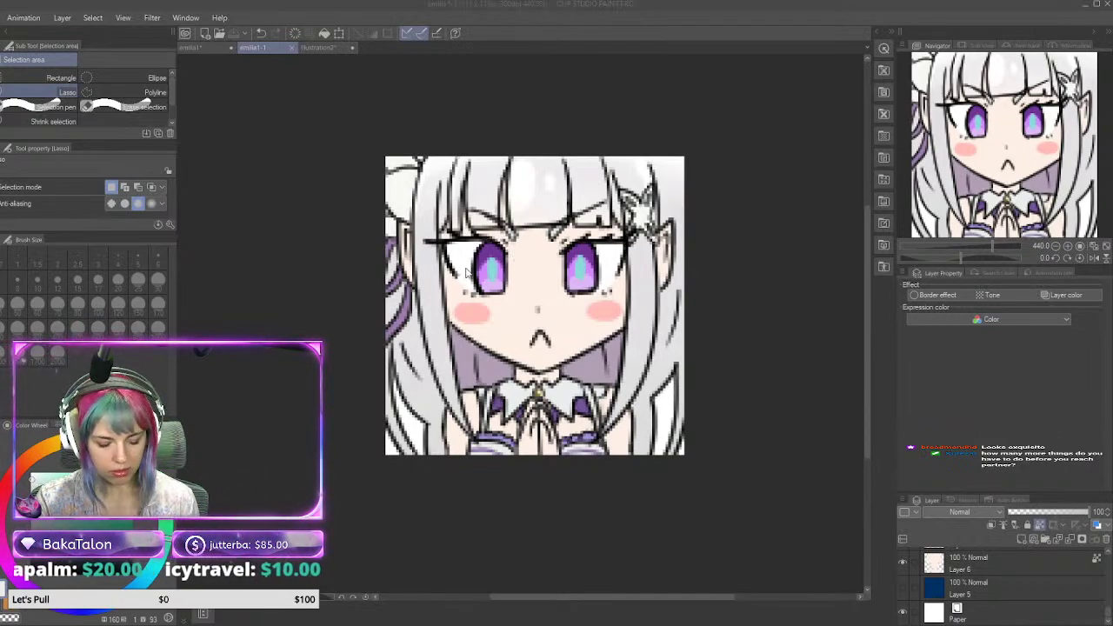
Step: Resize the image to 56 x 56 px
click(588, 267)
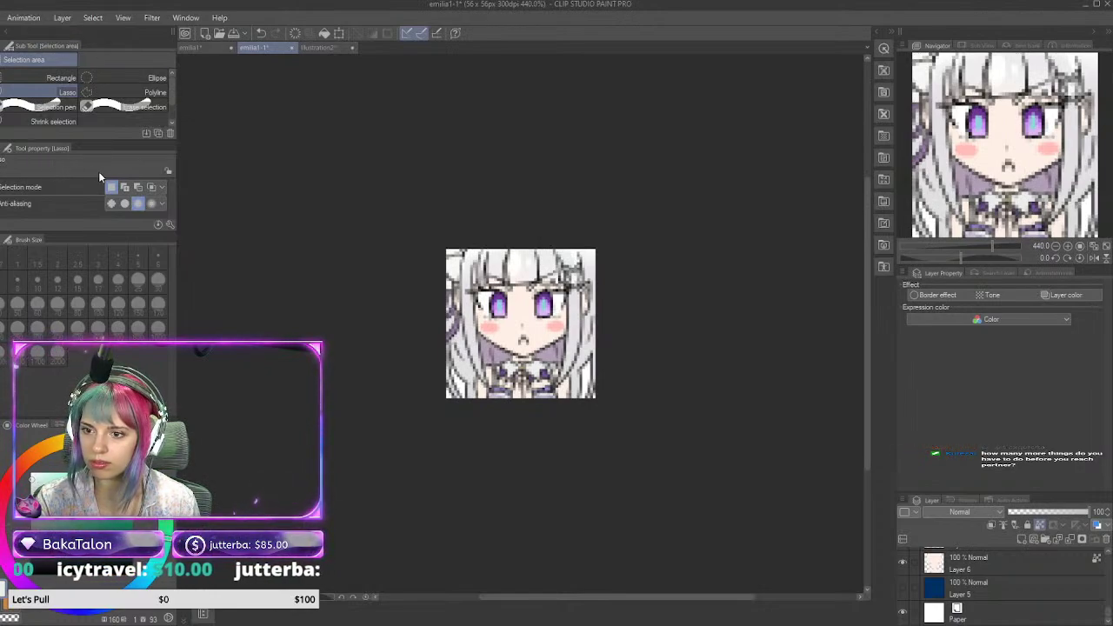
click(224, 199)
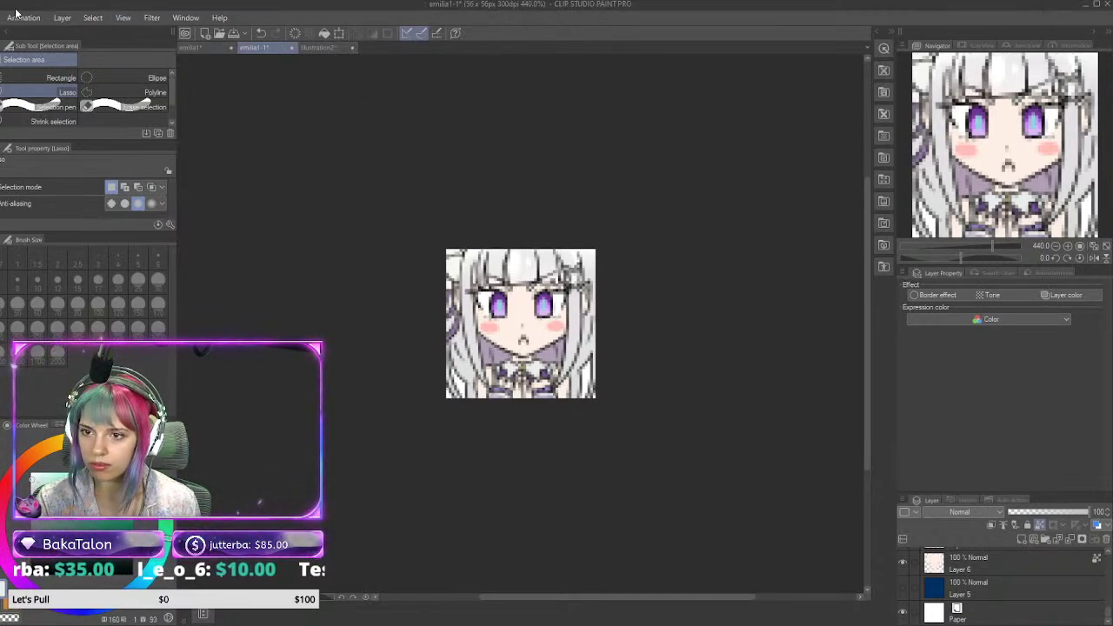
Step: Undo the resize to 56 px and scale the full-size image down to 28 x 28 px
key(ctrl+z)
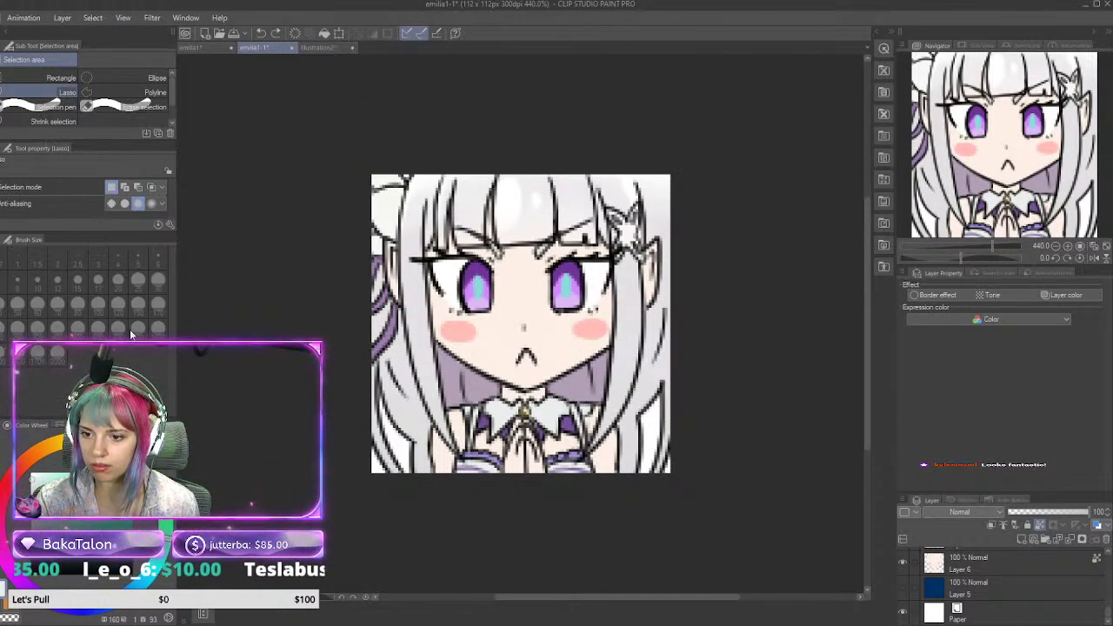
key(ctrl+t)
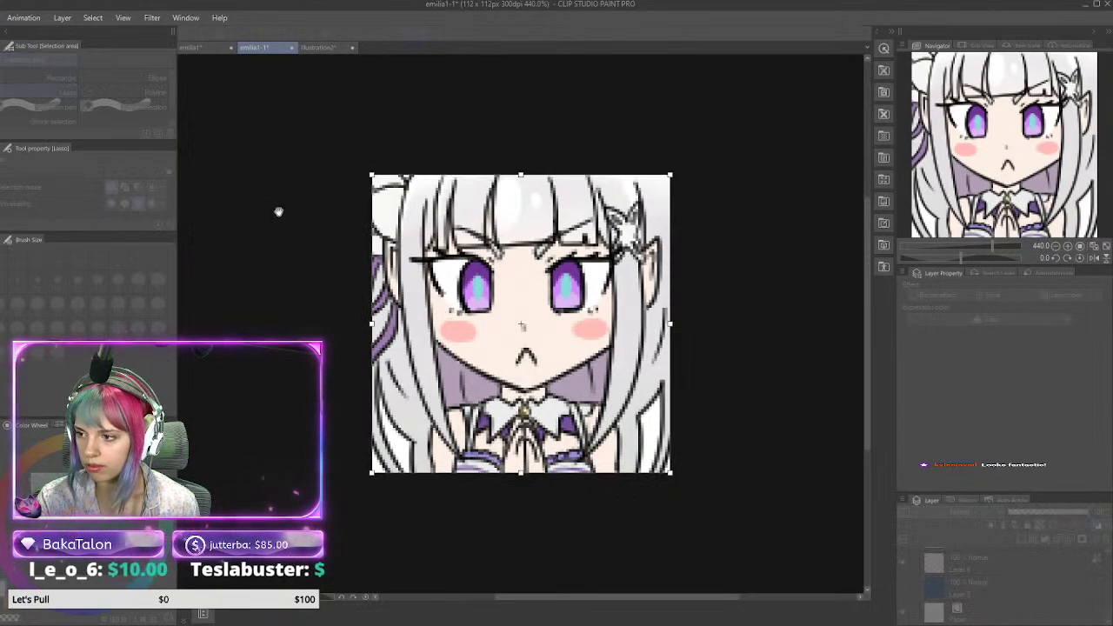
key(Return)
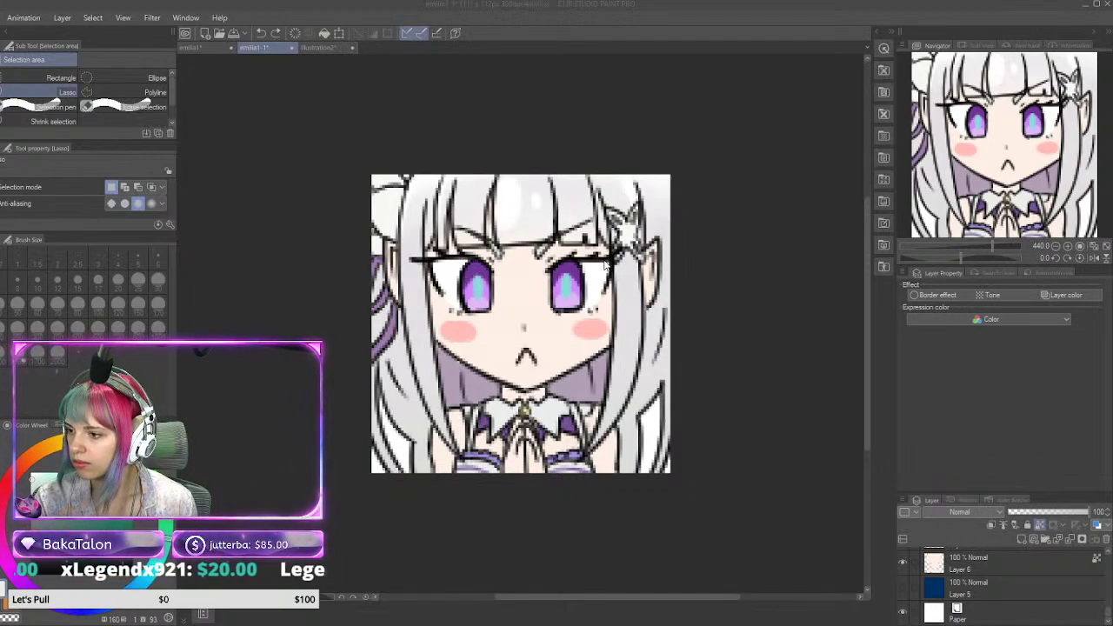
key(ctrl+y)
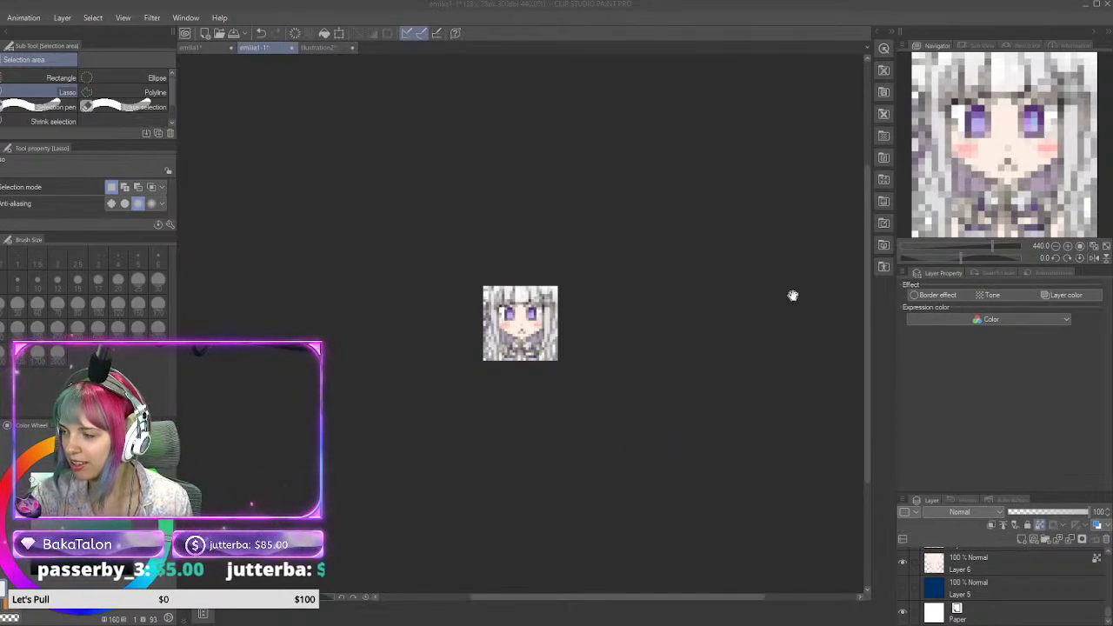
click(871, 181)
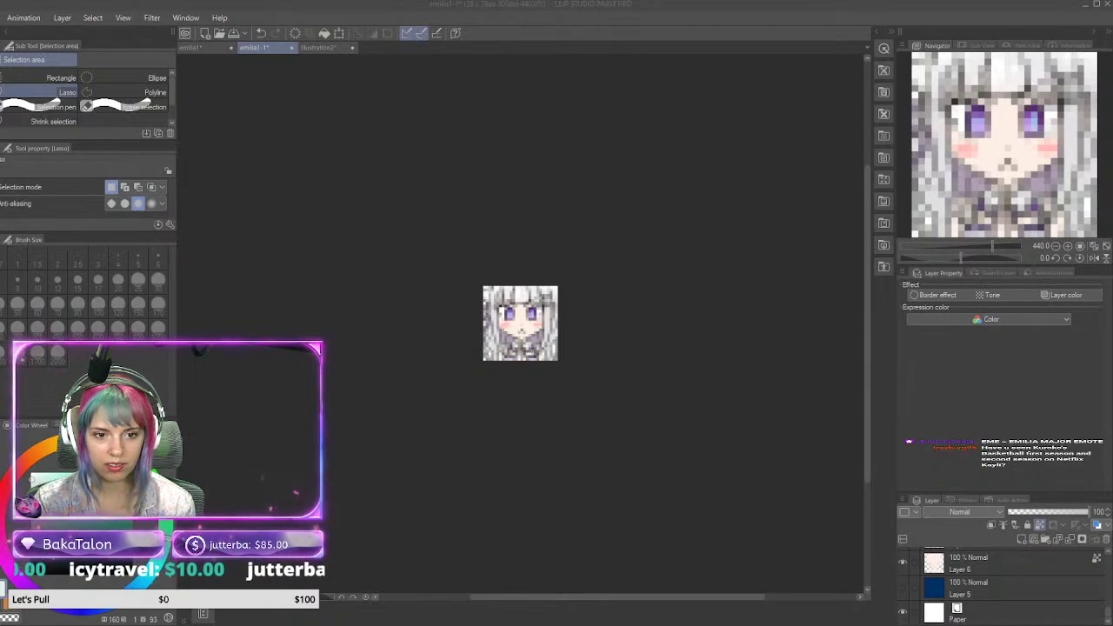
Step: Check the 28 px version at several zoom levels, undo the scaling and clear the selection
scroll(524, 285, up, 2)
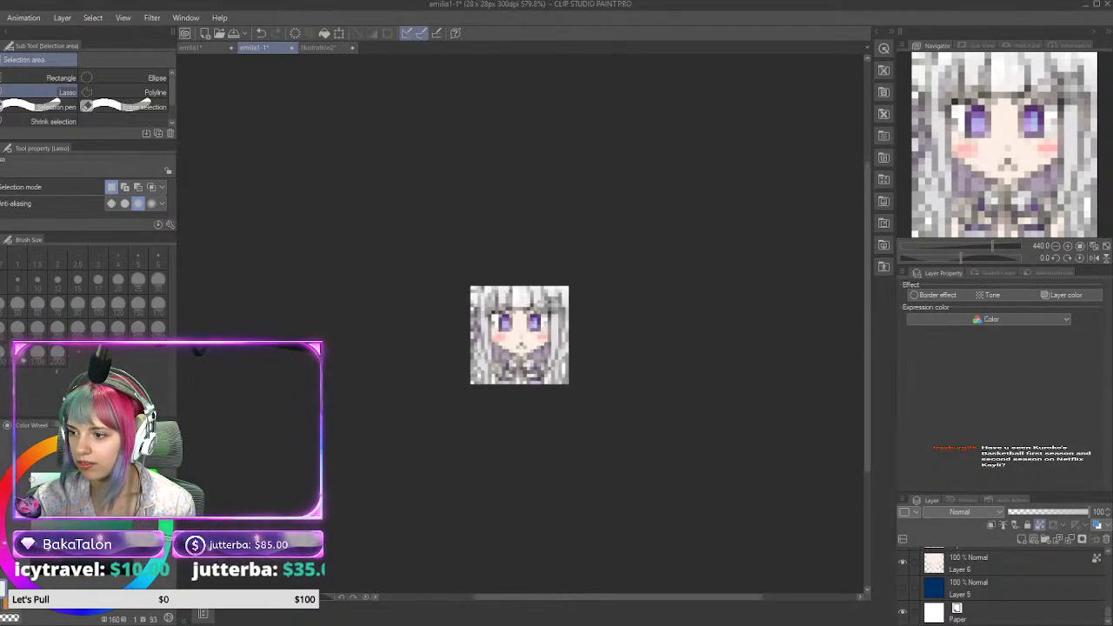
scroll(513, 300, down, 8)
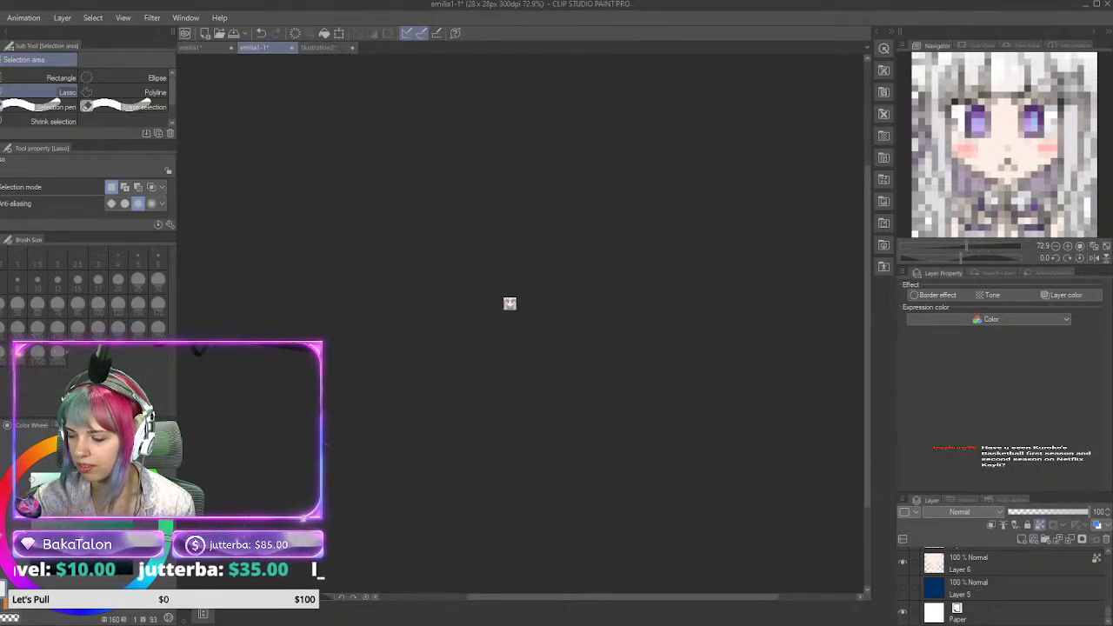
scroll(1000, 582, up, 5)
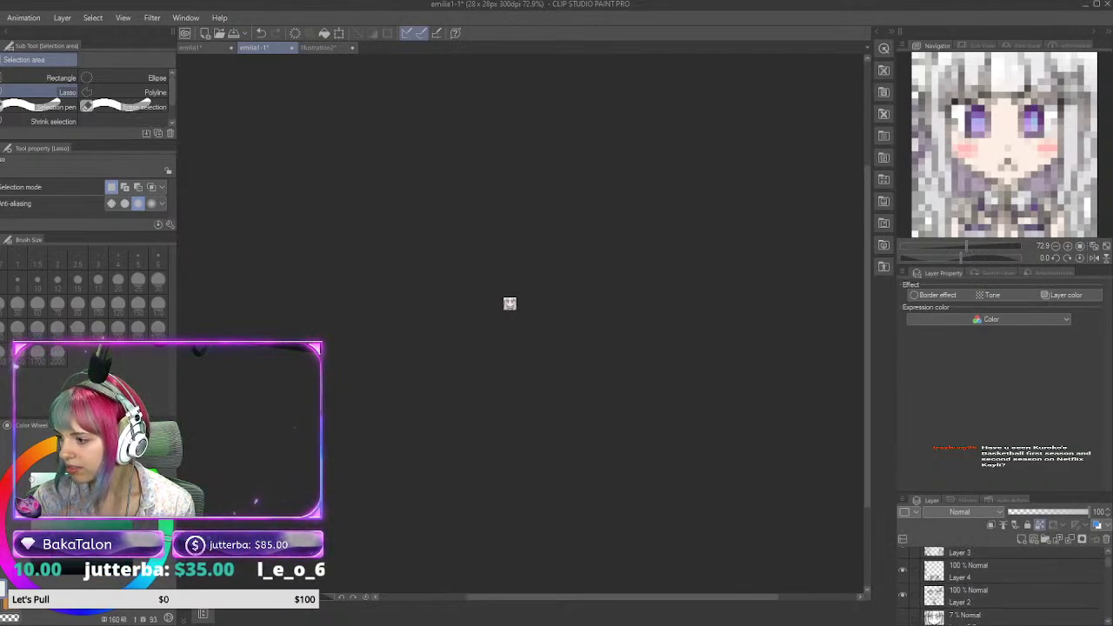
scroll(511, 304, up, 2)
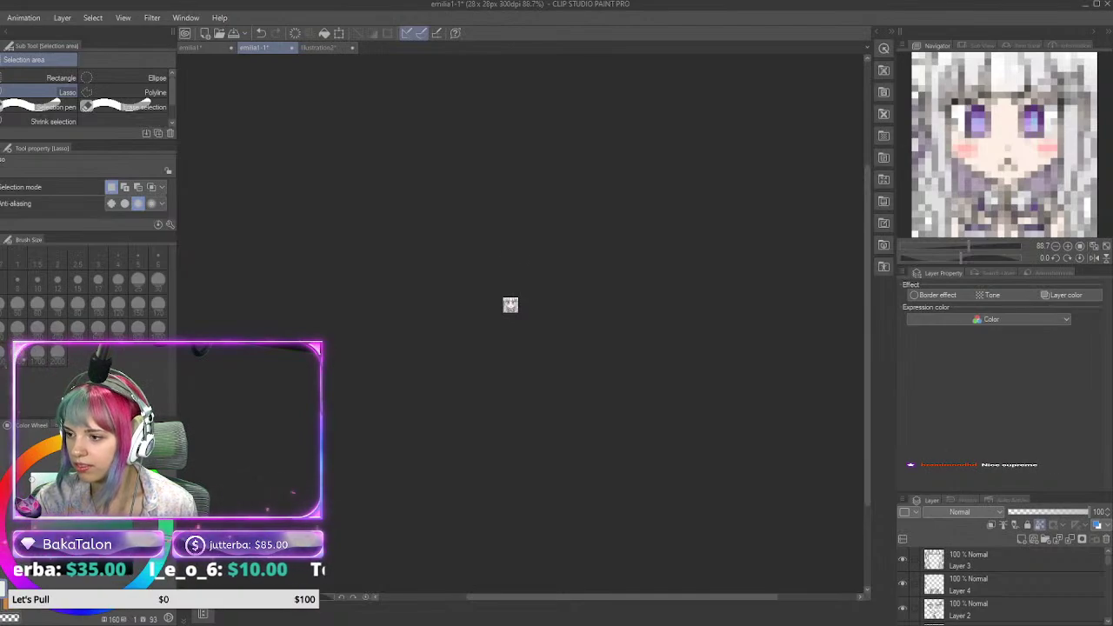
key(ctrl+z)
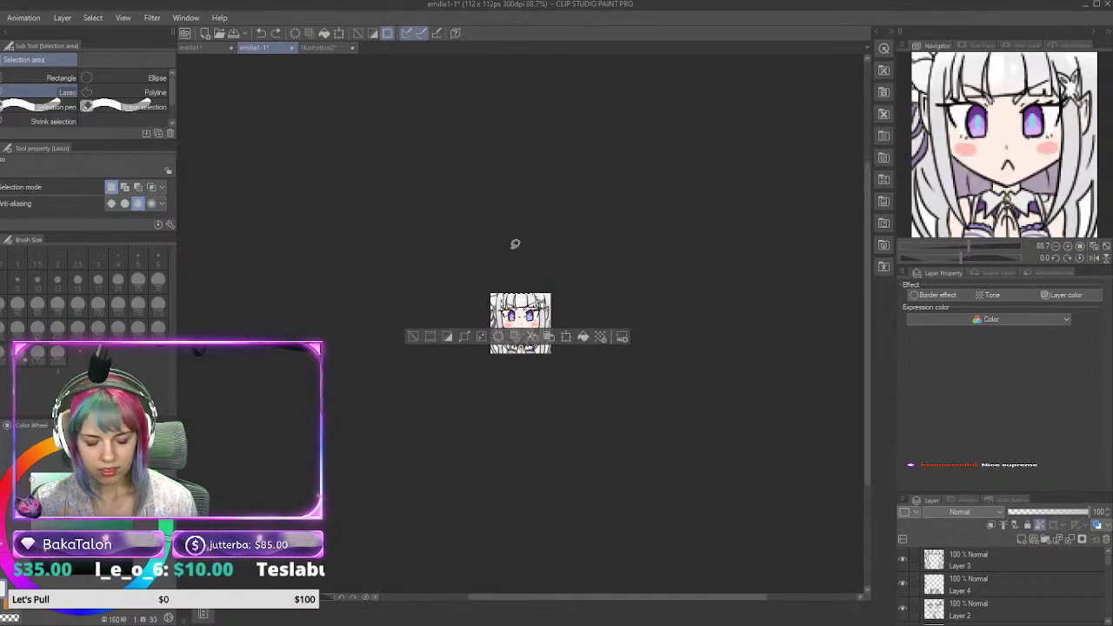
key(ctrl+z)
scroll(470, 260, down, 3)
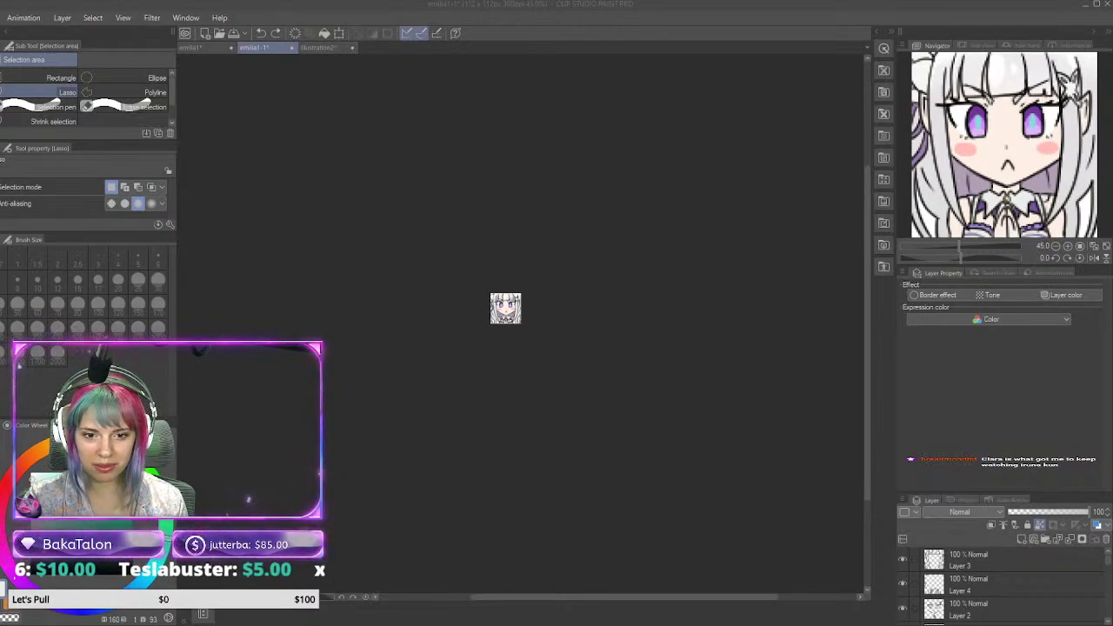
Step: Paste the picture of the green-haired, horned girl into the Illustration2 reference canvas and clear the lasso selection
click(320, 46)
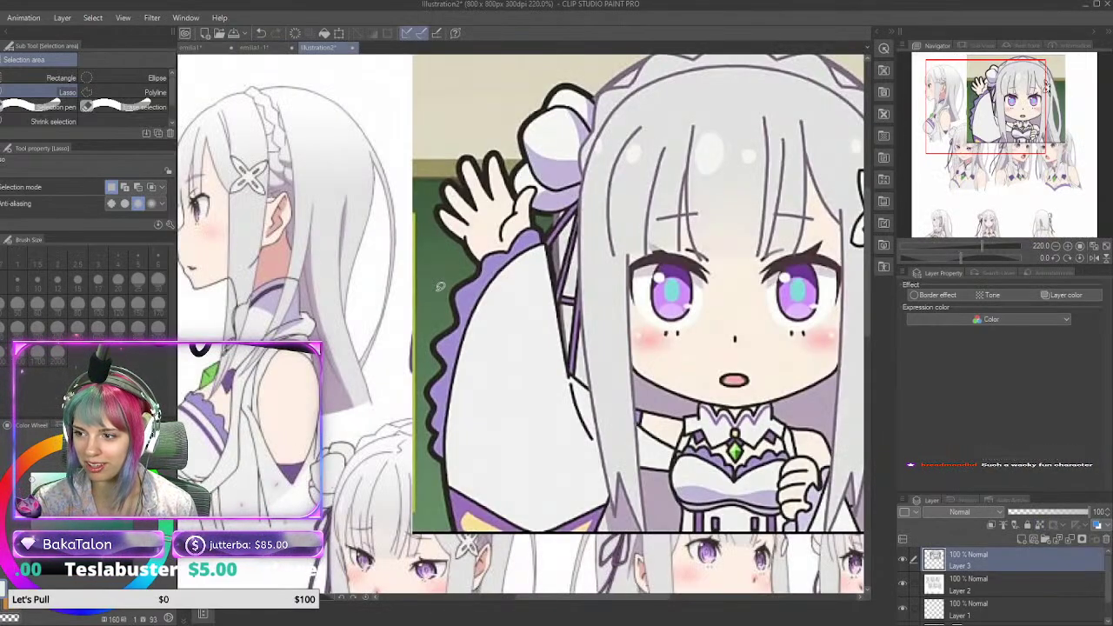
drag(398, 254, 479, 364)
key(ctrl+v)
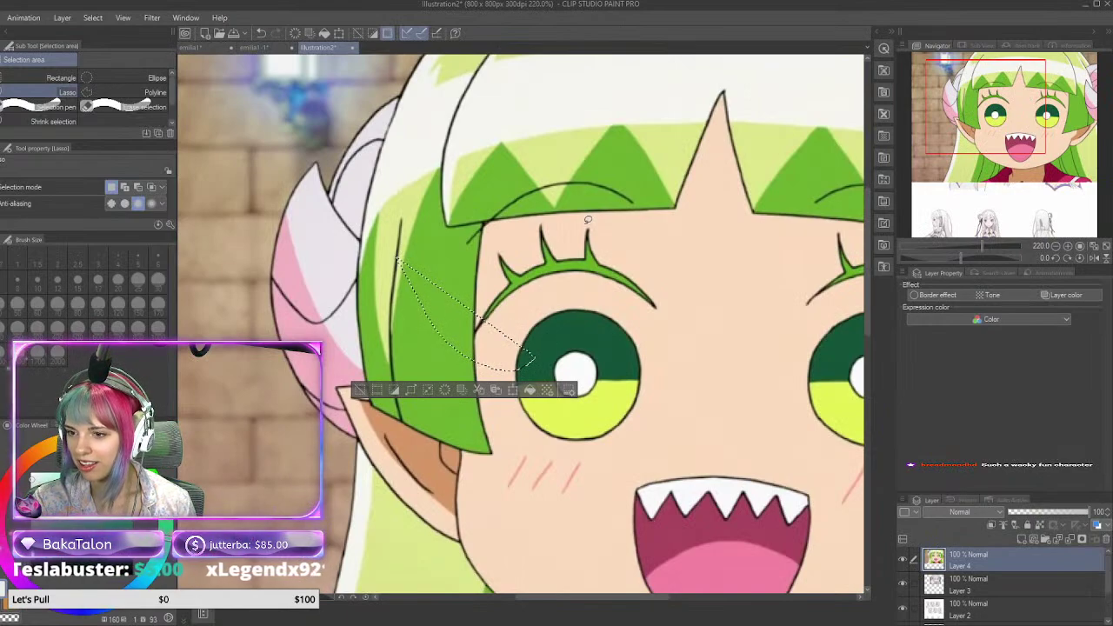
key(ctrl+d)
scroll(832, 299, down, 5)
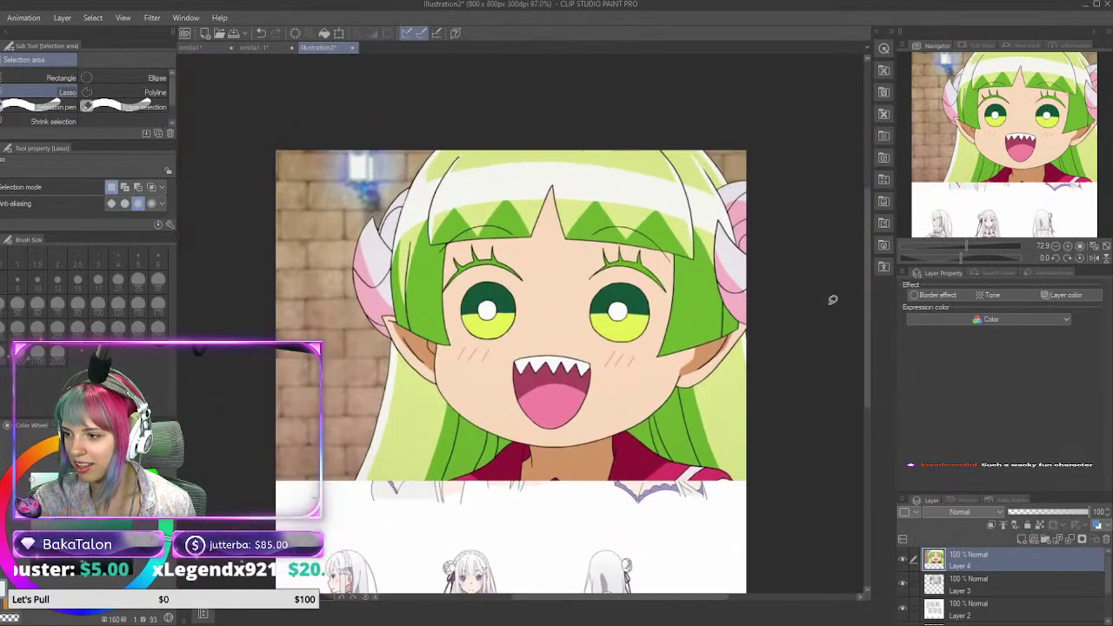
Step: Move the pasted picture on Layer 4 left and slightly down so the girl's whole face and curled horn fit the canvas
key(v)
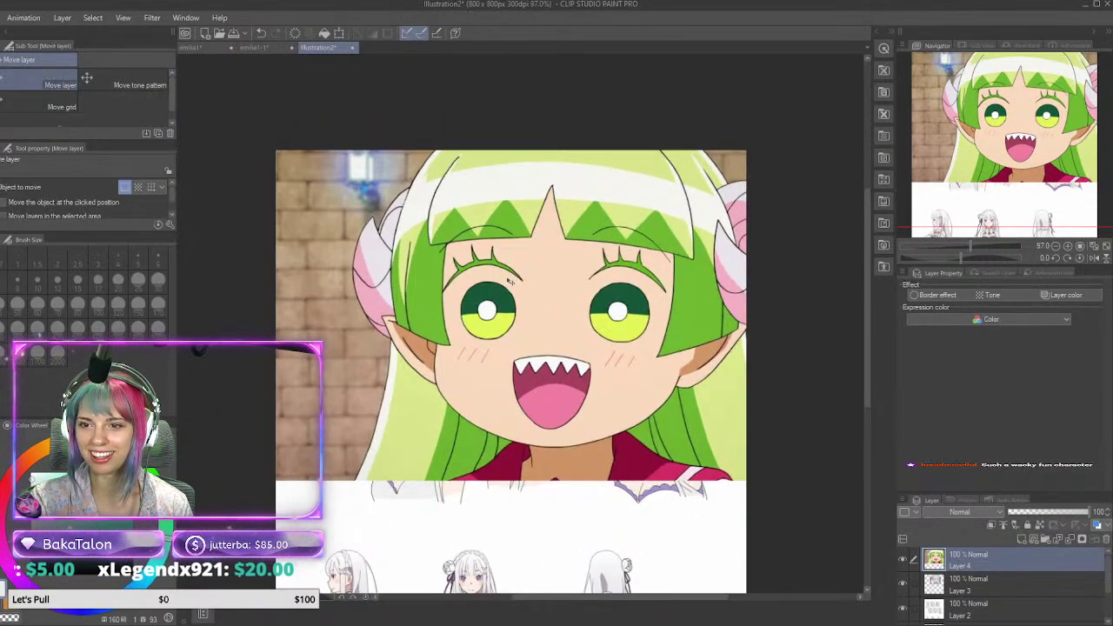
drag(608, 319, 530, 331)
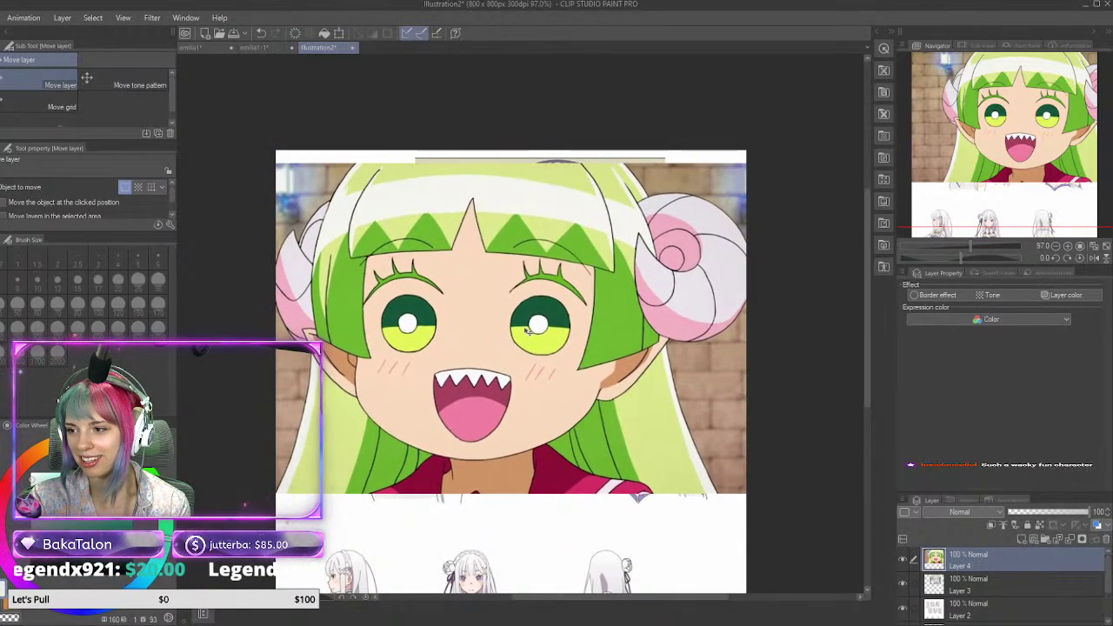
scroll(527, 331, up, 2)
scroll(525, 332, down, 5)
scroll(526, 333, up, 4)
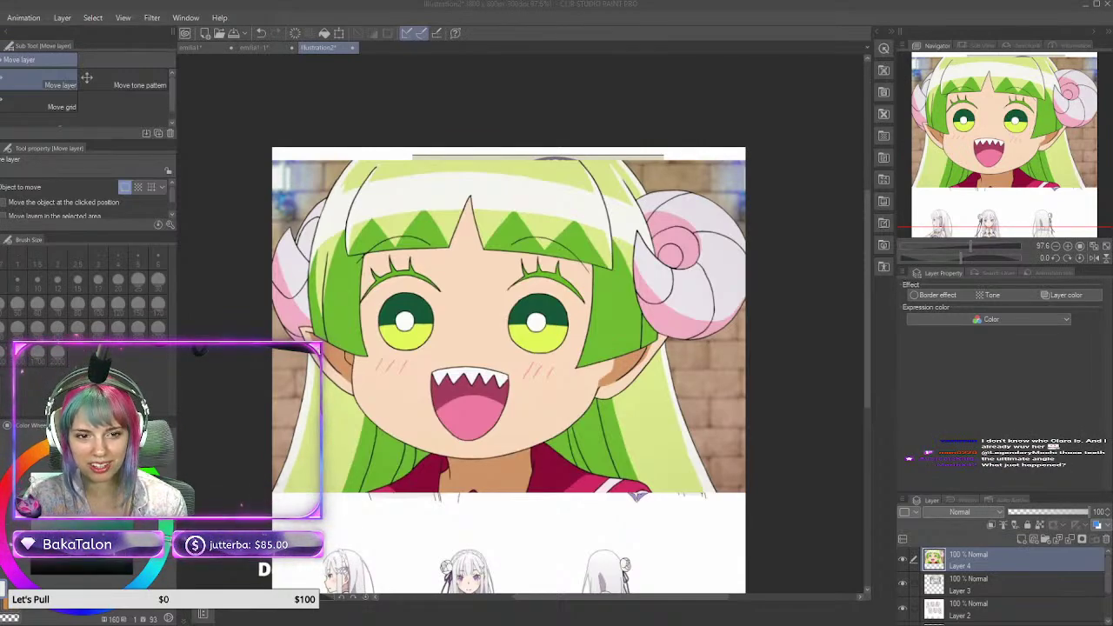
scroll(503, 292, up, 1)
scroll(502, 291, down, 3)
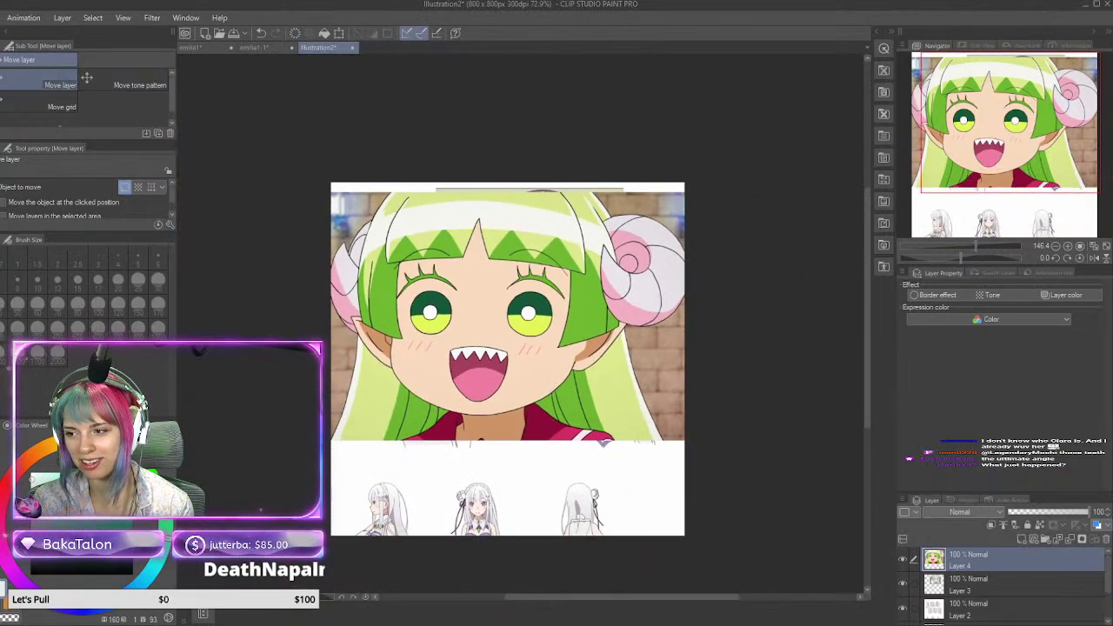
scroll(506, 299, up, 3)
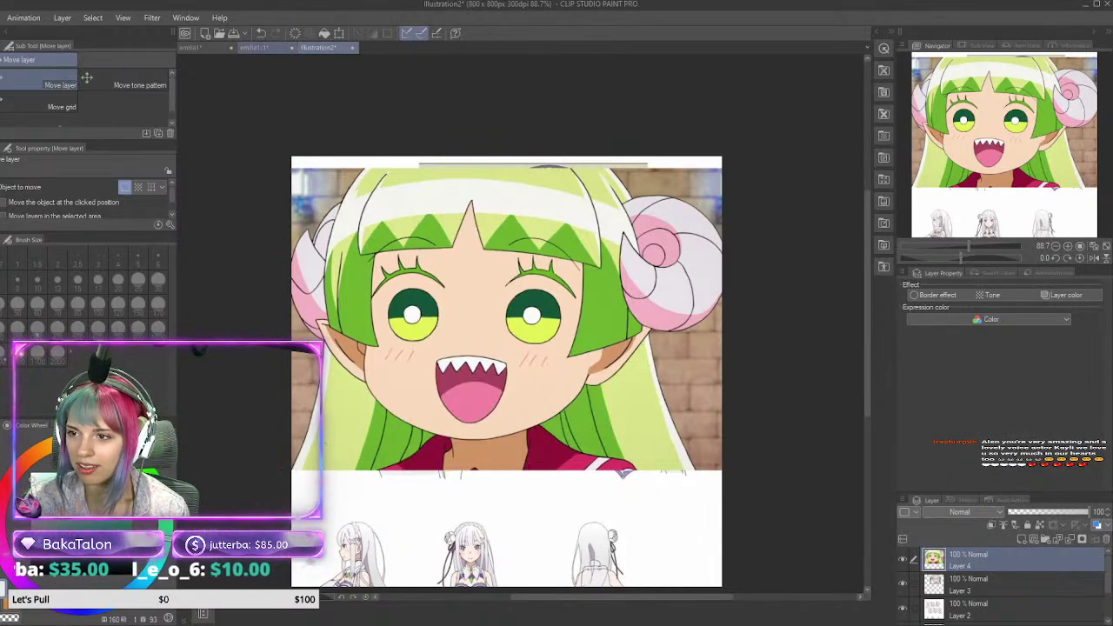
Step: Leave the reference canvas and create a new blank 112 x 112 px illustration at 300 dpi
click(263, 47)
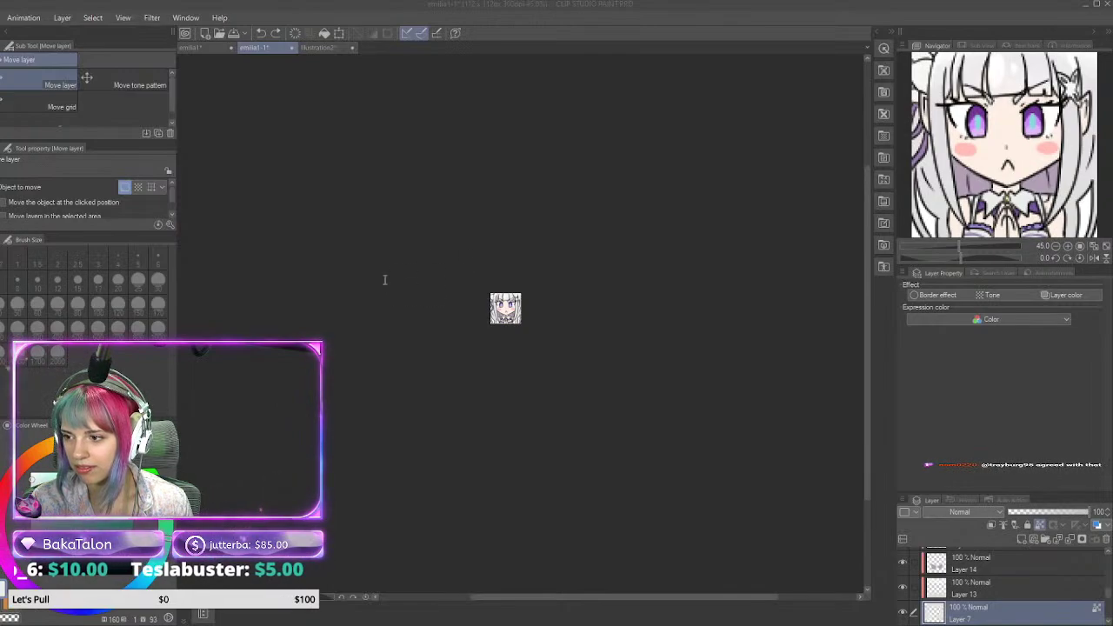
click(696, 179)
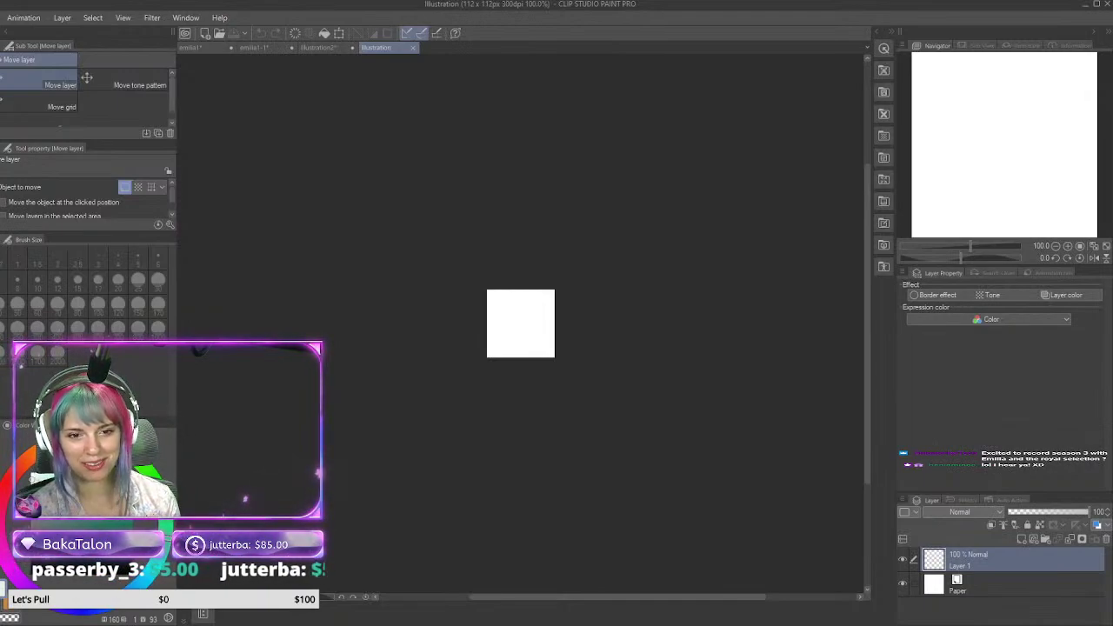
scroll(477, 281, down, 2)
scroll(544, 308, up, 5)
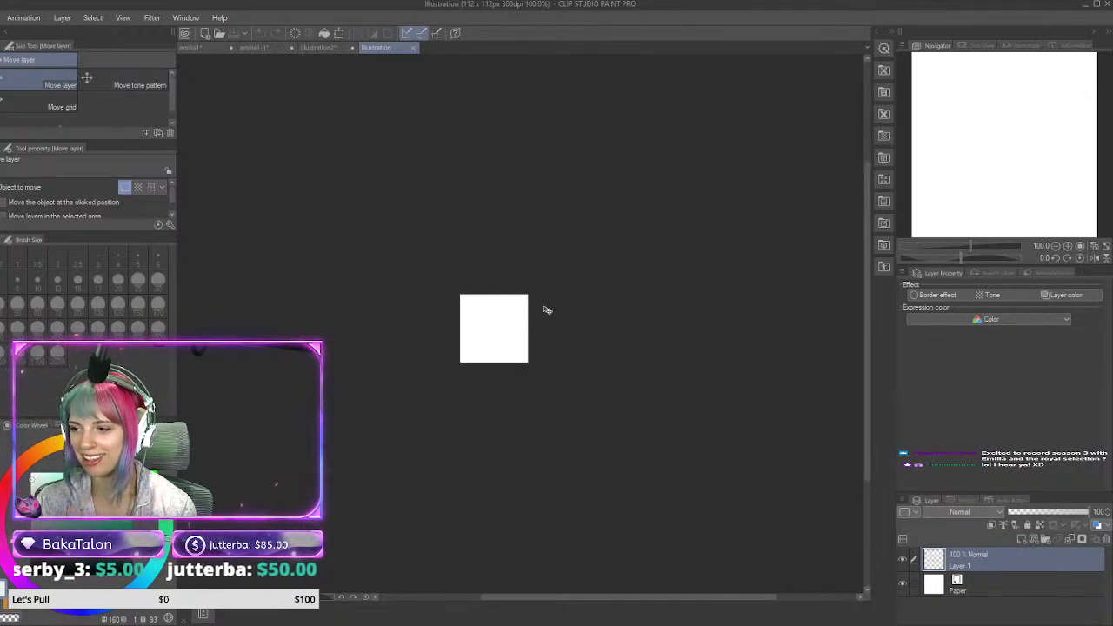
scroll(466, 370, up, 1)
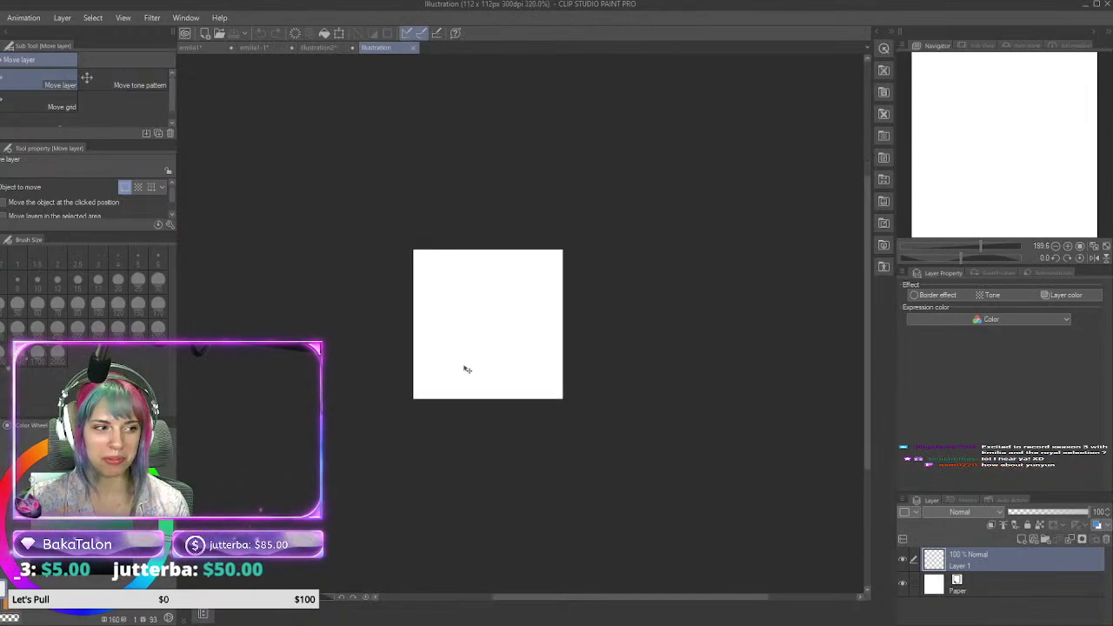
scroll(487, 372, down, 4)
scroll(523, 346, up, 2)
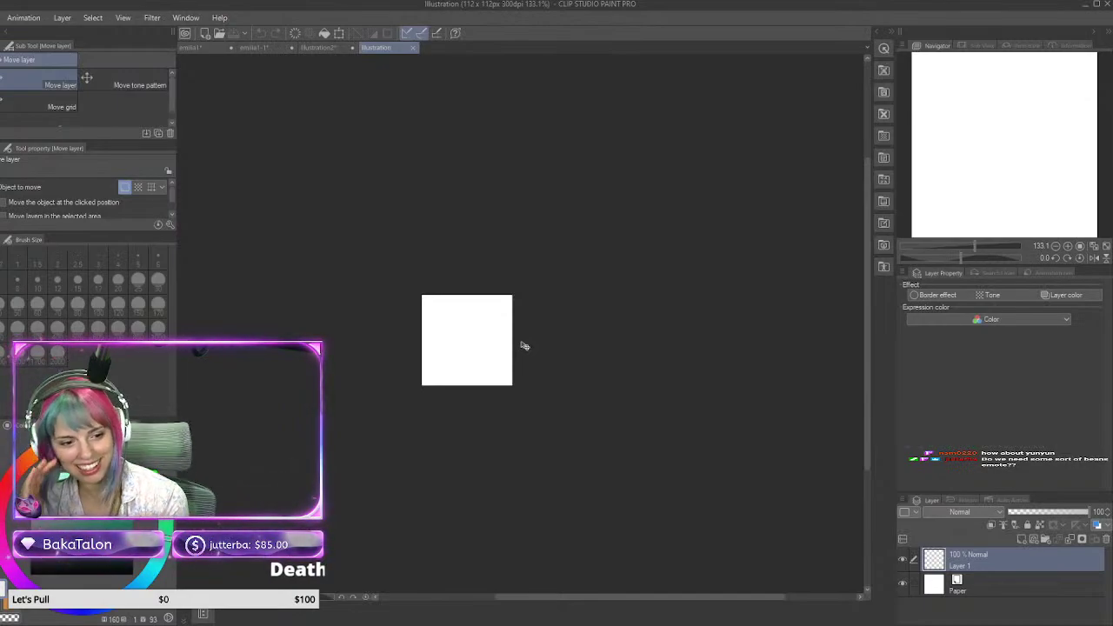
scroll(559, 398, down, 2)
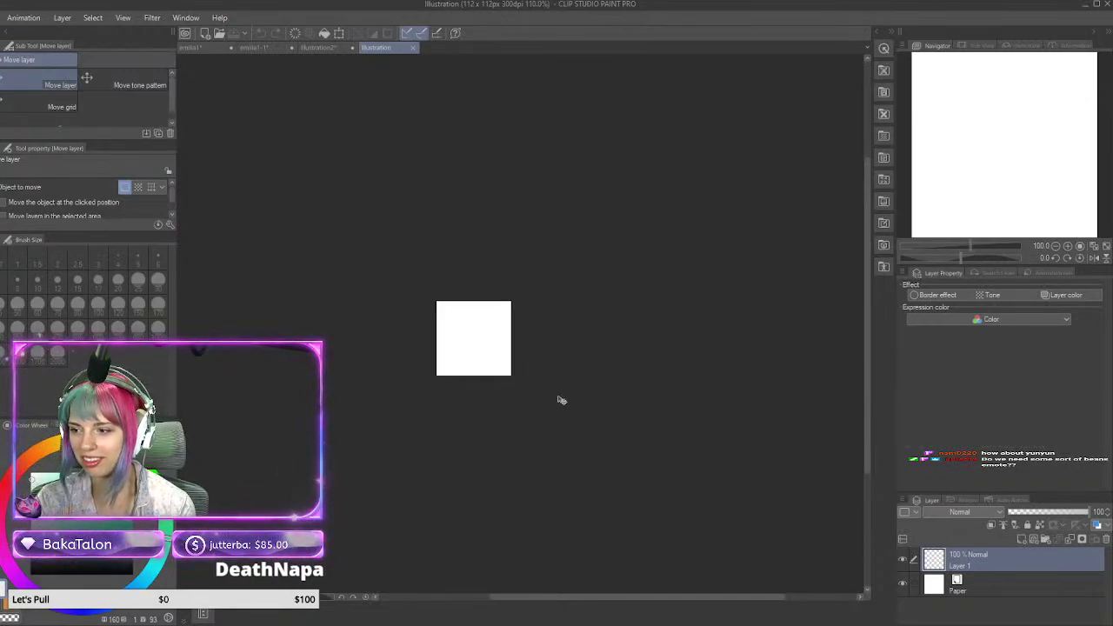
scroll(512, 373, up, 8)
scroll(376, 303, up, 2)
scroll(409, 288, down, 5)
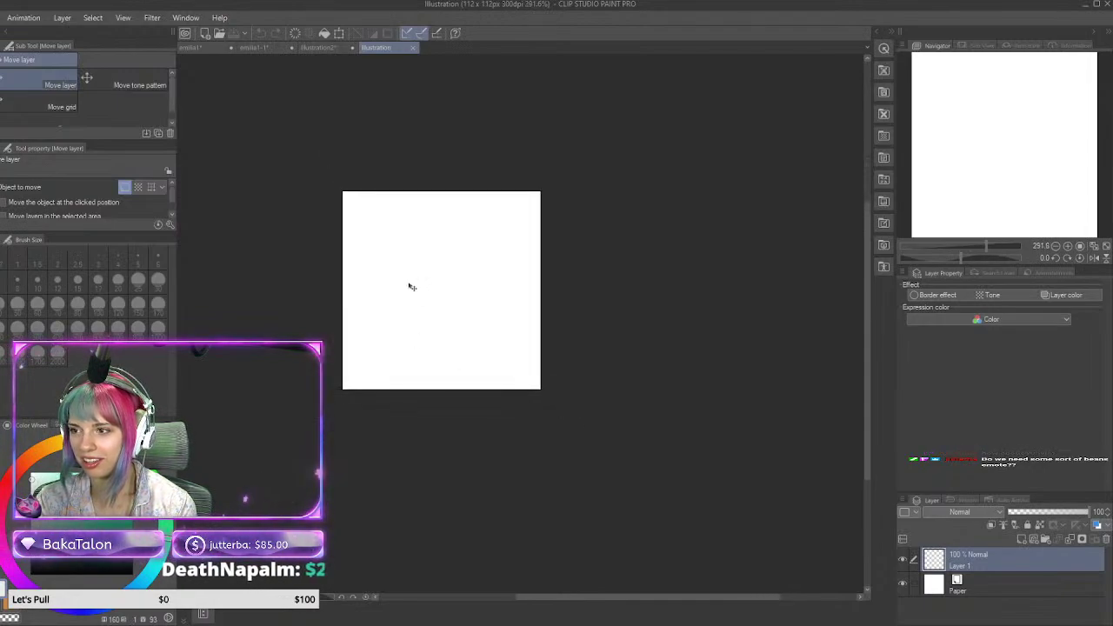
scroll(428, 172, up, 1)
scroll(428, 172, up, 1)
scroll(422, 174, down, 4)
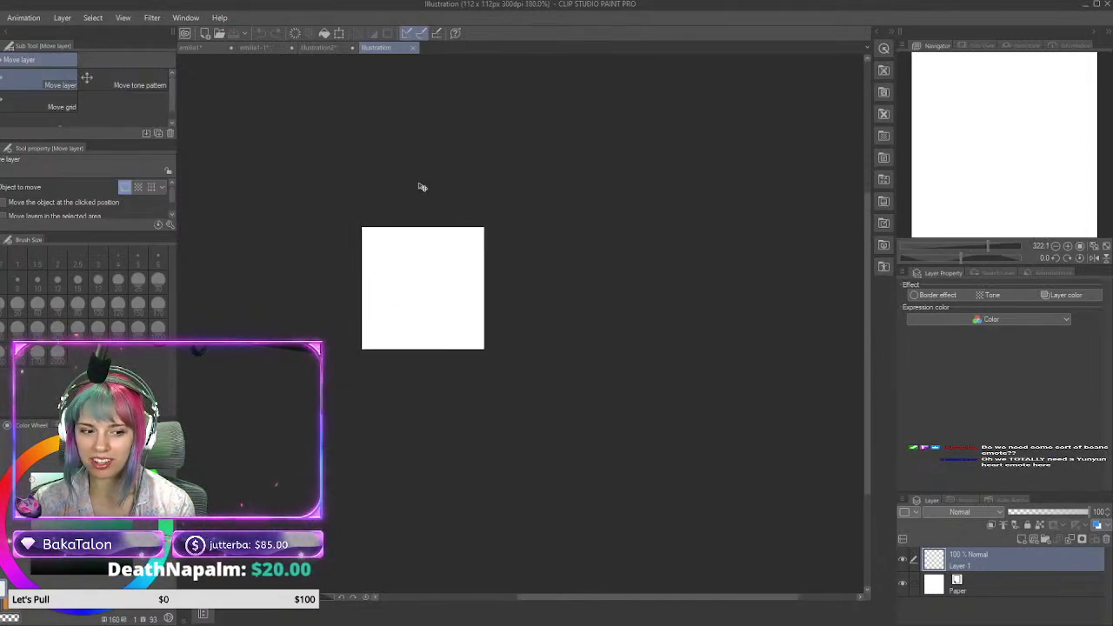
scroll(424, 178, up, 3)
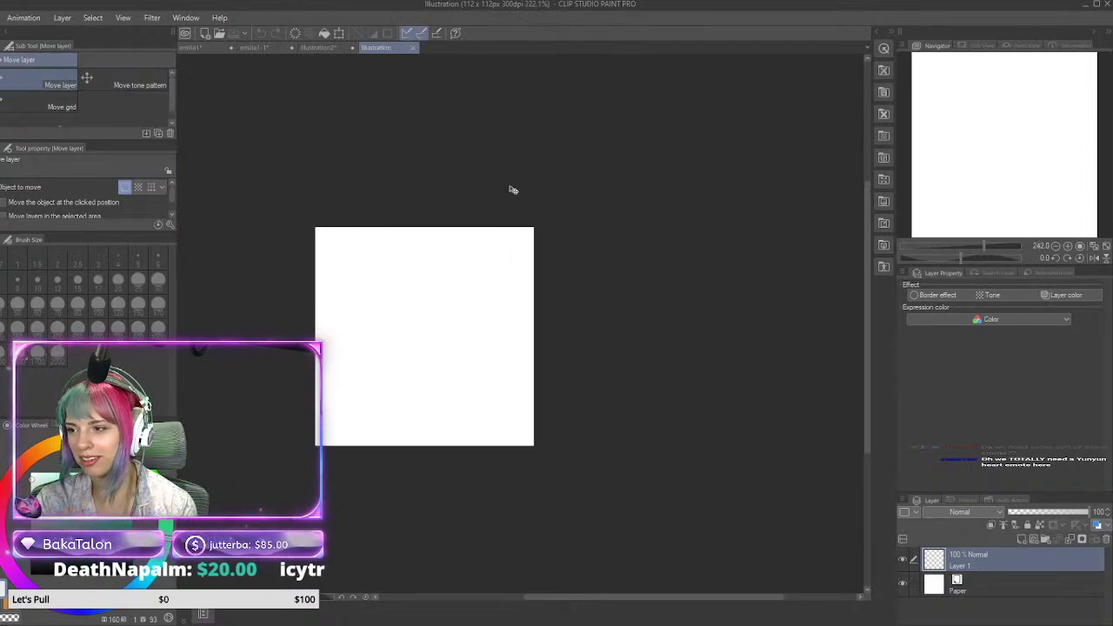
scroll(449, 242, down, 2)
scroll(348, 241, up, 2)
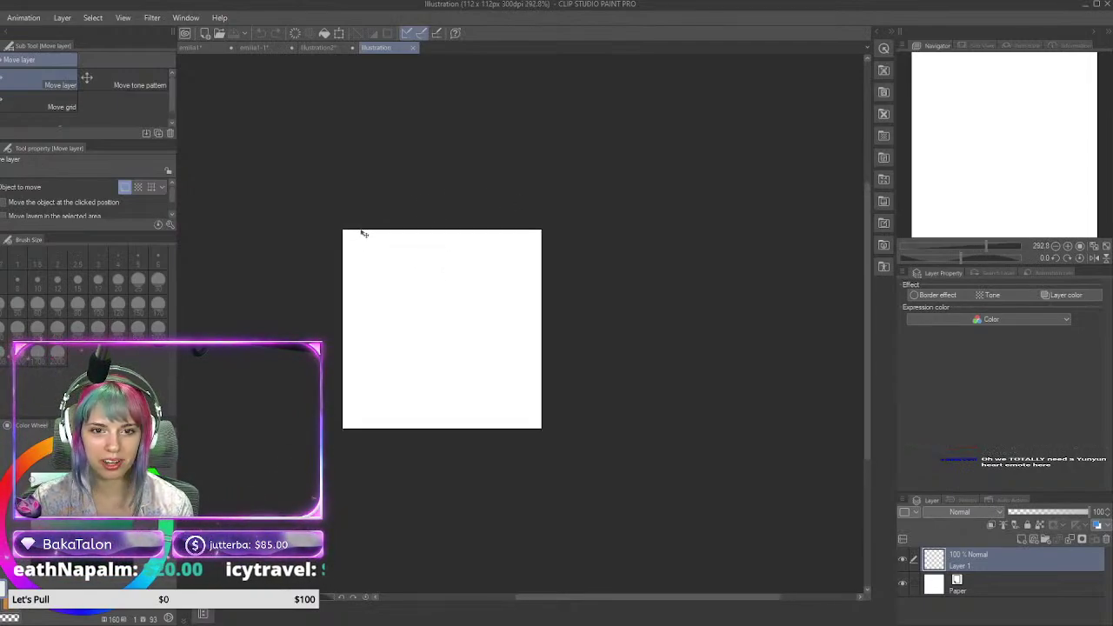
scroll(400, 241, down, 3)
scroll(395, 242, up, 3)
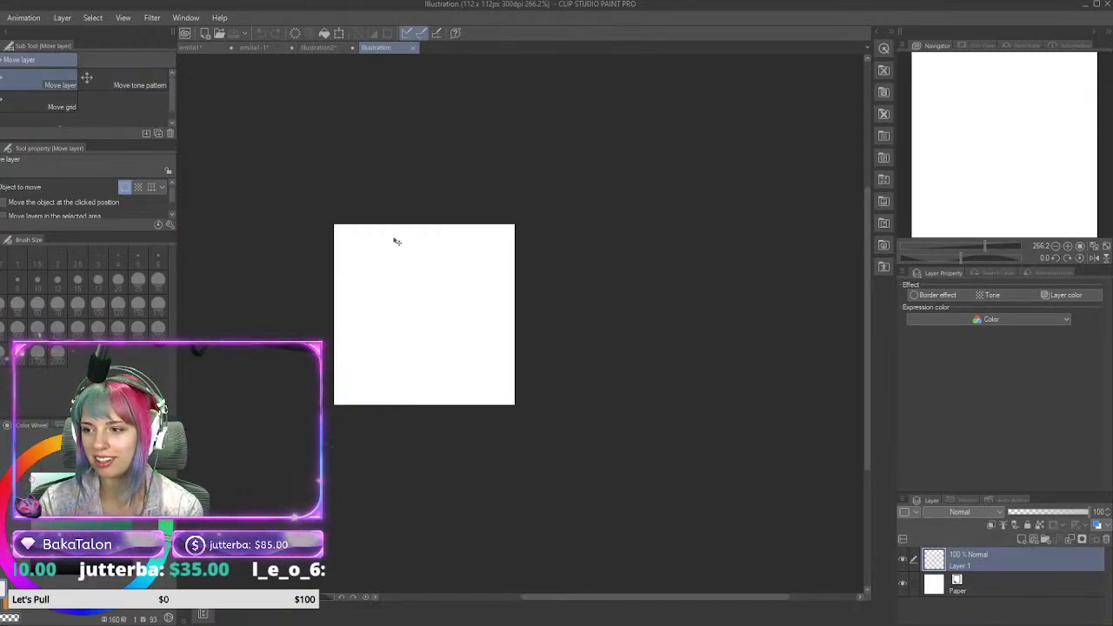
scroll(447, 283, up, 2)
scroll(447, 284, down, 3)
scroll(448, 283, up, 2)
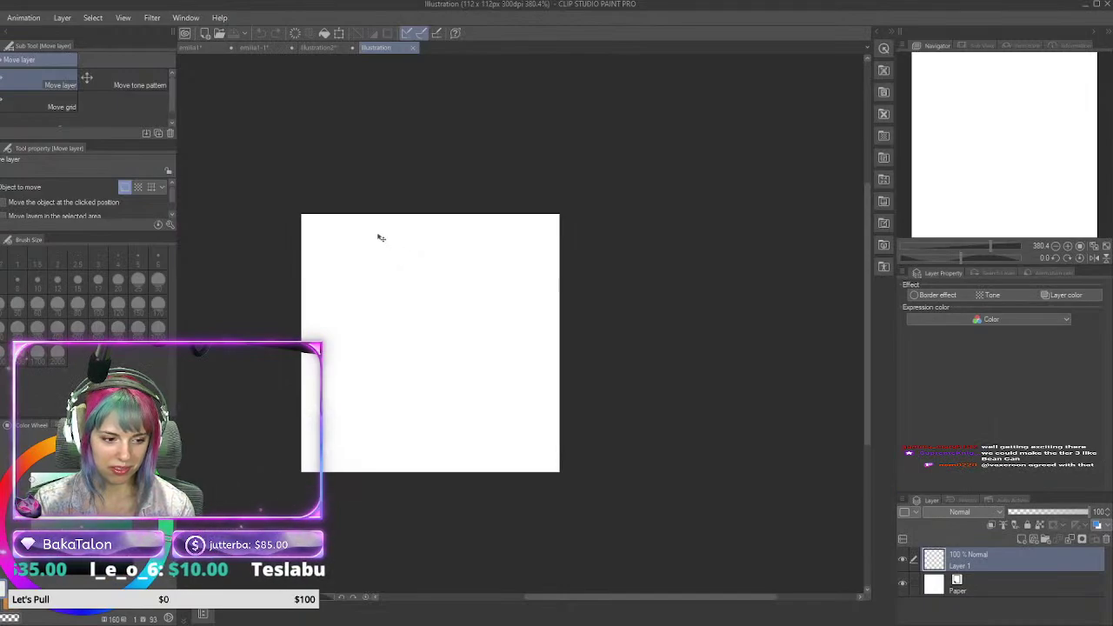
scroll(387, 256, down, 3)
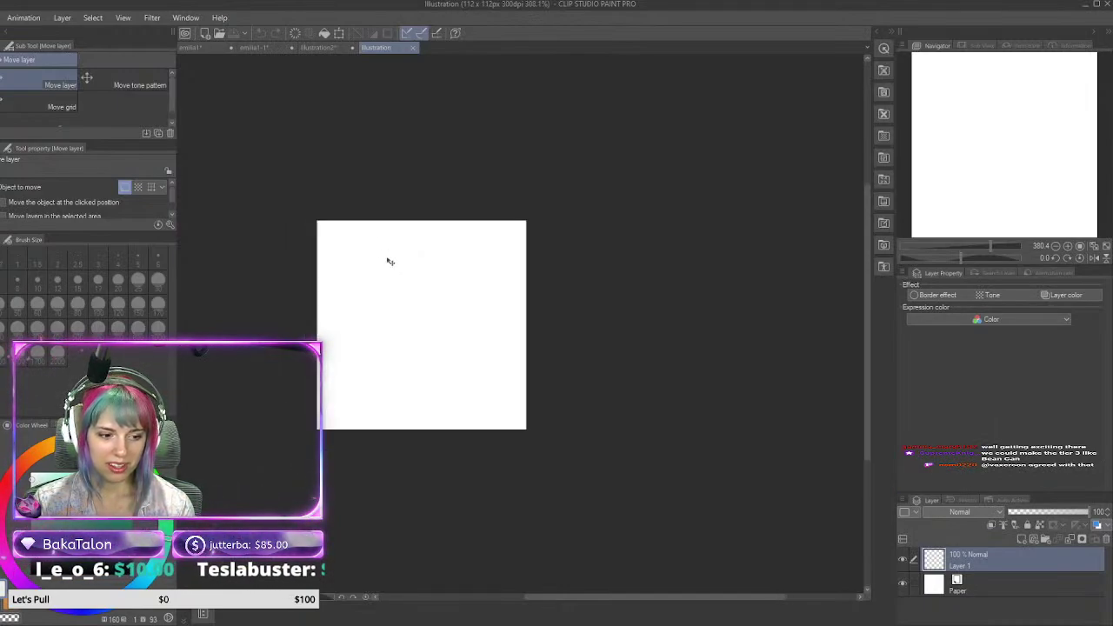
scroll(374, 258, up, 3)
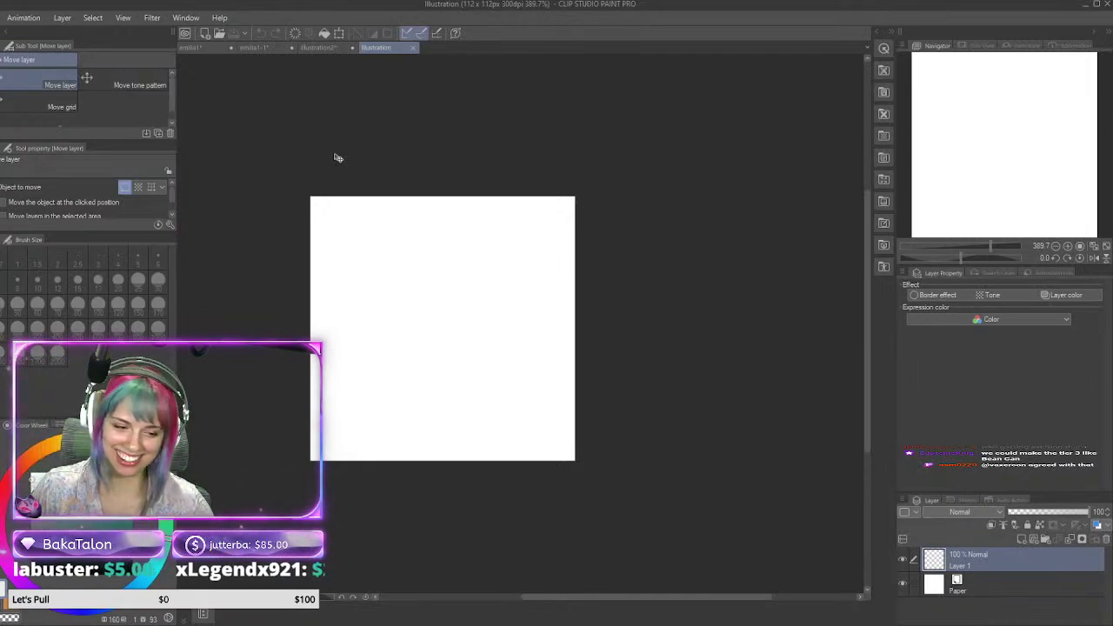
scroll(425, 295, up, 1)
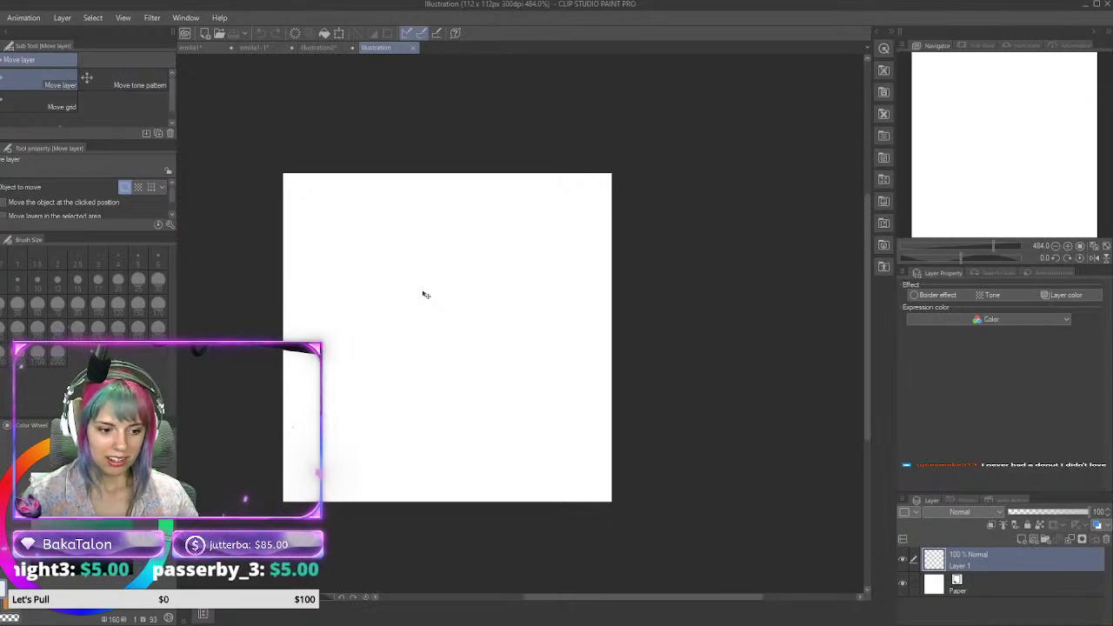
scroll(269, 340, up, 2)
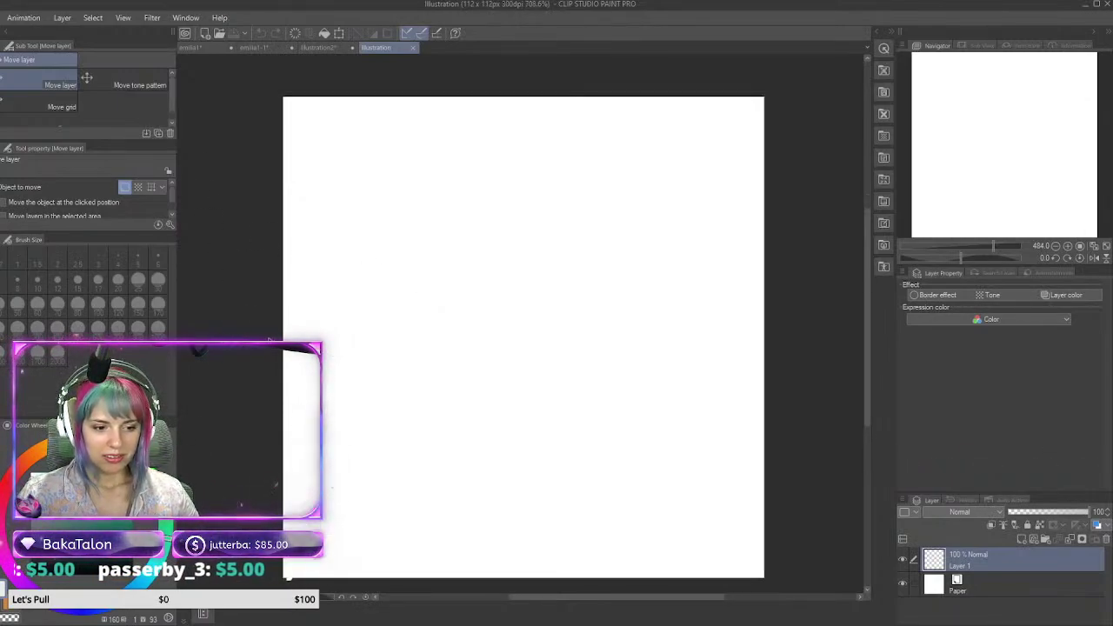
scroll(435, 320, down, 2)
scroll(618, 313, down, 1)
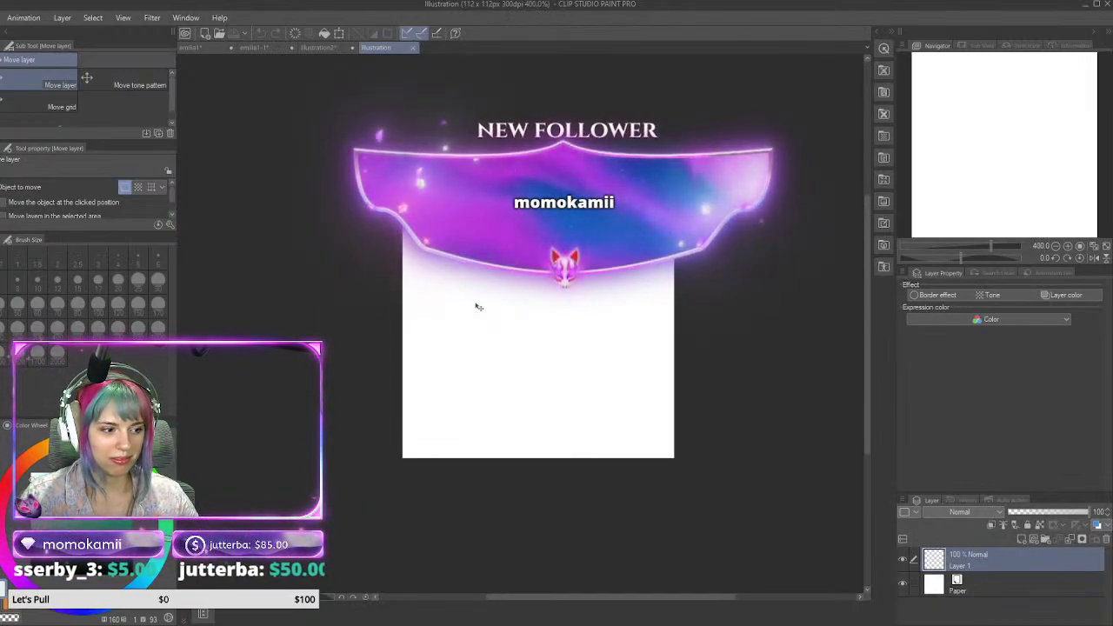
scroll(656, 340, up, 1)
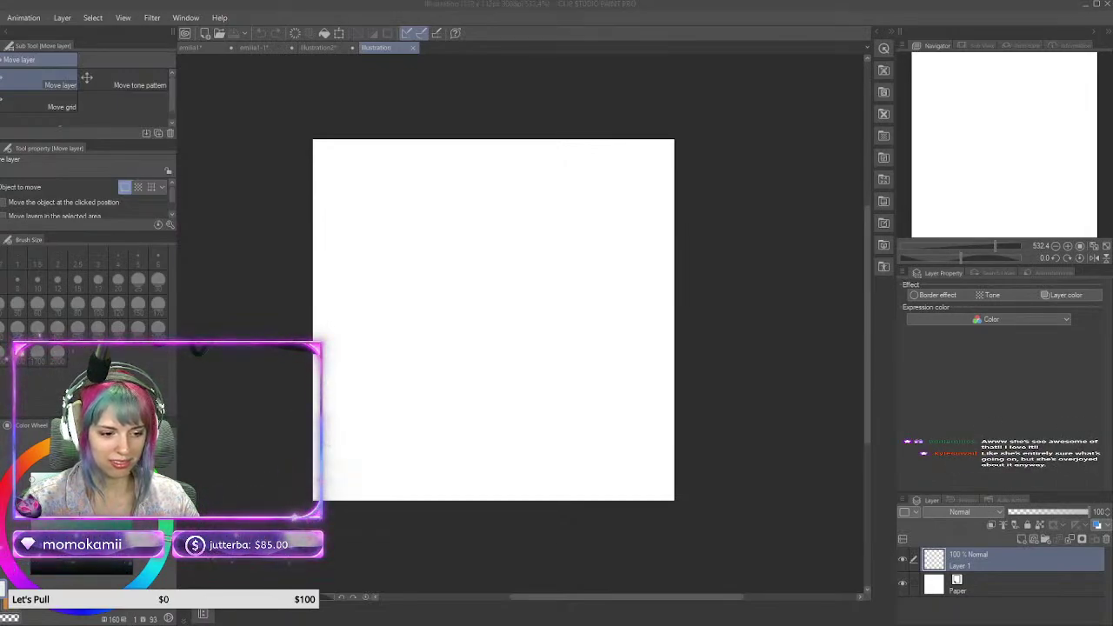
Step: Choose the G-pen and set the drawing colour to black for the new canvas
key(alt+Tab)
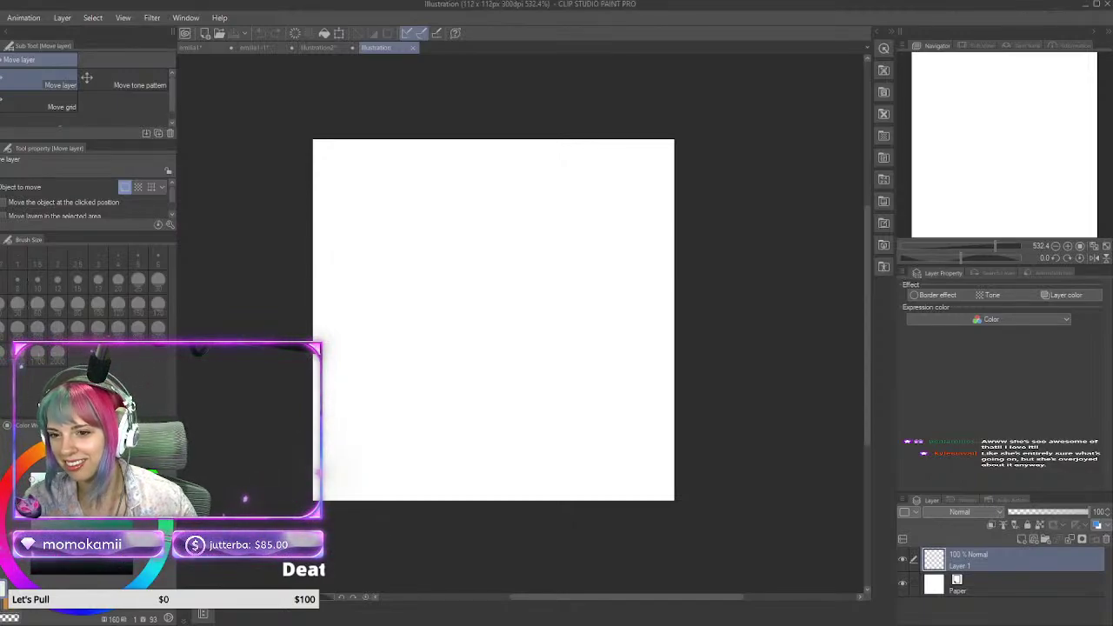
key(p)
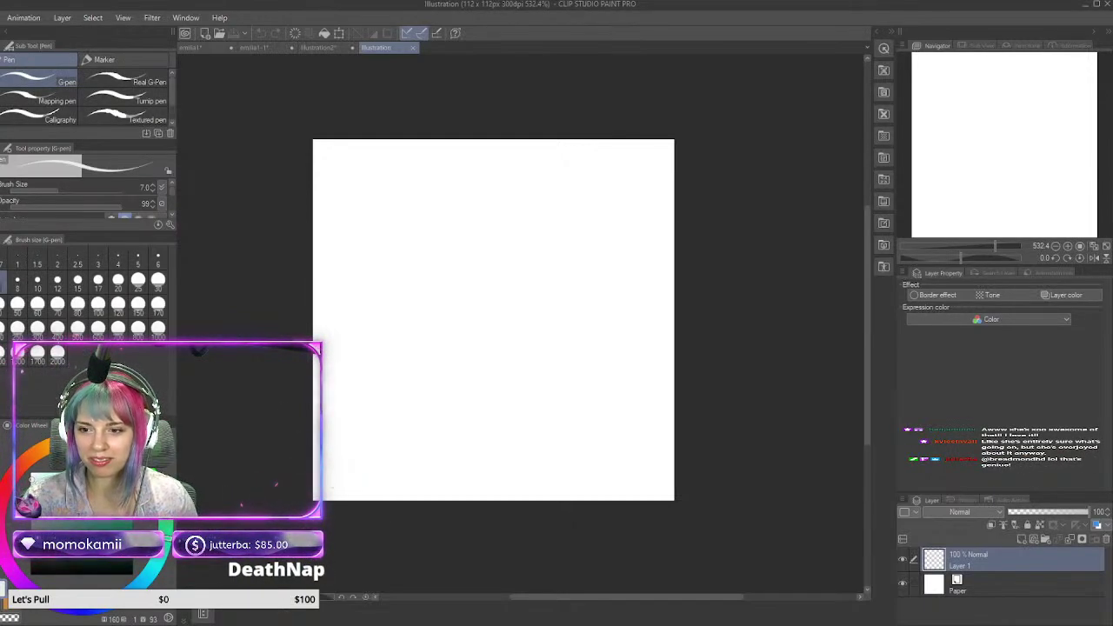
click(30, 573)
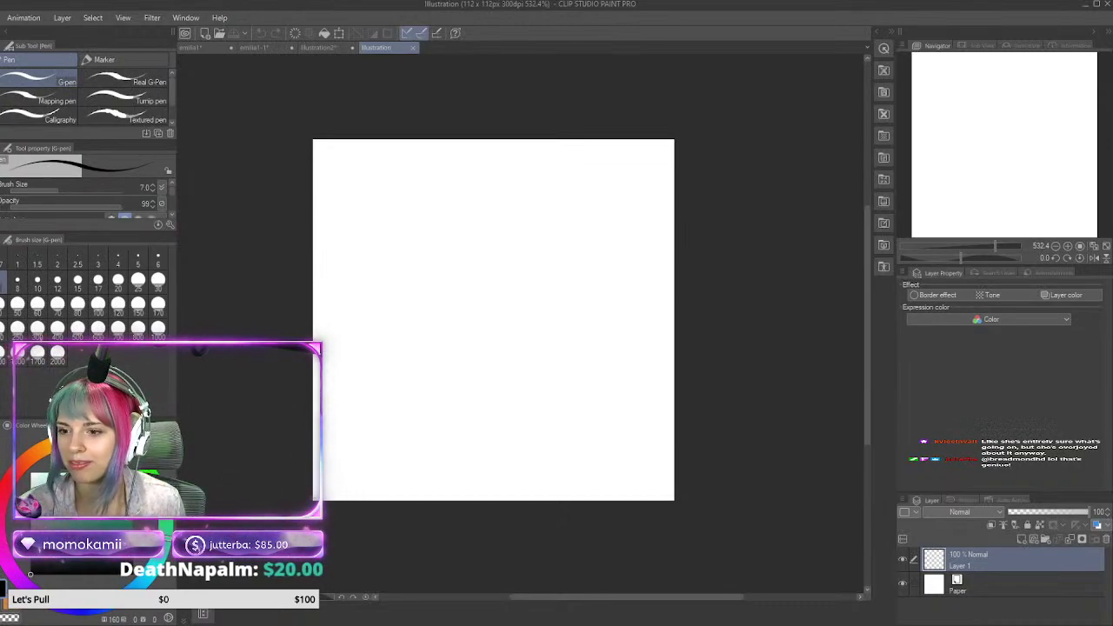
drag(426, 233, 519, 373)
drag(433, 342, 523, 375)
key(ctrl+z)
key(ctrl+z)
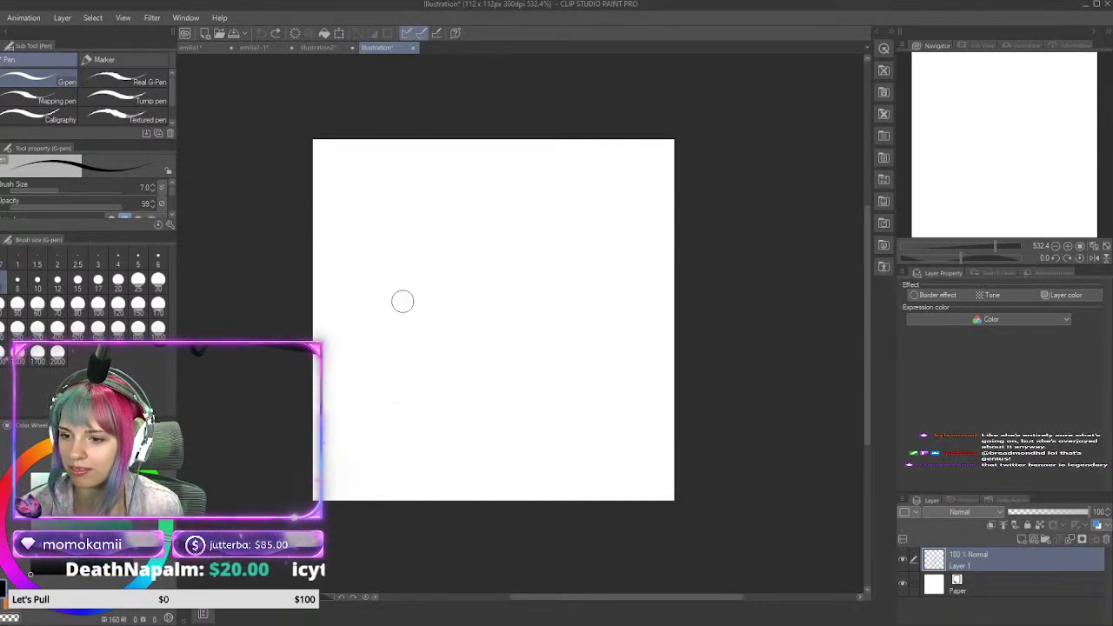
Step: Set the pen size to 5 and sketch the face contour from temple around cheek and chin, with an open, flat-topped mouth inside
click(139, 263)
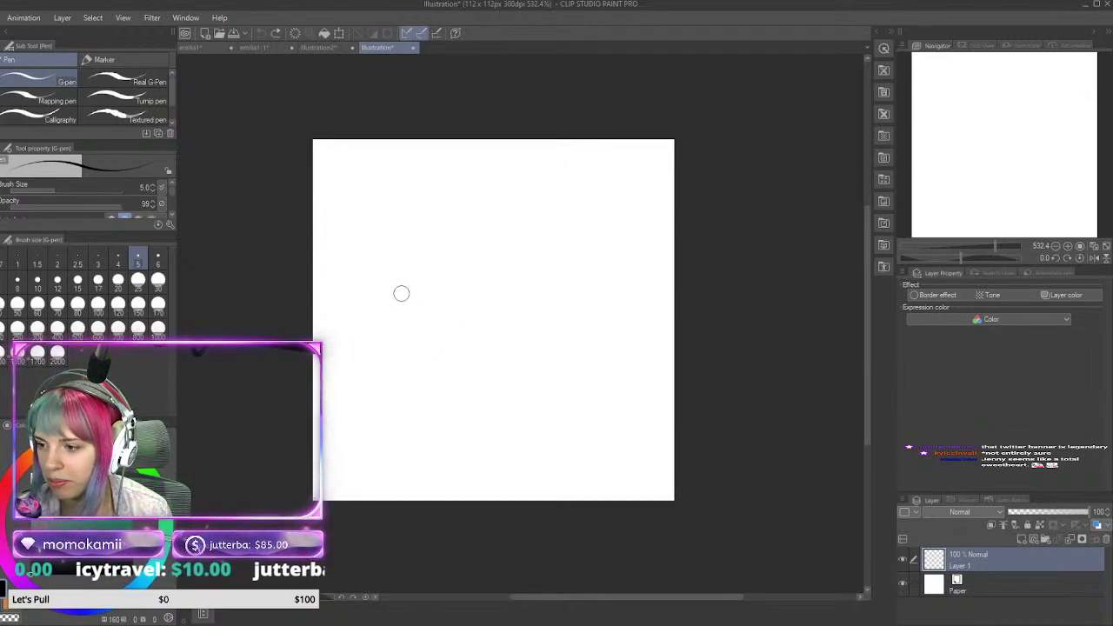
mouse_move(392, 271)
mouse_down()
mouse_move(393, 323)
mouse_move(376, 369)
mouse_move(455, 429)
mouse_up()
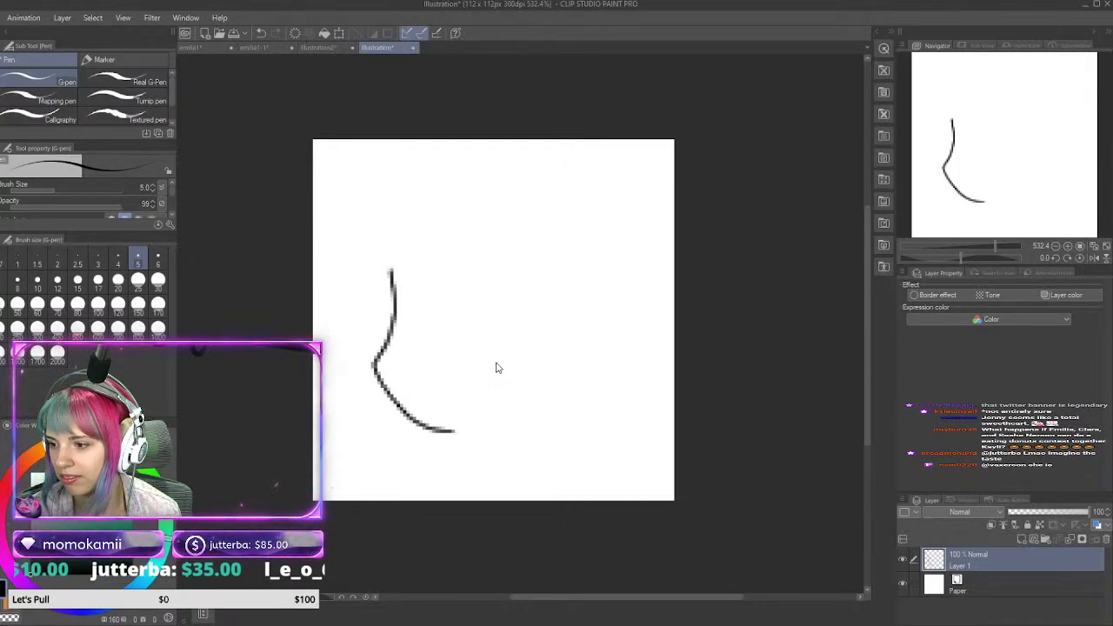
key(ctrl+z)
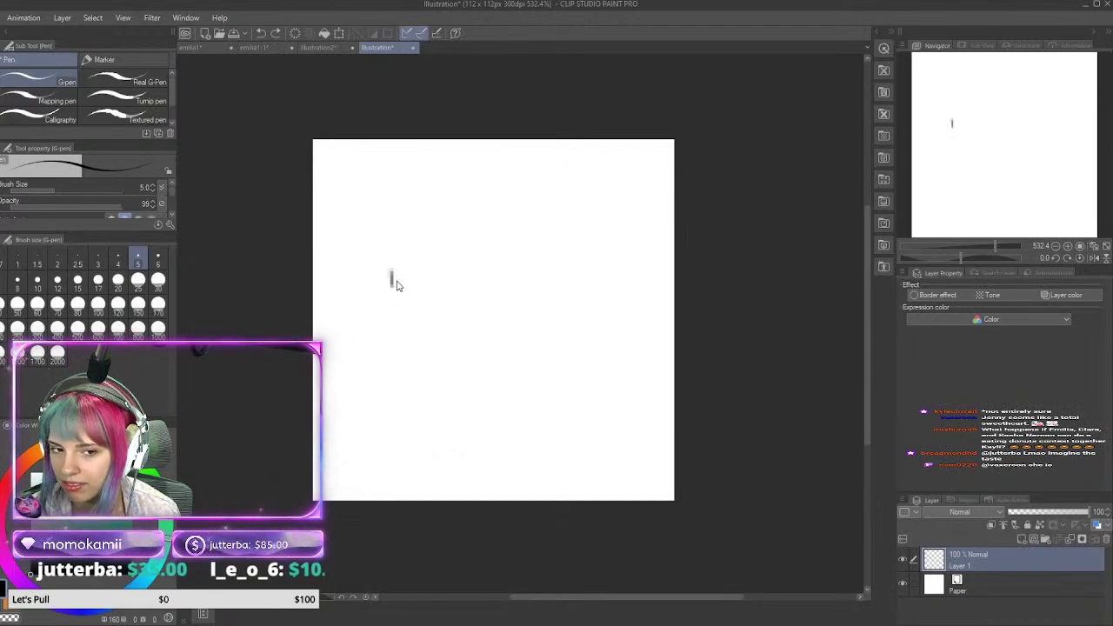
key(ctrl+z)
mouse_move(394, 263)
mouse_down()
mouse_move(380, 344)
mouse_move(385, 380)
mouse_move(419, 412)
mouse_move(488, 430)
mouse_move(553, 429)
mouse_move(578, 391)
mouse_up()
key(ctrl+z)
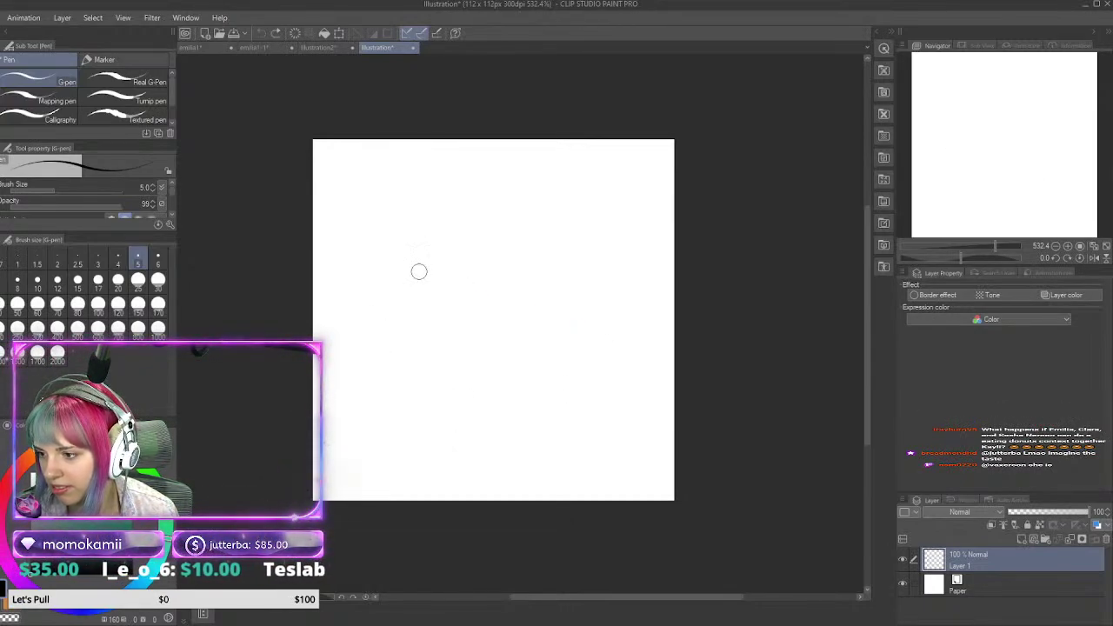
mouse_move(386, 251)
mouse_down()
mouse_move(375, 357)
mouse_move(449, 437)
mouse_move(615, 386)
mouse_move(619, 352)
mouse_up()
key(ctrl+z)
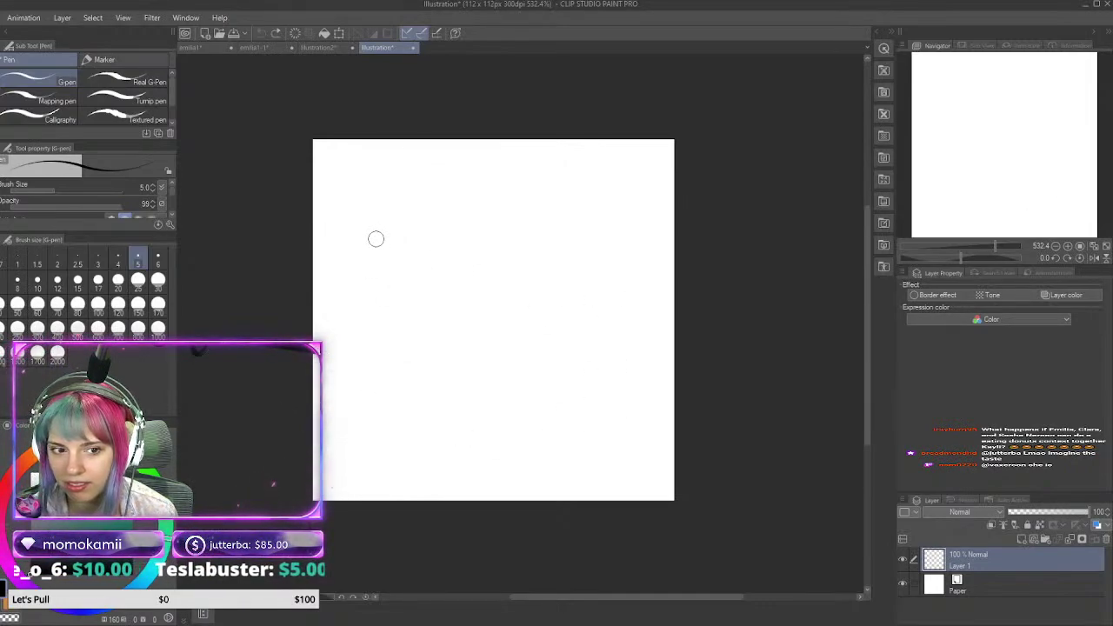
mouse_move(375, 239)
mouse_down()
mouse_move(373, 341)
mouse_move(398, 386)
mouse_move(455, 408)
mouse_move(537, 408)
mouse_move(621, 350)
mouse_up()
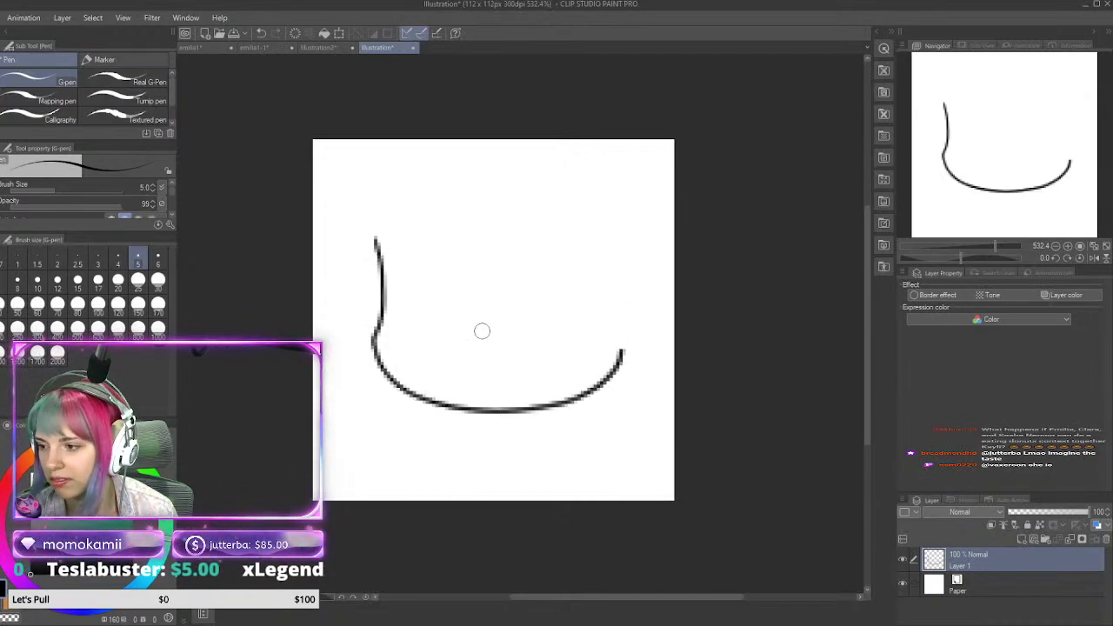
mouse_move(441, 332)
mouse_down()
mouse_move(501, 334)
mouse_move(501, 379)
mouse_move(479, 395)
mouse_move(445, 343)
mouse_up()
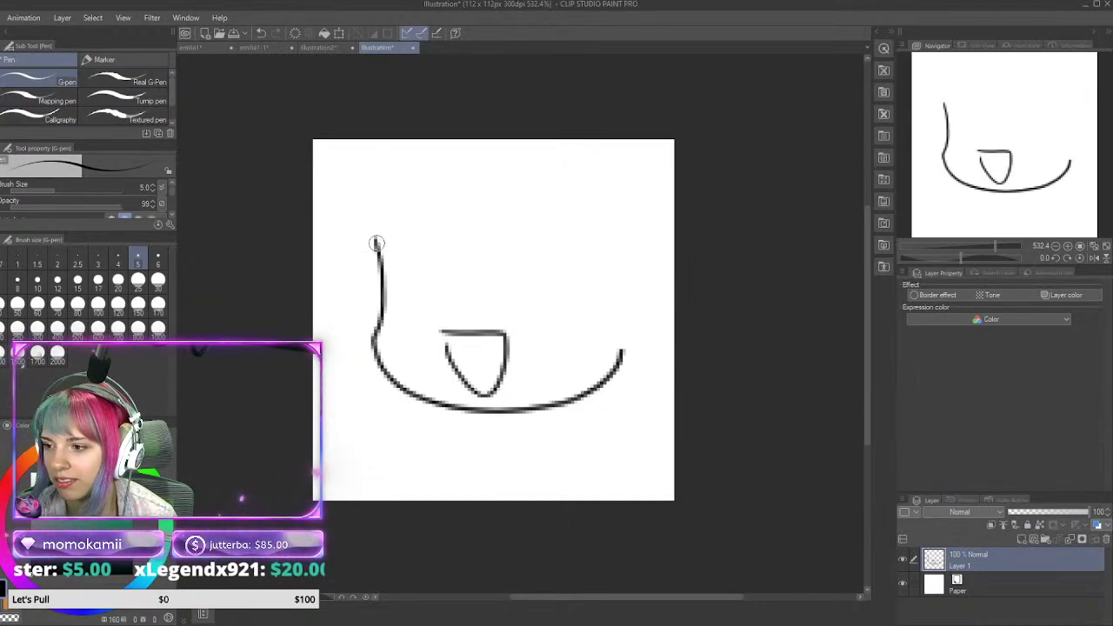
drag(376, 243, 385, 181)
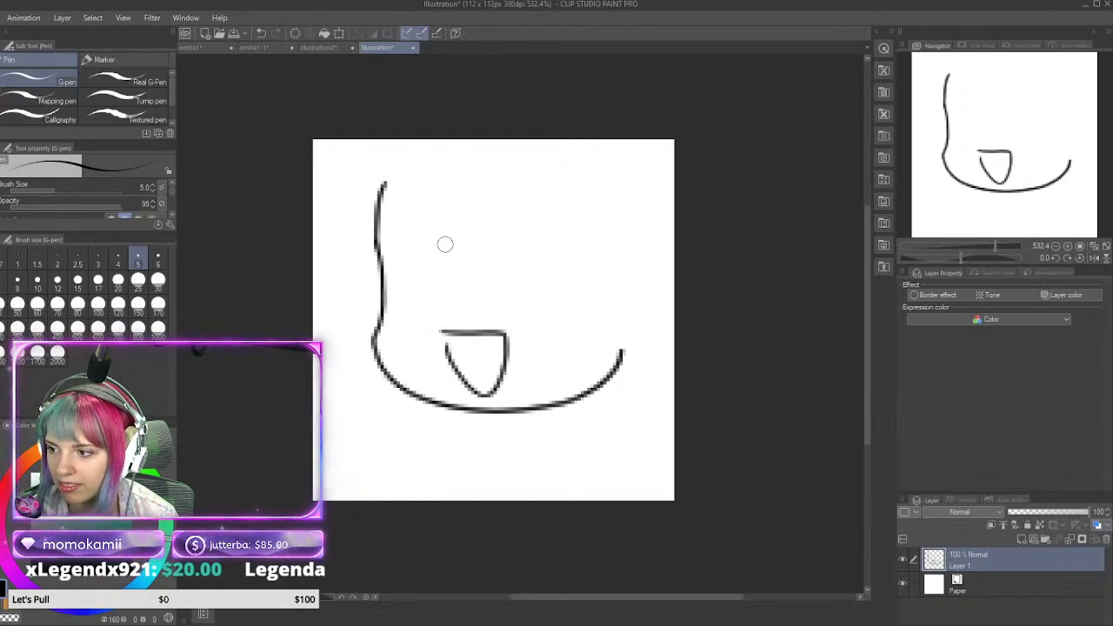
mouse_move(444, 243)
mouse_down()
mouse_move(414, 230)
mouse_move(376, 259)
mouse_up()
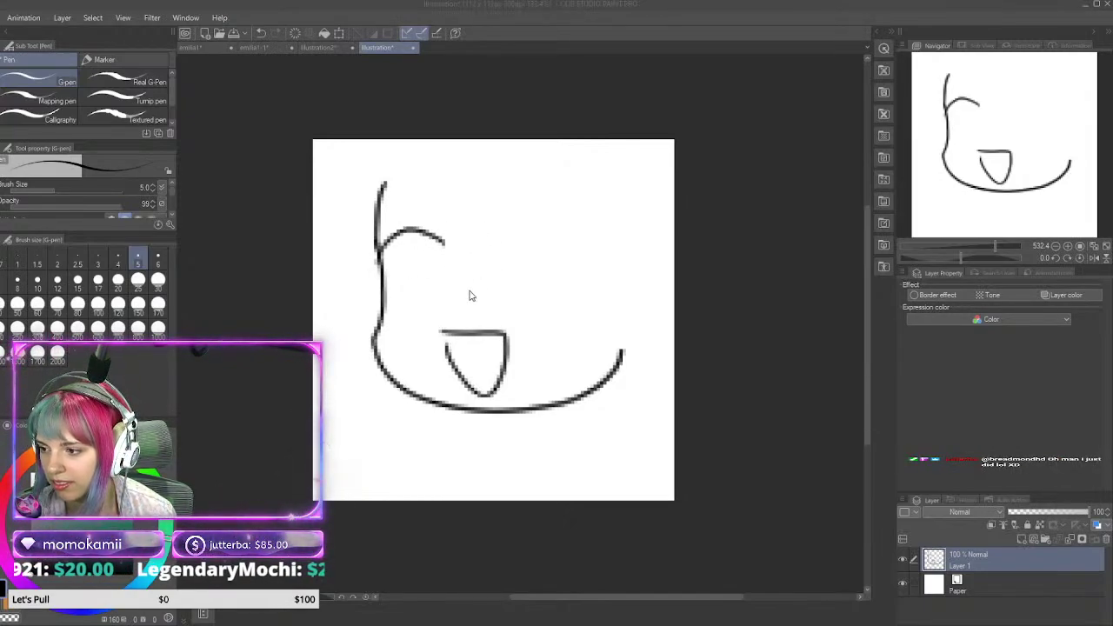
key(ctrl+z)
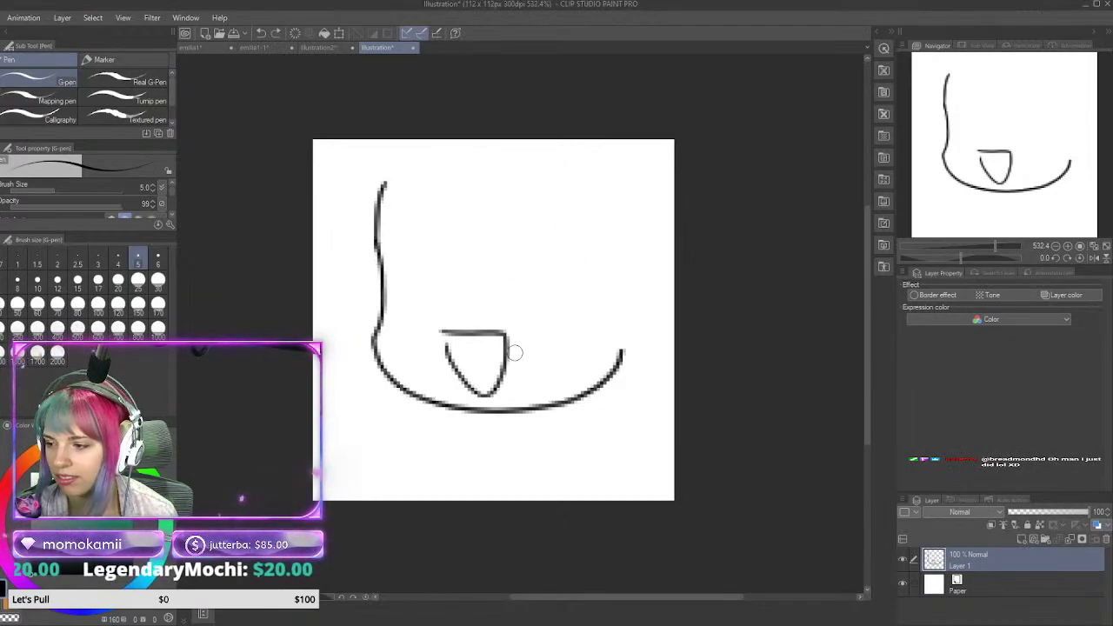
key(ctrl+z)
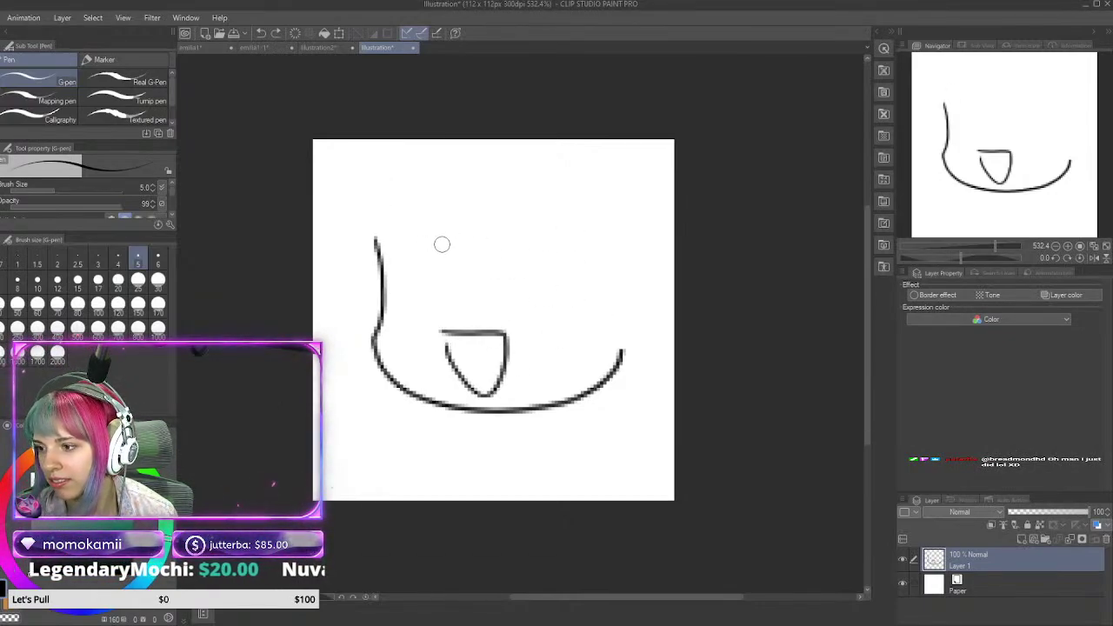
mouse_move(442, 245)
mouse_down()
mouse_move(400, 250)
mouse_move(399, 284)
mouse_move(388, 261)
mouse_move(441, 260)
mouse_move(429, 297)
mouse_move(406, 271)
mouse_move(439, 250)
mouse_up()
key(ctrl+z)
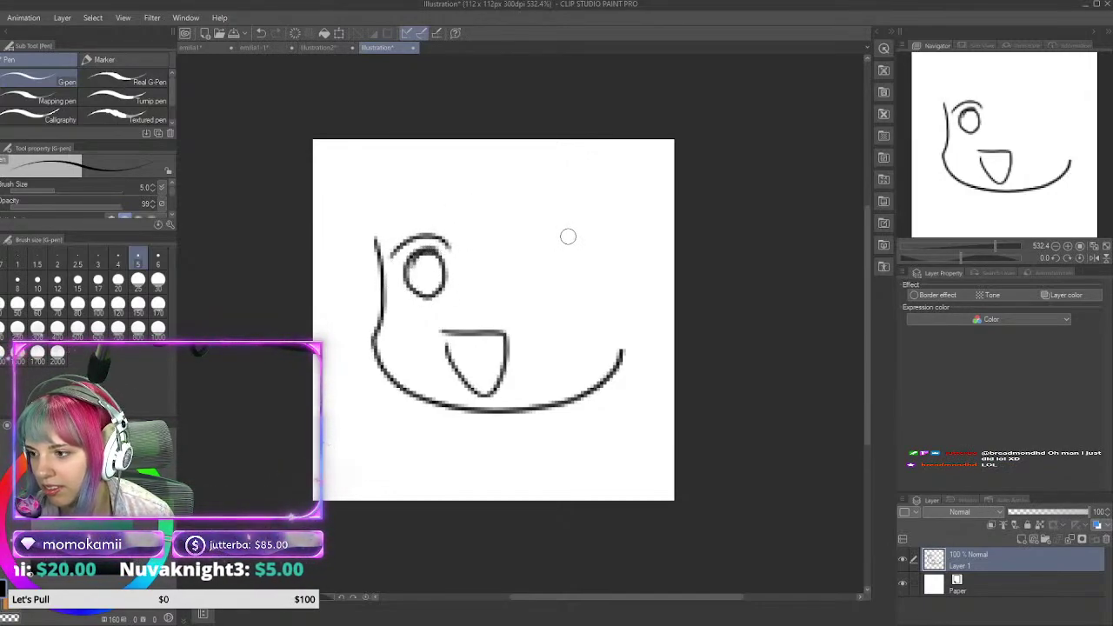
mouse_move(521, 248)
mouse_down()
mouse_move(584, 231)
mouse_move(615, 265)
mouse_up()
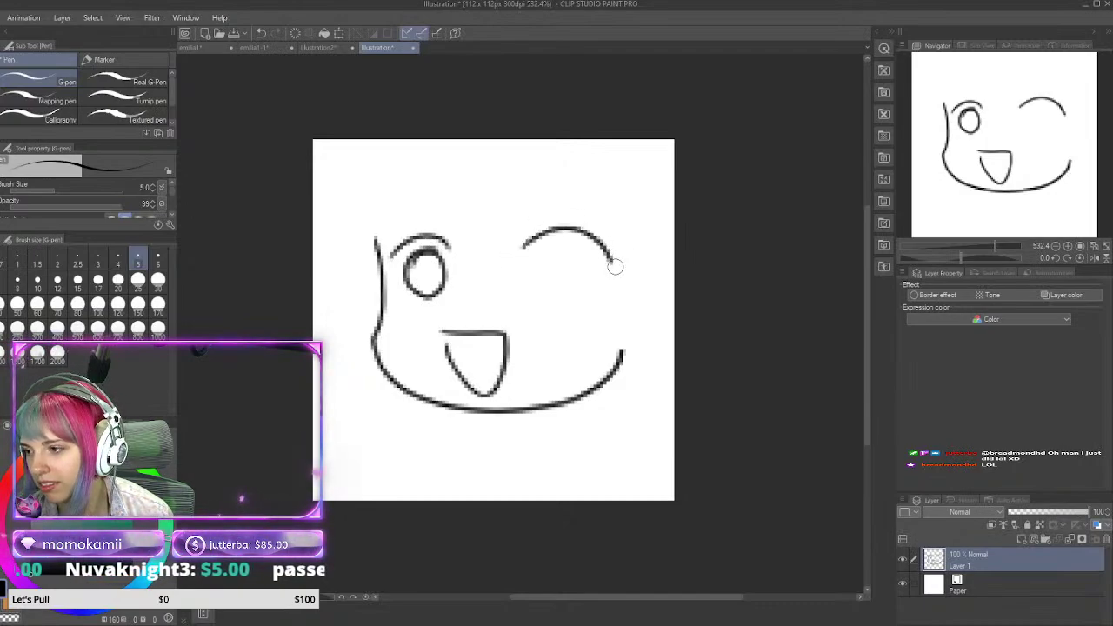
mouse_move(541, 252)
mouse_down()
mouse_move(551, 303)
mouse_move(540, 247)
mouse_up()
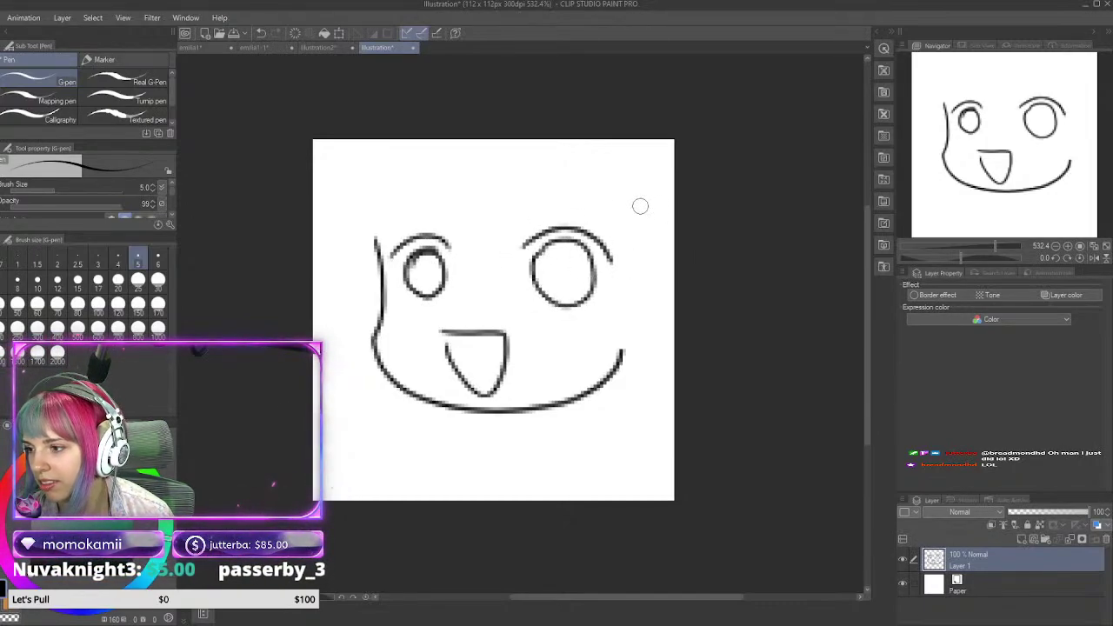
key(ctrl+z)
key(ctrl+z)
key(ctrl+z)
key(ctrl+z)
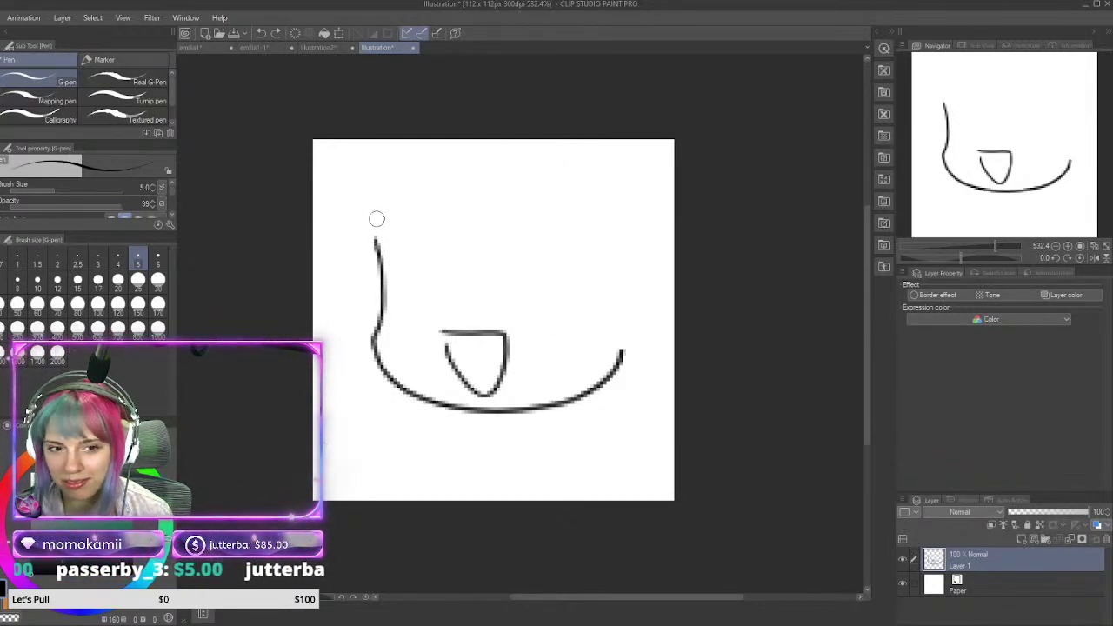
Step: Extend the face outline upward with a curved forehead line and move the sketch on Layer 1 down and slightly left
drag(374, 244, 392, 164)
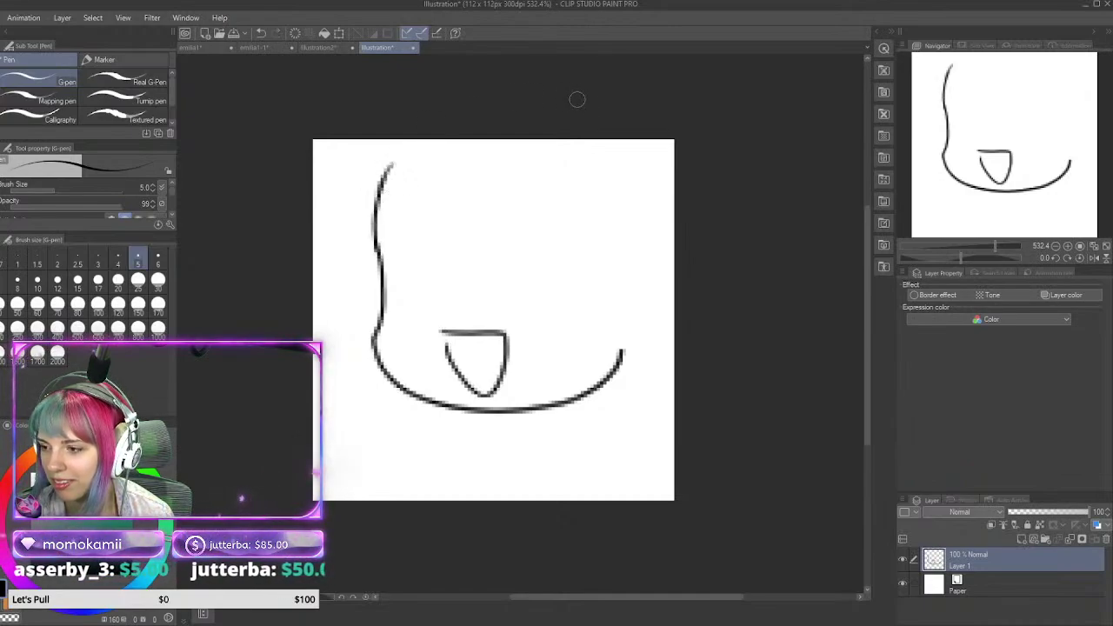
key(k)
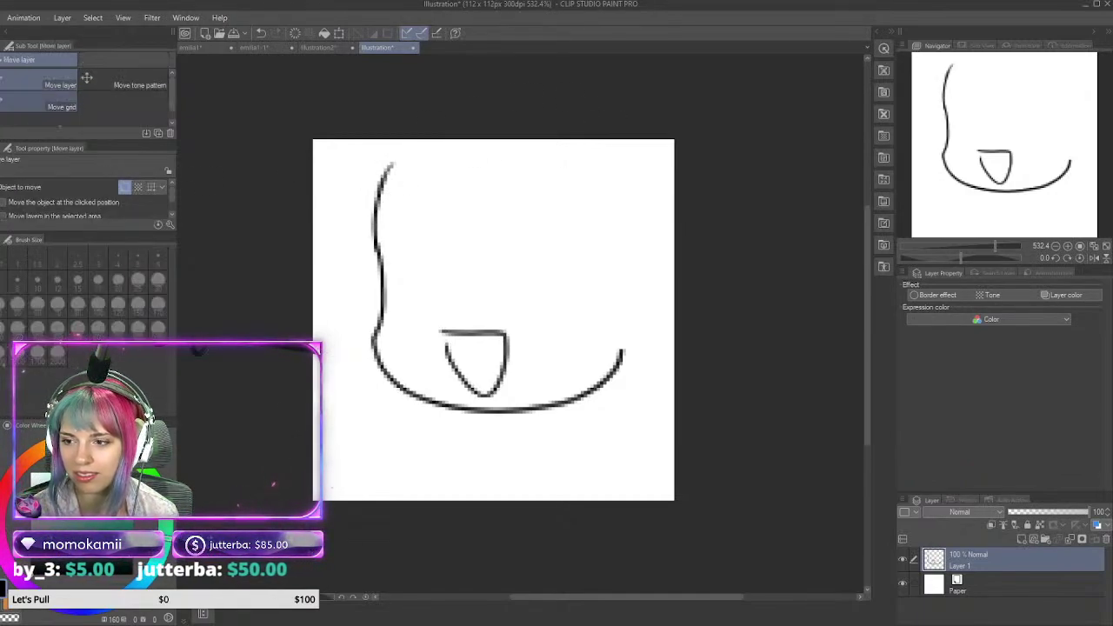
mouse_move(532, 373)
mouse_down()
mouse_move(509, 408)
mouse_move(531, 437)
mouse_move(522, 443)
mouse_up()
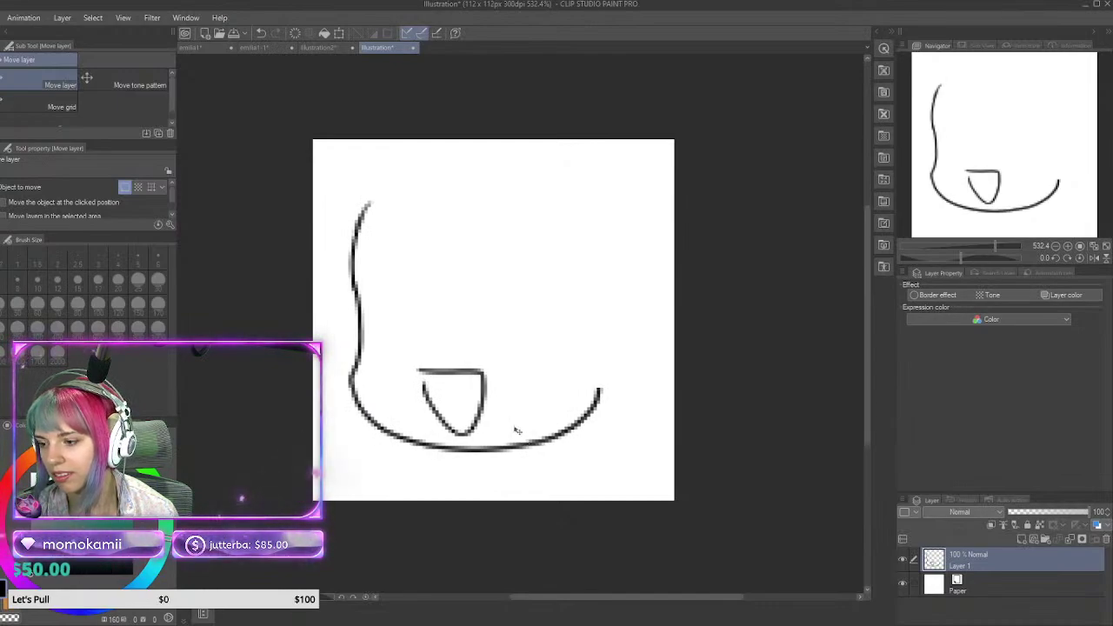
Step: With the G-pen, draw an arched upper lid for the right-hand eye, above and to the right of the mouth
key(p)
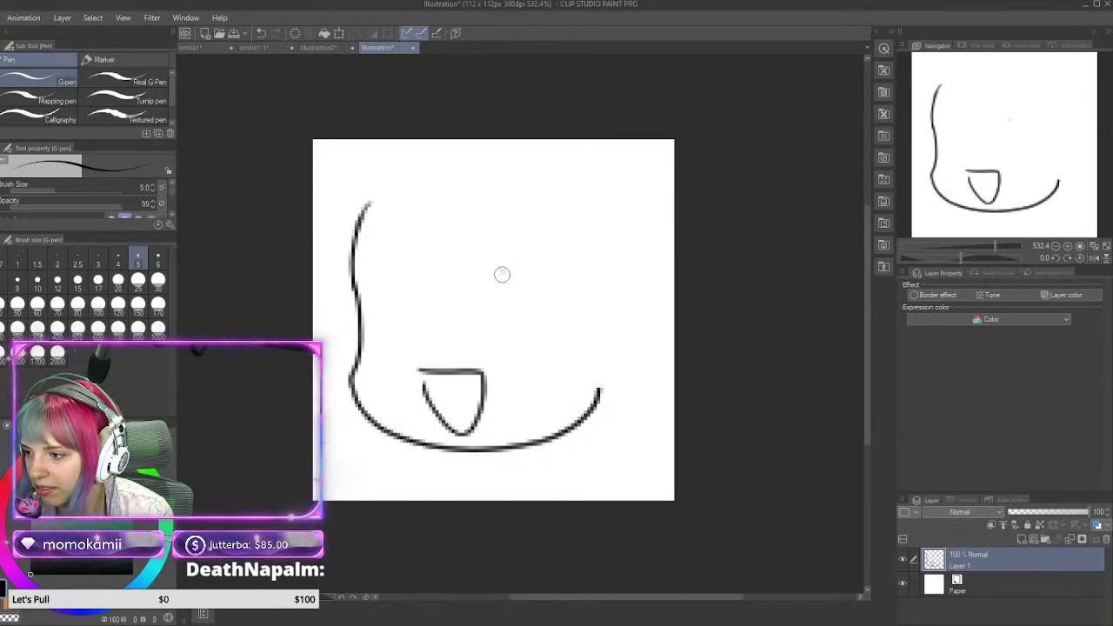
click(502, 269)
mouse_move(507, 266)
mouse_down()
mouse_move(549, 266)
mouse_move(569, 283)
mouse_move(544, 259)
mouse_move(499, 288)
mouse_up()
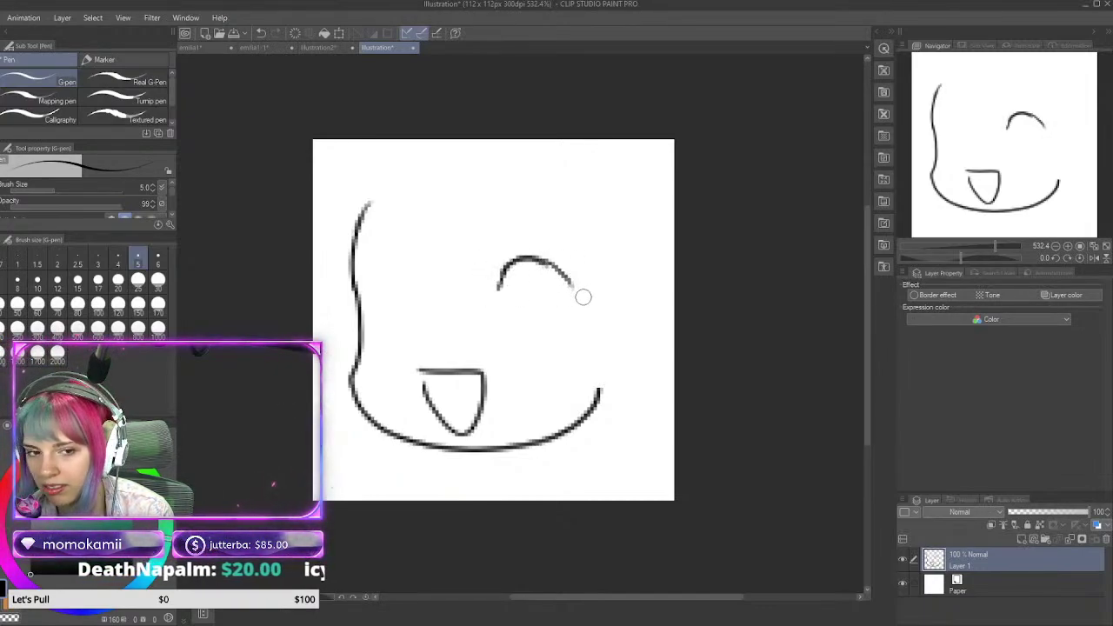
key(ctrl+z)
key(ctrl+z)
key(ctrl+z)
key(ctrl+z)
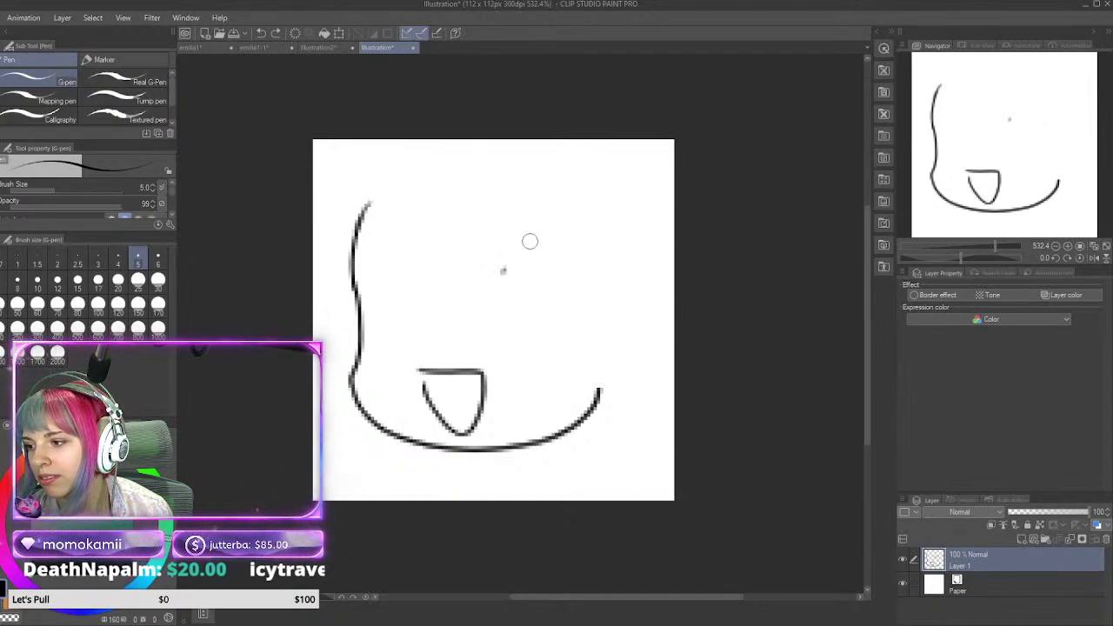
mouse_move(491, 268)
mouse_down()
mouse_move(541, 262)
mouse_move(574, 311)
mouse_up()
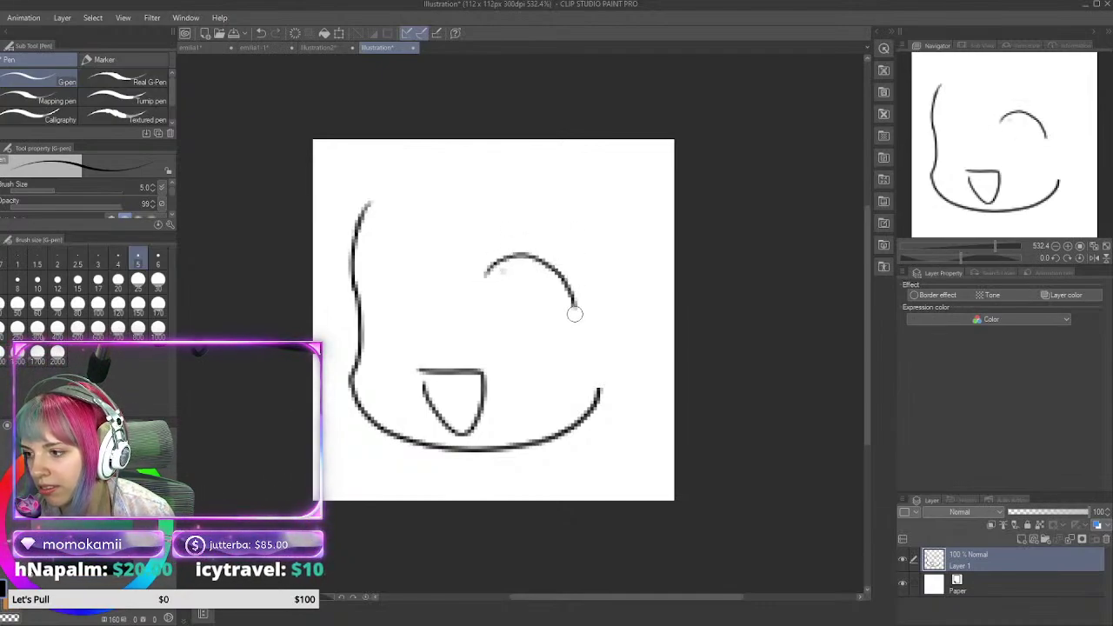
key(ctrl+z)
mouse_move(483, 275)
mouse_down()
mouse_move(508, 261)
mouse_move(586, 296)
mouse_up()
key(ctrl+z)
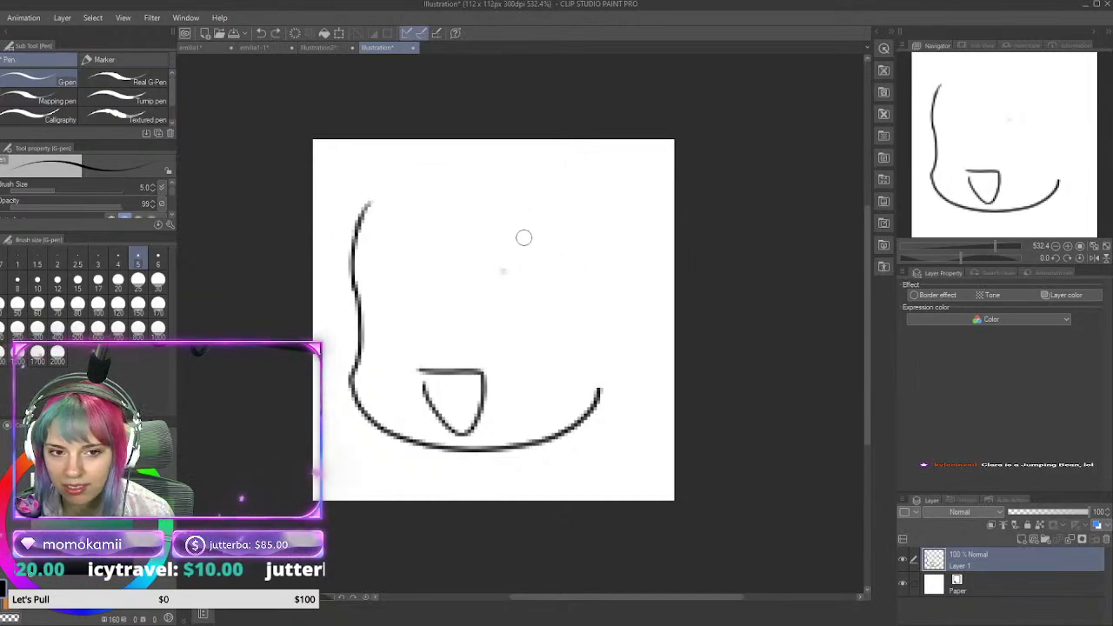
mouse_move(490, 275)
mouse_down()
mouse_move(521, 257)
mouse_move(580, 302)
mouse_up()
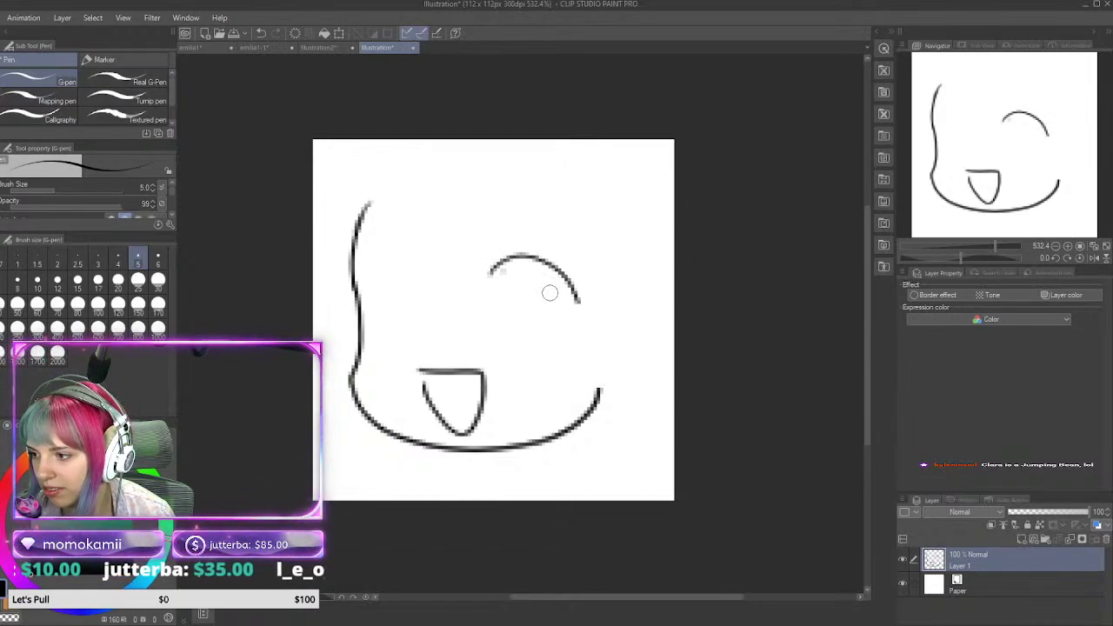
Step: Draw a large round iris outline beneath the right-hand eye's arched lid
mouse_move(507, 289)
mouse_down()
mouse_move(546, 285)
mouse_move(542, 321)
mouse_move(506, 326)
mouse_move(490, 292)
mouse_move(520, 269)
mouse_move(559, 307)
mouse_move(523, 329)
mouse_move(496, 295)
mouse_move(524, 266)
mouse_move(555, 289)
mouse_move(528, 327)
mouse_move(538, 290)
mouse_move(529, 341)
mouse_move(492, 318)
mouse_move(528, 283)
mouse_move(544, 323)
mouse_move(501, 332)
mouse_move(505, 284)
mouse_move(549, 307)
mouse_move(508, 336)
mouse_move(520, 280)
mouse_up()
key(ctrl+z)
key(ctrl+z)
key(ctrl+z)
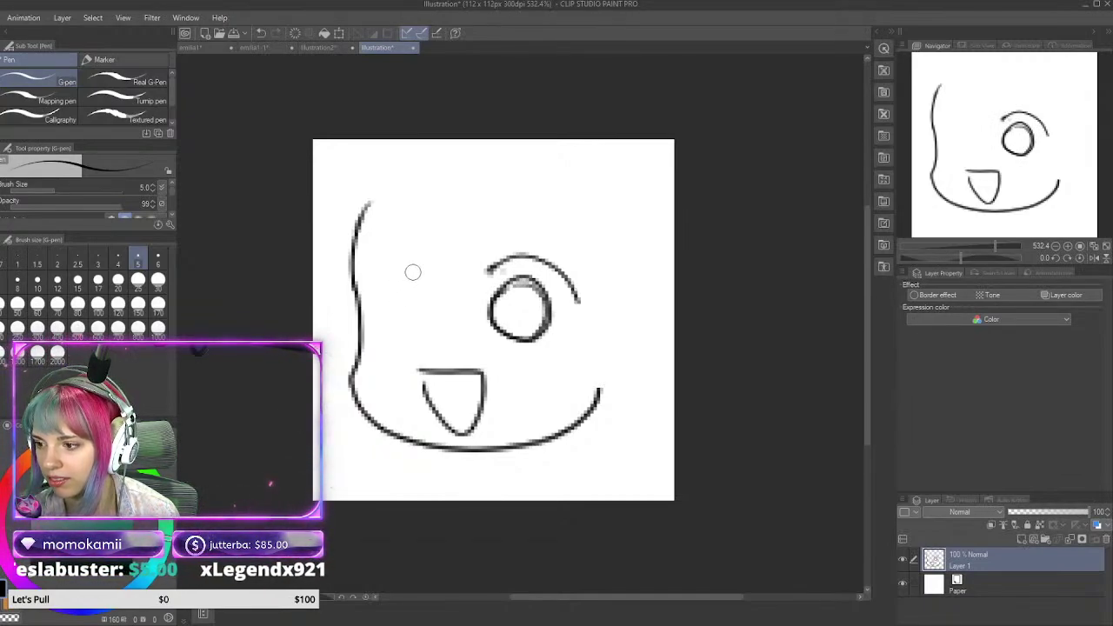
Step: Draw the left-hand eye against the face contour with a thick arched lid and an oval iris, and add lashes to both eyes
mouse_move(412, 272)
mouse_down()
mouse_move(375, 268)
mouse_move(357, 290)
mouse_move(380, 265)
mouse_move(412, 271)
mouse_move(422, 288)
mouse_move(398, 285)
mouse_move(392, 332)
mouse_move(363, 301)
mouse_move(400, 272)
mouse_move(413, 298)
mouse_move(389, 327)
mouse_move(373, 281)
mouse_move(408, 321)
mouse_move(373, 331)
mouse_move(367, 276)
mouse_up()
key(ctrl+z)
key(ctrl+z)
key(ctrl+z)
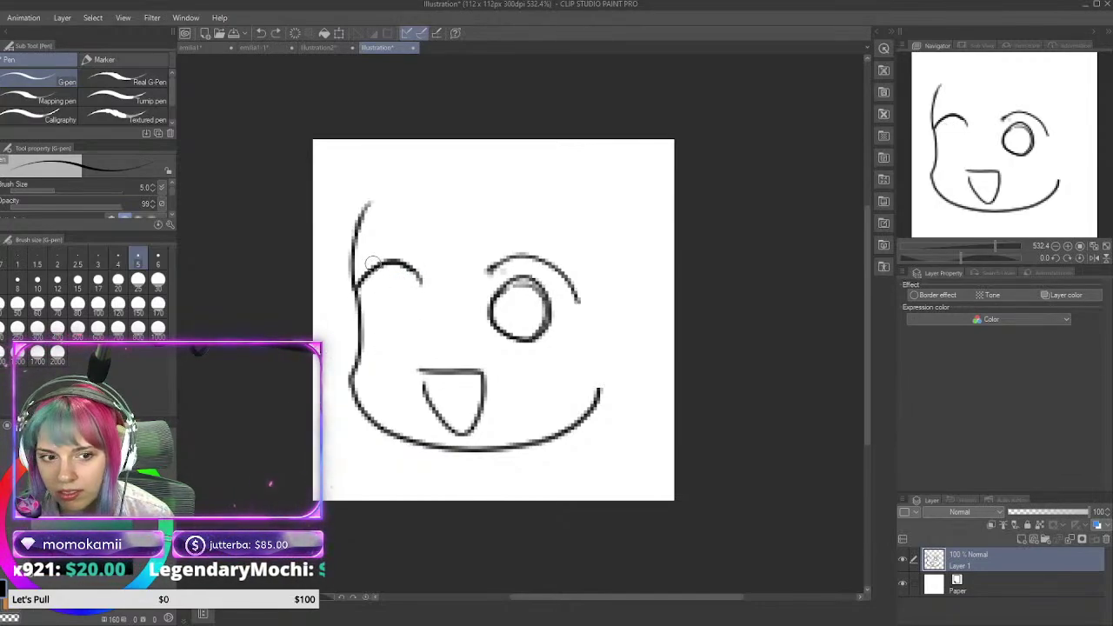
mouse_move(389, 340)
mouse_down()
mouse_move(401, 276)
mouse_move(382, 324)
mouse_up()
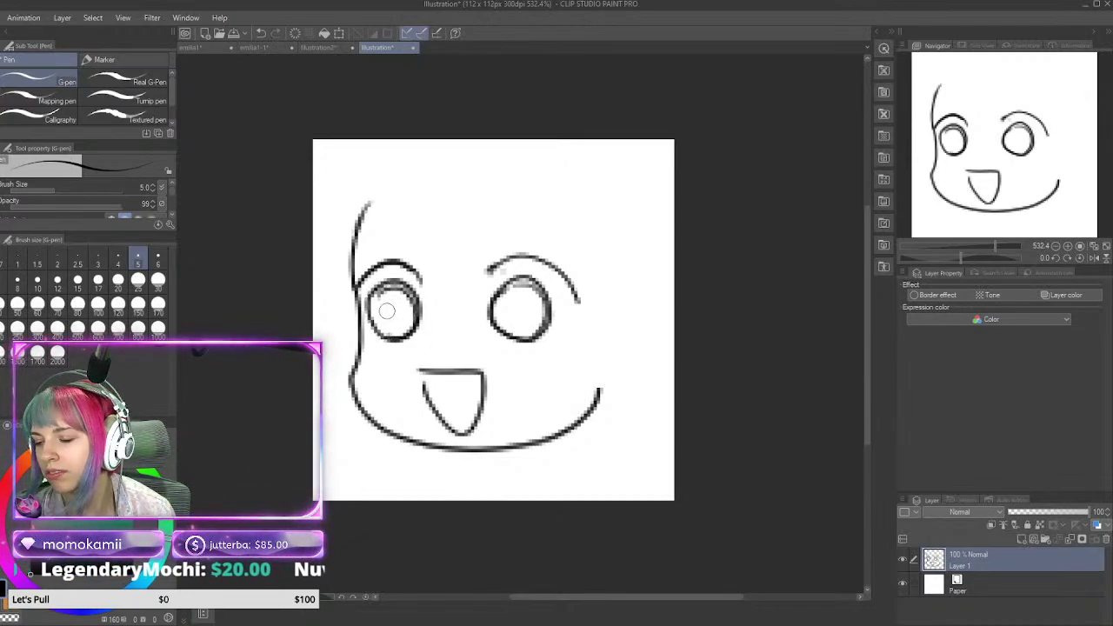
mouse_move(428, 294)
mouse_down()
mouse_move(394, 260)
mouse_move(366, 269)
mouse_move(355, 292)
mouse_move(386, 255)
mouse_move(346, 295)
mouse_move(367, 275)
mouse_up()
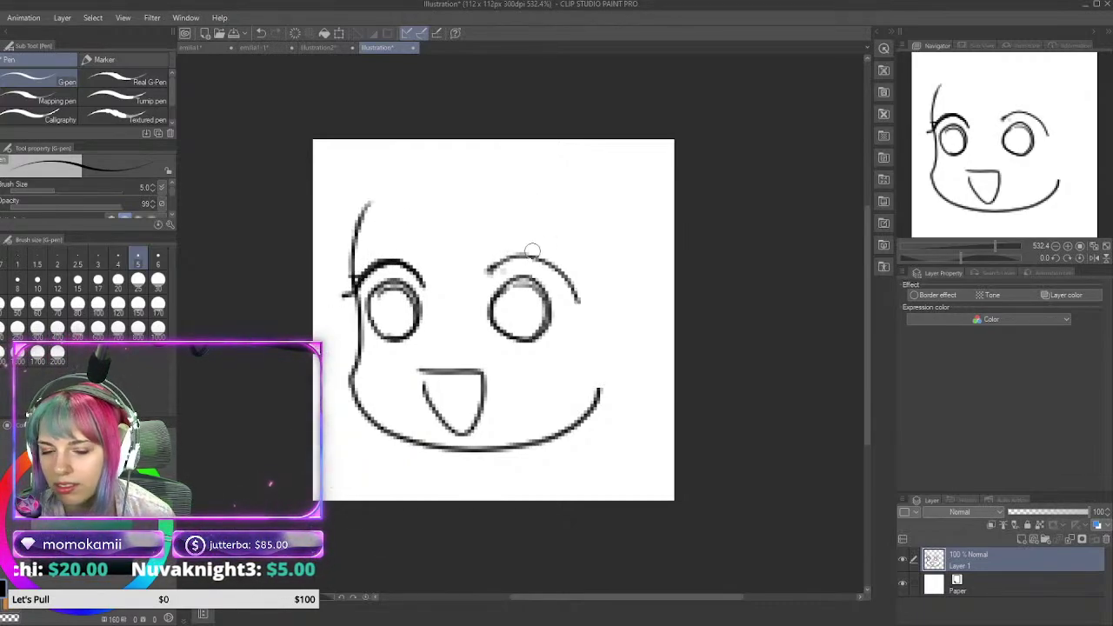
mouse_move(503, 262)
mouse_down()
mouse_move(484, 253)
mouse_move(551, 259)
mouse_up()
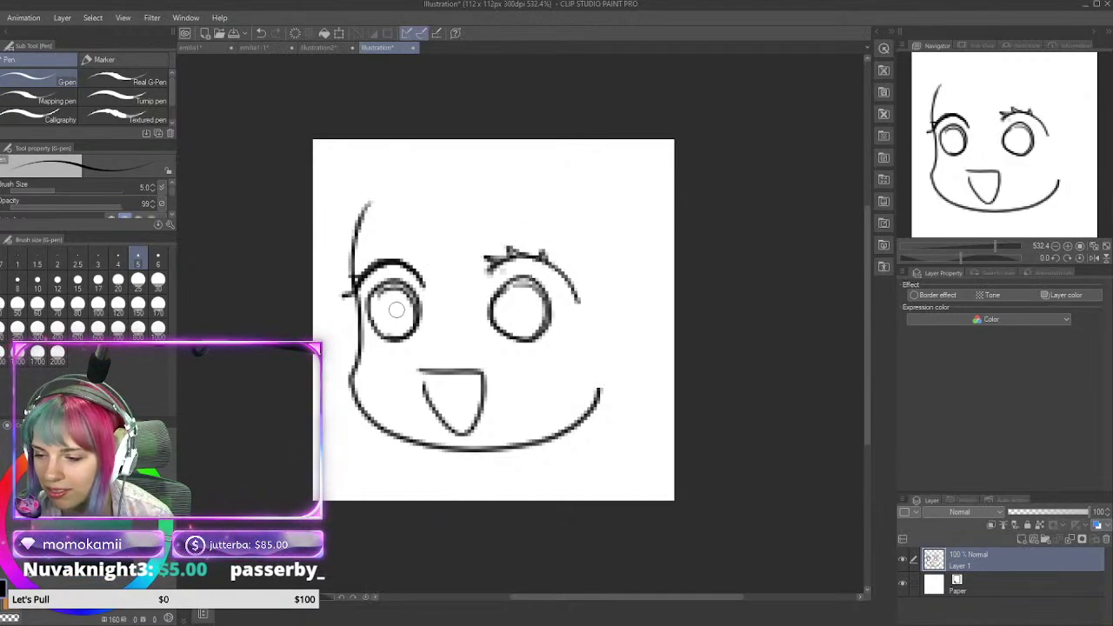
mouse_move(371, 315)
mouse_down()
mouse_move(387, 304)
mouse_move(401, 321)
mouse_move(382, 301)
mouse_move(410, 311)
mouse_up()
mouse_move(492, 308)
mouse_down()
mouse_move(520, 304)
mouse_move(529, 323)
mouse_move(537, 306)
mouse_up()
key(ctrl+z)
key(ctrl+z)
key(ctrl+z)
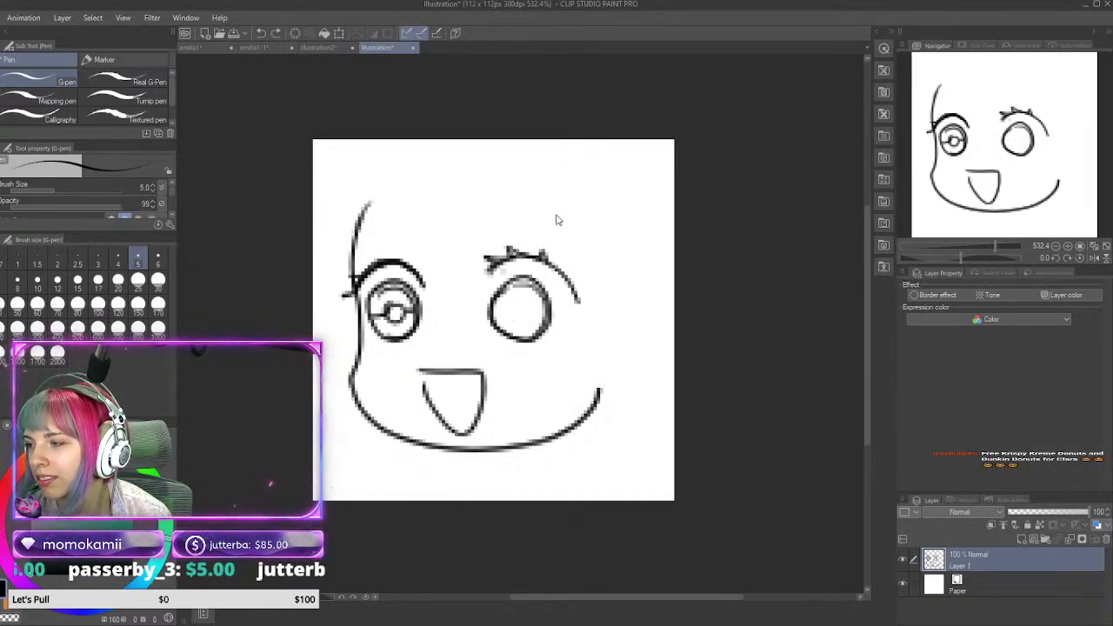
key(ctrl+z)
key(ctrl+z)
key(ctrl+z)
key(ctrl+z)
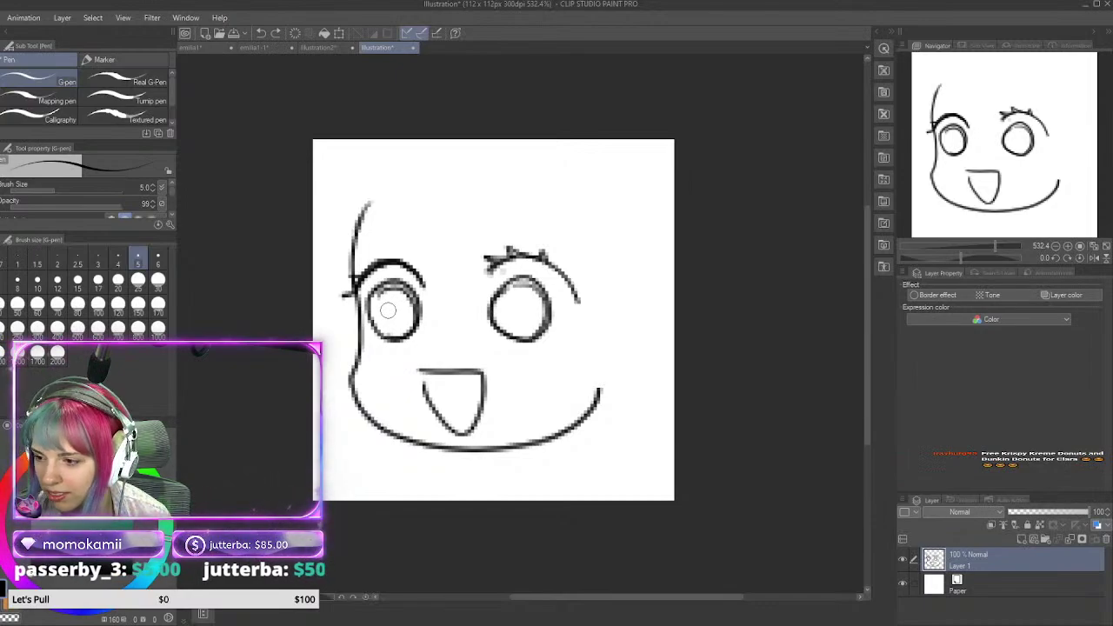
Step: Draw a small ring pupil in each iris, blacken the left iris's upper half and divide the right iris with a horizontal line
mouse_move(388, 310)
mouse_down()
mouse_move(393, 320)
mouse_move(409, 312)
mouse_move(382, 300)
mouse_move(400, 323)
mouse_move(377, 314)
mouse_move(409, 314)
mouse_move(376, 309)
mouse_move(395, 292)
mouse_move(408, 304)
mouse_move(393, 284)
mouse_up()
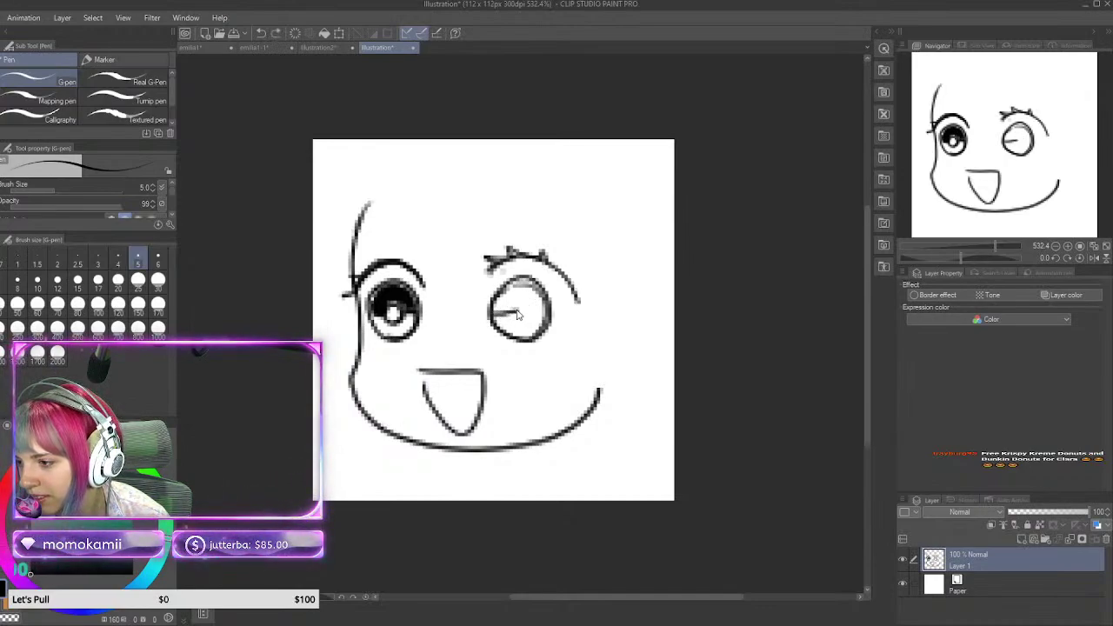
key(ctrl+z)
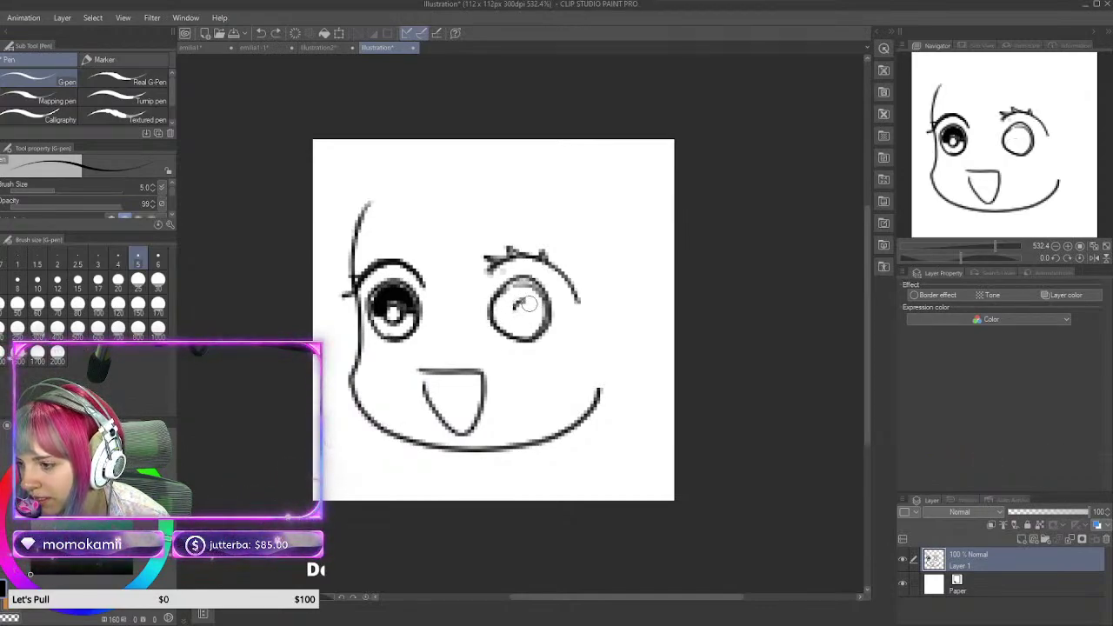
mouse_move(528, 301)
mouse_down()
mouse_move(512, 320)
mouse_move(522, 295)
mouse_move(544, 307)
mouse_up()
key(ctrl+z)
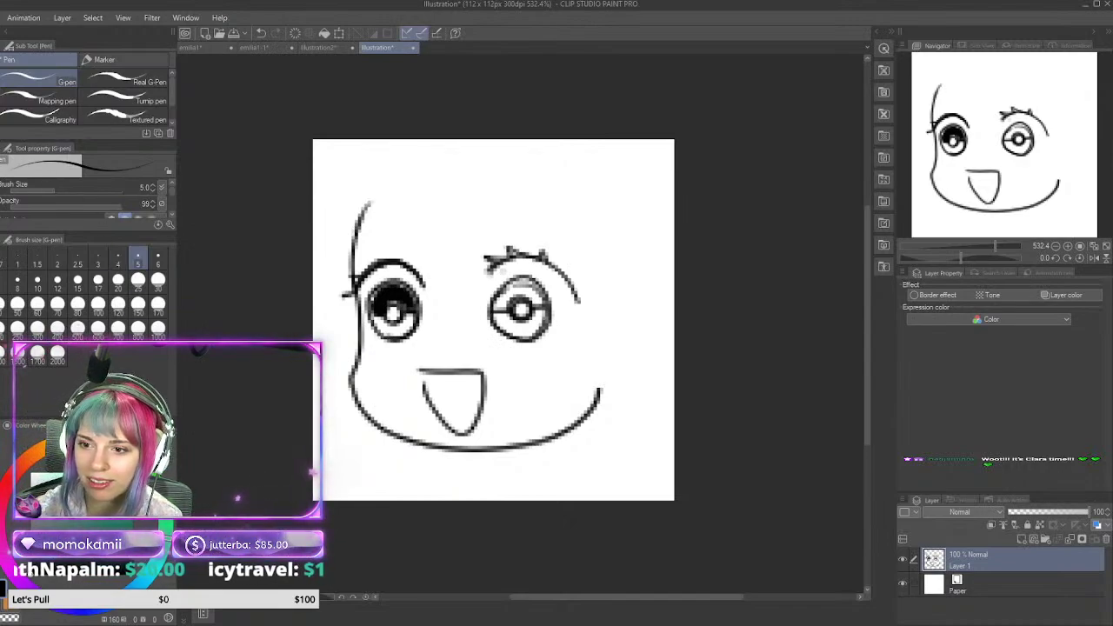
Step: Set the Soft eraser to size 3 and blacken the upper half of the right-hand iris with the G-pen
key(e)
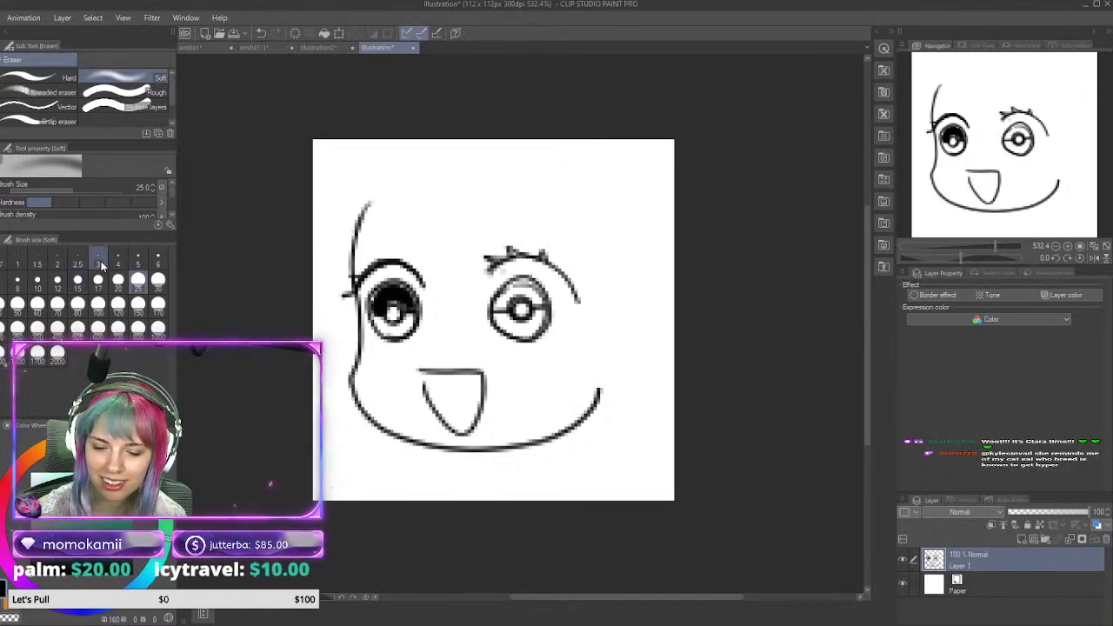
click(99, 265)
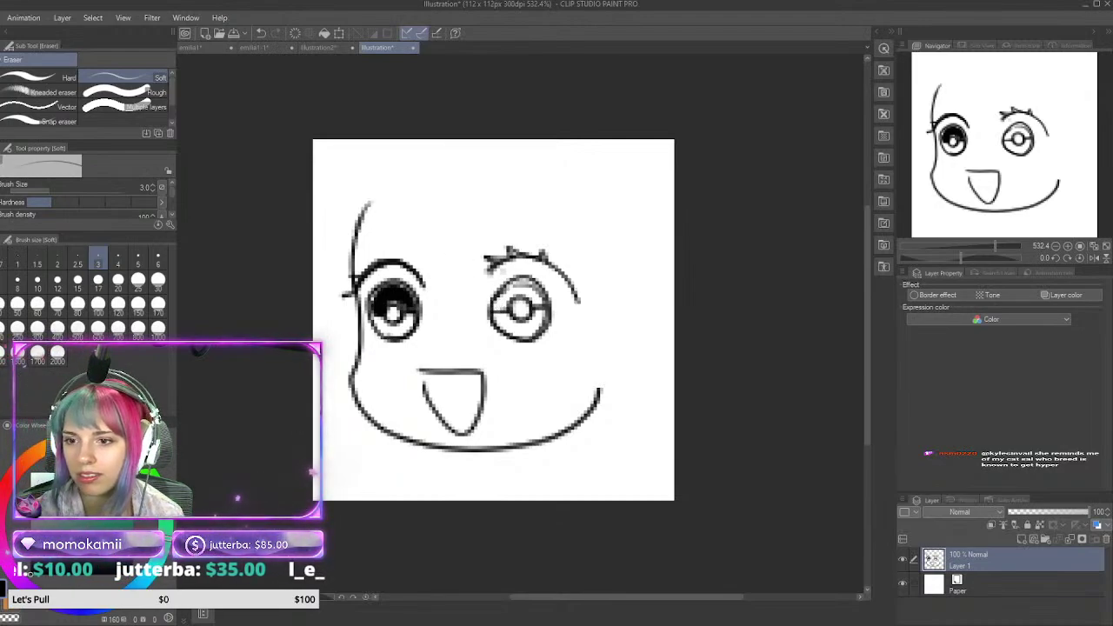
key(p)
mouse_move(505, 307)
mouse_down()
mouse_move(505, 292)
mouse_move(505, 309)
mouse_move(519, 289)
mouse_move(541, 285)
mouse_move(548, 311)
mouse_move(494, 306)
mouse_move(521, 314)
mouse_up()
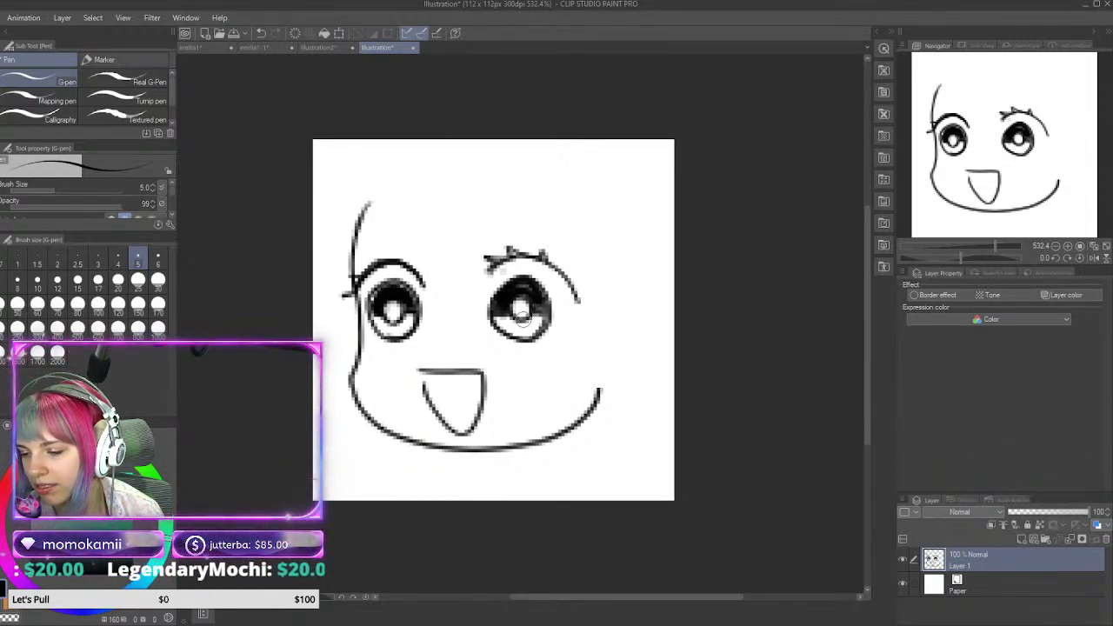
Step: Remove the whole right-hand iris with a lasso selection beneath its lid, keeping the lid and lashes
mouse_move(510, 308)
mouse_down()
mouse_move(491, 315)
mouse_move(513, 299)
mouse_up()
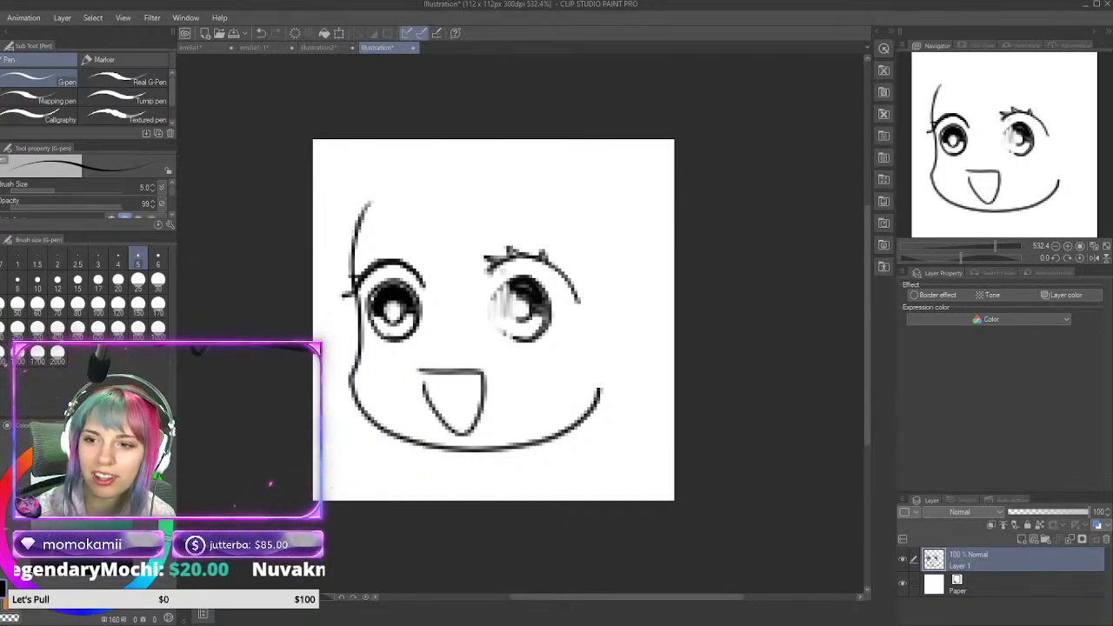
key(m)
mouse_move(557, 315)
mouse_down()
mouse_move(496, 268)
mouse_move(475, 301)
mouse_move(553, 277)
mouse_move(520, 264)
mouse_move(485, 291)
mouse_move(486, 332)
mouse_move(546, 350)
mouse_up()
key(ctrl+d)
key(Delete)
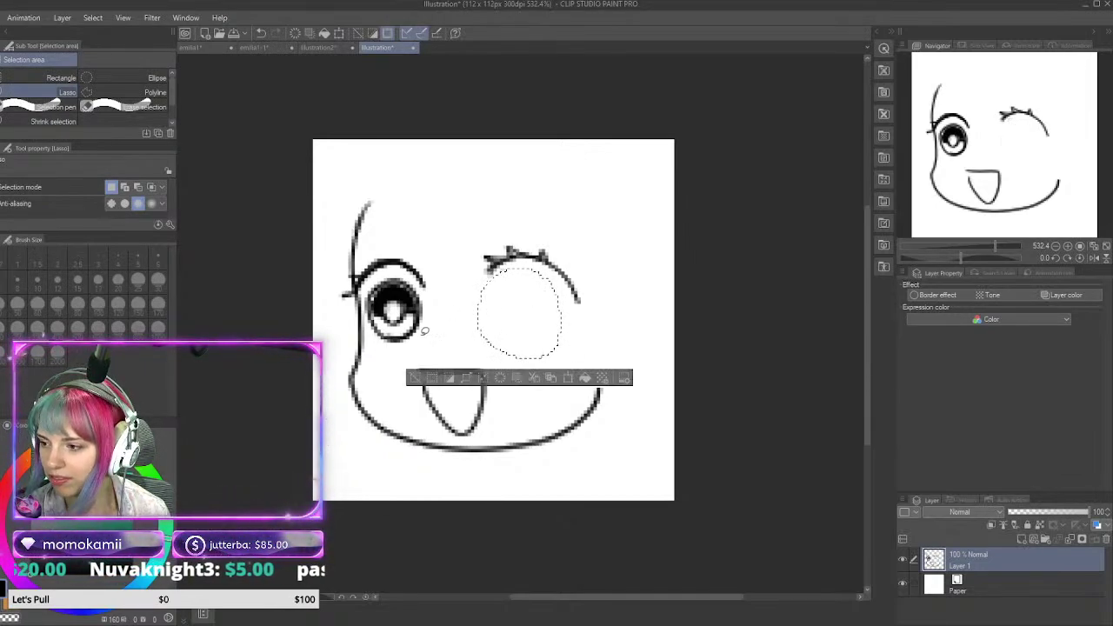
Step: Lasso the shaded left-hand iris and copy it
mouse_move(426, 334)
mouse_down()
mouse_move(430, 289)
mouse_move(396, 269)
mouse_move(370, 288)
mouse_move(369, 321)
mouse_move(395, 344)
mouse_move(427, 338)
mouse_up()
key(ctrl+c)
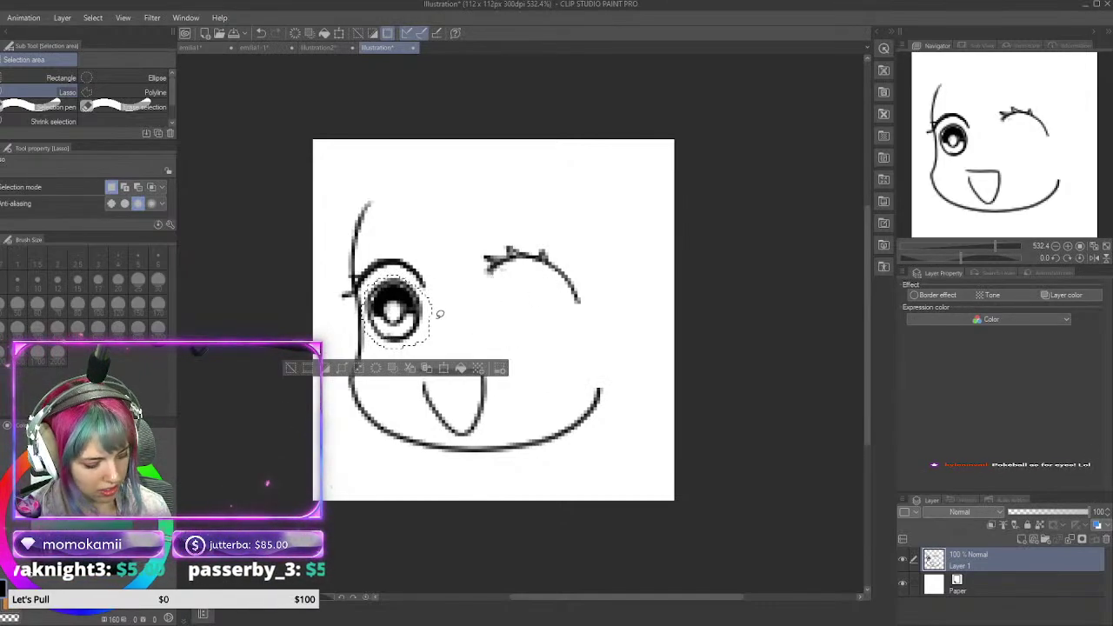
Step: Paste a copy of the selected iris, flip it horizontally, place it under the other eyelid and clear the selection
key(ctrl+v)
key(k)
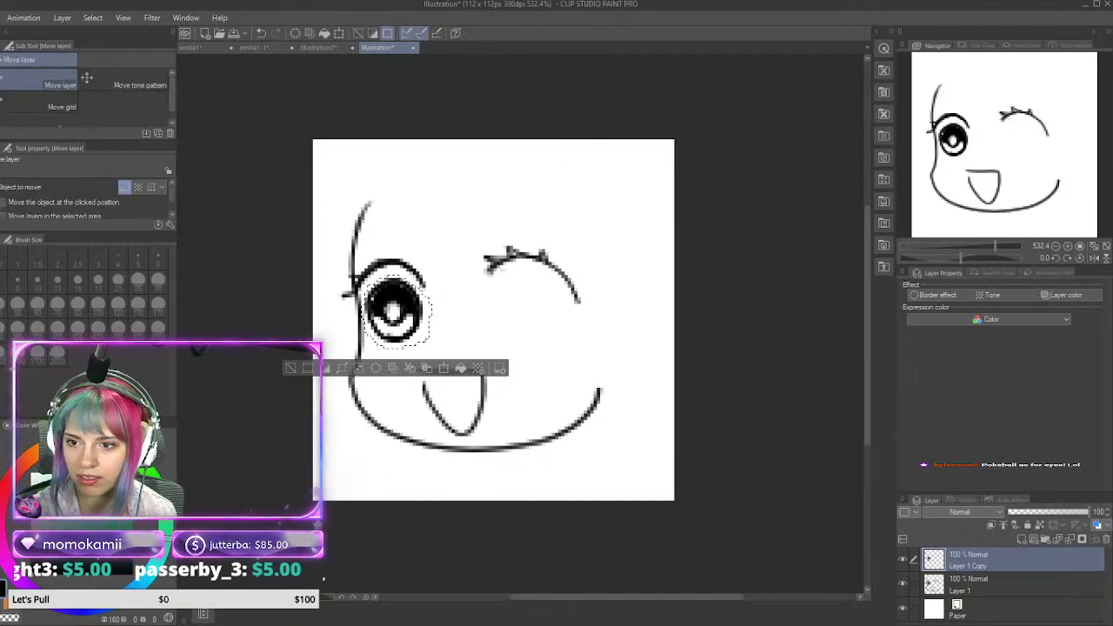
mouse_move(421, 304)
mouse_down()
mouse_move(561, 318)
mouse_move(450, 299)
mouse_move(435, 309)
mouse_up()
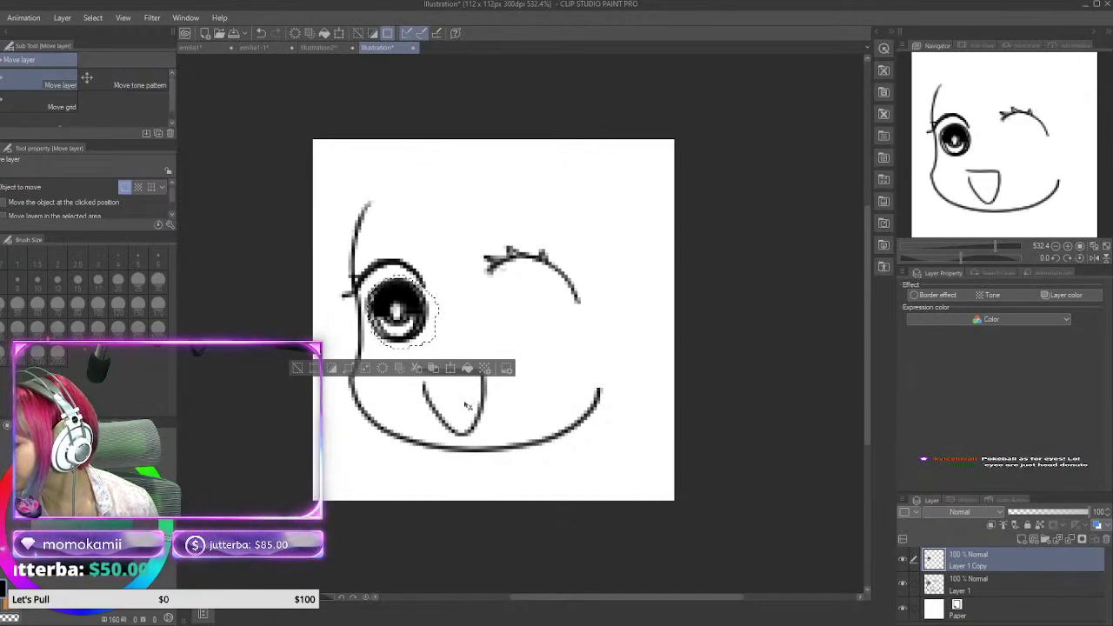
key(ctrl+t)
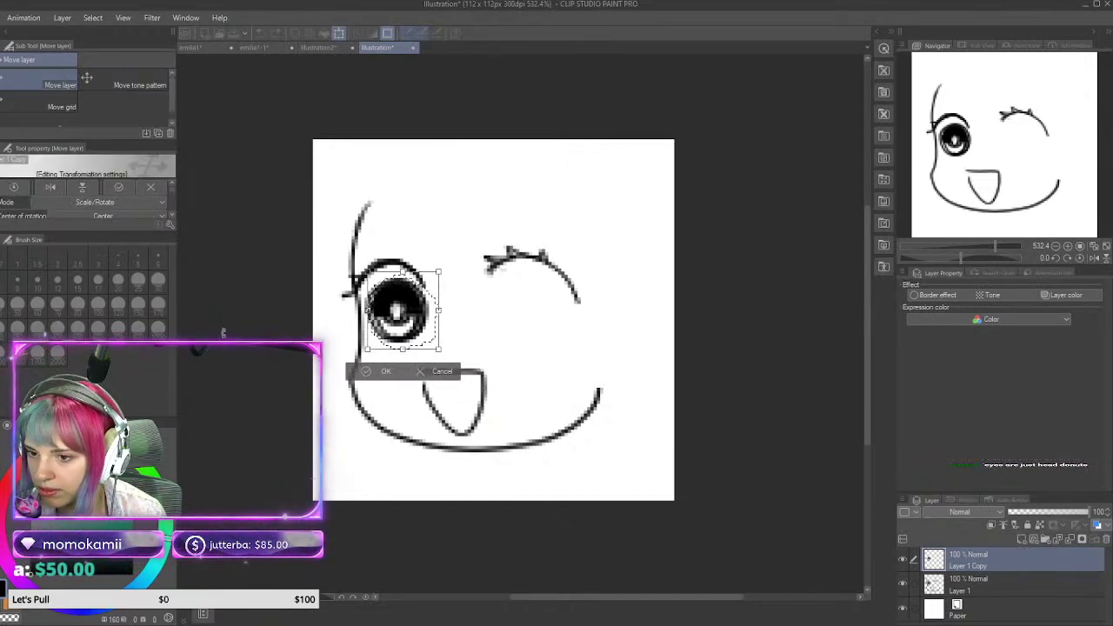
click(50, 187)
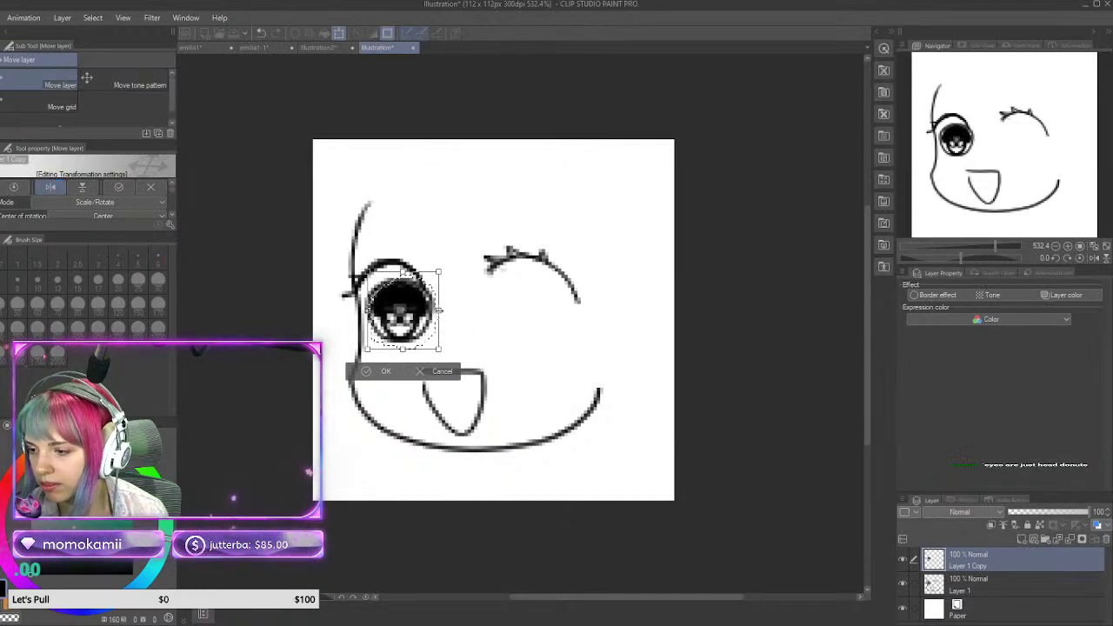
drag(439, 310, 520, 307)
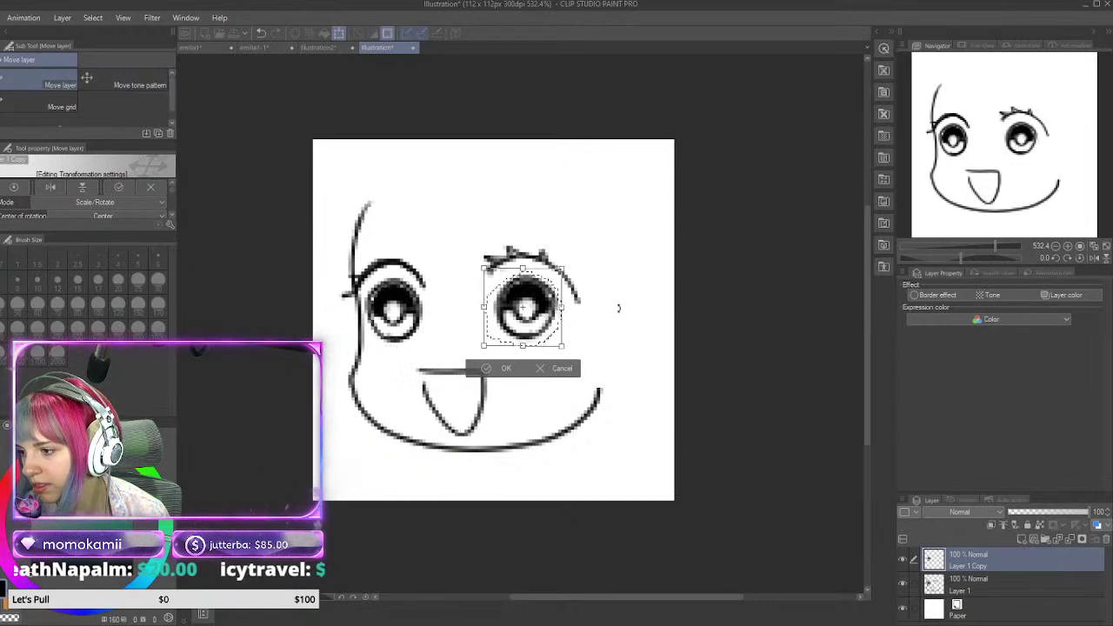
click(501, 367)
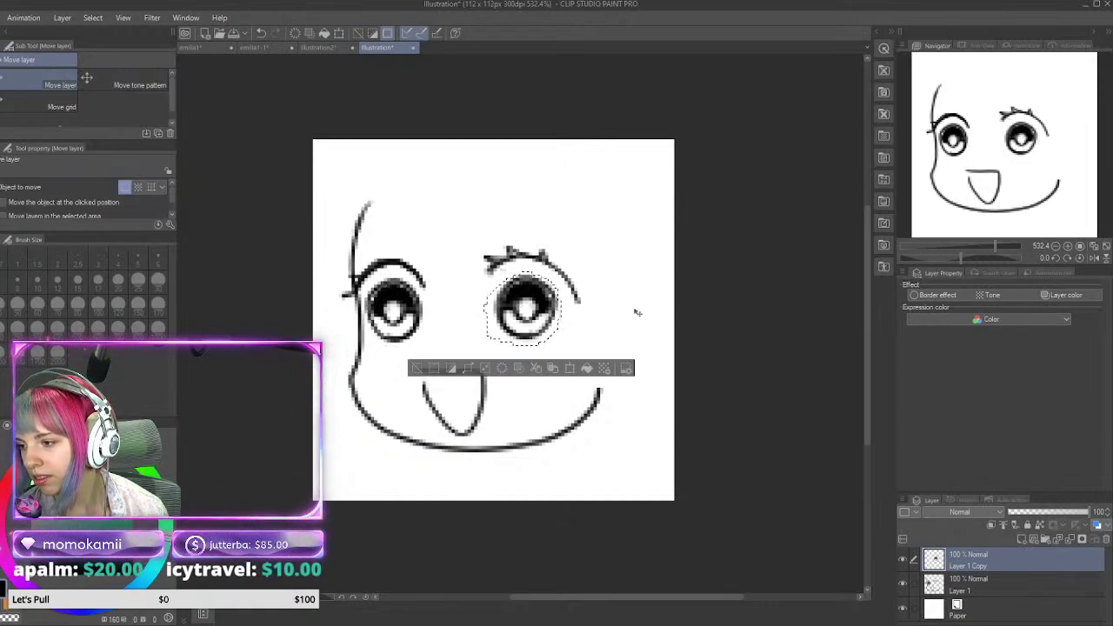
key(m)
key(ctrl+d)
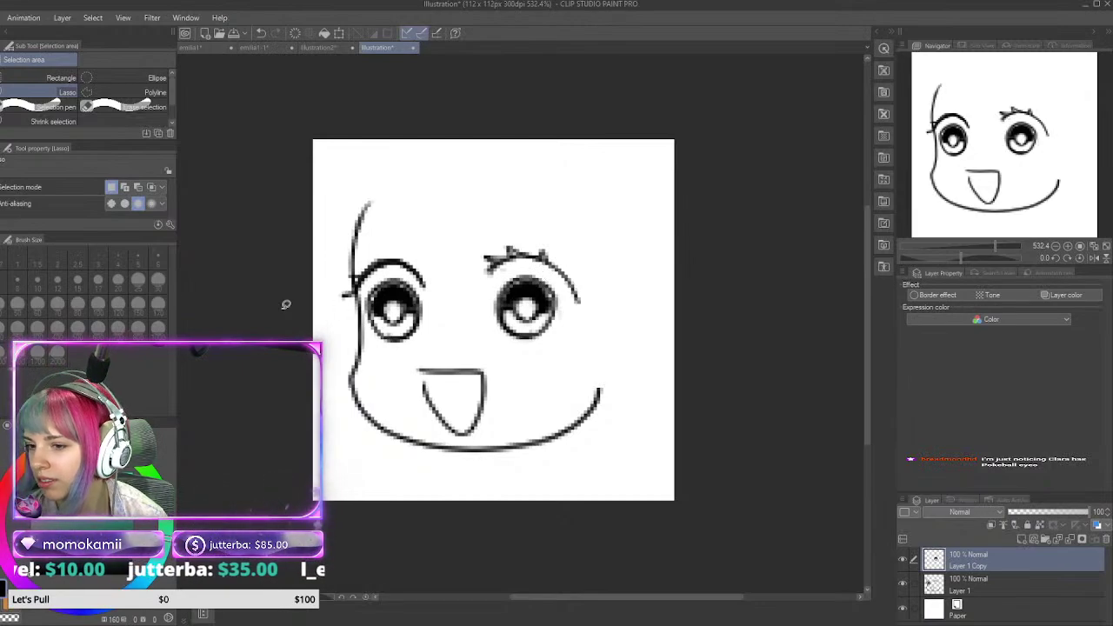
Step: Darken the copied iris's outline and thicken the upper lash line above it with the G-pen
key(p)
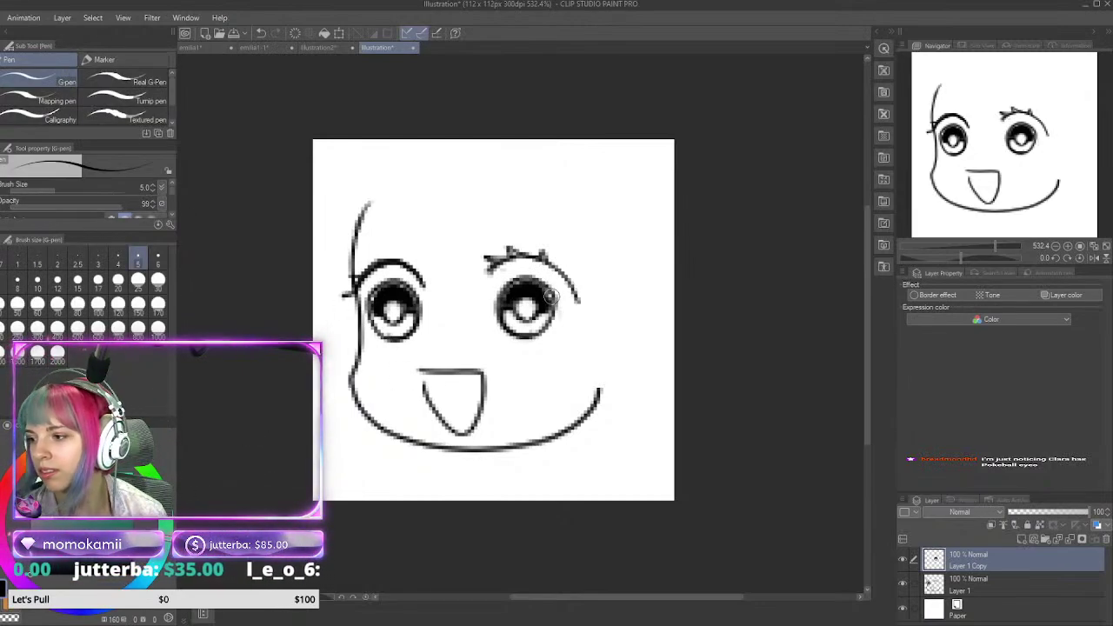
drag(554, 317, 543, 326)
drag(518, 279, 498, 320)
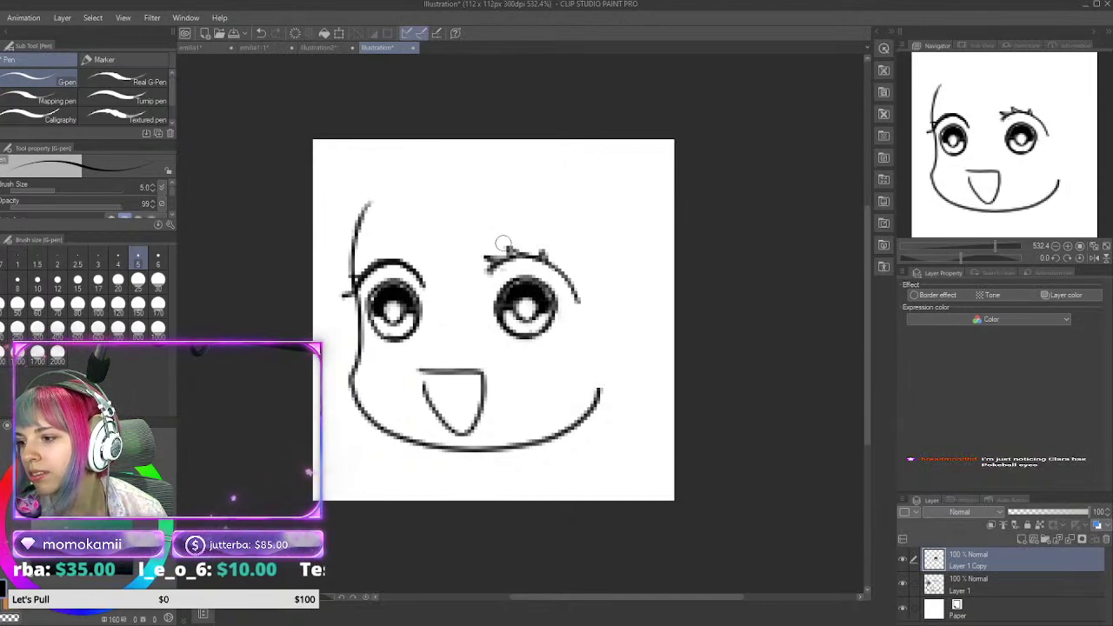
mouse_move(480, 274)
mouse_down()
mouse_move(508, 258)
mouse_move(572, 281)
mouse_up()
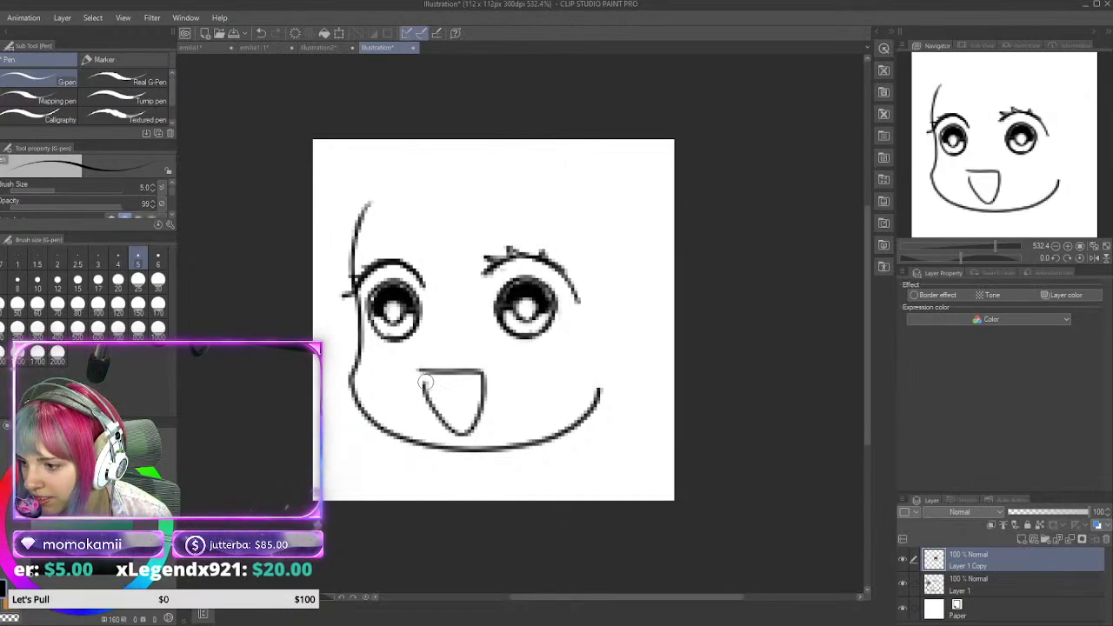
Step: Draw a zigzag row of teeth and a curved tongue line inside the open mouth
mouse_move(425, 382)
mouse_down()
mouse_move(455, 391)
mouse_move(484, 380)
mouse_up()
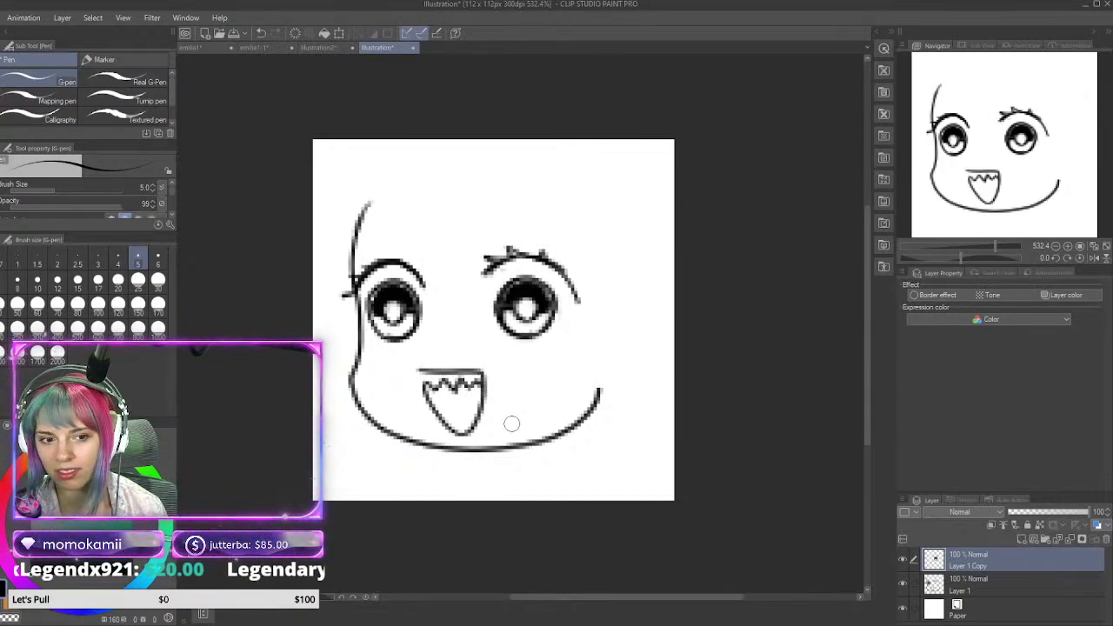
key(ctrl+z)
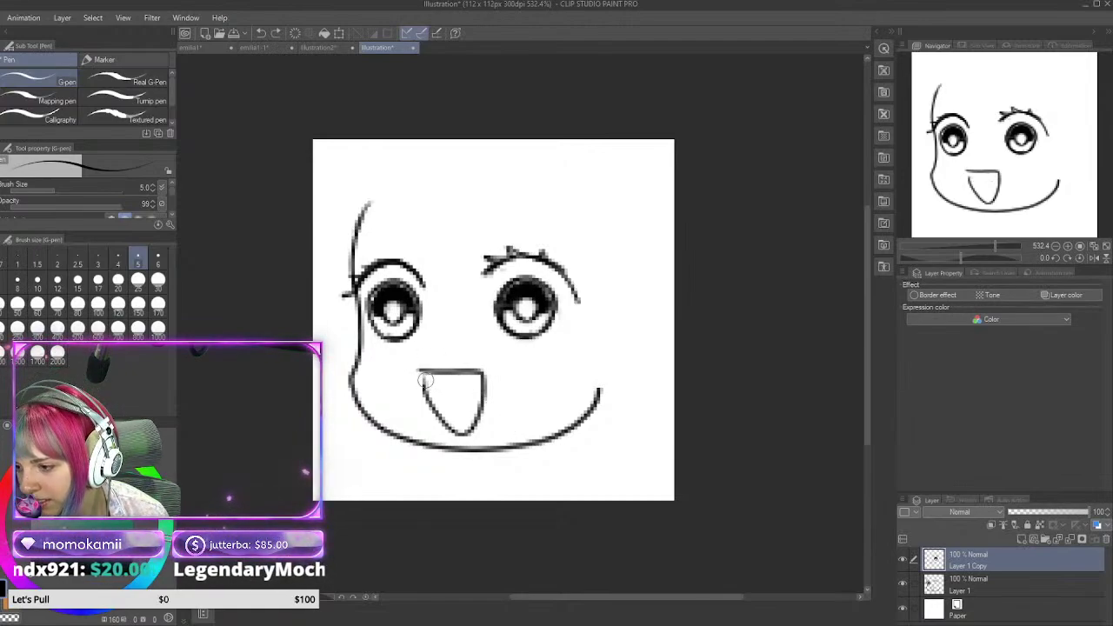
mouse_move(426, 379)
mouse_down()
mouse_move(485, 384)
mouse_move(449, 402)
mouse_move(489, 419)
mouse_move(438, 411)
mouse_move(484, 401)
mouse_up()
key(ctrl+z)
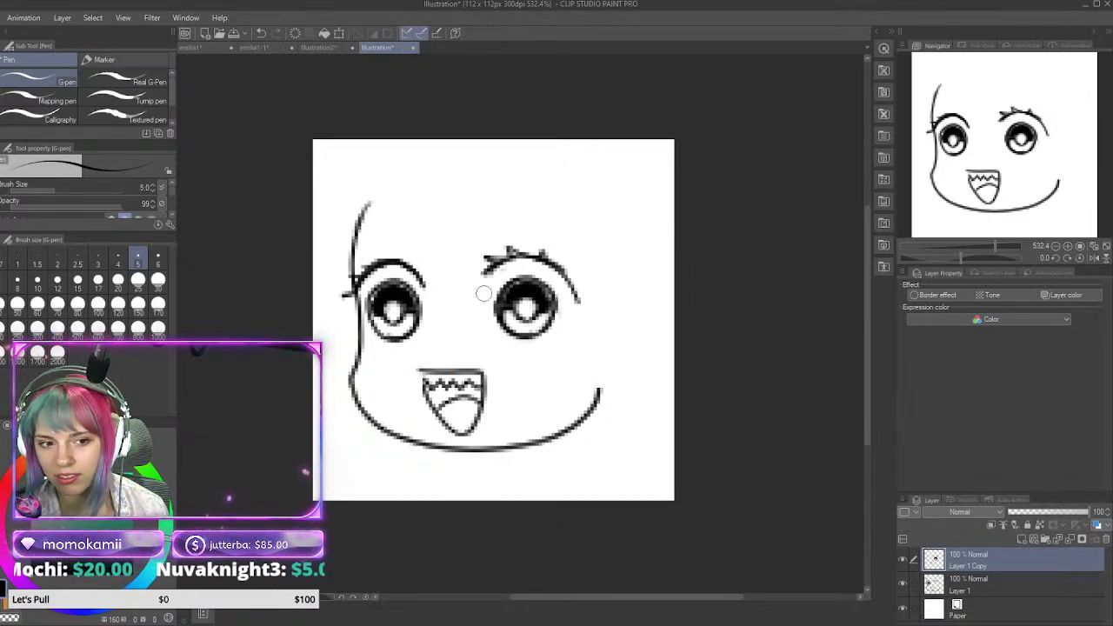
Step: Add three short slanted blush marks on each cheek below the eyes
drag(372, 369, 396, 359)
drag(411, 364, 417, 356)
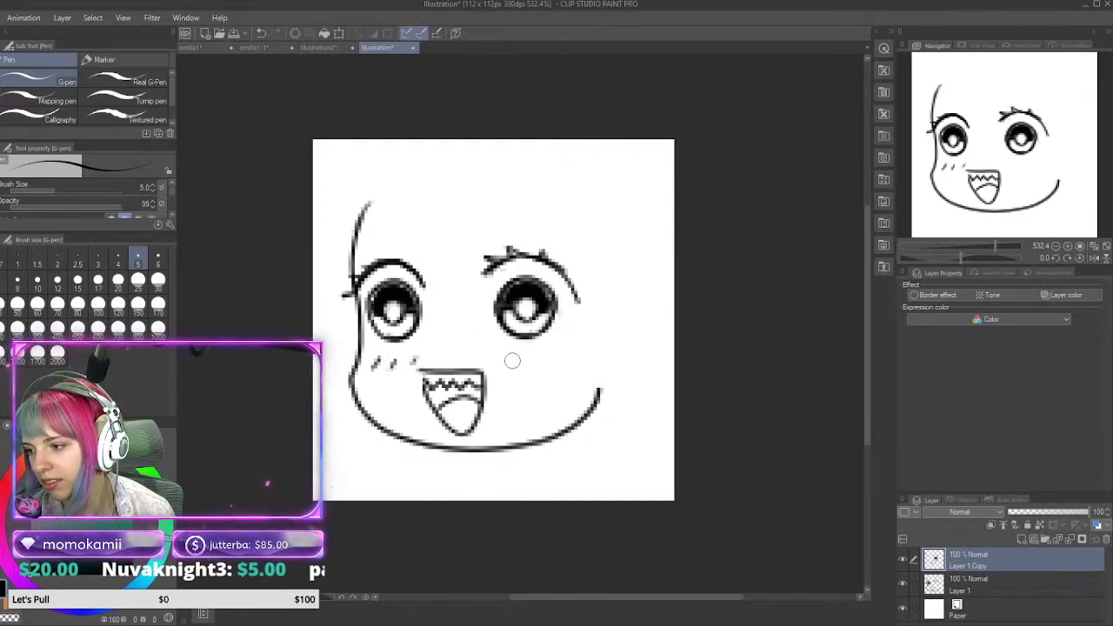
drag(508, 358, 539, 350)
drag(546, 359, 567, 349)
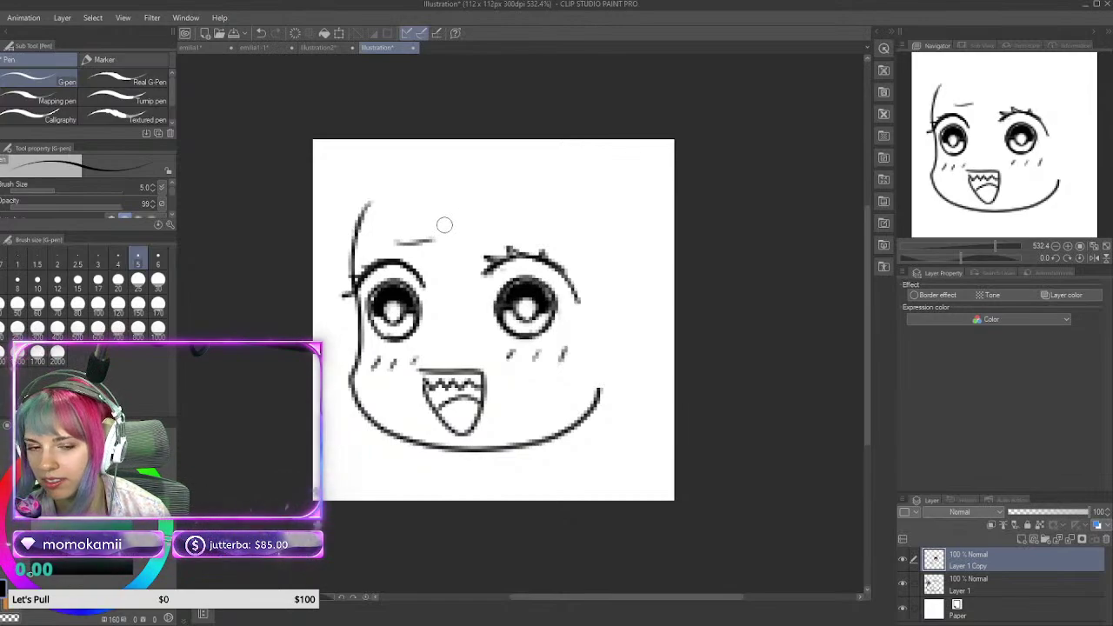
Step: Draw the fringe with a pointed notch above the eyes and the curved hair edges on both sides of the forehead
drag(442, 193, 429, 241)
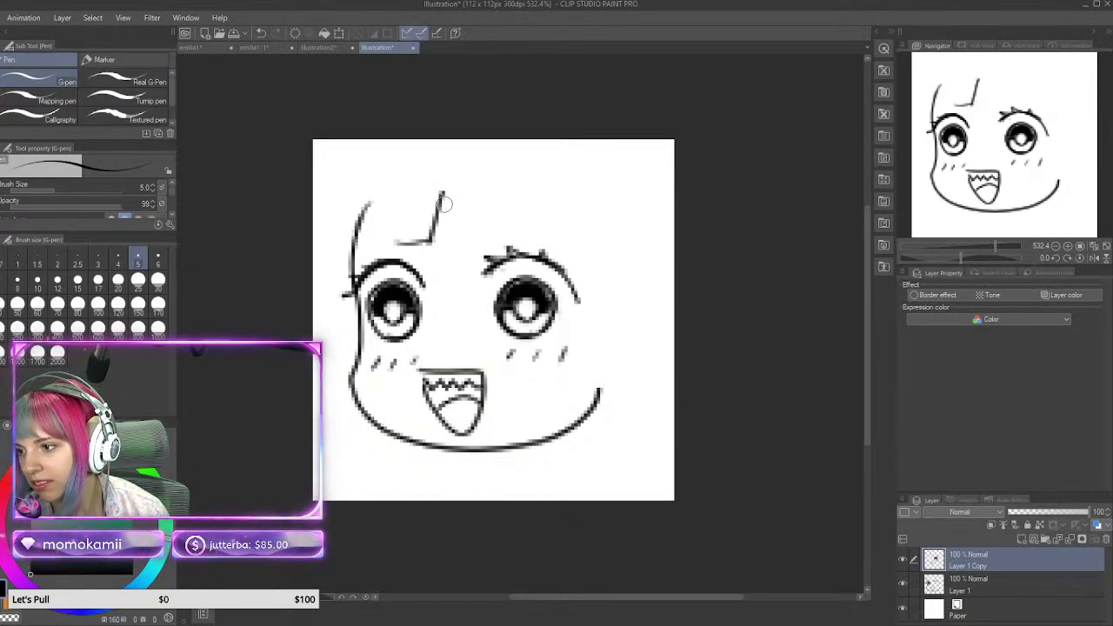
mouse_move(443, 193)
mouse_down()
mouse_move(465, 258)
mouse_move(482, 248)
mouse_move(593, 255)
mouse_move(630, 271)
mouse_up()
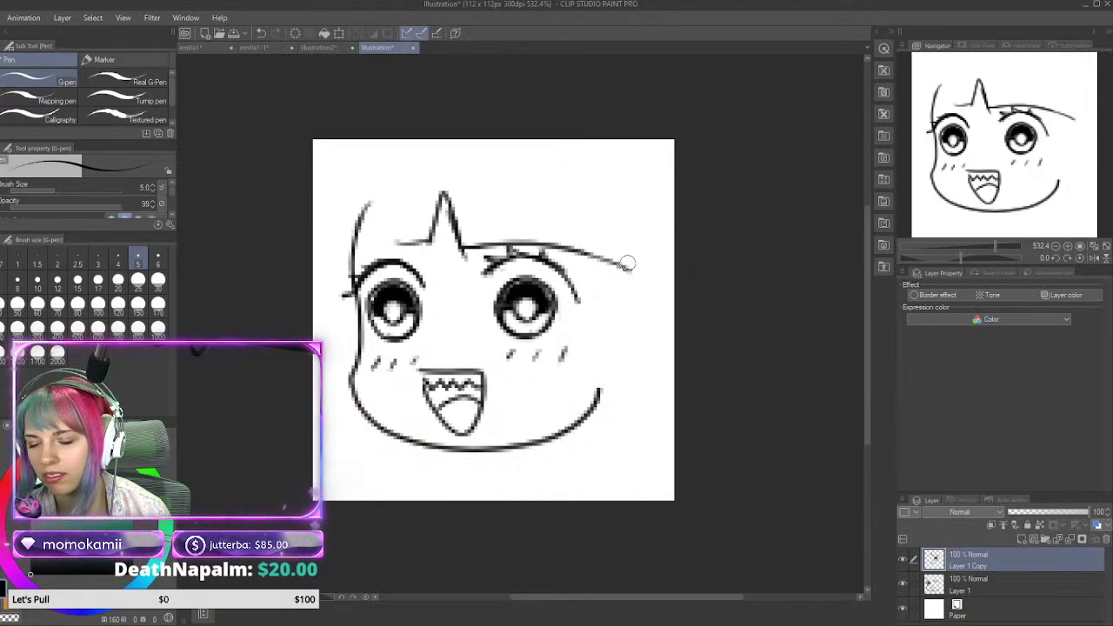
mouse_move(615, 262)
mouse_down()
mouse_move(606, 192)
mouse_move(571, 124)
mouse_up()
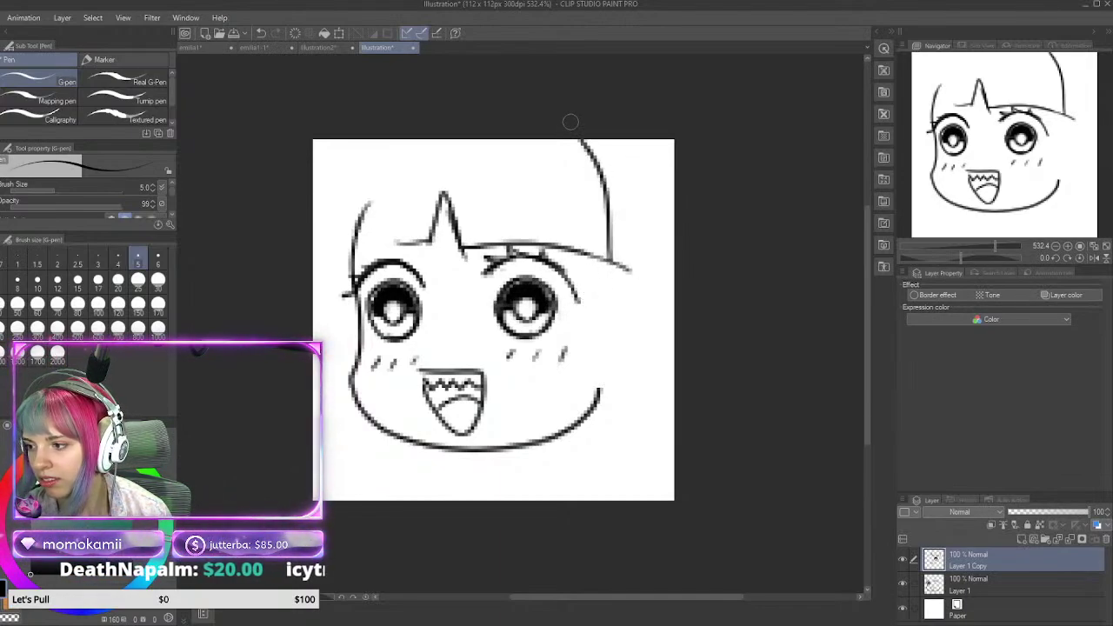
drag(622, 273, 622, 252)
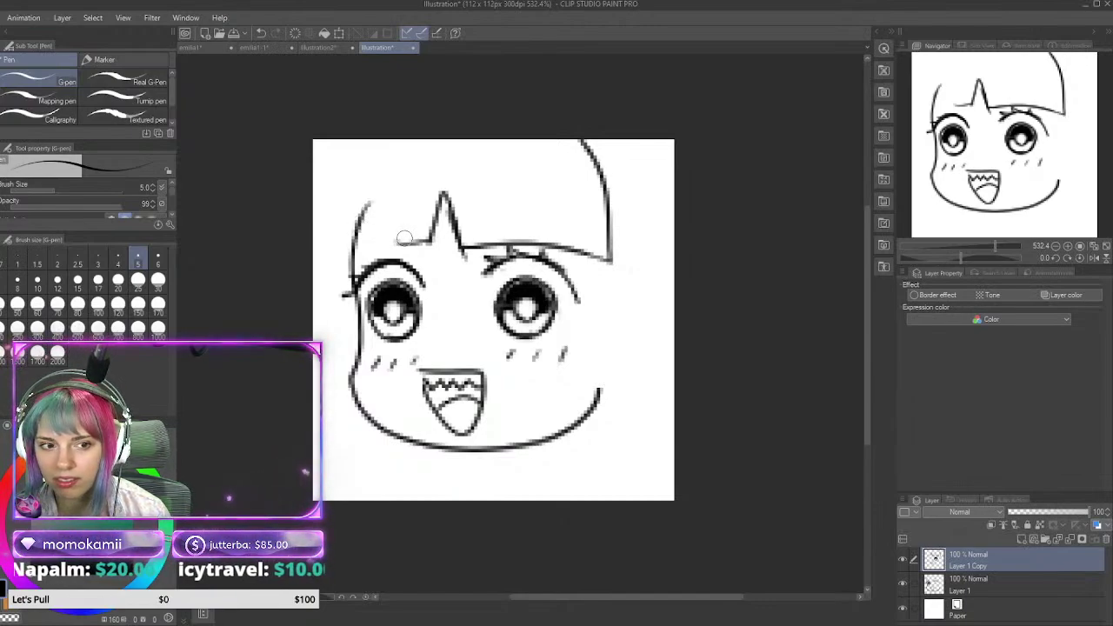
mouse_move(404, 242)
mouse_down()
mouse_move(360, 240)
mouse_move(388, 159)
mouse_up()
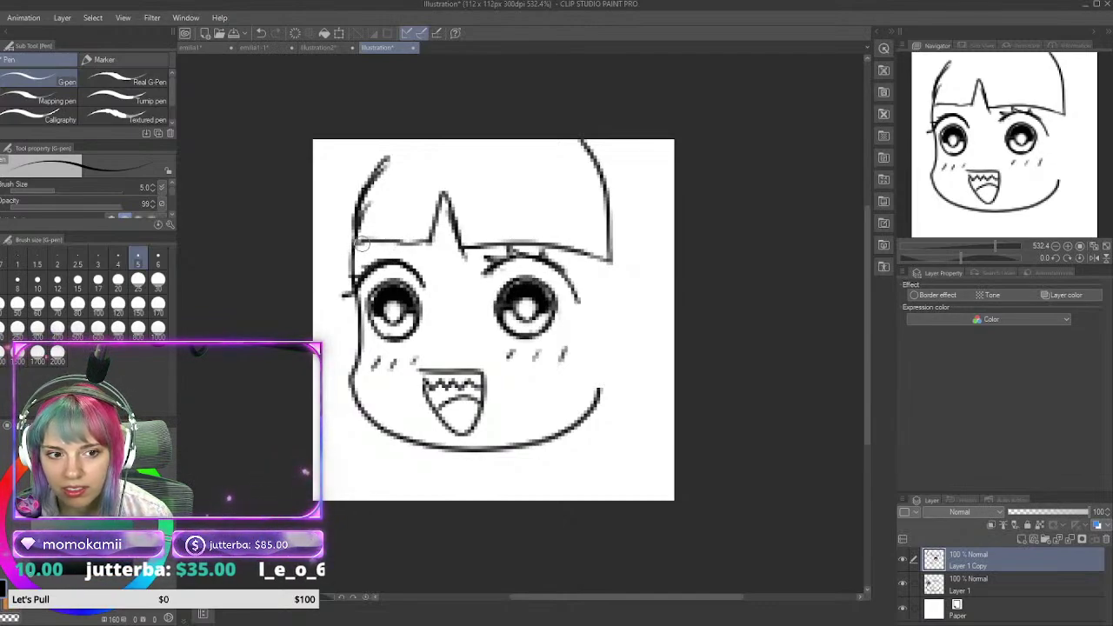
mouse_move(360, 237)
mouse_down()
mouse_move(355, 304)
mouse_move(377, 381)
mouse_move(332, 354)
mouse_move(333, 225)
mouse_up()
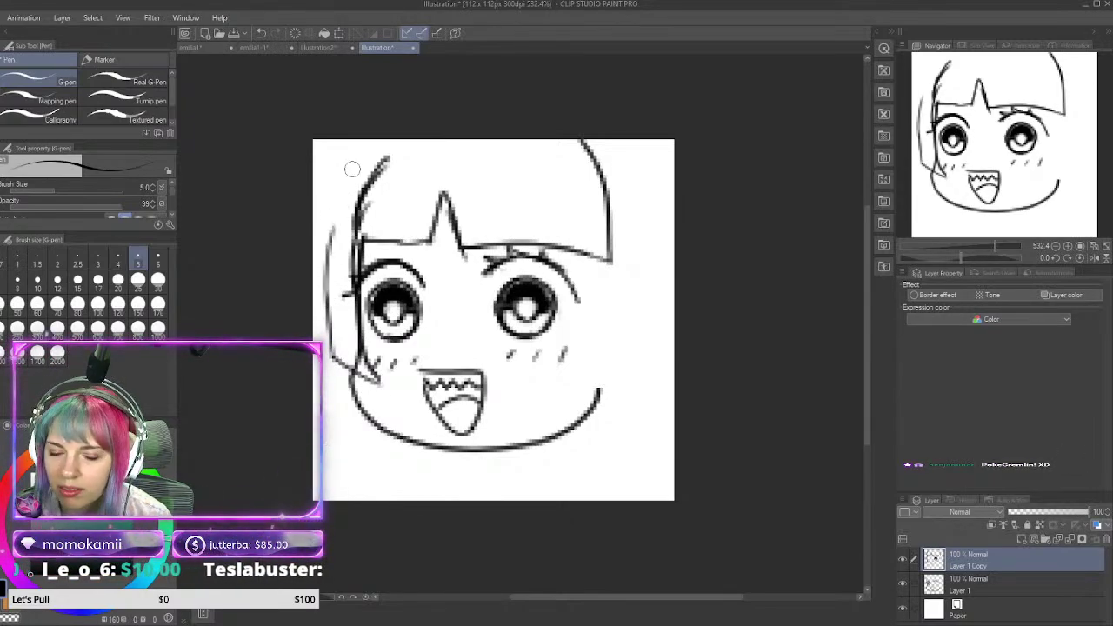
mouse_move(359, 143)
mouse_down()
mouse_move(328, 253)
mouse_move(328, 219)
mouse_move(329, 332)
mouse_move(332, 354)
mouse_move(378, 384)
mouse_up()
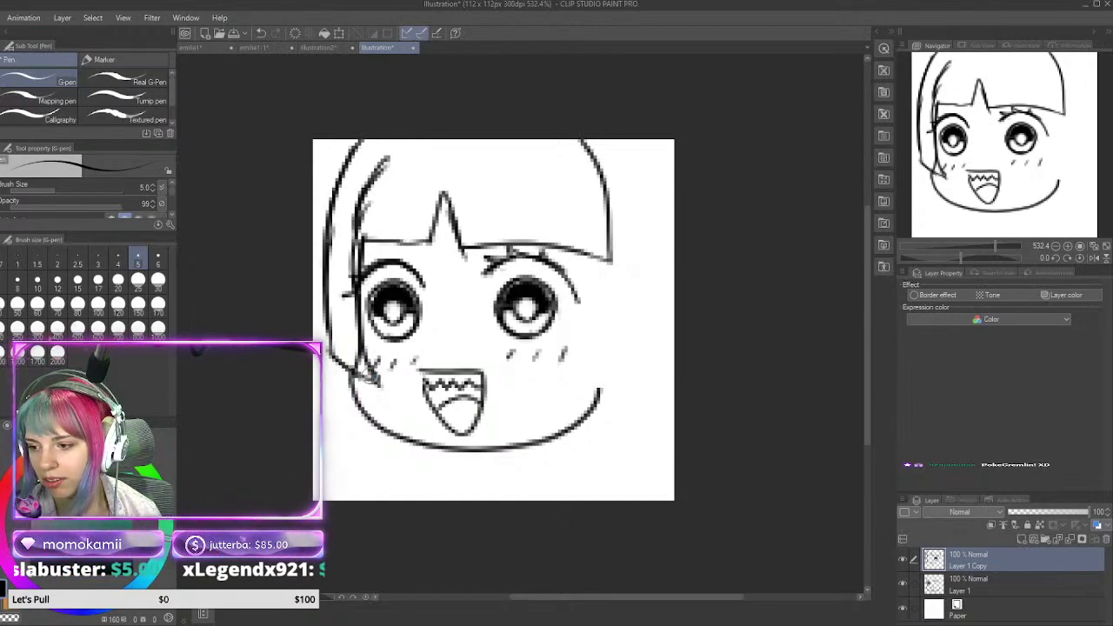
key(ctrl+z)
key(ctrl+z)
key(ctrl+z)
key(ctrl+z)
key(ctrl+z)
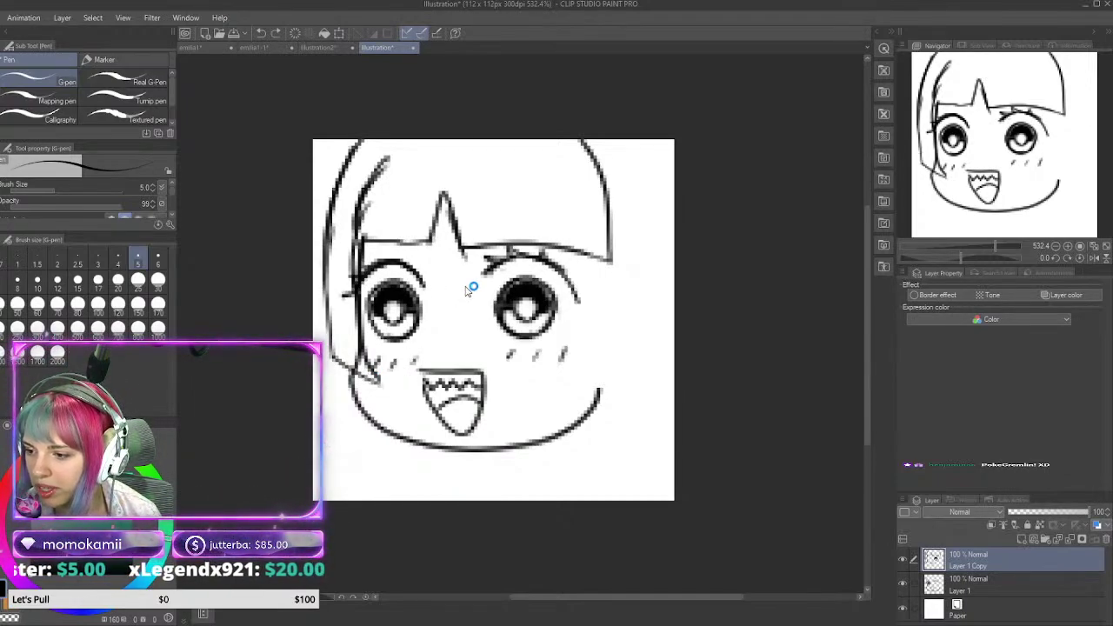
key(ctrl+z)
key(ctrl+z)
key(ctrl+z)
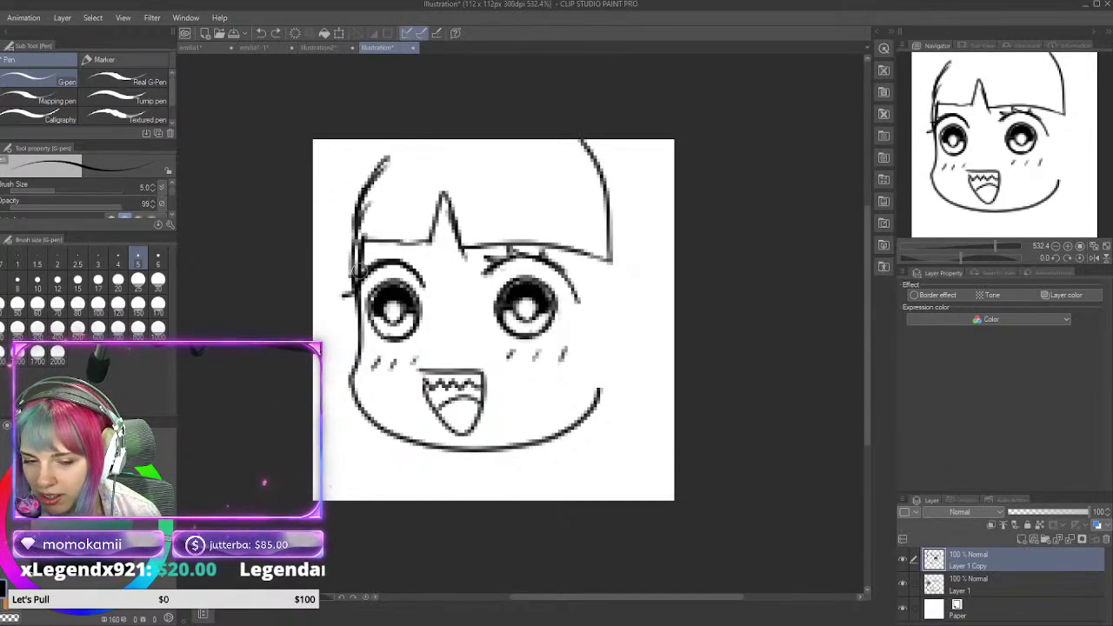
Step: Draw pointed side locks of hair framing both sides of the face, with the left lock's outer curve running up to the canvas edge
mouse_move(362, 259)
mouse_down()
mouse_move(357, 313)
mouse_move(370, 365)
mouse_move(336, 332)
mouse_move(348, 344)
mouse_up()
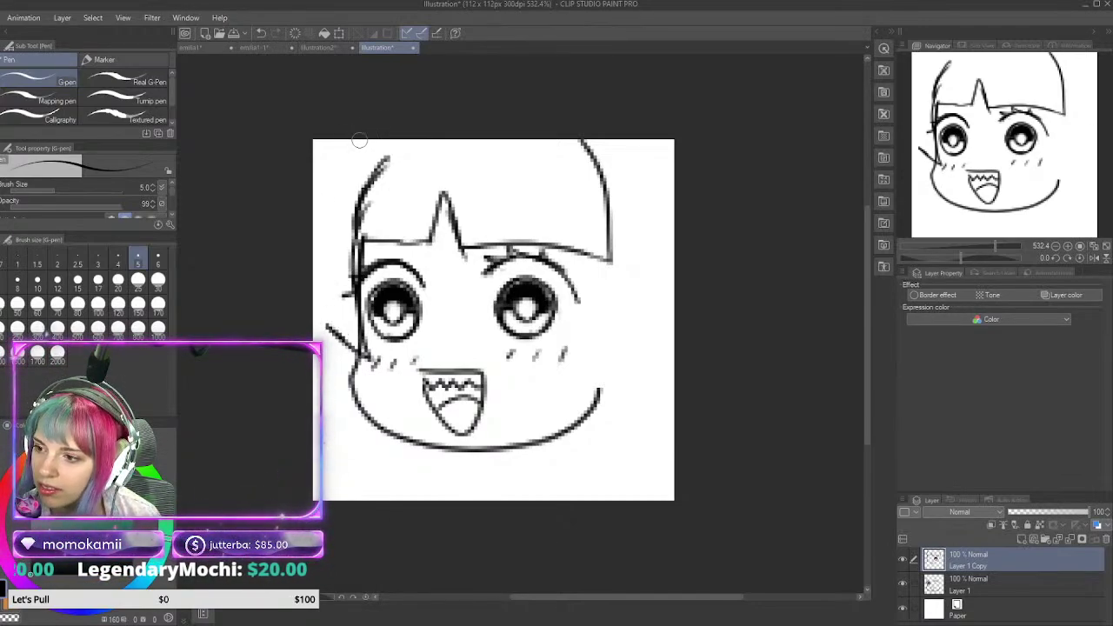
mouse_move(345, 144)
mouse_down()
mouse_move(316, 224)
mouse_move(316, 295)
mouse_move(322, 320)
mouse_move(352, 348)
mouse_up()
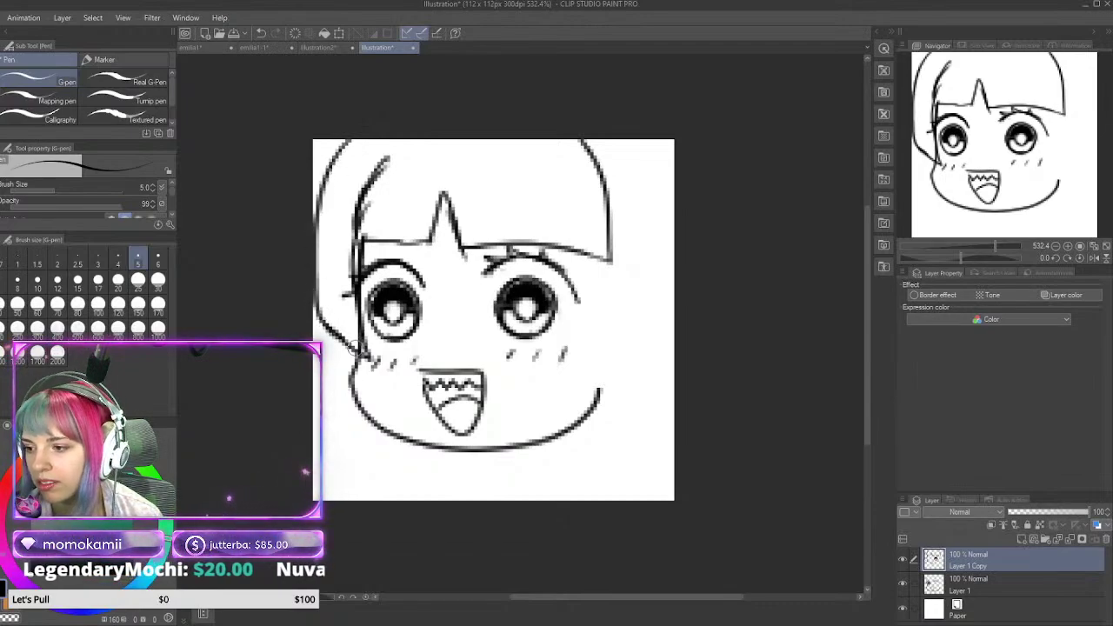
key(ctrl+z)
mouse_move(348, 145)
mouse_down()
mouse_move(316, 259)
mouse_move(327, 329)
mouse_up()
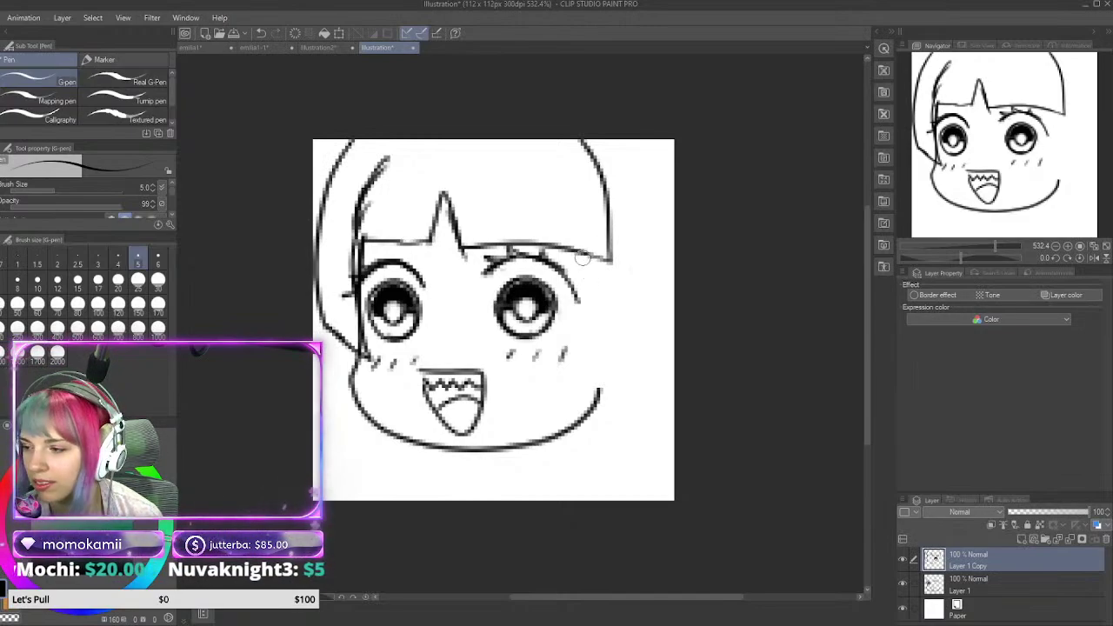
mouse_move(583, 257)
mouse_down()
mouse_move(592, 303)
mouse_move(585, 253)
mouse_move(579, 376)
mouse_move(562, 382)
mouse_move(649, 336)
mouse_up()
key(ctrl+z)
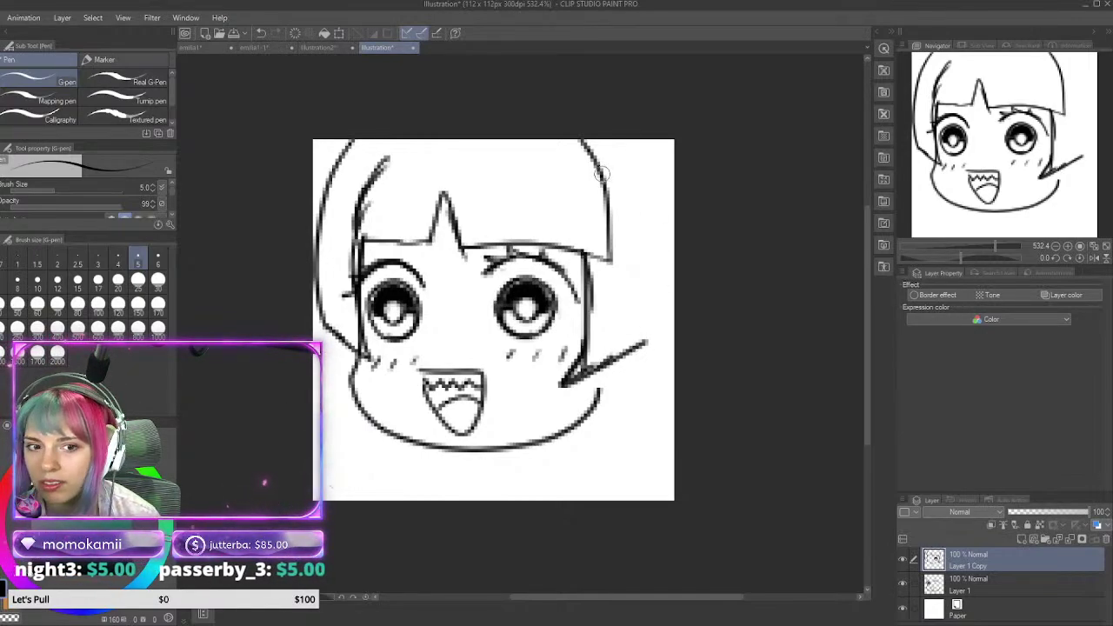
Step: Draw a swirled hair bun on the right side of the head, with its outer outline, inner spiral and curved strand lines
mouse_move(600, 174)
mouse_down()
mouse_move(646, 144)
mouse_move(687, 148)
mouse_up()
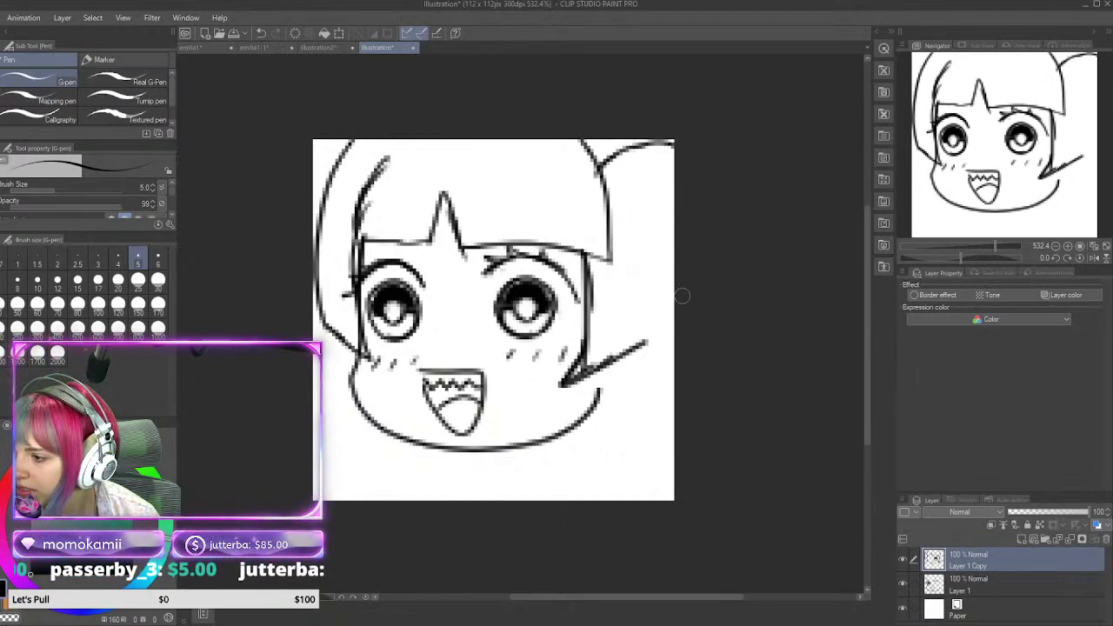
mouse_move(666, 321)
mouse_down()
mouse_move(635, 325)
mouse_move(614, 279)
mouse_move(617, 242)
mouse_move(654, 274)
mouse_up()
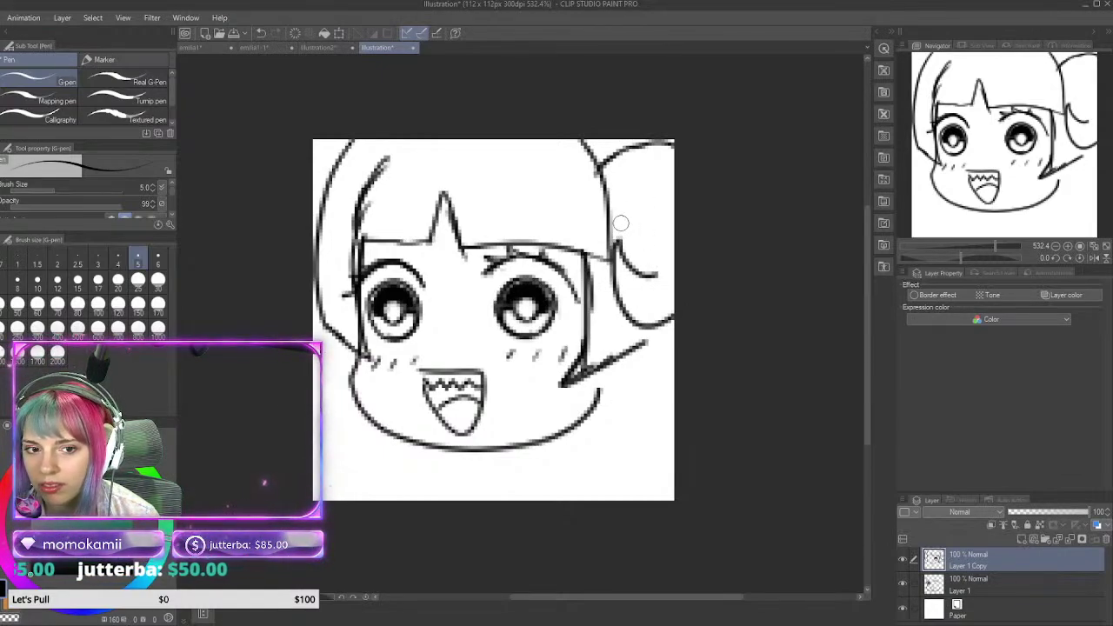
mouse_move(610, 225)
mouse_down()
mouse_move(638, 209)
mouse_move(661, 225)
mouse_move(662, 256)
mouse_move(646, 275)
mouse_move(622, 247)
mouse_move(645, 268)
mouse_up()
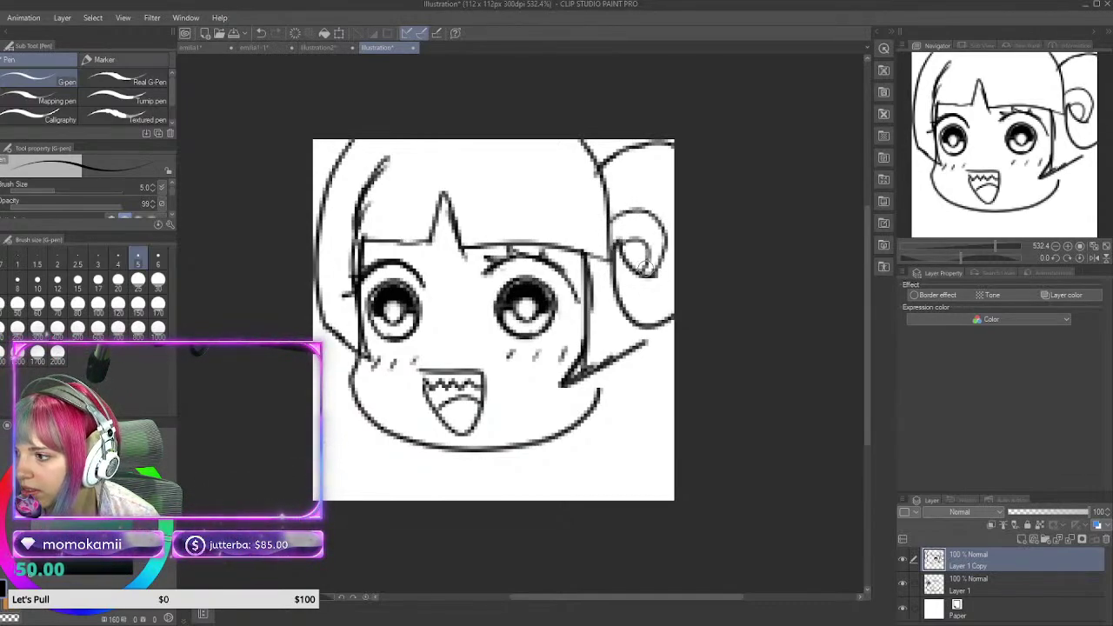
drag(610, 216, 668, 146)
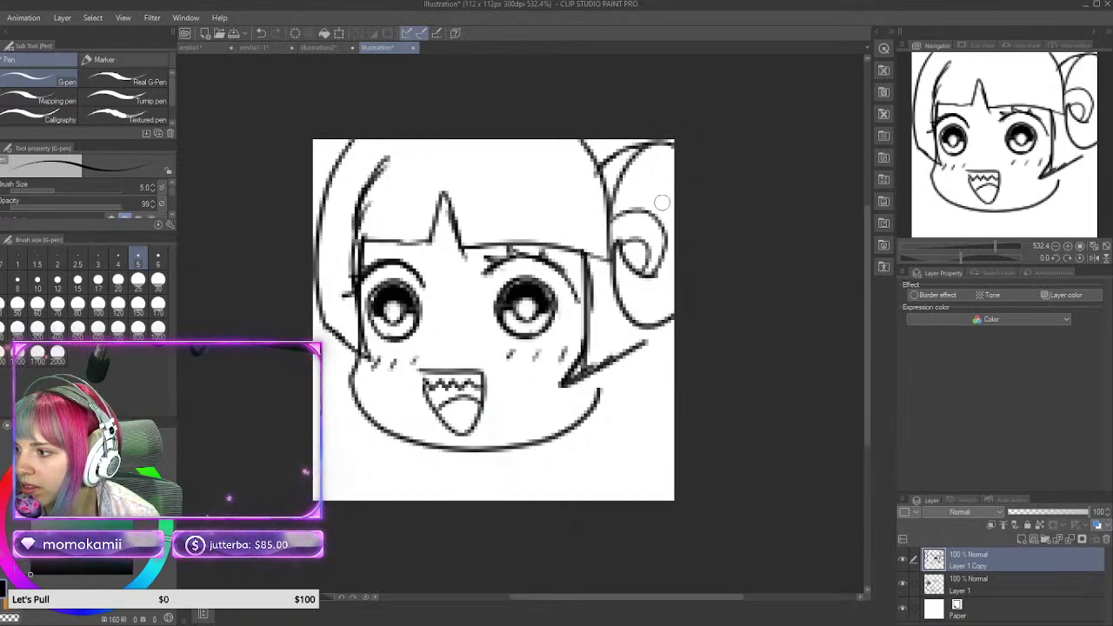
drag(643, 216, 675, 210)
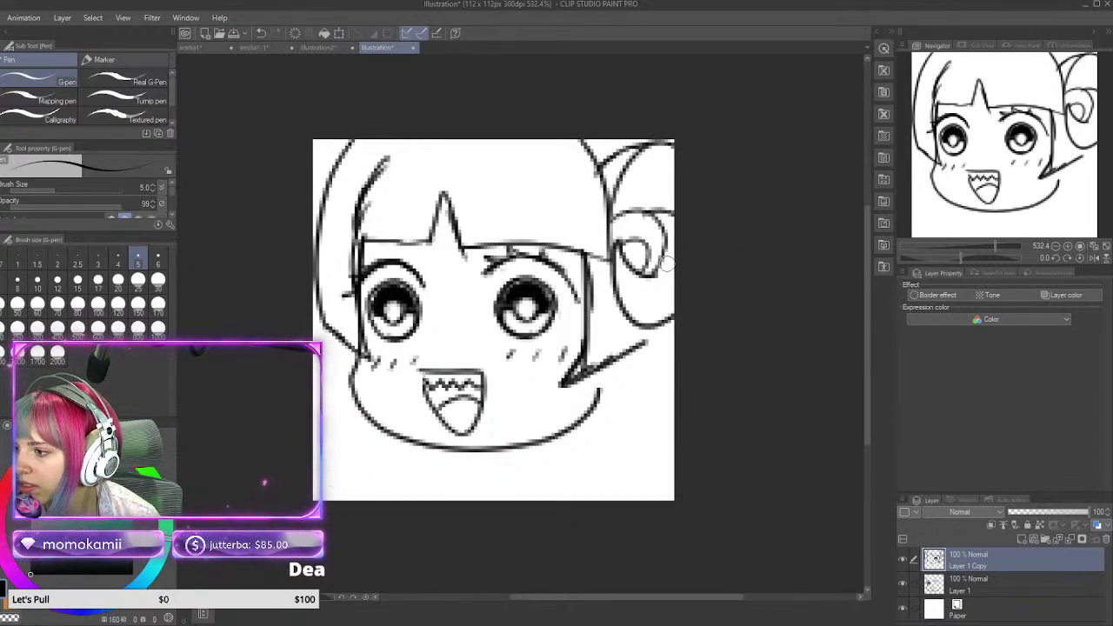
mouse_move(665, 257)
mouse_down()
mouse_move(666, 330)
mouse_move(640, 275)
mouse_move(620, 311)
mouse_up()
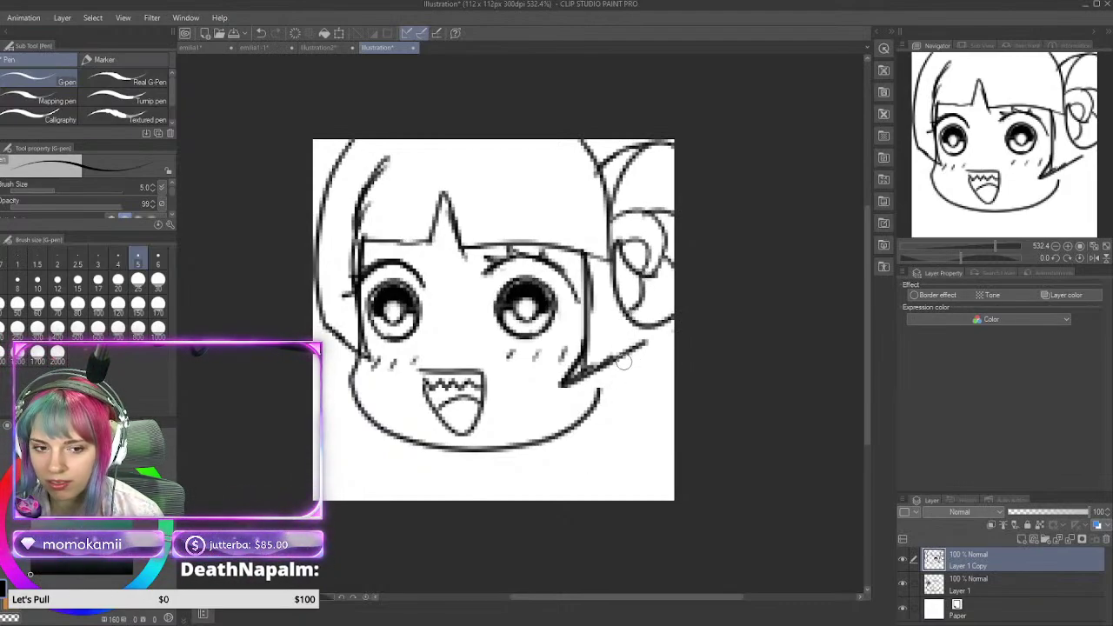
Step: Draw the ear outline joining the jaw to the right side lock and add a hair line down from the bun
mouse_move(598, 396)
mouse_down()
mouse_move(650, 335)
mouse_move(638, 346)
mouse_up()
drag(614, 306, 630, 373)
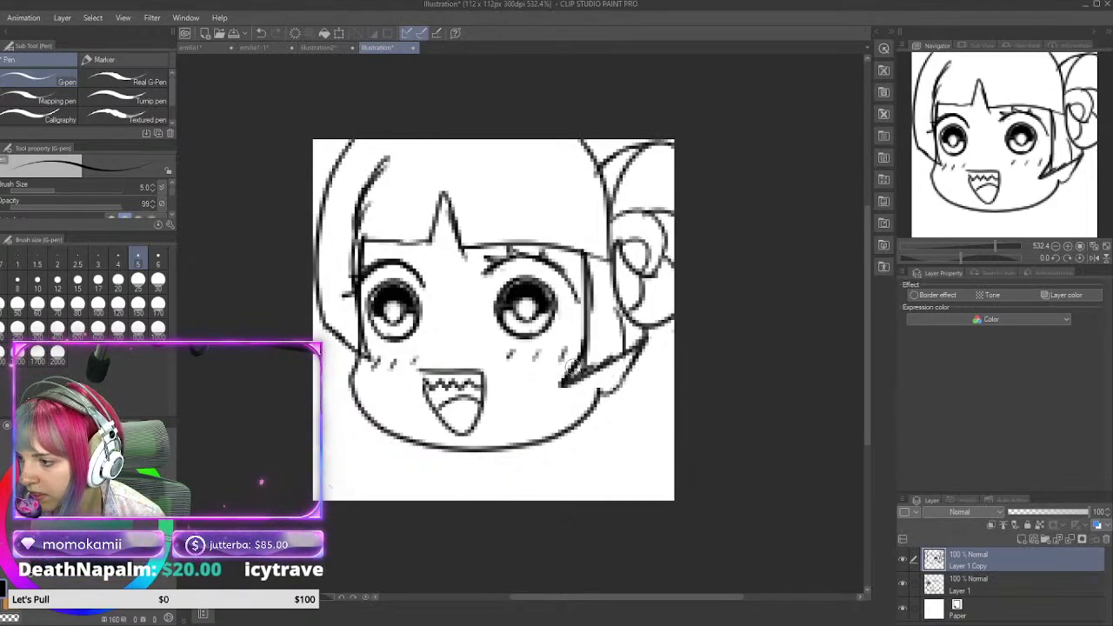
Step: Add inner lines to the left hair lock, sharpen the right ear's lower edge, and draw long hair strands hanging down both sides
drag(337, 333, 330, 255)
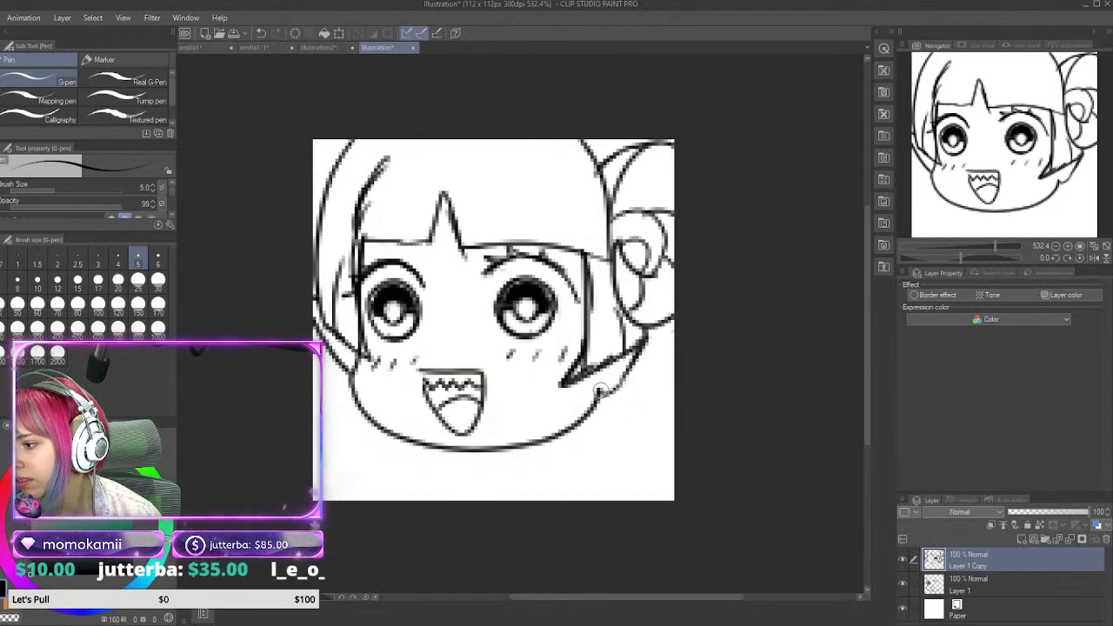
mouse_move(600, 391)
mouse_down()
mouse_move(632, 365)
mouse_move(621, 385)
mouse_up()
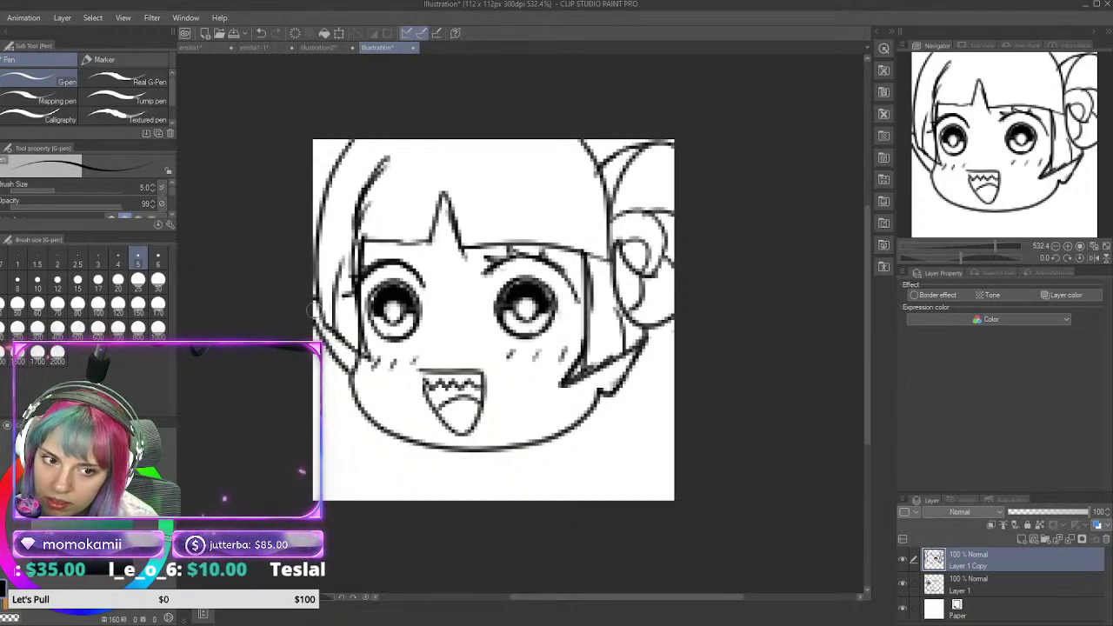
drag(330, 337, 349, 359)
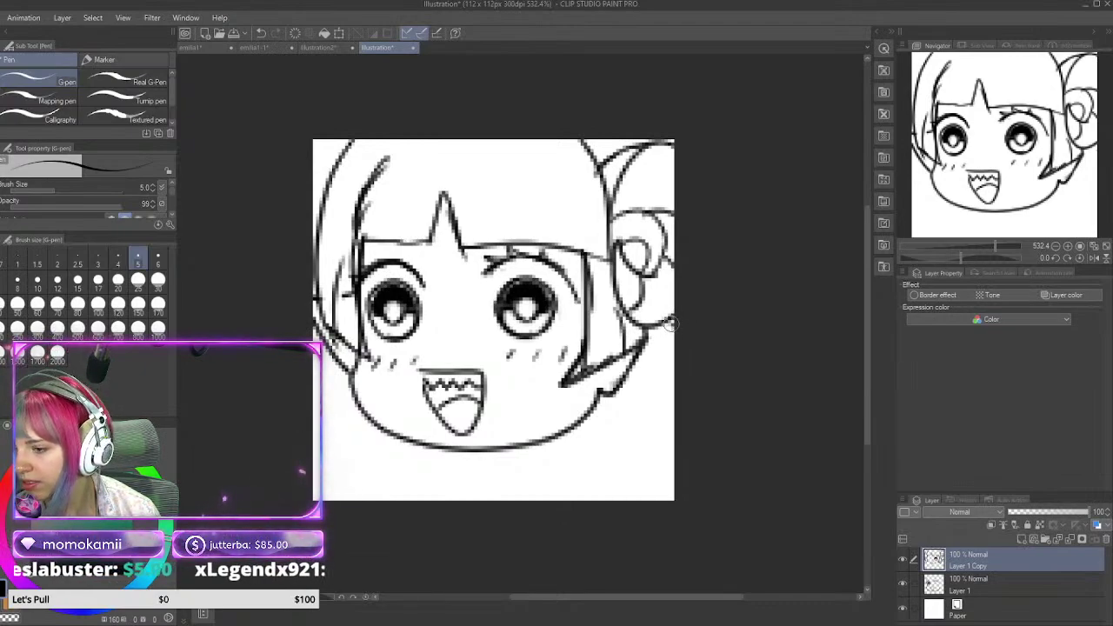
mouse_move(665, 336)
mouse_down()
mouse_move(670, 324)
mouse_move(683, 423)
mouse_move(722, 466)
mouse_up()
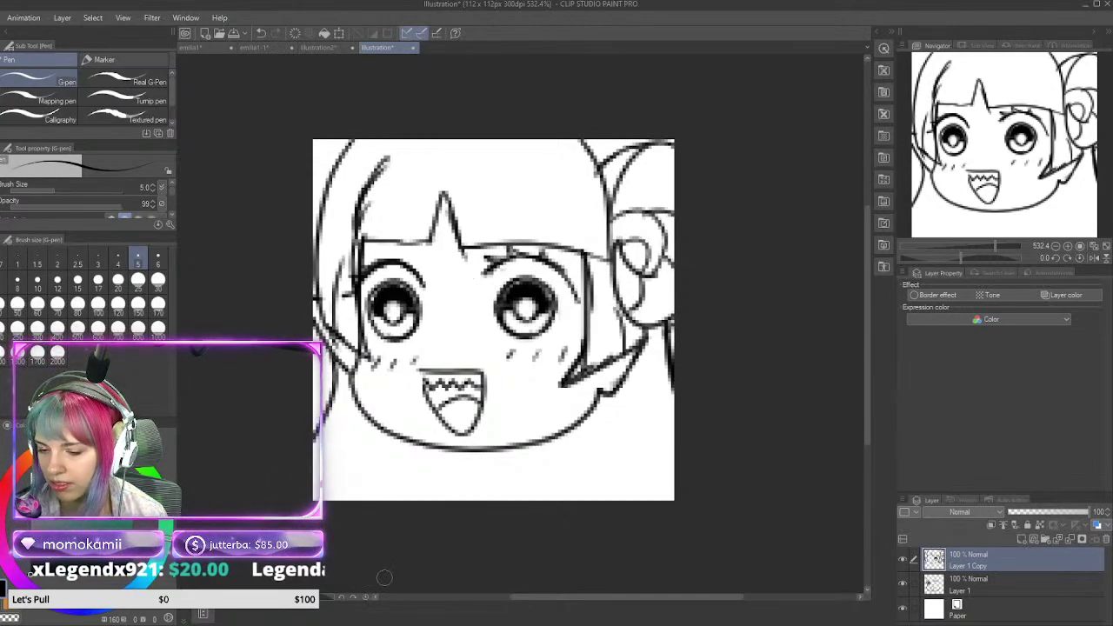
Step: Draw a short vertical neck line below the chin and try a matching second line to its right
drag(454, 450, 455, 474)
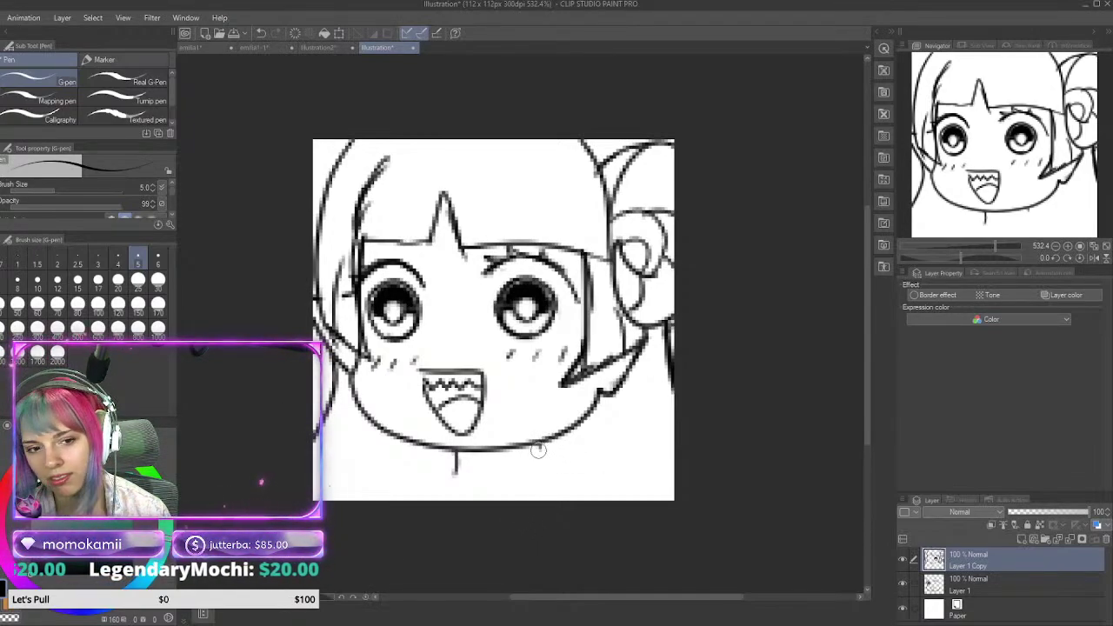
drag(535, 447, 539, 461)
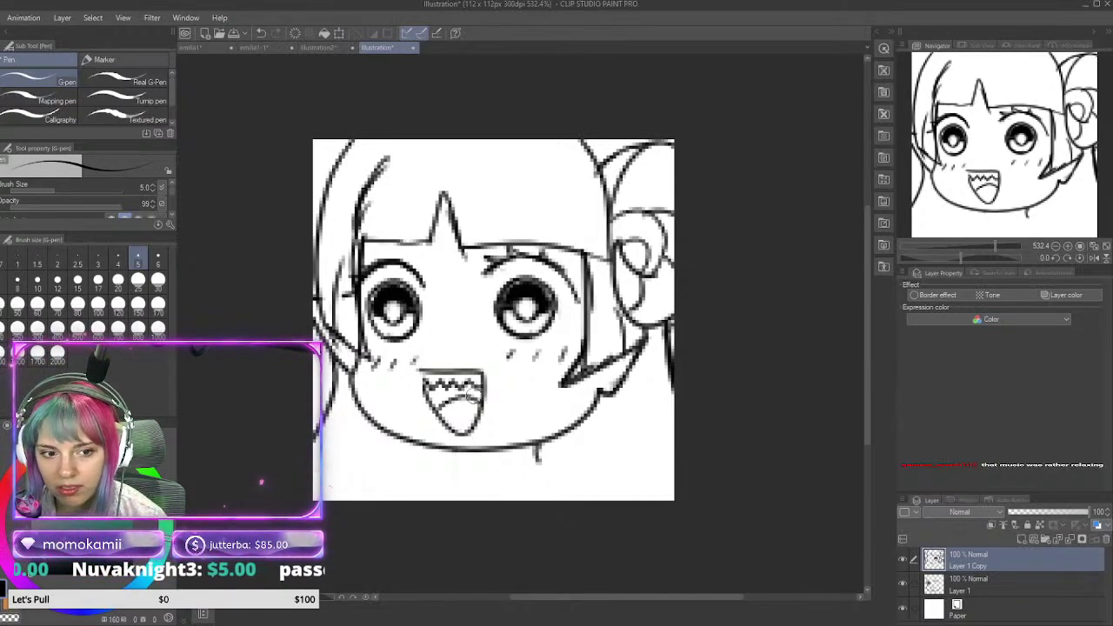
drag(446, 450, 448, 466)
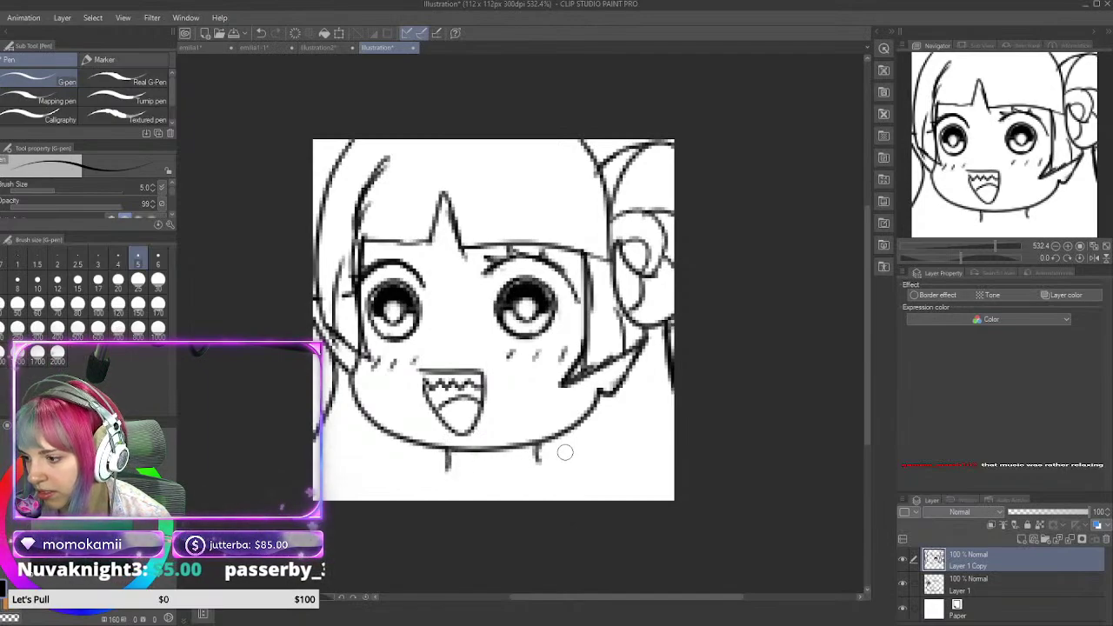
mouse_move(535, 449)
mouse_down()
mouse_move(539, 463)
mouse_move(524, 464)
mouse_up()
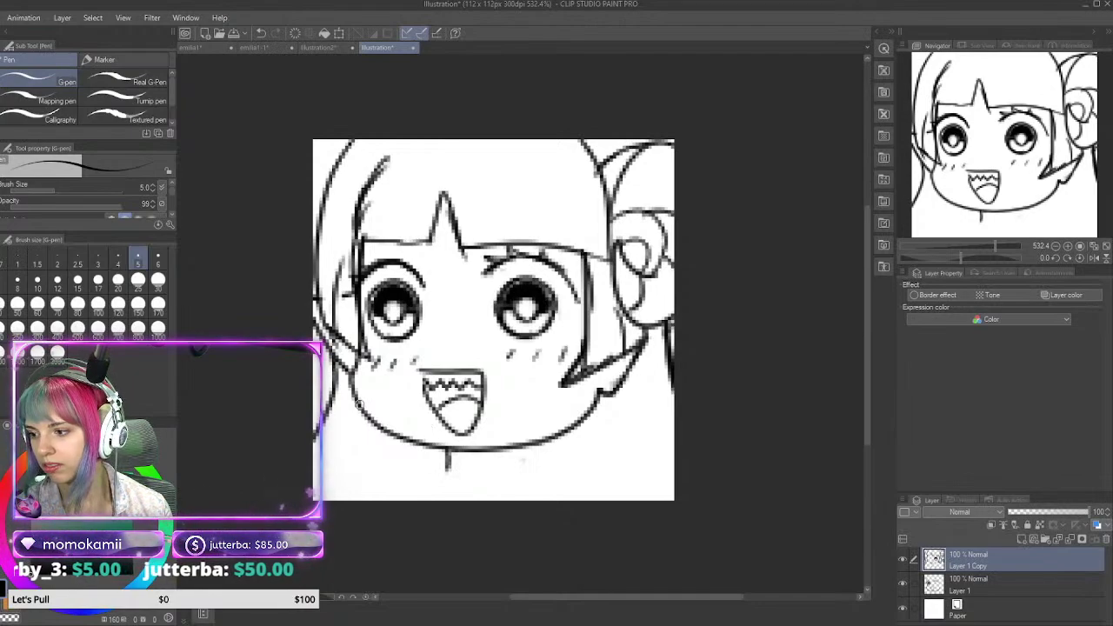
Step: Erase the whole toothy mouth with the Hard eraser at size 15 and make Layer 1 the active layer
click(58, 303)
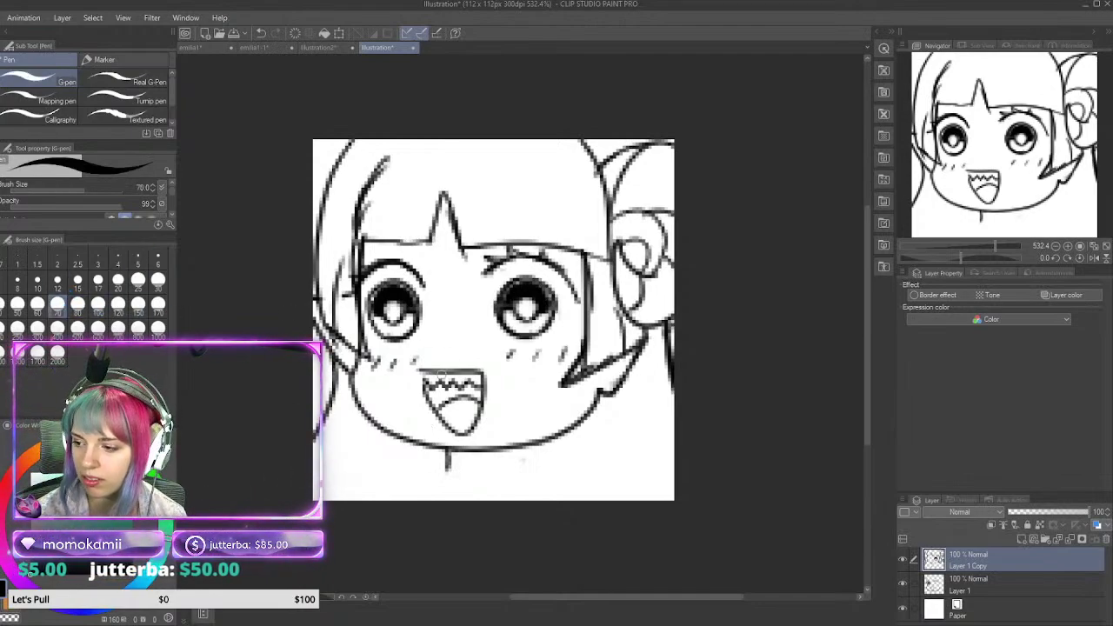
click(97, 303)
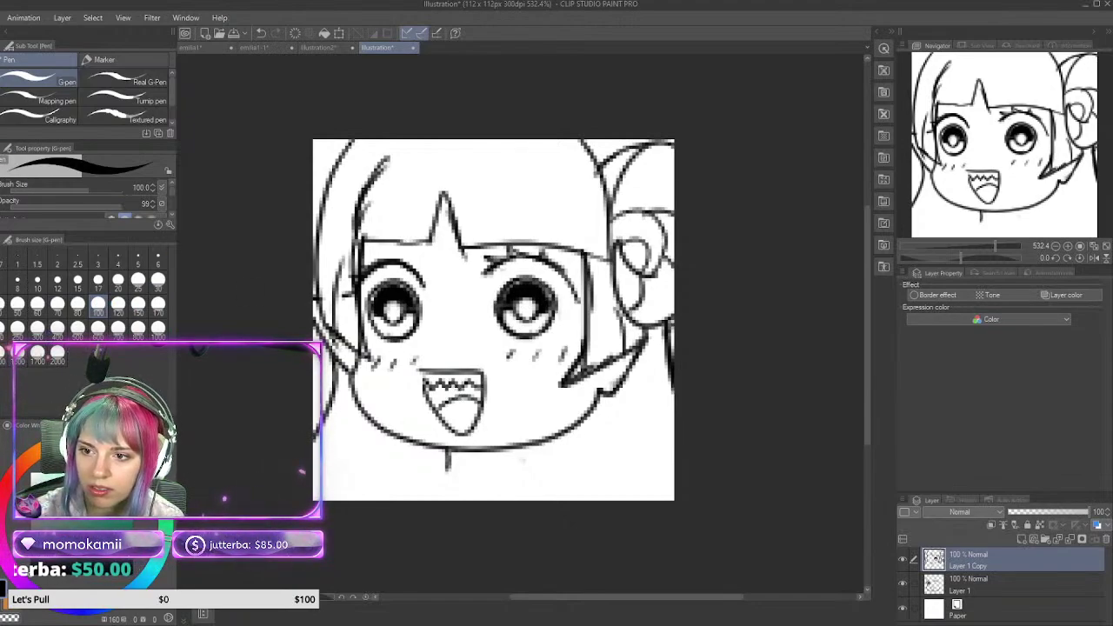
key(e)
click(117, 279)
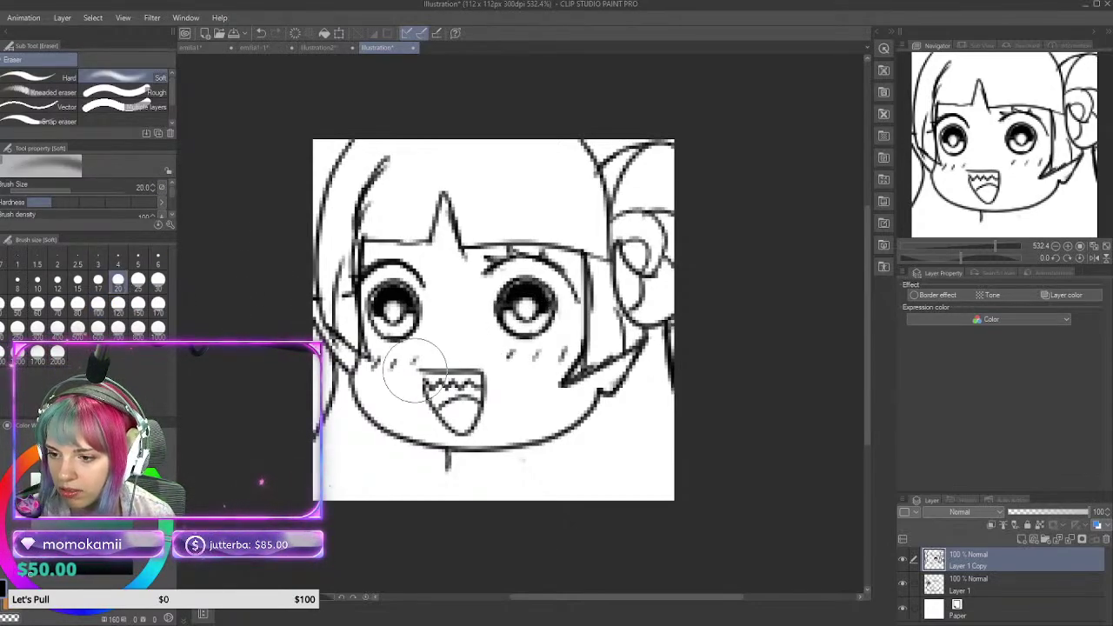
mouse_move(457, 396)
mouse_down()
mouse_move(472, 402)
mouse_move(461, 396)
mouse_up()
click(39, 77)
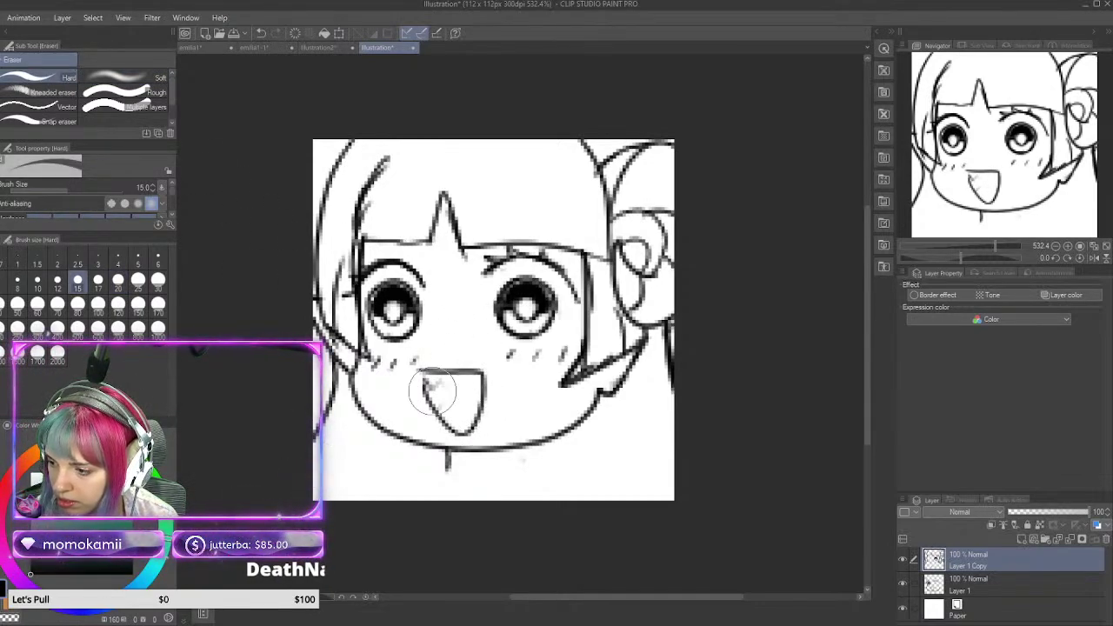
click(98, 279)
mouse_move(460, 401)
mouse_down()
mouse_move(441, 407)
mouse_move(444, 396)
mouse_move(455, 400)
mouse_move(435, 385)
mouse_move(473, 382)
mouse_move(459, 405)
mouse_move(429, 386)
mouse_up()
click(961, 589)
click(81, 285)
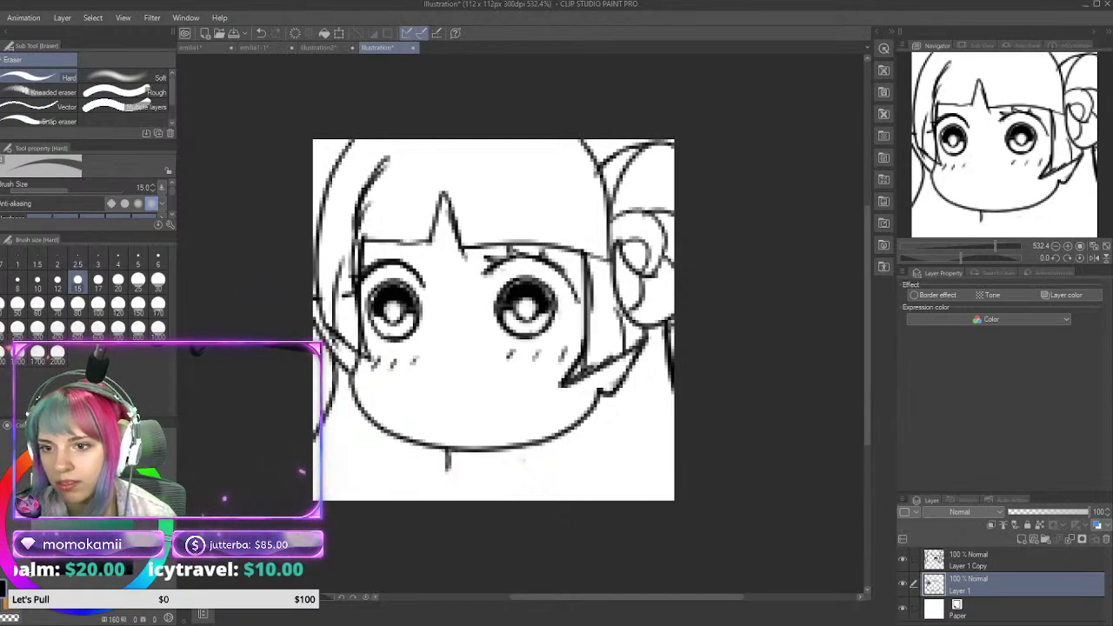
key(p)
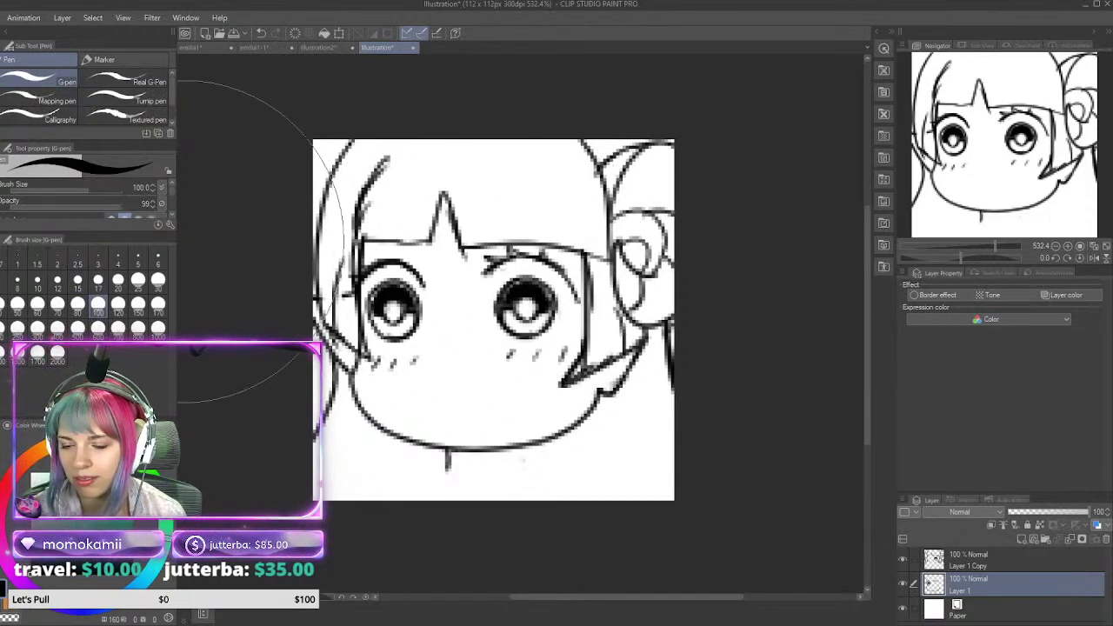
click(57, 282)
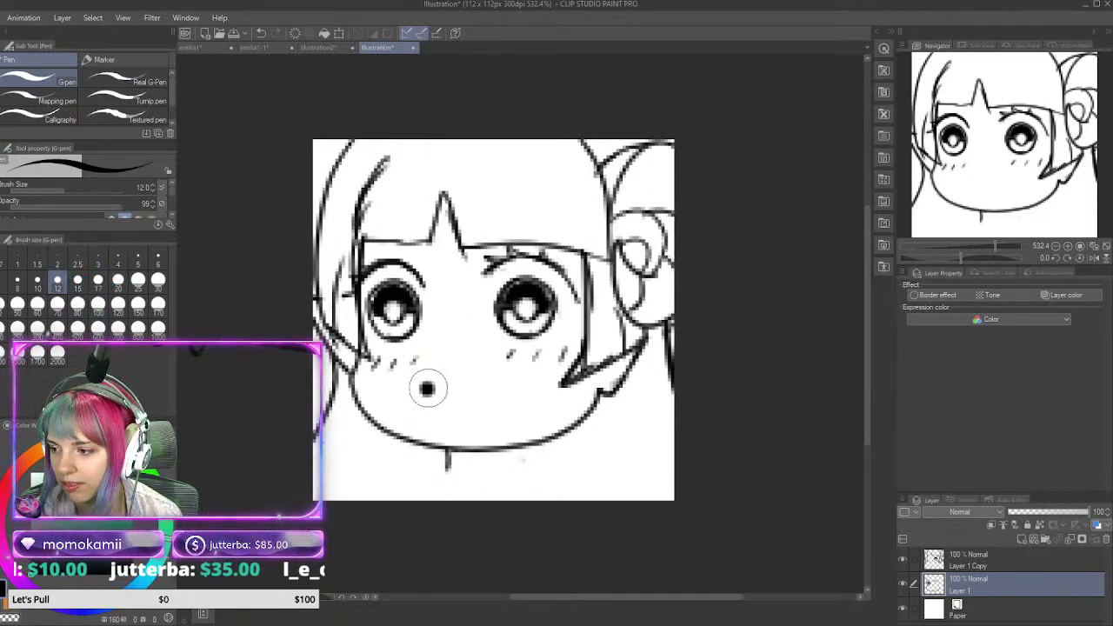
drag(421, 387, 537, 375)
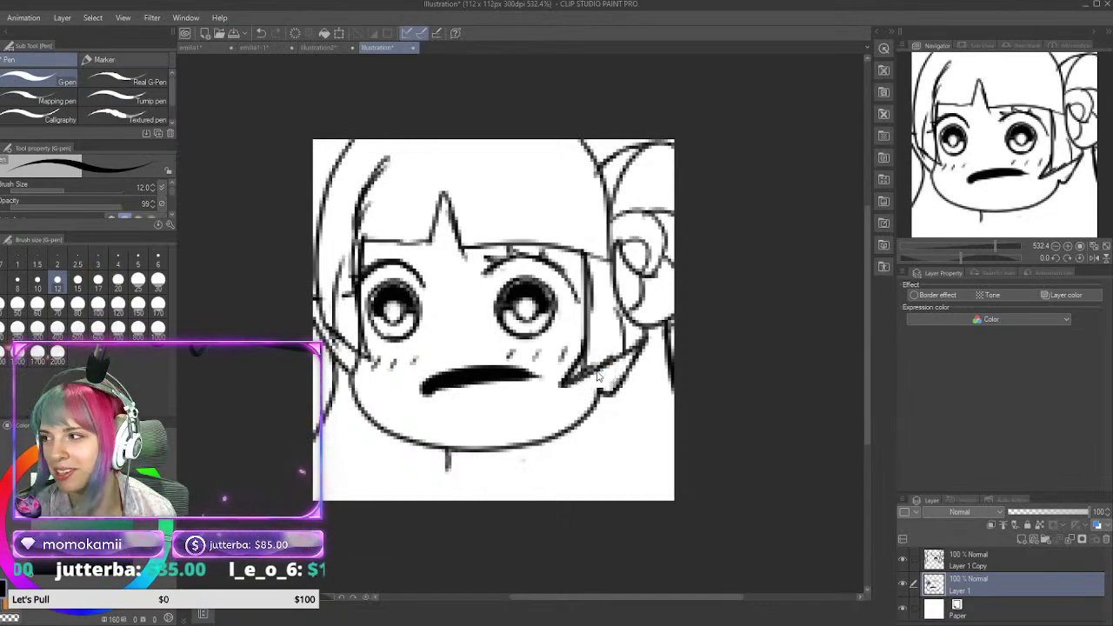
key(ctrl+z)
Step: Draw a gently arched upper lip line between the blush marks with the G-pen at size 5, redoing it until it fits
click(139, 267)
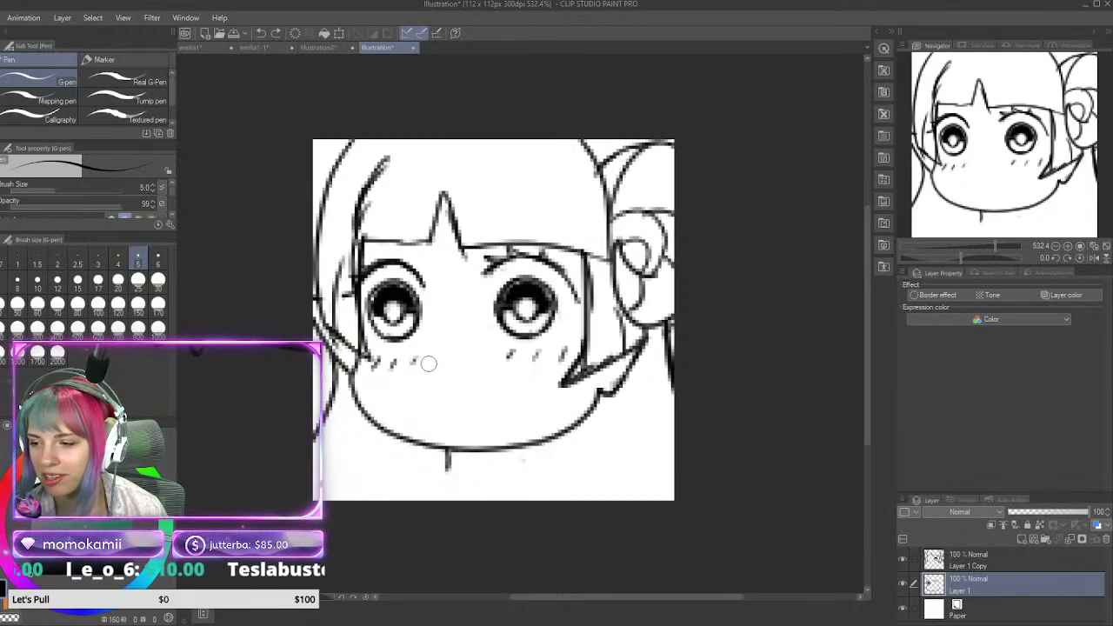
drag(423, 366, 498, 372)
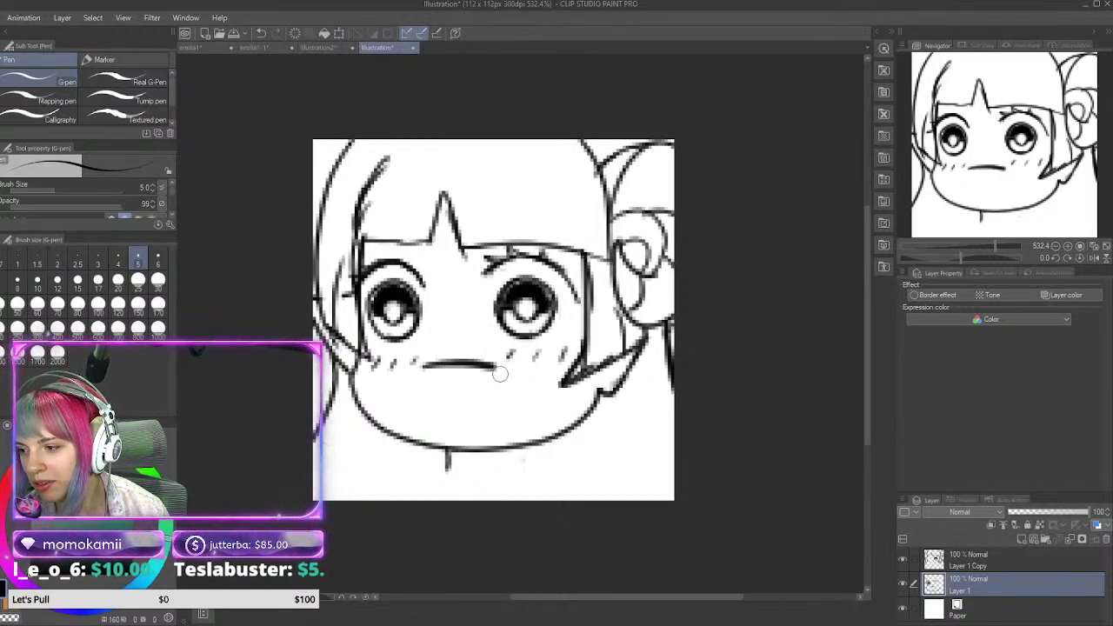
key(ctrl+z)
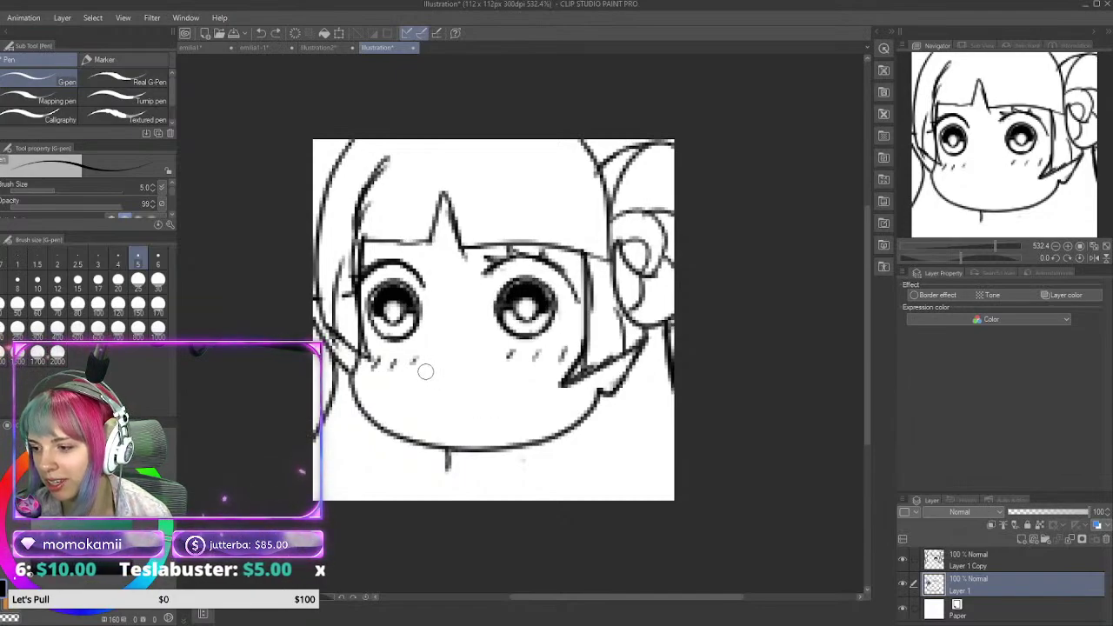
drag(424, 366, 498, 370)
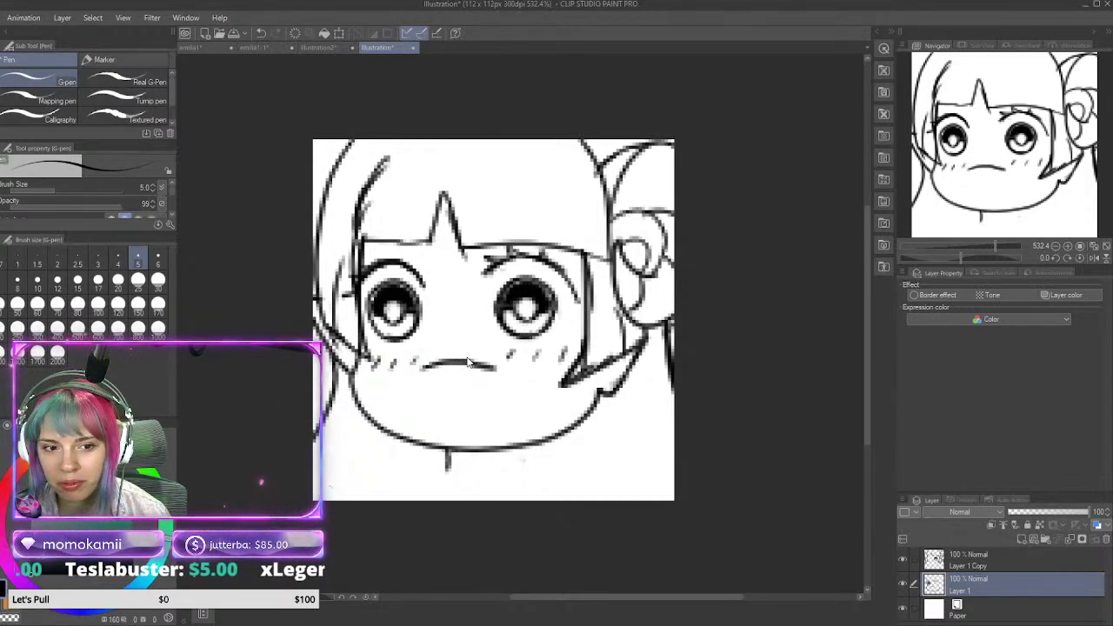
key(ctrl+z)
drag(423, 366, 505, 371)
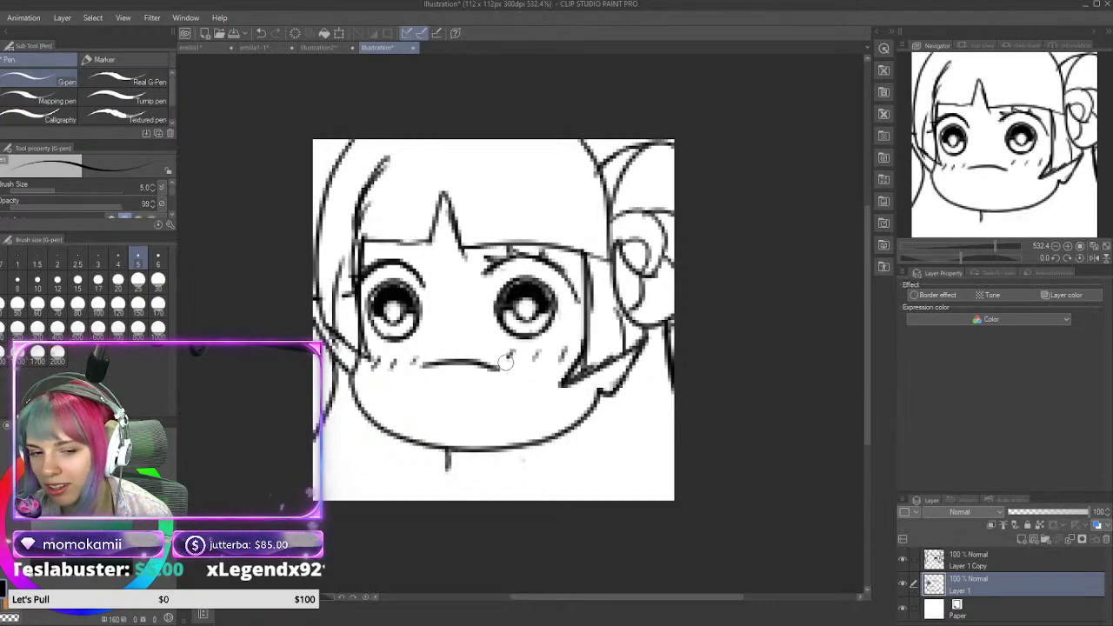
Step: Close the open mouth with curved sides and a rounded bottom, and fill it with zigzag upper teeth and a tongue curve
mouse_move(420, 365)
mouse_down()
mouse_move(422, 392)
mouse_move(473, 433)
mouse_up()
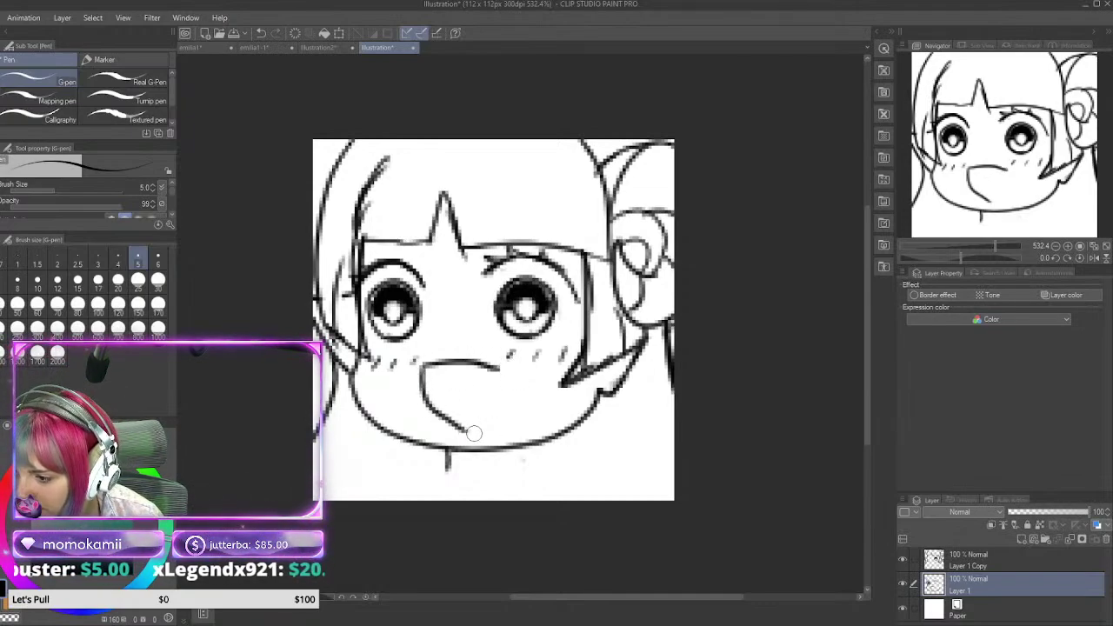
mouse_move(500, 367)
mouse_down()
mouse_move(480, 422)
mouse_move(459, 428)
mouse_up()
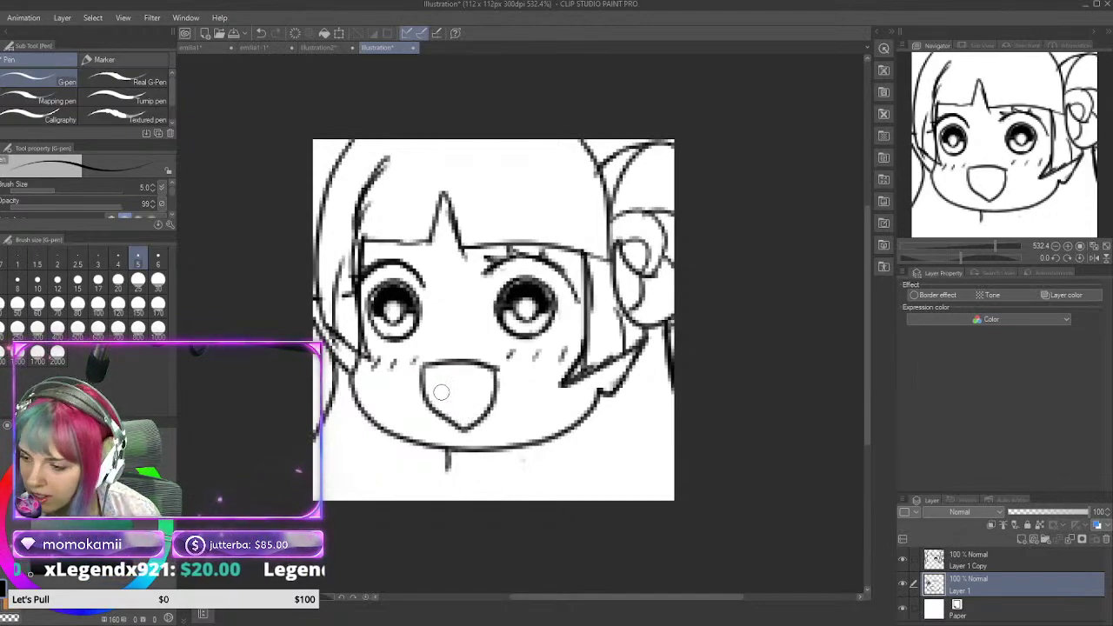
mouse_move(426, 370)
mouse_down()
mouse_move(426, 407)
mouse_move(468, 432)
mouse_move(480, 421)
mouse_move(451, 414)
mouse_up()
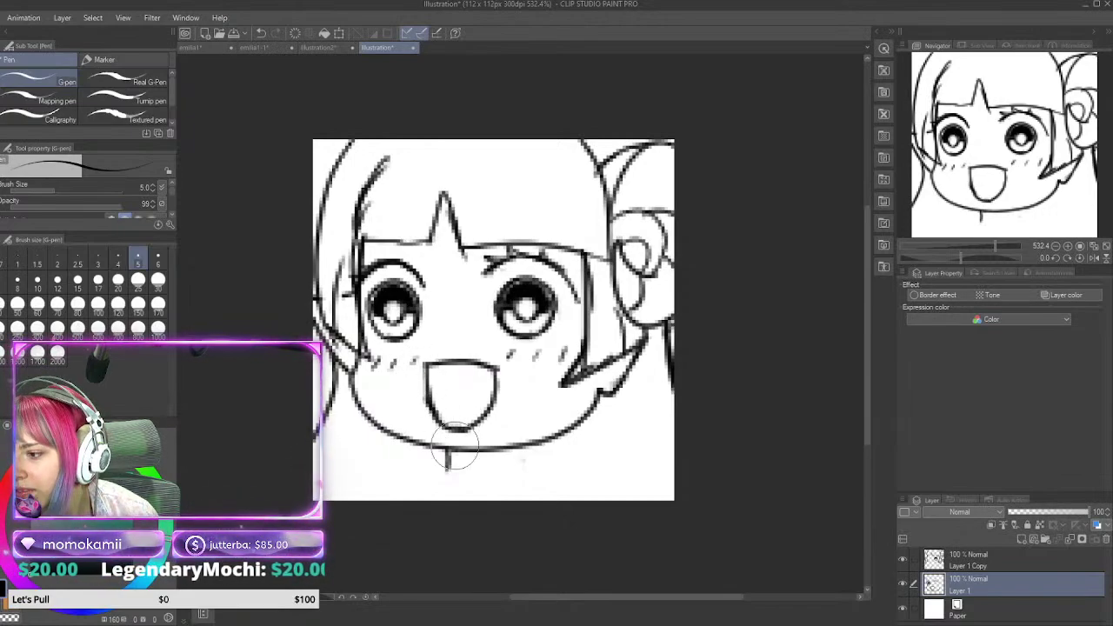
drag(497, 370, 496, 399)
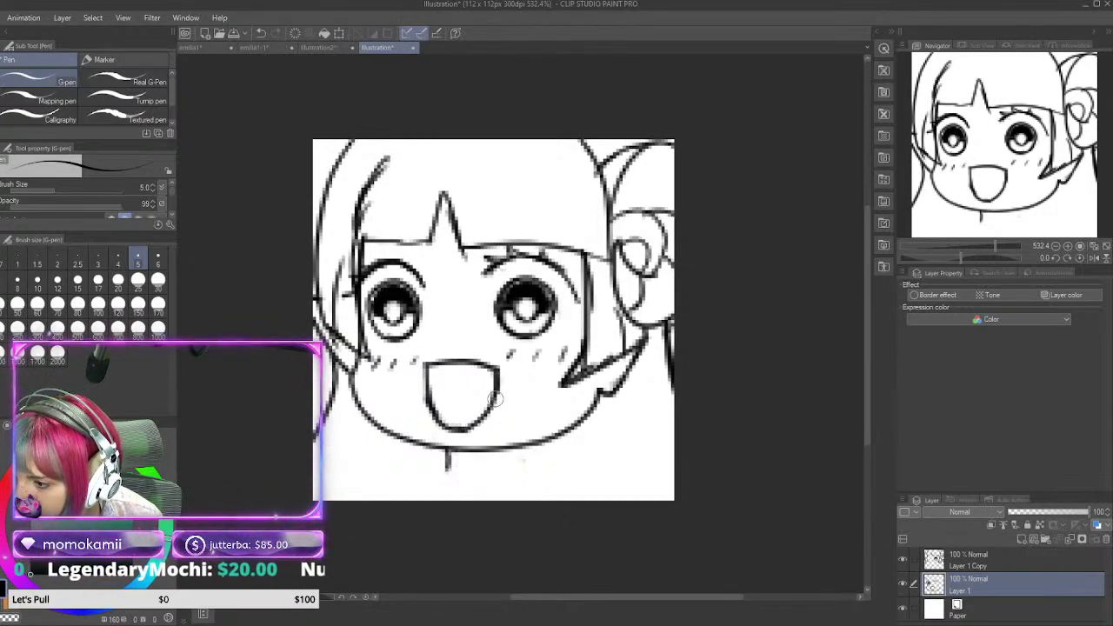
drag(427, 376, 497, 379)
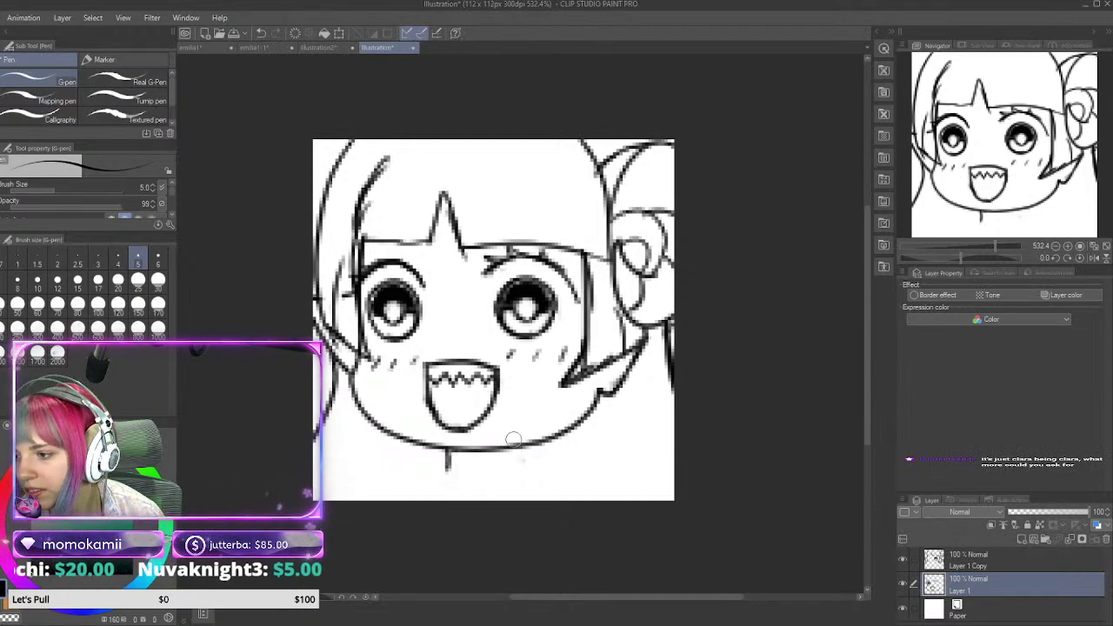
mouse_move(430, 404)
mouse_down()
mouse_move(465, 392)
mouse_move(497, 393)
mouse_up()
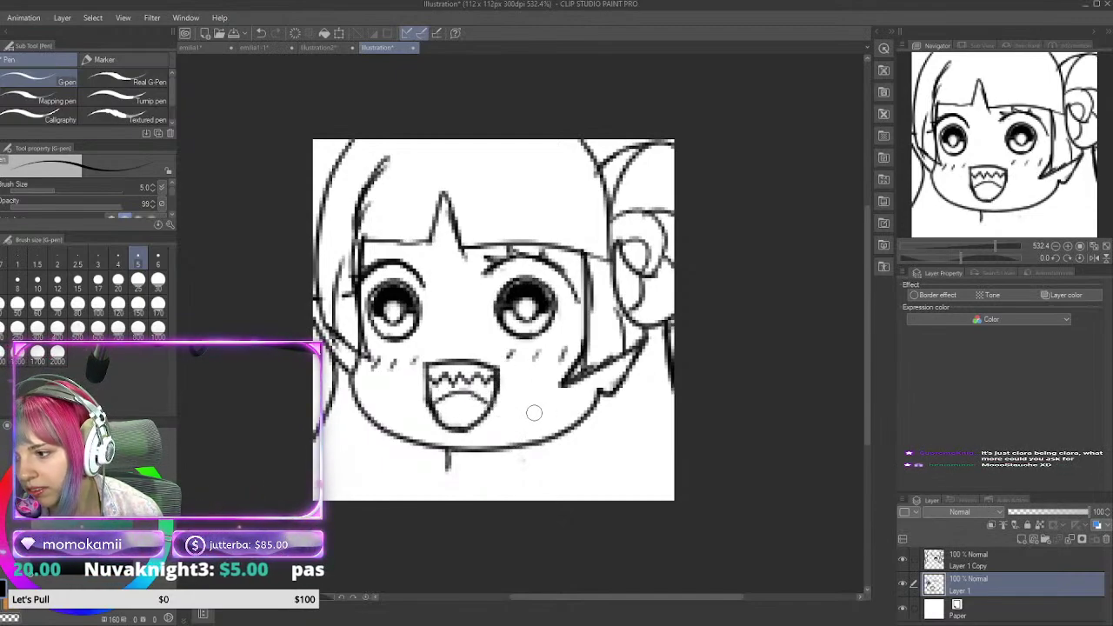
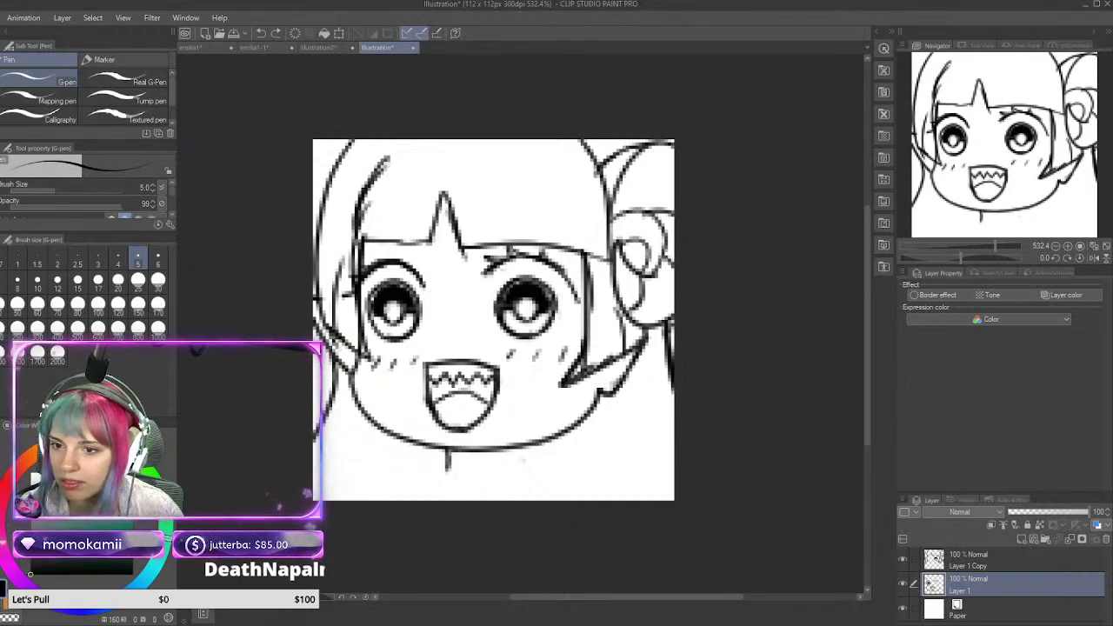
Step: Lasso the left eye on Layer 1, then widen it slightly and shift it a little toward the centre of the face
key(m)
mouse_move(434, 324)
mouse_down()
mouse_move(405, 246)
mouse_move(369, 249)
mouse_move(360, 317)
mouse_move(374, 340)
mouse_move(435, 329)
mouse_up()
key(ctrl+t)
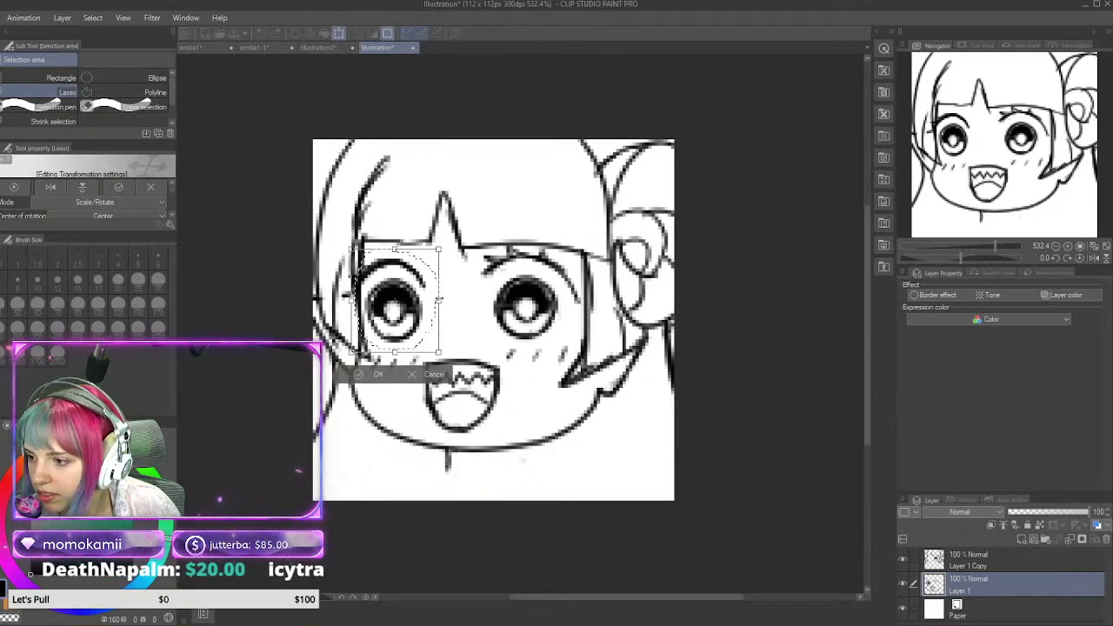
mouse_move(438, 301)
mouse_down()
mouse_move(454, 301)
mouse_move(436, 304)
mouse_up()
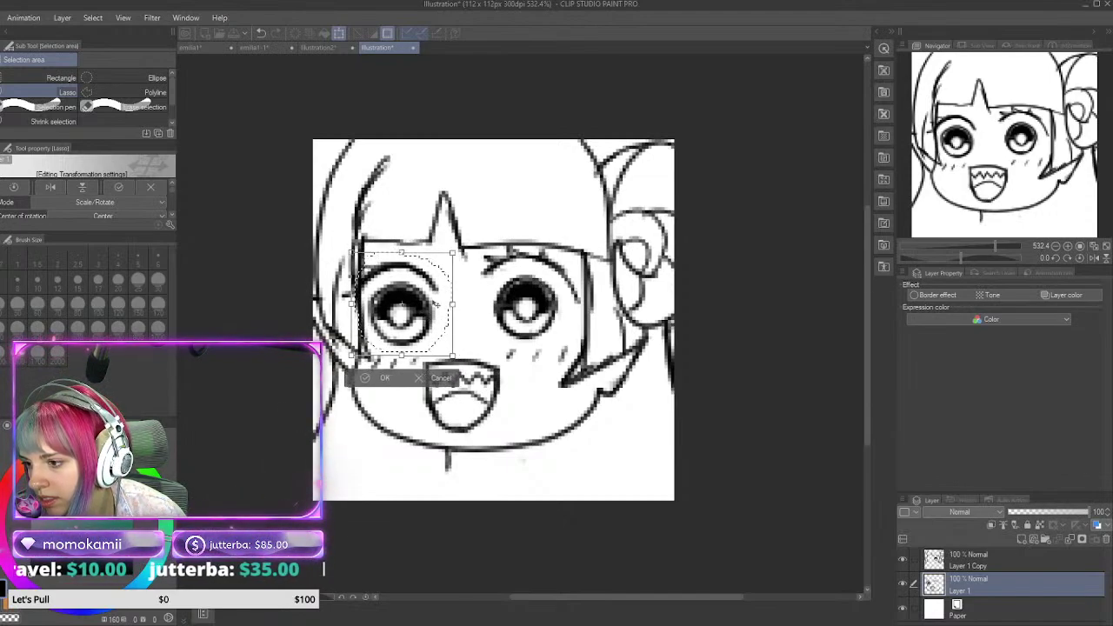
click(380, 378)
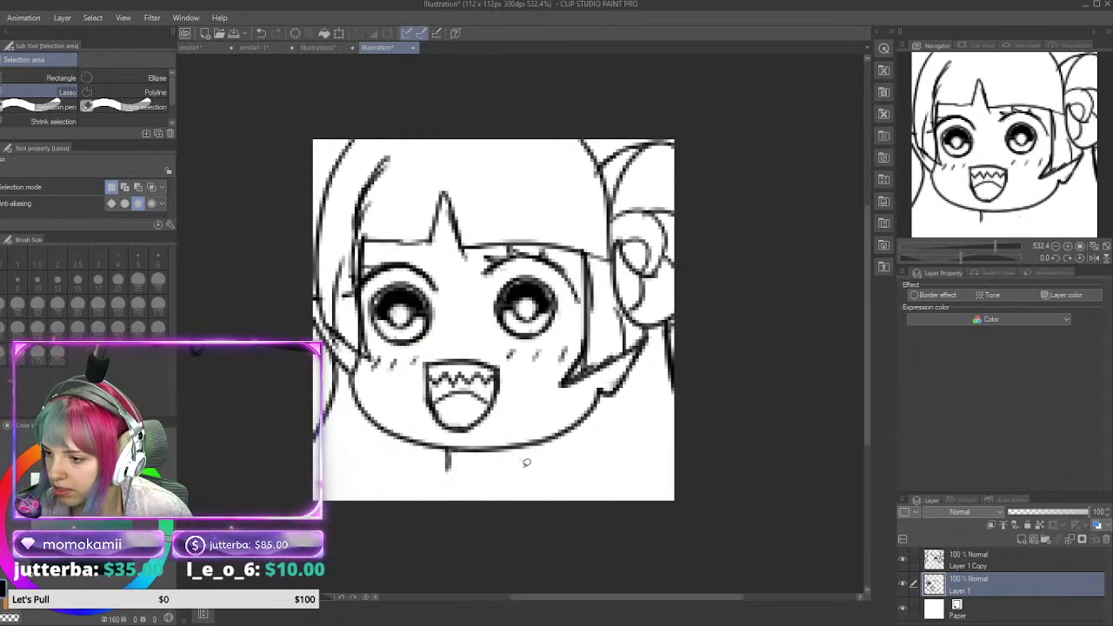
click(944, 563)
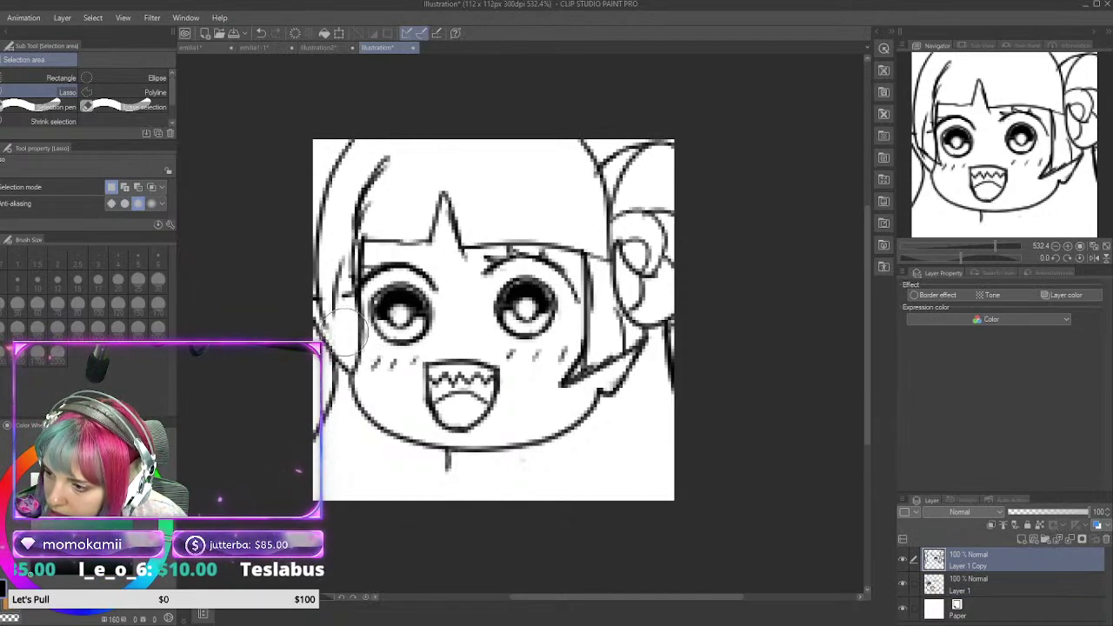
mouse_move(345, 332)
mouse_down()
mouse_move(351, 369)
mouse_move(315, 322)
mouse_move(329, 372)
mouse_move(314, 469)
mouse_move(304, 387)
mouse_move(316, 211)
mouse_move(326, 313)
mouse_move(336, 183)
mouse_move(365, 124)
mouse_move(382, 127)
mouse_move(378, 166)
mouse_move(341, 238)
mouse_move(324, 357)
mouse_up()
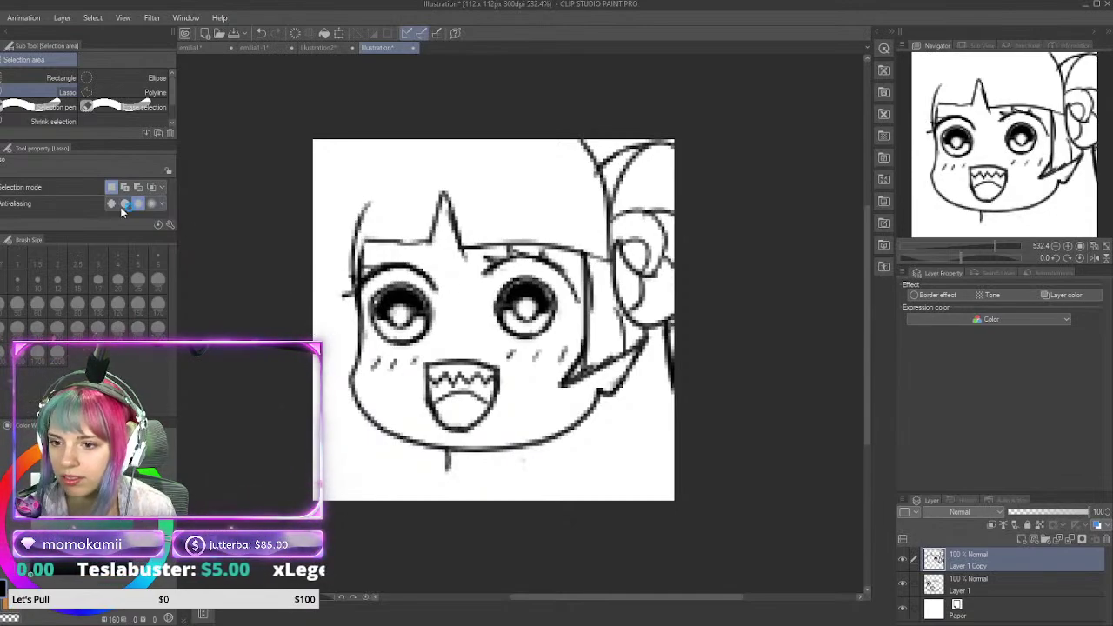
key(p)
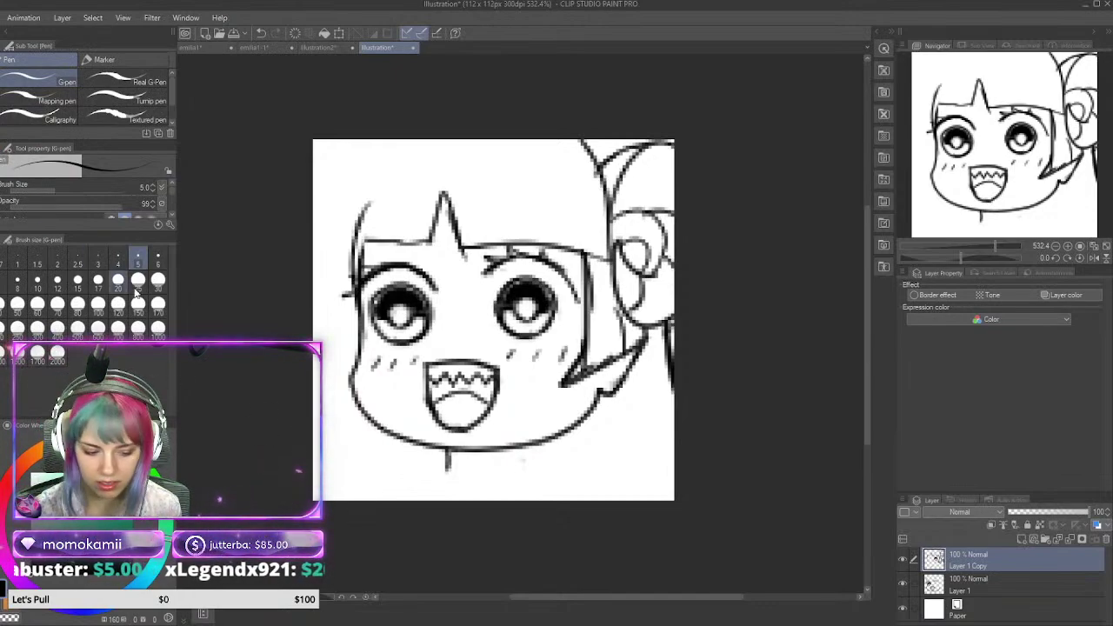
drag(389, 157, 353, 265)
drag(353, 141, 318, 261)
key(ctrl+z)
key(ctrl+z)
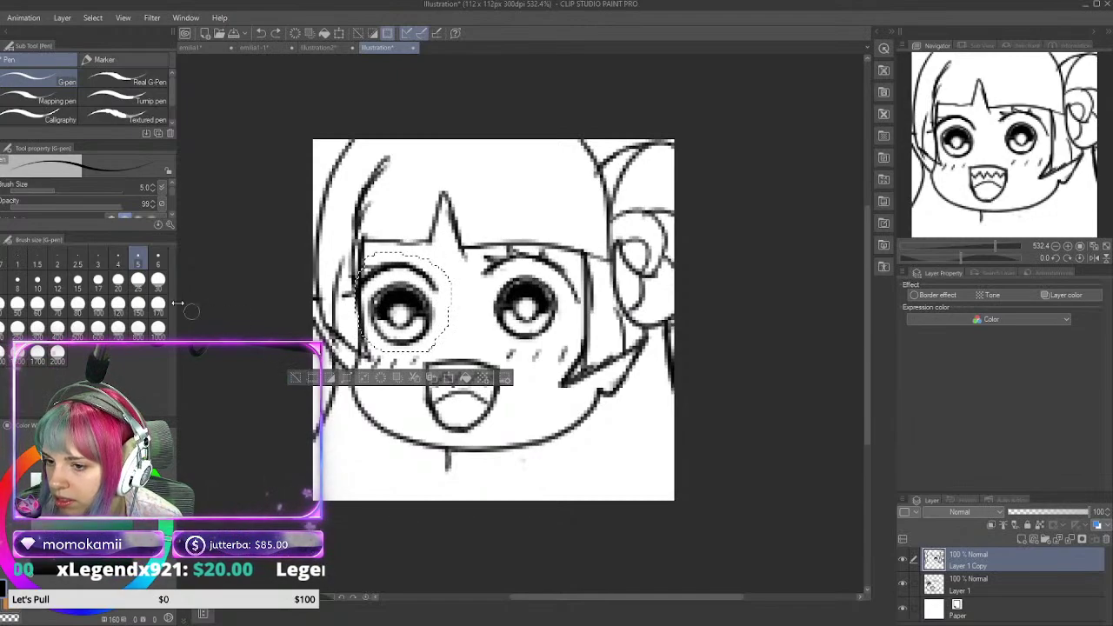
Step: Widen the selected left eye slightly on Layer 1, place it a little higher on the face, and deselect it
key(k)
mouse_move(432, 320)
mouse_down()
mouse_move(435, 310)
mouse_move(421, 336)
mouse_up()
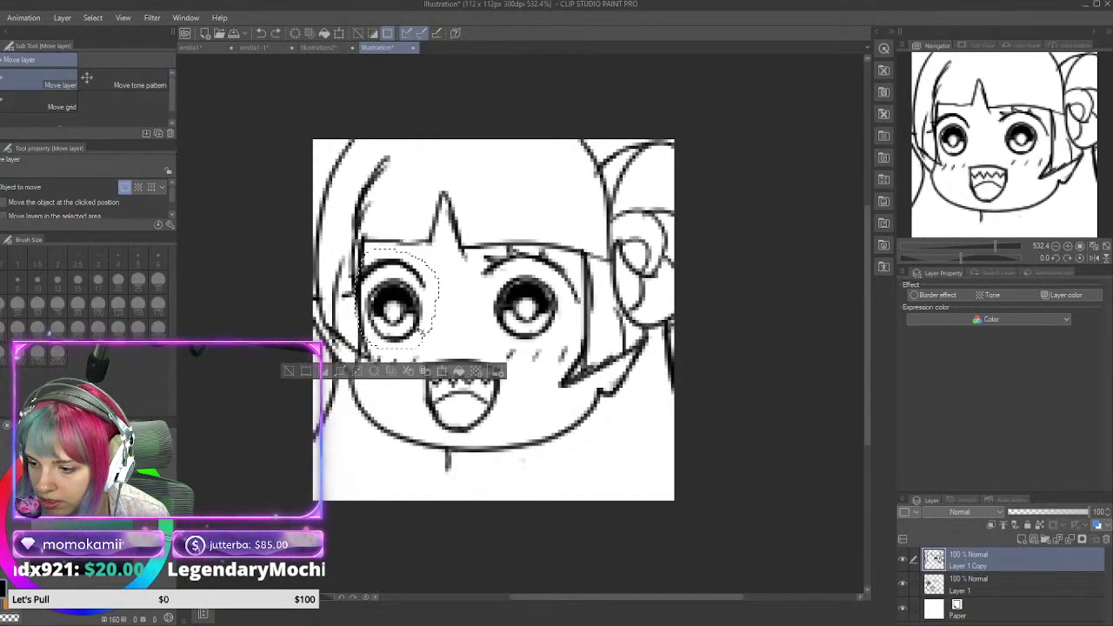
key(ctrl+t)
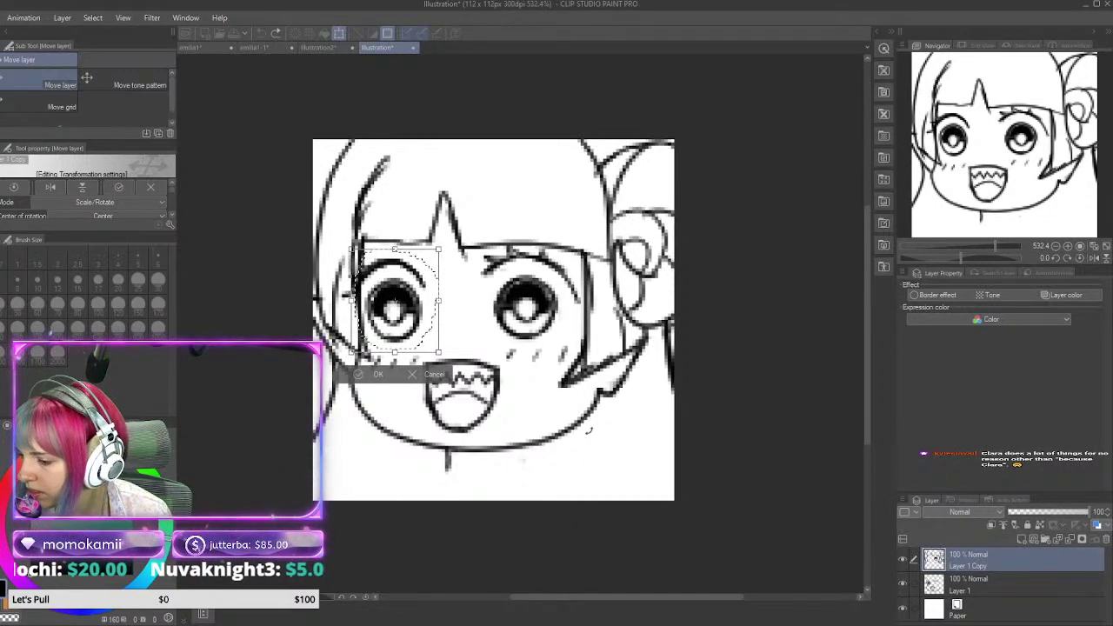
key(Return)
click(936, 590)
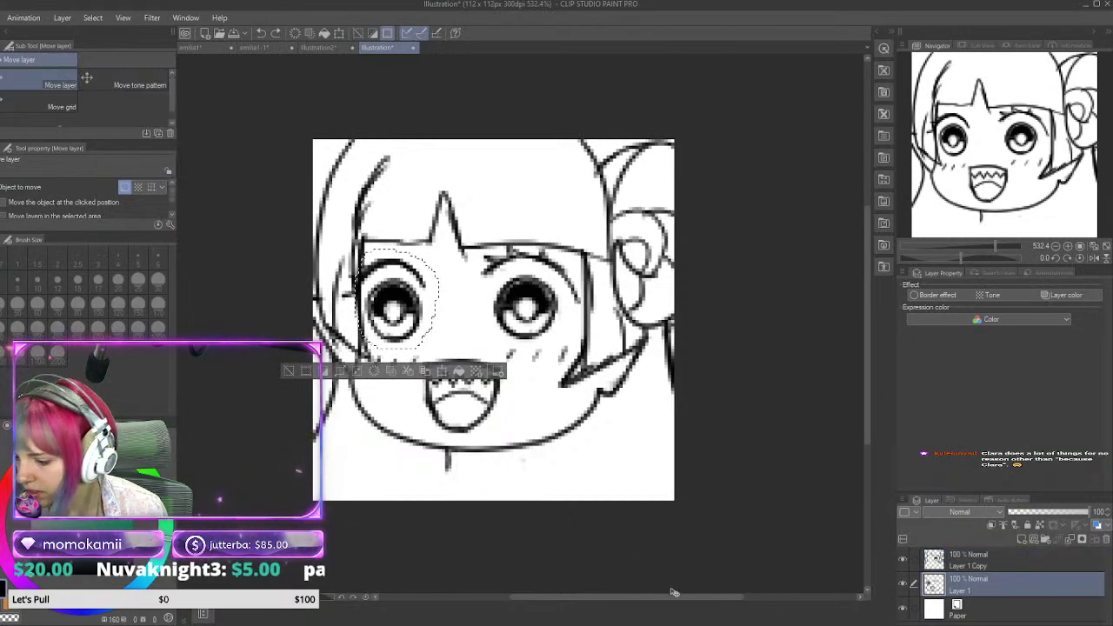
key(ctrl+t)
mouse_move(440, 305)
mouse_down()
mouse_move(453, 303)
mouse_move(420, 308)
mouse_move(424, 323)
mouse_move(418, 309)
mouse_up()
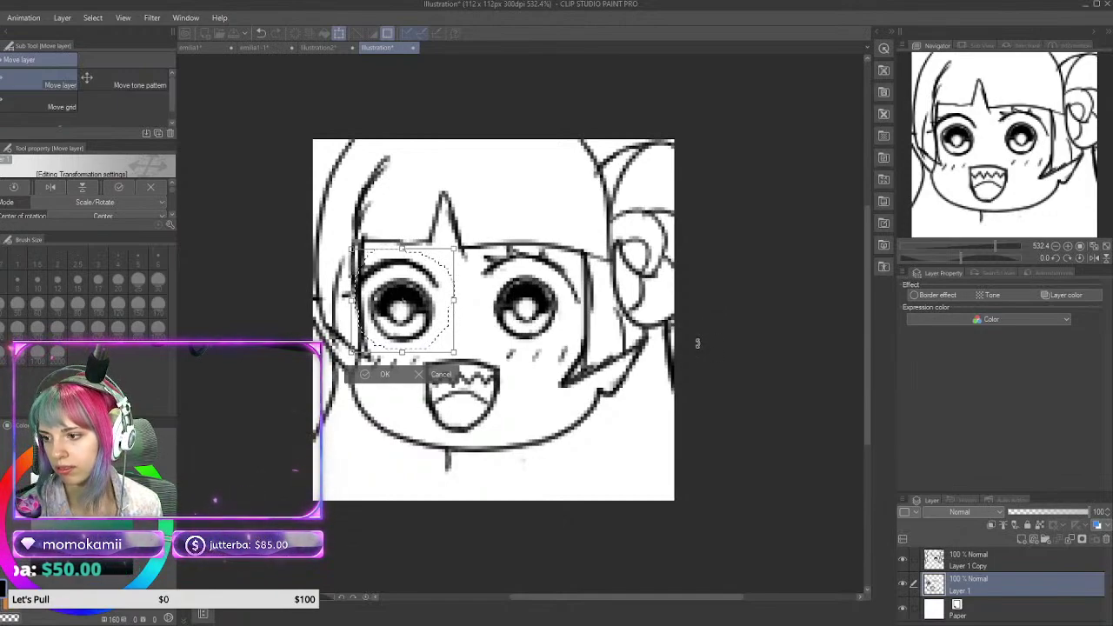
click(383, 372)
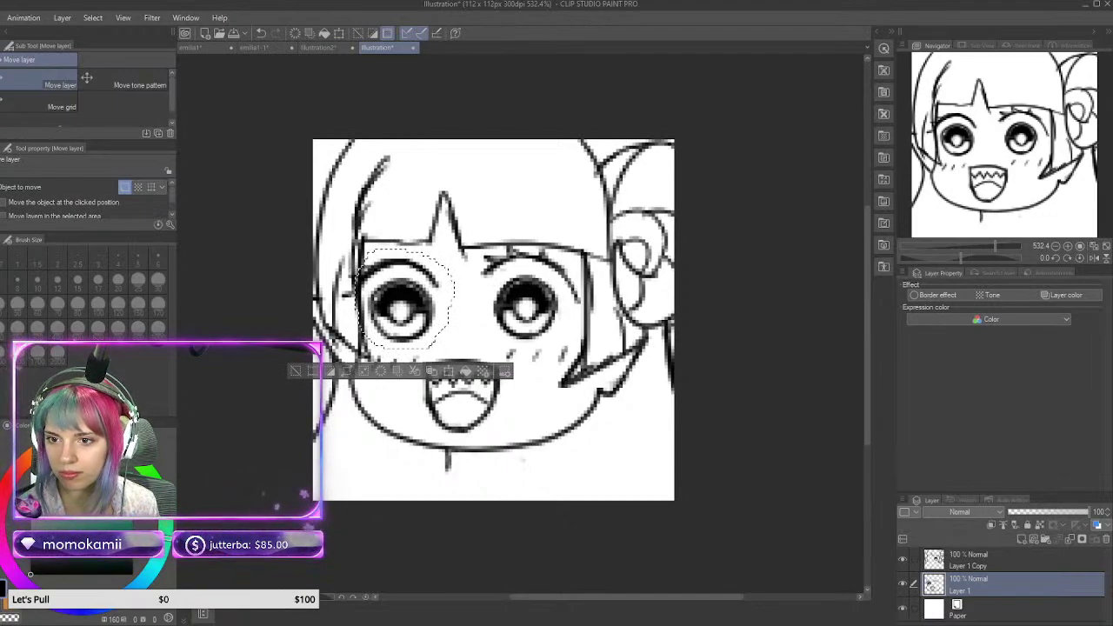
key(m)
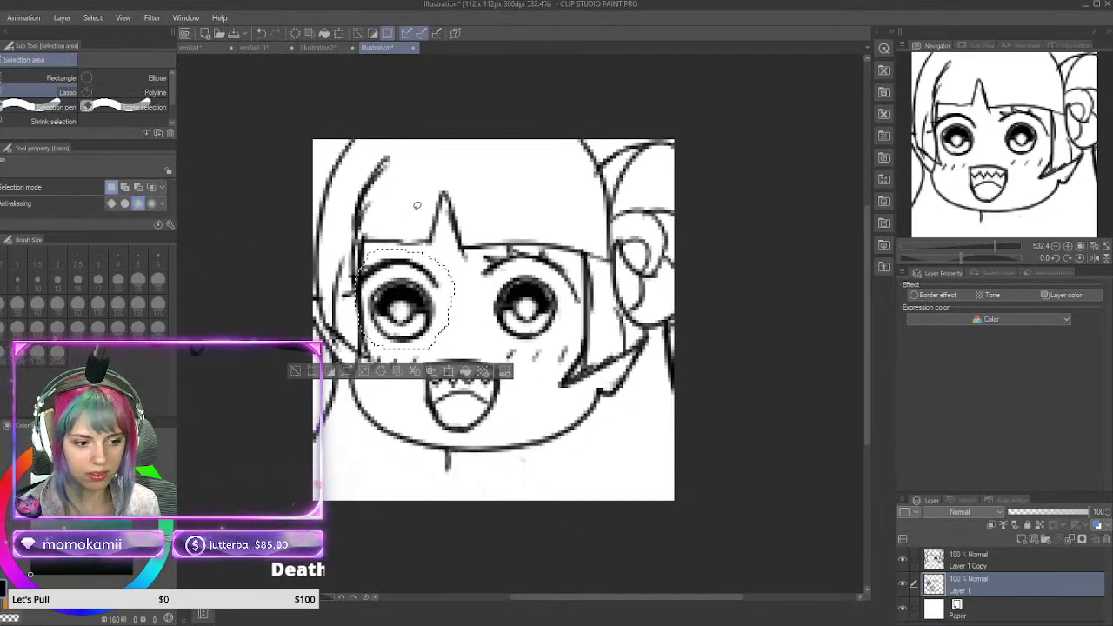
key(ctrl+d)
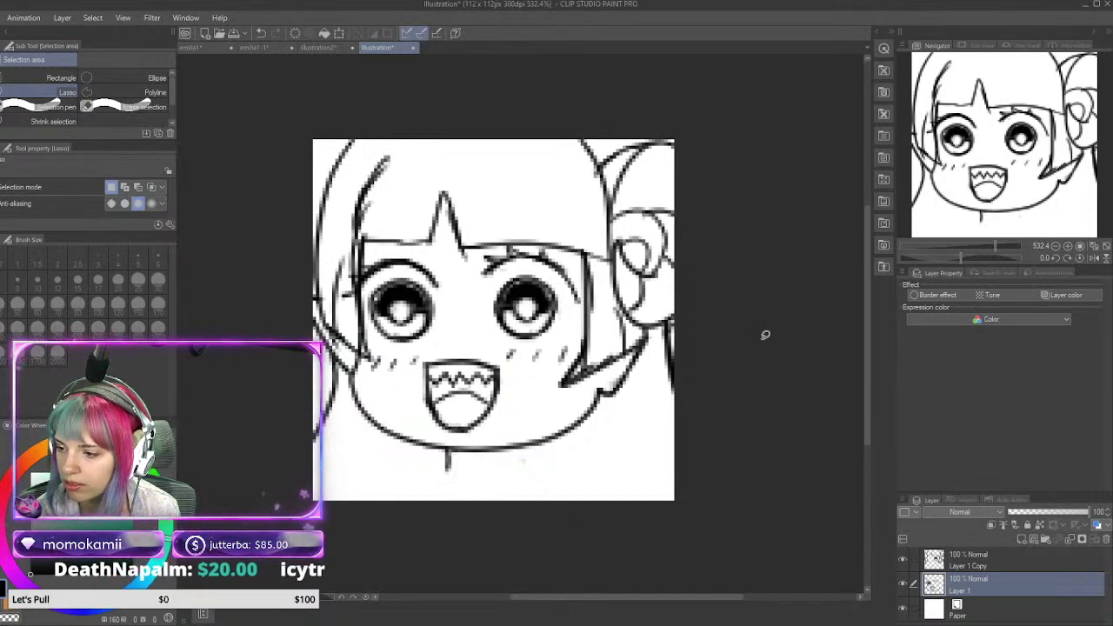
Step: Clear the old left side-lock lines on Layer 1 Copy and redraw the left end of the fringe with the G-pen at size 5
click(969, 557)
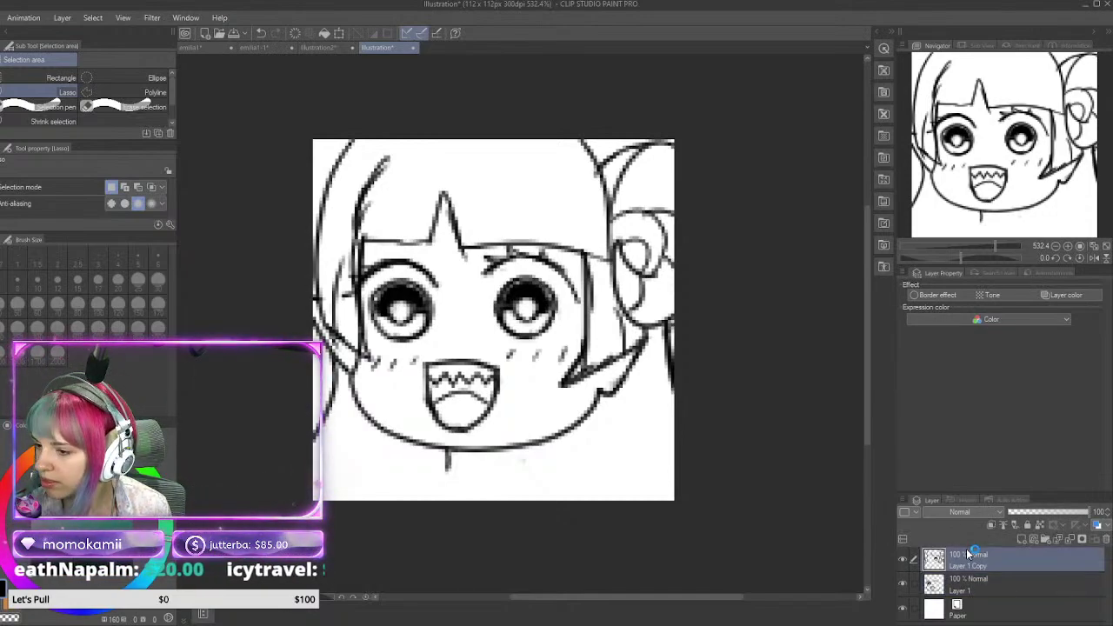
mouse_move(377, 171)
mouse_down()
mouse_move(351, 287)
mouse_move(352, 391)
mouse_up()
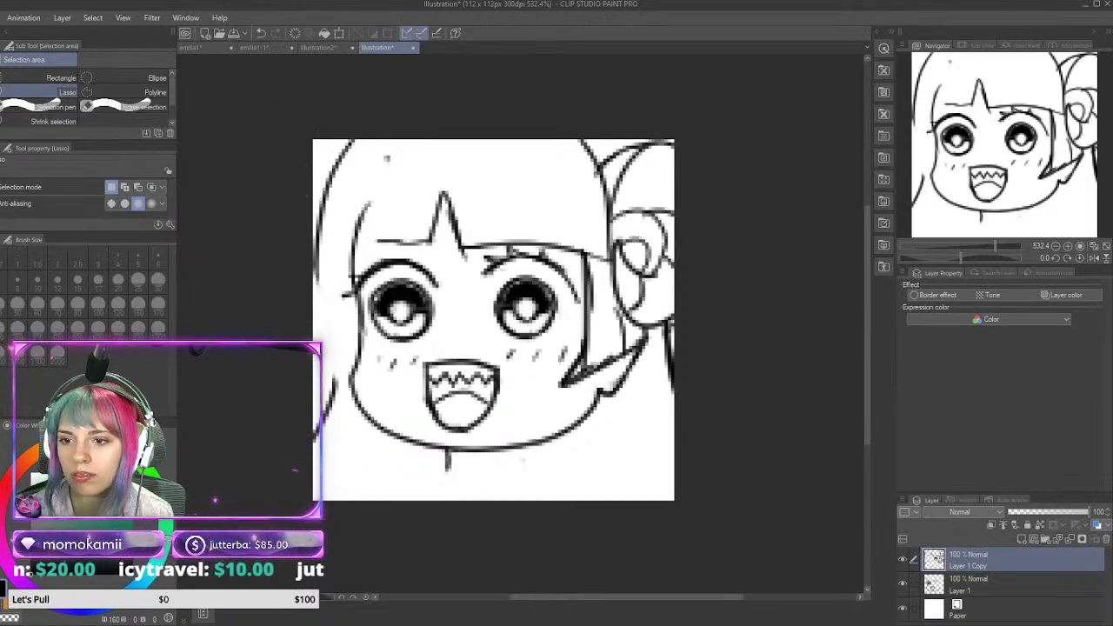
key(p)
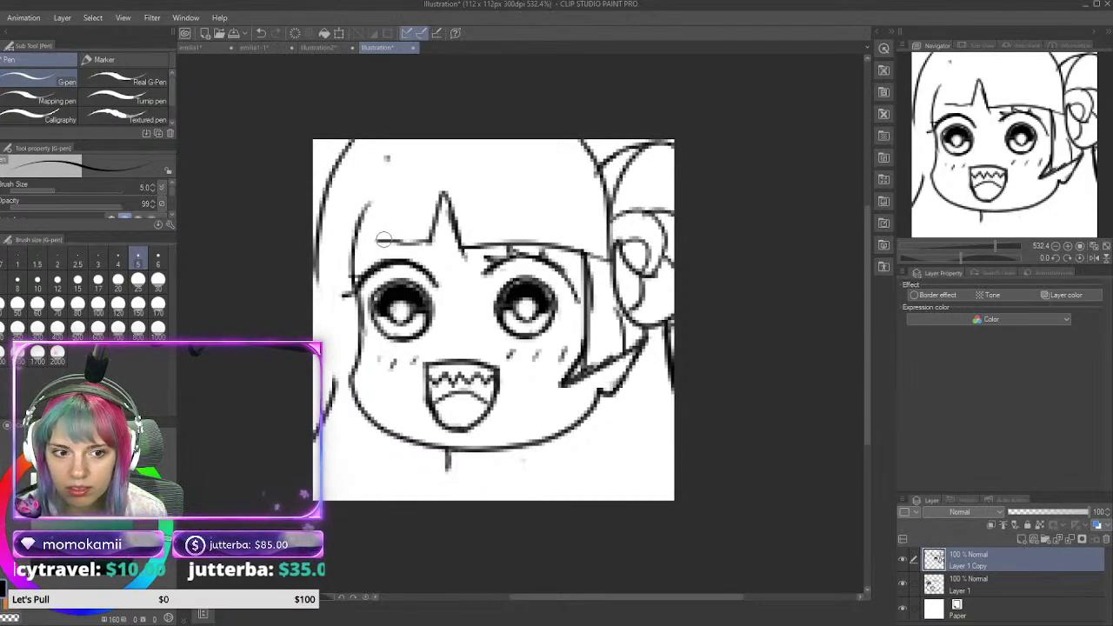
drag(353, 285, 349, 209)
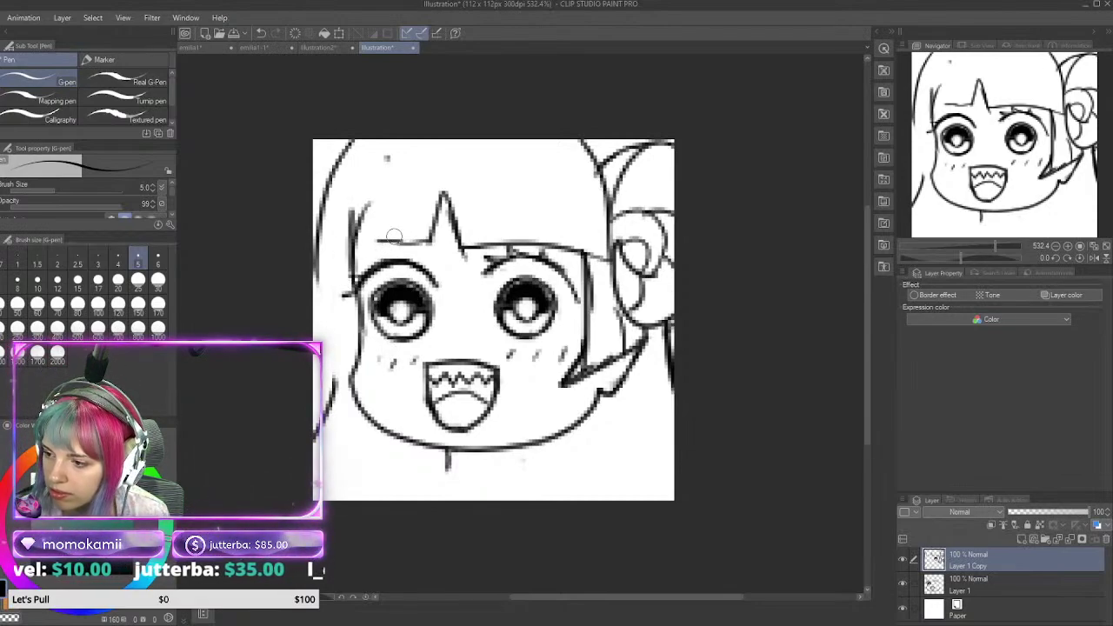
mouse_move(359, 250)
mouse_down()
mouse_move(428, 245)
mouse_move(356, 253)
mouse_up()
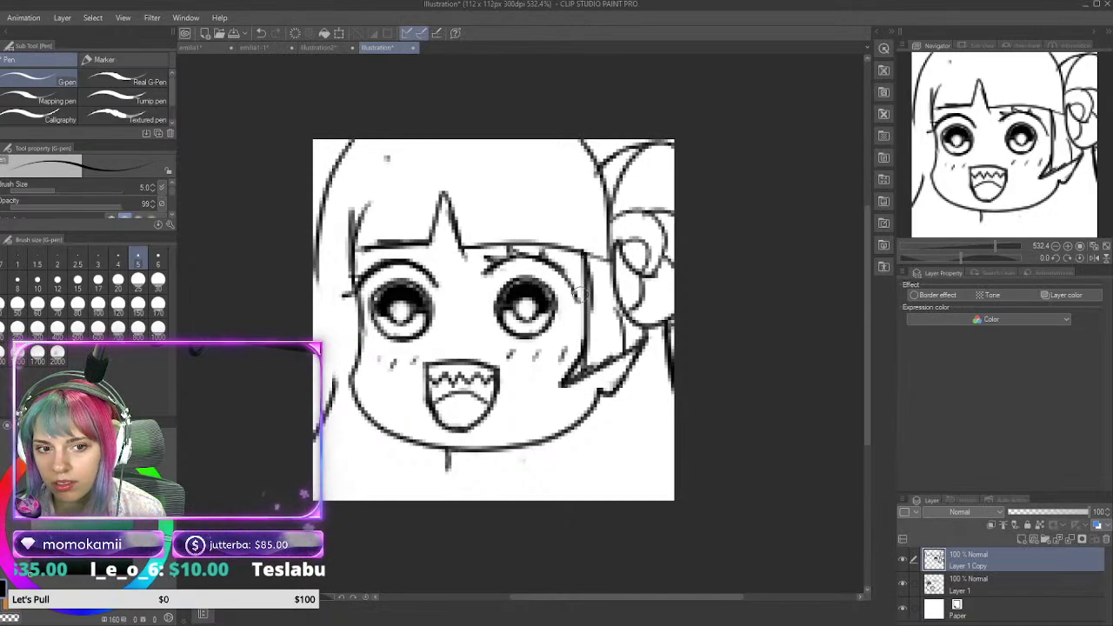
Step: Redraw the fringe's right edge as a bold, nearly vertical line and remove the old curve beside it and the stray forehead dot
drag(582, 143, 594, 226)
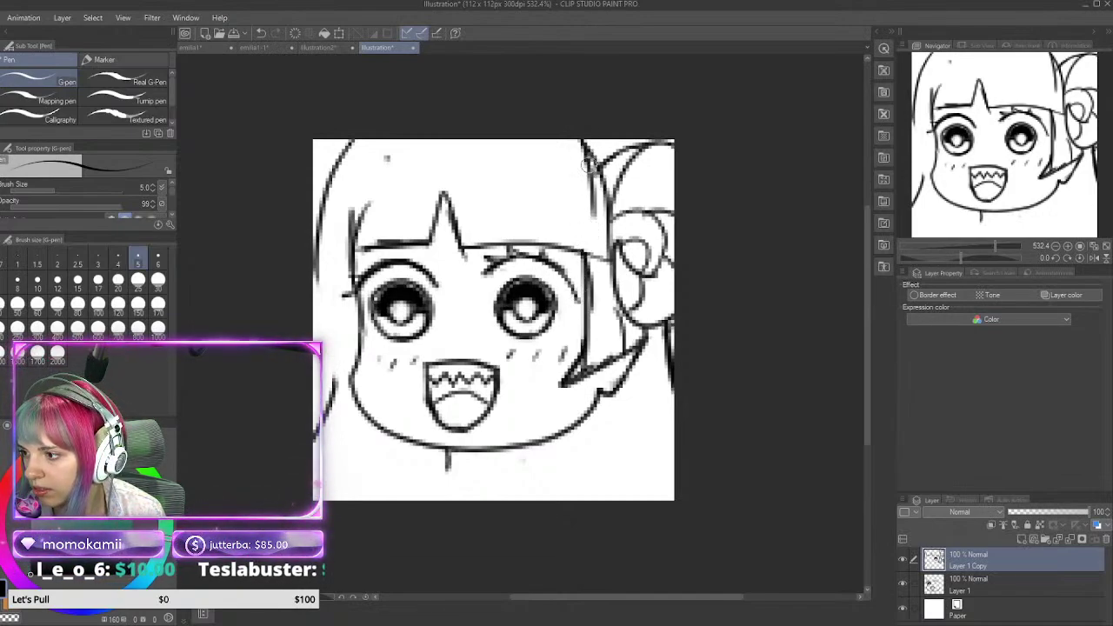
mouse_move(588, 165)
mouse_down()
mouse_move(592, 259)
mouse_move(583, 160)
mouse_move(606, 176)
mouse_move(607, 241)
mouse_move(635, 169)
mouse_up()
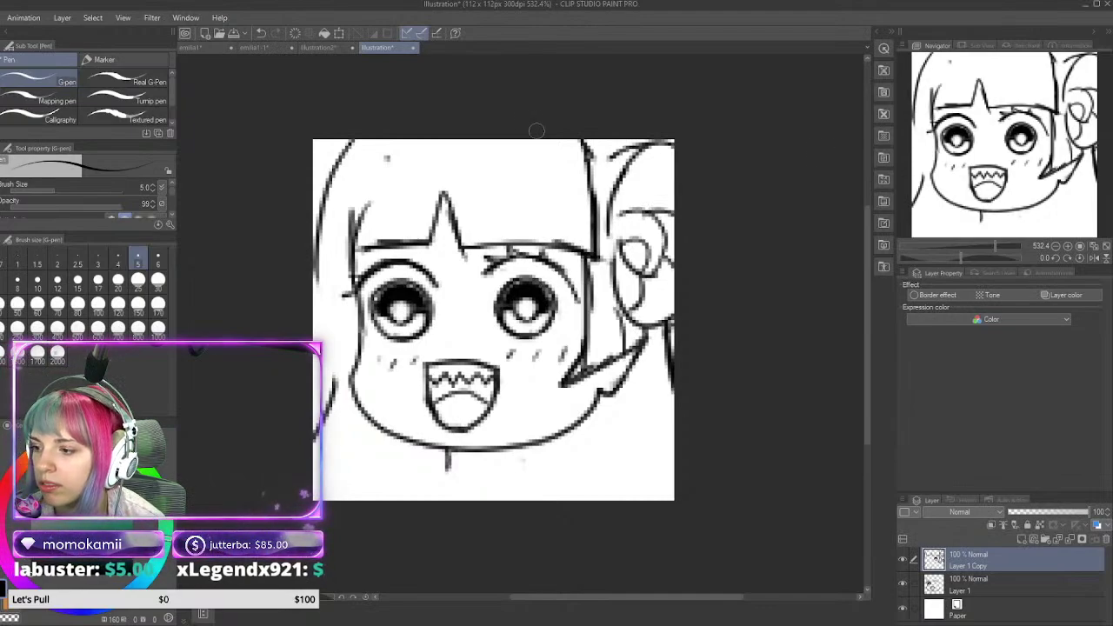
drag(403, 161, 390, 158)
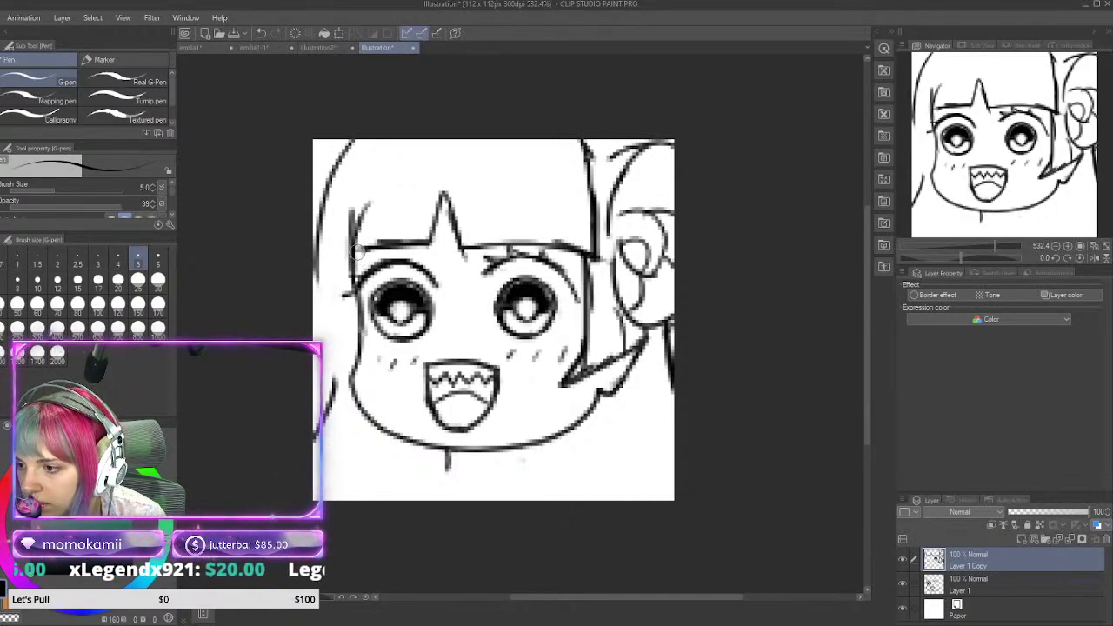
Step: Draw the left side lock with a straight inner edge, a pointed tip beside the blush marks and a curved outer edge
drag(356, 250, 363, 346)
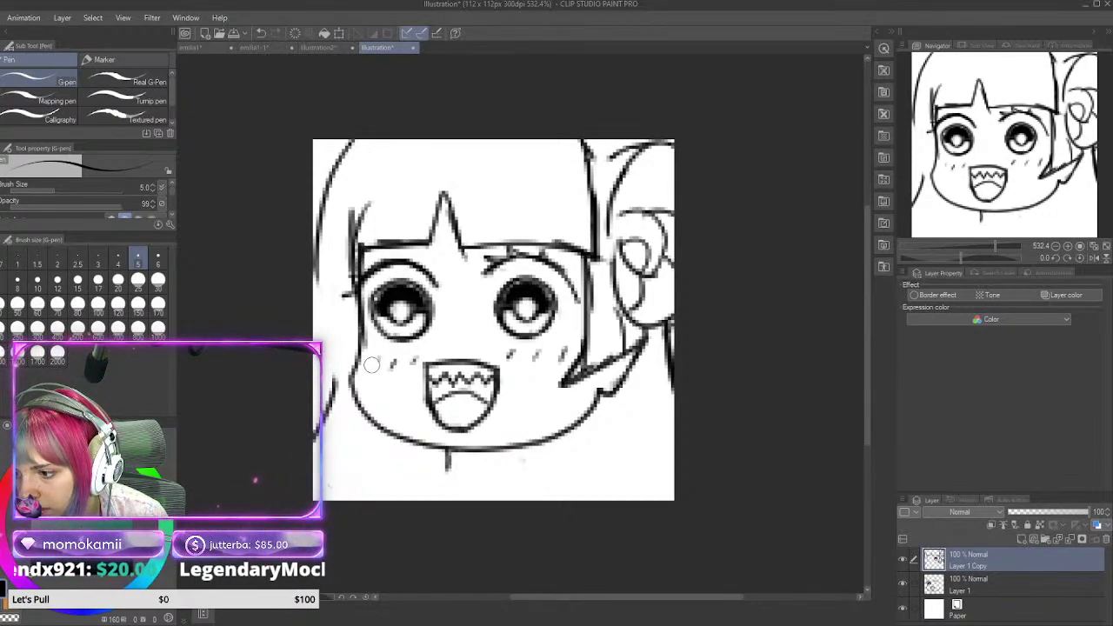
drag(361, 298, 375, 360)
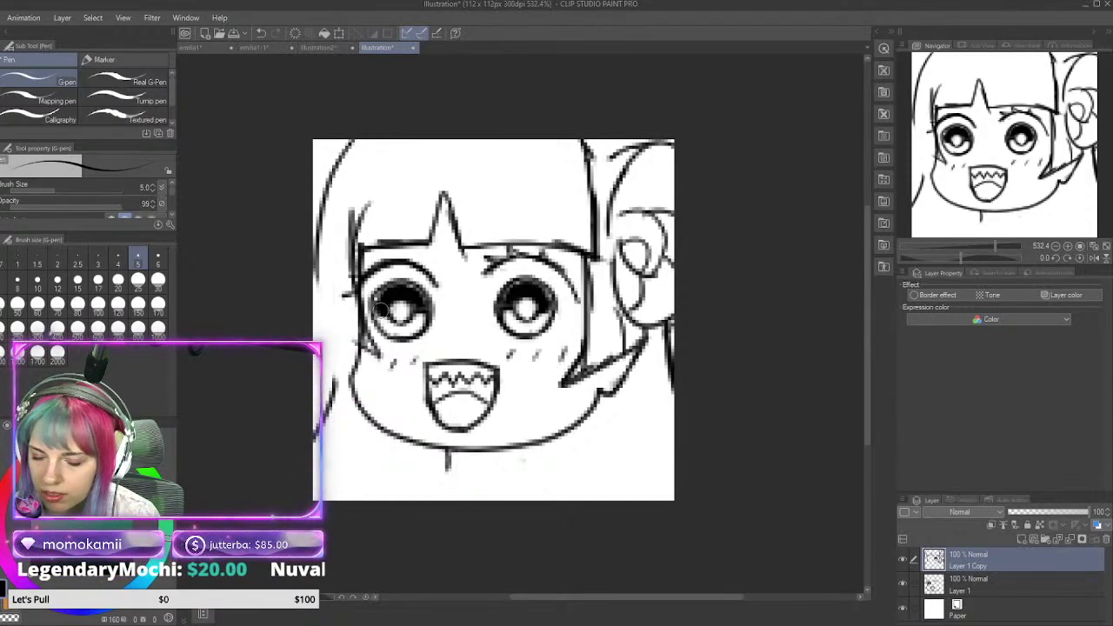
mouse_move(370, 340)
mouse_down()
mouse_move(383, 362)
mouse_move(338, 333)
mouse_move(374, 360)
mouse_up()
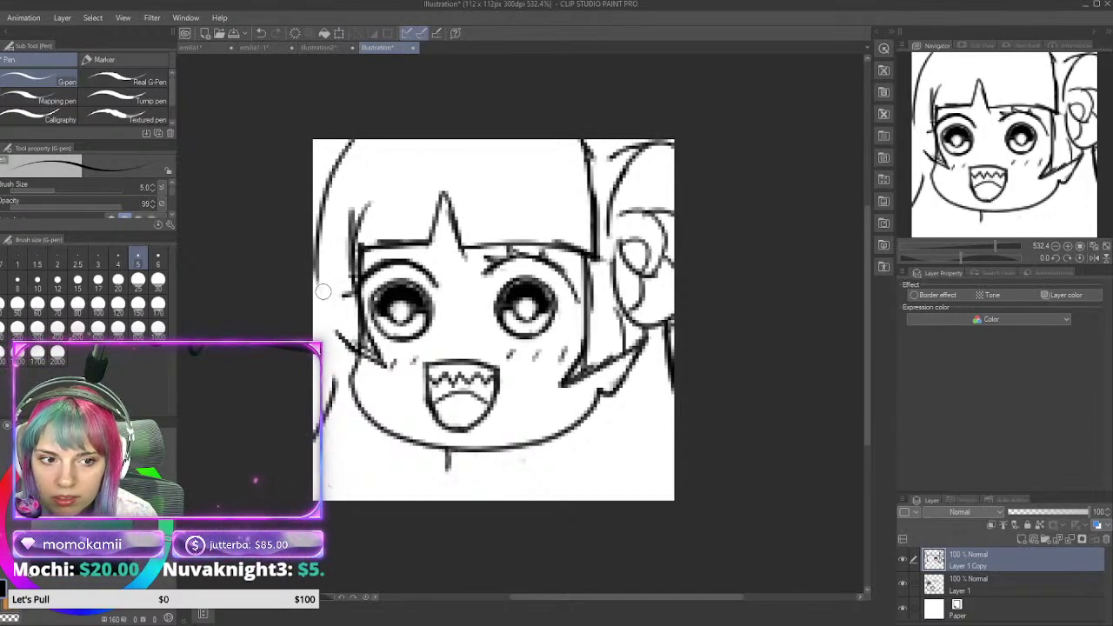
mouse_move(322, 179)
mouse_down()
mouse_move(318, 316)
mouse_move(358, 352)
mouse_up()
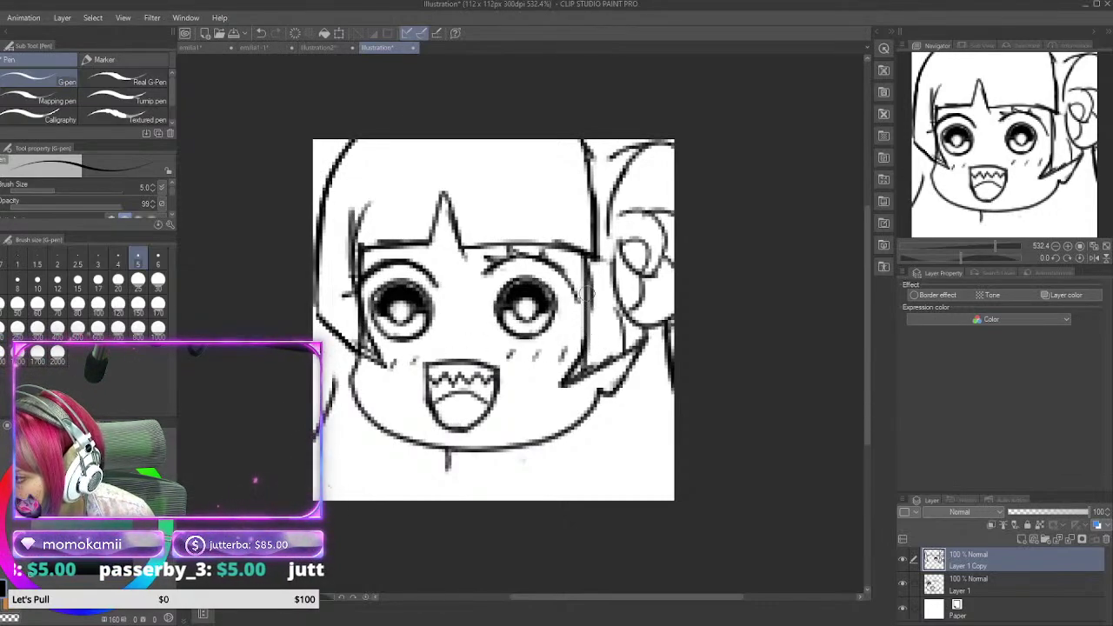
Step: Reshape the right side lock into a shorter point with the G-pen, erase the old tip, and extend its lower edge toward the bun
mouse_move(587, 268)
mouse_down()
mouse_move(567, 374)
mouse_move(647, 320)
mouse_up()
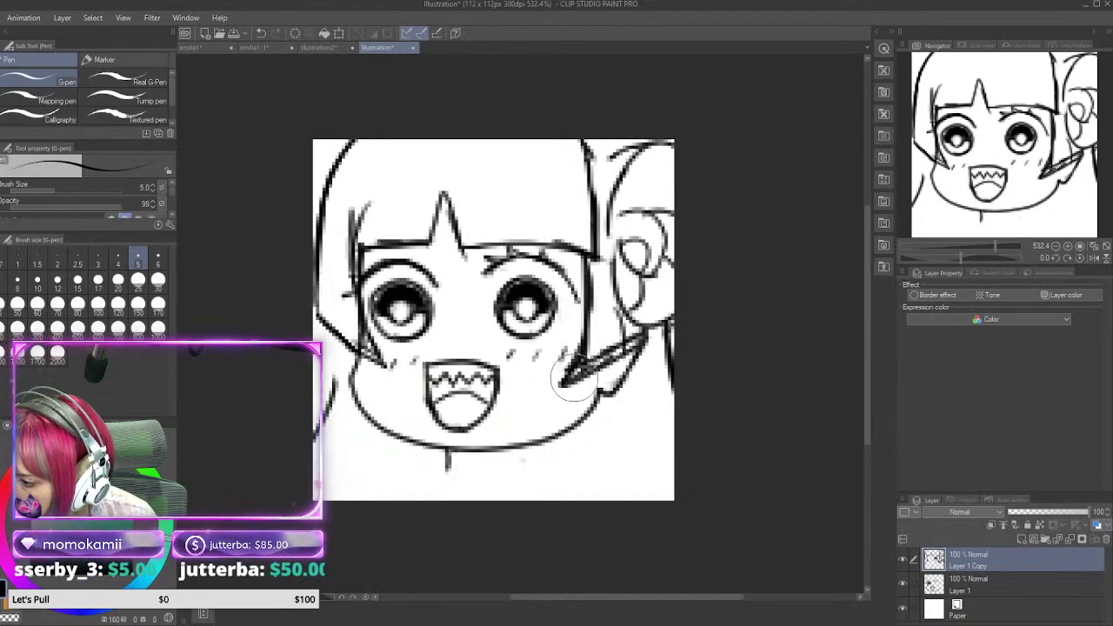
key(e)
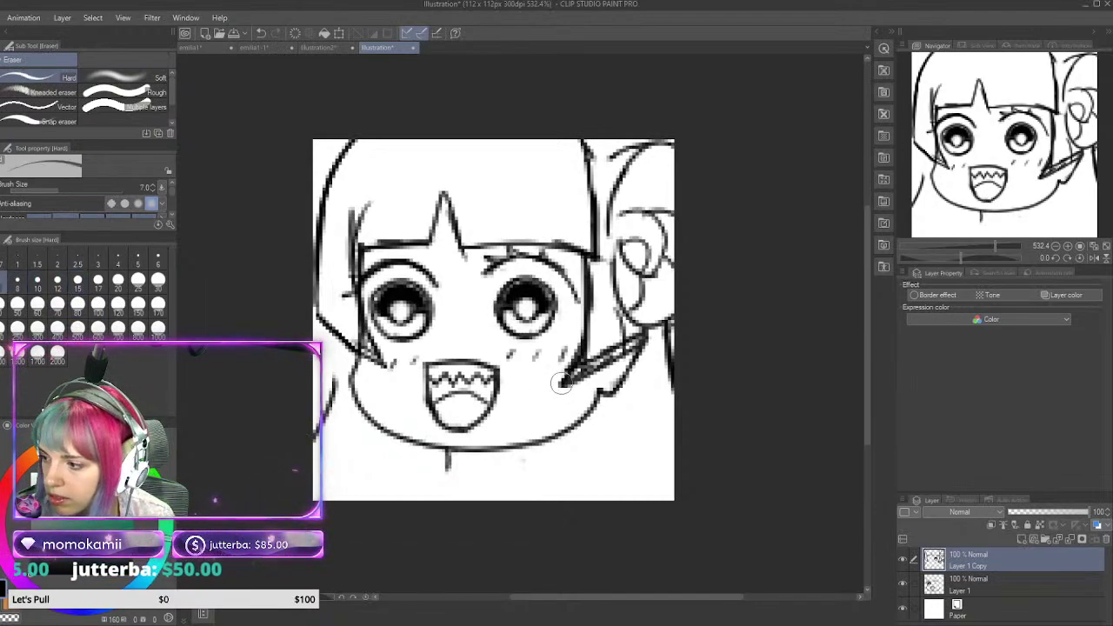
mouse_move(577, 368)
mouse_down()
mouse_move(563, 378)
mouse_move(567, 356)
mouse_move(591, 374)
mouse_move(579, 377)
mouse_move(619, 355)
mouse_up()
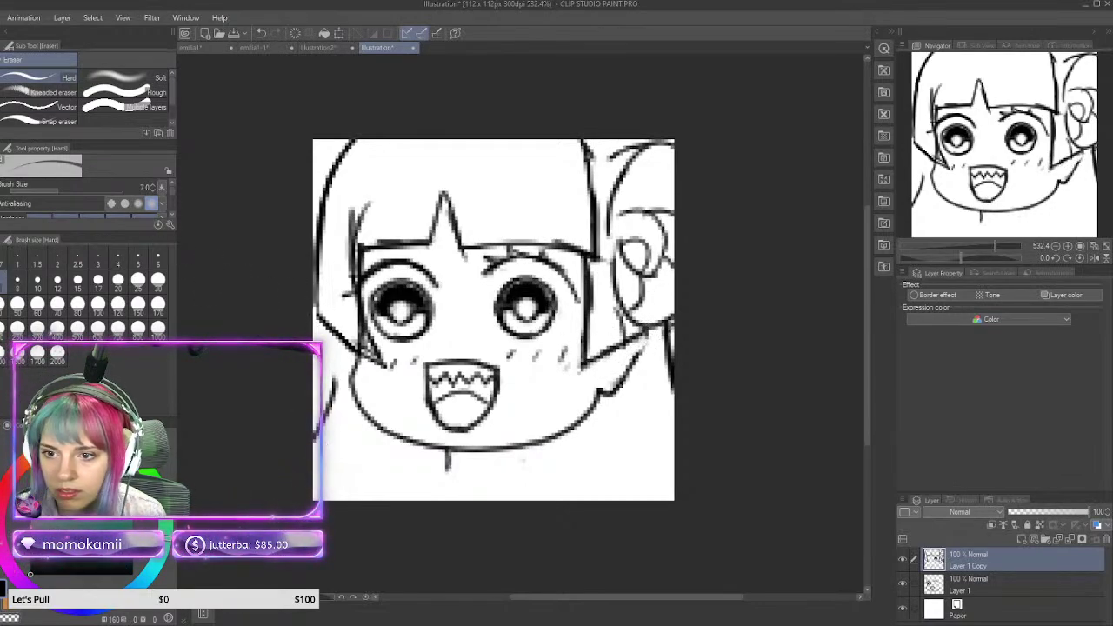
key(p)
mouse_move(628, 334)
mouse_down()
mouse_move(640, 356)
mouse_move(665, 324)
mouse_up()
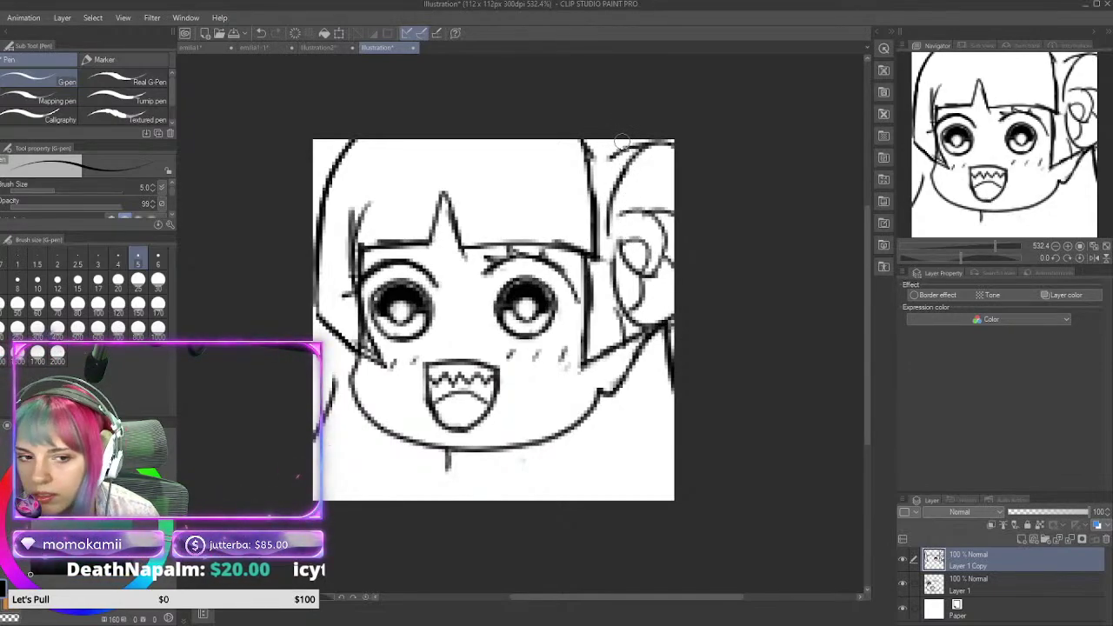
Step: Draw the right hair outline in front of the bun, clean up the overlapping bun lines, and add a strand line inside the left side lock
drag(620, 141, 636, 272)
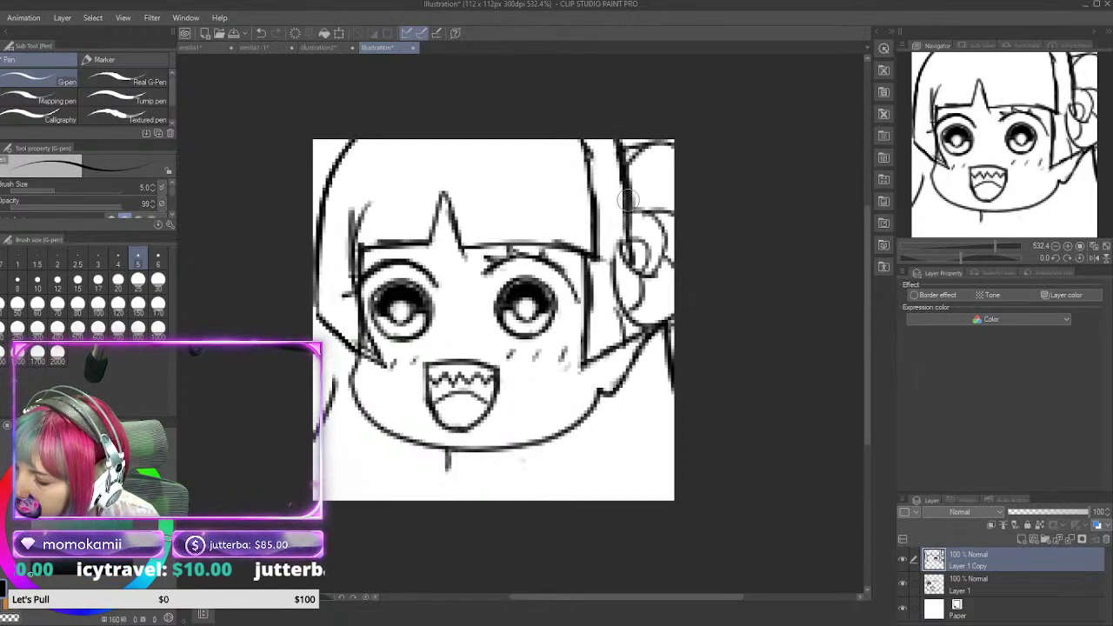
drag(622, 235, 636, 269)
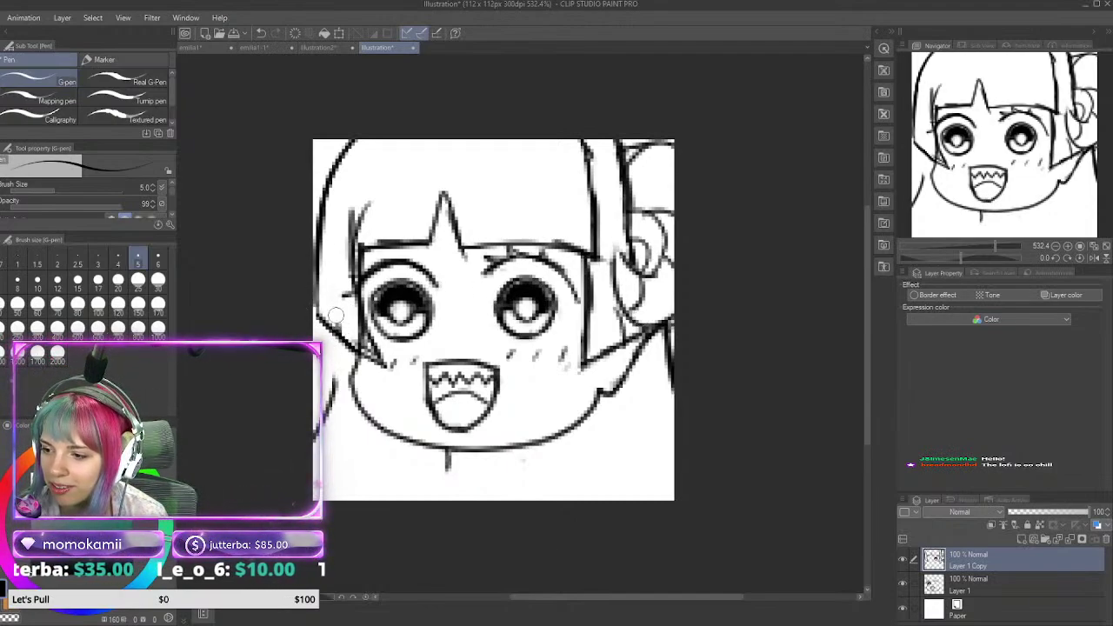
drag(341, 332, 334, 233)
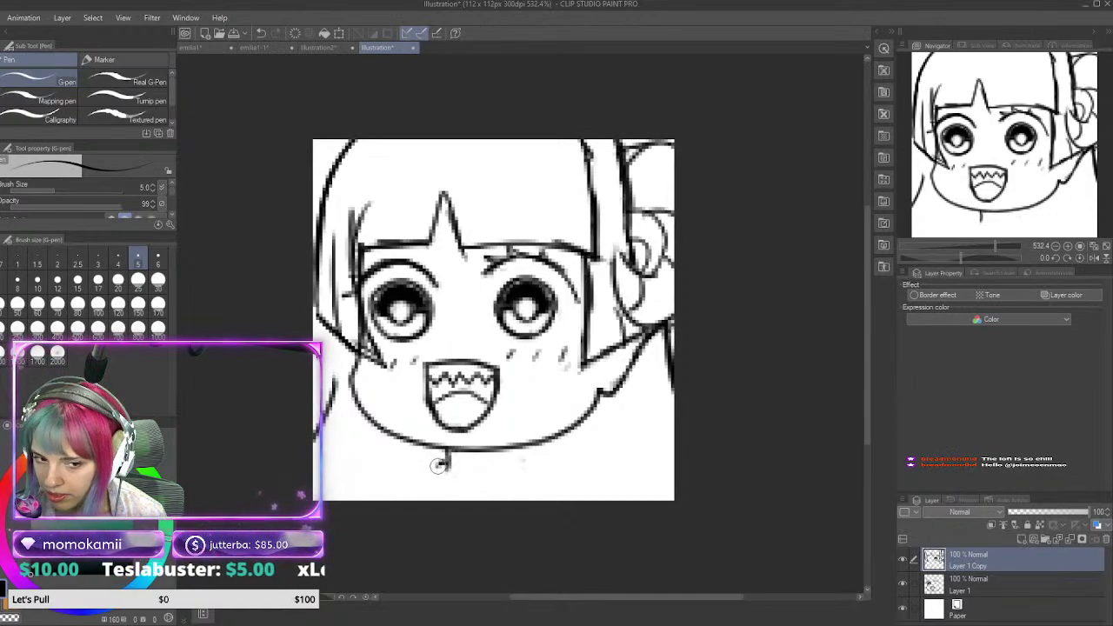
Step: Draw both sides of the neck below the chin and add a sloping shoulder line on each side
mouse_move(439, 465)
mouse_down()
mouse_move(449, 504)
mouse_move(446, 494)
mouse_up()
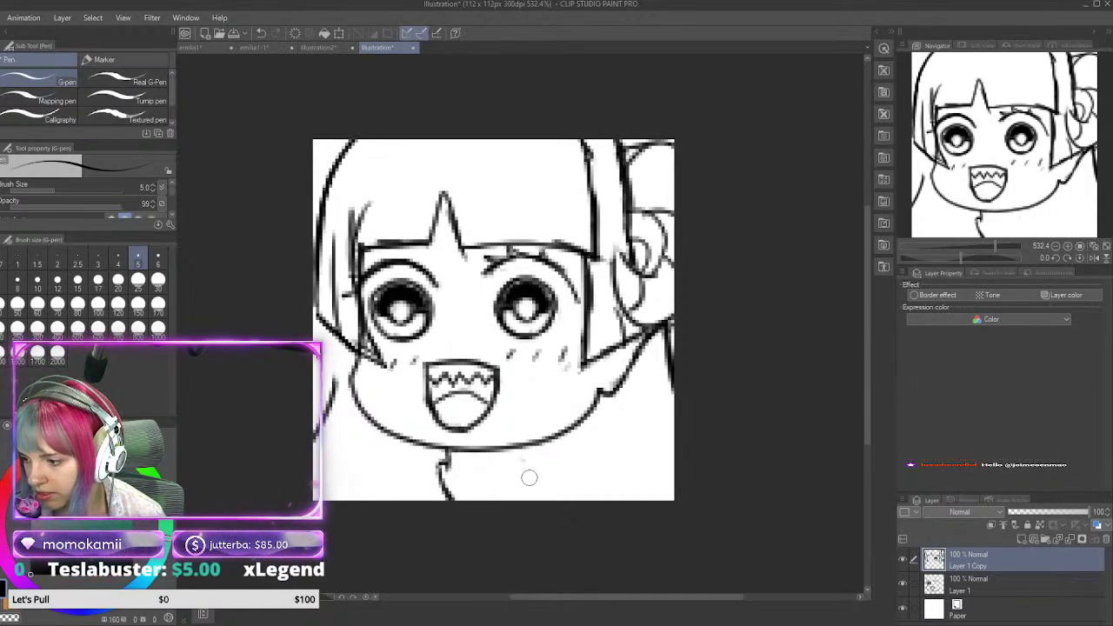
drag(535, 462, 523, 492)
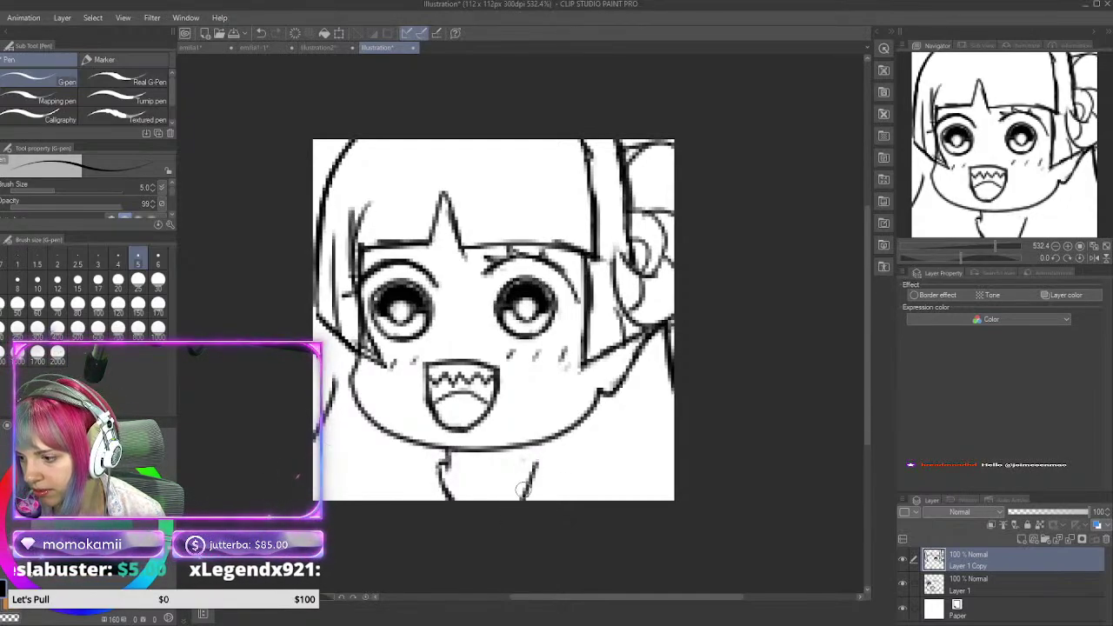
drag(526, 444, 528, 468)
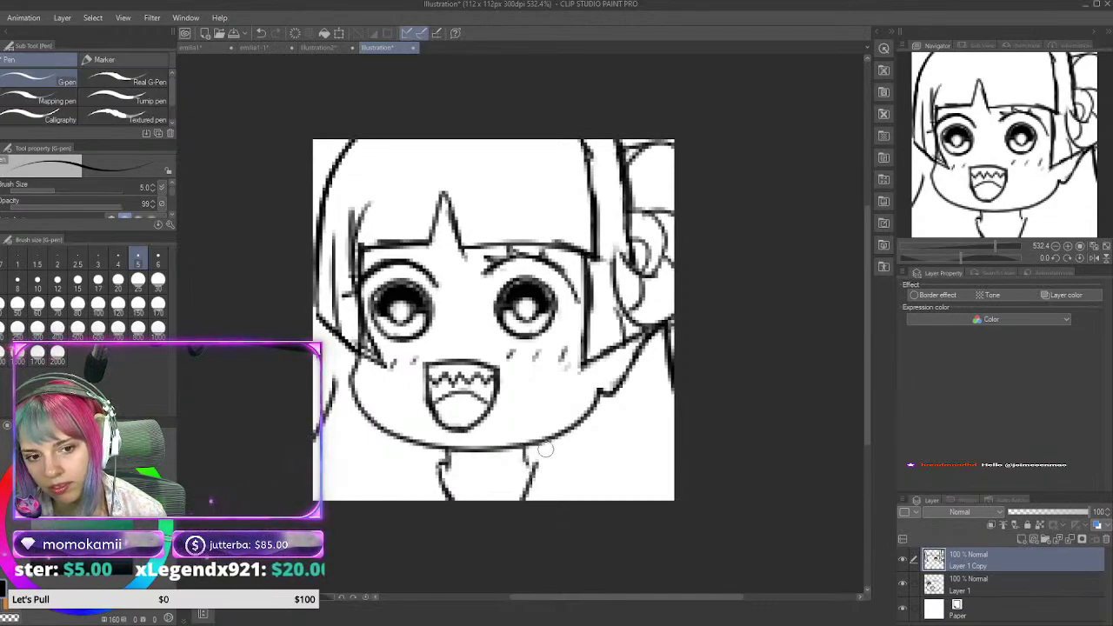
mouse_move(533, 443)
mouse_down()
mouse_move(581, 467)
mouse_move(673, 483)
mouse_move(682, 500)
mouse_up()
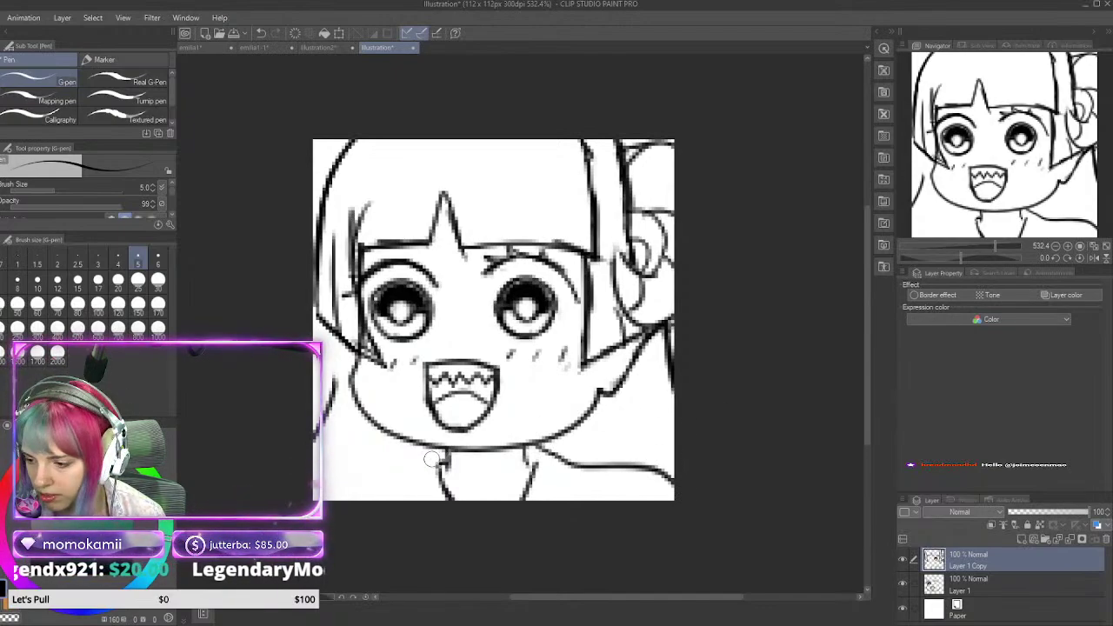
drag(433, 451, 351, 489)
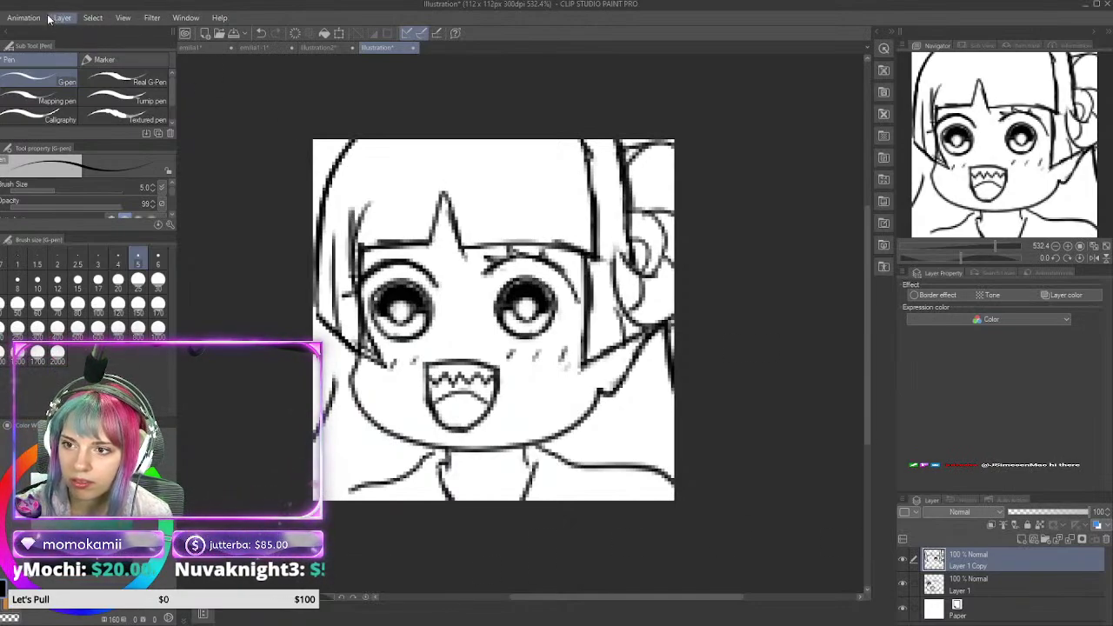
Step: Merge Layer 1 Copy into Layer 1 and shift the combined line art slightly down on the canvas
click(172, 287)
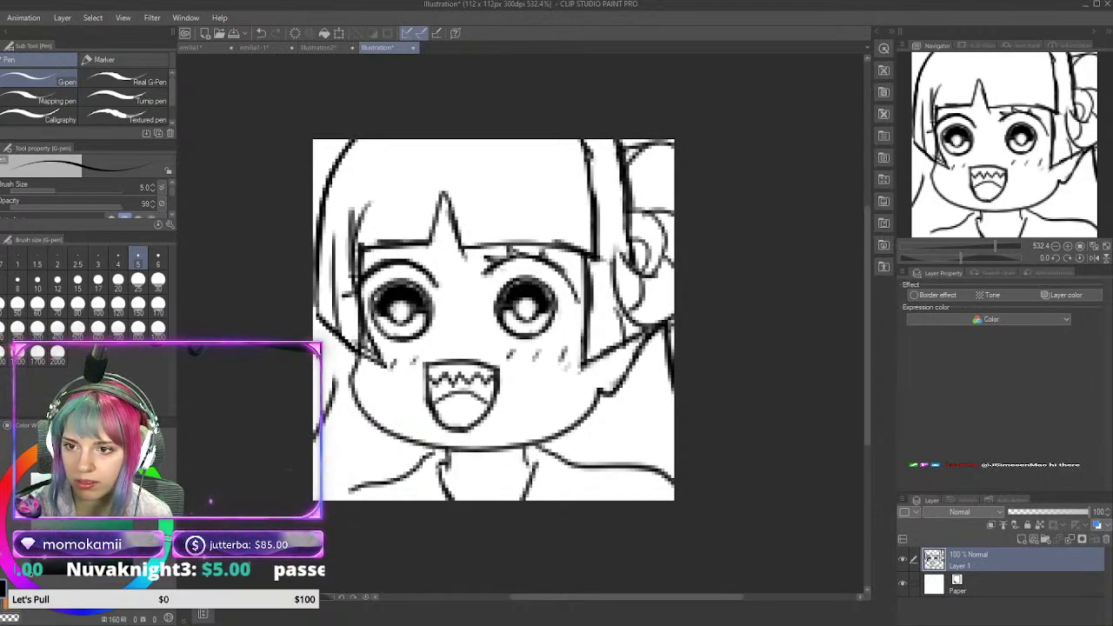
key(k)
drag(544, 326, 542, 336)
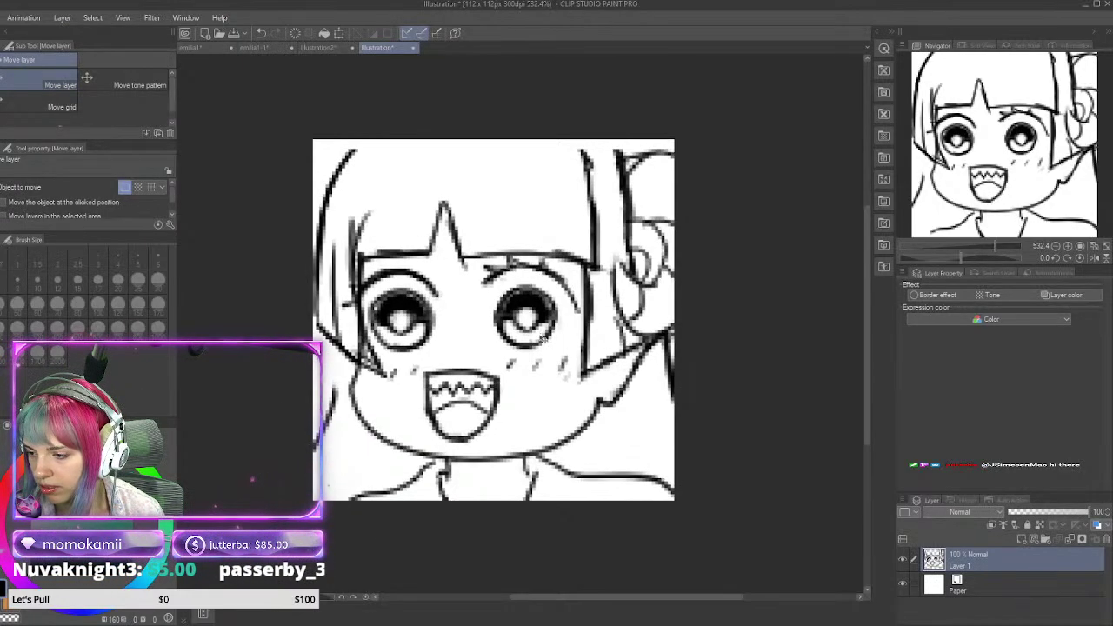
key(Left)
key(Left)
key(Left)
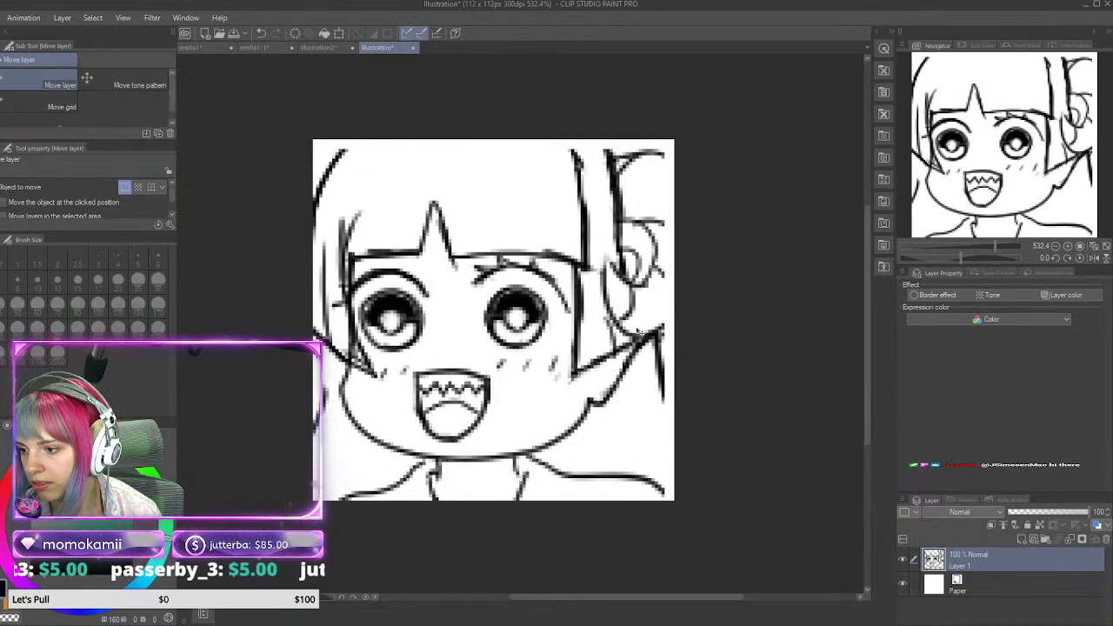
key(Right)
key(Right)
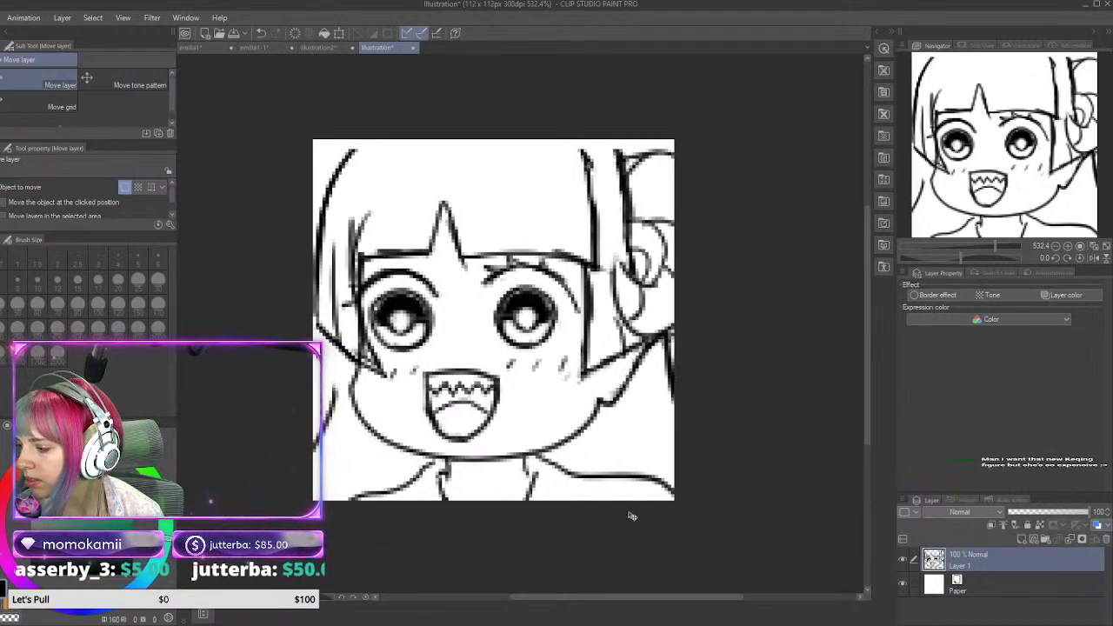
Step: Extend the left hair outline up to the canvas edge with the G-pen and add back-hair strands falling beside the face to the left shoulder
key(p)
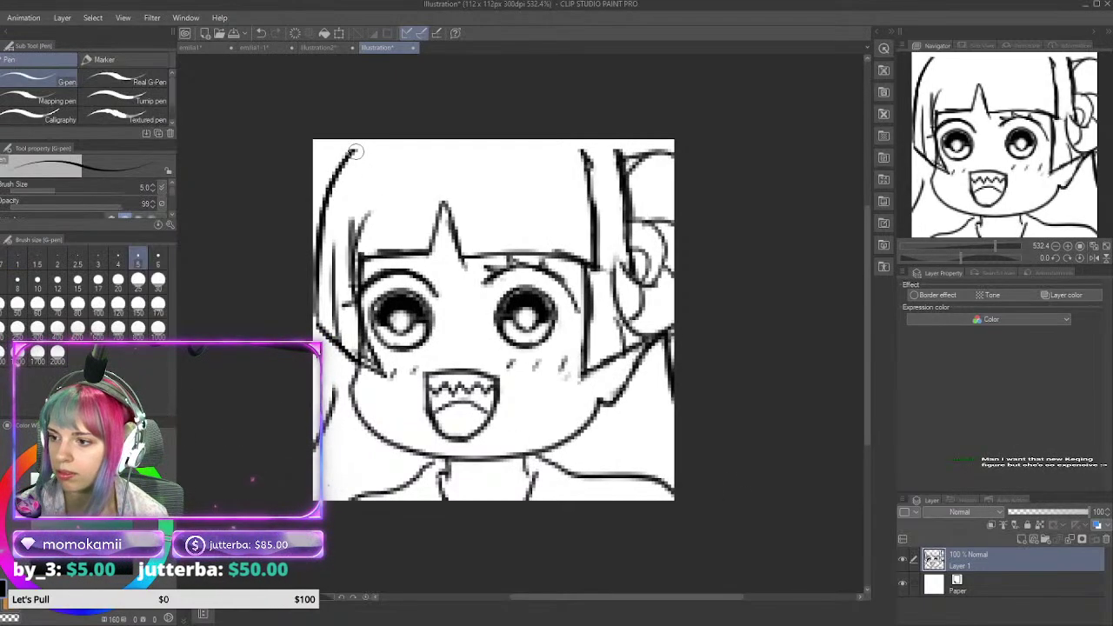
drag(369, 132, 329, 182)
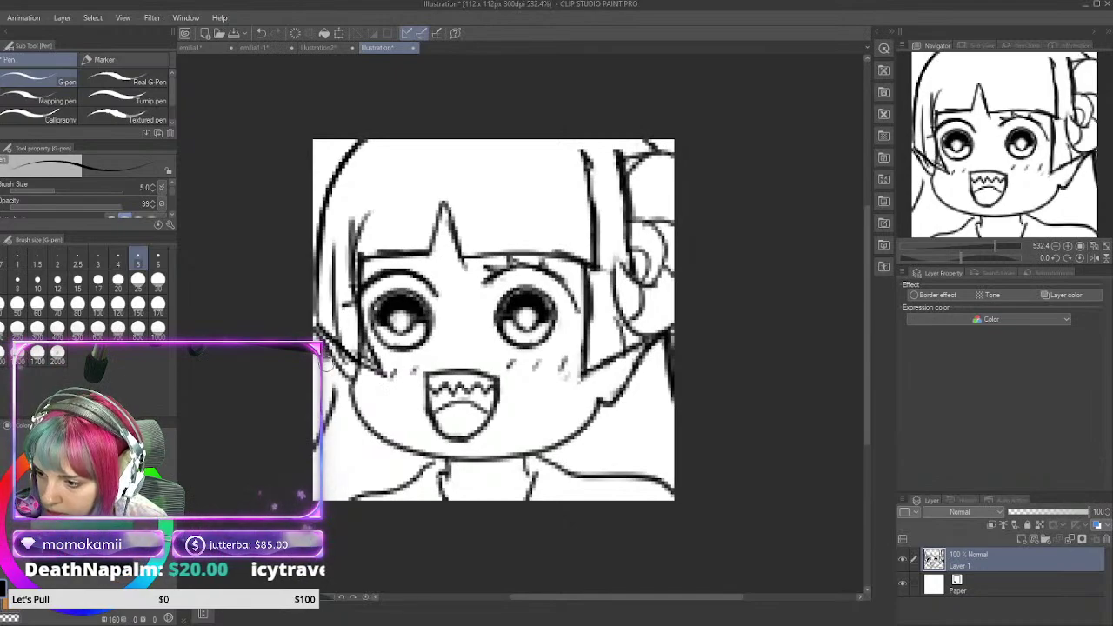
drag(327, 360, 314, 439)
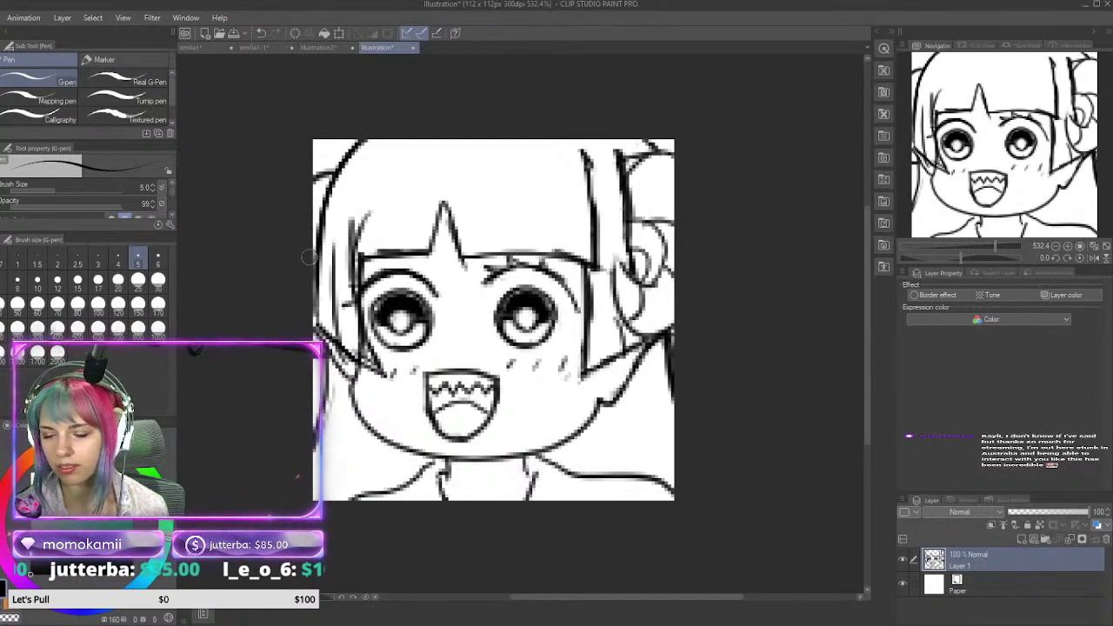
drag(374, 446, 363, 490)
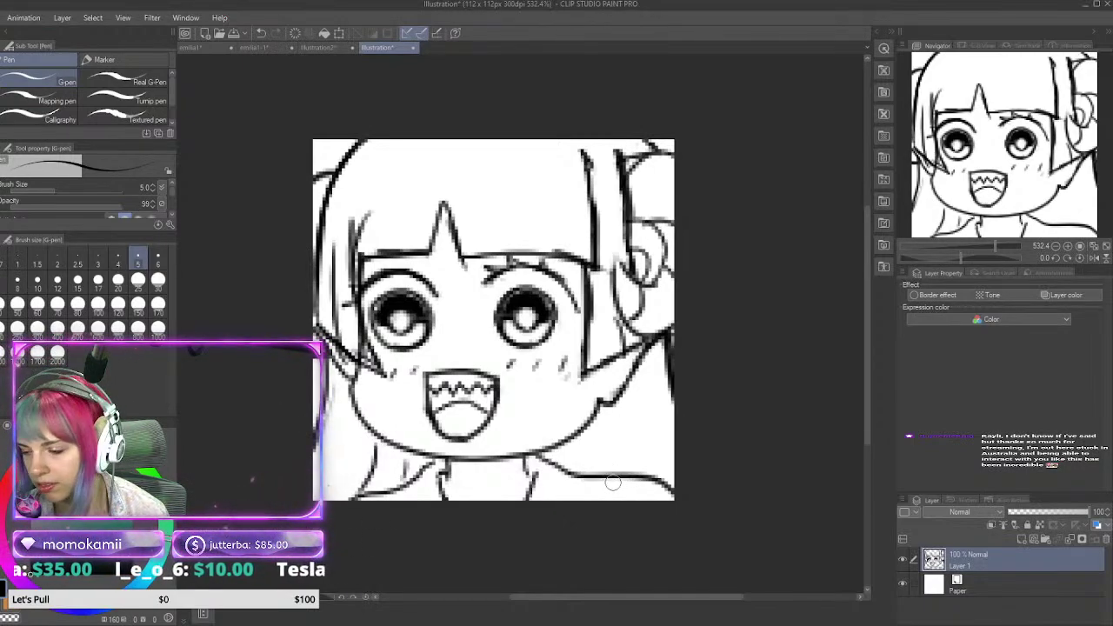
Step: Draw strap lines on the right shoulder and curve the shoulder's outer end down to the canvas edge, redoing the misplaced strokes
mouse_move(602, 478)
mouse_down()
mouse_move(627, 491)
mouse_move(638, 474)
mouse_move(651, 501)
mouse_up()
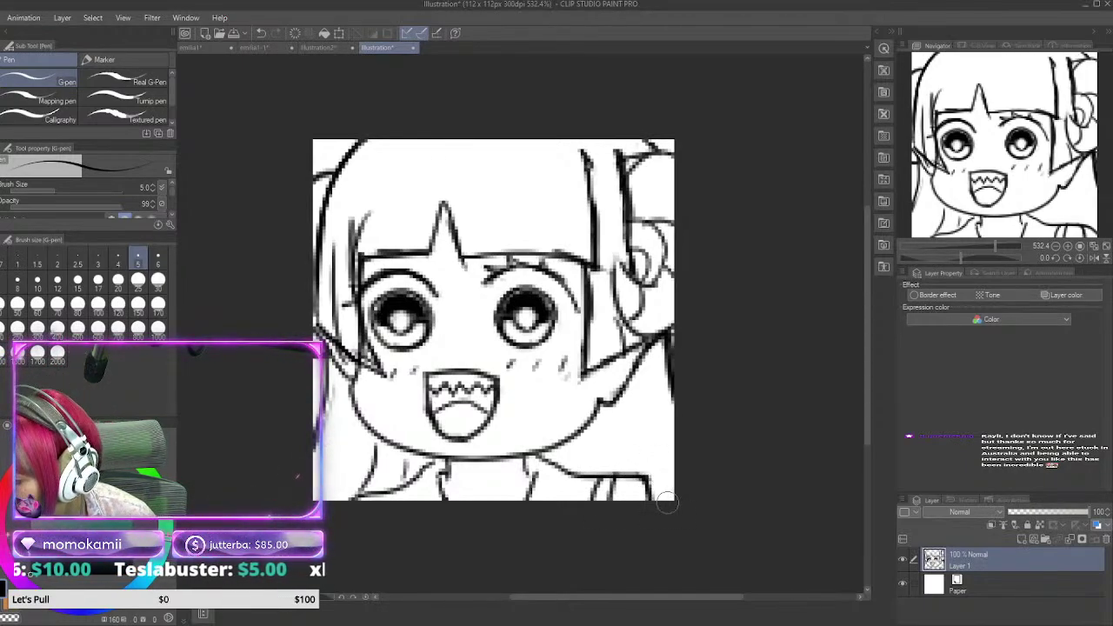
key(ctrl+z)
key(ctrl+z)
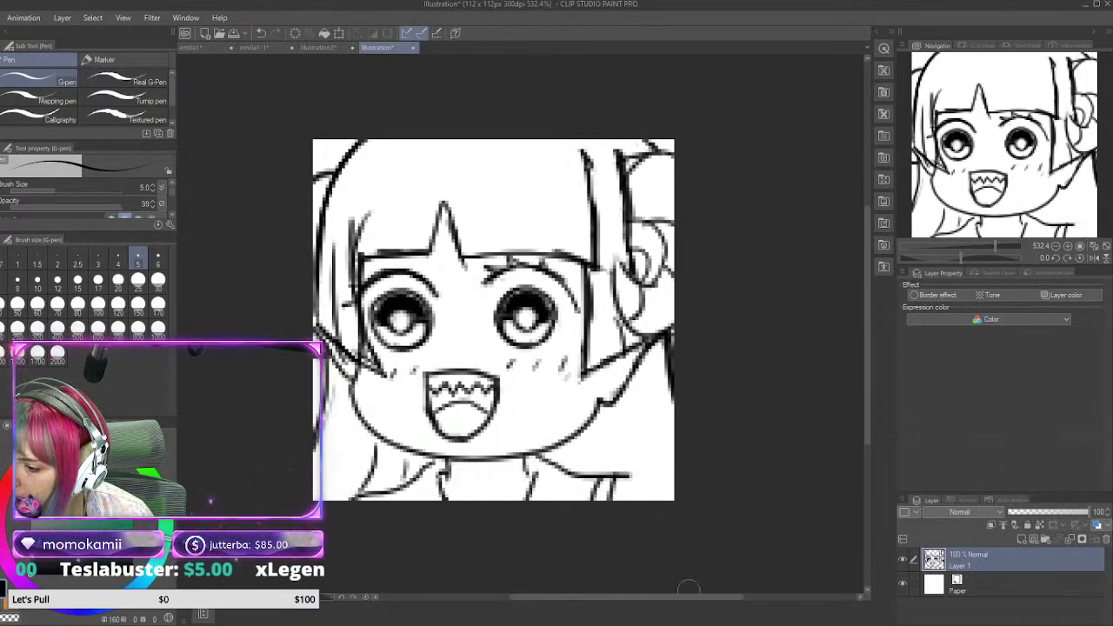
drag(626, 477, 663, 503)
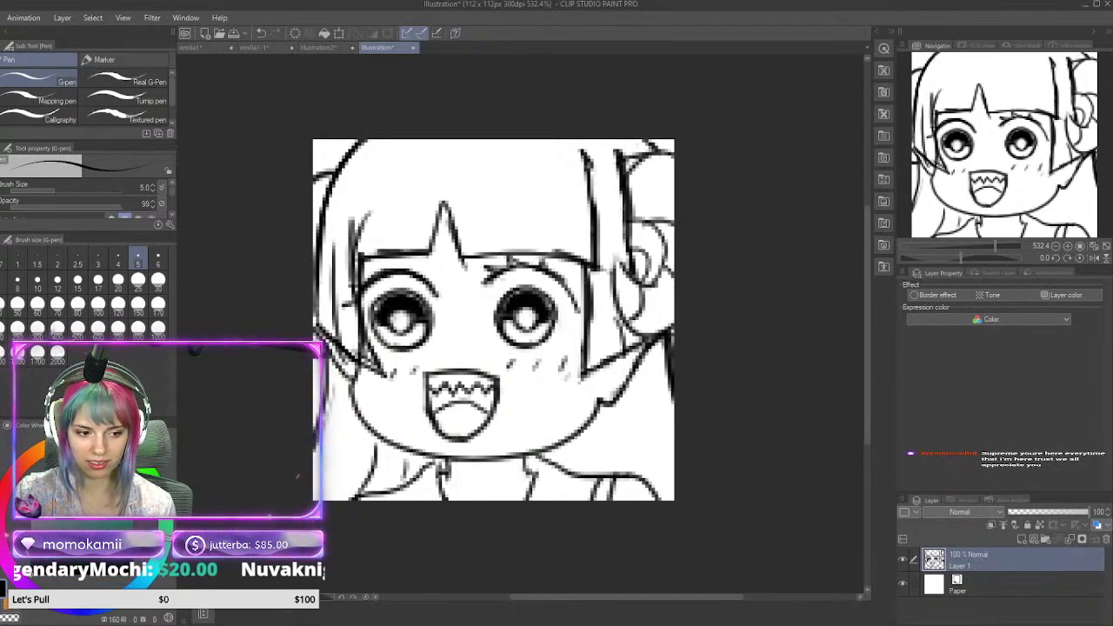
Step: Examine the whole emote at very small and enlarged sizes to judge its readability and proportions
scroll(339, 252, down, 10)
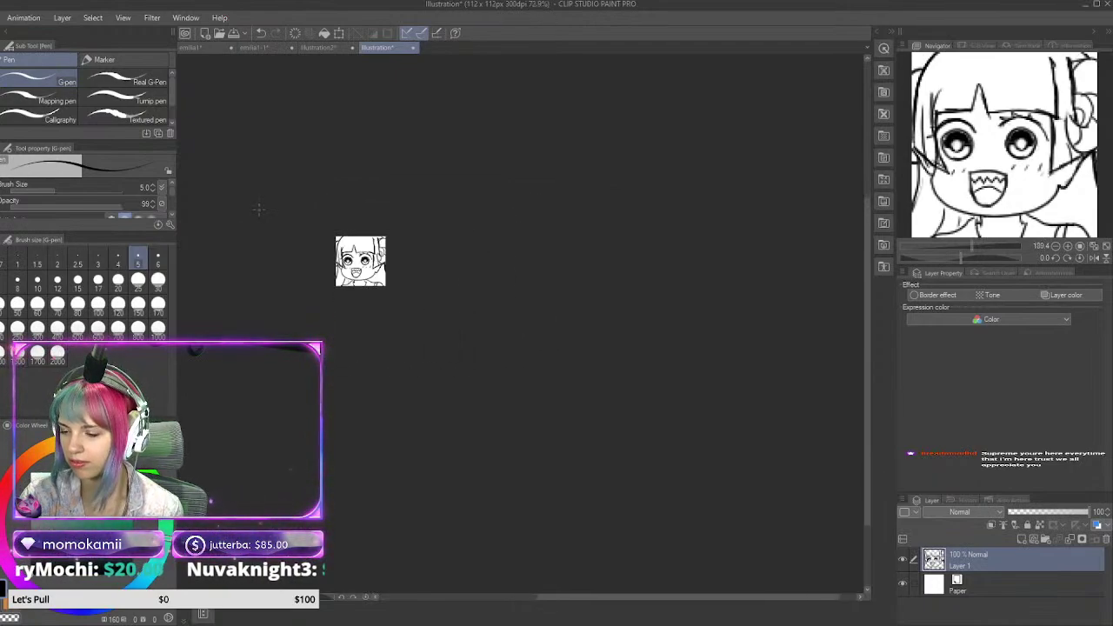
scroll(258, 208, down, 3)
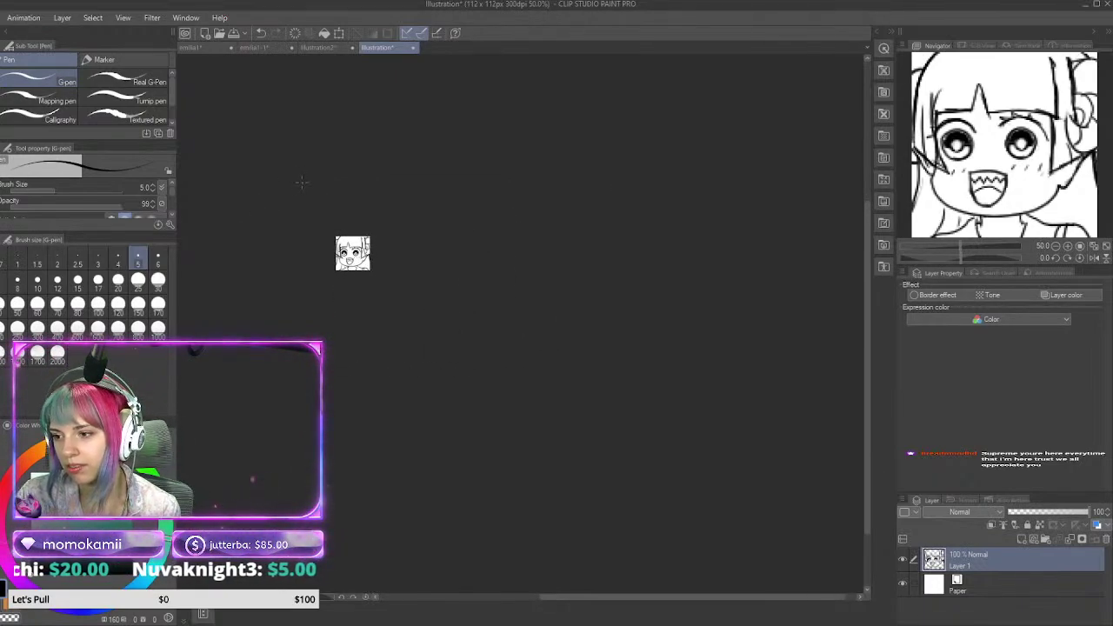
scroll(300, 182, up, 10)
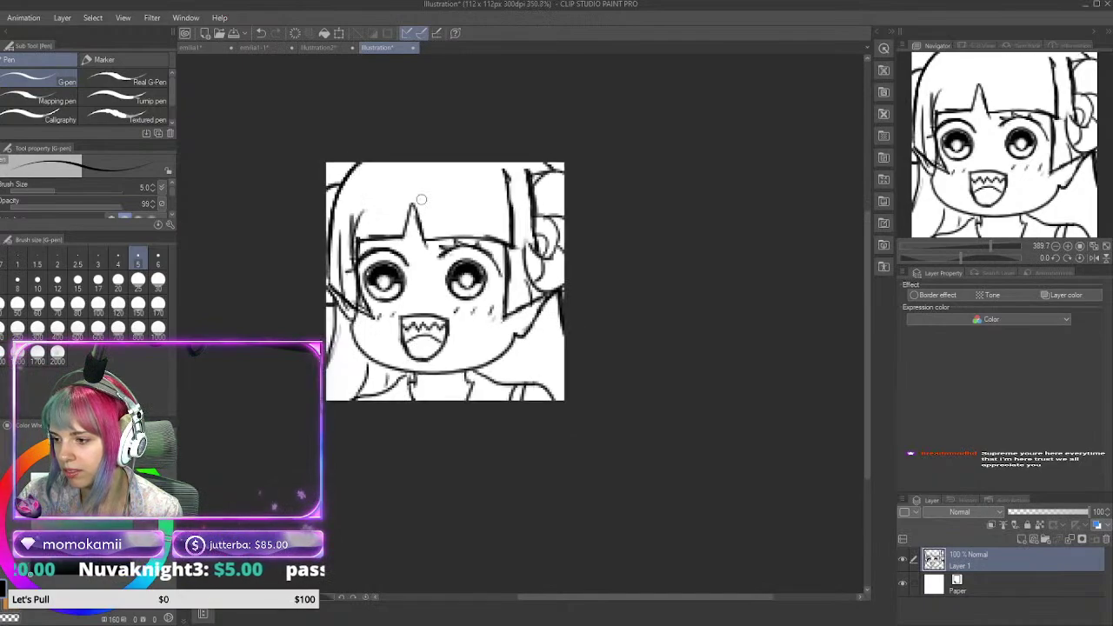
scroll(423, 198, up, 3)
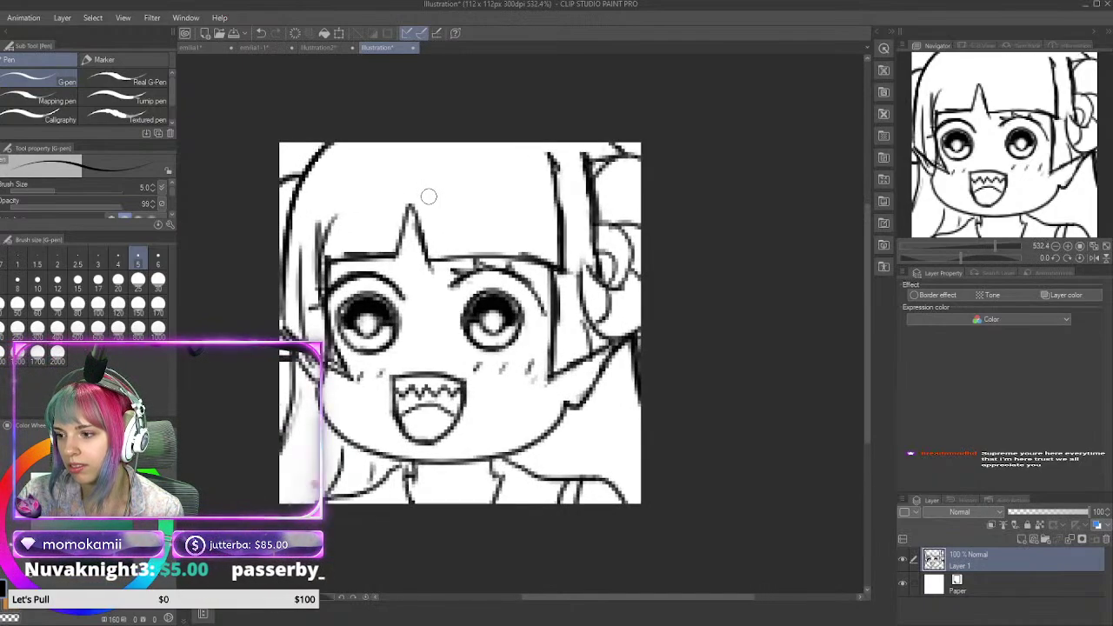
scroll(428, 182, down, 5)
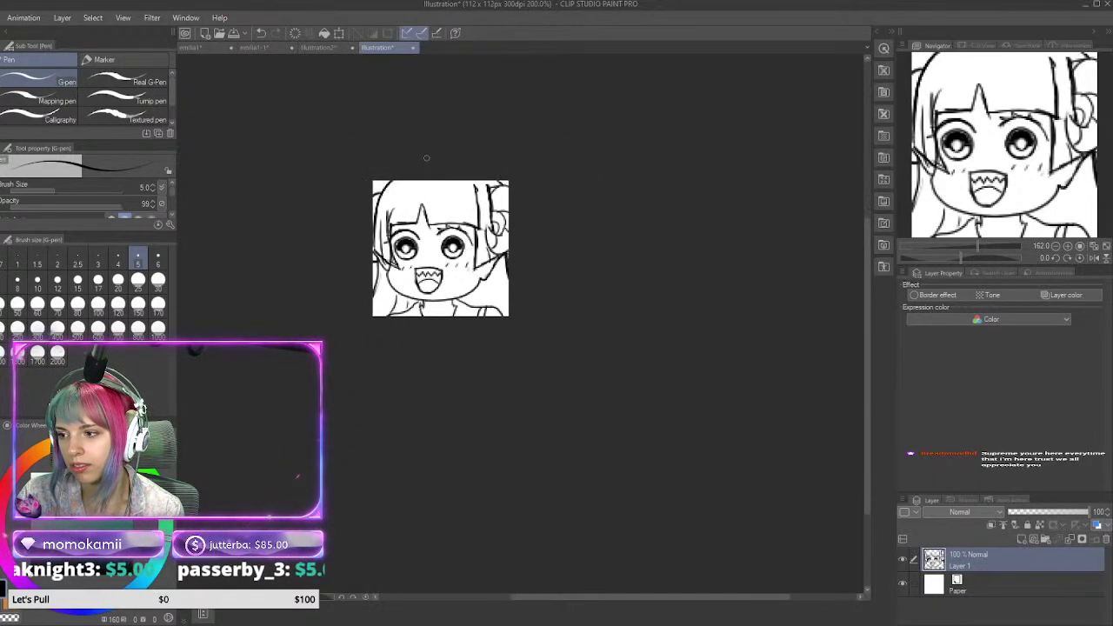
scroll(426, 244, up, 4)
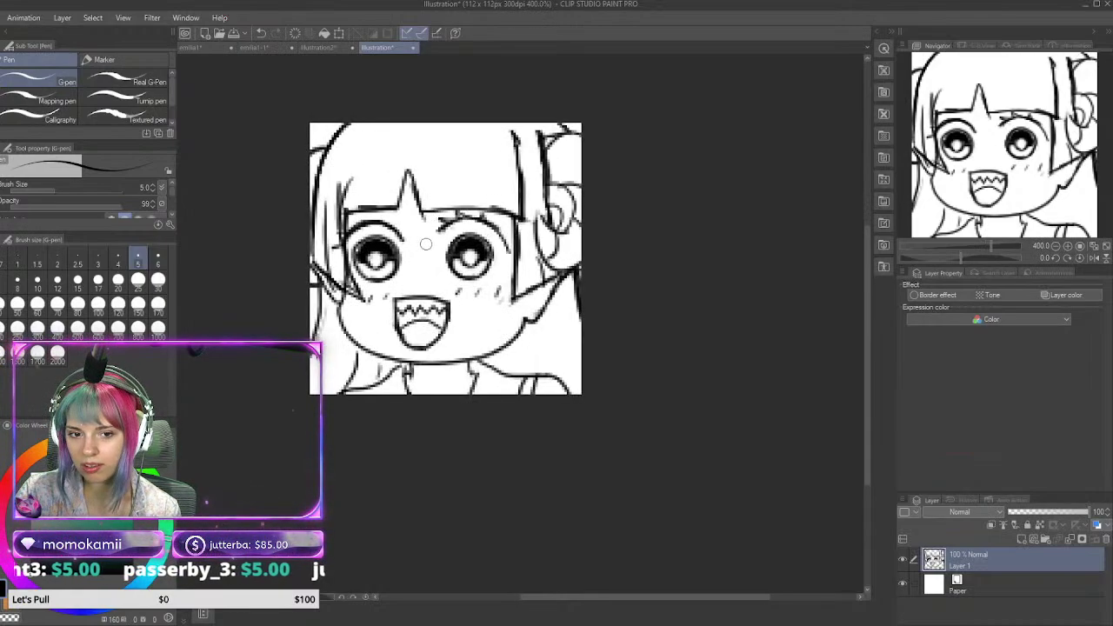
scroll(425, 245, up, 1)
scroll(426, 243, down, 3)
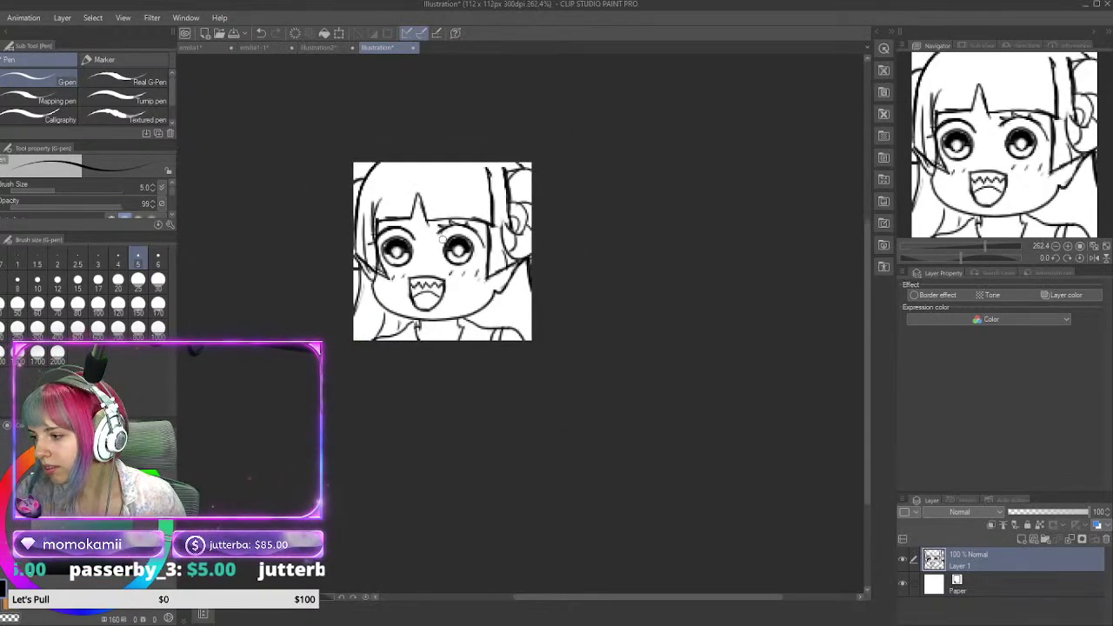
Step: Squash Layer 1's line art vertically with a transform, keeping its width and leaving a small gap above the head
key(ctrl+t)
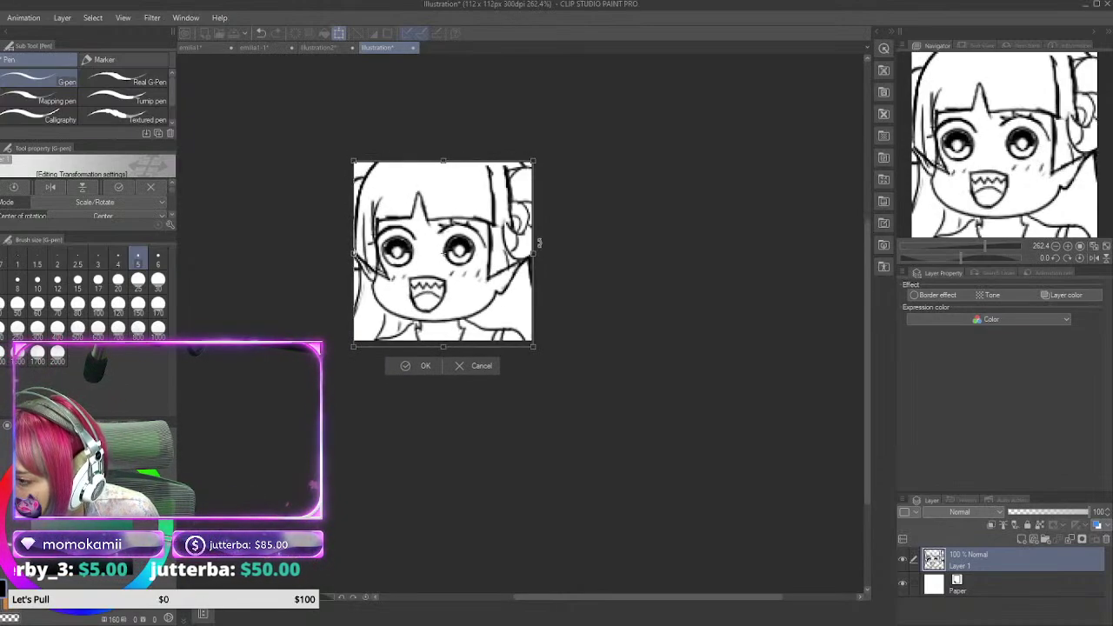
mouse_move(532, 250)
mouse_down()
mouse_move(555, 257)
mouse_move(551, 273)
mouse_move(557, 258)
mouse_up()
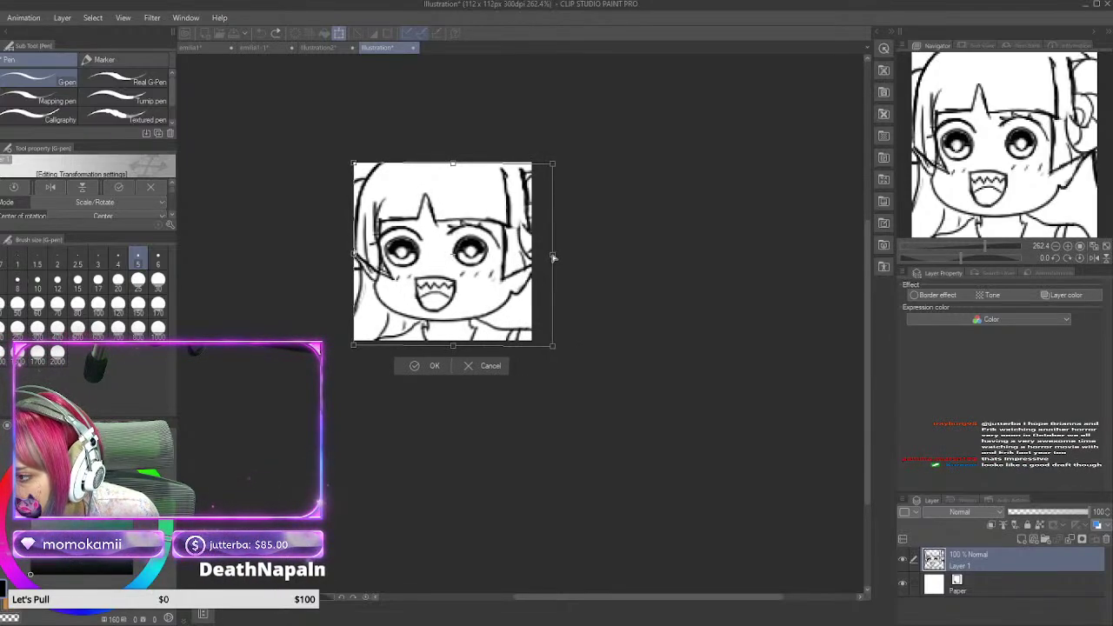
mouse_move(553, 257)
mouse_down()
mouse_move(538, 258)
mouse_move(558, 252)
mouse_move(546, 234)
mouse_move(532, 256)
mouse_move(548, 253)
mouse_up()
key(ctrl+z)
key(ctrl+z)
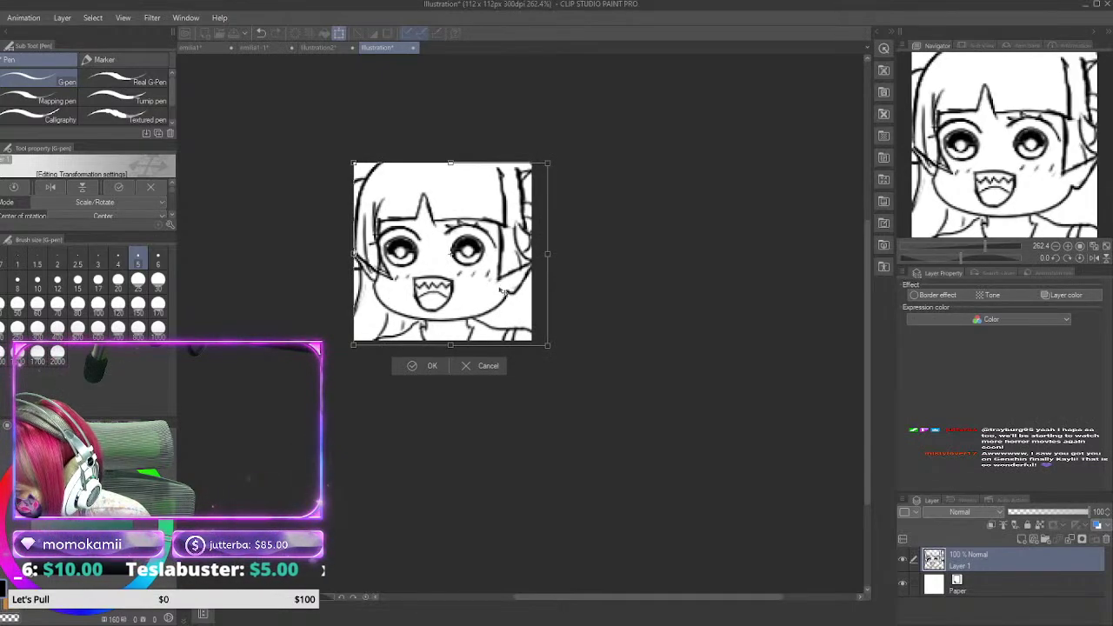
drag(501, 291, 503, 287)
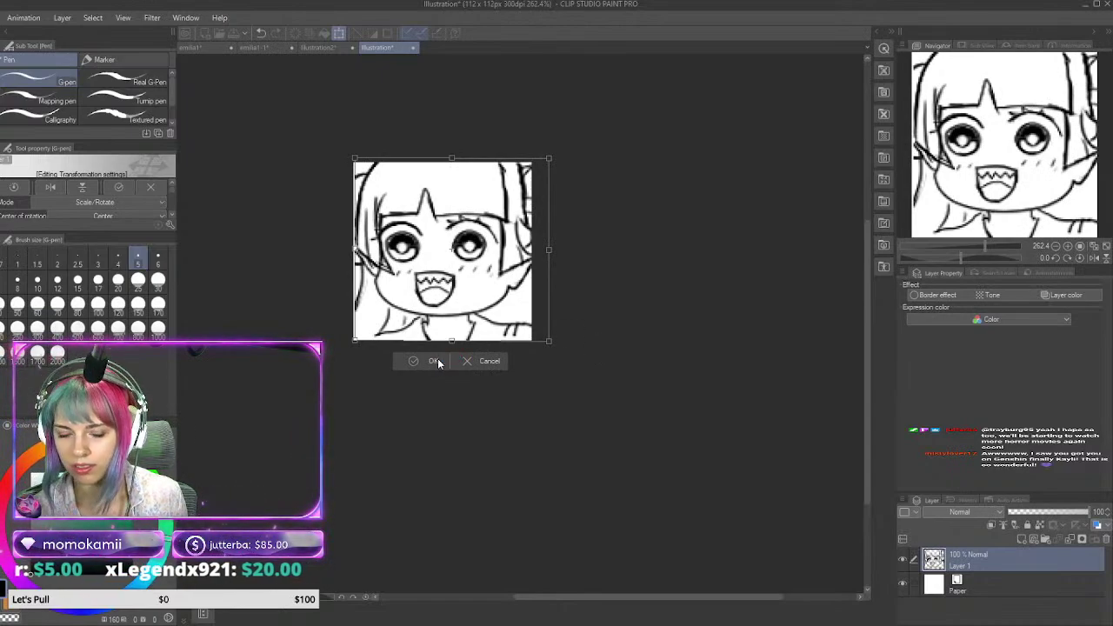
drag(542, 350, 506, 309)
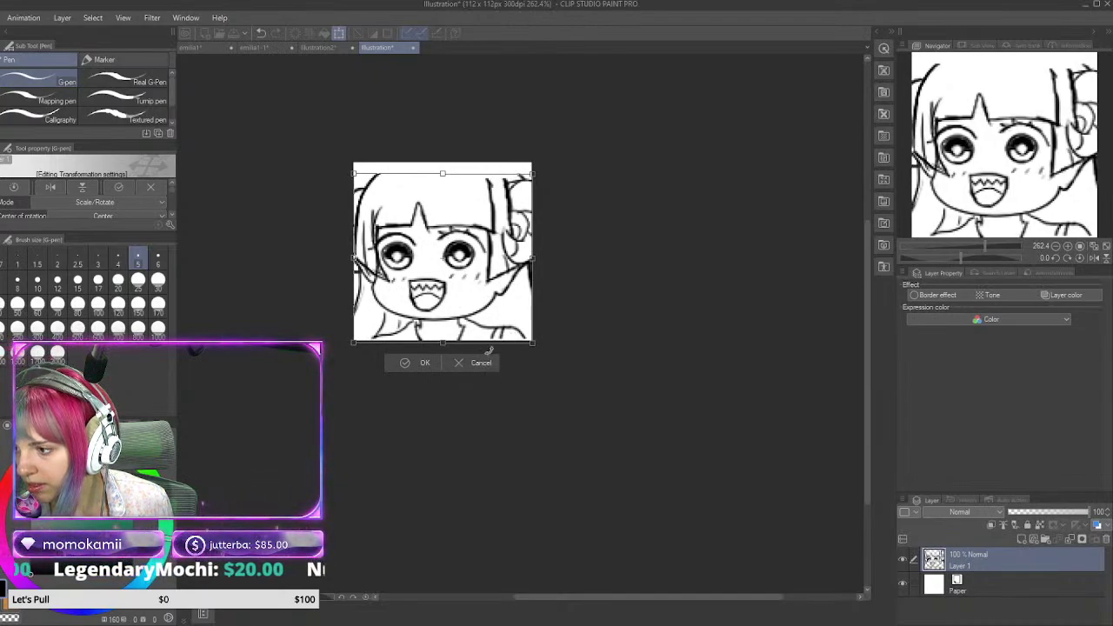
click(423, 363)
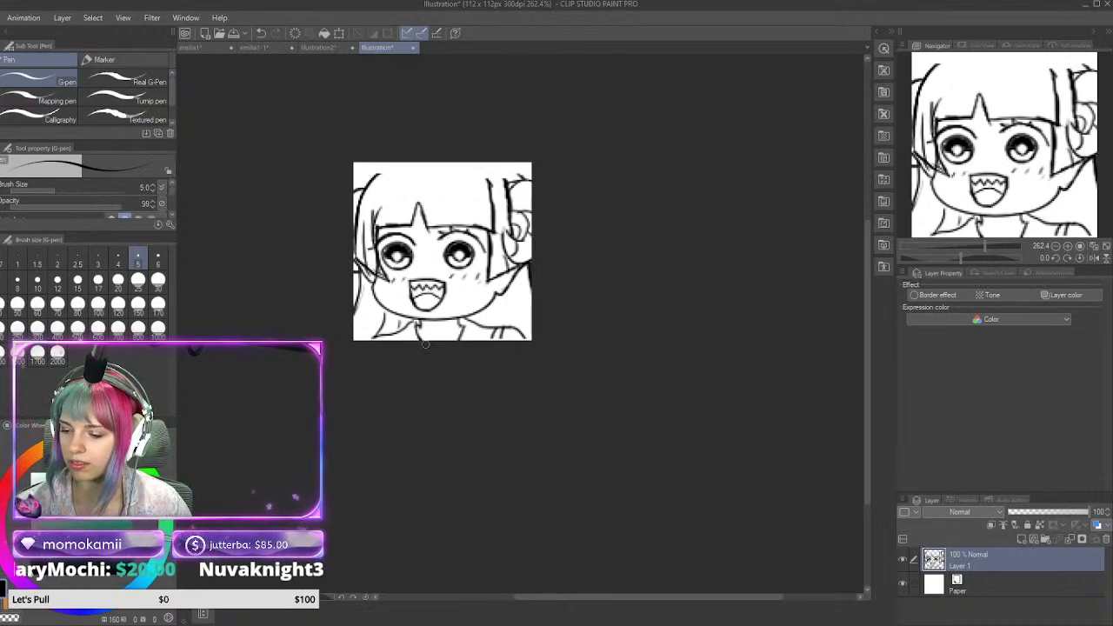
Step: Lasso the right eye with its lashes and shift it slightly outward toward the right side lock
key(m)
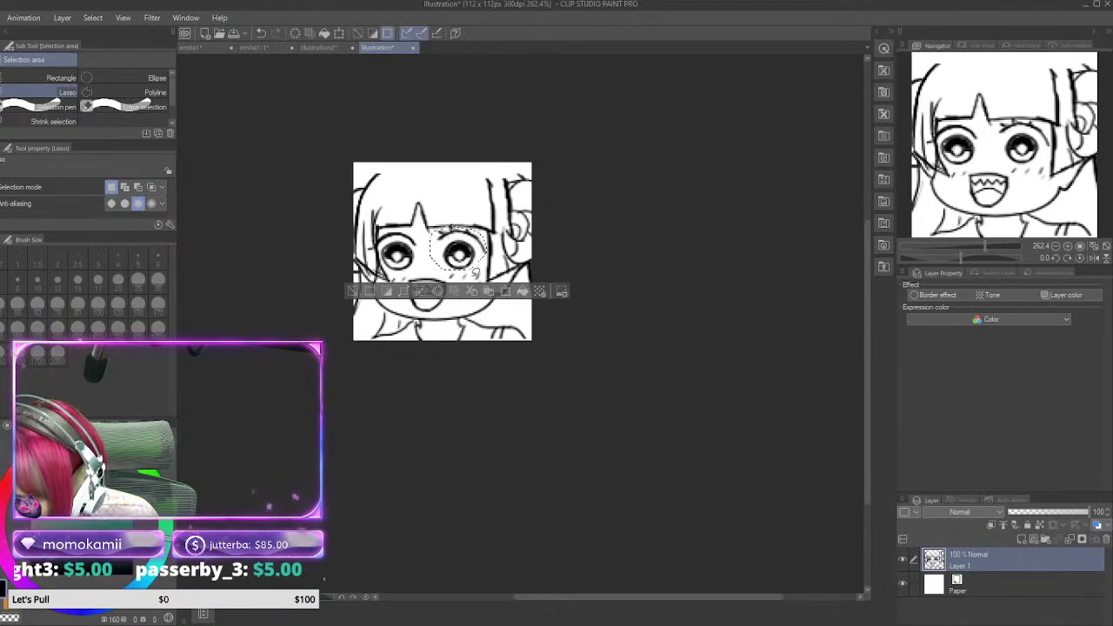
key(ctrl+t)
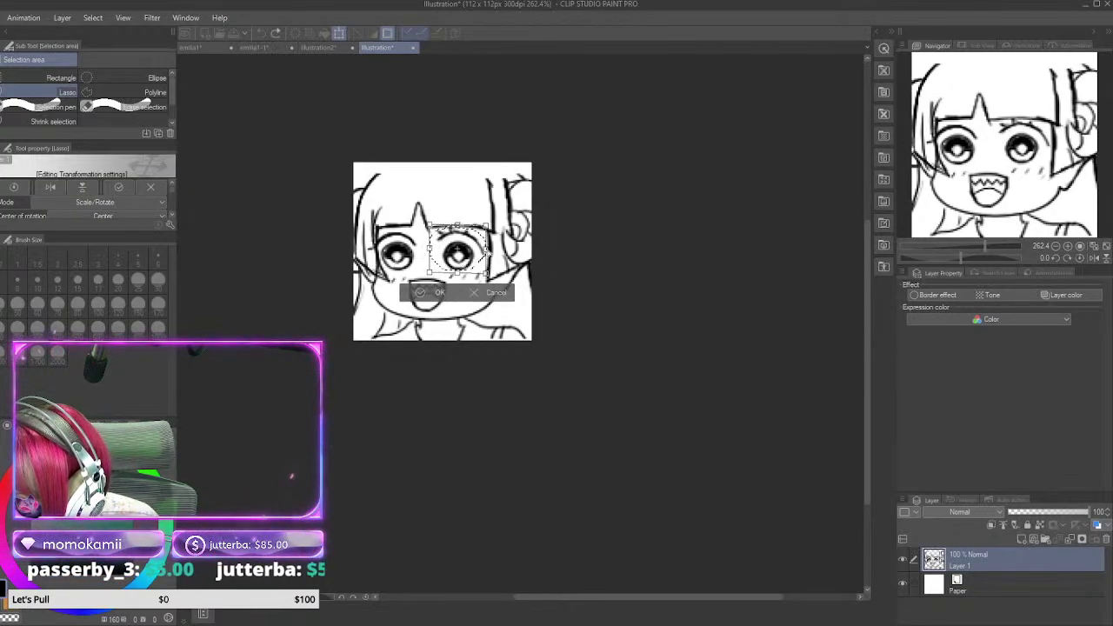
drag(485, 250, 481, 259)
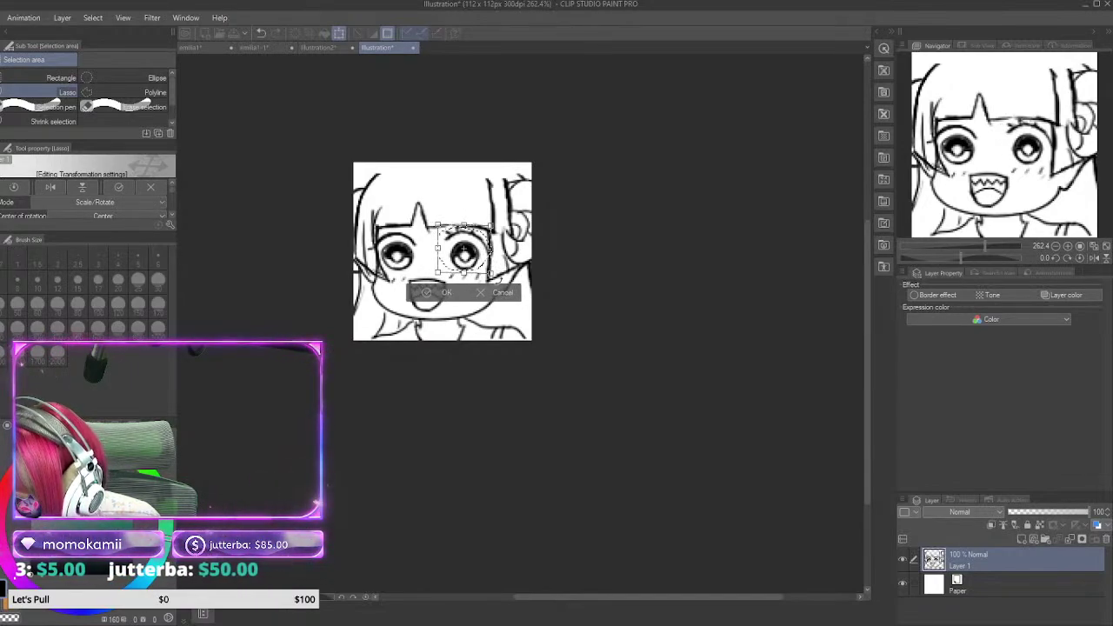
click(446, 293)
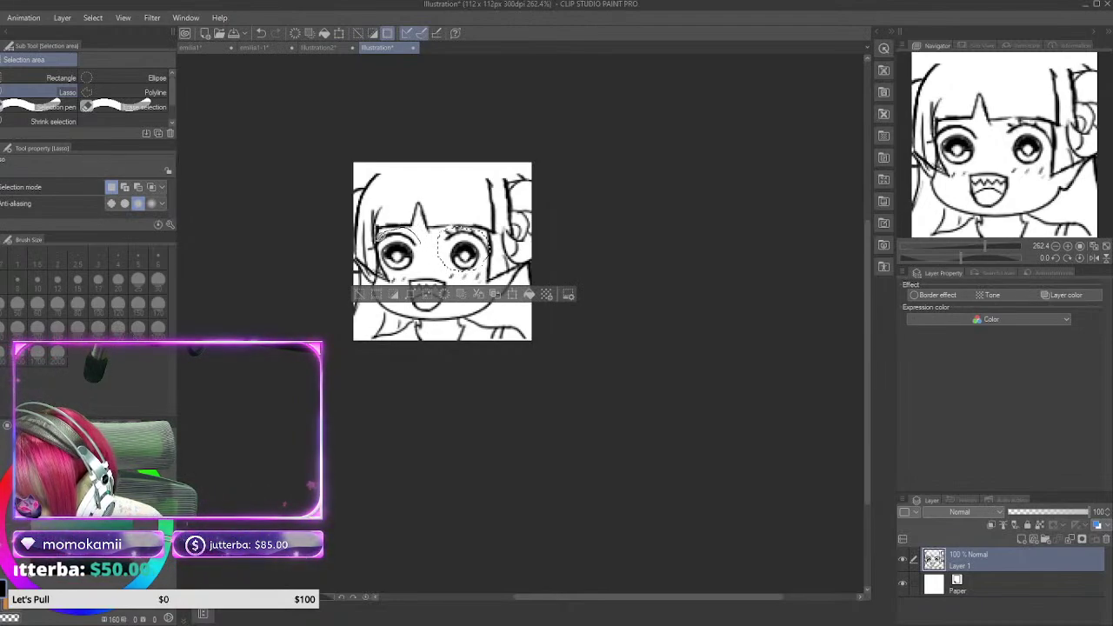
Step: Lasso the left eye, shift it slightly inward toward the face's centre, and clear the selection
mouse_move(380, 239)
mouse_down()
mouse_move(389, 262)
mouse_move(410, 226)
mouse_up()
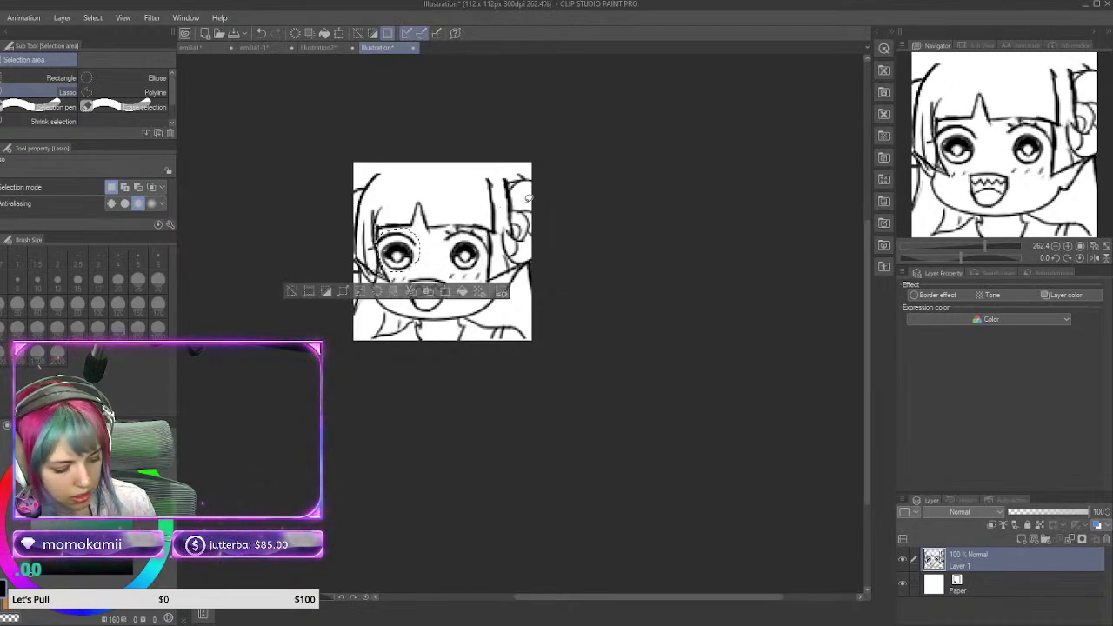
key(ctrl+t)
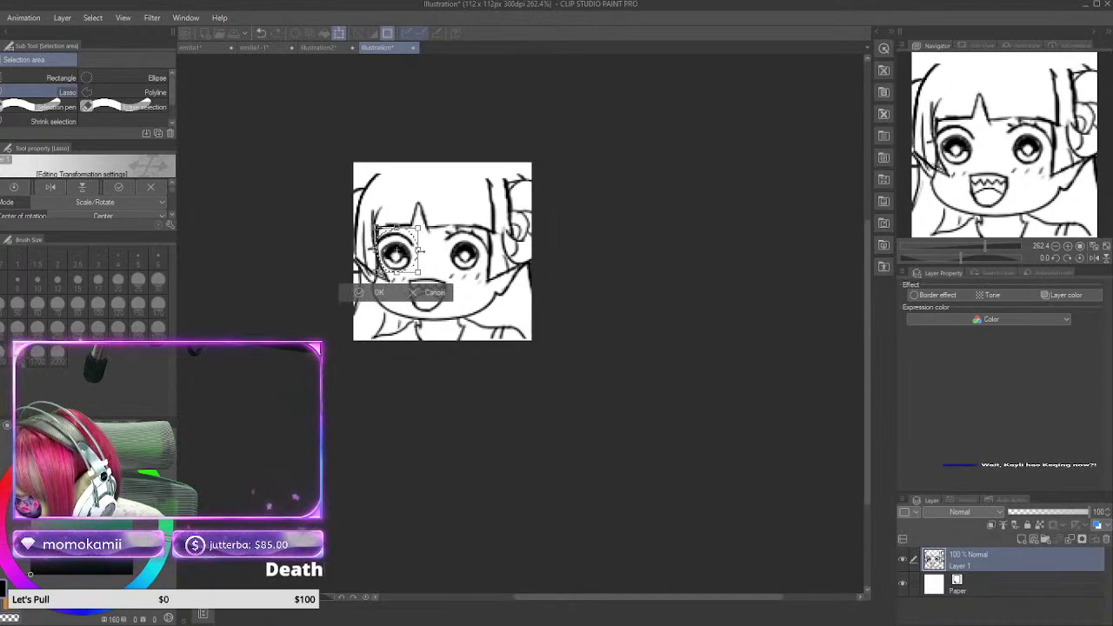
drag(412, 261, 398, 253)
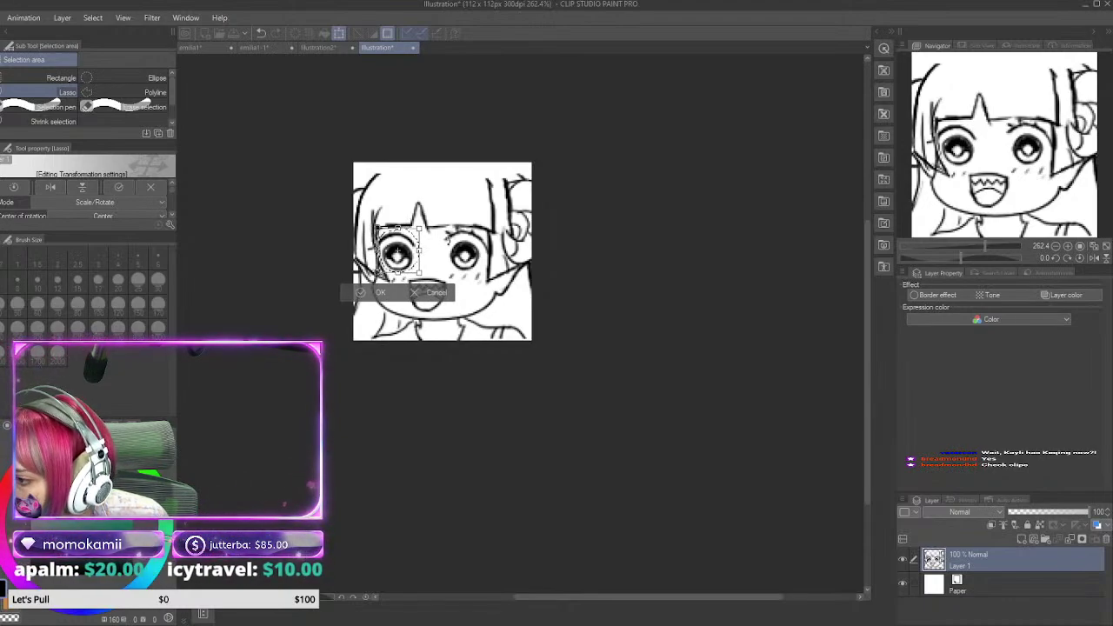
drag(397, 253, 400, 251)
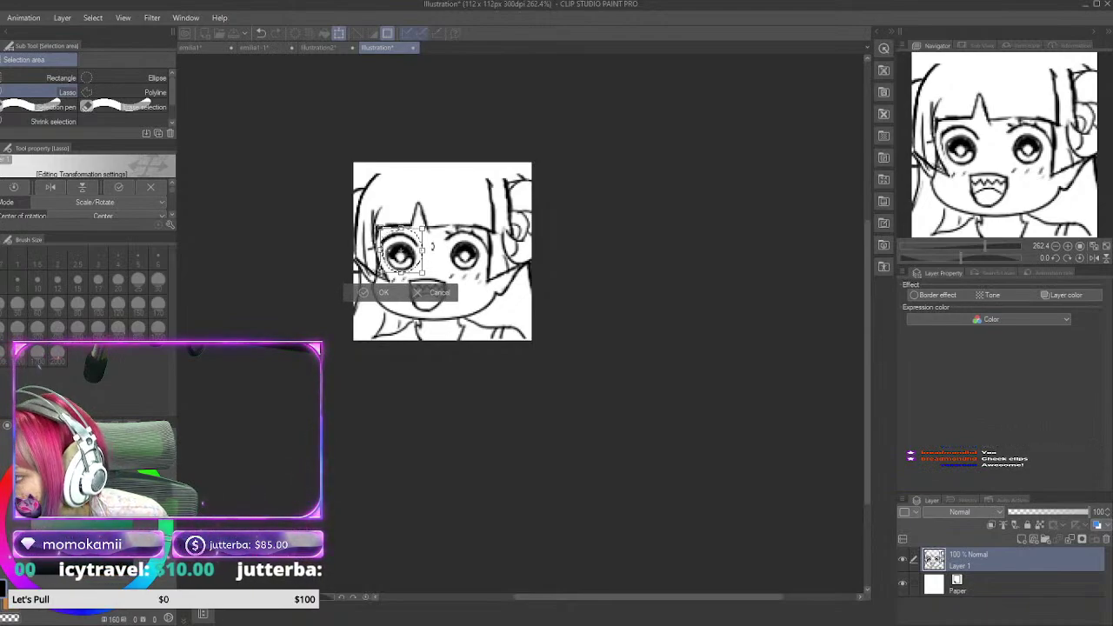
key(Return)
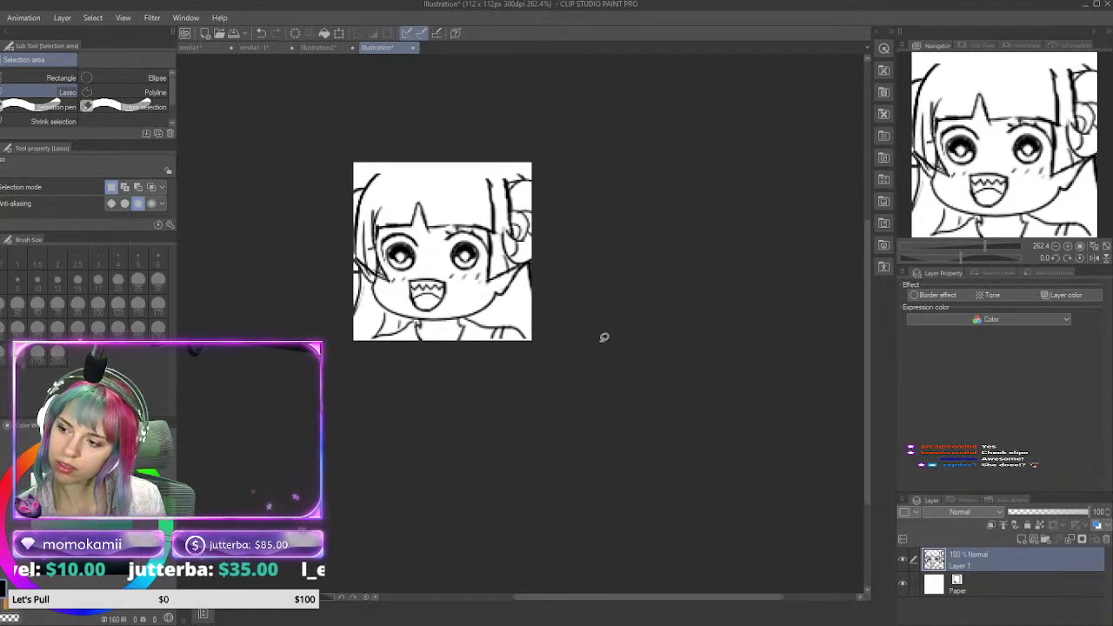
Step: Redraw the fringe's lower edge and its central notch with darker G-pen lines across to the right side lock
scroll(461, 181, up, 3)
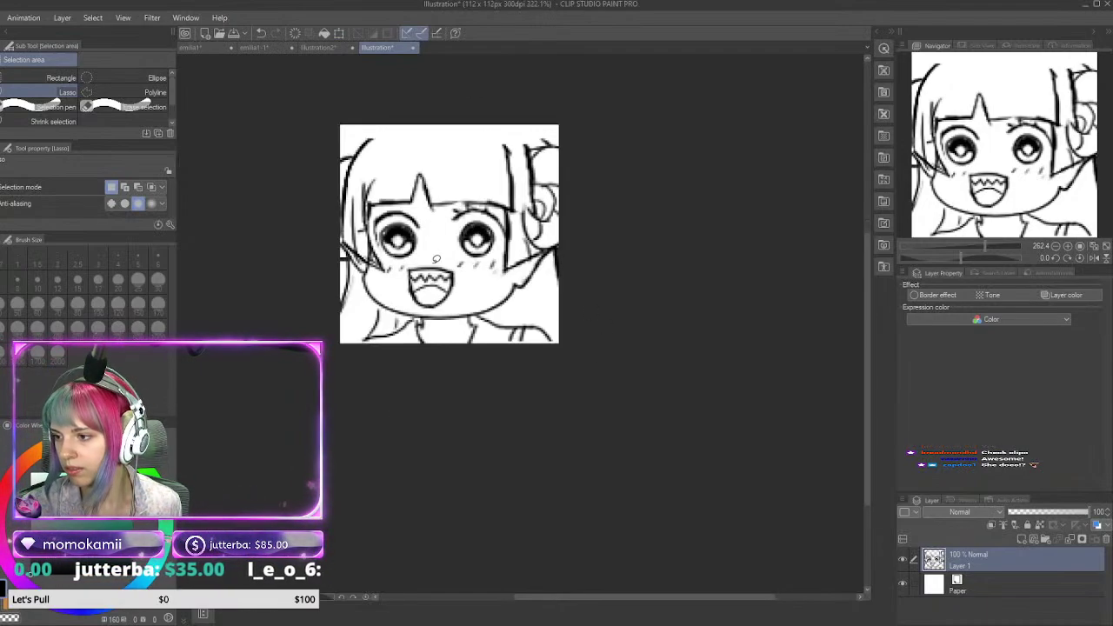
key(p)
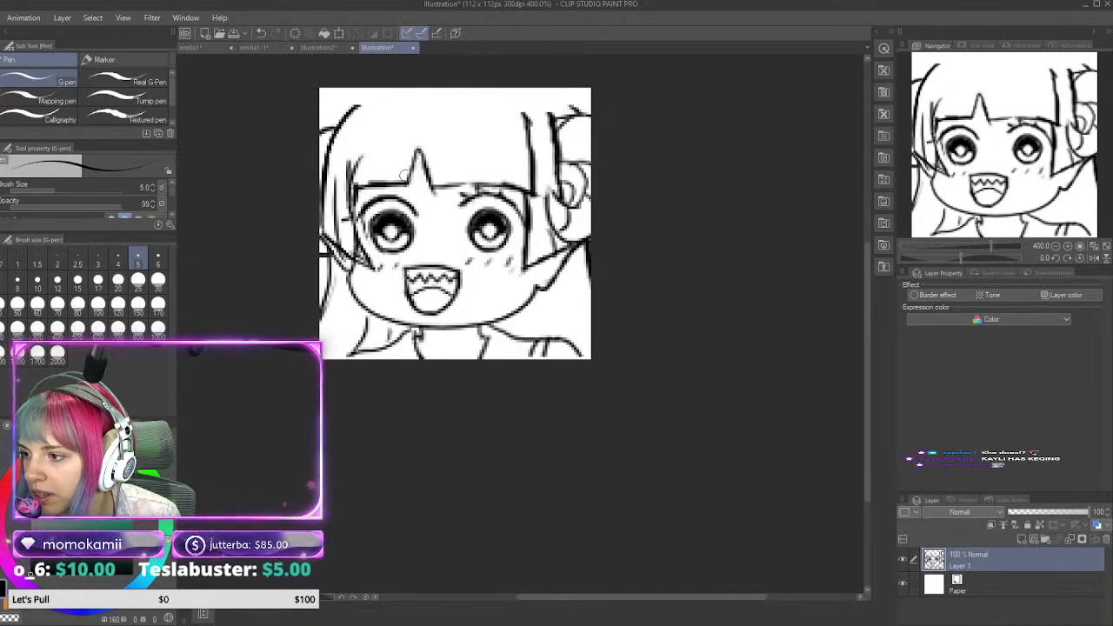
mouse_move(396, 186)
mouse_down()
mouse_move(364, 186)
mouse_move(416, 158)
mouse_move(432, 186)
mouse_move(550, 180)
mouse_up()
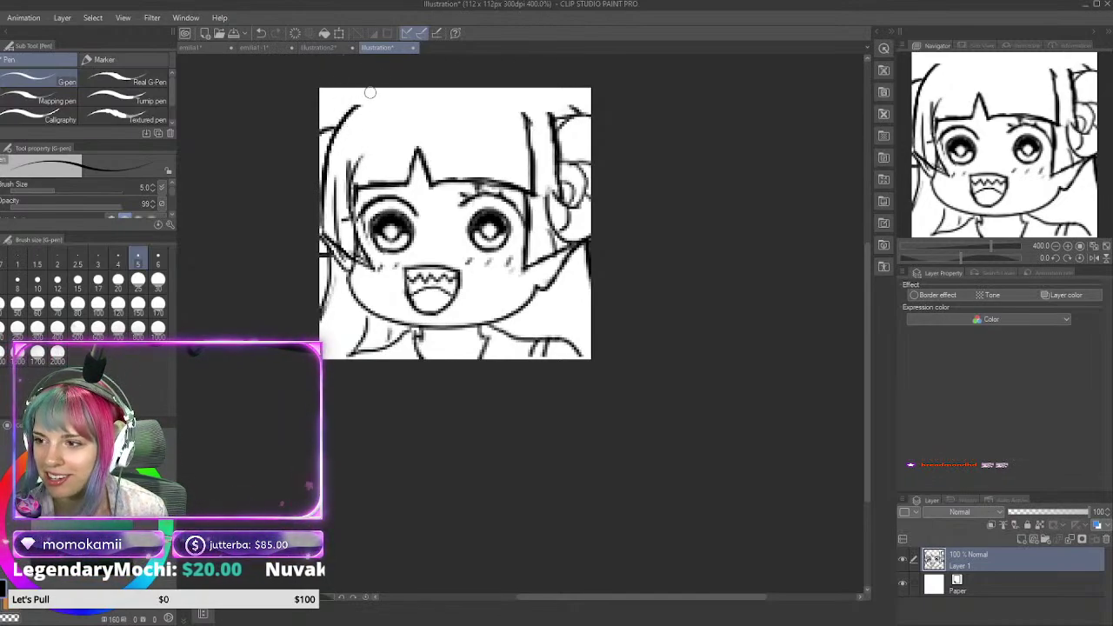
Step: Extend the head's hair outline on both sides in a rounded curve up to the canvas's upper edge
drag(370, 89, 344, 130)
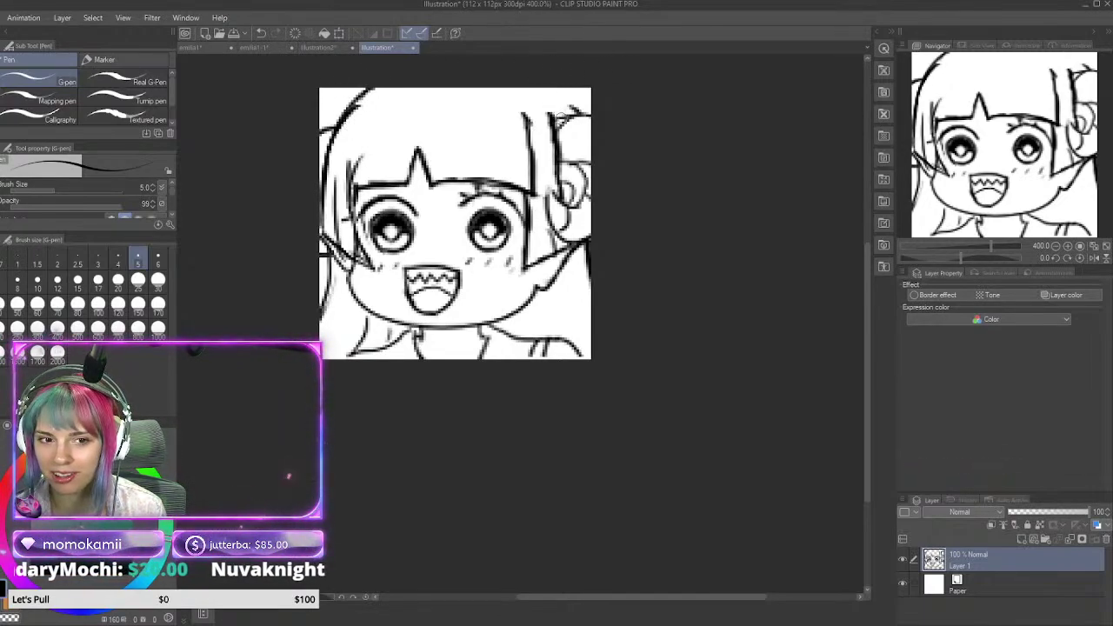
drag(551, 90, 580, 113)
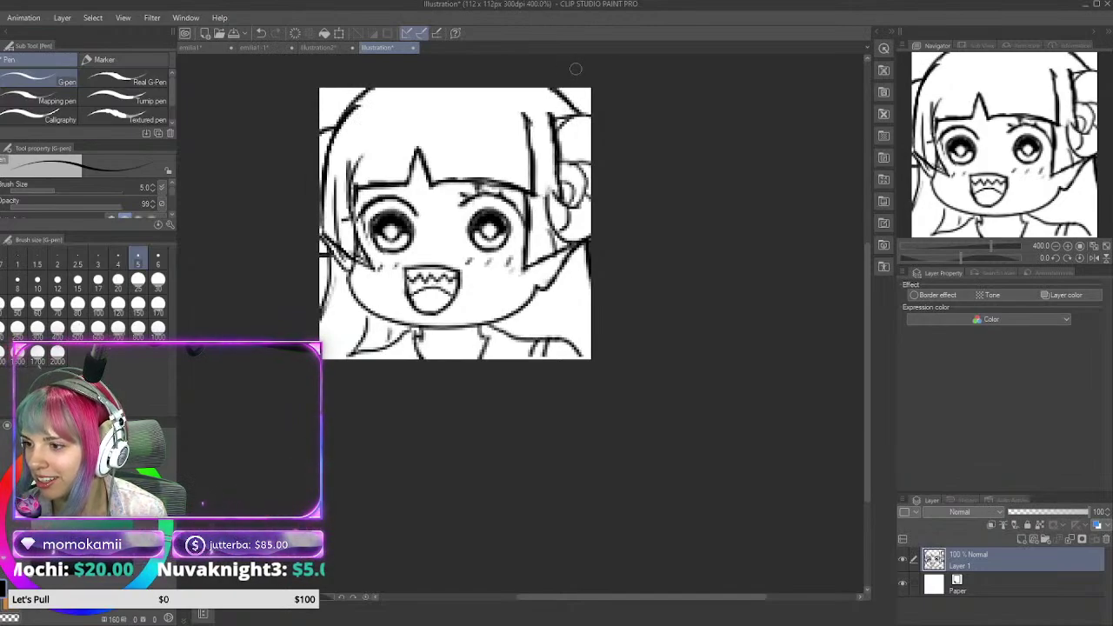
mouse_move(348, 109)
mouse_down()
mouse_move(419, 86)
mouse_move(329, 166)
mouse_move(340, 102)
mouse_move(328, 119)
mouse_move(373, 88)
mouse_move(339, 114)
mouse_up()
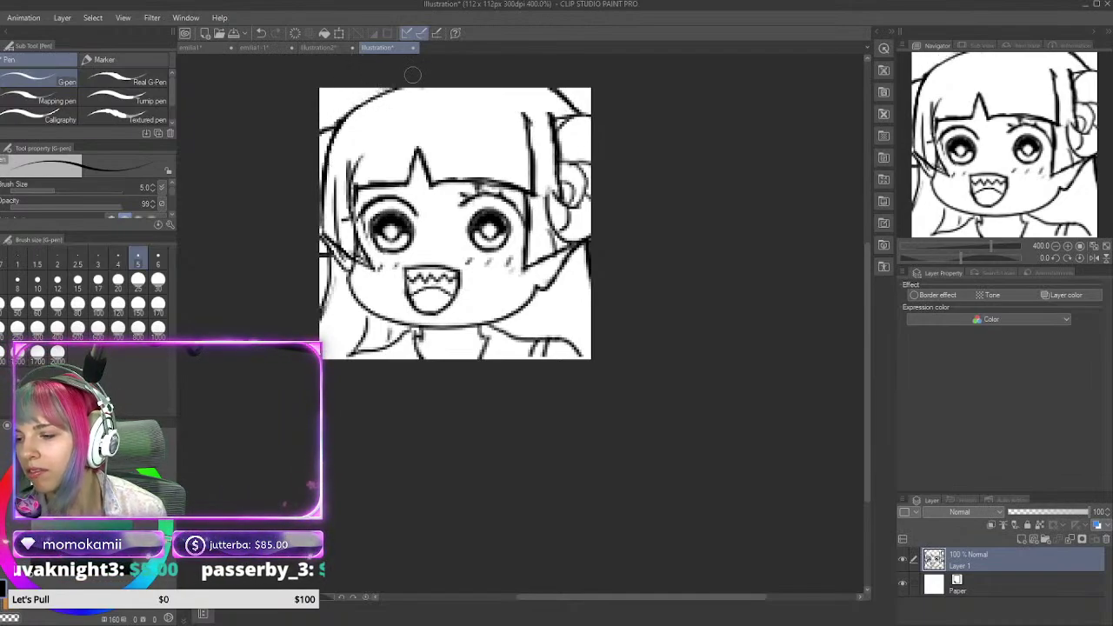
Step: Draw thin hair strands falling behind the jaw on both sides of the neck down to the shoulders
mouse_move(397, 87)
mouse_down()
mouse_move(340, 132)
mouse_move(386, 88)
mouse_up()
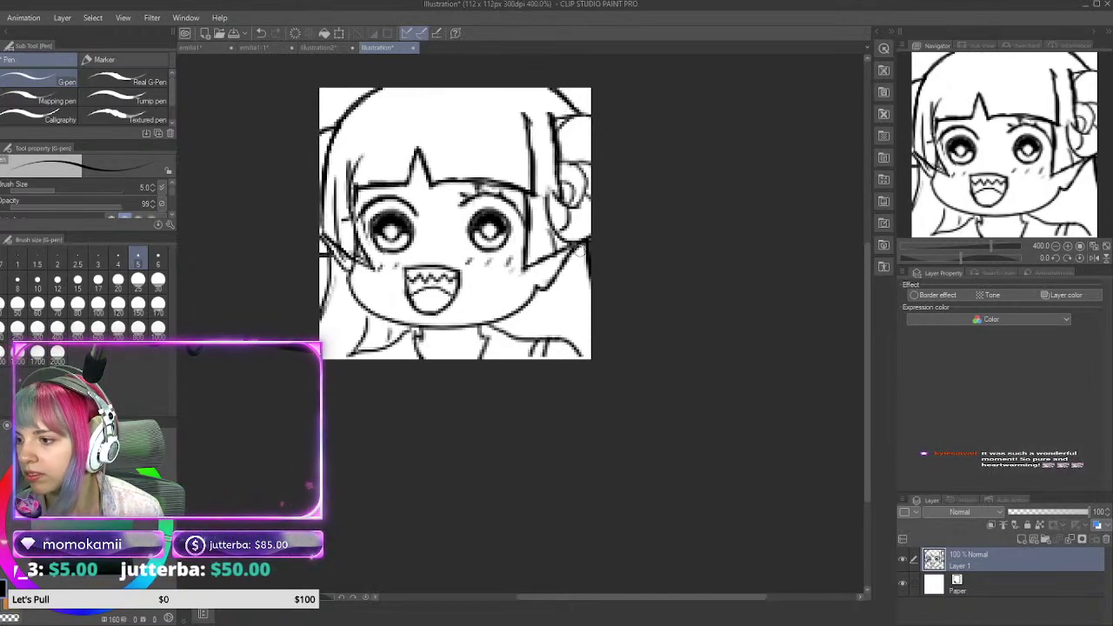
mouse_move(541, 287)
mouse_down()
mouse_move(555, 334)
mouse_move(525, 338)
mouse_up()
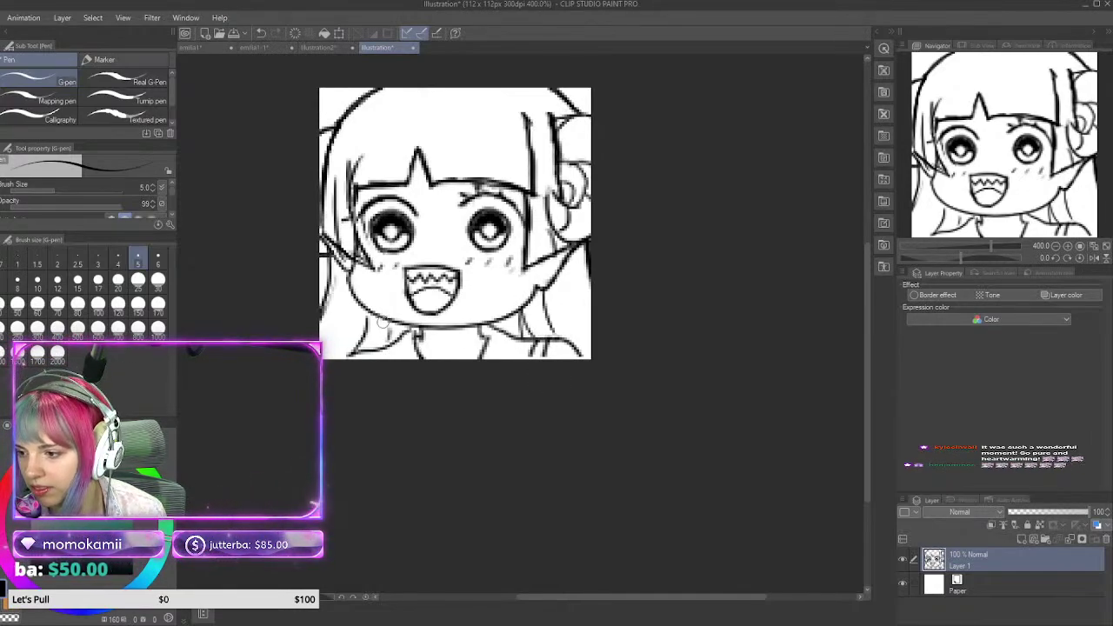
drag(390, 316, 380, 353)
drag(404, 327, 384, 349)
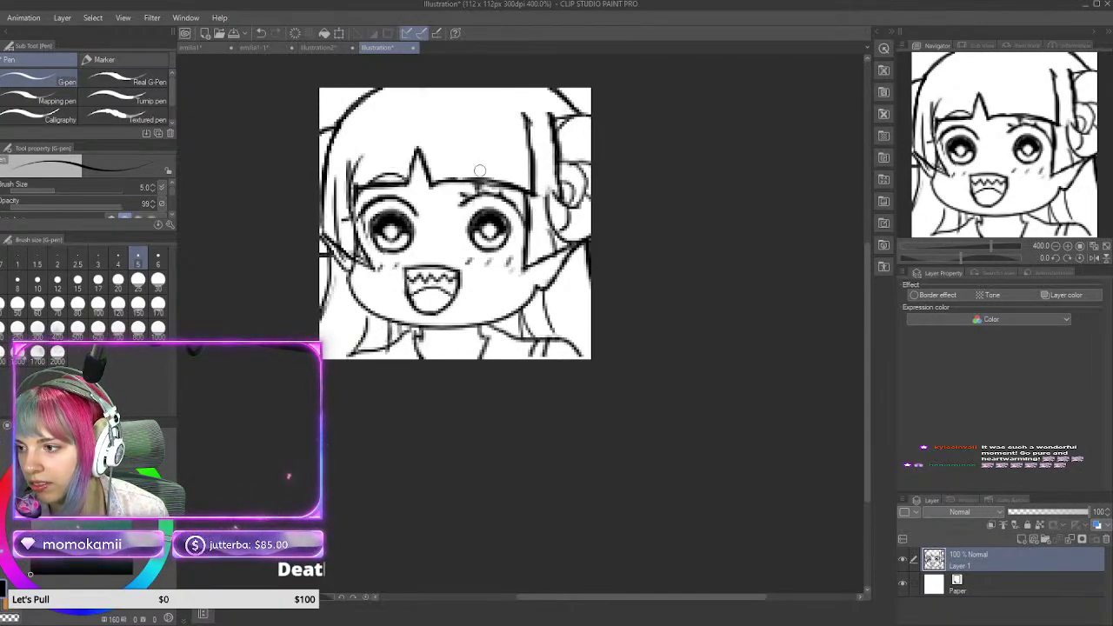
drag(452, 181, 528, 186)
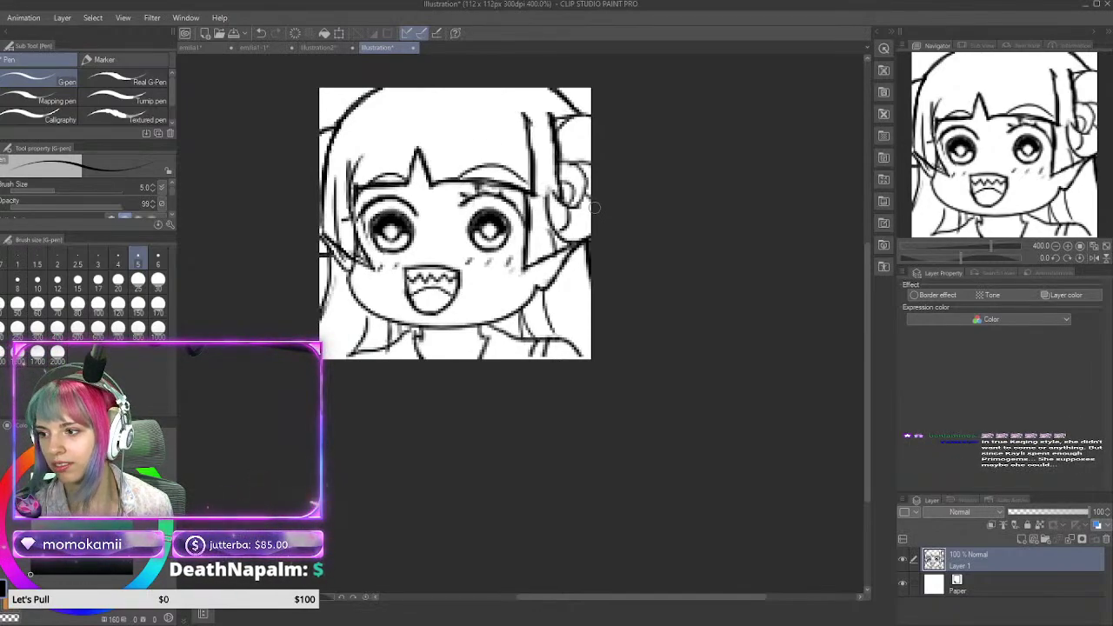
key(ctrl+z)
key(ctrl+z)
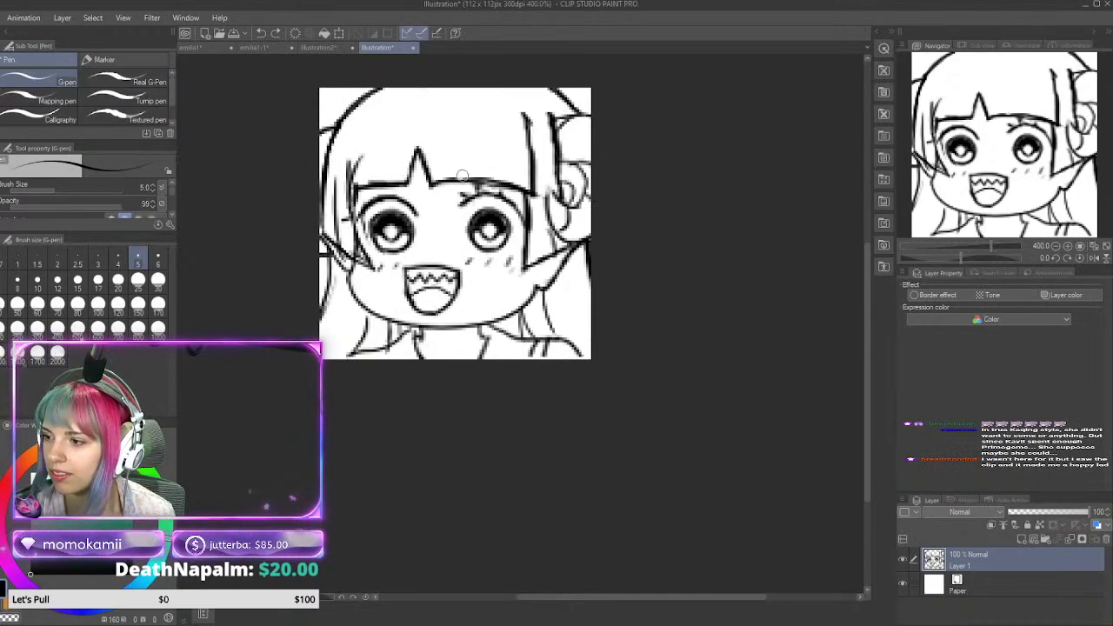
Step: Draw an arched eyebrow over the fringe above each eye with the size 5 G-pen
drag(459, 183, 529, 186)
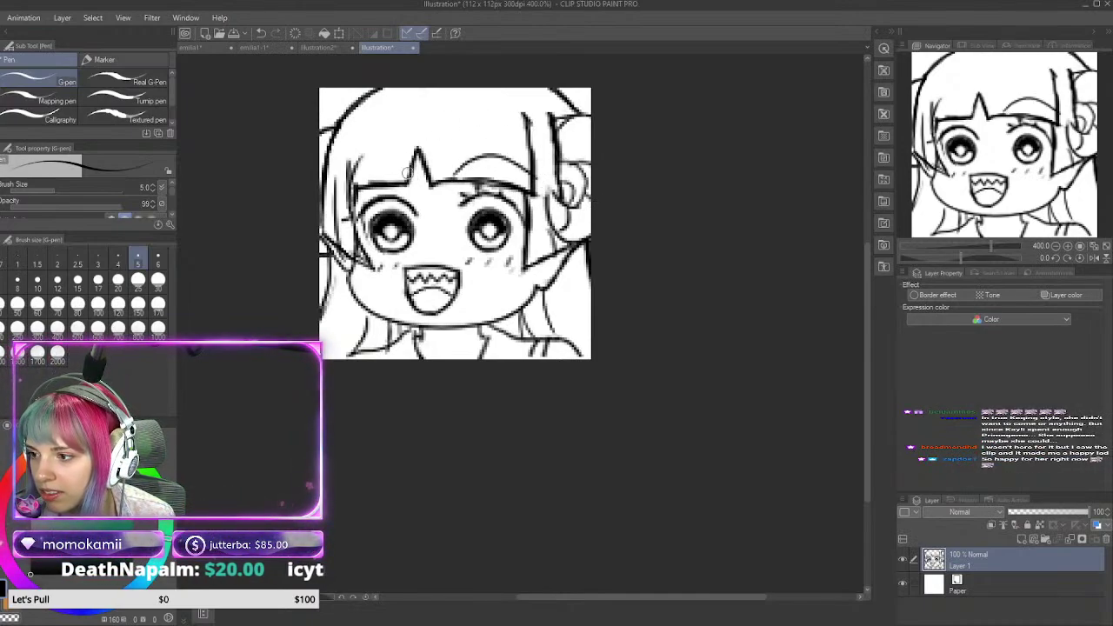
drag(411, 160, 351, 184)
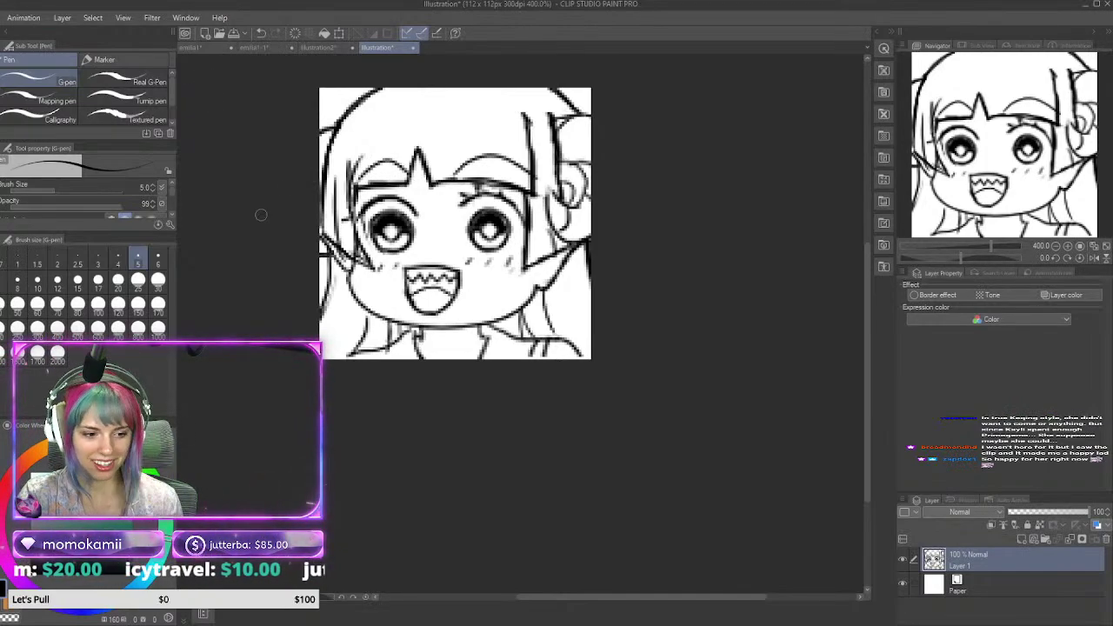
Step: Redraw the lower inner edge of the right side lock as a curve tapering to the ear's base
scroll(557, 156, down, 5)
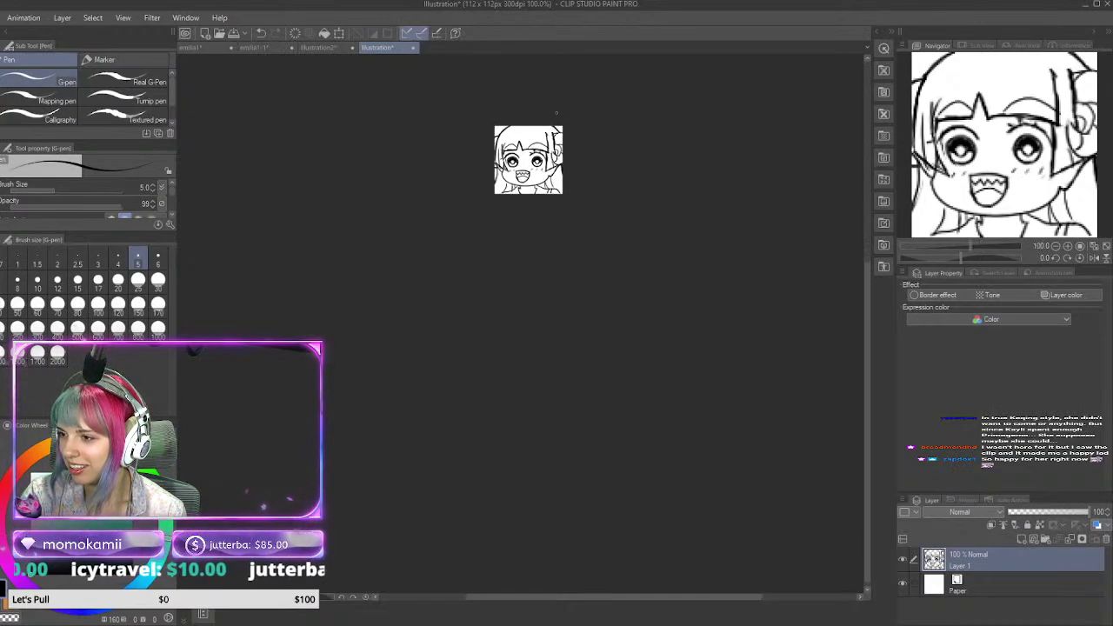
scroll(557, 113, down, 2)
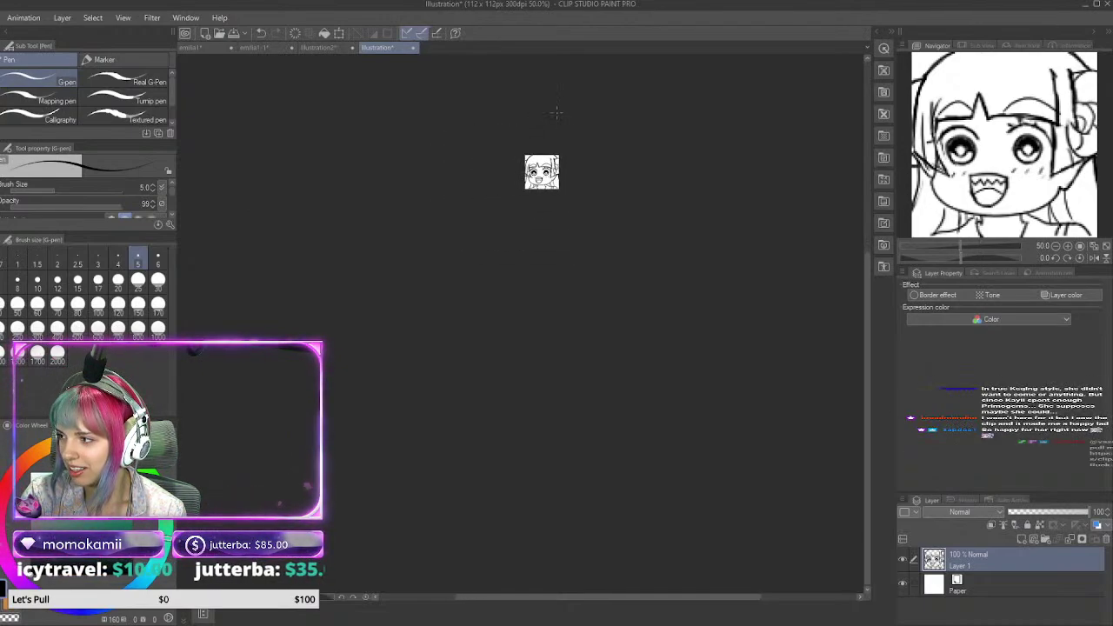
scroll(557, 112, up, 1)
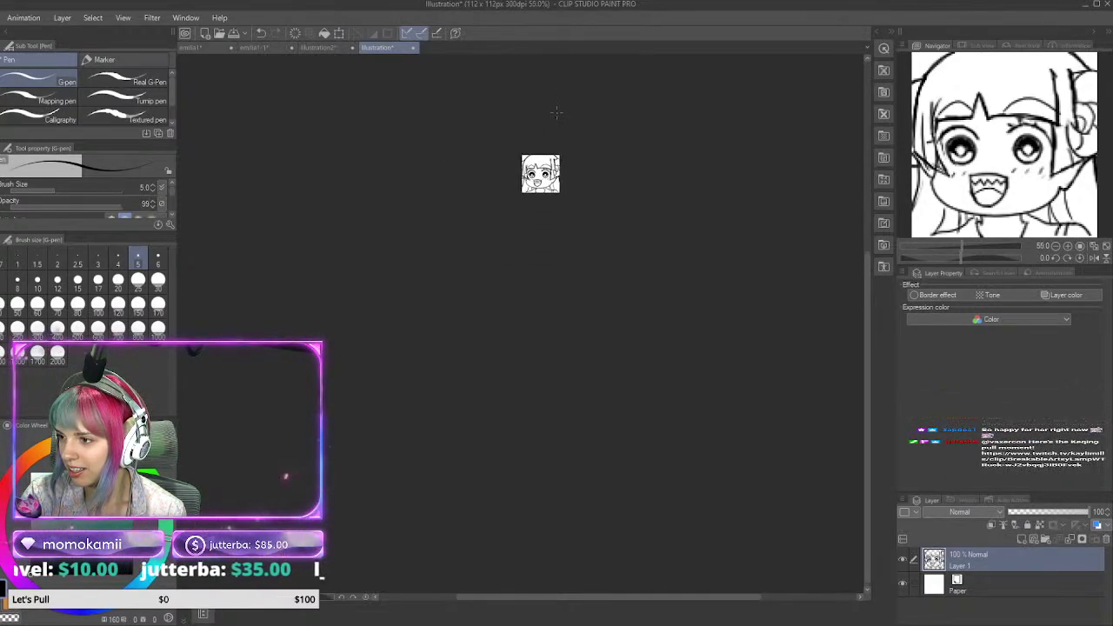
scroll(556, 112, up, 10)
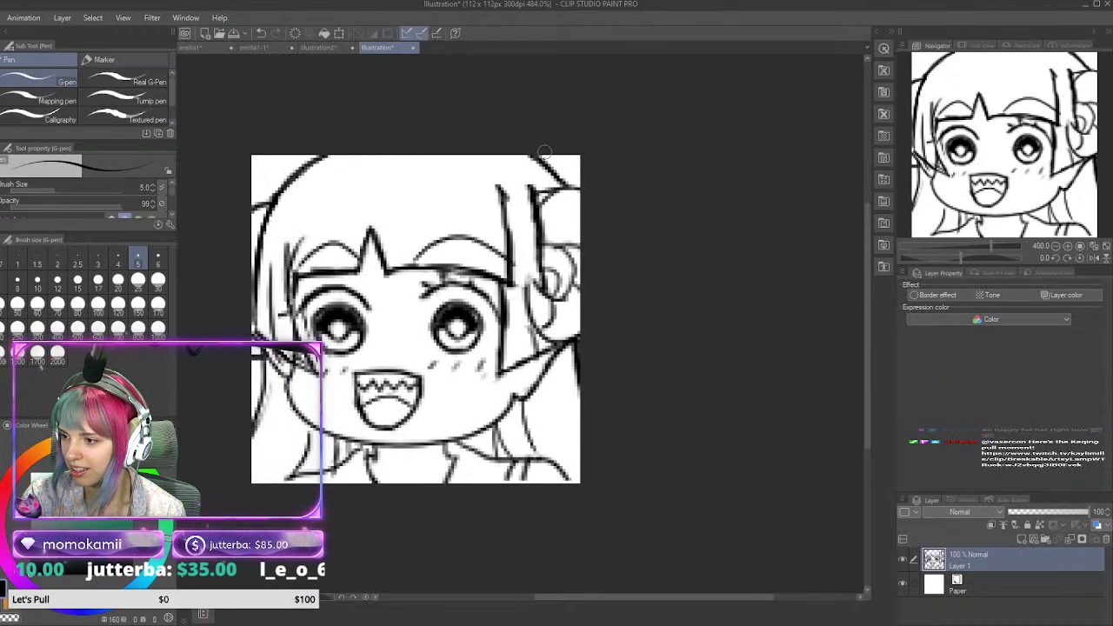
scroll(545, 152, up, 1)
scroll(424, 295, down, 3)
scroll(325, 398, up, 1)
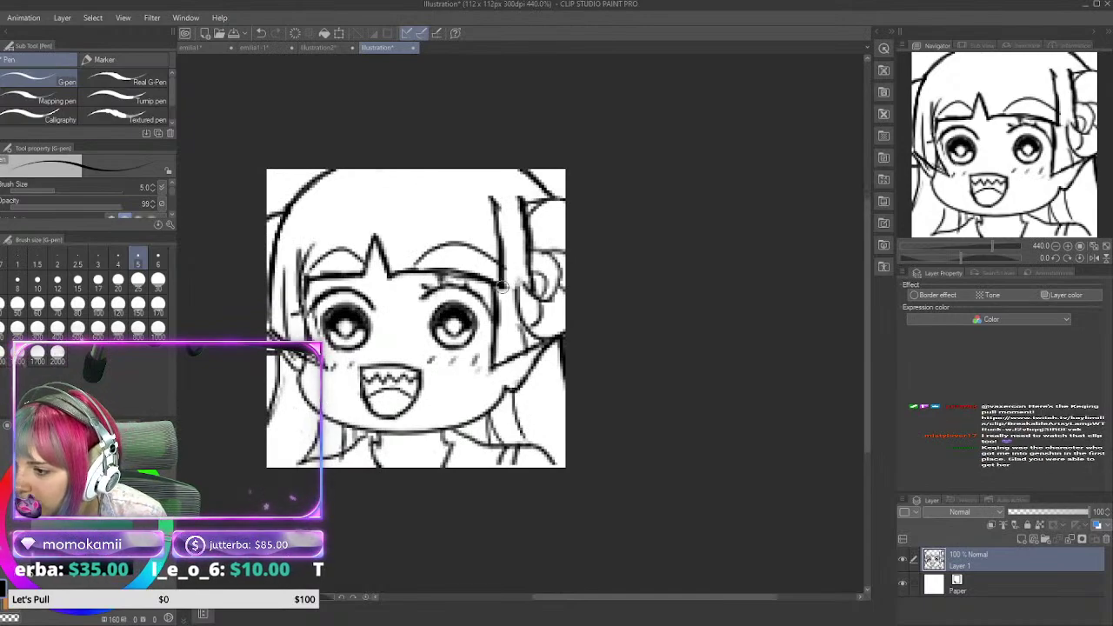
mouse_move(495, 297)
mouse_down()
mouse_move(480, 372)
mouse_move(512, 362)
mouse_up()
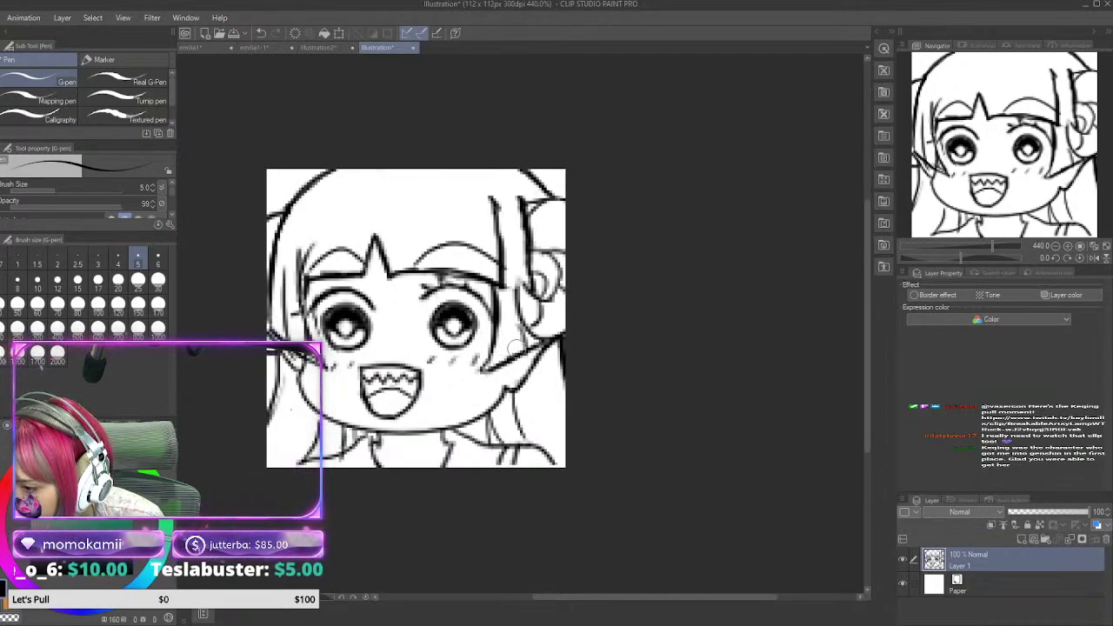
drag(494, 346, 498, 365)
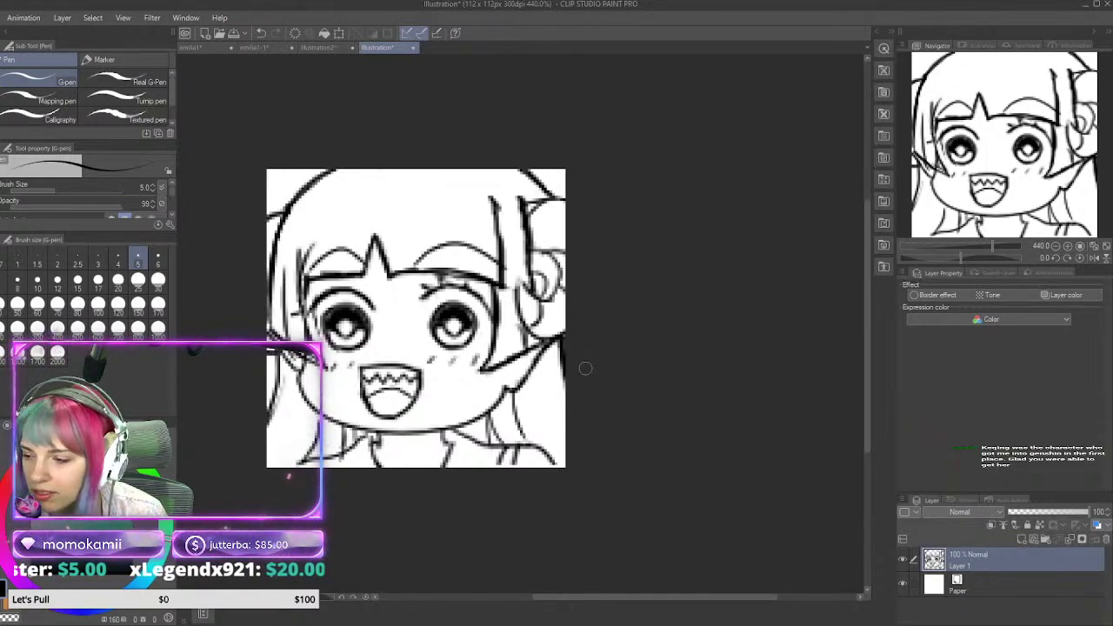
Step: Darken the right bun's inner curl and upper edge, and the short hair outline beyond the head's left side
mouse_move(535, 276)
mouse_down()
mouse_move(545, 294)
mouse_move(546, 250)
mouse_up()
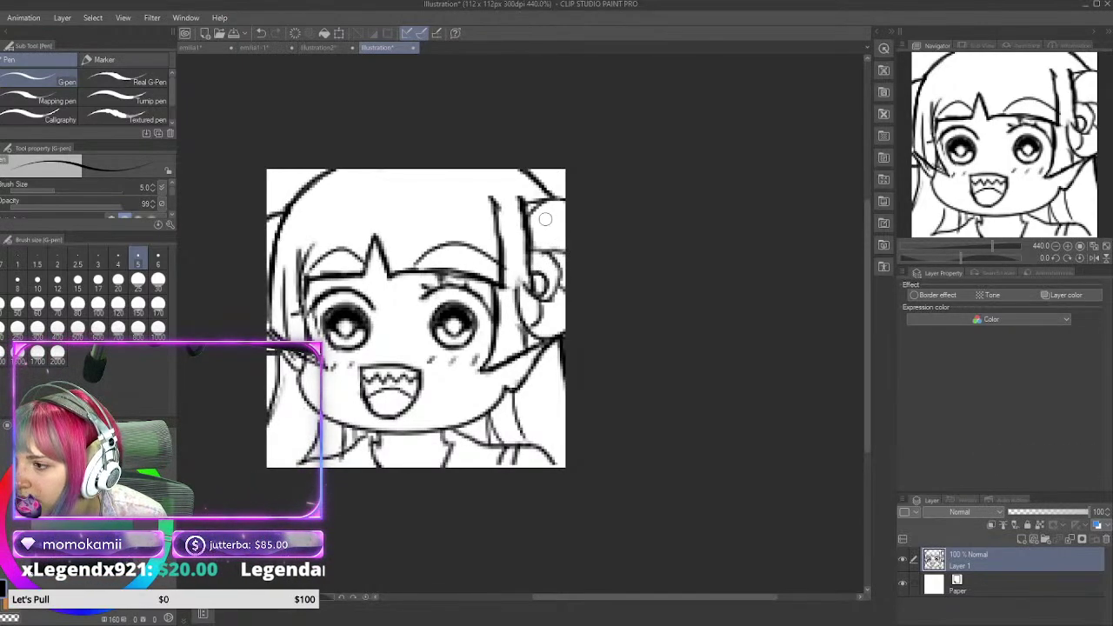
drag(523, 206, 568, 201)
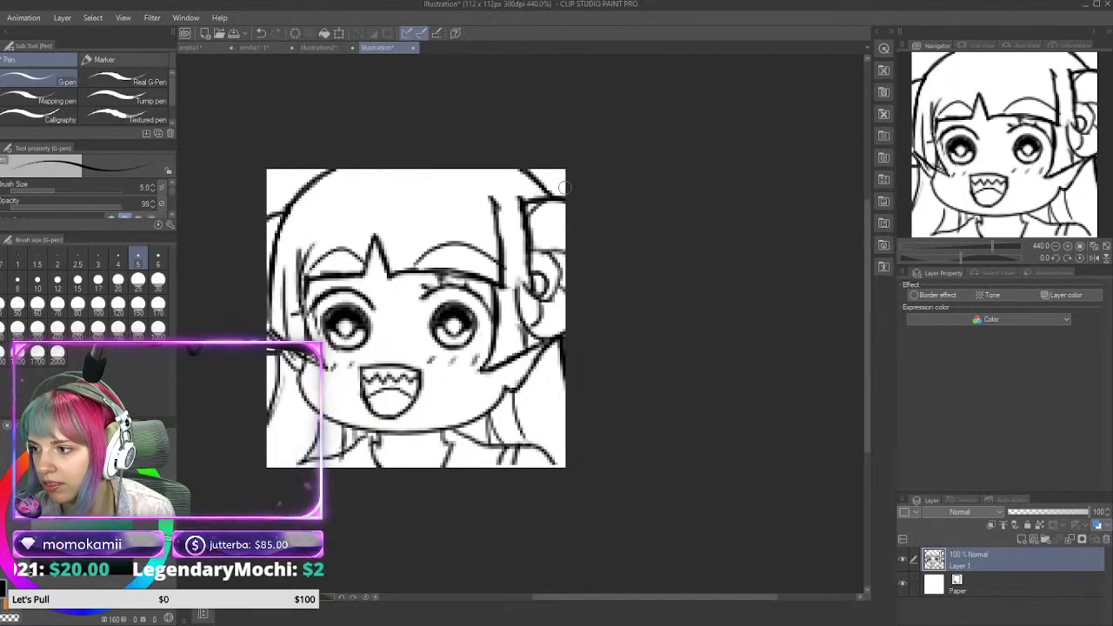
drag(282, 207, 267, 221)
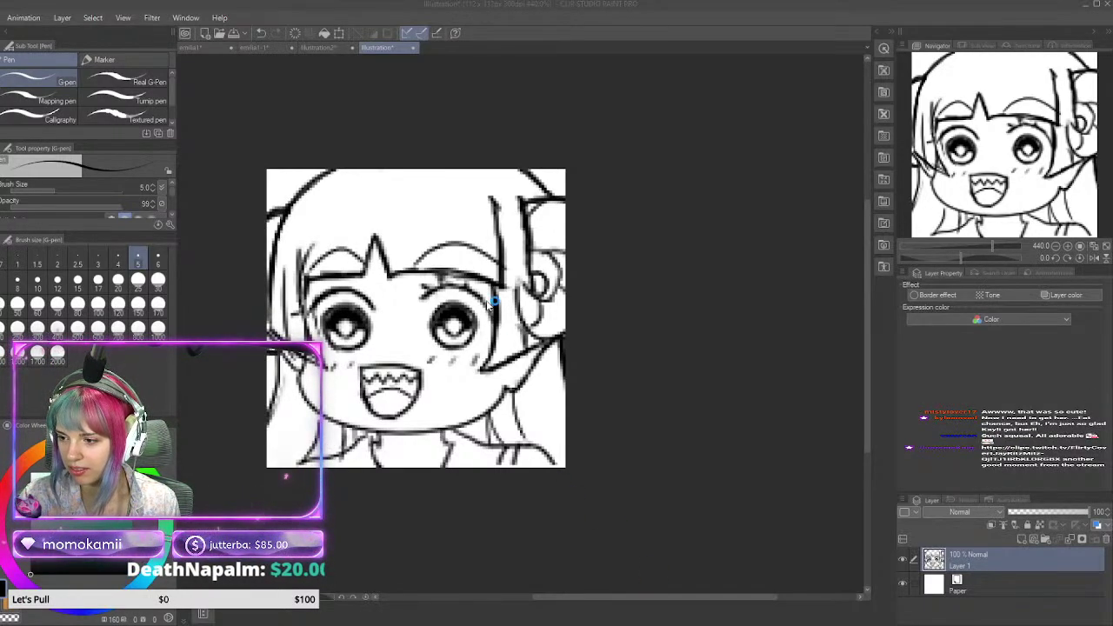
Step: Touch up the line work at the left eye's outer lashes with a small stroke
scroll(466, 286, down, 3)
scroll(466, 291, up, 5)
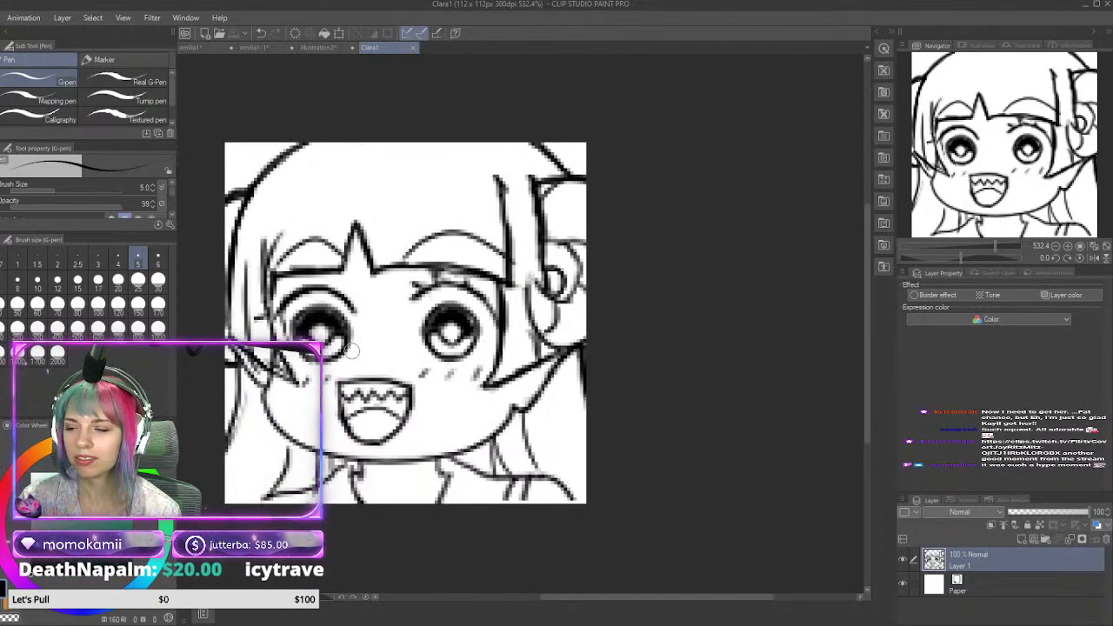
scroll(351, 350, down, 1)
scroll(351, 350, up, 2)
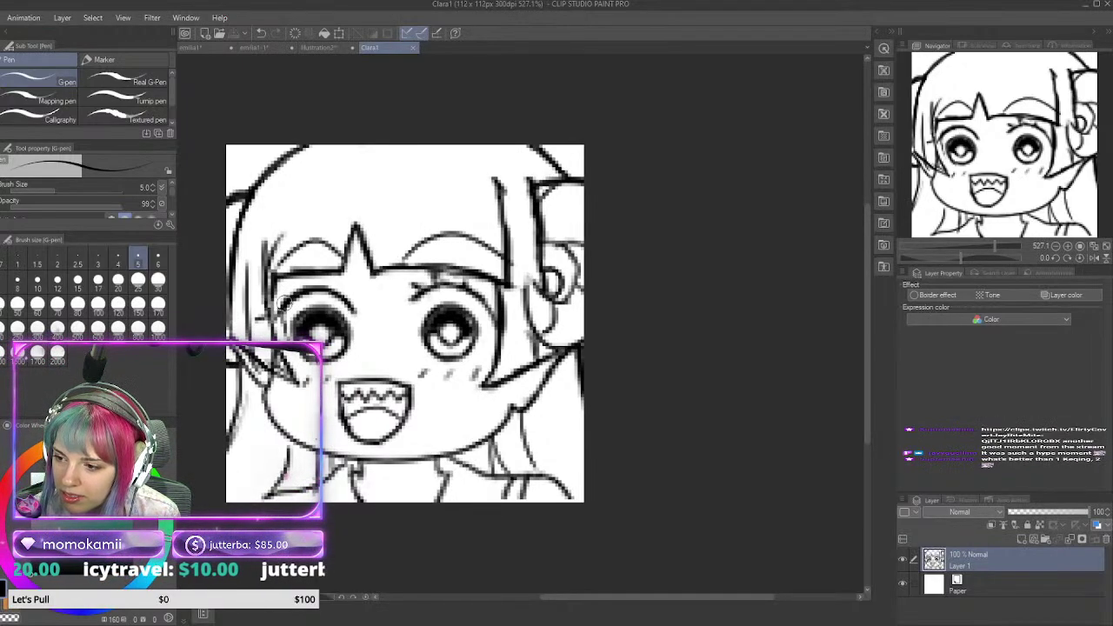
drag(281, 303, 295, 293)
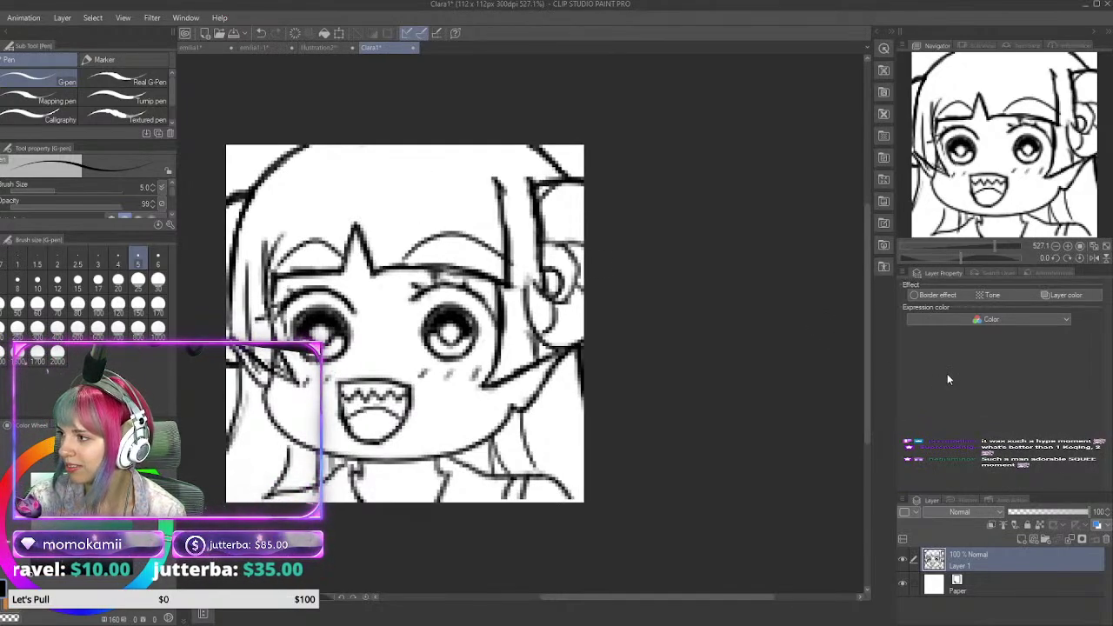
Step: Lower the sketch layer's opacity to 10% and add a new raster layer above it
drag(1059, 517, 1014, 511)
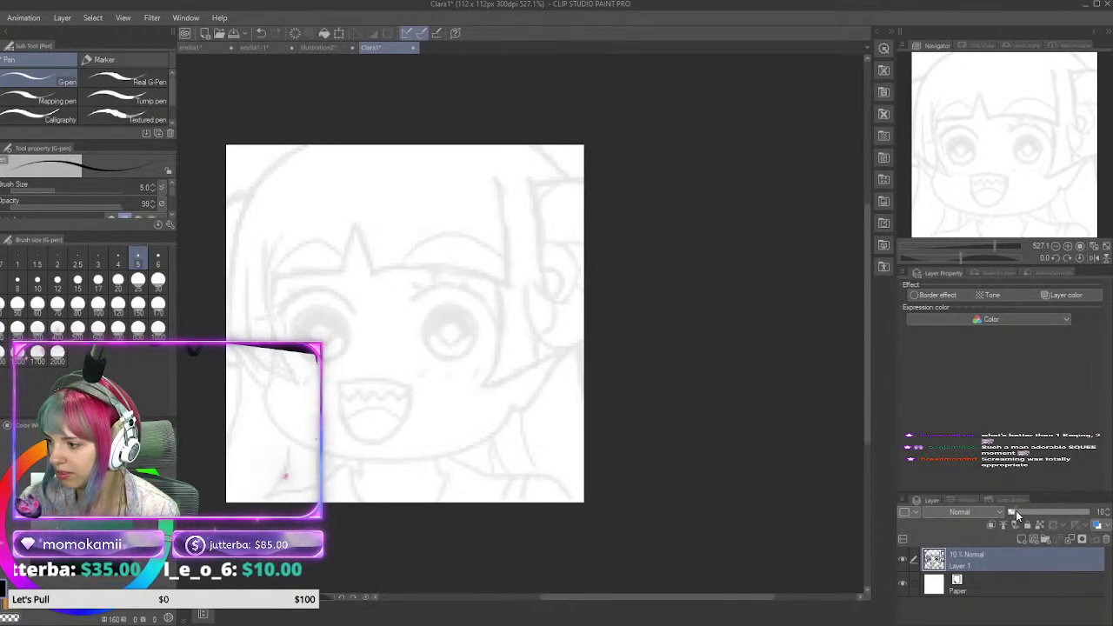
click(1021, 539)
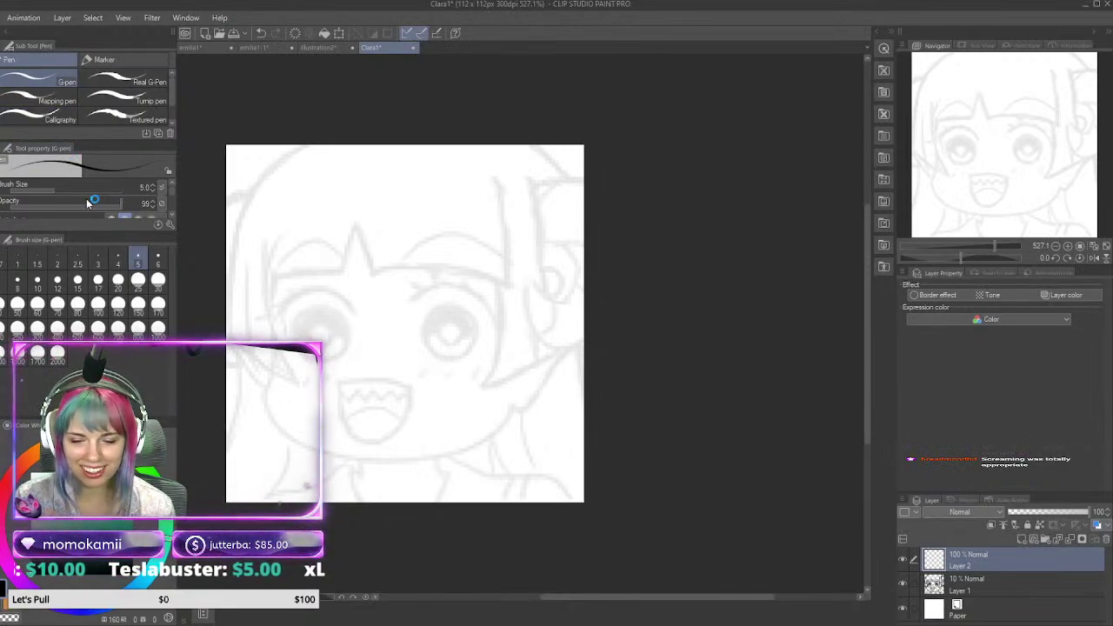
Step: Set the G-pen's brush size to 5 and its stabilization to 36
click(97, 260)
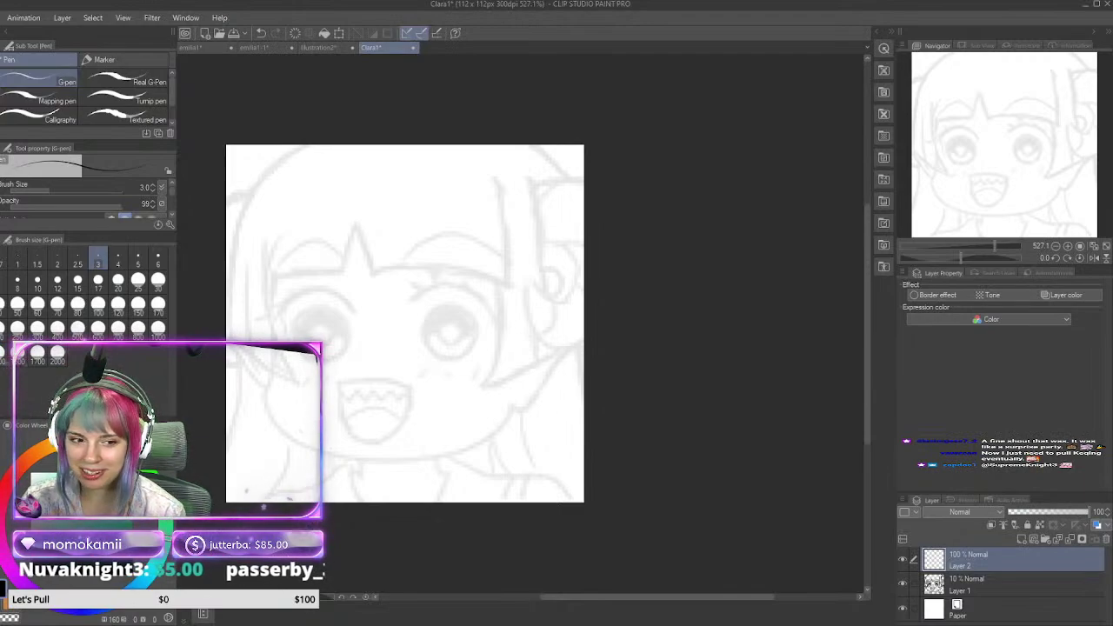
scroll(416, 355, up, 1)
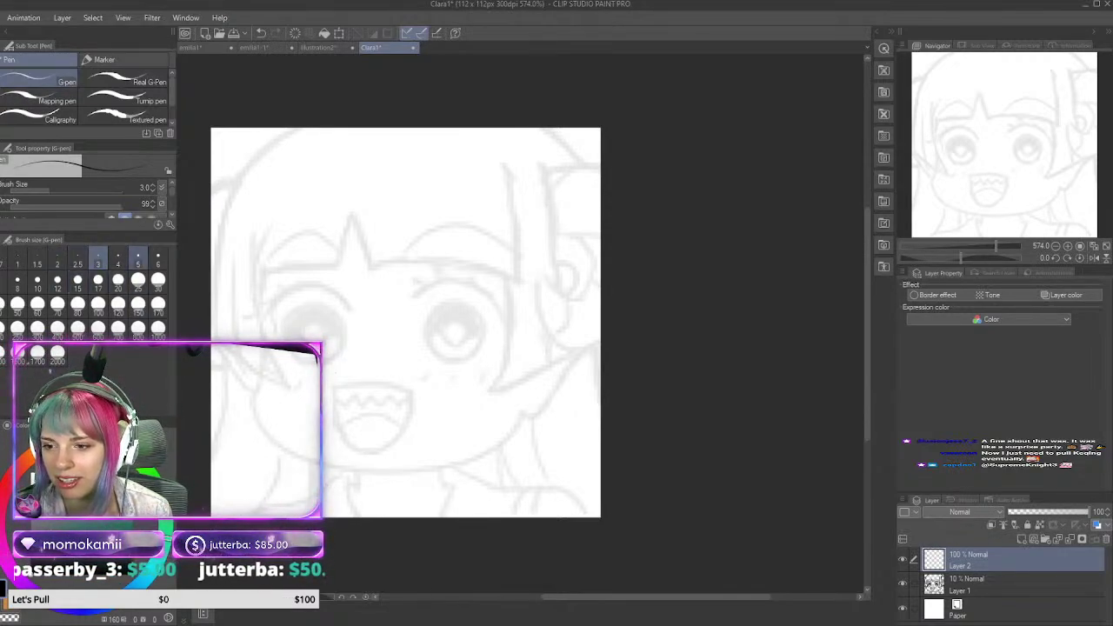
click(138, 262)
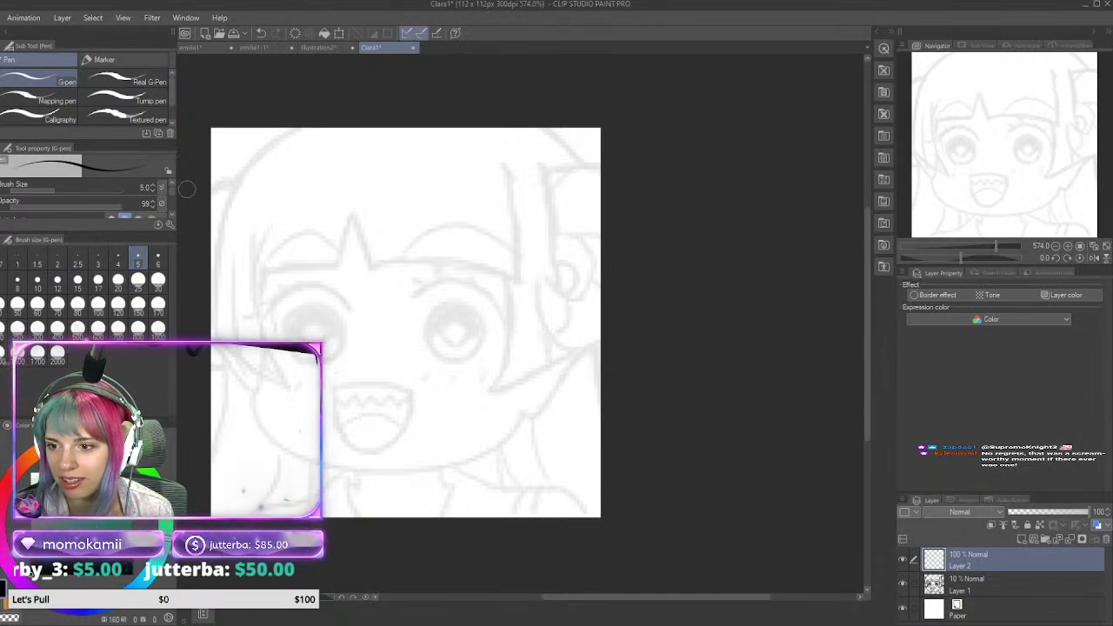
scroll(170, 200, down, 3)
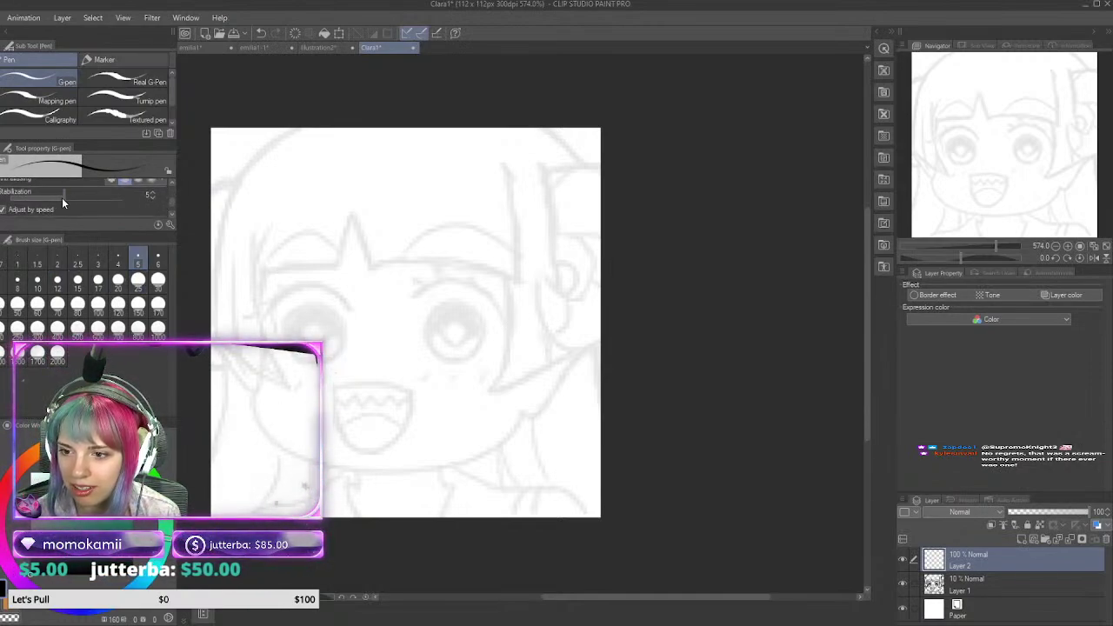
drag(61, 198, 104, 206)
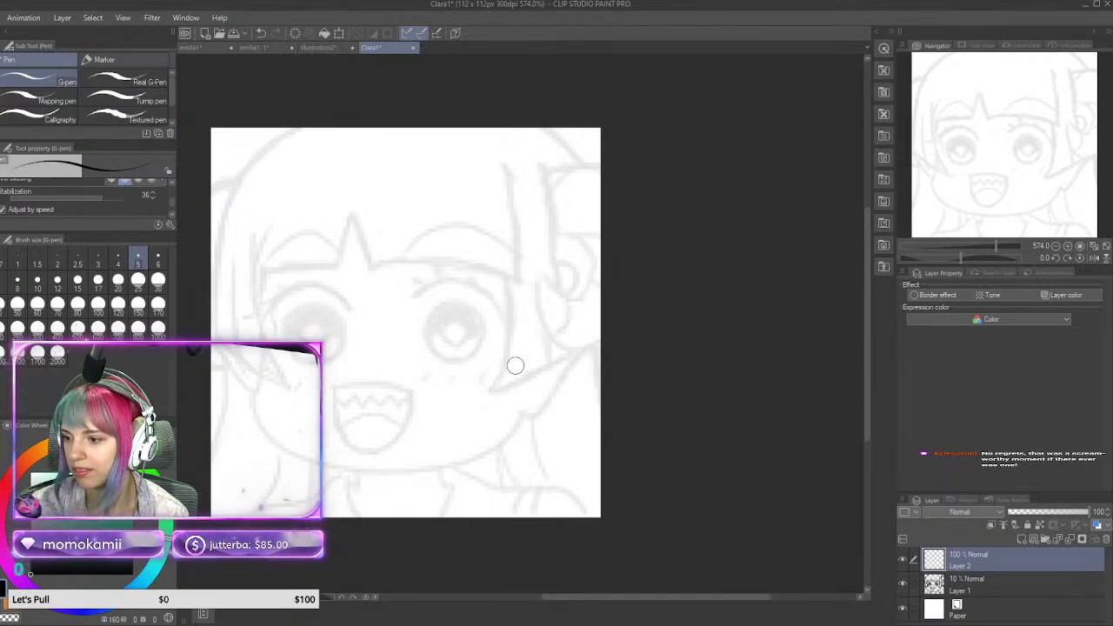
scroll(468, 373, up, 2)
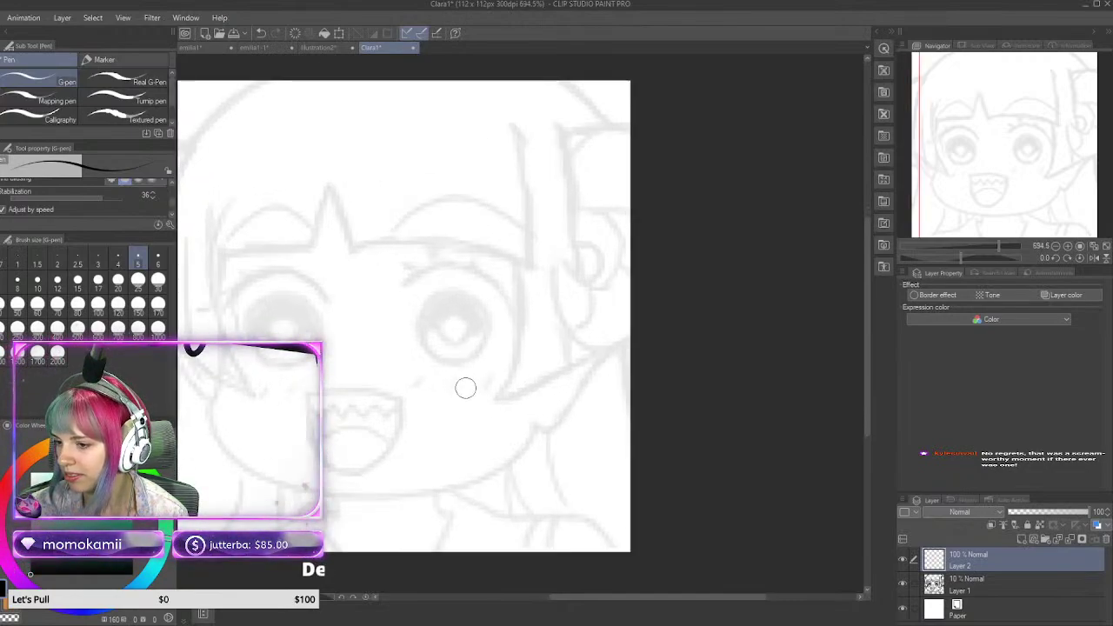
Step: Ink the spiky upper lashes at the right eye's inner side on the new layer with brush size 2
click(56, 263)
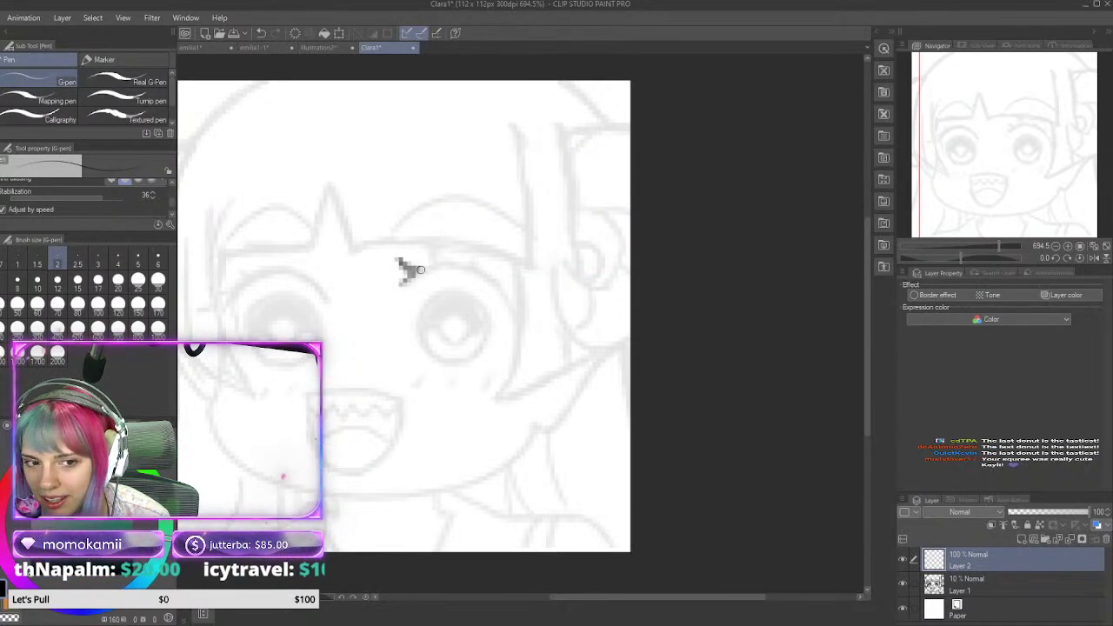
mouse_move(428, 262)
mouse_down()
mouse_move(423, 248)
mouse_move(439, 260)
mouse_move(459, 243)
mouse_up()
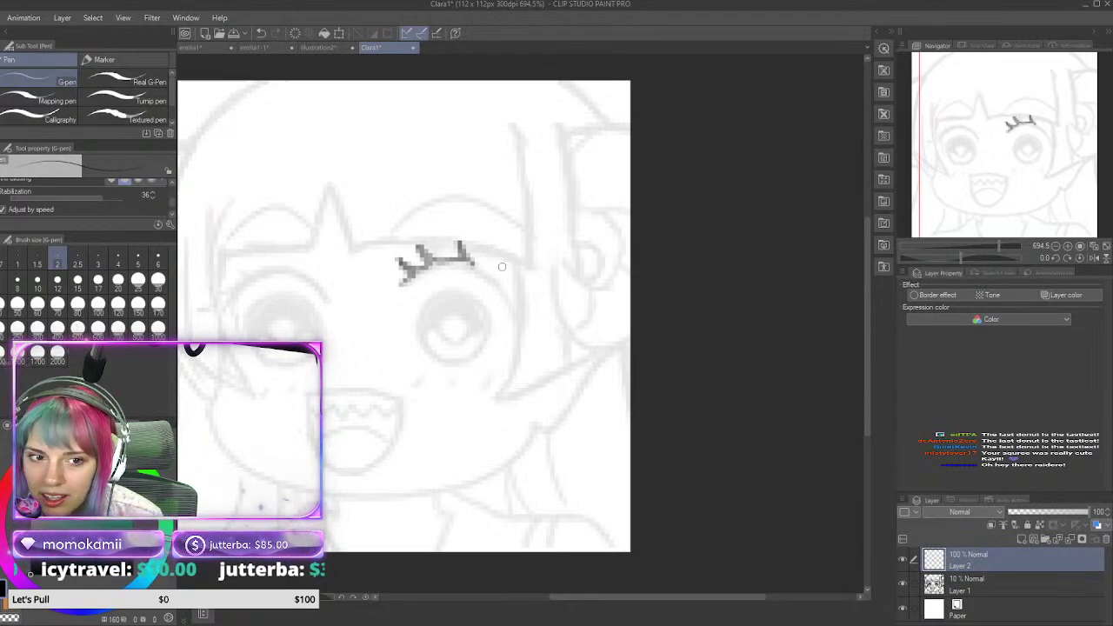
mouse_move(472, 264)
mouse_down()
mouse_move(516, 324)
mouse_move(483, 280)
mouse_move(447, 267)
mouse_move(401, 280)
mouse_up()
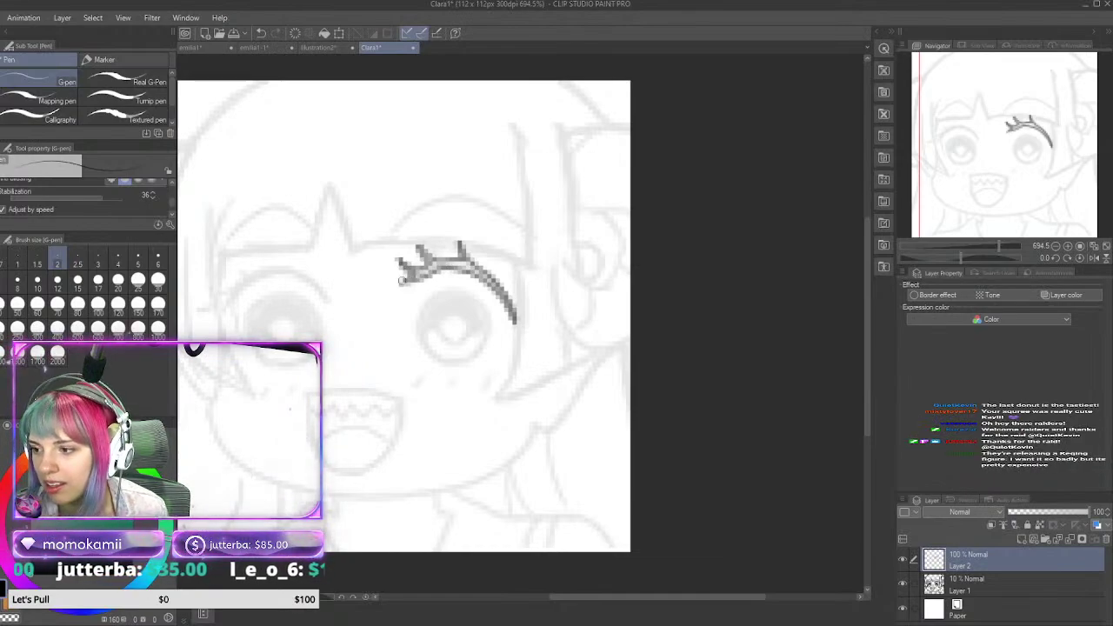
key(ctrl+z)
key(ctrl+z)
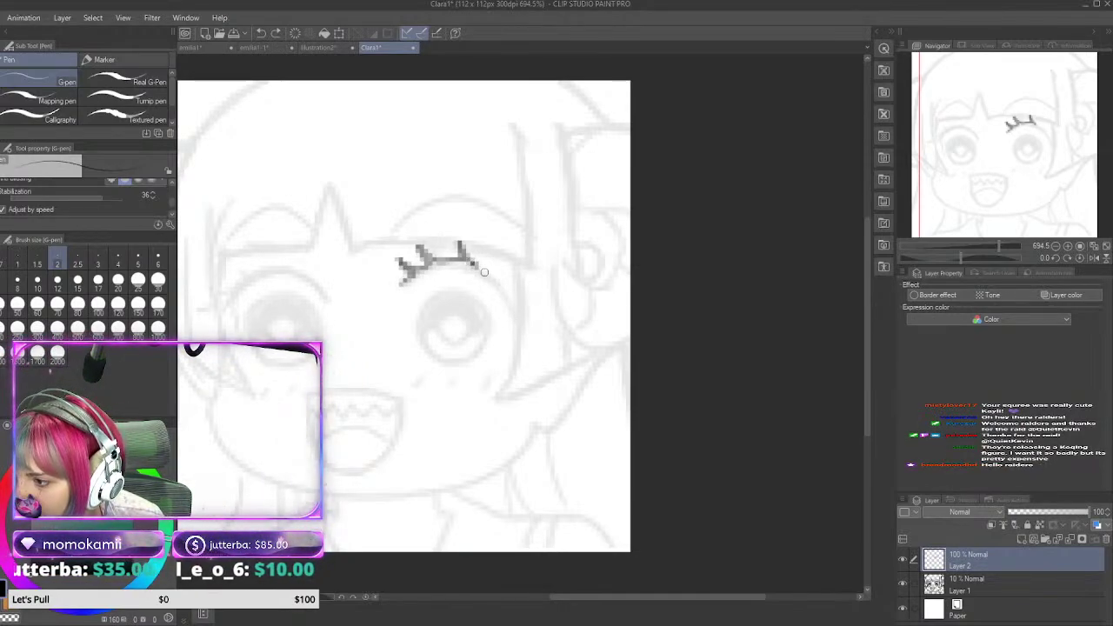
Step: Ink the right eye's upper lash line as a double curve from the inner lashes to the outer corner
drag(485, 272, 512, 309)
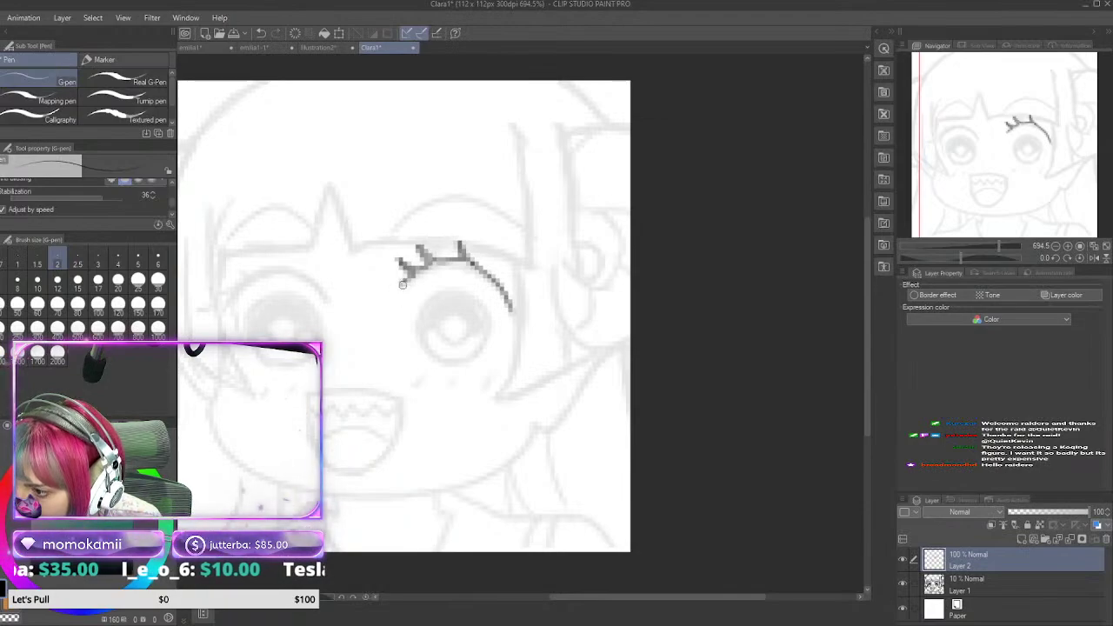
mouse_move(403, 284)
mouse_down()
mouse_move(467, 270)
mouse_move(512, 306)
mouse_up()
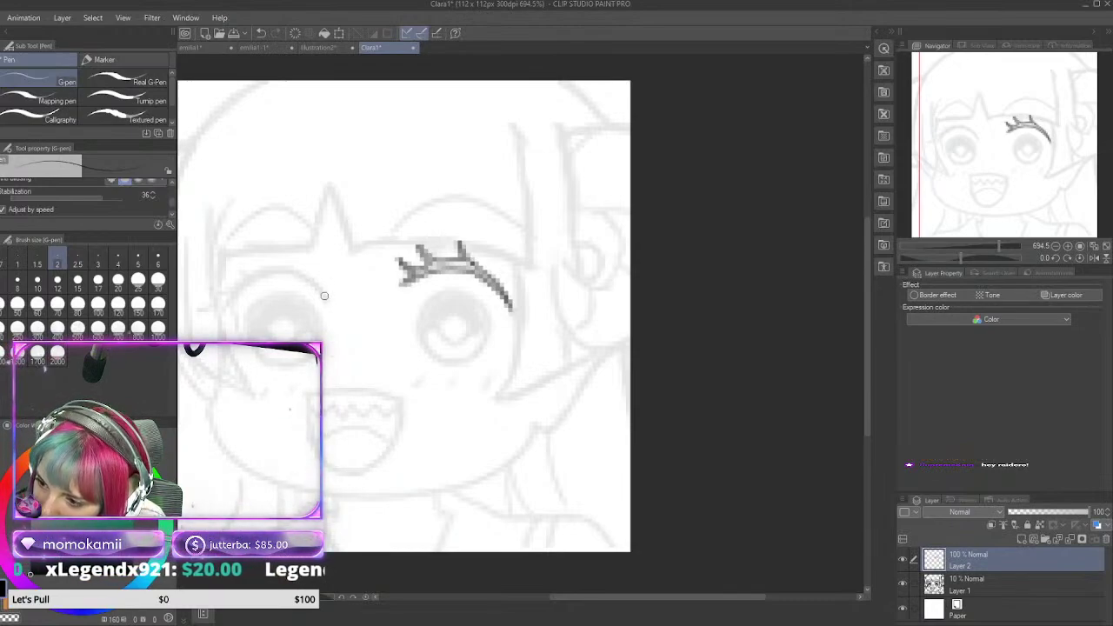
Step: Ink the left eye's upper lash line with spiky outer lashes, thickening it from the inner to the outer corner
drag(324, 296, 305, 276)
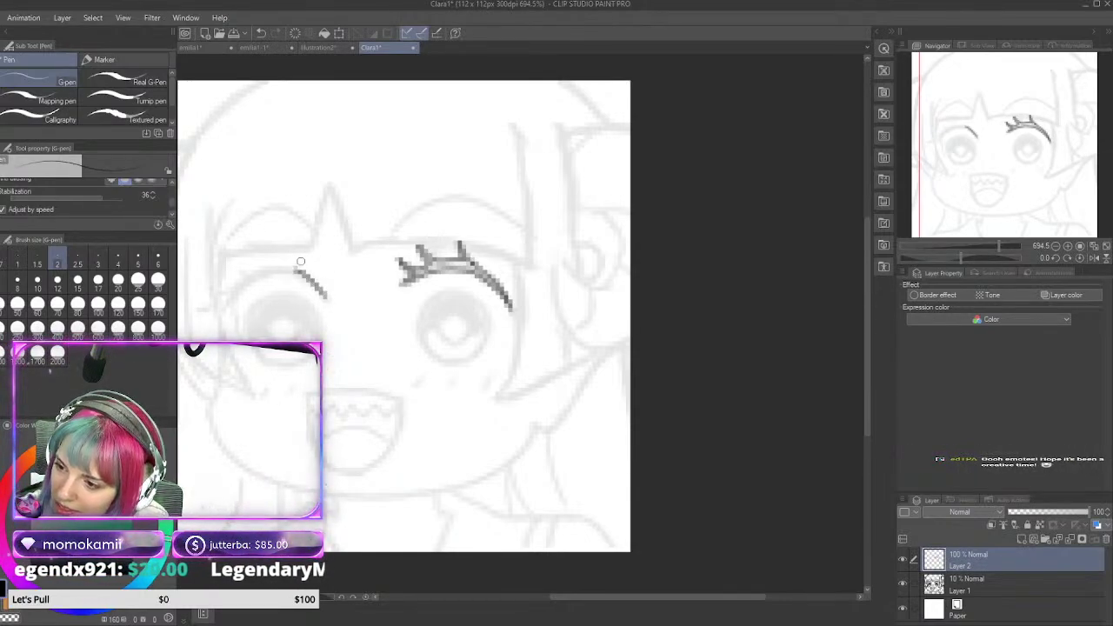
key(ctrl+z)
drag(328, 299, 294, 263)
key(ctrl+z)
mouse_move(326, 299)
mouse_down()
mouse_move(257, 252)
mouse_move(266, 271)
mouse_move(233, 263)
mouse_up()
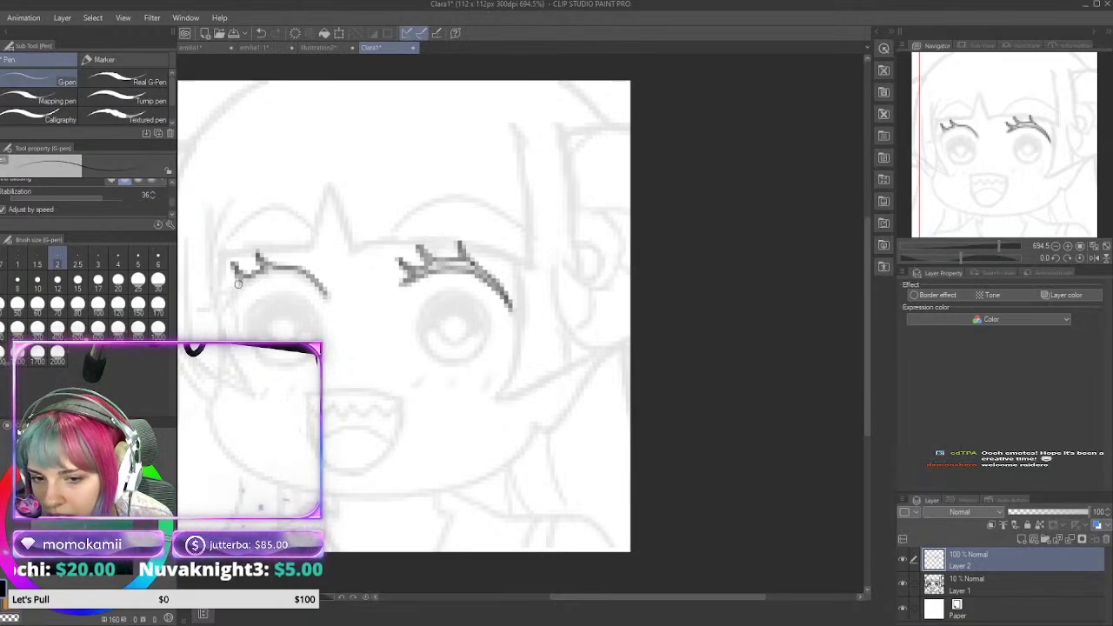
mouse_move(239, 280)
mouse_down()
mouse_move(217, 294)
mouse_move(229, 310)
mouse_move(259, 281)
mouse_move(306, 278)
mouse_move(326, 295)
mouse_up()
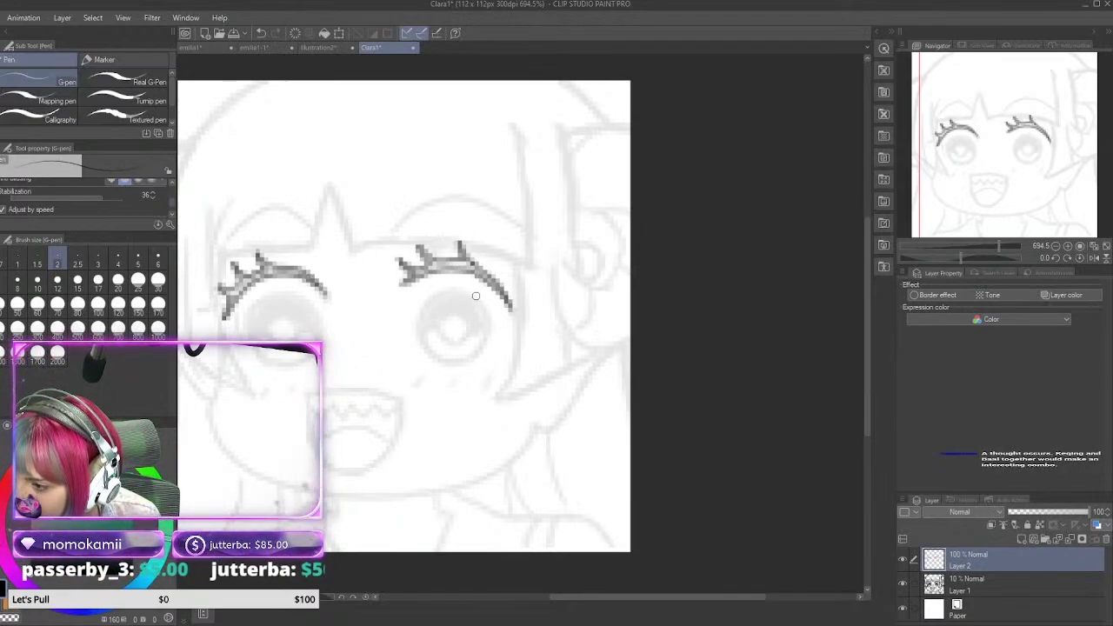
Step: Ink the right eye's round iris outline beneath the upper lash line
mouse_move(481, 301)
mouse_down()
mouse_move(485, 346)
mouse_move(468, 360)
mouse_move(445, 362)
mouse_move(421, 345)
mouse_move(420, 302)
mouse_move(452, 282)
mouse_move(492, 307)
mouse_move(491, 339)
mouse_move(468, 361)
mouse_move(427, 348)
mouse_move(419, 321)
mouse_move(450, 286)
mouse_move(468, 285)
mouse_move(498, 341)
mouse_up()
key(ctrl+z)
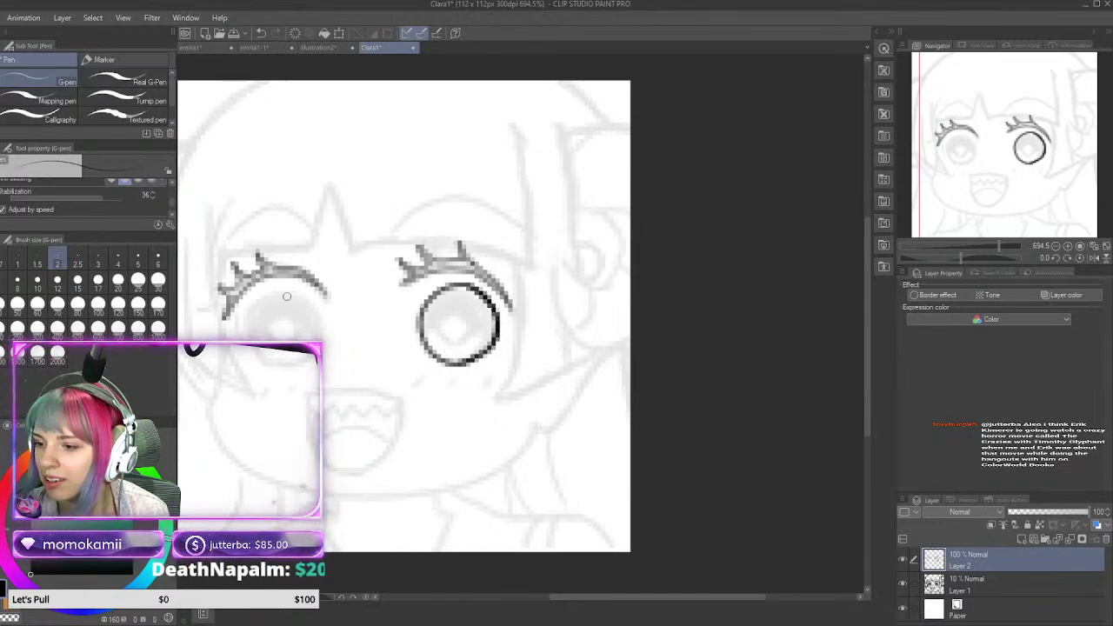
Step: Try to ink the left eye's iris outline freehand, and undo the strokes
mouse_move(306, 300)
mouse_down()
mouse_move(322, 336)
mouse_move(248, 352)
mouse_move(250, 308)
mouse_move(295, 288)
mouse_up()
key(ctrl+z)
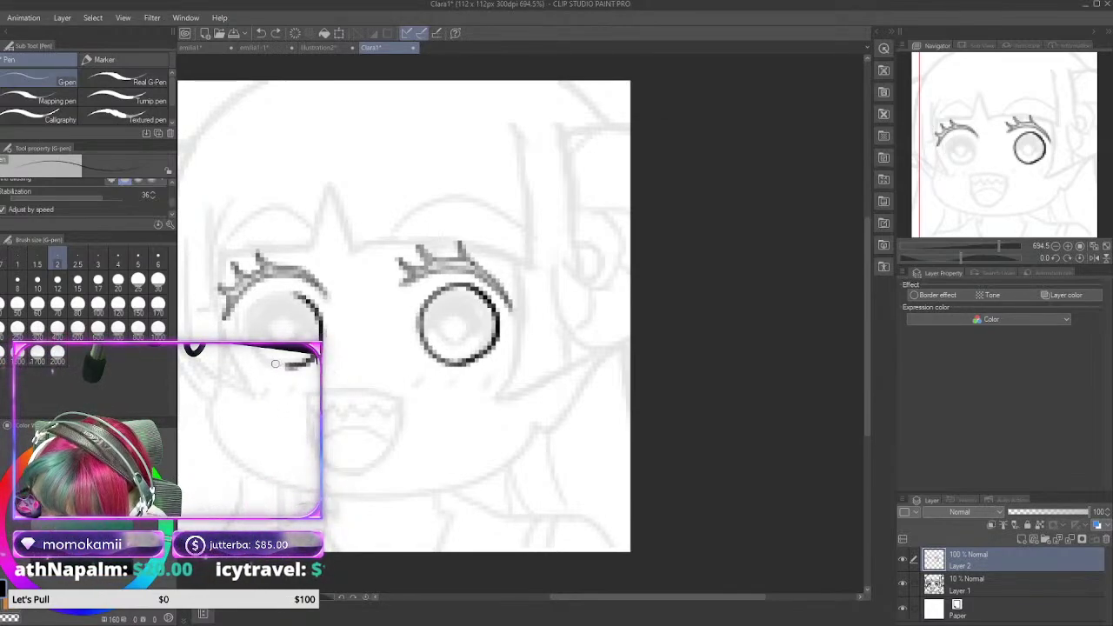
mouse_move(258, 300)
mouse_down()
mouse_move(300, 291)
mouse_move(327, 314)
mouse_move(330, 332)
mouse_move(297, 352)
mouse_up()
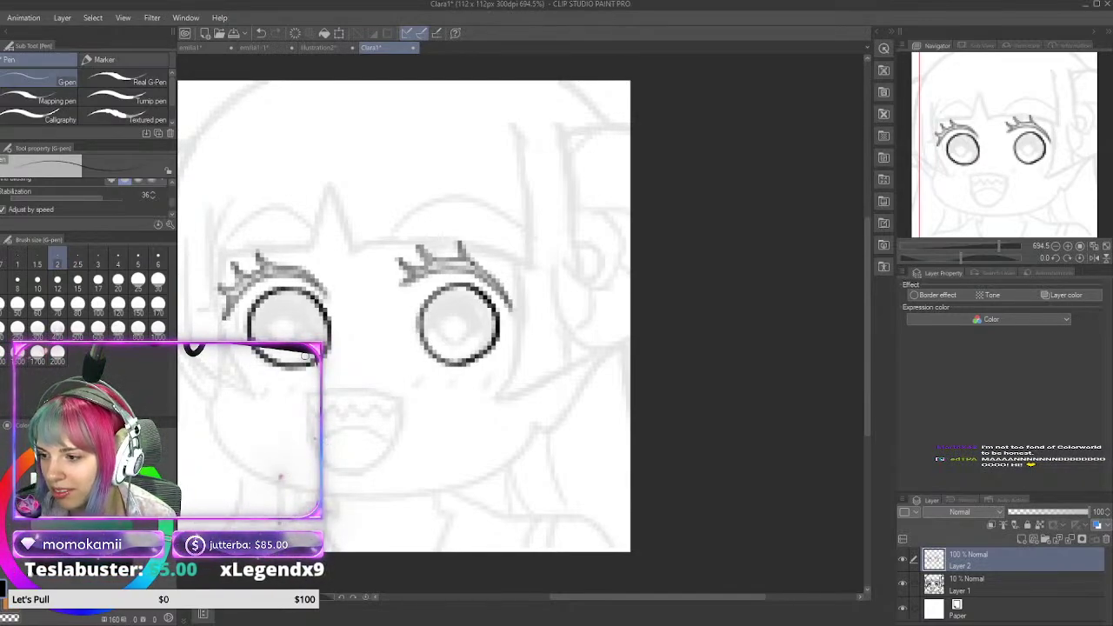
key(ctrl+z)
key(ctrl+z)
key(ctrl+z)
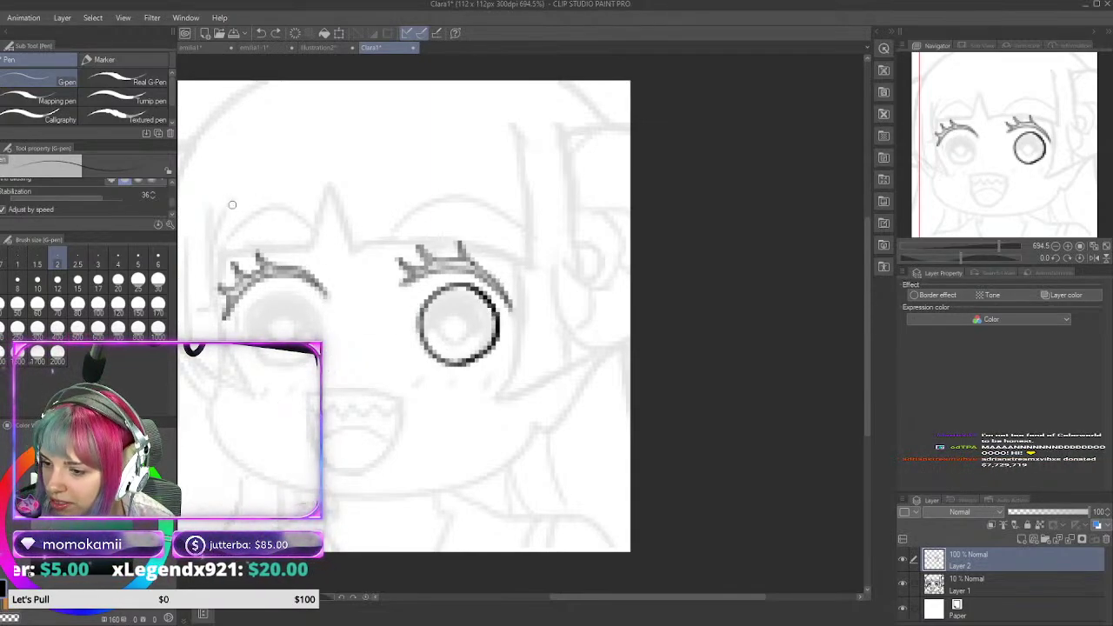
Step: Lasso the right eye's iris outline and duplicate it onto a new layer
key(m)
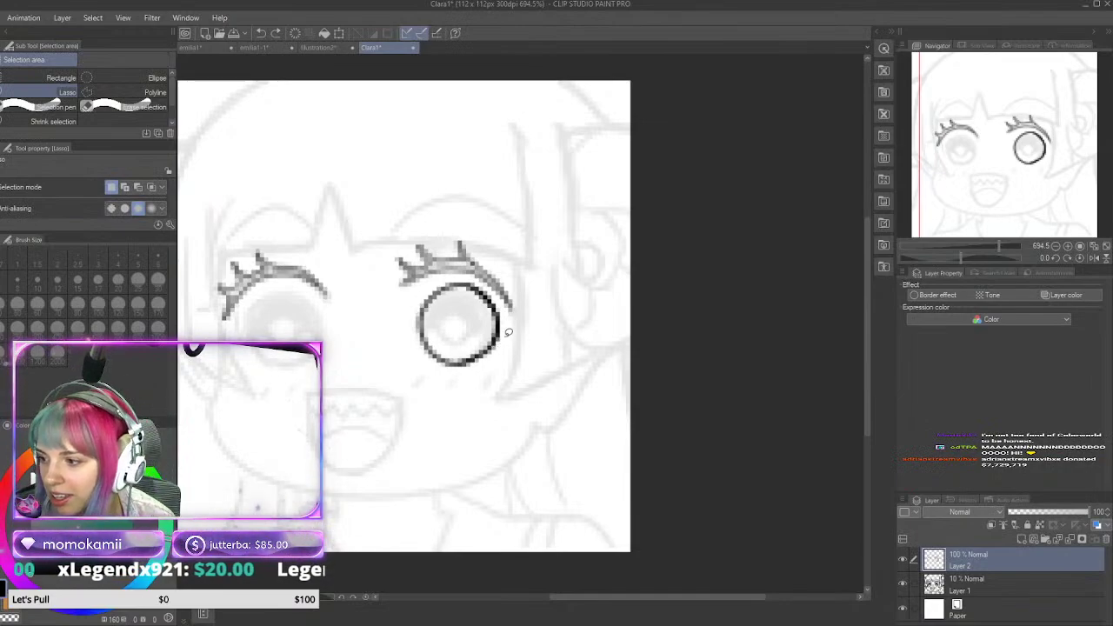
mouse_move(502, 298)
mouse_down()
mouse_move(470, 275)
mouse_move(424, 290)
mouse_move(479, 385)
mouse_move(509, 352)
mouse_up()
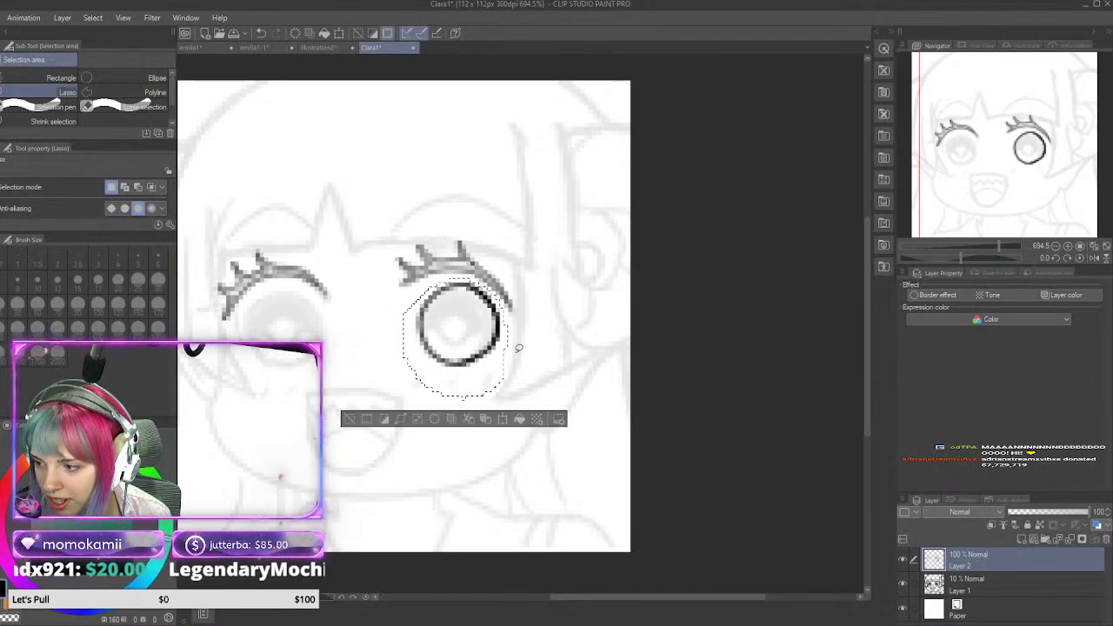
key(ctrl+c)
key(ctrl+v)
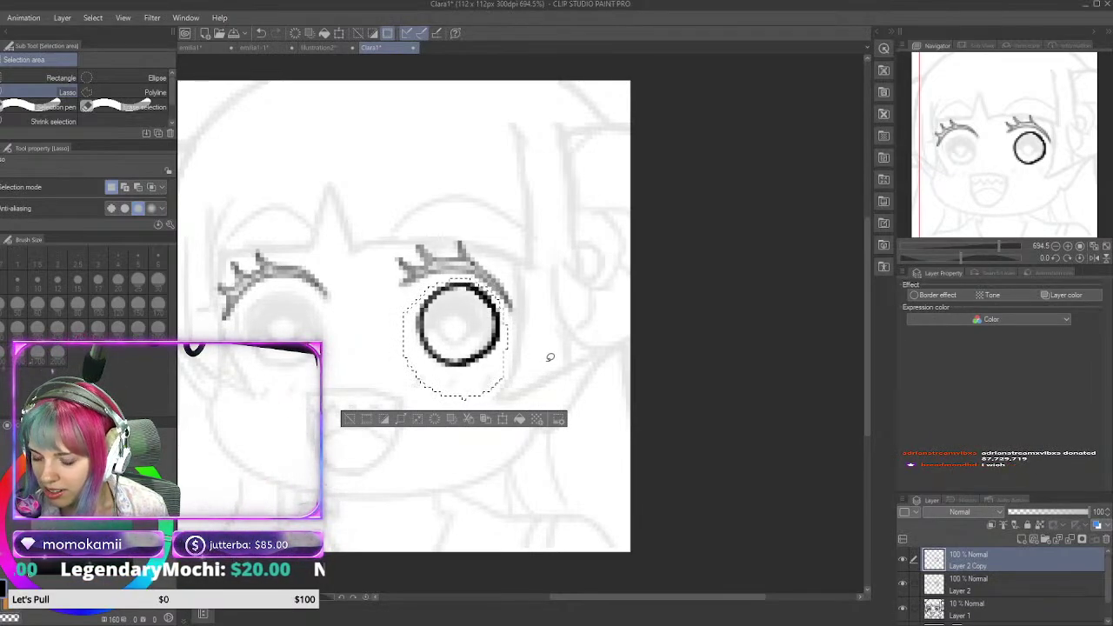
Step: Flip the copied iris outline horizontally and place it over the left eye's sketched iris below the lashes
key(ctrl+t)
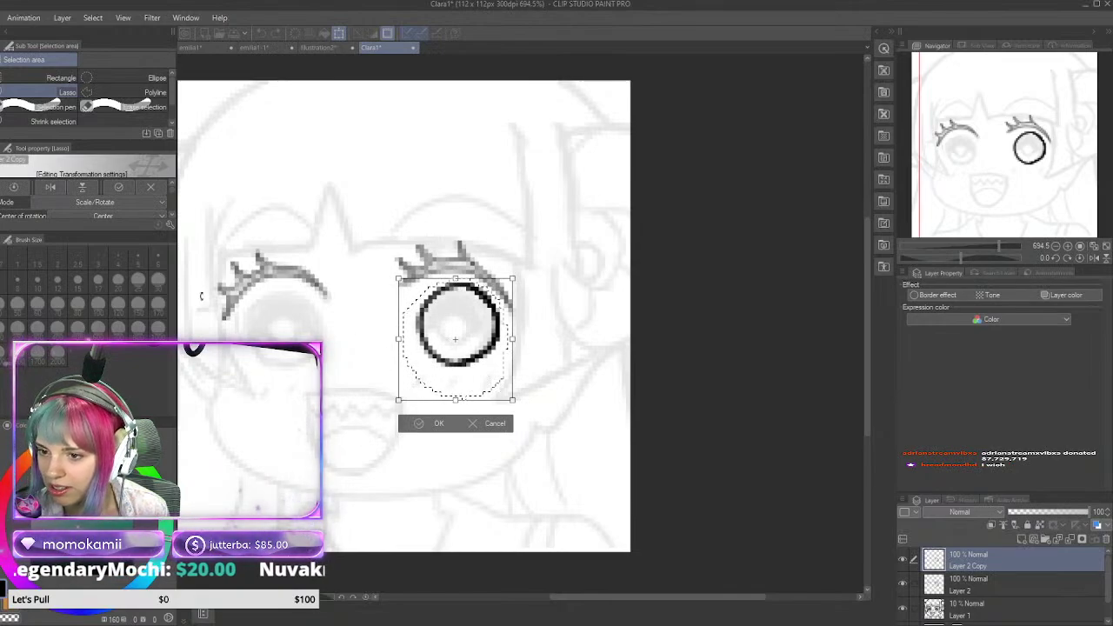
click(50, 187)
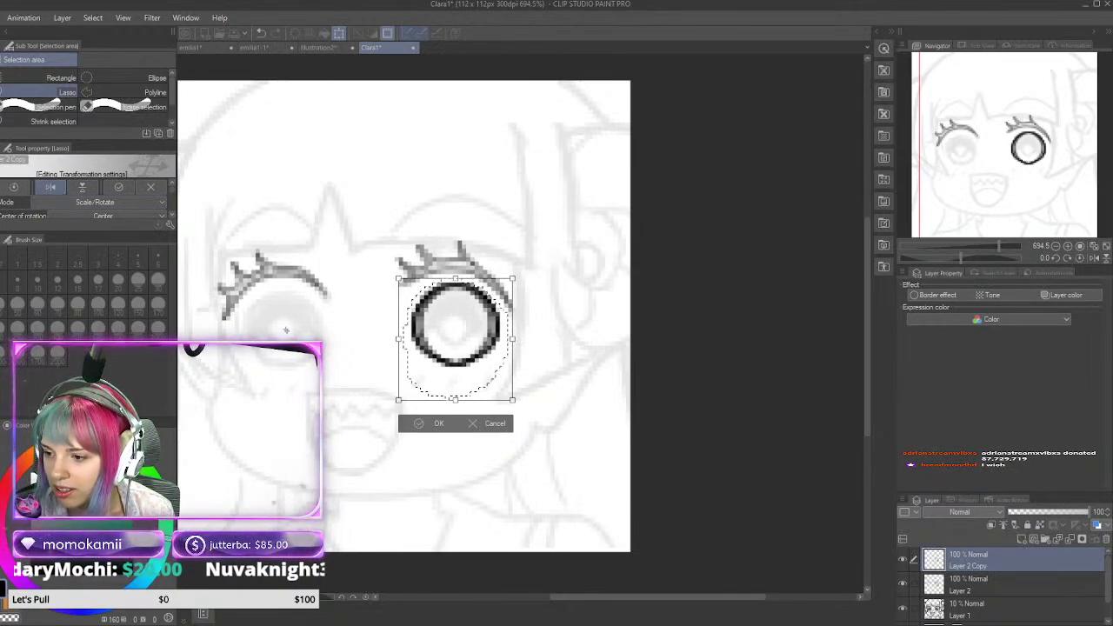
drag(485, 355, 315, 358)
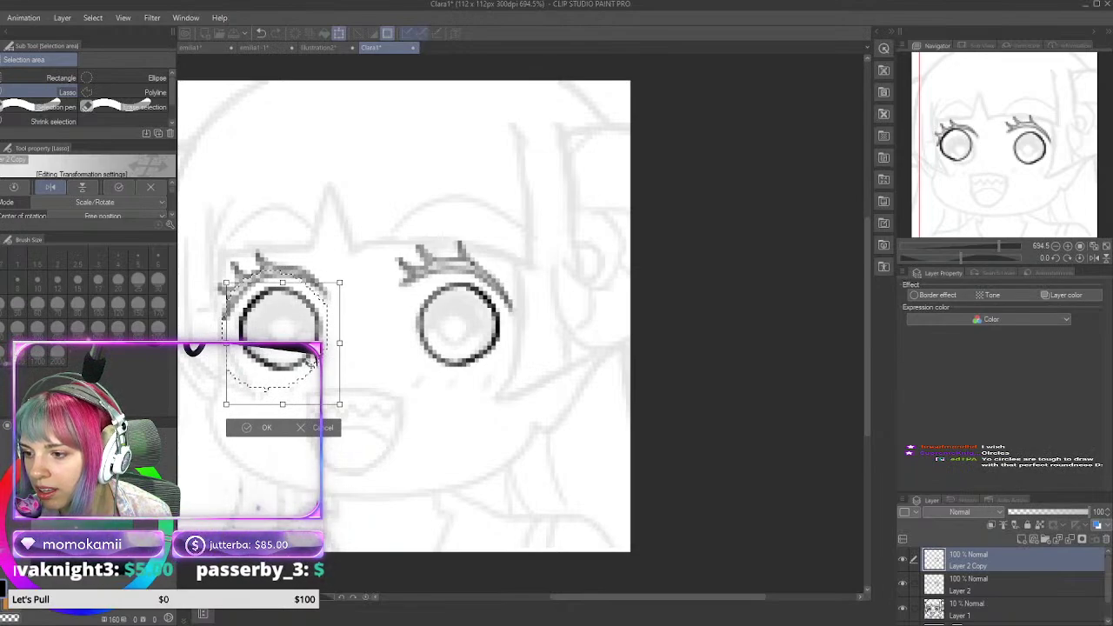
drag(311, 364, 306, 360)
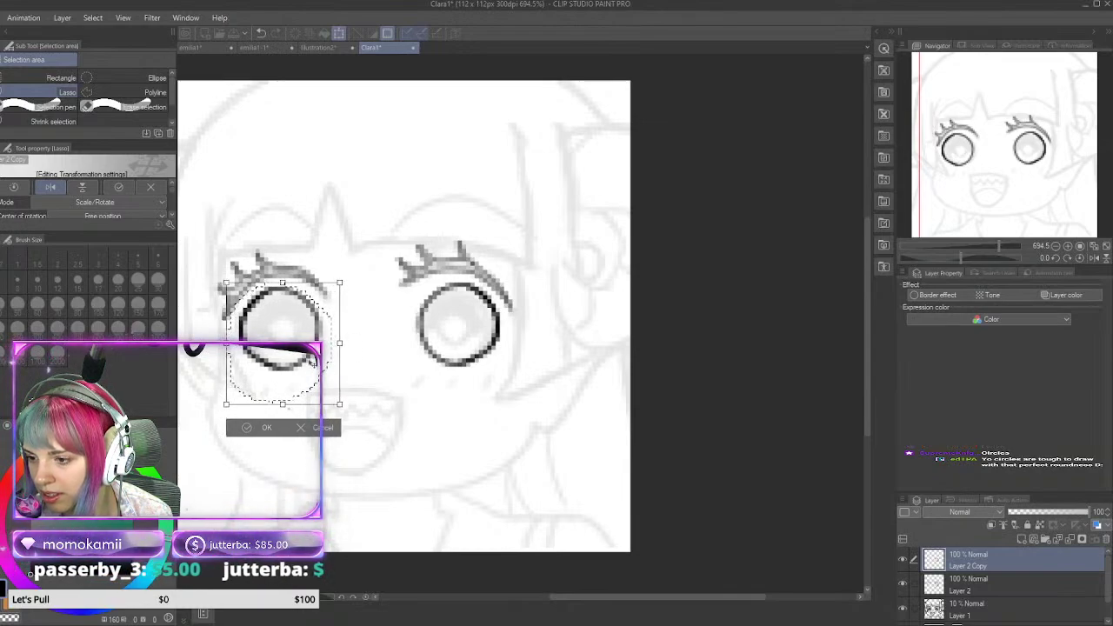
key(Down)
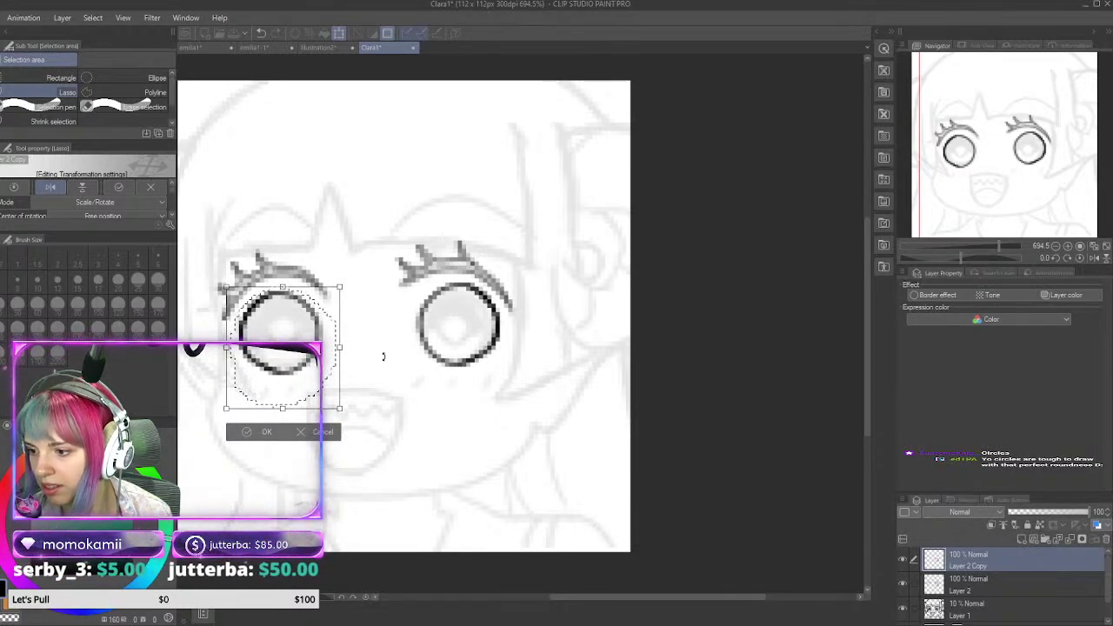
click(259, 432)
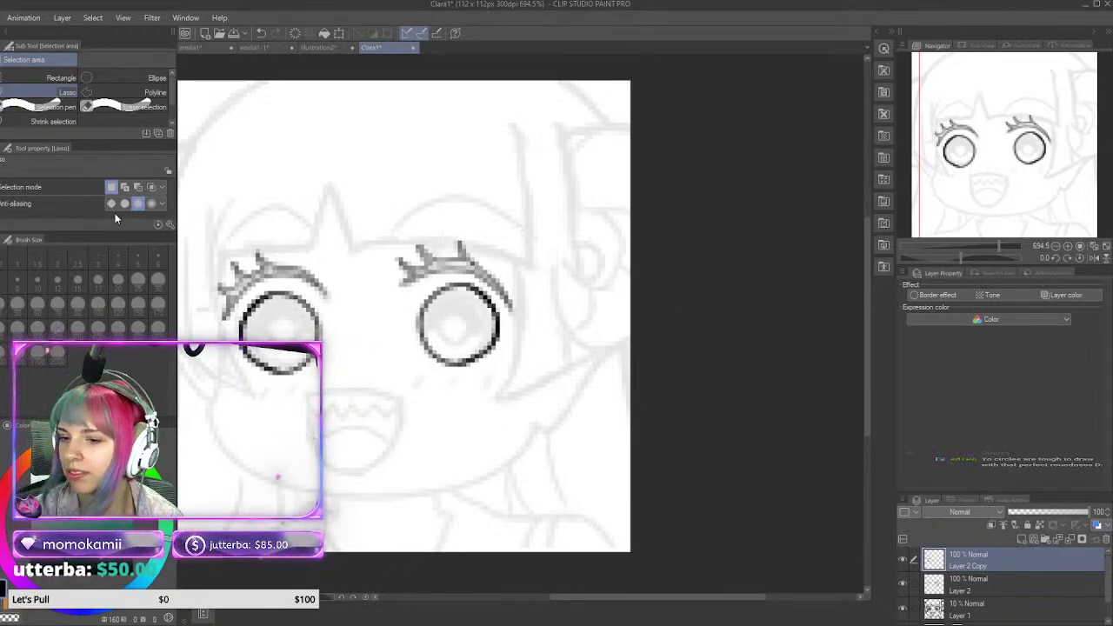
Step: Ink a small round pupil ring in the centre of the right iris with the G-pen at brush size 2
key(p)
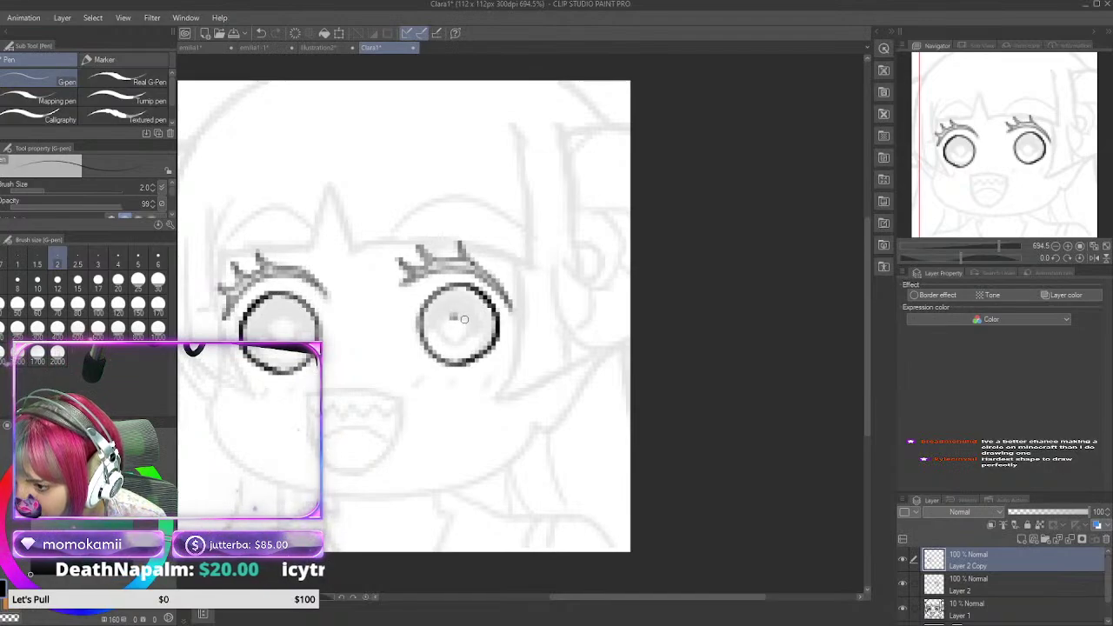
mouse_move(464, 319)
mouse_down()
mouse_move(447, 342)
mouse_move(456, 317)
mouse_up()
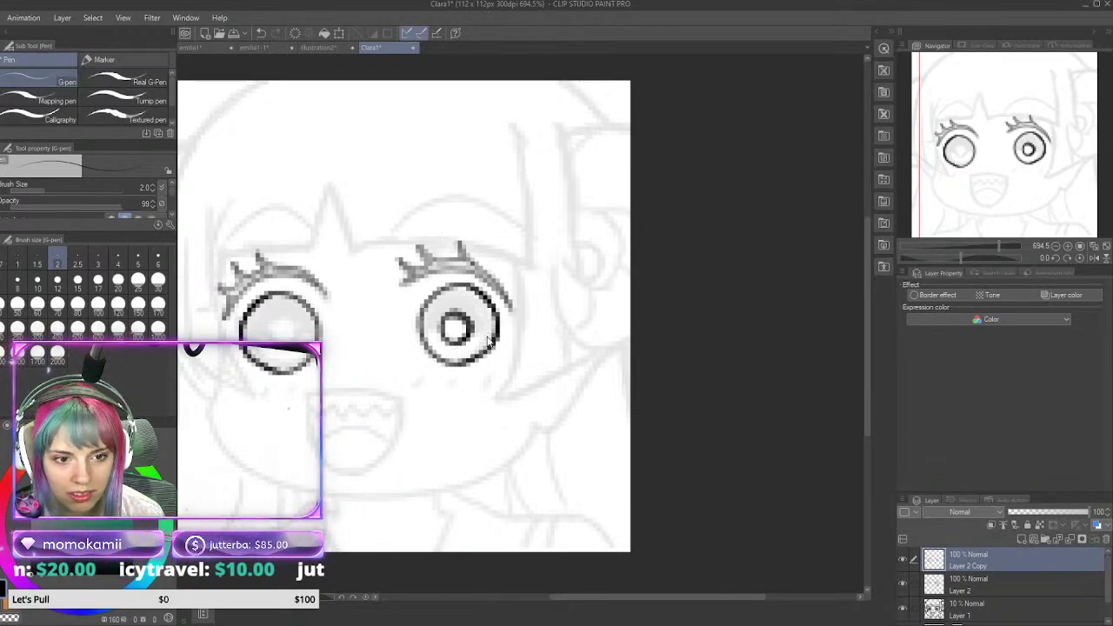
key(ctrl+z)
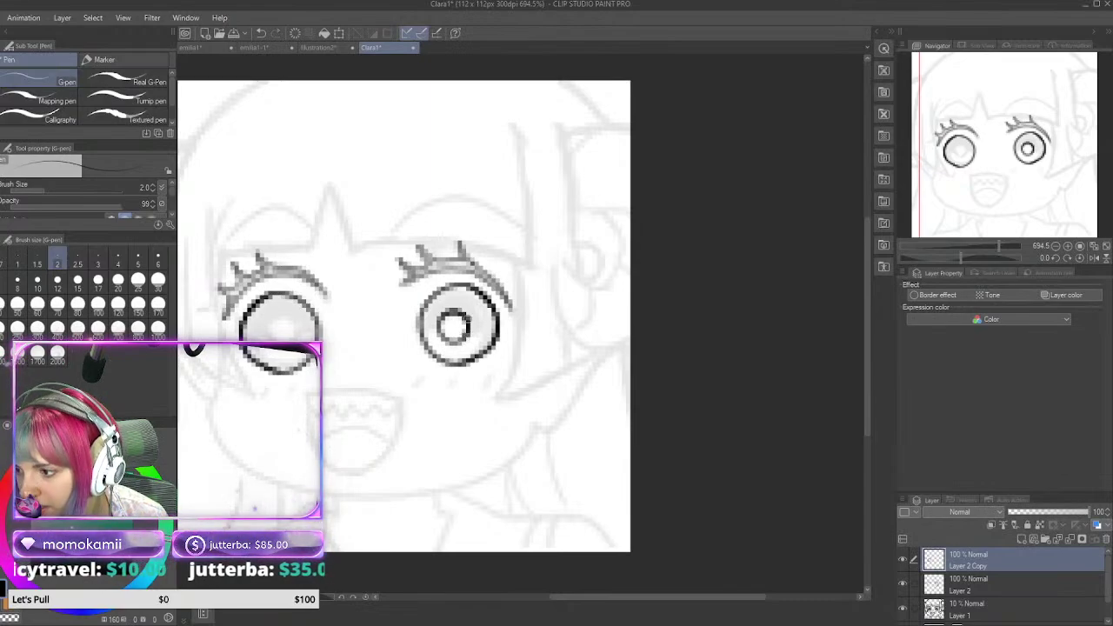
key(ctrl+z)
mouse_move(458, 307)
mouse_down()
mouse_move(443, 337)
mouse_move(456, 307)
mouse_move(459, 339)
mouse_up()
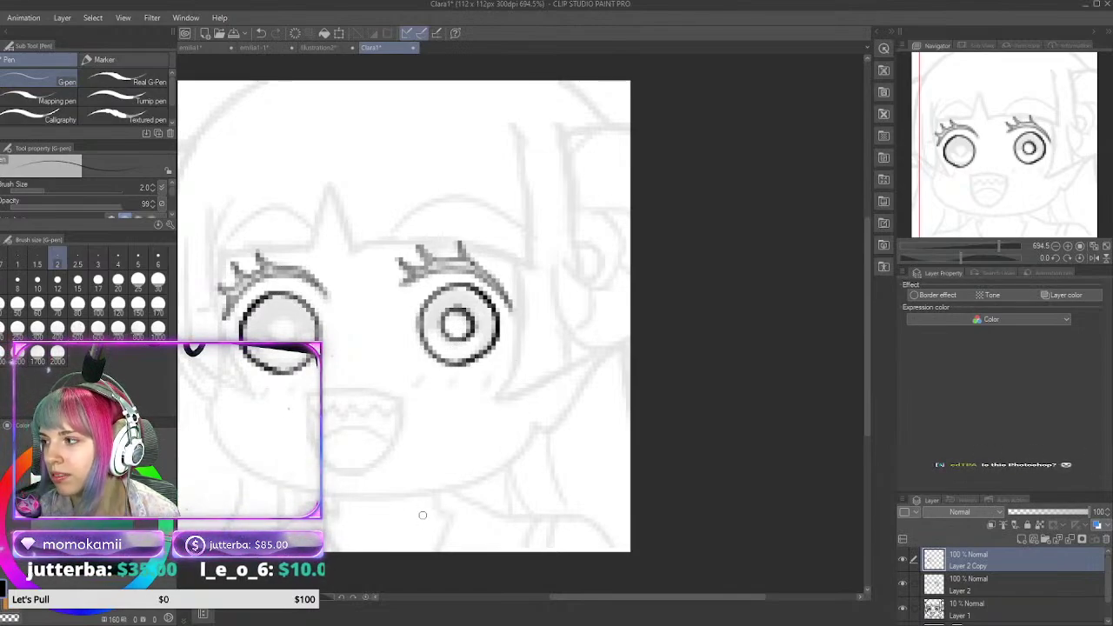
Step: Lasso the right eye's pupil ring and duplicate it onto a new layer
key(m)
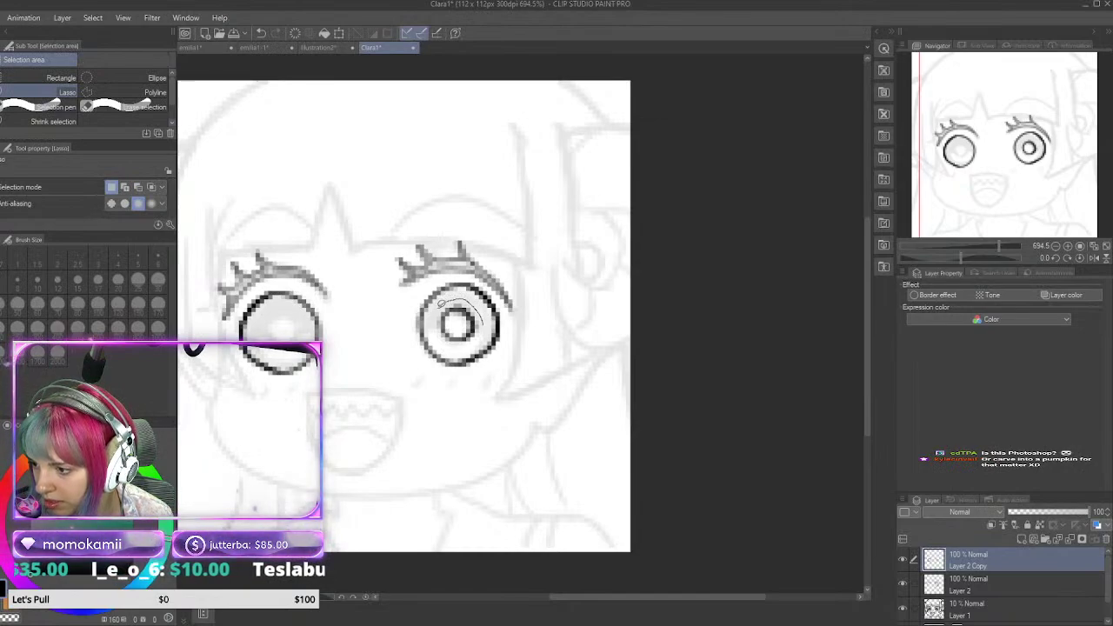
drag(443, 337, 447, 341)
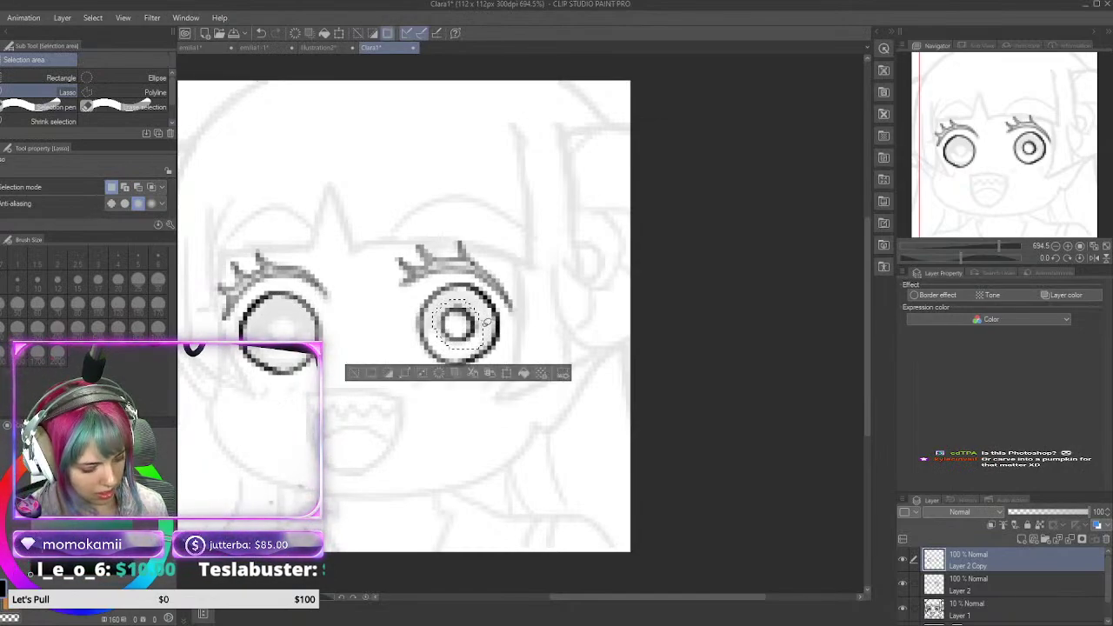
key(ctrl+c)
key(ctrl+v)
Step: Move the copied pupil ring into the left iris and fine-tune its position around the iris centre
key(ctrl+t)
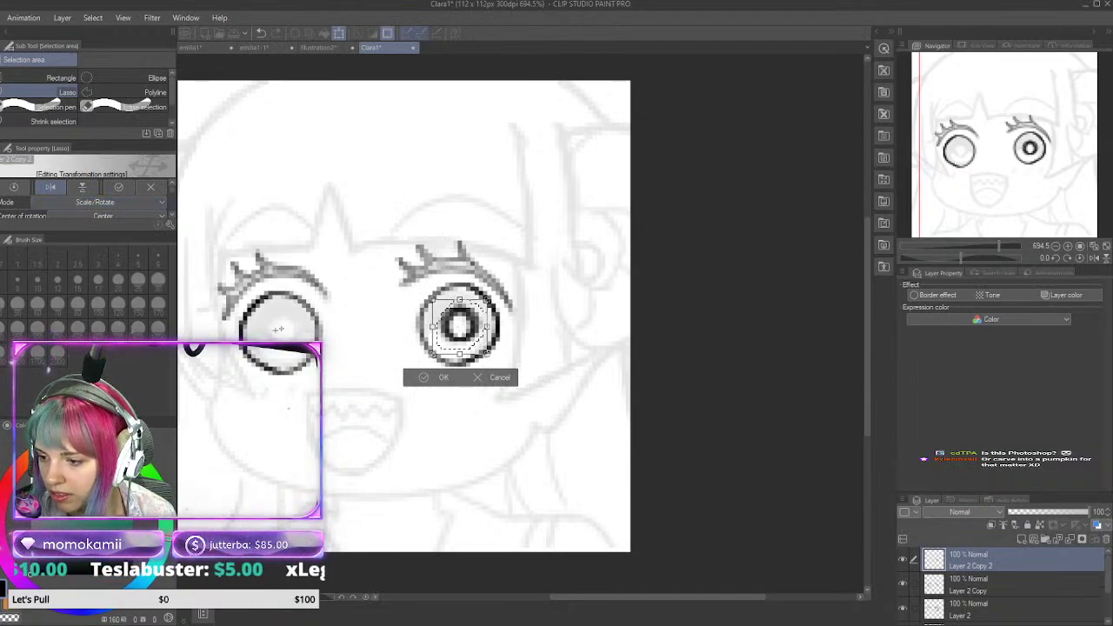
drag(472, 338, 287, 347)
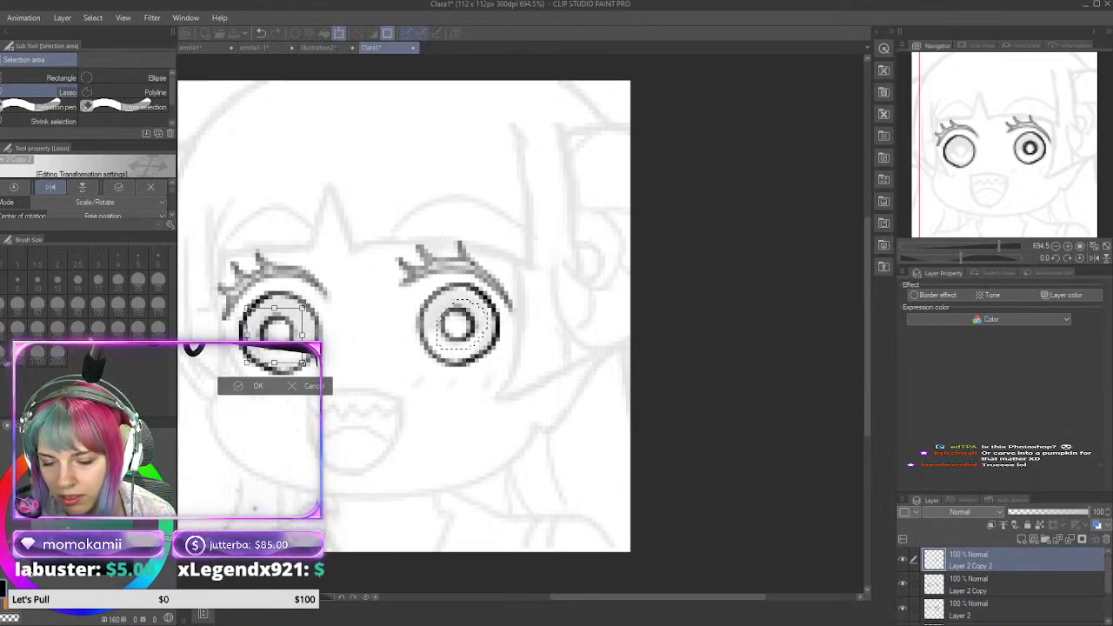
key(Up)
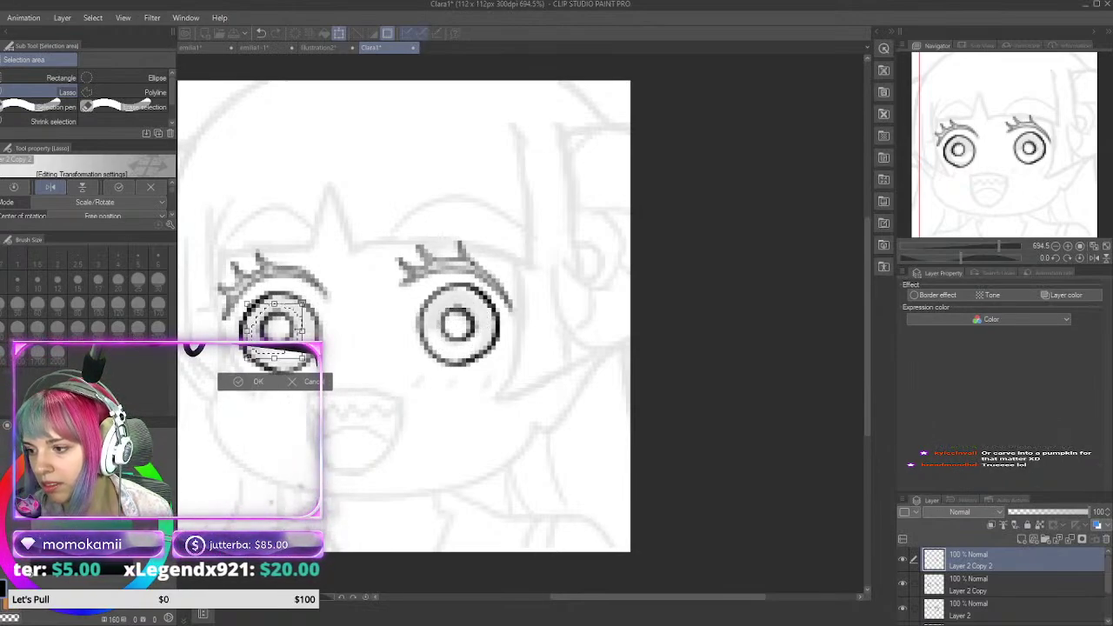
mouse_move(274, 359)
mouse_down()
mouse_move(295, 360)
mouse_move(276, 363)
mouse_up()
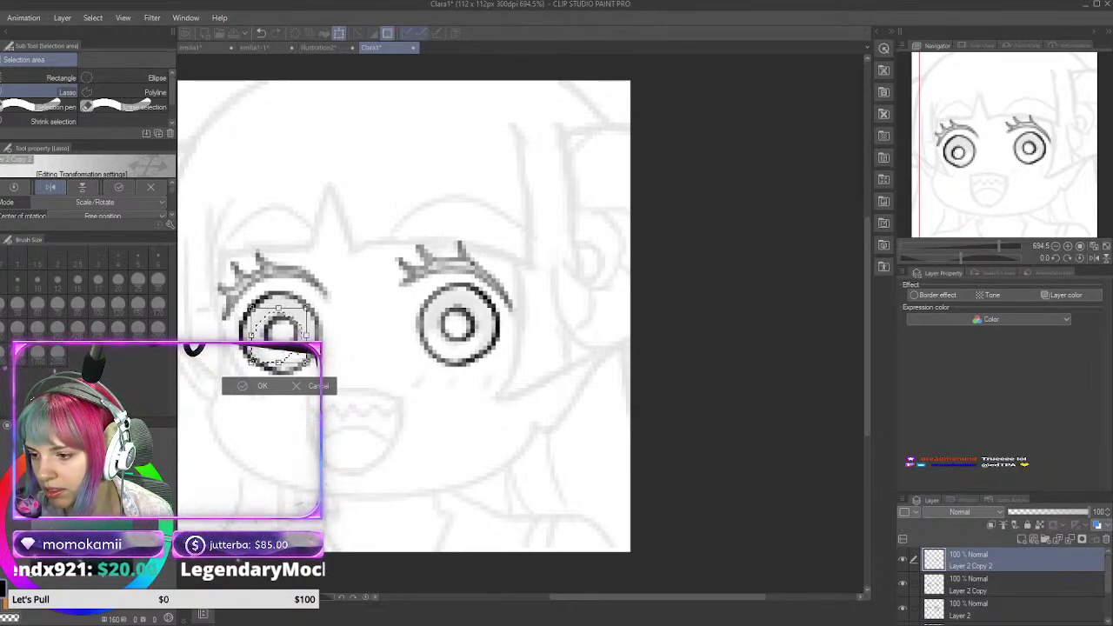
key(Left)
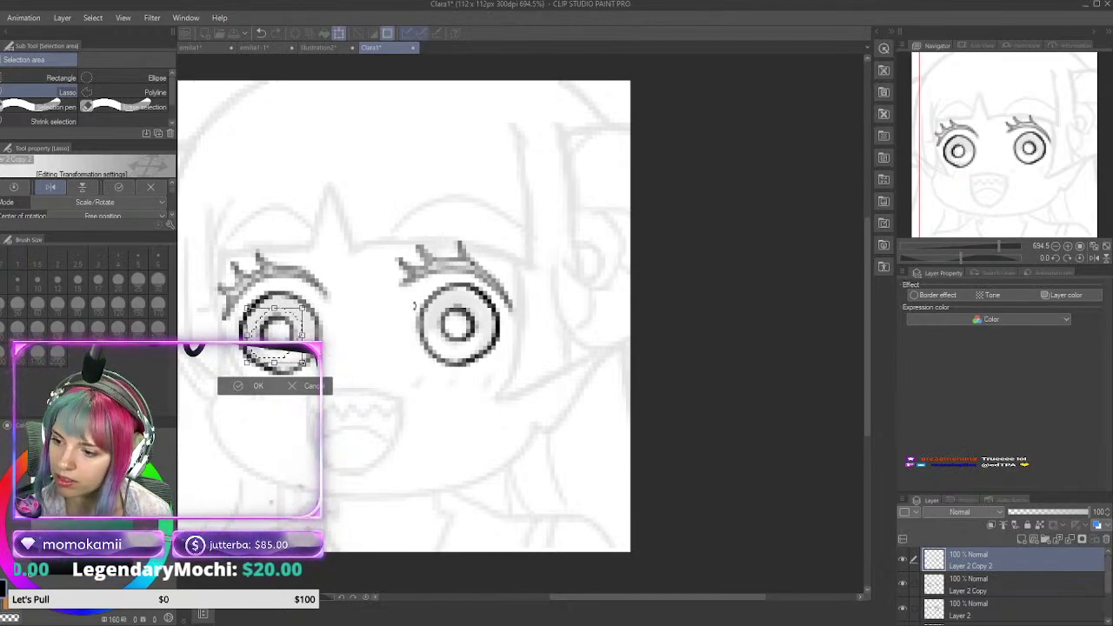
key(Right)
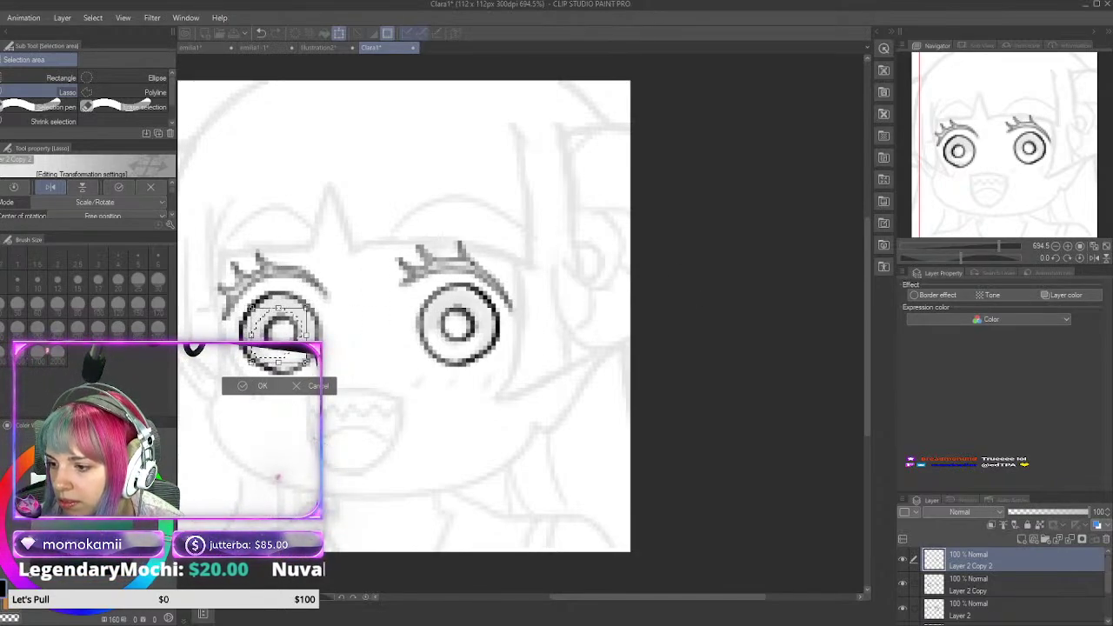
key(Up)
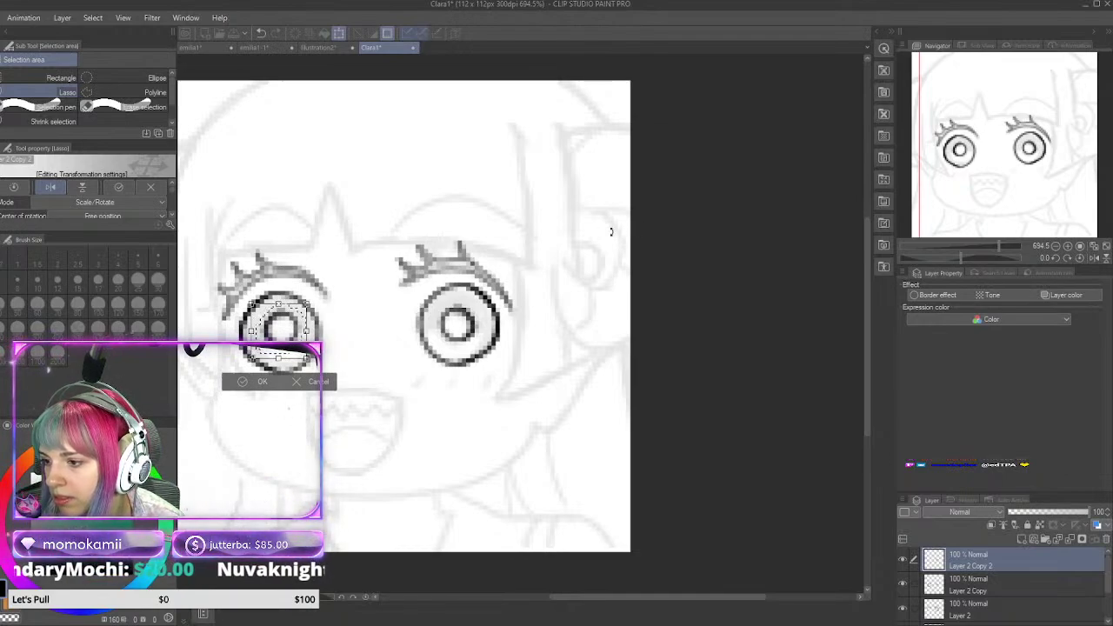
key(Left)
key(Down)
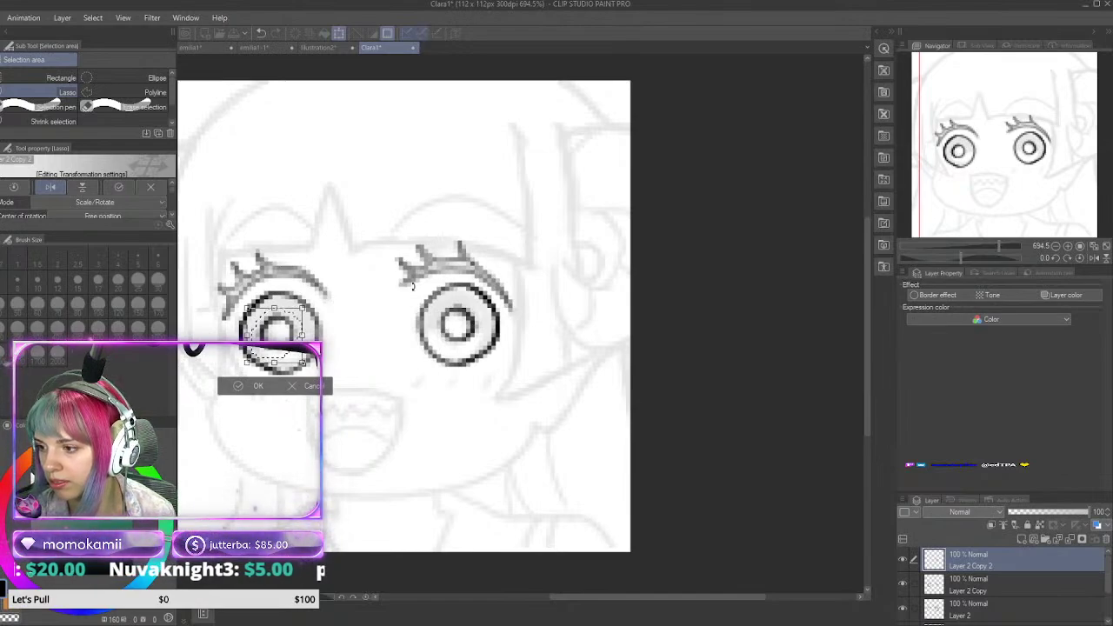
click(259, 386)
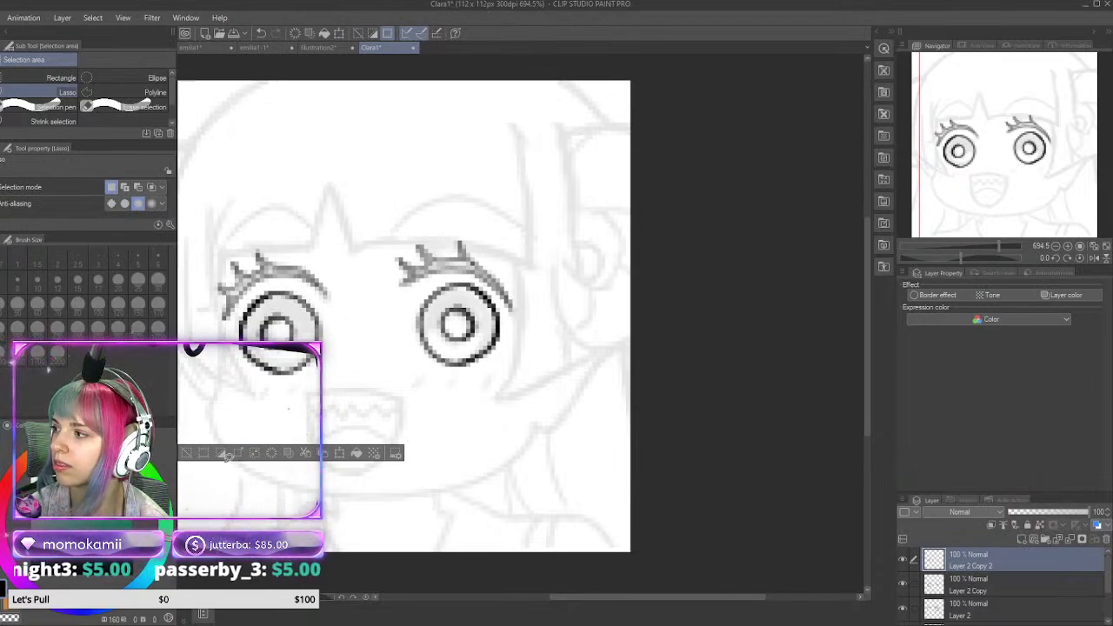
Step: Nudge the left eye's pupil ring slightly to the right with the Move layer tool and check its placement
key(w)
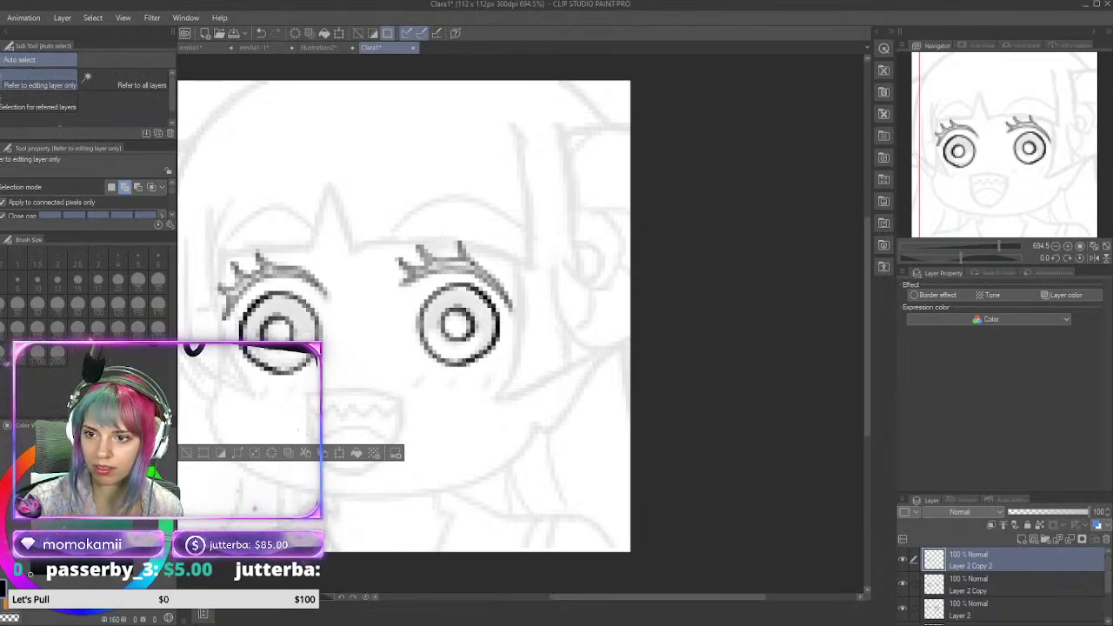
key(k)
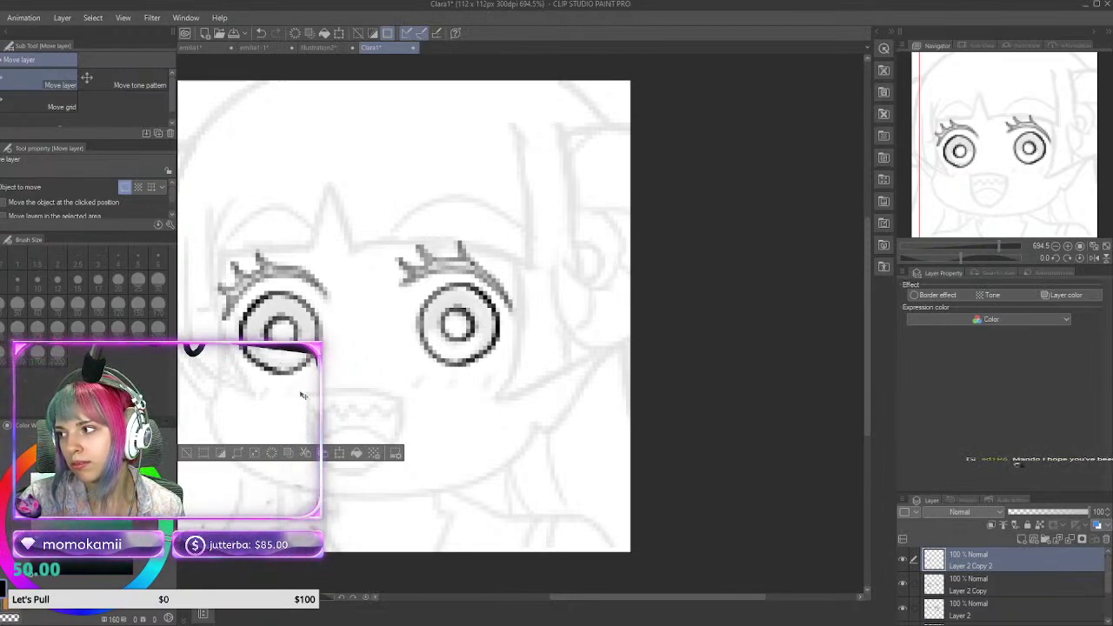
scroll(302, 395, up, 1)
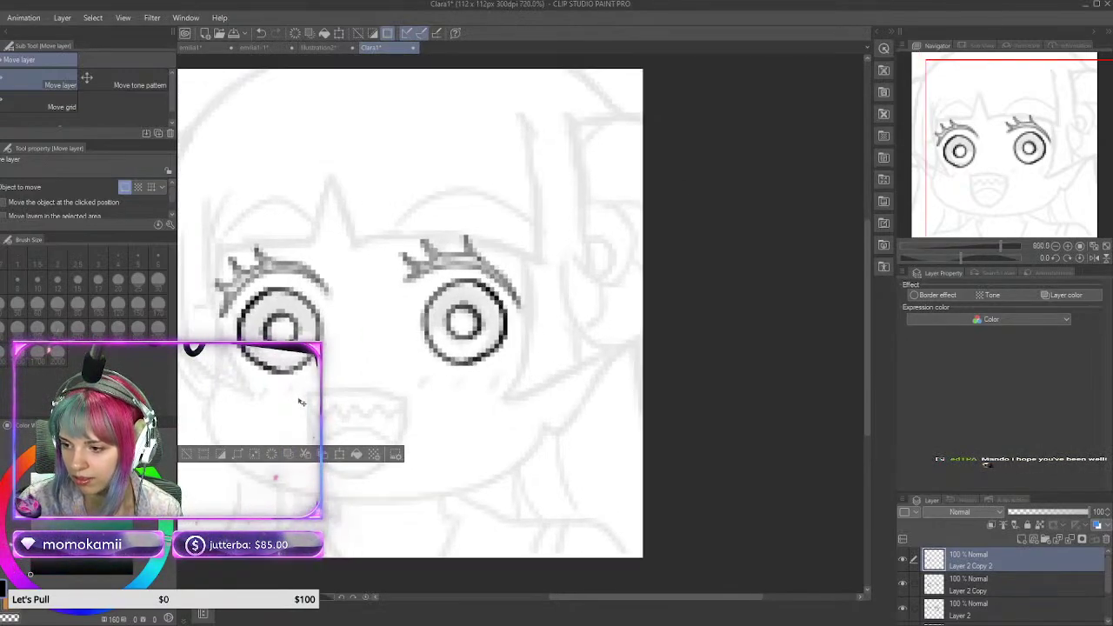
scroll(301, 401, down, 3)
scroll(302, 402, up, 2)
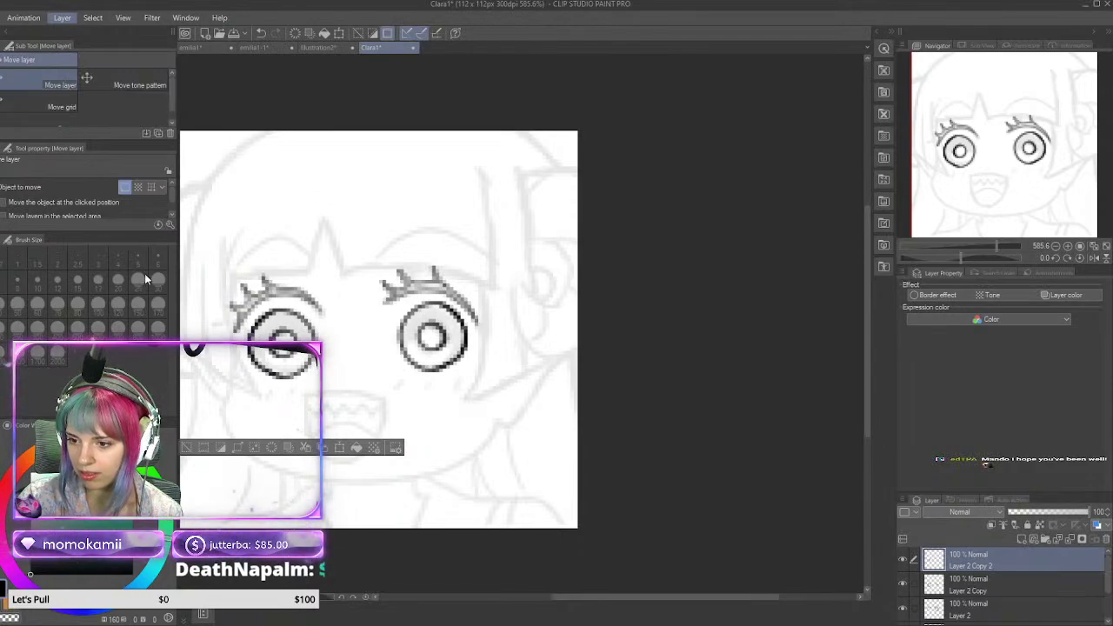
Step: Merge the two copied eye layers down into Layer 2 and toggle its visibility to check the combined line art
key(ctrl+e)
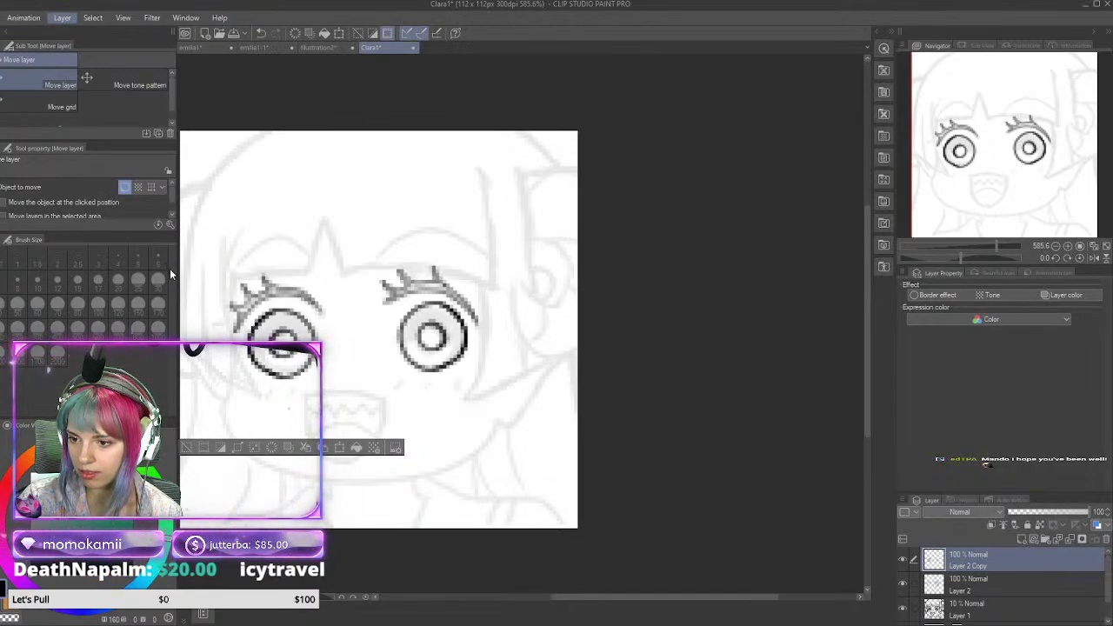
key(ctrl+e)
click(903, 555)
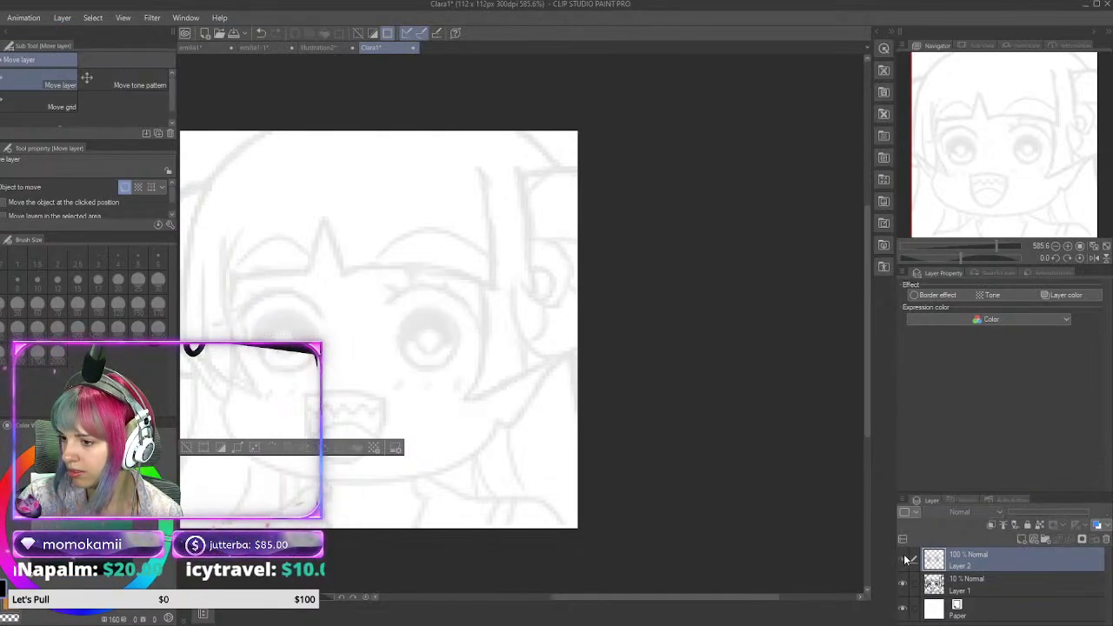
click(903, 557)
scroll(528, 381, down, 1)
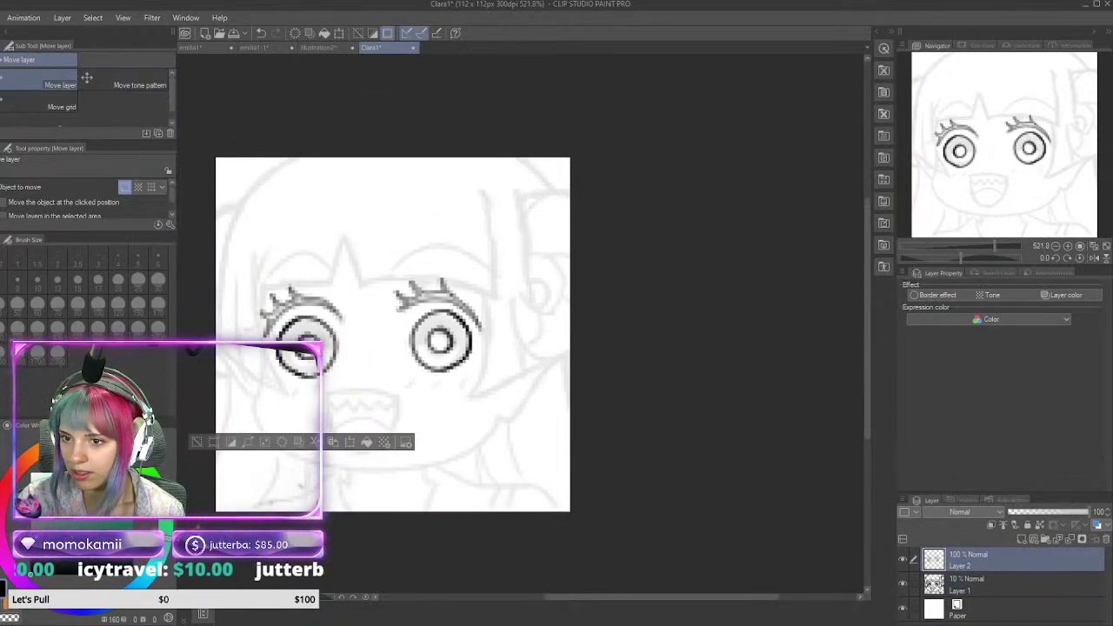
Step: Try a G-pen stroke at brush size 2 across the mouth sketch and undo it
key(p)
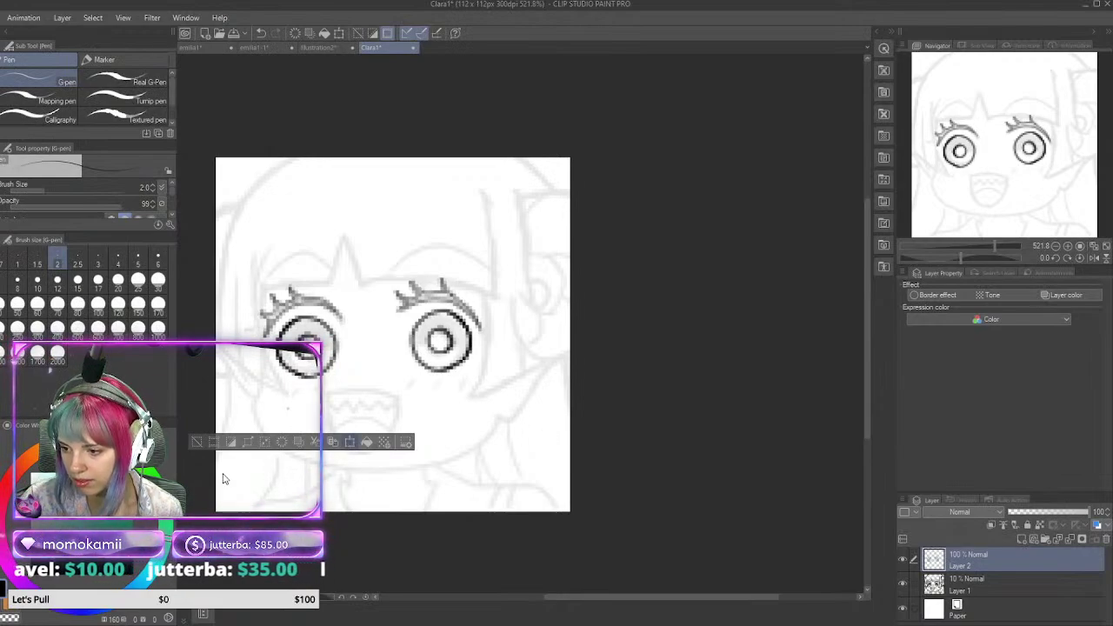
scroll(317, 358, up, 2)
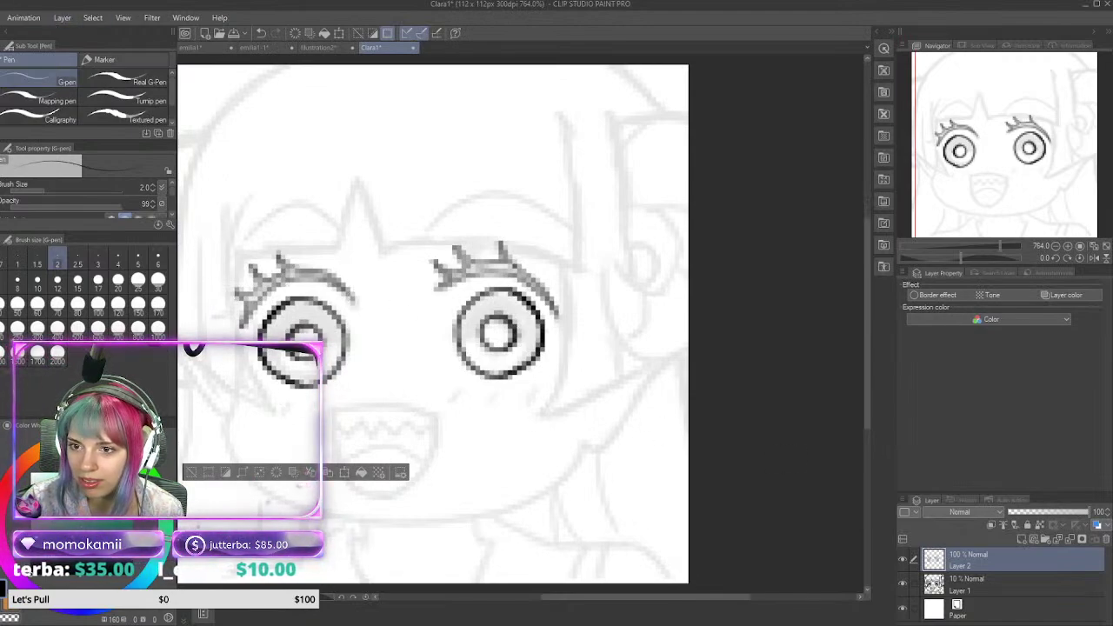
key(m)
key(ctrl+d)
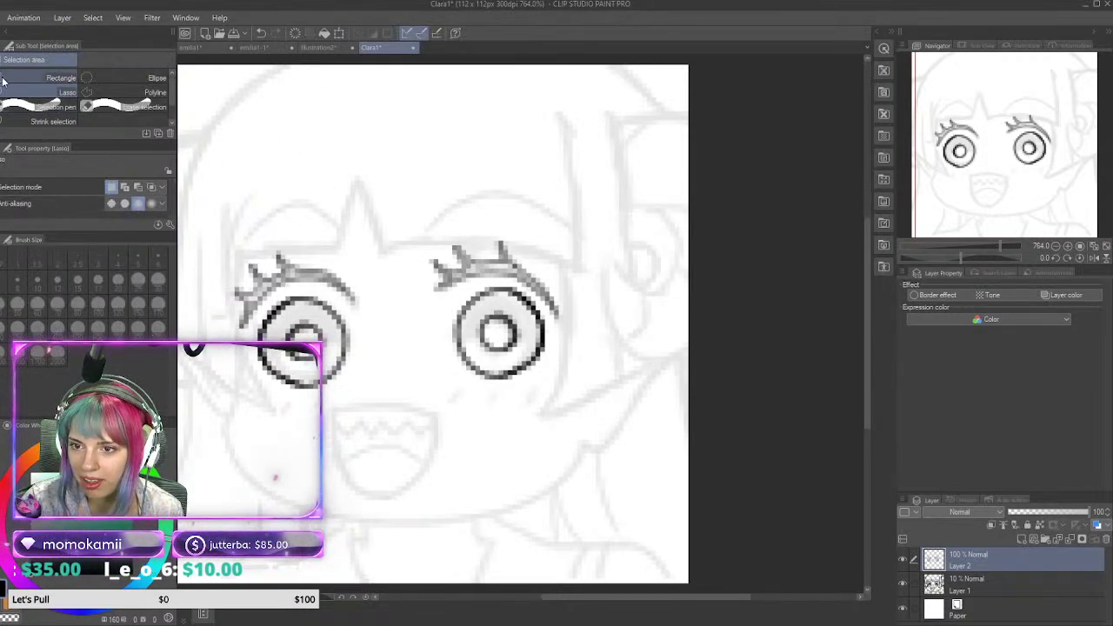
key(p)
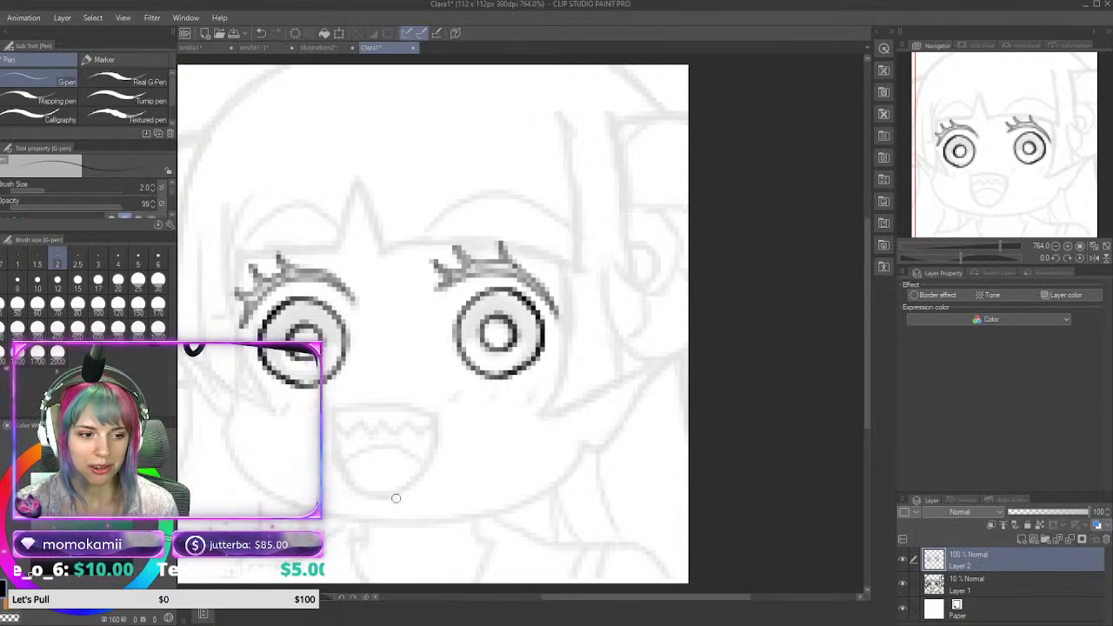
drag(406, 414, 393, 471)
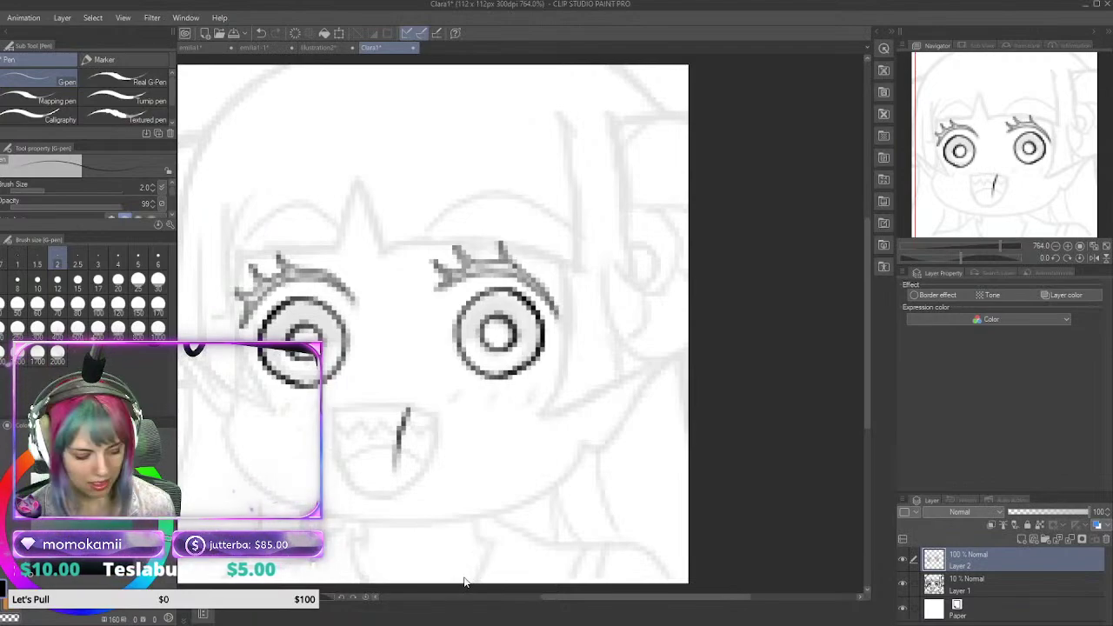
key(ctrl+z)
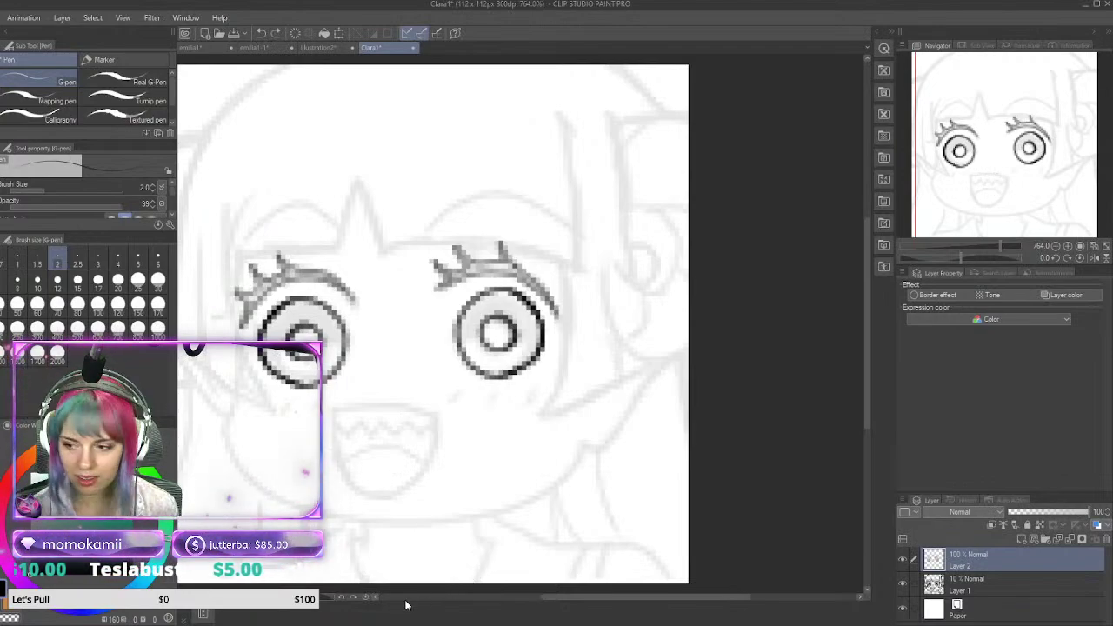
Step: Set the G-pen brush size to 5 and try a stroke along the fringe's pointed notch
click(159, 261)
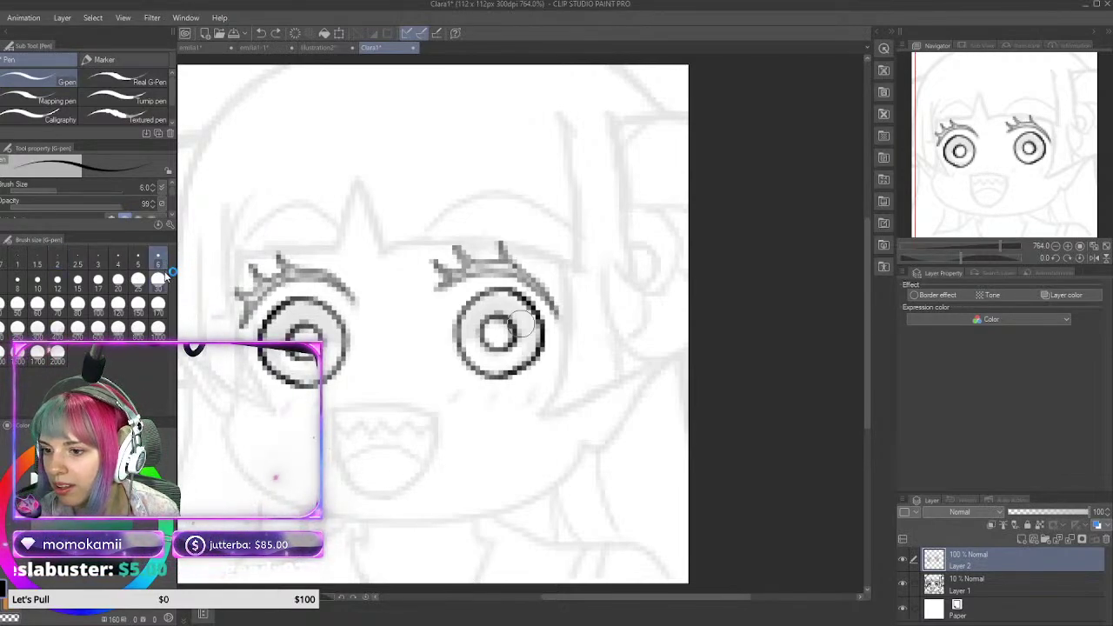
click(138, 263)
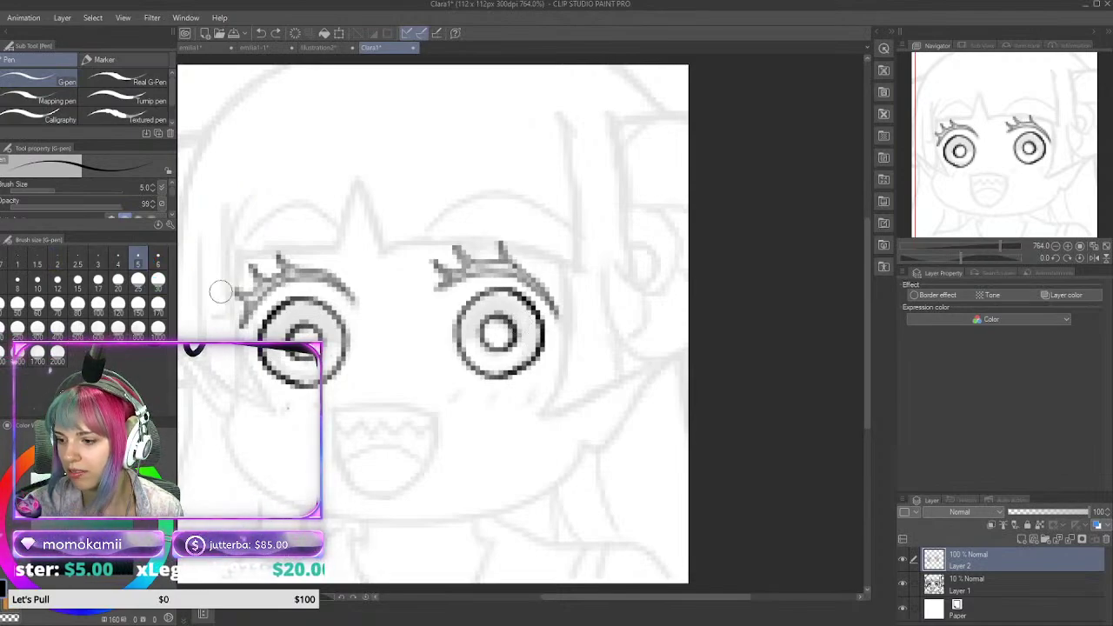
scroll(220, 291, down, 5)
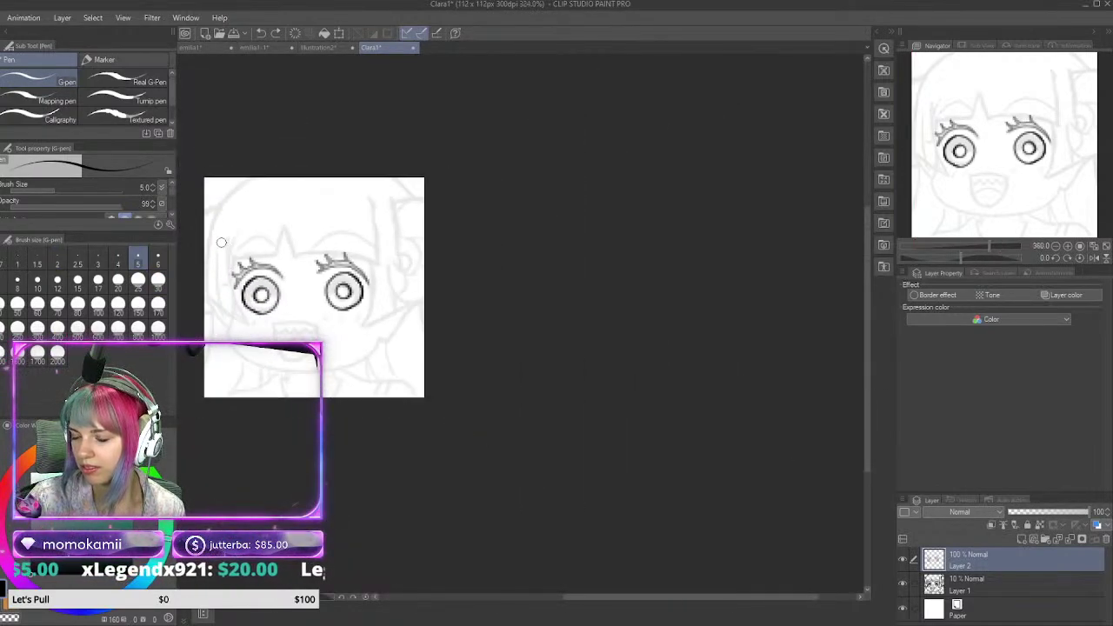
scroll(242, 222, down, 4)
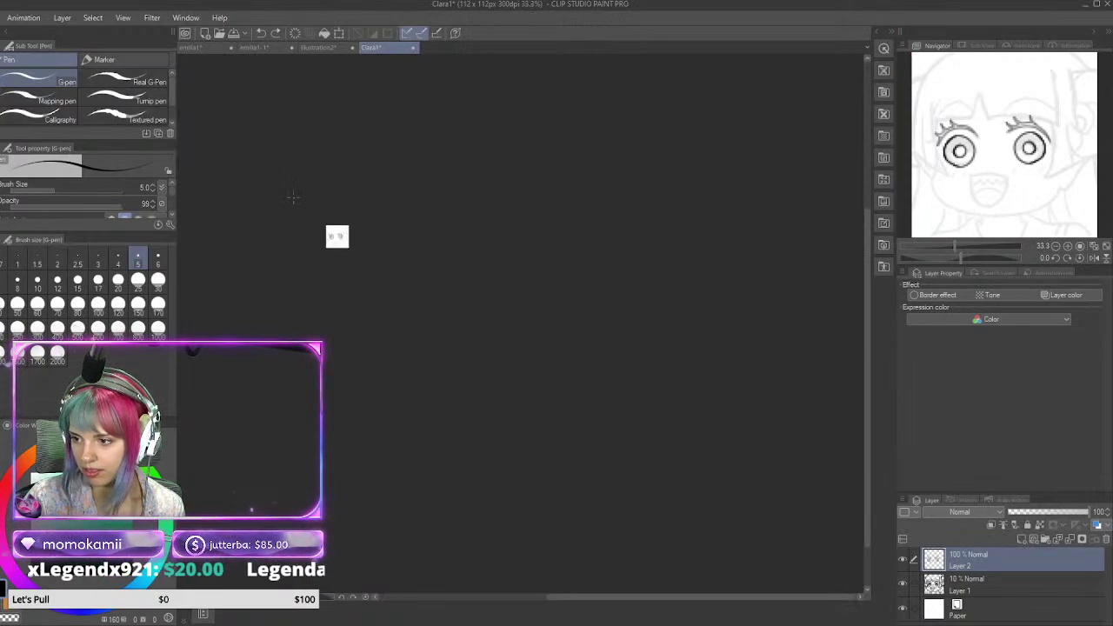
scroll(301, 200, up, 1)
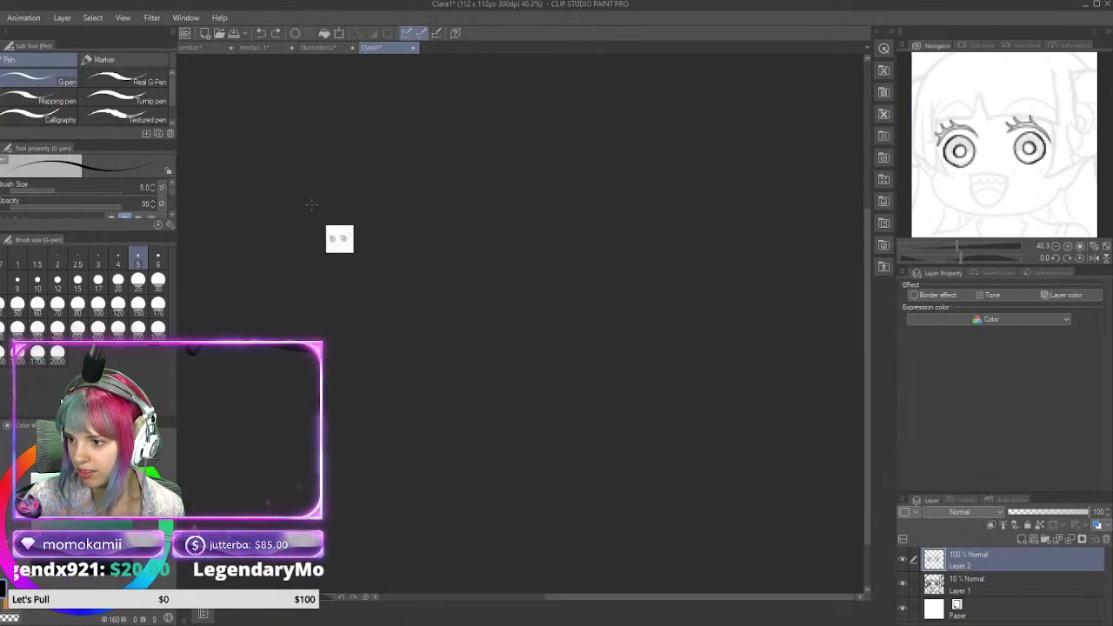
scroll(409, 356, up, 8)
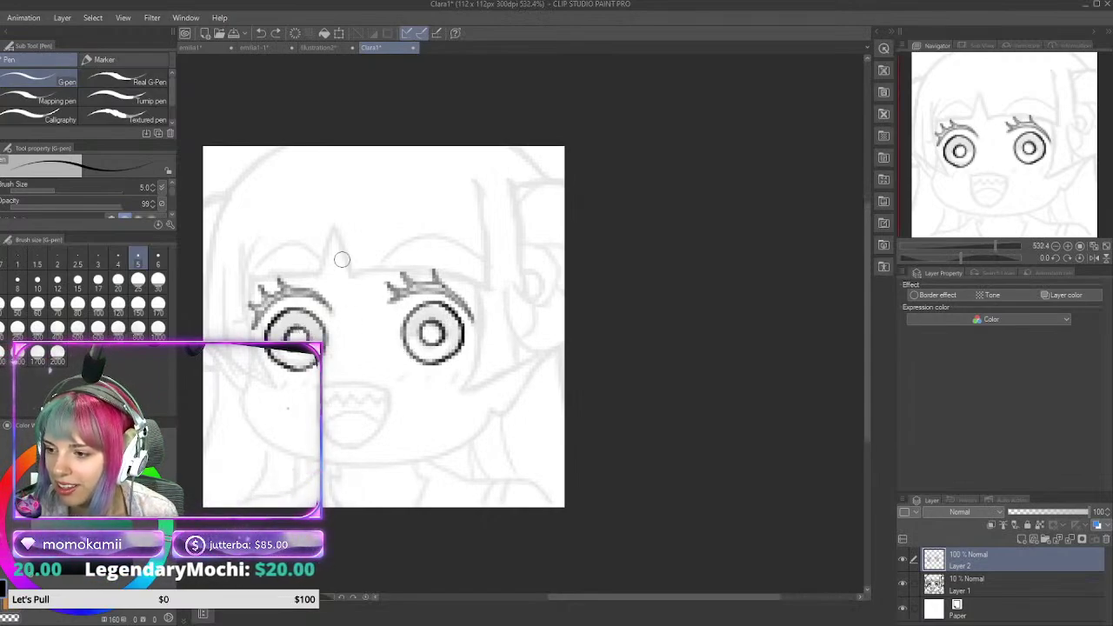
drag(335, 229, 346, 277)
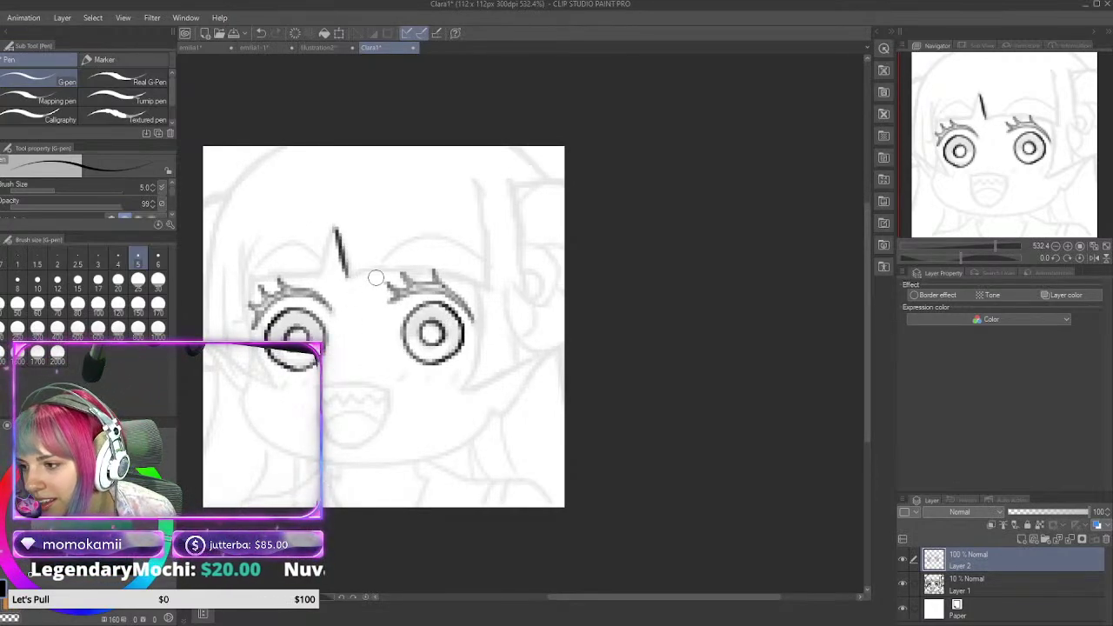
key(ctrl+z)
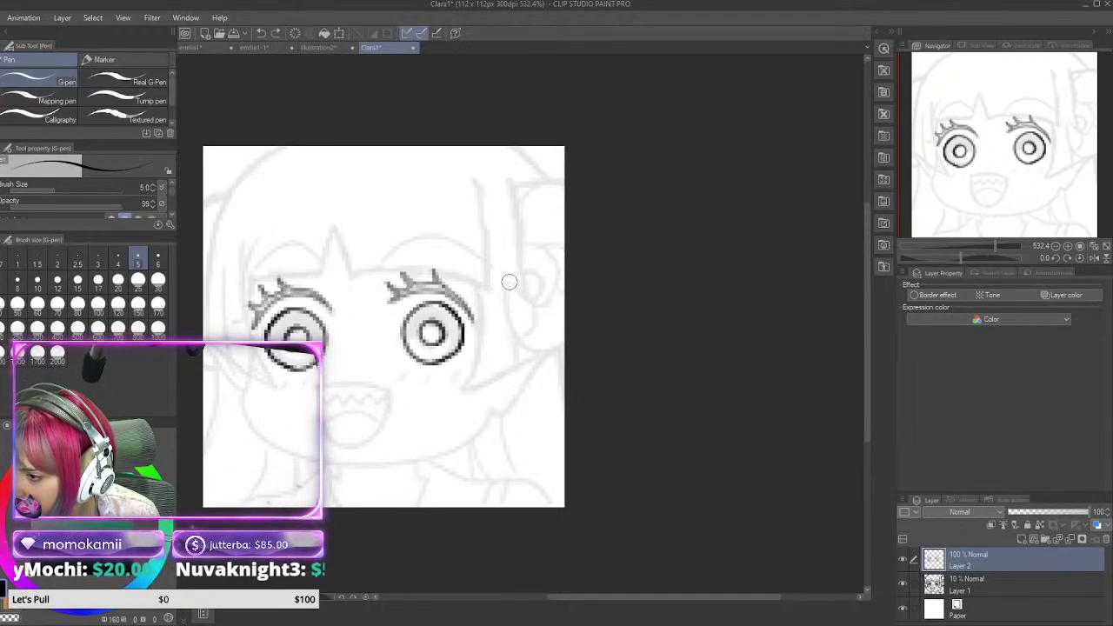
Step: Ink the curved outer and inner lines of the curled hair shape at the right edge of the drawing
mouse_move(507, 281)
mouse_down()
mouse_move(505, 311)
mouse_move(528, 352)
mouse_move(564, 353)
mouse_up()
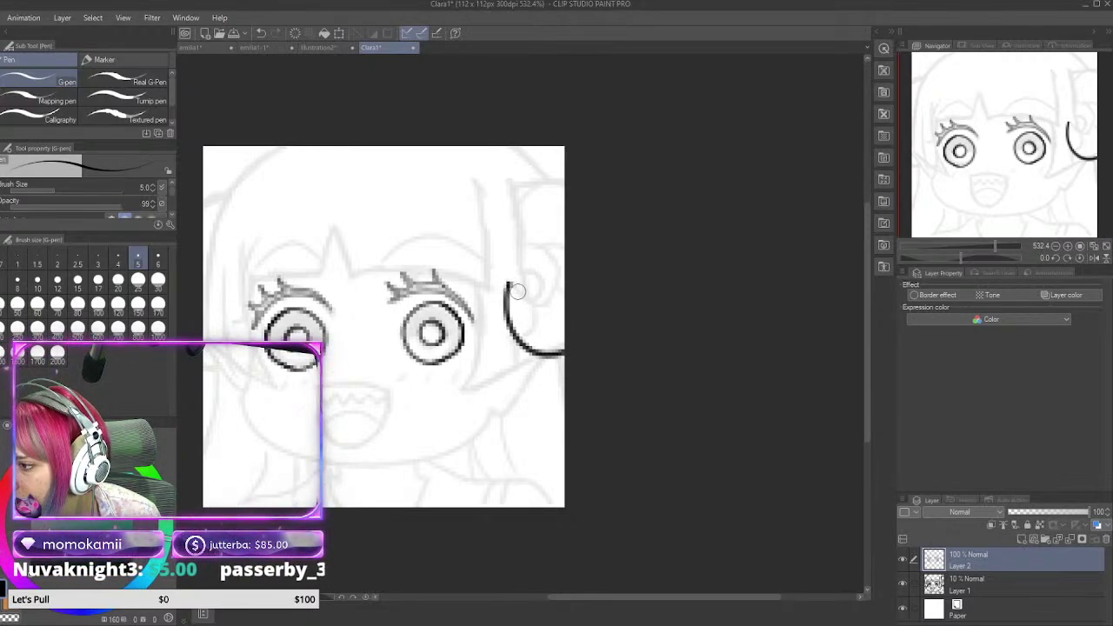
mouse_move(513, 300)
mouse_down()
mouse_move(561, 291)
mouse_move(546, 245)
mouse_move(561, 247)
mouse_up()
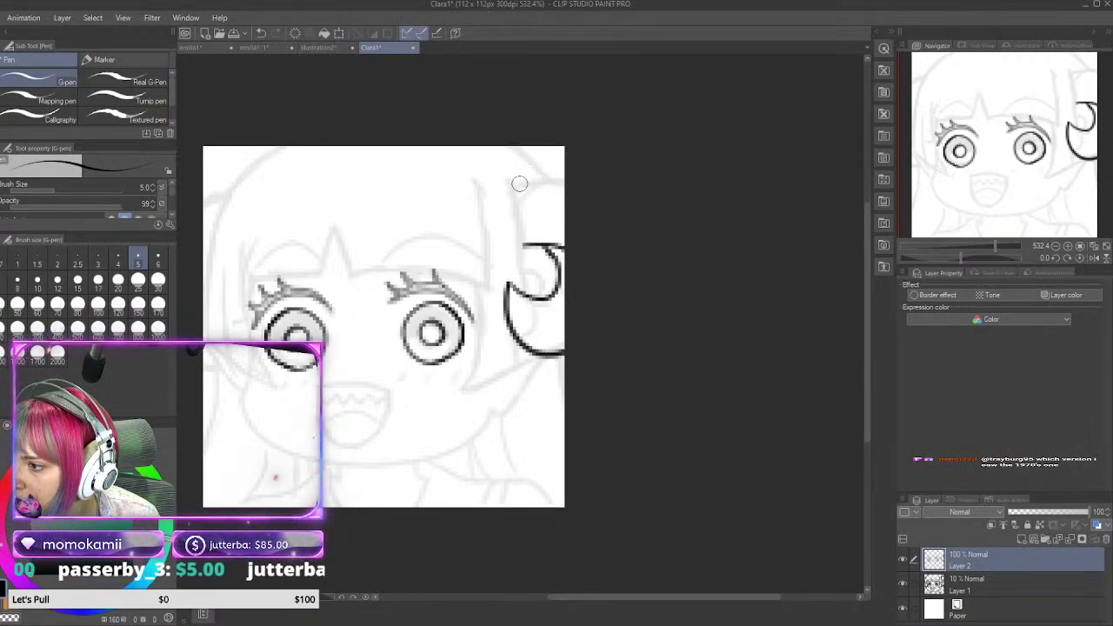
drag(519, 184, 585, 190)
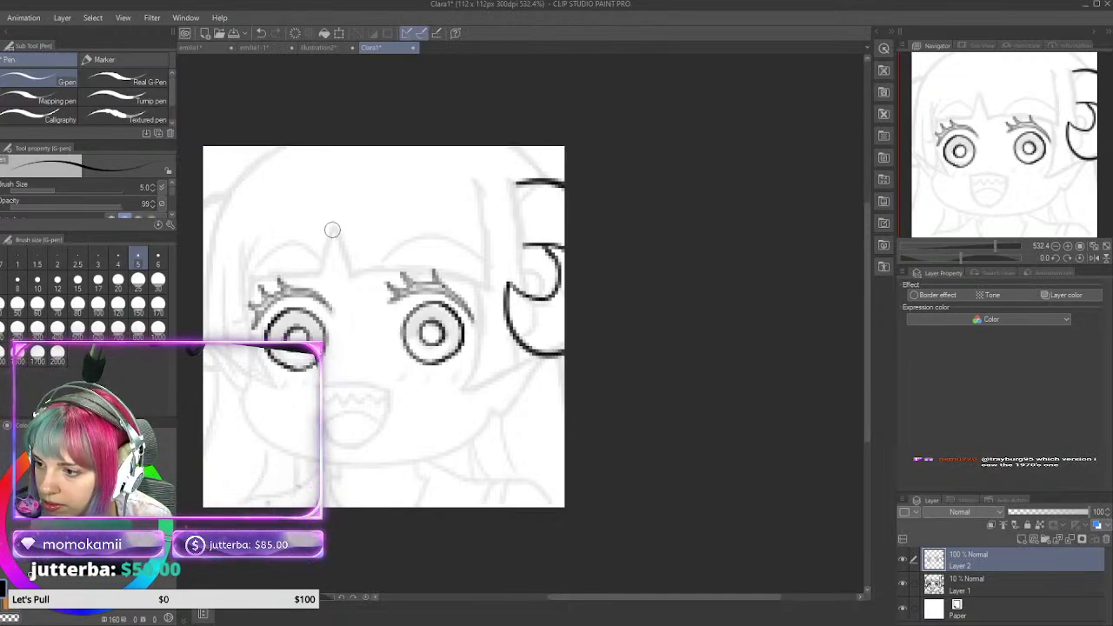
Step: Try inking the fringe's pointed notch on the sketch lines, with several attempts at the fringe edge above the right eye
drag(332, 228, 319, 276)
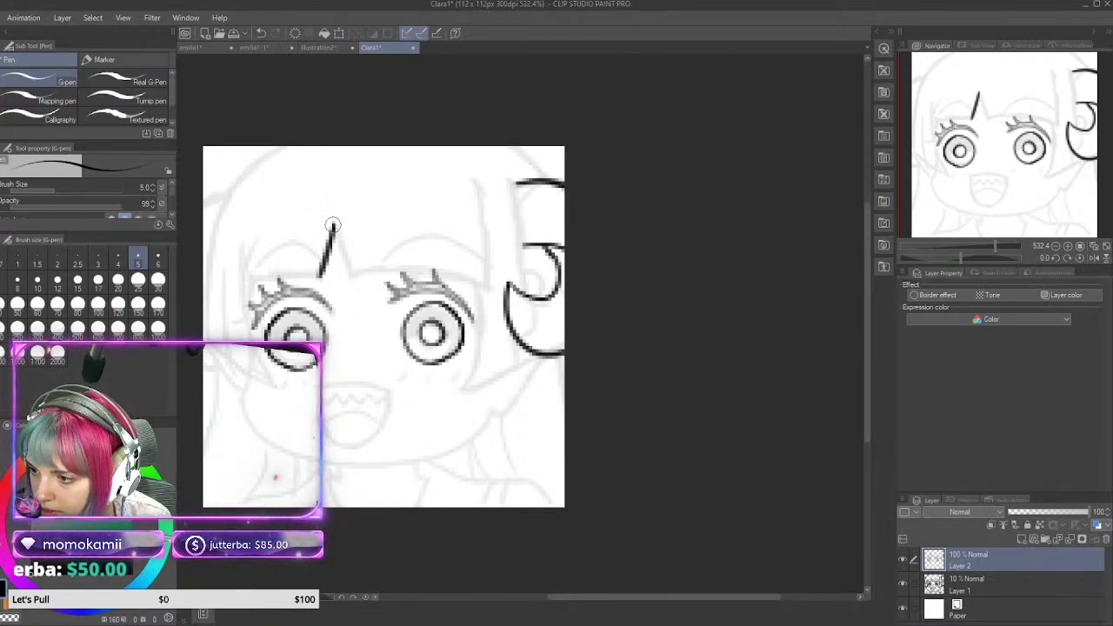
drag(332, 226, 351, 275)
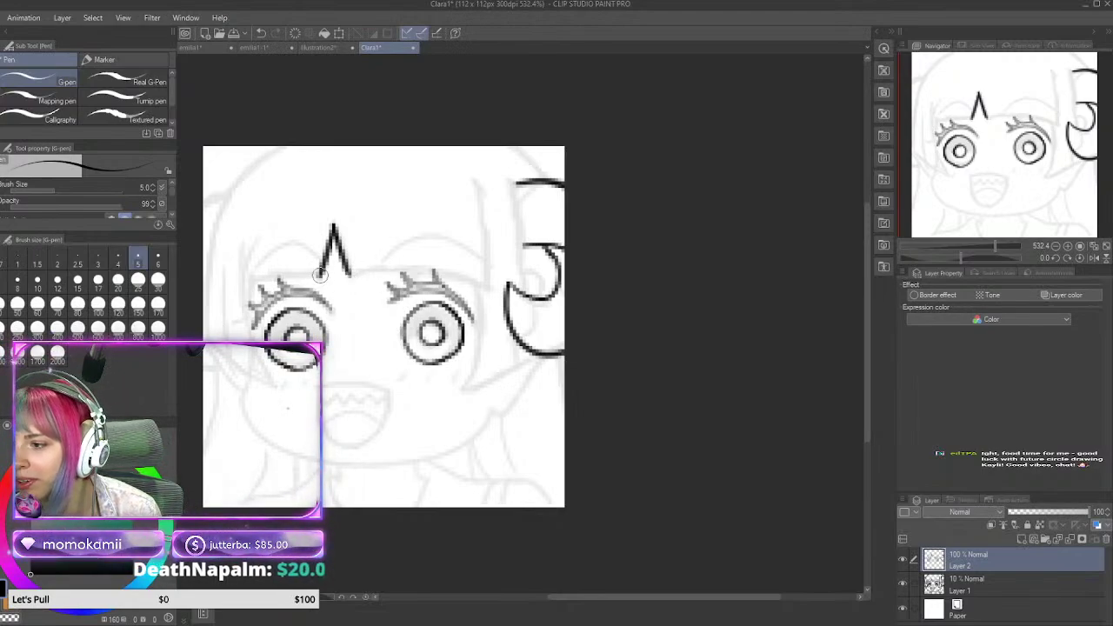
drag(349, 275, 492, 290)
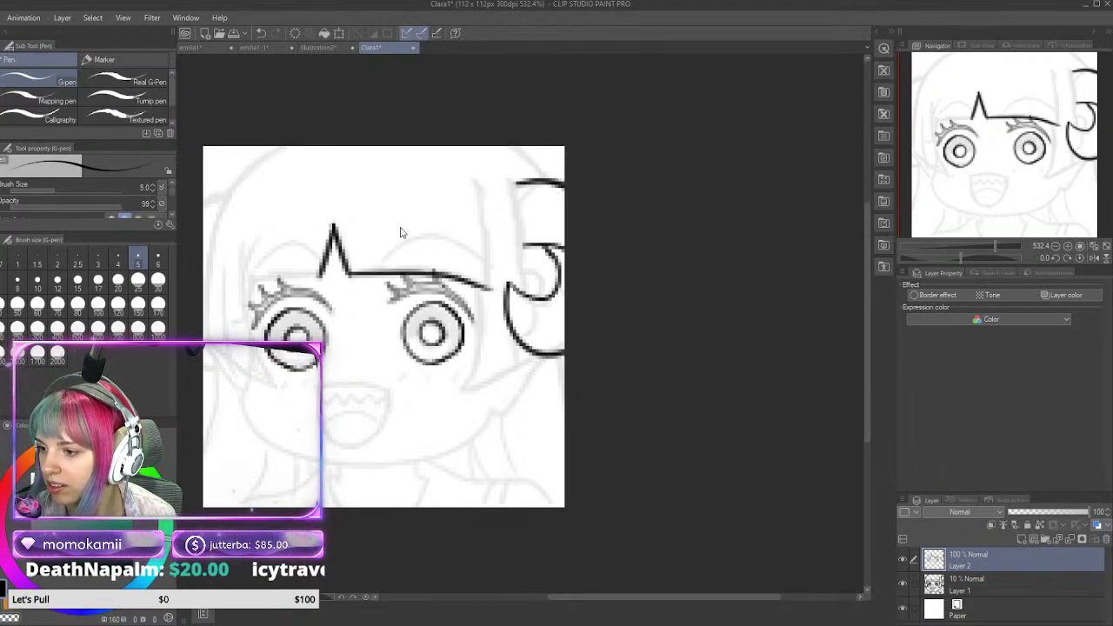
key(ctrl+z)
mouse_move(348, 274)
mouse_down()
mouse_move(400, 273)
mouse_move(489, 289)
mouse_up()
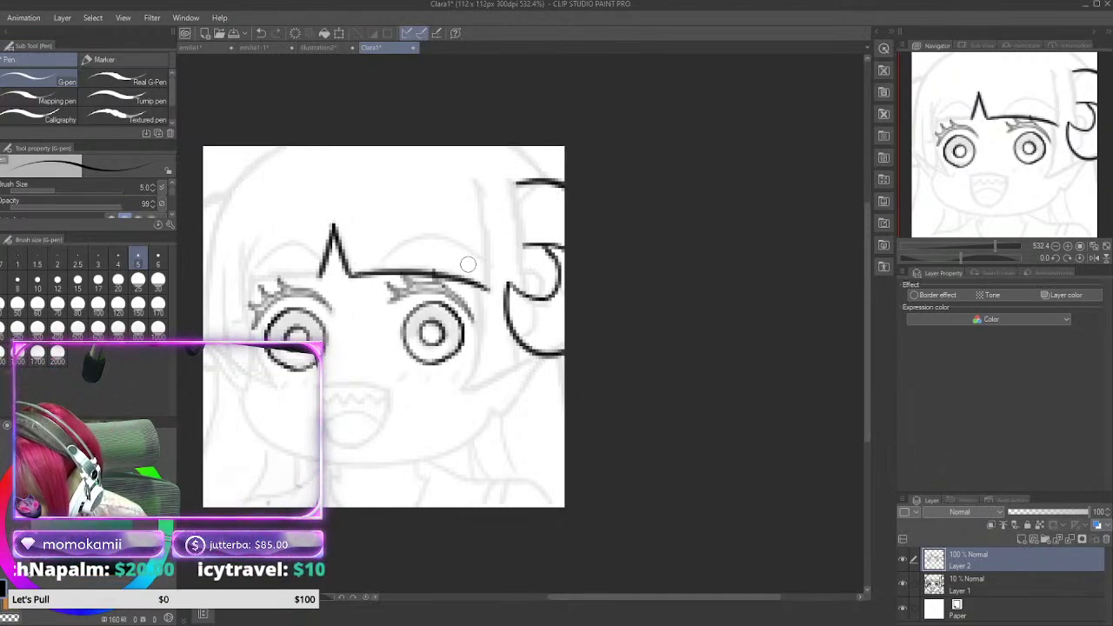
key(ctrl+z)
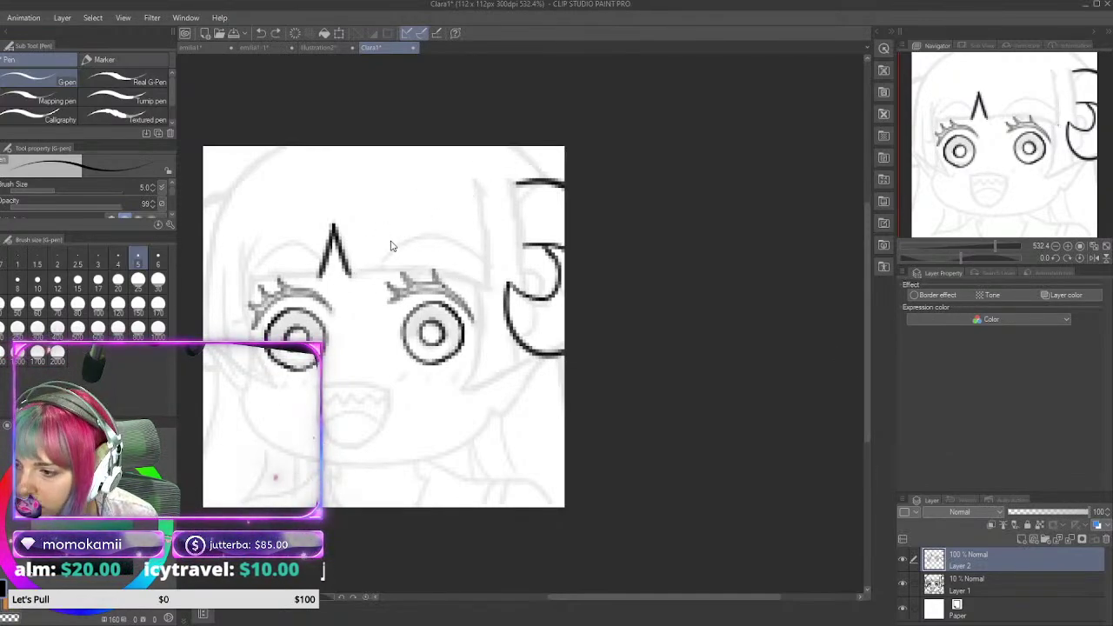
mouse_move(357, 272)
mouse_down()
mouse_move(403, 263)
mouse_move(508, 287)
mouse_up()
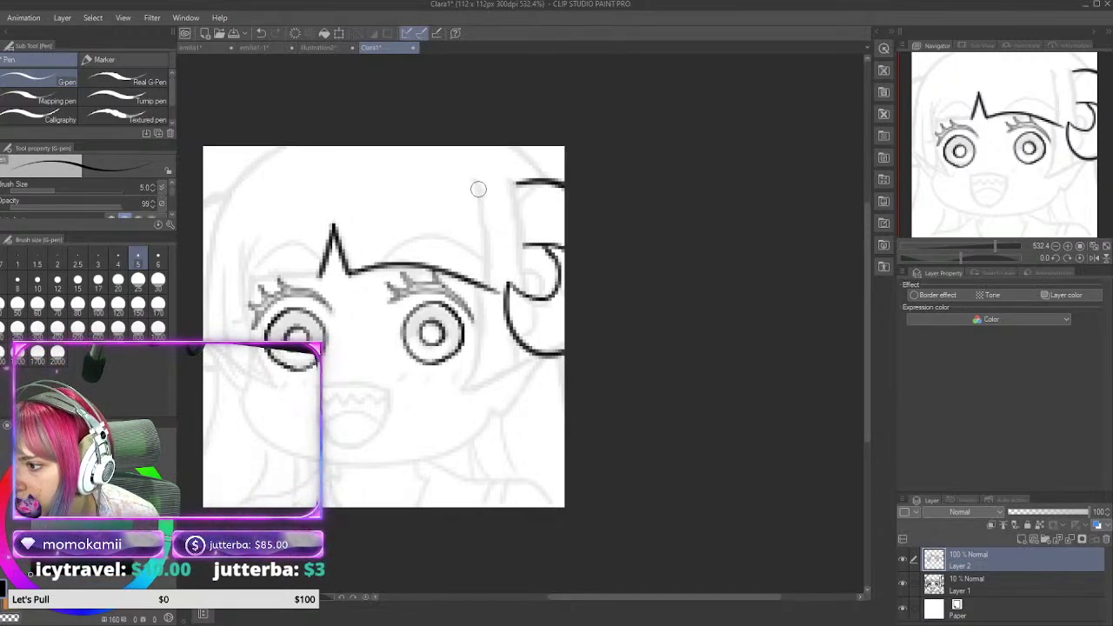
key(ctrl+z)
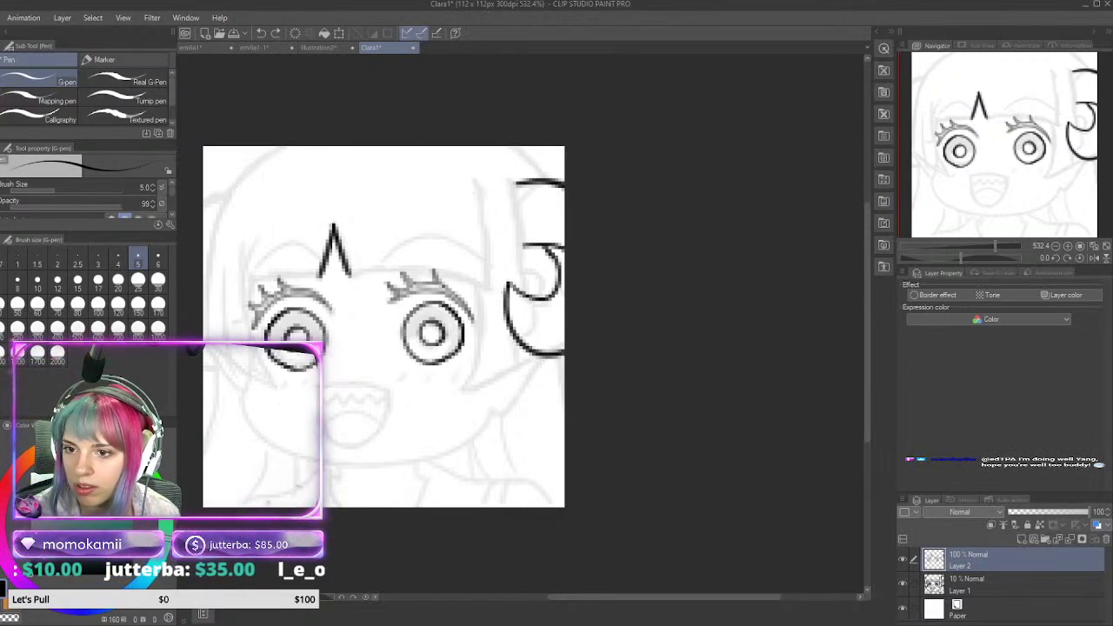
Step: Try shifting the line art slightly upward with Move layer, and undo that shift and both notch strokes
key(k)
drag(362, 259, 367, 248)
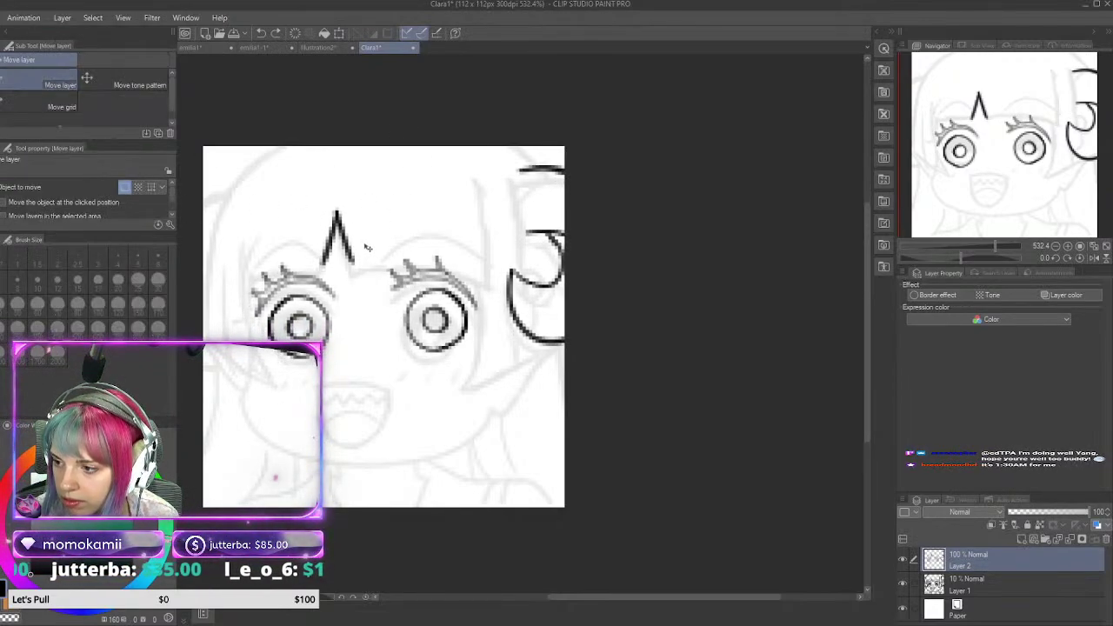
key(ctrl+z)
key(ctrl+z)
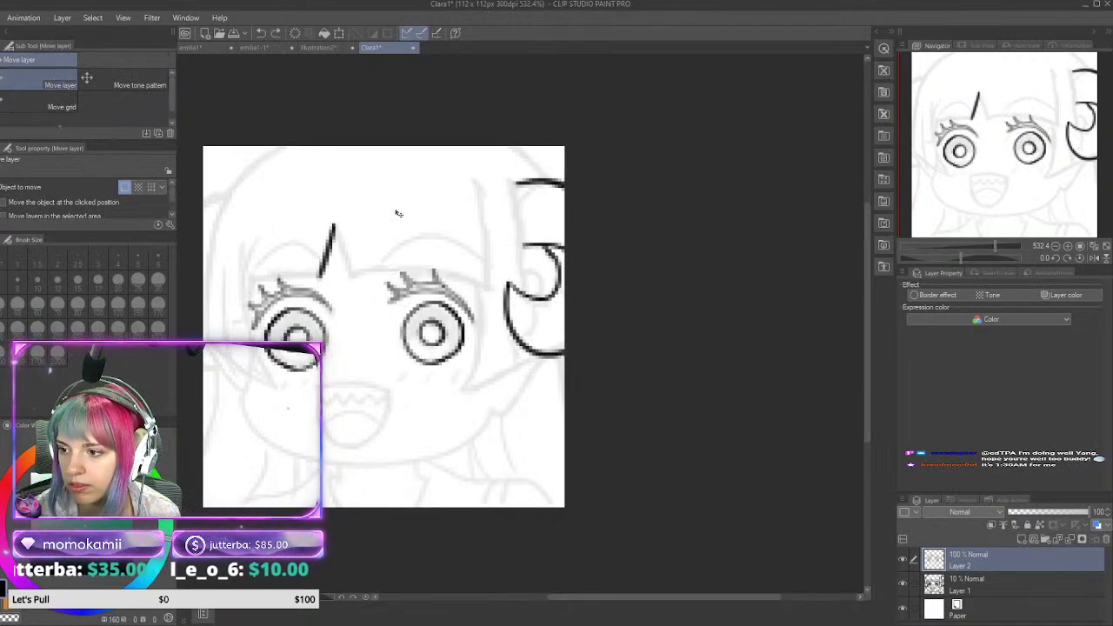
key(ctrl+z)
Step: Ink the fringe's pointed notch slightly above the sketch and extend the fringe edge in a gentle curve over the right eye
key(p)
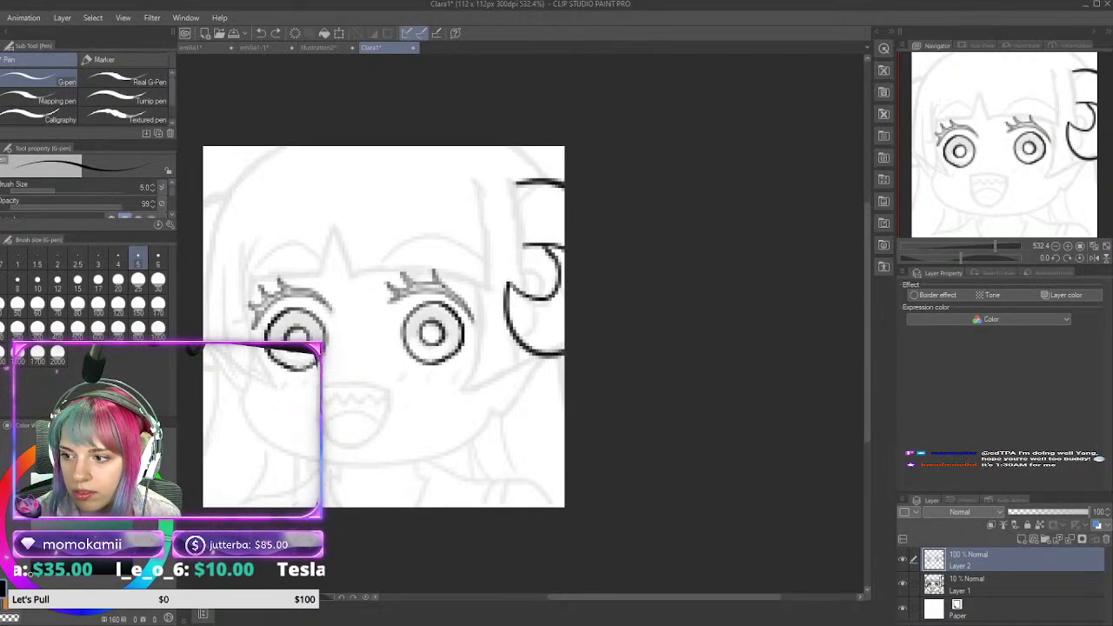
drag(334, 213, 320, 261)
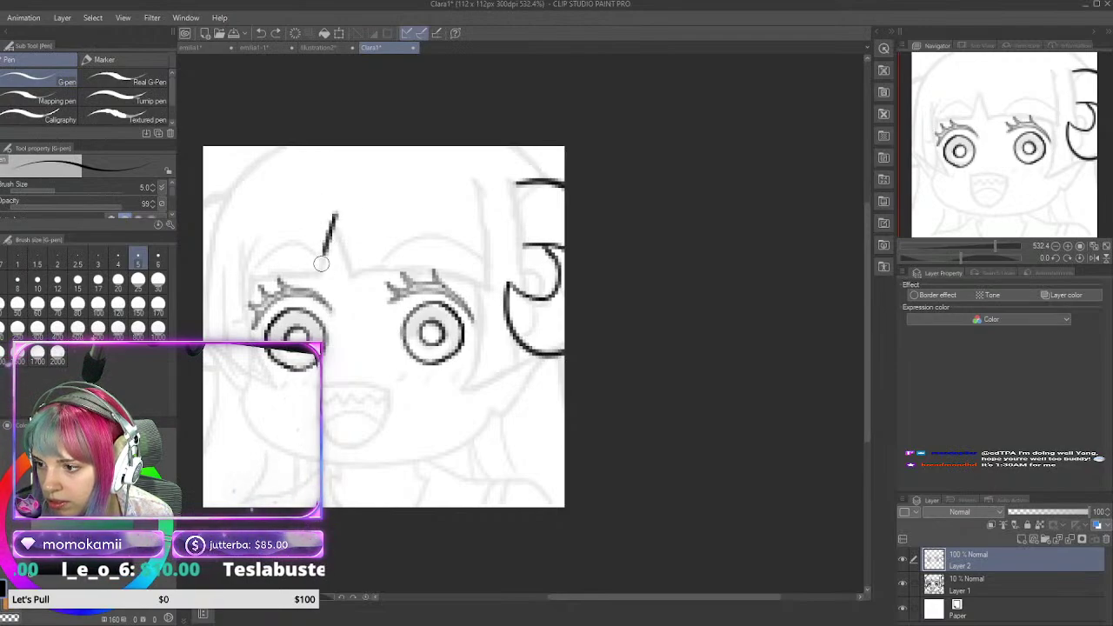
mouse_move(335, 212)
mouse_down()
mouse_move(355, 256)
mouse_move(486, 278)
mouse_up()
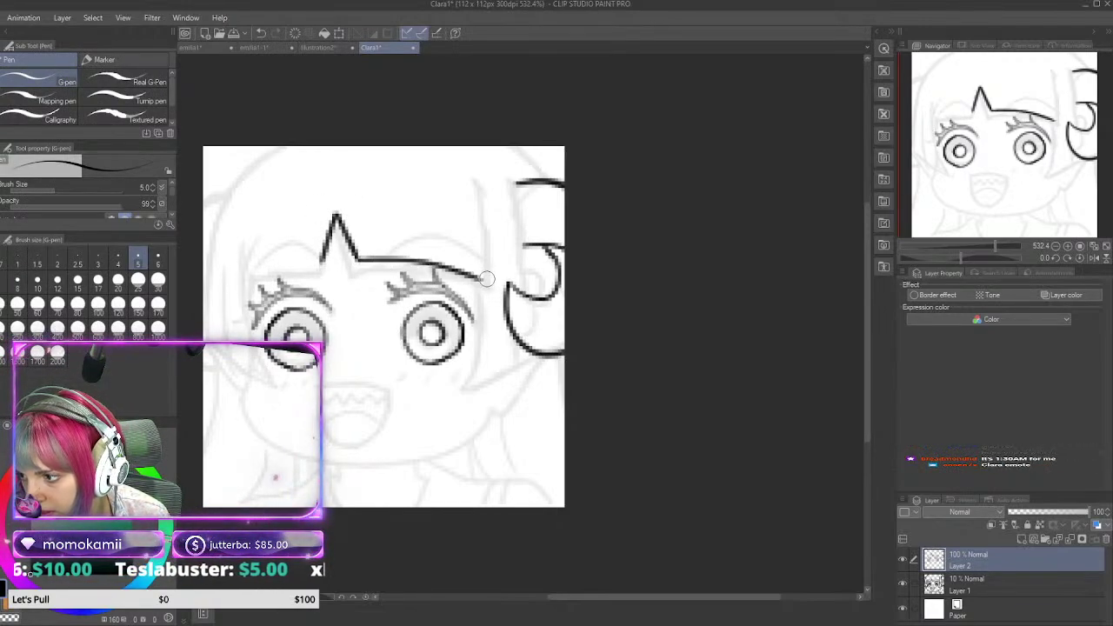
key(ctrl+z)
mouse_move(355, 255)
mouse_down()
mouse_move(417, 247)
mouse_move(484, 268)
mouse_up()
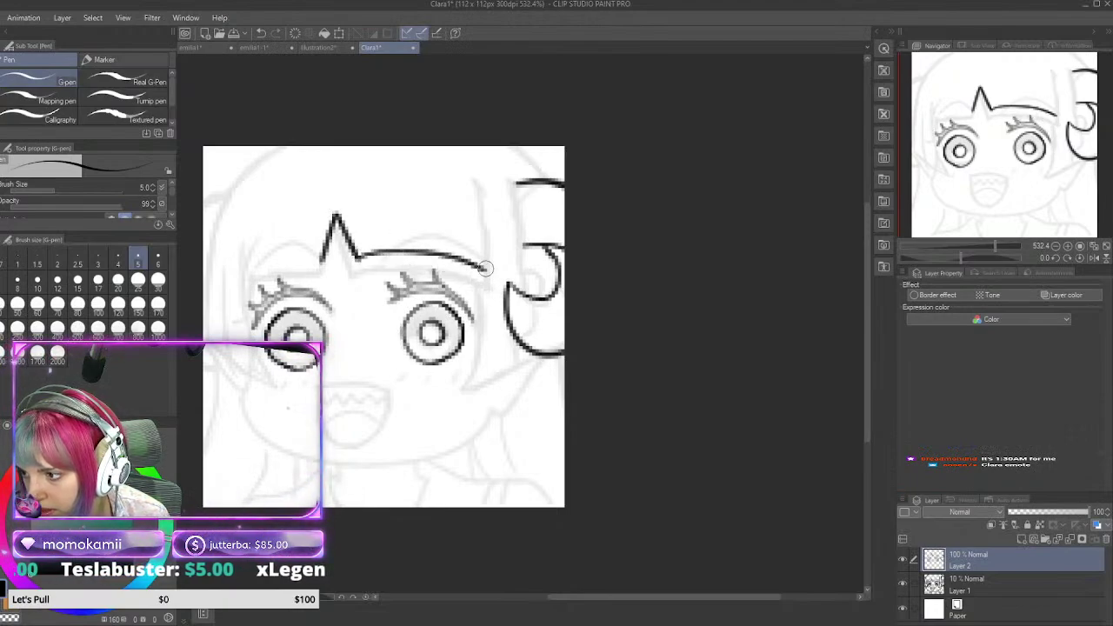
key(ctrl+z)
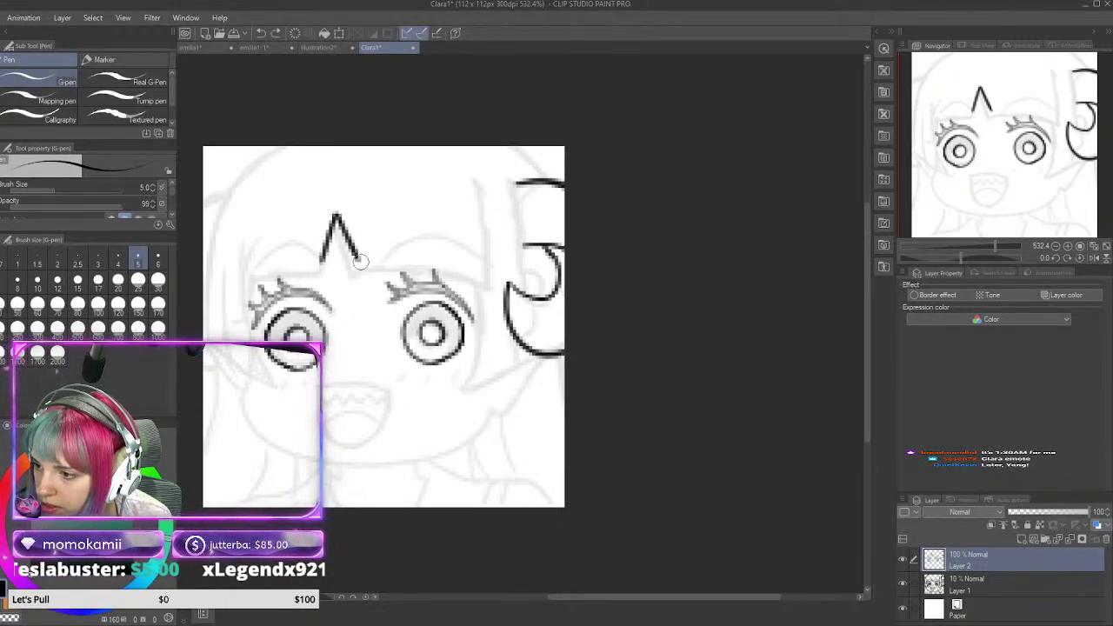
drag(355, 255, 491, 272)
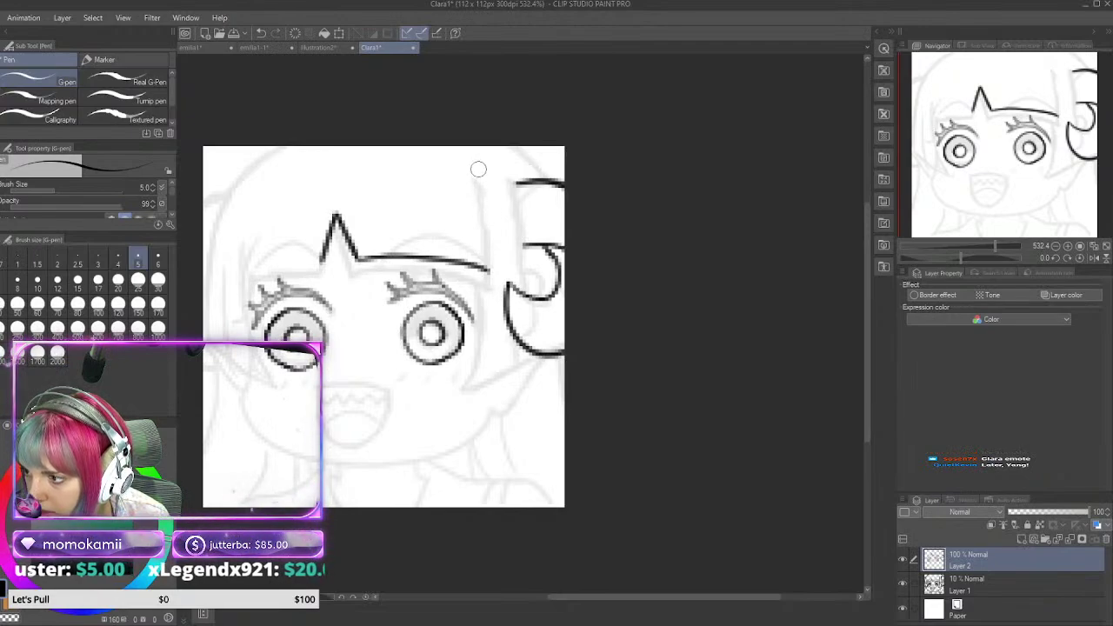
Step: Ink the fringe's long side line beside the right eye, curving from the crown down to the fringe corner
drag(478, 168, 491, 309)
key(ctrl+z)
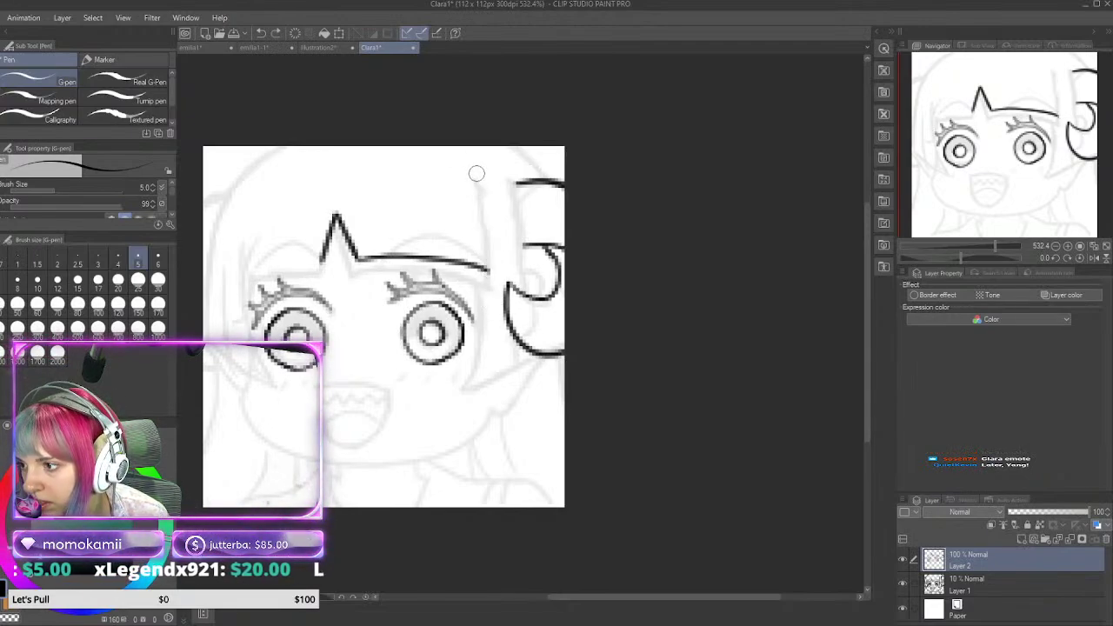
drag(477, 174, 491, 285)
key(ctrl+z)
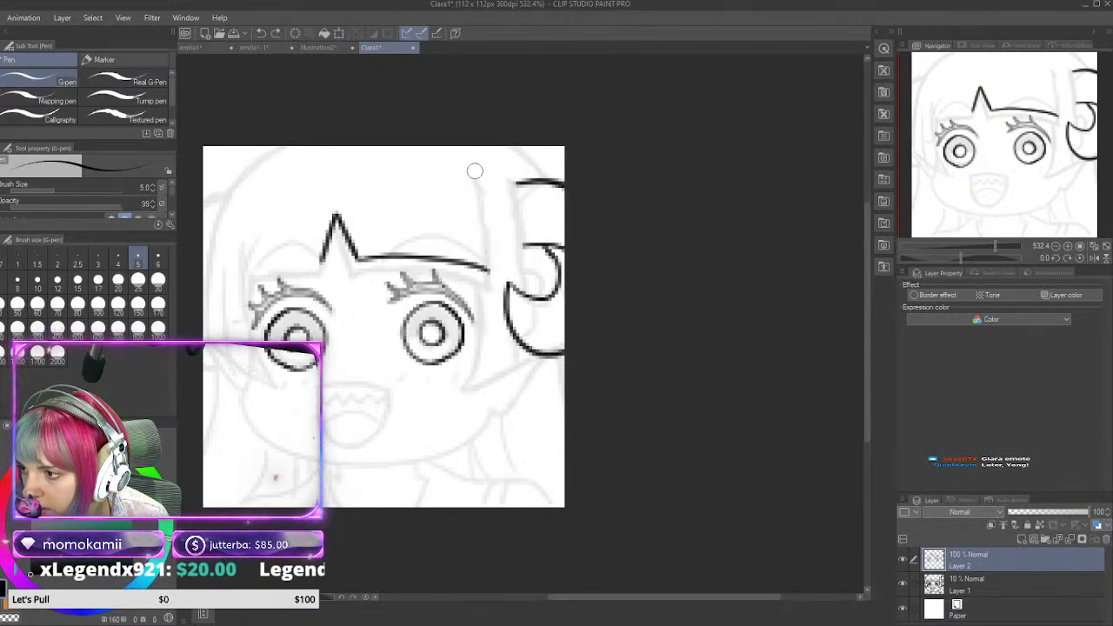
mouse_move(470, 162)
mouse_down()
mouse_move(491, 270)
mouse_move(473, 266)
mouse_up()
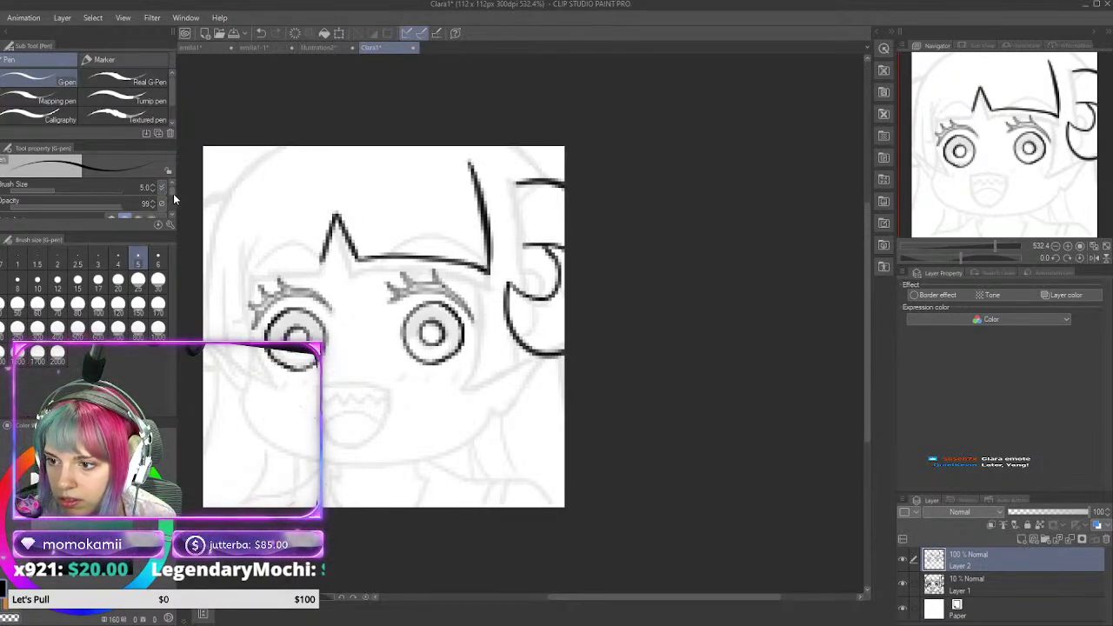
Step: Ink the fringe edge over the left eye and the curved side line rising from its outer corner
scroll(173, 200, down, 3)
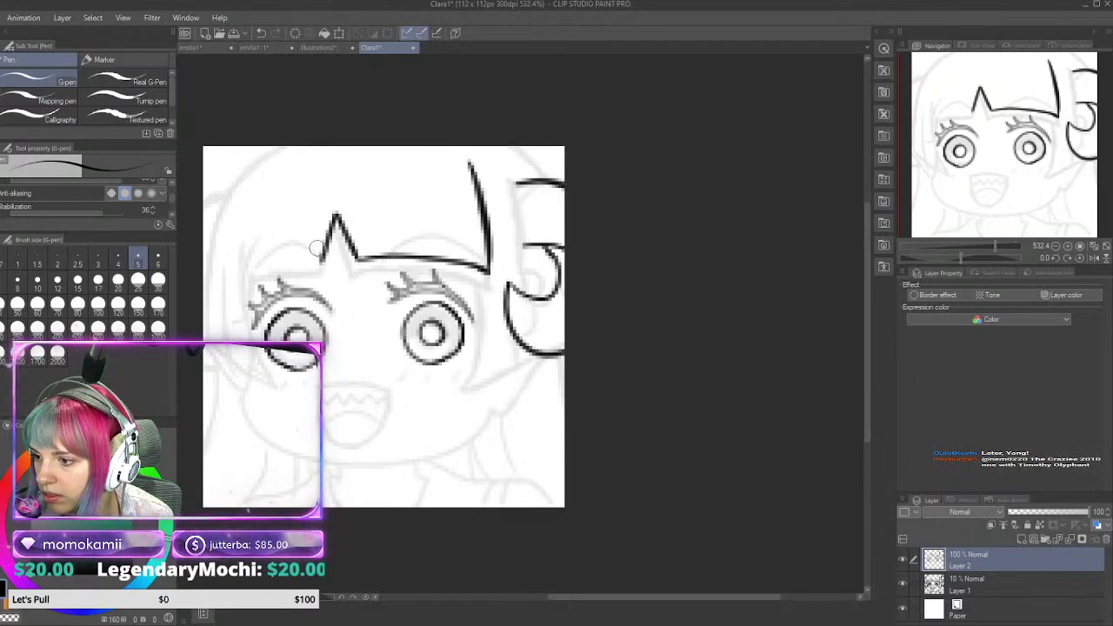
mouse_move(321, 259)
mouse_down()
mouse_move(240, 278)
mouse_move(258, 281)
mouse_move(236, 266)
mouse_move(264, 186)
mouse_up()
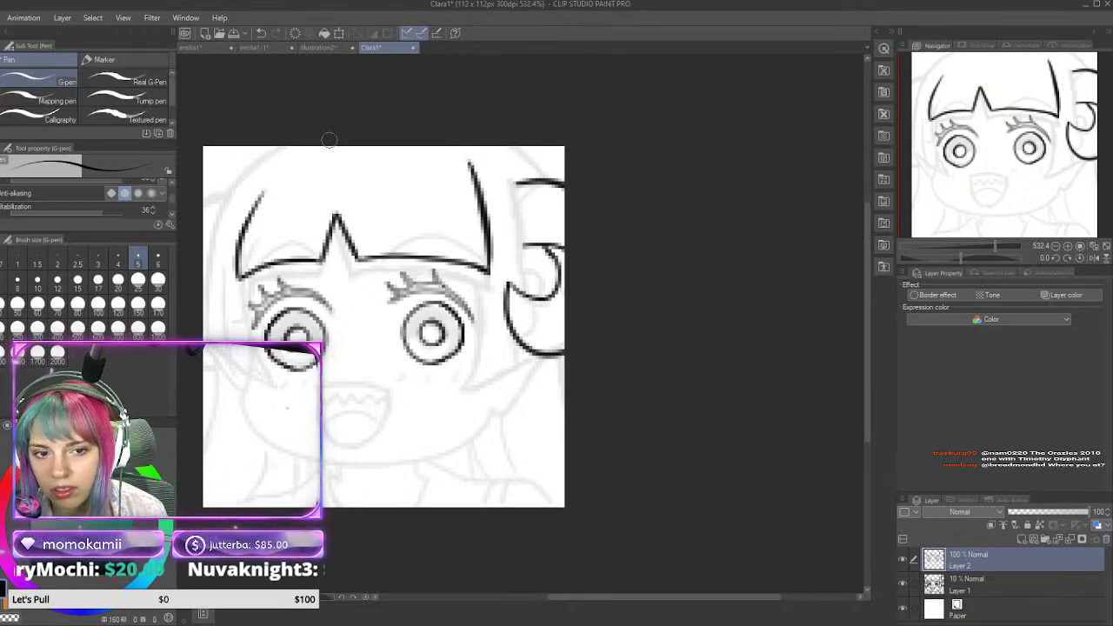
key(ctrl+z)
mouse_move(240, 277)
mouse_down()
mouse_move(247, 198)
mouse_move(264, 170)
mouse_up()
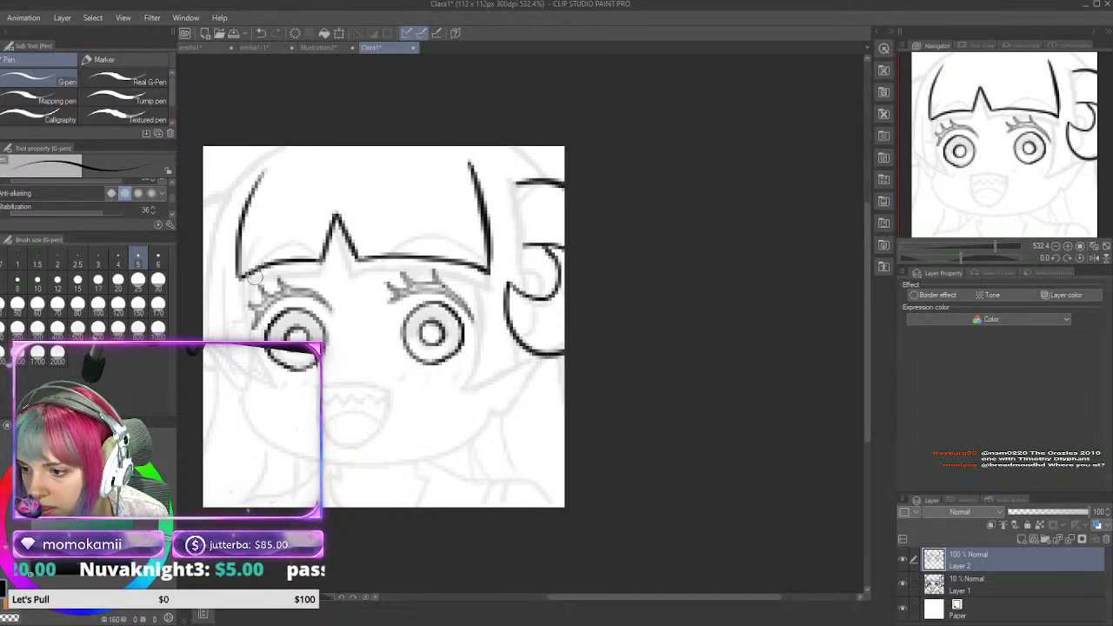
Step: Ink the pointed side locks beside both eyes and the head's outer contour on the left up to the canvas edge
mouse_move(242, 276)
mouse_down()
mouse_move(261, 361)
mouse_move(279, 386)
mouse_up()
drag(209, 343, 279, 386)
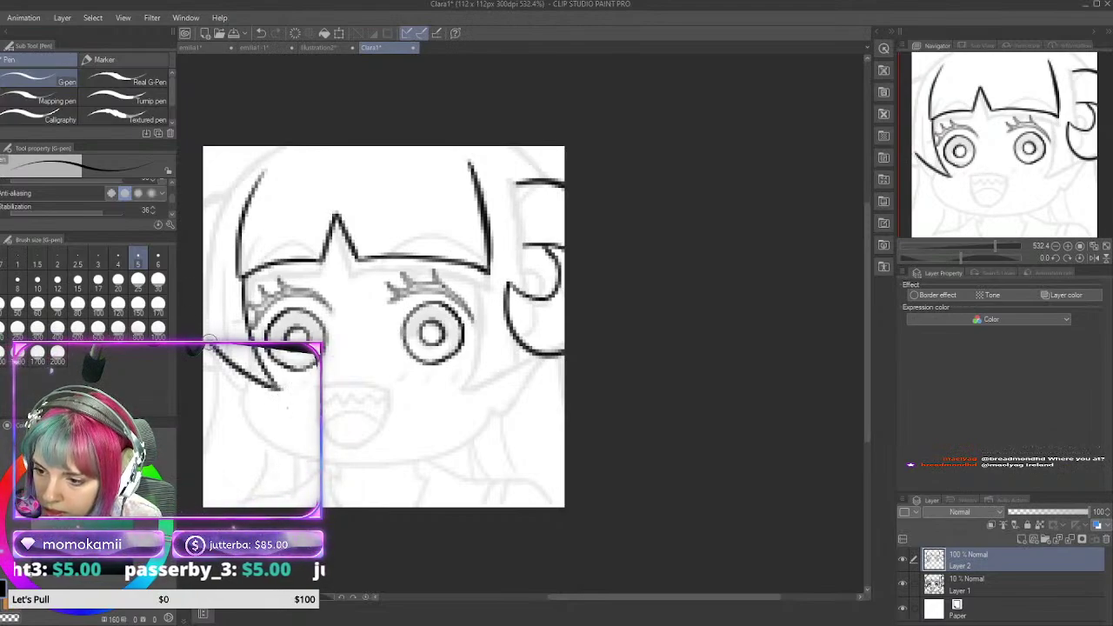
mouse_move(208, 341)
mouse_down()
mouse_move(207, 276)
mouse_move(228, 193)
mouse_move(284, 147)
mouse_up()
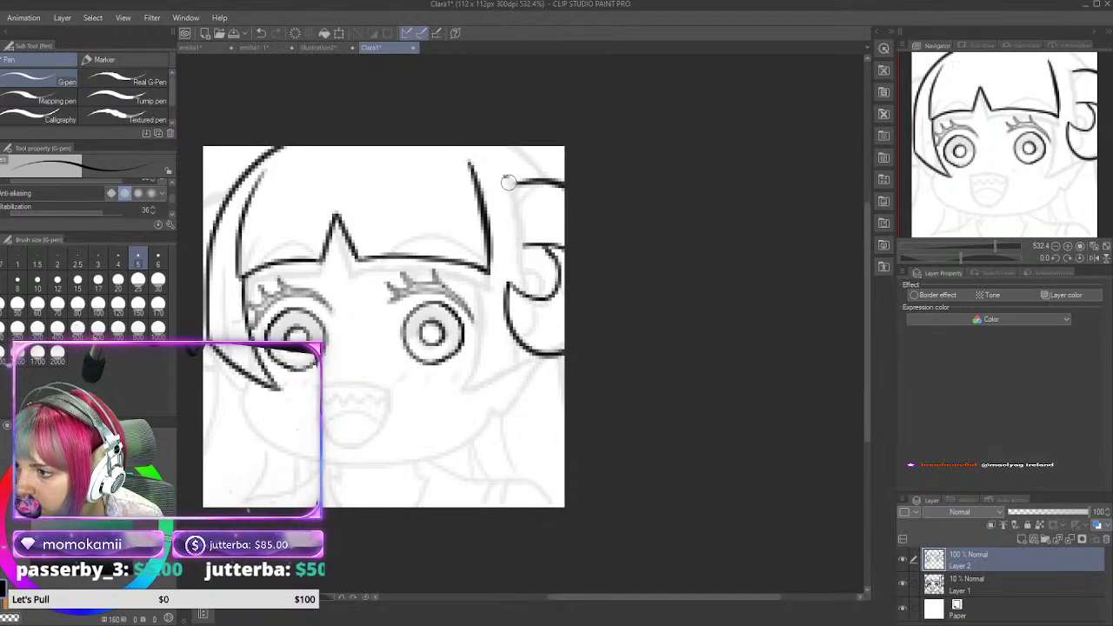
mouse_move(508, 182)
mouse_down()
mouse_move(526, 295)
mouse_move(514, 302)
mouse_up()
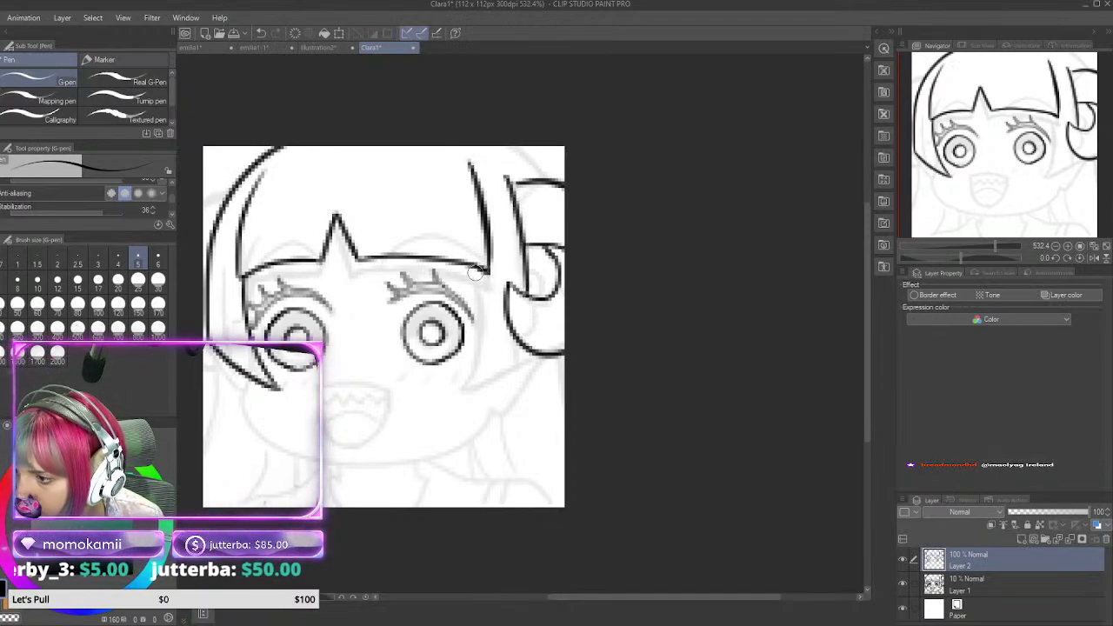
mouse_move(474, 268)
mouse_down()
mouse_move(482, 332)
mouse_move(461, 392)
mouse_move(553, 341)
mouse_up()
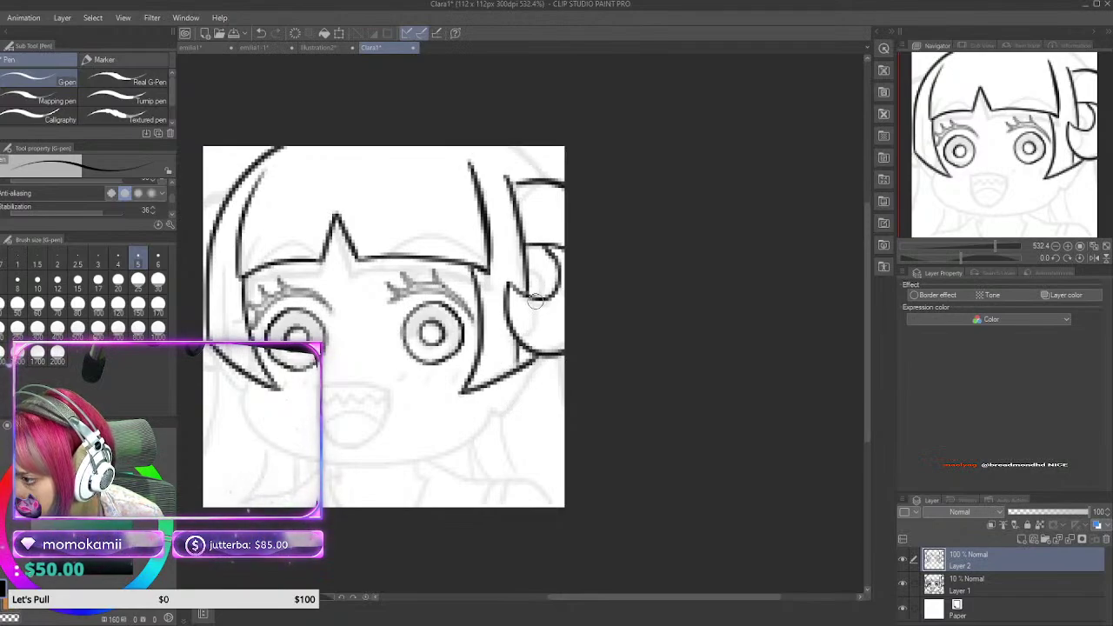
Step: Ink the inner curves of the curled hair at the drawing's right edge and connect its upper loop to the side lock
mouse_move(534, 301)
mouse_down()
mouse_move(540, 324)
mouse_move(518, 340)
mouse_up()
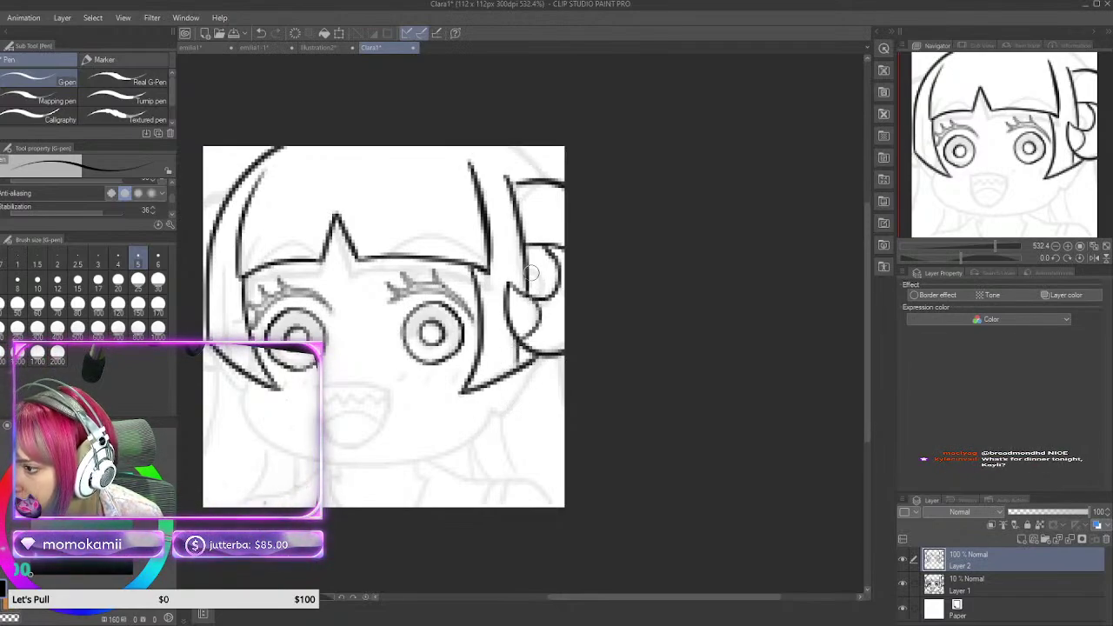
mouse_move(528, 276)
mouse_down()
mouse_move(544, 298)
mouse_move(541, 287)
mouse_up()
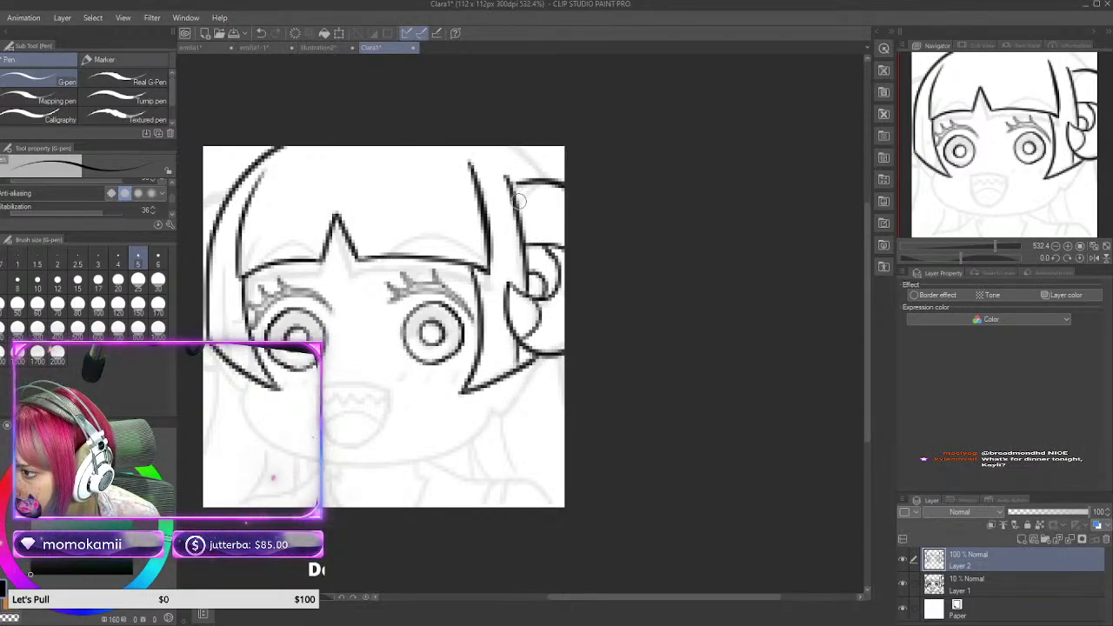
drag(519, 202, 557, 178)
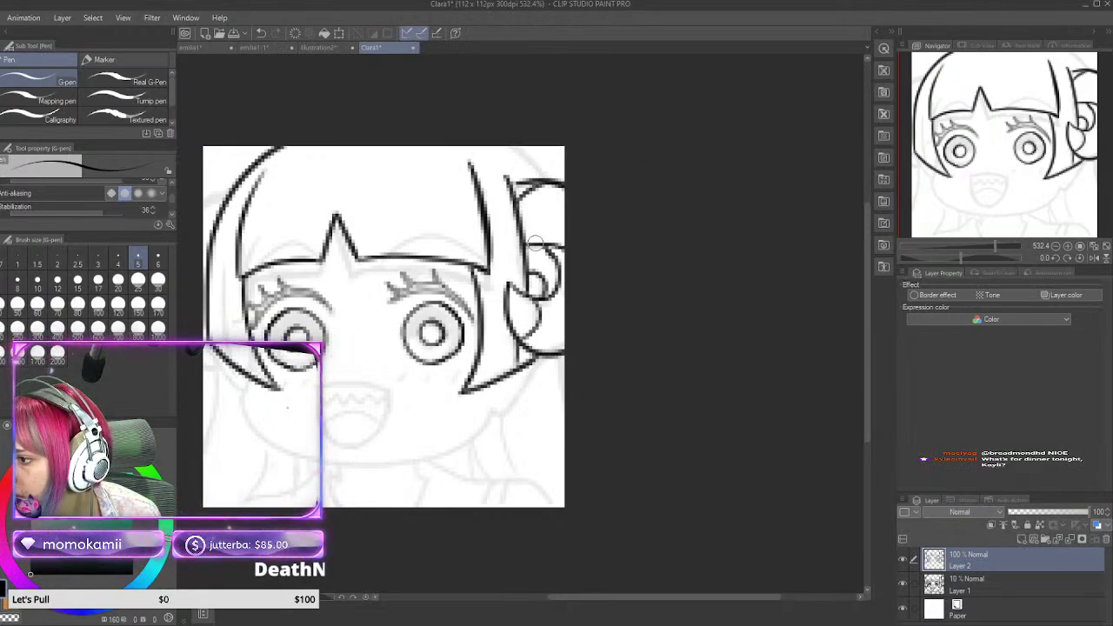
drag(535, 244, 574, 233)
key(ctrl+z)
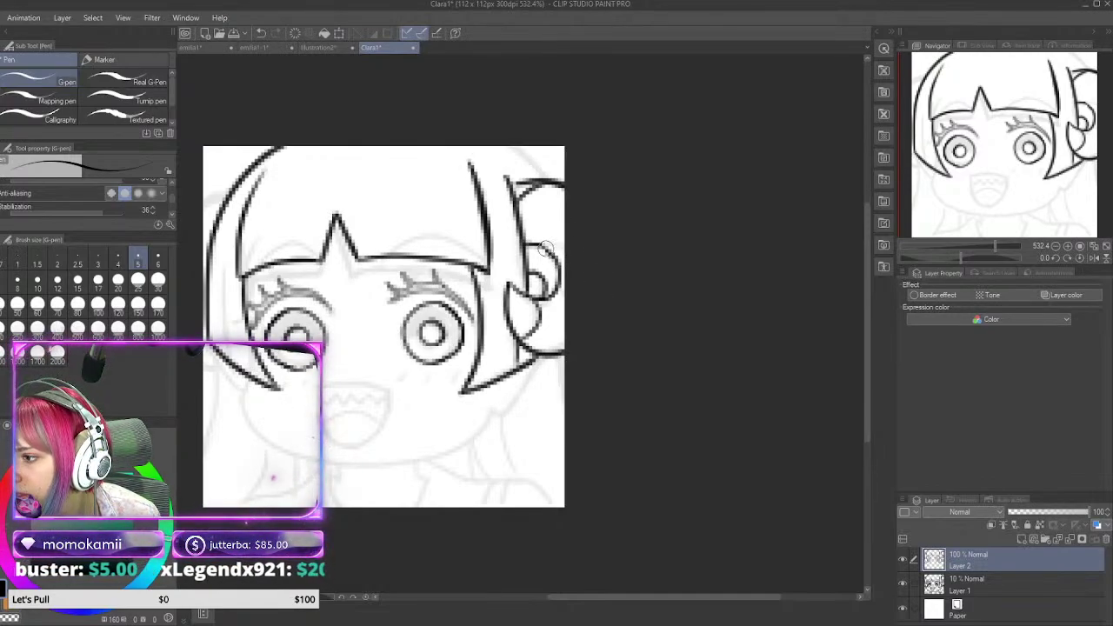
key(ctrl+z)
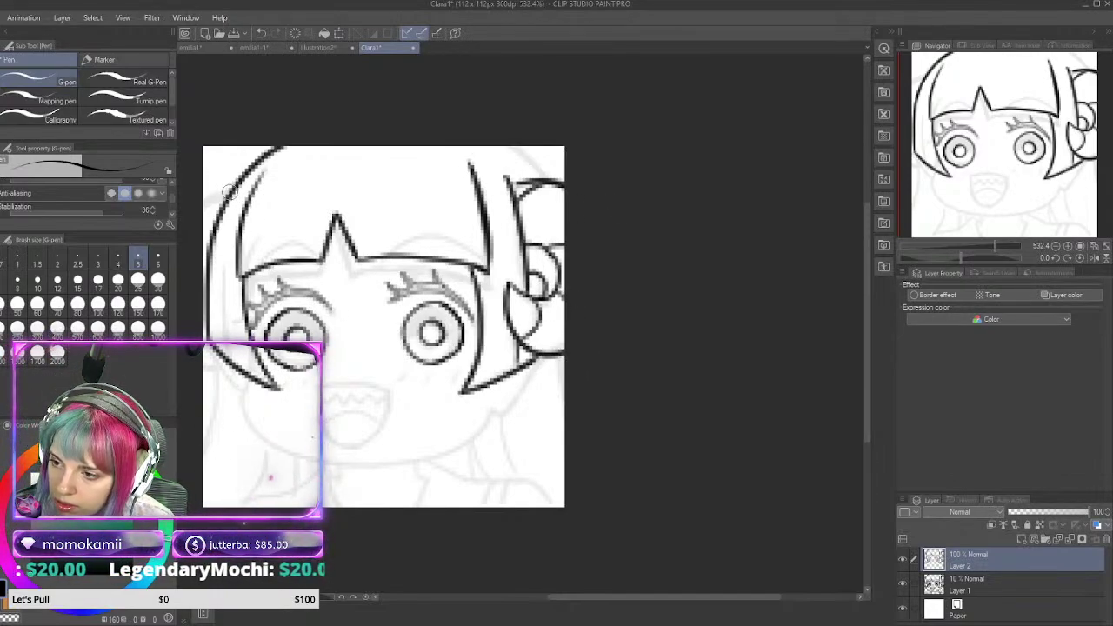
Step: Ink the left bun line, the ears and jaw outline, and the hair contour at the upper right corner
drag(229, 192, 186, 223)
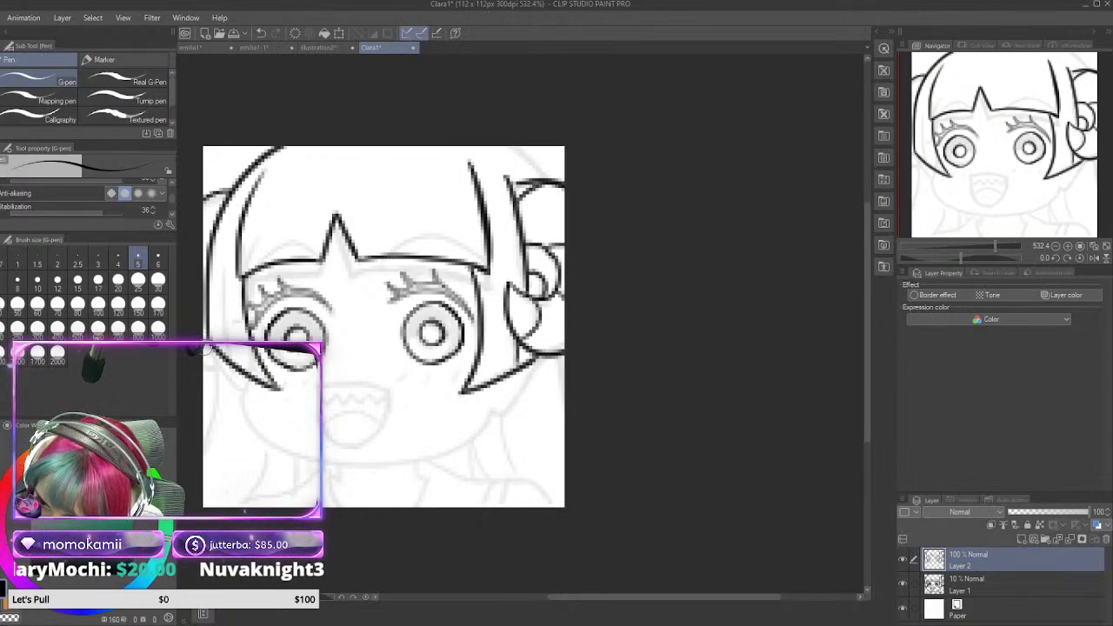
mouse_move(205, 348)
mouse_down()
mouse_move(280, 449)
mouse_move(373, 465)
mouse_move(450, 454)
mouse_move(435, 457)
mouse_move(481, 434)
mouse_move(565, 338)
mouse_up()
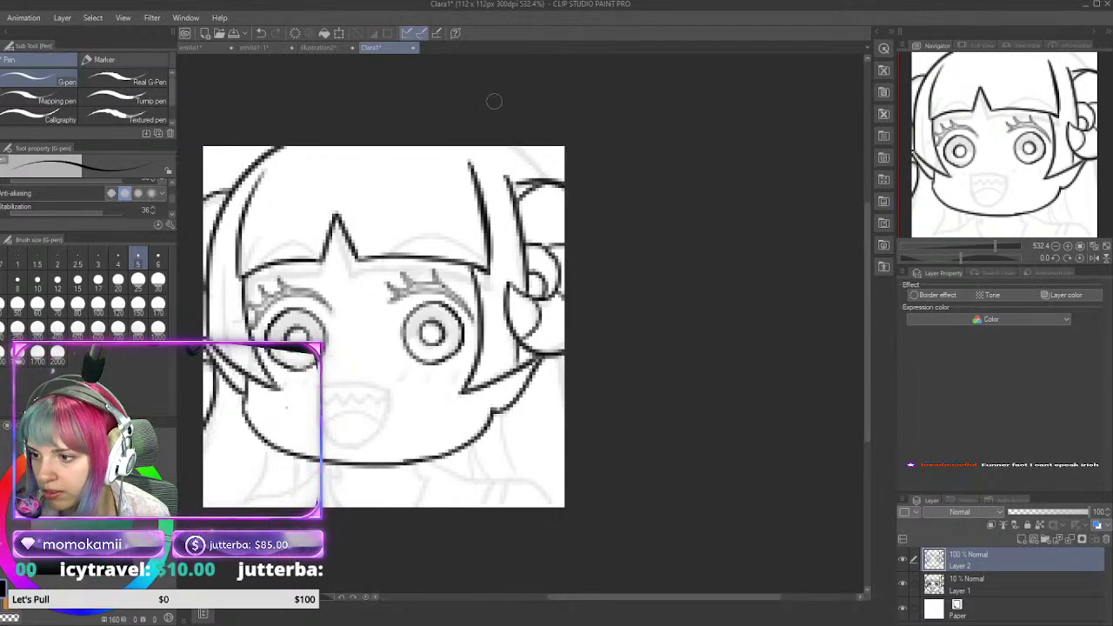
drag(499, 139, 566, 199)
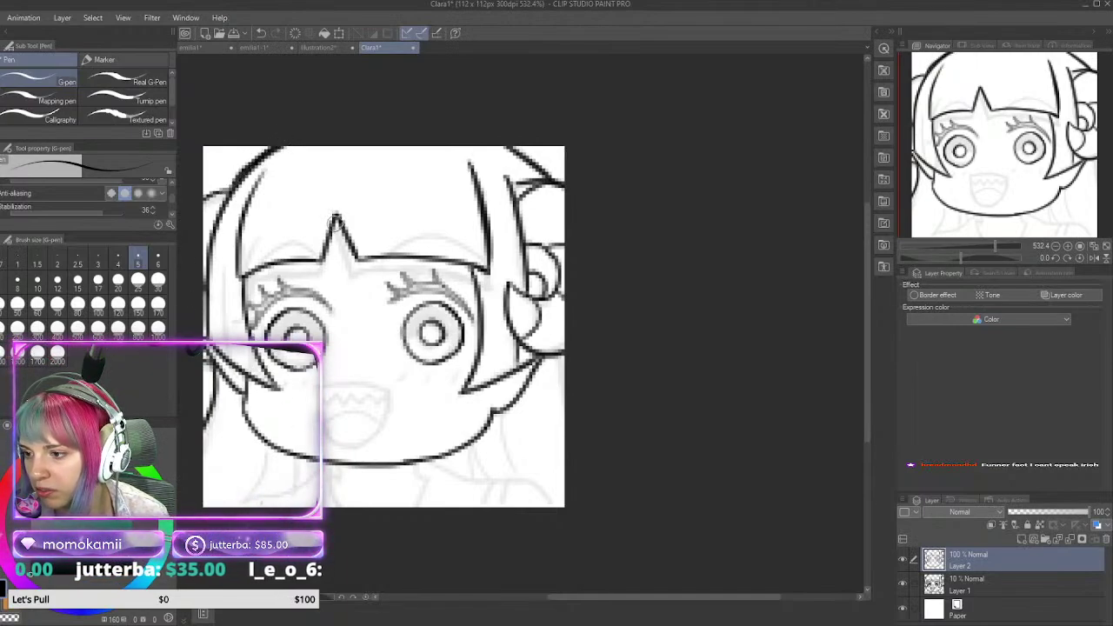
Step: Thicken the fringe's lower edge and notch, continuing over the inner line of the right side lock
mouse_move(335, 215)
mouse_down()
mouse_move(354, 253)
mouse_move(237, 276)
mouse_up()
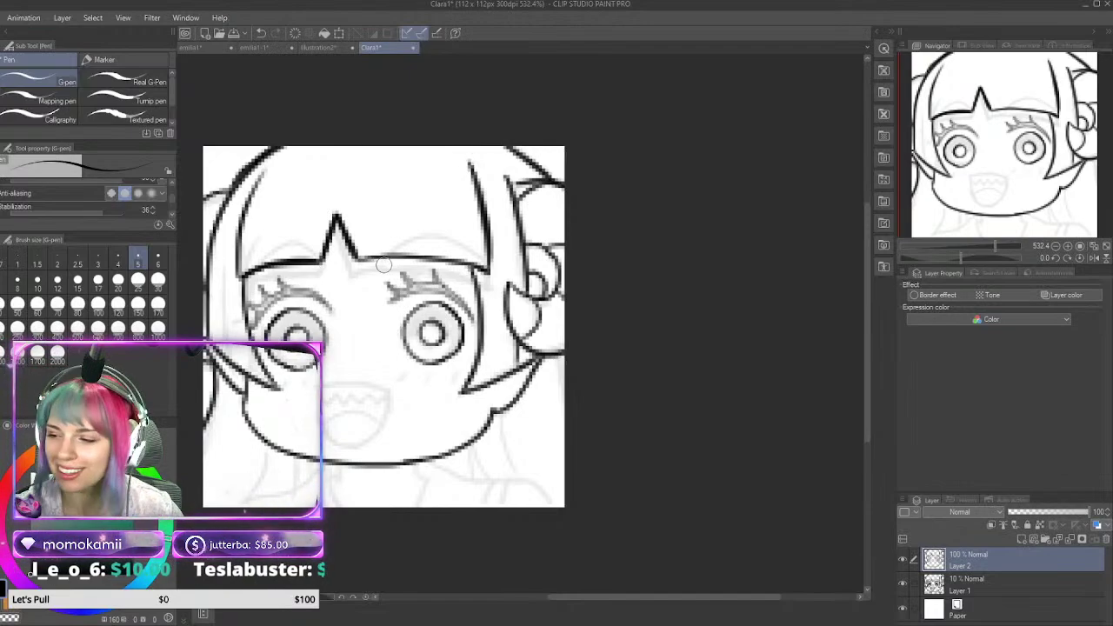
mouse_move(357, 259)
mouse_down()
mouse_move(488, 261)
mouse_move(481, 275)
mouse_move(470, 265)
mouse_move(480, 356)
mouse_up()
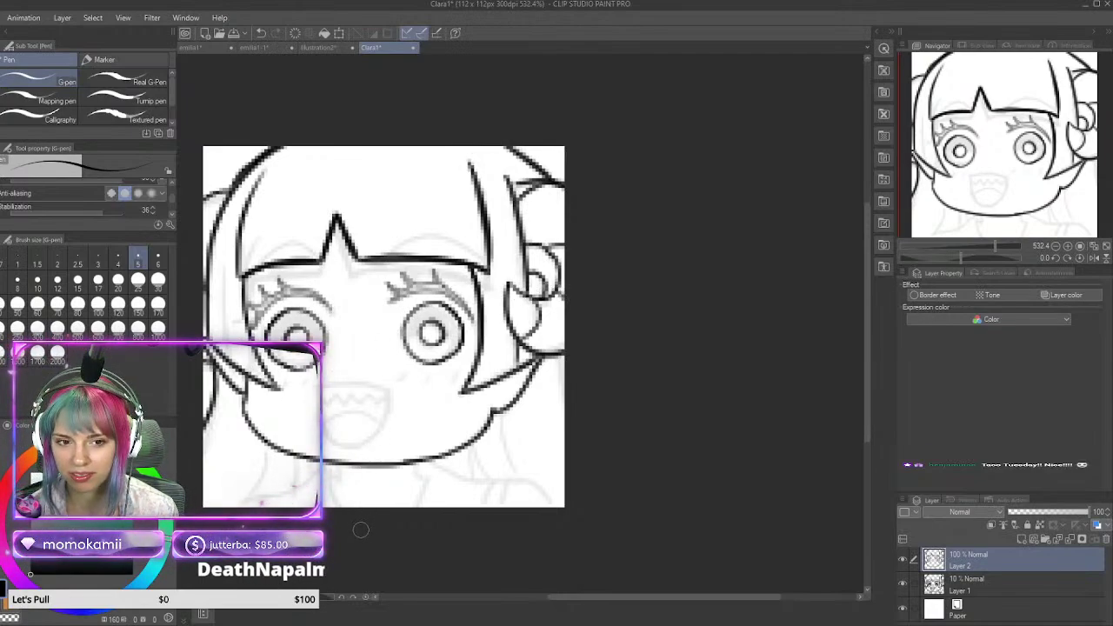
Step: With the brush size set to 2, ink the open mouth's outline and its zigzag row of teeth
click(58, 259)
drag(318, 386, 391, 383)
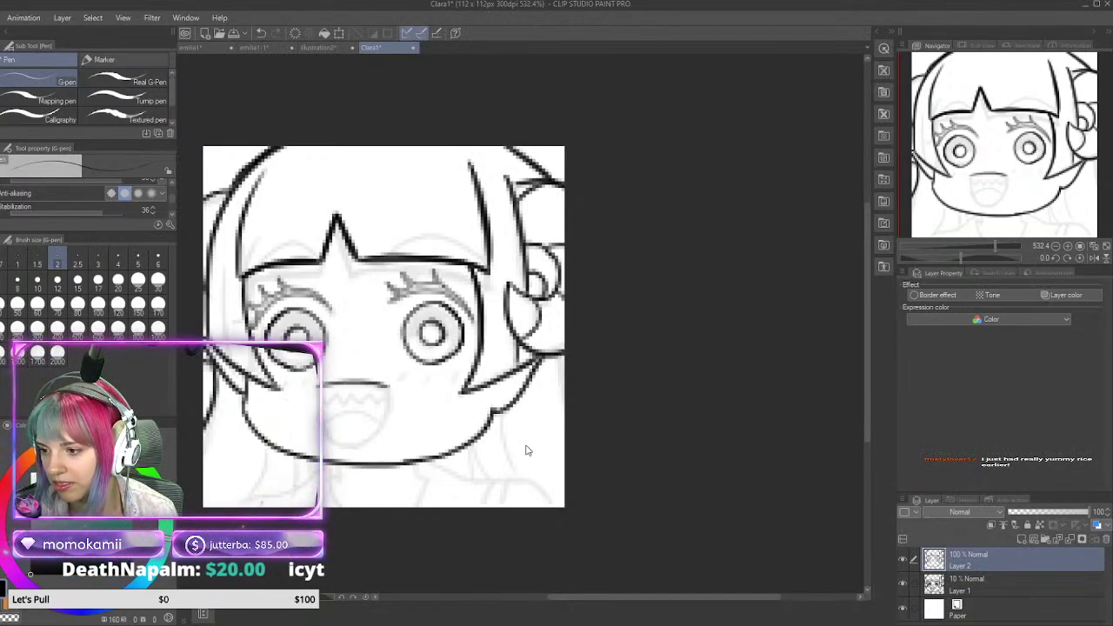
key(ctrl+z)
drag(321, 386, 394, 386)
key(ctrl+z)
key(ctrl+z)
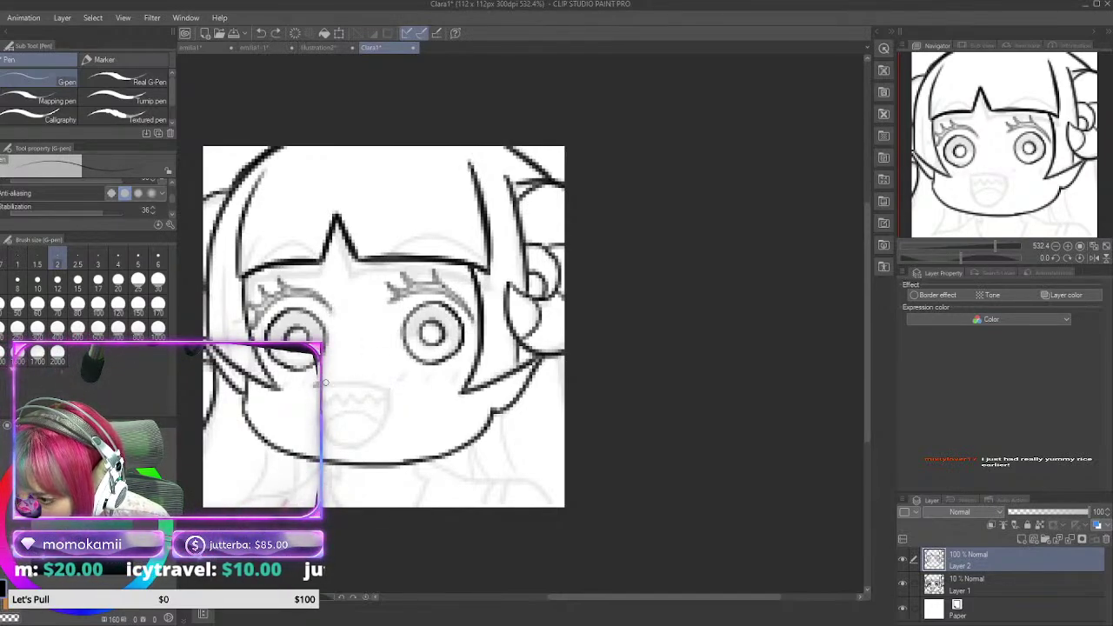
drag(324, 382, 393, 393)
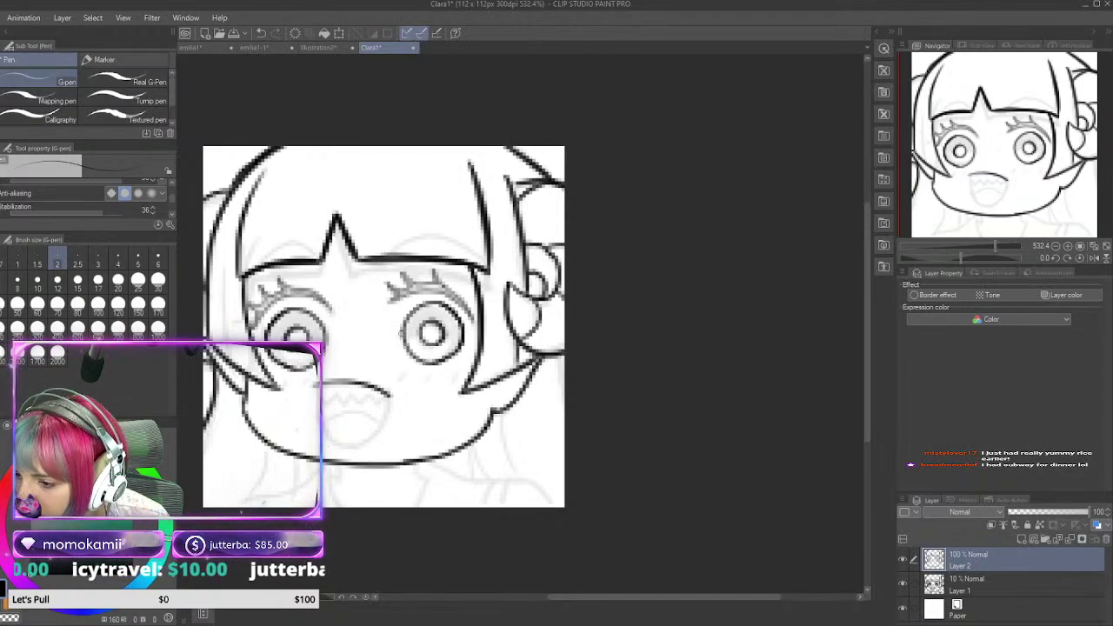
key(ctrl+z)
drag(327, 382, 386, 392)
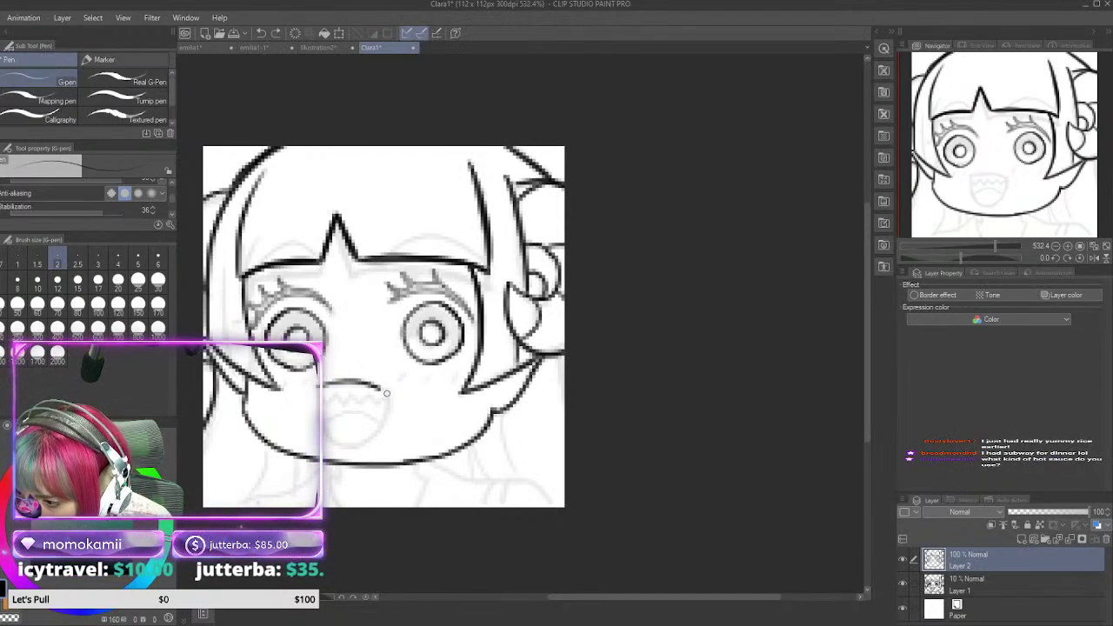
mouse_move(320, 414)
mouse_down()
mouse_move(333, 439)
mouse_move(365, 445)
mouse_move(389, 394)
mouse_move(360, 441)
mouse_up()
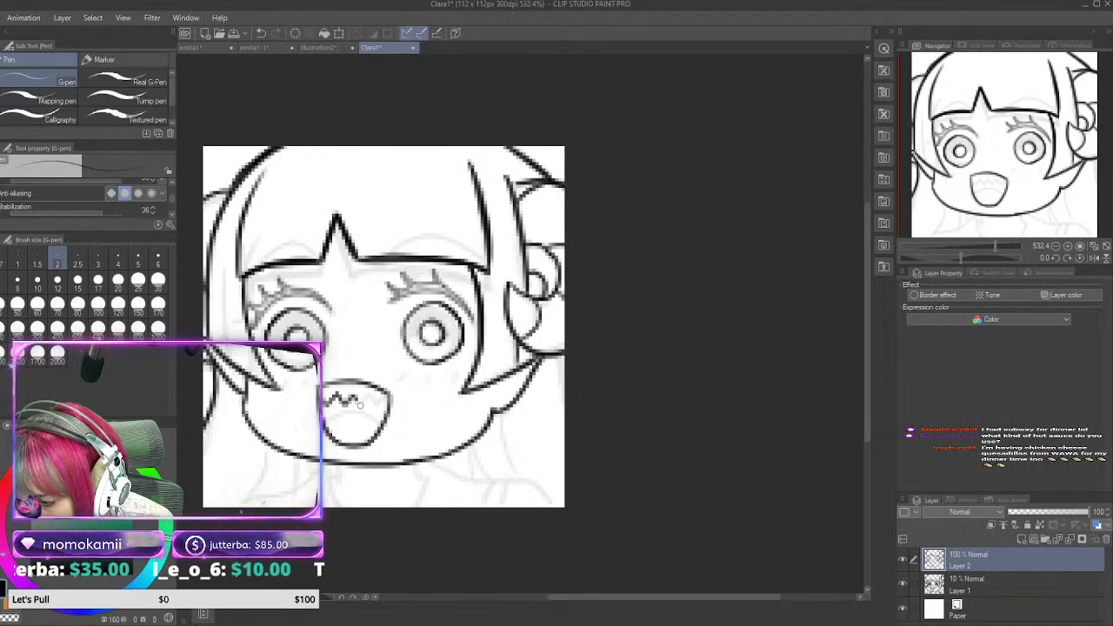
drag(359, 404, 387, 398)
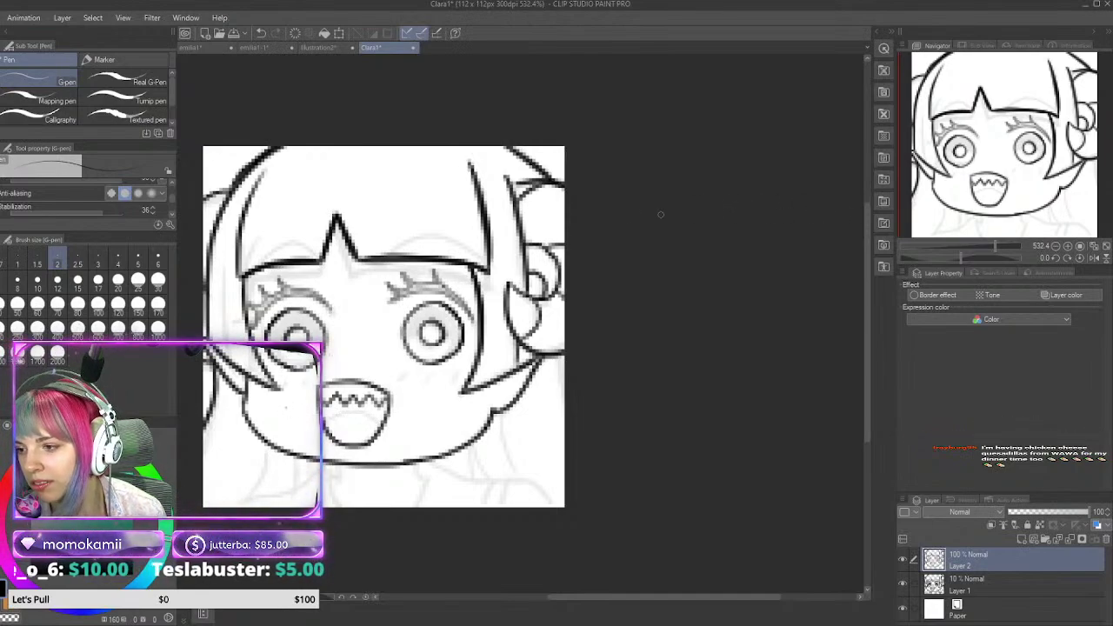
Step: Add a new layer above the line art and ink both arched eyebrows over the fringe on it
click(1020, 538)
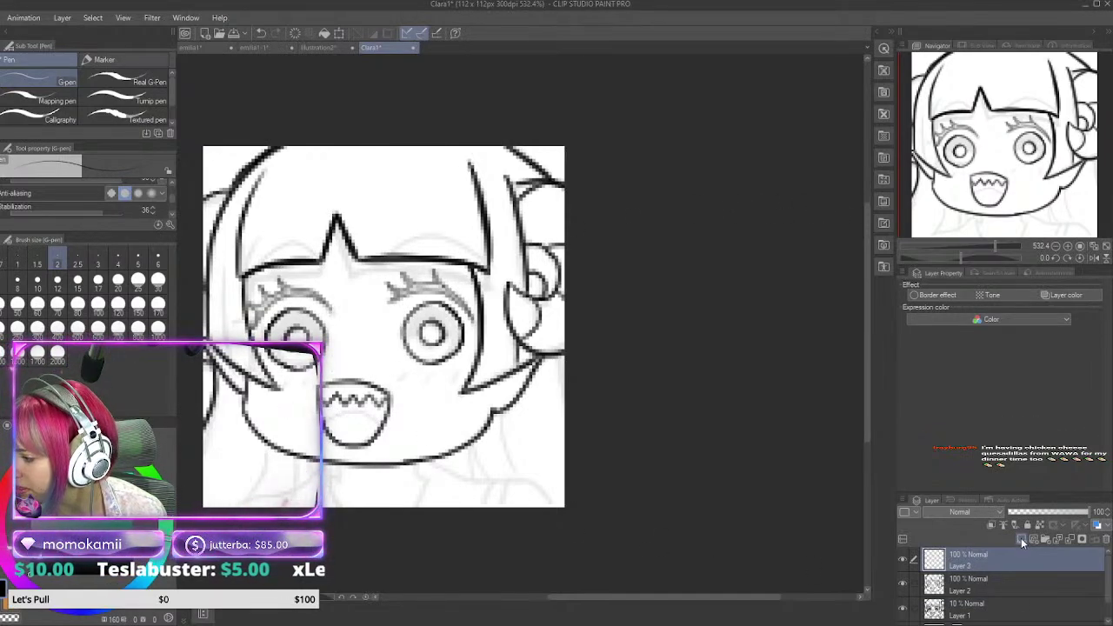
mouse_move(378, 260)
mouse_down()
mouse_move(416, 236)
mouse_move(485, 254)
mouse_up()
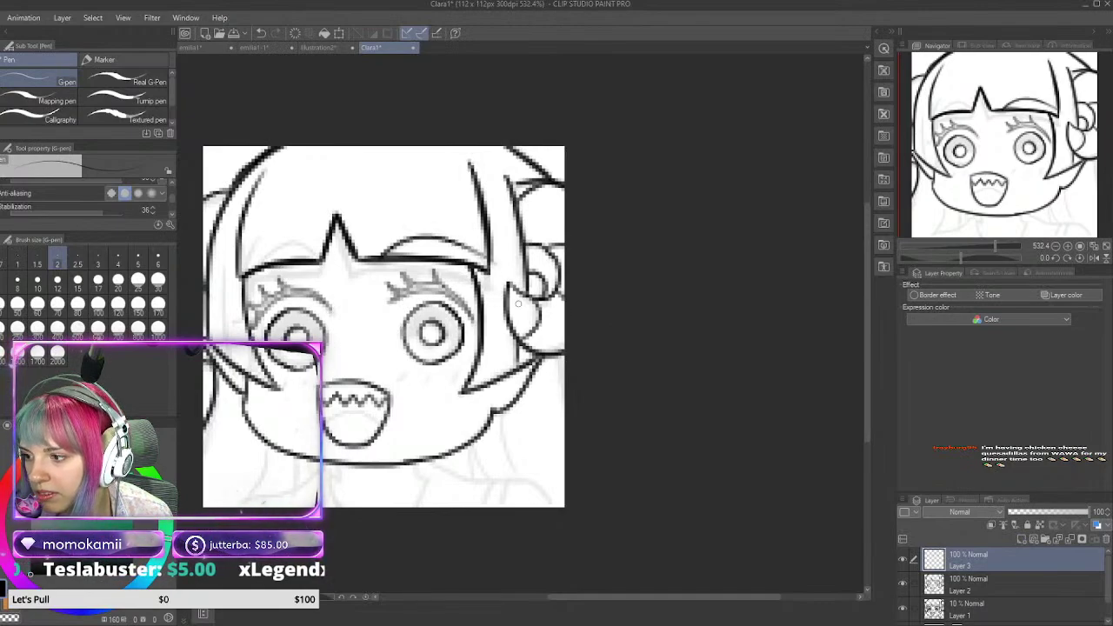
drag(320, 254, 242, 275)
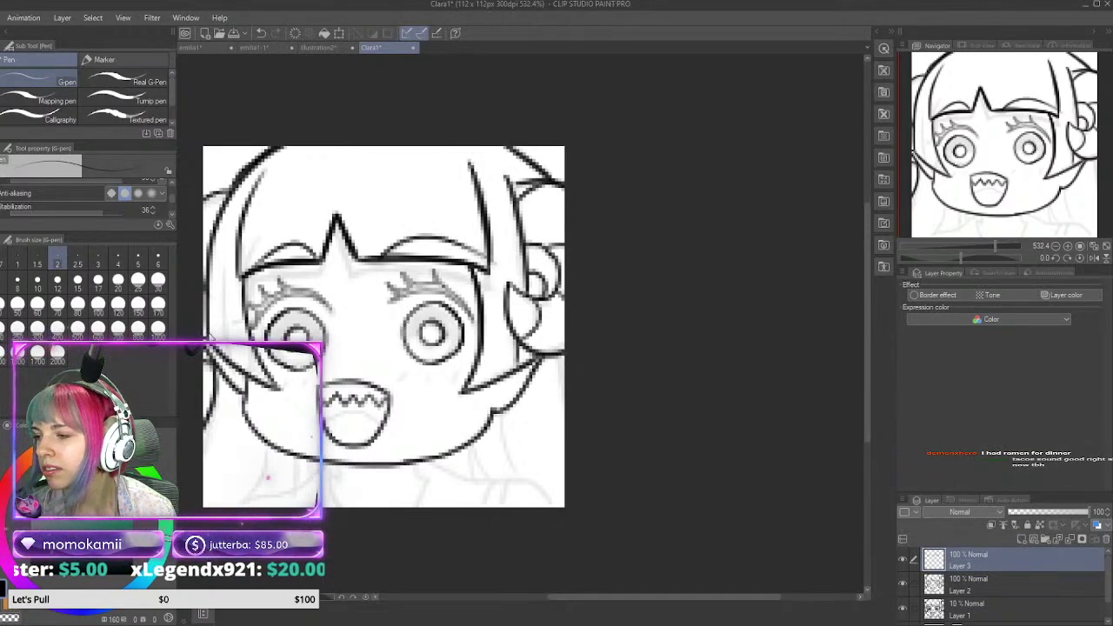
key(ctrl+z)
key(ctrl+z)
mouse_move(384, 259)
mouse_down()
mouse_move(418, 228)
mouse_move(487, 254)
mouse_up()
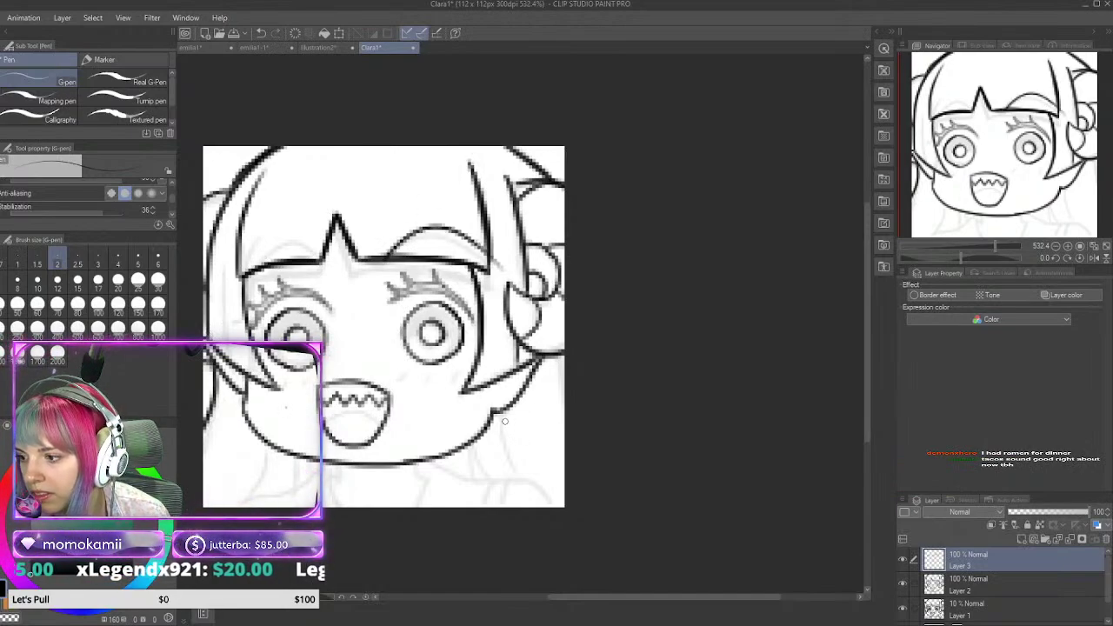
key(ctrl+z)
mouse_move(382, 255)
mouse_down()
mouse_move(405, 234)
mouse_move(491, 261)
mouse_up()
mouse_move(320, 254)
mouse_down()
mouse_move(291, 238)
mouse_move(247, 270)
mouse_up()
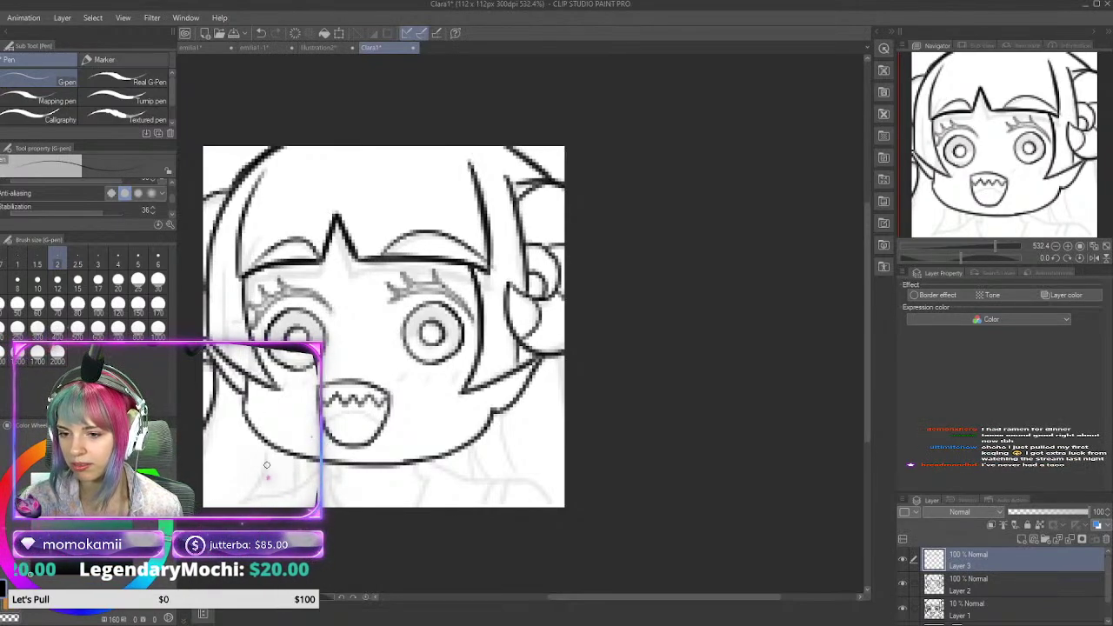
Step: On Layer 2, erase the stray line between the right side lock and the curled hair
click(998, 590)
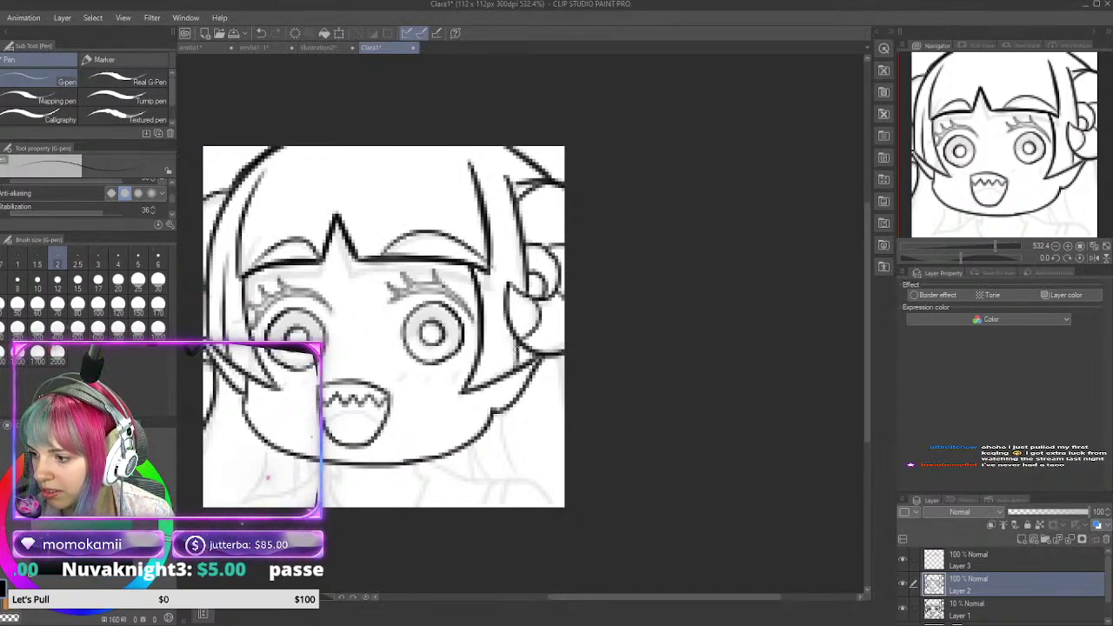
drag(516, 349, 512, 339)
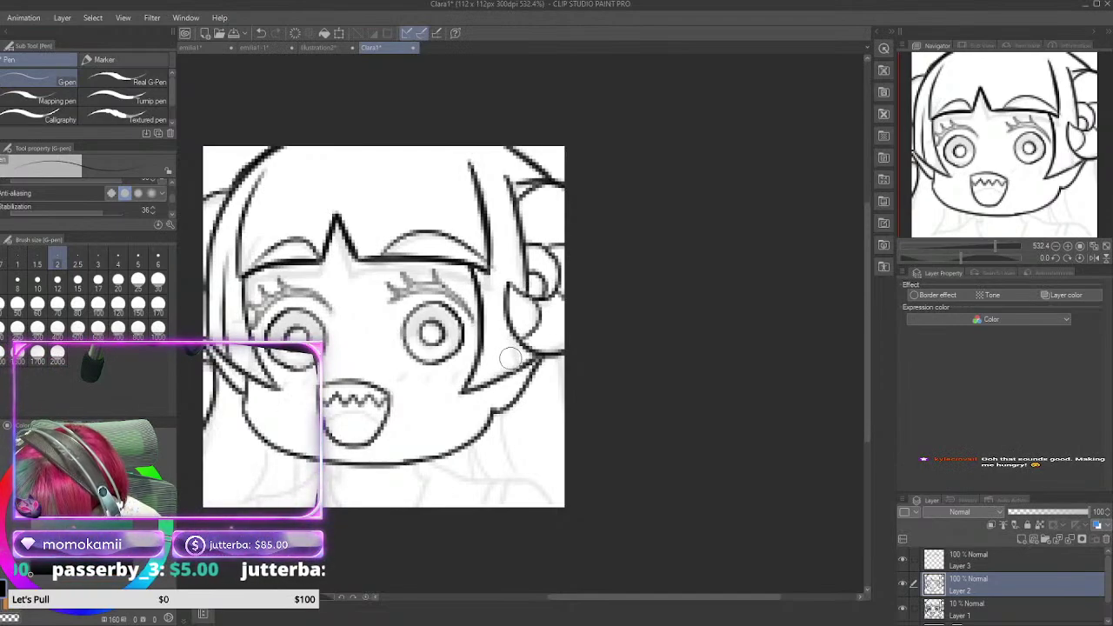
mouse_move(515, 373)
mouse_down()
mouse_move(513, 344)
mouse_move(514, 369)
mouse_up()
Step: Try inking the long hair strand below the right ear with the size 2 pen, and undo it
key(ctrl+z)
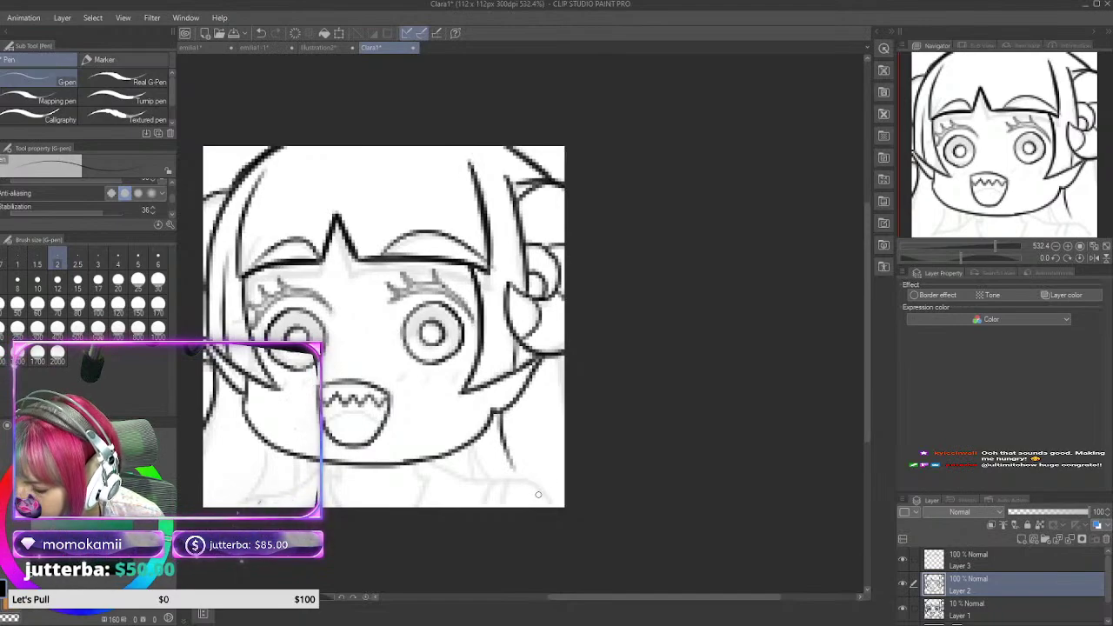
key(ctrl+z)
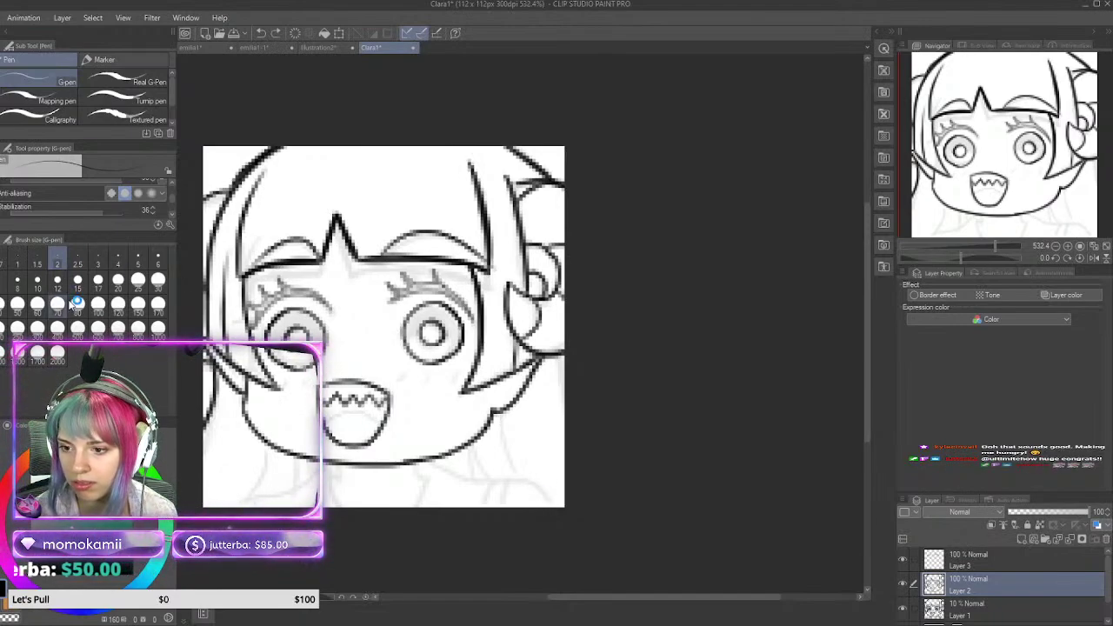
Step: With the brush size set to 5, ink the neck and the sloping shoulder lines below the chin
click(138, 261)
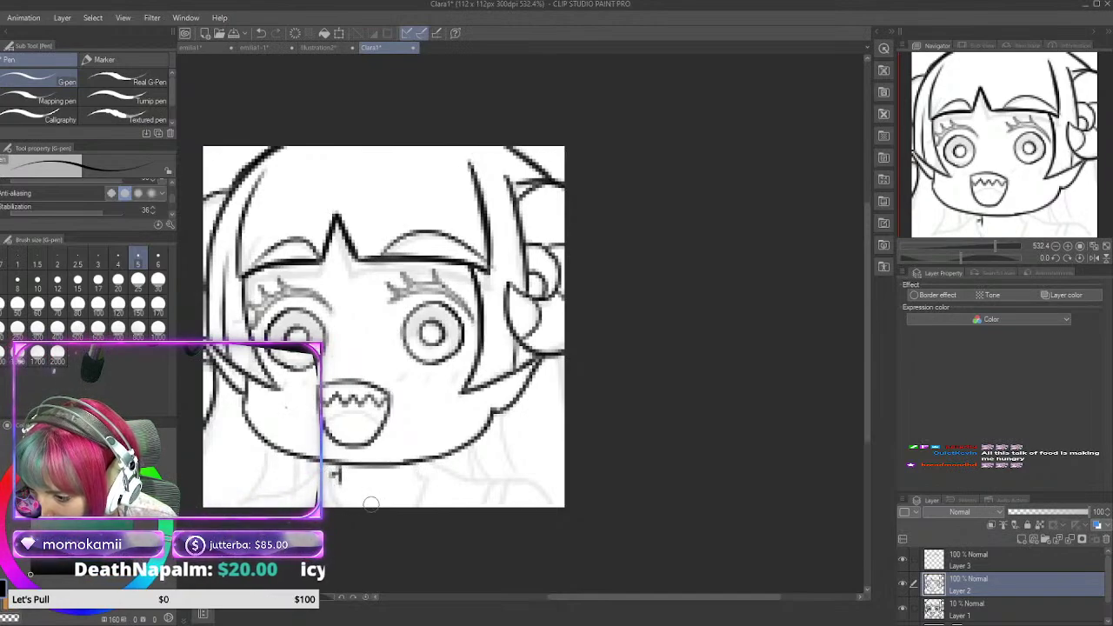
mouse_move(417, 462)
mouse_down()
mouse_move(408, 515)
mouse_move(440, 468)
mouse_move(490, 480)
mouse_up()
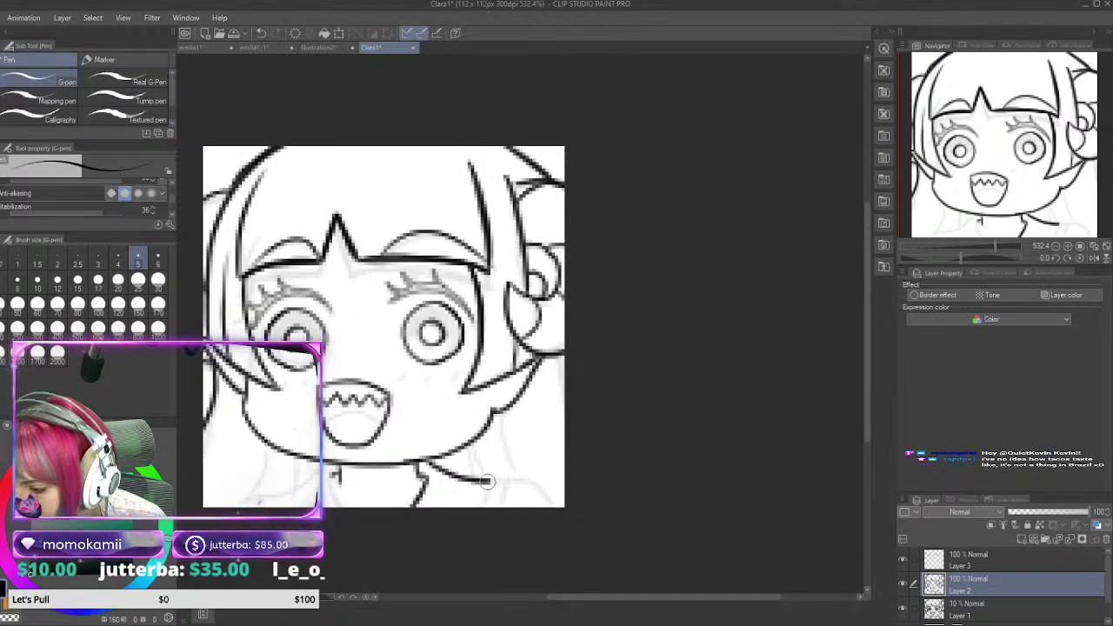
mouse_move(488, 480)
mouse_down()
mouse_move(534, 489)
mouse_move(518, 521)
mouse_move(540, 496)
mouse_move(533, 488)
mouse_move(565, 520)
mouse_up()
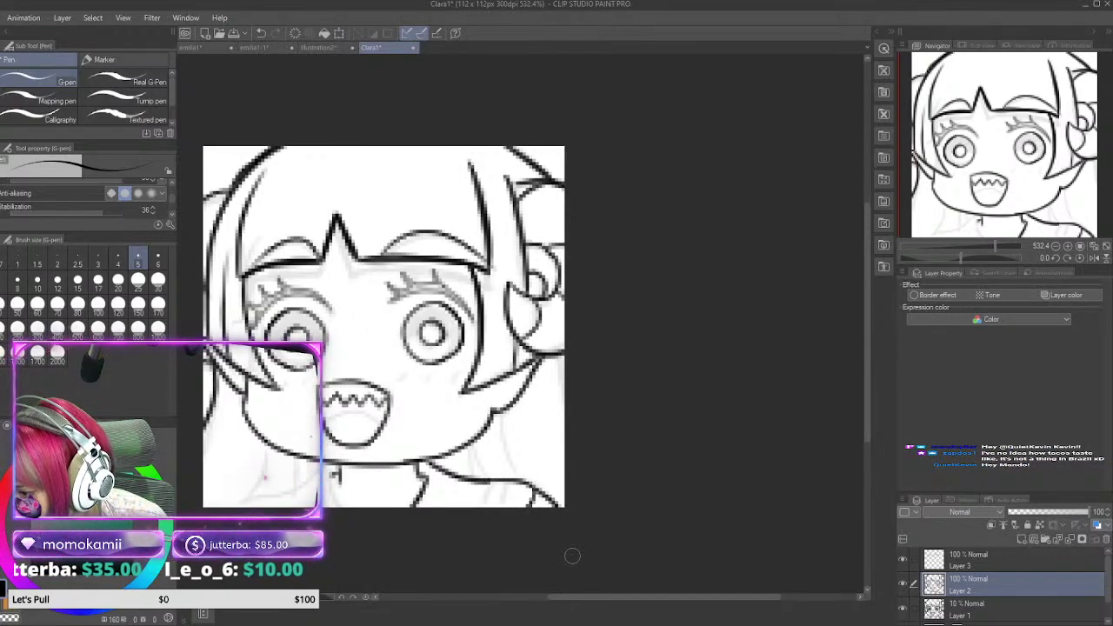
key(ctrl+z)
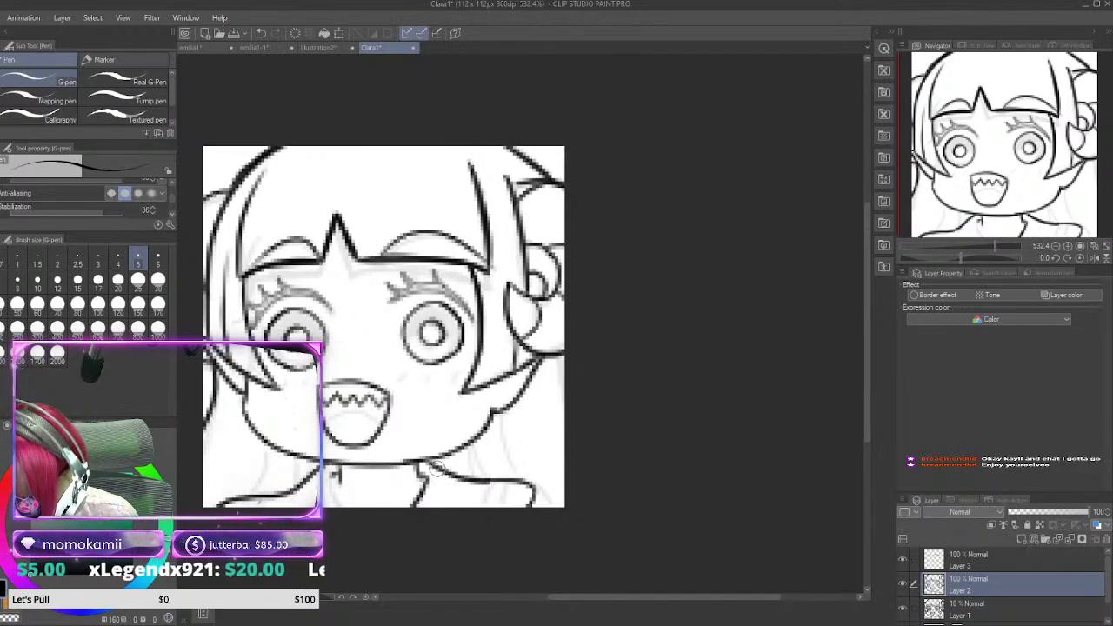
mouse_move(432, 470)
mouse_down()
mouse_move(459, 488)
mouse_move(546, 510)
mouse_up()
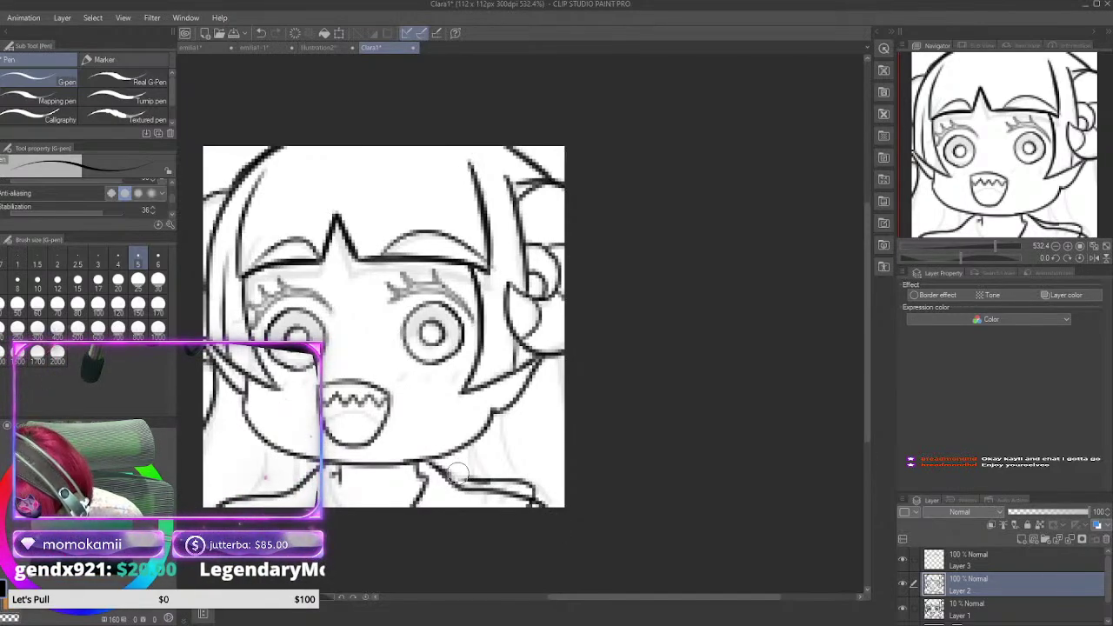
mouse_move(466, 476)
mouse_down()
mouse_move(547, 488)
mouse_move(534, 485)
mouse_move(544, 499)
mouse_move(516, 507)
mouse_move(548, 503)
mouse_up()
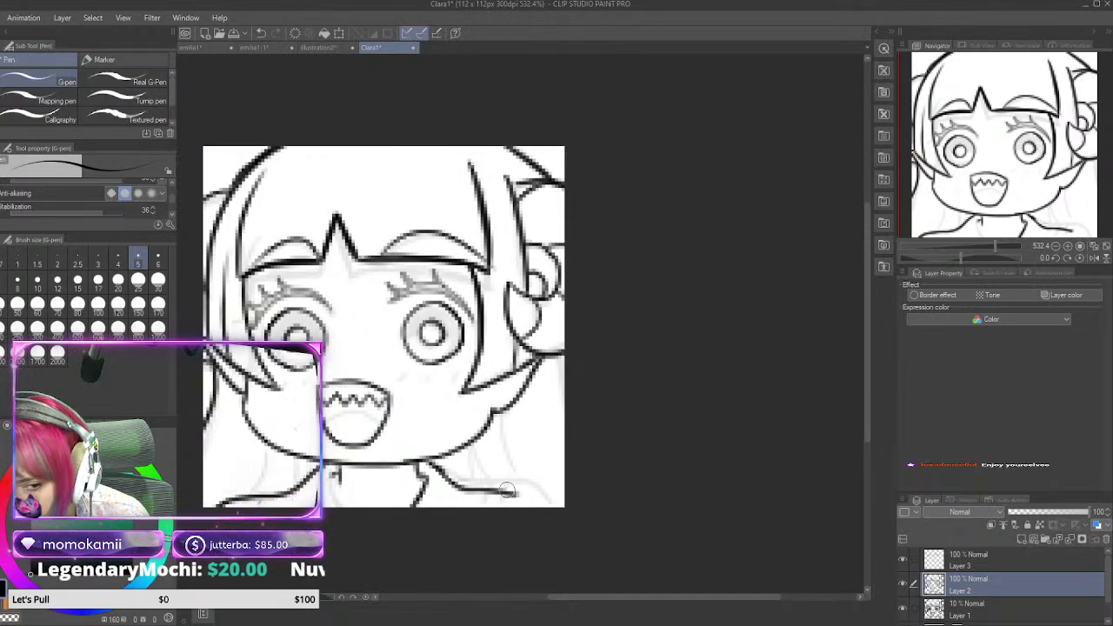
mouse_move(510, 494)
mouse_down()
mouse_move(532, 499)
mouse_move(522, 522)
mouse_up()
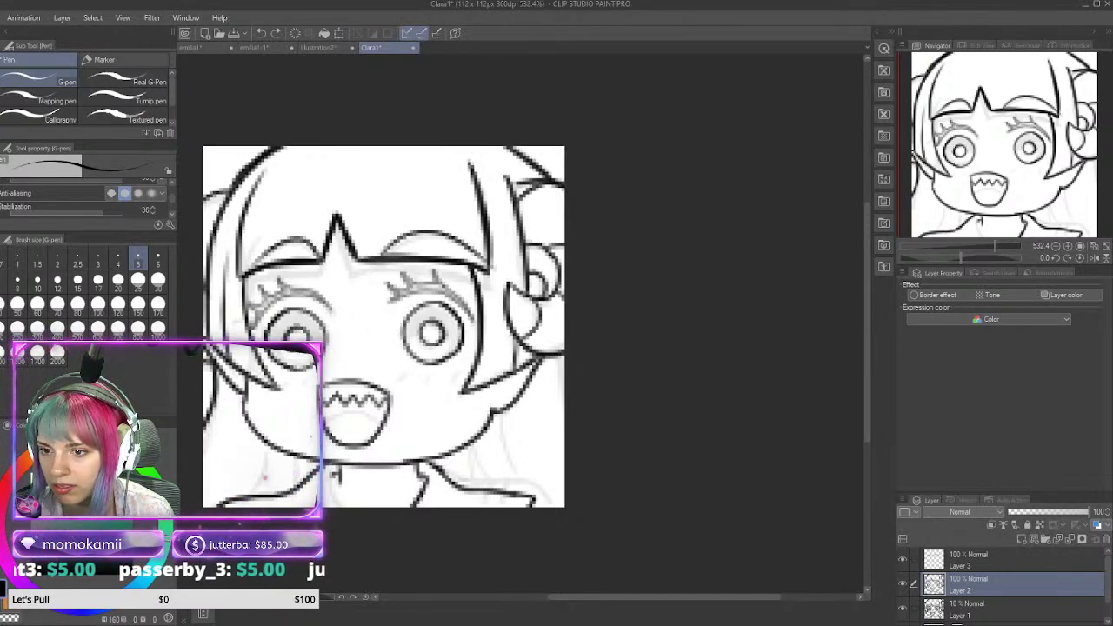
Step: Shift the line art on Layer 2, the eyebrows on Layer 3 and the sketch on Layer 1 slightly downward
key(k)
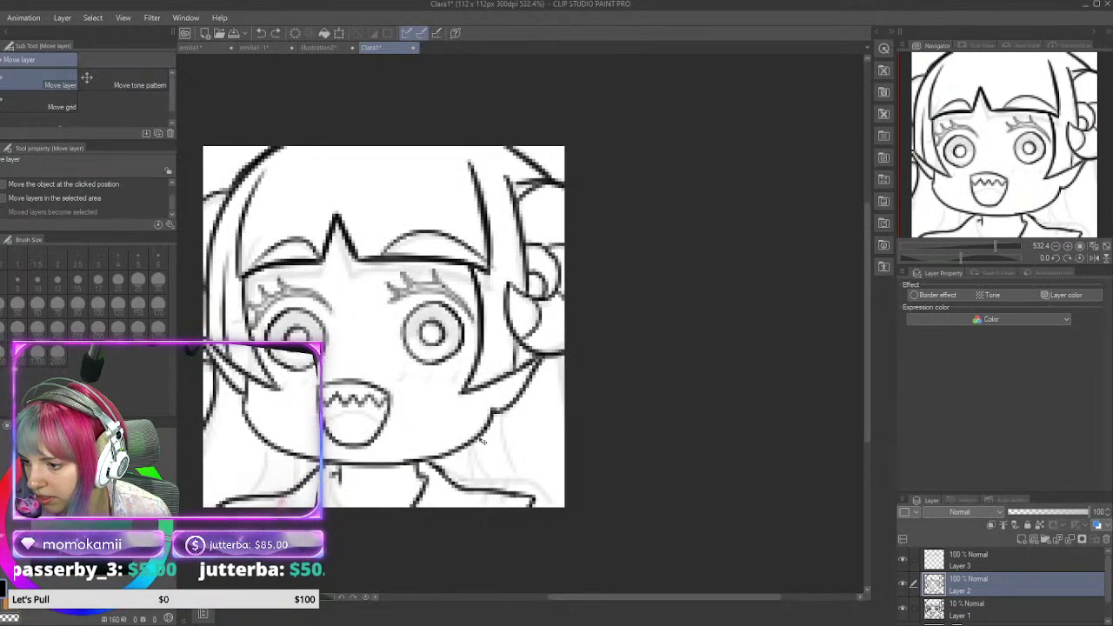
drag(478, 432, 491, 444)
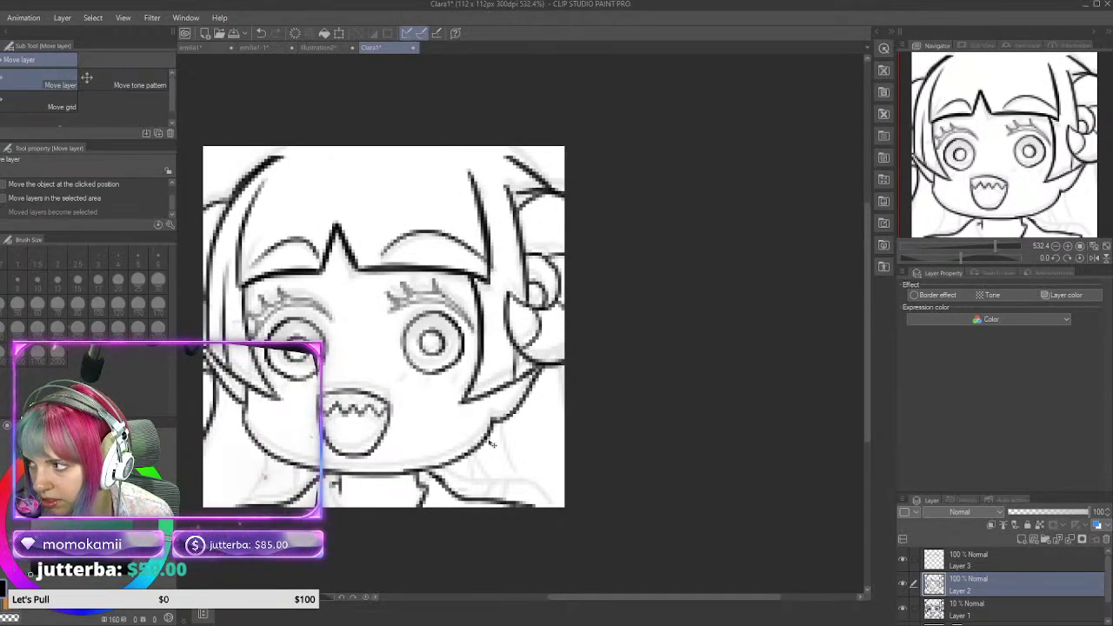
drag(490, 440, 491, 439)
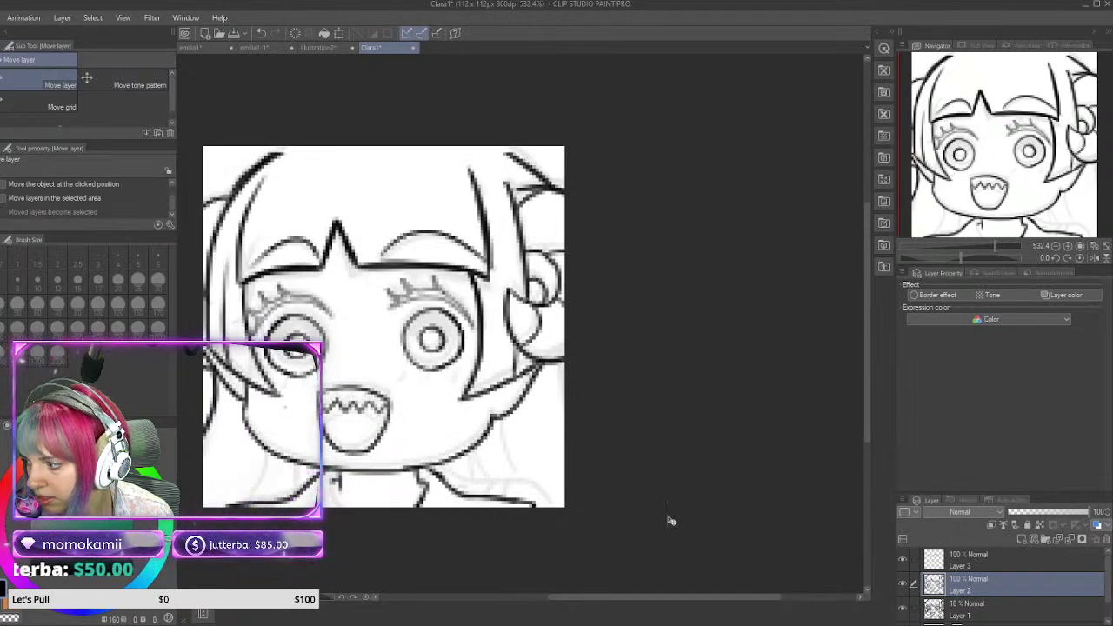
click(976, 564)
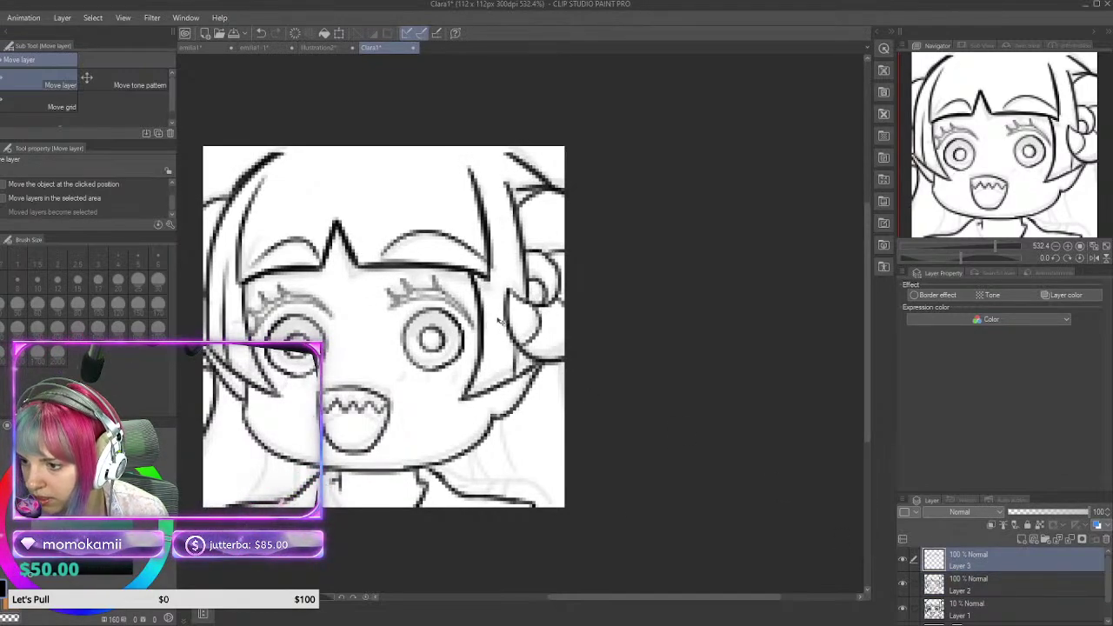
drag(500, 322, 499, 325)
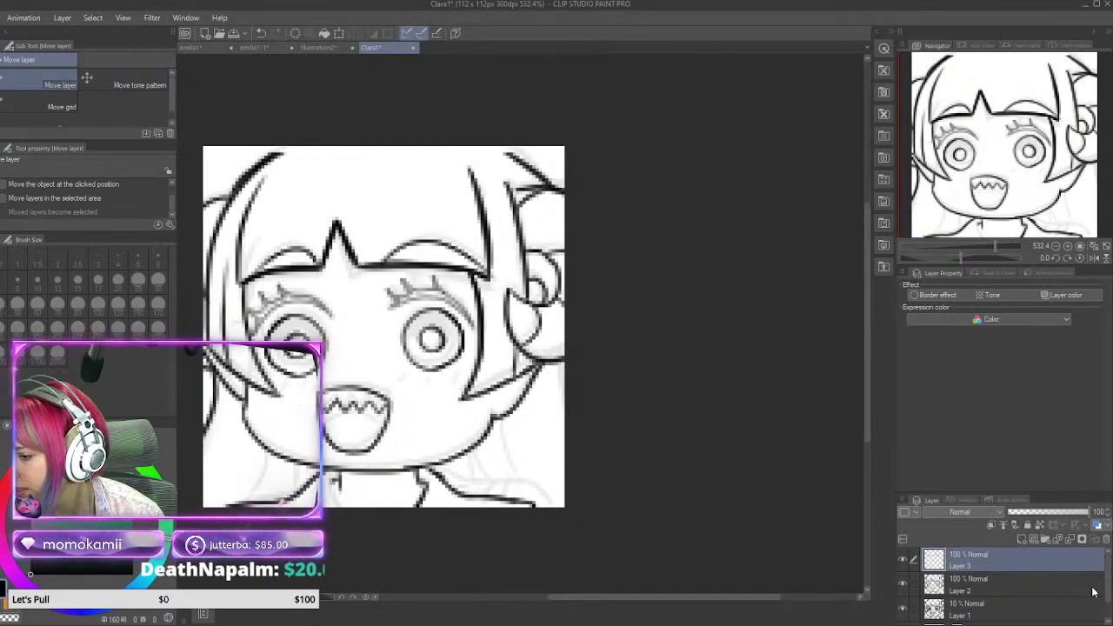
scroll(1078, 592, down, 1)
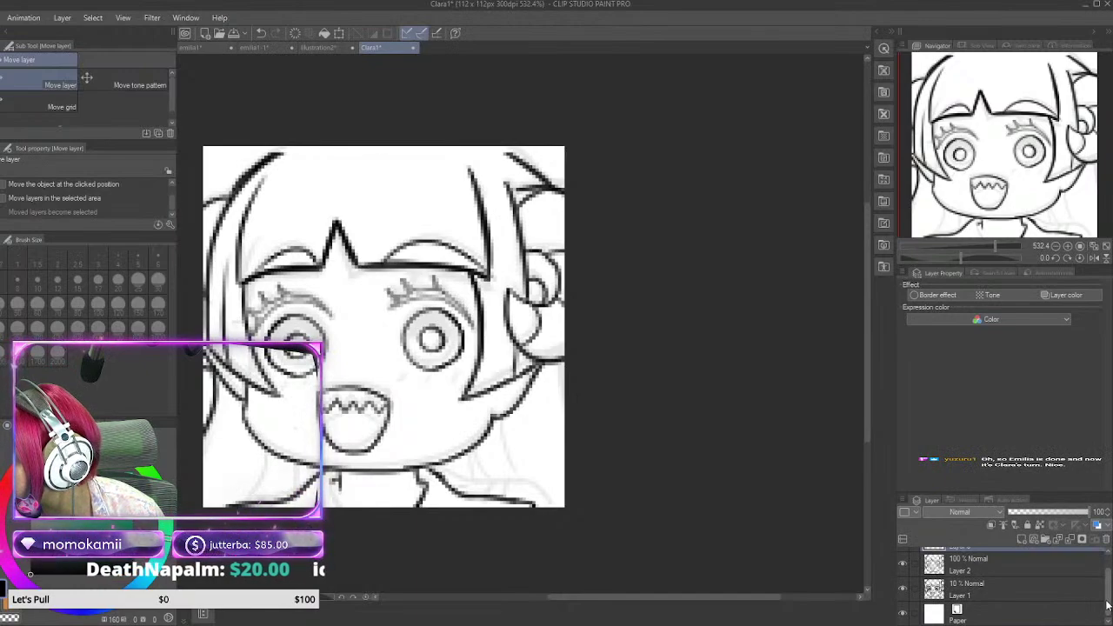
click(1055, 592)
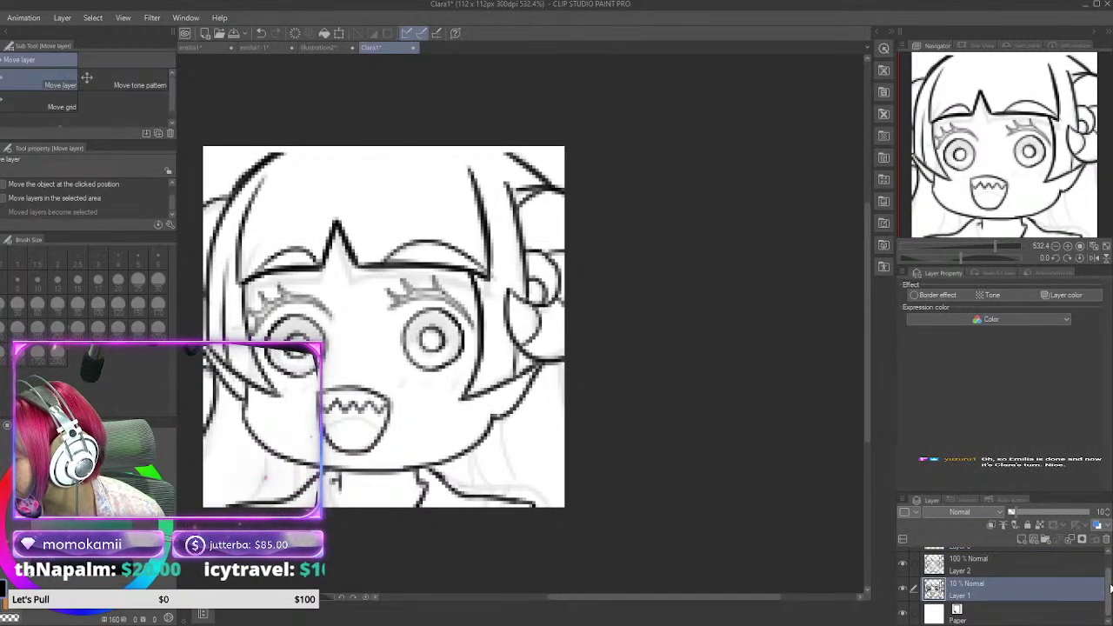
scroll(1033, 574, up, 1)
Step: On Layer 2, extend both sides of the head outline to the canvas's upper edge and ink a short strand below the right curled hair
click(1018, 590)
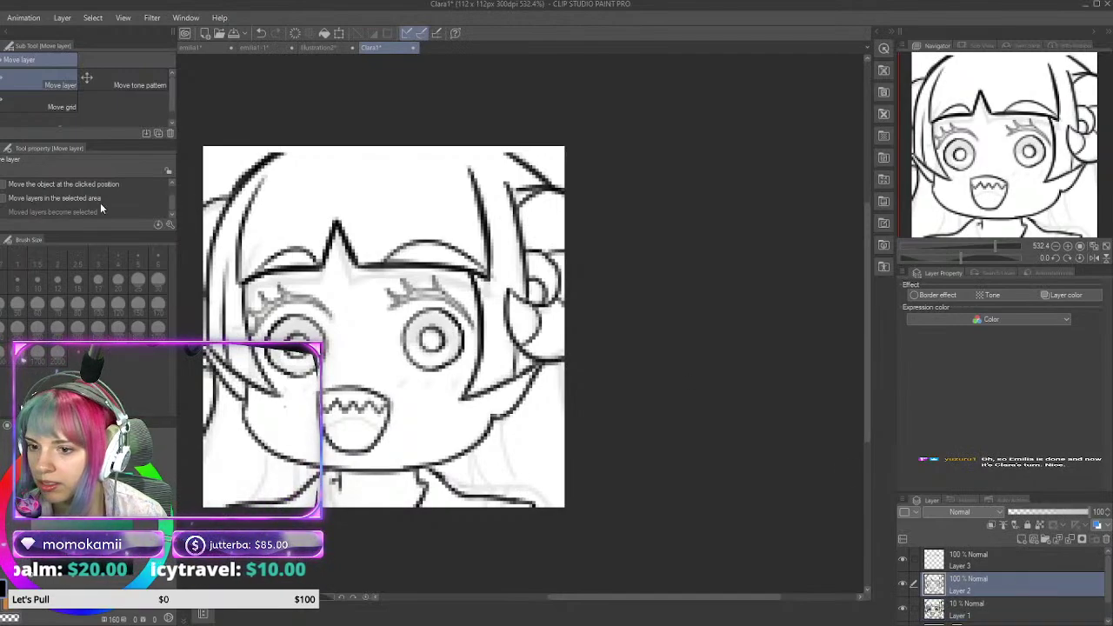
key(p)
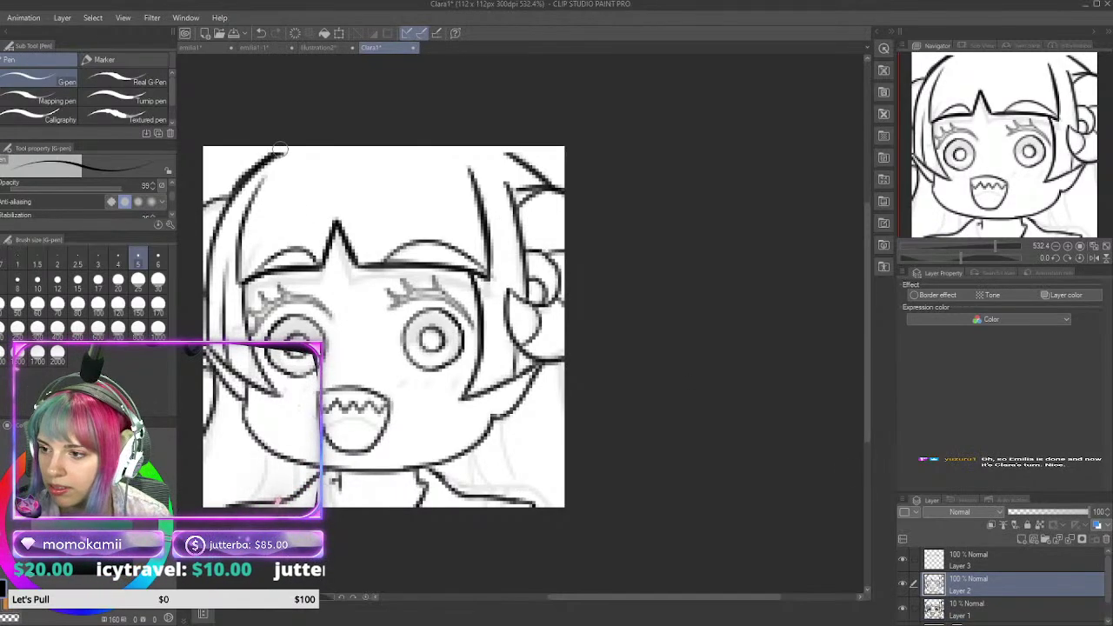
drag(300, 144, 241, 184)
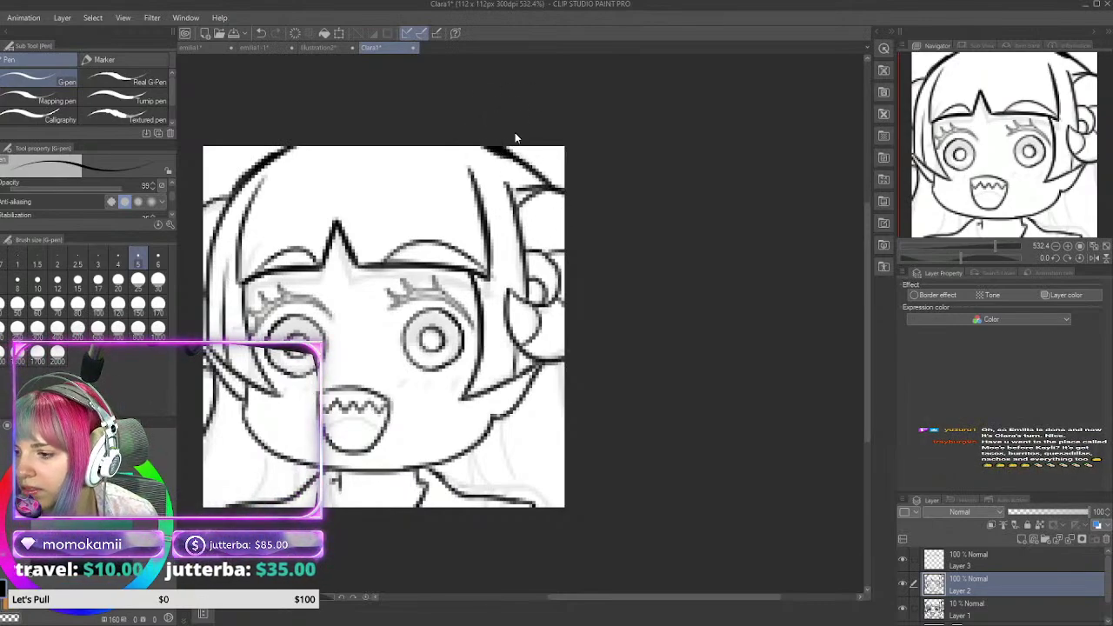
drag(490, 141, 543, 181)
key(ctrl+z)
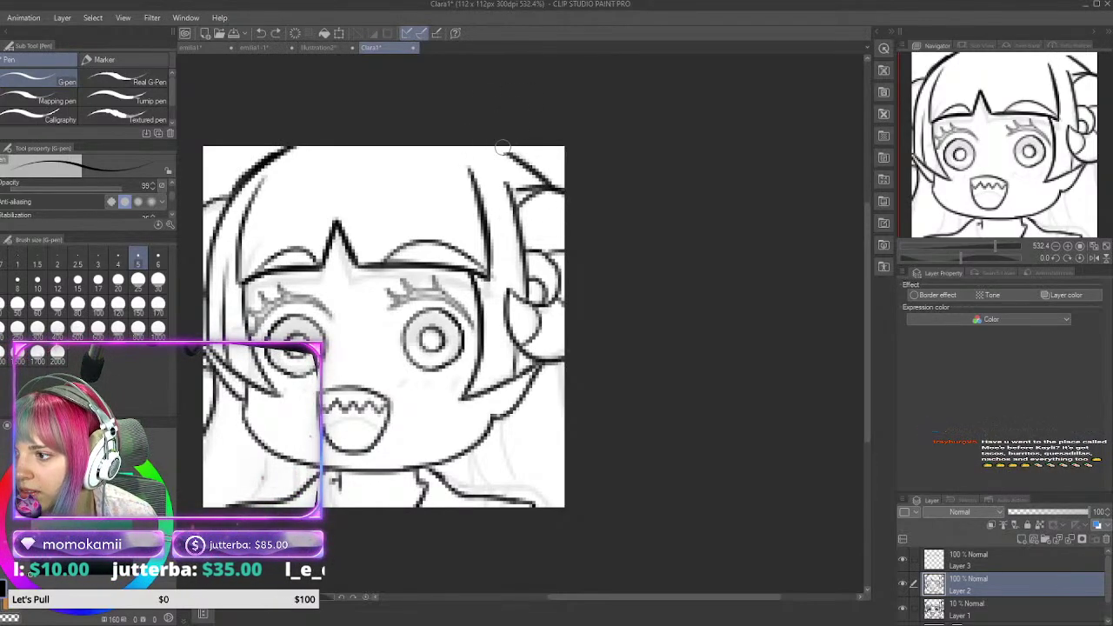
drag(490, 140, 546, 187)
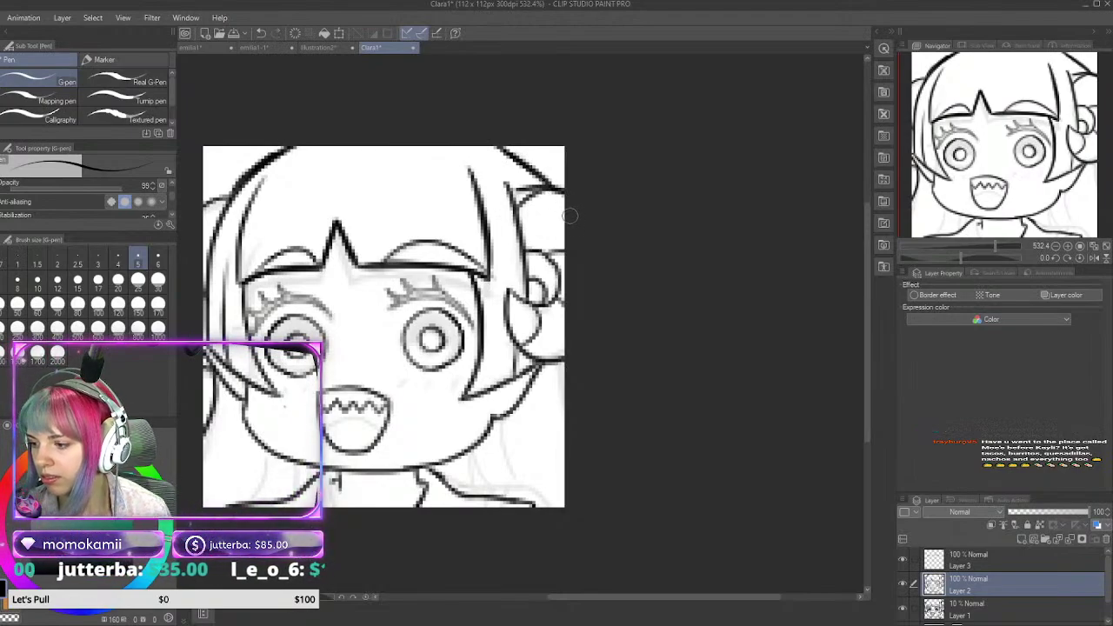
drag(559, 364, 562, 407)
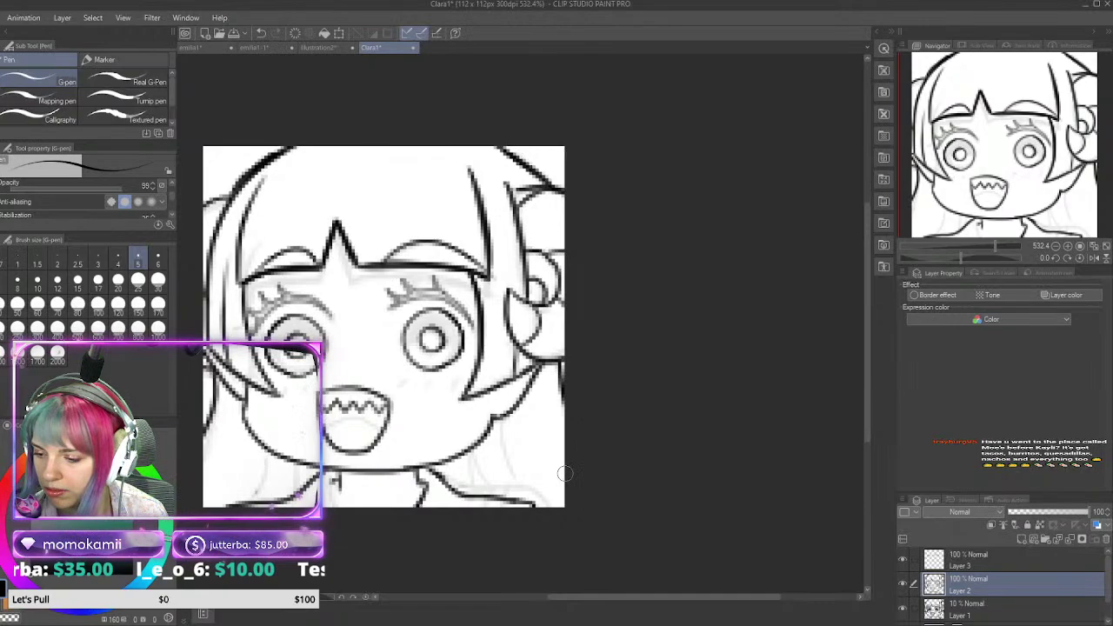
Step: Ink the thin hair strands beside the neck at brush size 2, and complete the left neck line at size 5
click(56, 262)
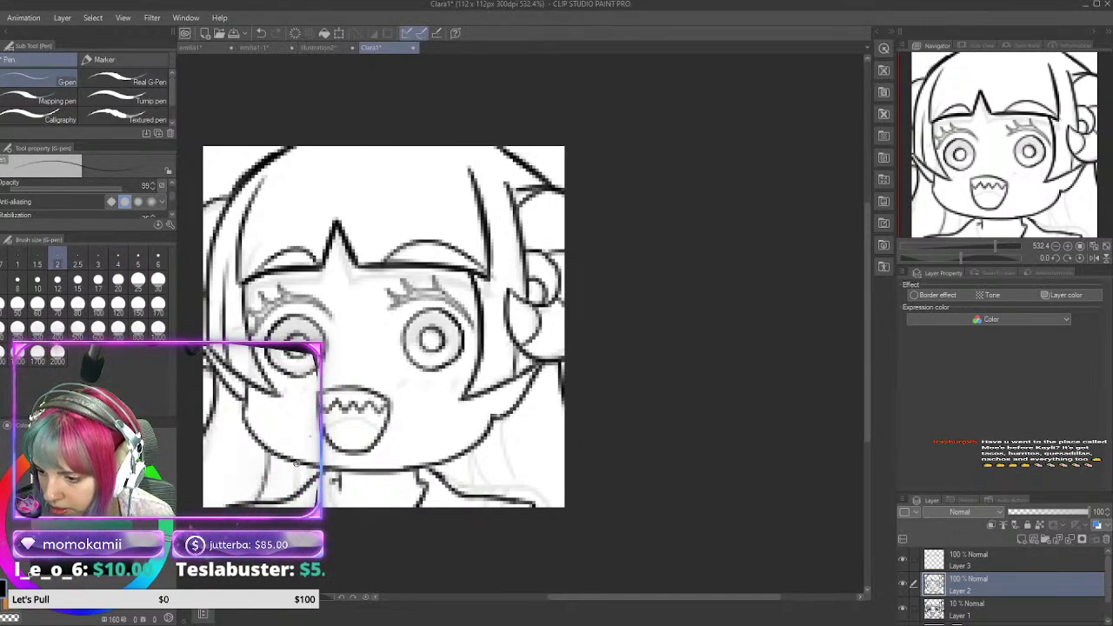
drag(471, 446, 477, 501)
drag(471, 450, 497, 499)
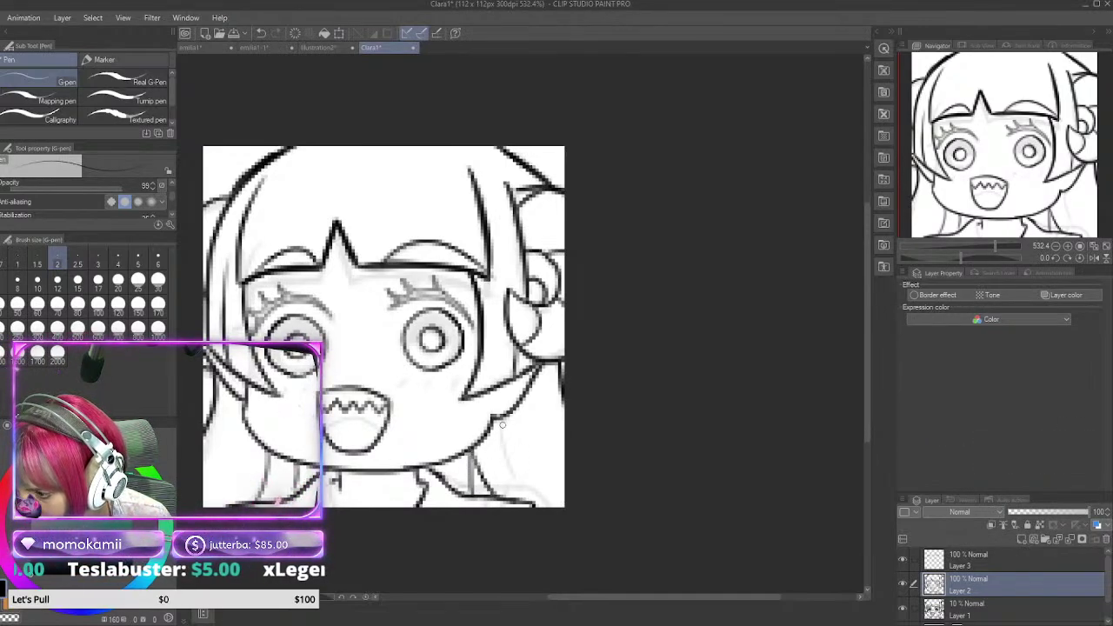
mouse_move(495, 416)
mouse_down()
mouse_move(519, 487)
mouse_move(540, 508)
mouse_up()
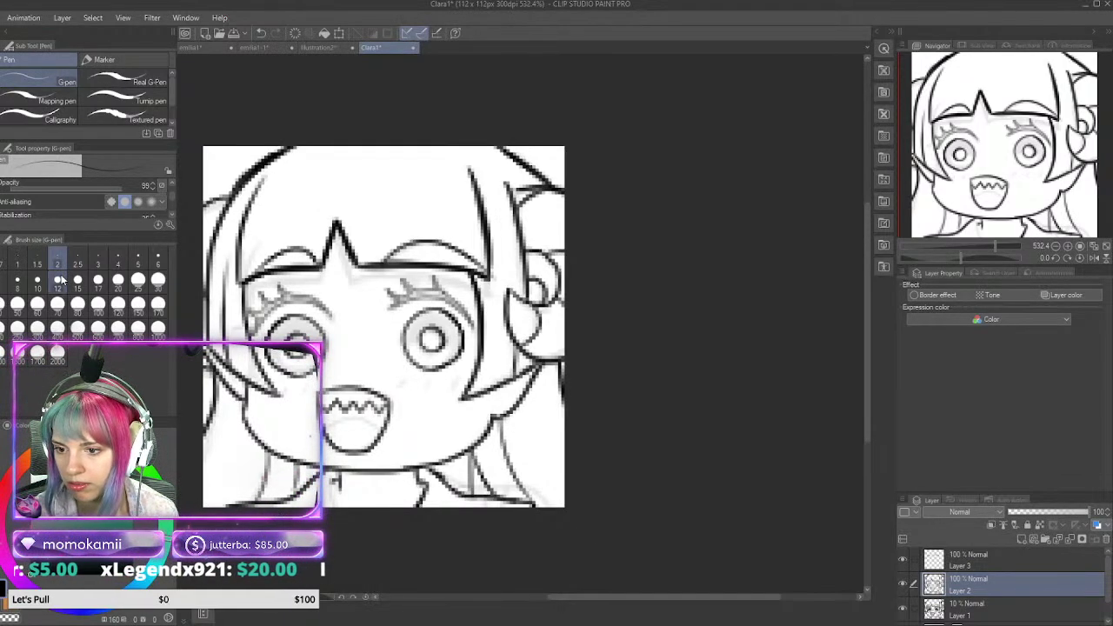
click(137, 263)
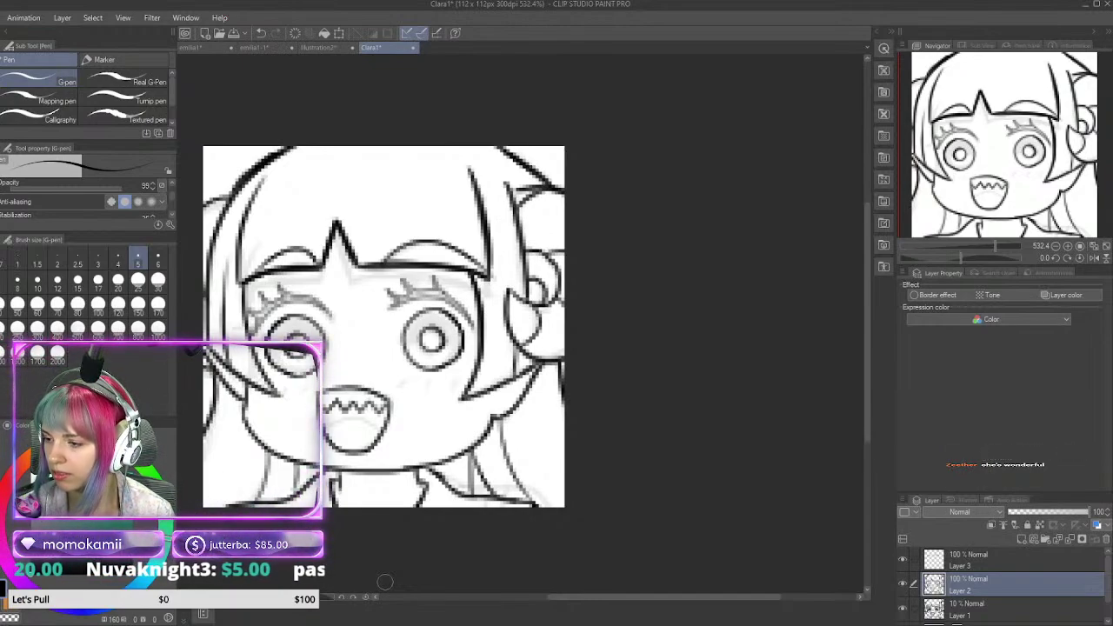
Step: Hide the Layer 1 sketch and add a new layer directly above the paper, with purple as the drawing colour
click(903, 609)
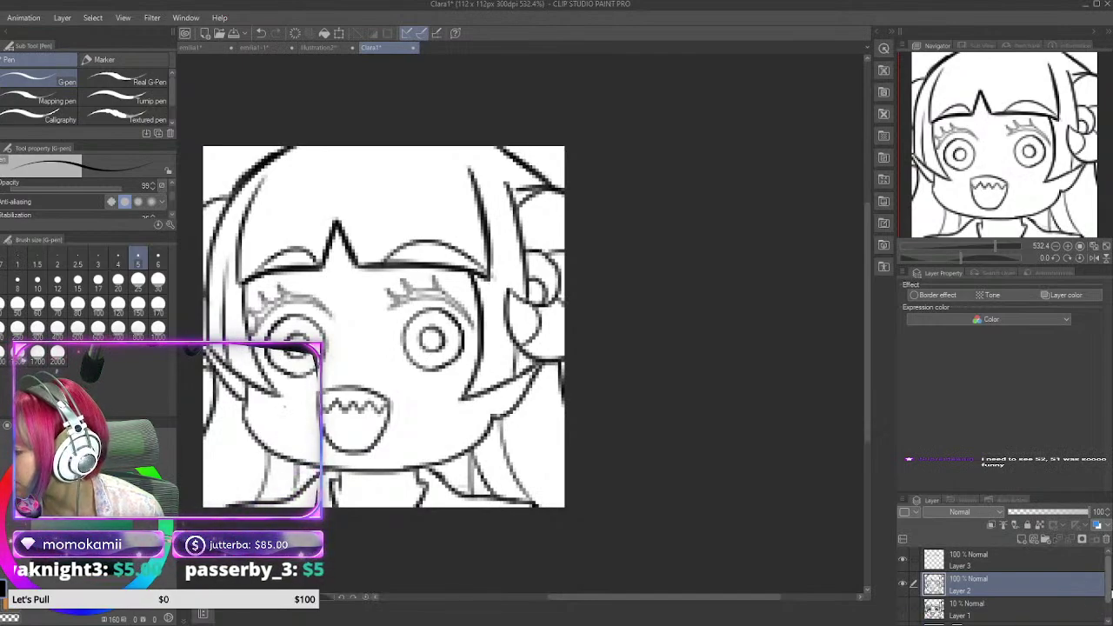
scroll(1107, 596, down, 2)
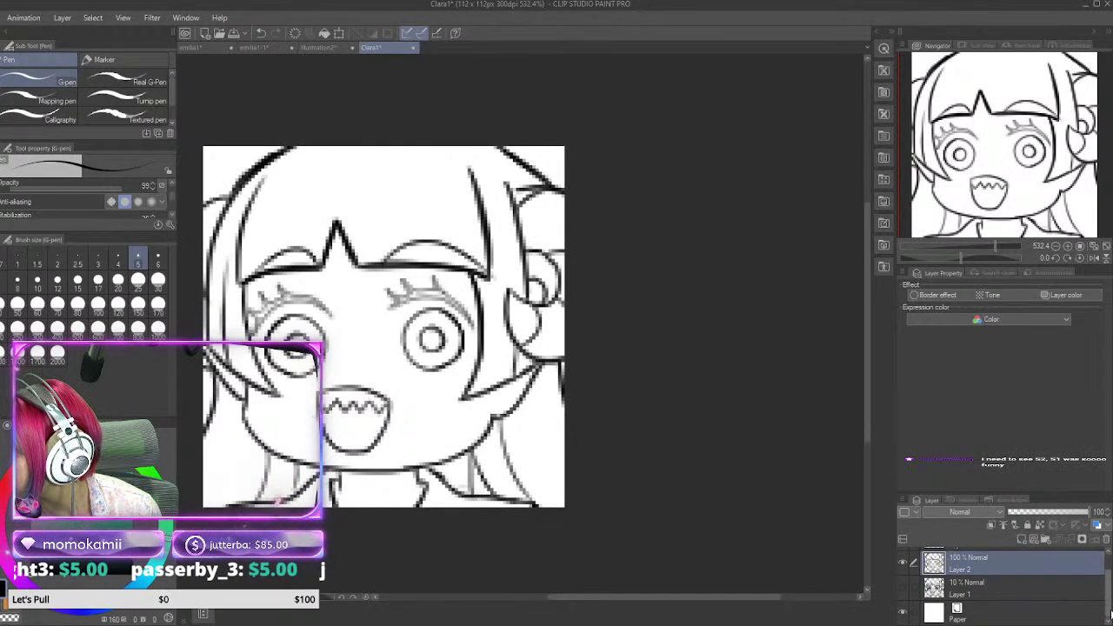
click(1039, 618)
click(1019, 540)
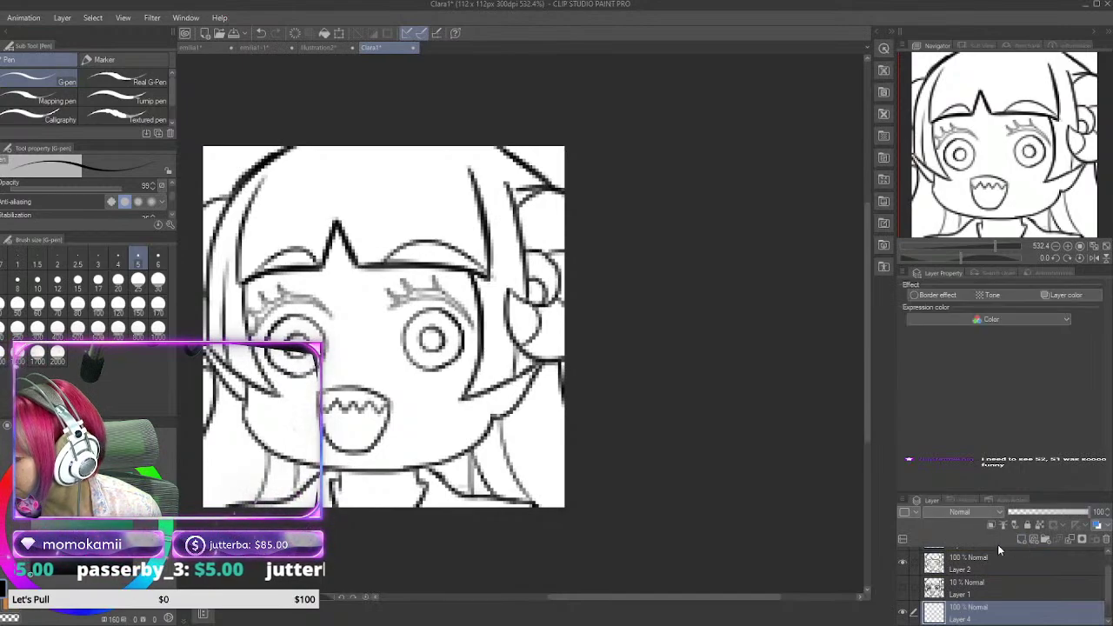
click(105, 522)
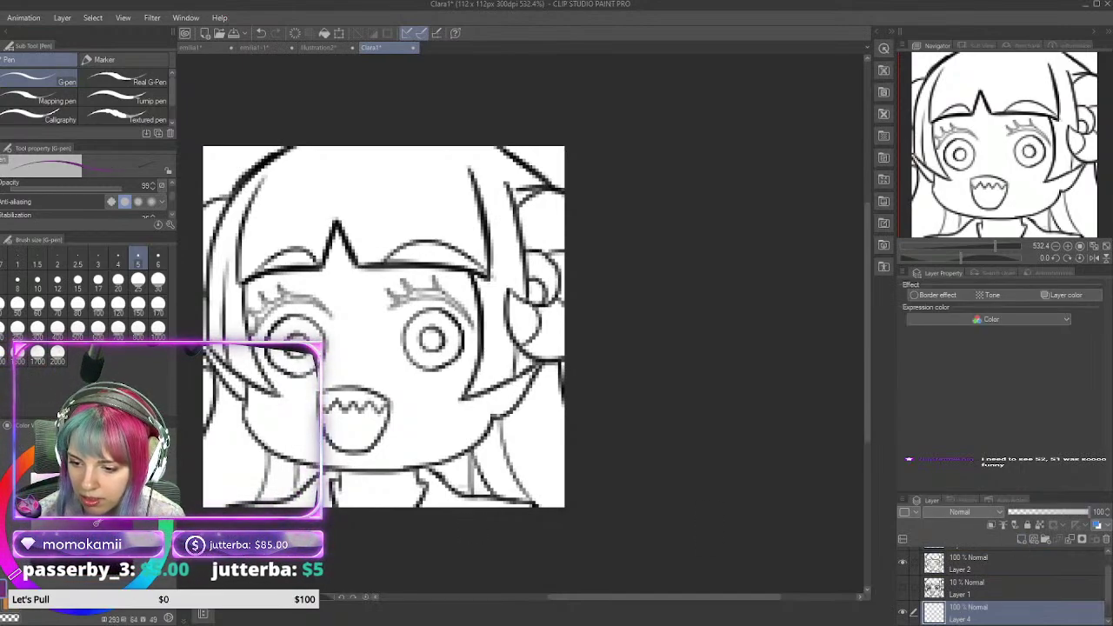
Step: Fill the empty Layer 4 beneath the line art with purple and add a new raster layer above it
key(g)
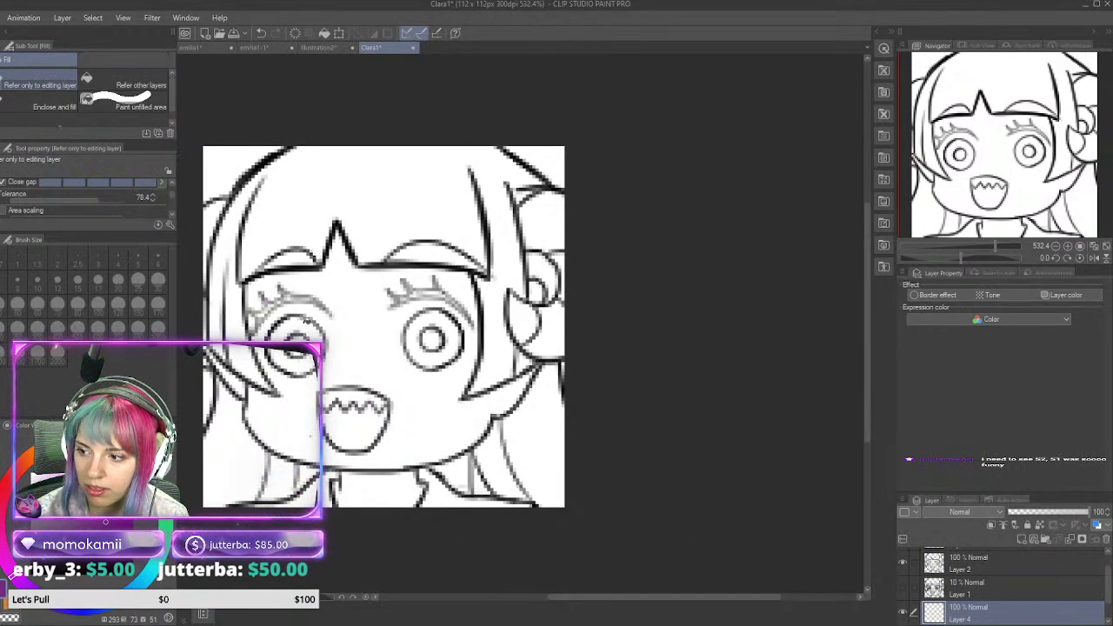
click(308, 321)
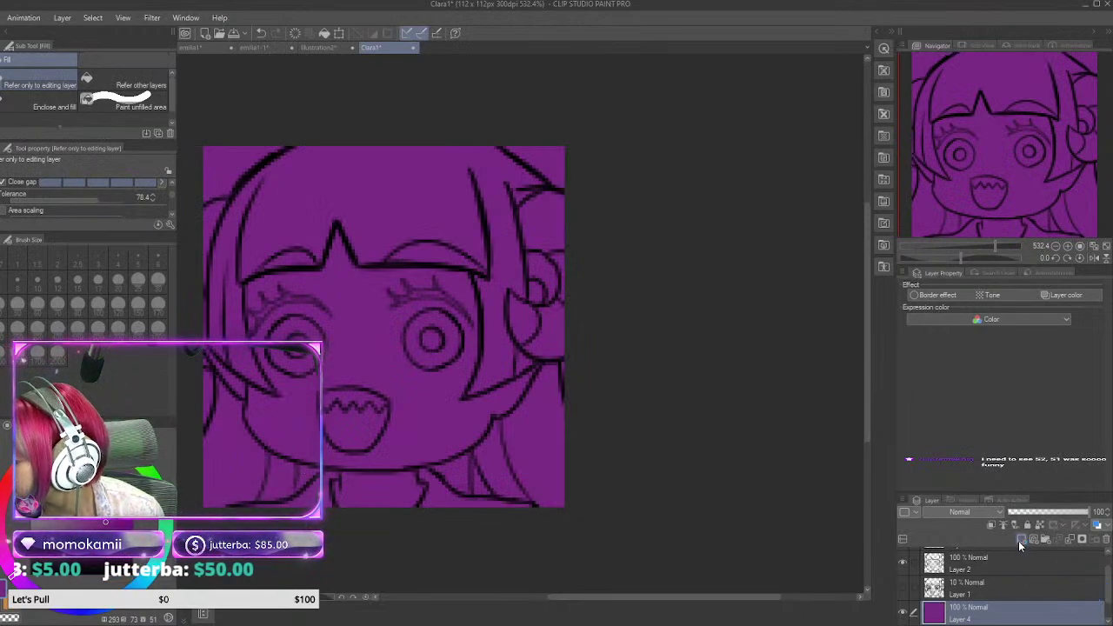
click(1019, 540)
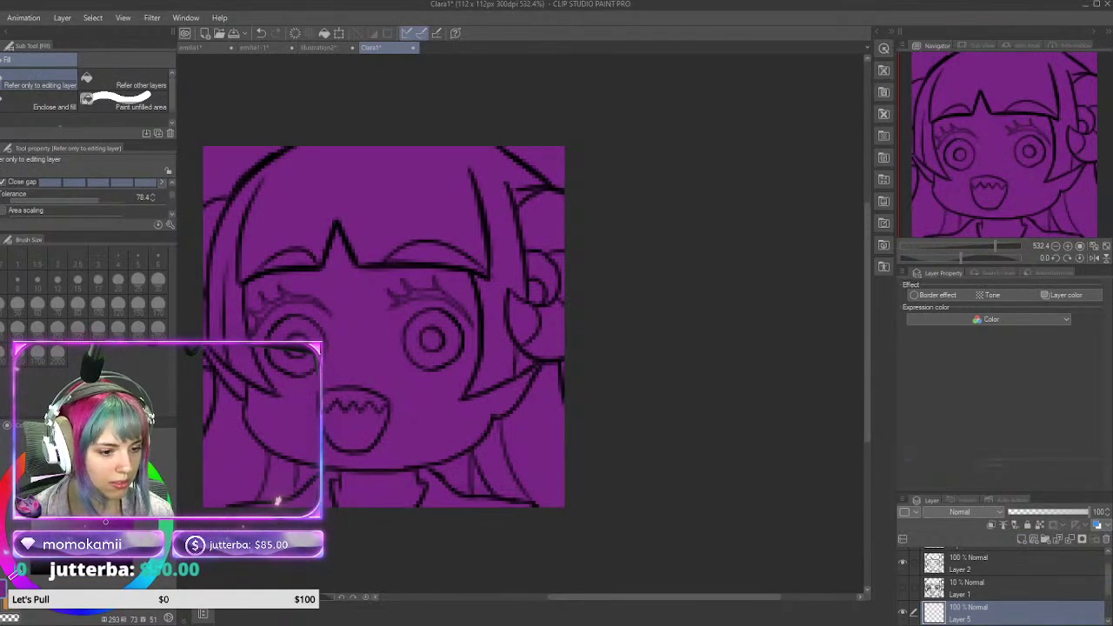
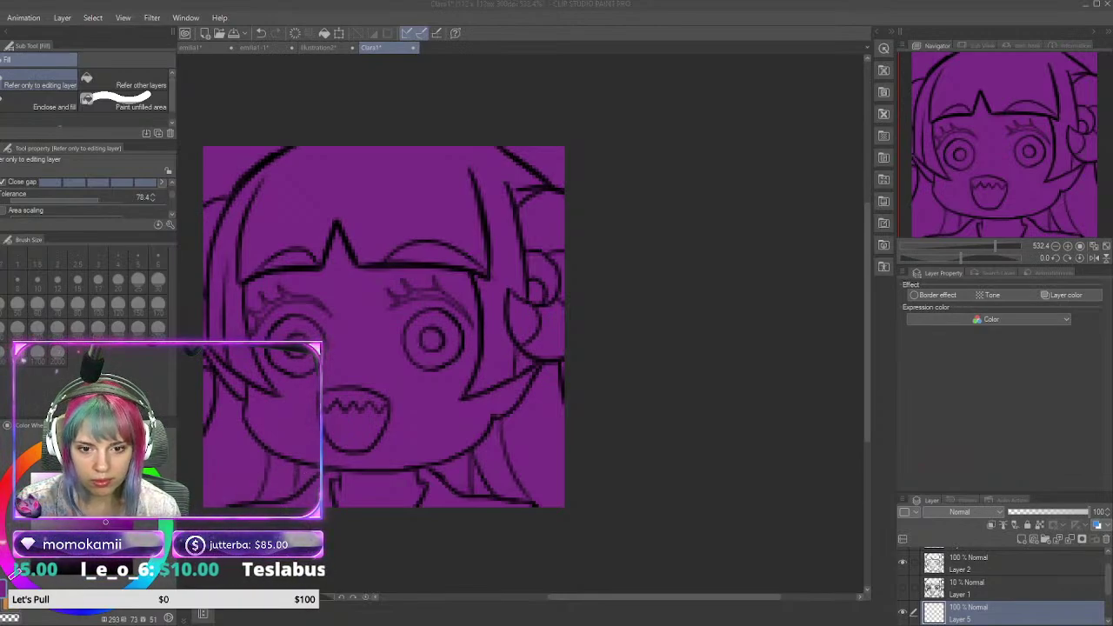
Step: Paste the full-body picture of the green-haired character into the Illustration2 reference document
click(319, 47)
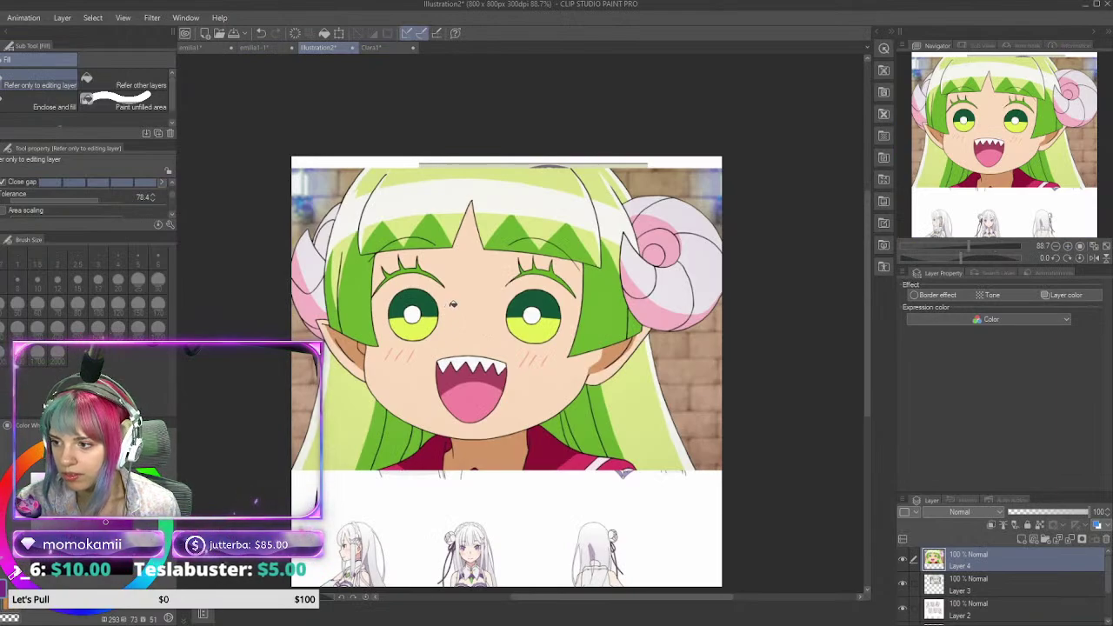
key(alt)
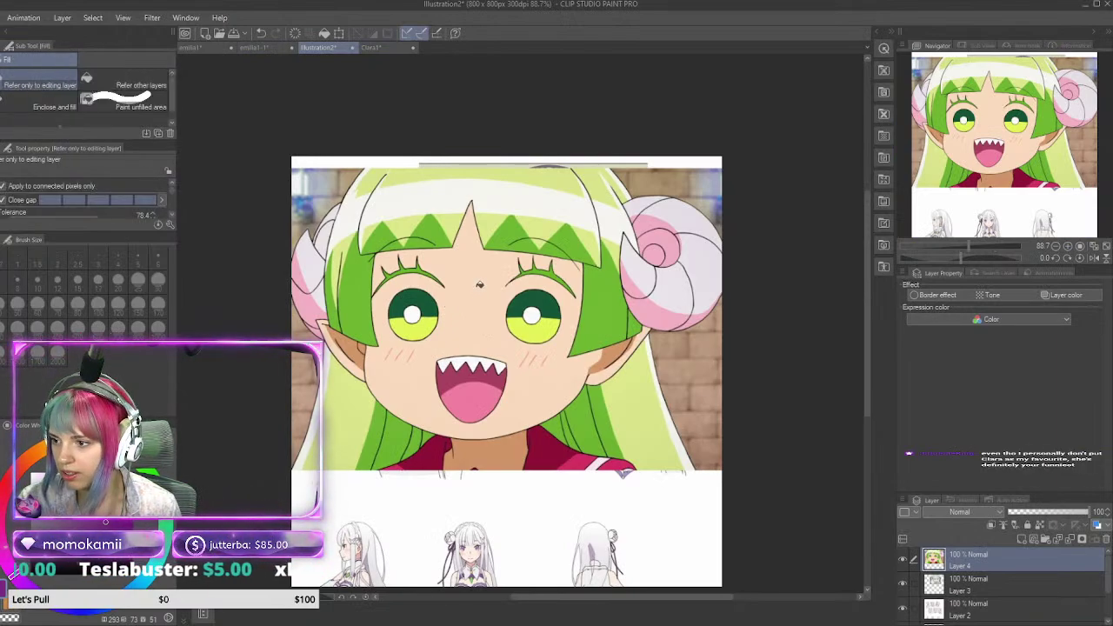
key(ctrl+v)
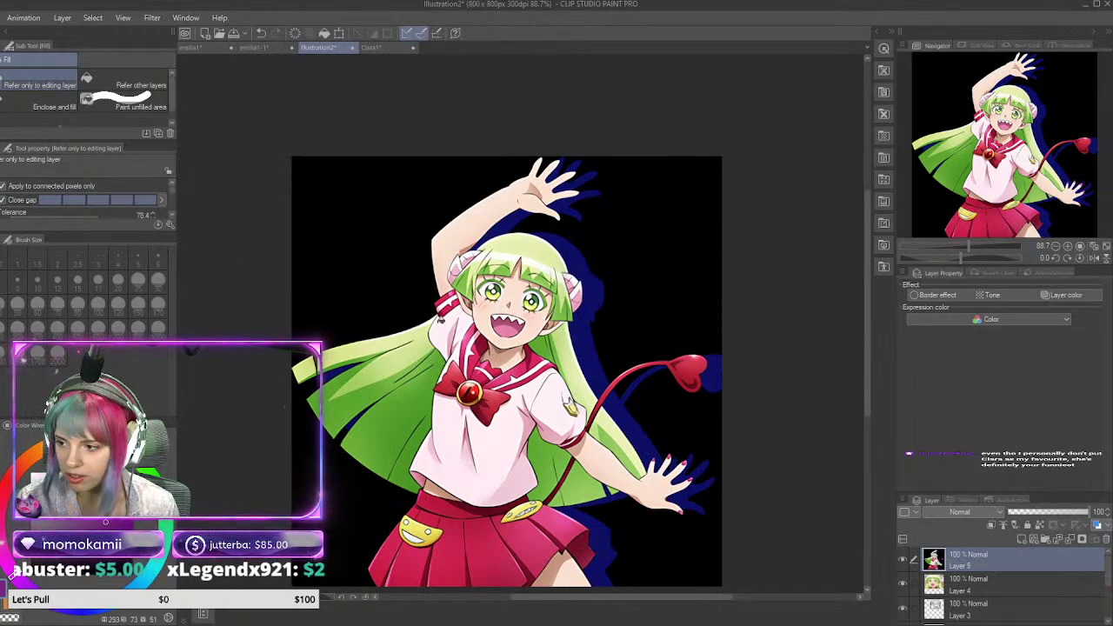
Step: Pick the light skin tone from the pasted reference and return to the Clara1 drawing
key(alt)
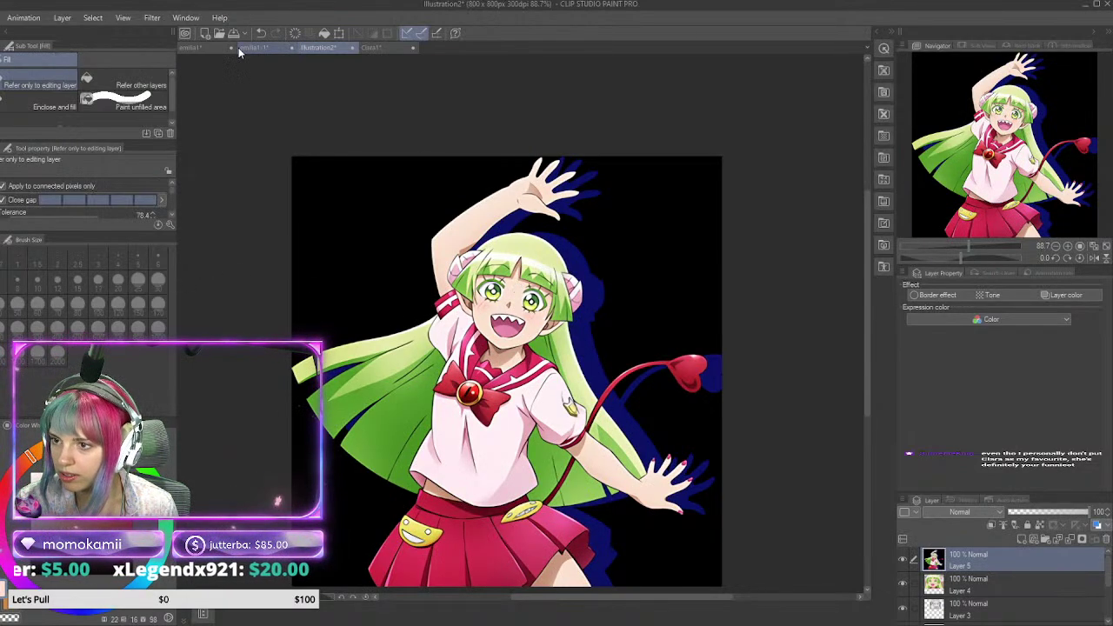
click(206, 50)
click(263, 47)
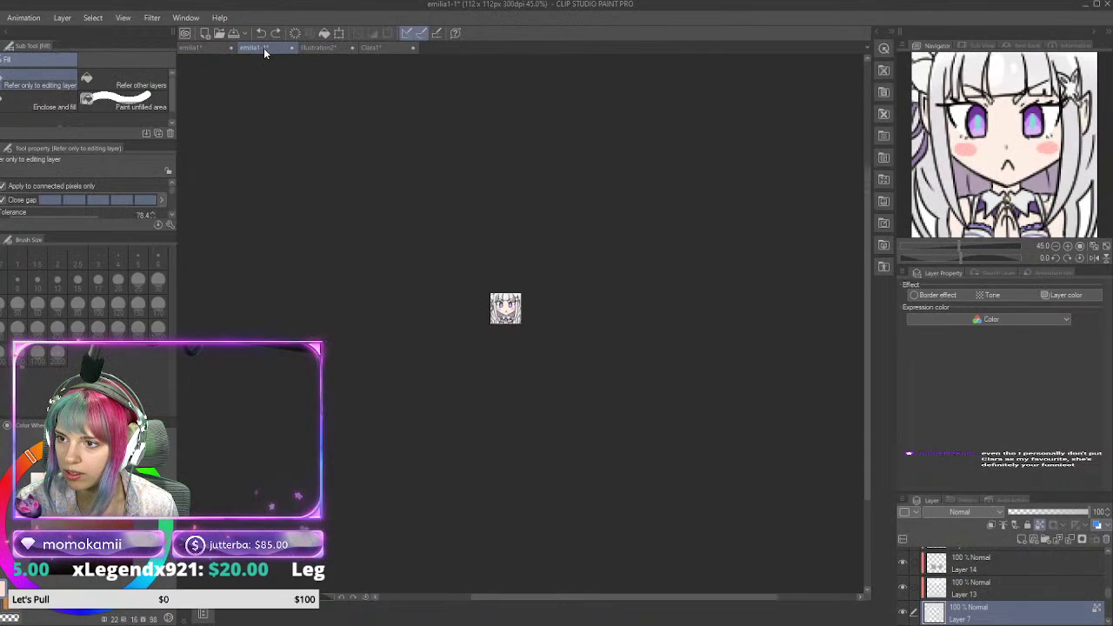
click(372, 50)
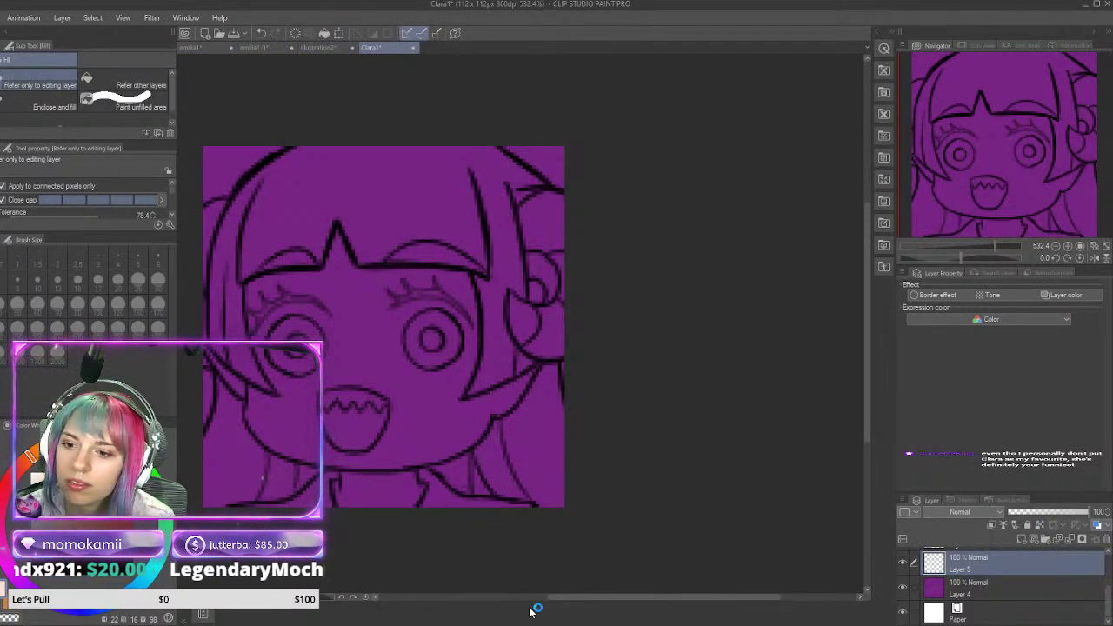
Step: Set up the G-pen with anti-aliasing turned off and stabilization set to 3
key(p)
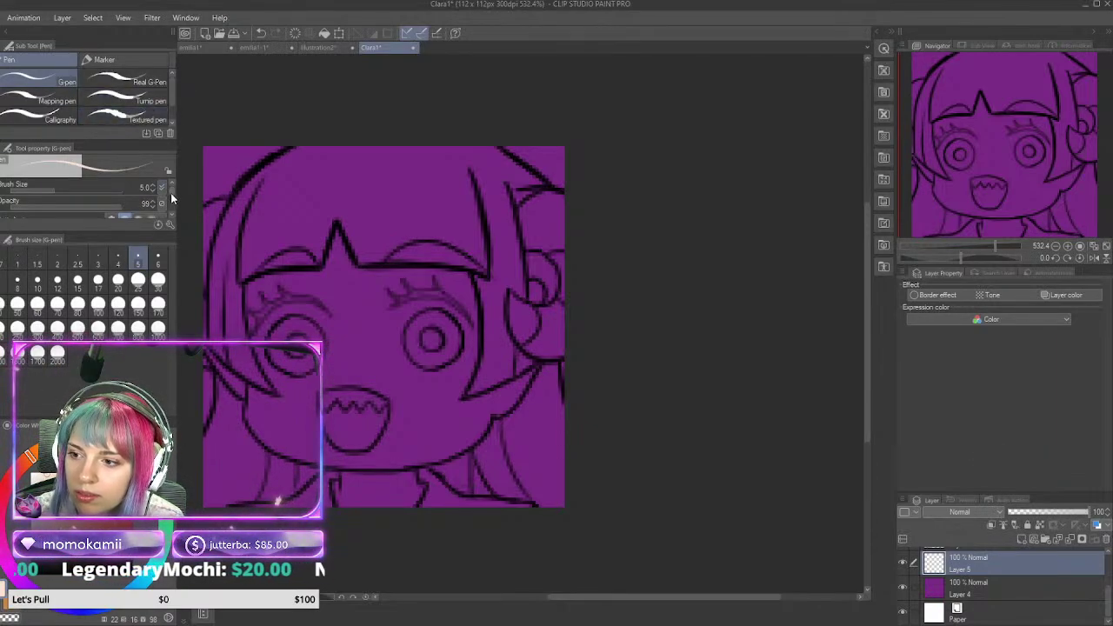
scroll(171, 193, down, 2)
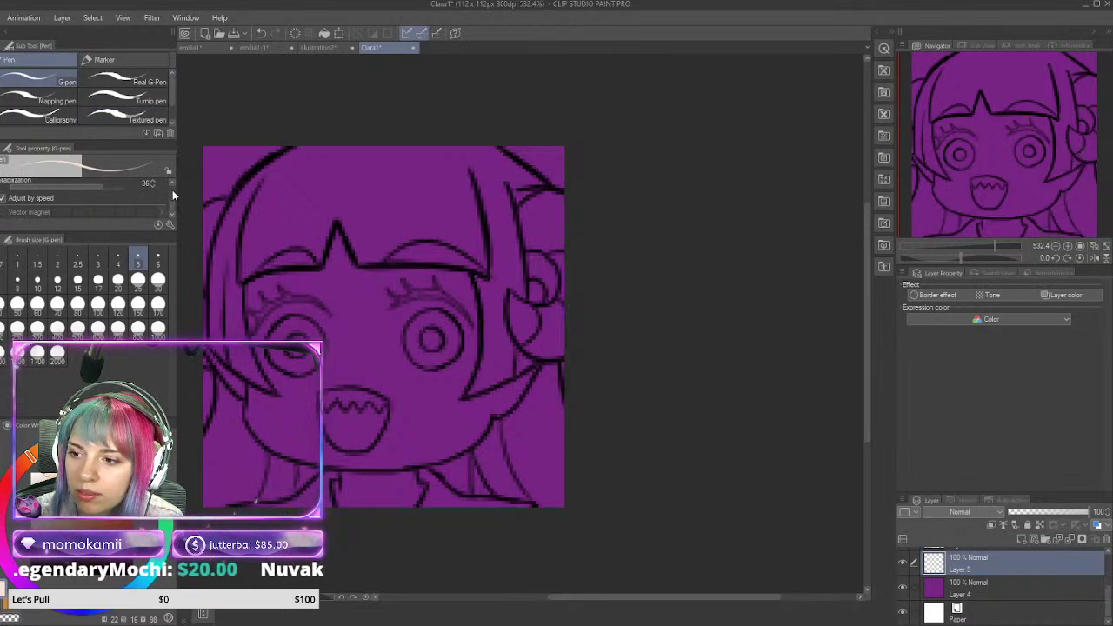
drag(36, 184, 20, 189)
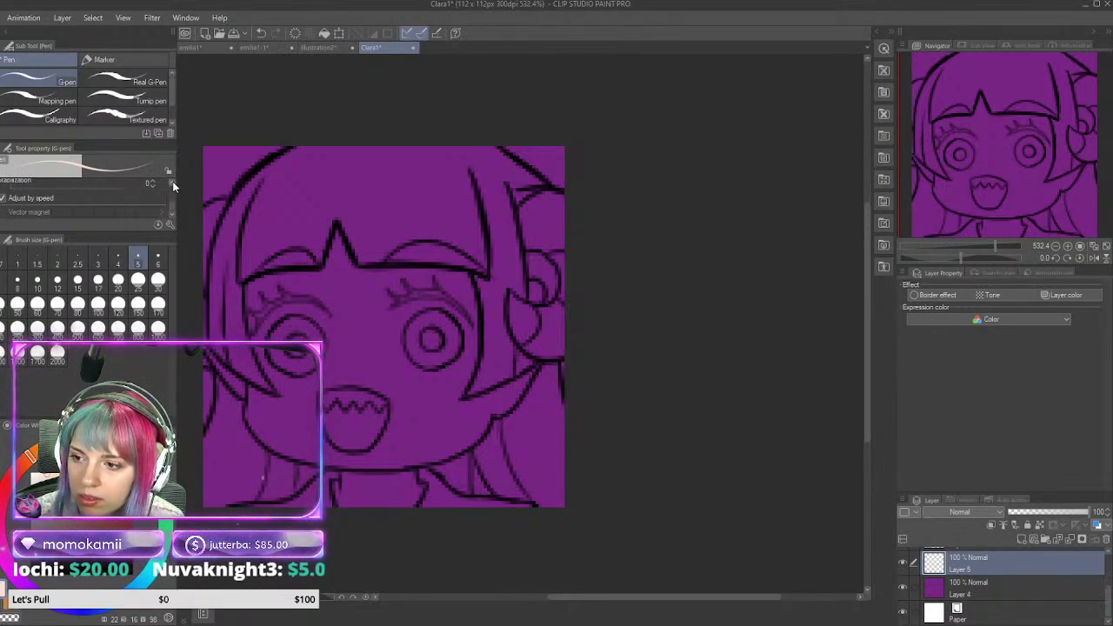
scroll(172, 181, up, 1)
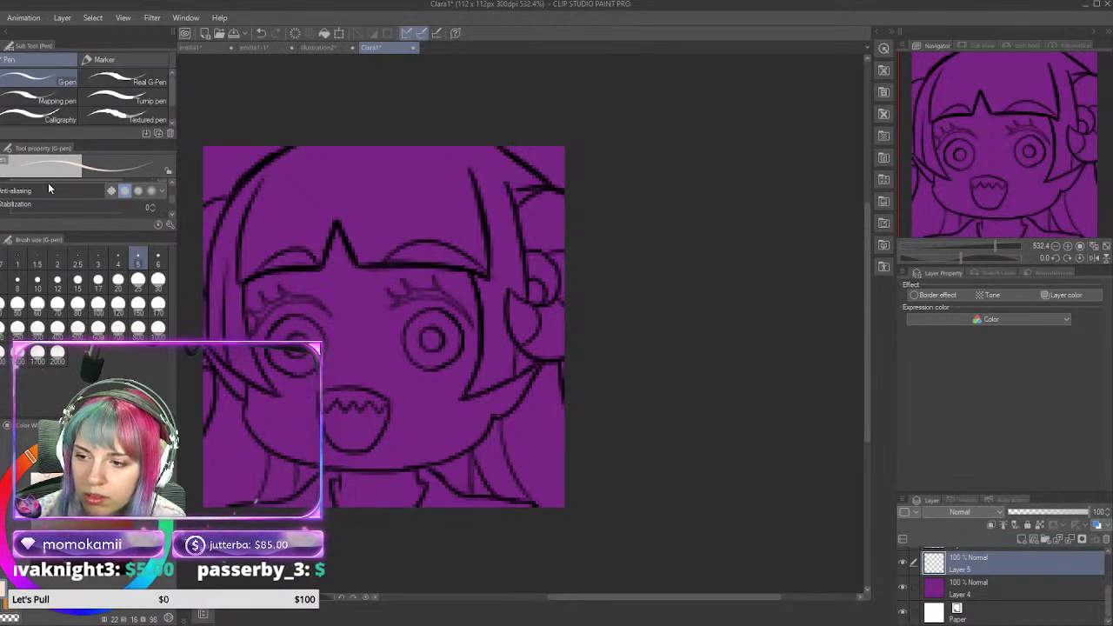
click(153, 205)
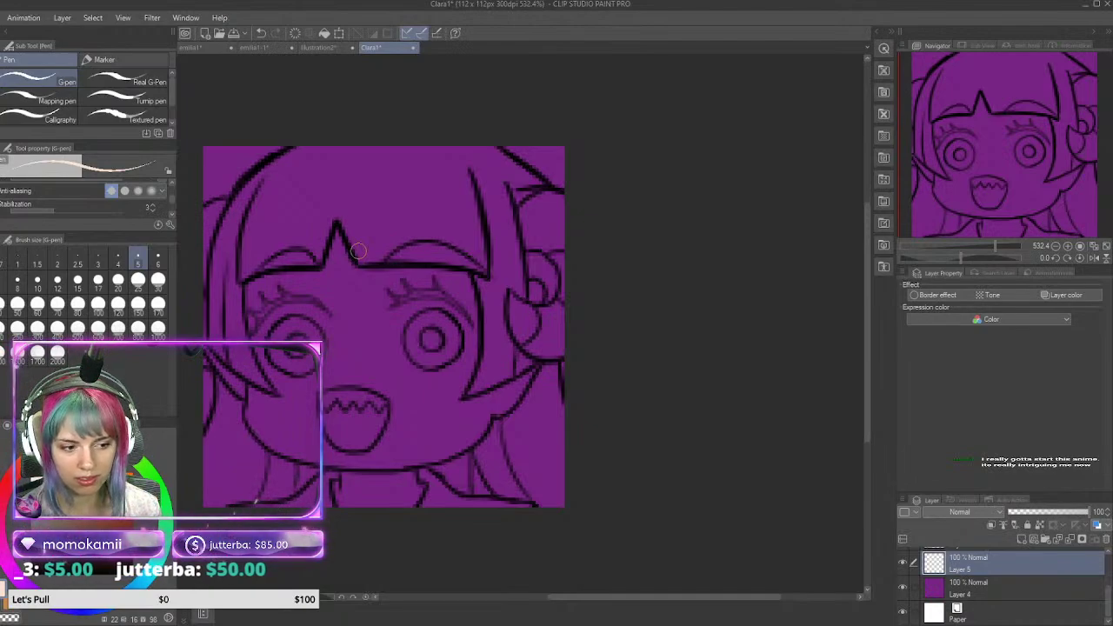
Step: Outline the character's silhouette in skin tone on Layer 5, following the head, hair, horn and canvas edges into a closed shape
mouse_move(304, 150)
mouse_down()
mouse_move(261, 168)
mouse_move(236, 198)
mouse_move(293, 151)
mouse_up()
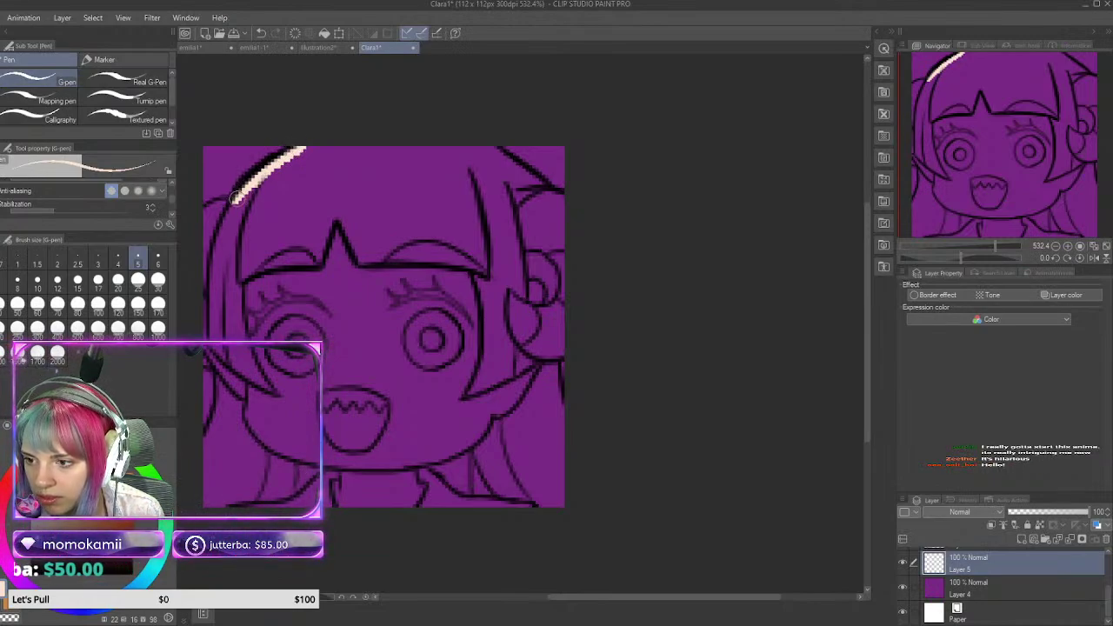
drag(228, 200, 206, 210)
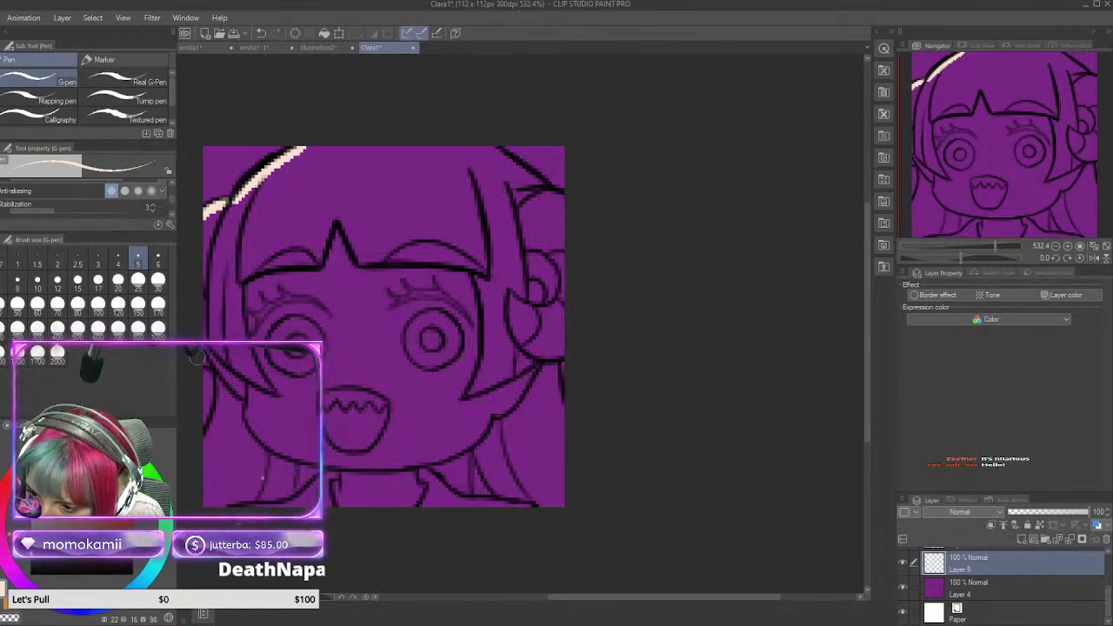
mouse_move(204, 354)
mouse_down()
mouse_move(222, 397)
mouse_move(211, 387)
mouse_move(233, 397)
mouse_move(221, 388)
mouse_move(192, 462)
mouse_up()
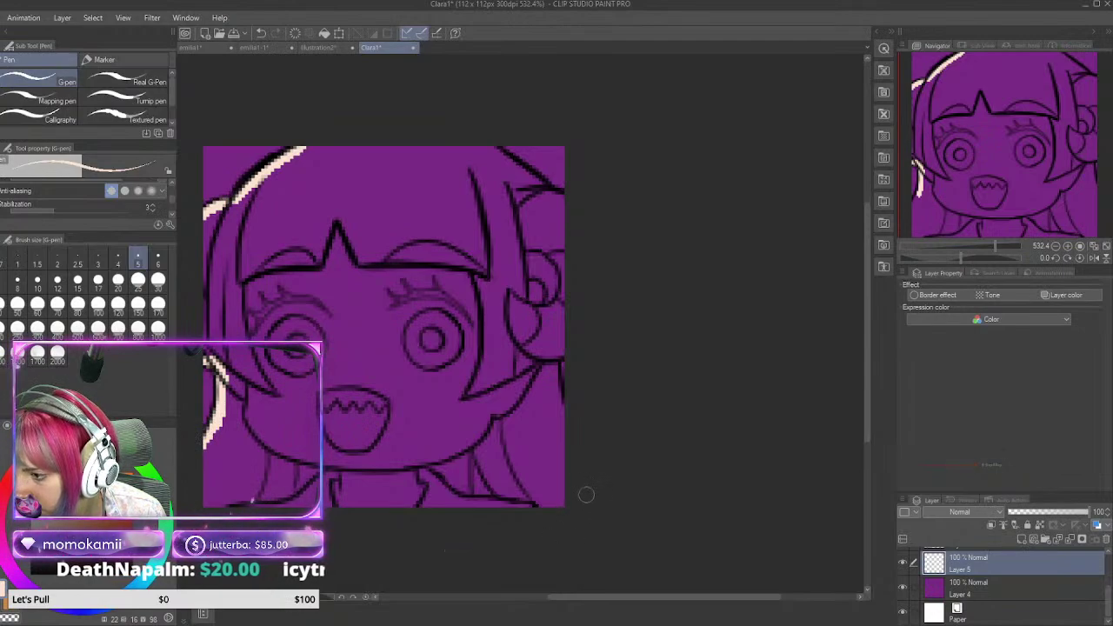
mouse_move(563, 431)
mouse_down()
mouse_move(550, 403)
mouse_move(560, 409)
mouse_up()
mouse_move(558, 356)
mouse_down()
mouse_move(560, 408)
mouse_move(551, 352)
mouse_move(553, 335)
mouse_move(554, 351)
mouse_move(569, 349)
mouse_move(571, 330)
mouse_move(563, 229)
mouse_move(476, 143)
mouse_move(562, 205)
mouse_up()
drag(468, 147, 298, 147)
Step: Fill the outlined silhouette with the skin tone and add a new layer above it
key(g)
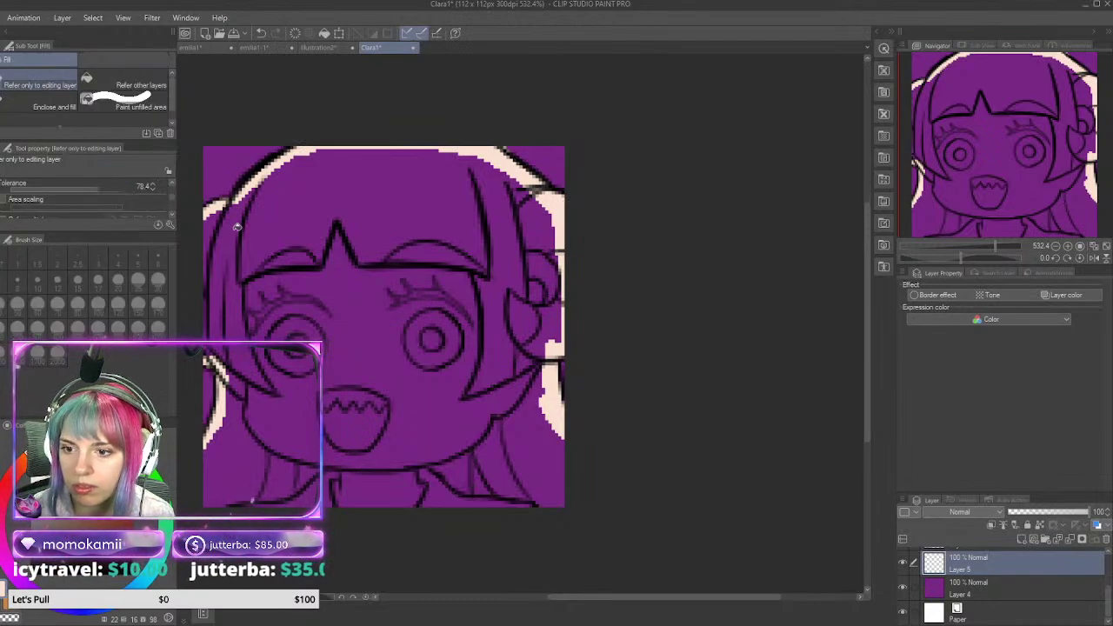
click(393, 235)
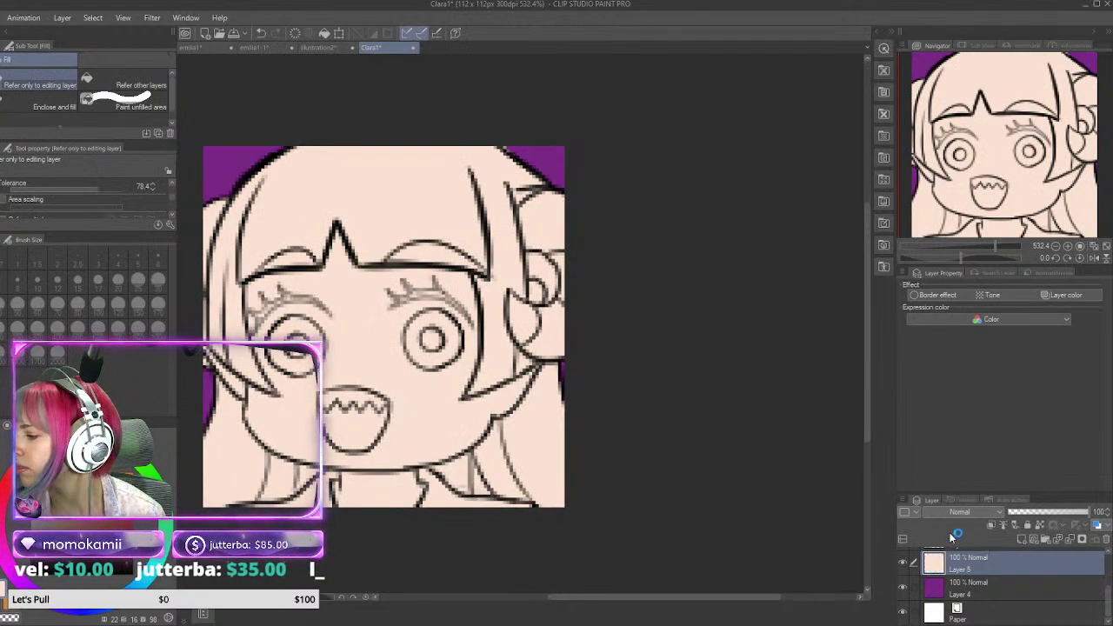
click(1020, 538)
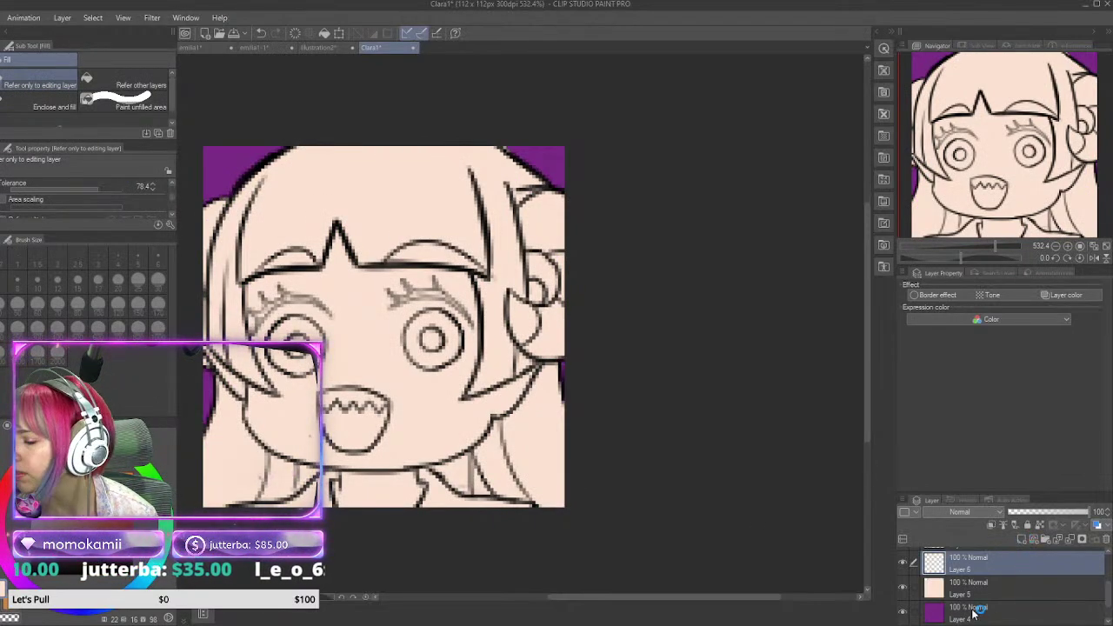
Step: Pick the pale yellow-green hair color from the Illustration2 reference and return to the Clara1 drawing
click(315, 48)
key(i)
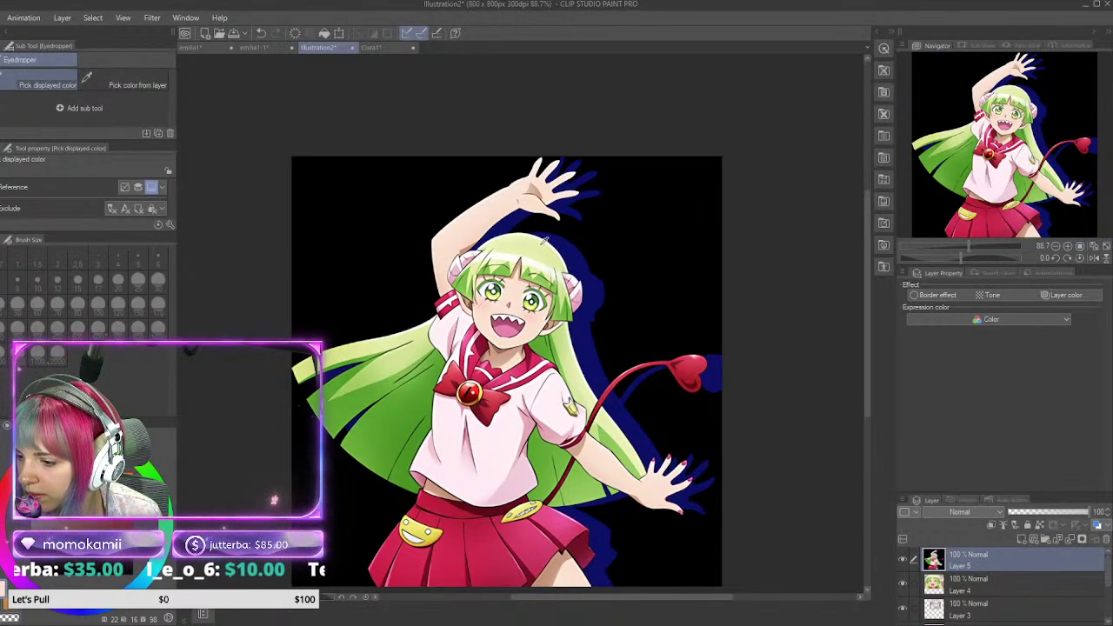
key(g)
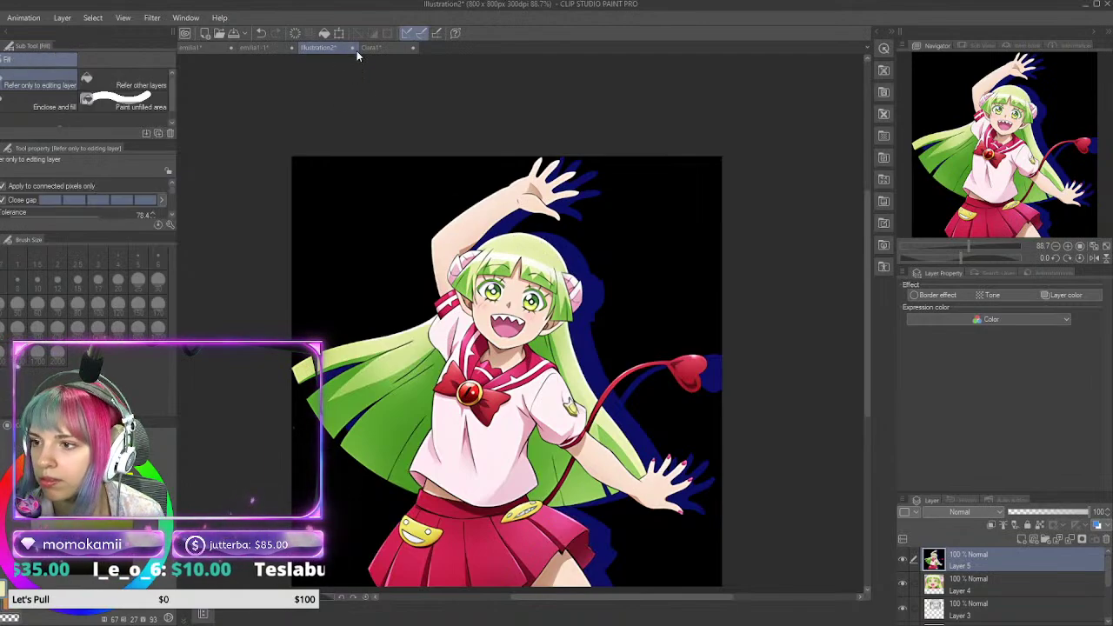
click(371, 48)
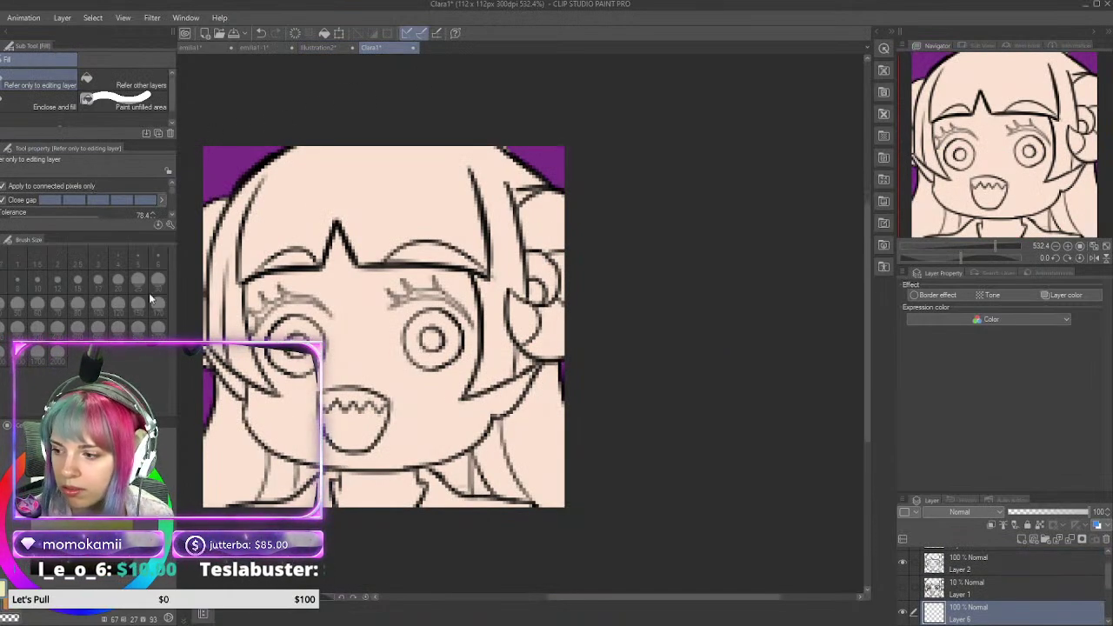
Step: Hide the skin-tone Layer 5 and paint the hair's left side lock and upper-left edge pale yellow-green on Layer 6 with the G-pen
scroll(1109, 588, down, 2)
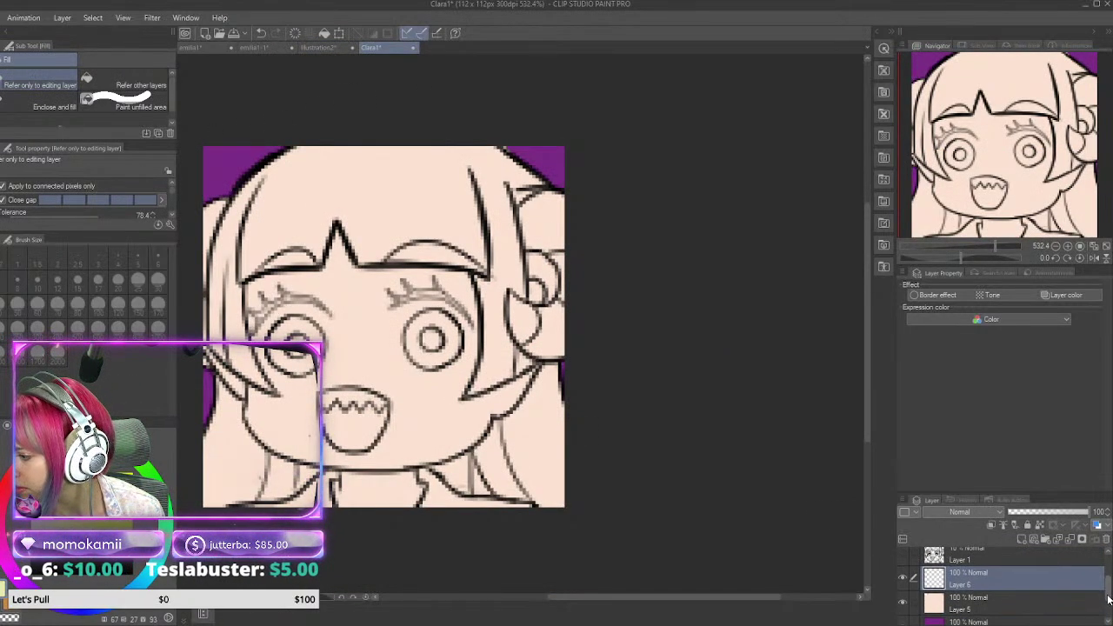
click(903, 603)
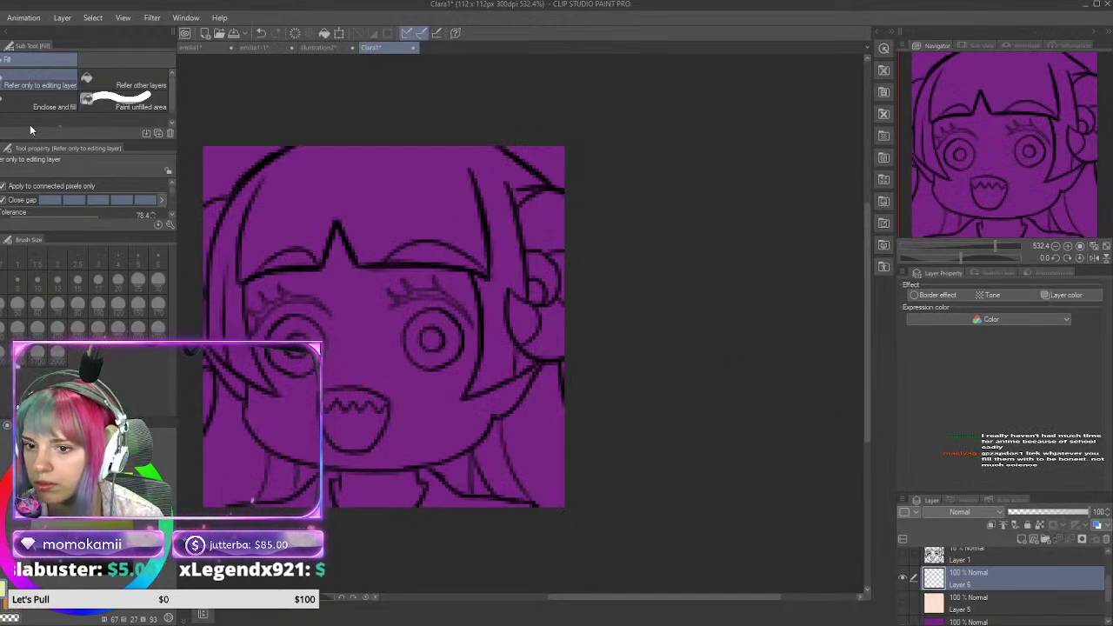
key(p)
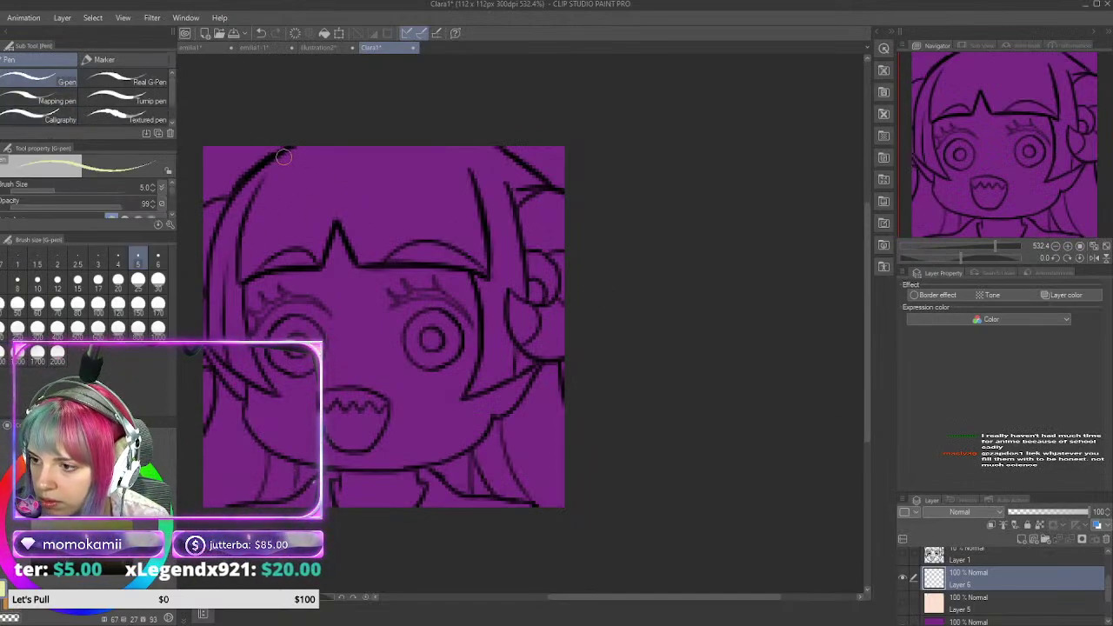
mouse_move(298, 150)
mouse_down()
mouse_move(244, 193)
mouse_move(272, 164)
mouse_move(218, 253)
mouse_up()
drag(248, 187, 218, 254)
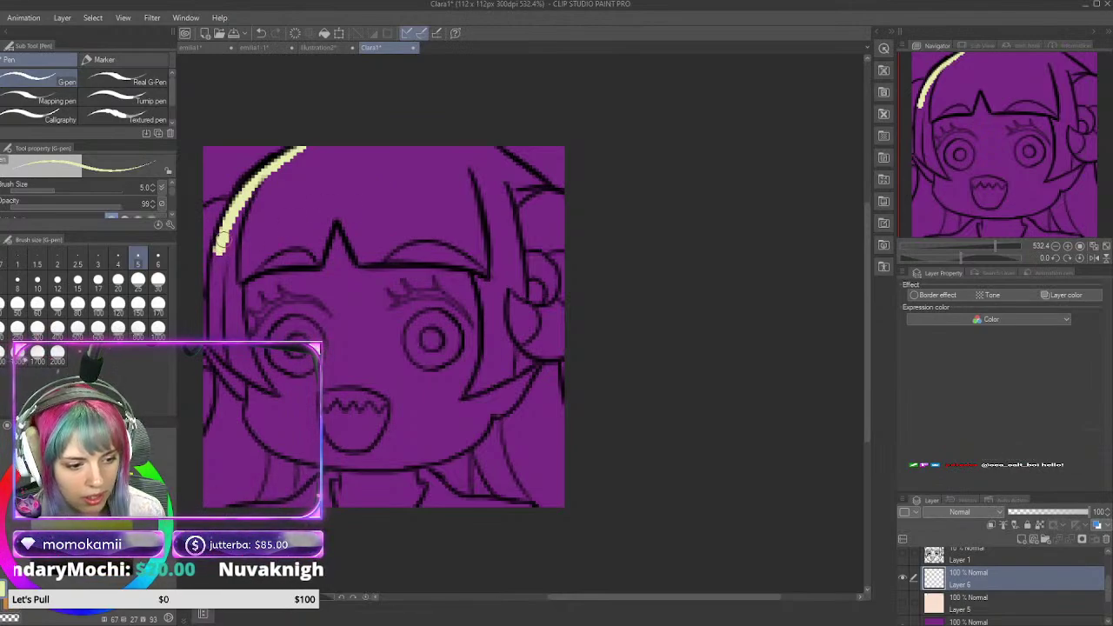
mouse_move(221, 245)
mouse_down()
mouse_move(220, 281)
mouse_move(223, 233)
mouse_move(214, 291)
mouse_move(223, 228)
mouse_move(215, 340)
mouse_move(214, 322)
mouse_move(216, 340)
mouse_move(281, 402)
mouse_move(237, 360)
mouse_move(266, 386)
mouse_move(240, 333)
mouse_move(244, 341)
mouse_move(209, 331)
mouse_move(273, 390)
mouse_up()
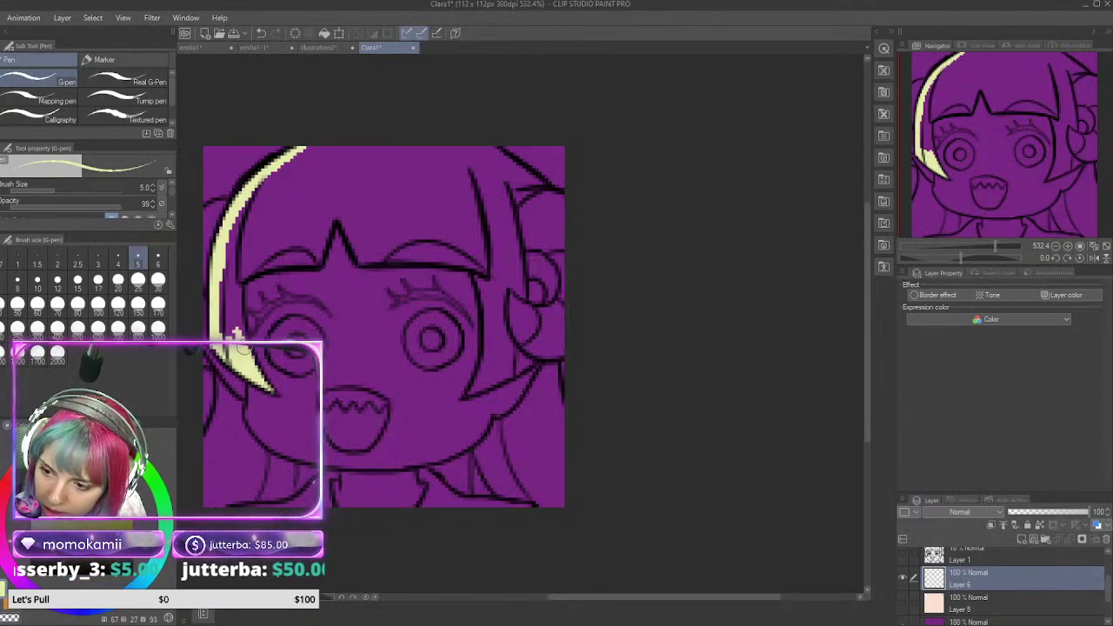
mouse_move(238, 337)
mouse_down()
mouse_move(233, 284)
mouse_move(246, 353)
mouse_move(237, 253)
mouse_move(236, 306)
mouse_up()
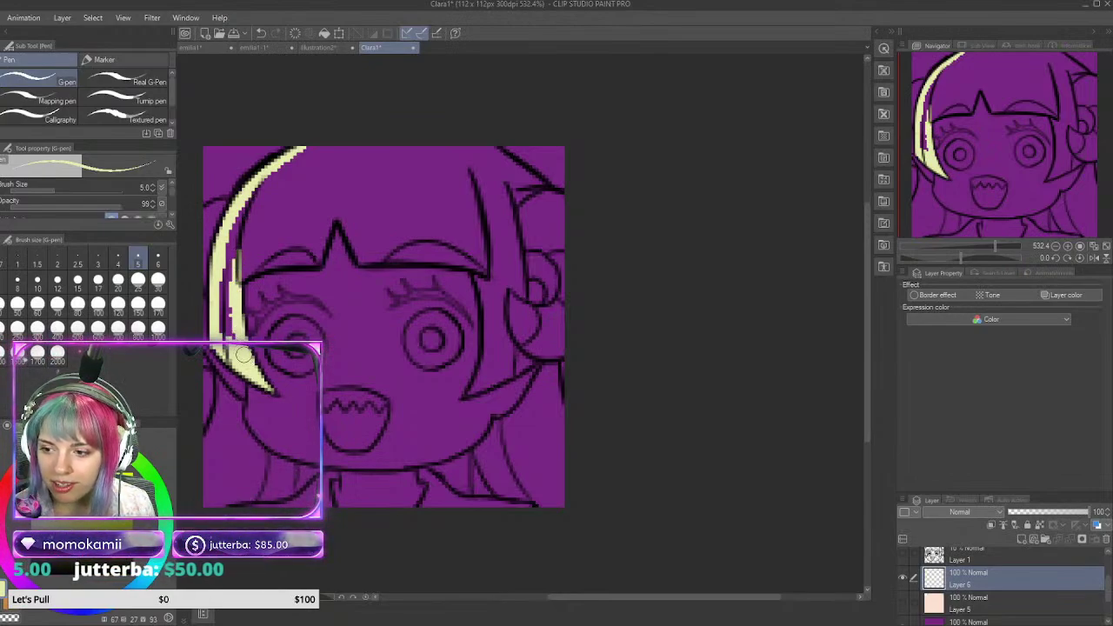
mouse_move(243, 353)
mouse_down()
mouse_move(230, 223)
mouse_move(222, 302)
mouse_move(259, 184)
mouse_move(300, 149)
mouse_move(358, 146)
mouse_up()
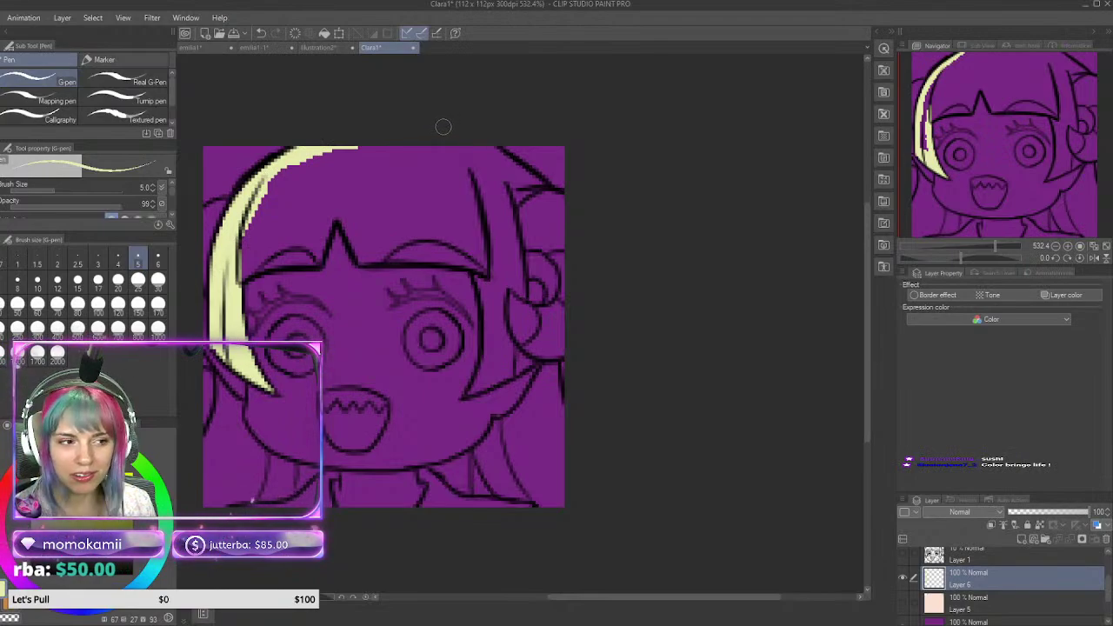
Step: Paint the upper-right edge of the hair and its pointed tip beside the right horn in pale yellow-green
mouse_move(462, 148)
mouse_down()
mouse_move(509, 164)
mouse_move(527, 186)
mouse_up()
key(d)
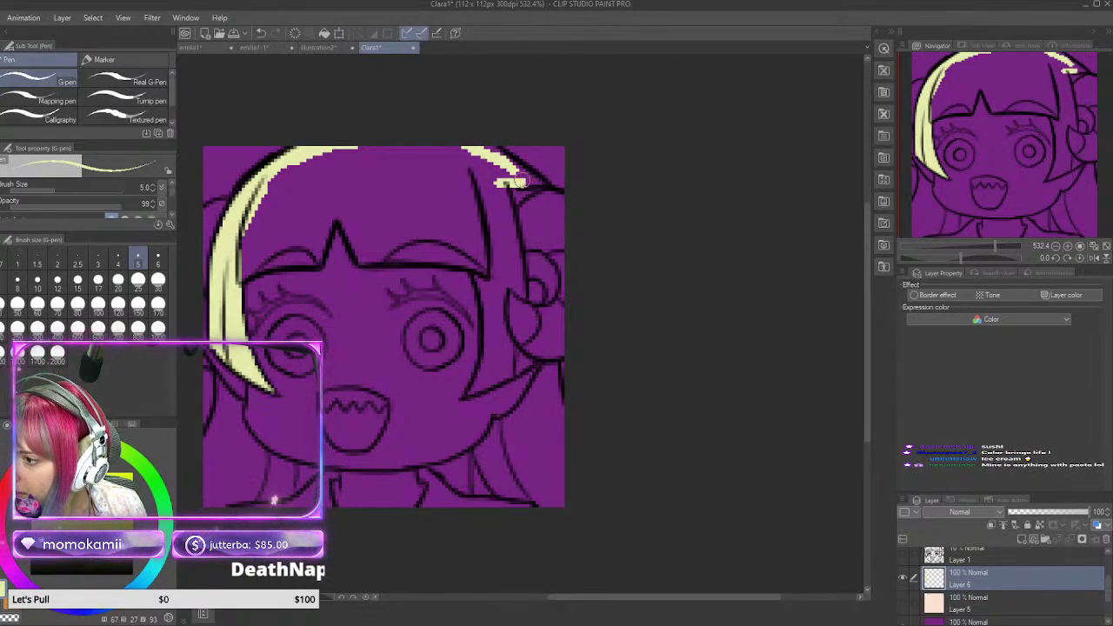
drag(522, 181, 529, 178)
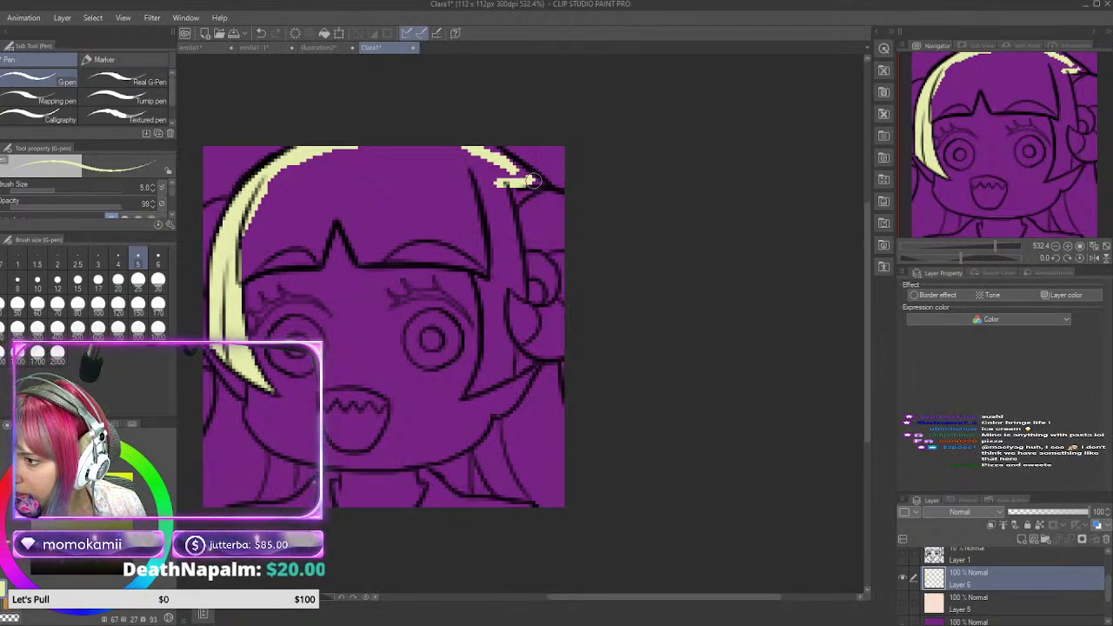
mouse_move(532, 177)
mouse_down()
mouse_move(494, 153)
mouse_move(531, 177)
mouse_move(497, 198)
mouse_up()
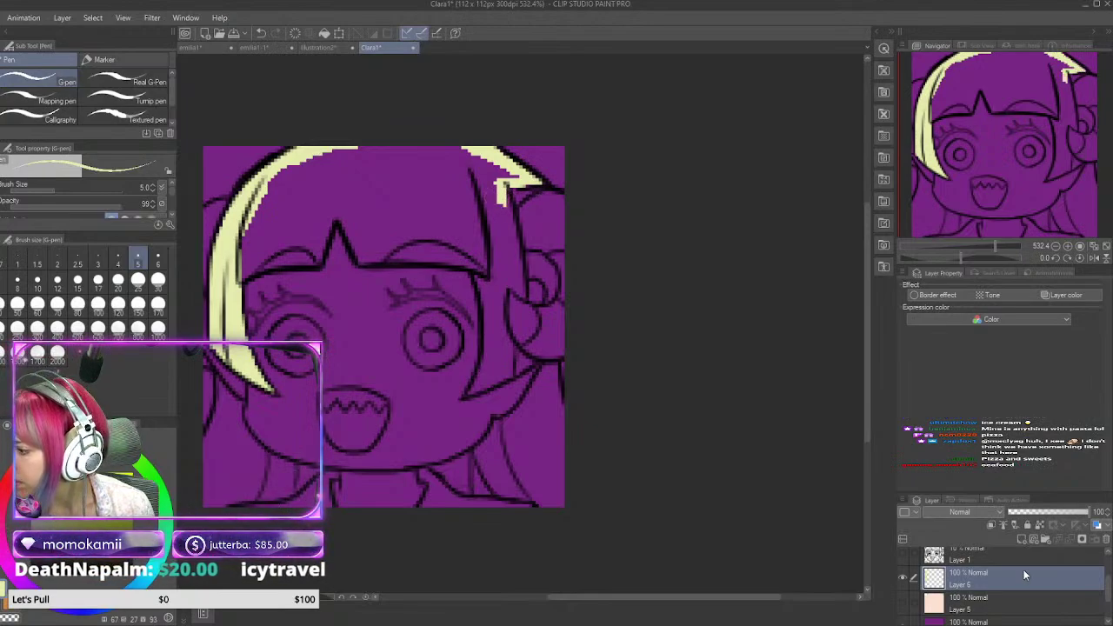
scroll(1109, 589, up, 2)
click(998, 587)
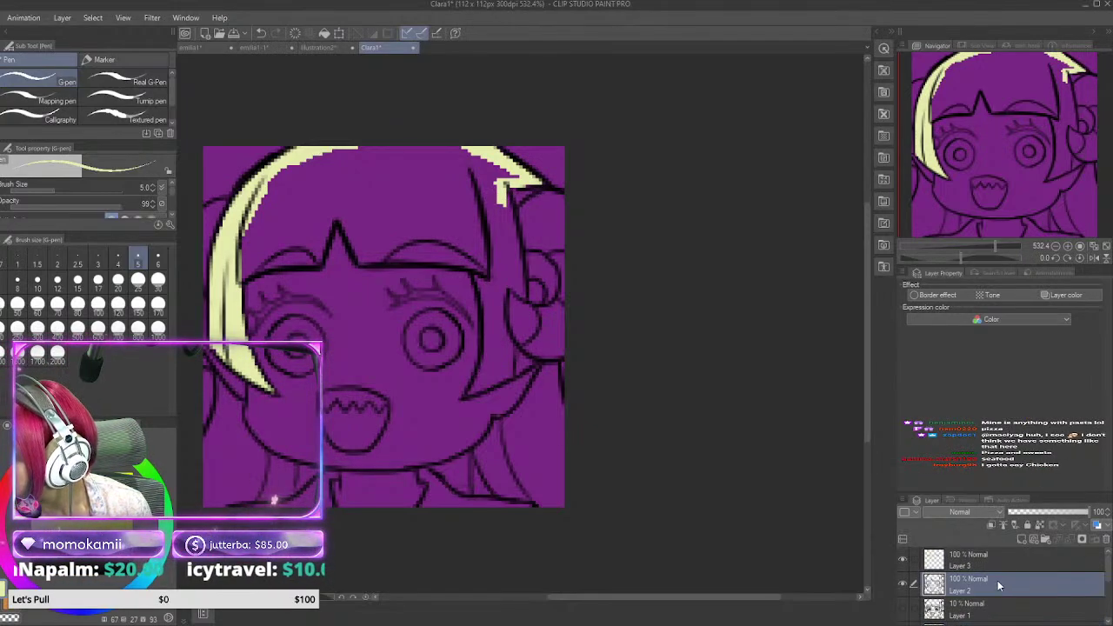
click(35, 570)
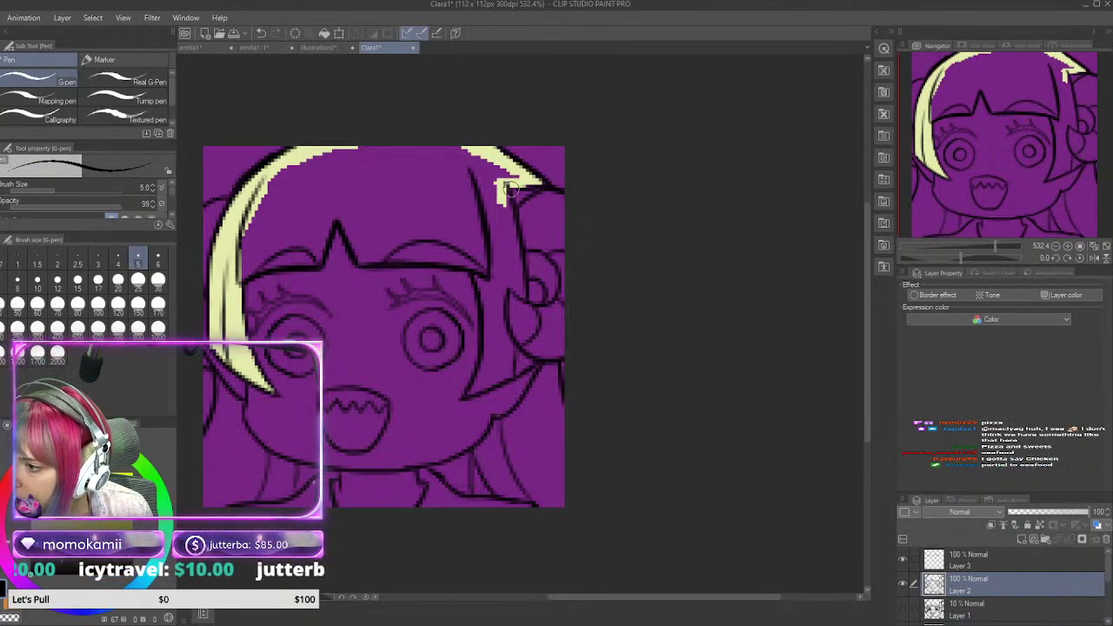
drag(519, 189, 529, 186)
key(ctrl+z)
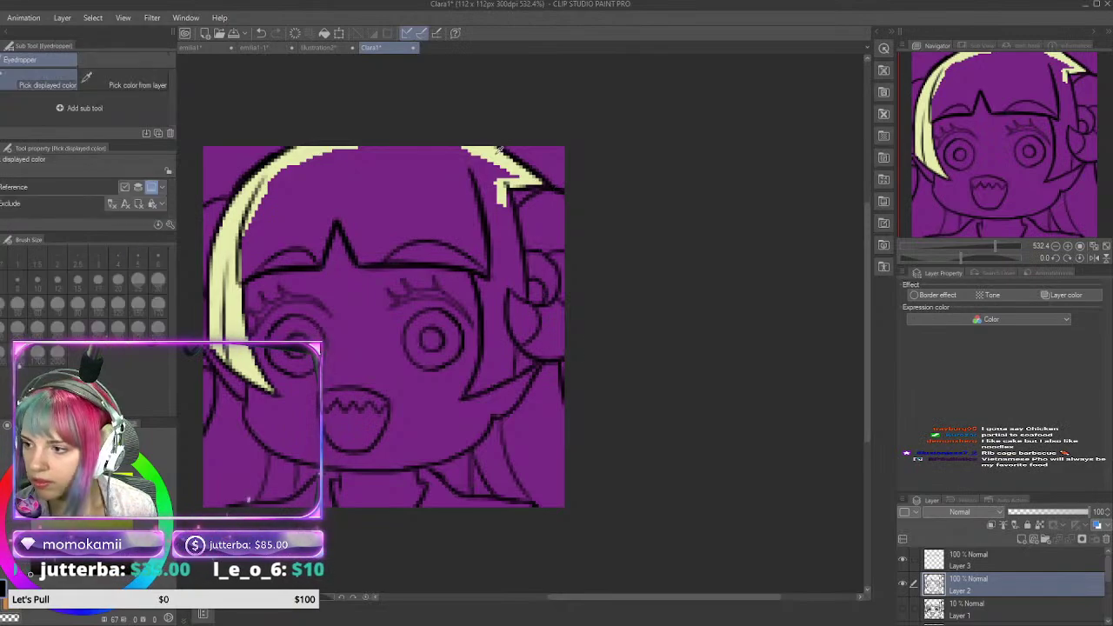
alt+click(499, 153)
scroll(1108, 602, down, 3)
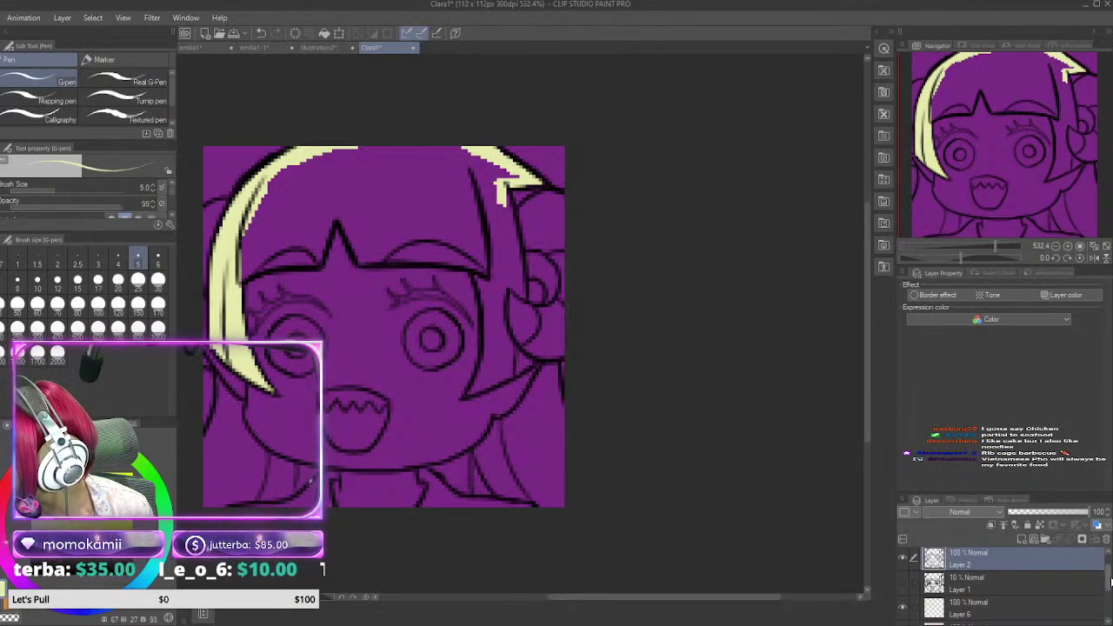
drag(1108, 603, 1108, 588)
click(1043, 589)
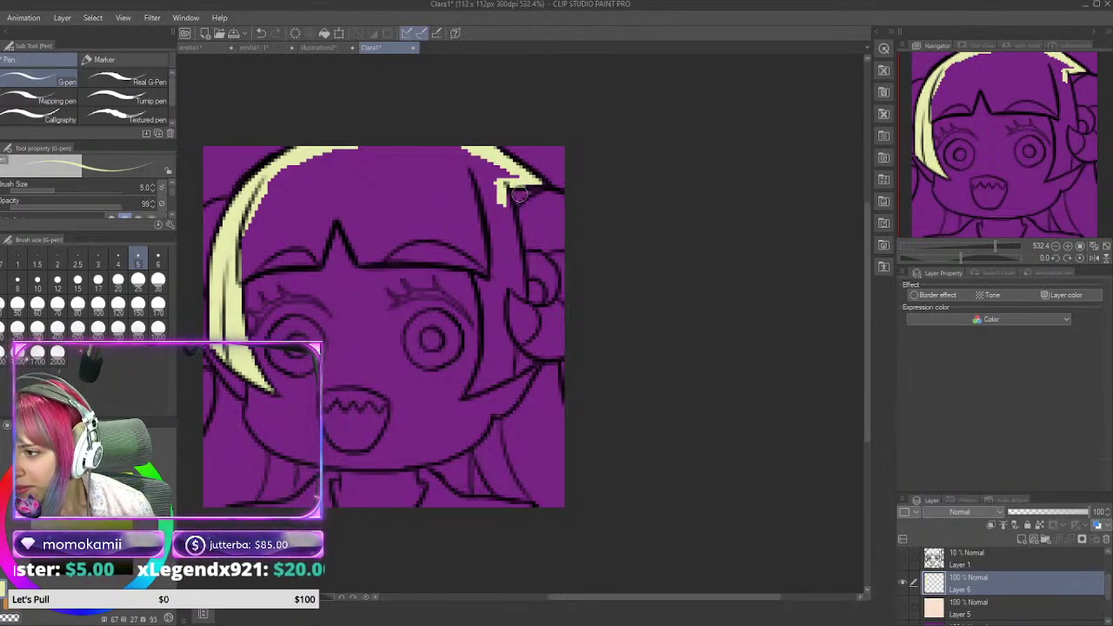
drag(498, 198, 511, 228)
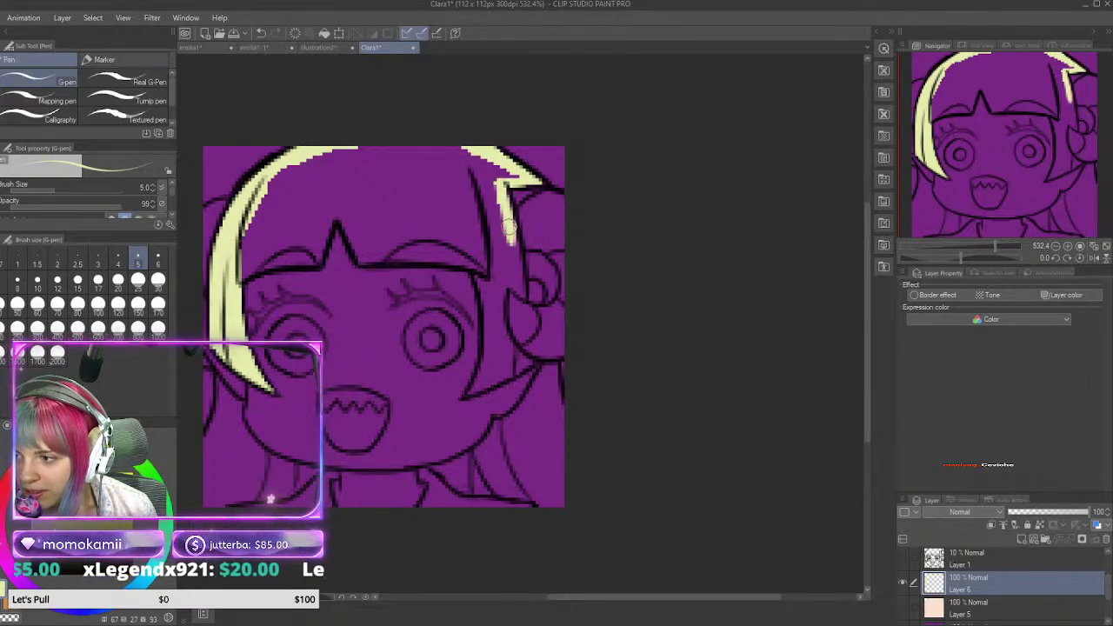
key(ctrl+z)
key(ctrl+z)
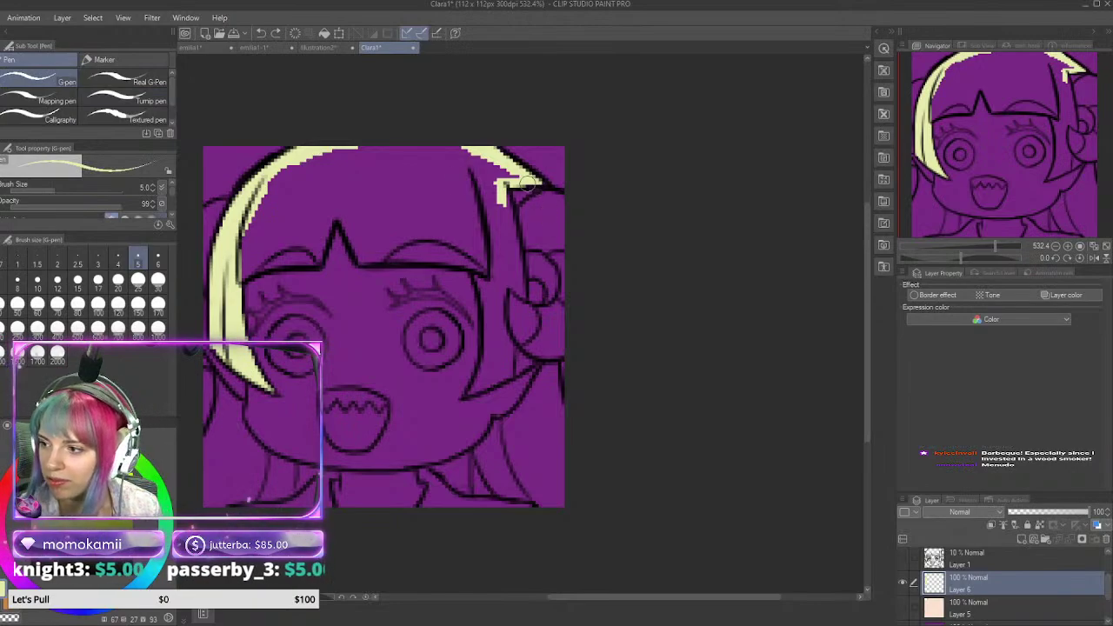
Step: Paint the hair's right side lock on Layer 6 in pale yellow-green, from beside the right horn down to its pointed end
drag(497, 193, 525, 292)
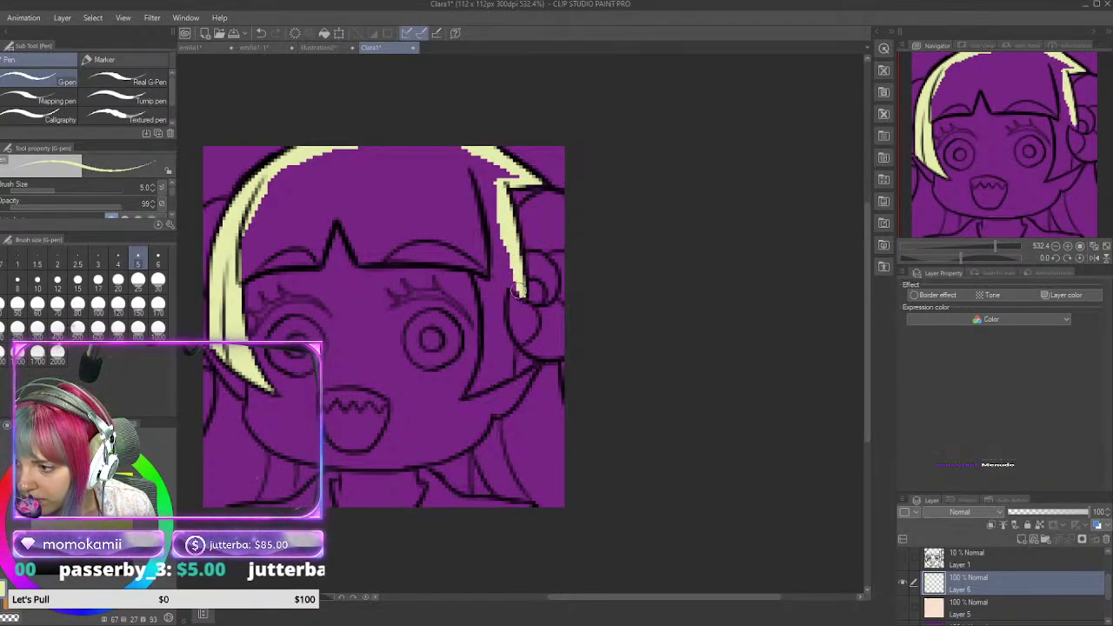
mouse_move(513, 275)
mouse_down()
mouse_move(503, 333)
mouse_move(496, 306)
mouse_move(508, 355)
mouse_move(501, 329)
mouse_move(521, 363)
mouse_move(522, 335)
mouse_move(517, 355)
mouse_move(532, 363)
mouse_move(470, 393)
mouse_move(511, 369)
mouse_up()
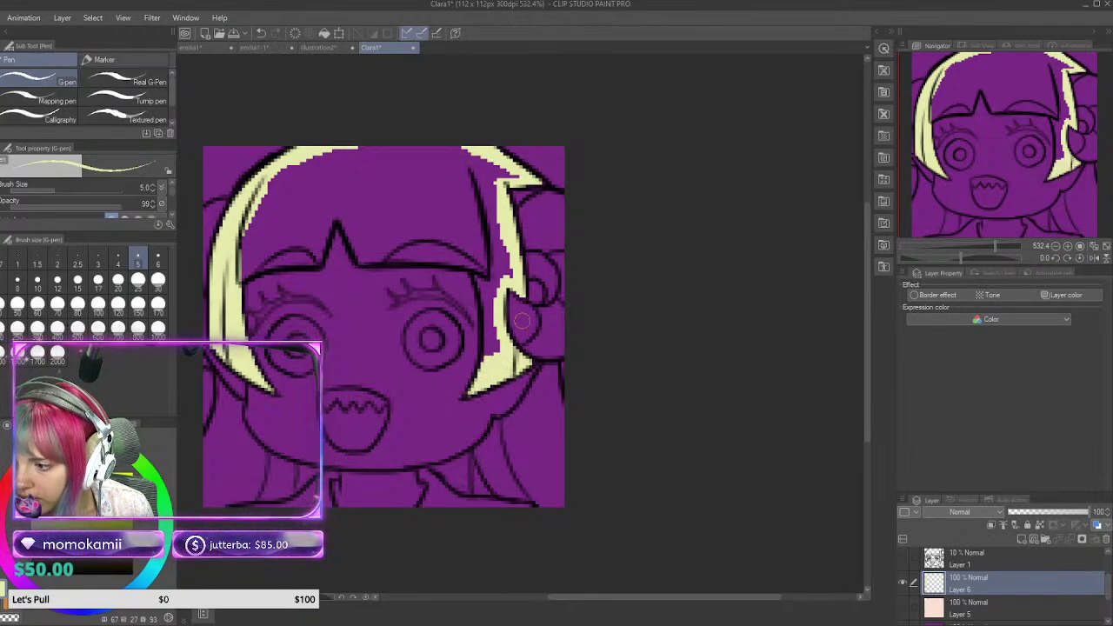
mouse_move(498, 287)
mouse_down()
mouse_move(478, 268)
mouse_move(484, 364)
mouse_move(495, 322)
mouse_move(488, 365)
mouse_up()
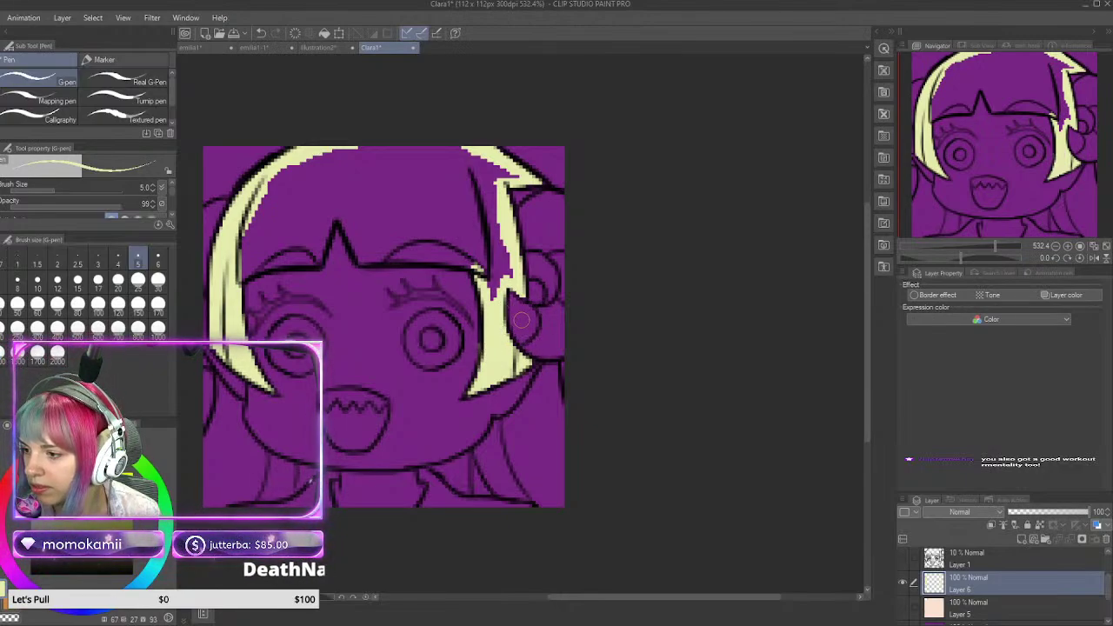
Step: Paint the lower edge of the bangs around the center notch and fill the enclosed front hair in pale yellow-green
mouse_move(339, 210)
mouse_down()
mouse_move(362, 258)
mouse_move(415, 253)
mouse_up()
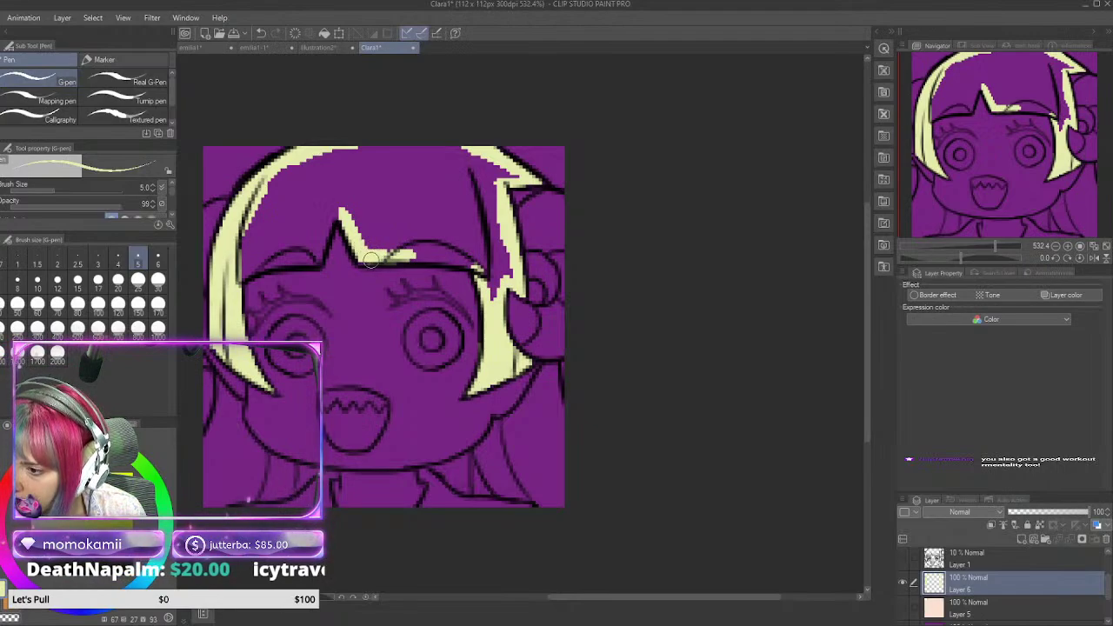
drag(416, 258, 485, 264)
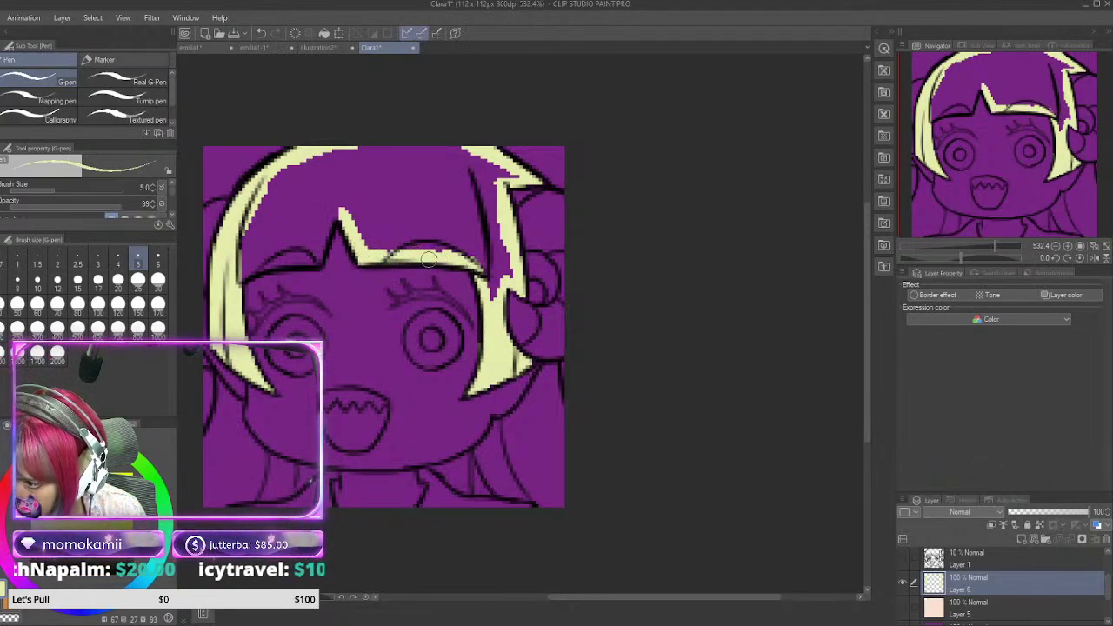
mouse_move(331, 213)
mouse_down()
mouse_move(317, 244)
mouse_move(335, 211)
mouse_move(331, 222)
mouse_move(348, 226)
mouse_move(327, 229)
mouse_move(314, 260)
mouse_move(236, 278)
mouse_move(277, 254)
mouse_move(261, 261)
mouse_move(293, 257)
mouse_move(261, 266)
mouse_move(318, 255)
mouse_up()
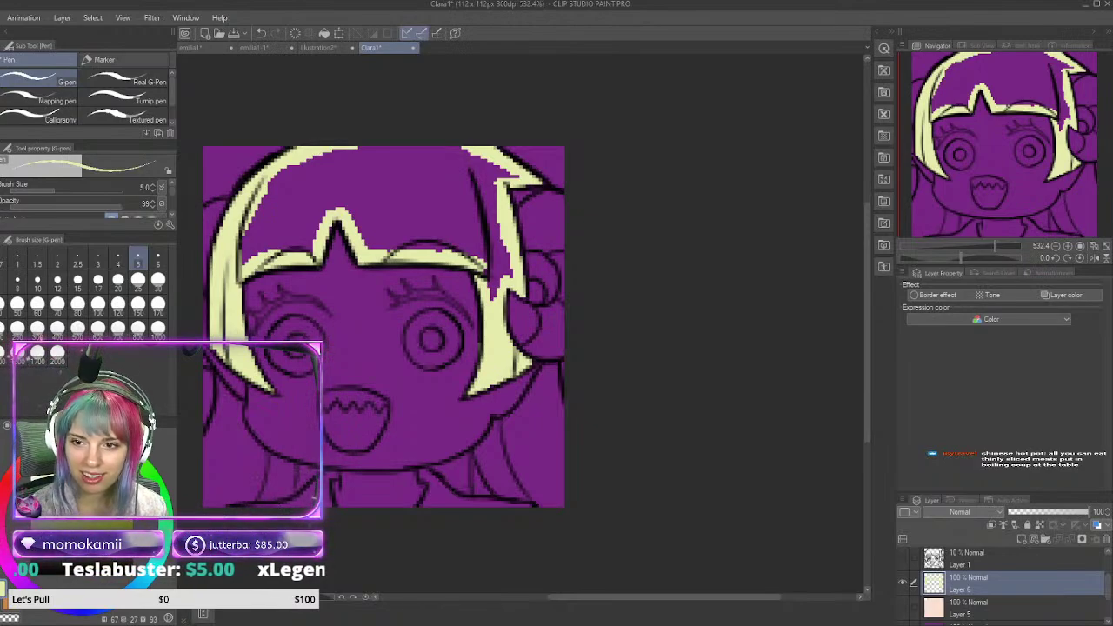
key(e)
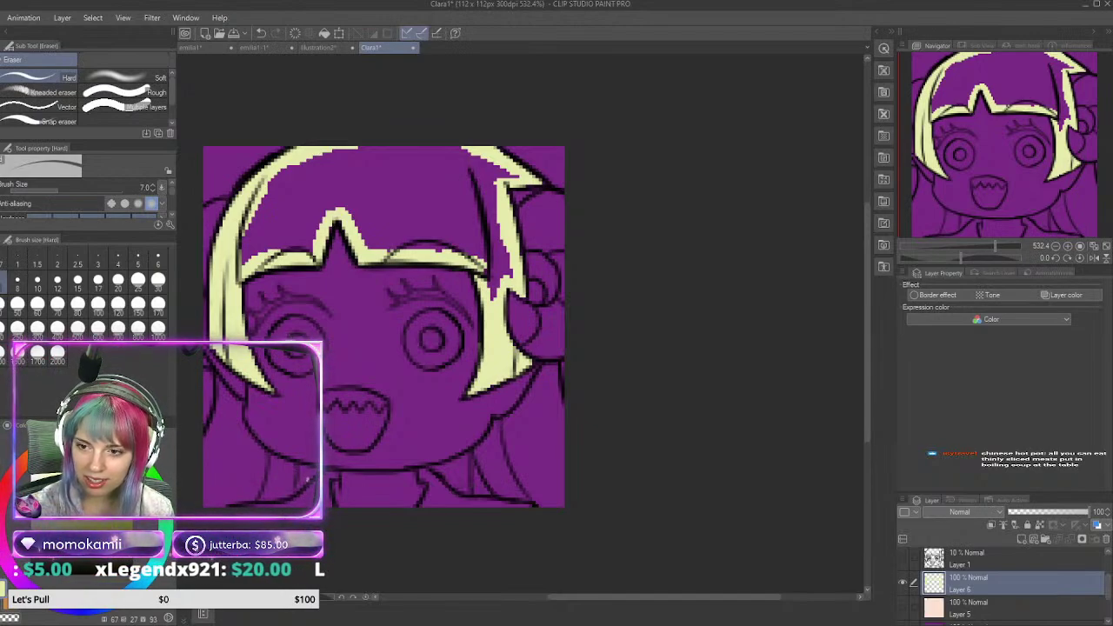
key(g)
click(286, 199)
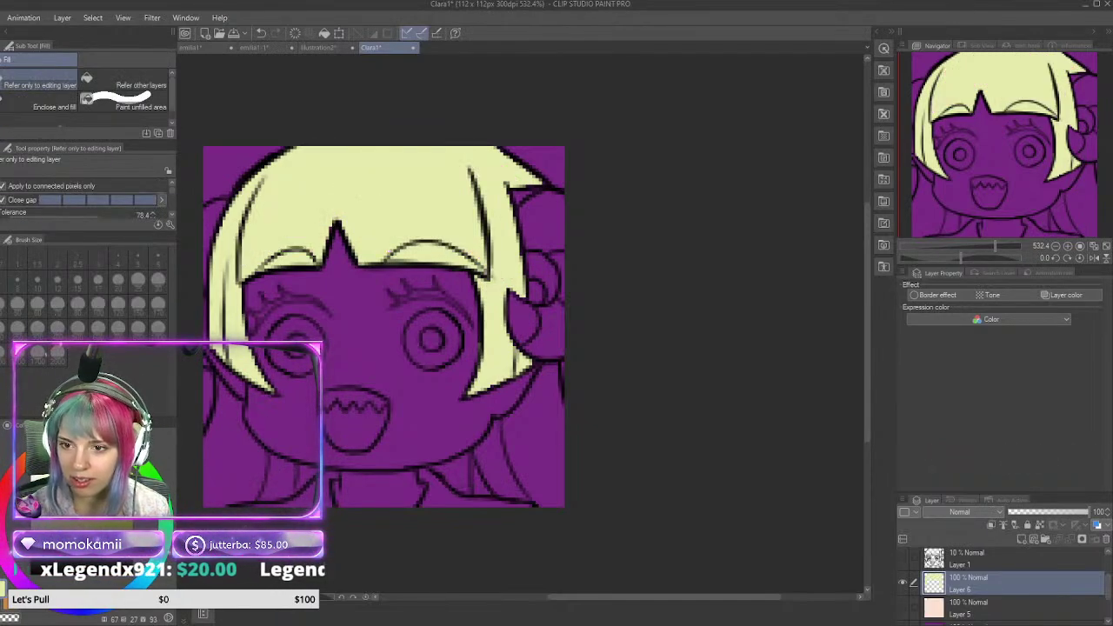
Step: Paint the edges of the back hair on both sides of the face and above the shoulders, reducing the G-pen size to 3
key(p)
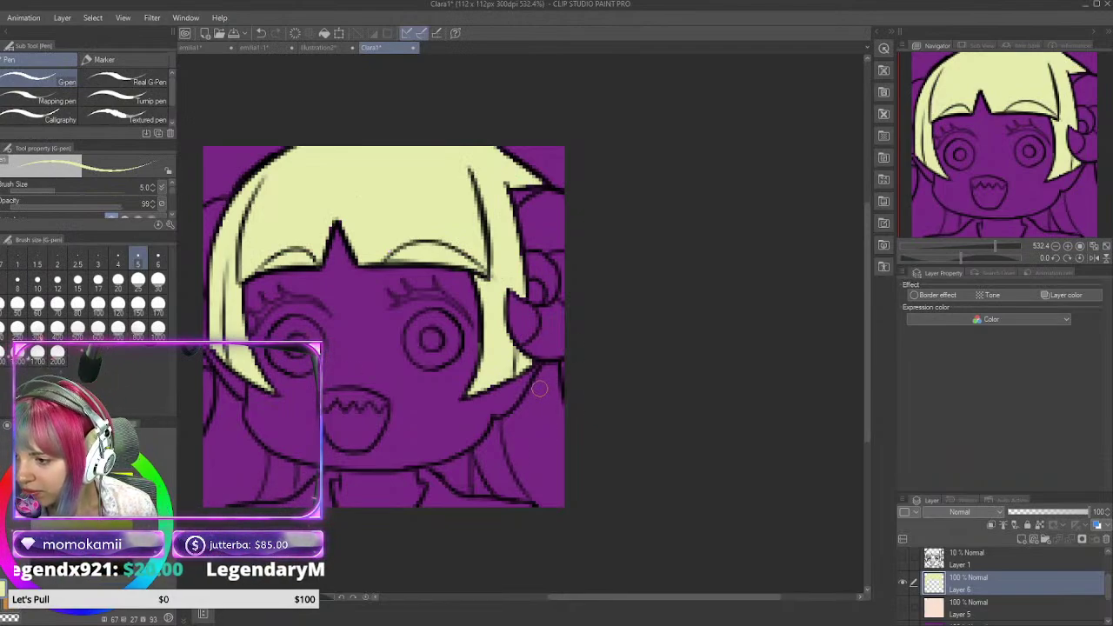
mouse_move(540, 388)
mouse_down()
mouse_move(517, 421)
mouse_move(553, 366)
mouse_move(573, 481)
mouse_move(547, 378)
mouse_move(562, 470)
mouse_move(543, 386)
mouse_move(531, 406)
mouse_move(573, 514)
mouse_up()
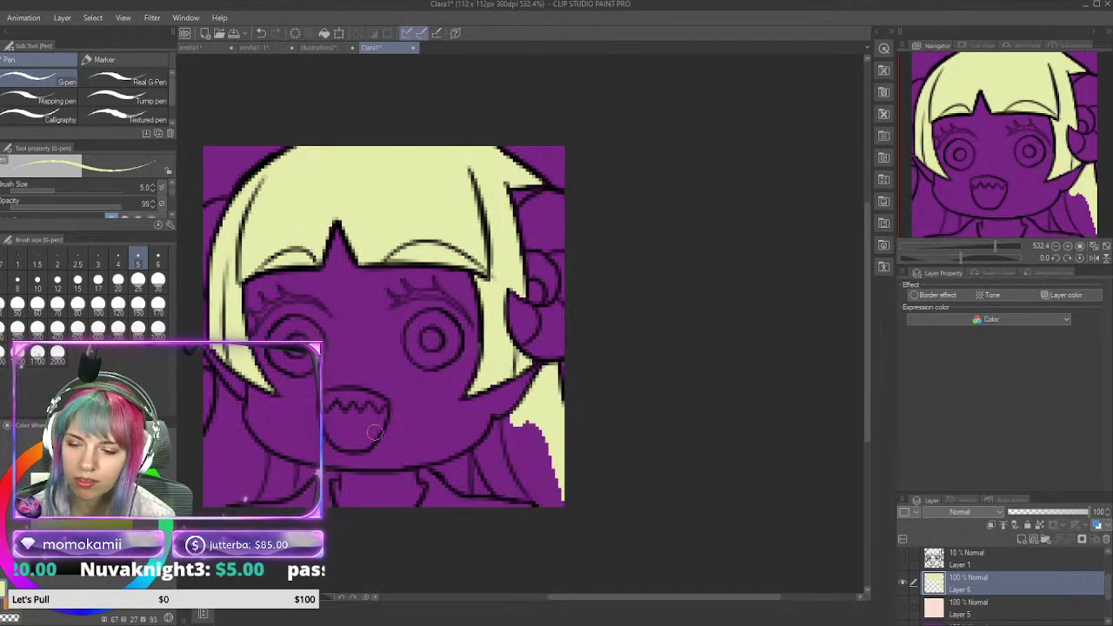
key(bracketleft)
key(bracketleft)
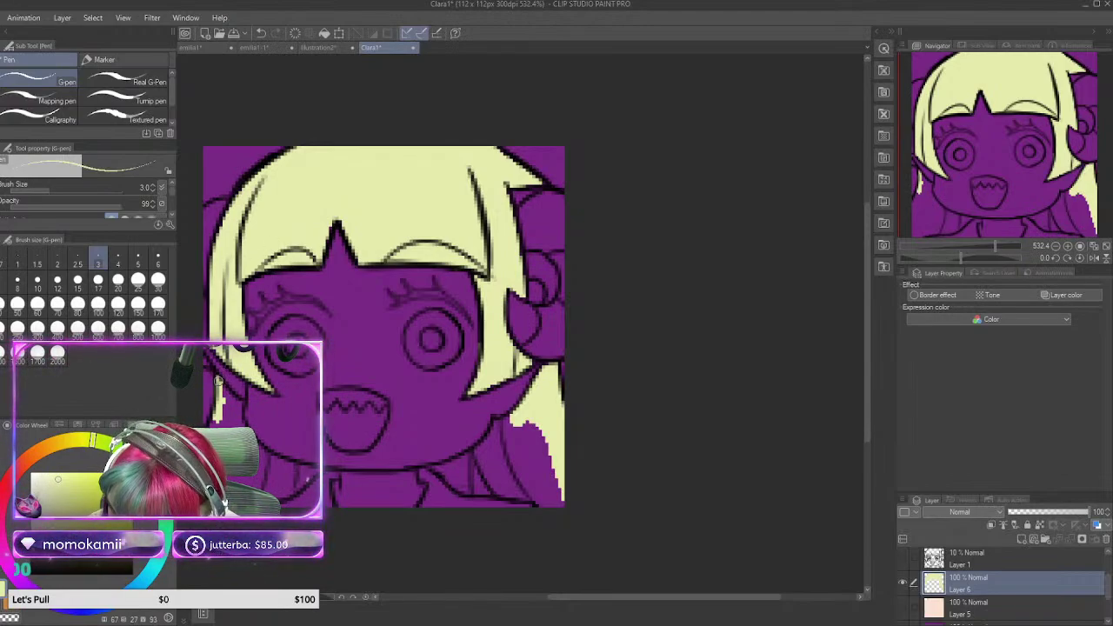
drag(218, 381, 238, 407)
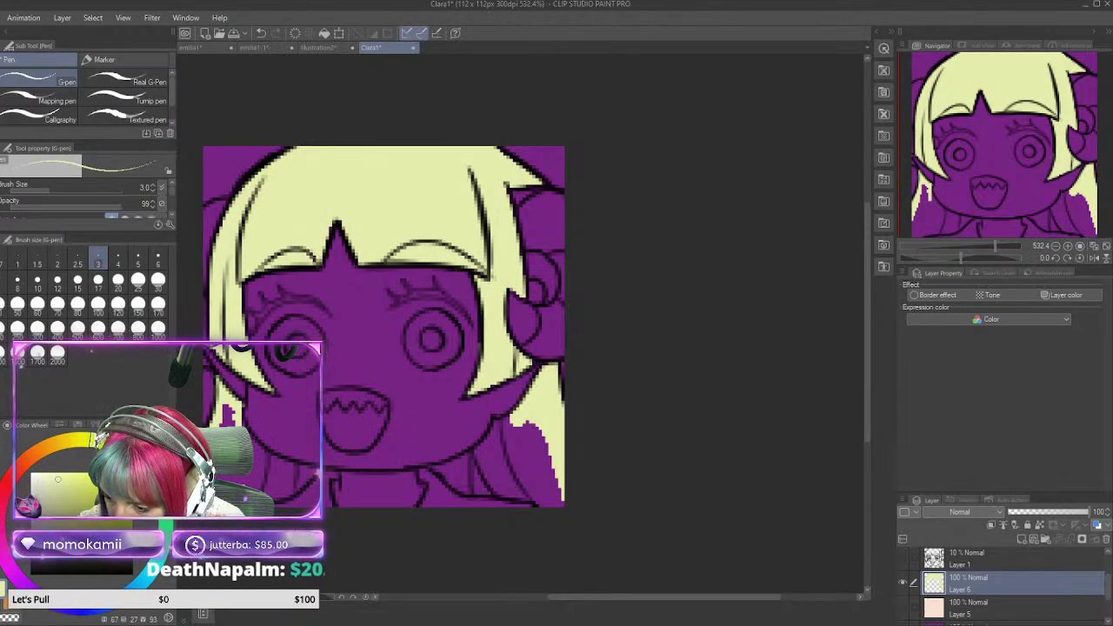
drag(279, 495, 306, 479)
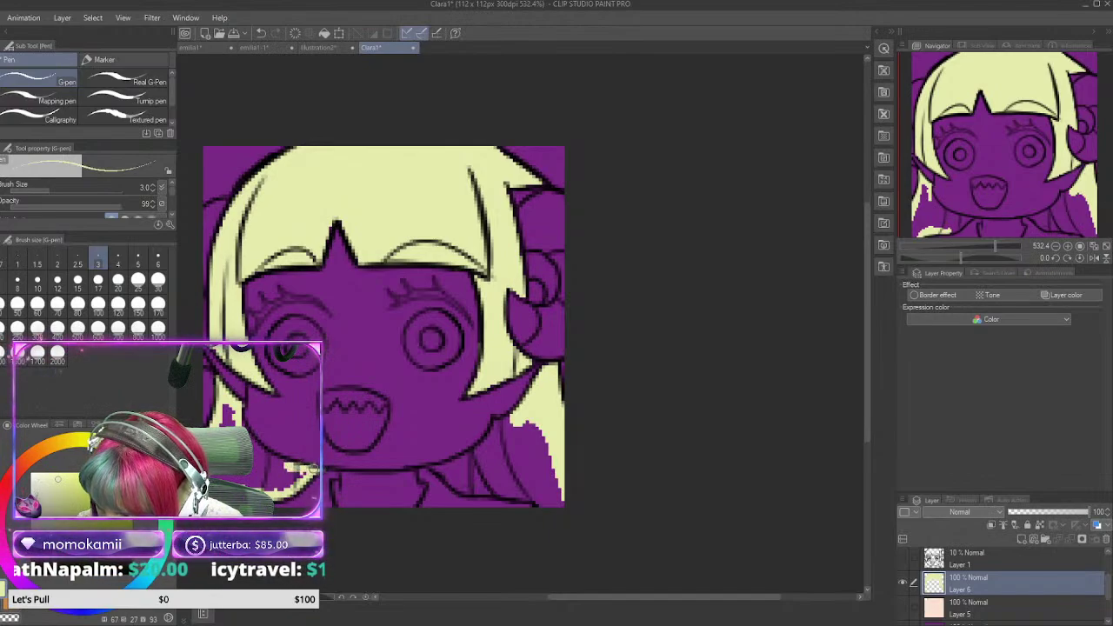
drag(252, 442, 290, 468)
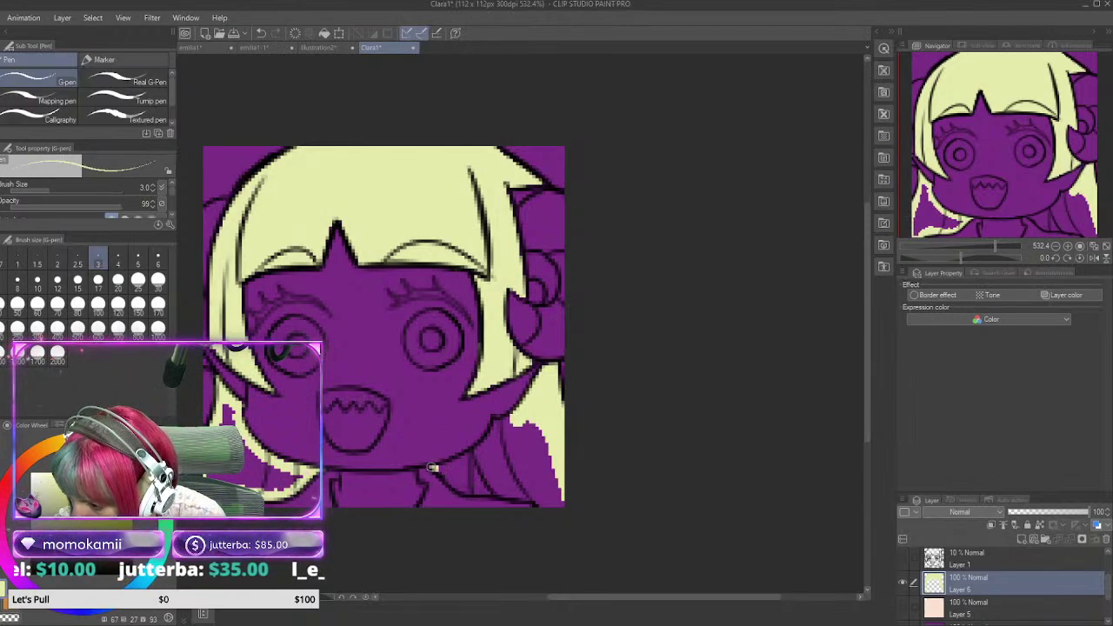
mouse_move(442, 466)
mouse_down()
mouse_move(484, 442)
mouse_move(476, 451)
mouse_move(497, 421)
mouse_up()
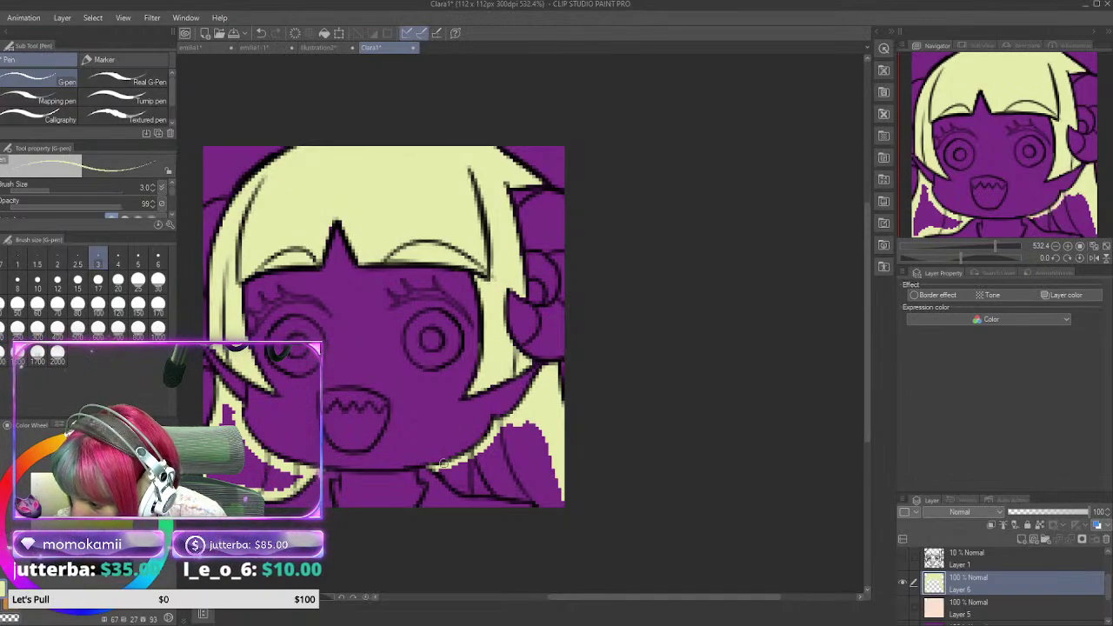
drag(453, 484, 565, 506)
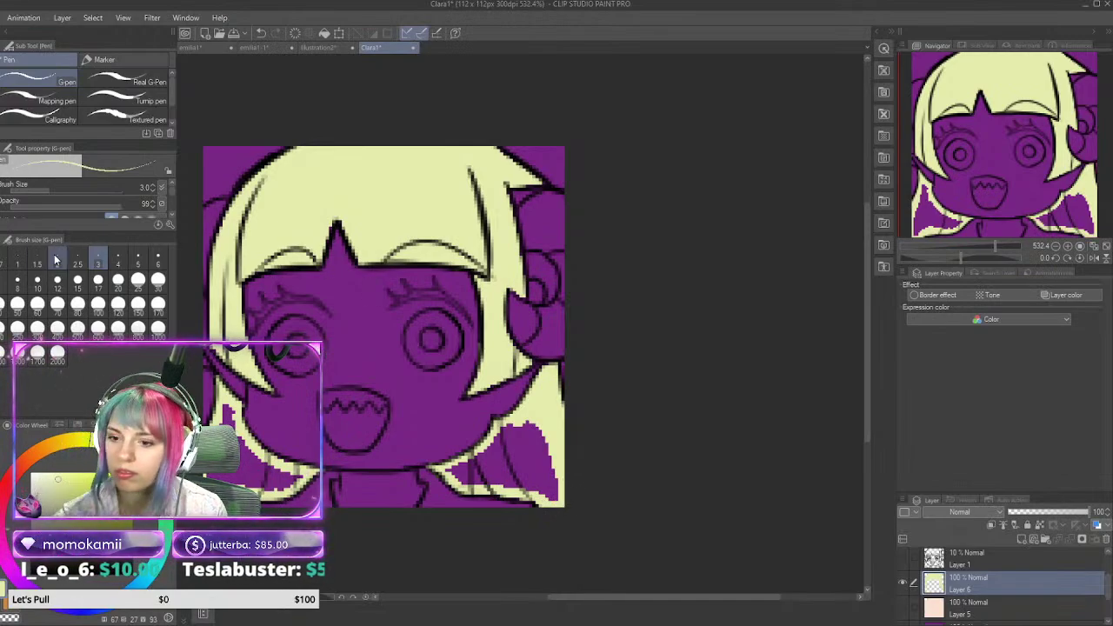
Step: Fill the remaining gaps in the back hair on both sides with pale yellow-green
key(g)
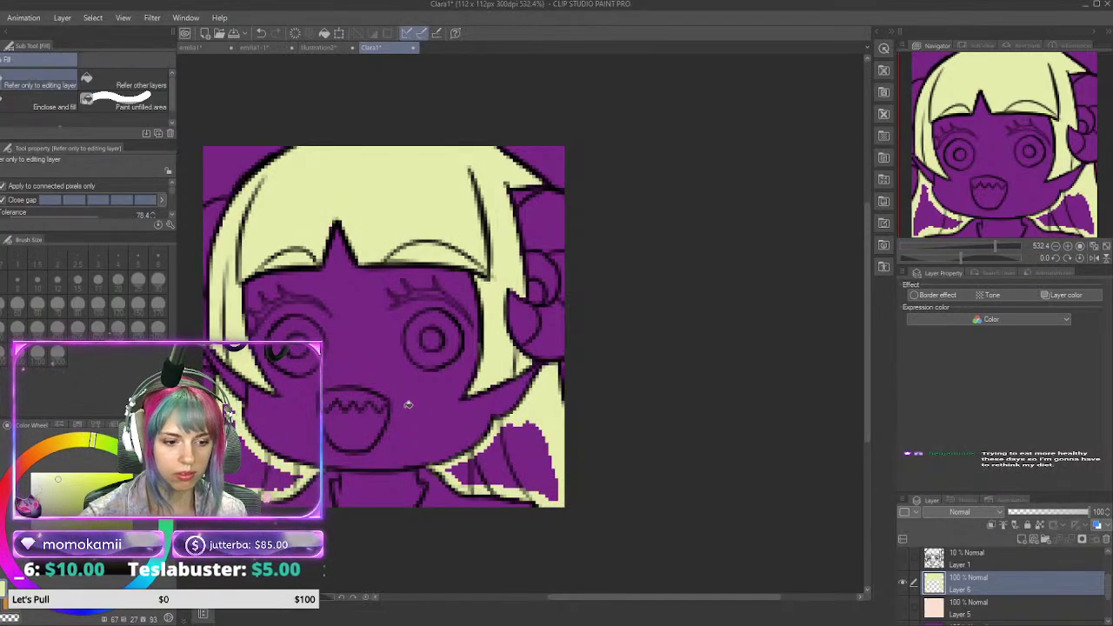
click(523, 463)
click(245, 462)
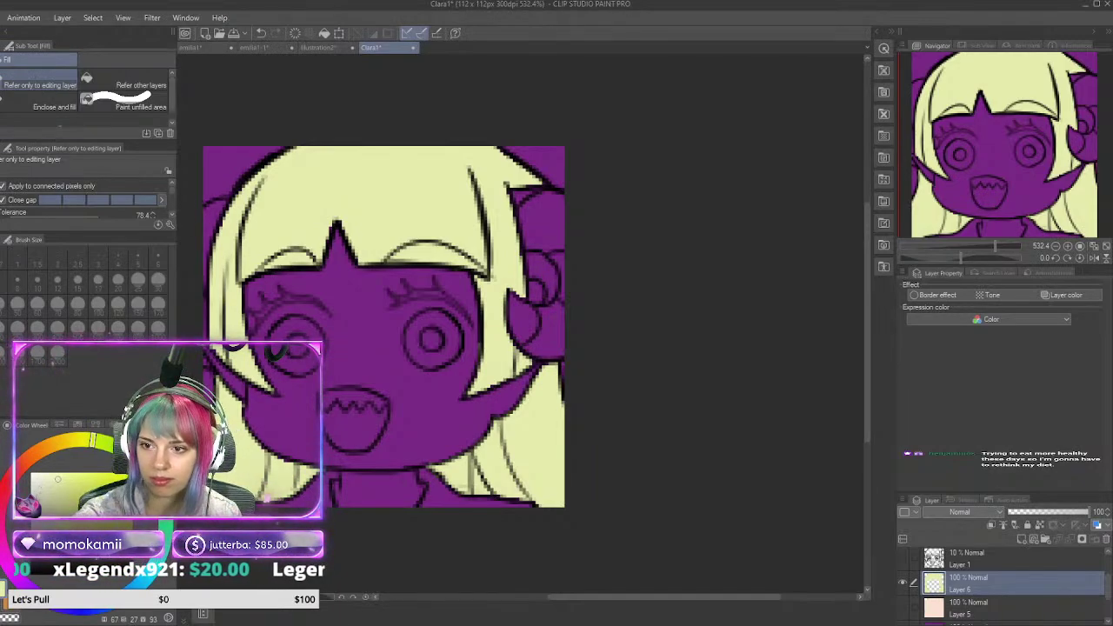
key(p)
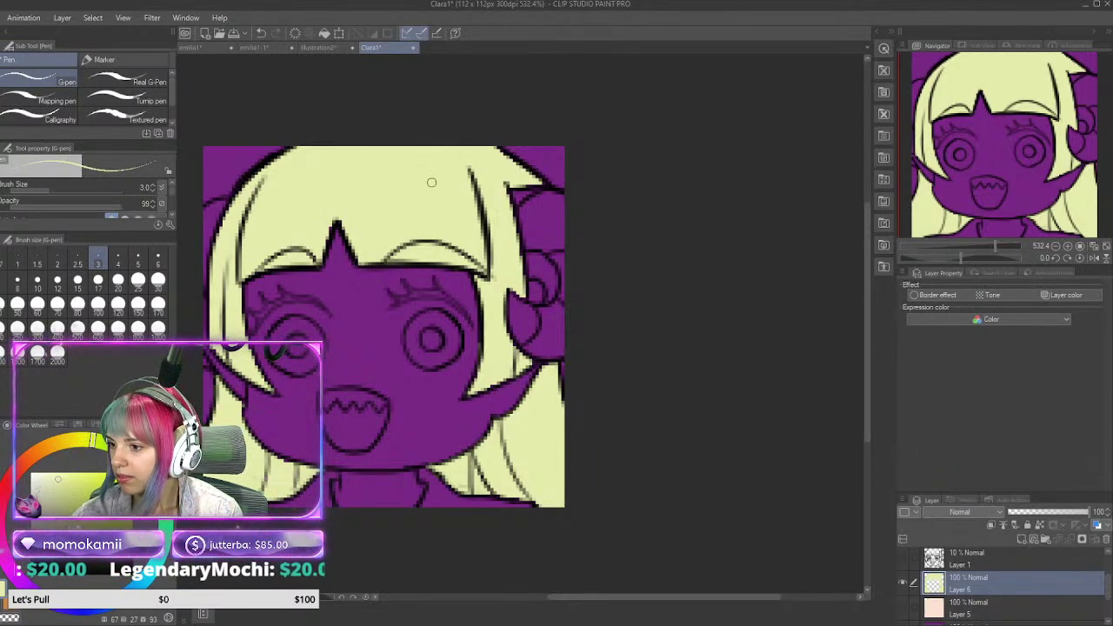
scroll(431, 182, down, 3)
scroll(513, 227, up, 1)
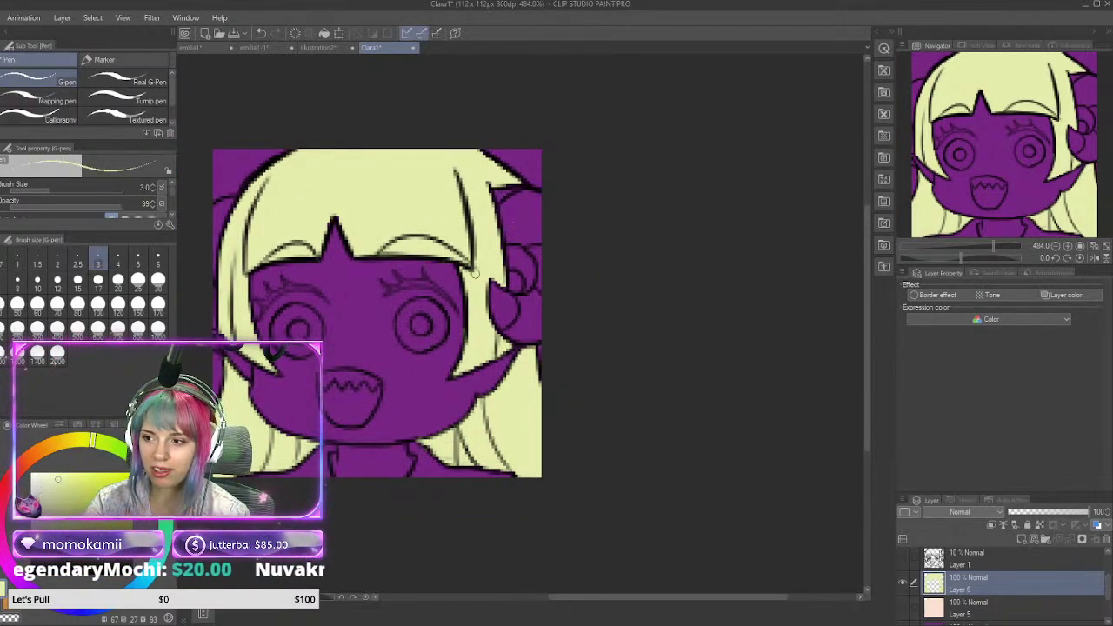
scroll(475, 274, up, 1)
scroll(459, 285, down, 1)
scroll(283, 202, up, 1)
scroll(309, 219, down, 1)
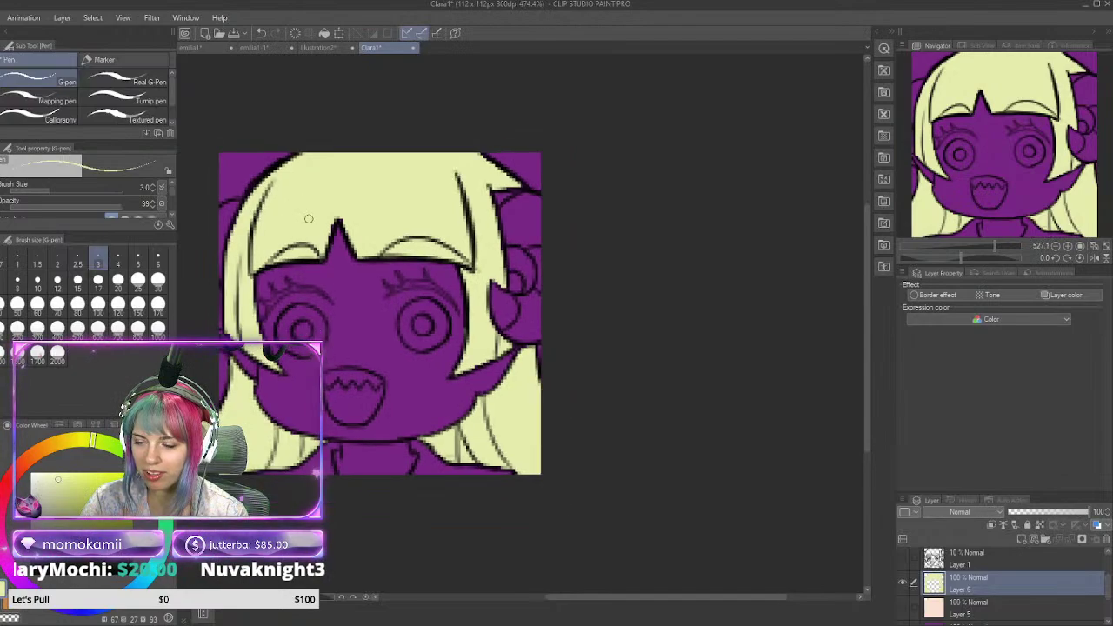
scroll(307, 218, up, 1)
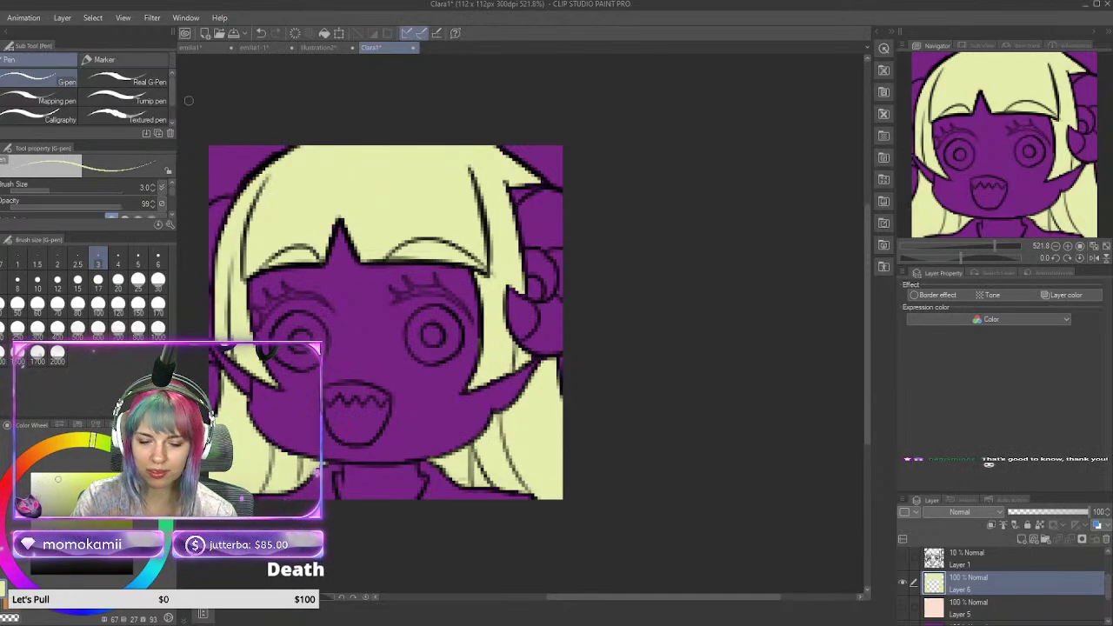
Step: Open the Illustration2 reference, hide its Layer 5 to reveal the close-up face, and pick a darker green from it
click(328, 49)
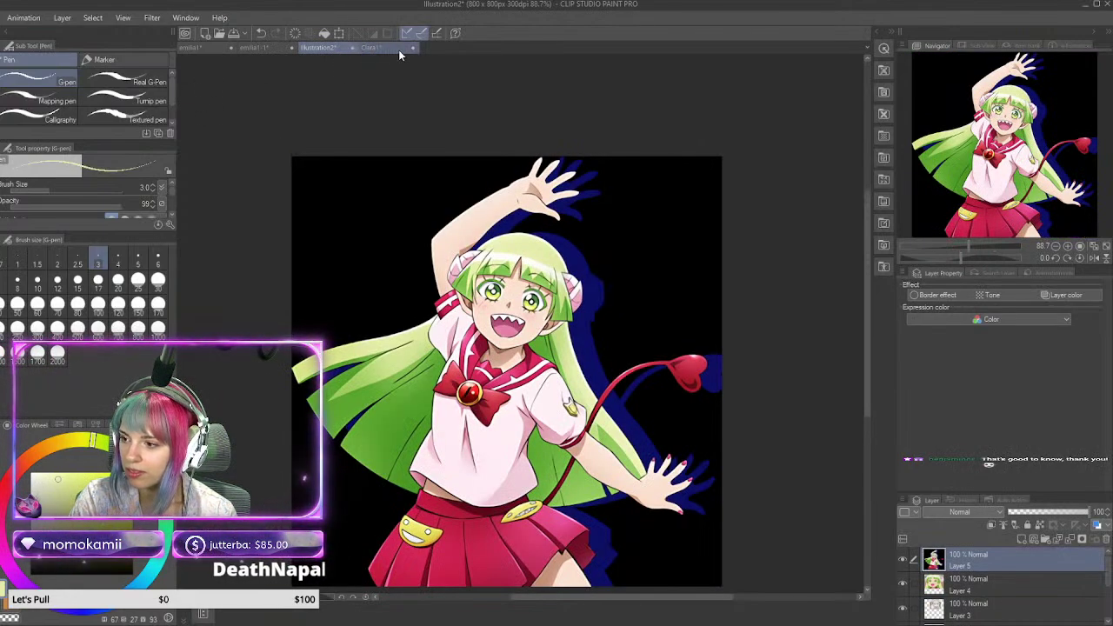
click(258, 45)
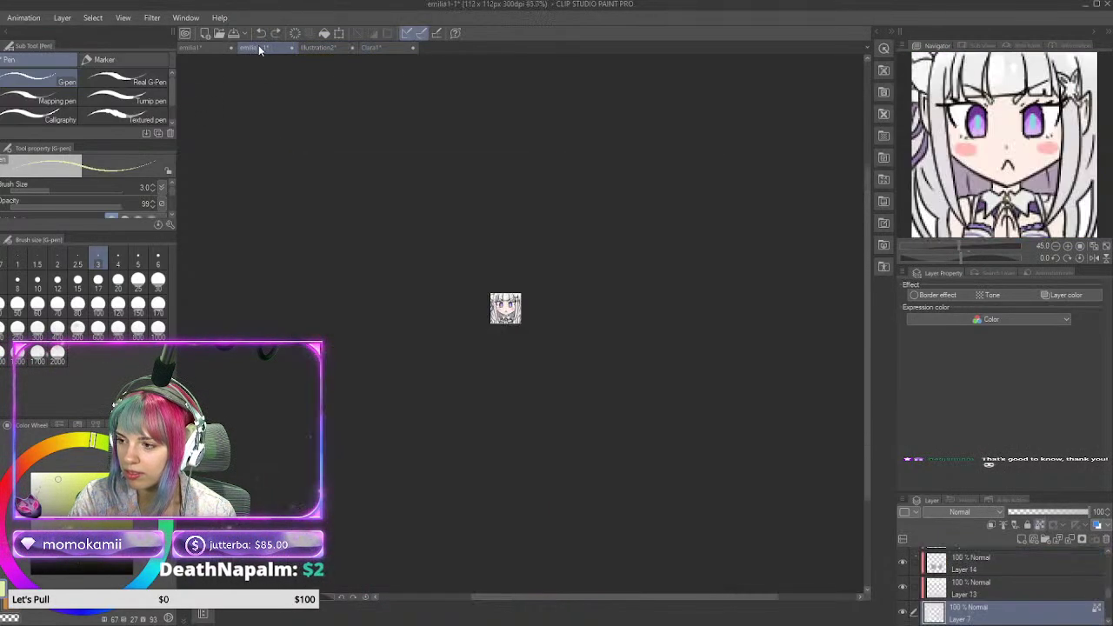
click(341, 48)
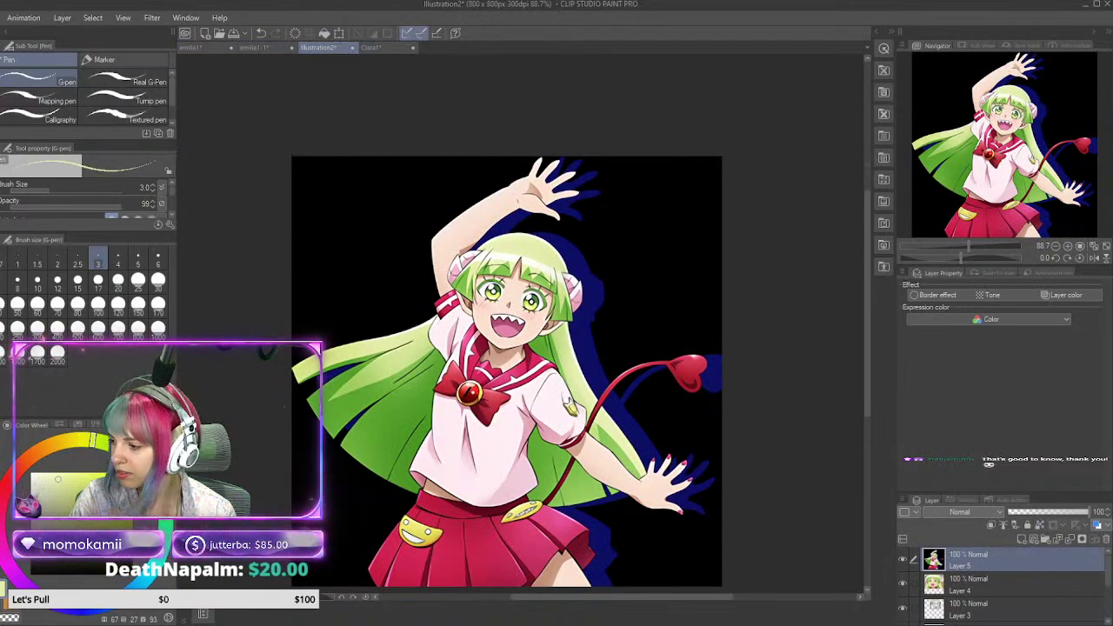
click(904, 559)
scroll(548, 311, down, 1)
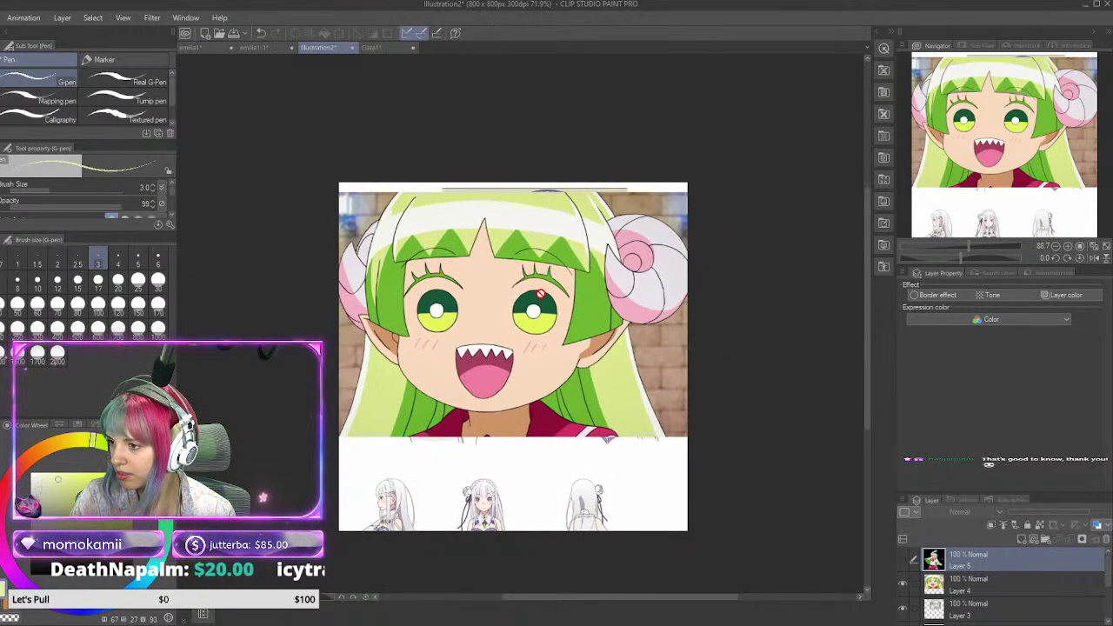
scroll(549, 310, up, 2)
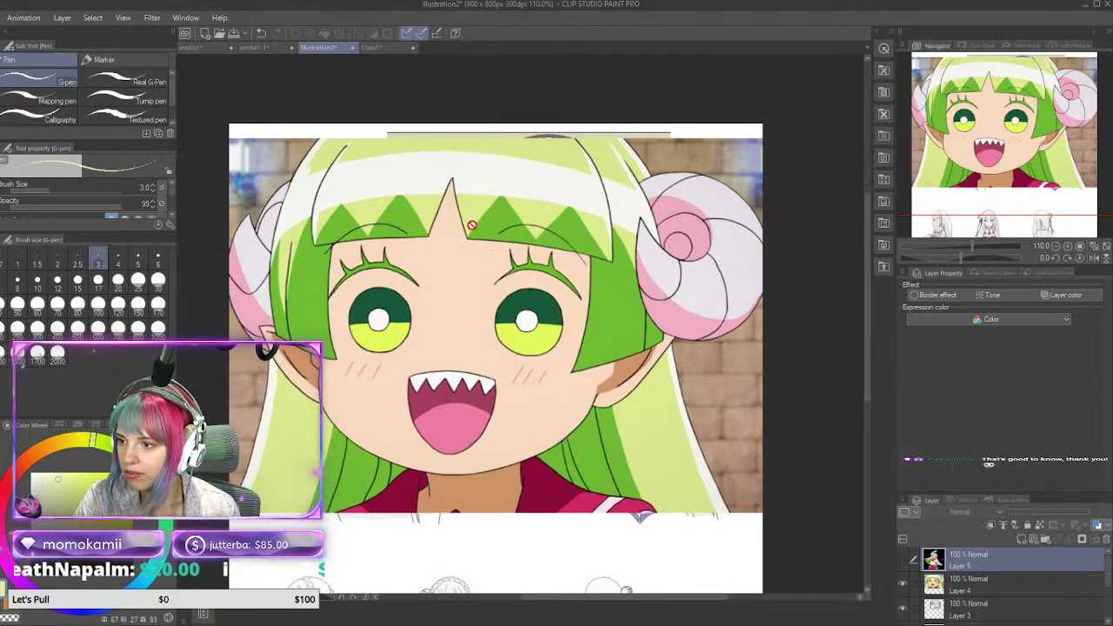
key(i)
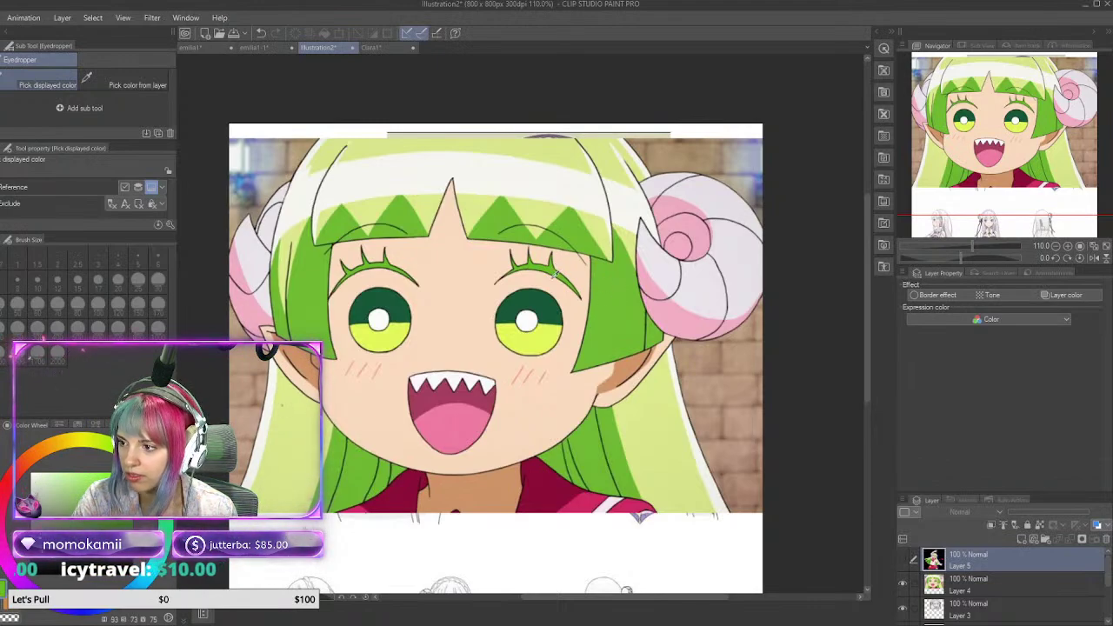
Step: Return to the Clara1 canvas with the G-pen and set its brush size to 1 for the upper lash lines
key(p)
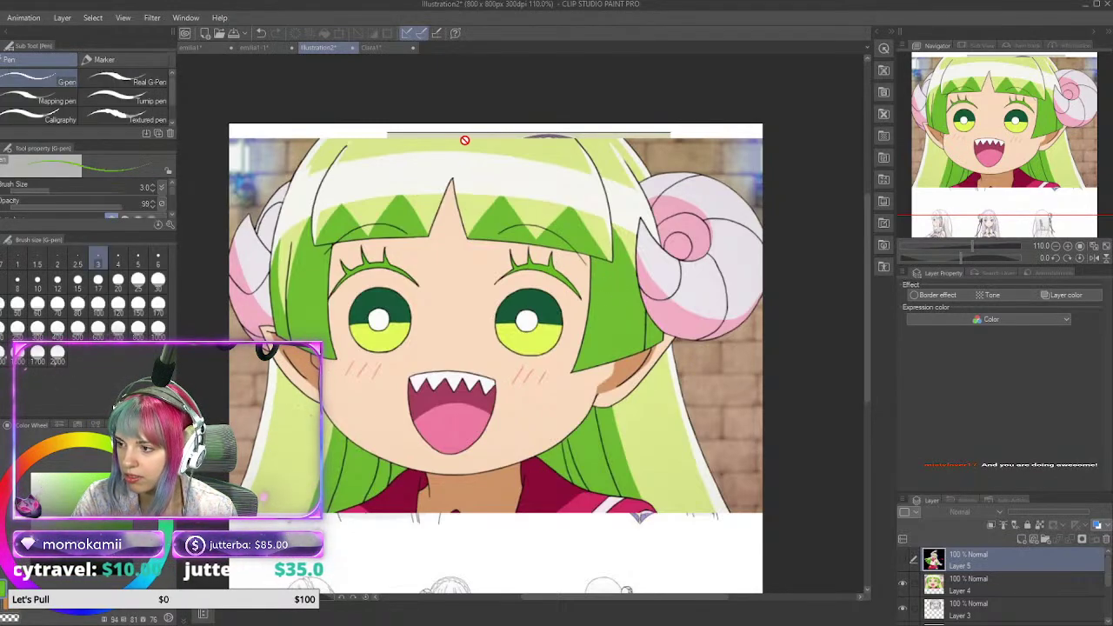
click(374, 48)
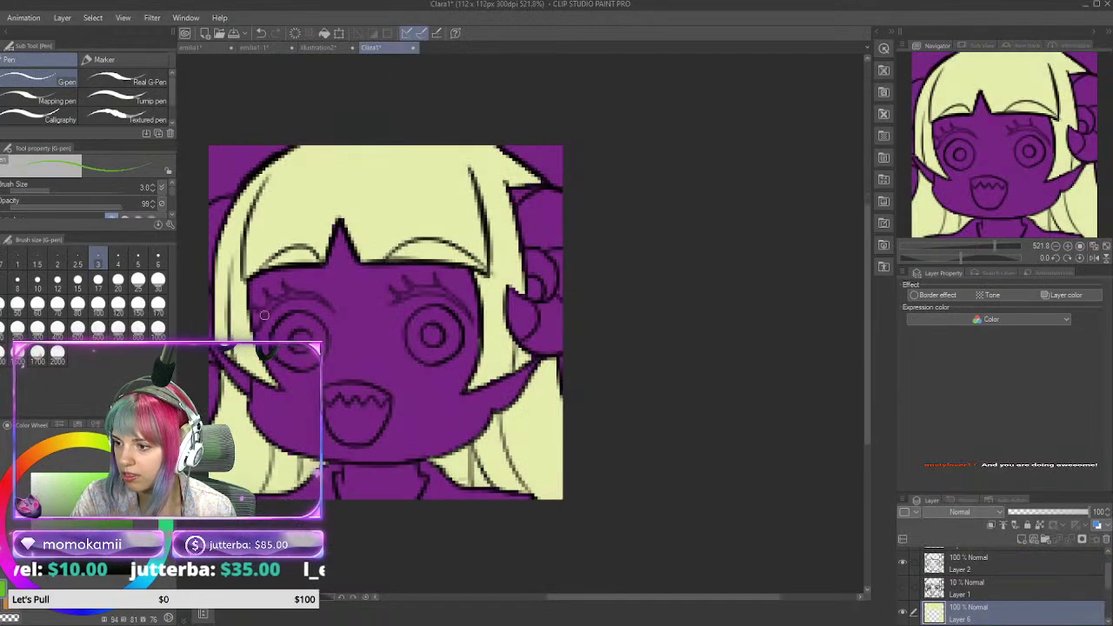
scroll(294, 308, up, 5)
scroll(294, 309, up, 2)
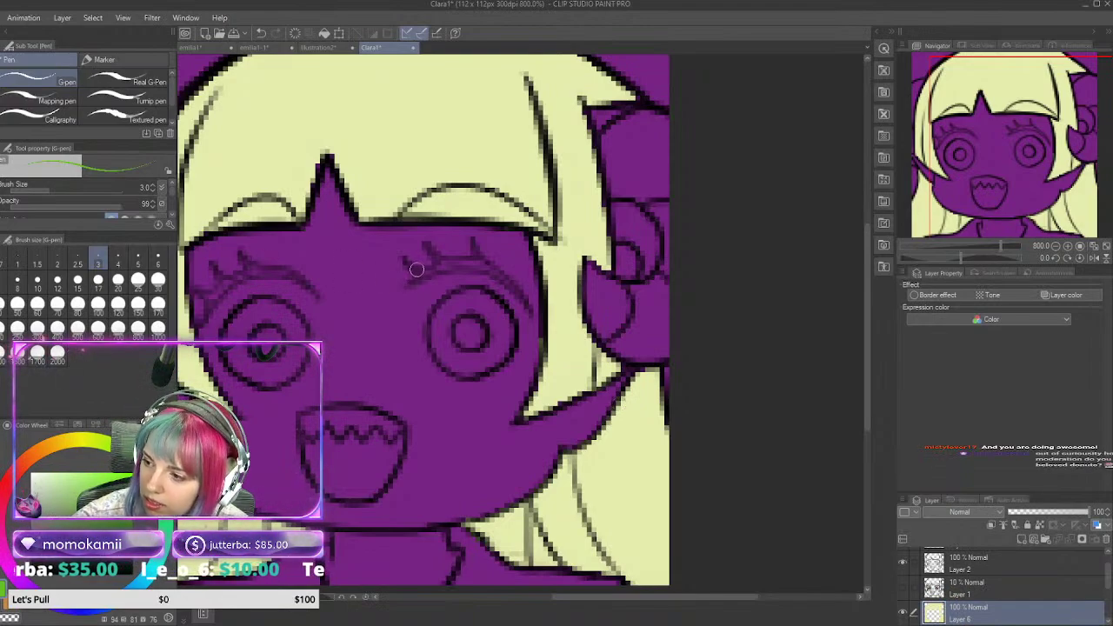
click(16, 259)
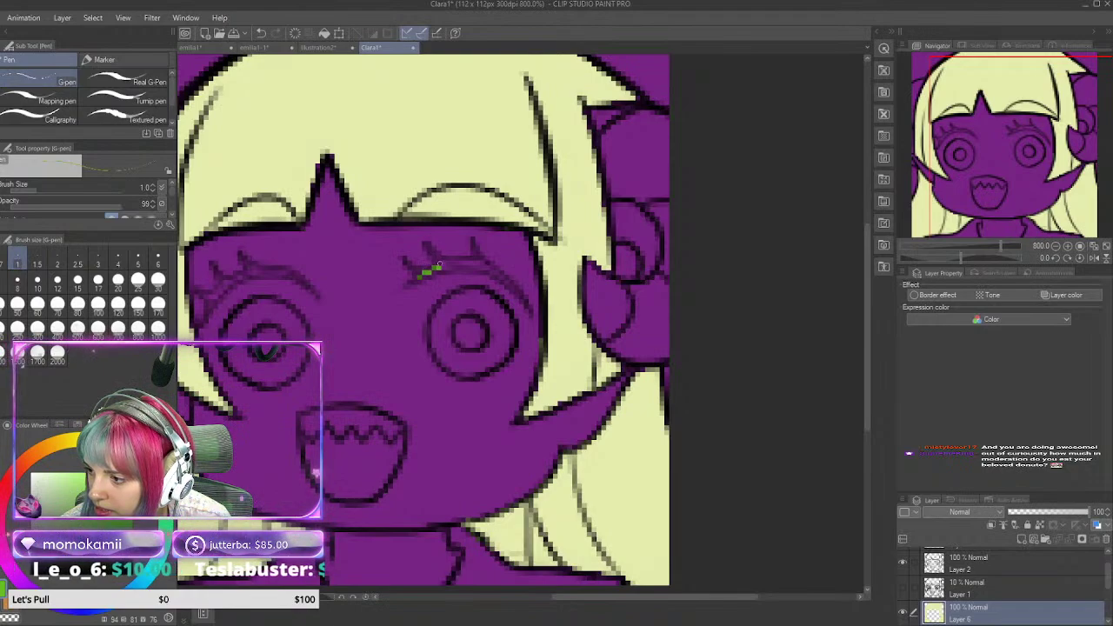
drag(439, 264, 431, 254)
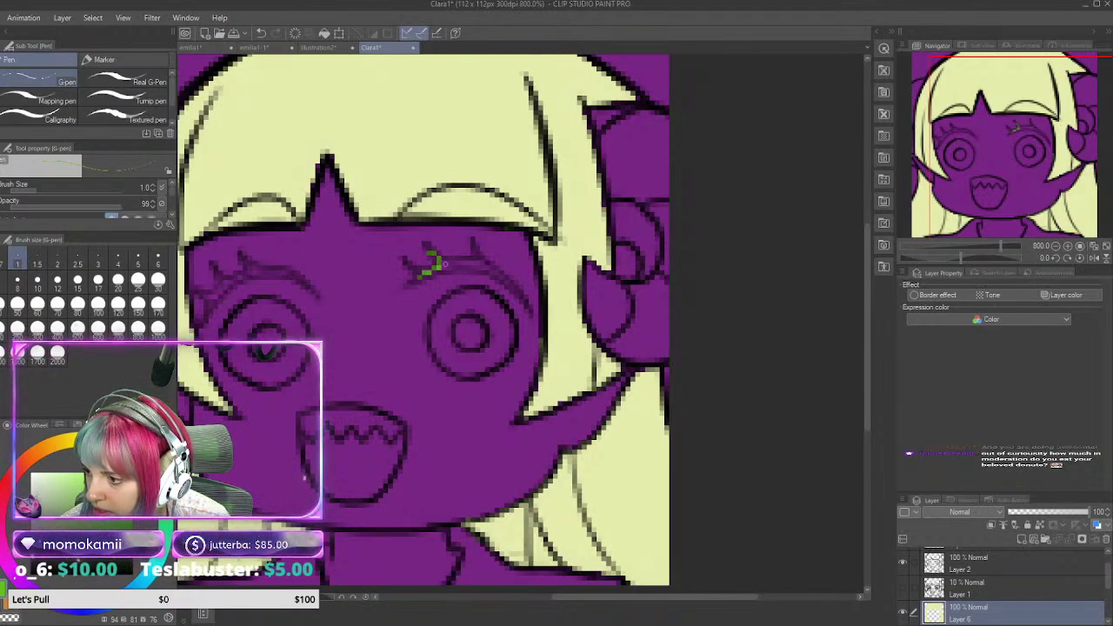
key(ctrl+z)
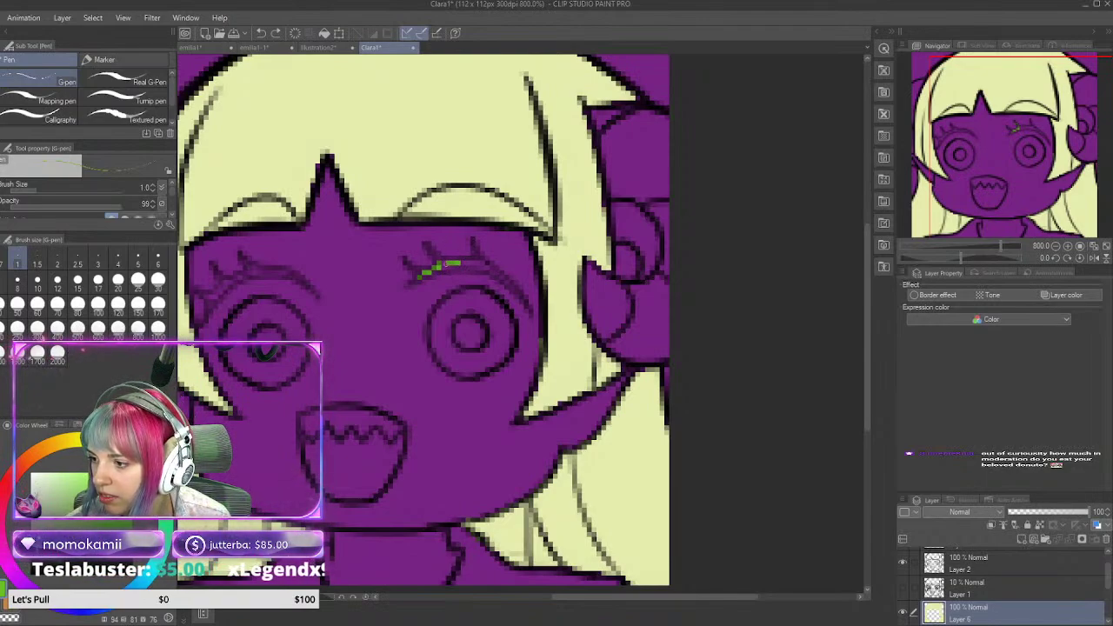
mouse_move(480, 265)
mouse_down()
mouse_move(452, 267)
mouse_move(518, 294)
mouse_up()
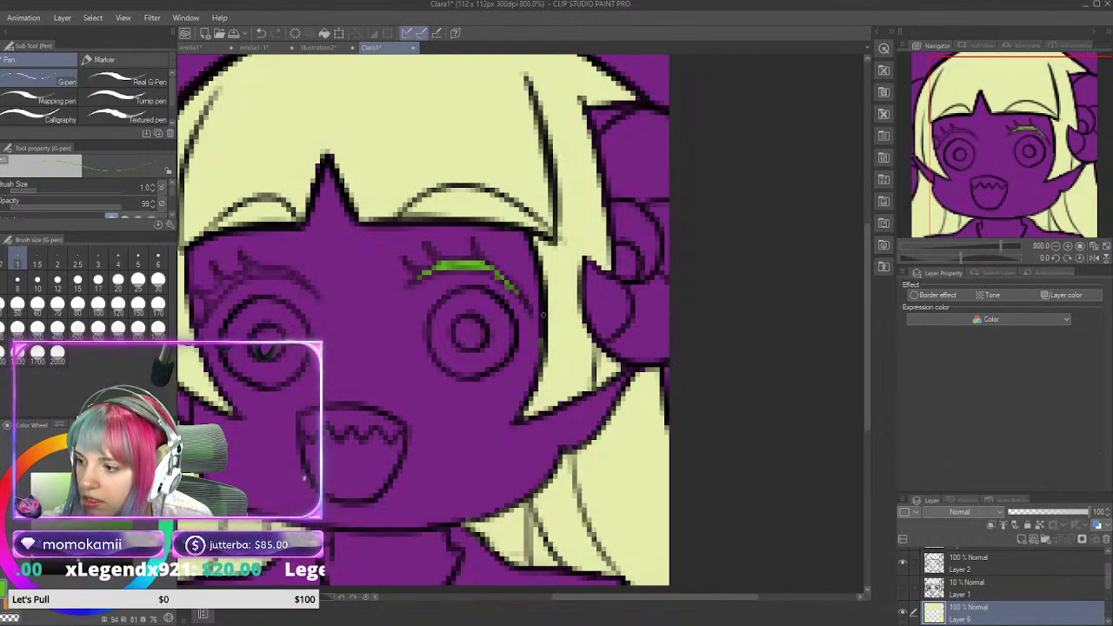
key(ctrl+z)
key(ctrl+z)
key(ctrl+z)
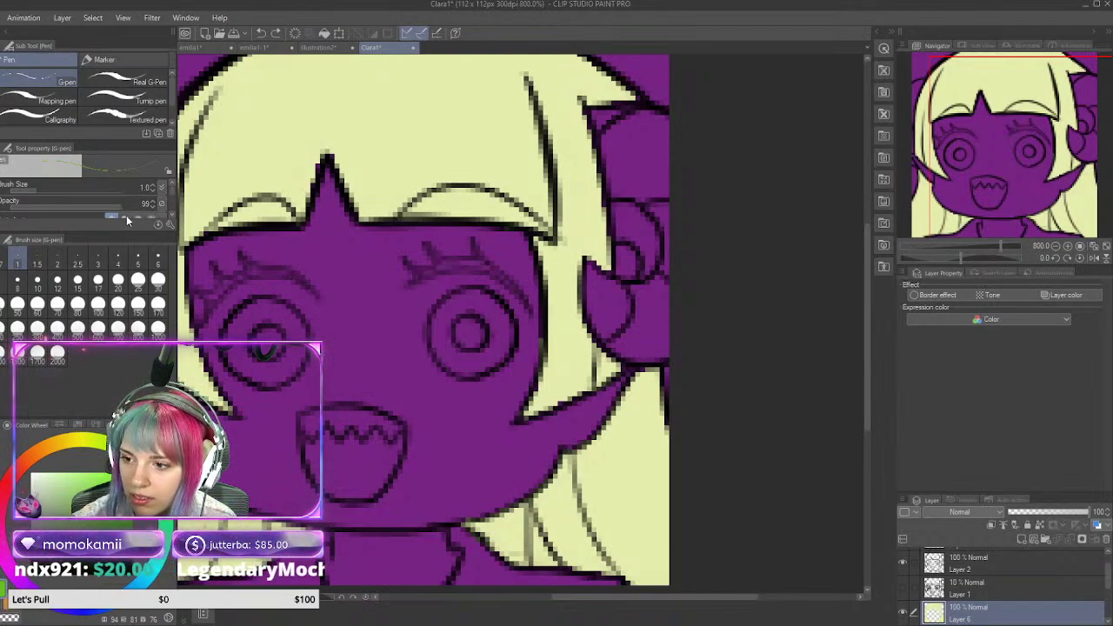
Step: Paint the upper lash lines above both eyes in the picked darker green with thin G-pen strokes
drag(479, 266, 517, 293)
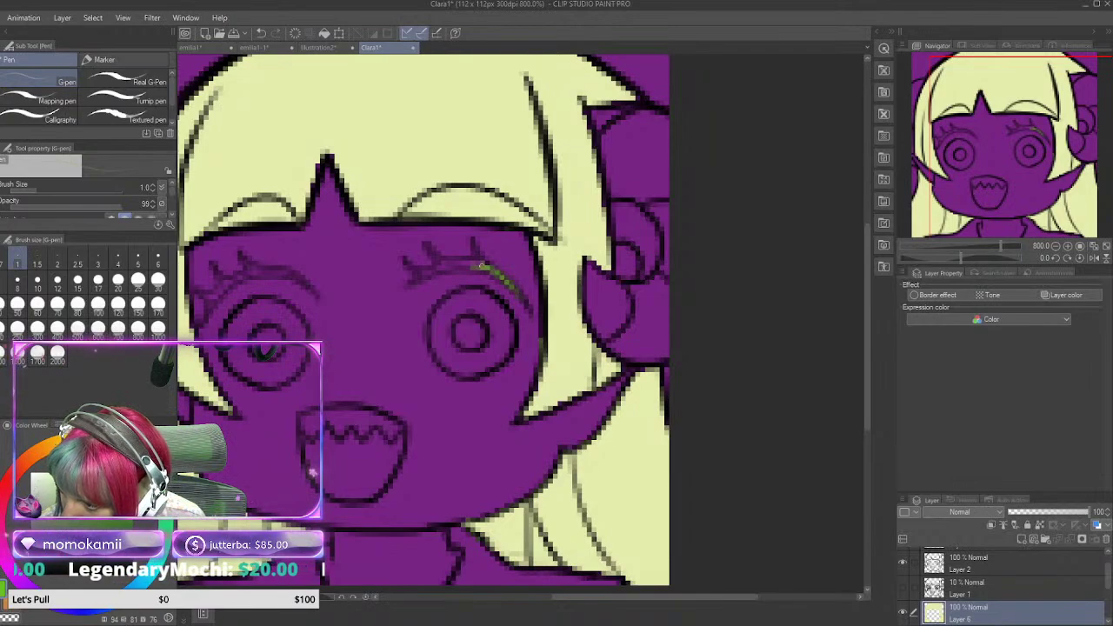
mouse_move(460, 262)
mouse_down()
mouse_move(447, 269)
mouse_move(440, 260)
mouse_move(476, 267)
mouse_up()
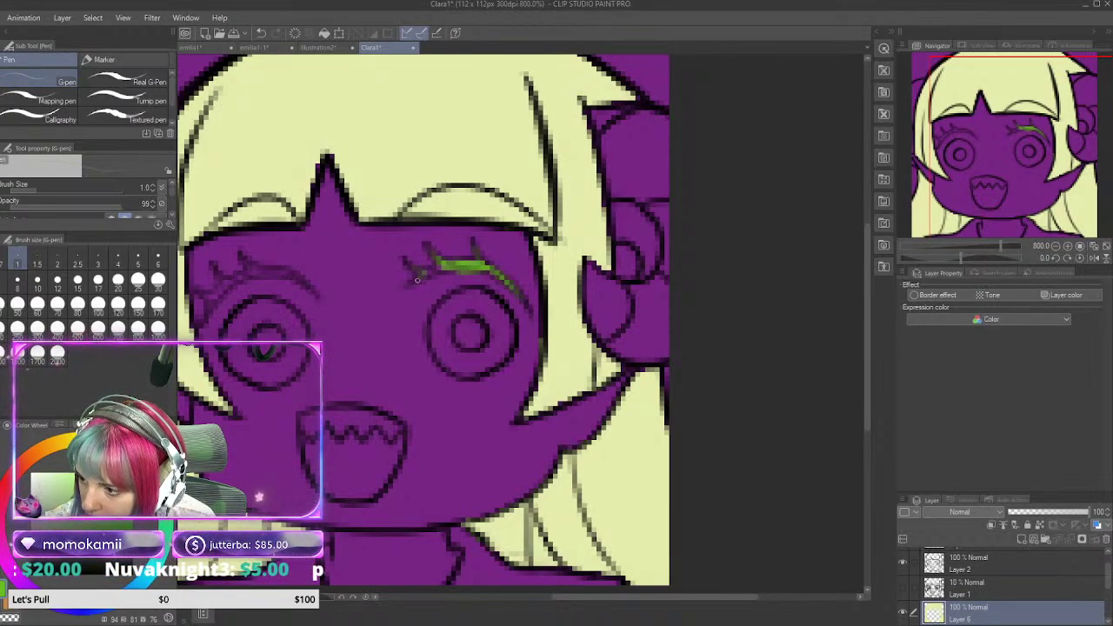
drag(419, 278, 440, 266)
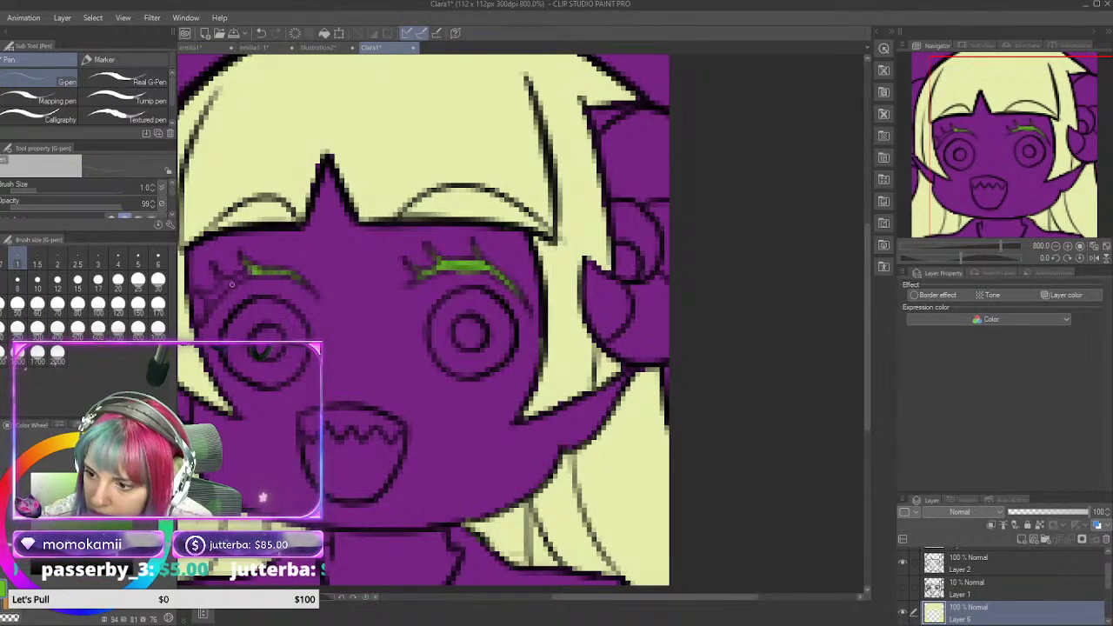
mouse_move(224, 285)
mouse_down()
mouse_move(247, 271)
mouse_move(209, 299)
mouse_up()
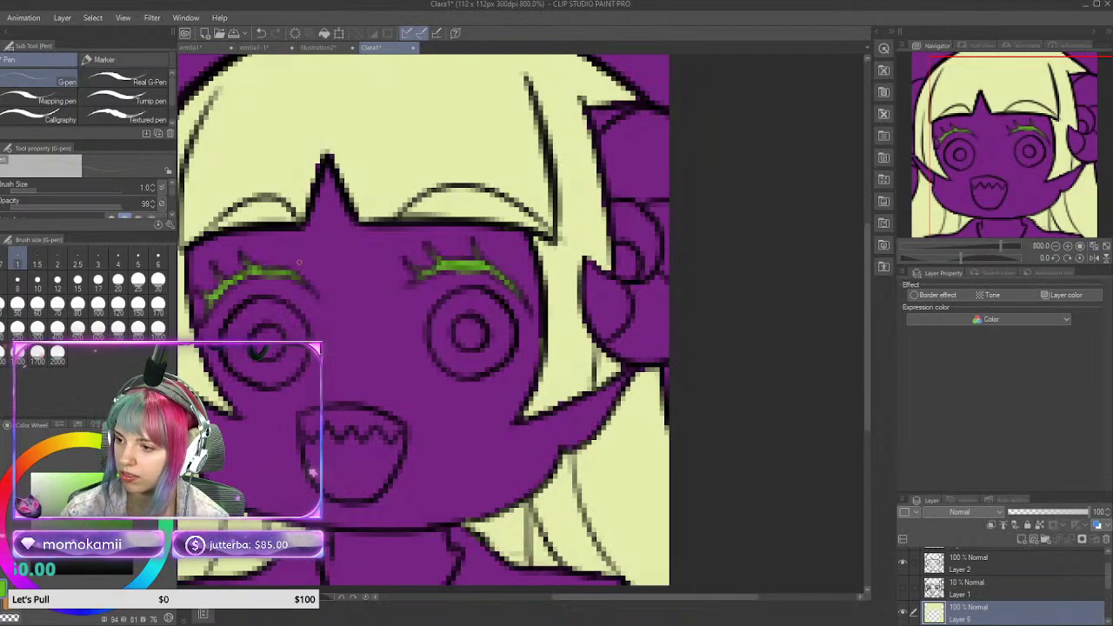
Step: Add a new layer directly above the hair color layer and clip it to the layer below
mouse_move(867, 272)
mouse_down()
mouse_move(867, 251)
mouse_move(857, 256)
mouse_up()
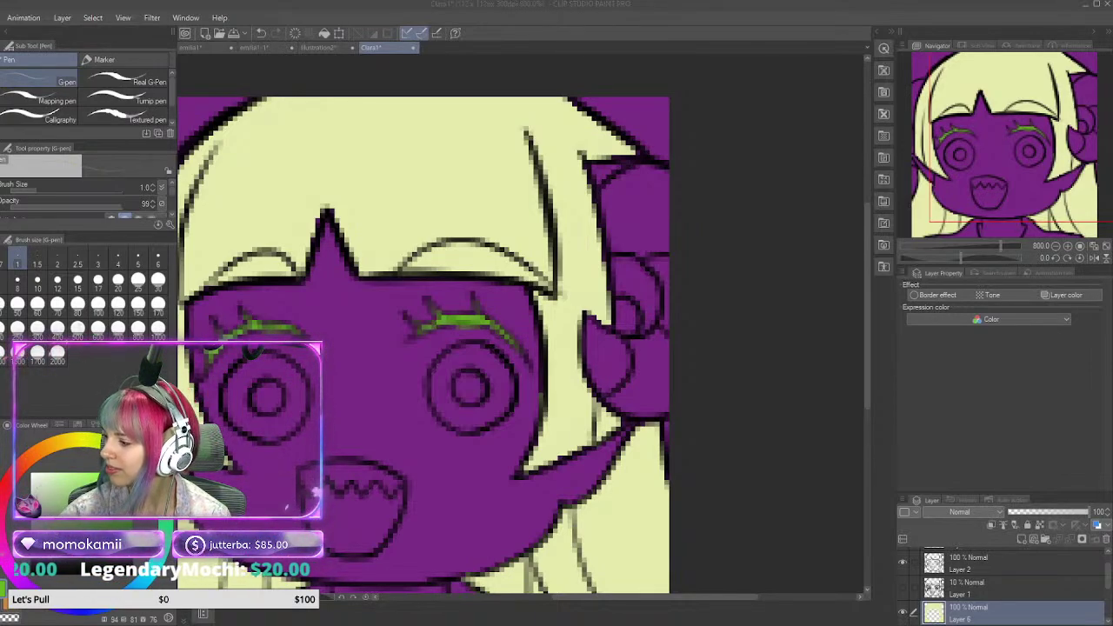
key(alt+Tab)
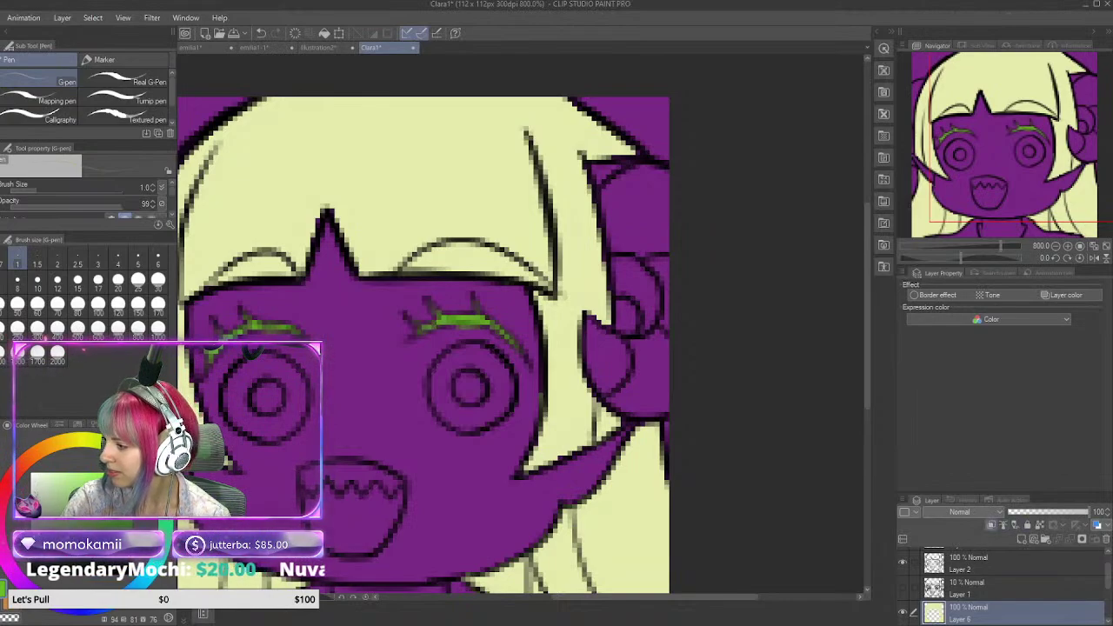
click(992, 527)
click(992, 527)
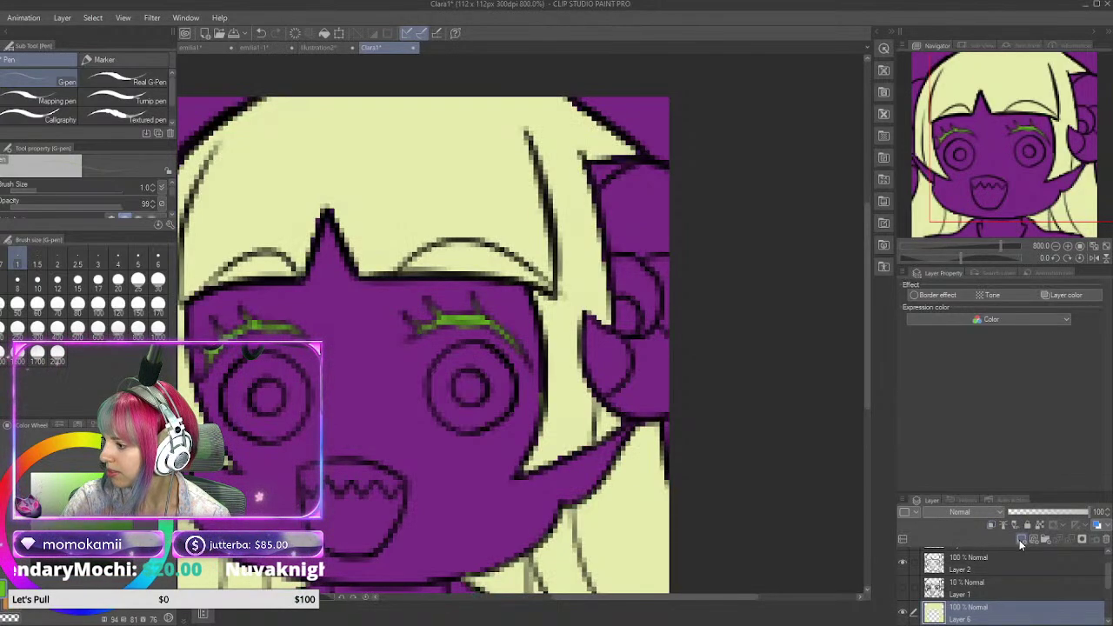
click(1021, 539)
click(992, 525)
scroll(513, 287, up, 1)
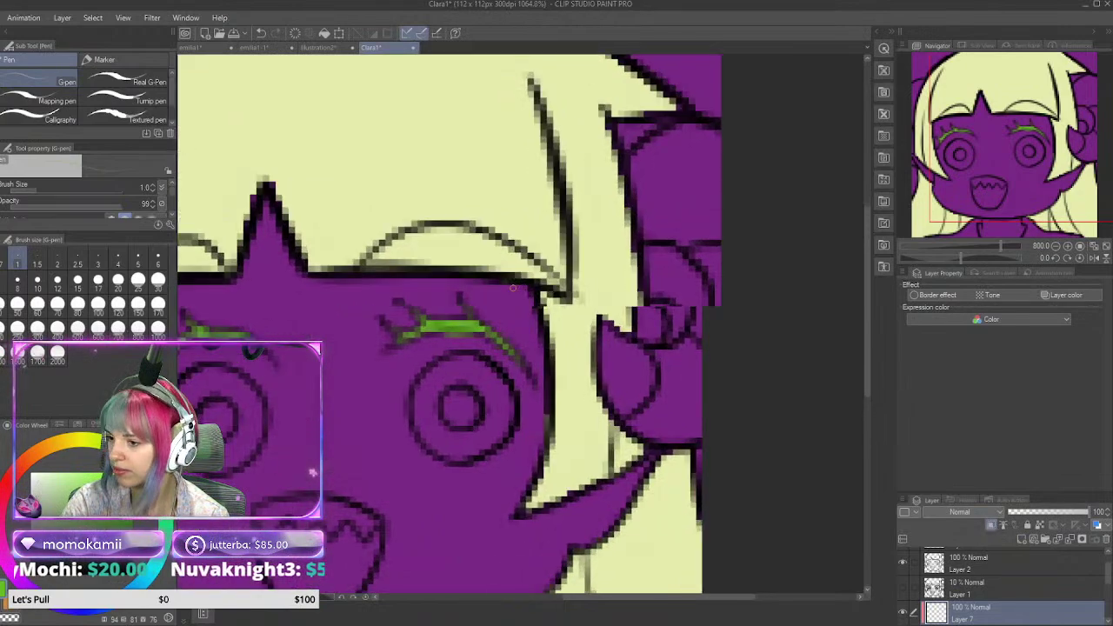
scroll(512, 287, down, 3)
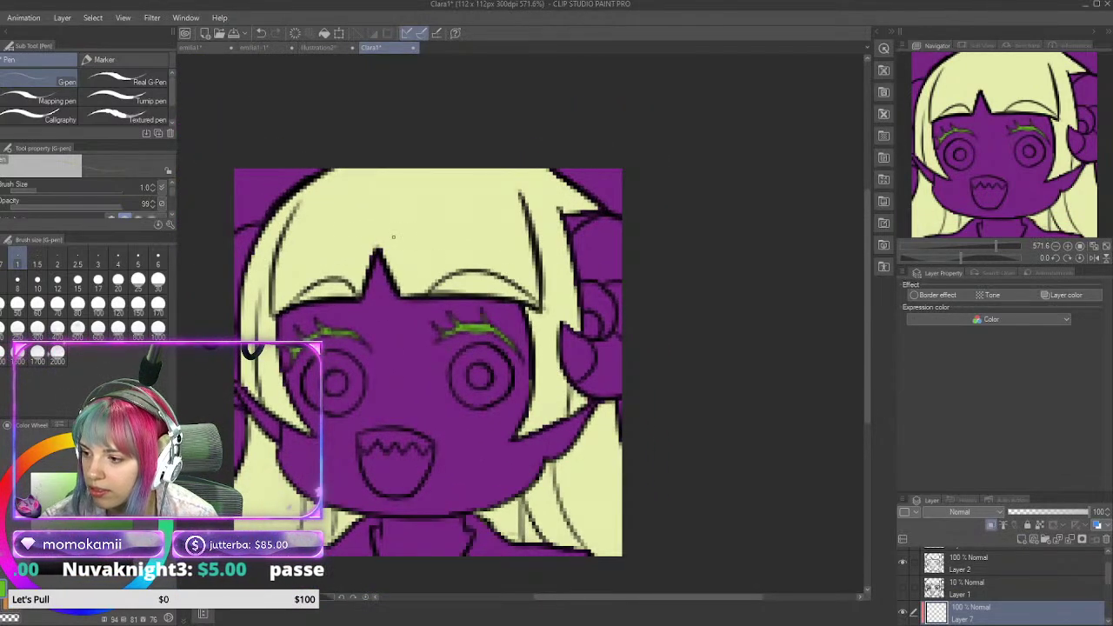
Step: Set the G-pen's brush size to 3 and its stabilization to 13
click(78, 280)
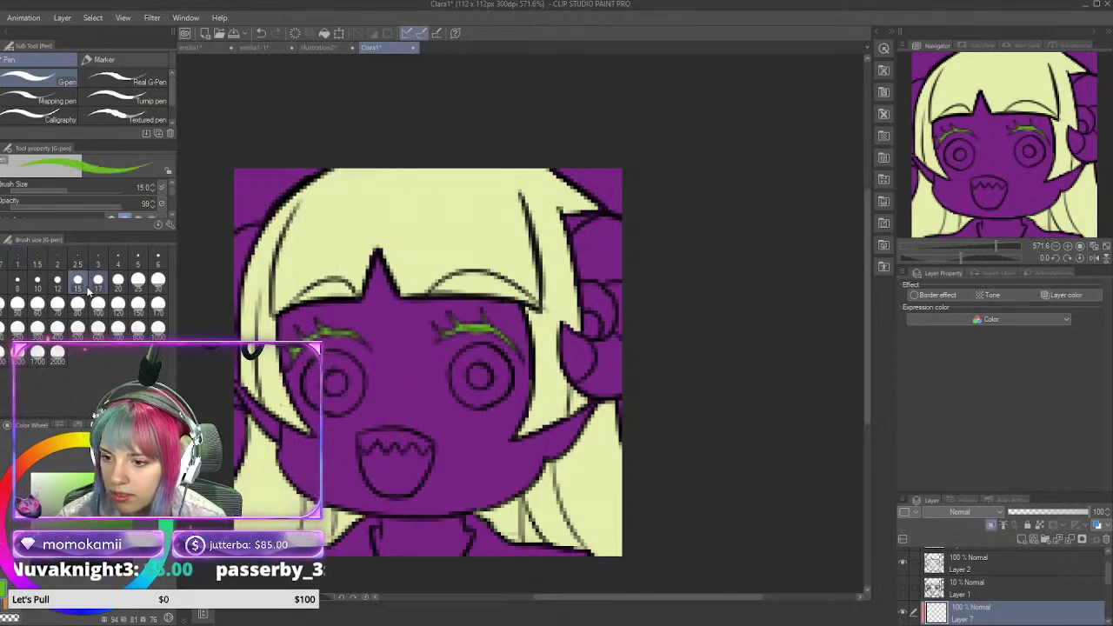
click(57, 280)
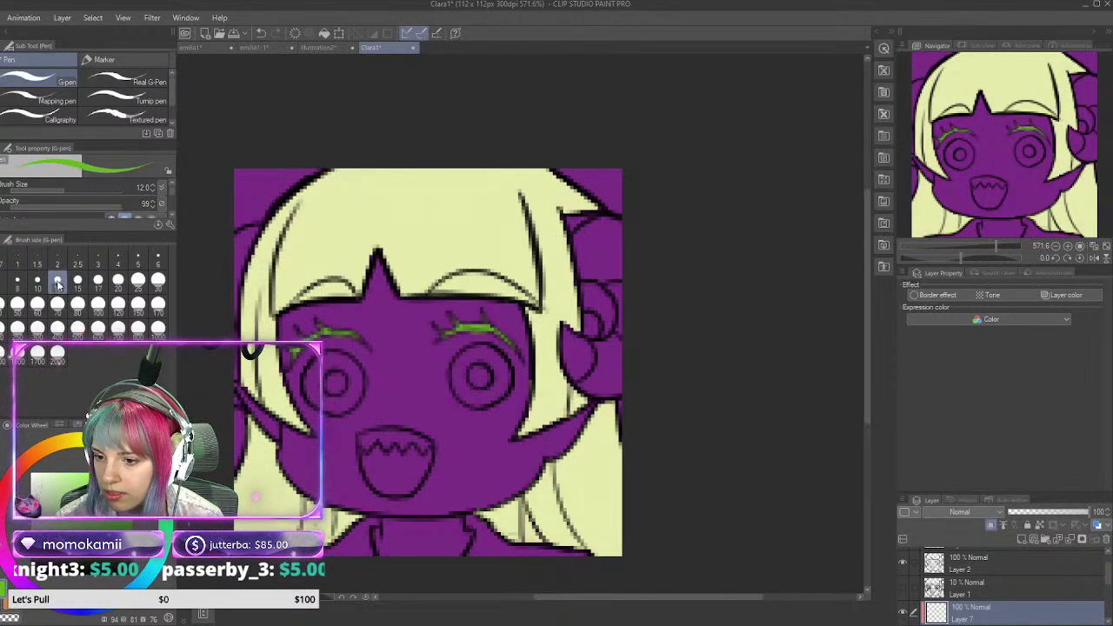
click(97, 264)
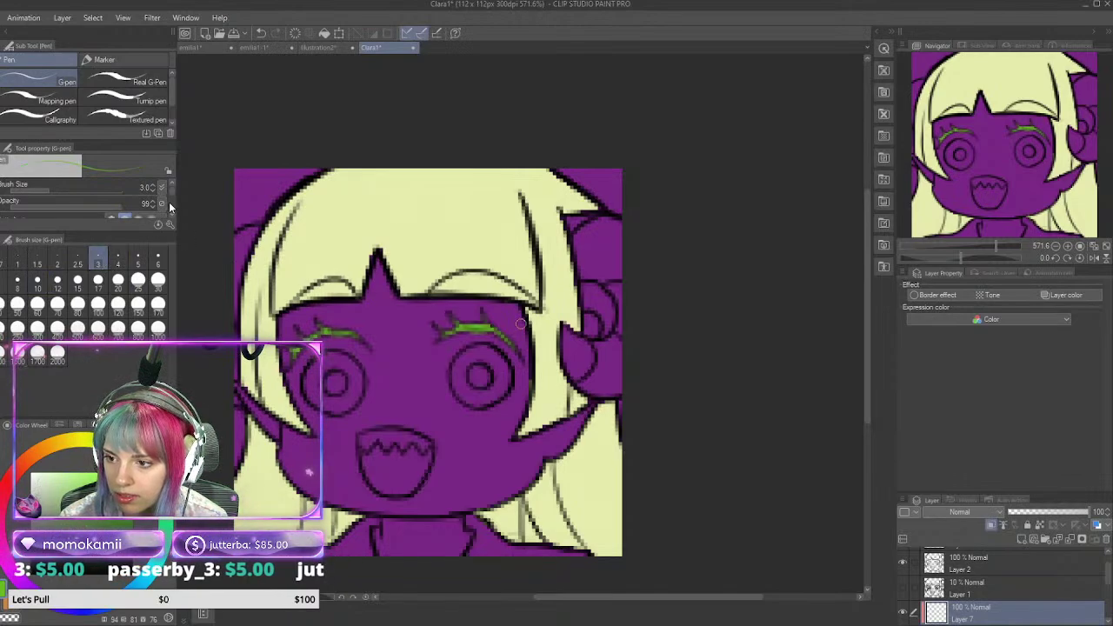
scroll(170, 192, down, 3)
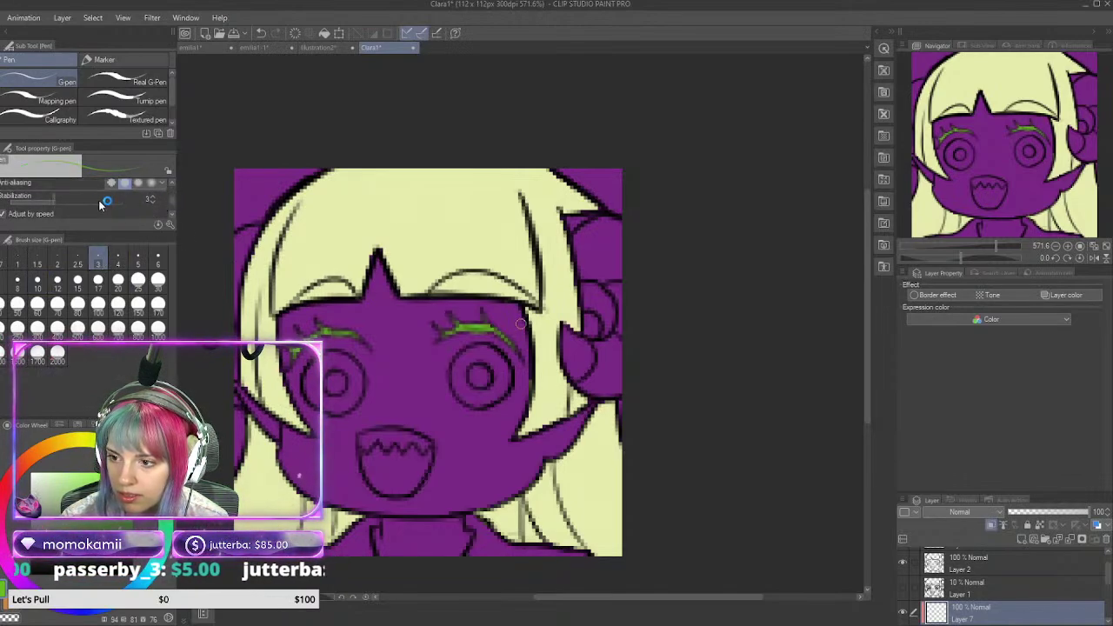
mouse_move(70, 201)
mouse_down()
mouse_move(107, 201)
mouse_move(83, 204)
mouse_up()
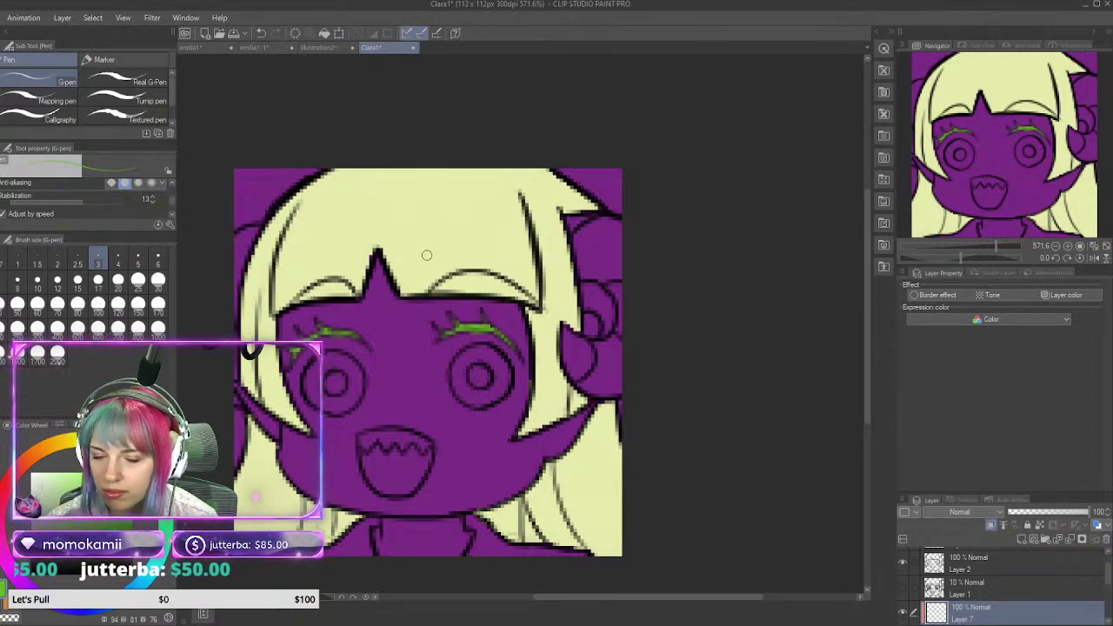
Step: Outline two darker green triangular points along the lower bangs to the right of the center notch
drag(425, 249, 404, 293)
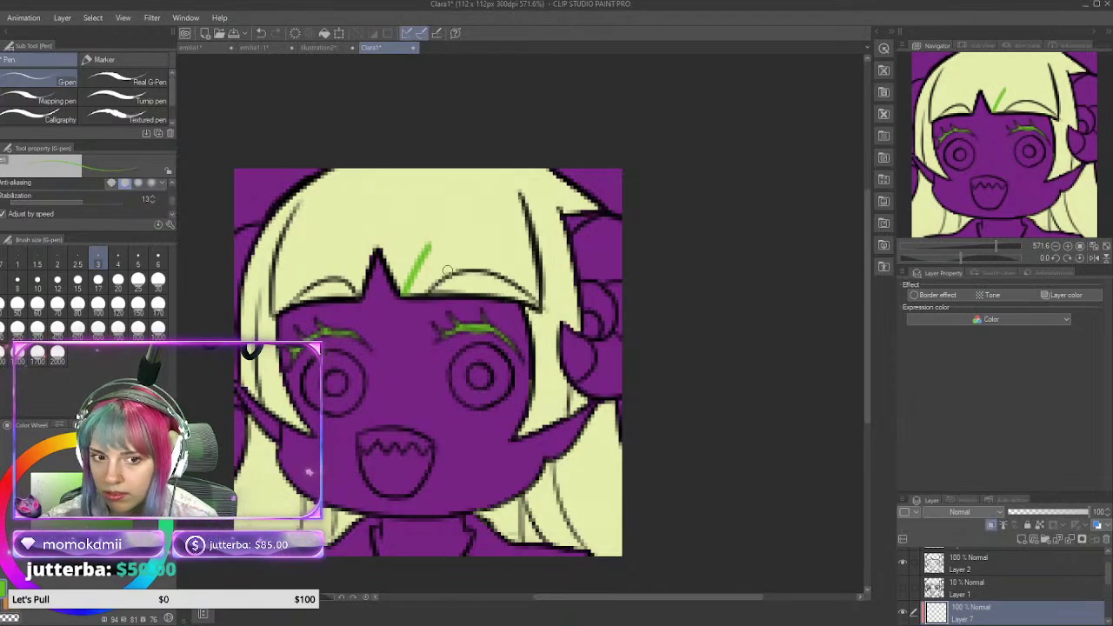
drag(428, 247, 475, 287)
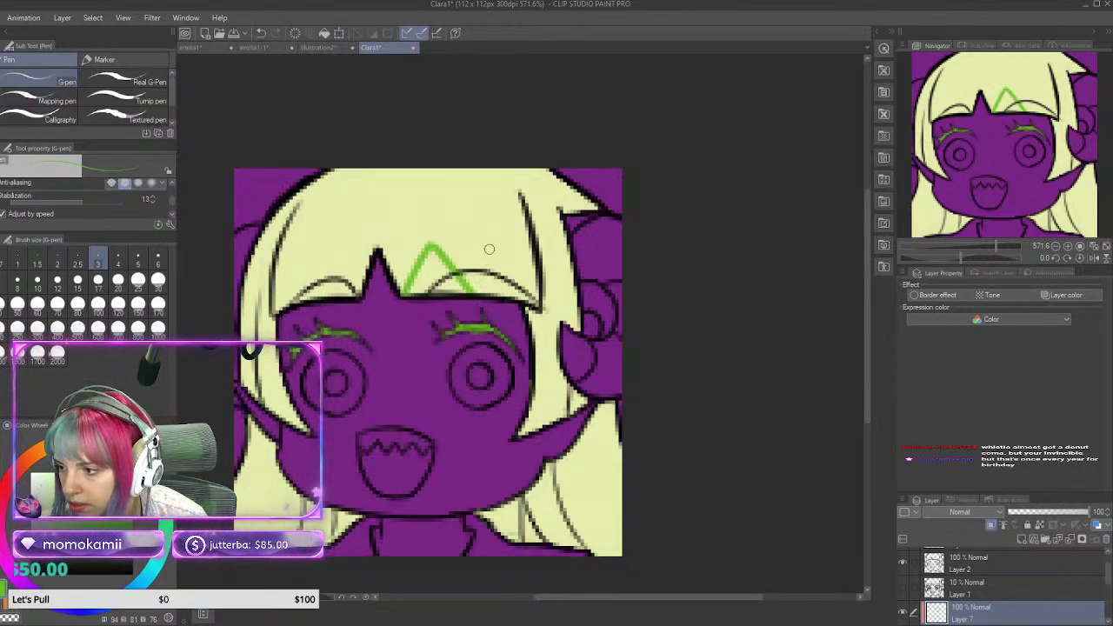
drag(488, 252, 471, 290)
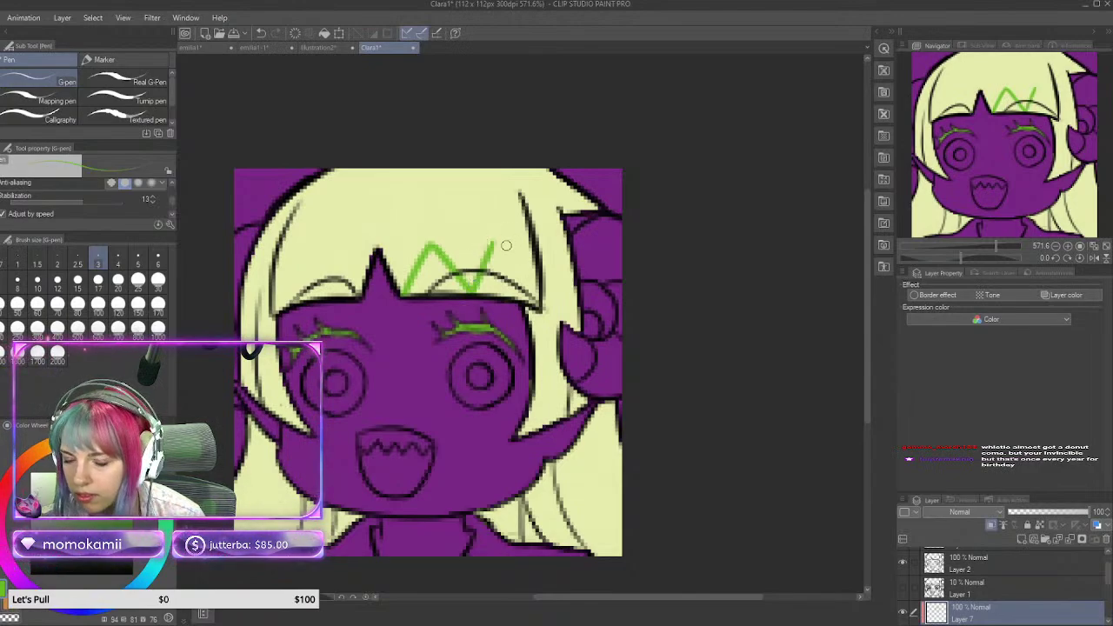
drag(493, 244, 537, 305)
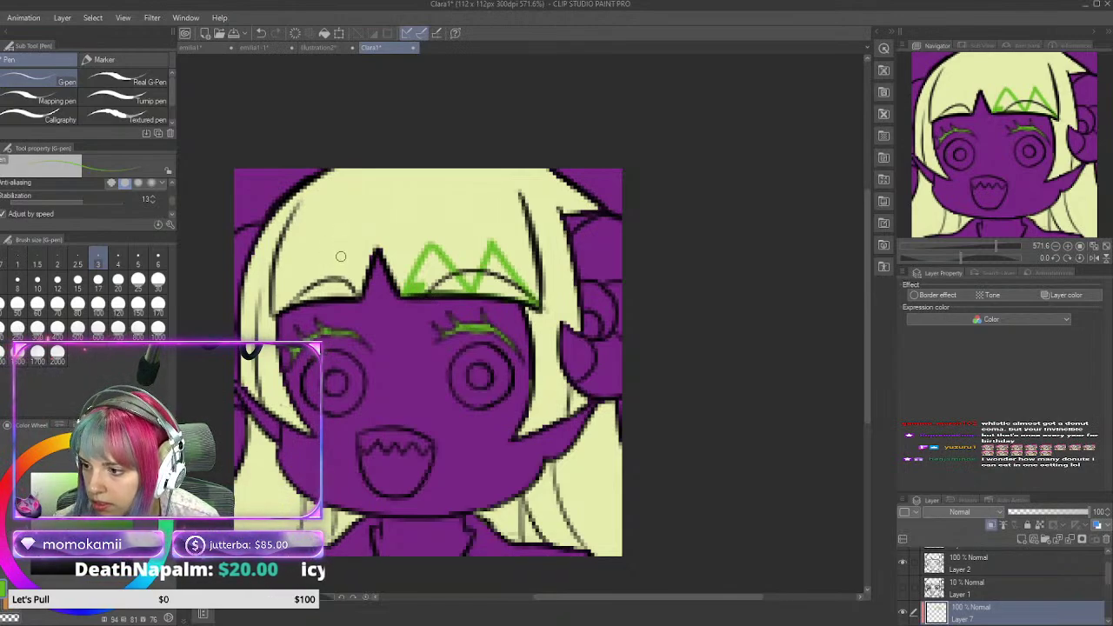
Step: Outline two matching darker green triangular points along the lower bangs to the left of the center notch
drag(334, 247, 357, 292)
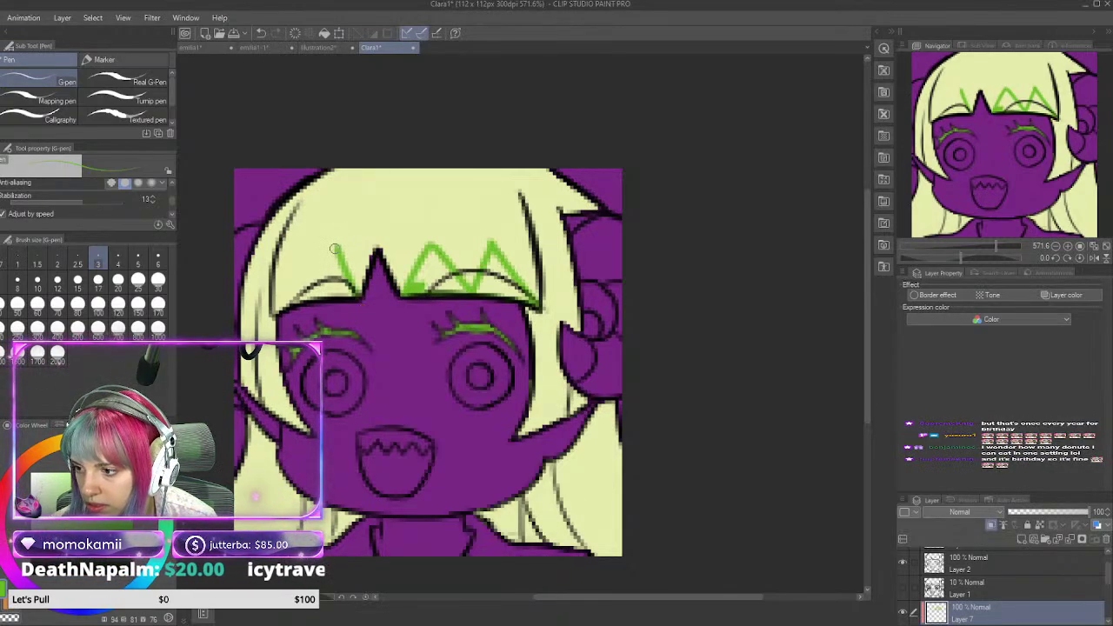
drag(336, 247, 313, 296)
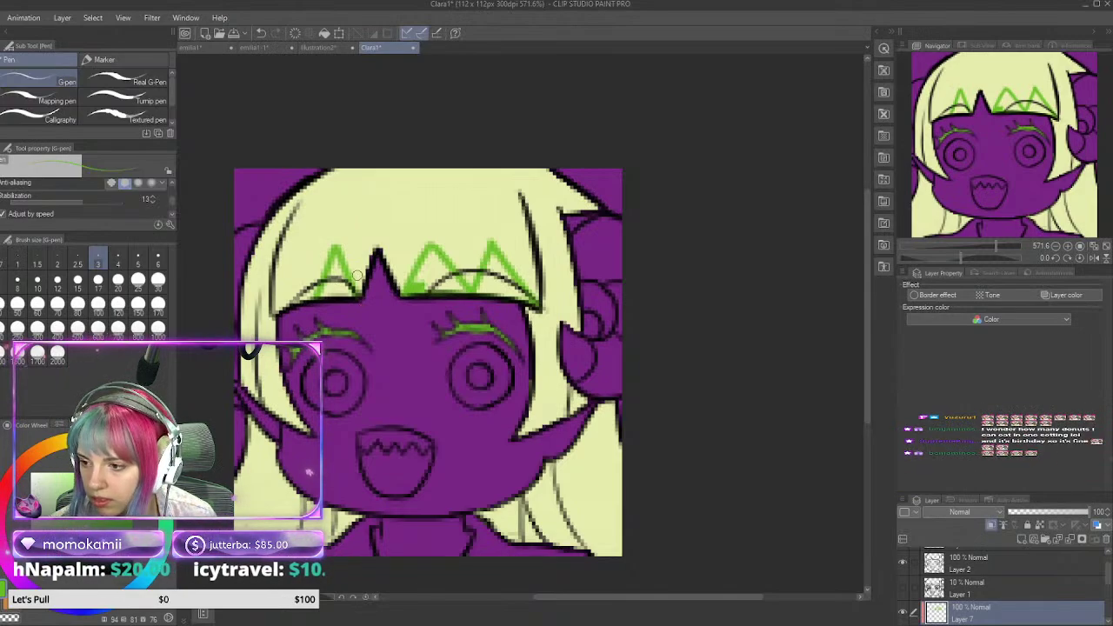
key(ctrl+z)
mouse_move(338, 248)
mouse_down()
mouse_move(305, 301)
mouse_move(303, 246)
mouse_move(327, 273)
mouse_move(312, 295)
mouse_move(289, 257)
mouse_move(281, 295)
mouse_up()
key(ctrl+z)
key(ctrl+z)
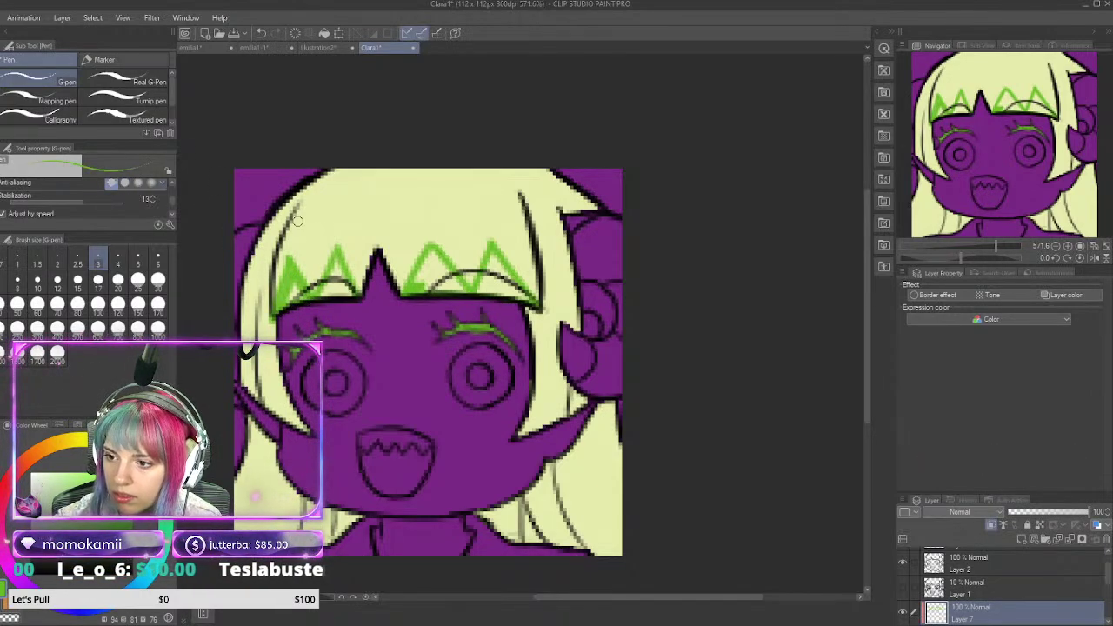
Step: Fill the outlined triangular points on both sides of the bangs with solid darker green
drag(291, 280, 287, 304)
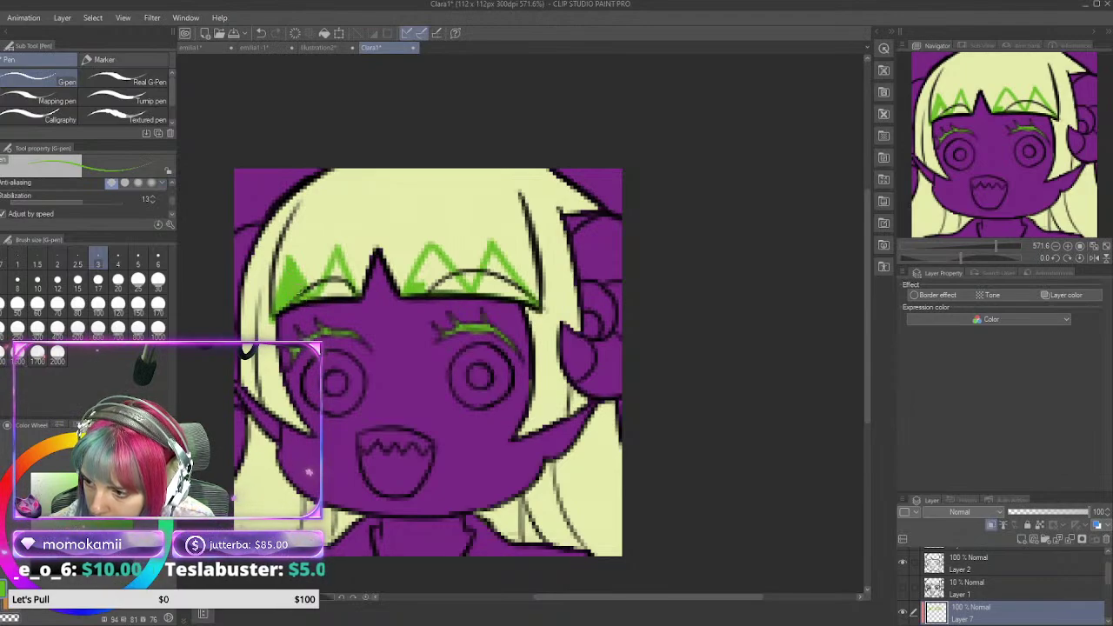
mouse_move(333, 277)
mouse_down()
mouse_move(349, 288)
mouse_move(339, 294)
mouse_move(341, 284)
mouse_up()
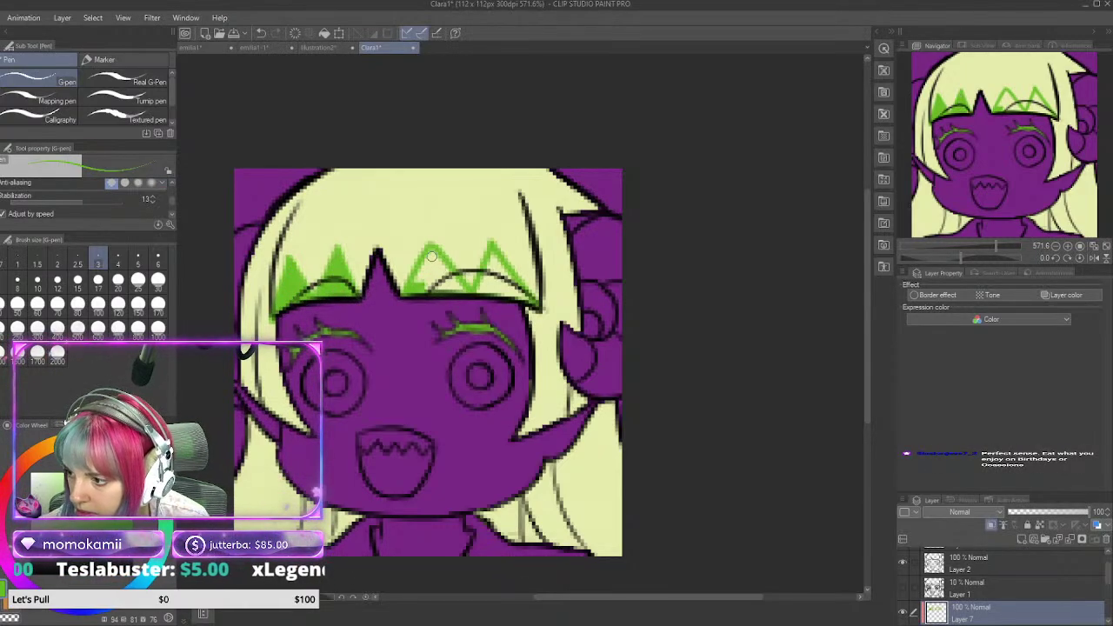
drag(431, 256, 412, 293)
mouse_move(444, 254)
mouse_down()
mouse_move(461, 297)
mouse_move(439, 279)
mouse_move(474, 302)
mouse_move(508, 297)
mouse_move(497, 276)
mouse_up()
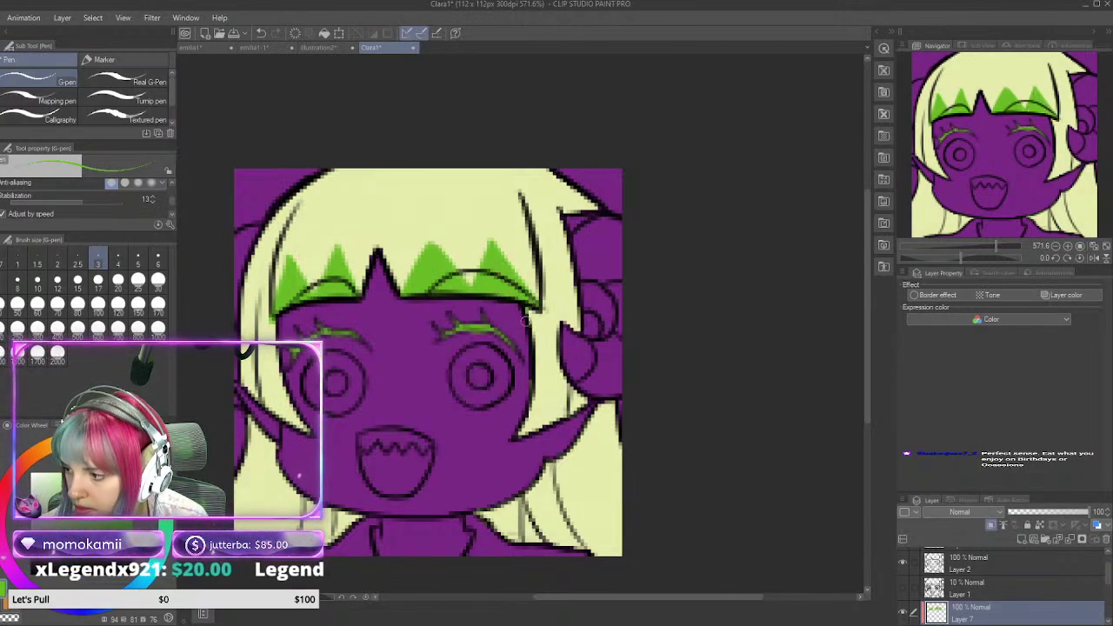
Step: Paint the side lock and hair edge on the face's left side darker green using the G-pen at brush size 5
click(126, 183)
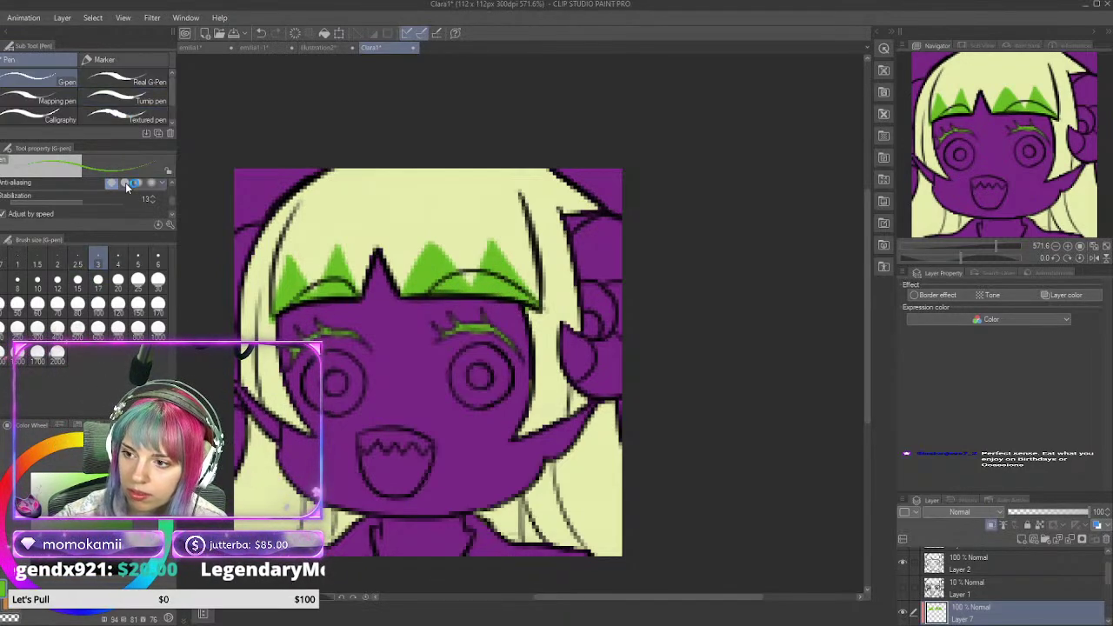
click(78, 280)
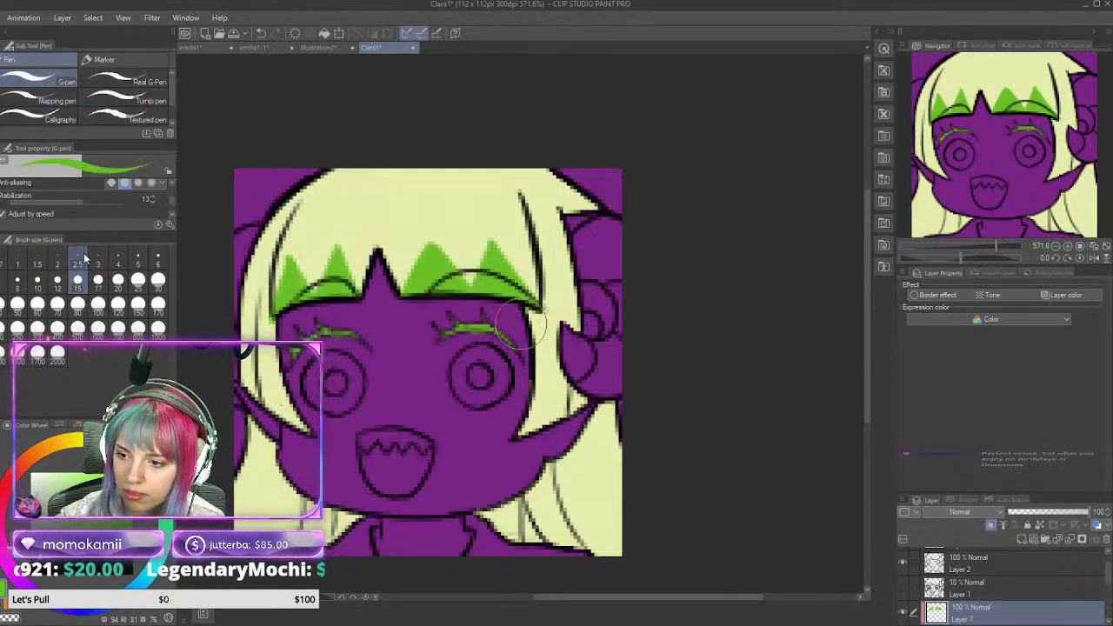
click(39, 287)
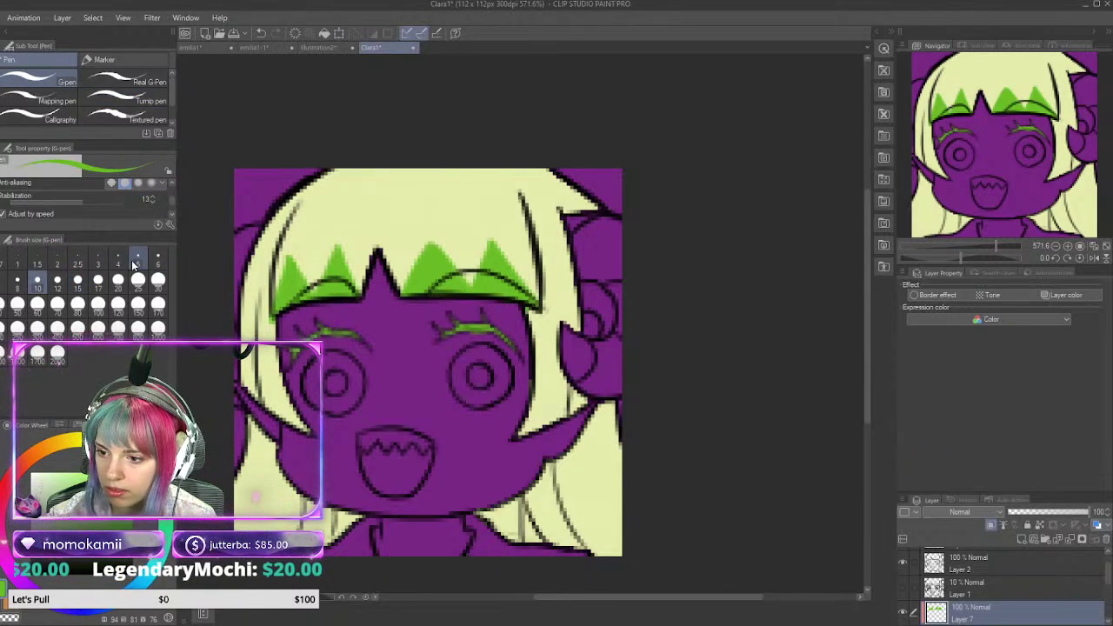
click(138, 268)
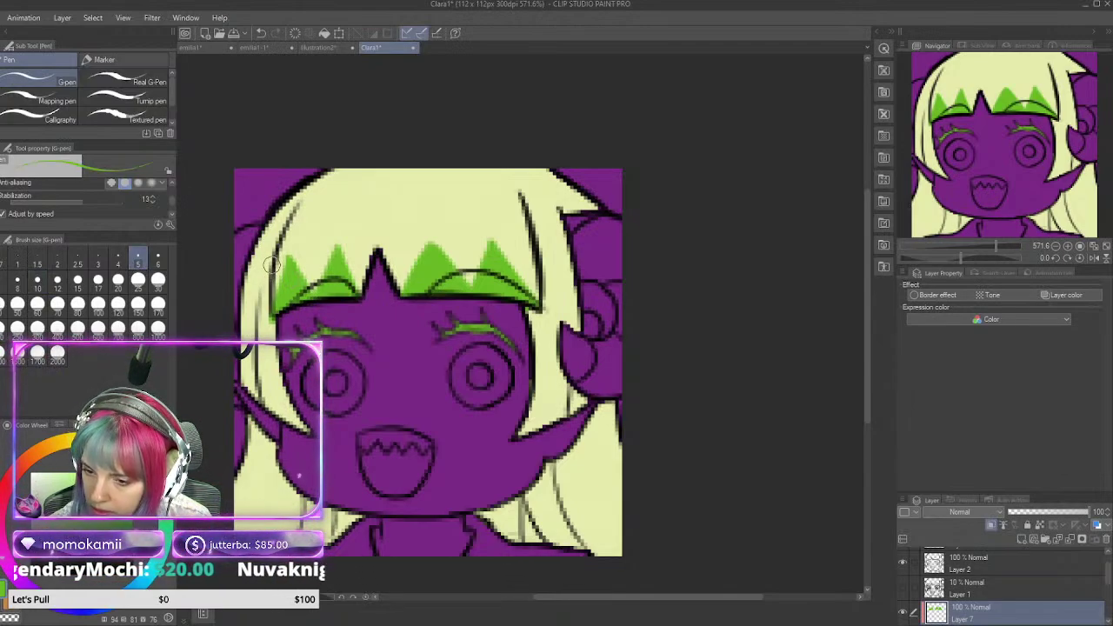
drag(272, 265, 262, 438)
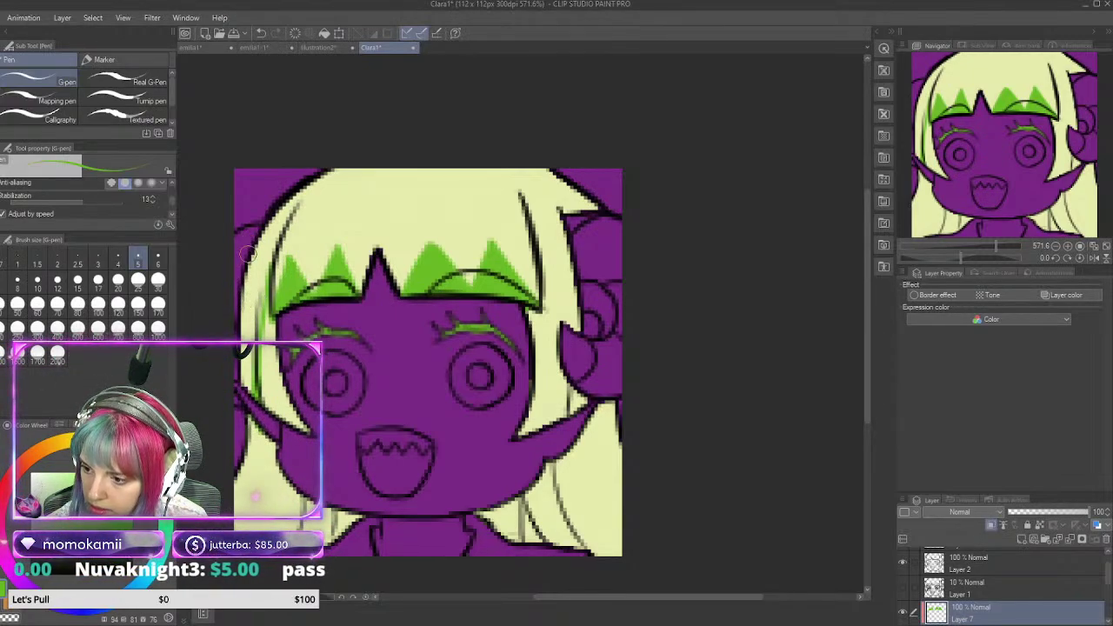
mouse_move(248, 253)
mouse_down()
mouse_move(247, 370)
mouse_move(279, 433)
mouse_up()
drag(243, 345, 237, 371)
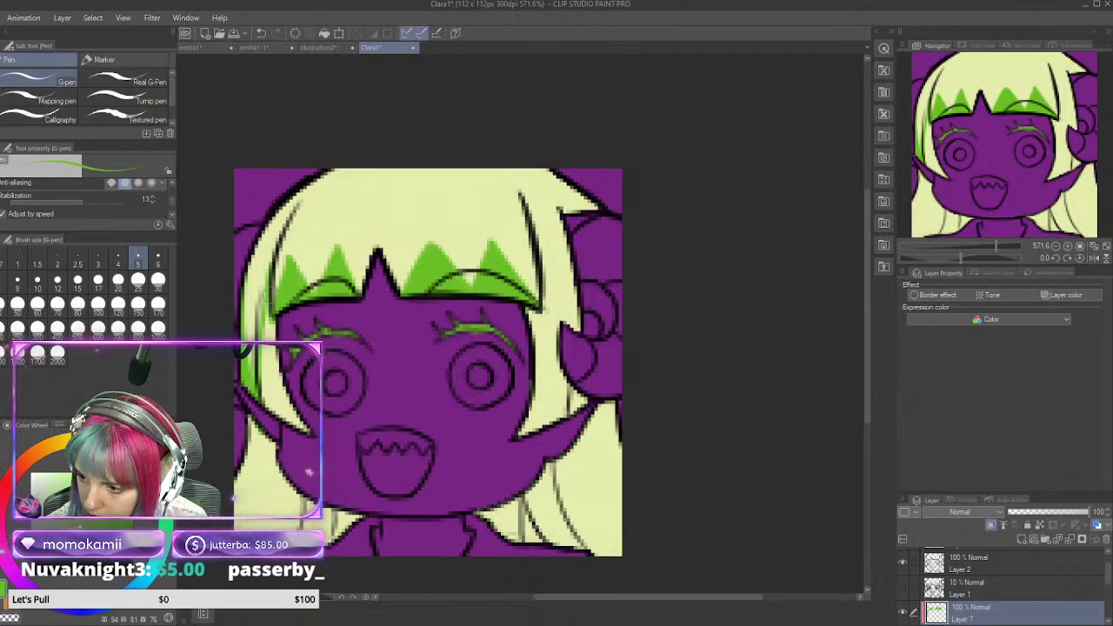
mouse_move(270, 296)
mouse_down()
mouse_move(276, 414)
mouse_move(266, 405)
mouse_up()
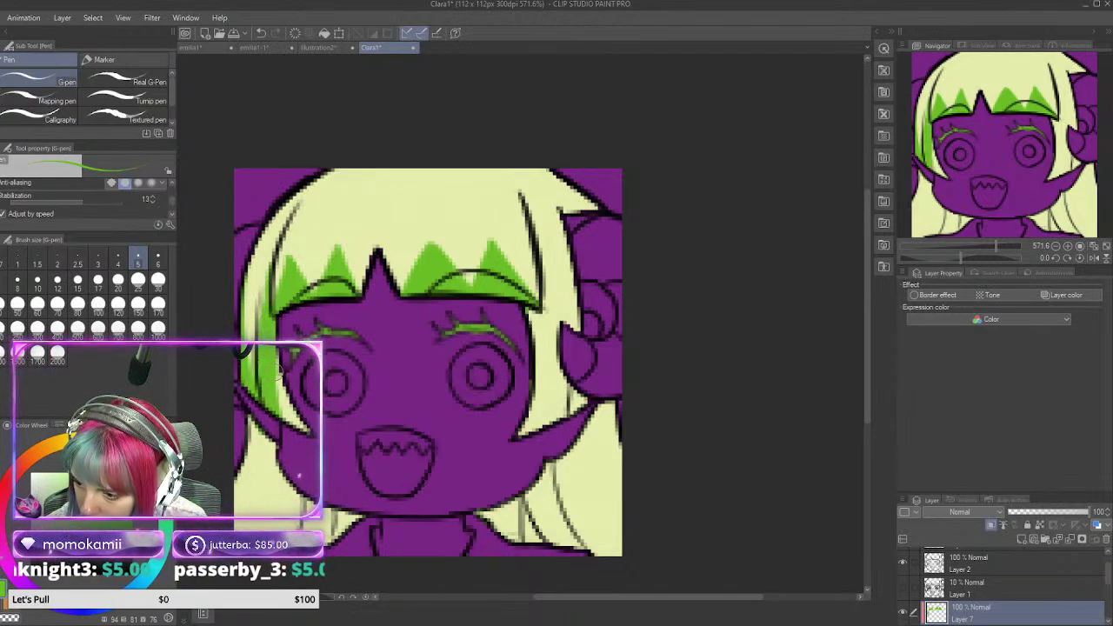
drag(280, 368, 313, 430)
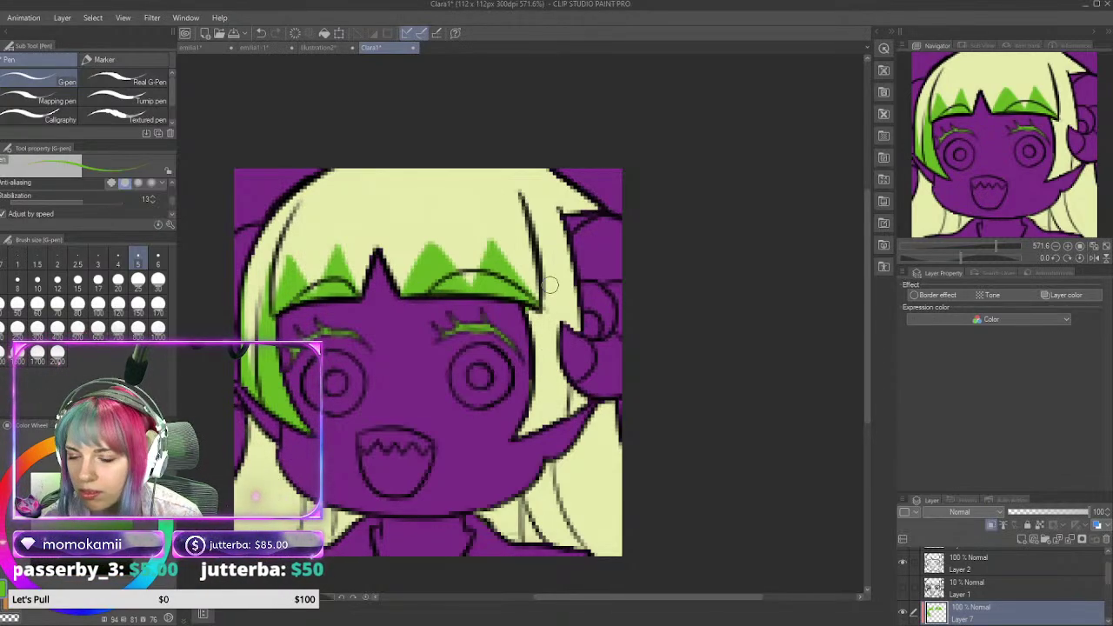
Step: Paint the side lock on the face's right side darker green, starting its tip at brush size 3 and filling it at size 5
key(bracketleft)
key(bracketleft)
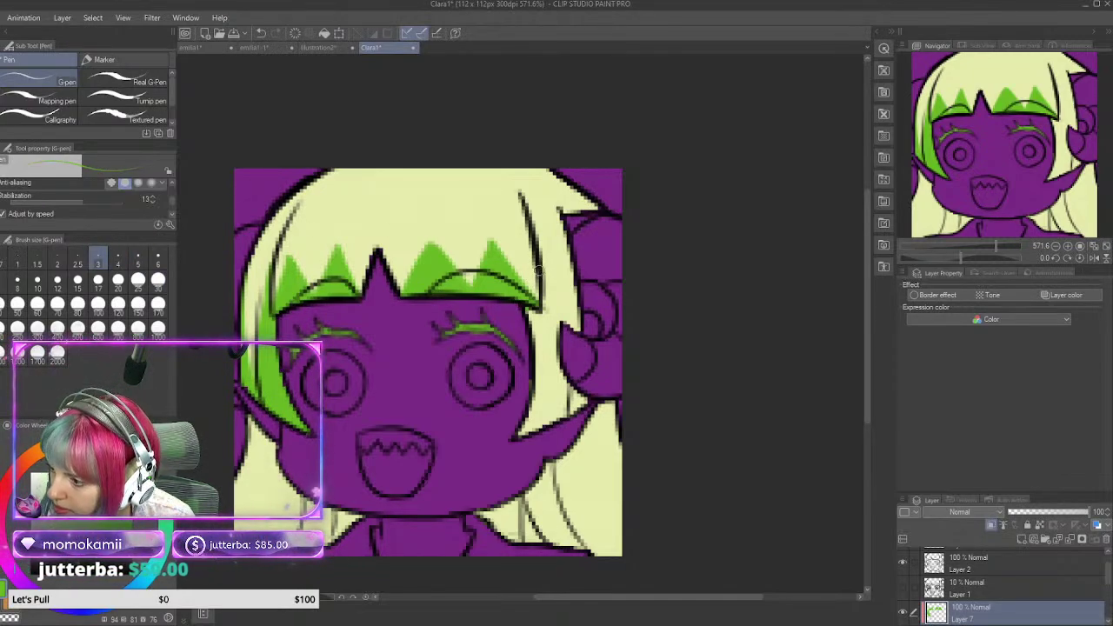
drag(539, 271, 560, 334)
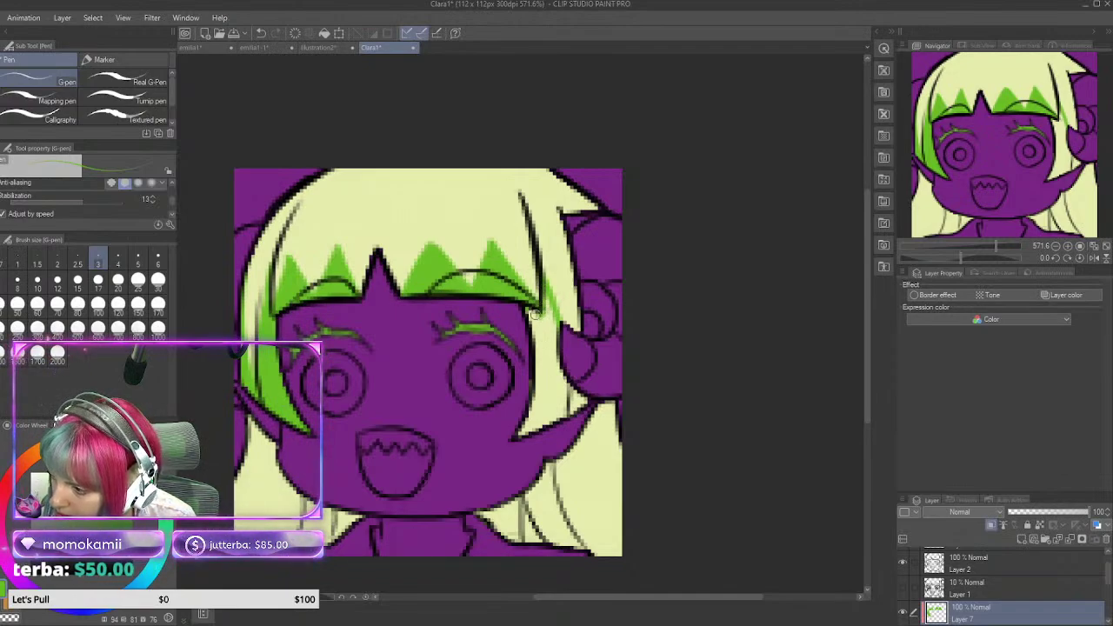
click(112, 185)
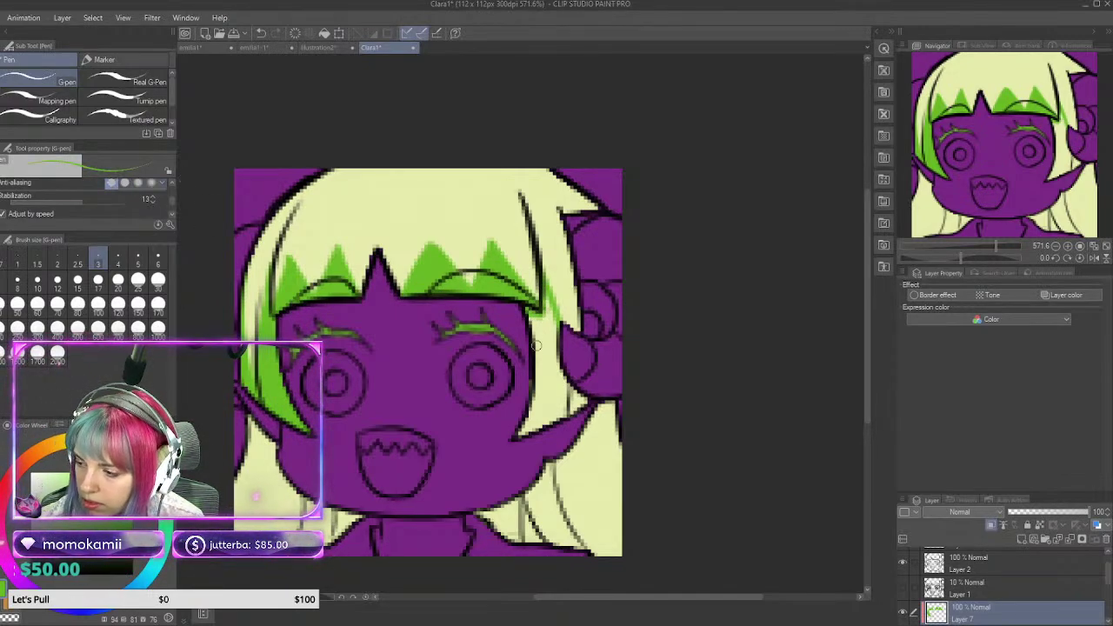
click(138, 260)
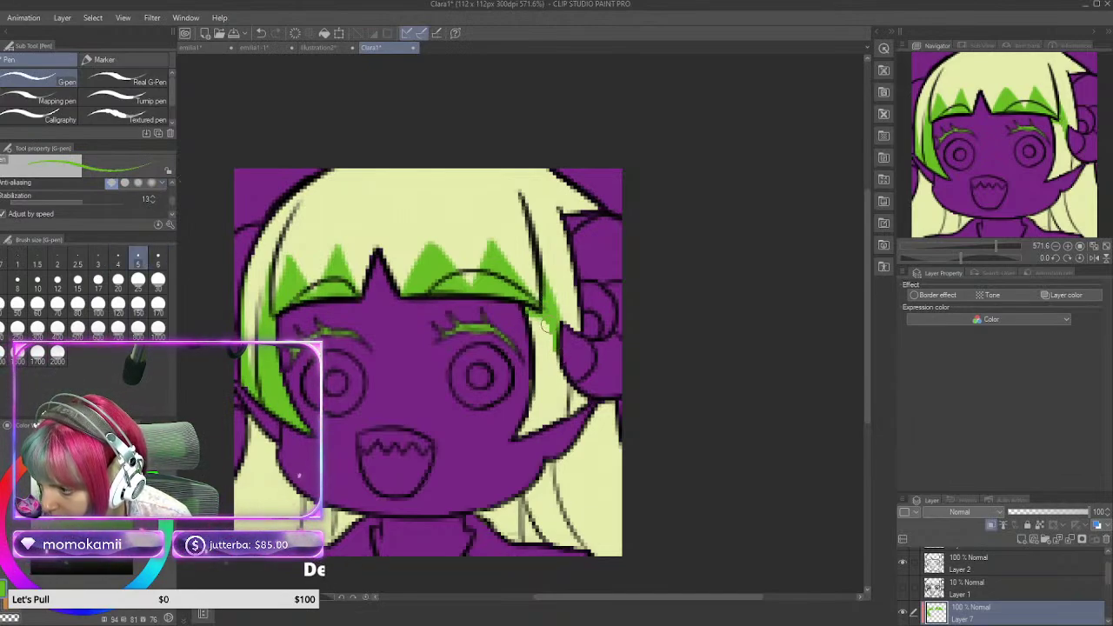
mouse_move(545, 326)
mouse_down()
mouse_move(557, 418)
mouse_move(548, 412)
mouse_move(547, 399)
mouse_move(571, 393)
mouse_move(582, 409)
mouse_move(569, 391)
mouse_move(518, 433)
mouse_move(539, 366)
mouse_move(525, 310)
mouse_up()
drag(547, 357, 542, 426)
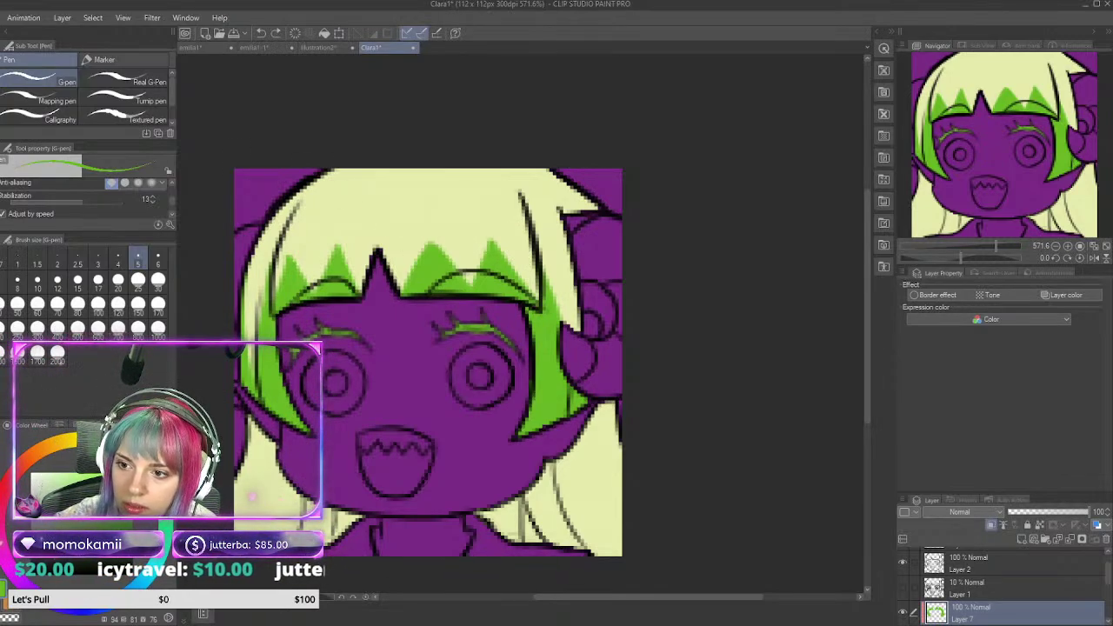
key(e)
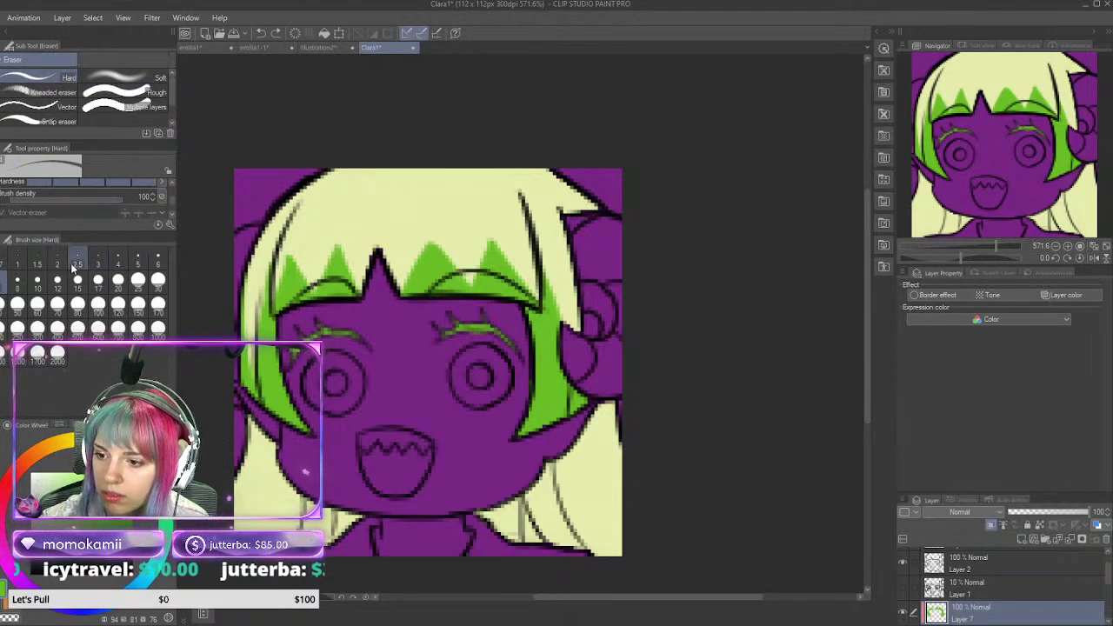
click(137, 259)
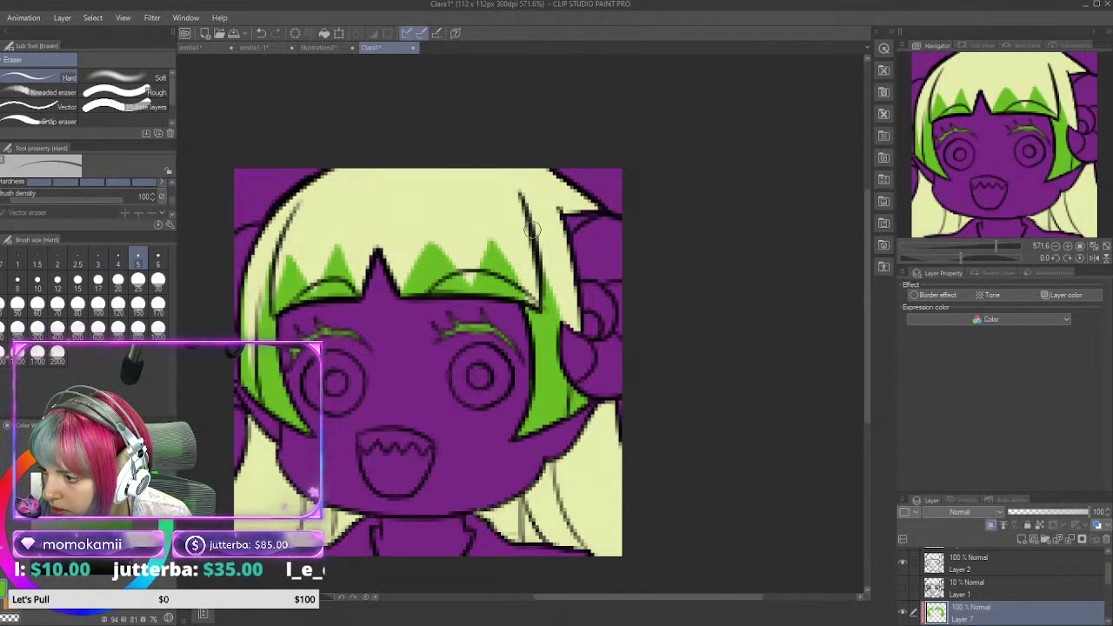
drag(509, 277, 522, 302)
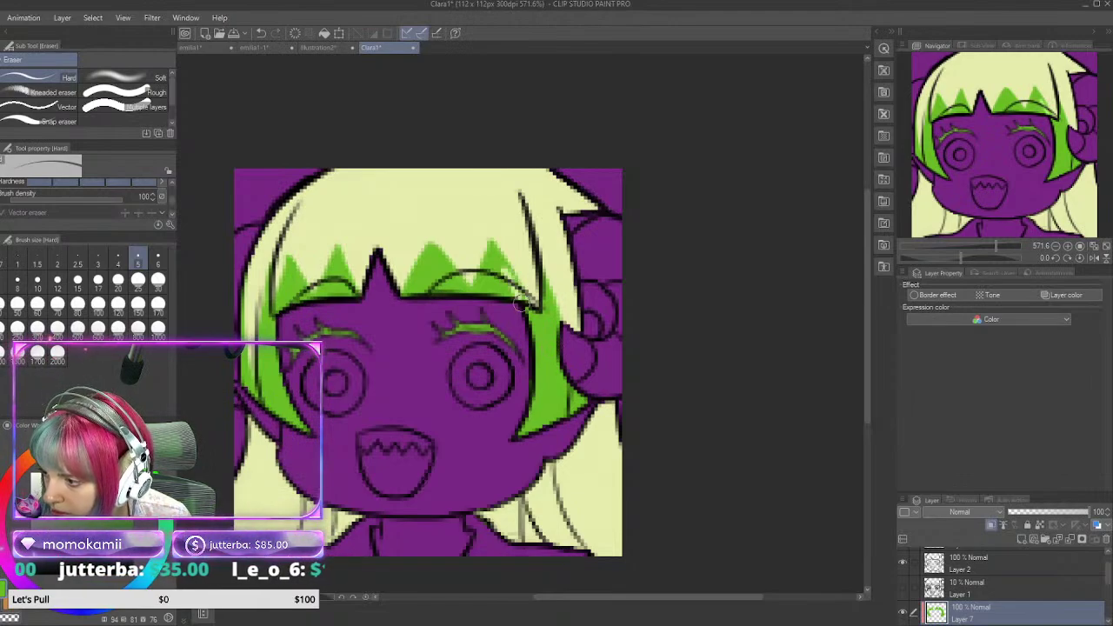
key(ctrl+z)
key(p)
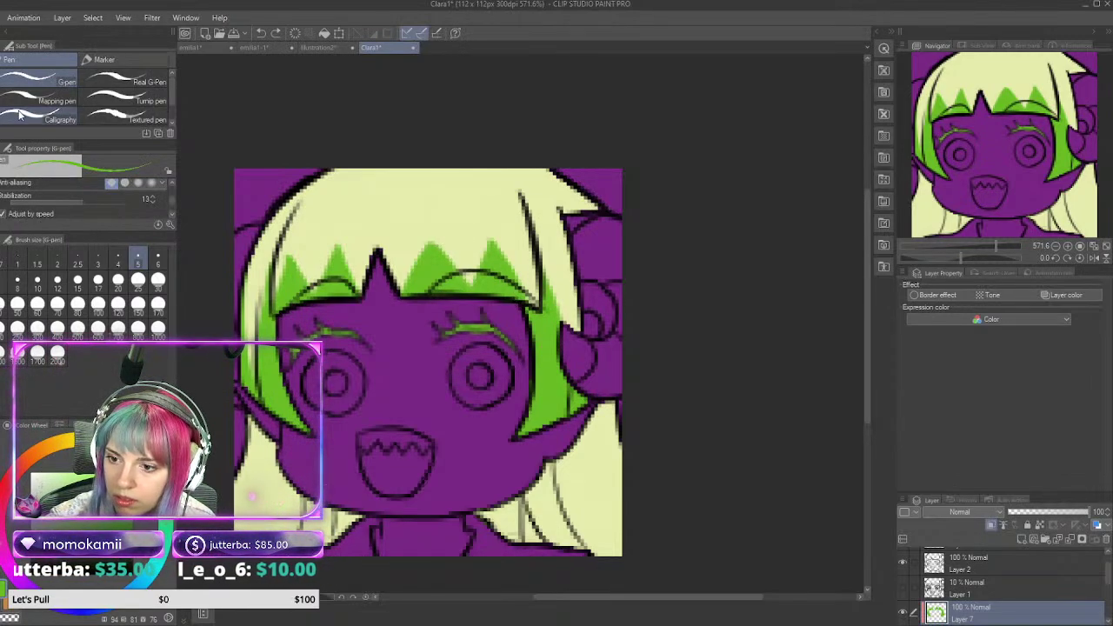
Step: Paint the inner parts of the long back hair on both sides of the neck darker green with the G-pen
click(124, 184)
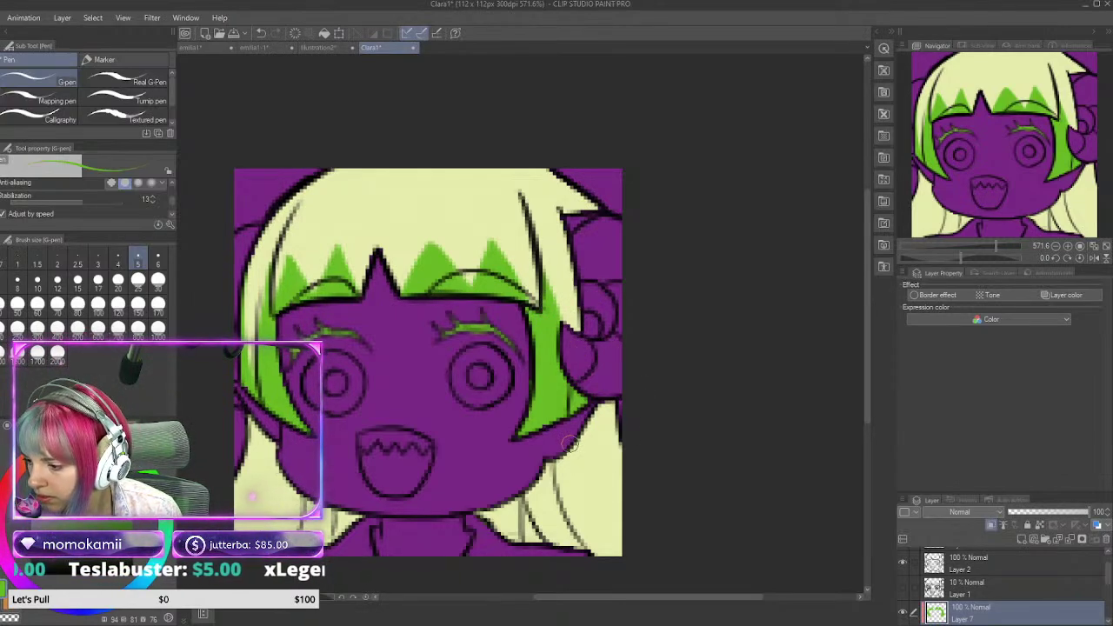
drag(563, 430, 597, 555)
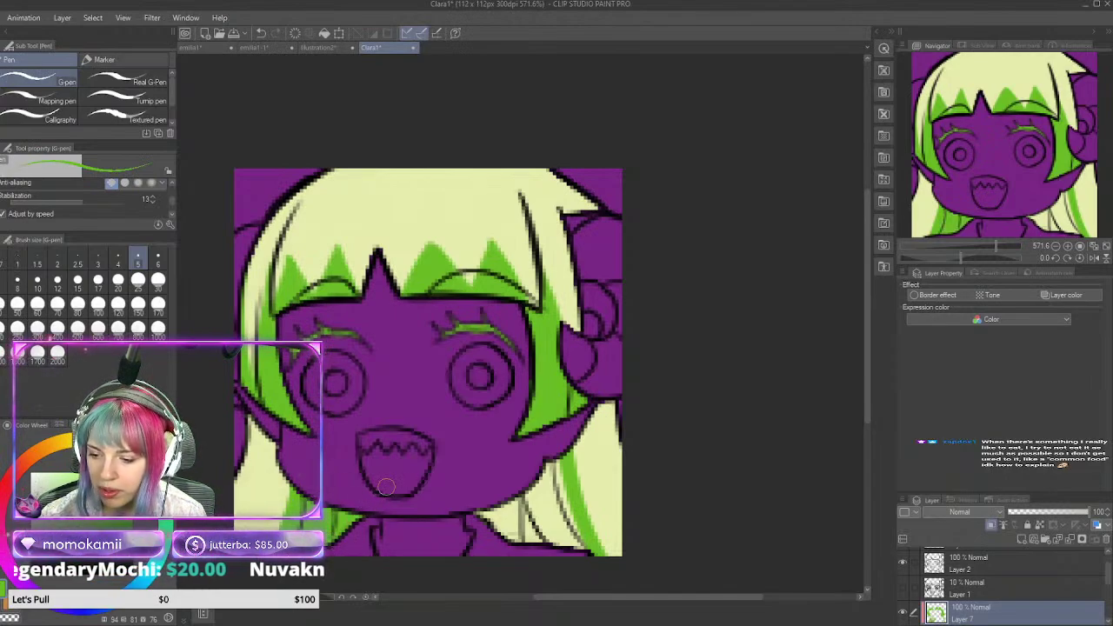
mouse_move(492, 548)
mouse_down()
mouse_move(523, 498)
mouse_move(552, 460)
mouse_move(581, 554)
mouse_move(544, 547)
mouse_move(570, 546)
mouse_up()
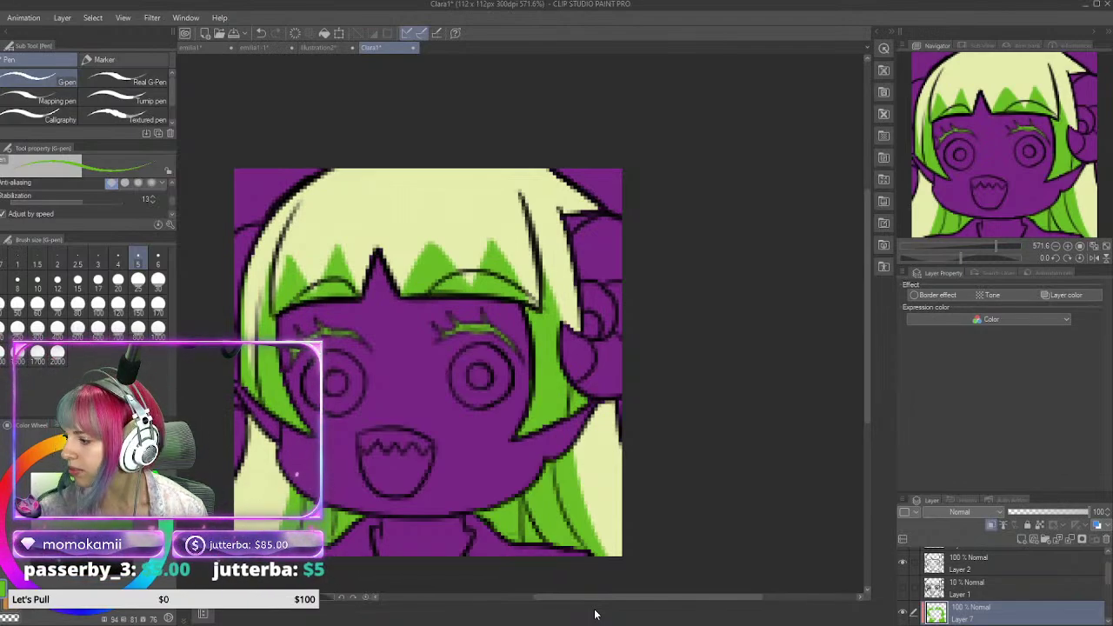
Step: Add a new clipped layer above the darker green details and sample the white hair highlight from the Illustration2 reference
click(1022, 539)
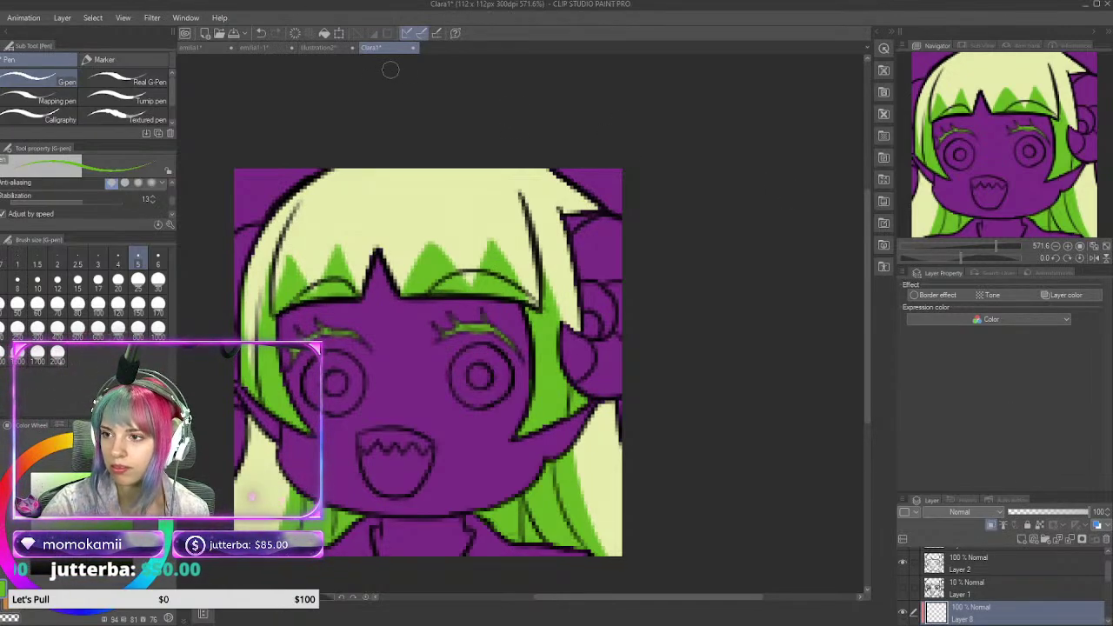
click(313, 48)
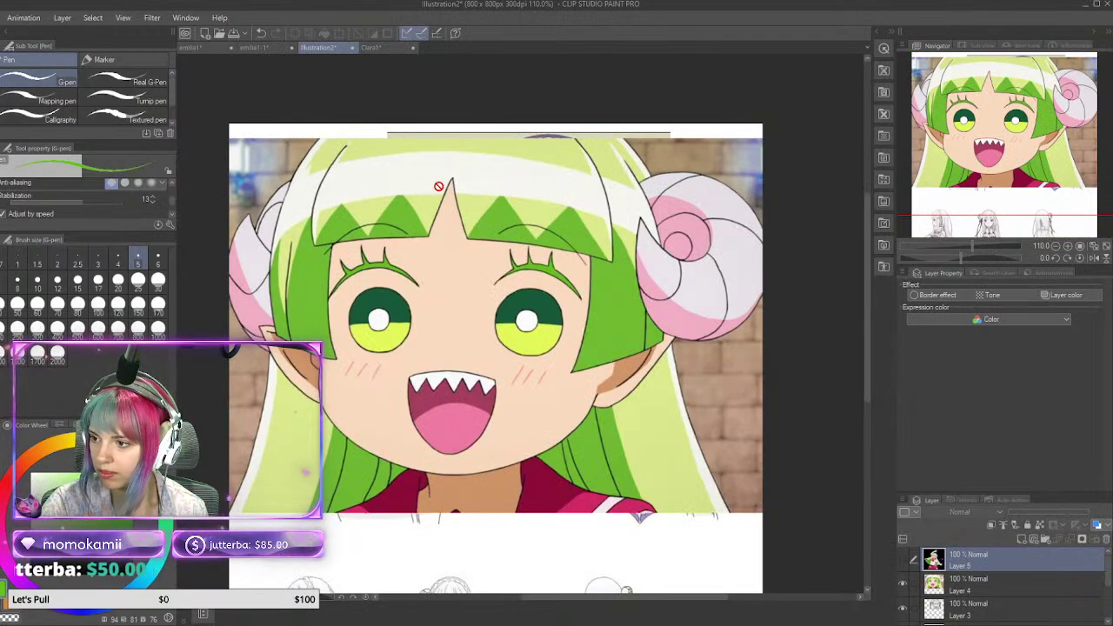
alt+click(417, 167)
click(398, 47)
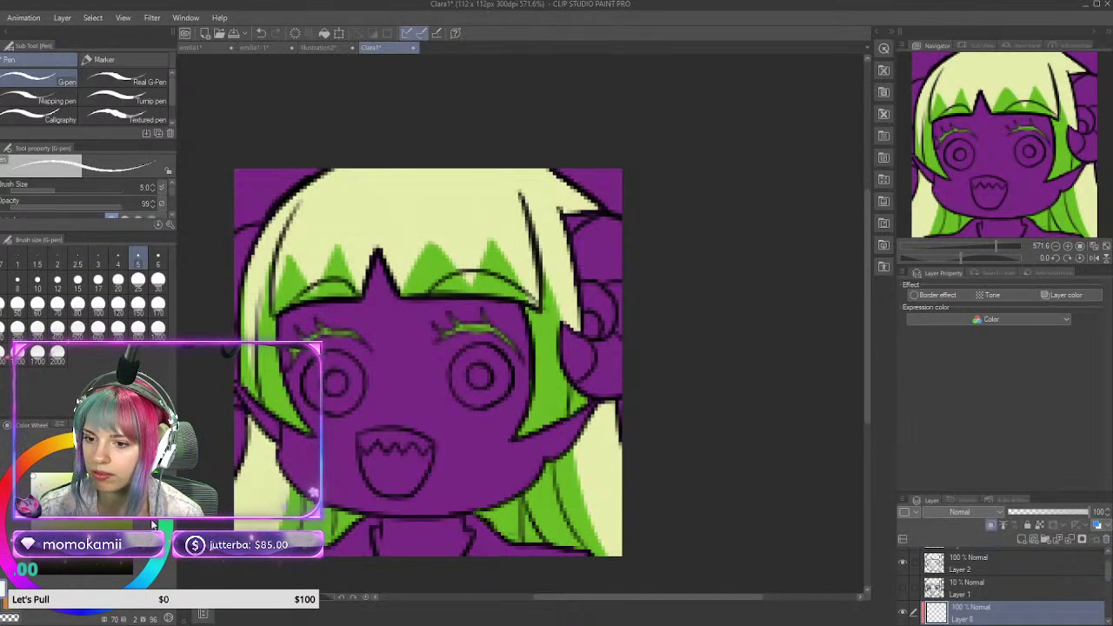
Step: Paint a wide curved white highlight band across the upper bangs with the G-pen at brush size 12
click(98, 280)
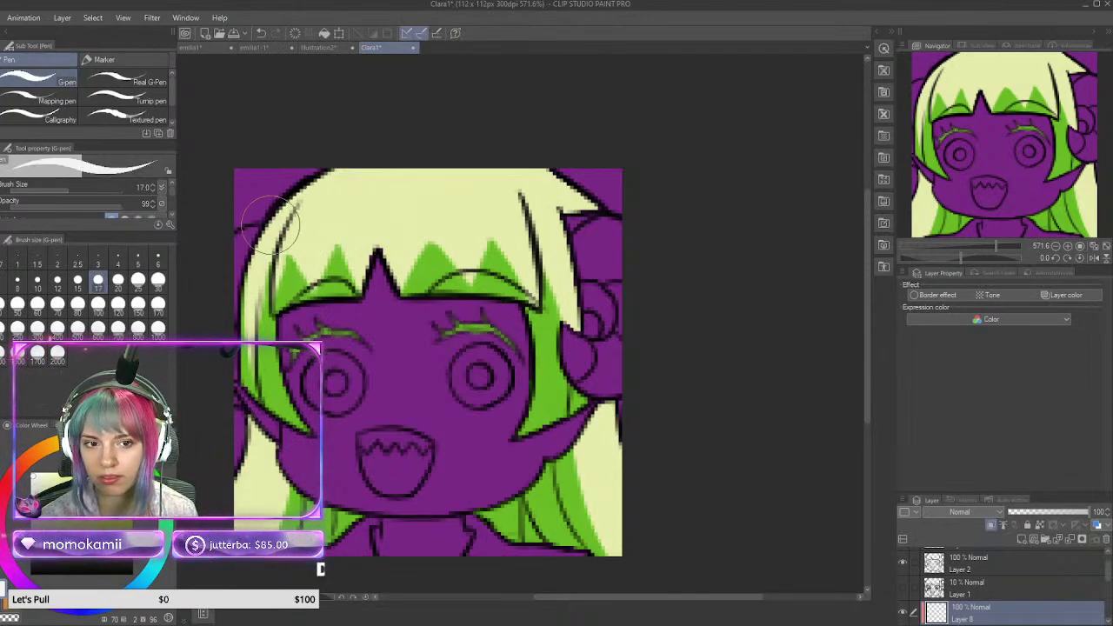
click(57, 280)
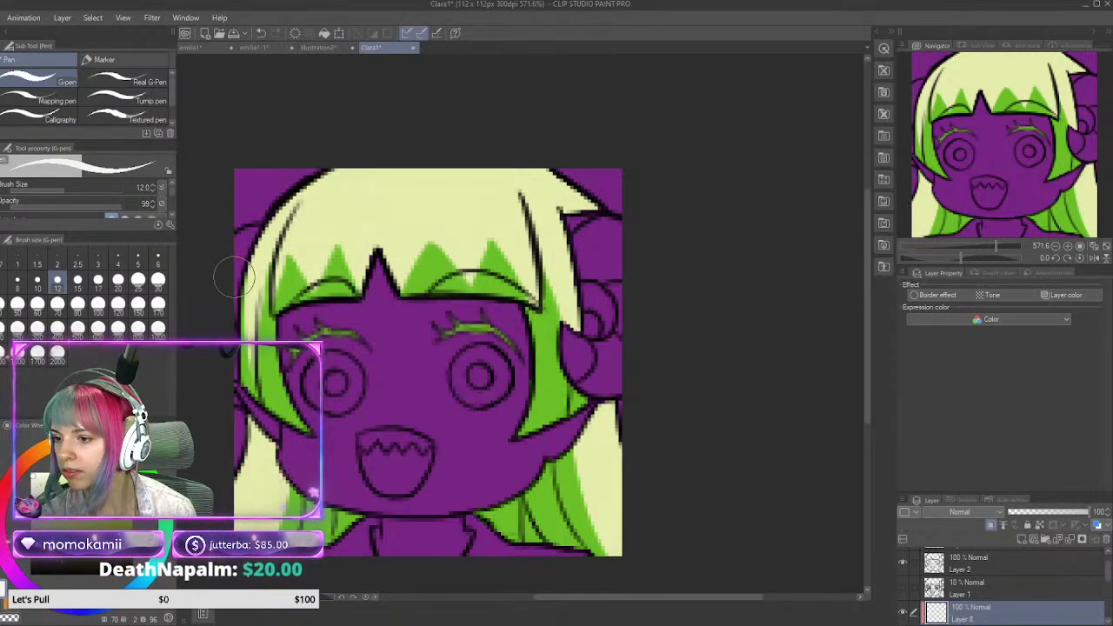
drag(248, 260, 521, 228)
key(ctrl+z)
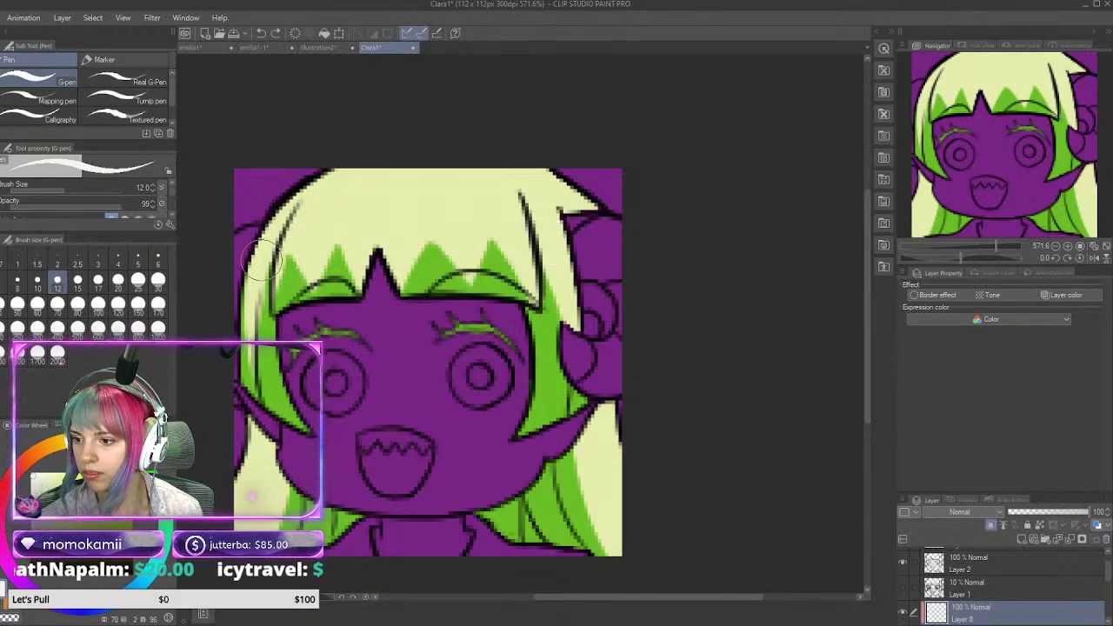
mouse_move(239, 243)
mouse_down()
mouse_move(379, 220)
mouse_move(582, 224)
mouse_up()
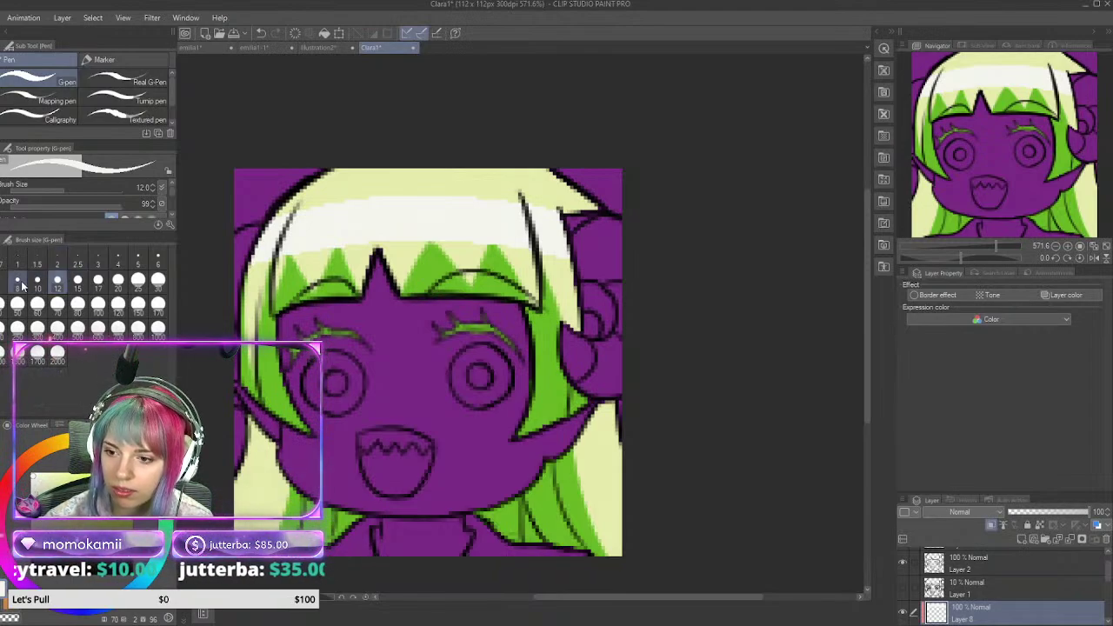
Step: Add thin white highlights along the outer edges of the hair and side locks using brush sizes 5 and 3
click(138, 258)
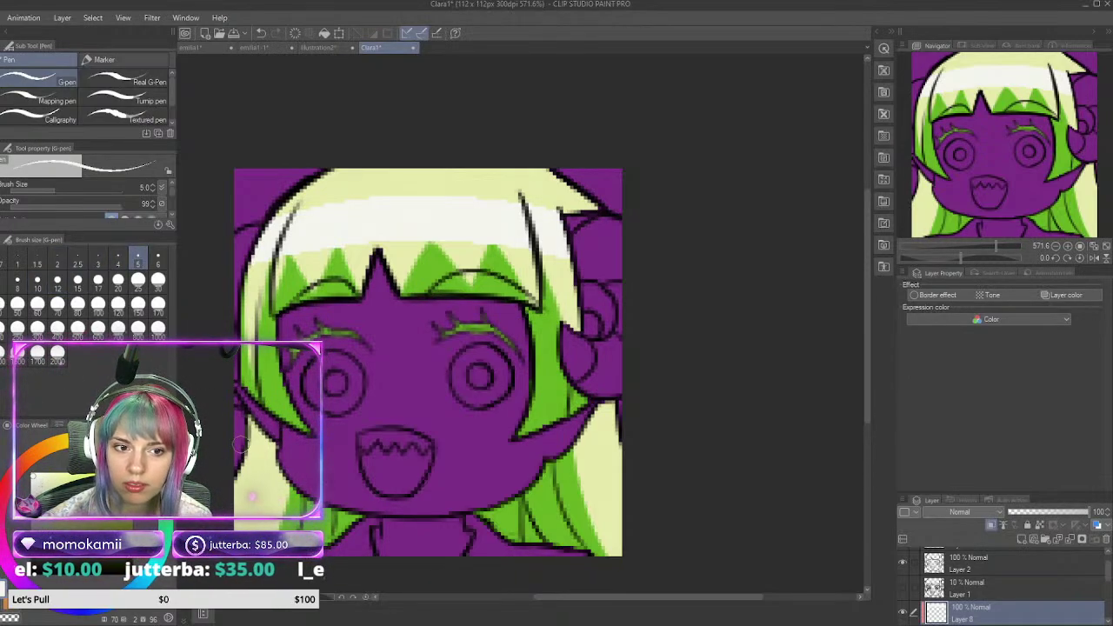
drag(276, 220, 242, 341)
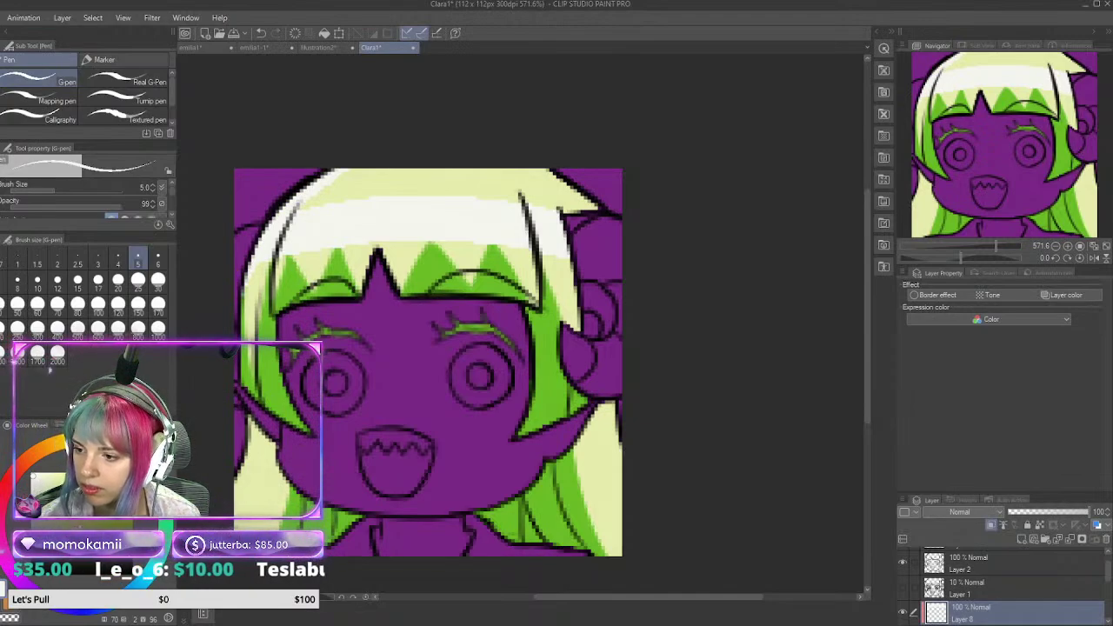
click(97, 261)
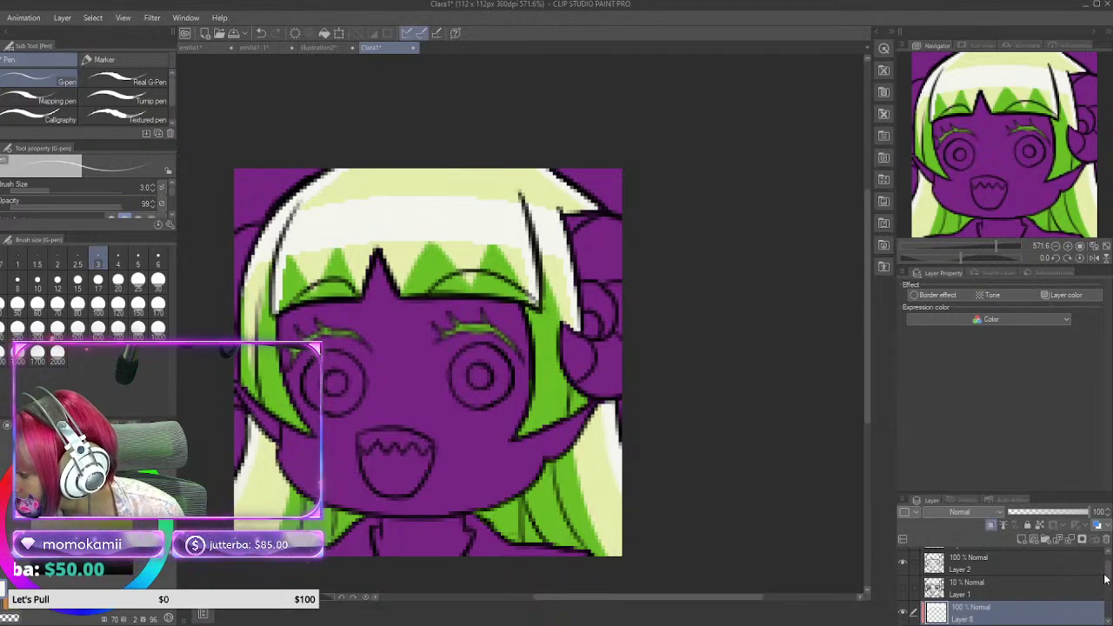
Step: Show the skin color layer, Layer 5, and add a new empty layer directly above it
scroll(1106, 579, down, 5)
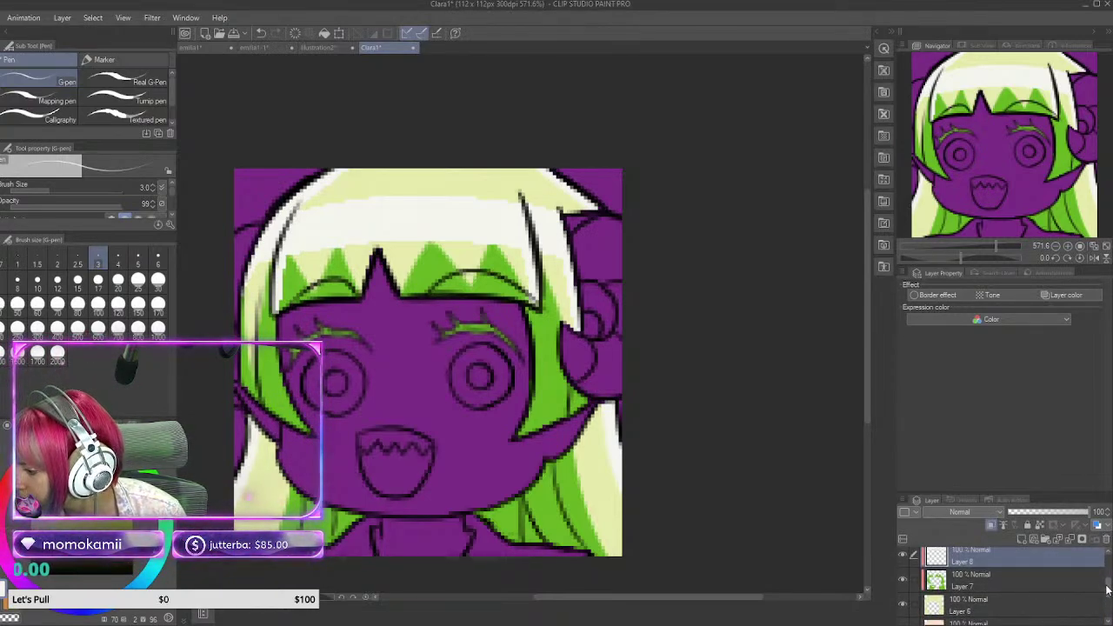
scroll(1106, 589, down, 2)
click(905, 602)
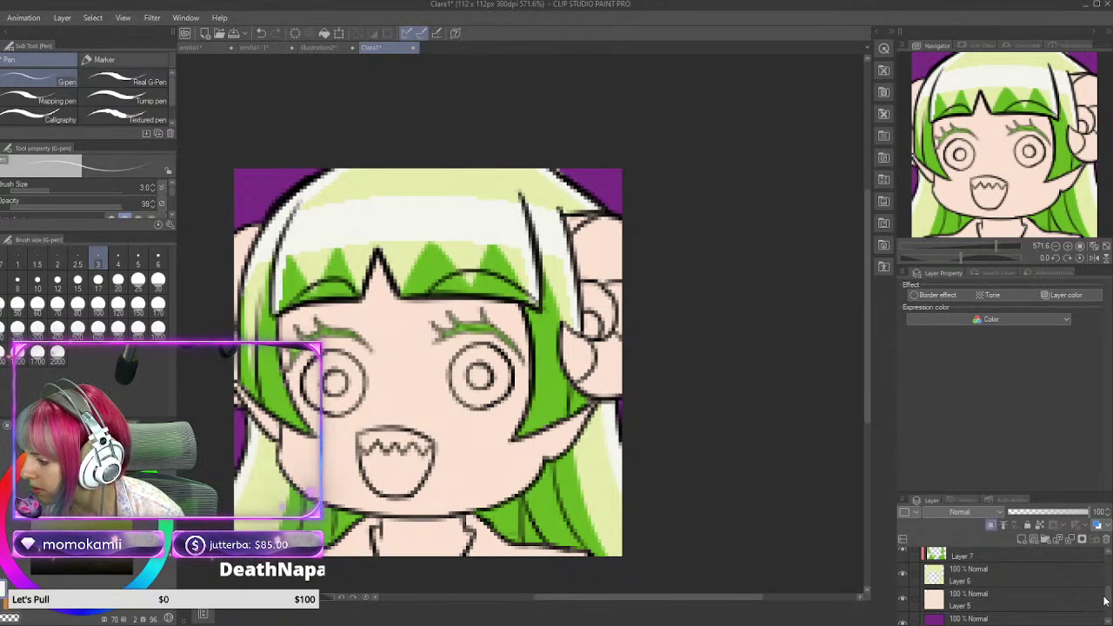
drag(1109, 599, 1107, 594)
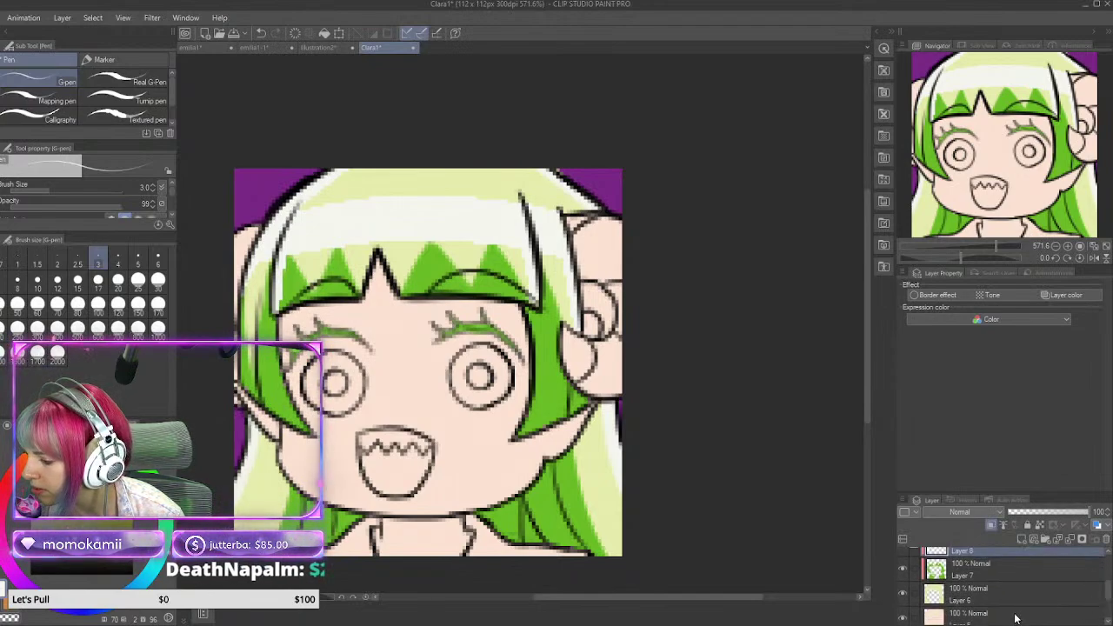
click(1017, 614)
click(1021, 537)
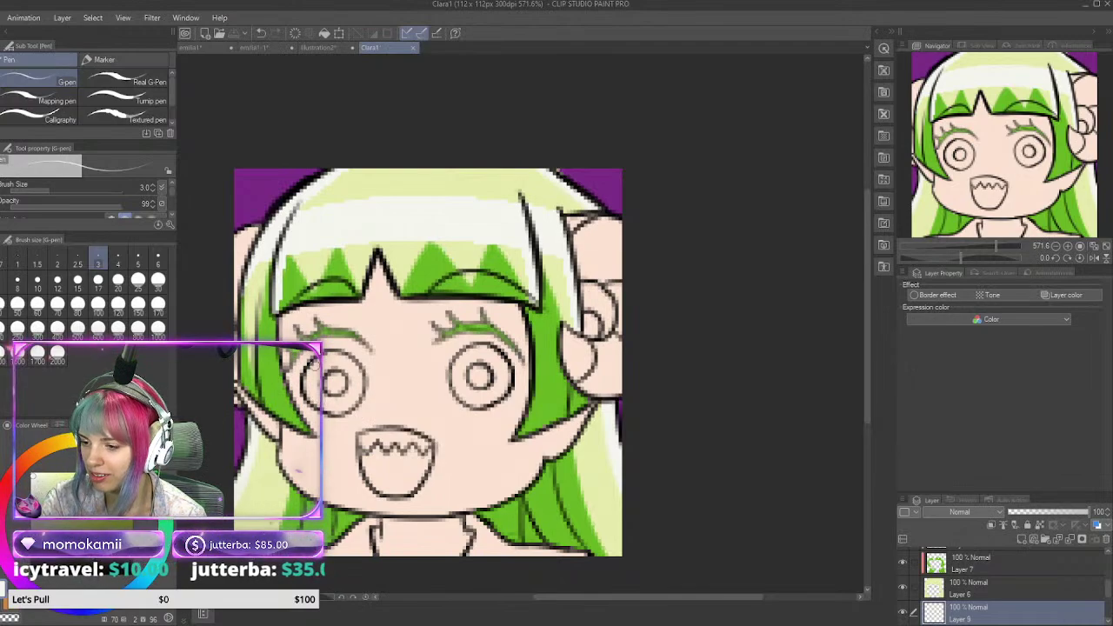
scroll(321, 359, up, 2)
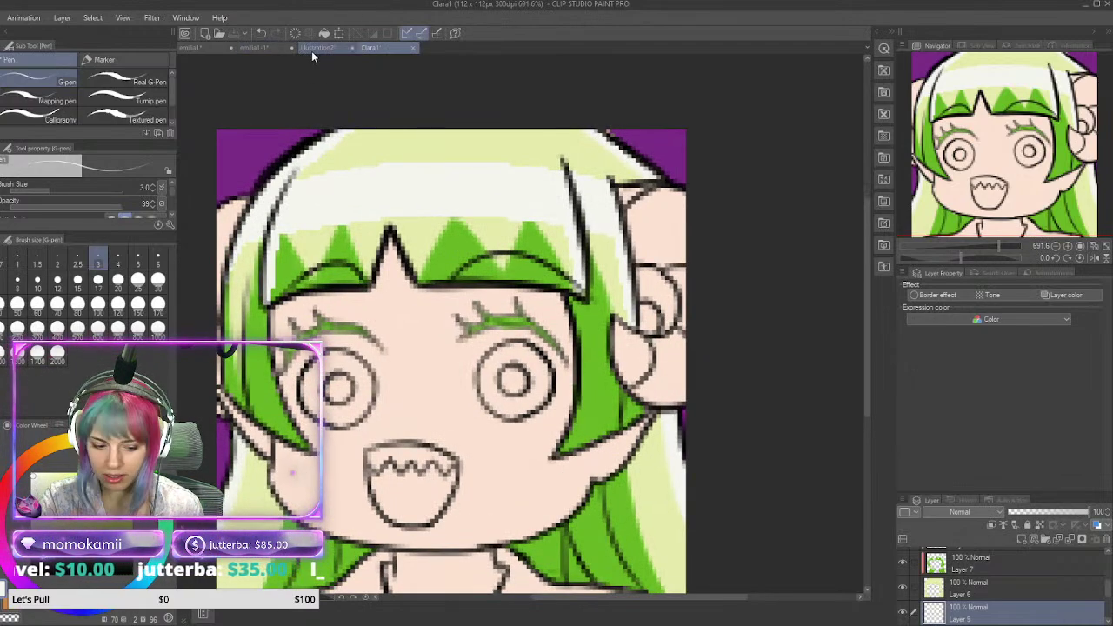
Step: Sample the yellow-green lower iris color from the Illustration2 reference and return to the Clara1 canvas
click(313, 47)
key(i)
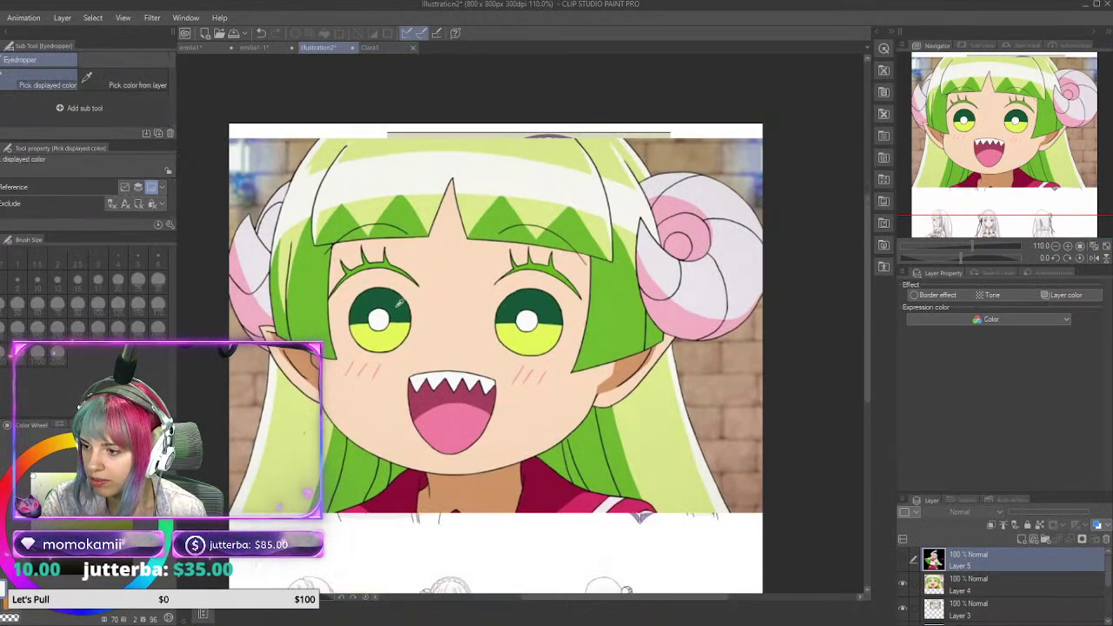
key(p)
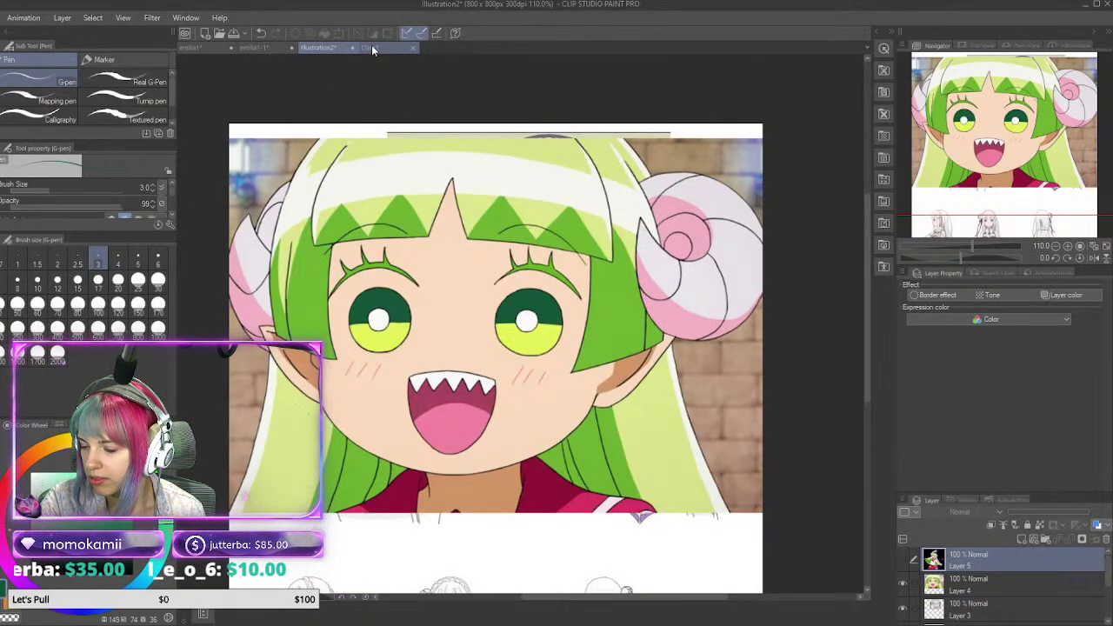
key(i)
key(p)
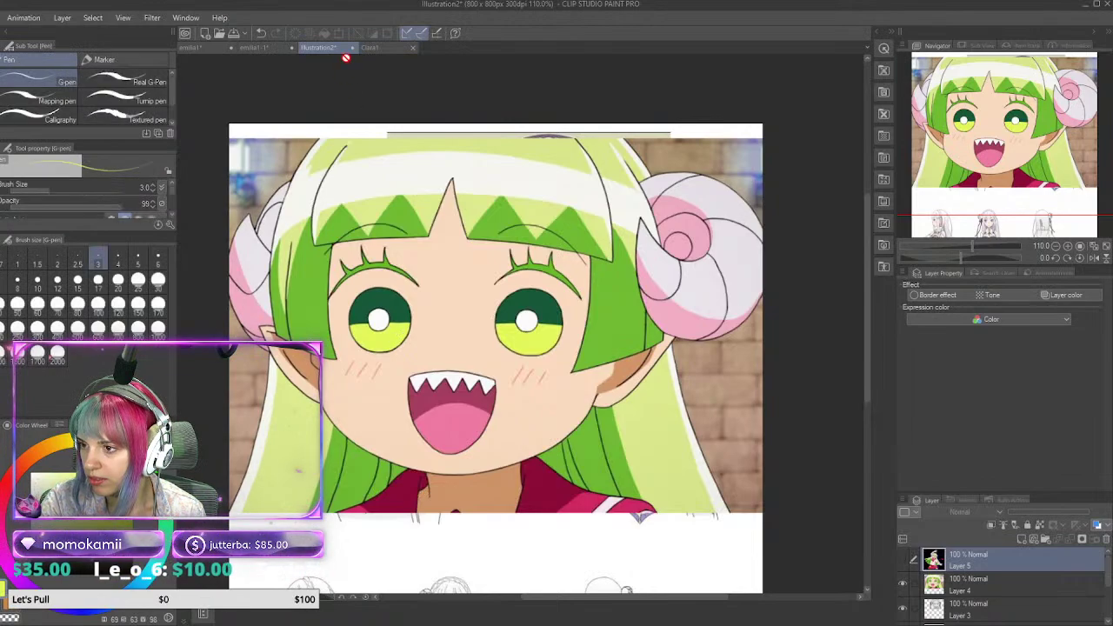
click(370, 48)
Step: Paint the iris rings of both eyes yellow-green on Layer 9 with the G-pen at brush size 3
scroll(307, 405, up, 2)
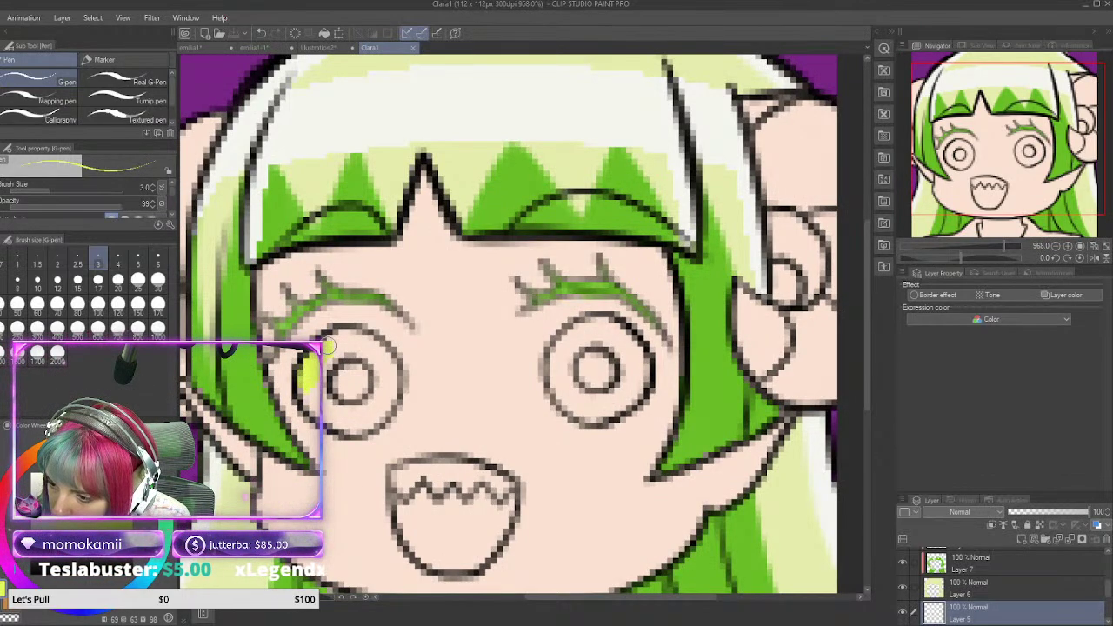
mouse_move(343, 335)
mouse_down()
mouse_move(379, 353)
mouse_move(389, 396)
mouse_move(377, 409)
mouse_move(384, 374)
mouse_move(359, 416)
mouse_move(373, 404)
mouse_move(308, 393)
mouse_move(333, 415)
mouse_up()
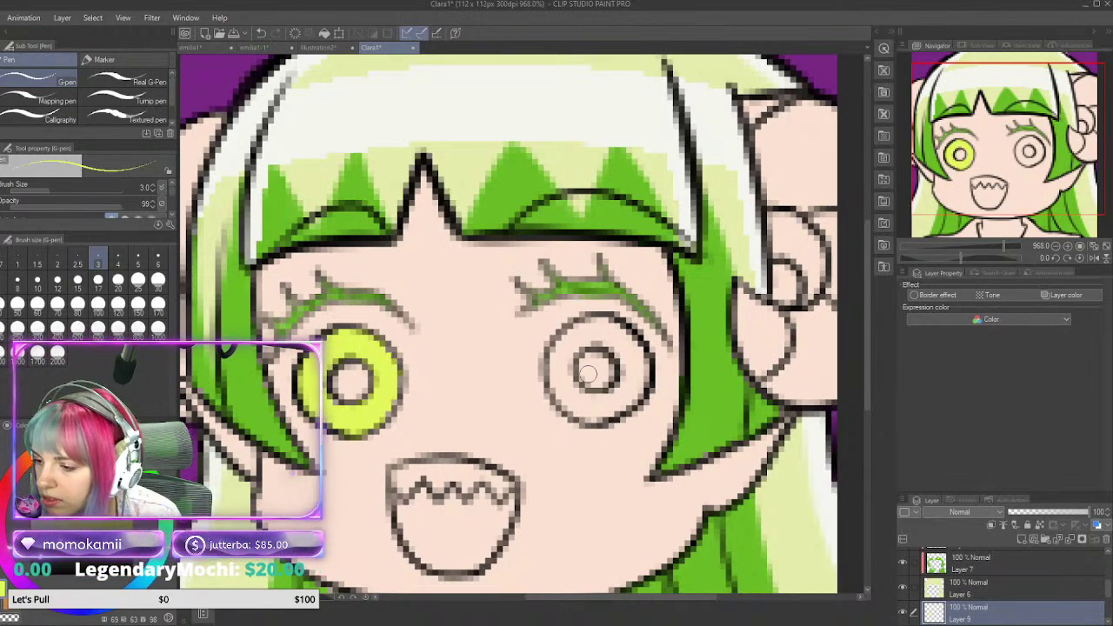
mouse_move(556, 373)
mouse_down()
mouse_move(587, 412)
mouse_move(610, 398)
mouse_move(615, 409)
mouse_move(632, 378)
mouse_move(635, 392)
mouse_move(636, 352)
mouse_move(603, 327)
mouse_move(565, 360)
mouse_move(573, 389)
mouse_move(564, 351)
mouse_move(558, 375)
mouse_move(559, 352)
mouse_move(587, 325)
mouse_move(628, 364)
mouse_up()
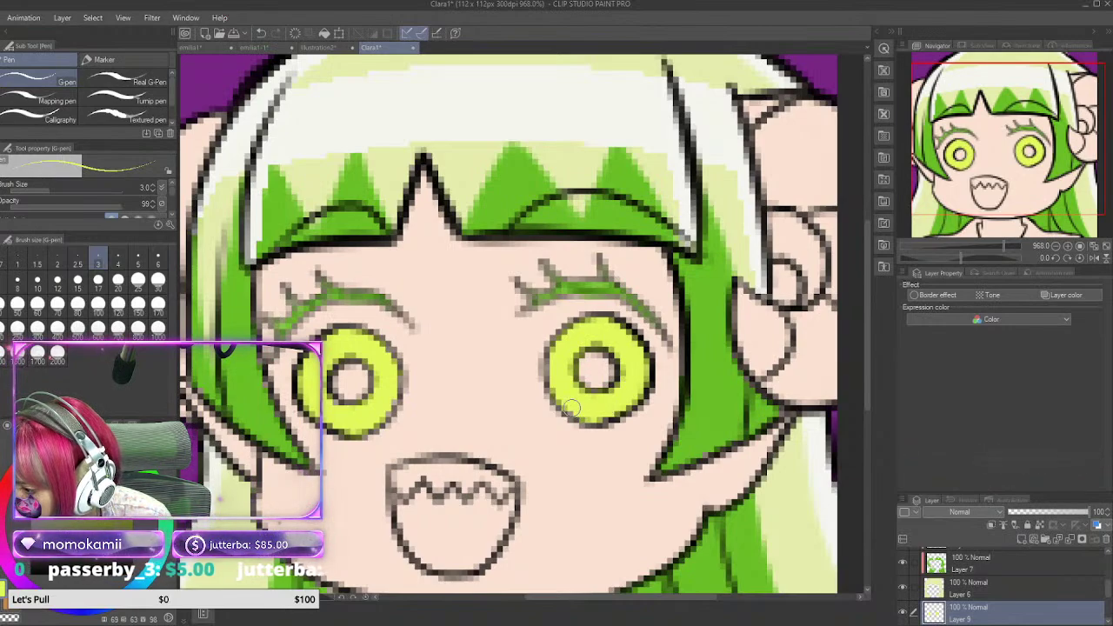
Step: Add a new layer above the iris color and fill both pupils with white
click(1020, 539)
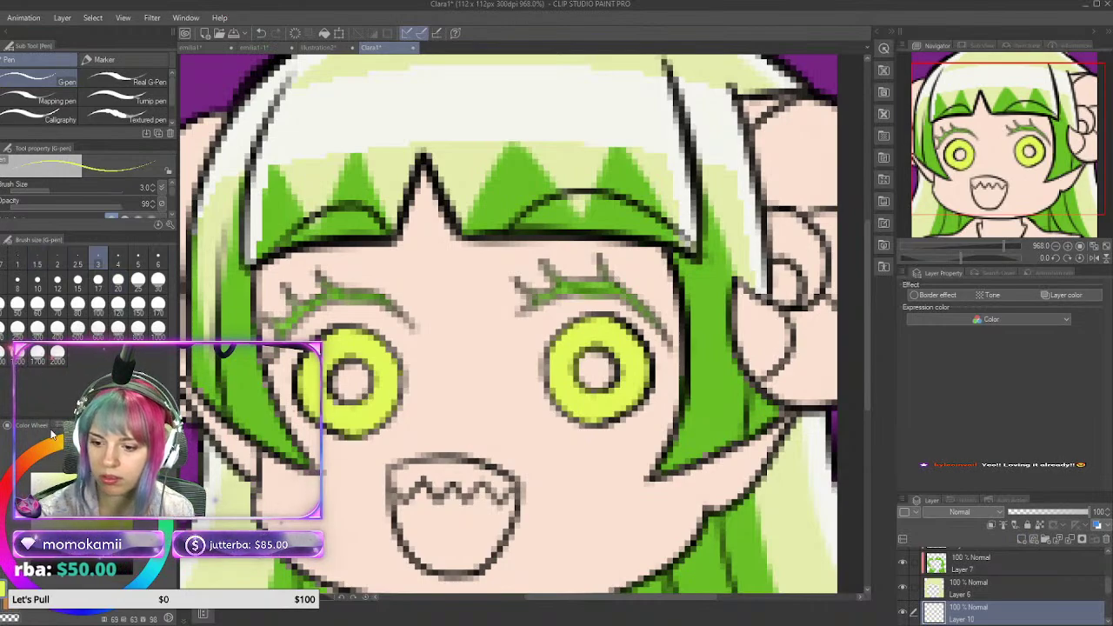
click(32, 473)
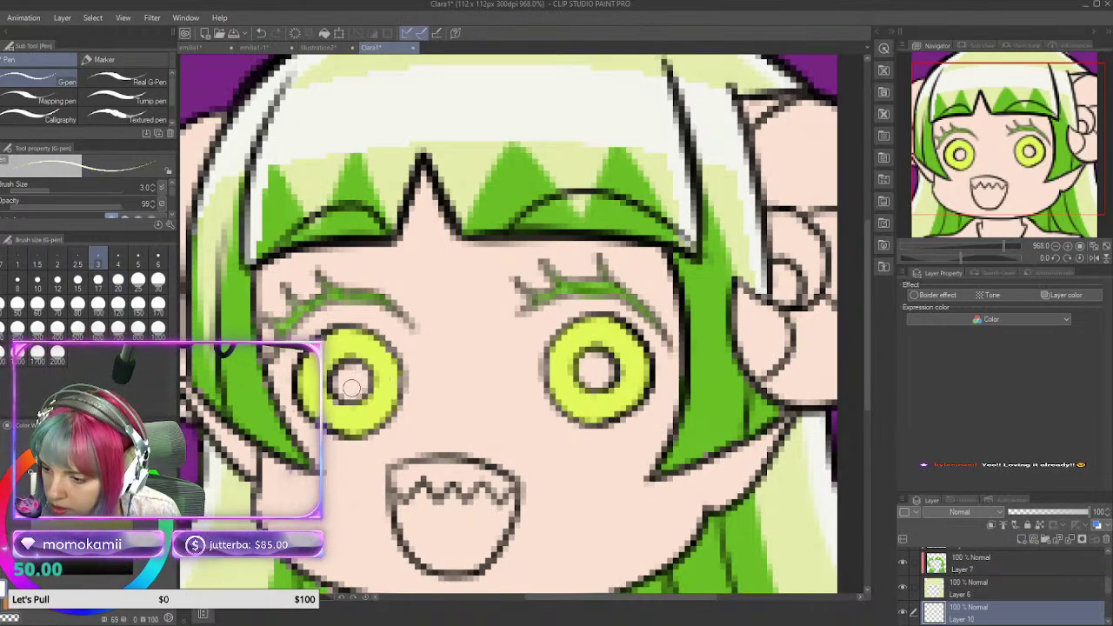
drag(351, 388, 351, 390)
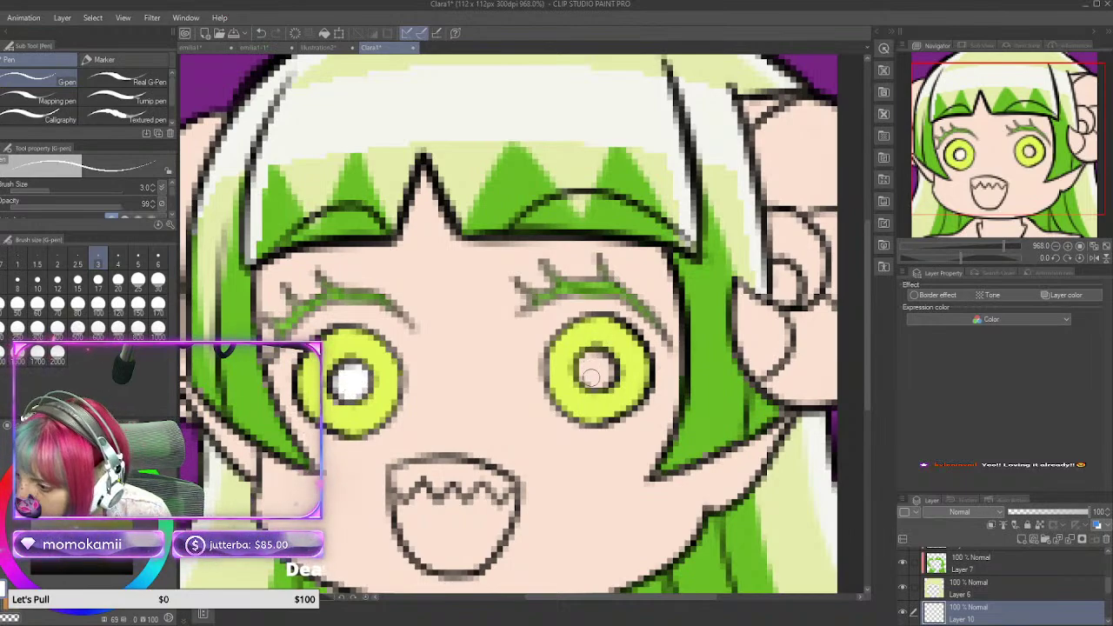
mouse_move(591, 359)
mouse_down()
mouse_move(598, 379)
mouse_move(597, 363)
mouse_up()
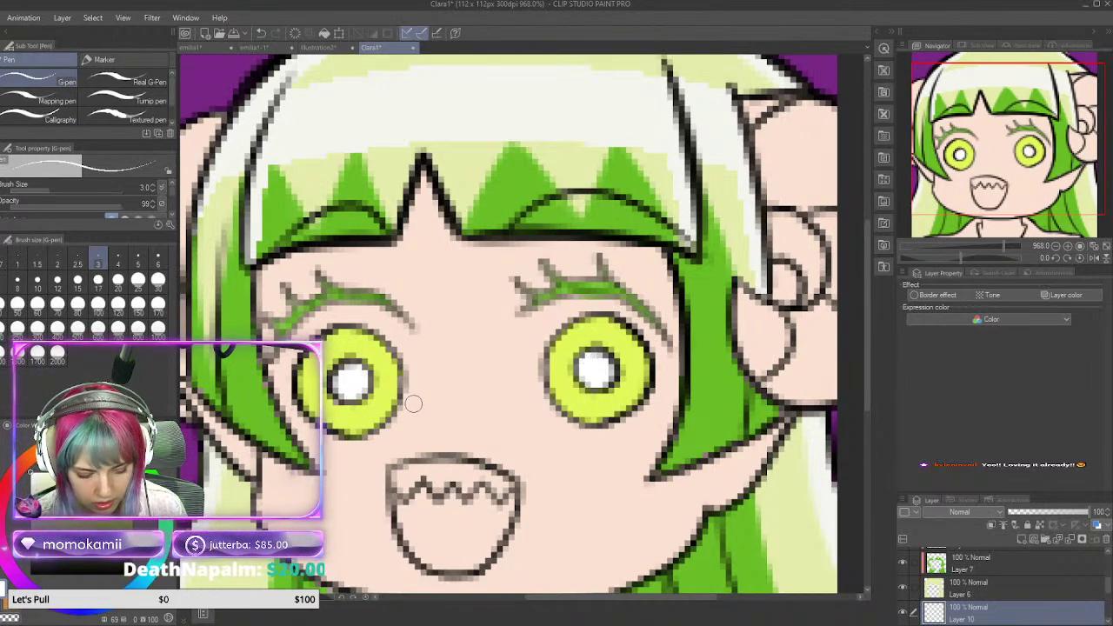
Step: Identify the yellow iris layer, Layer 9, by toggling its visibility, and add a new layer clipped to it
key(i)
key(p)
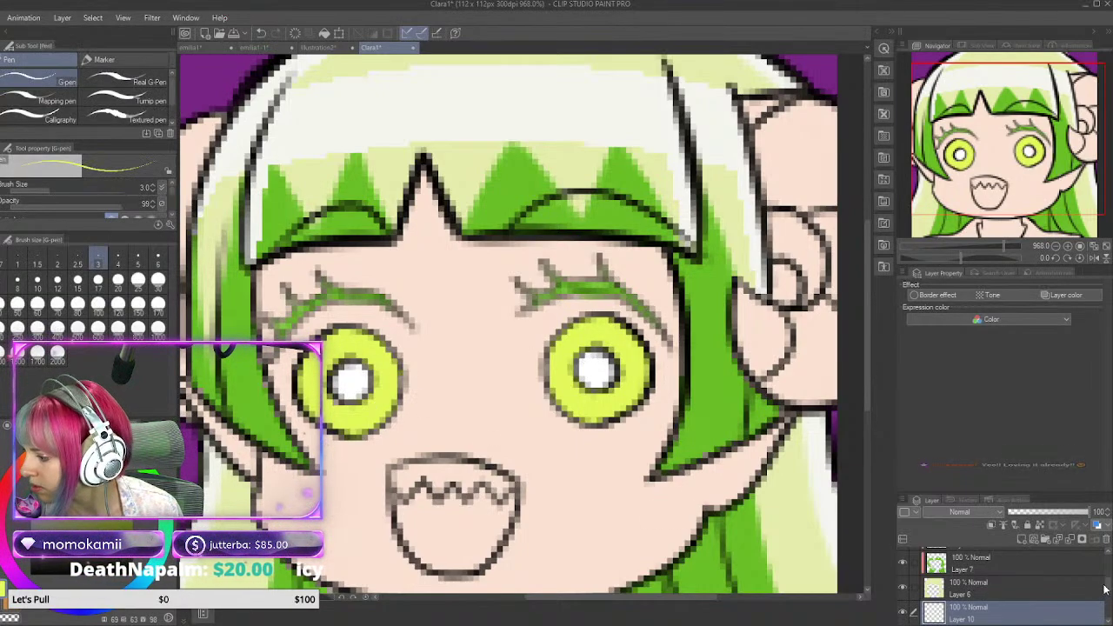
scroll(1023, 609, down, 1)
click(1024, 608)
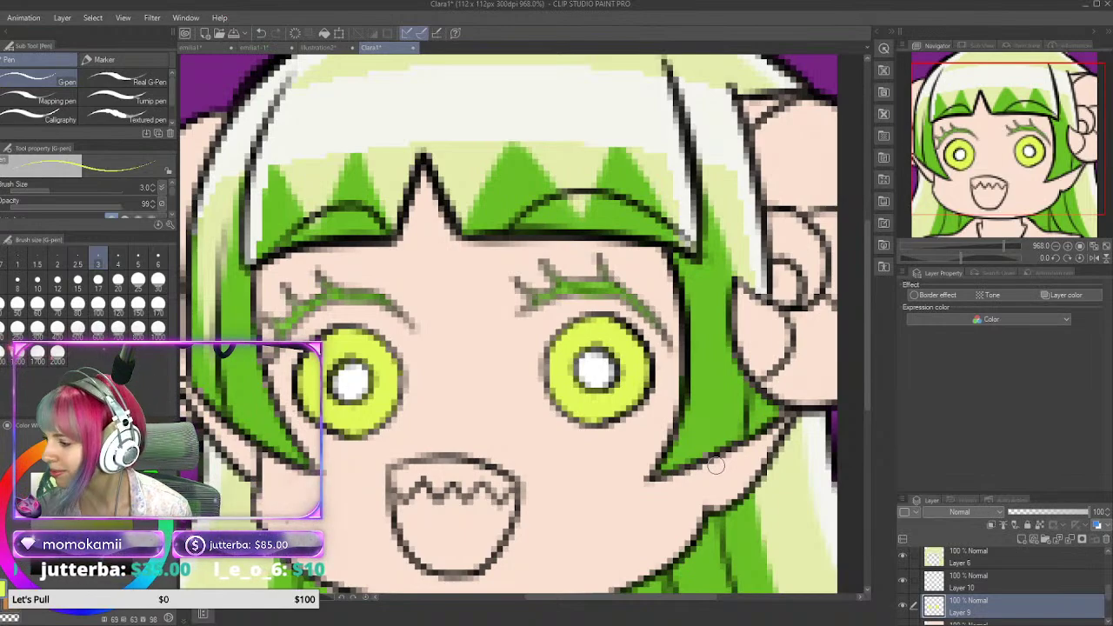
click(903, 606)
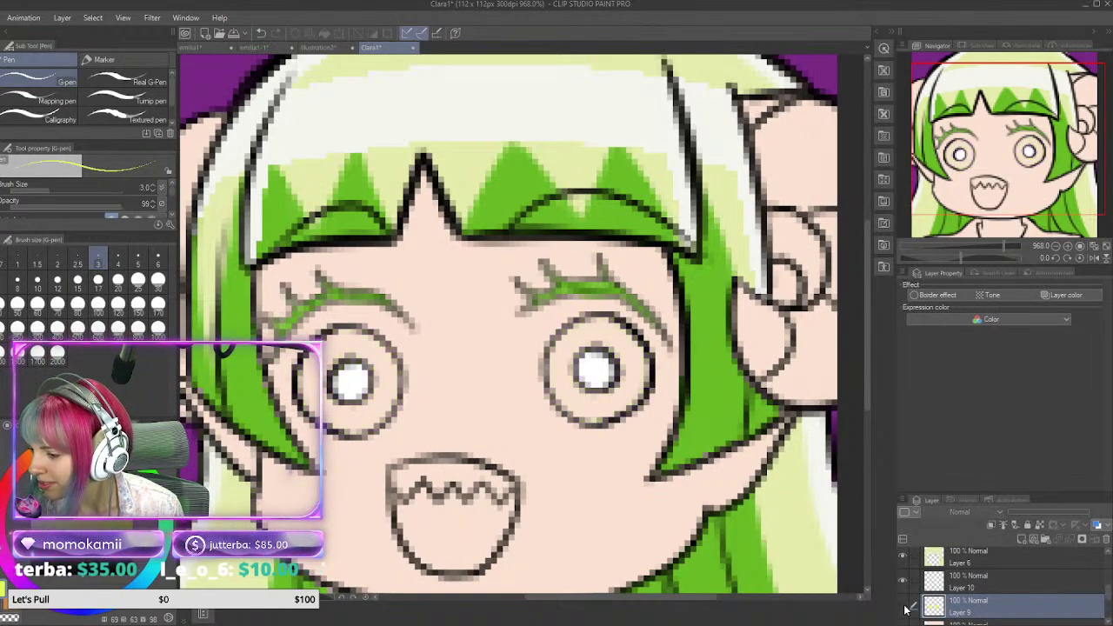
click(902, 606)
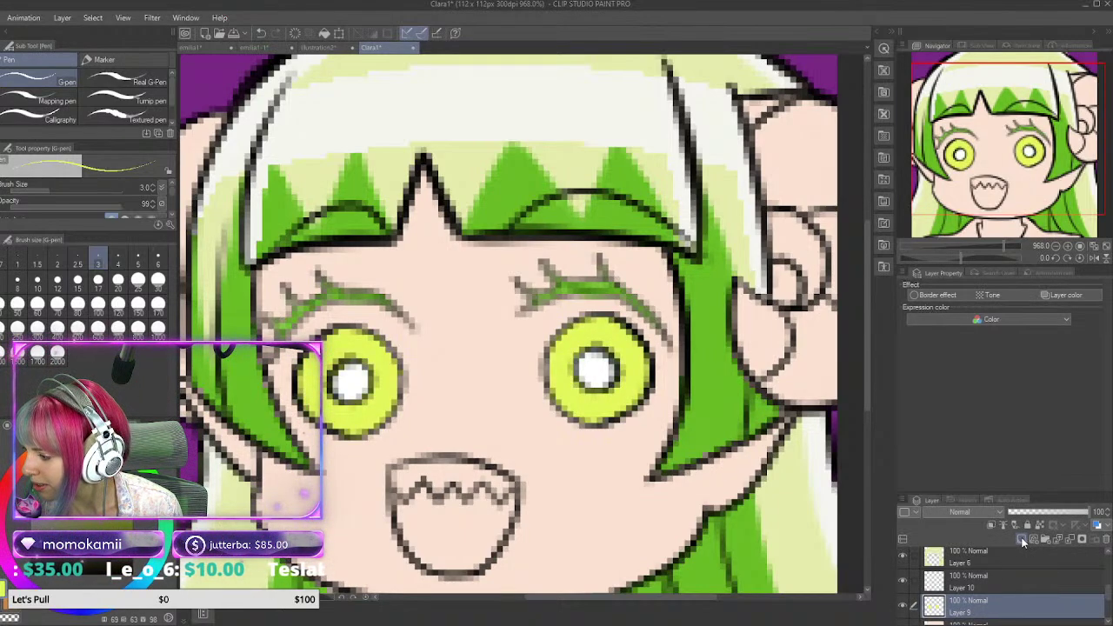
click(989, 525)
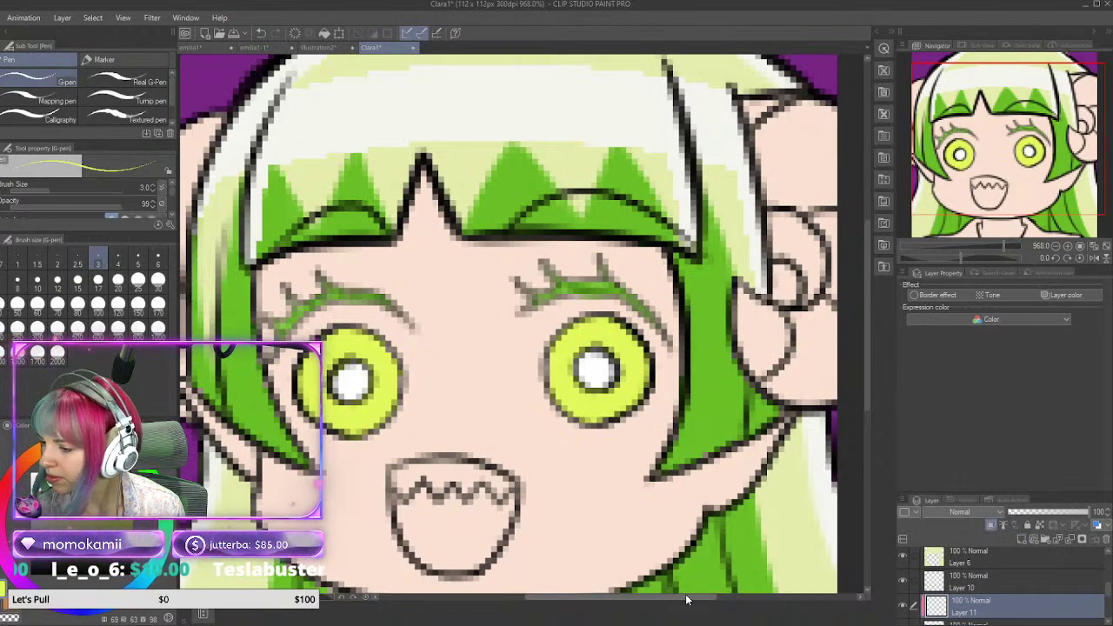
Step: Sample the reference's dark green eye color and paint the upper half of both irises on the clipped layer
click(324, 48)
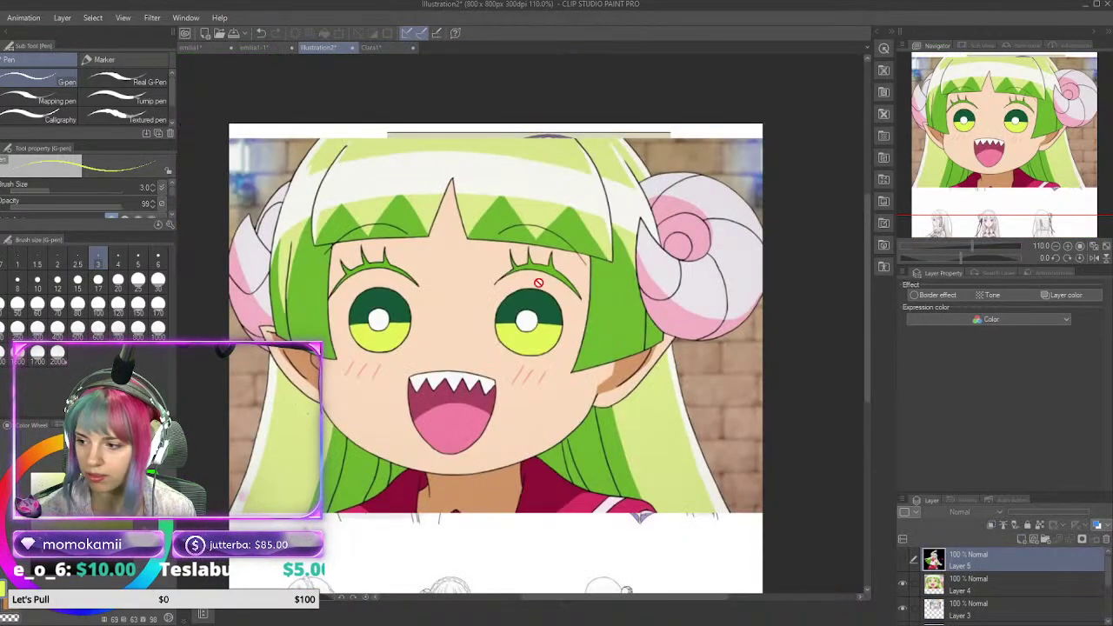
click(380, 49)
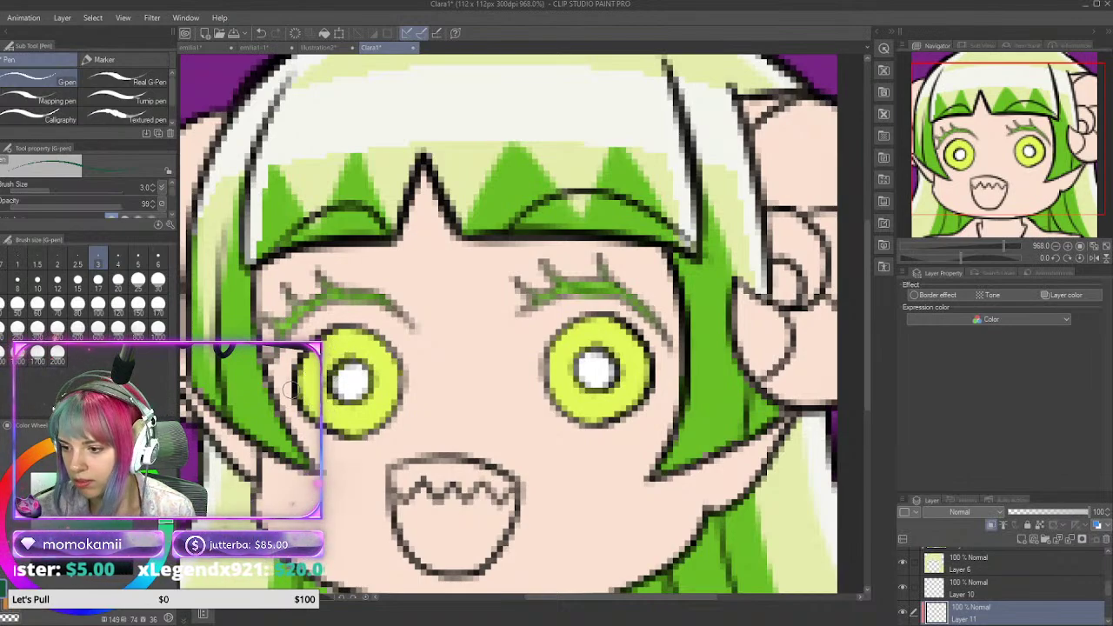
drag(297, 374, 400, 374)
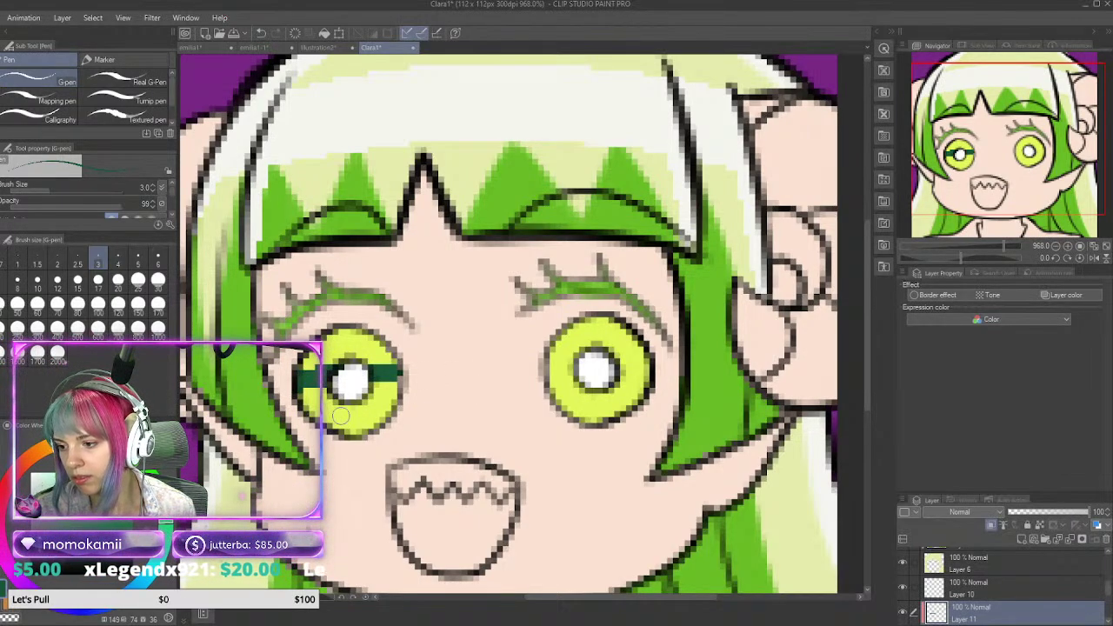
mouse_move(549, 370)
mouse_down()
mouse_move(687, 376)
mouse_move(540, 357)
mouse_move(621, 330)
mouse_move(560, 332)
mouse_move(629, 319)
mouse_move(539, 343)
mouse_move(667, 348)
mouse_move(622, 349)
mouse_move(620, 339)
mouse_move(647, 334)
mouse_up()
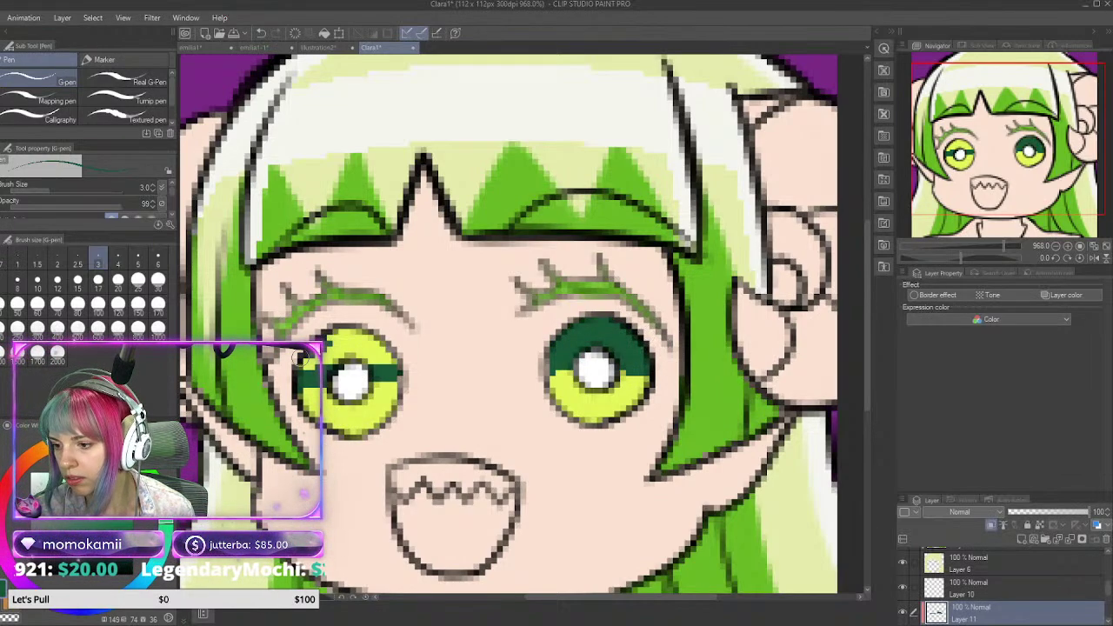
mouse_move(299, 359)
mouse_down()
mouse_move(326, 367)
mouse_move(334, 345)
mouse_move(391, 329)
mouse_move(357, 366)
mouse_up()
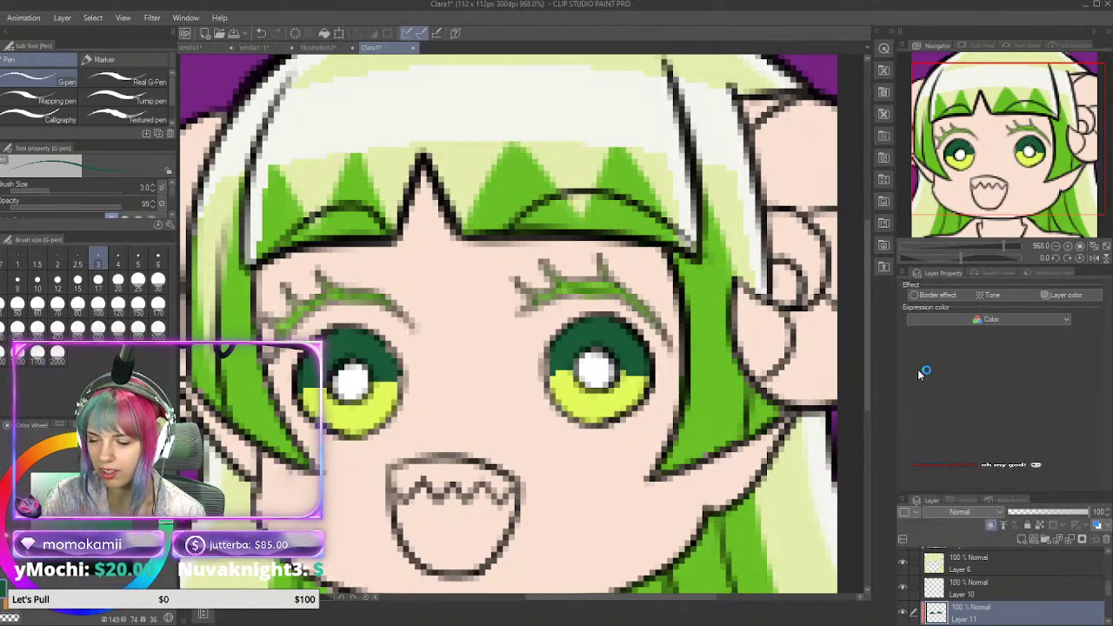
Step: Examine the emote with its colored eyes at close-up and near-actual size
scroll(453, 461, up, 2)
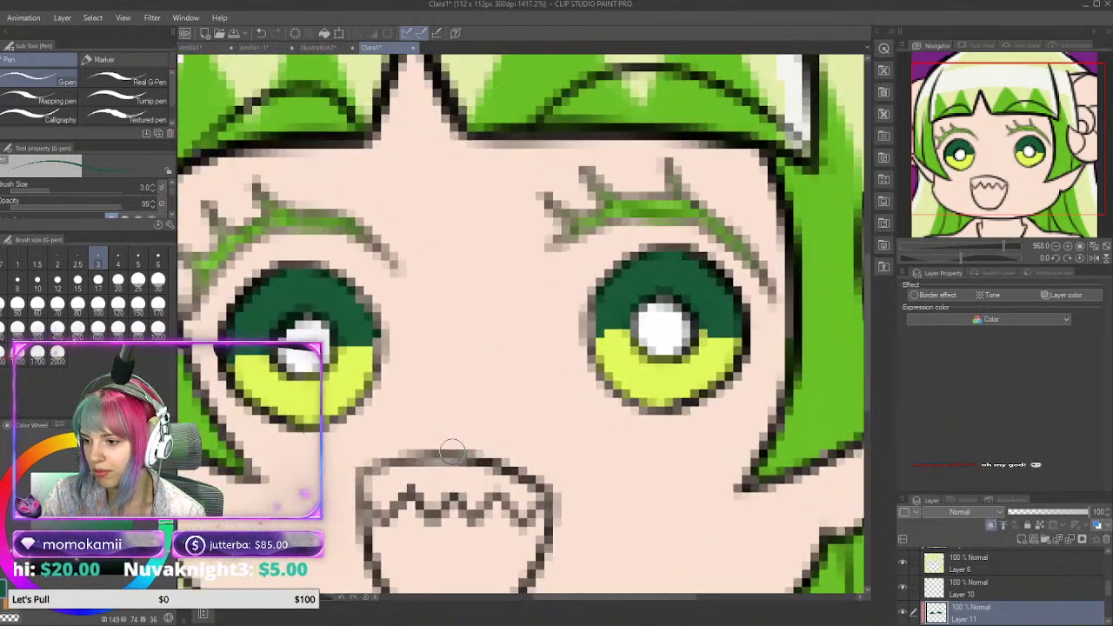
scroll(453, 452, down, 14)
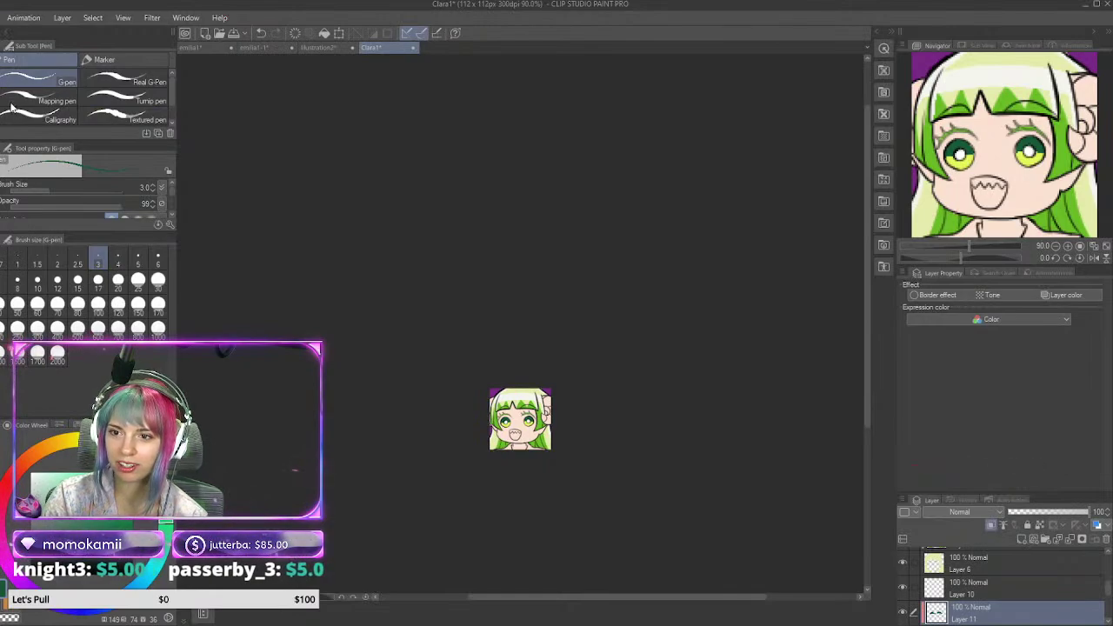
scroll(439, 392, up, 8)
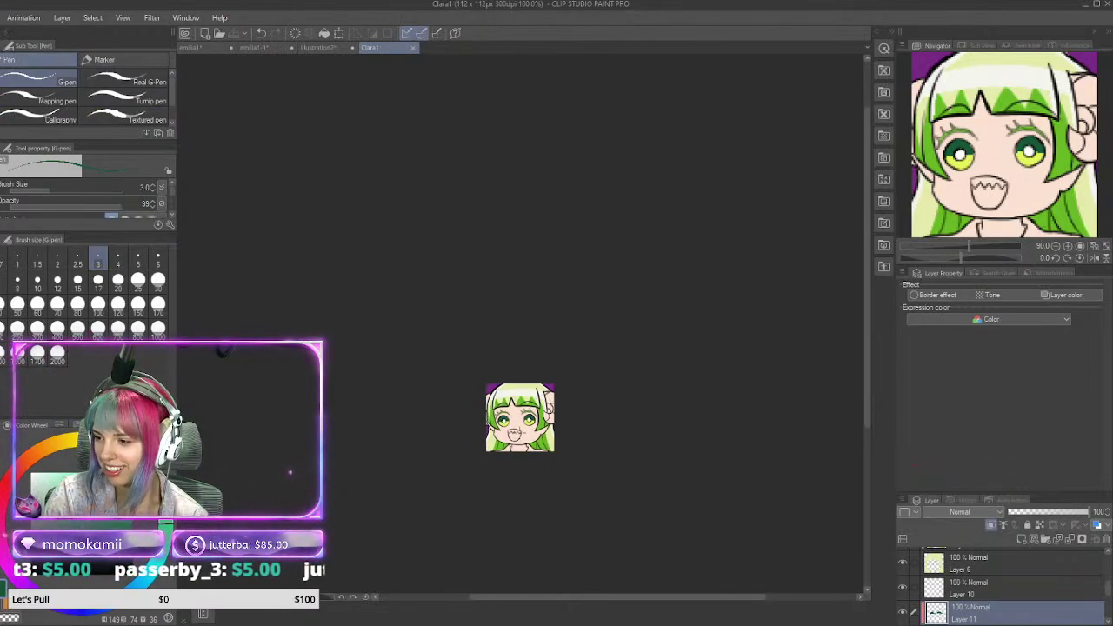
scroll(541, 423, up, 1)
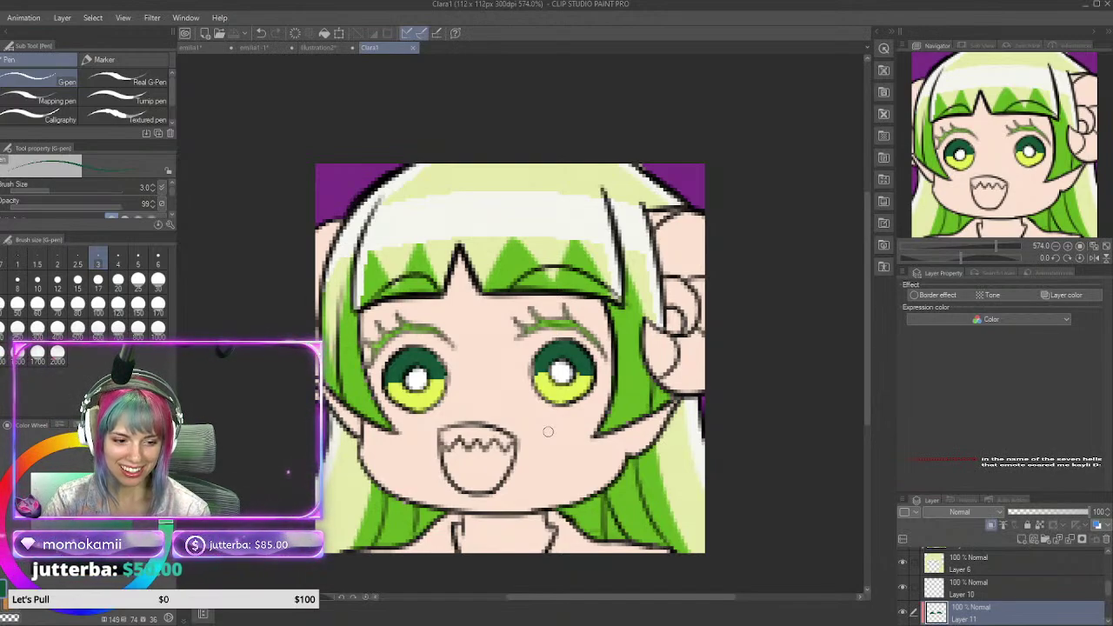
scroll(547, 431, down, 4)
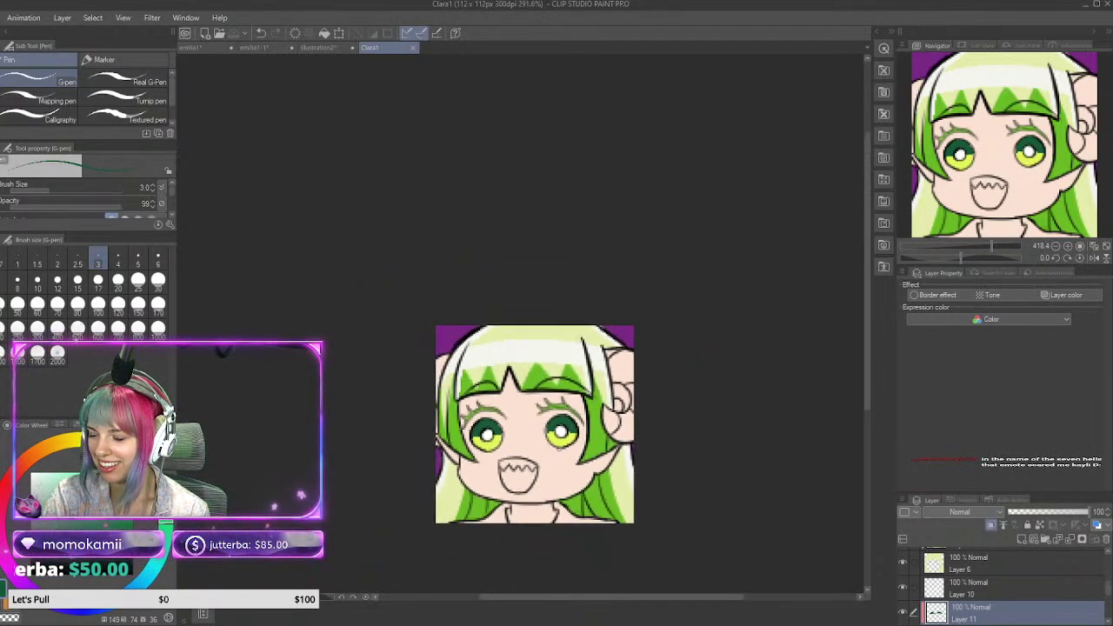
scroll(587, 423, down, 8)
scroll(614, 431, up, 10)
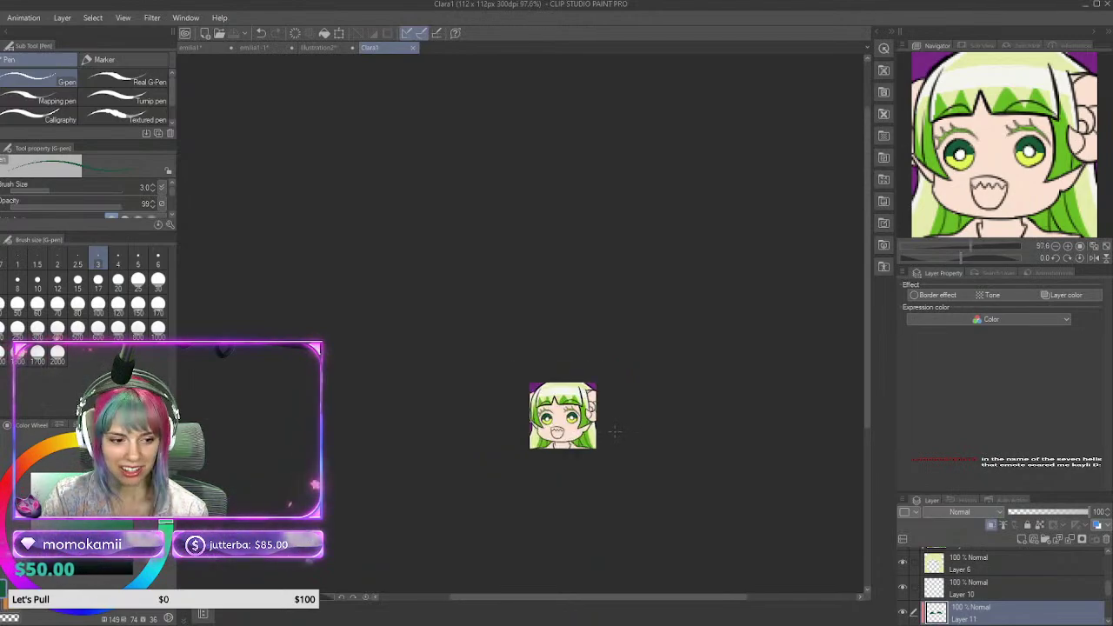
scroll(314, 409, up, 2)
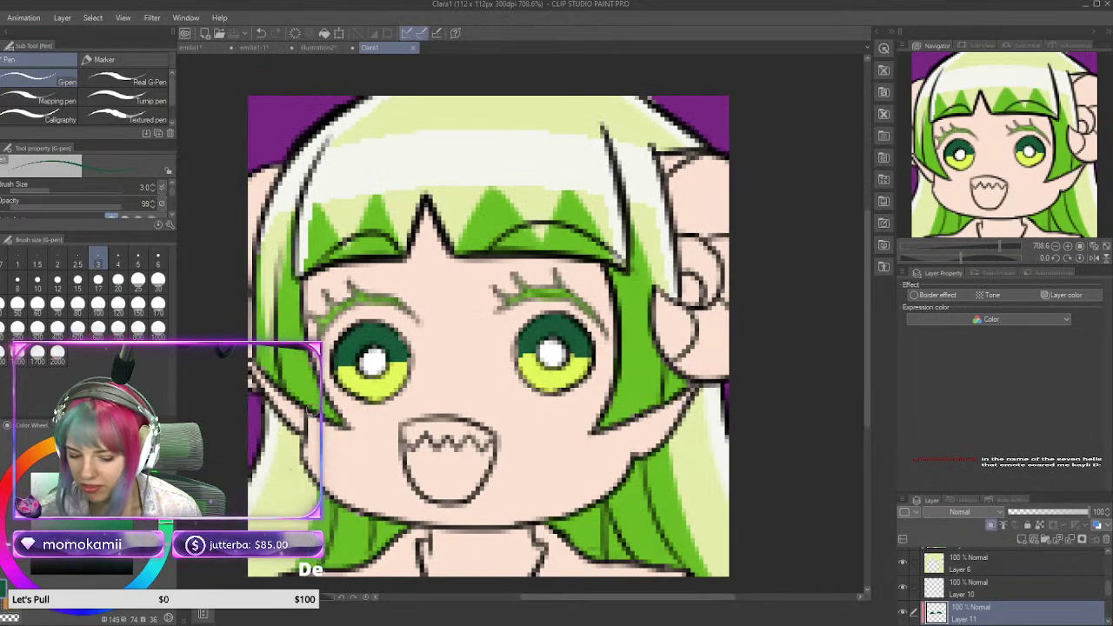
click(317, 48)
key(i)
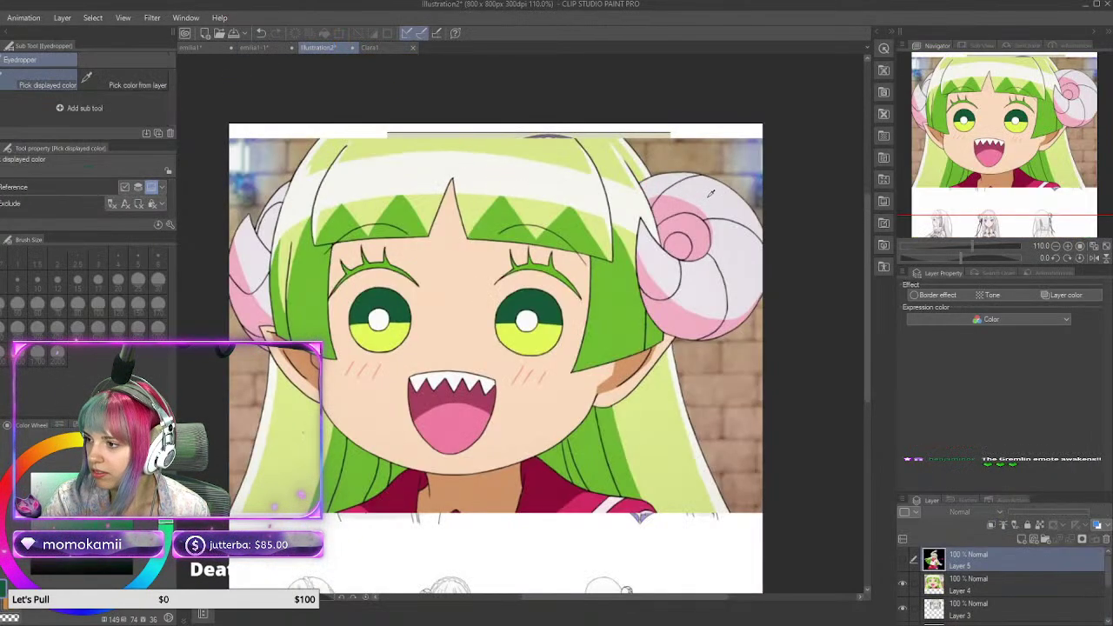
key(p)
click(381, 51)
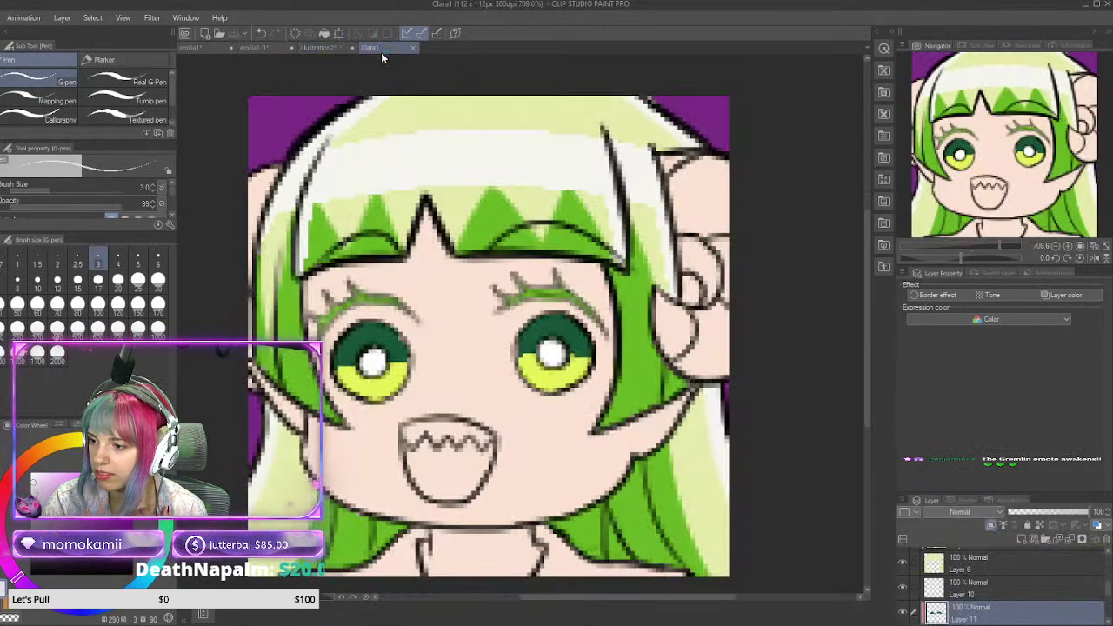
Step: Sample the dark red mouth interior color from the Illustration2 reference and return to the Clara1 canvas
click(324, 48)
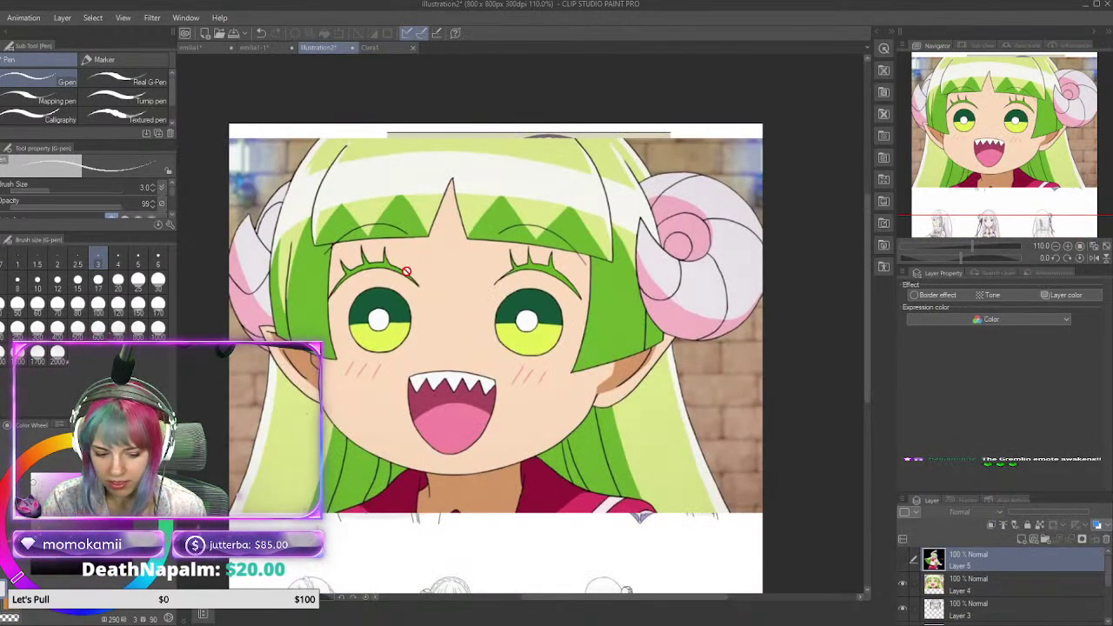
key(i)
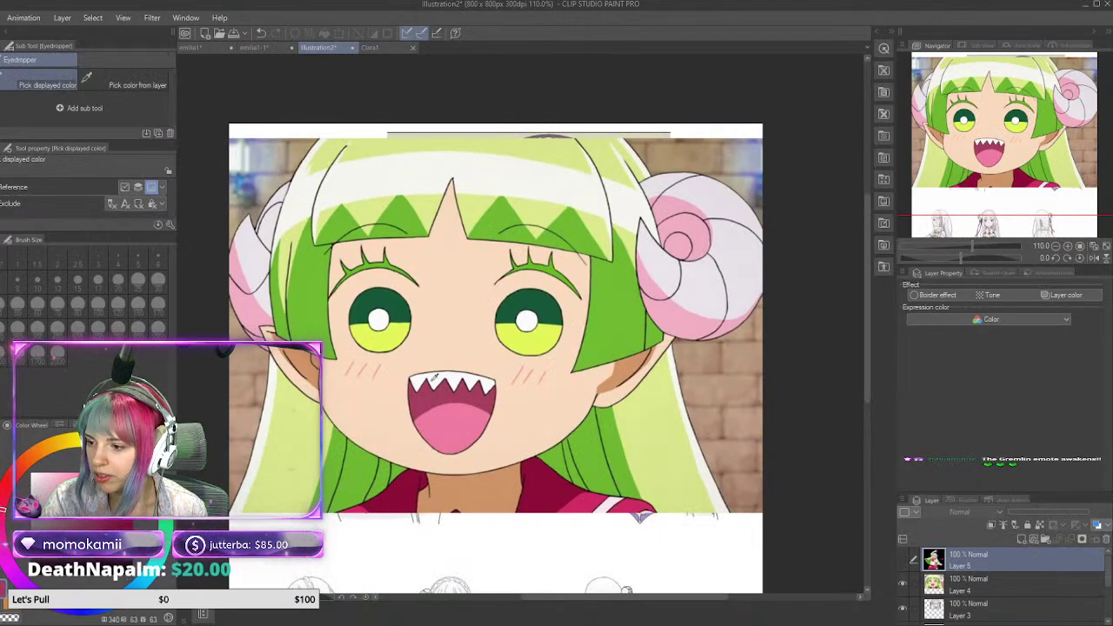
key(p)
click(369, 47)
Step: Select the skin color layer, Layer 5, and add a new empty layer directly above it for the mouth color
scroll(467, 368, down, 2)
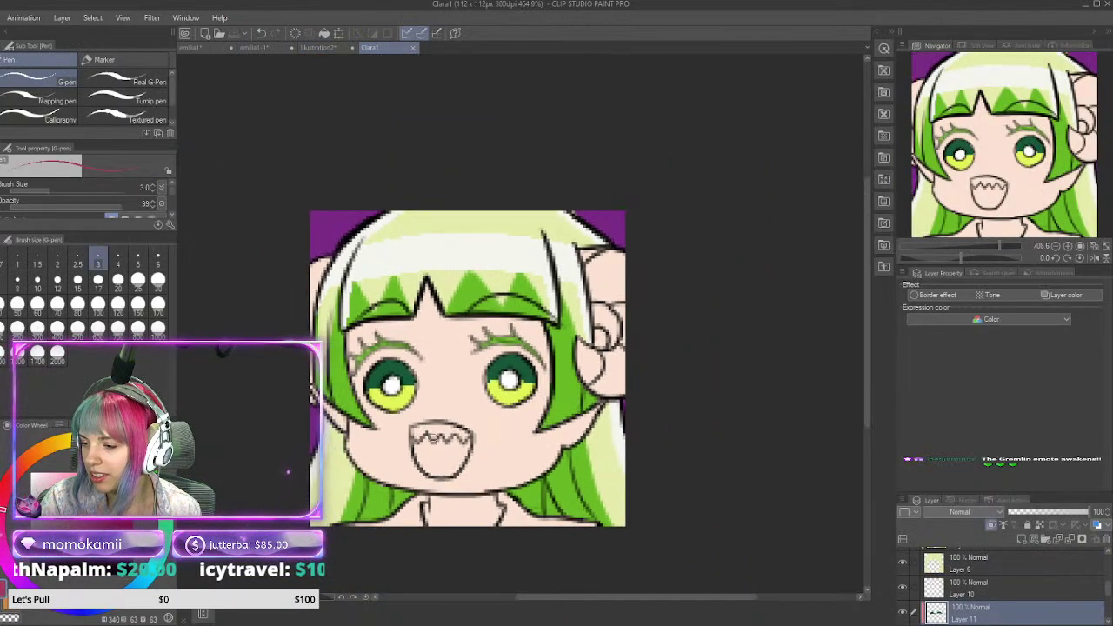
scroll(432, 438, up, 3)
scroll(1019, 596, down, 1)
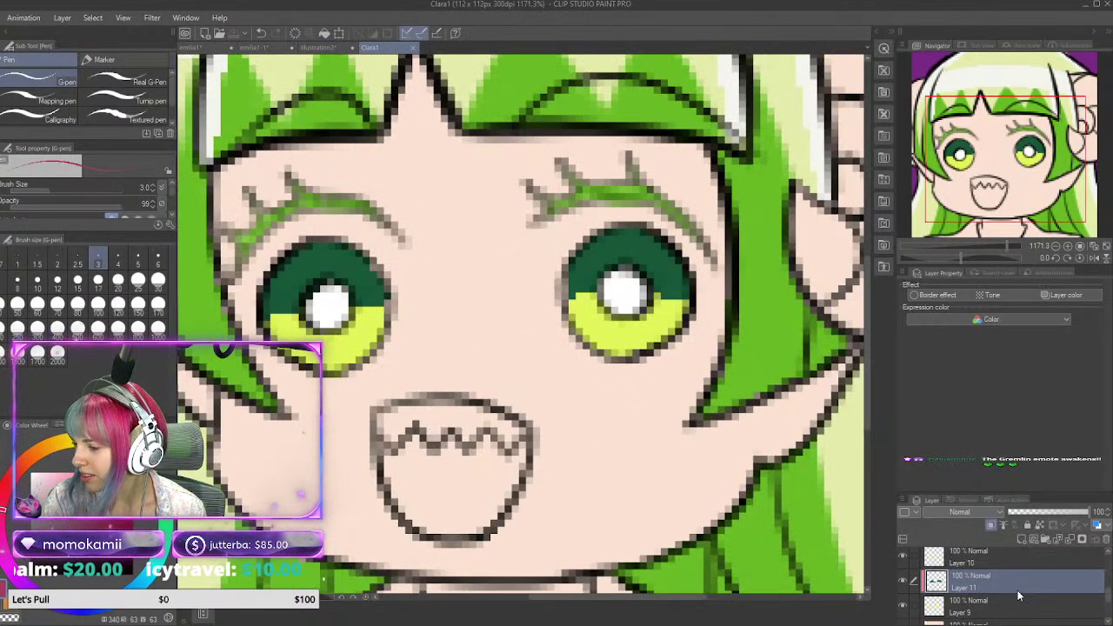
scroll(1019, 596, down, 3)
click(996, 583)
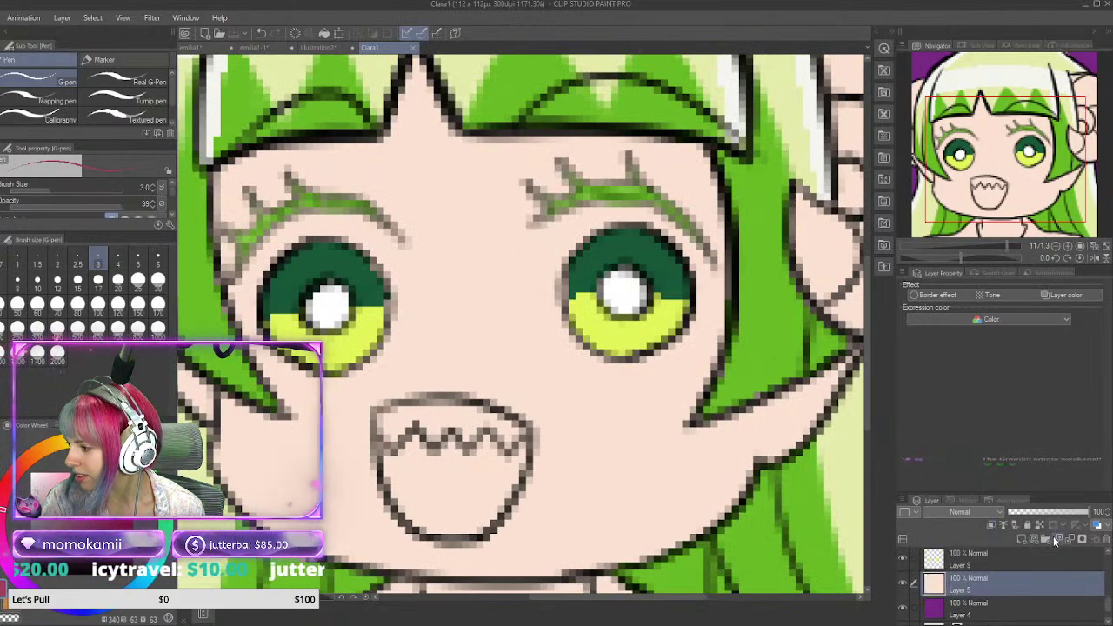
click(1054, 538)
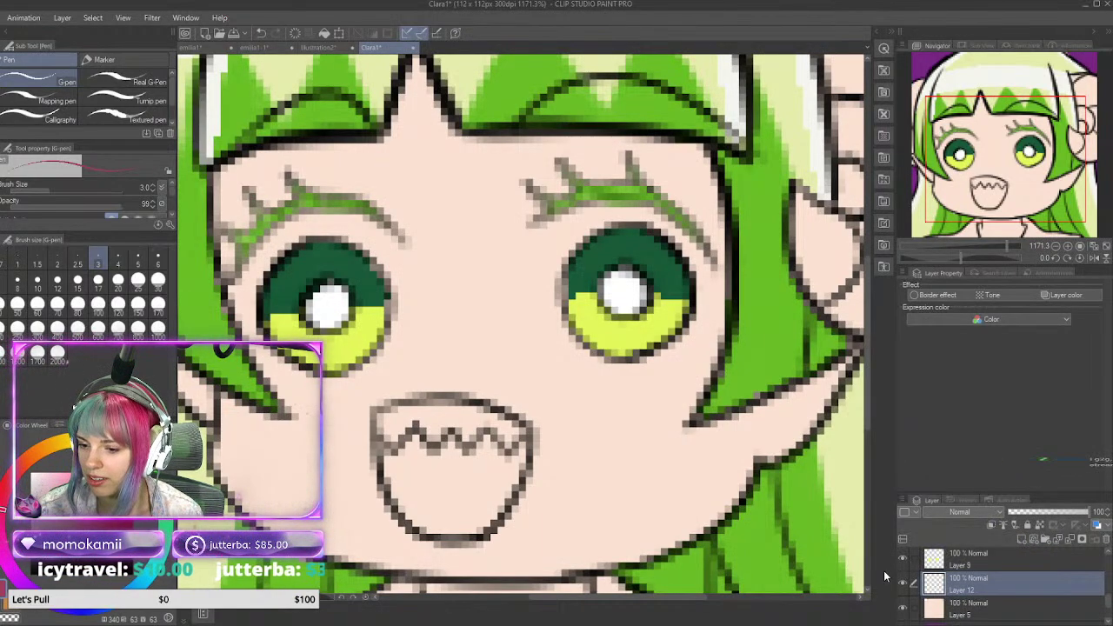
Step: Paint the mouth interior dark red, and on a new layer above it paint the jagged upper teeth white with brush size 2
mouse_move(388, 444)
mouse_down()
mouse_move(396, 474)
mouse_move(385, 439)
mouse_move(386, 473)
mouse_move(406, 512)
mouse_move(429, 527)
mouse_move(470, 527)
mouse_move(459, 527)
mouse_move(486, 515)
mouse_move(481, 523)
mouse_move(506, 479)
mouse_move(497, 509)
mouse_move(520, 433)
mouse_move(506, 452)
mouse_move(486, 428)
mouse_move(468, 450)
mouse_move(453, 429)
mouse_move(436, 443)
mouse_move(406, 429)
mouse_move(395, 447)
mouse_move(411, 441)
mouse_move(402, 485)
mouse_move(453, 440)
mouse_move(504, 449)
mouse_move(501, 477)
mouse_move(472, 499)
mouse_move(431, 474)
mouse_move(427, 498)
mouse_move(459, 488)
mouse_up()
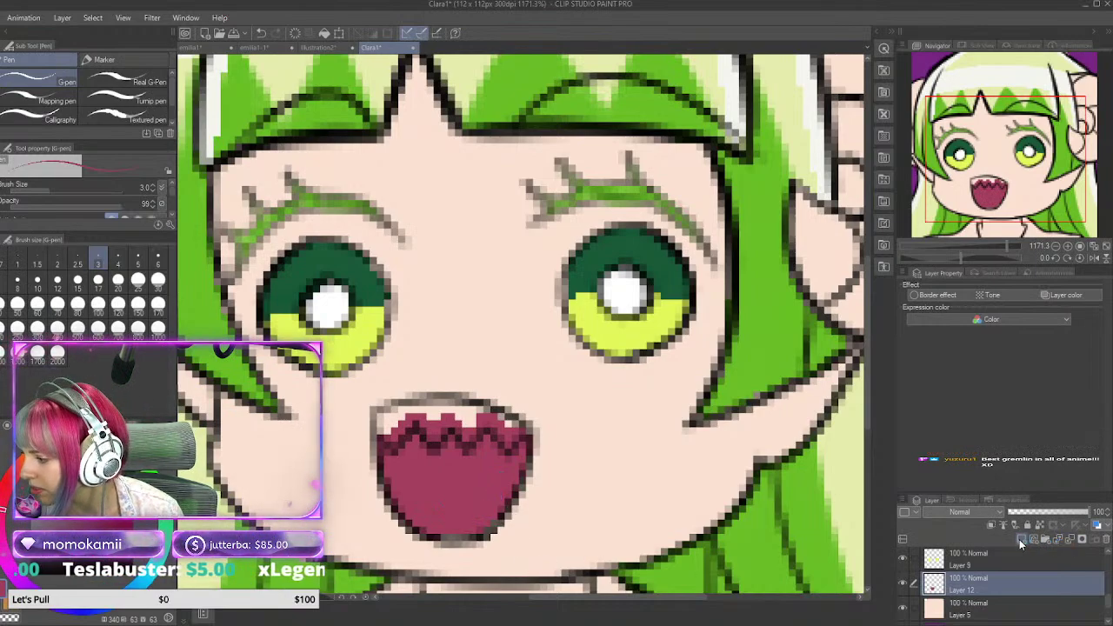
click(1021, 539)
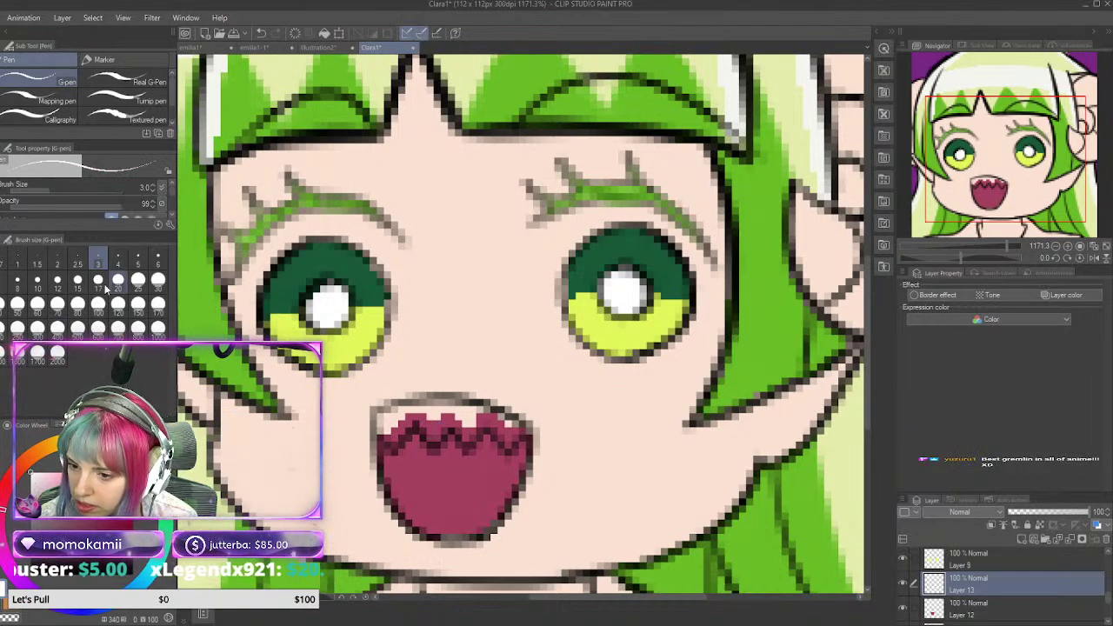
click(58, 264)
mouse_move(389, 435)
mouse_down()
mouse_move(395, 448)
mouse_move(404, 418)
mouse_move(382, 430)
mouse_move(443, 408)
mouse_move(513, 426)
mouse_move(504, 441)
mouse_up()
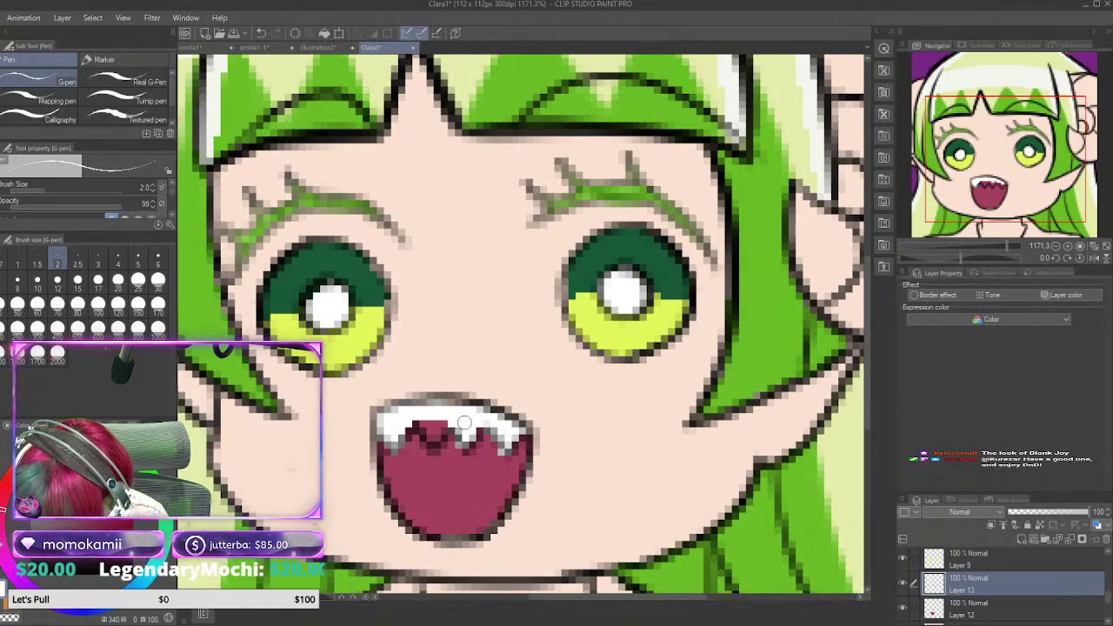
mouse_move(439, 426)
mouse_down()
mouse_move(430, 439)
mouse_move(421, 421)
mouse_move(442, 419)
mouse_up()
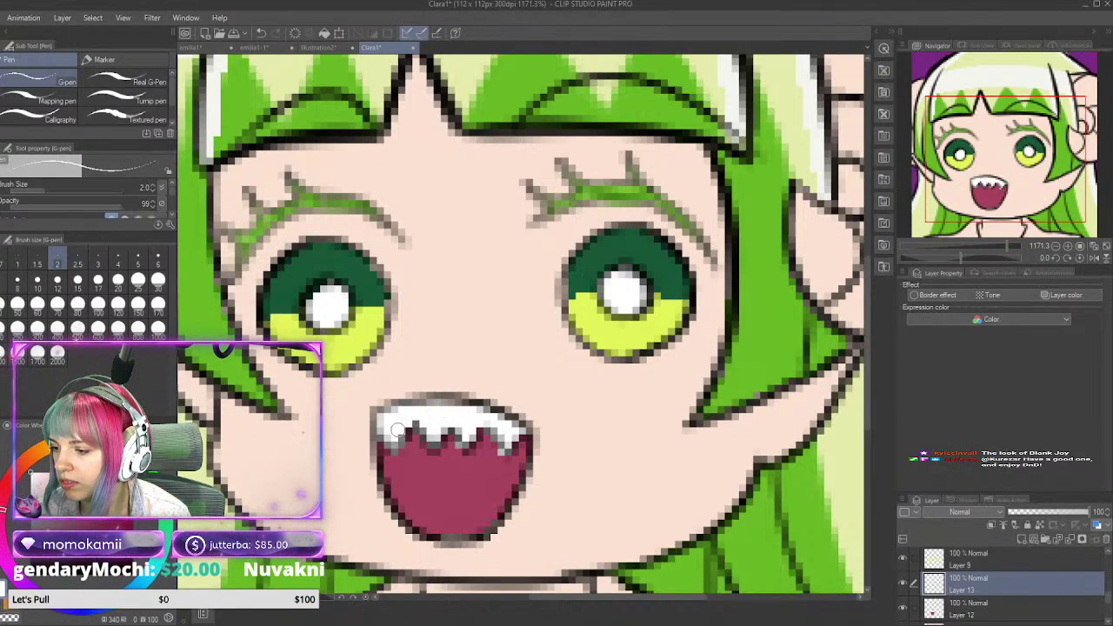
drag(500, 460, 449, 439)
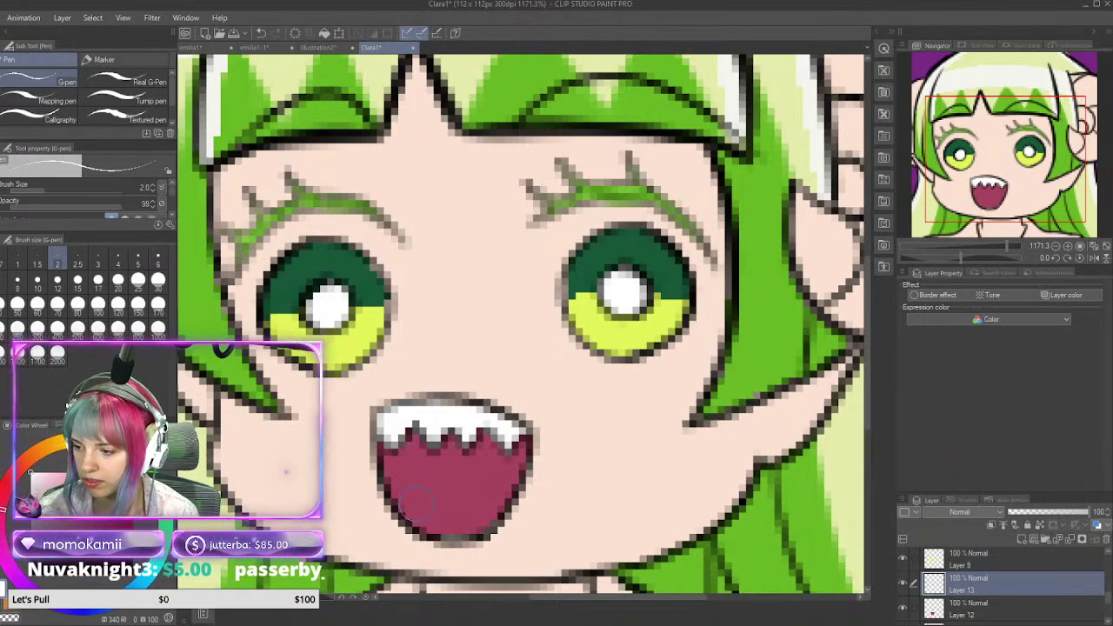
Step: Lock transparent pixels on the mouth color layer, Layer 12, and sample the tongue's pink from the Illustration2 reference for the Clara1 canvas
click(1043, 602)
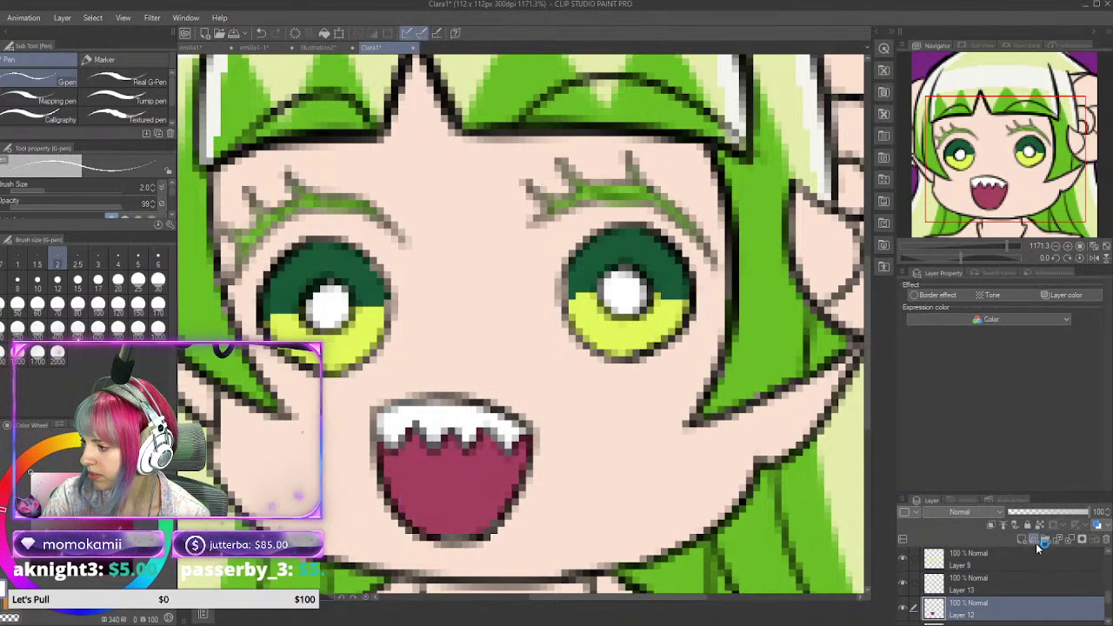
click(320, 48)
key(i)
key(p)
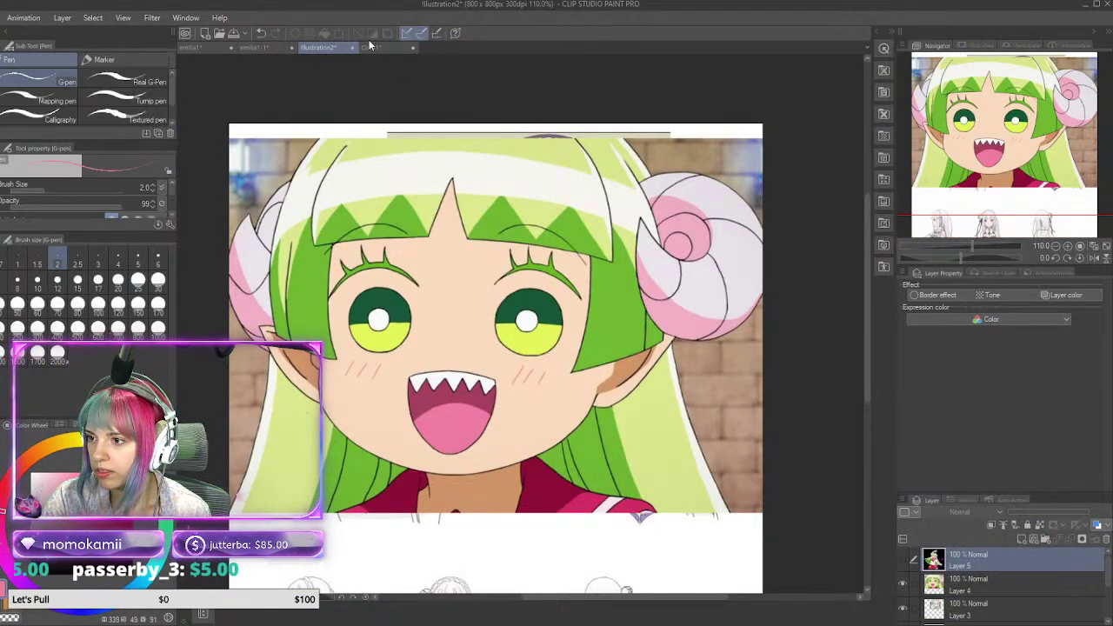
click(371, 48)
scroll(407, 532, up, 1)
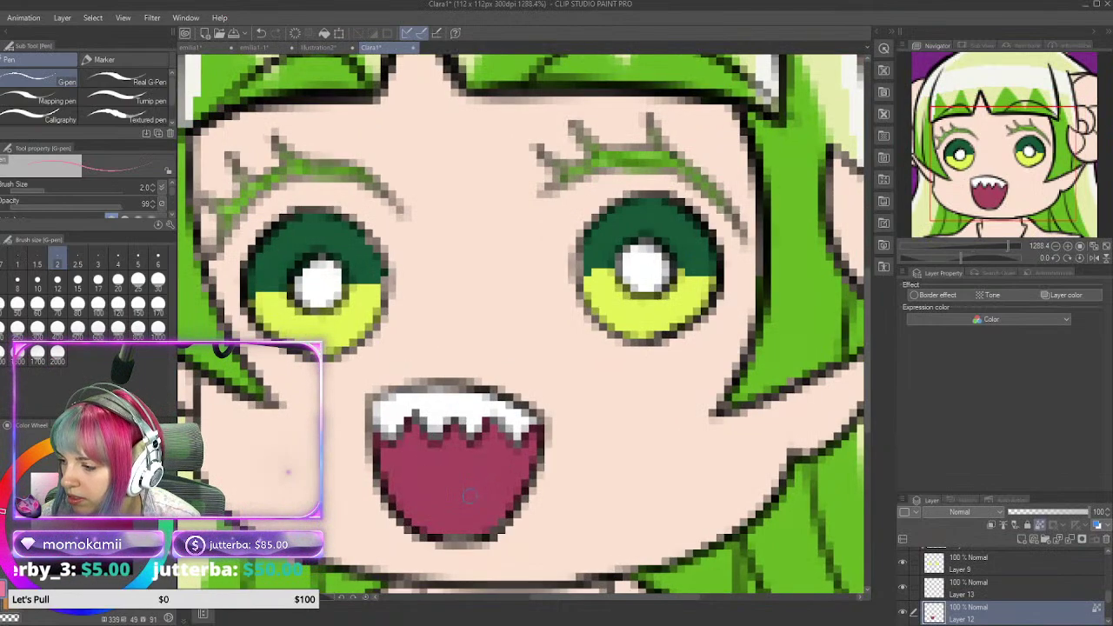
mouse_move(389, 497)
mouse_down()
mouse_move(416, 475)
mouse_move(526, 478)
mouse_up()
mouse_move(393, 511)
mouse_down()
mouse_move(496, 528)
mouse_move(522, 488)
mouse_move(409, 491)
mouse_move(396, 513)
mouse_move(439, 503)
mouse_move(446, 527)
mouse_move(467, 526)
mouse_move(482, 506)
mouse_move(476, 491)
mouse_up()
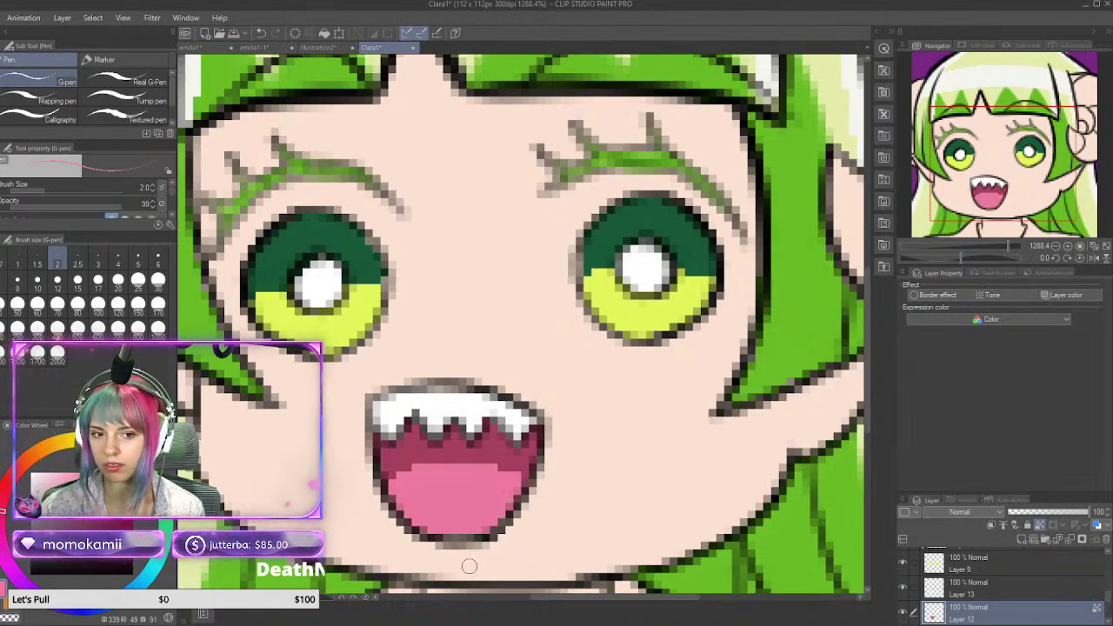
key(ctrl+z)
key(ctrl+z)
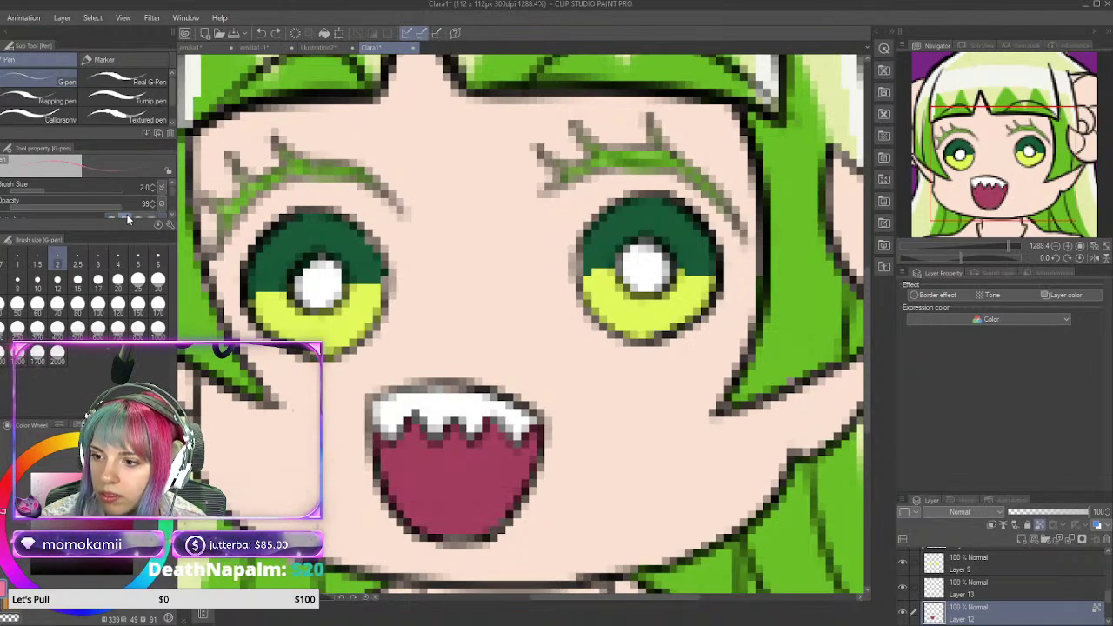
Step: Set the pen's stabilization to 1 and paint the tongue's curved upper edge in pink across the mouth on Layer 12
drag(173, 191, 172, 207)
drag(80, 186, 33, 186)
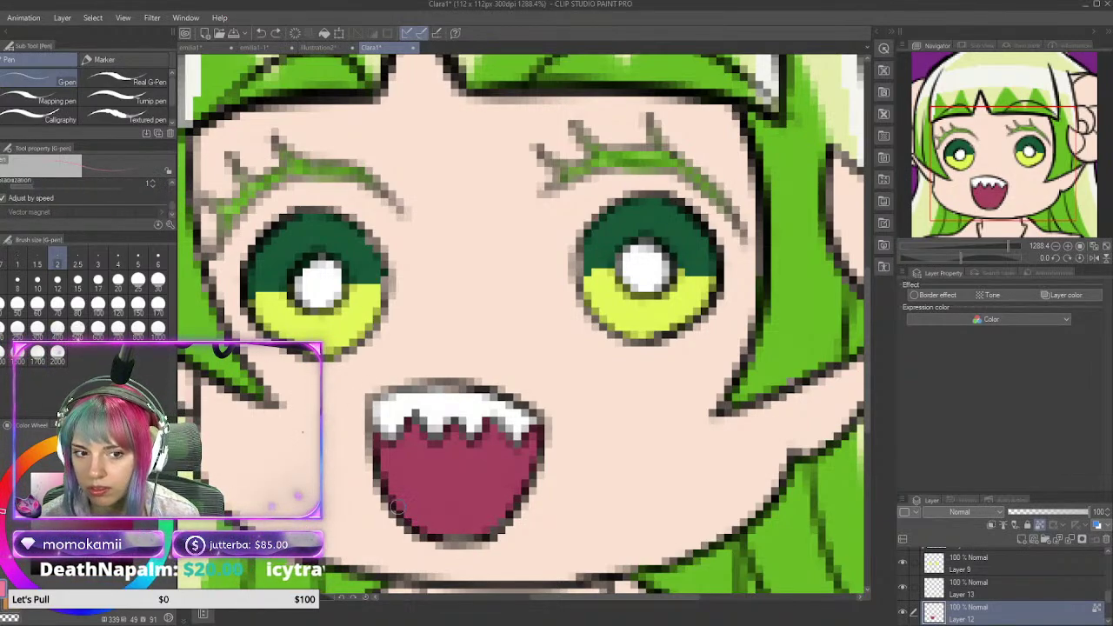
mouse_move(388, 487)
mouse_down()
mouse_move(528, 476)
mouse_move(438, 473)
mouse_move(392, 506)
mouse_move(527, 485)
mouse_up()
key(ctrl+z)
key(ctrl+z)
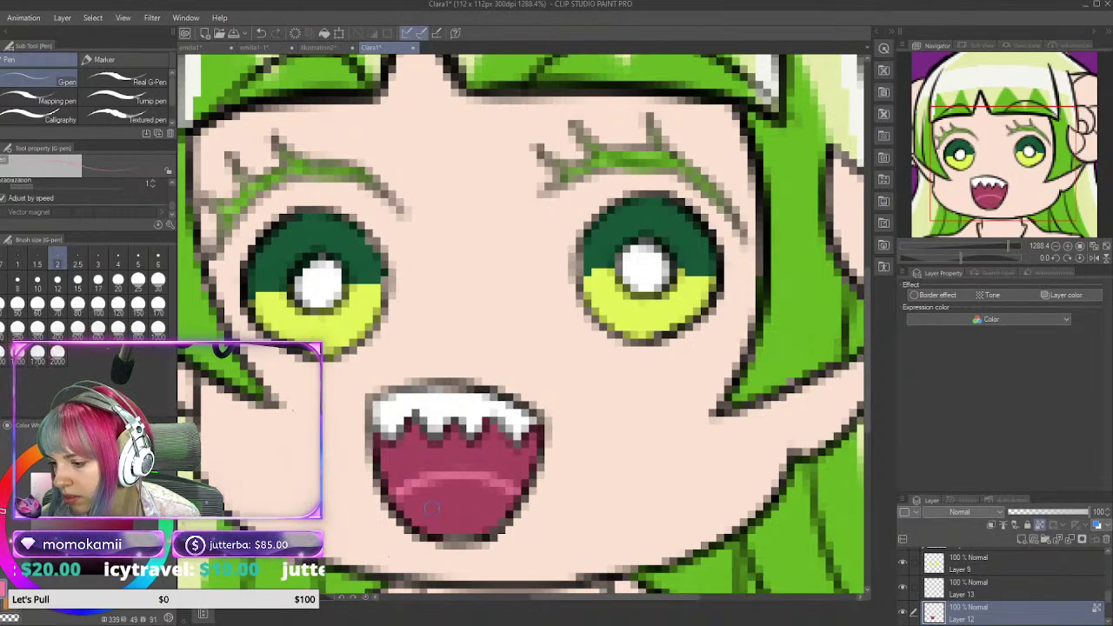
key(ctrl+z)
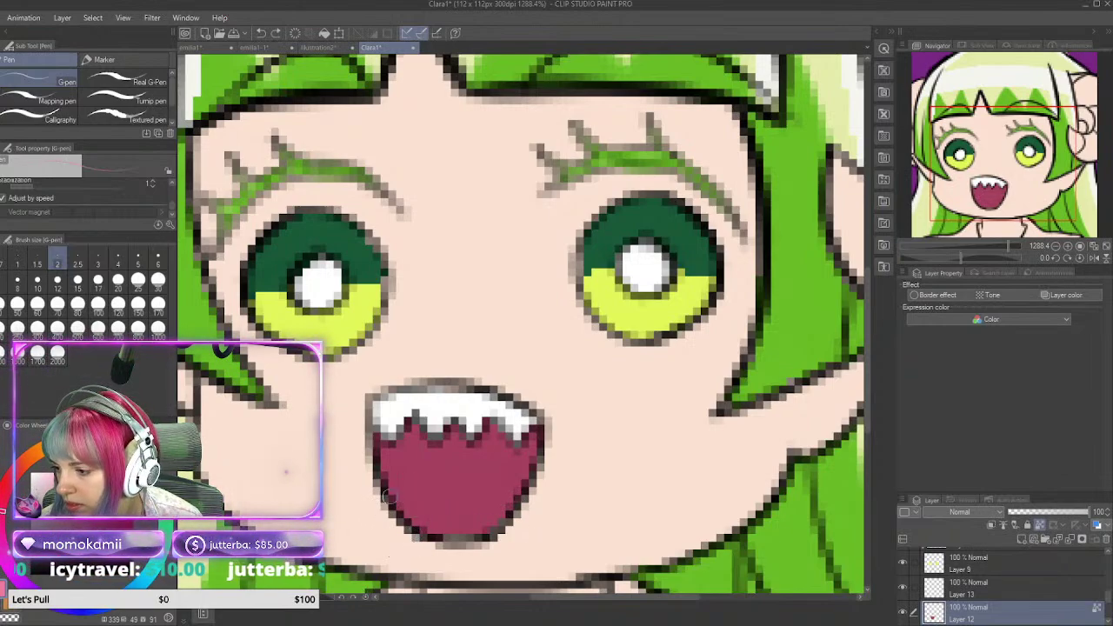
drag(388, 495, 527, 484)
key(ctrl+z)
drag(388, 493, 524, 480)
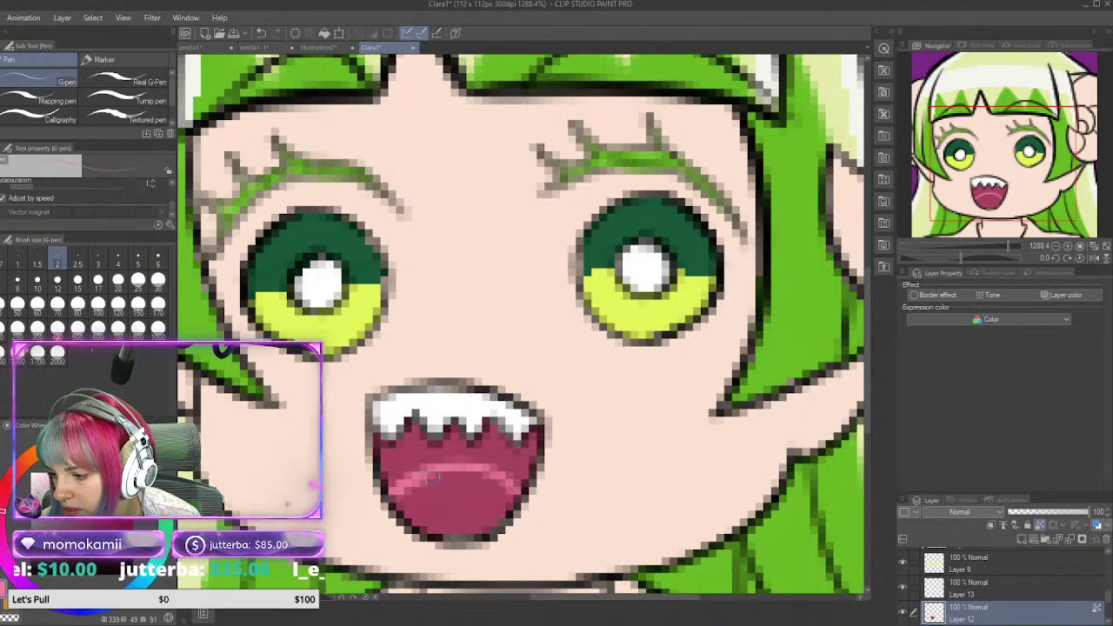
drag(432, 478, 473, 477)
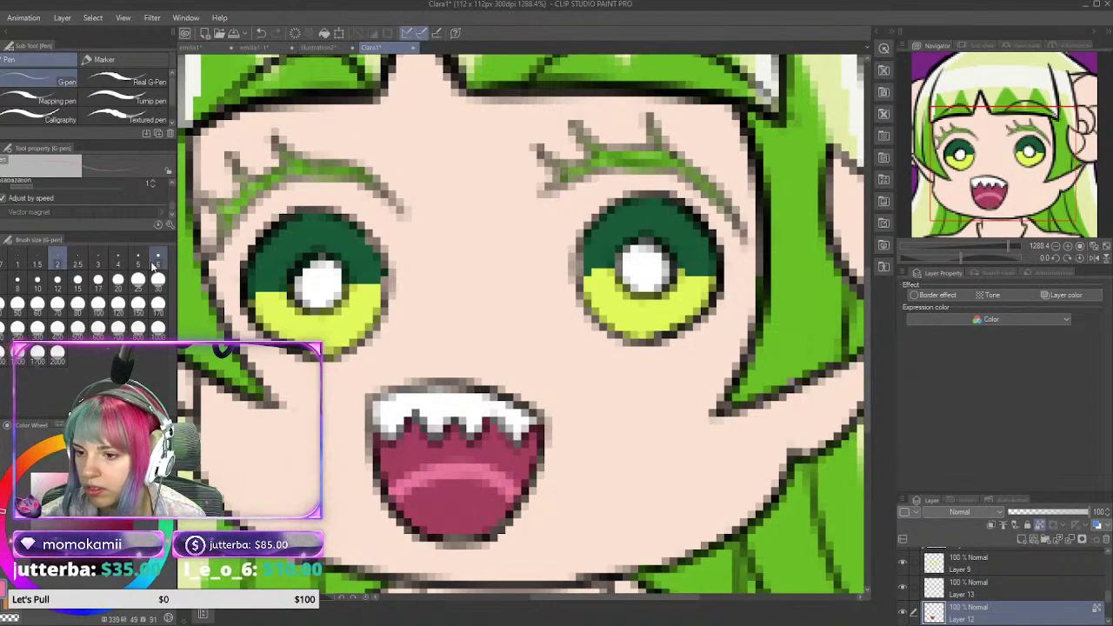
Step: Turn off the pen's anti-aliasing, set brush size 3 and fill the tongue below its curved edge with pink
scroll(172, 205, up, 2)
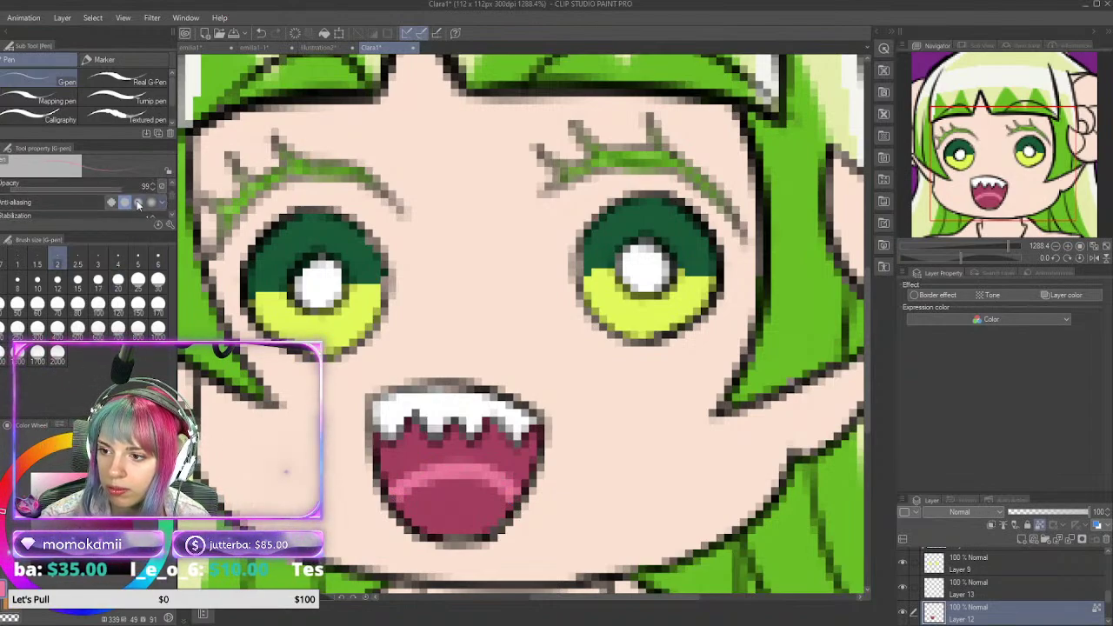
click(98, 279)
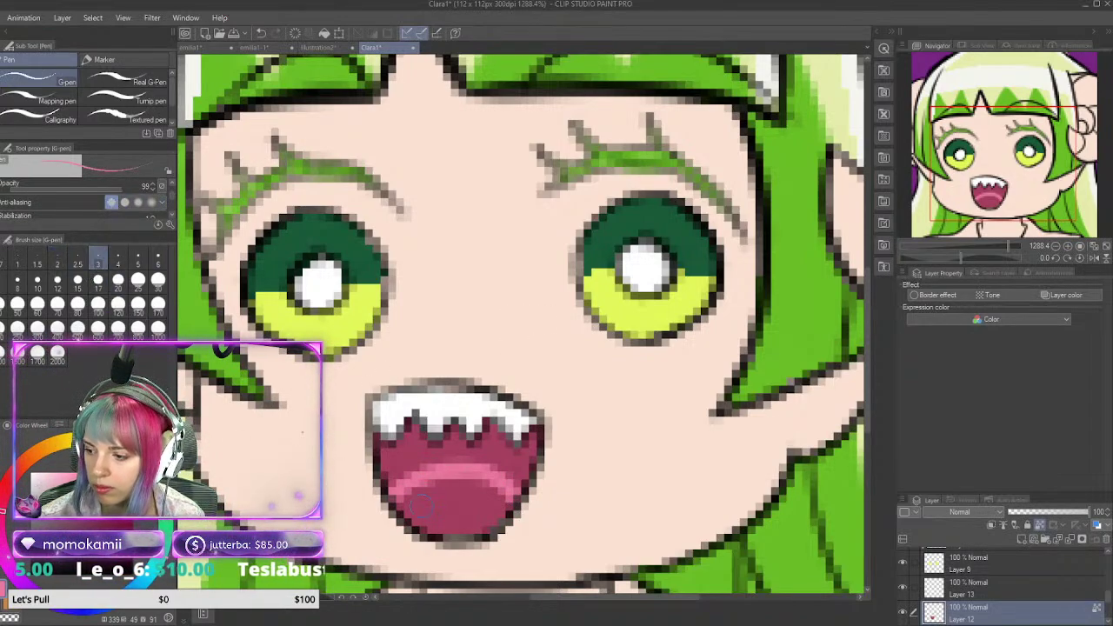
mouse_move(426, 487)
mouse_down()
mouse_move(488, 485)
mouse_move(501, 517)
mouse_move(442, 536)
mouse_move(400, 523)
mouse_move(469, 488)
mouse_move(492, 506)
mouse_move(445, 506)
mouse_up()
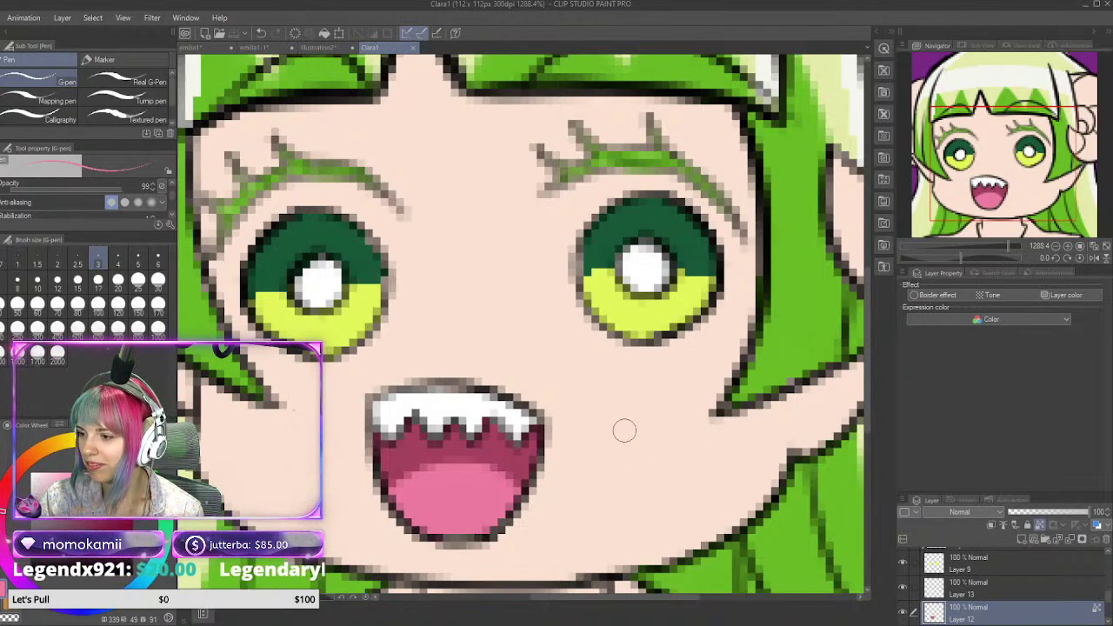
Step: Unlock transparent pixels on Layer 12 and sample the pale lilac horn color from the Illustration2 reference for the Clara1 canvas
scroll(1017, 575, up, 2)
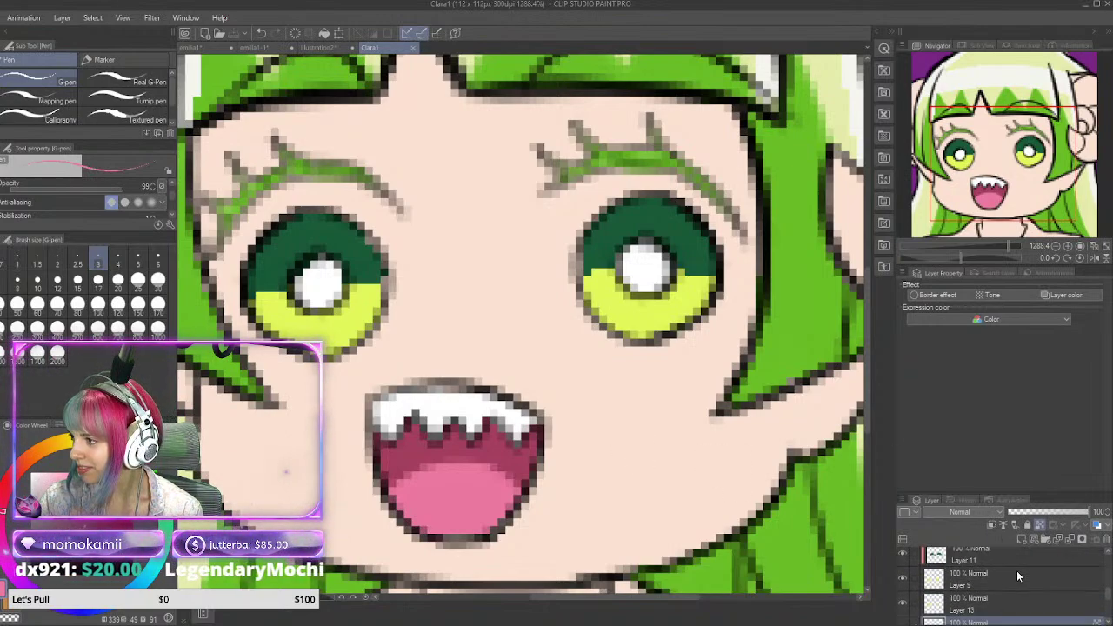
scroll(998, 567, up, 1)
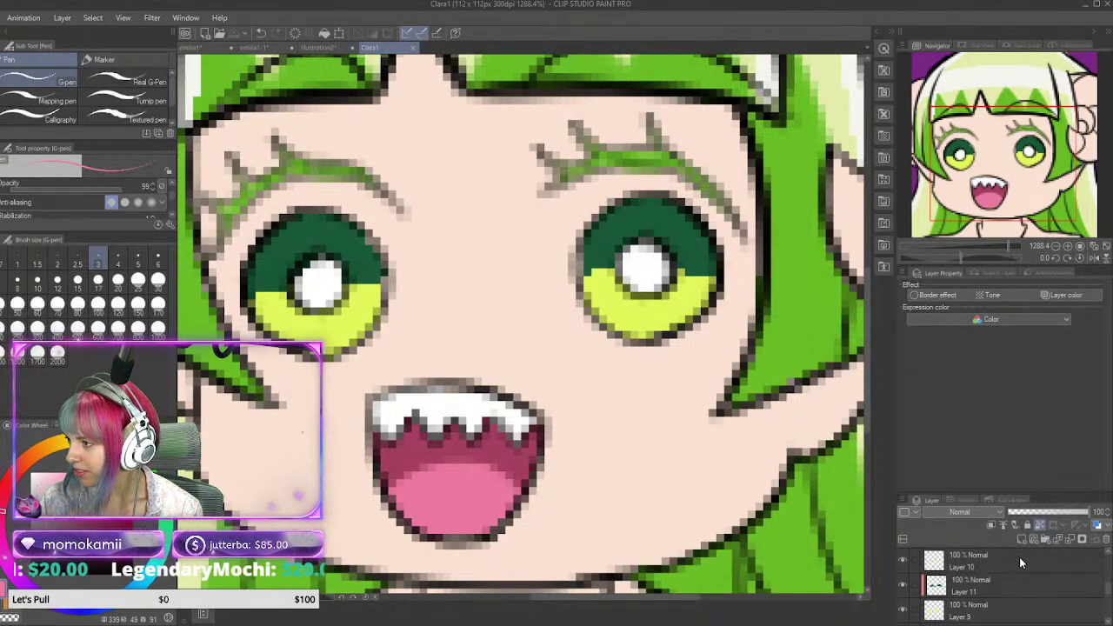
scroll(1019, 556, up, 3)
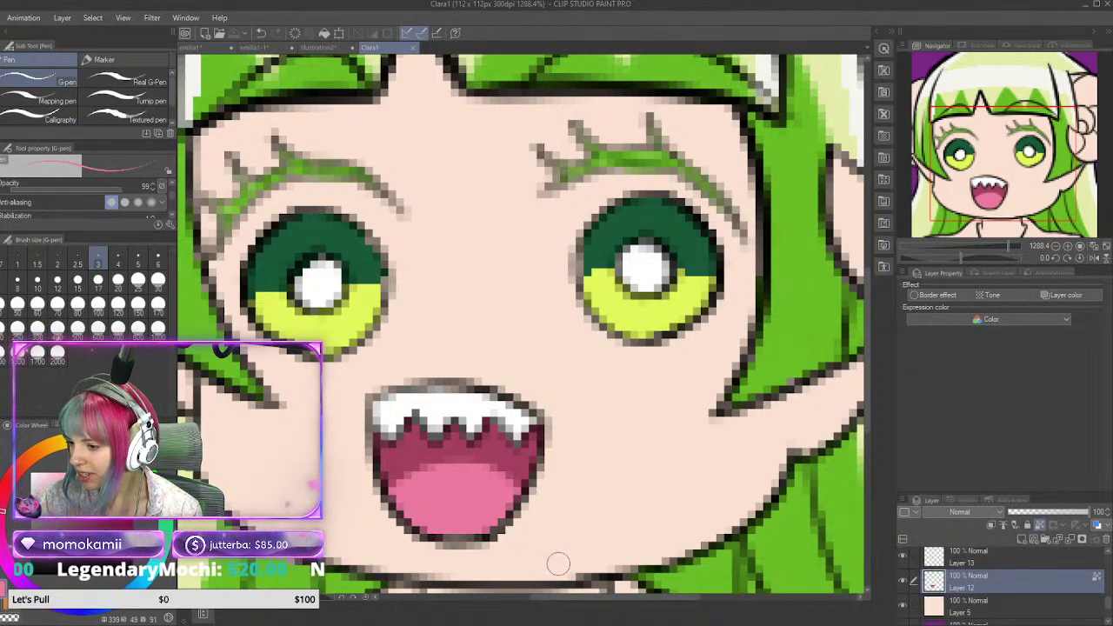
drag(570, 598, 608, 599)
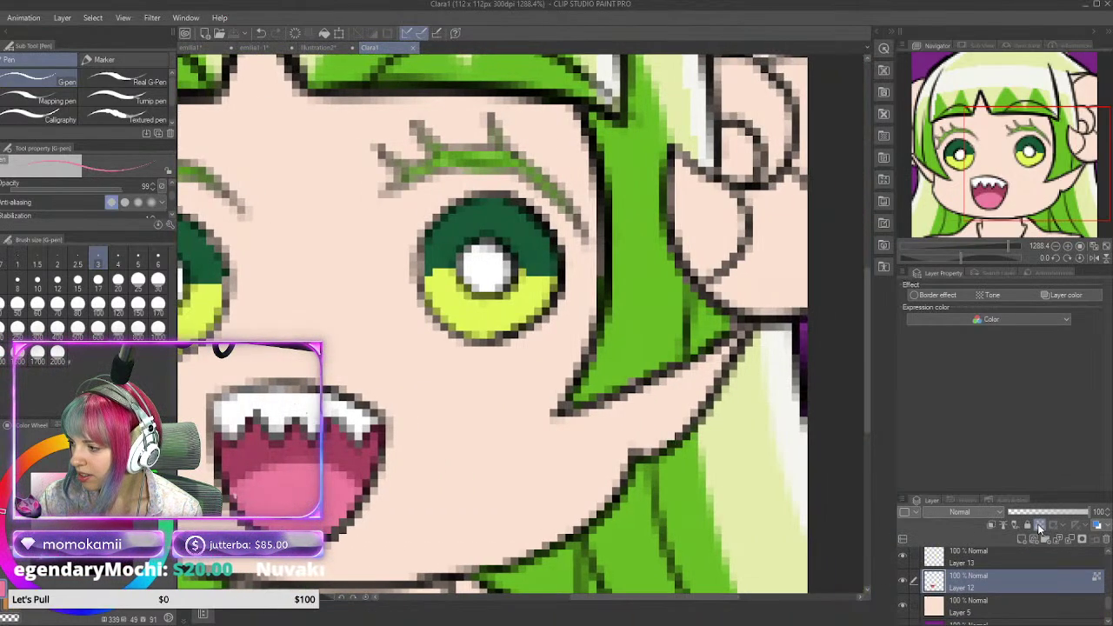
scroll(774, 288, down, 5)
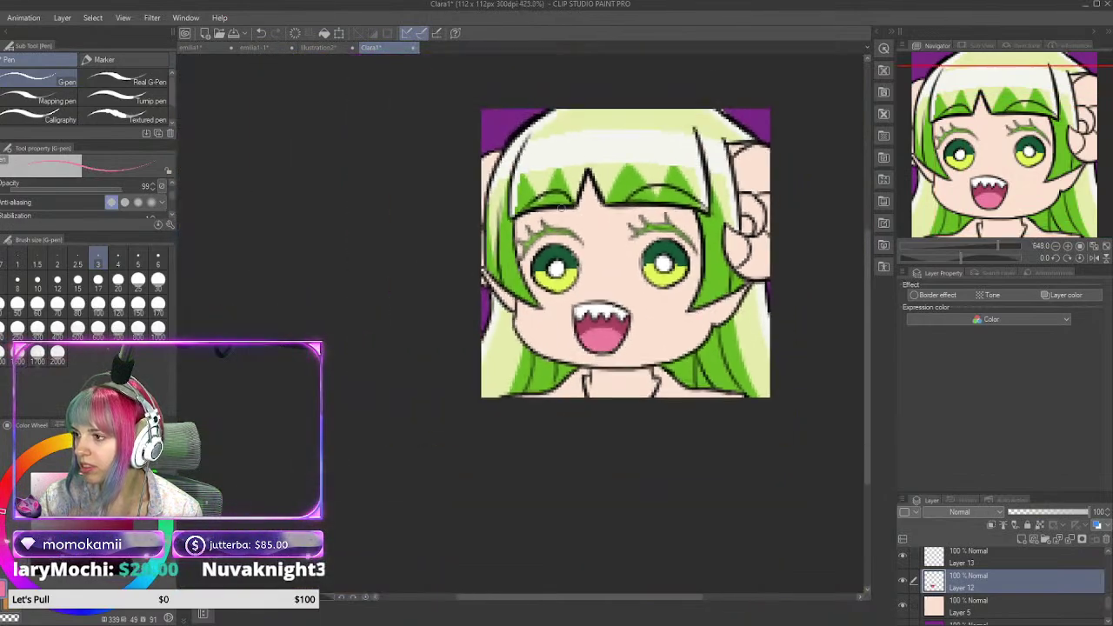
scroll(561, 209, up, 3)
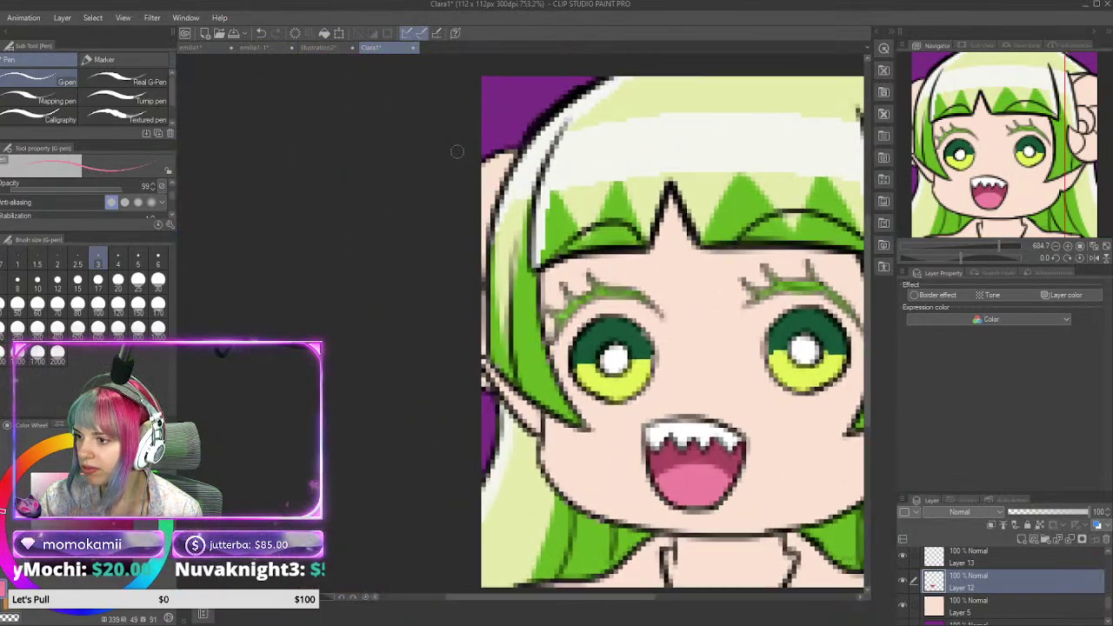
click(326, 49)
key(i)
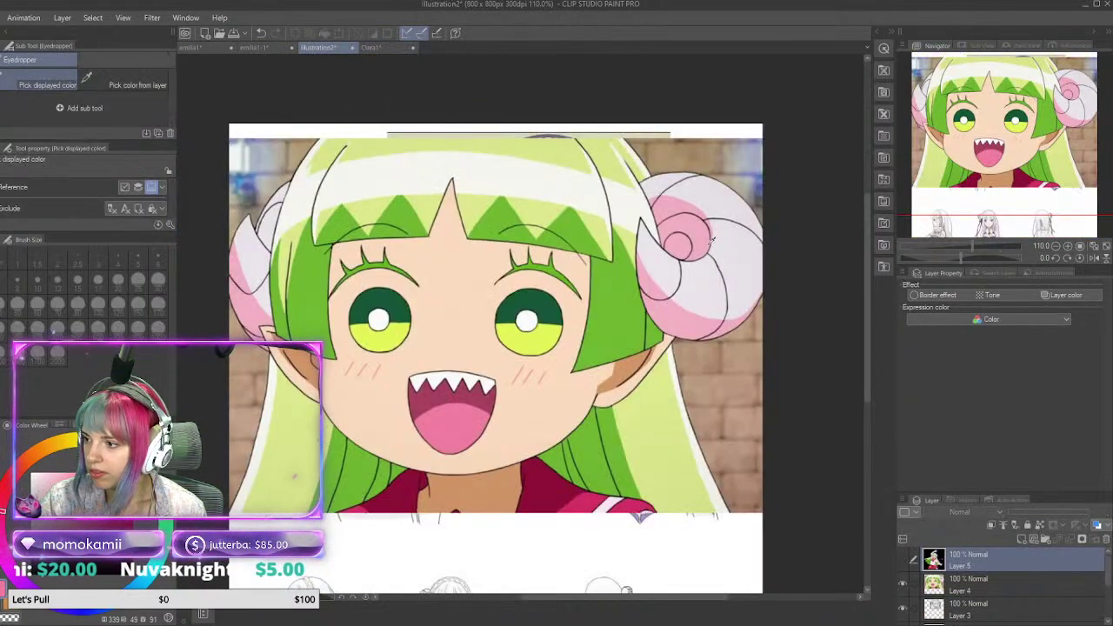
key(p)
click(380, 49)
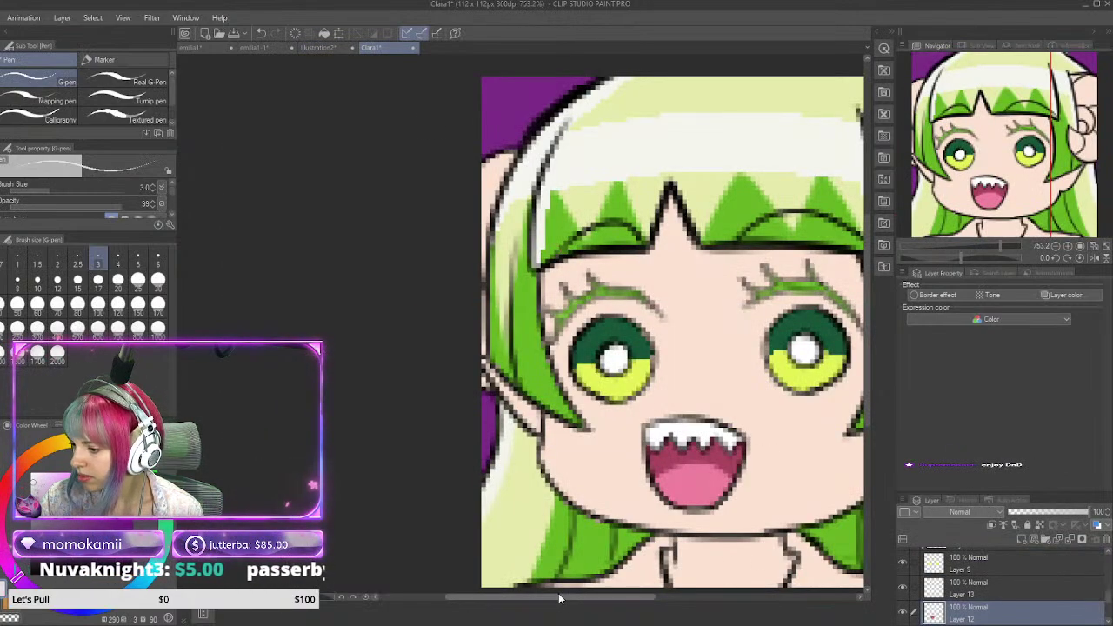
Step: Hide the skin color layer, Layer 5, and paint the horn on the left side of the head pale lilac
drag(559, 596, 720, 596)
scroll(943, 606, down, 2)
scroll(944, 605, down, 1)
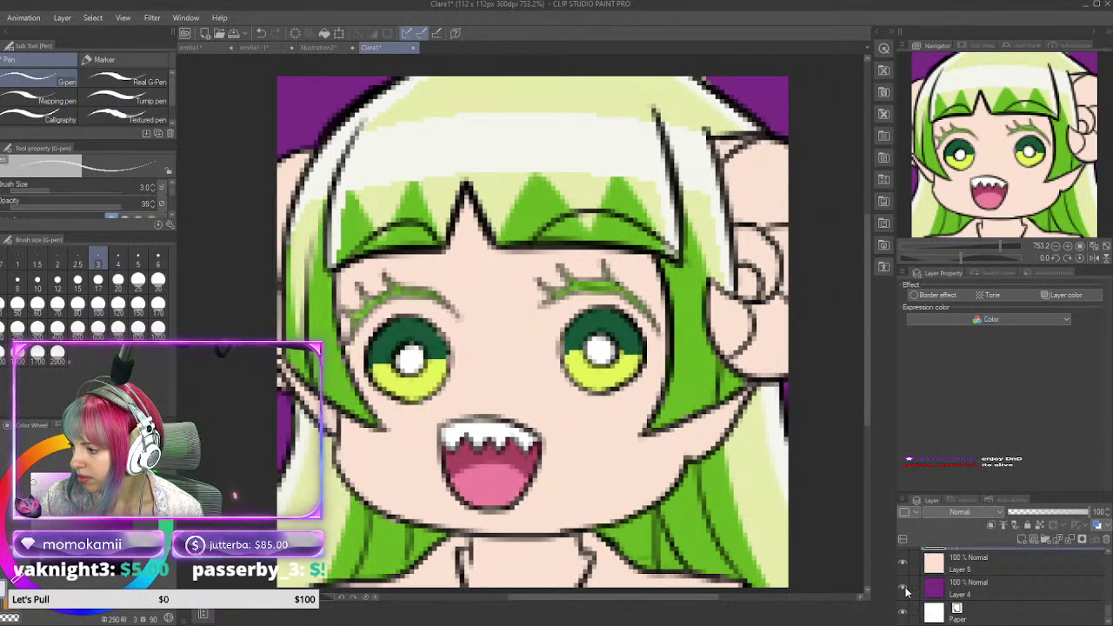
click(904, 566)
scroll(231, 180, up, 4)
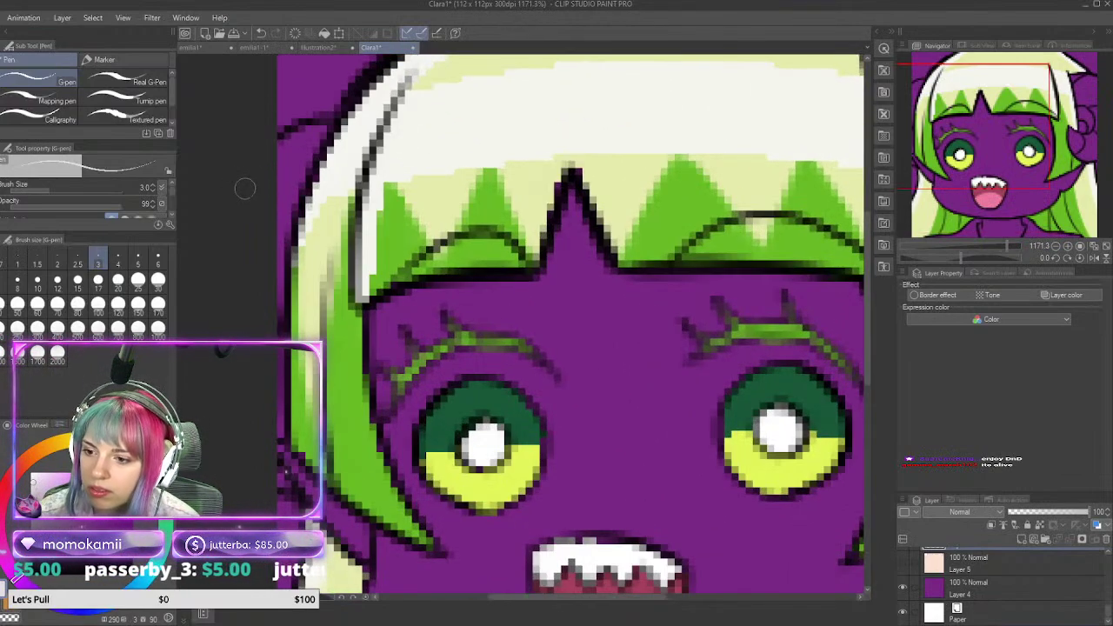
mouse_move(294, 158)
mouse_down()
mouse_move(278, 144)
mouse_move(319, 131)
mouse_move(283, 213)
mouse_move(306, 193)
mouse_move(272, 286)
mouse_up()
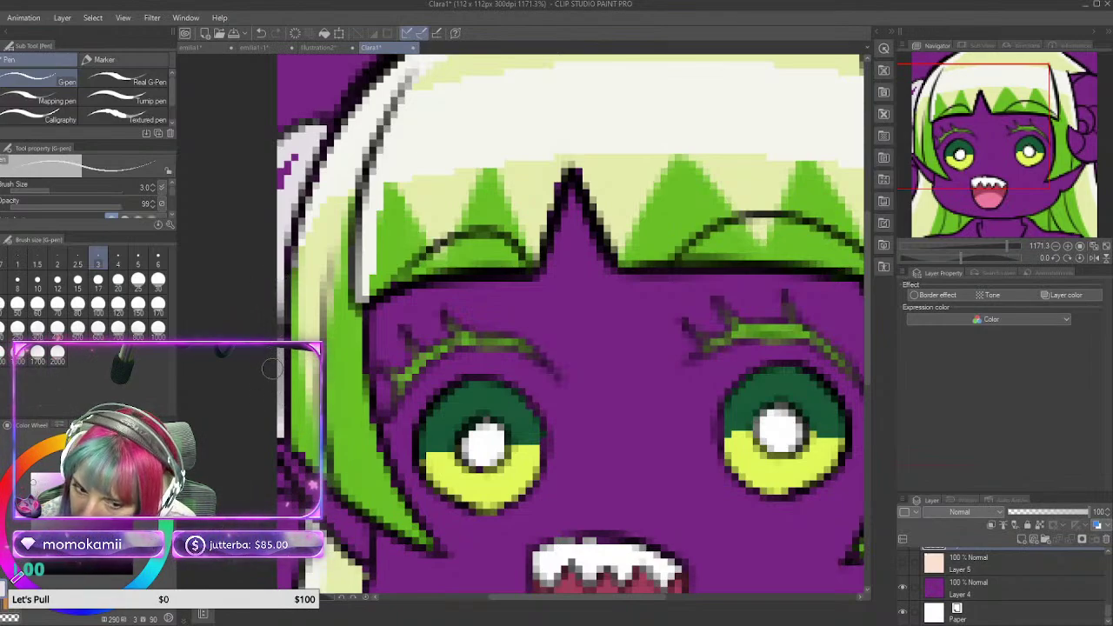
drag(280, 166, 294, 159)
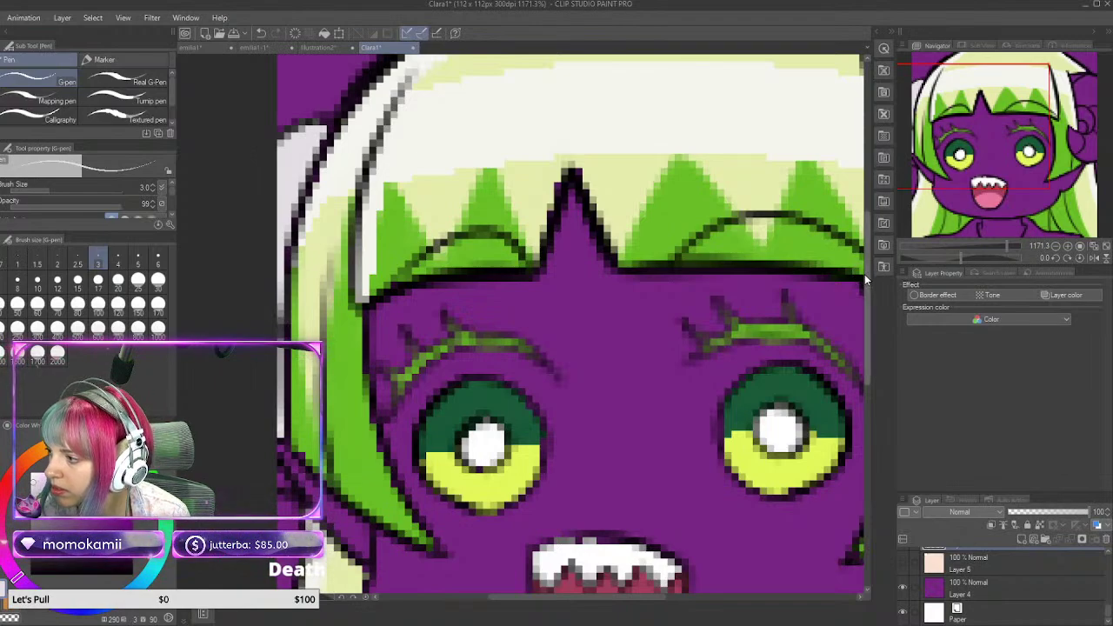
Step: Set the pen to size 2 and paint pale lilac along the inner edges of the curled horn on the right side of the head
drag(864, 274, 863, 326)
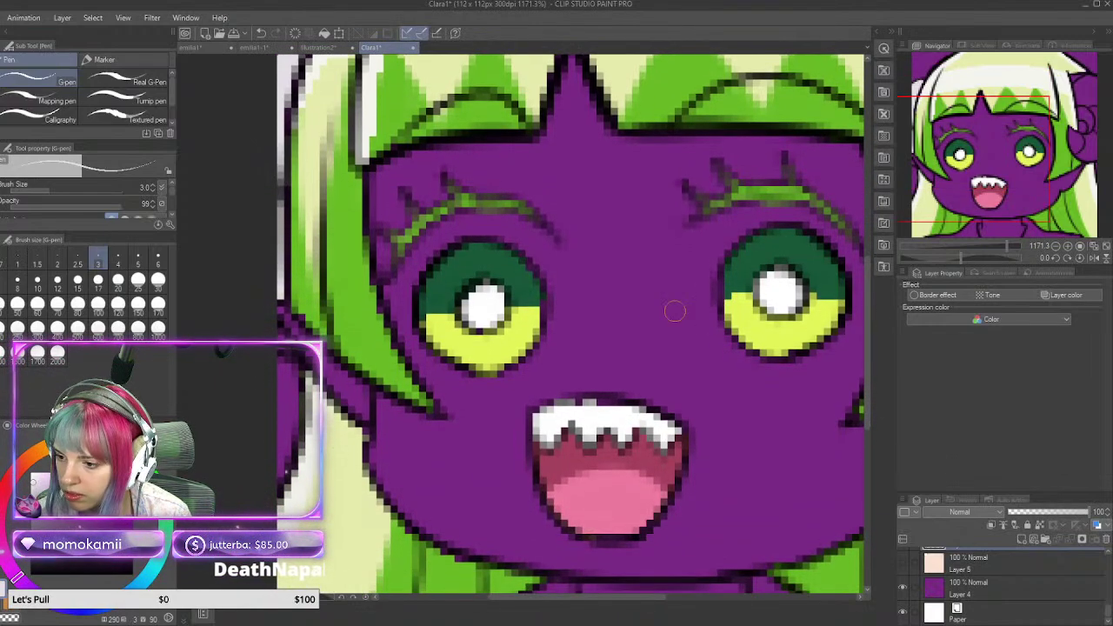
click(58, 258)
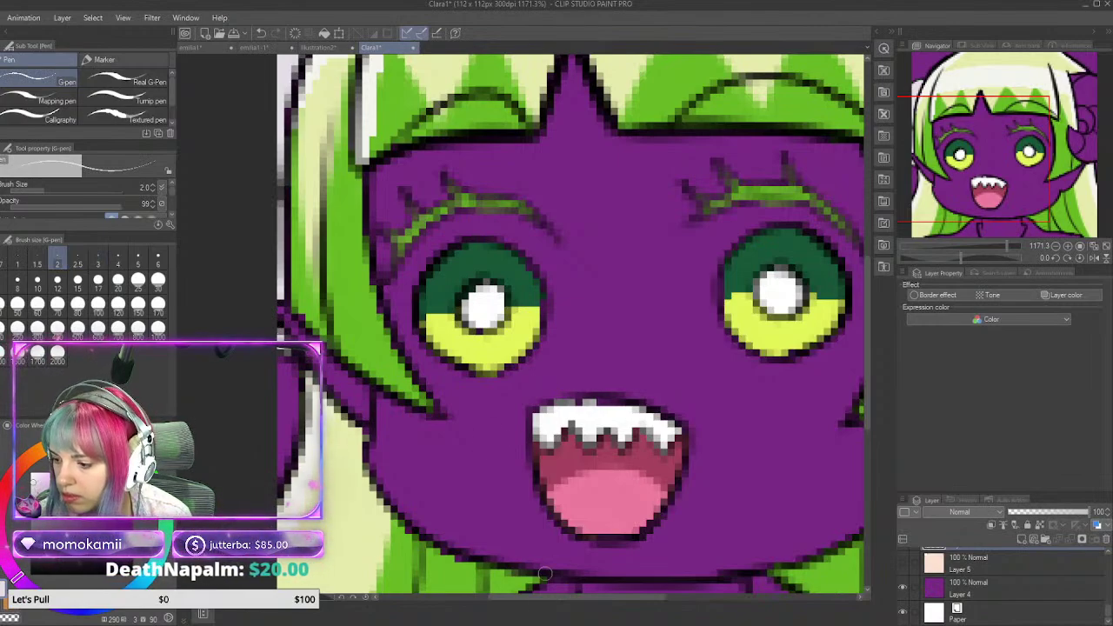
drag(519, 604, 626, 604)
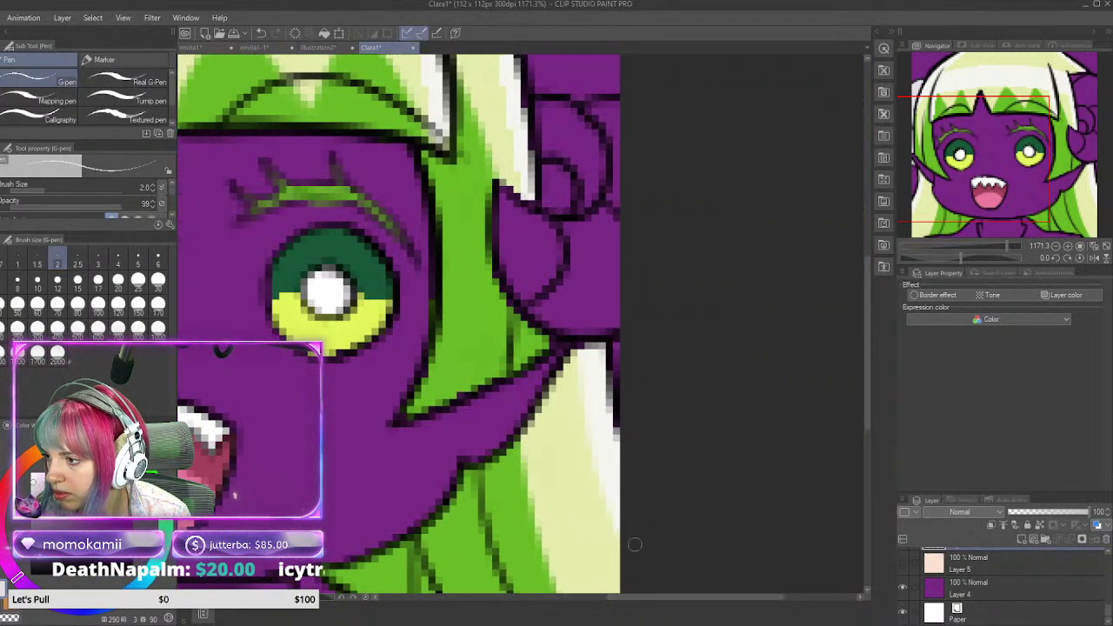
drag(866, 326, 866, 271)
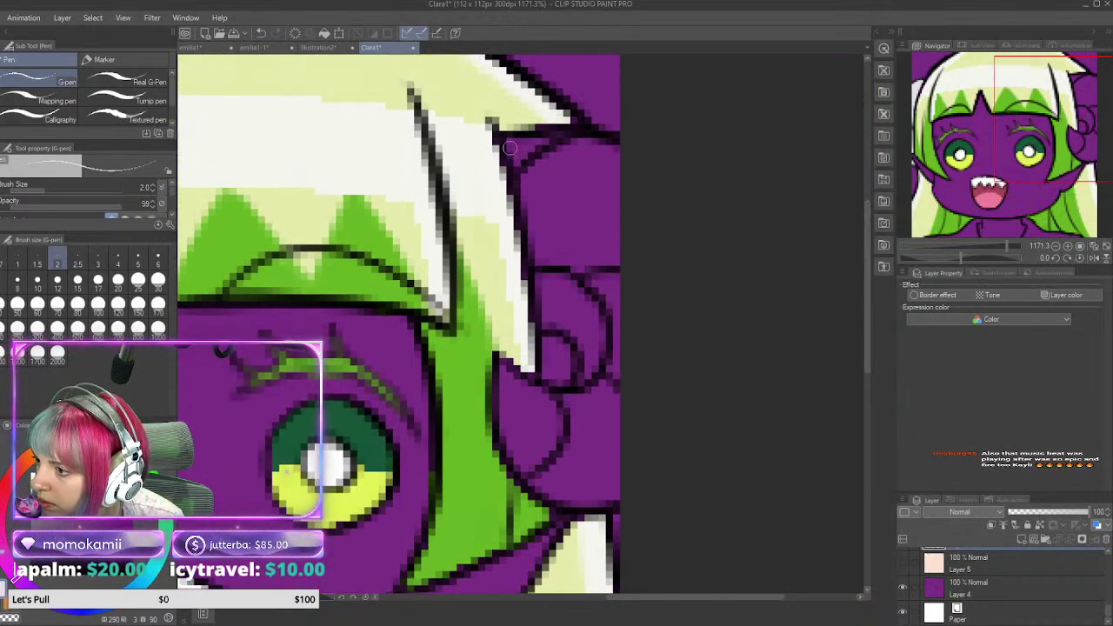
mouse_move(510, 147)
mouse_down()
mouse_move(519, 175)
mouse_move(514, 138)
mouse_move(616, 155)
mouse_move(621, 315)
mouse_up()
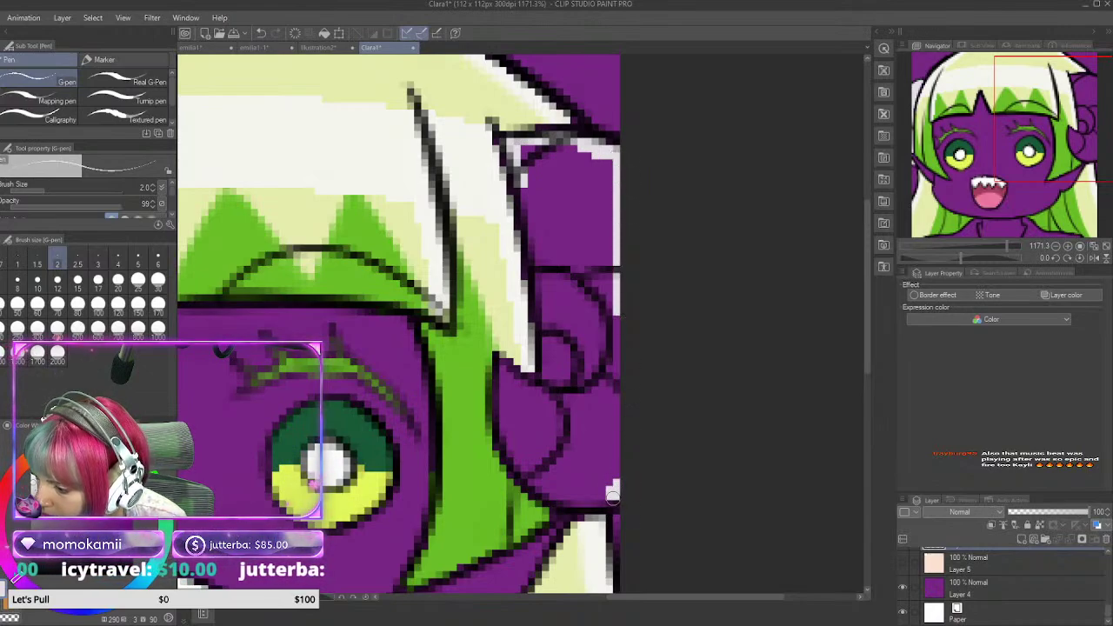
drag(590, 499, 548, 492)
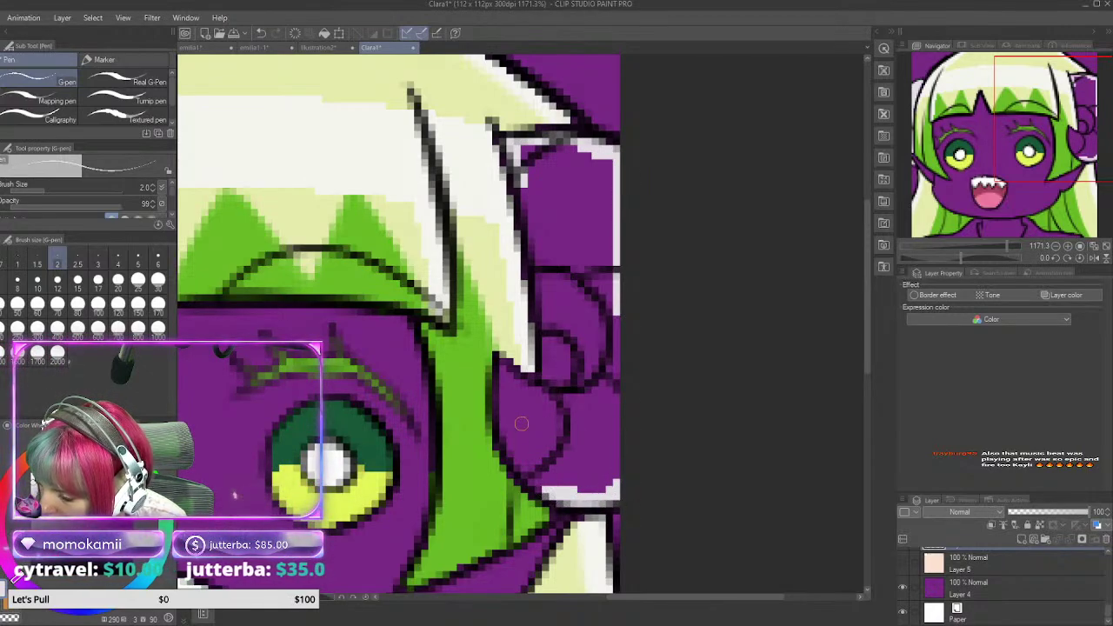
mouse_move(509, 453)
mouse_down()
mouse_move(551, 492)
mouse_move(519, 465)
mouse_move(503, 423)
mouse_move(500, 362)
mouse_move(506, 396)
mouse_move(521, 381)
mouse_move(503, 371)
mouse_move(544, 355)
mouse_move(523, 184)
mouse_move(542, 311)
mouse_up()
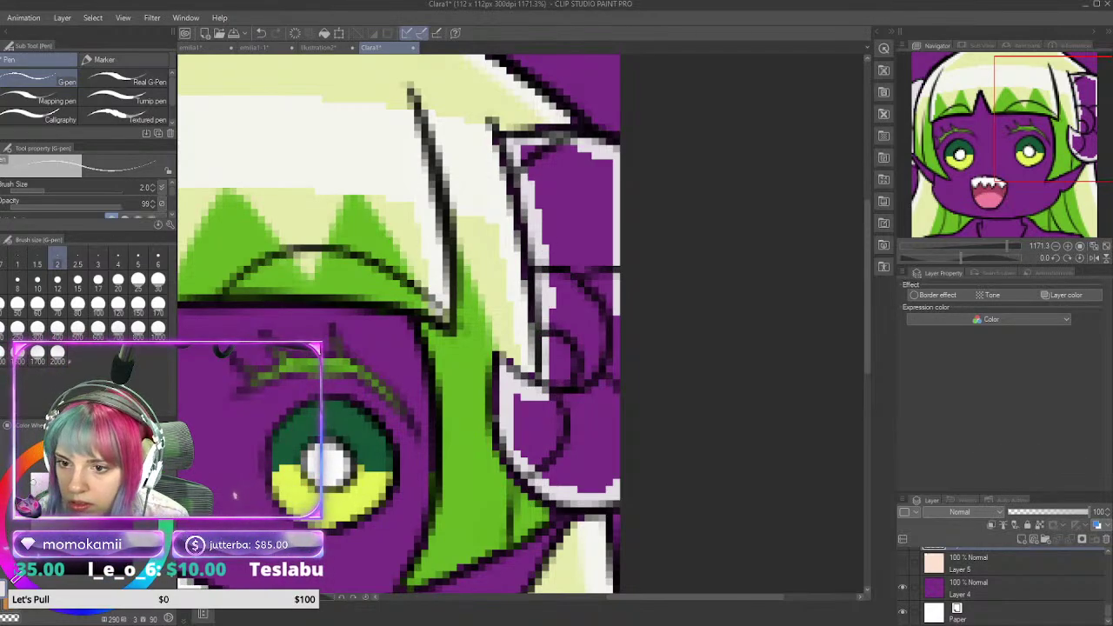
Step: Fill the rest of the curled horn with pale lilac and show the skin color layer, Layer 5, again
key(g)
click(612, 203)
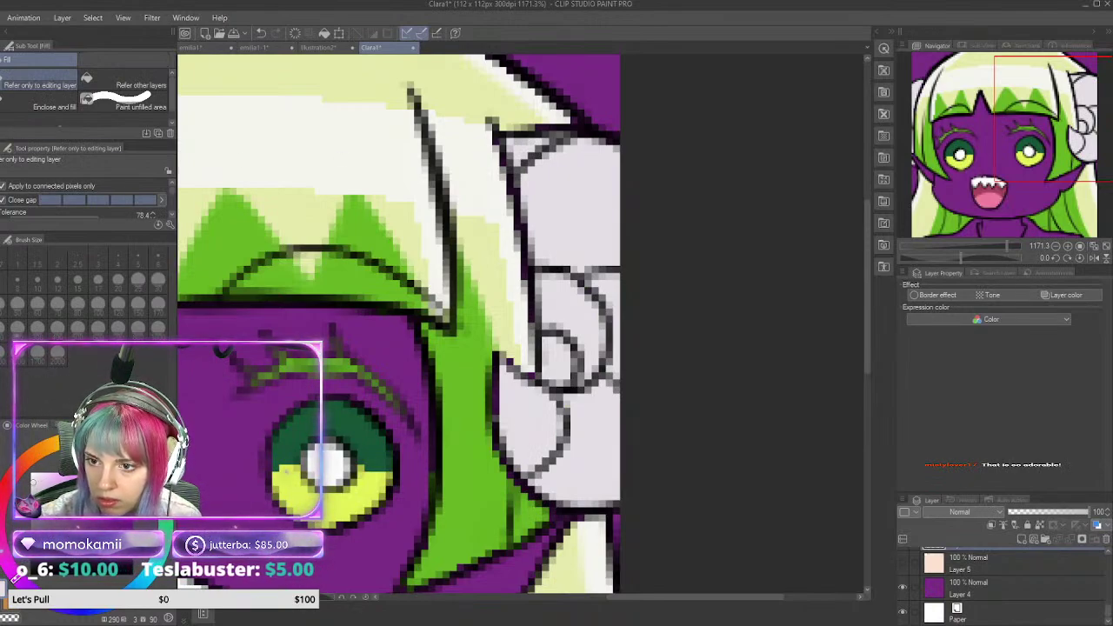
key(p)
key(p)
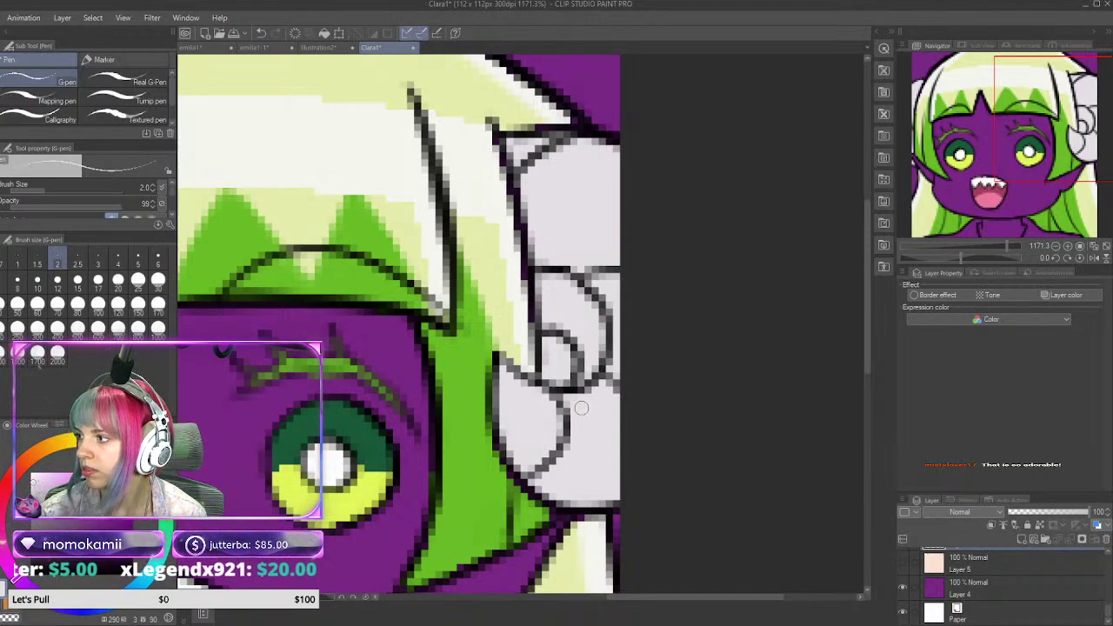
scroll(582, 408, down, 6)
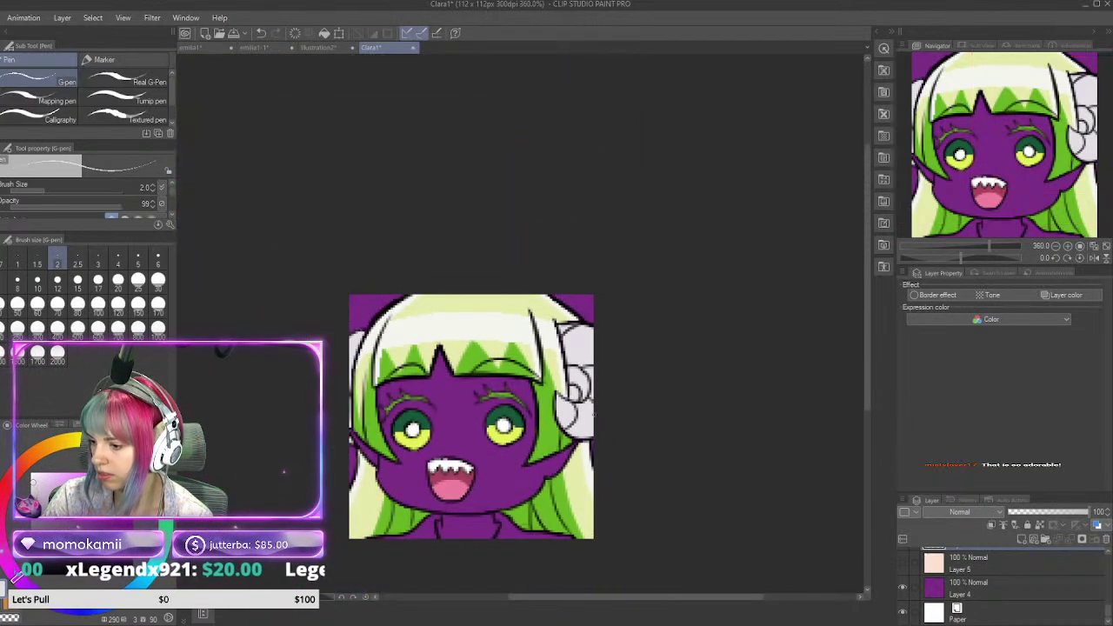
click(903, 564)
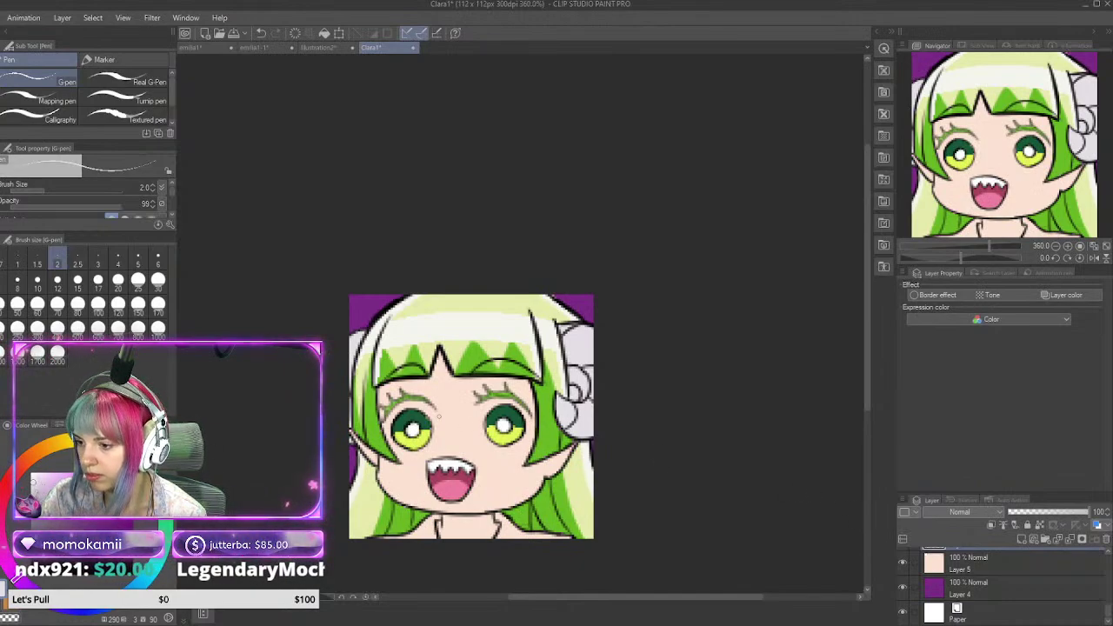
Step: Sample the pink from the horn in the Illustration2 reference and add a clipped layer above Layer 12 in Clara1
scroll(438, 416, down, 3)
scroll(469, 504, up, 1)
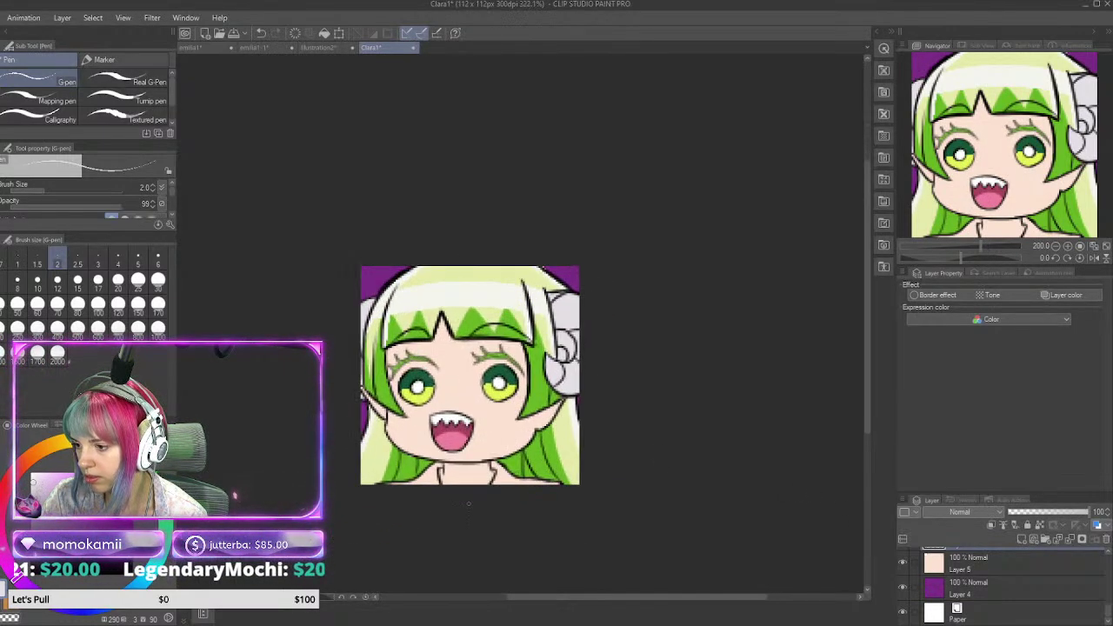
scroll(469, 502, up, 4)
scroll(396, 497, down, 2)
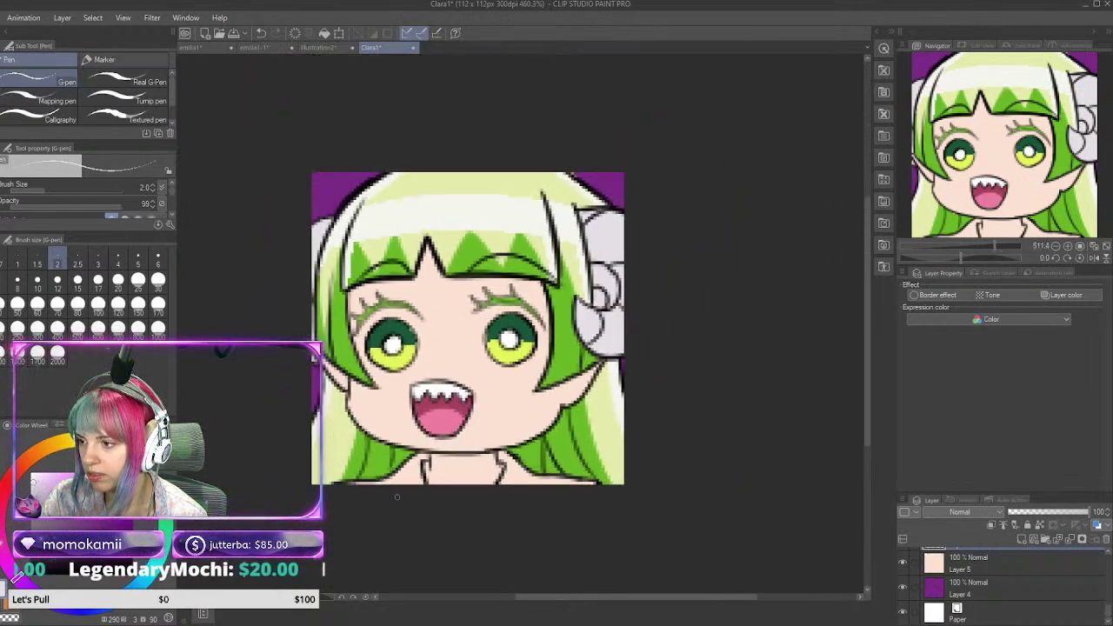
scroll(580, 222, up, 1)
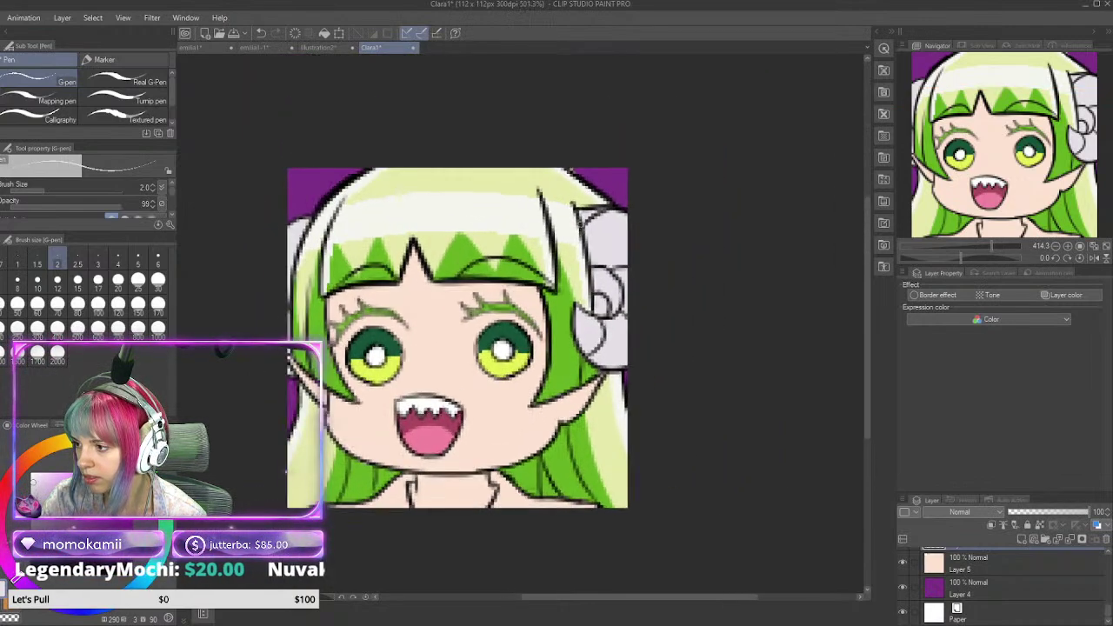
click(320, 48)
key(alt)
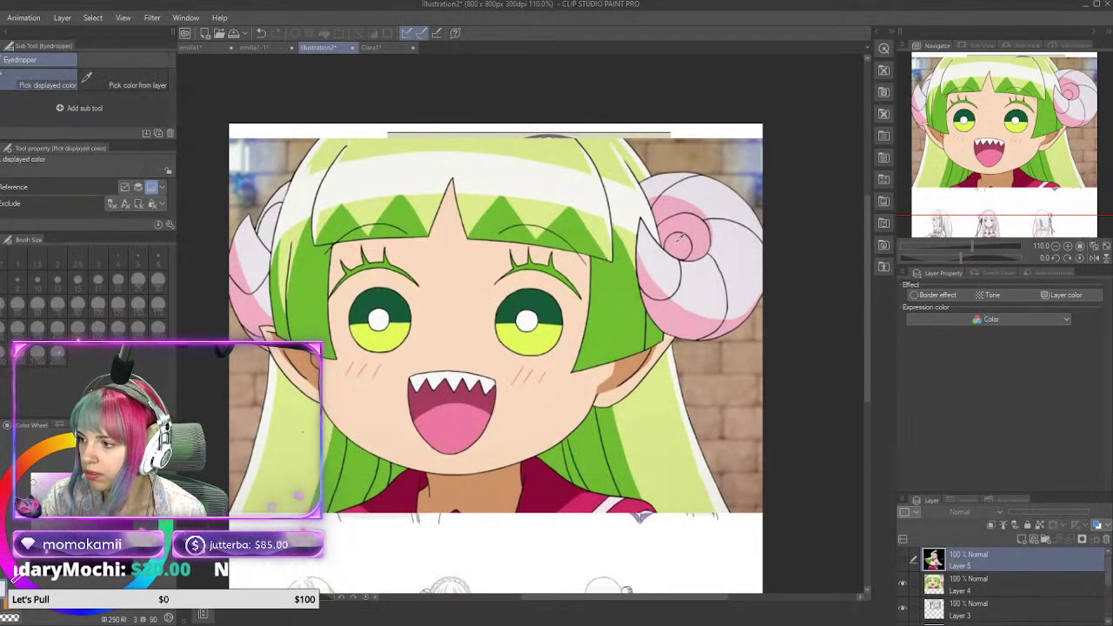
click(369, 47)
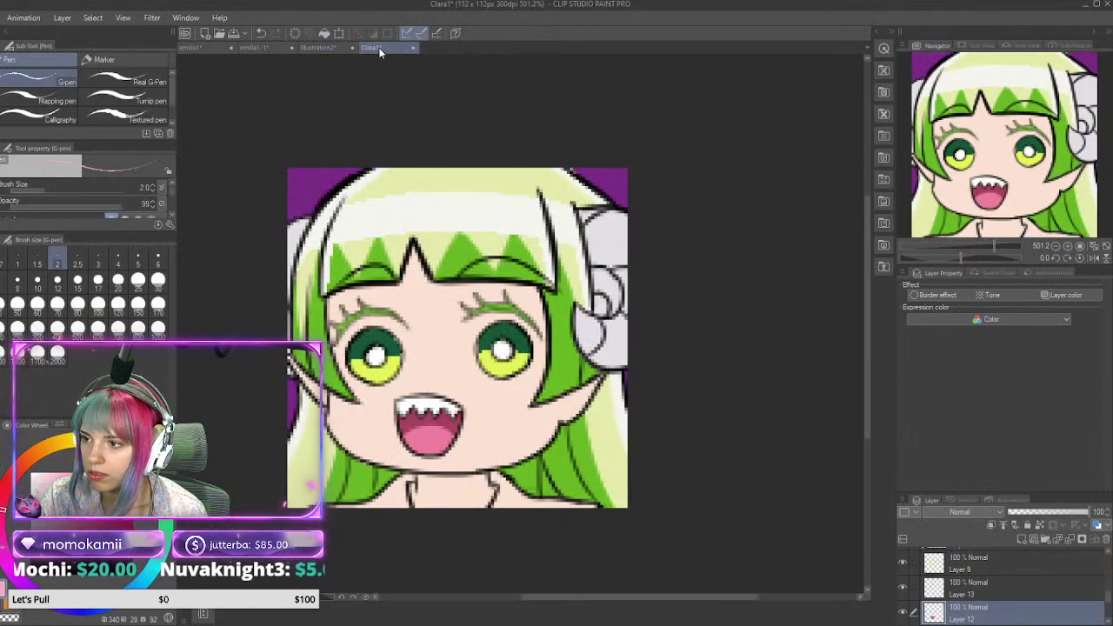
scroll(703, 386, up, 3)
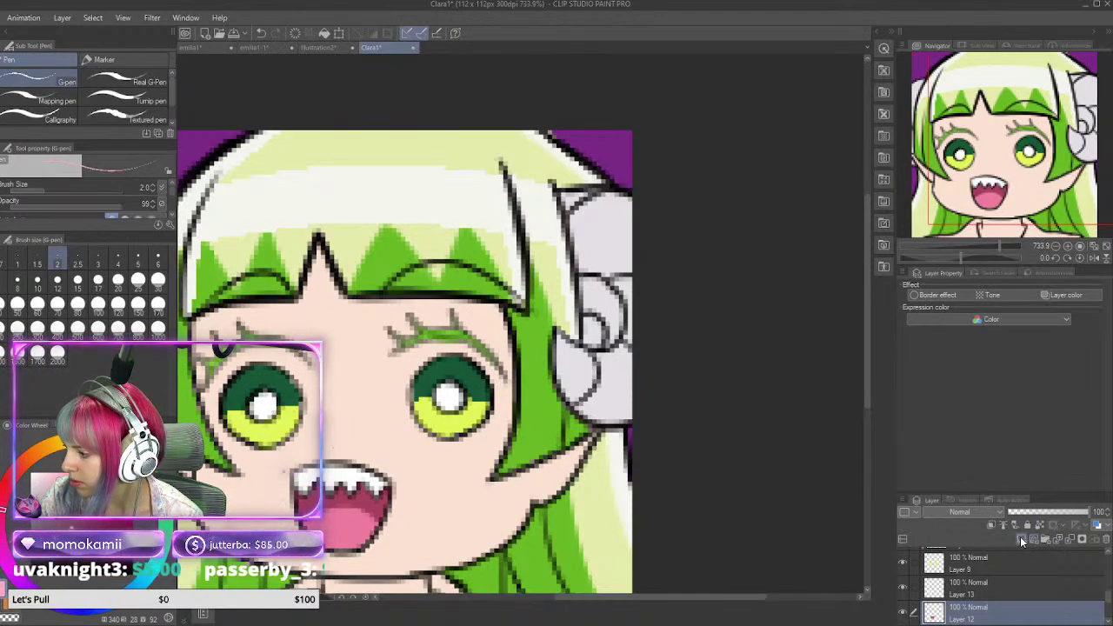
click(1020, 538)
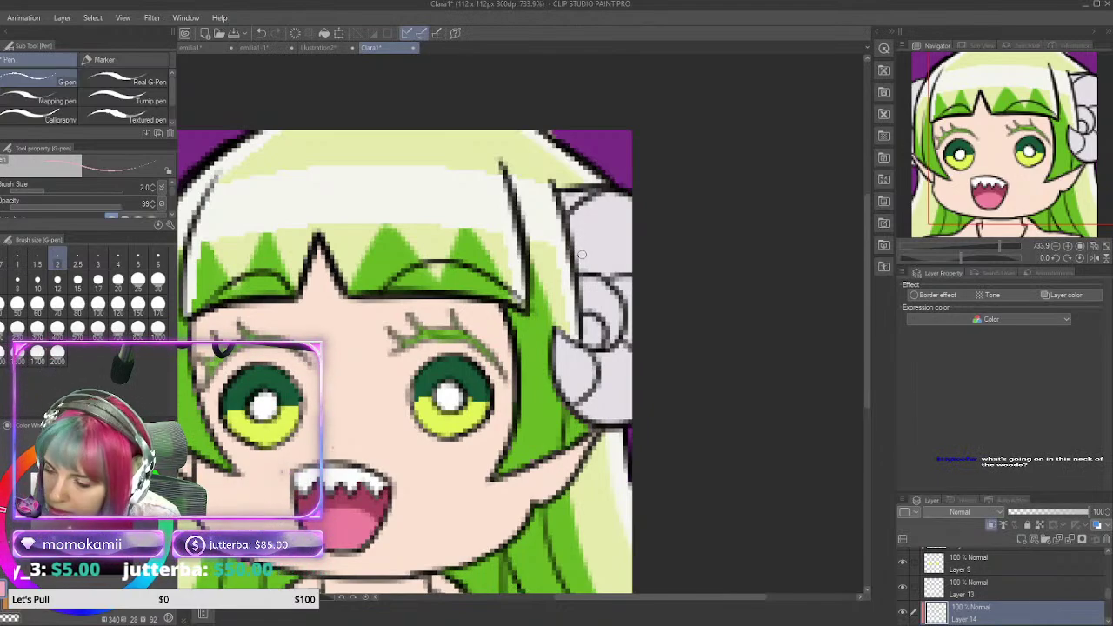
drag(575, 248, 626, 280)
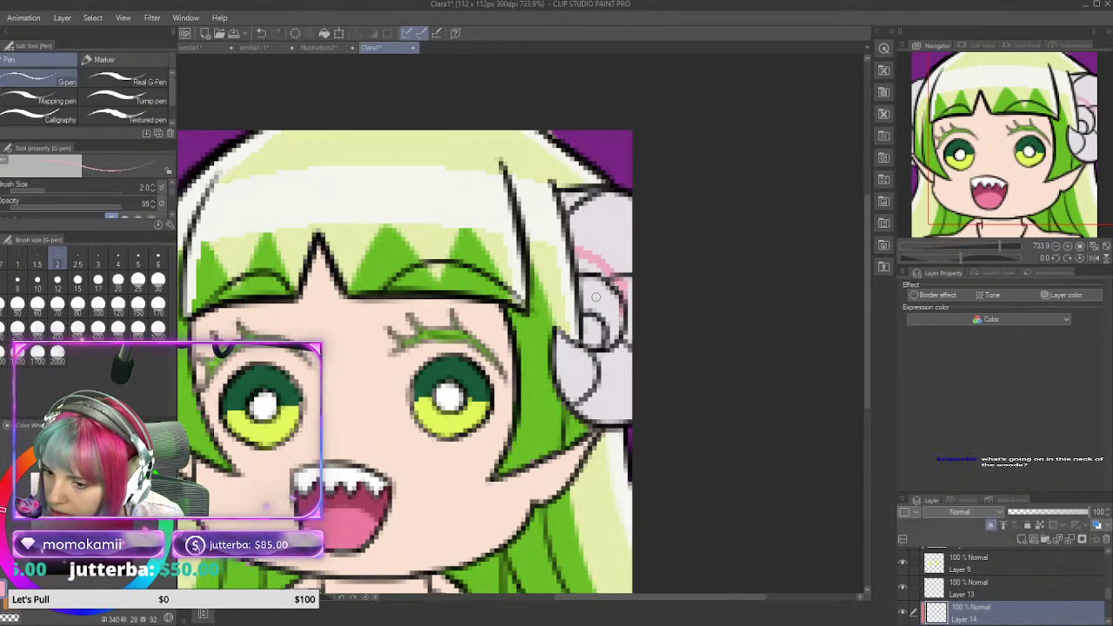
key(ctrl+z)
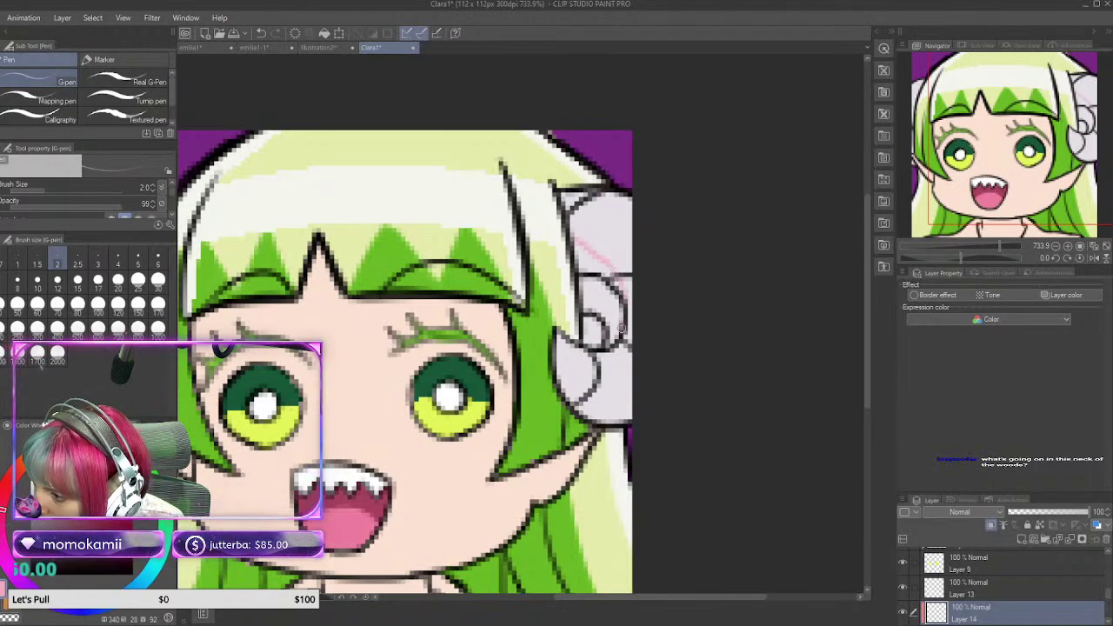
drag(578, 242, 624, 279)
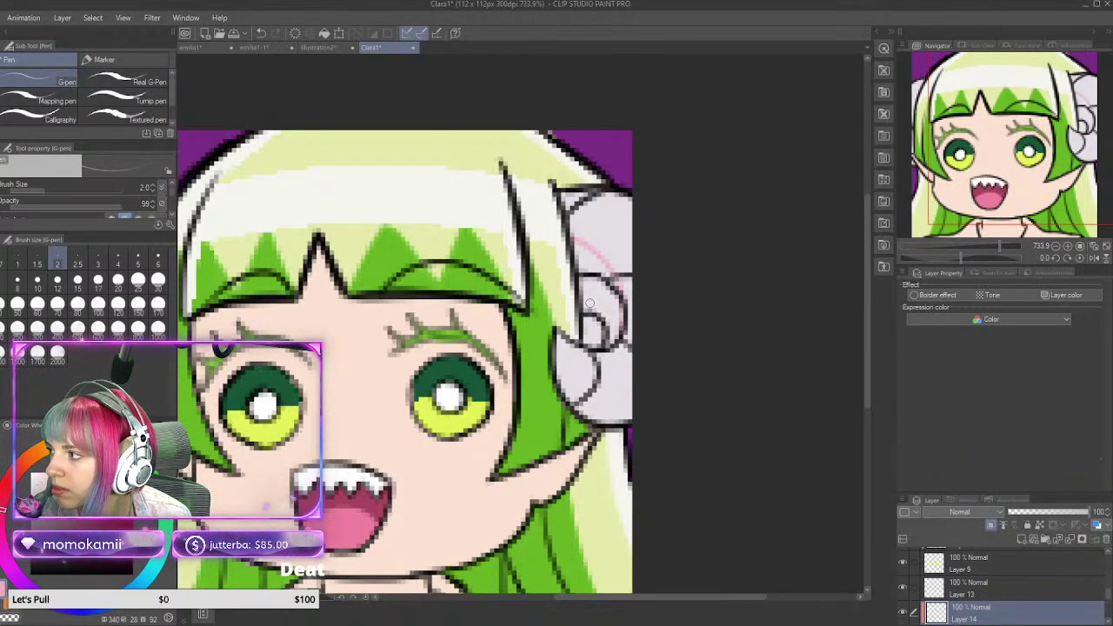
key(ctrl+z)
Step: Set the pen to size 5 and paint pink on the curled horn's spiral center and along its lower edge on Layer 14
click(171, 218)
click(171, 219)
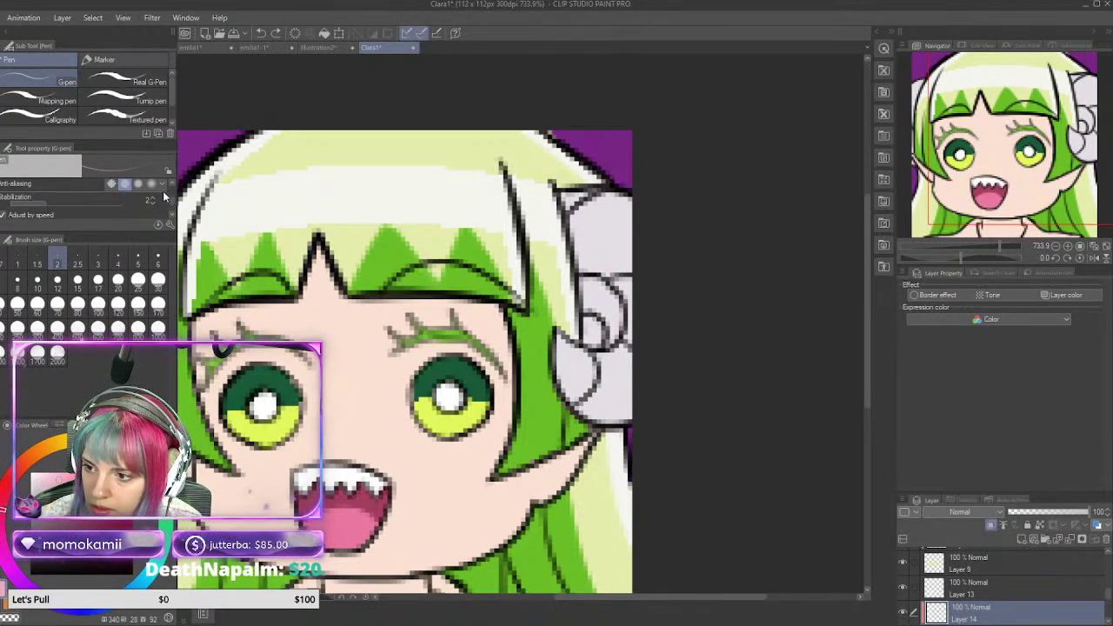
click(137, 261)
mouse_move(569, 246)
mouse_down()
mouse_move(607, 256)
mouse_move(634, 309)
mouse_move(613, 335)
mouse_up()
key(ctrl+z)
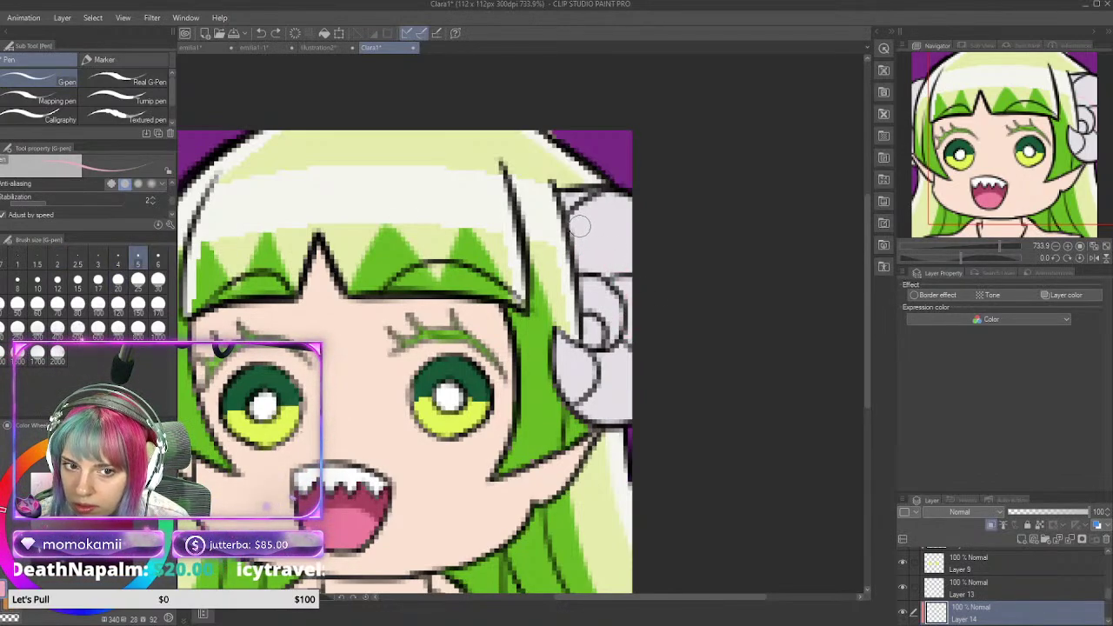
mouse_move(571, 249)
mouse_down()
mouse_move(617, 288)
mouse_move(619, 325)
mouse_up()
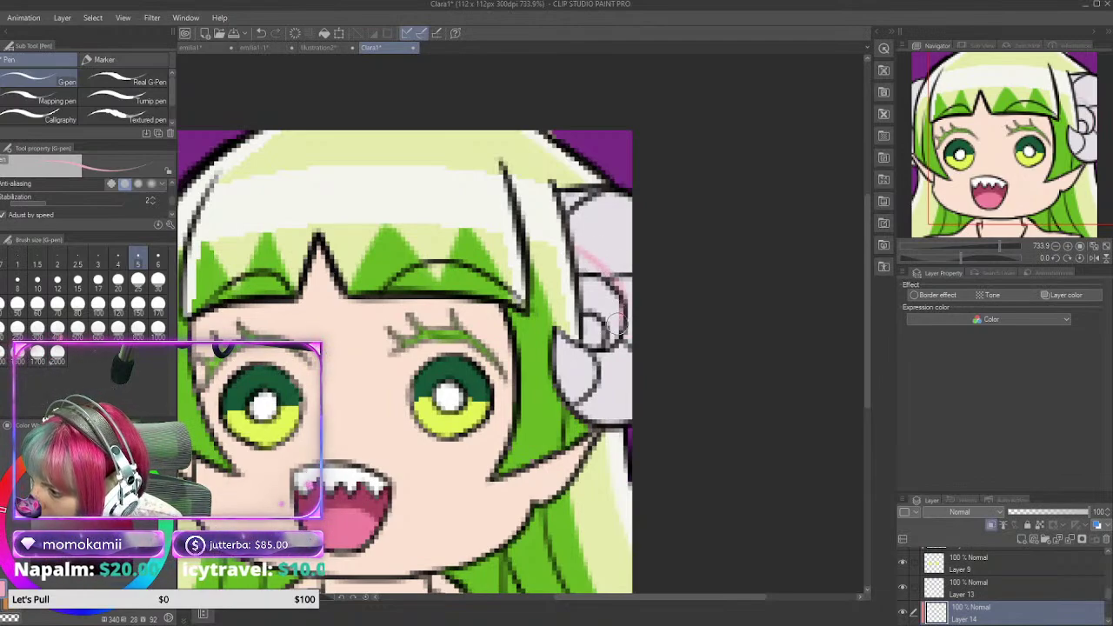
mouse_move(594, 278)
mouse_down()
mouse_move(591, 338)
mouse_move(582, 260)
mouse_move(615, 312)
mouse_move(607, 338)
mouse_move(592, 338)
mouse_move(608, 321)
mouse_move(600, 284)
mouse_move(579, 266)
mouse_move(604, 284)
mouse_move(613, 313)
mouse_move(592, 326)
mouse_move(606, 319)
mouse_move(591, 295)
mouse_up()
mouse_move(557, 328)
mouse_down()
mouse_move(559, 355)
mouse_move(626, 422)
mouse_up()
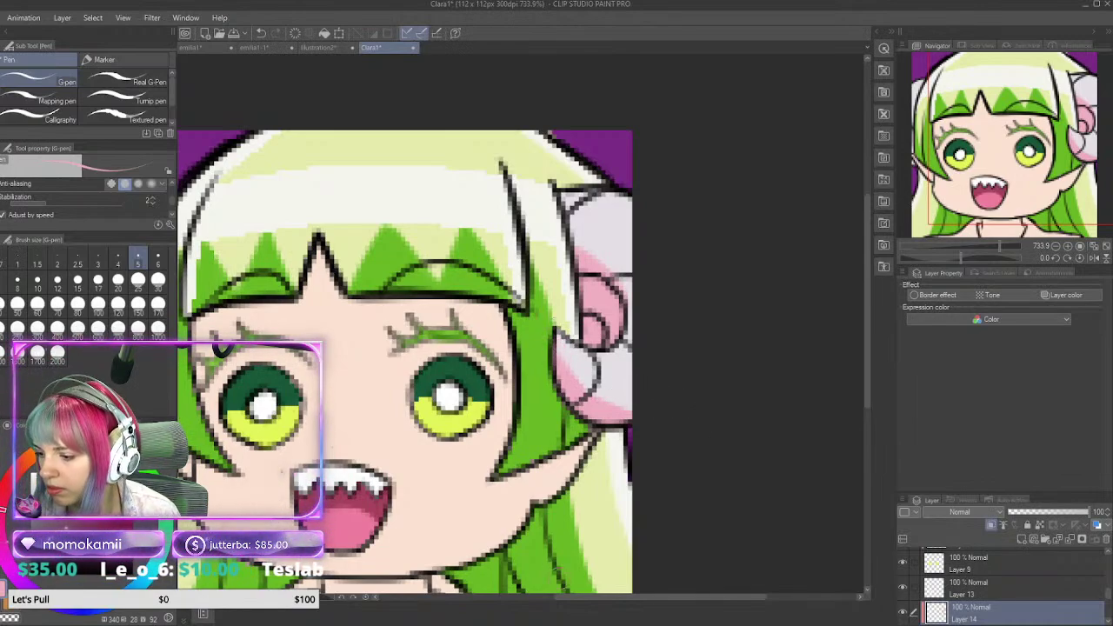
drag(579, 598, 526, 598)
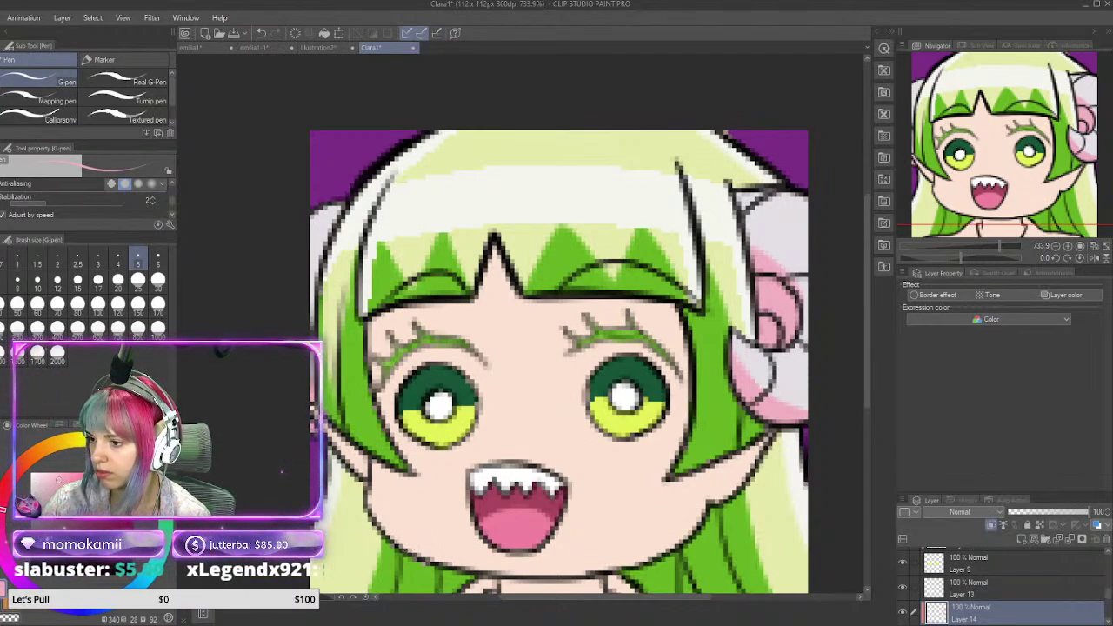
Step: Select the line art layer, Layer 2, and examine the colored emote as a whole
scroll(982, 589, down, 5)
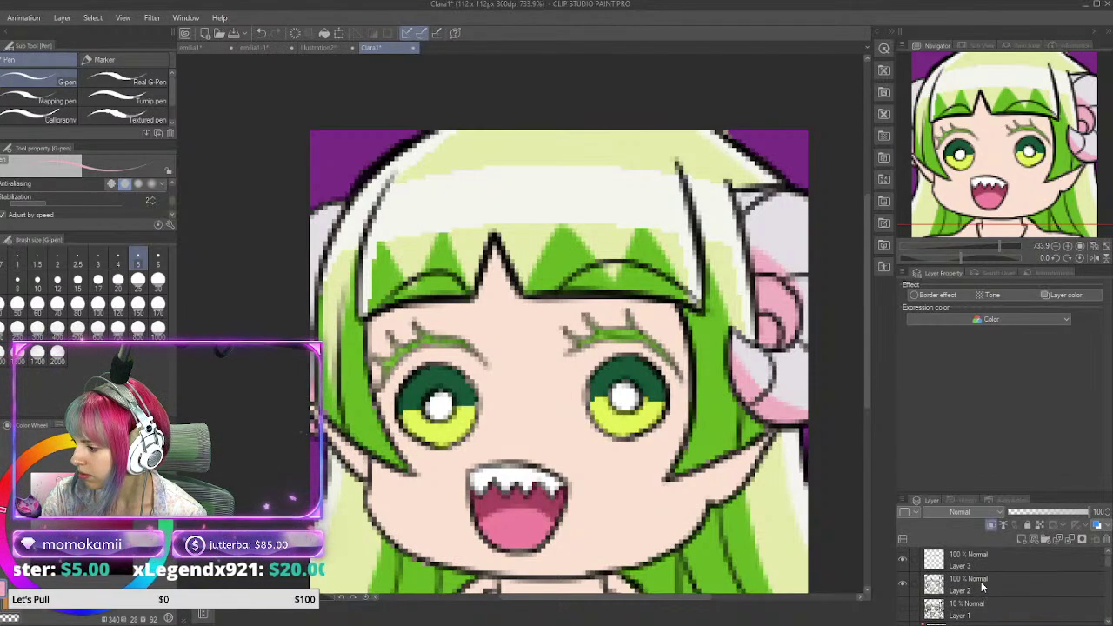
click(967, 588)
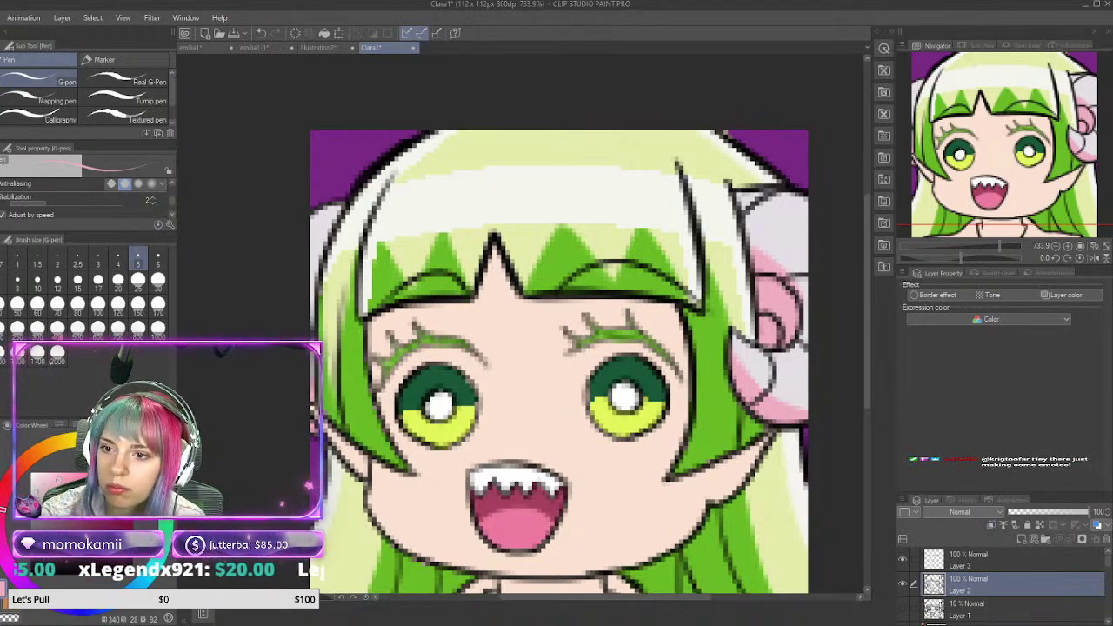
click(138, 261)
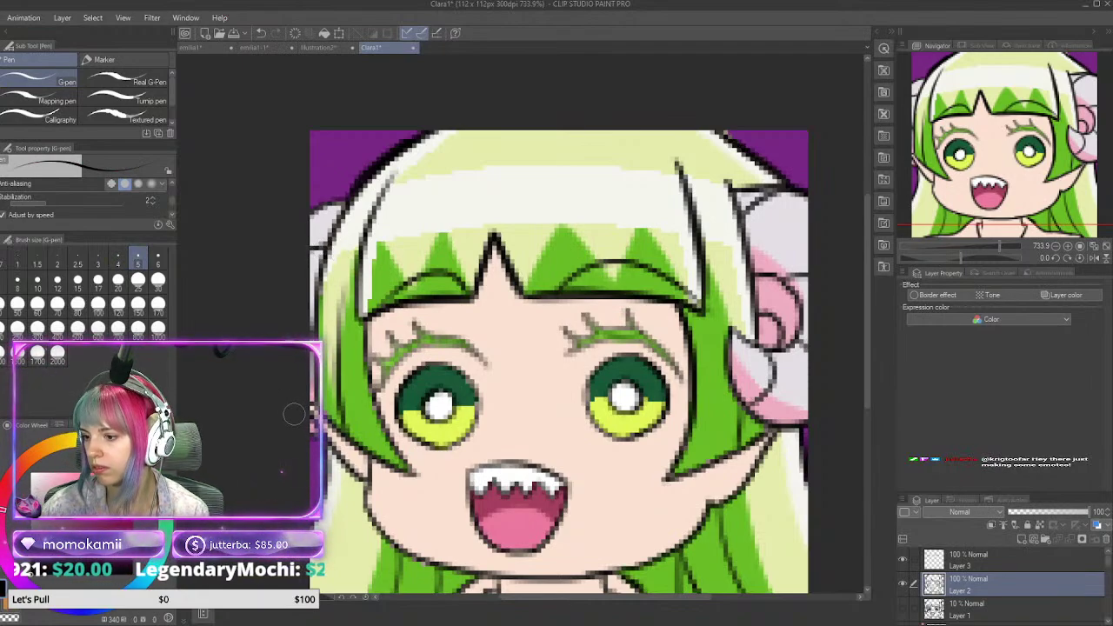
scroll(293, 414, down, 3)
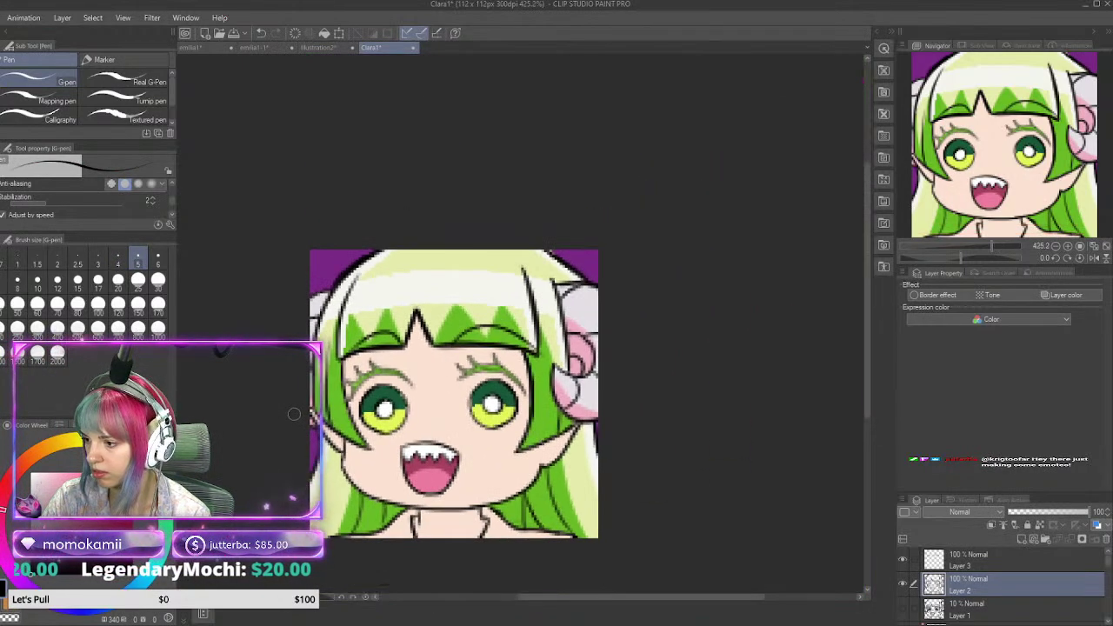
scroll(298, 413, up, 1)
scroll(367, 453, up, 1)
scroll(369, 452, down, 2)
scroll(368, 450, down, 1)
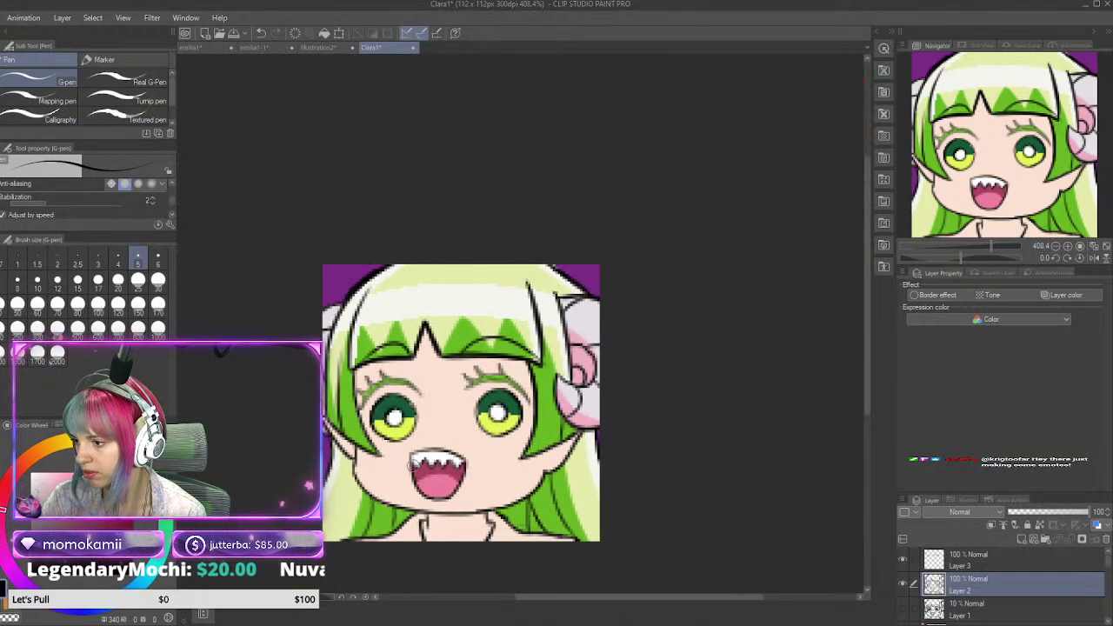
scroll(400, 452, up, 1)
Step: Select Layer 12 in Clara1 and sample the crimson of the collar from the Illustration2 reference
scroll(1031, 574, up, 5)
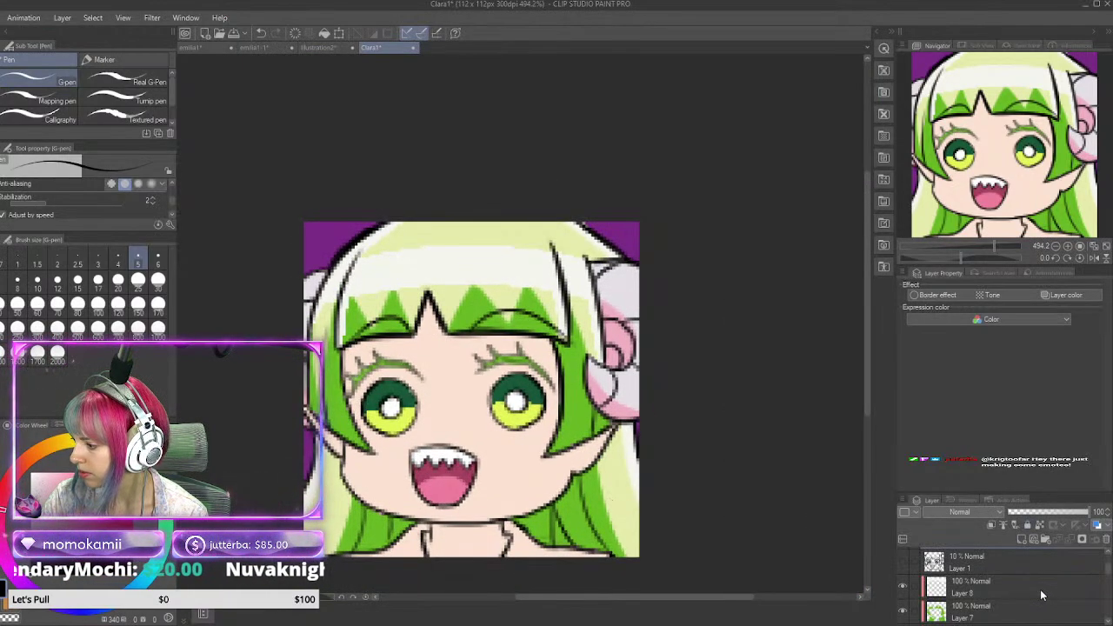
scroll(1017, 582, up, 3)
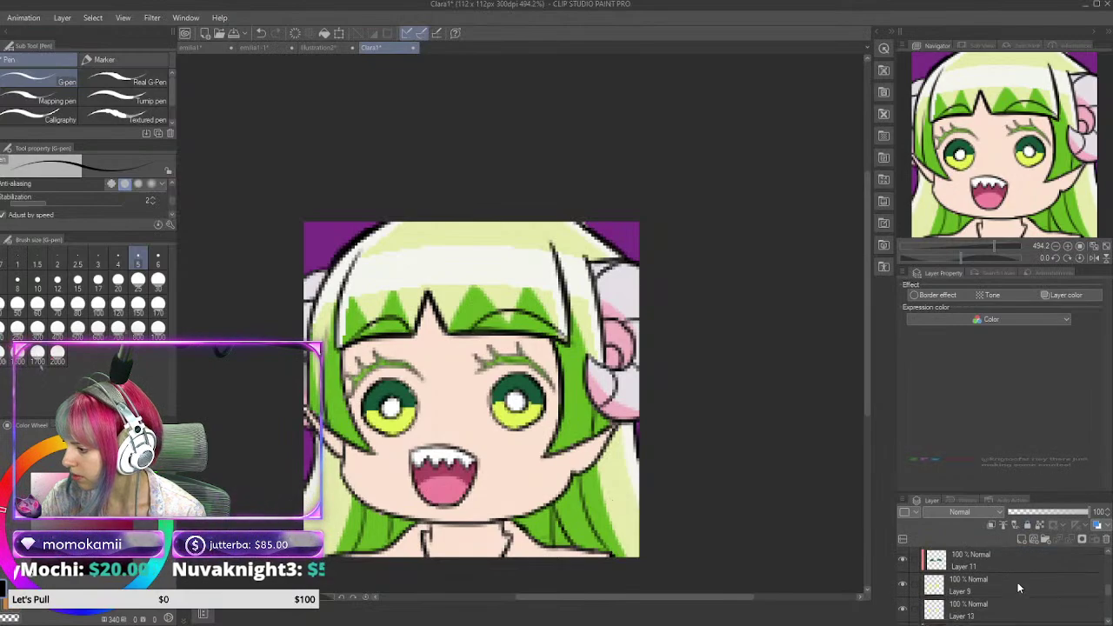
click(964, 600)
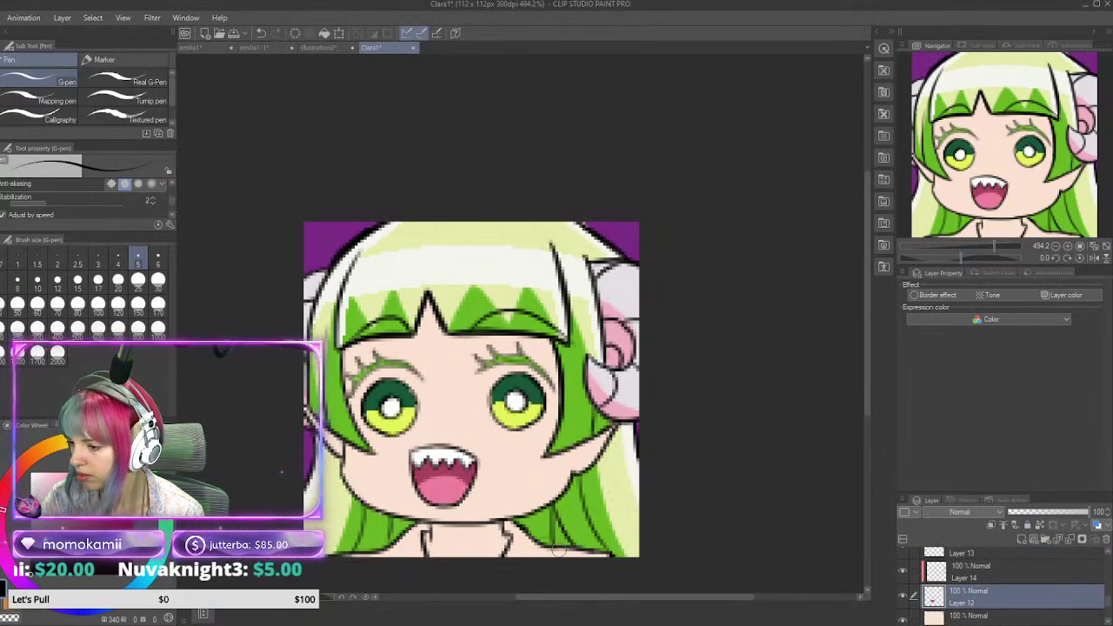
scroll(462, 449, down, 1)
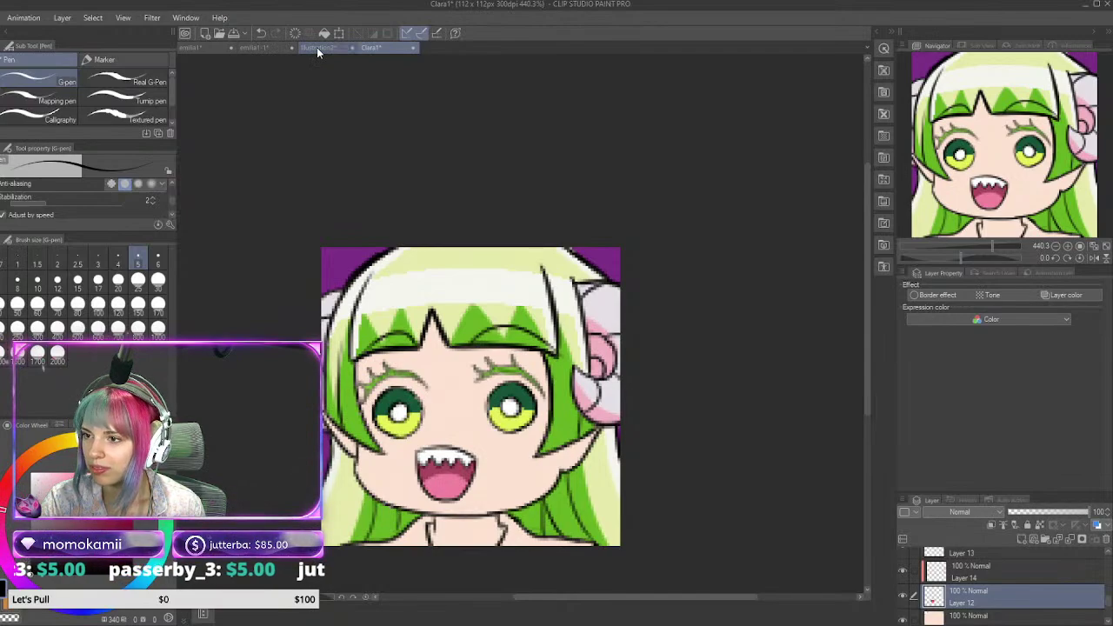
click(316, 47)
key(i)
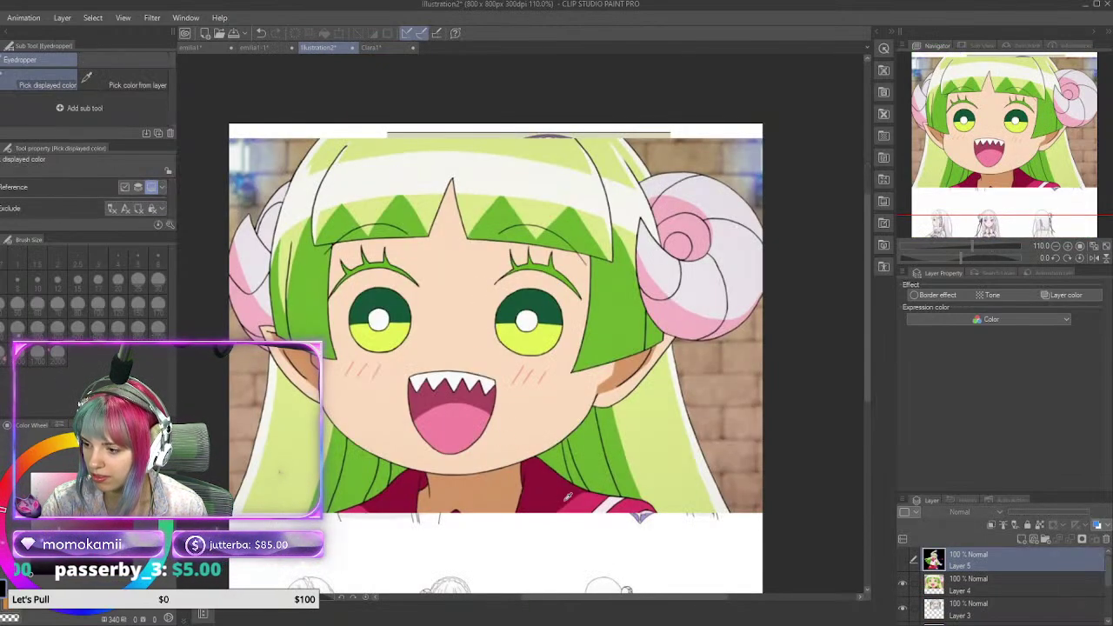
key(p)
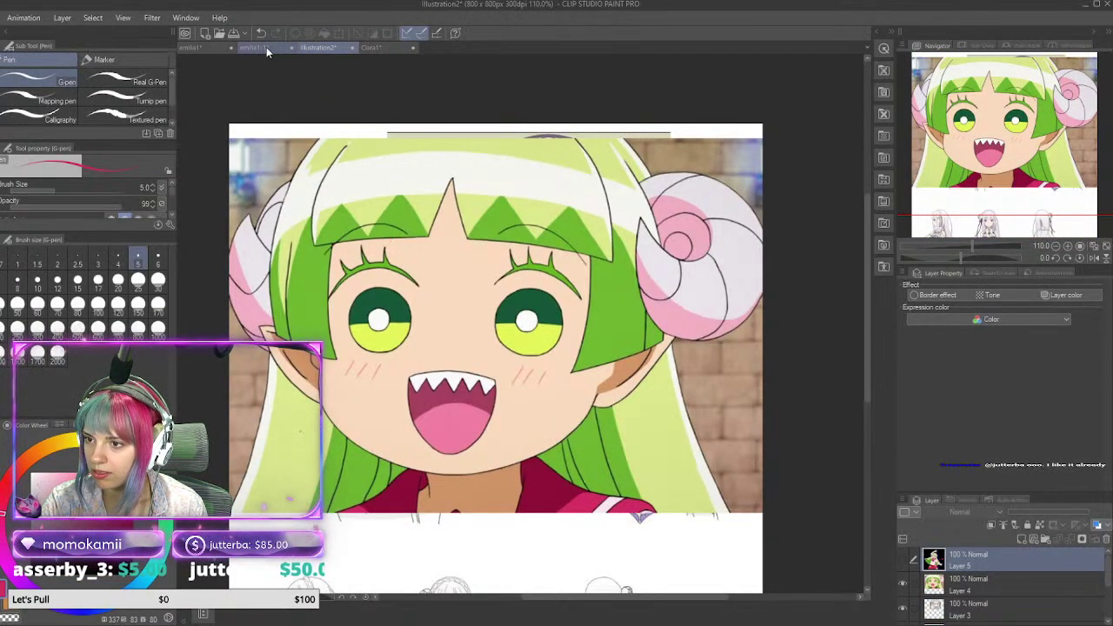
click(388, 45)
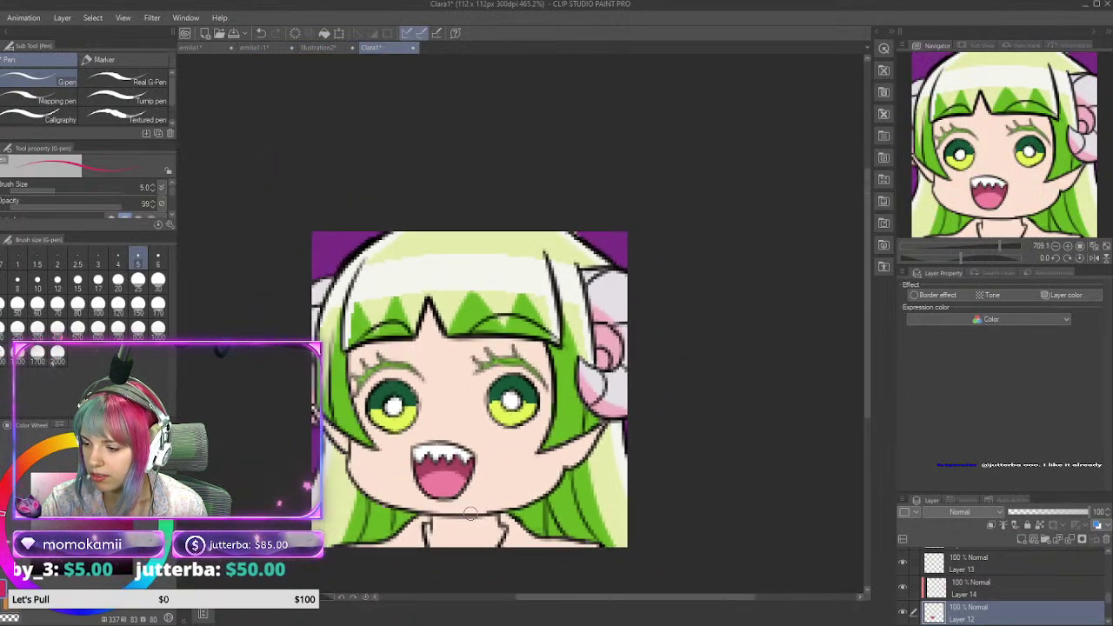
Step: Paint the collar crimson on both sides of the neck on Layer 12, reducing the pen to size 3
scroll(474, 519, down, 1)
scroll(487, 535, up, 2)
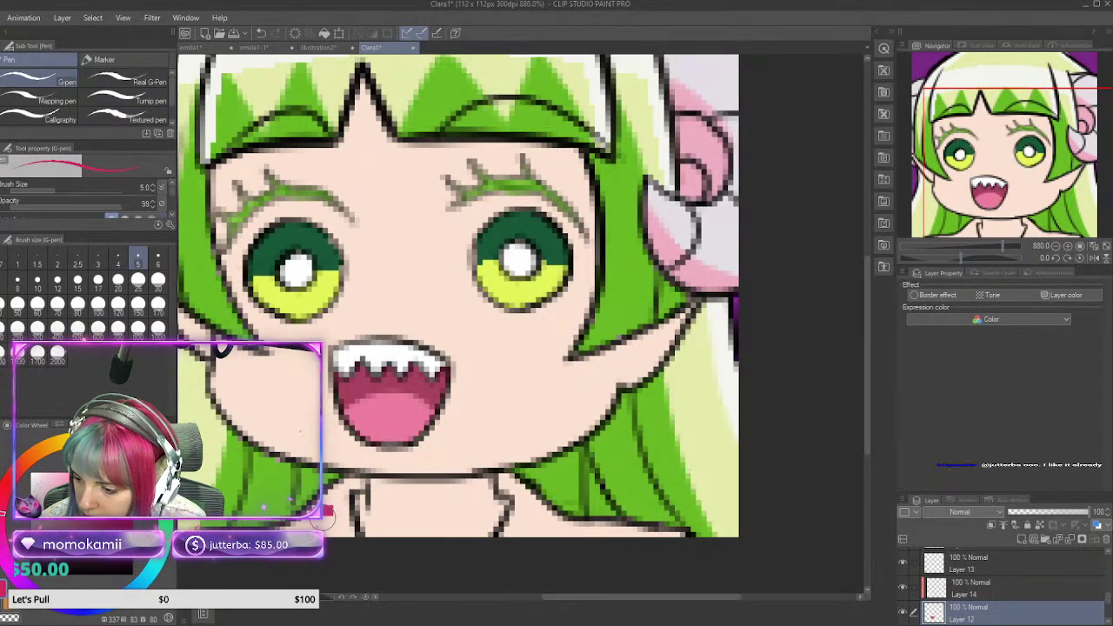
click(97, 261)
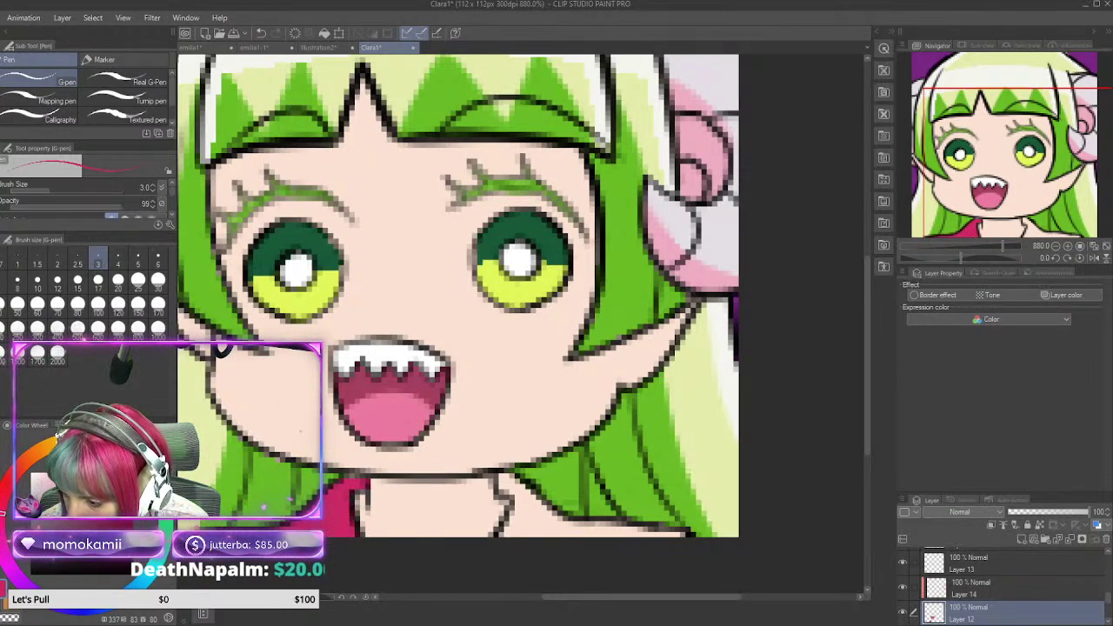
mouse_move(501, 481)
mouse_down()
mouse_move(525, 510)
mouse_move(503, 533)
mouse_move(541, 490)
mouse_move(528, 522)
mouse_move(534, 499)
mouse_move(573, 547)
mouse_move(534, 505)
mouse_move(599, 542)
mouse_move(555, 526)
mouse_move(661, 537)
mouse_up()
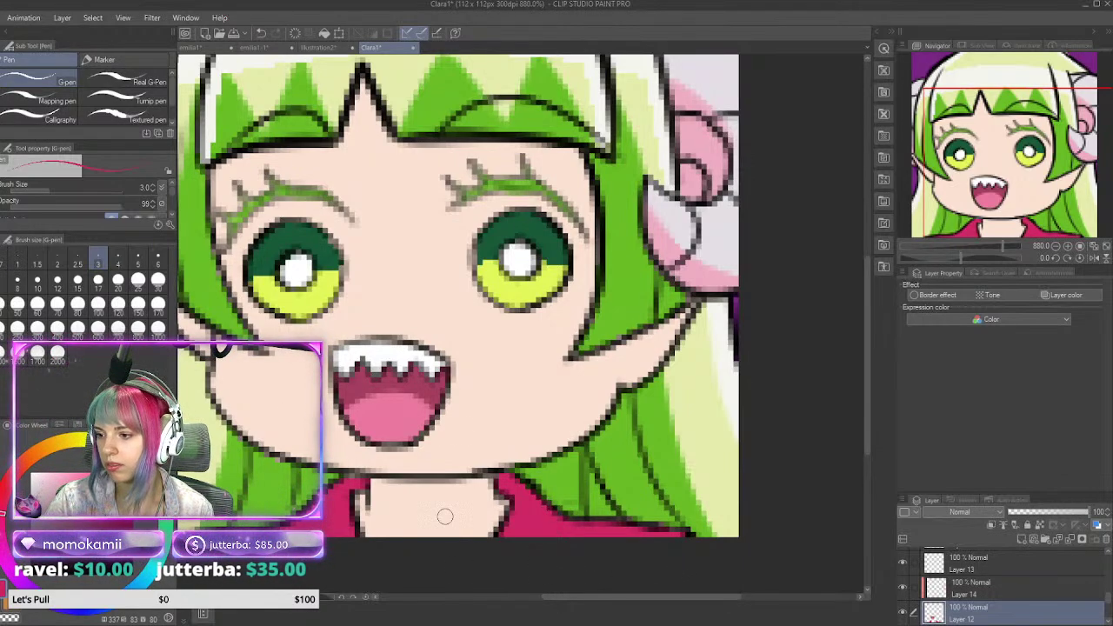
Step: Sample the collar stripe's off-white from Illustration2 and paint a small stripe on the emote's collar on the clipped Layer 14
click(317, 47)
key(i)
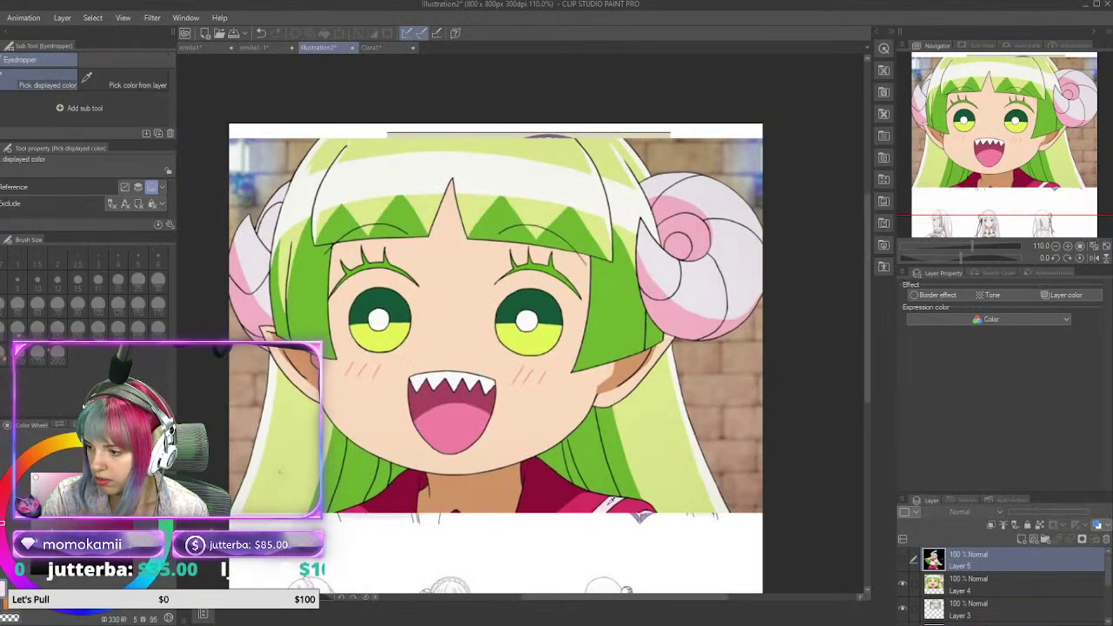
key(p)
click(368, 47)
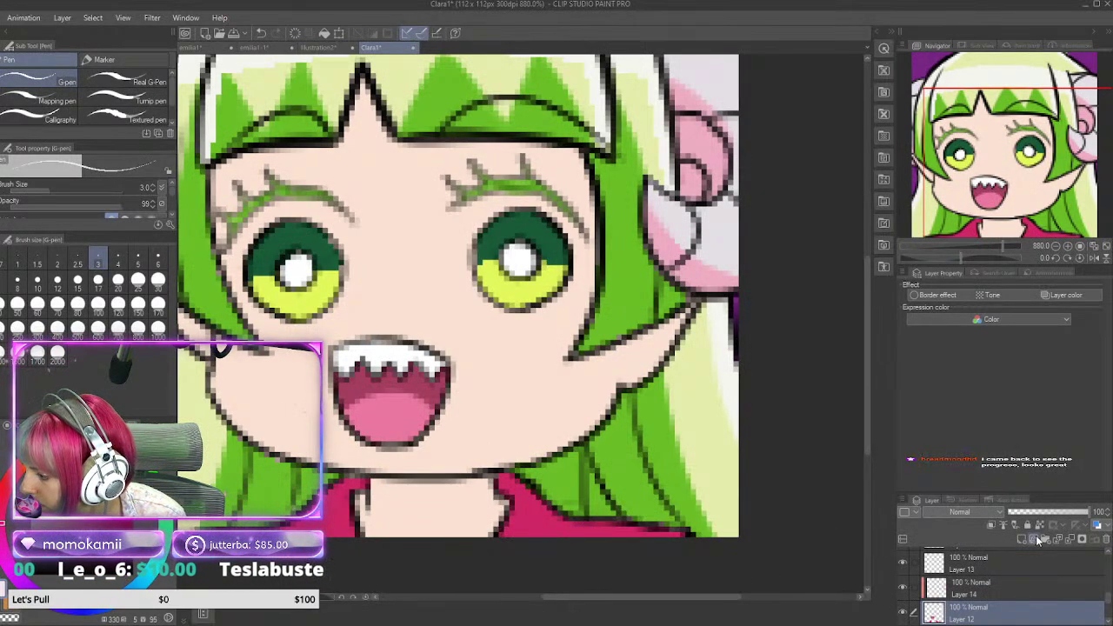
click(1004, 594)
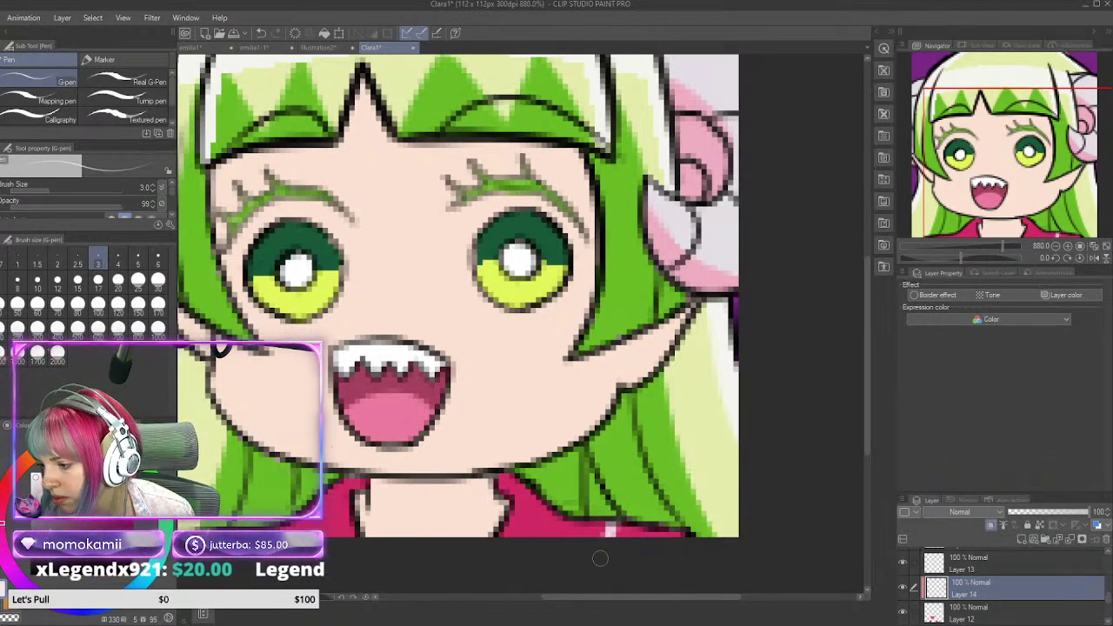
click(613, 527)
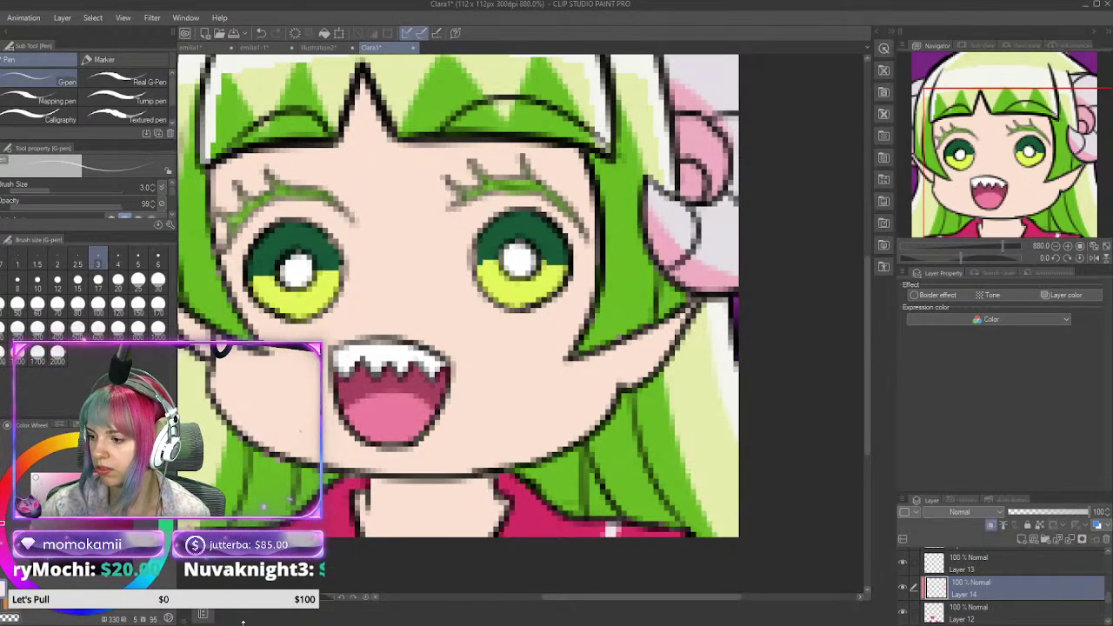
Step: Examine the whole emote at different sizes and compare it with the anime reference in Illustration2
scroll(603, 357, down, 5)
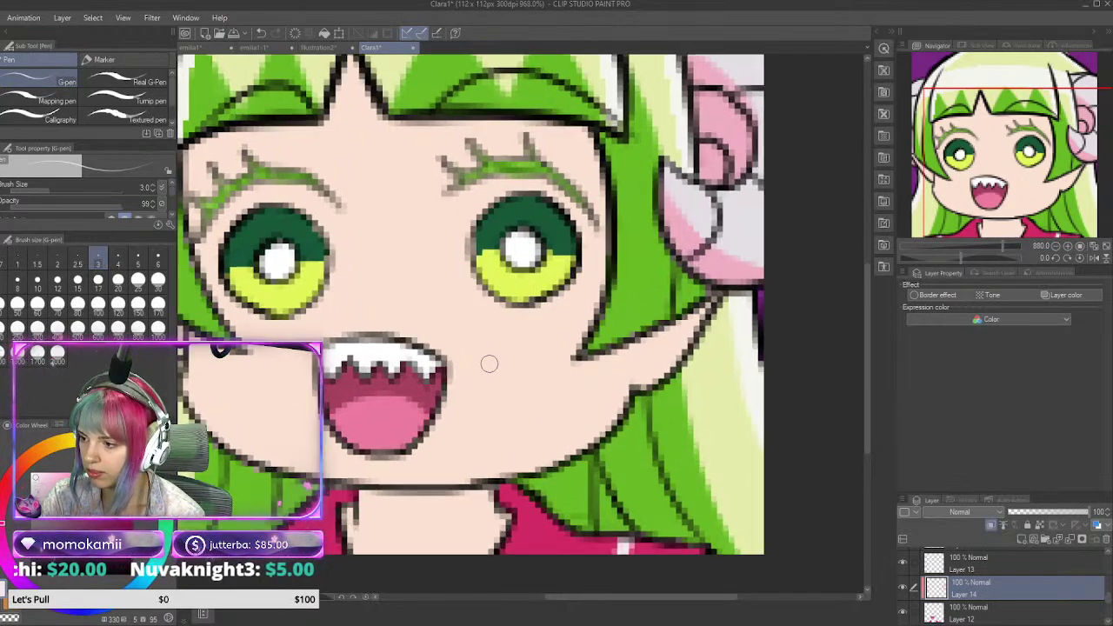
scroll(405, 233, down, 3)
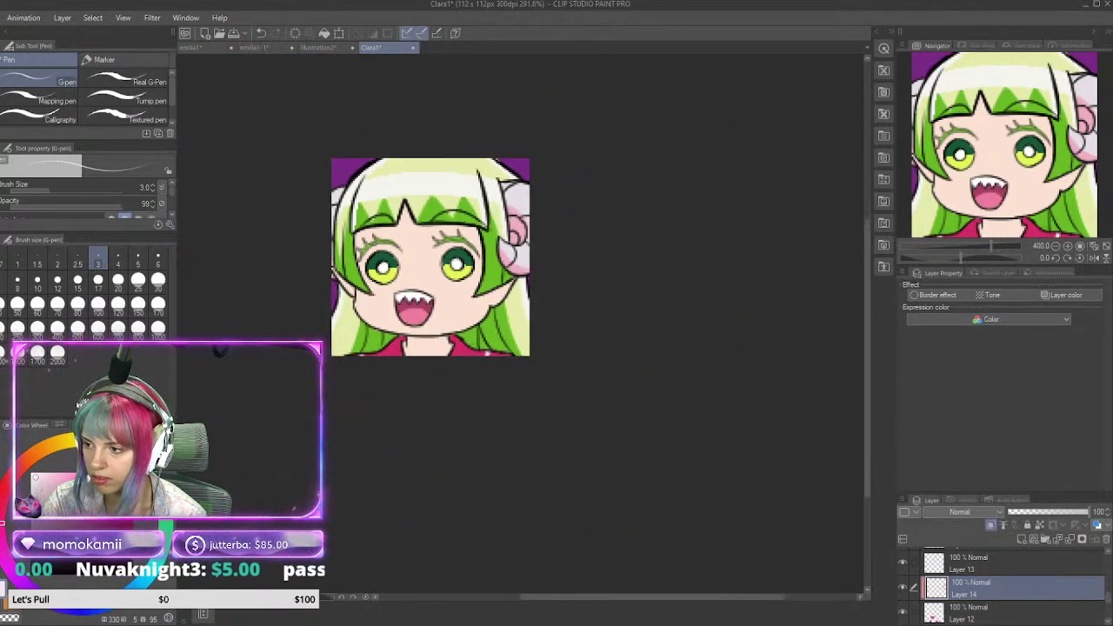
scroll(365, 231, up, 4)
scroll(352, 240, down, 4)
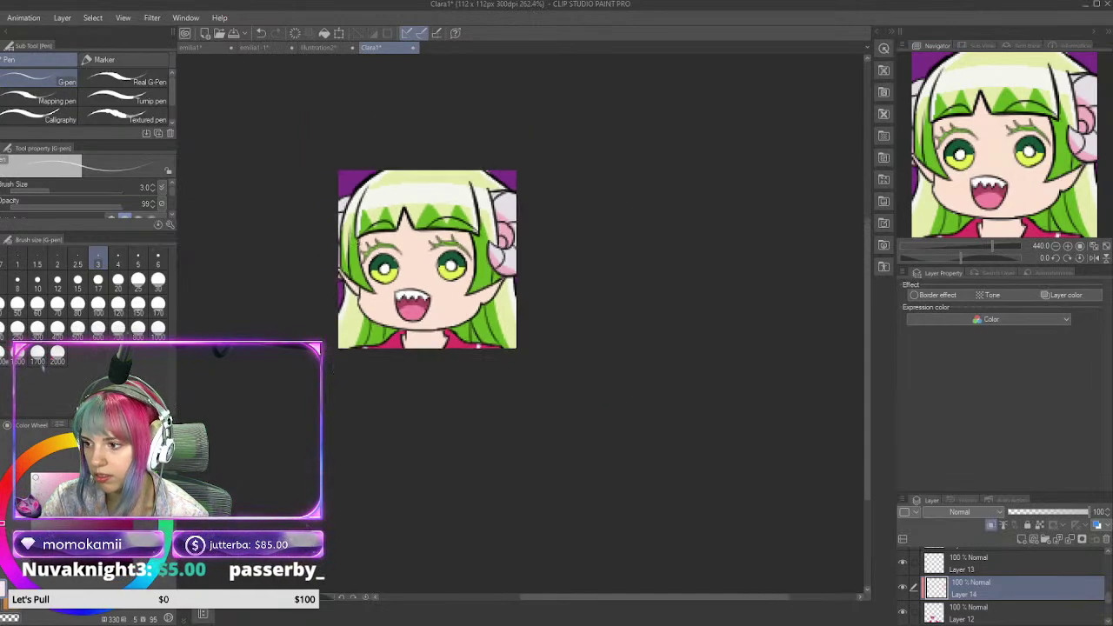
scroll(318, 187, up, 3)
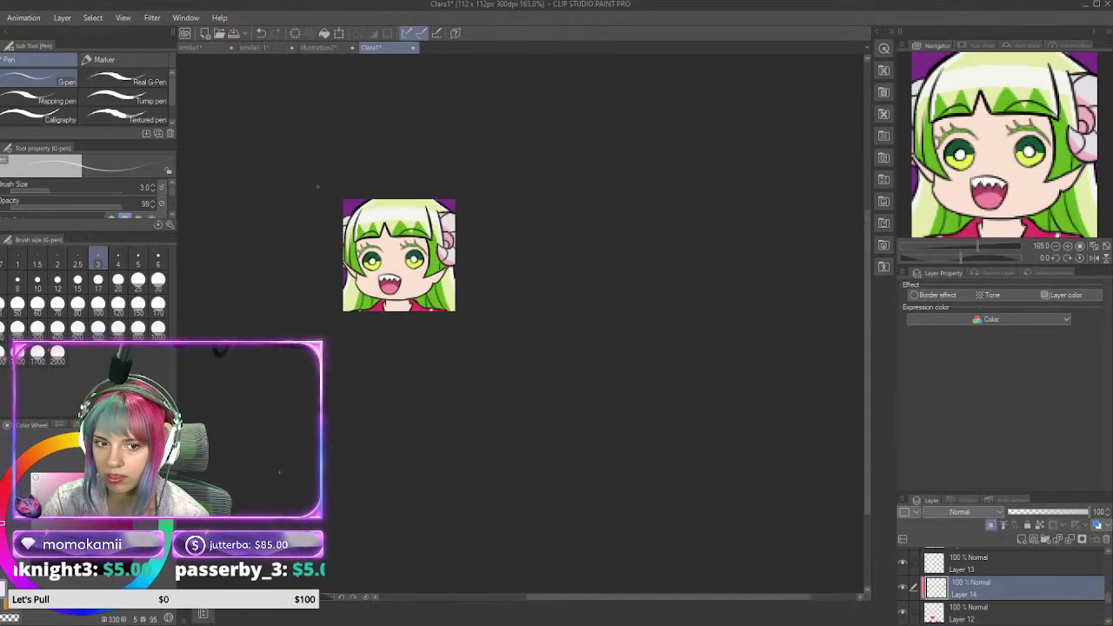
scroll(305, 210, up, 4)
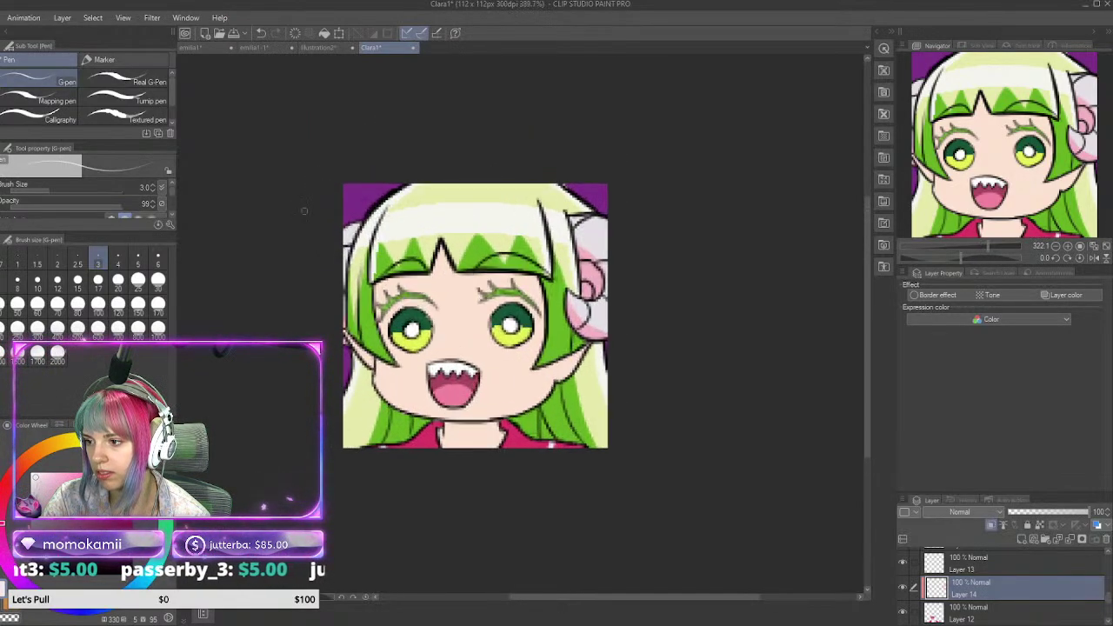
click(318, 47)
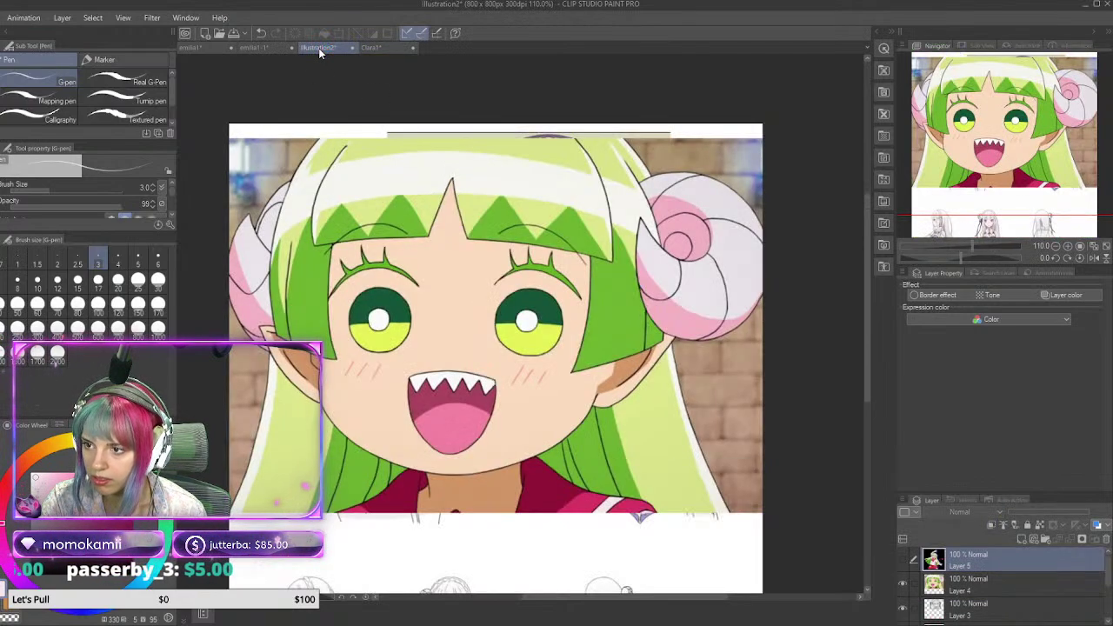
click(253, 48)
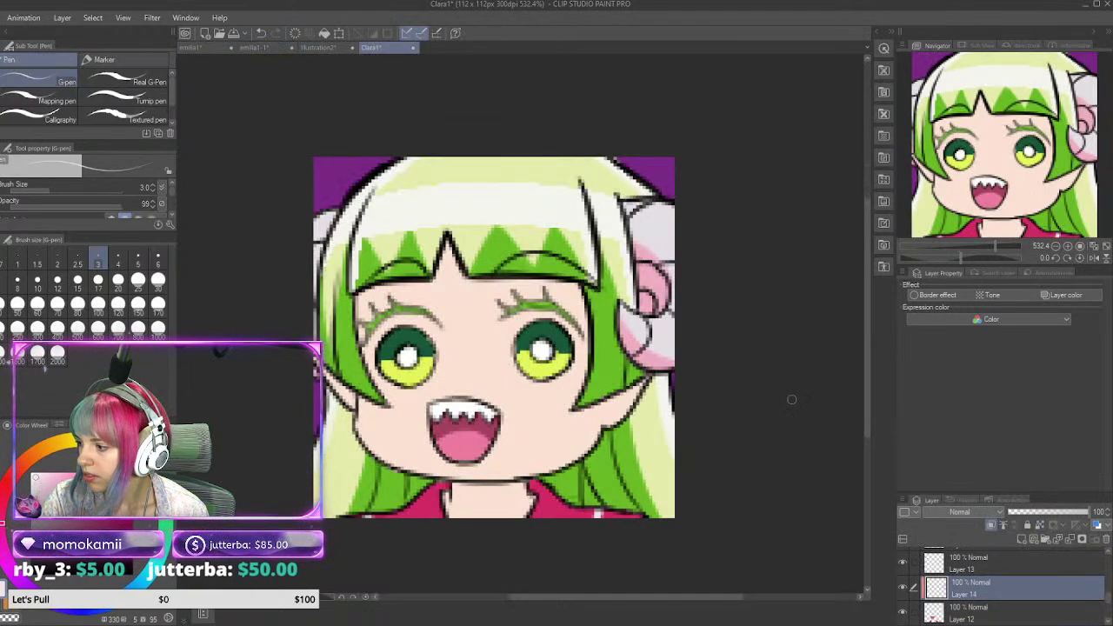
Step: Show the full-body reference, Layer 5, in Illustration2 and sample the dark crimson shadow of the collar for use in Clara1
click(317, 47)
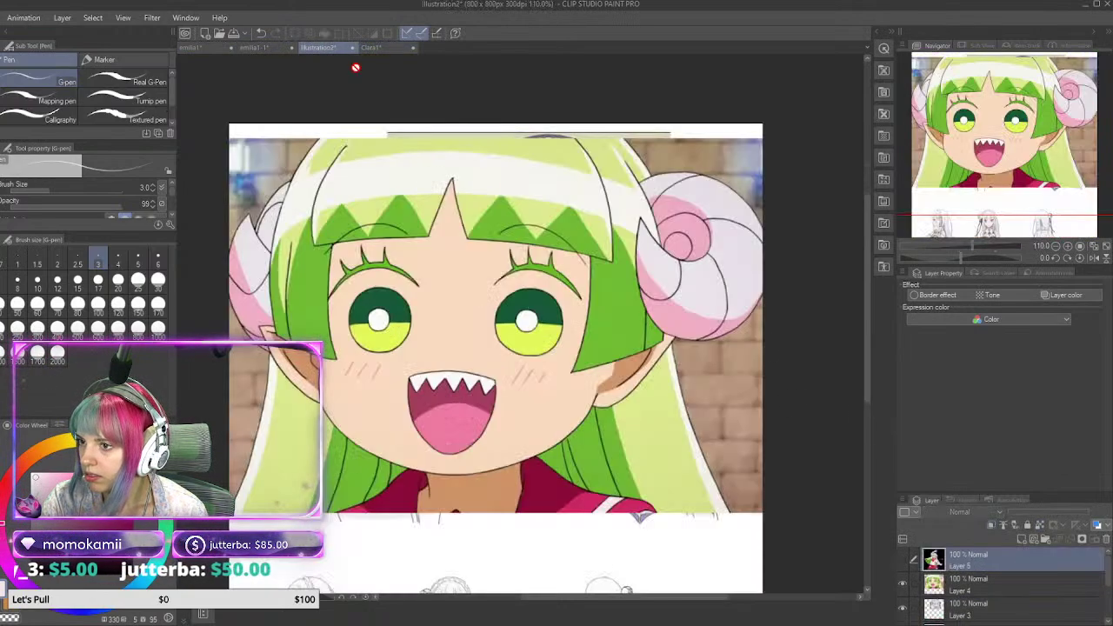
click(904, 559)
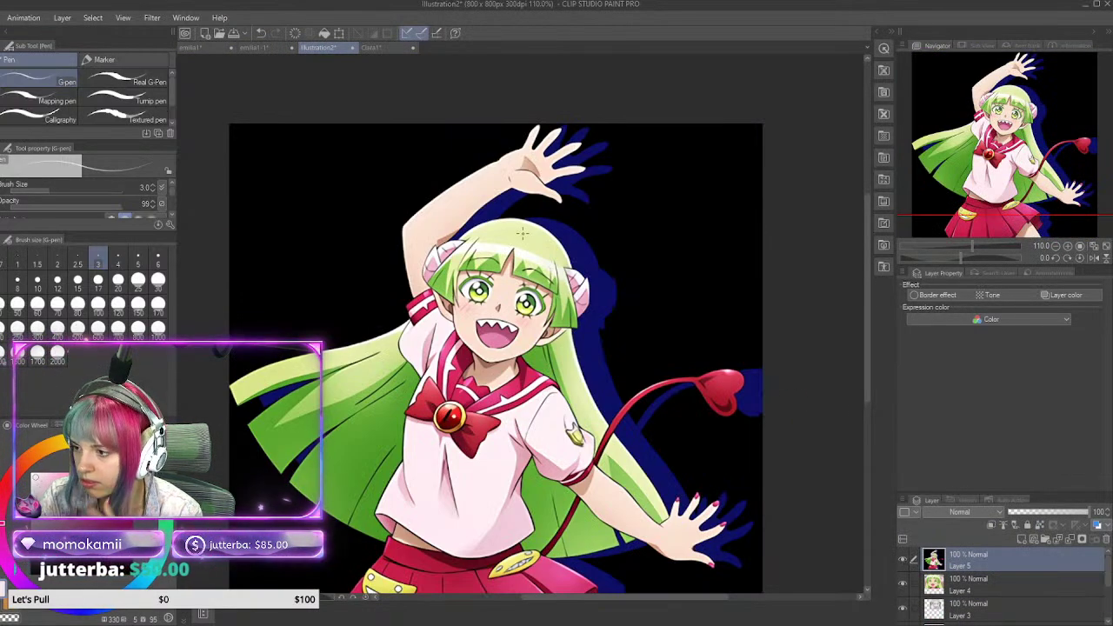
scroll(509, 303, up, 1)
scroll(509, 301, down, 5)
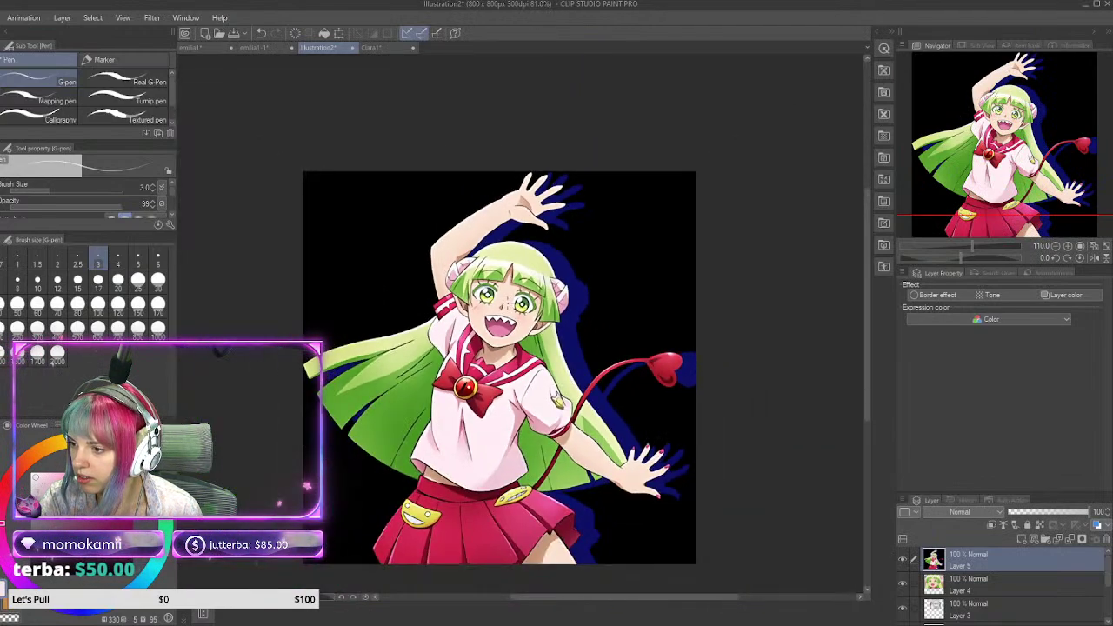
scroll(511, 292, up, 4)
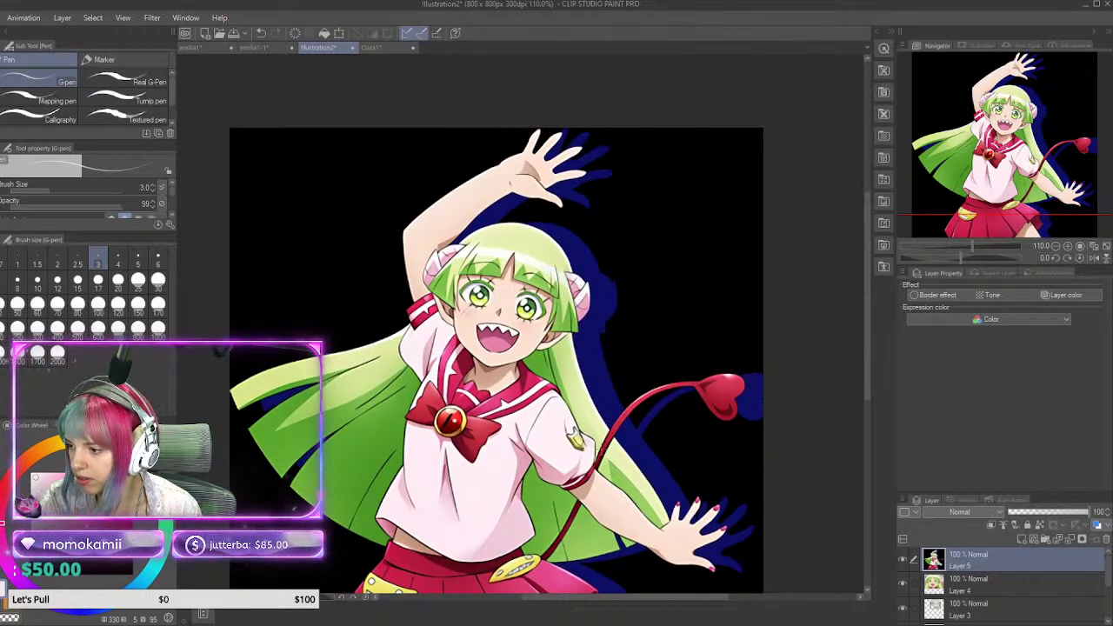
scroll(534, 282, up, 4)
scroll(534, 282, down, 7)
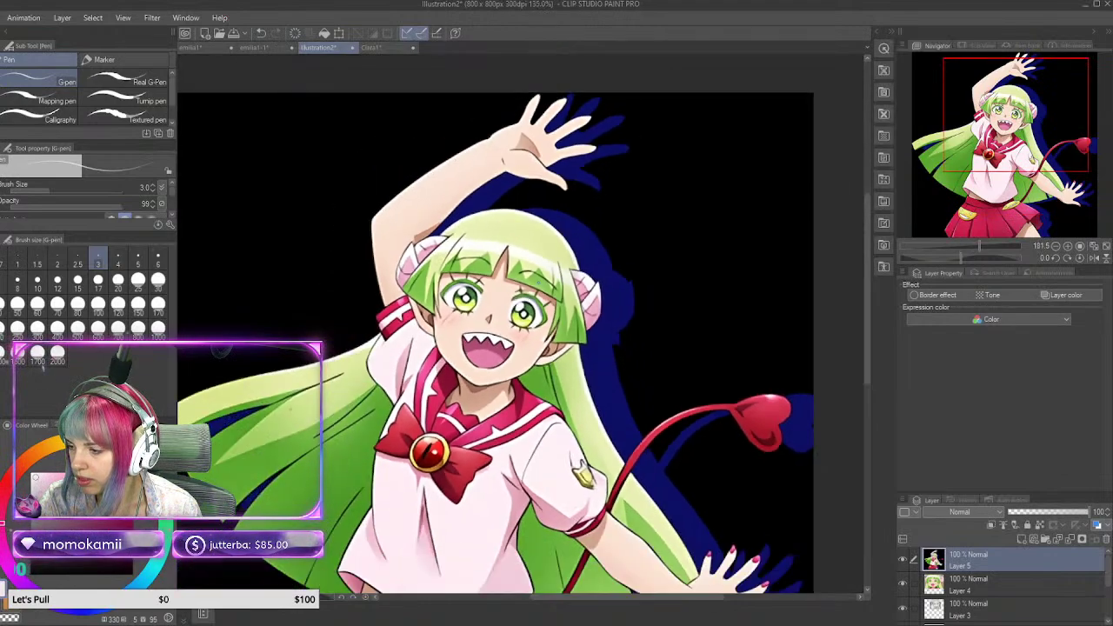
scroll(539, 284, up, 3)
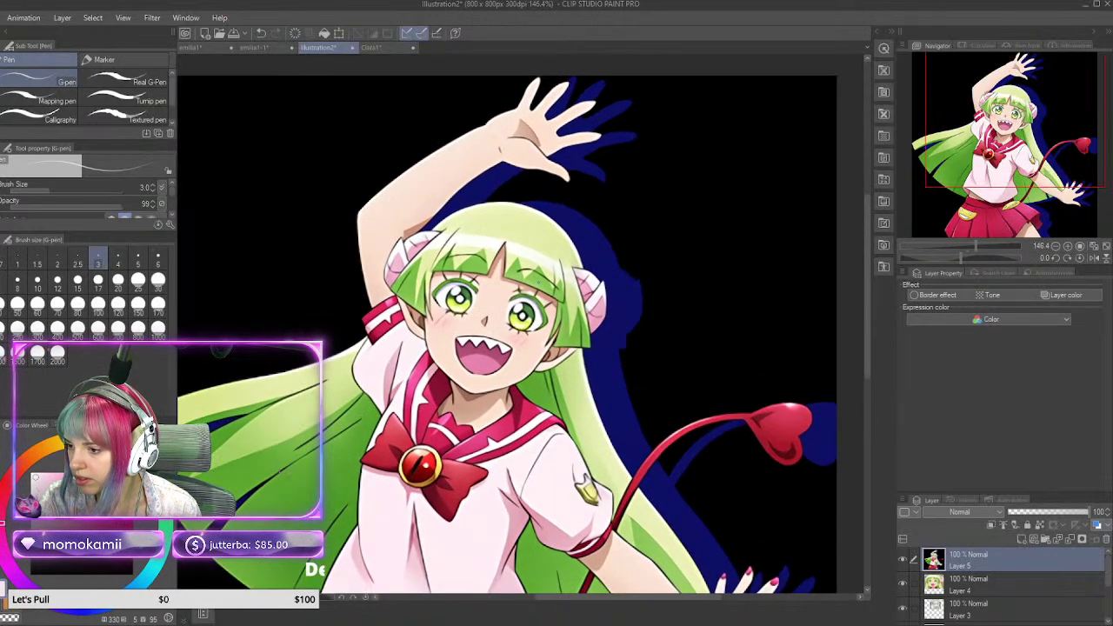
key(i)
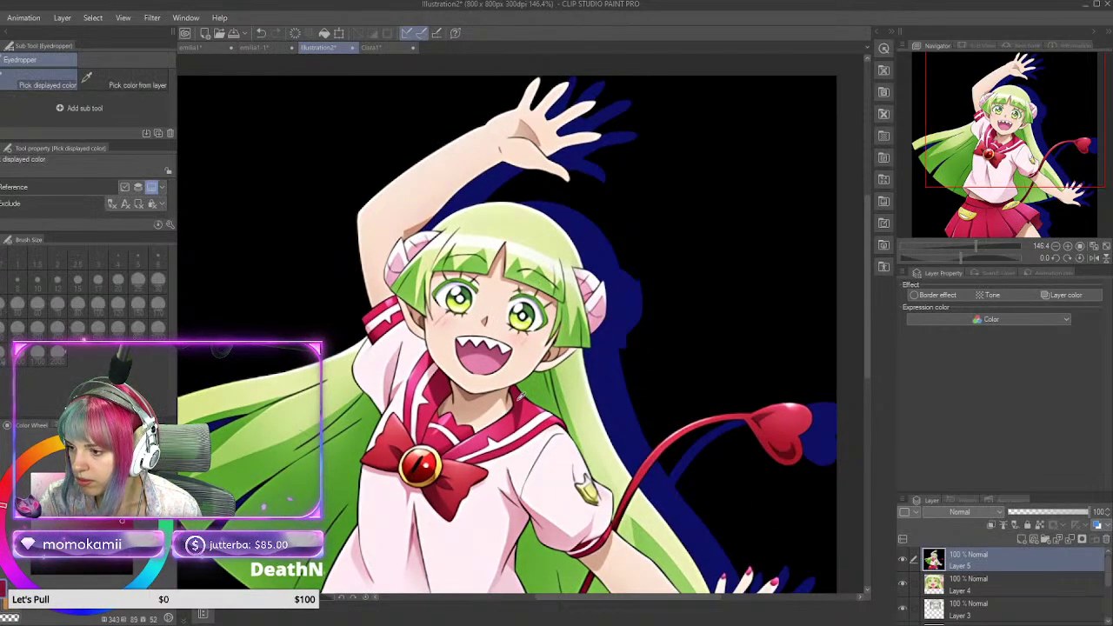
key(p)
click(383, 45)
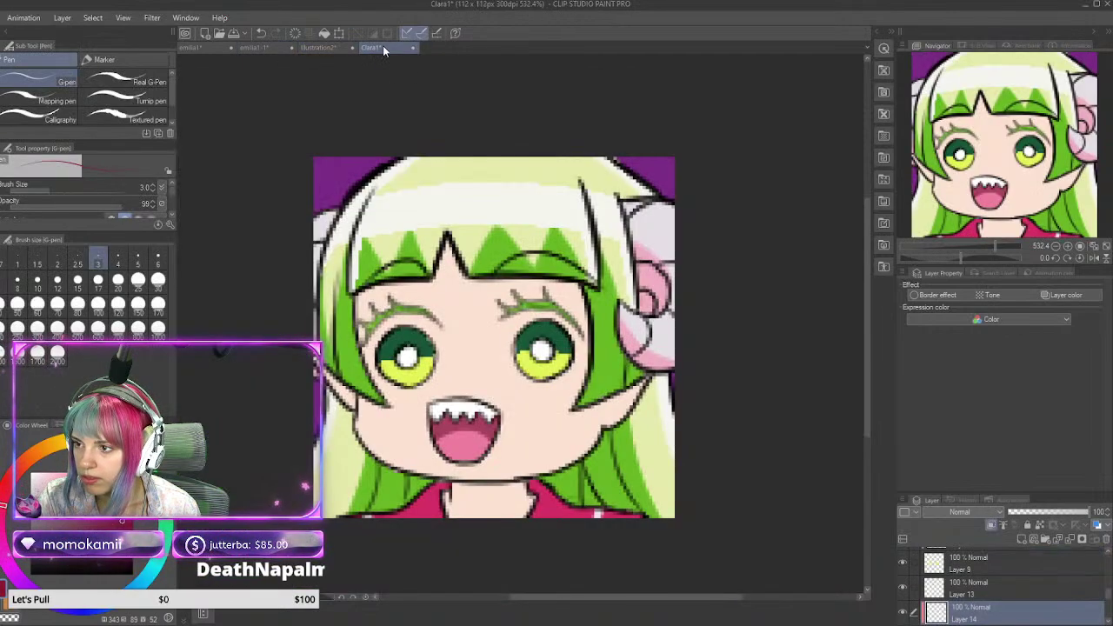
Step: Paint dark crimson shading on both sides of the emote's collar beside the neck on Layer 14
scroll(527, 427, down, 2)
scroll(500, 422, up, 3)
scroll(501, 422, down, 1)
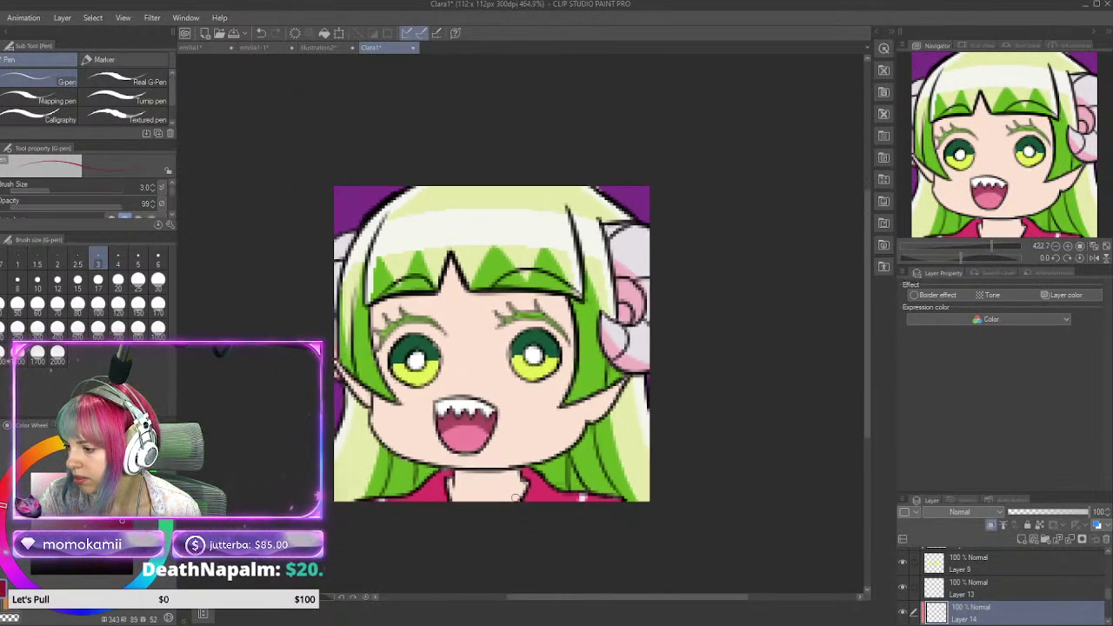
scroll(522, 427, up, 2)
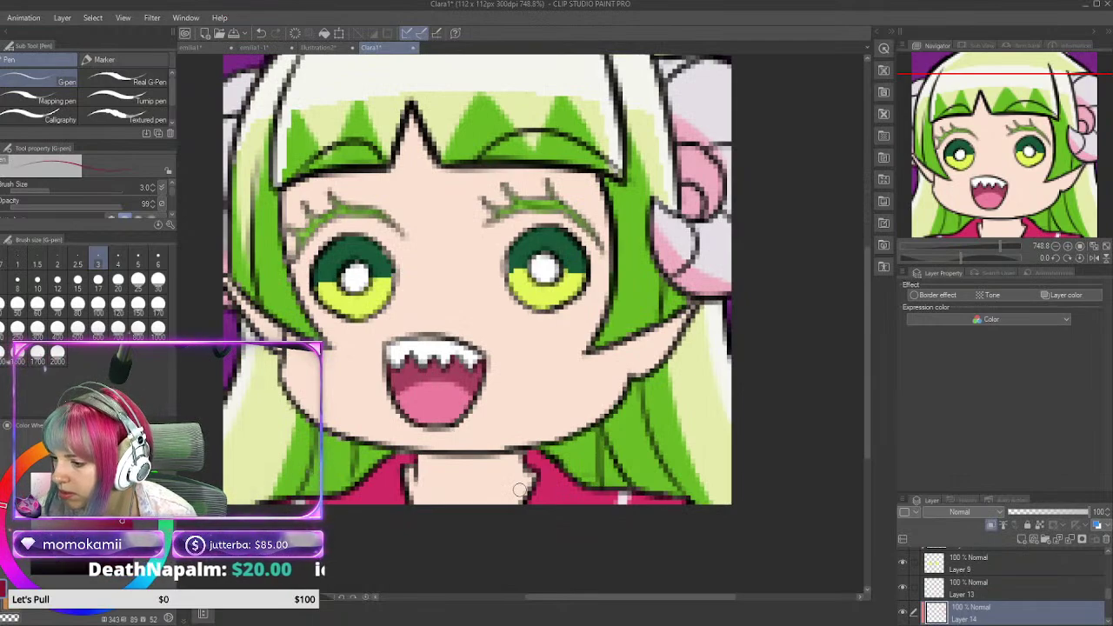
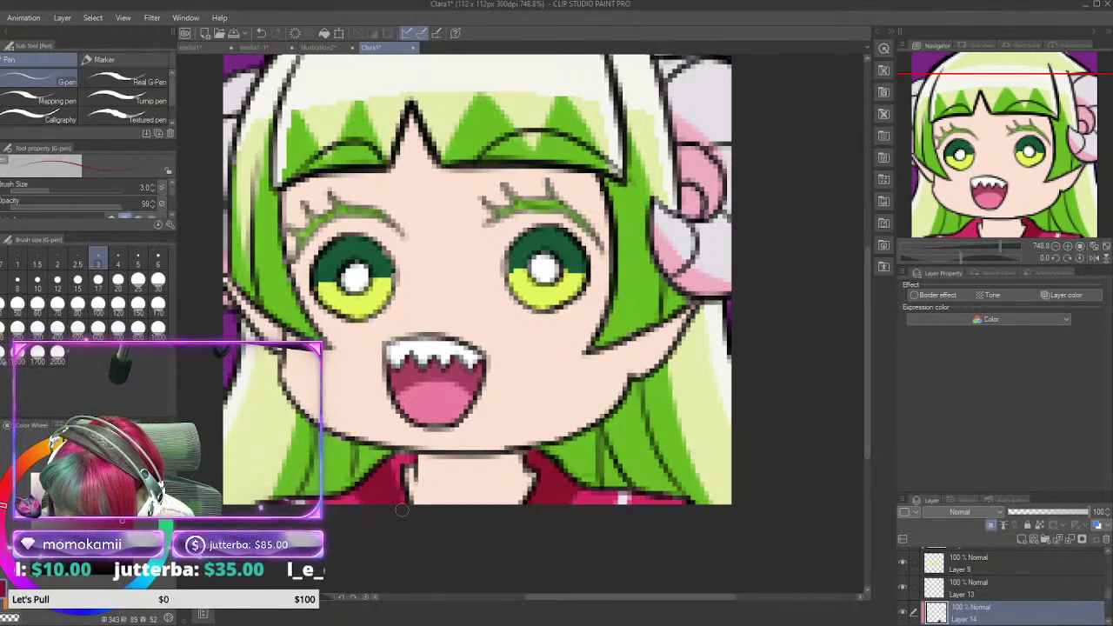
drag(395, 480, 397, 452)
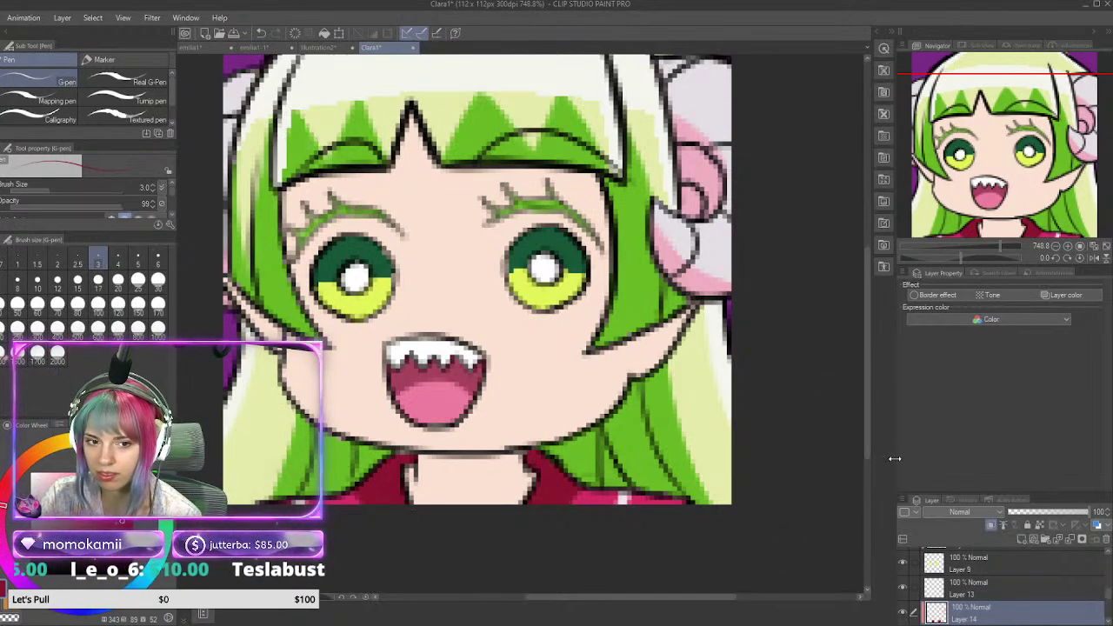
Step: Select the skin base, Layer 5, and add a new layer directly above it
scroll(957, 594, up, 5)
scroll(961, 595, down, 5)
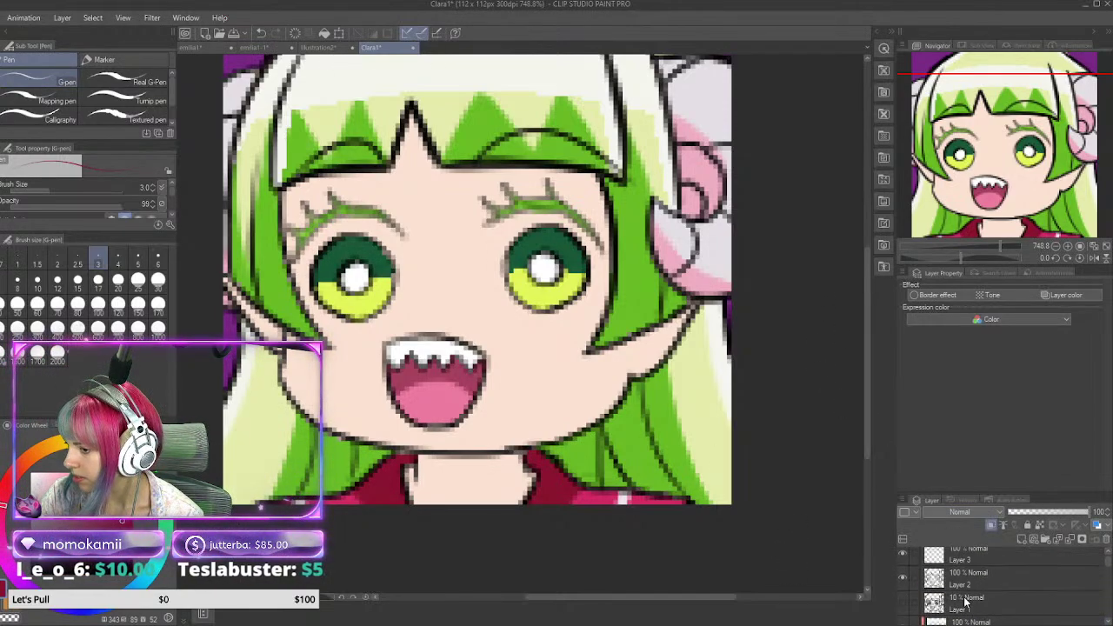
scroll(970, 589, down, 3)
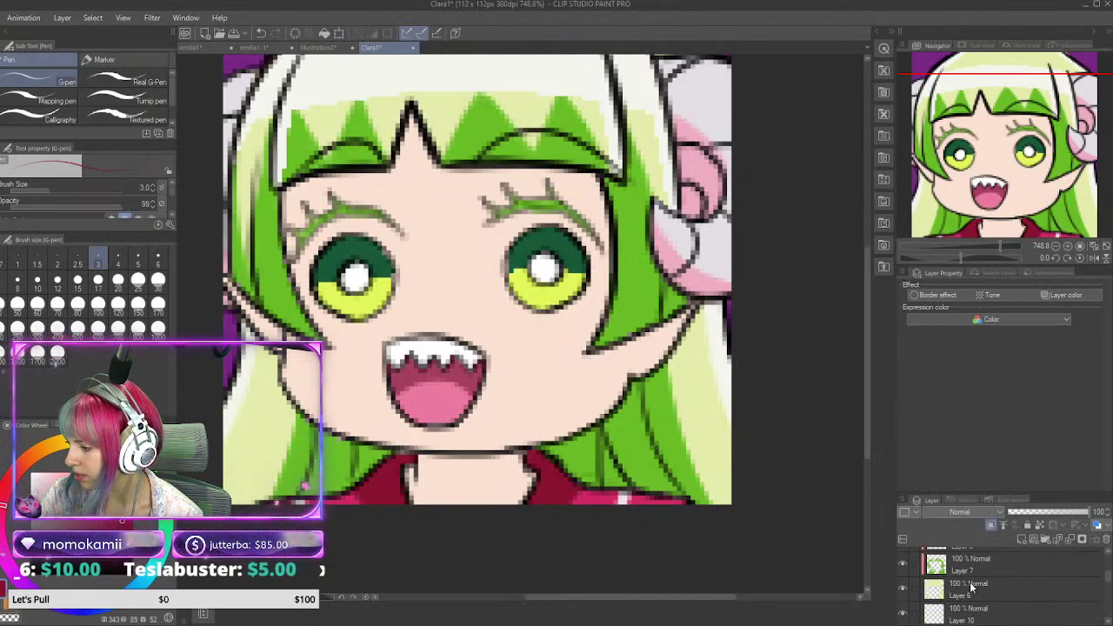
scroll(974, 596, down, 5)
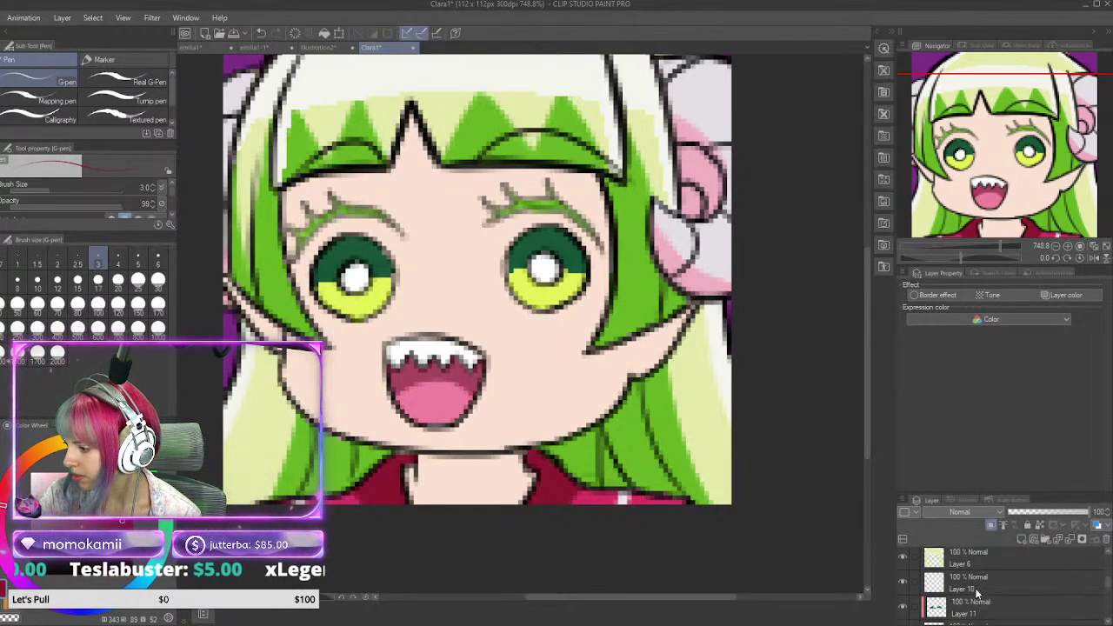
click(957, 609)
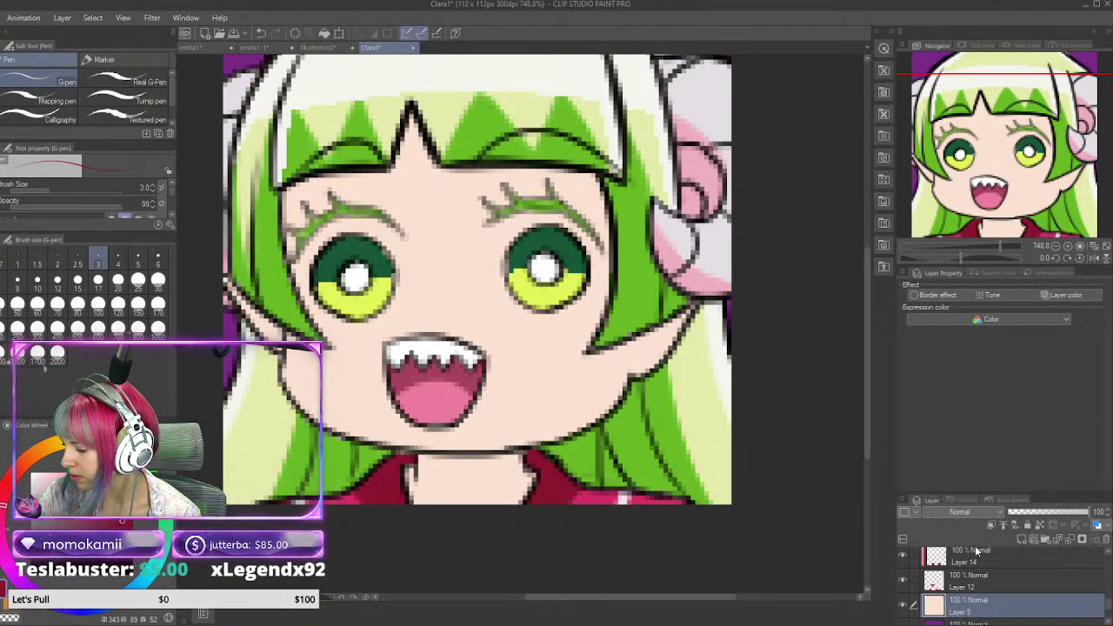
click(1022, 536)
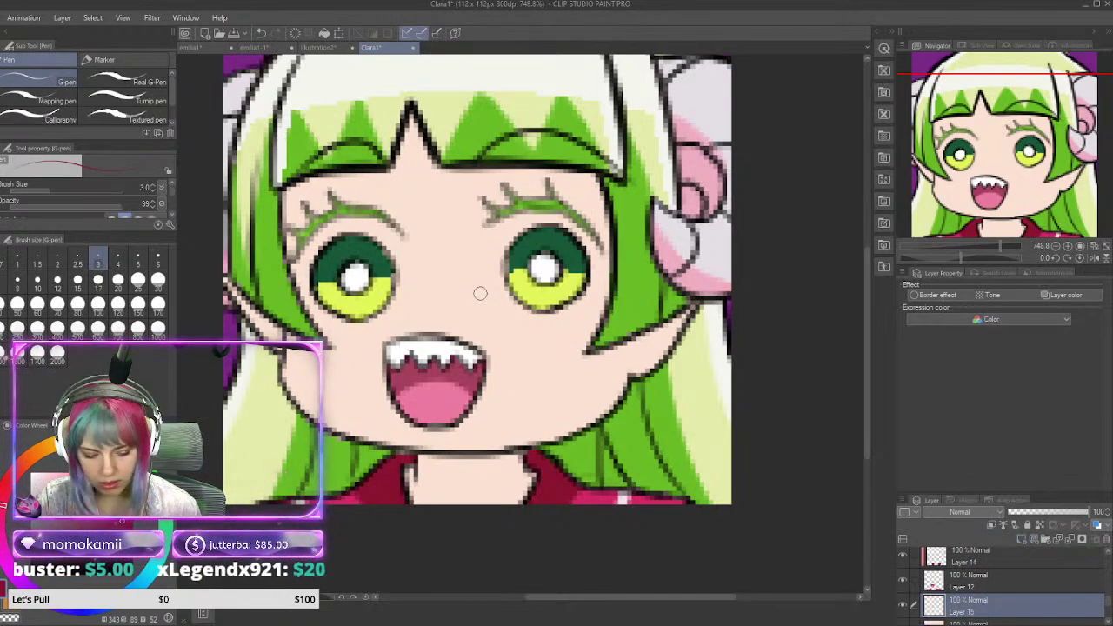
Step: Try slanted coral blush strokes under each eye on the new layer with the G-pen at size 2
key(i)
key(p)
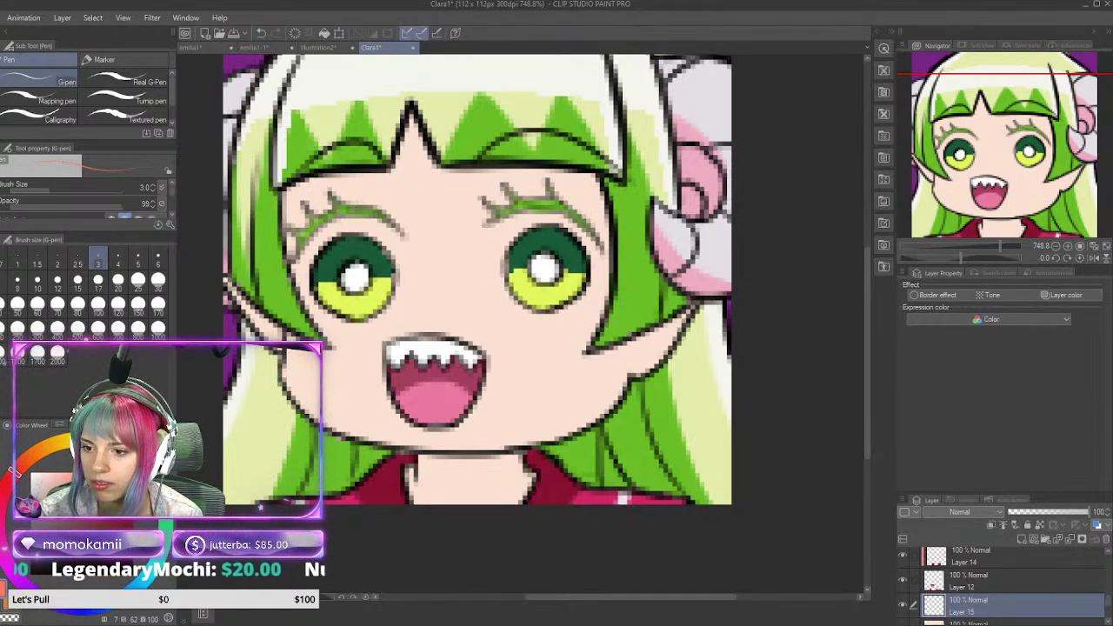
click(56, 263)
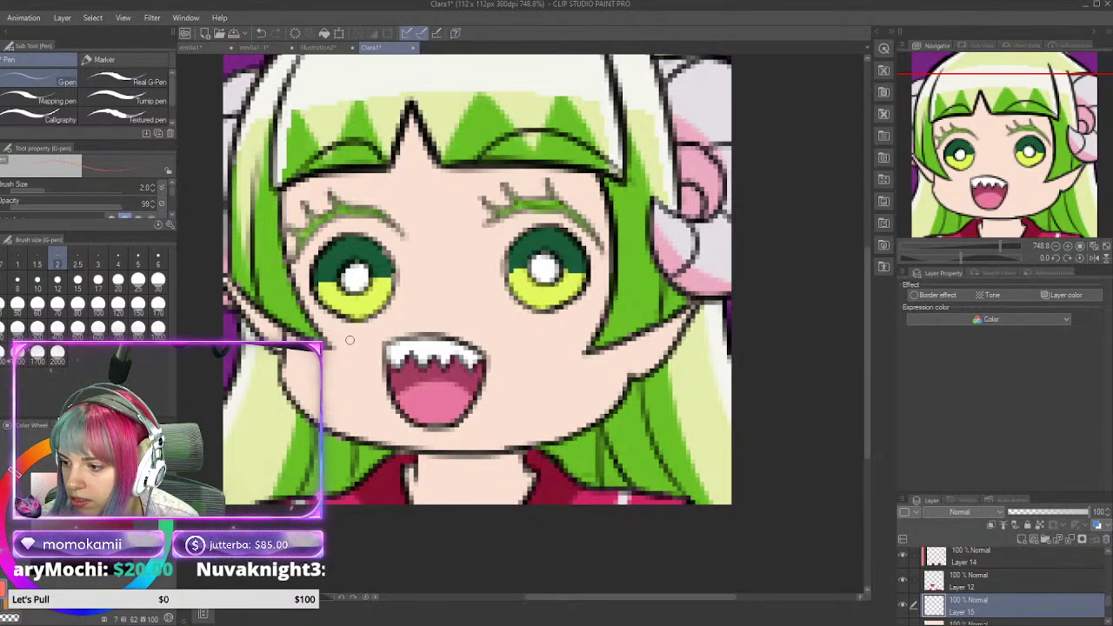
drag(353, 333, 334, 365)
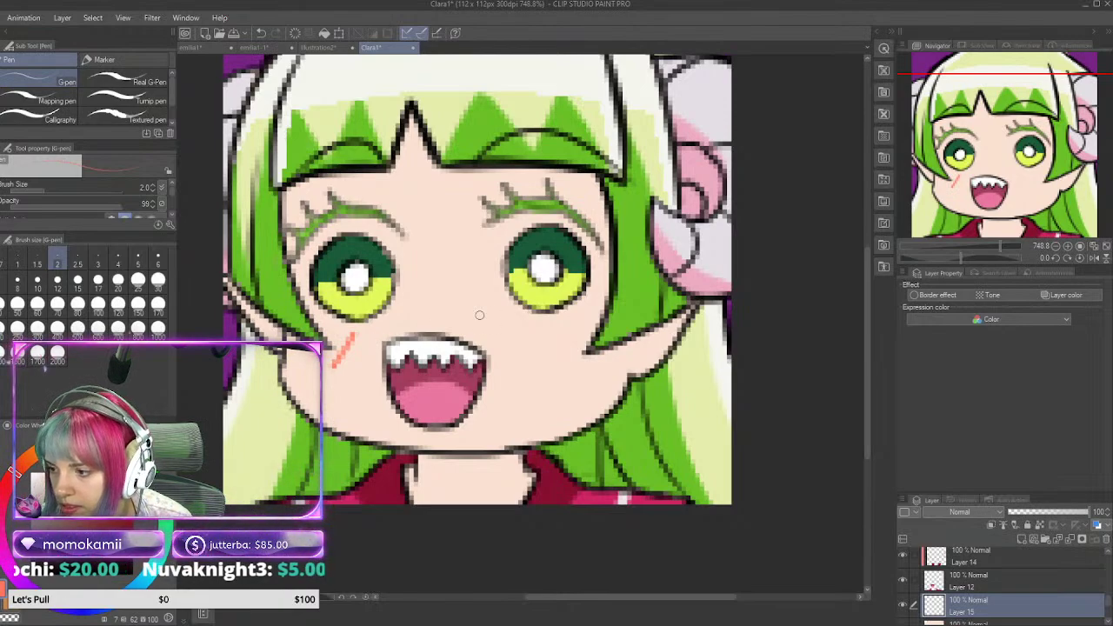
key(ctrl+z)
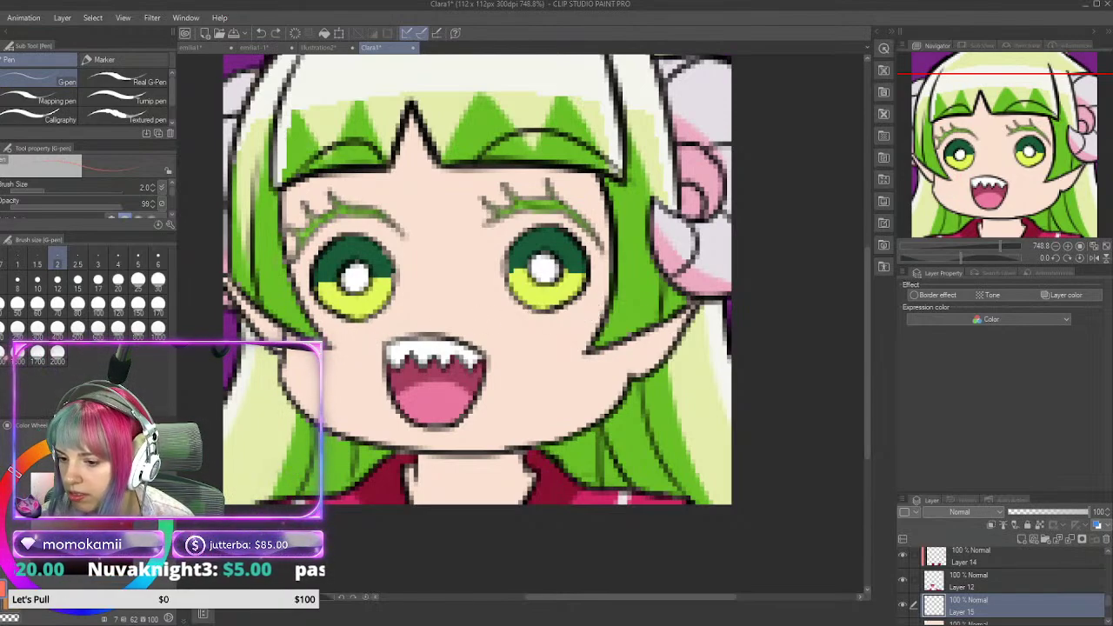
drag(525, 322, 510, 348)
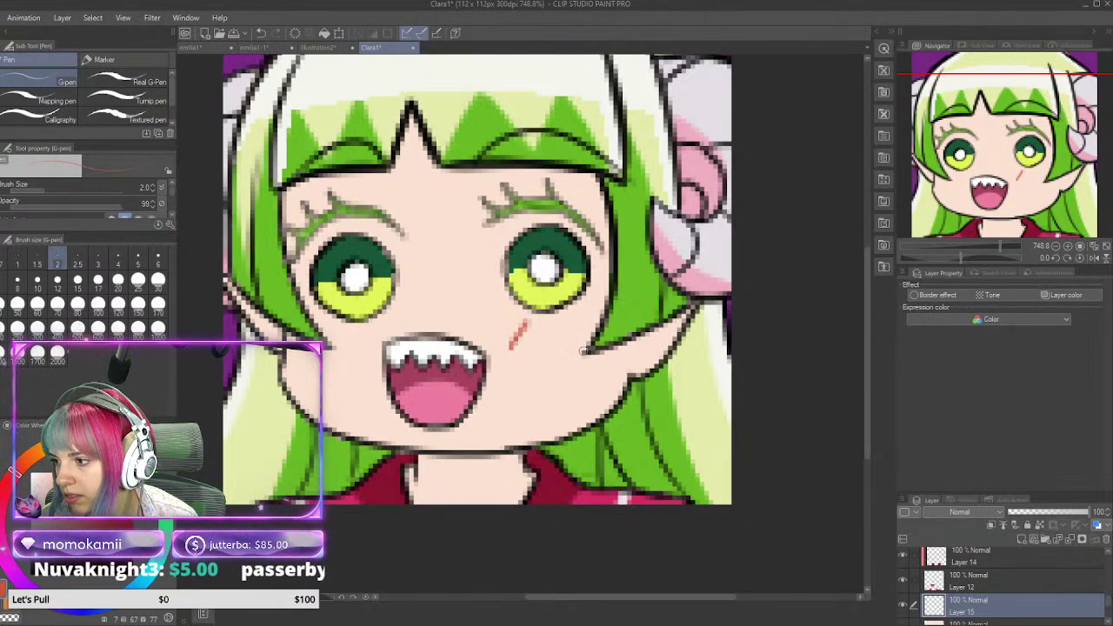
key(ctrl+z)
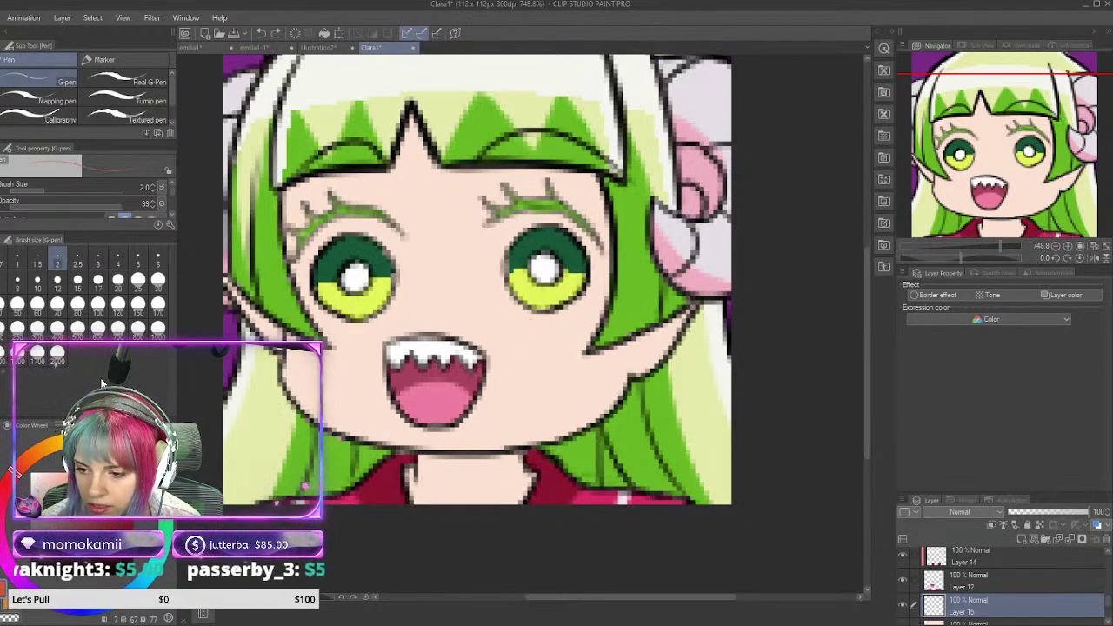
Step: Set the G-pen to size 1 and try single thin slanted reddish strokes under the eye on the horn side
click(17, 259)
drag(521, 326, 515, 342)
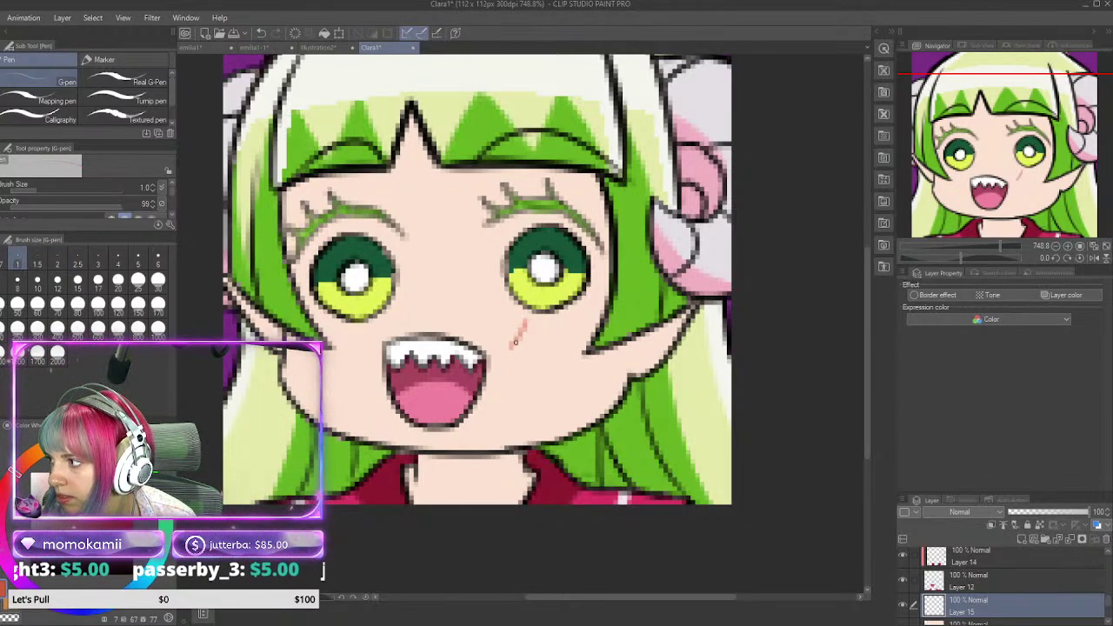
key(ctrl+z)
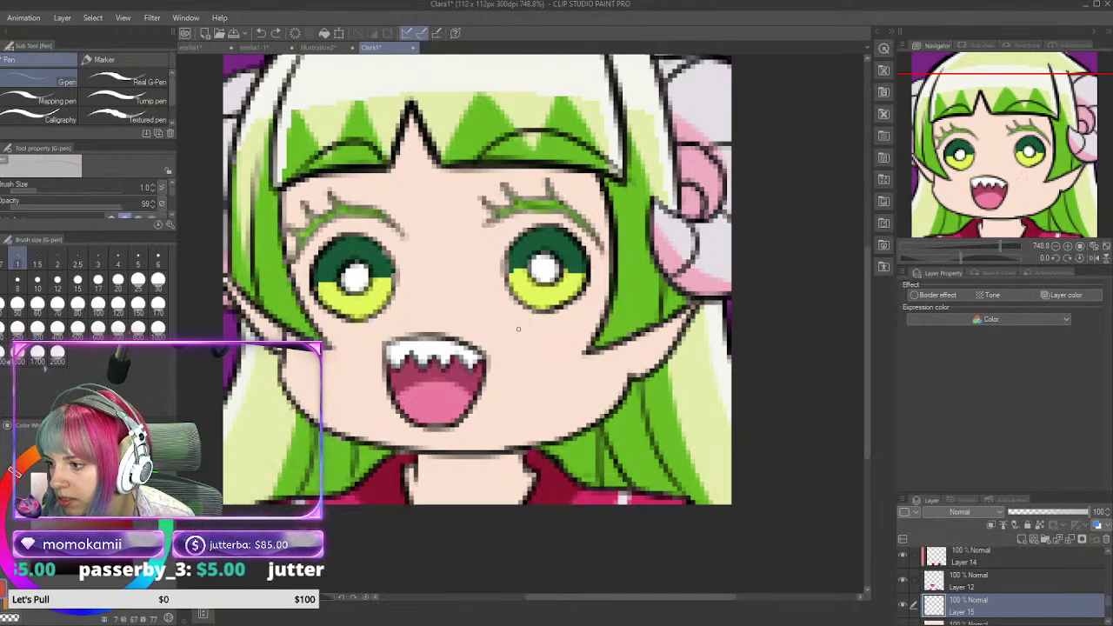
drag(523, 327, 504, 357)
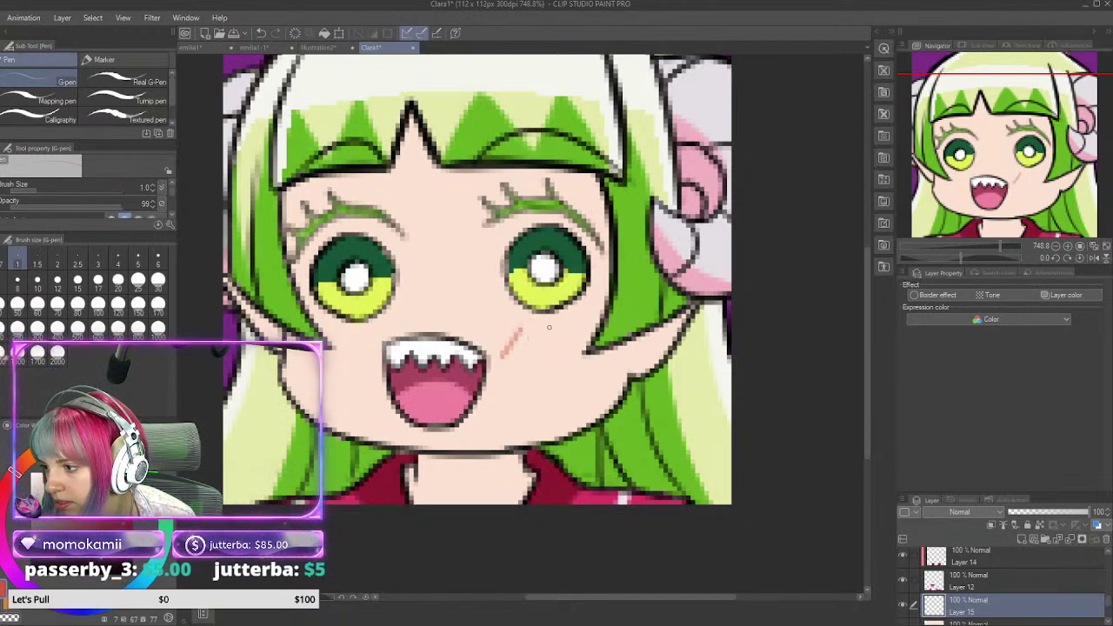
key(ctrl+z)
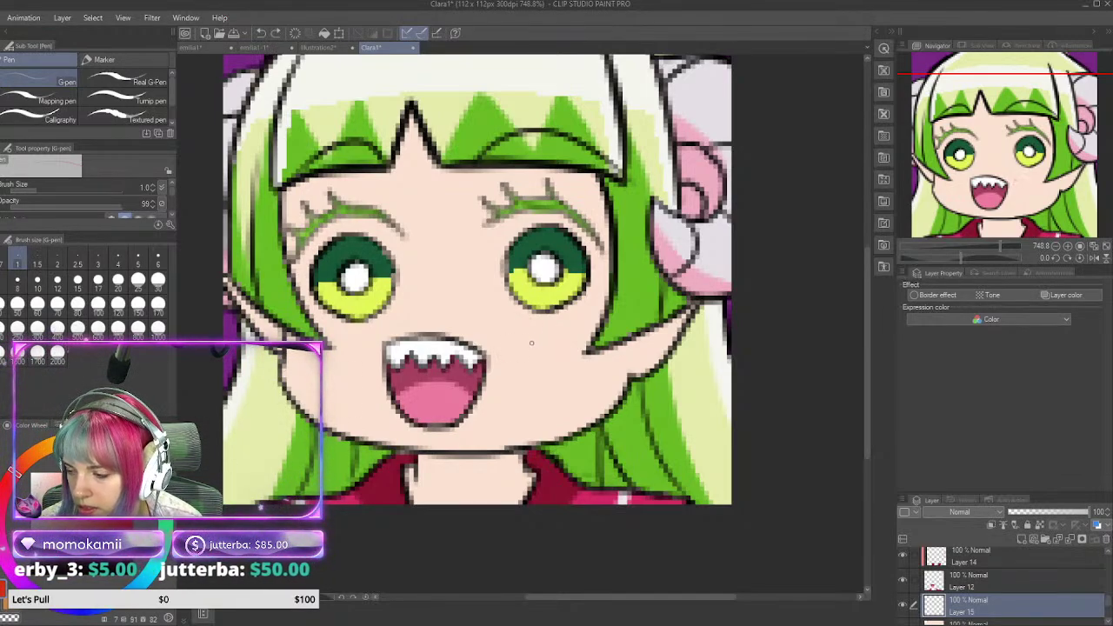
mouse_move(528, 337)
mouse_down()
mouse_move(513, 360)
mouse_move(510, 351)
mouse_up()
key(ctrl+z)
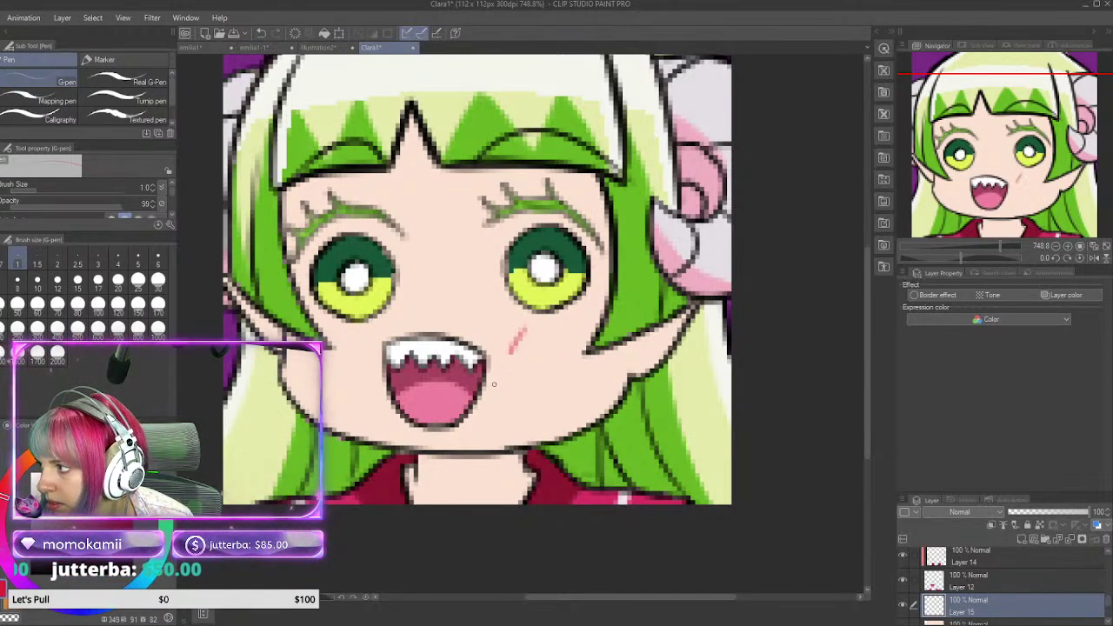
key(ctrl+z)
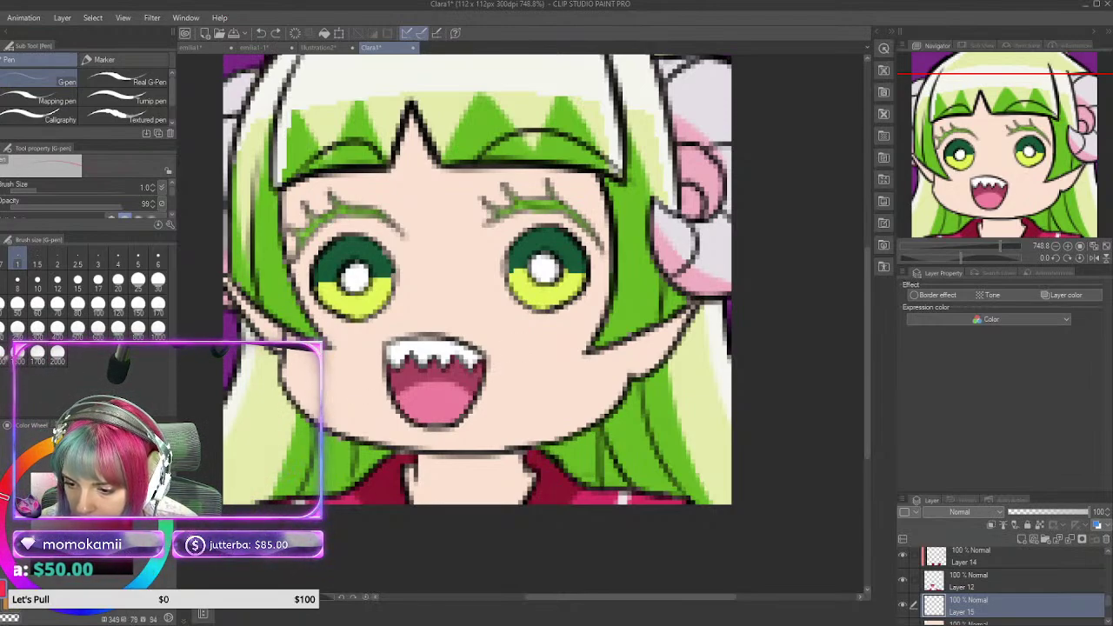
Step: Try sets of three slanted pink blush lines on both cheeks, and undo them
mouse_move(531, 328)
mouse_down()
mouse_move(518, 355)
mouse_move(508, 340)
mouse_move(497, 355)
mouse_up()
key(ctrl+z)
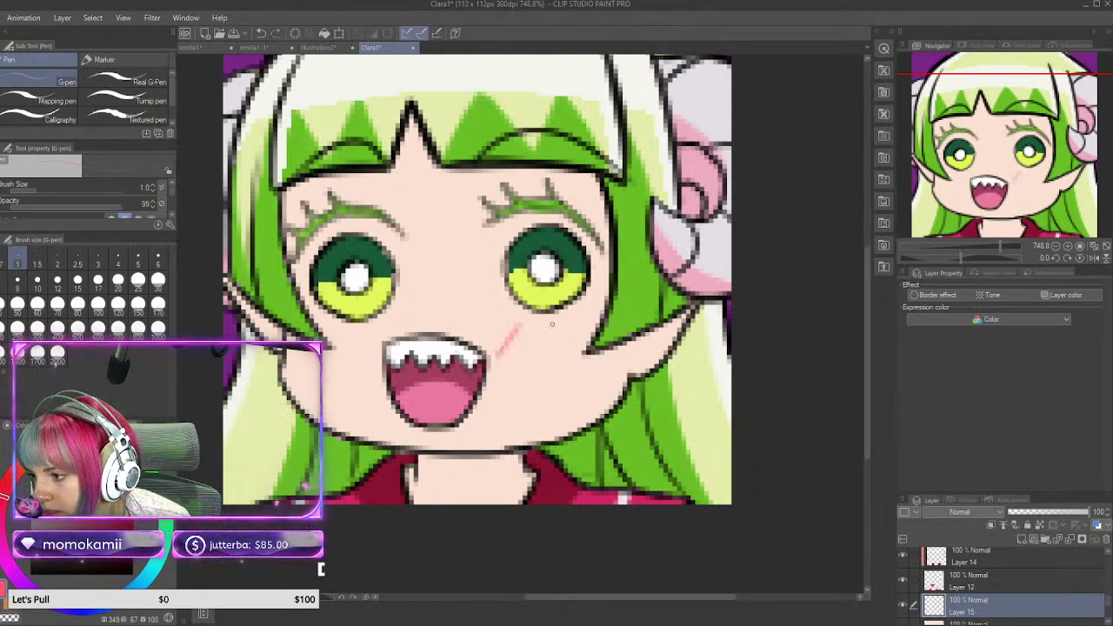
drag(551, 325, 532, 353)
drag(582, 323, 566, 349)
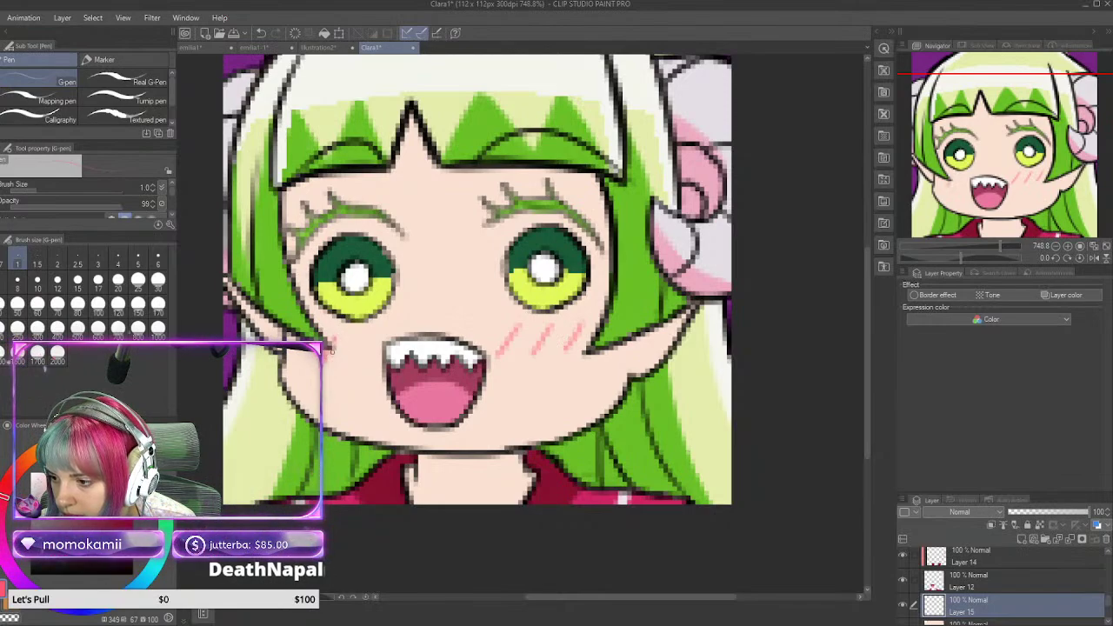
mouse_move(356, 336)
mouse_down()
mouse_move(347, 354)
mouse_move(364, 357)
mouse_up()
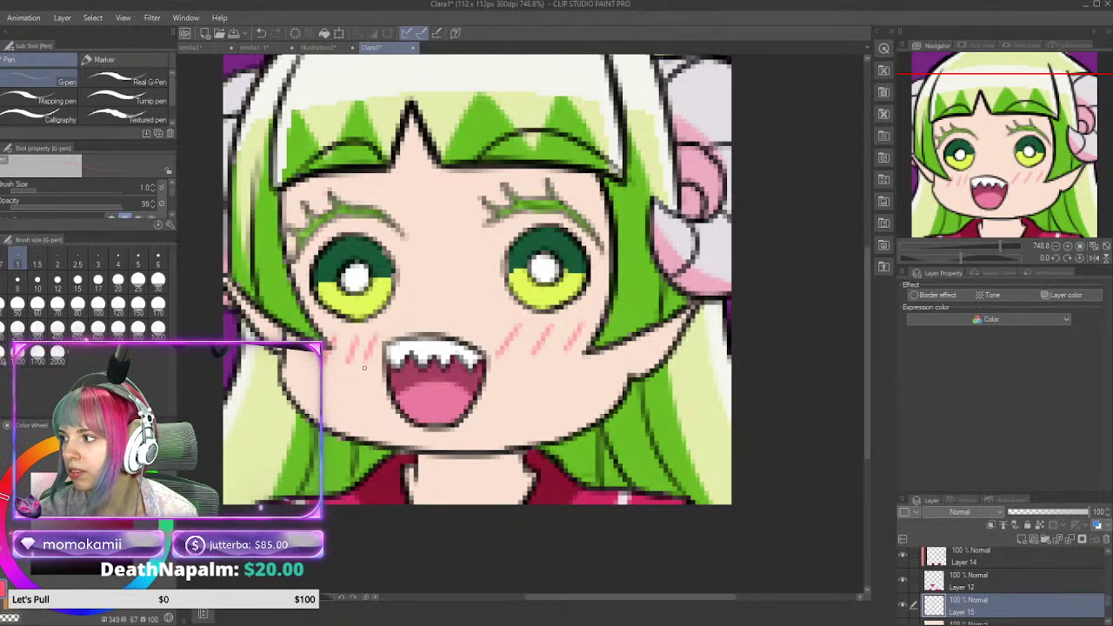
key(ctrl+z)
key(ctrl+z)
key(ctrl+z)
key(ctrl+z)
key(ctrl+z)
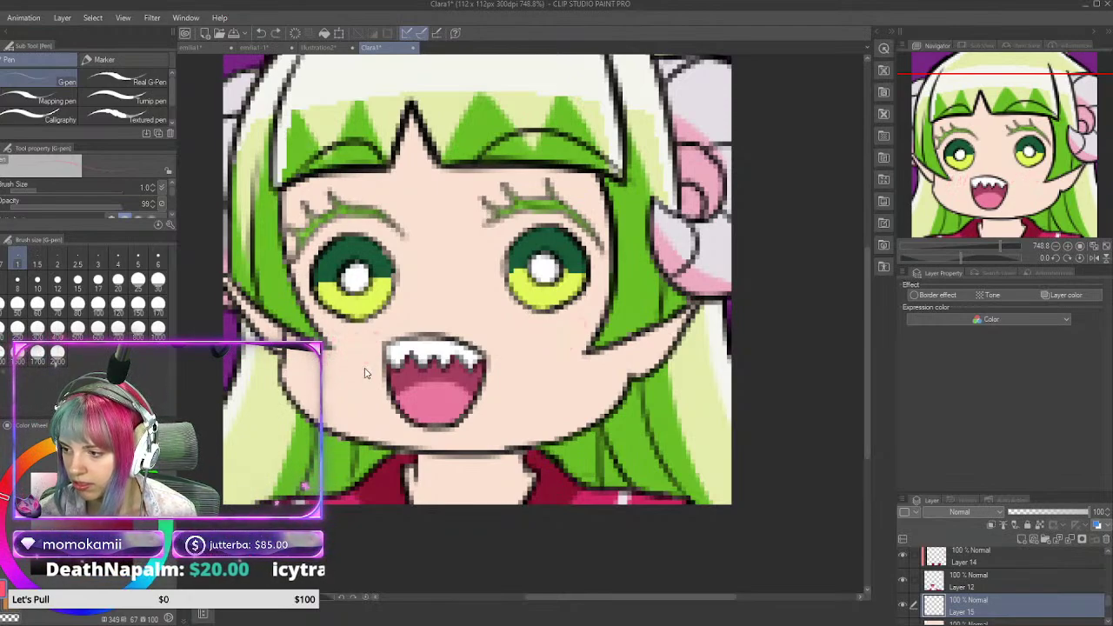
Step: Paint three short, slanted pink blush lines on each cheek on Layer 15 with the size 1 G-pen
mouse_move(525, 332)
mouse_down()
mouse_move(512, 355)
mouse_move(536, 355)
mouse_up()
drag(577, 322, 565, 347)
key(ctrl+z)
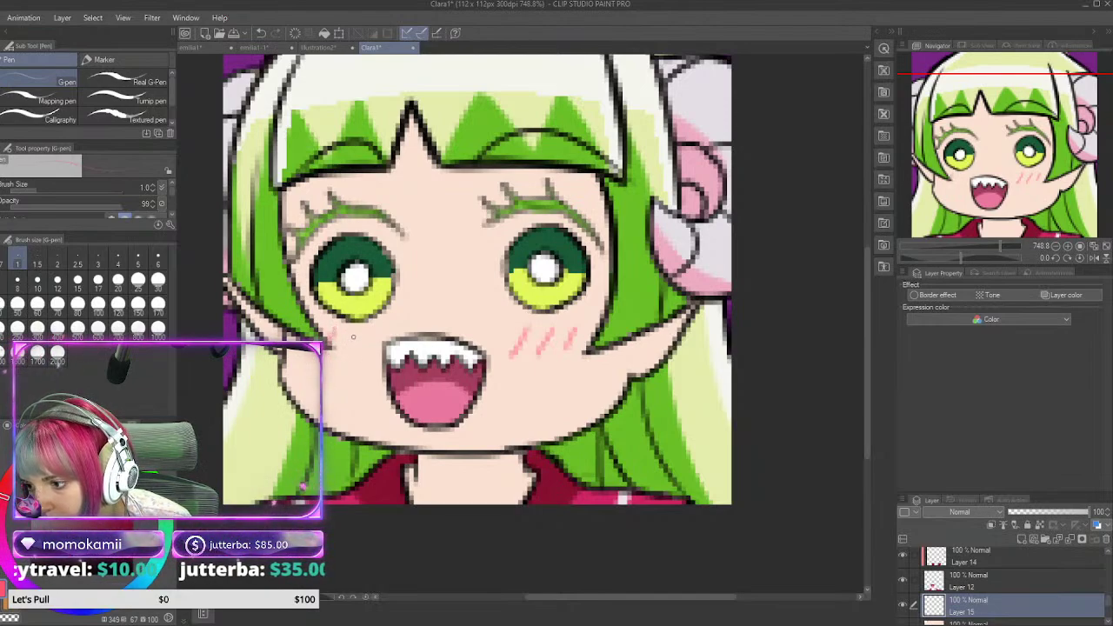
mouse_move(355, 338)
mouse_down()
mouse_move(347, 356)
mouse_move(377, 353)
mouse_up()
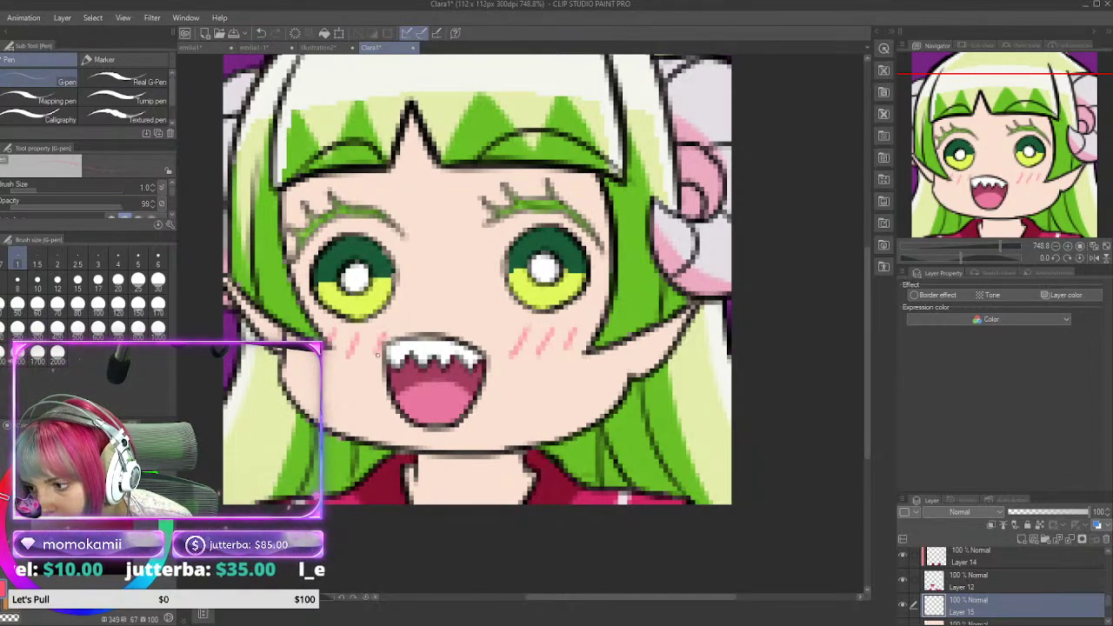
key(ctrl+z)
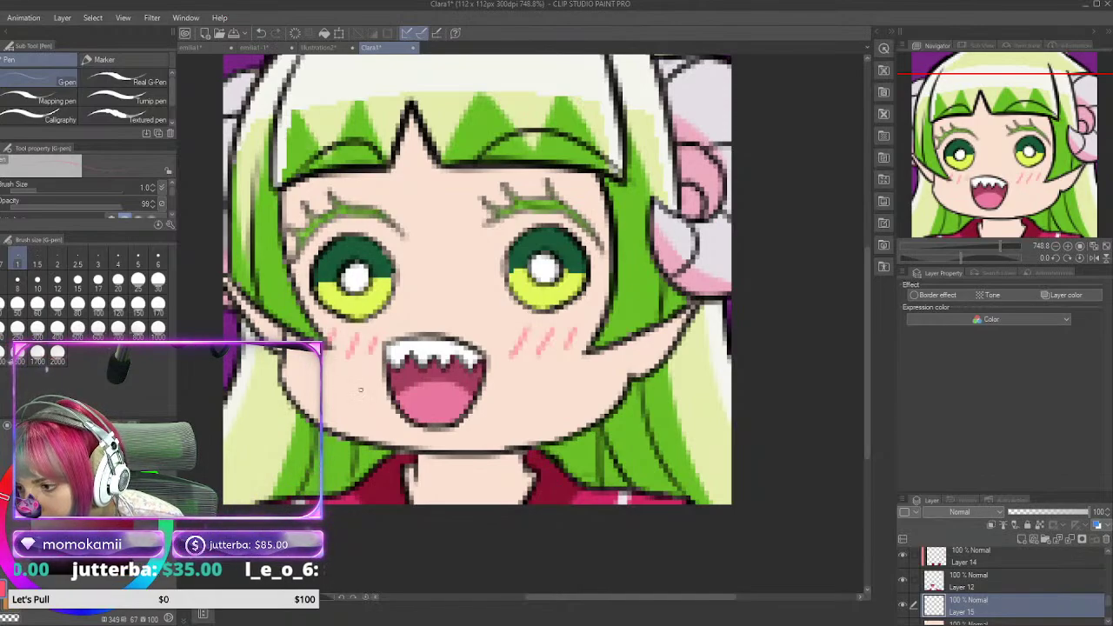
Step: Examine the blush lines and the whole emote at different sizes, including very small display scale
scroll(360, 390, up, 3)
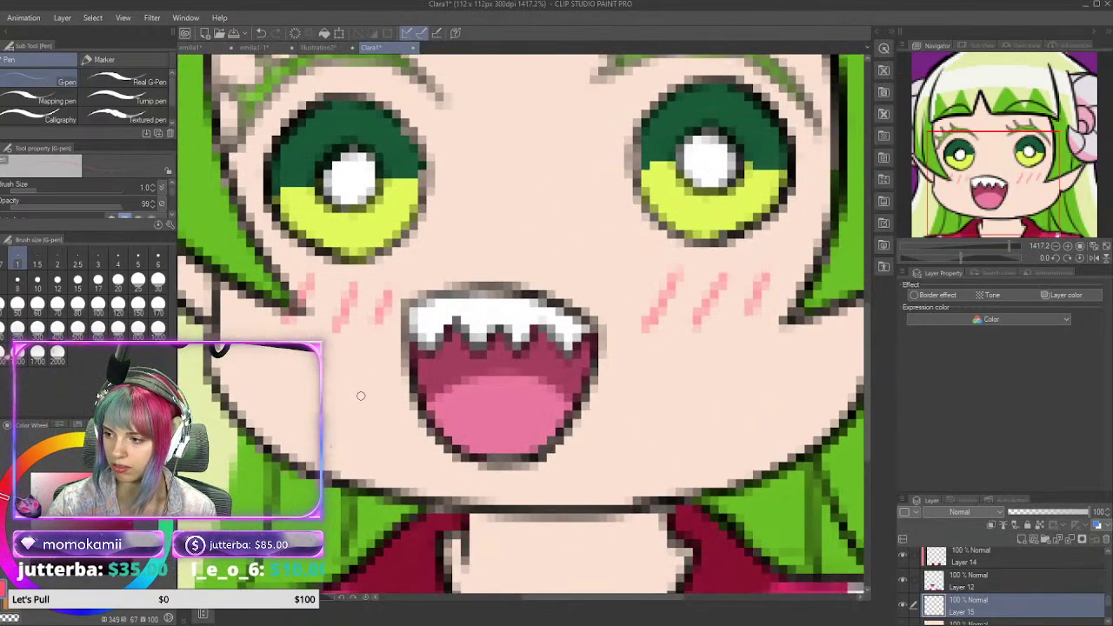
scroll(366, 278, down, 10)
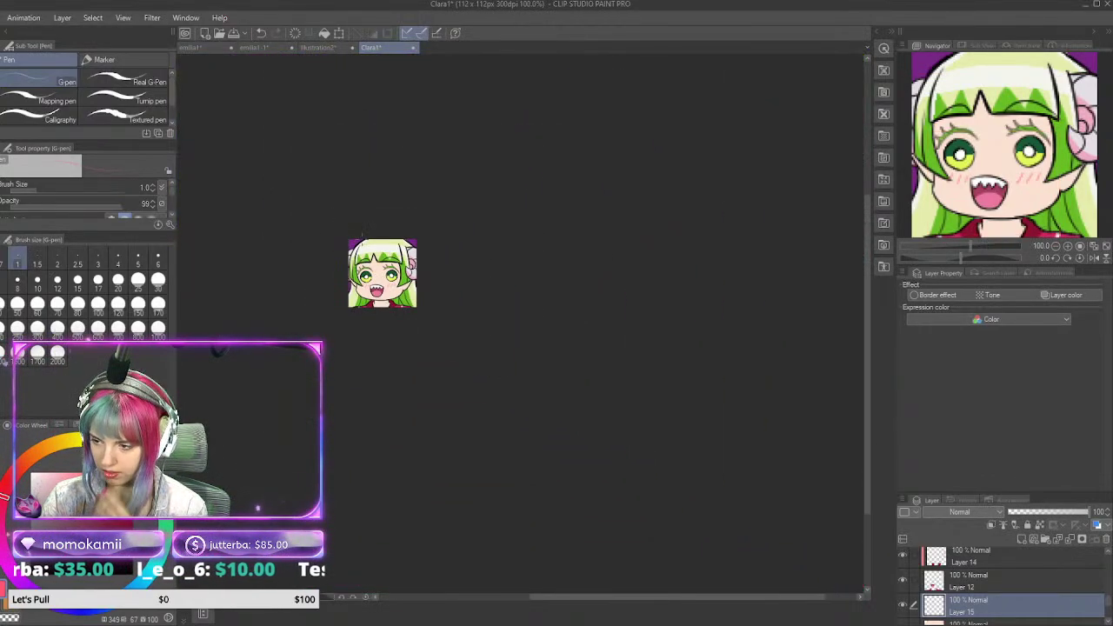
scroll(352, 449, down, 4)
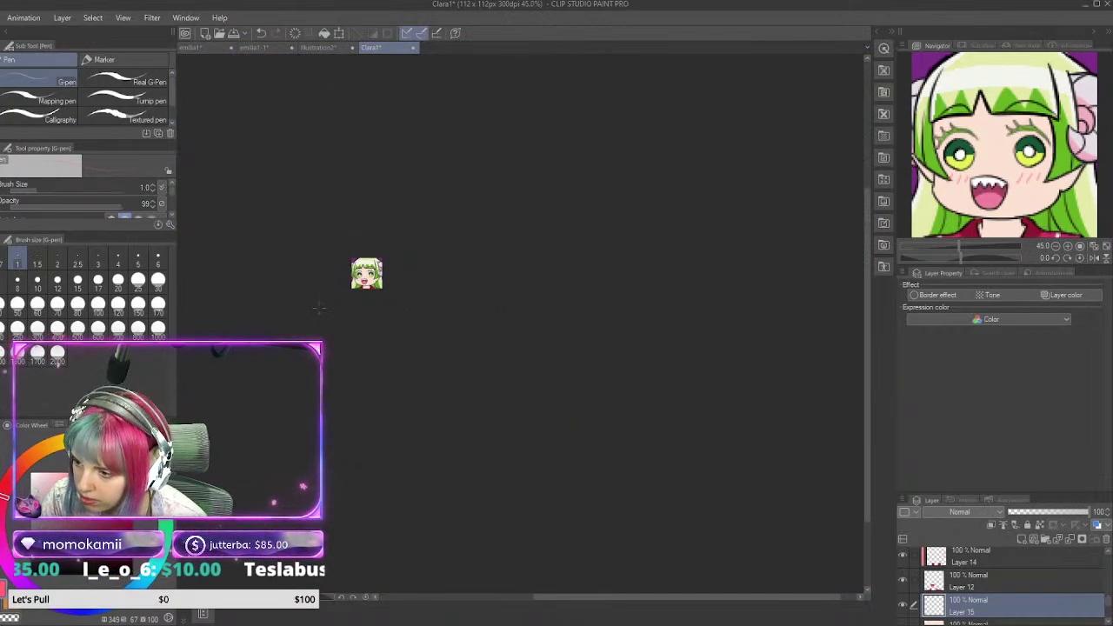
scroll(323, 237, down, 1)
scroll(343, 252, up, 1)
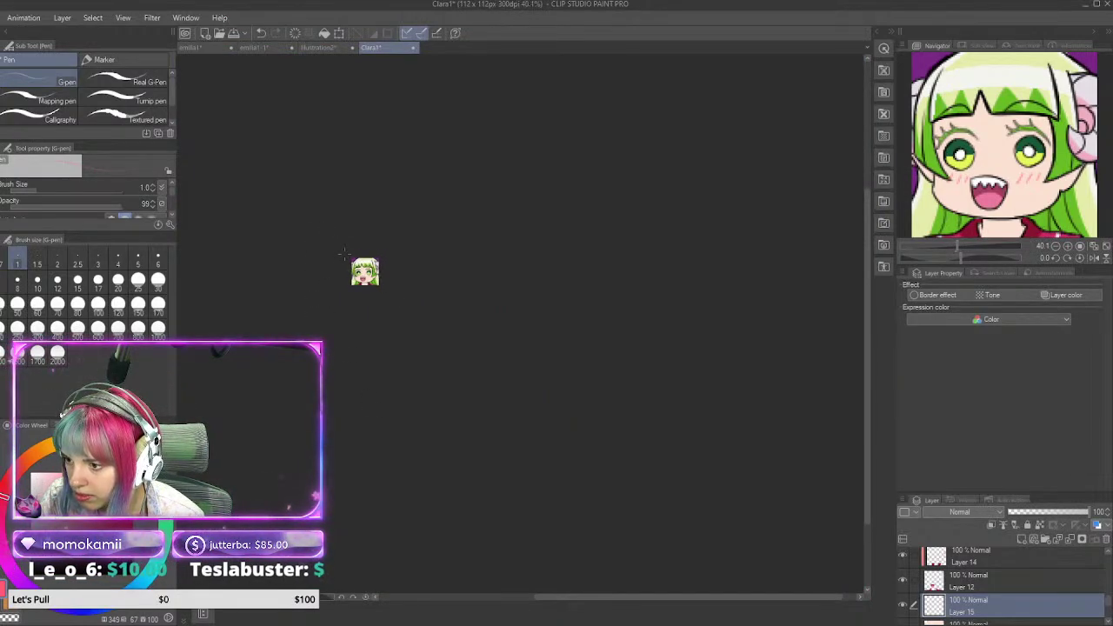
scroll(344, 252, up, 6)
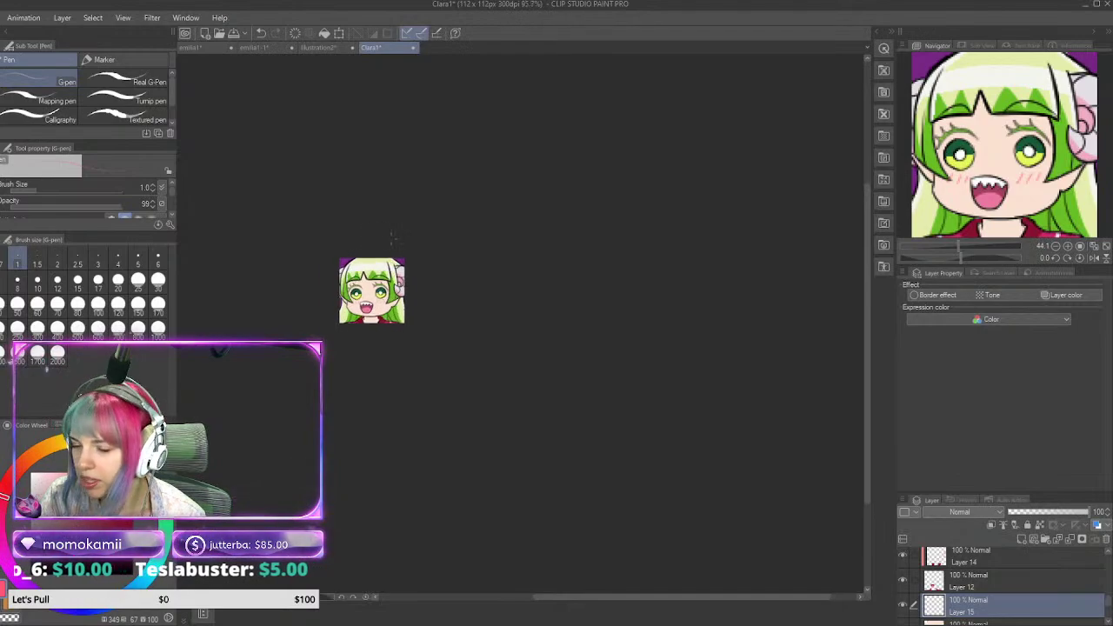
scroll(396, 244, up, 2)
scroll(396, 245, down, 4)
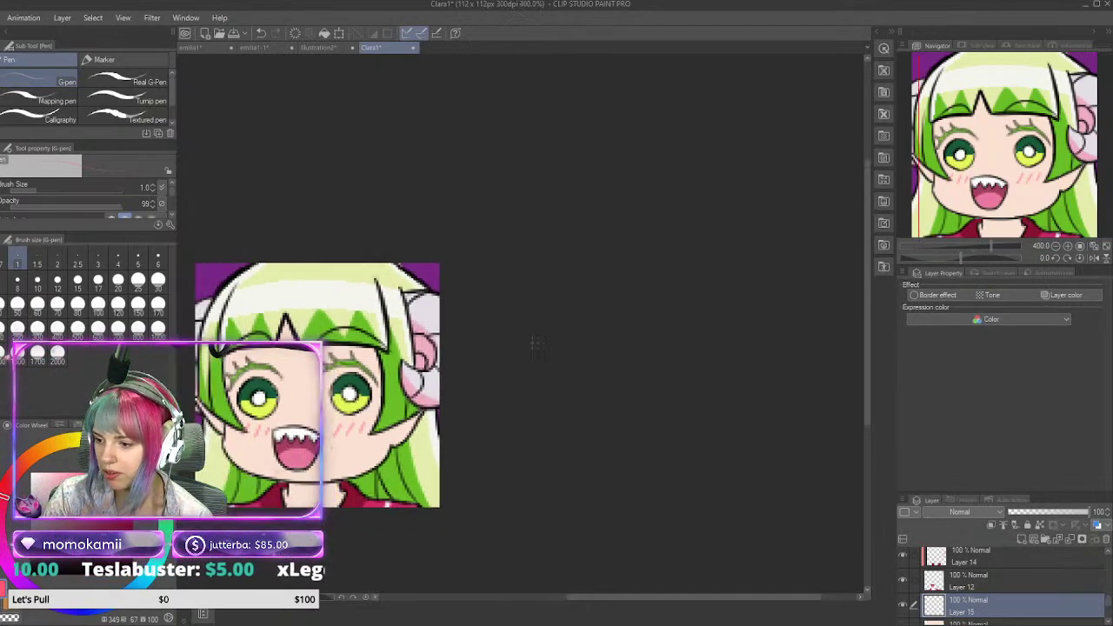
scroll(380, 386, up, 3)
scroll(304, 412, up, 3)
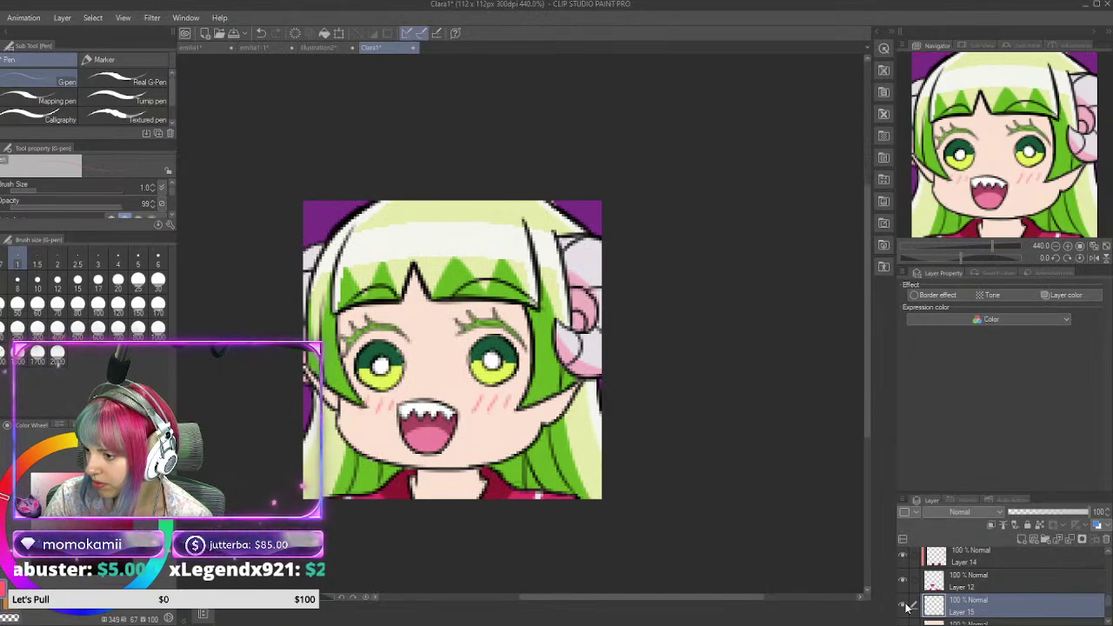
Step: Add a new layer above the hidden blush lines and paint a light pink oval blush on the horn-side cheek with the size 3 G-pen
click(1020, 539)
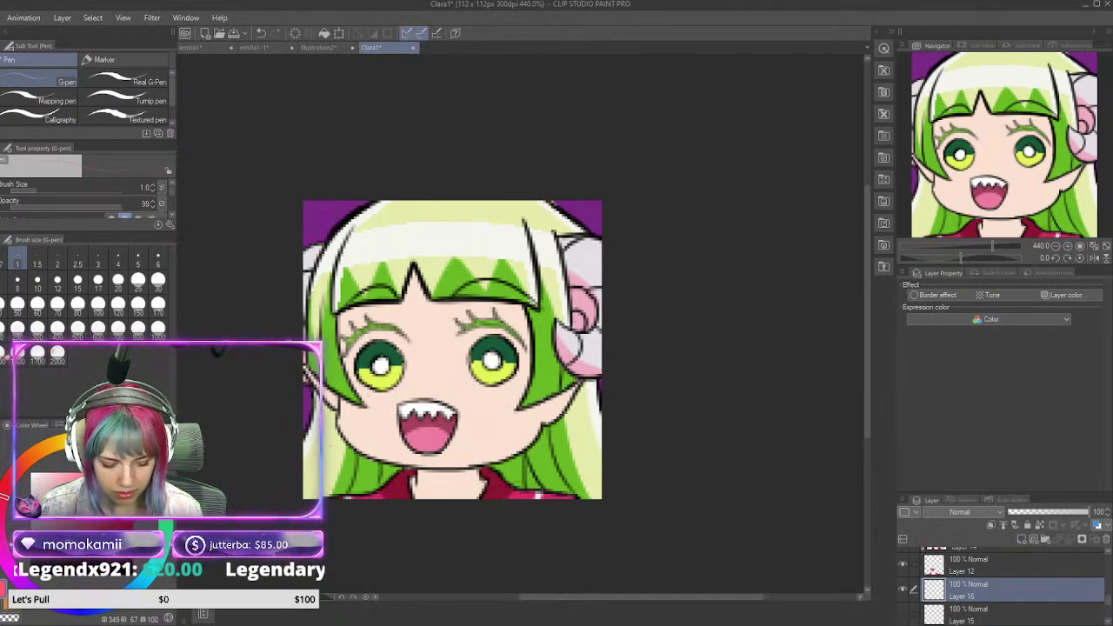
alt+click(485, 405)
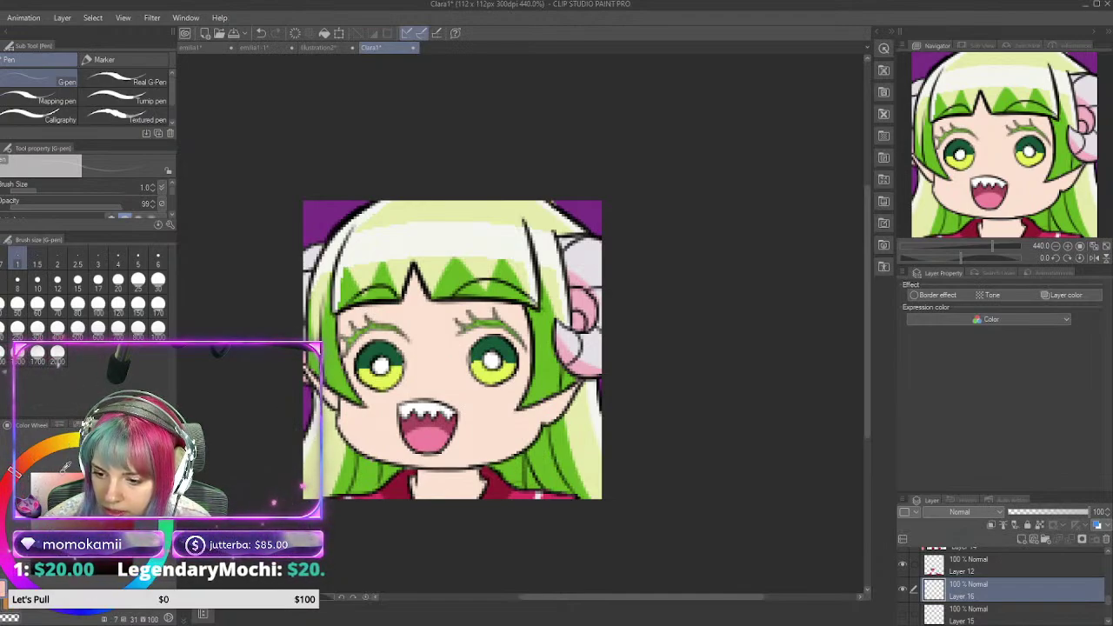
click(98, 263)
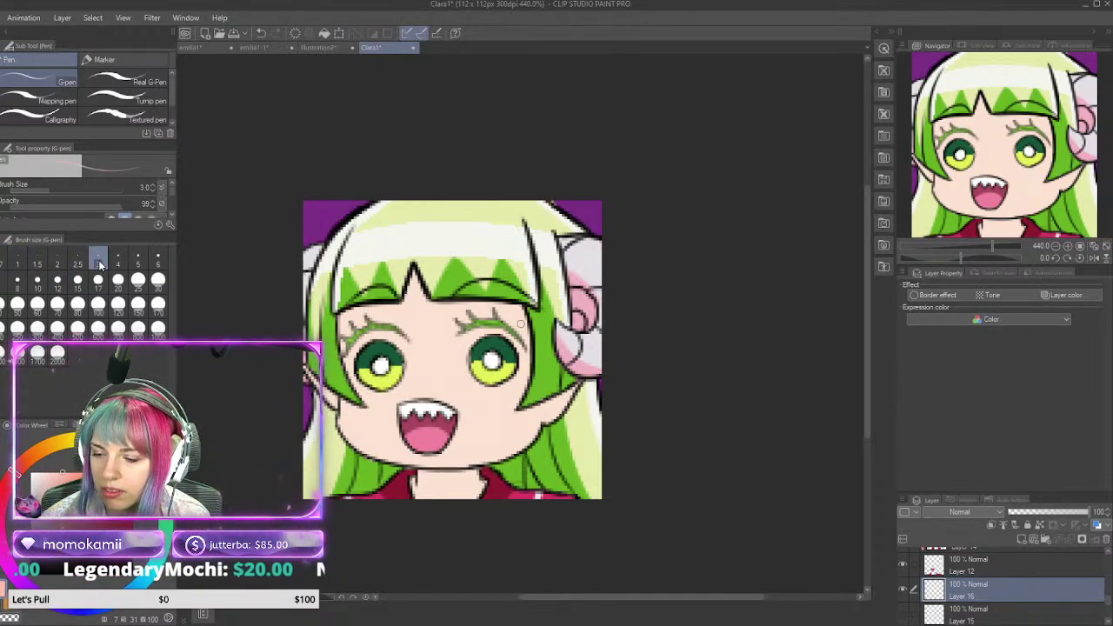
mouse_move(480, 405)
mouse_down()
mouse_move(514, 393)
mouse_move(497, 417)
mouse_move(489, 406)
mouse_move(515, 406)
mouse_move(508, 394)
mouse_move(495, 412)
mouse_move(514, 393)
mouse_move(486, 406)
mouse_move(514, 408)
mouse_move(492, 401)
mouse_move(518, 400)
mouse_move(494, 410)
mouse_up()
key(ctrl+z)
key(ctrl+z)
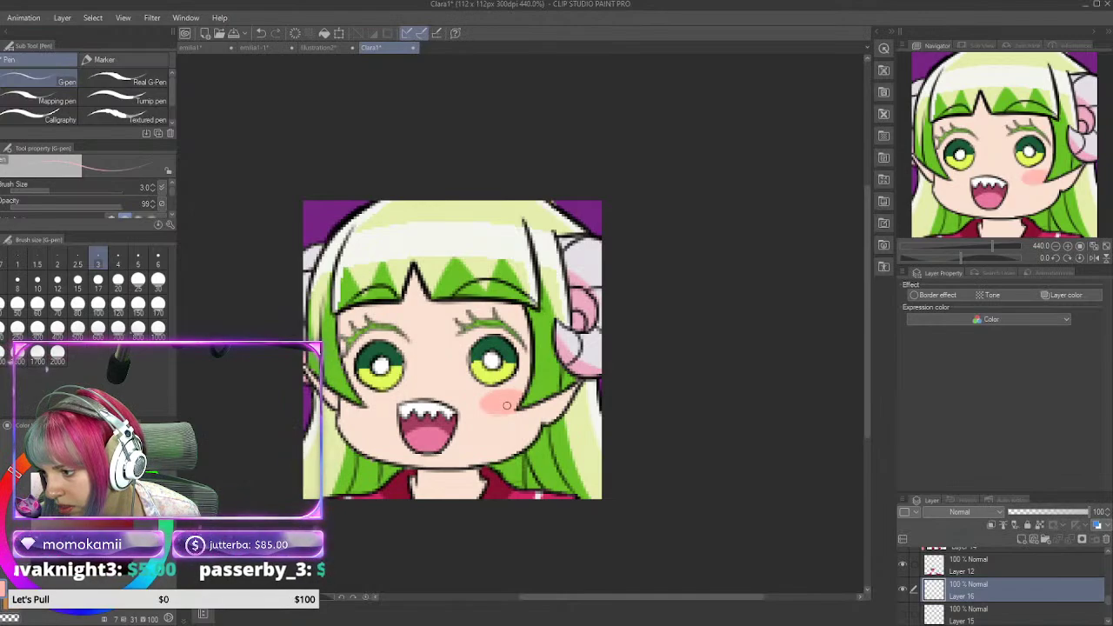
Step: Try a matching pink oval blush on the cheek opposite the horn and check it at small display sizes
mouse_move(368, 402)
mouse_down()
mouse_move(357, 409)
mouse_move(370, 399)
mouse_move(363, 394)
mouse_up()
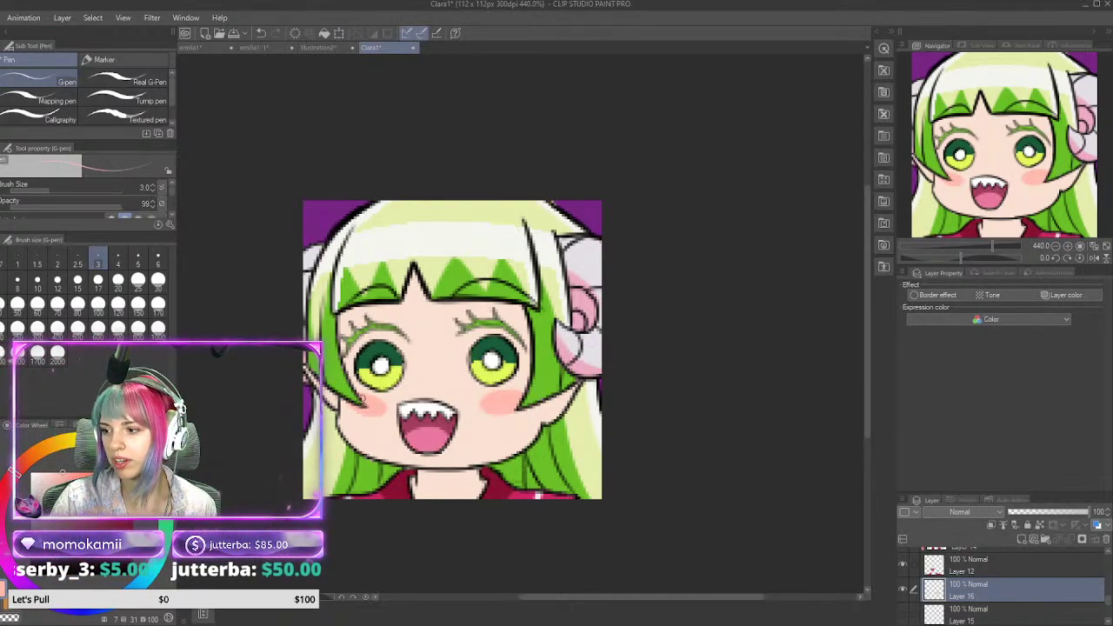
scroll(357, 393, up, 2)
scroll(357, 393, down, 8)
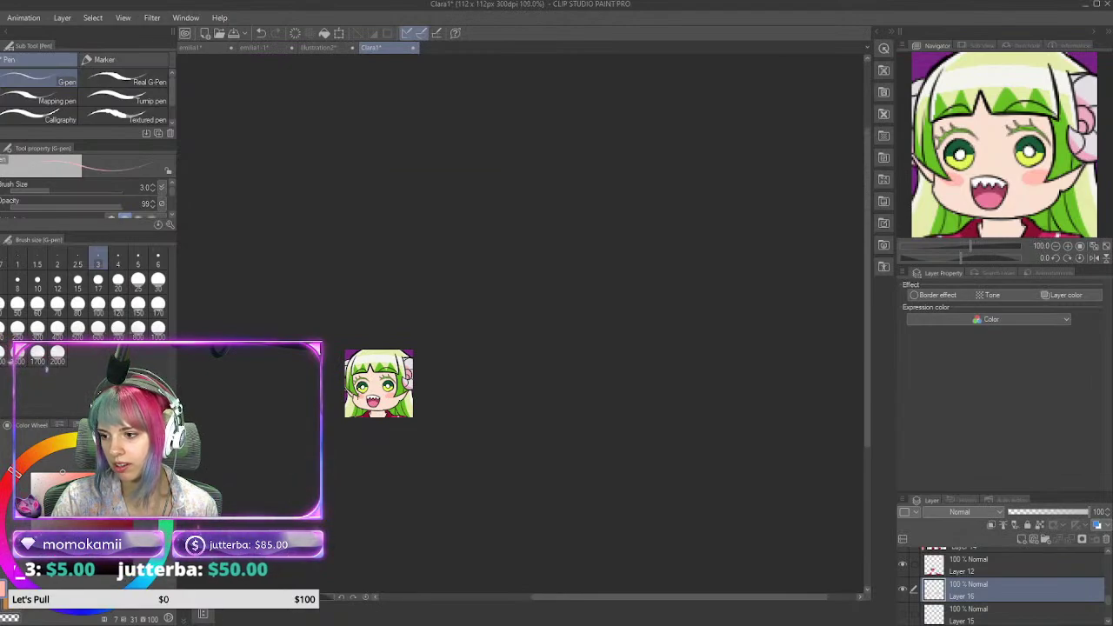
scroll(339, 381, down, 3)
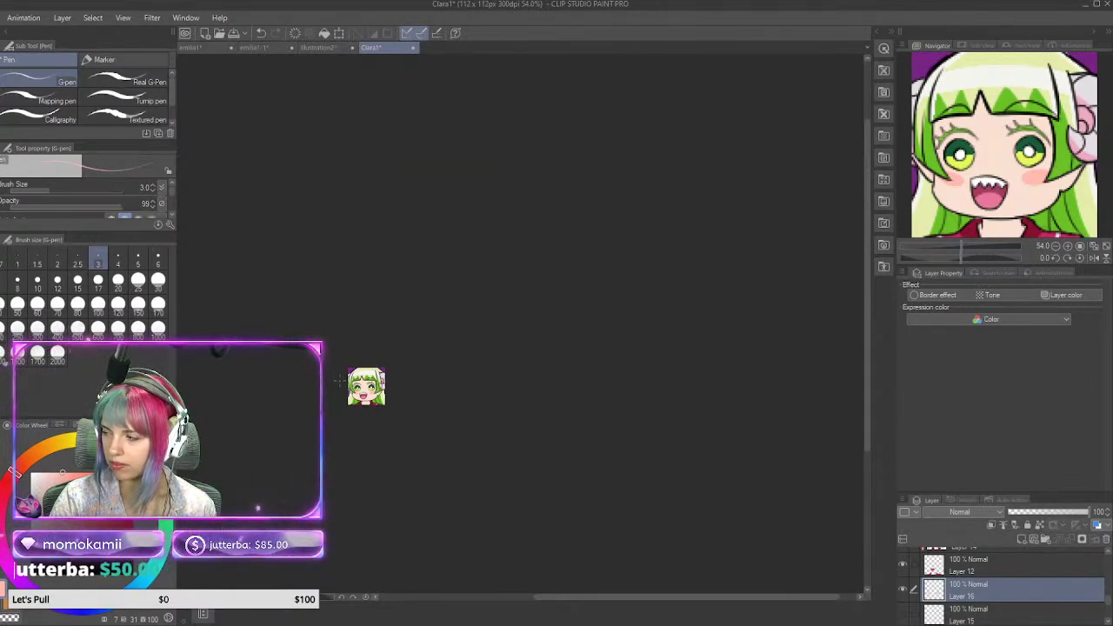
Step: Repaint the pink oval blush on the cheek opposite the horn, tucked against the tip of the green side lock
scroll(339, 380, up, 10)
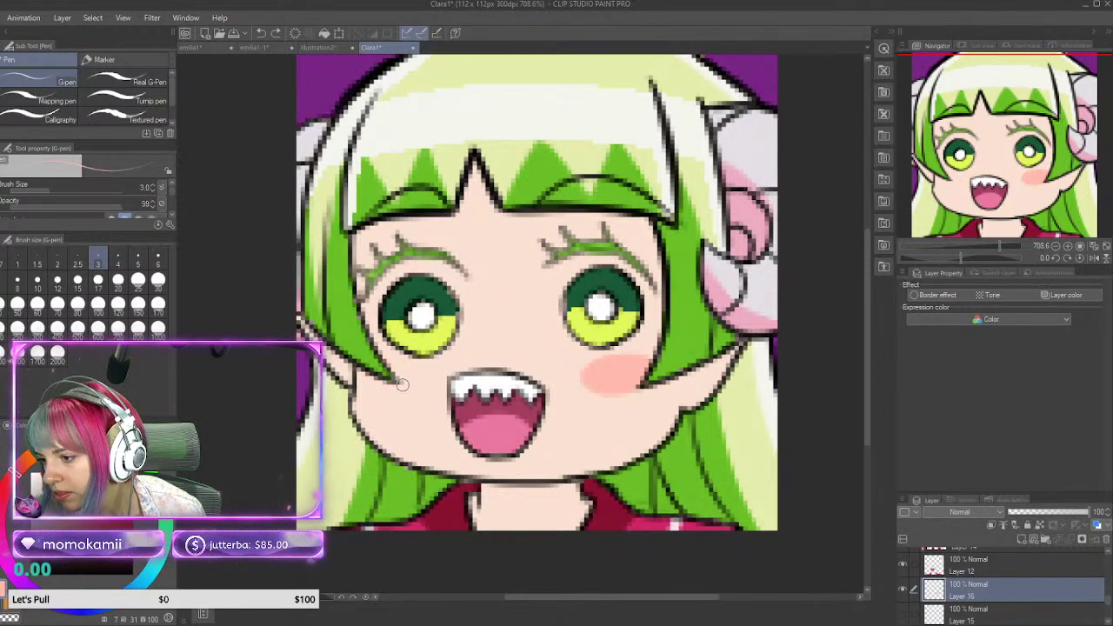
mouse_move(377, 385)
mouse_down()
mouse_move(416, 367)
mouse_move(416, 384)
mouse_move(388, 388)
mouse_up()
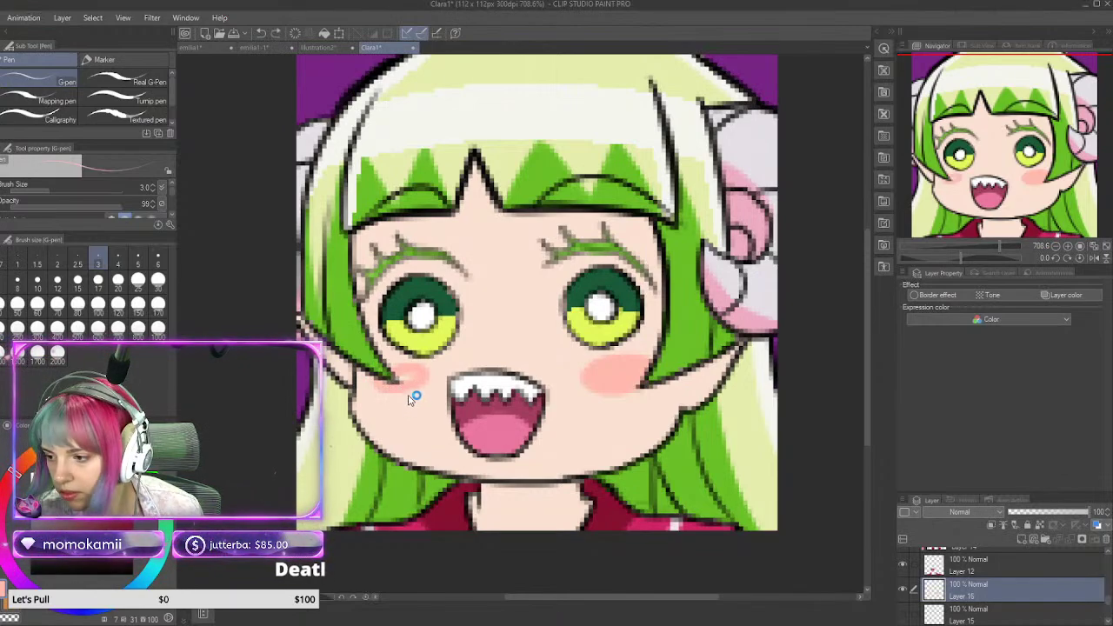
mouse_move(410, 387)
mouse_down()
mouse_move(372, 383)
mouse_move(419, 386)
mouse_up()
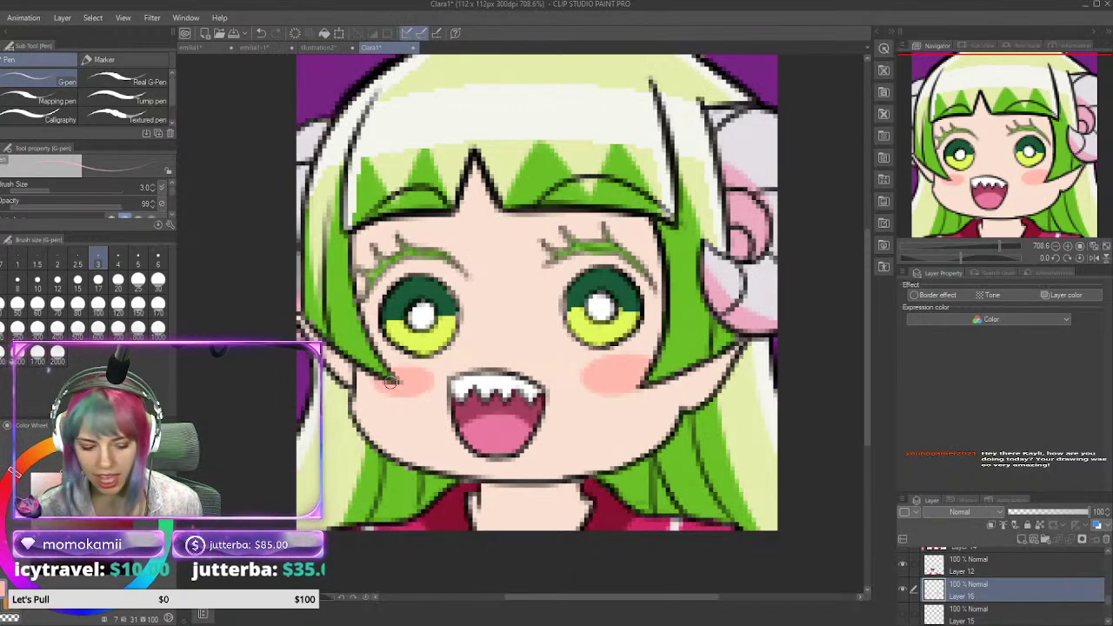
key(ctrl+alt+0)
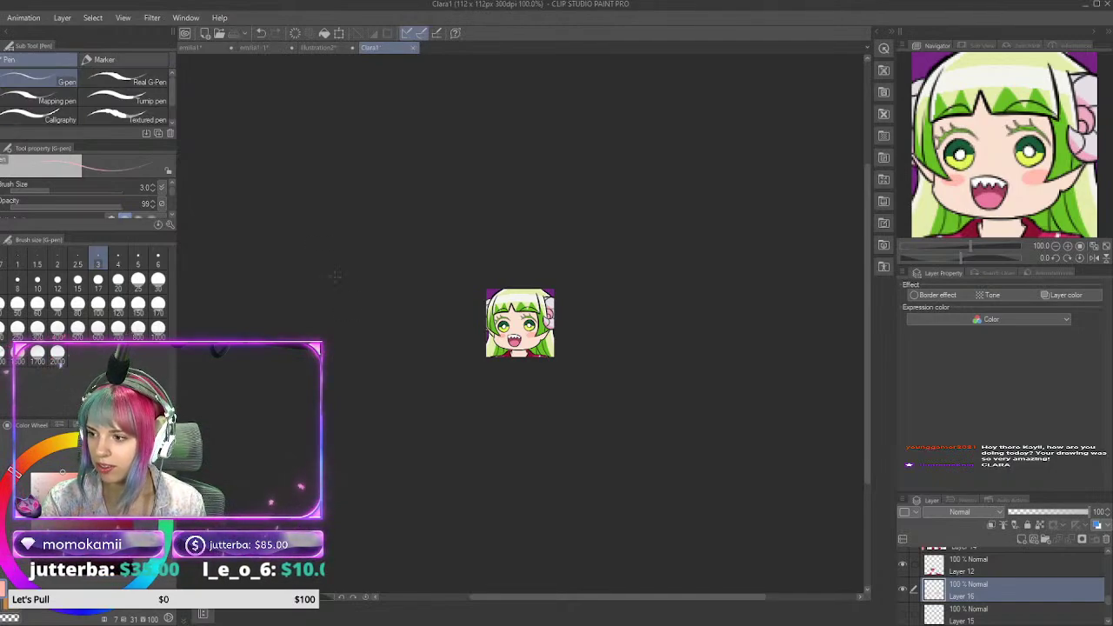
scroll(999, 595, down, 5)
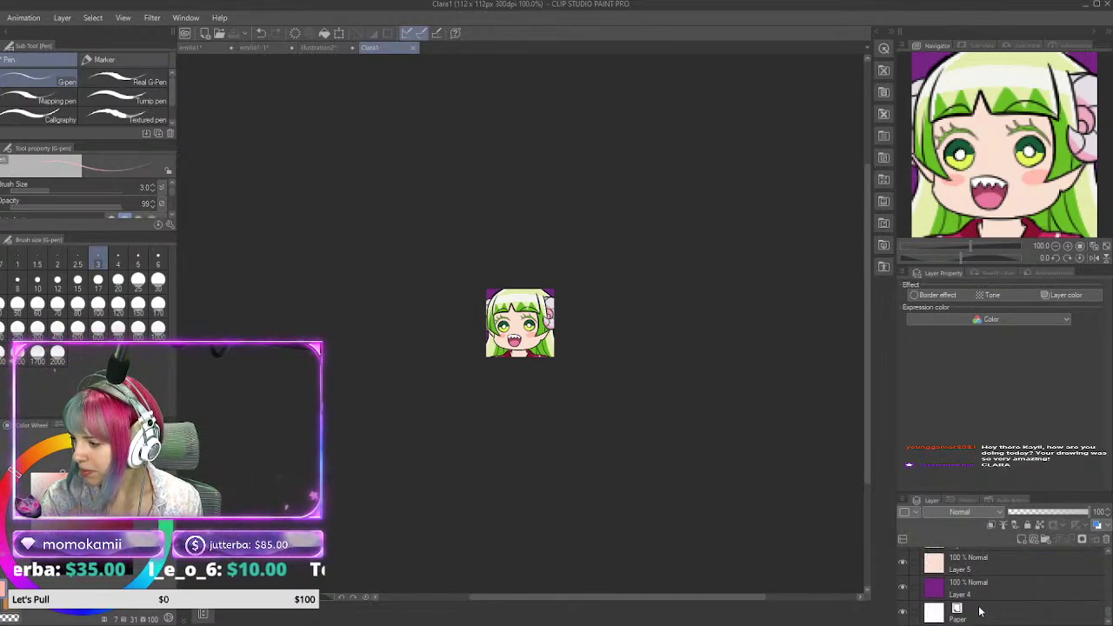